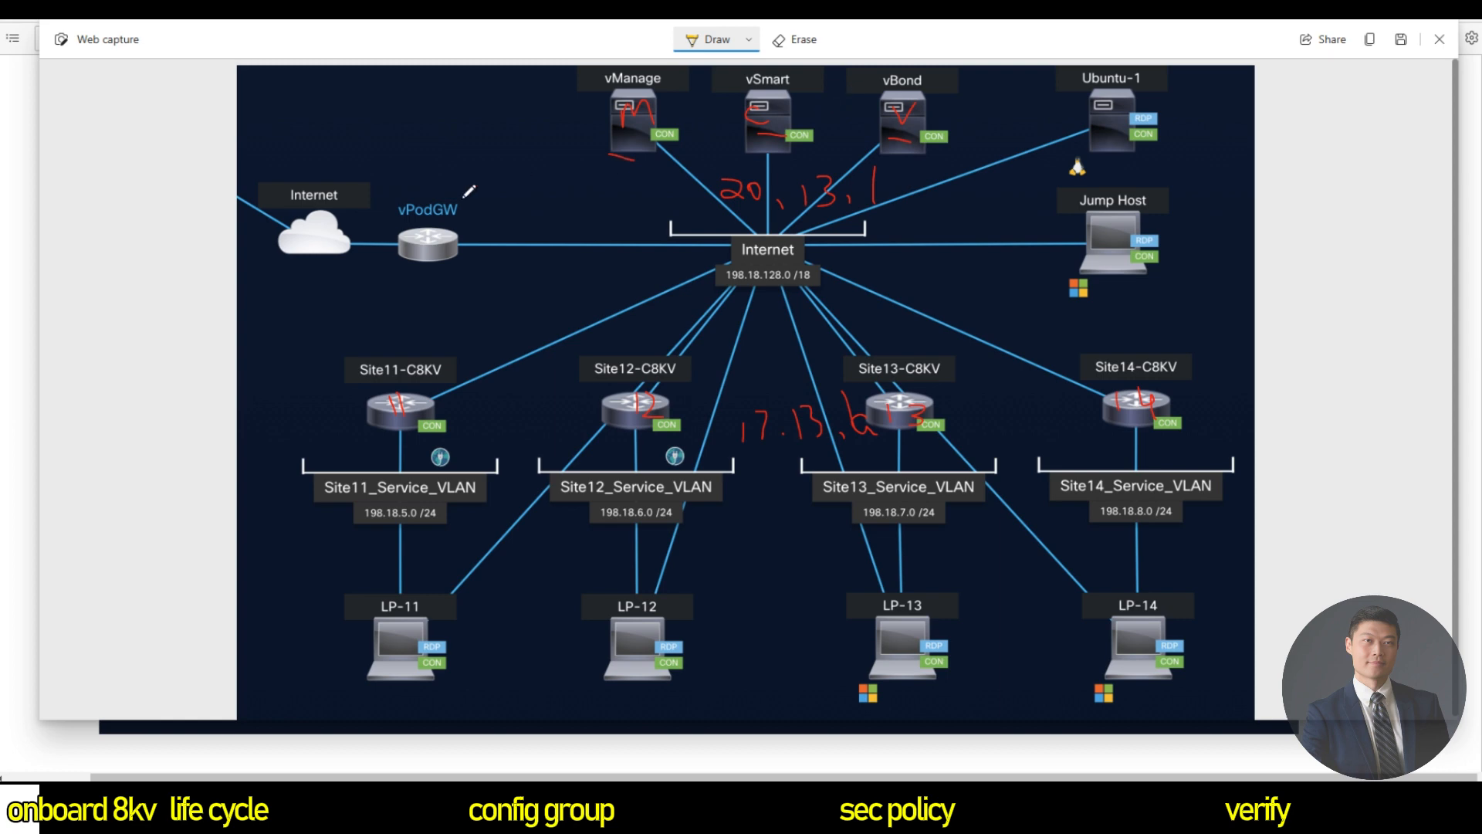
Annotate the topology: CID/TID under vPodGW, underline Site12–14, circle vManage, zigzag under Site11-C8KV.
mouse_move(471, 281)
mouse_down()
mouse_move(502, 278)
mouse_move(488, 288)
mouse_up()
mouse_move(455, 310)
mouse_down()
mouse_move(467, 309)
mouse_move(463, 332)
mouse_move(476, 308)
mouse_move(501, 337)
mouse_up()
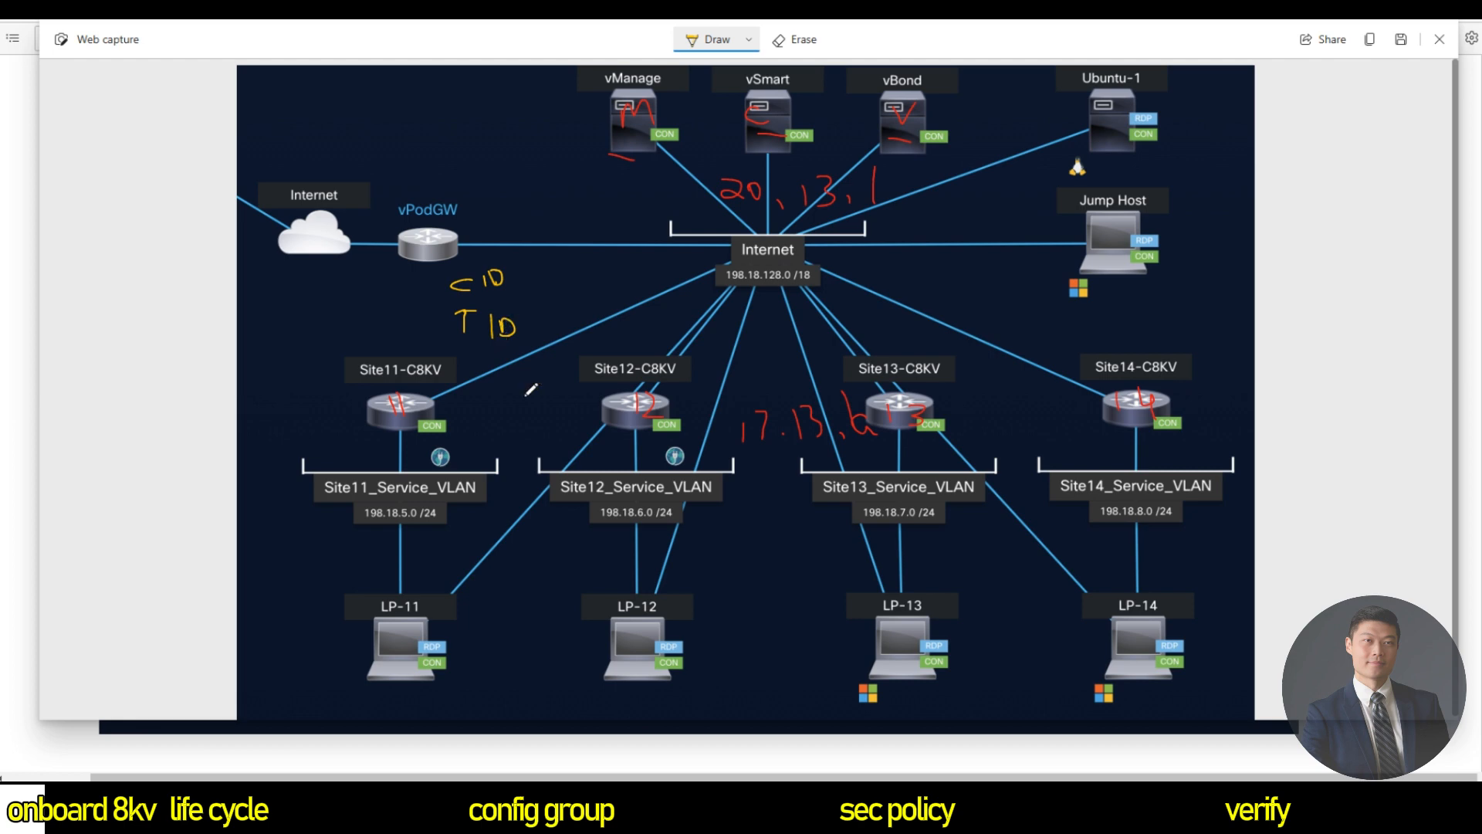
drag(623, 425, 656, 426)
drag(892, 437, 936, 440)
drag(1121, 425, 1161, 427)
mouse_move(599, 161)
mouse_down()
mouse_move(618, 91)
mouse_move(669, 116)
mouse_move(664, 164)
mouse_move(618, 154)
mouse_up()
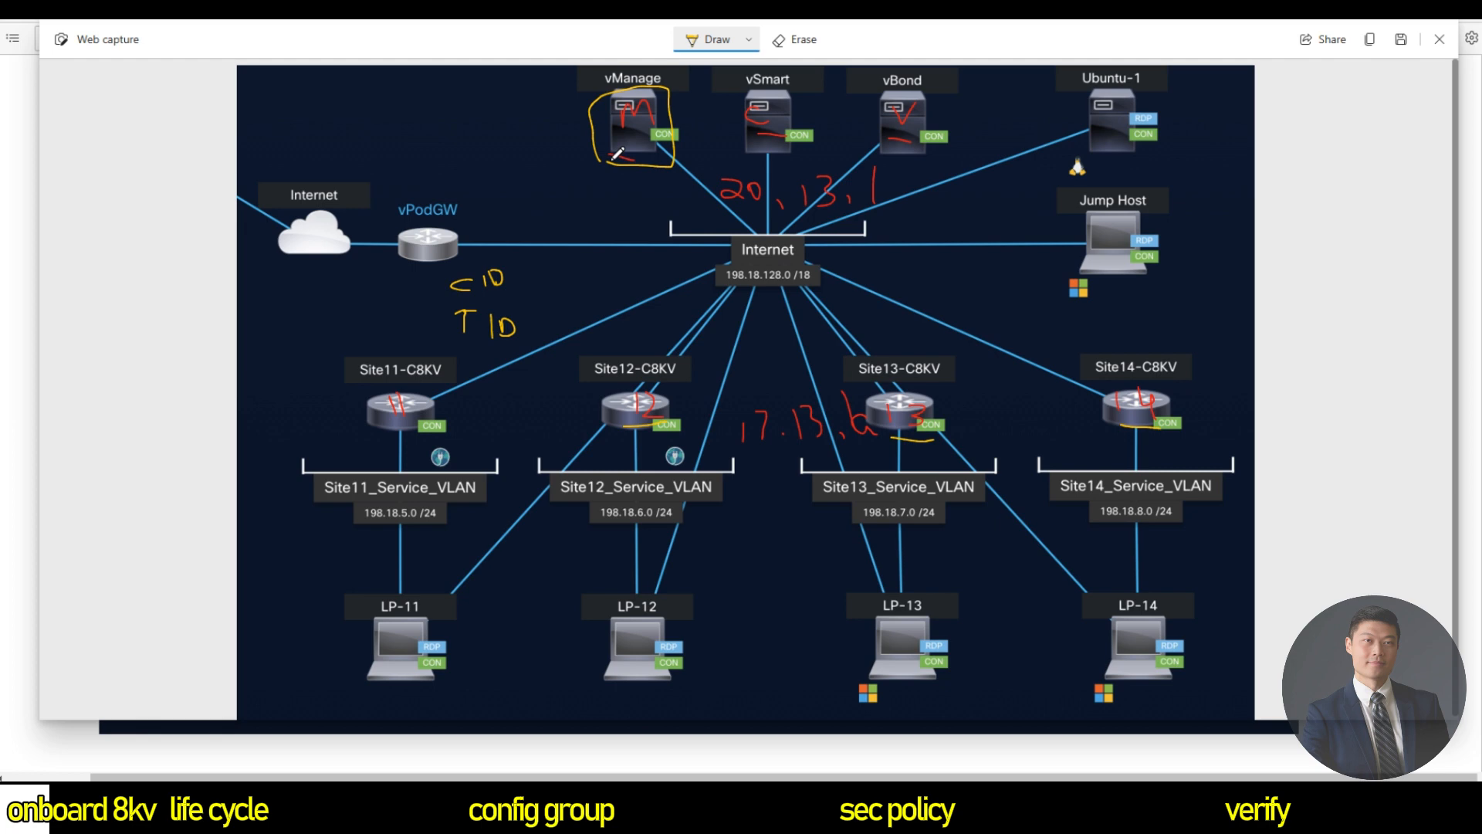
drag(380, 422, 434, 424)
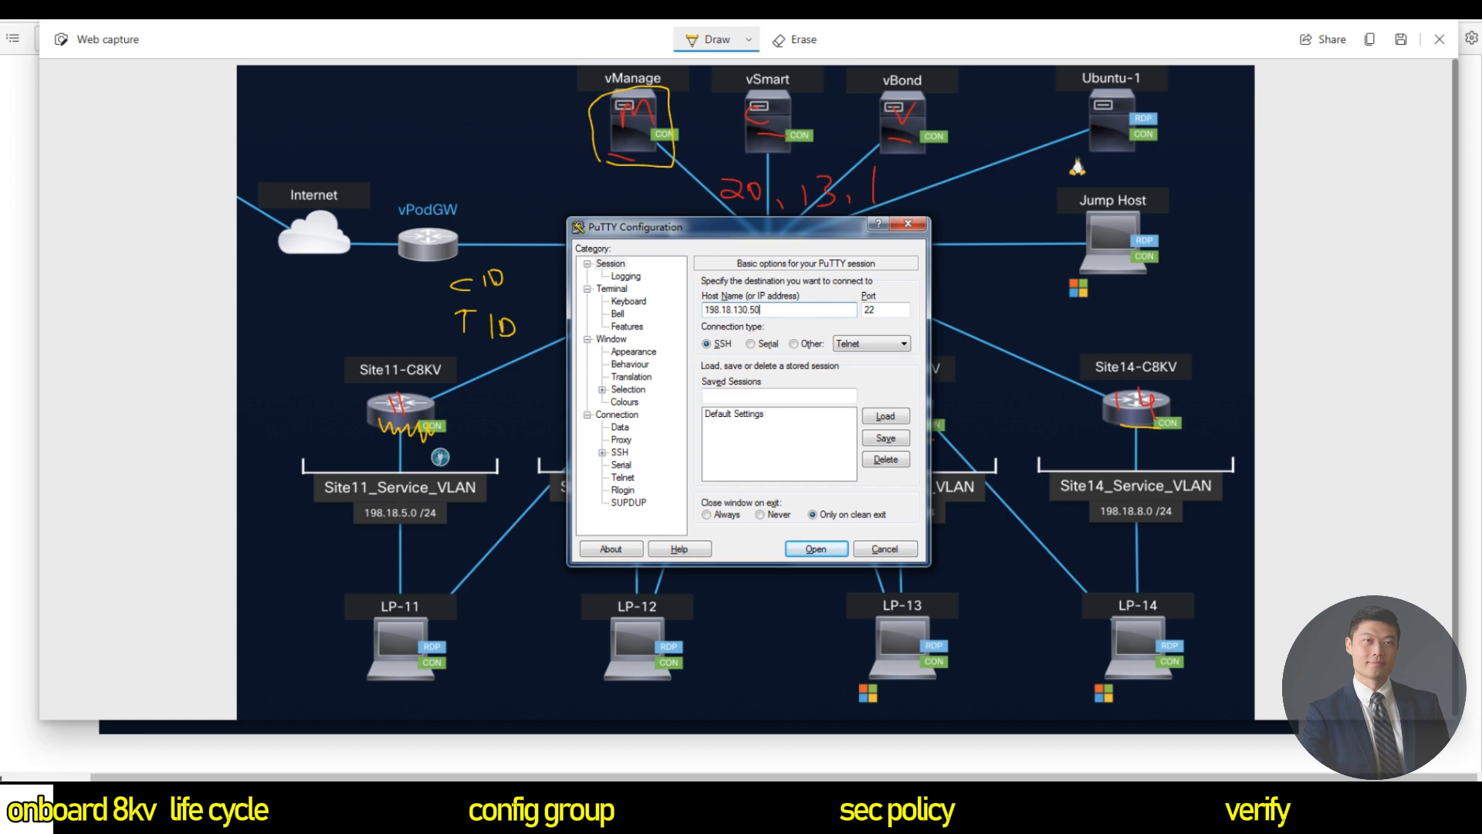
Connect over SSH to 198.18.130.50, accept the host key, and log in as admin.
click(825, 543)
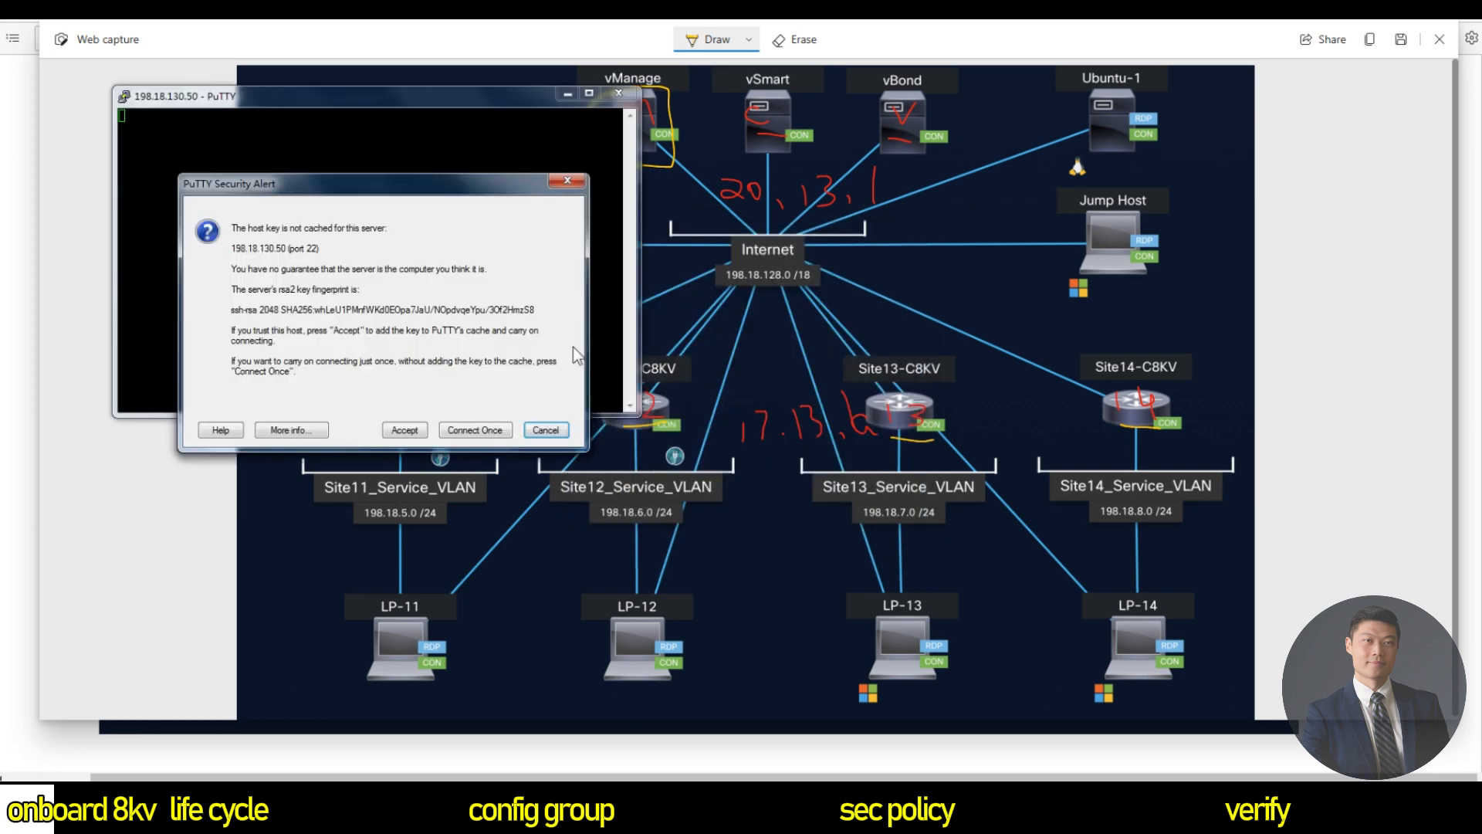
click(405, 427)
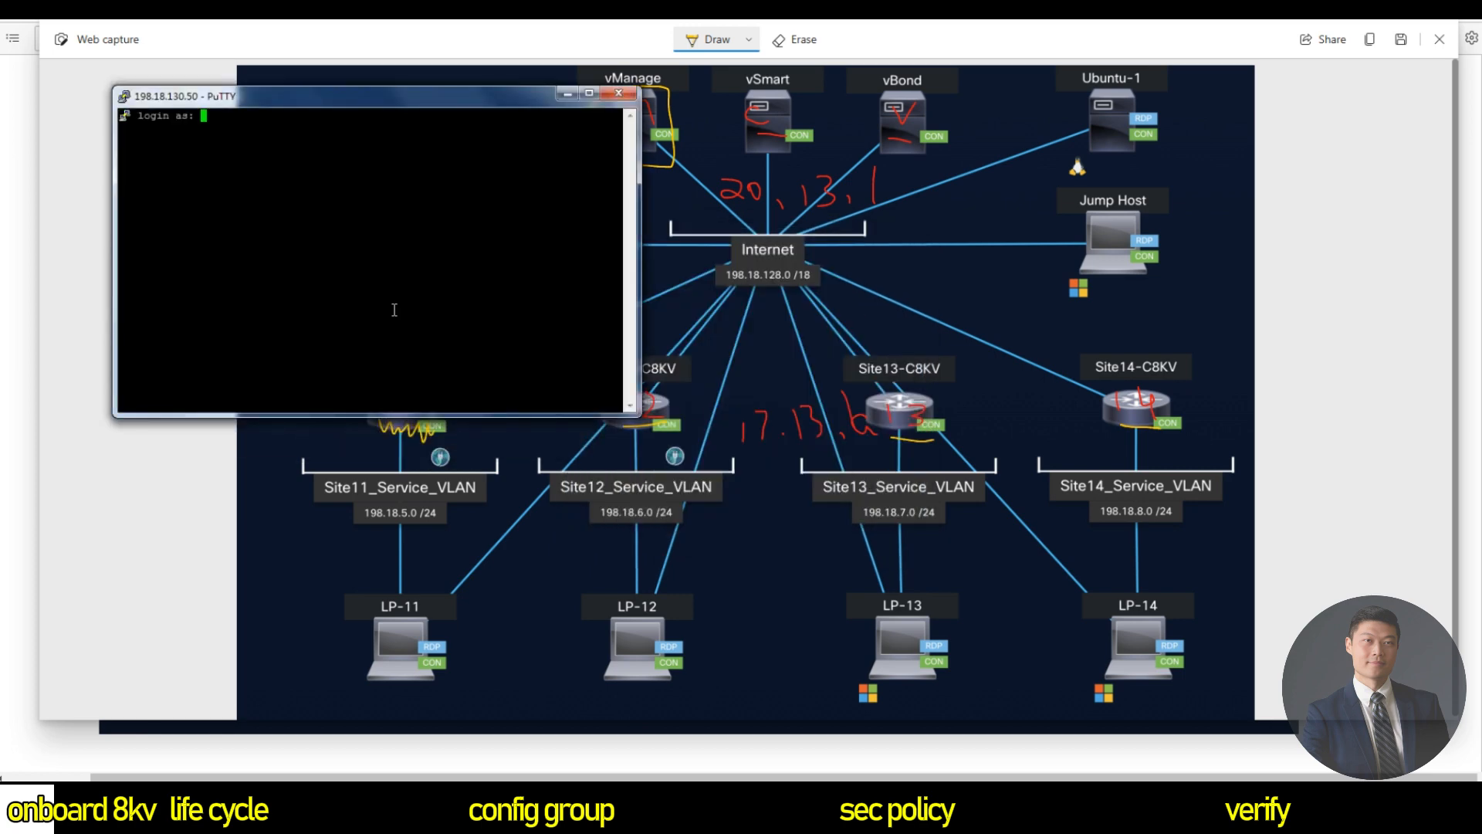
text(admin)
key(Return)
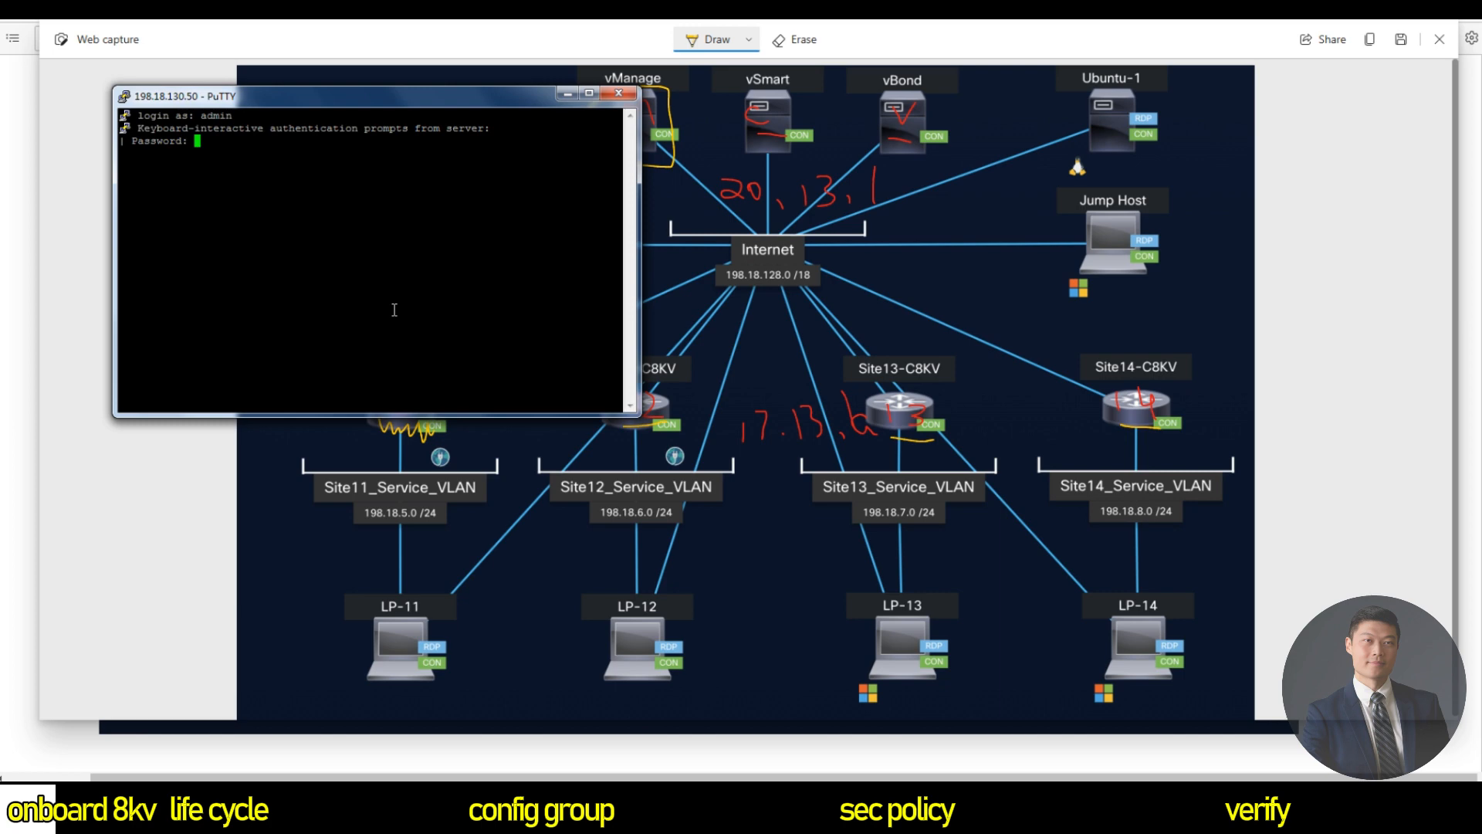
key(Return)
key(Return)
key(Return)
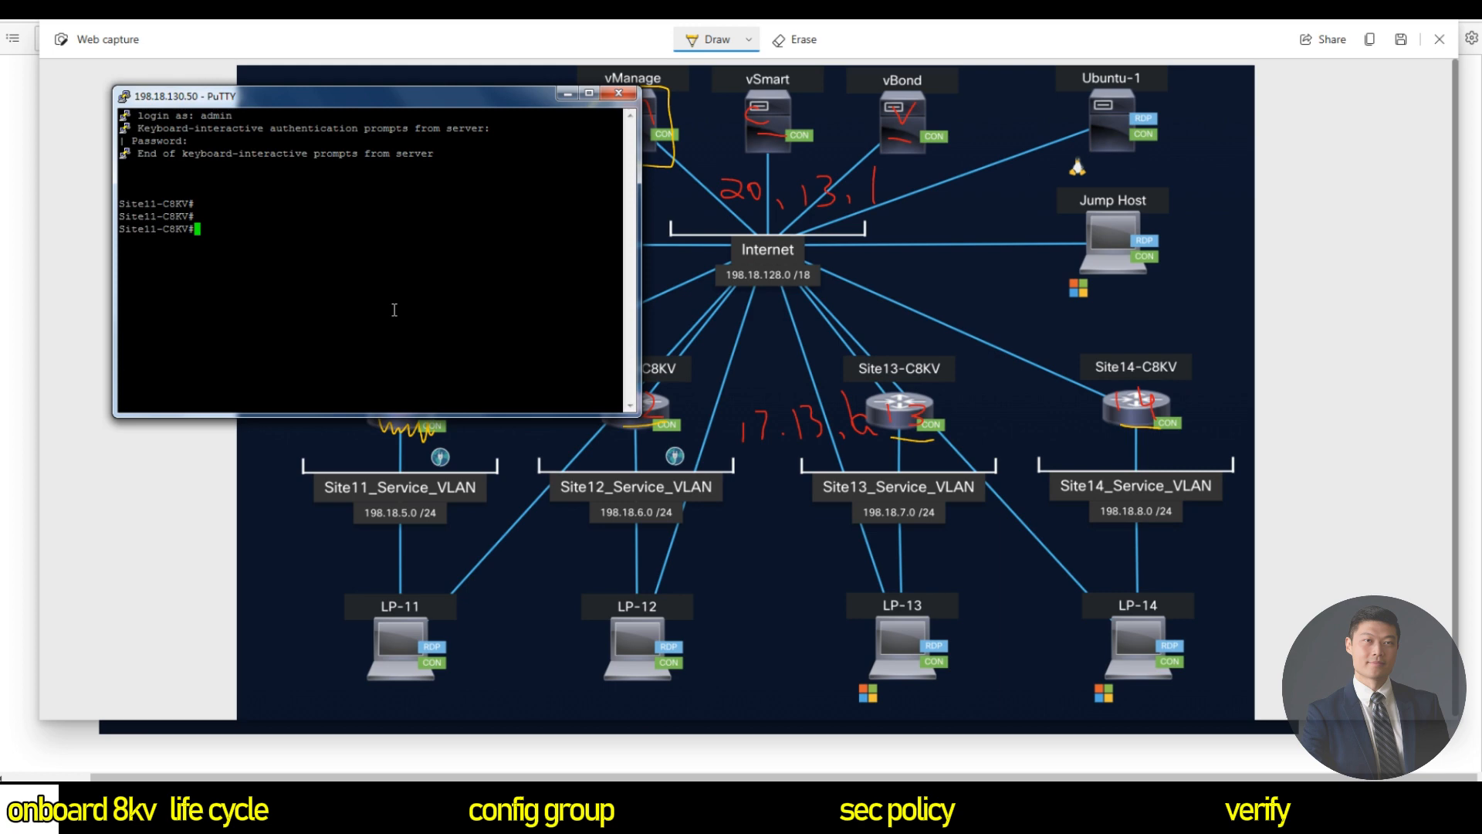
Enter configuration mode, enable netconf-yang, and start the sd-routing configuration.
text(conf t)
key(Return)
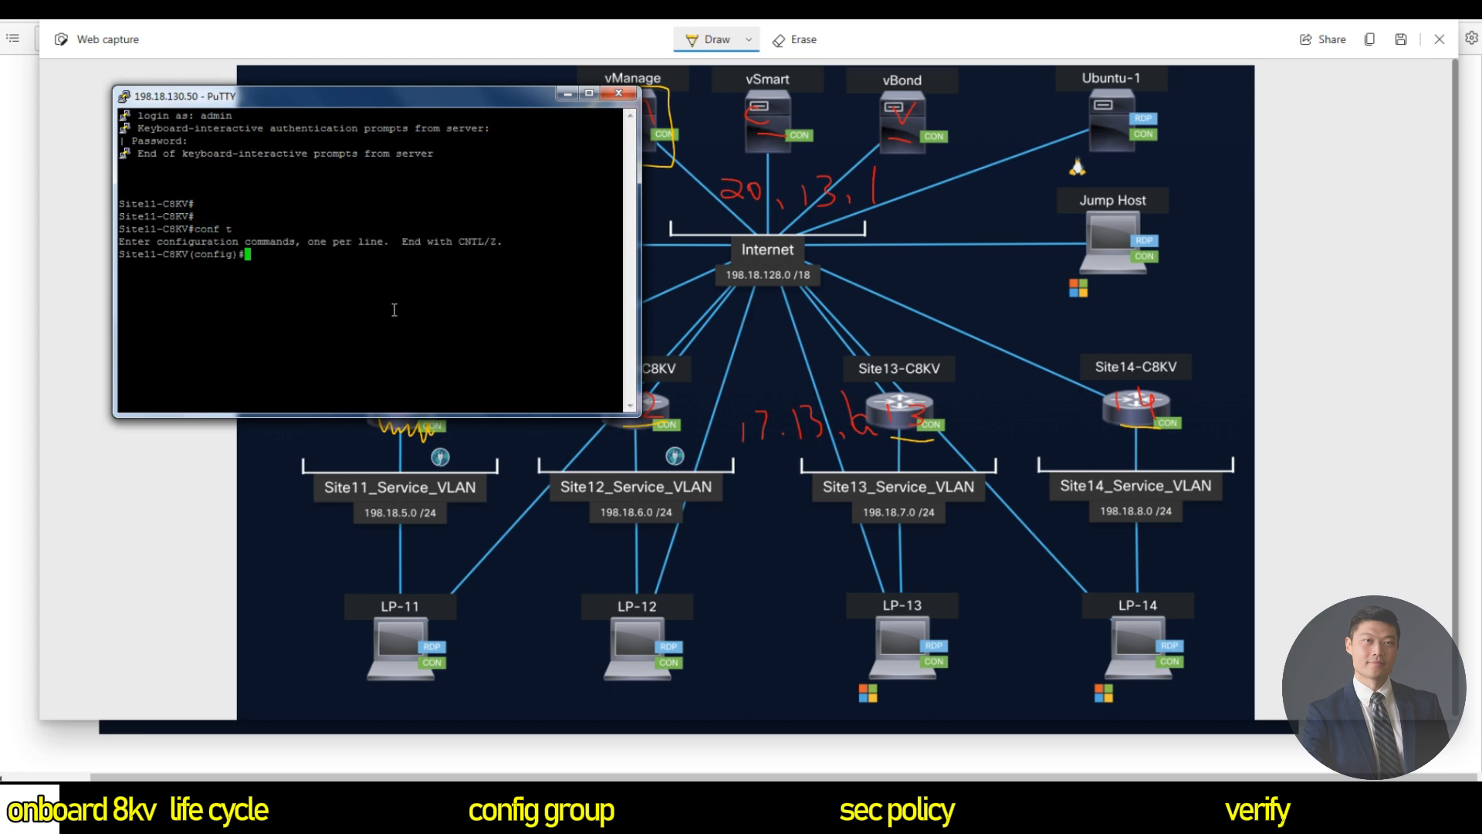
text(netconf)
key(Tab)
text(-y)
key(Tab)
key(Return)
key(Return)
key(Return)
text(sd)
key(Tab)
key(Return)
Set sd-routing system-ip 1.1.1.11 and organization-name time-routing-mode.
text(sys)
key(Tab)
text(i)
key(Tab)
text(1.1.1.11)
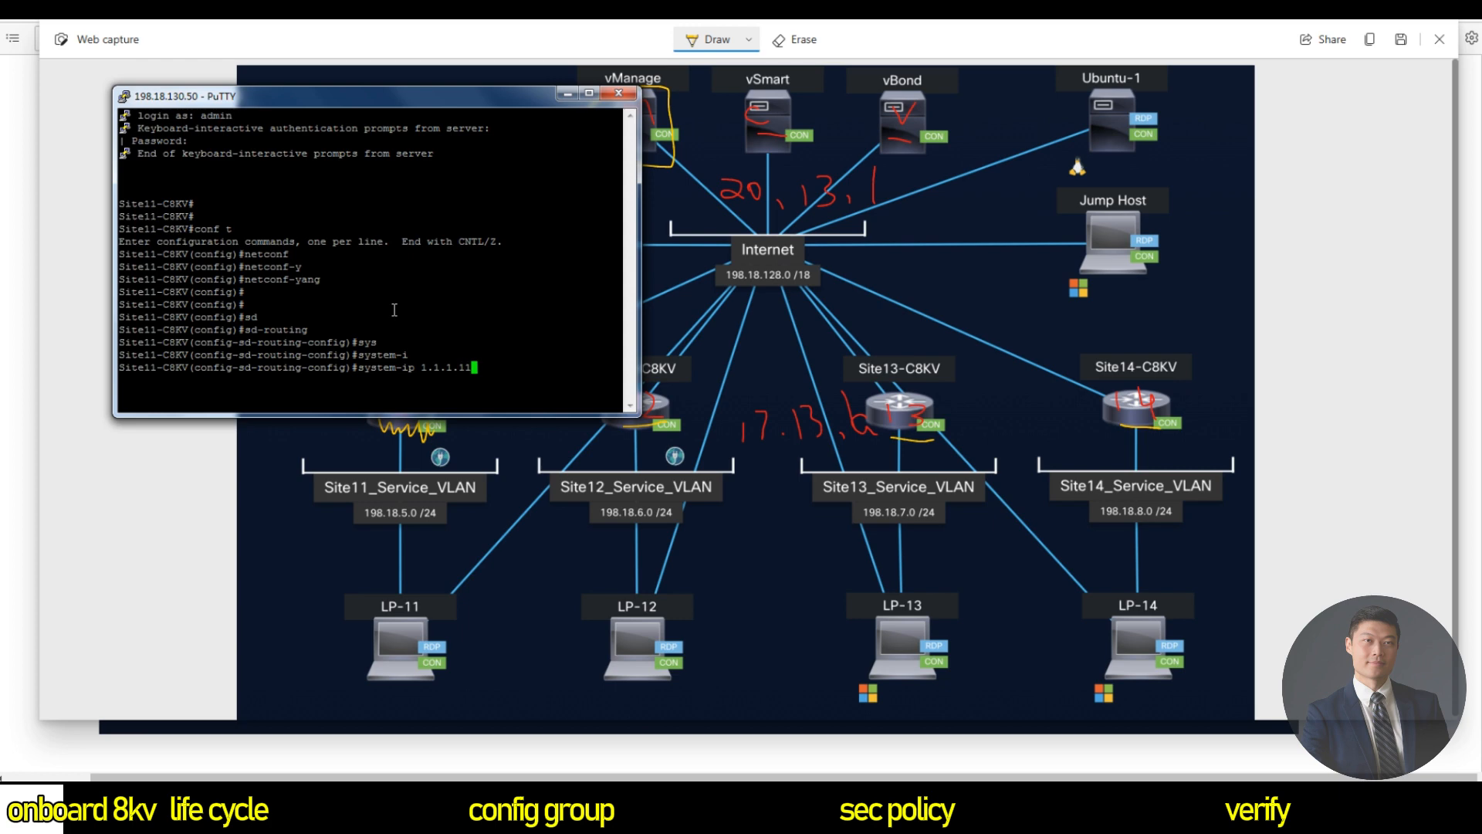
key(Return)
drag(422, 99, 913, 114)
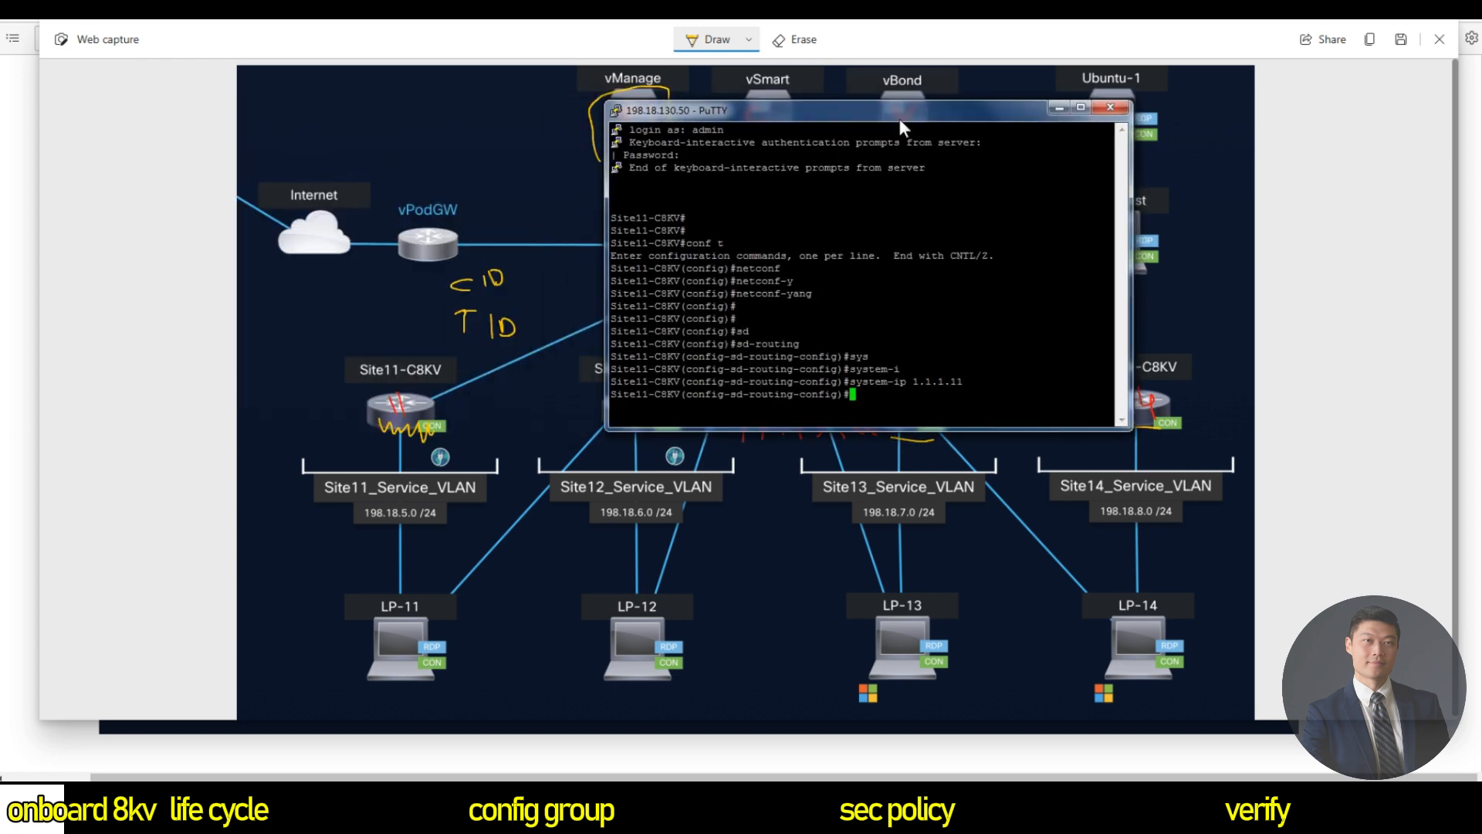
text(org)
key(Tab)
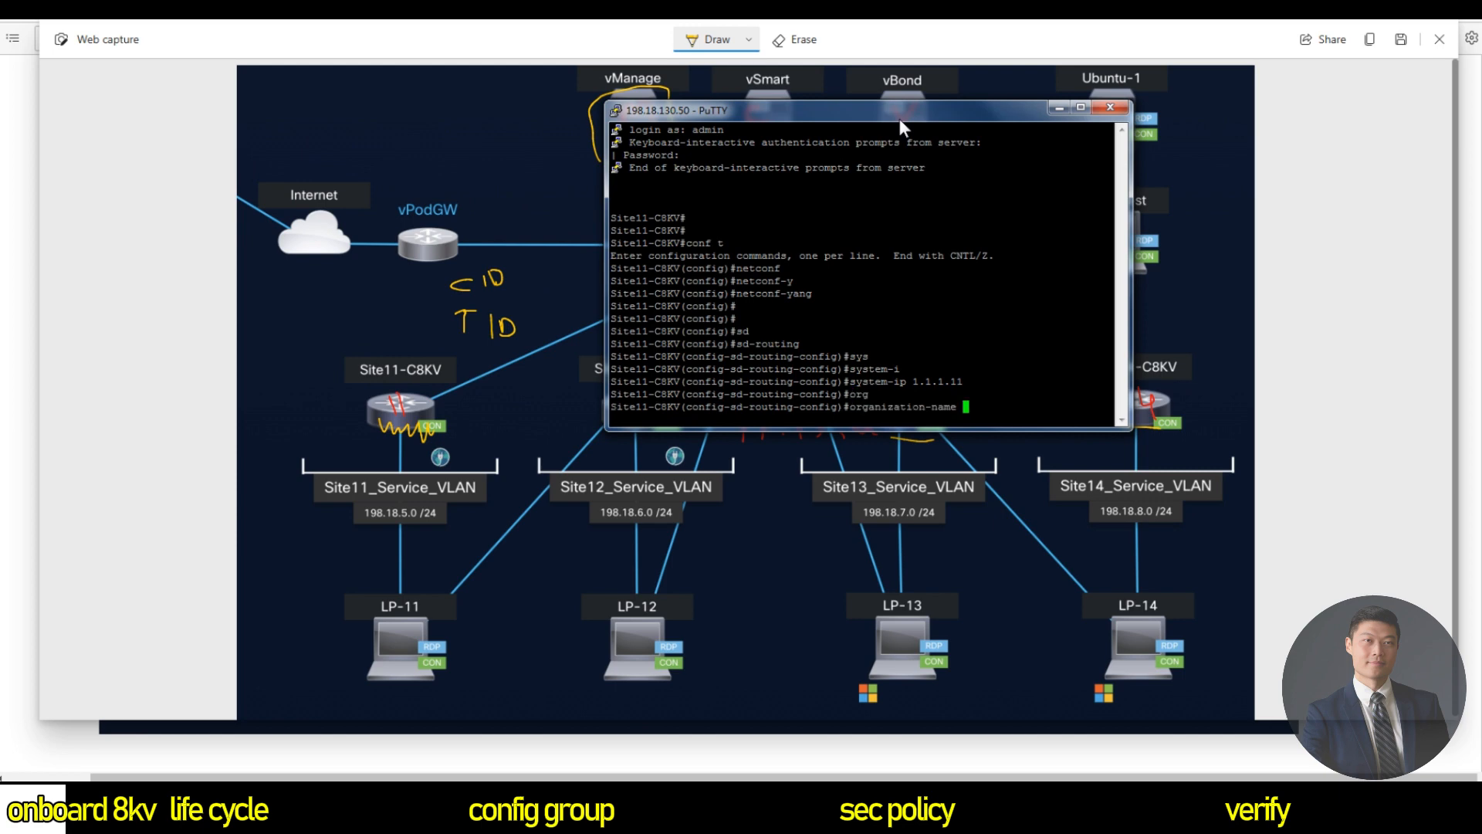
text(time-routing-mode)
key(Return)
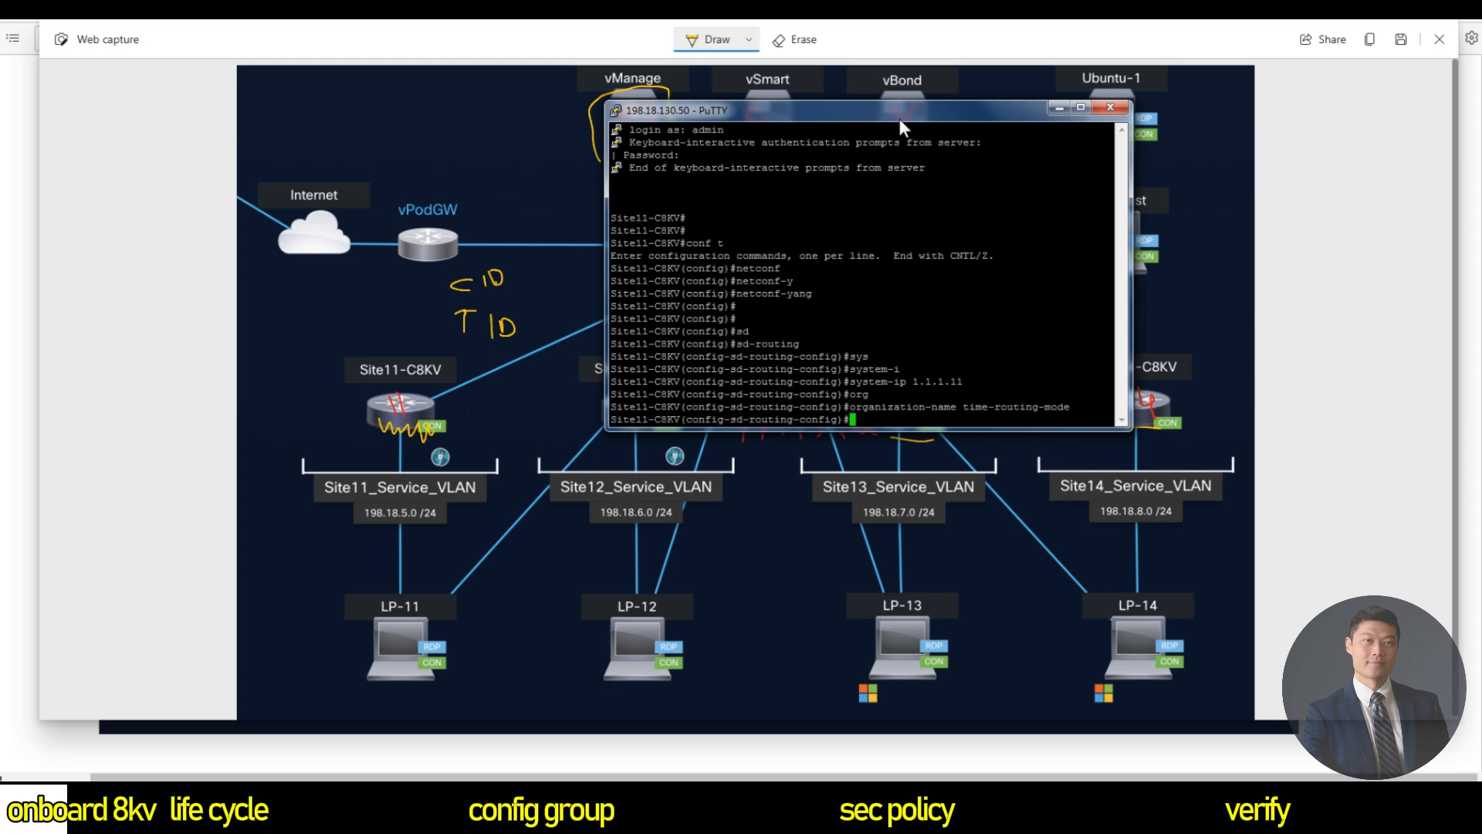
Set the vBond IP to 198.18.130.4, marking the vBond server on the diagram.
text(vb)
key(Tab)
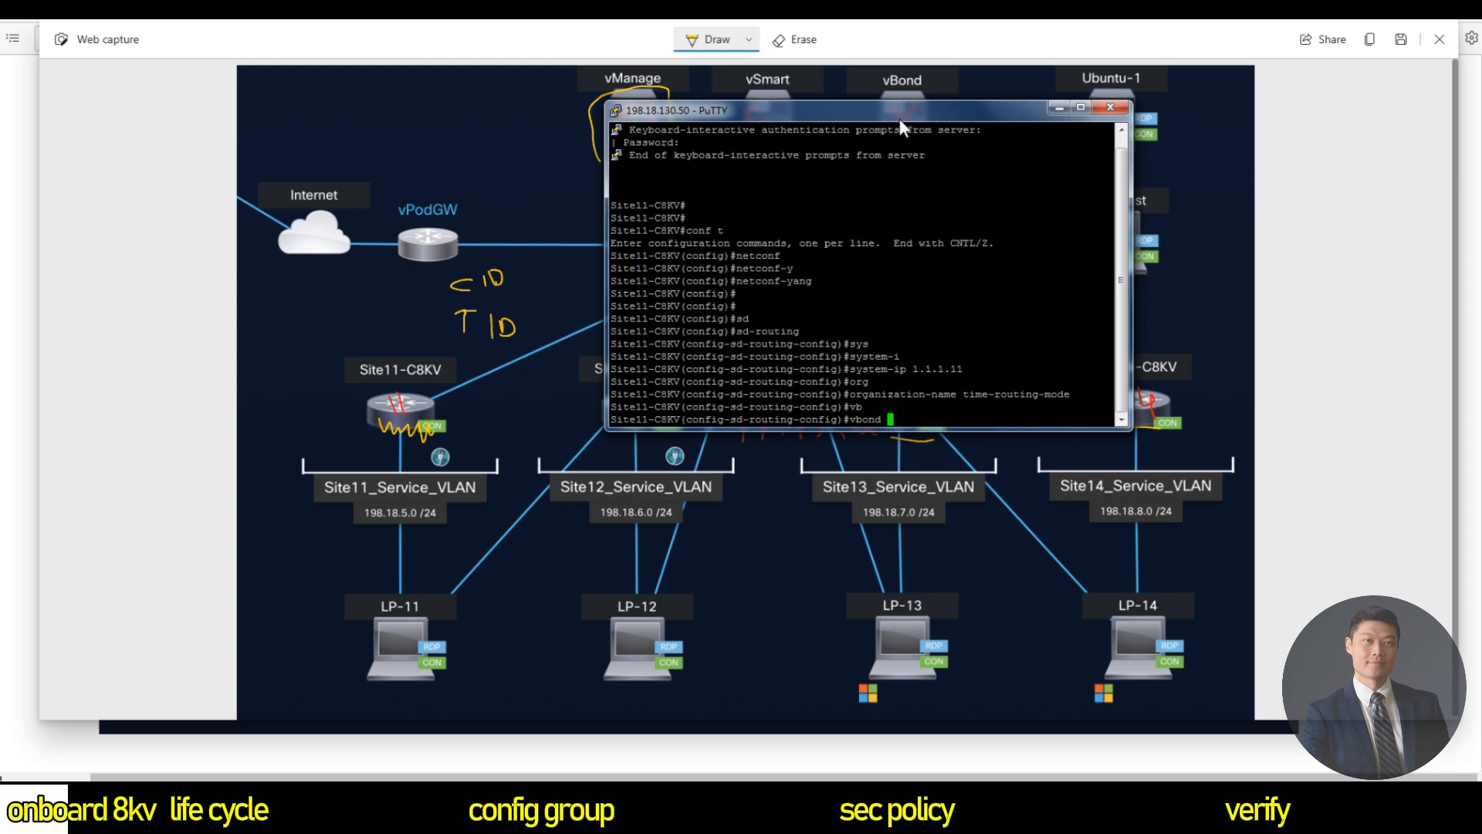
text(ip)
drag(818, 114, 678, 260)
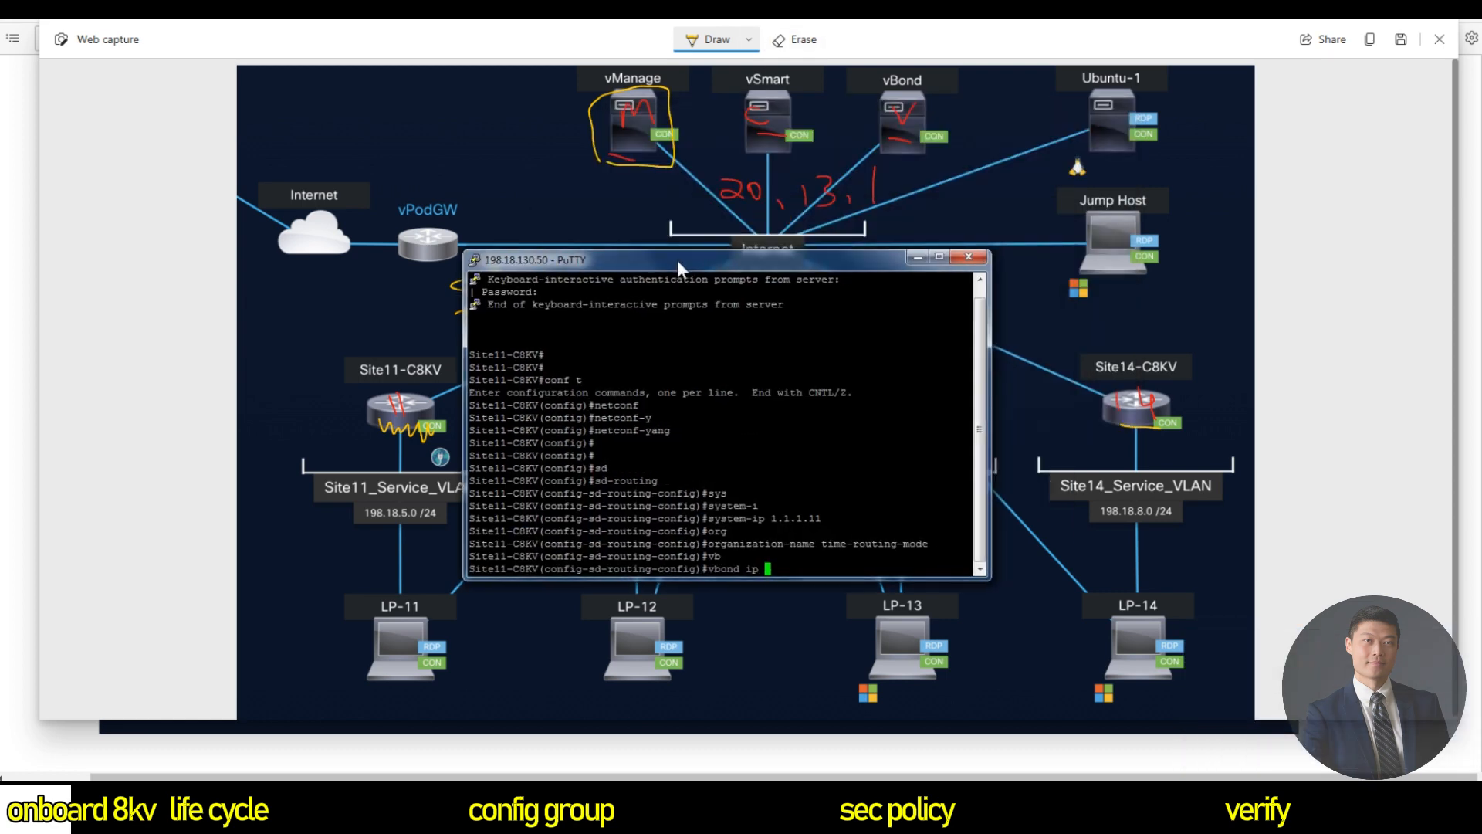
text(198)
mouse_move(869, 97)
mouse_down()
mouse_move(870, 141)
mouse_move(954, 151)
mouse_move(961, 91)
mouse_move(884, 92)
mouse_up()
key(alt+Tab)
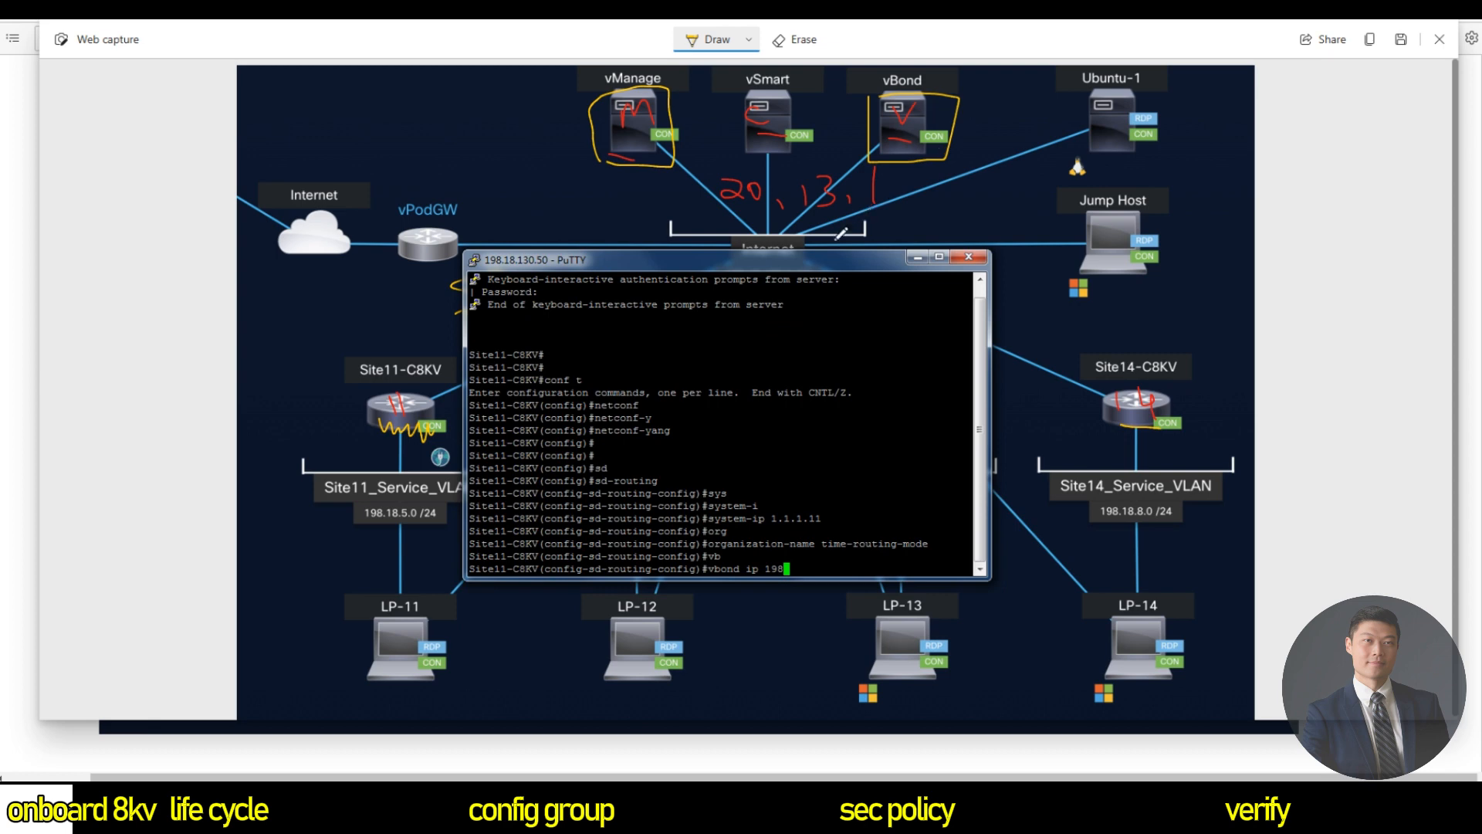
drag(818, 269, 1085, 339)
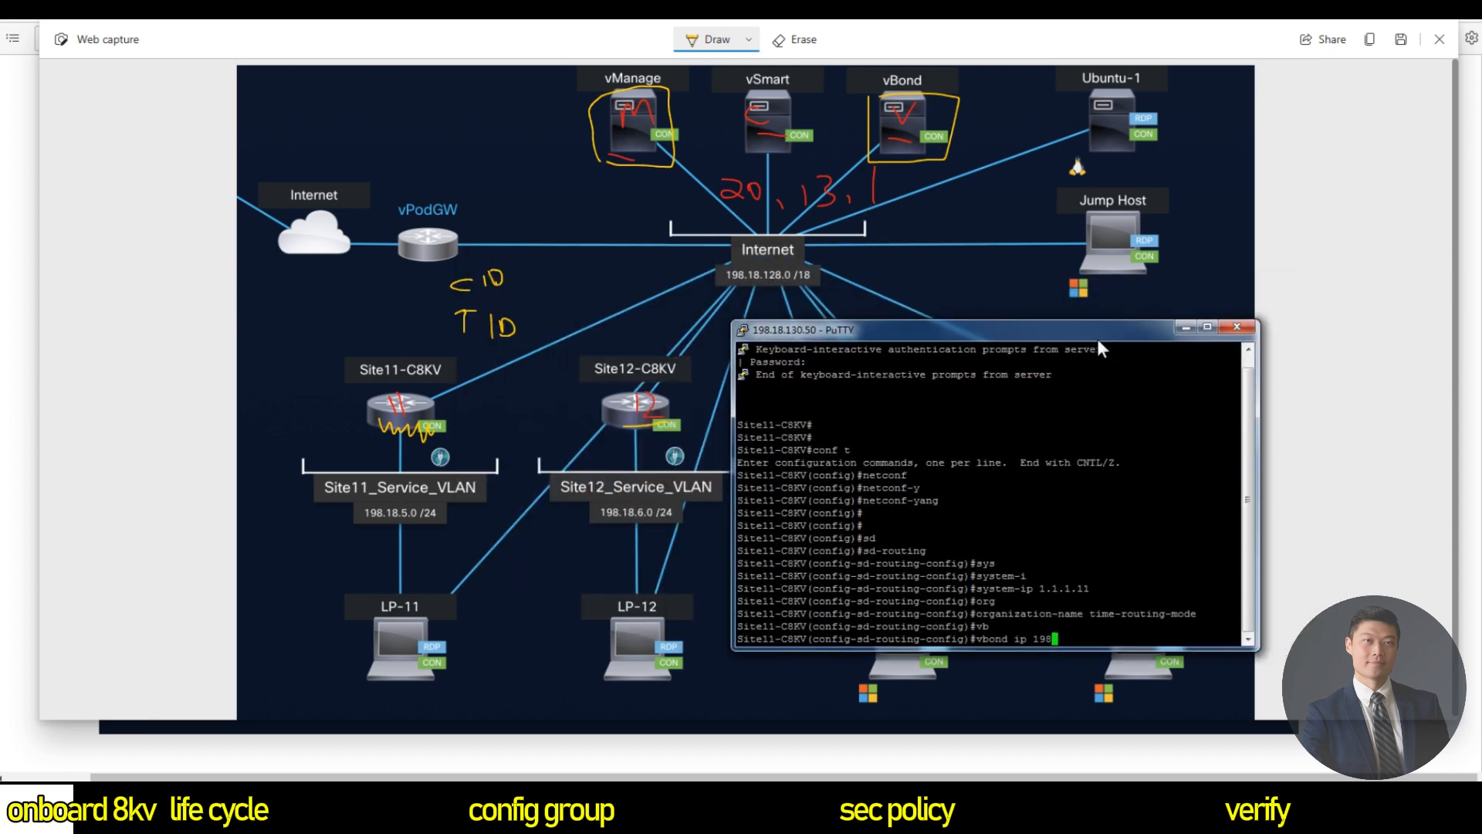
text(.18.130.4)
key(Return)
key(Return)
key(Return)
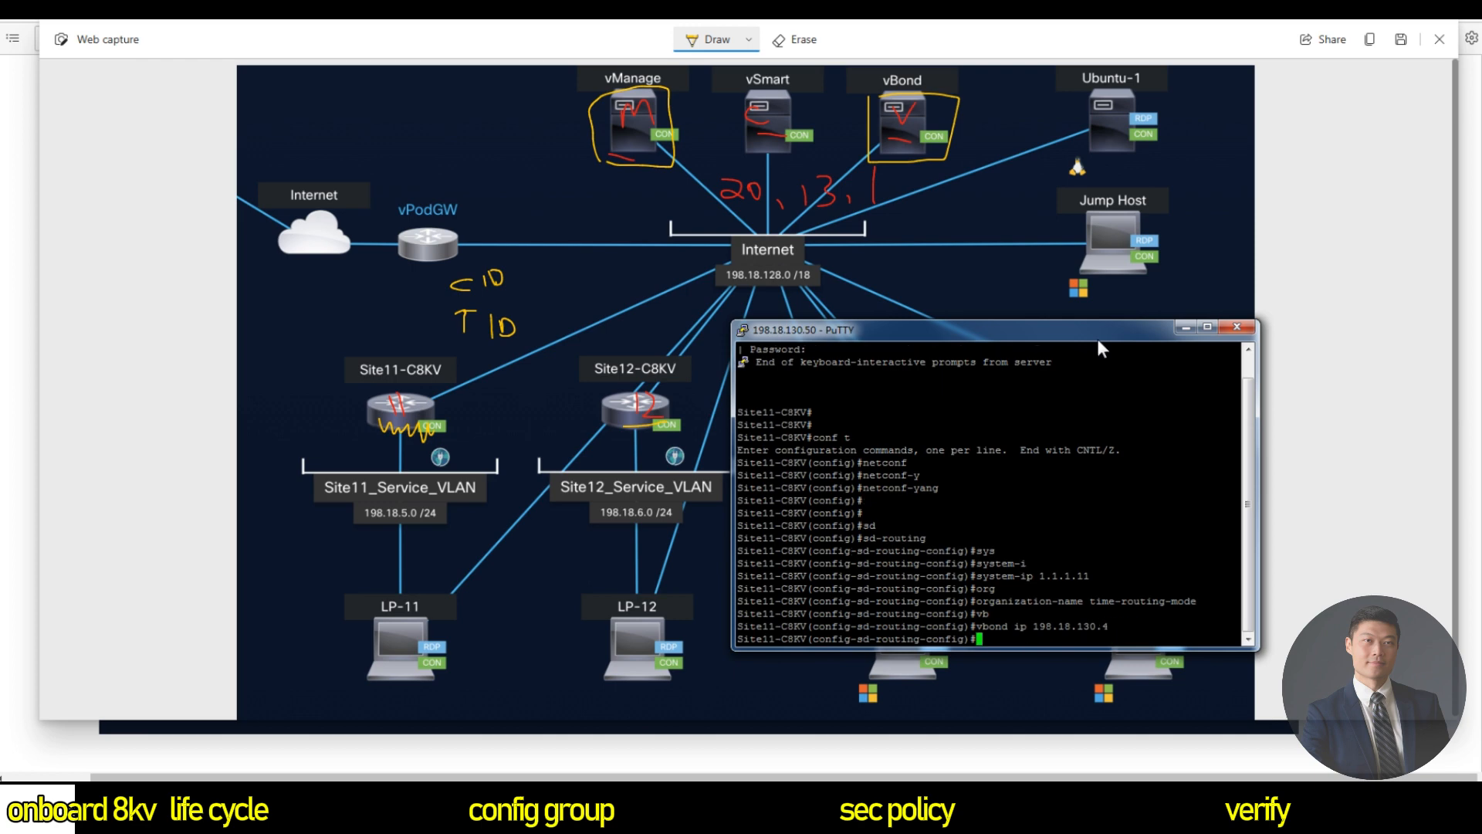
Set wan-interface gigabitEthernet 1, note g1 beside Site11, and end configuration mode.
text(wa)
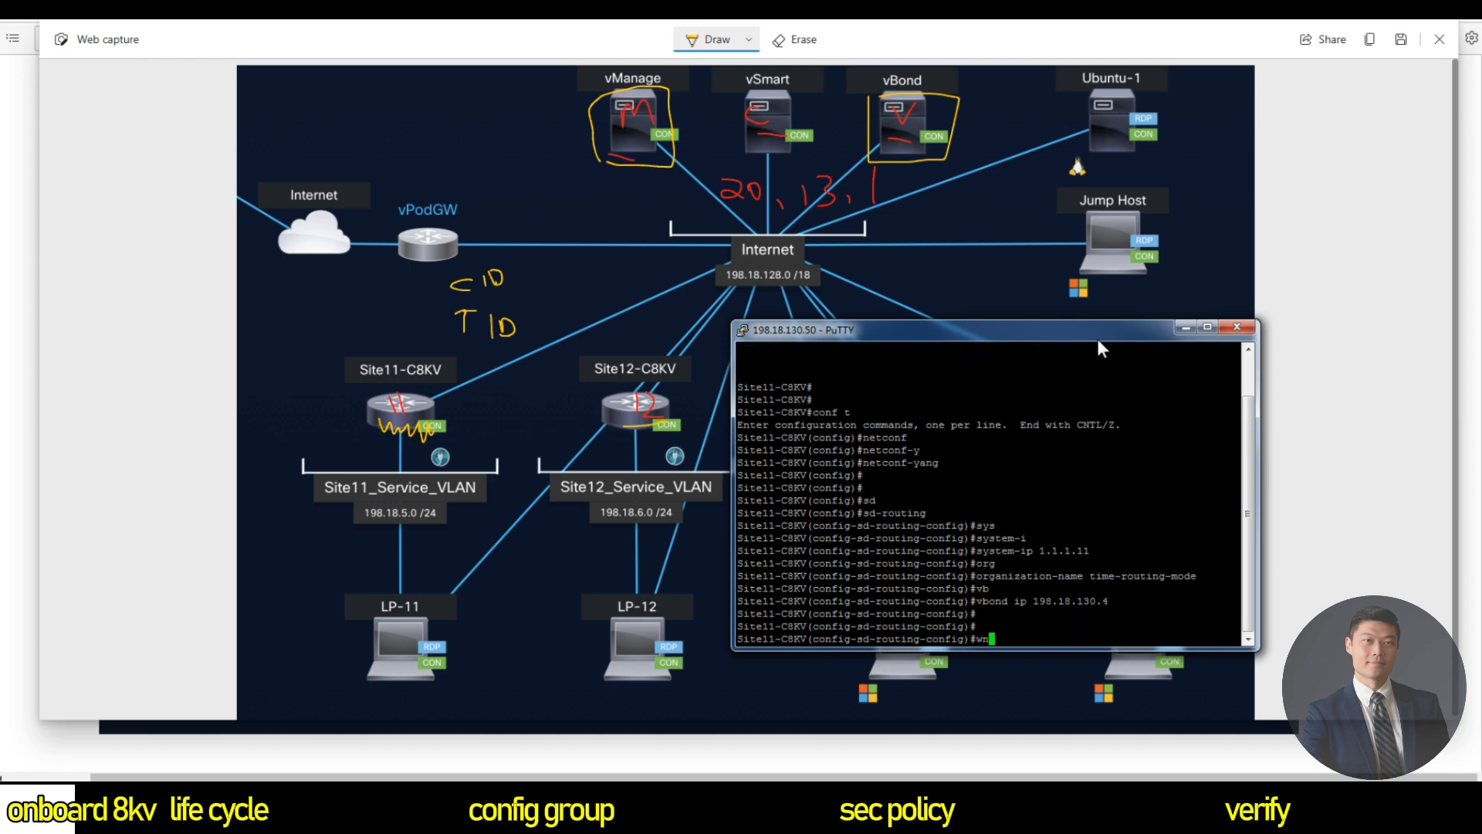
key(Tab)
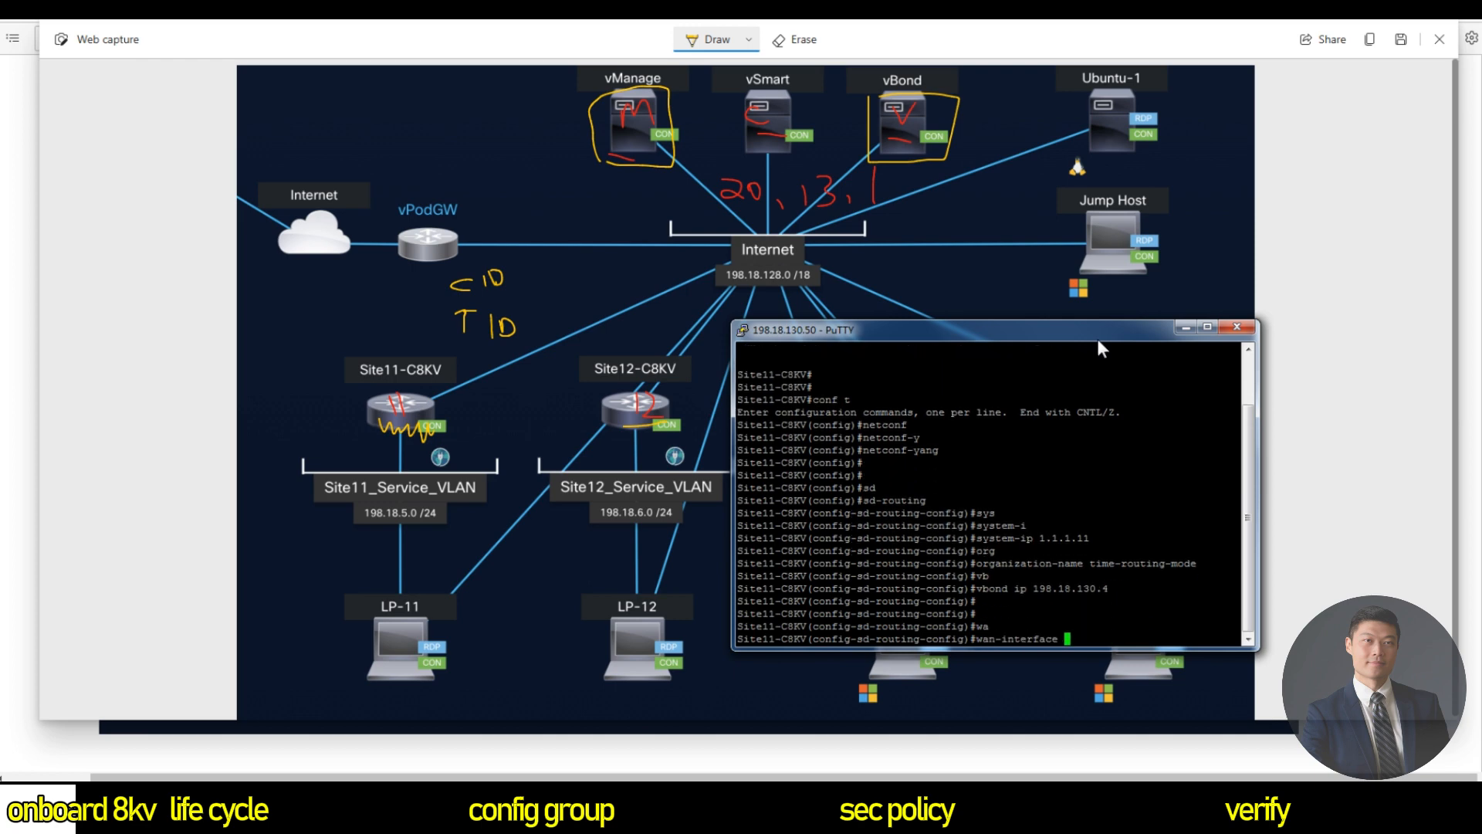
text(gi)
key(Tab)
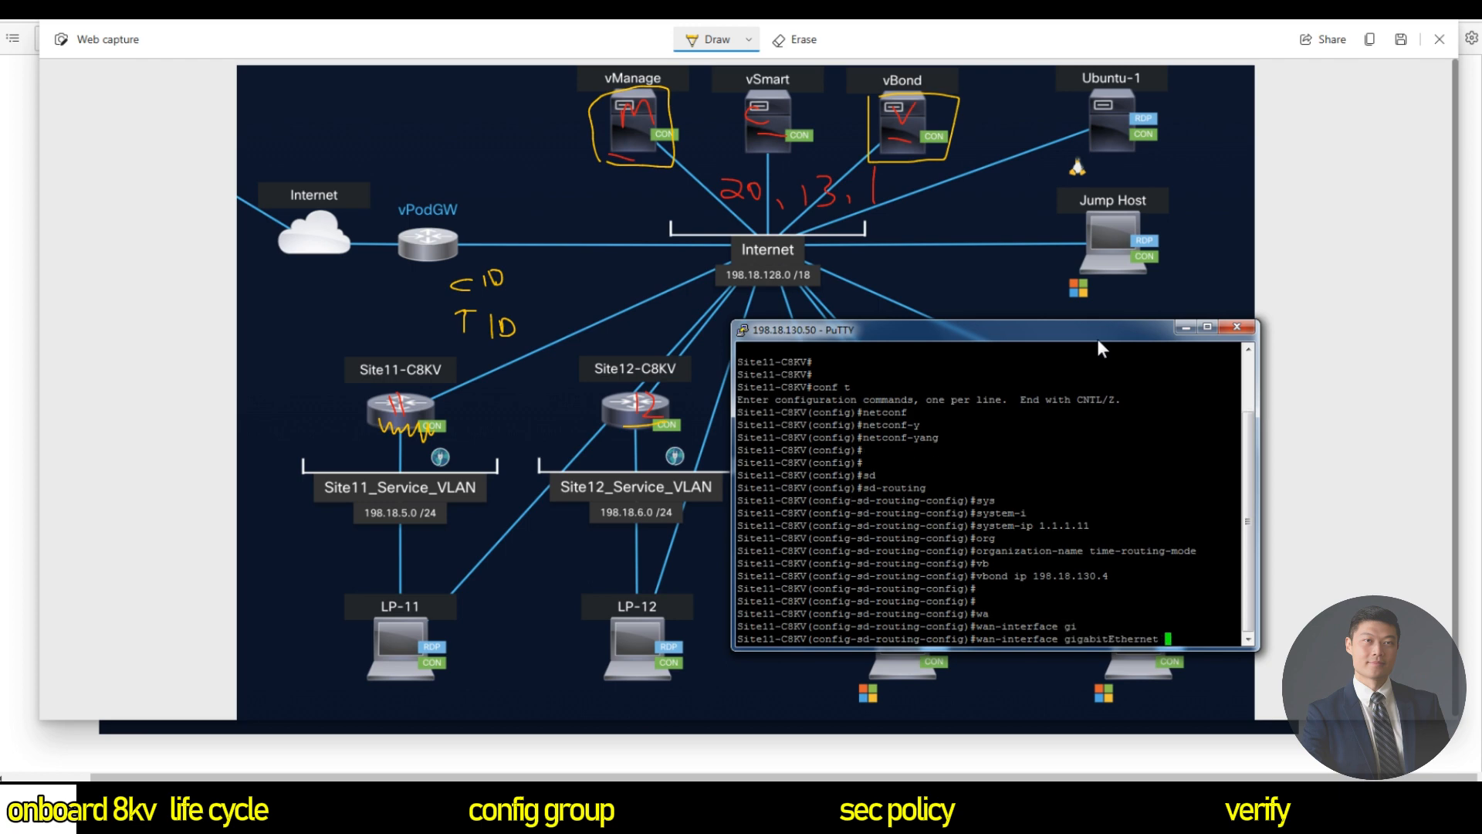
text(1)
key(Return)
mouse_move(454, 386)
mouse_down()
mouse_move(445, 405)
mouse_move(466, 404)
mouse_up()
key(alt+Tab)
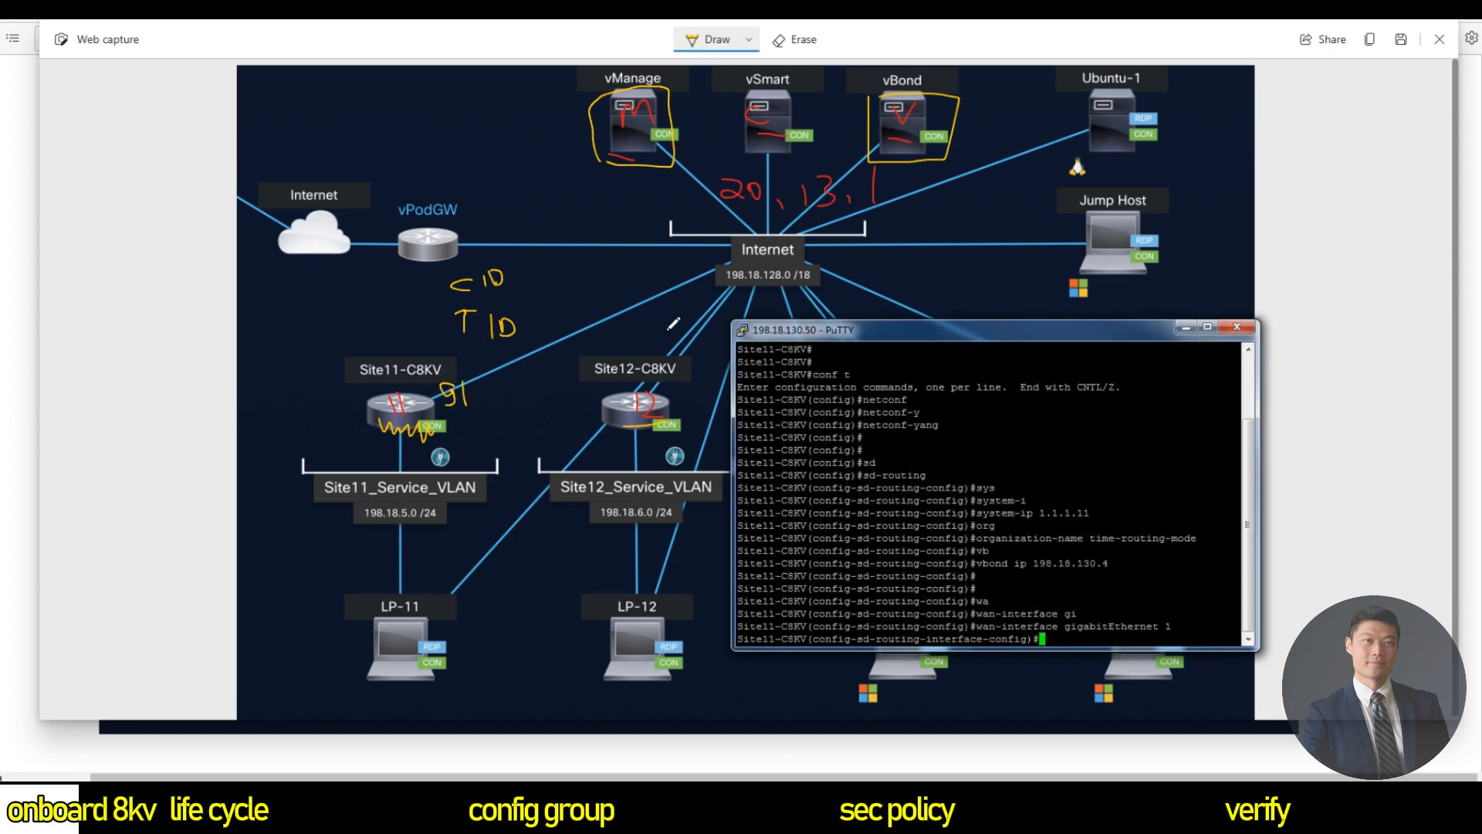
text(end)
key(Return)
key(Return)
key(Return)
key(Return)
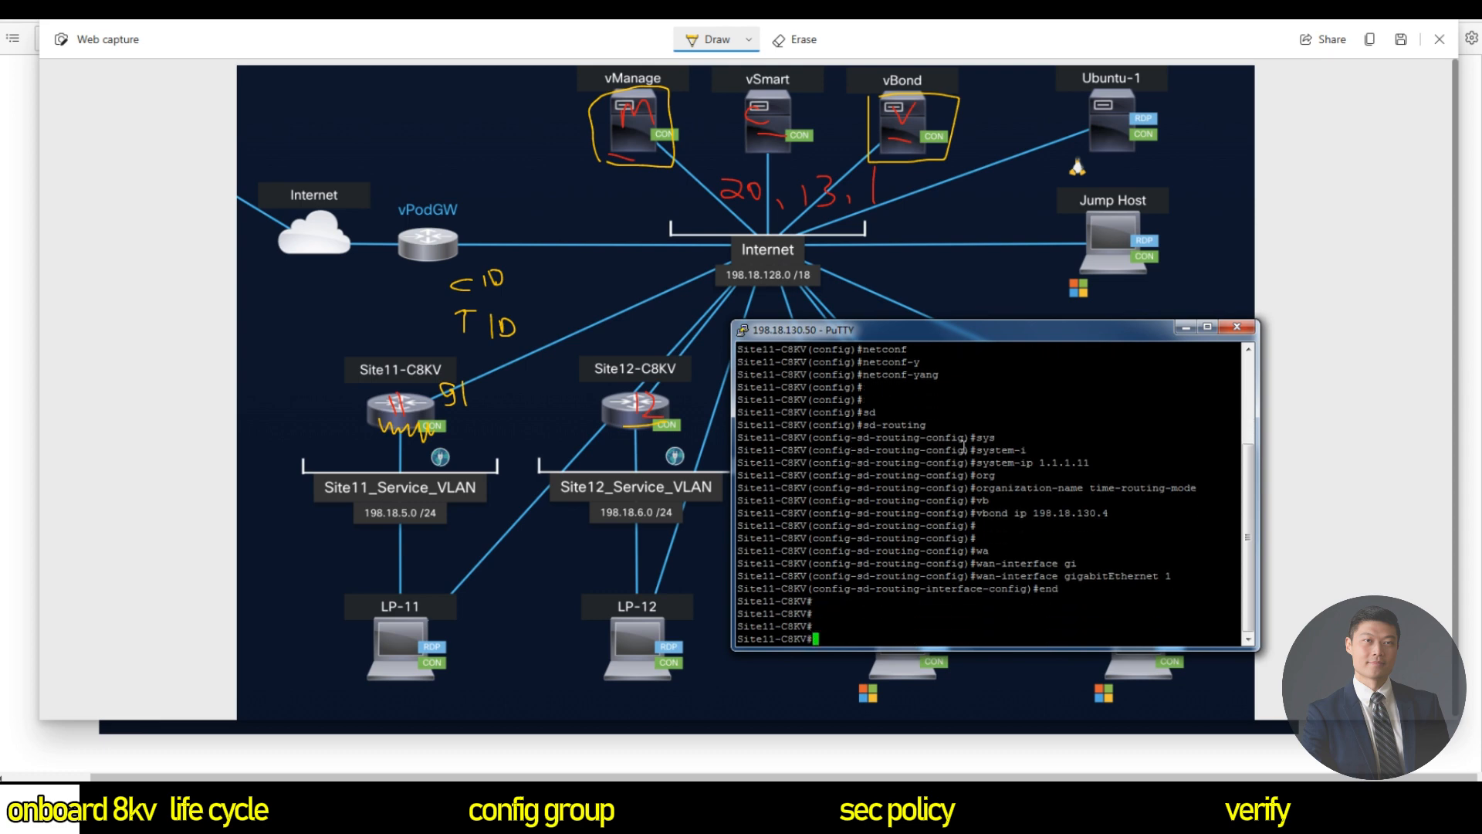
Highlight the netconf-yang and sd-routing lines, then draw Site11's Vdaemon link to vManage.
drag(838, 375, 932, 377)
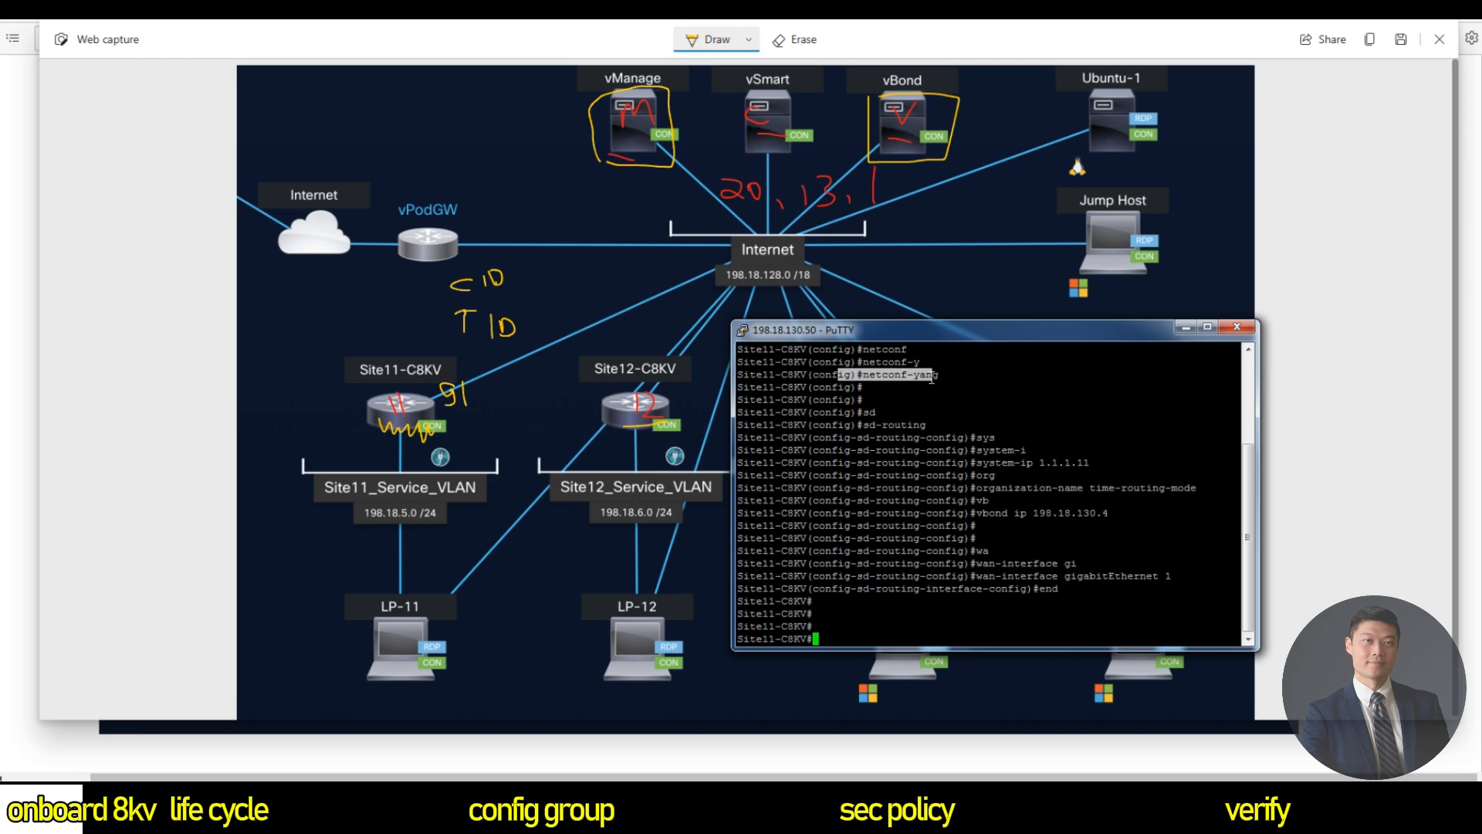
drag(858, 424, 941, 427)
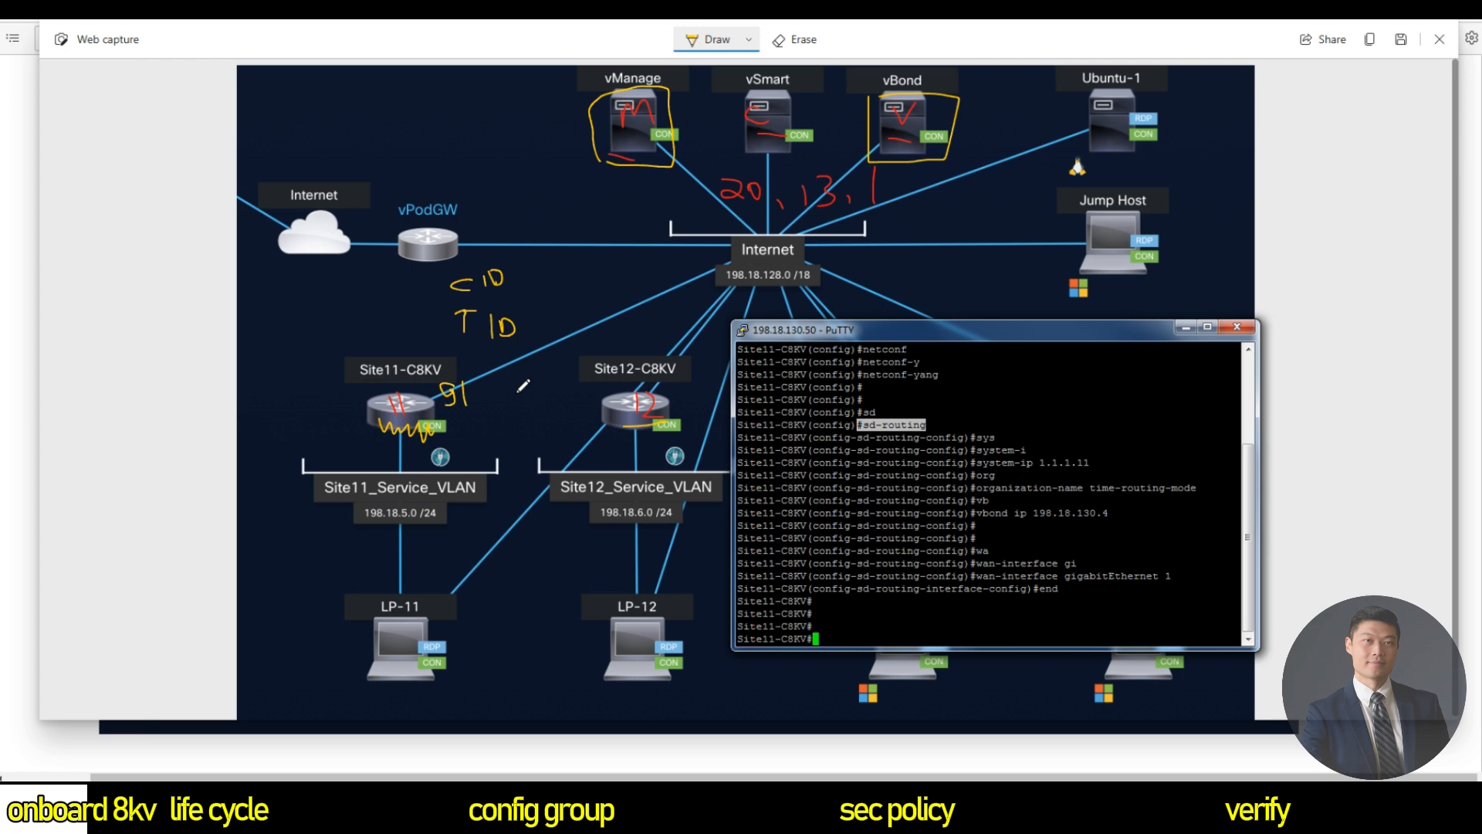
mouse_move(488, 372)
mouse_down()
mouse_move(572, 394)
mouse_move(589, 372)
mouse_move(605, 389)
mouse_move(623, 276)
mouse_move(858, 162)
mouse_up()
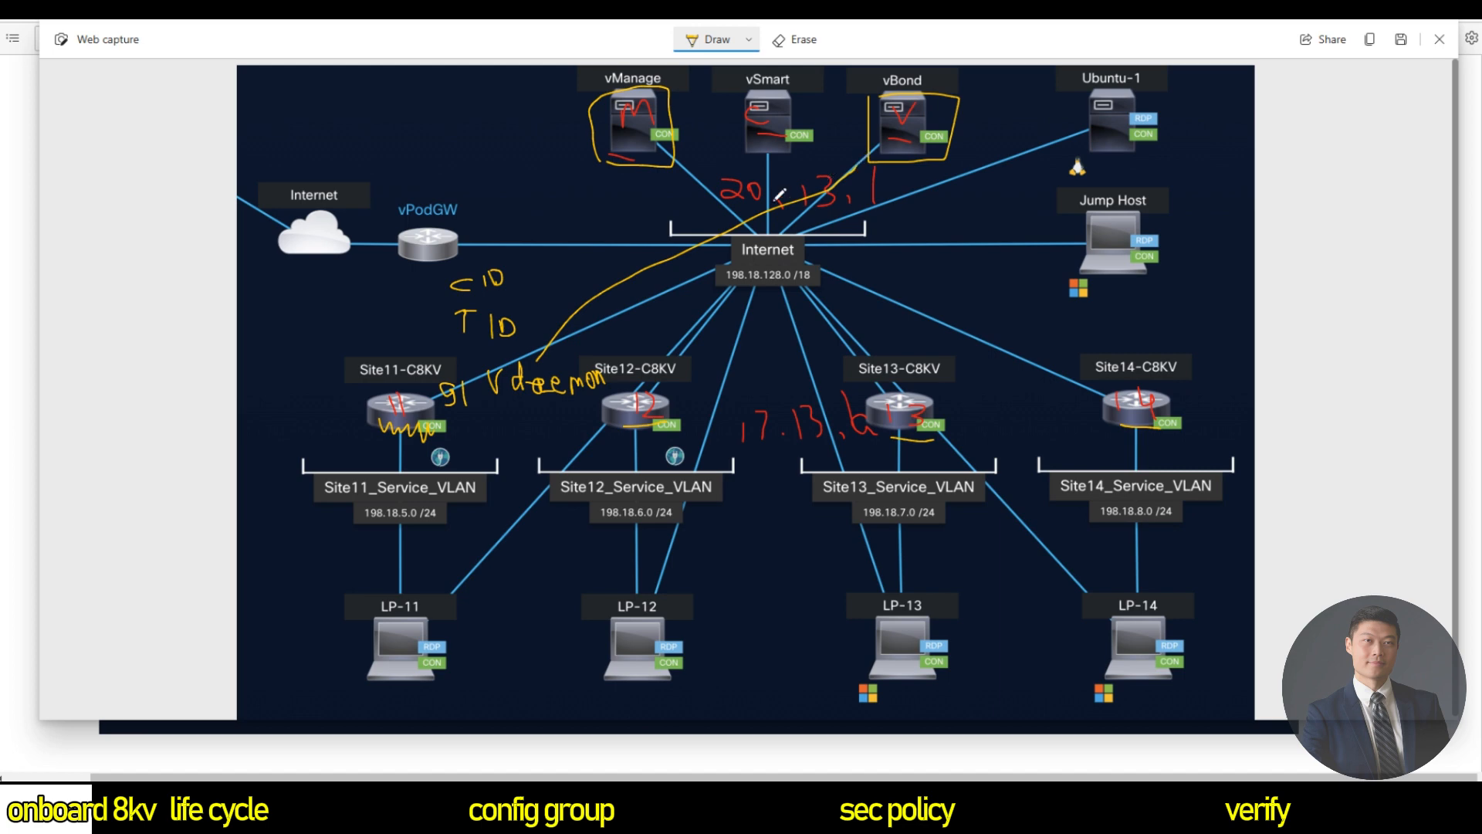
mouse_move(688, 247)
mouse_down()
mouse_move(691, 172)
mouse_move(674, 162)
mouse_up()
drag(482, 404, 593, 397)
Highlight the sd-routing line in the terminal again.
key(alt+Tab)
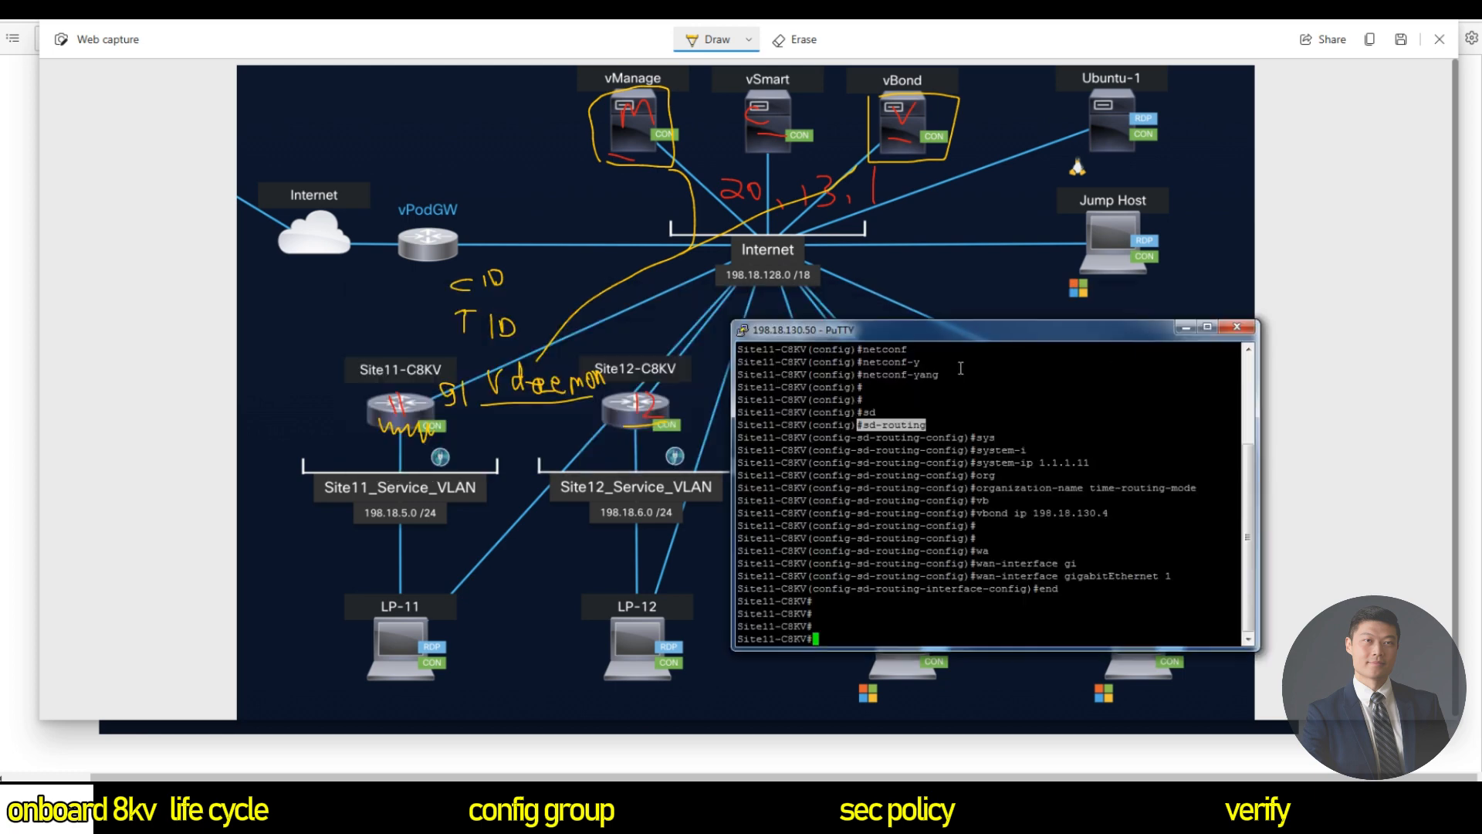
double_click(943, 427)
drag(944, 427, 889, 424)
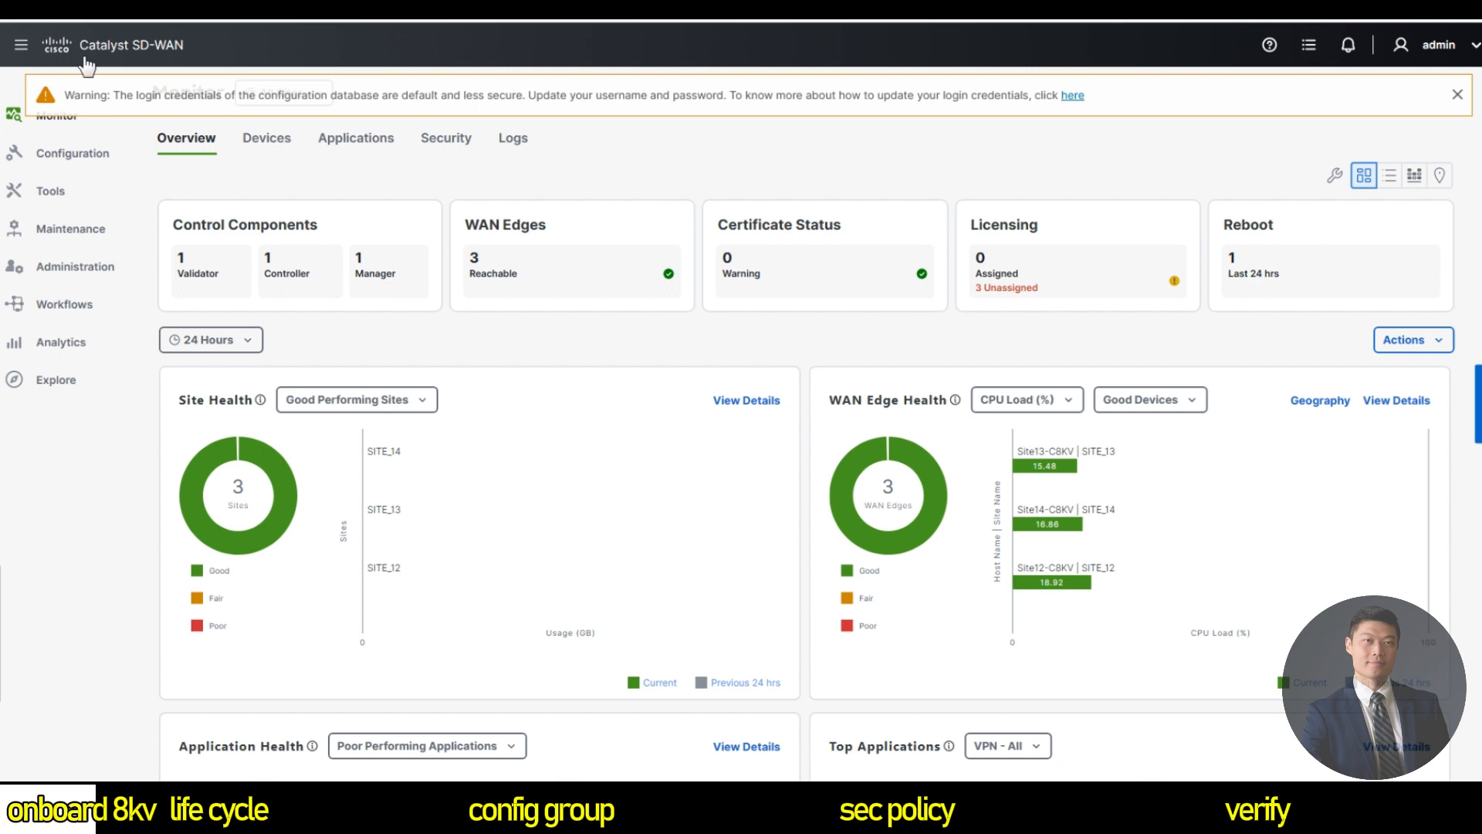
Filter the WAN Edge list for sd-routing and sort by System IP descending.
mouse_move(79, 164)
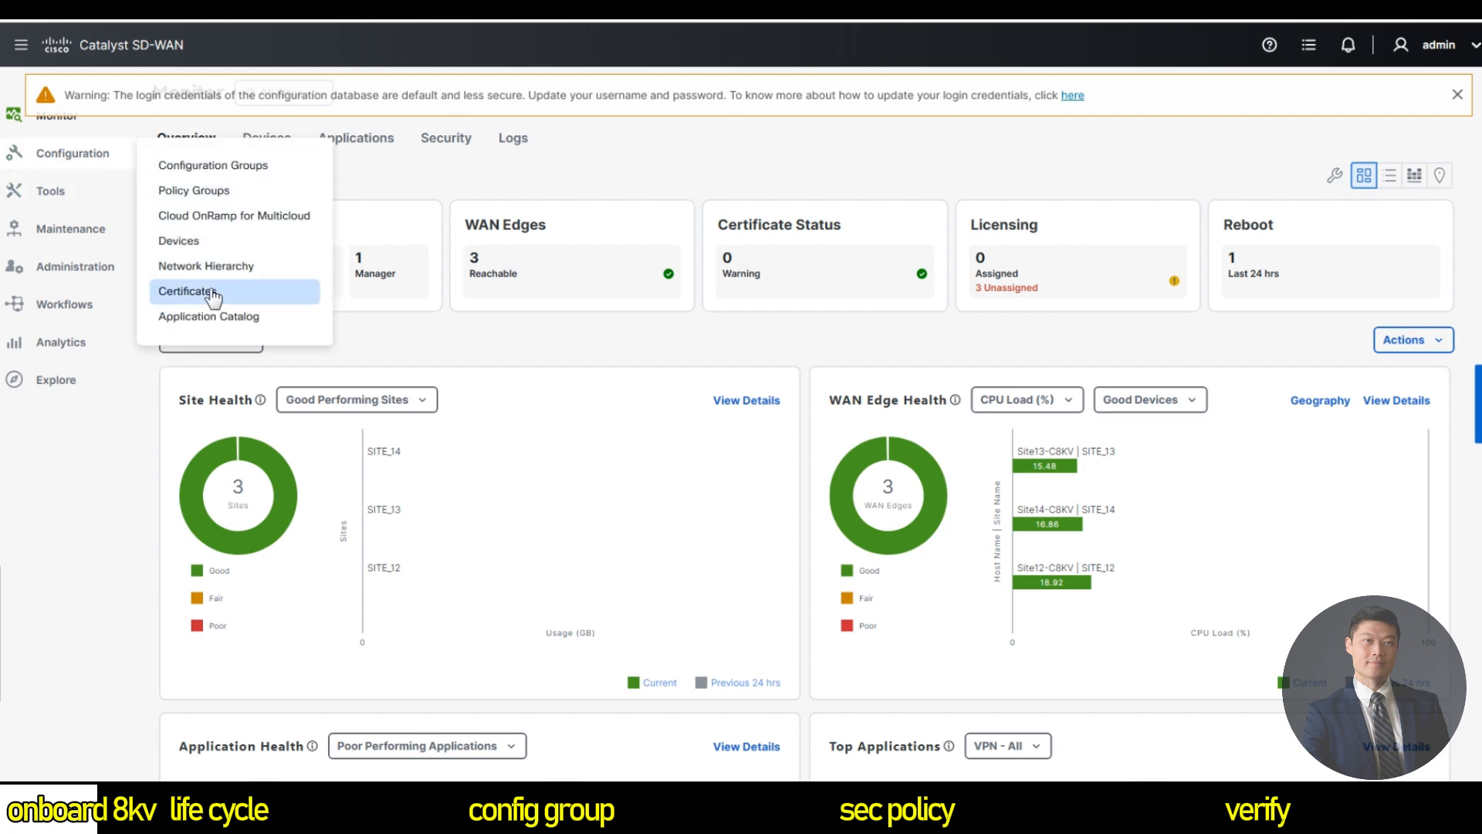
click(298, 290)
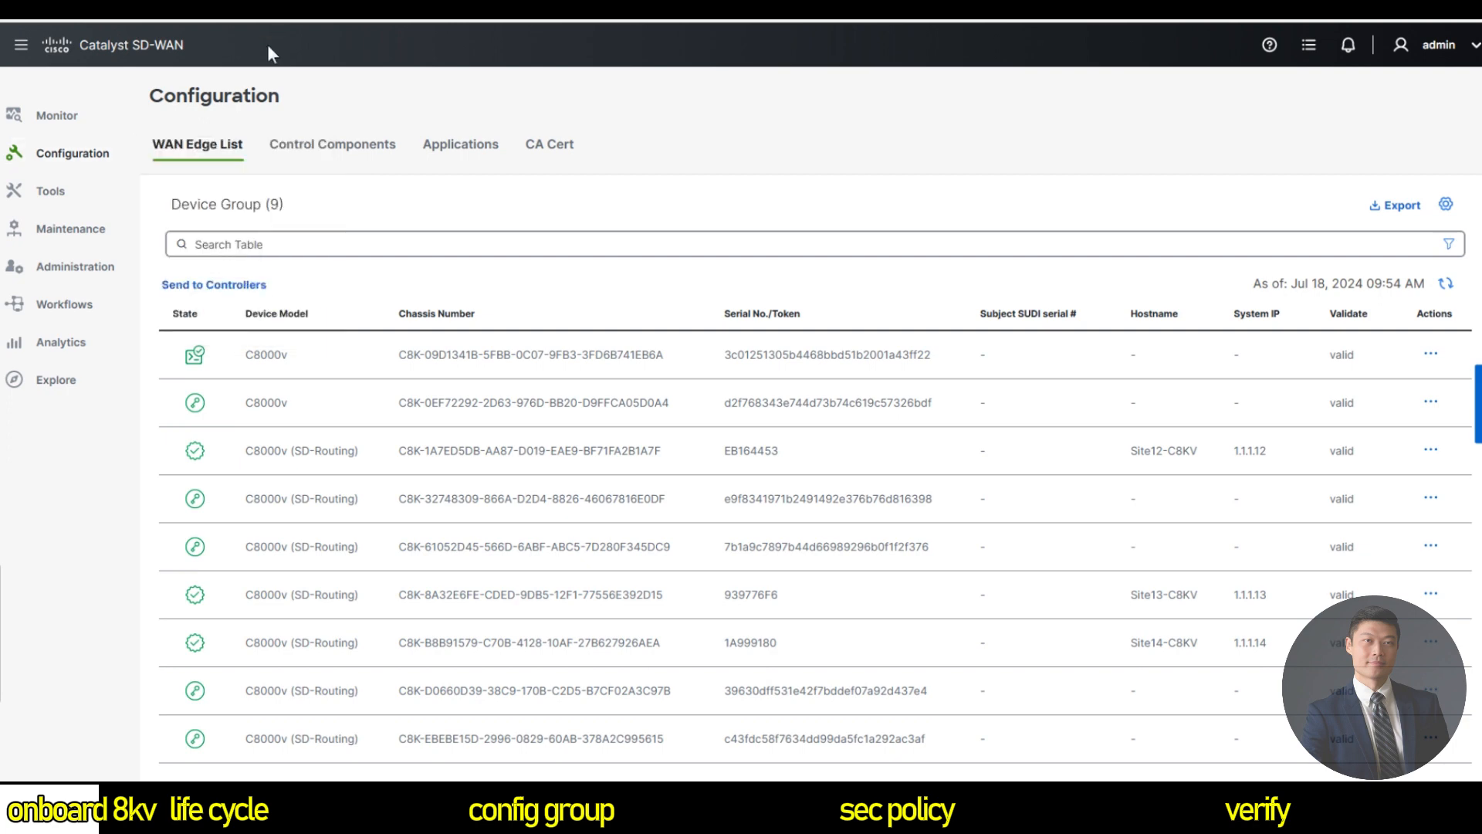
click(198, 244)
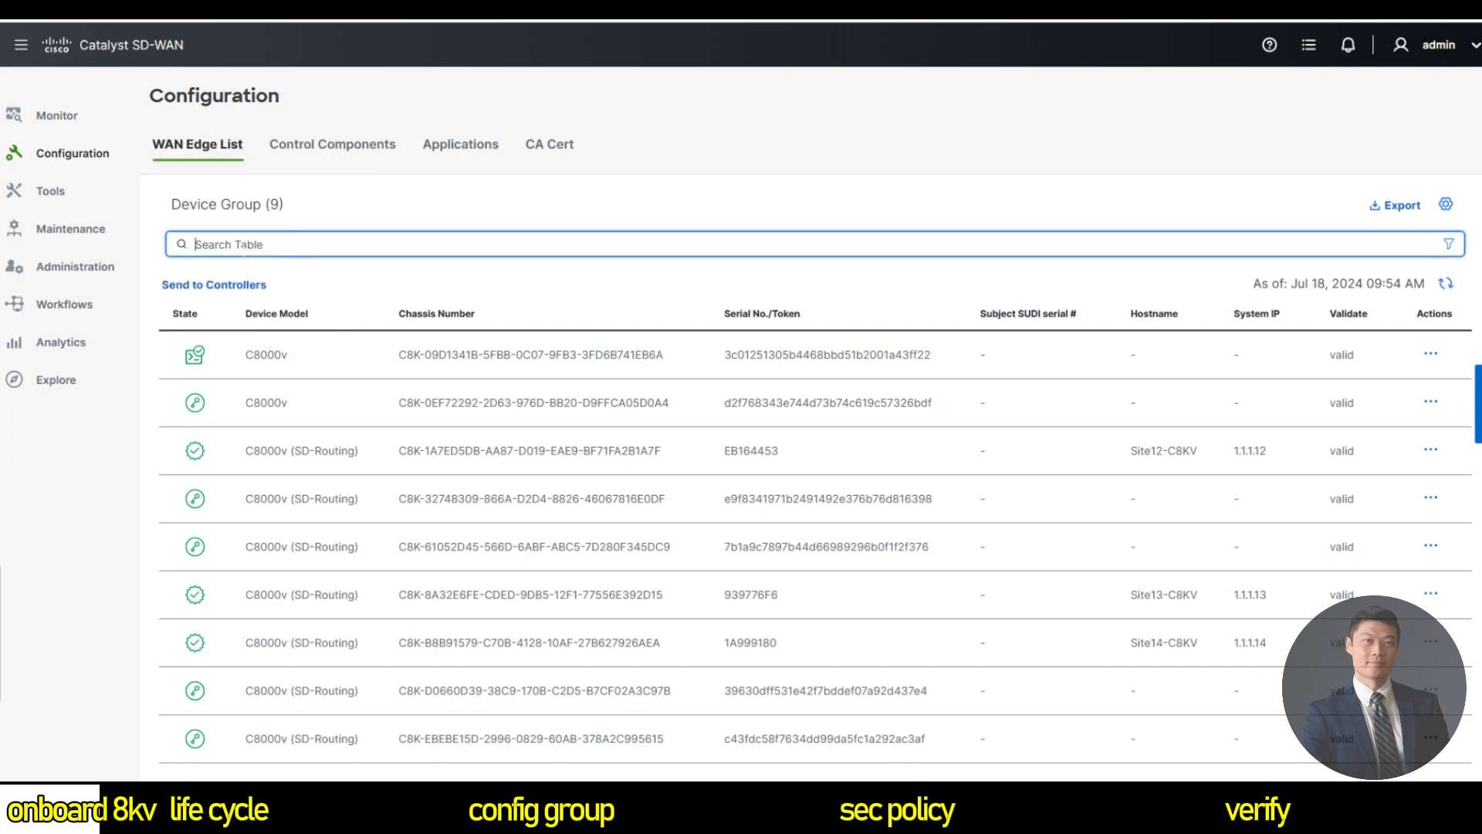
text(sd-routing)
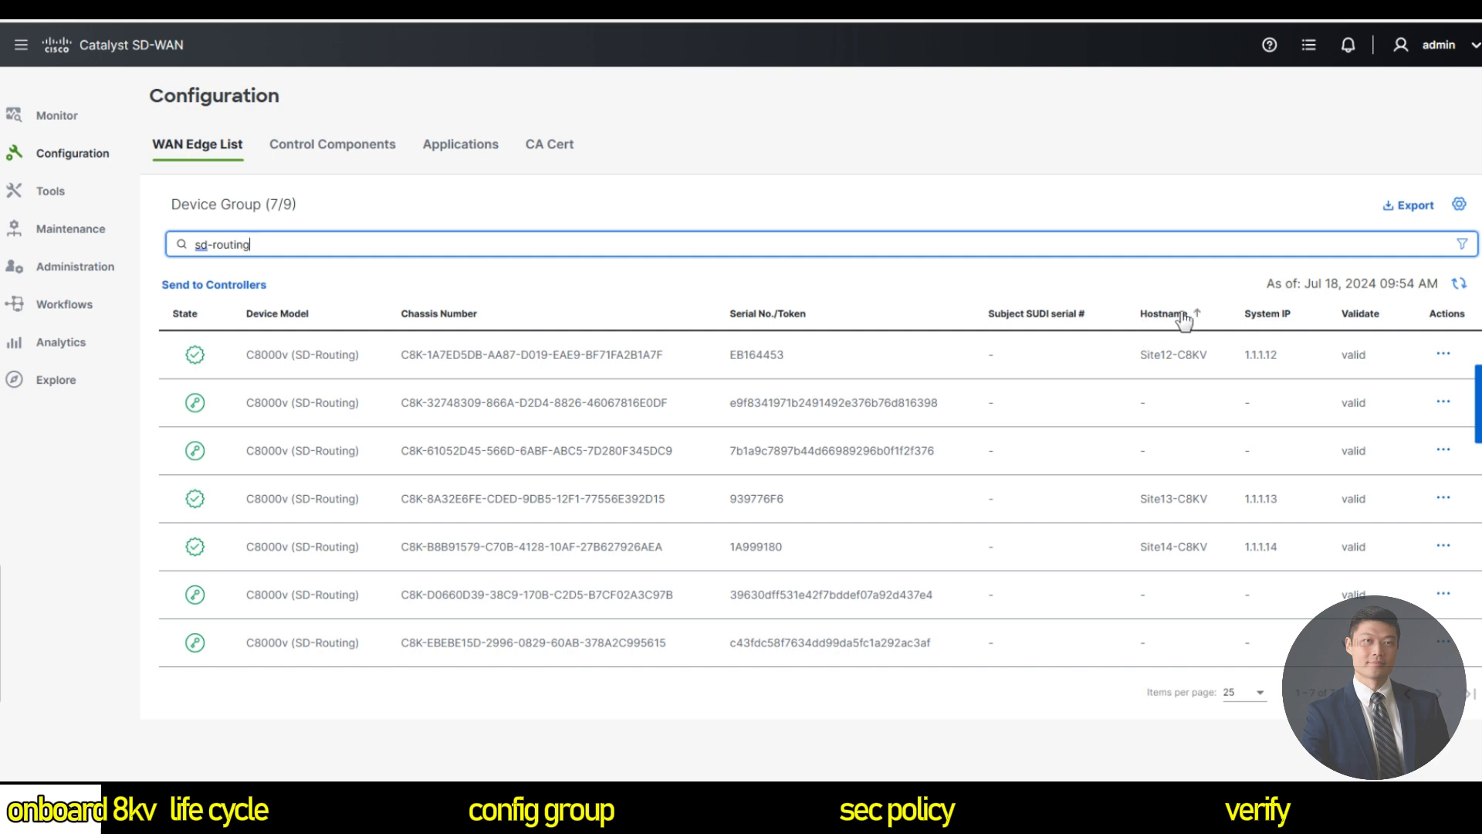
click(1269, 315)
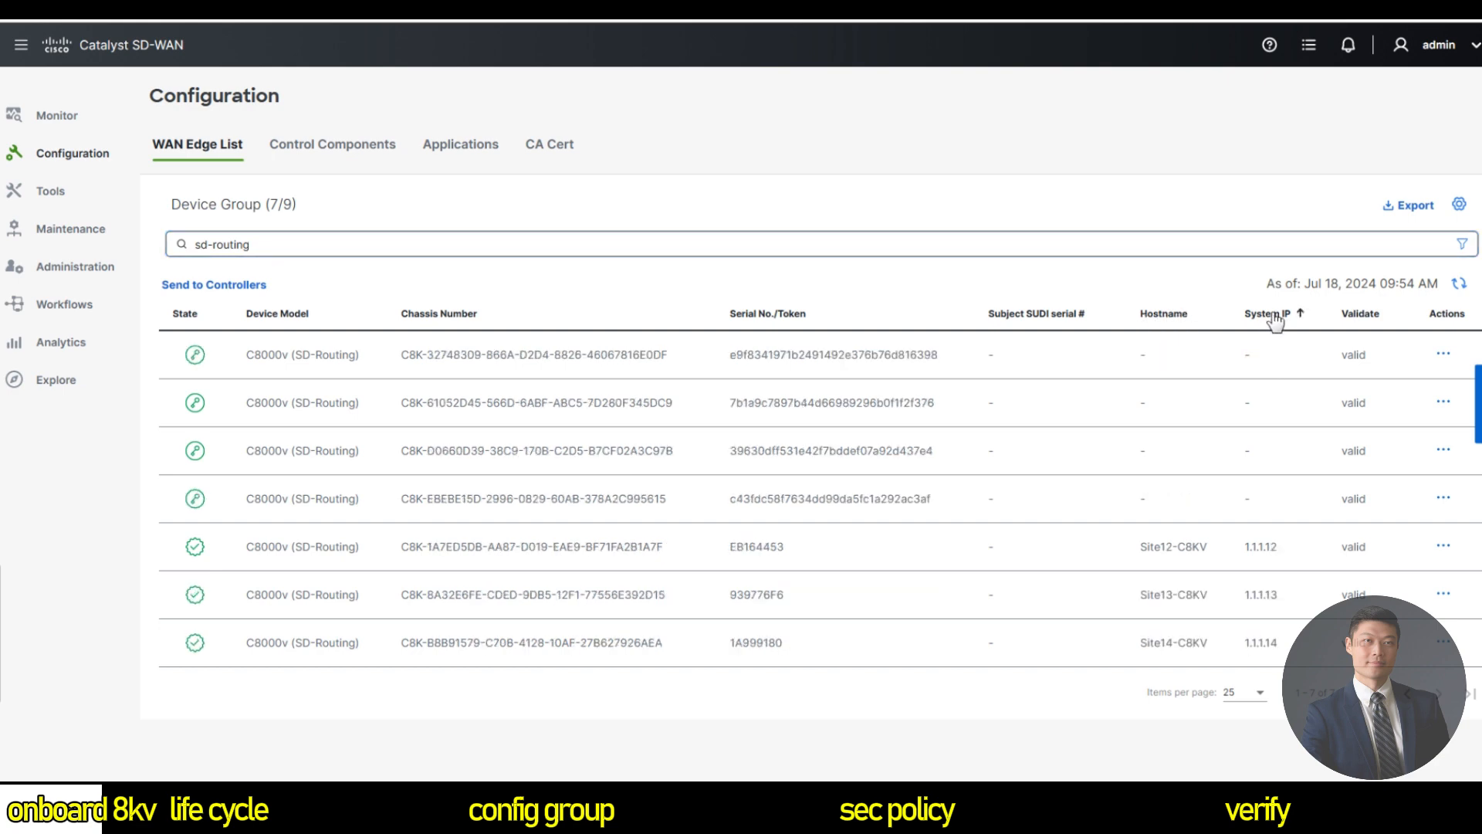
click(1270, 315)
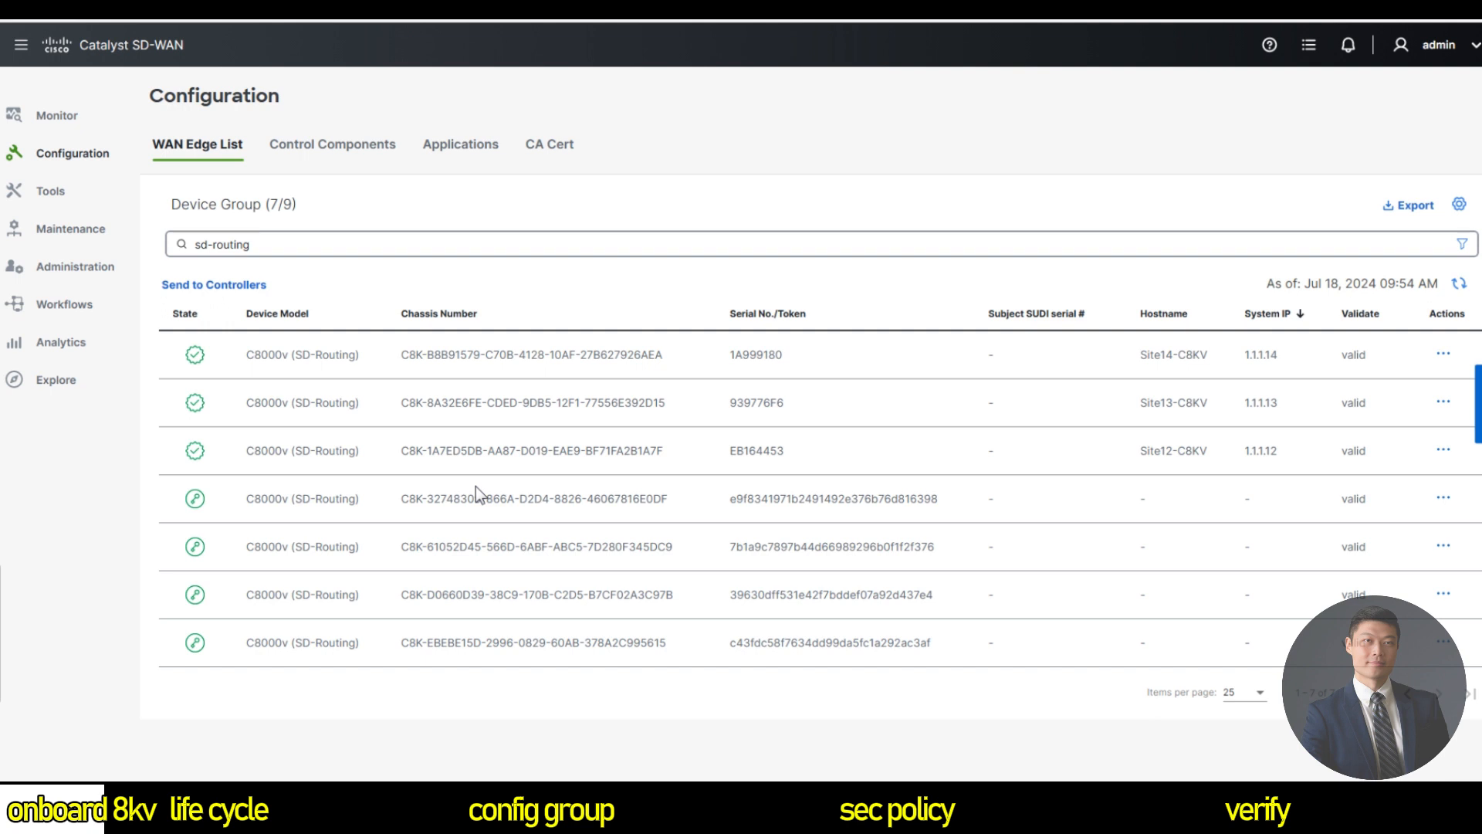
View the unclaimed fourth device's CSR, then close the empty panel.
key(alt+Tab)
click(1443, 498)
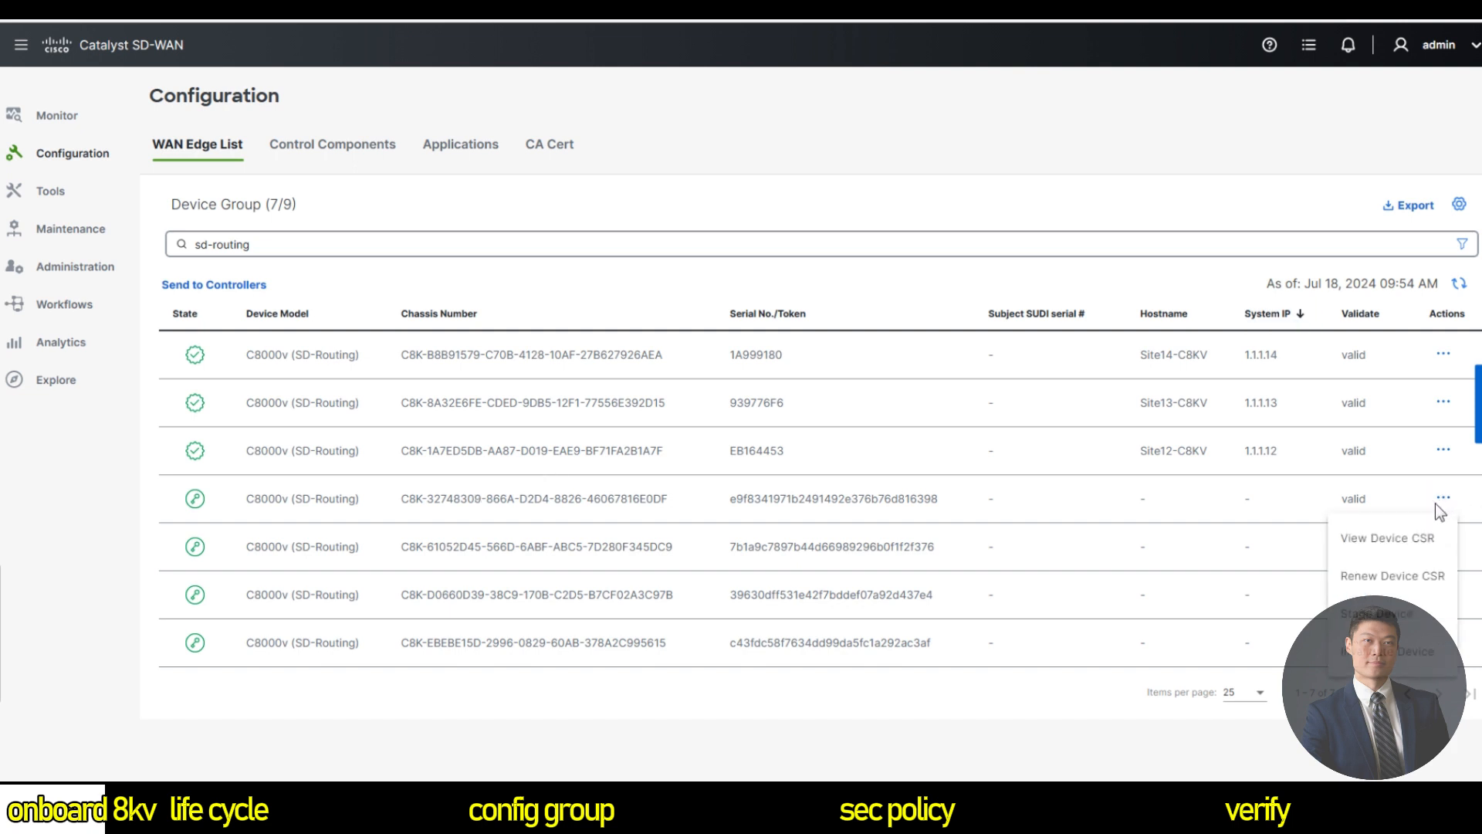
click(1382, 537)
click(1462, 506)
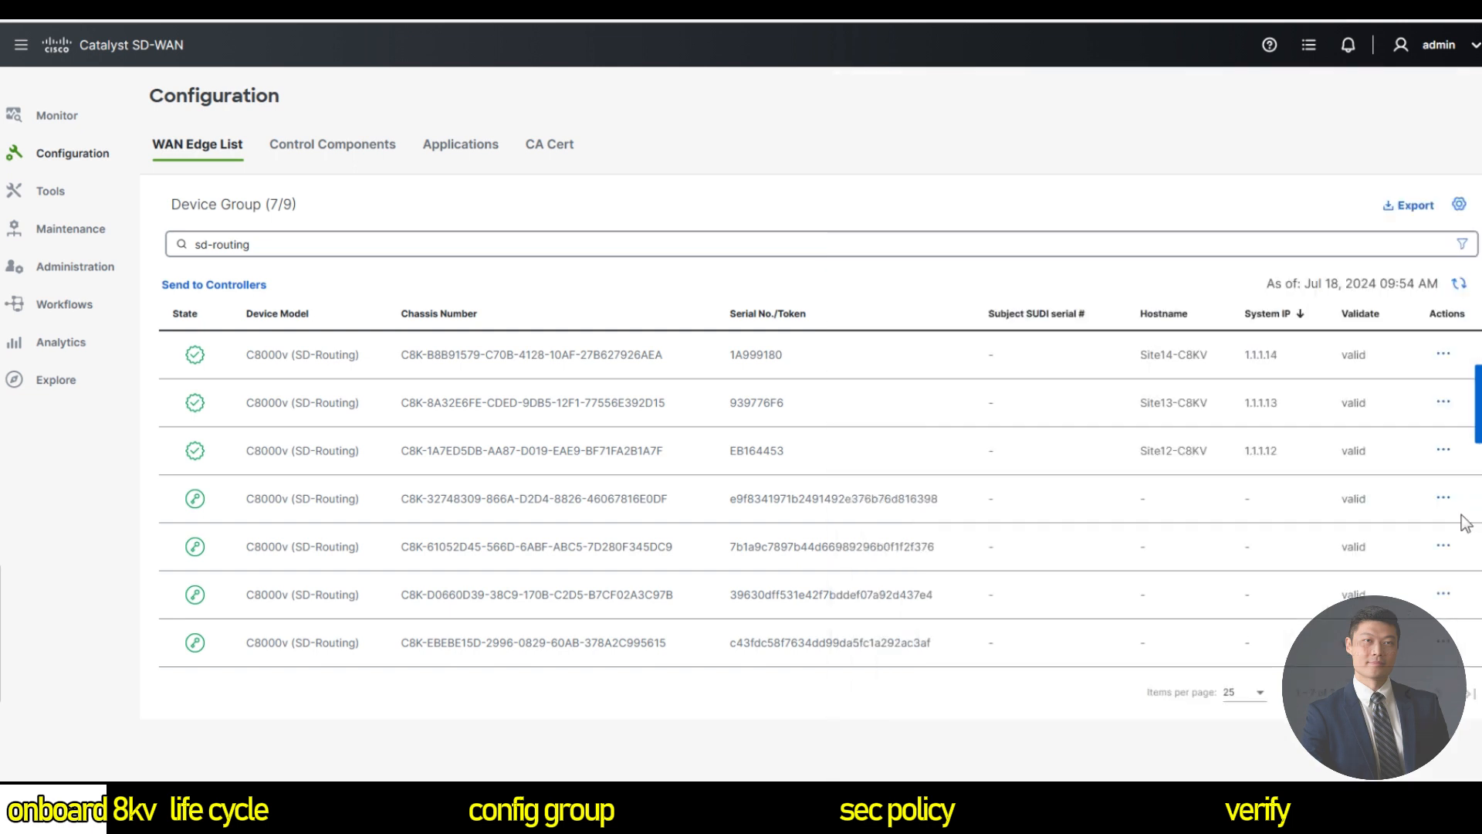
Copy the fourth device's chassis number from the WAN Edge list.
triple_click(572, 498)
right_click(581, 500)
click(581, 500)
triple_click(581, 500)
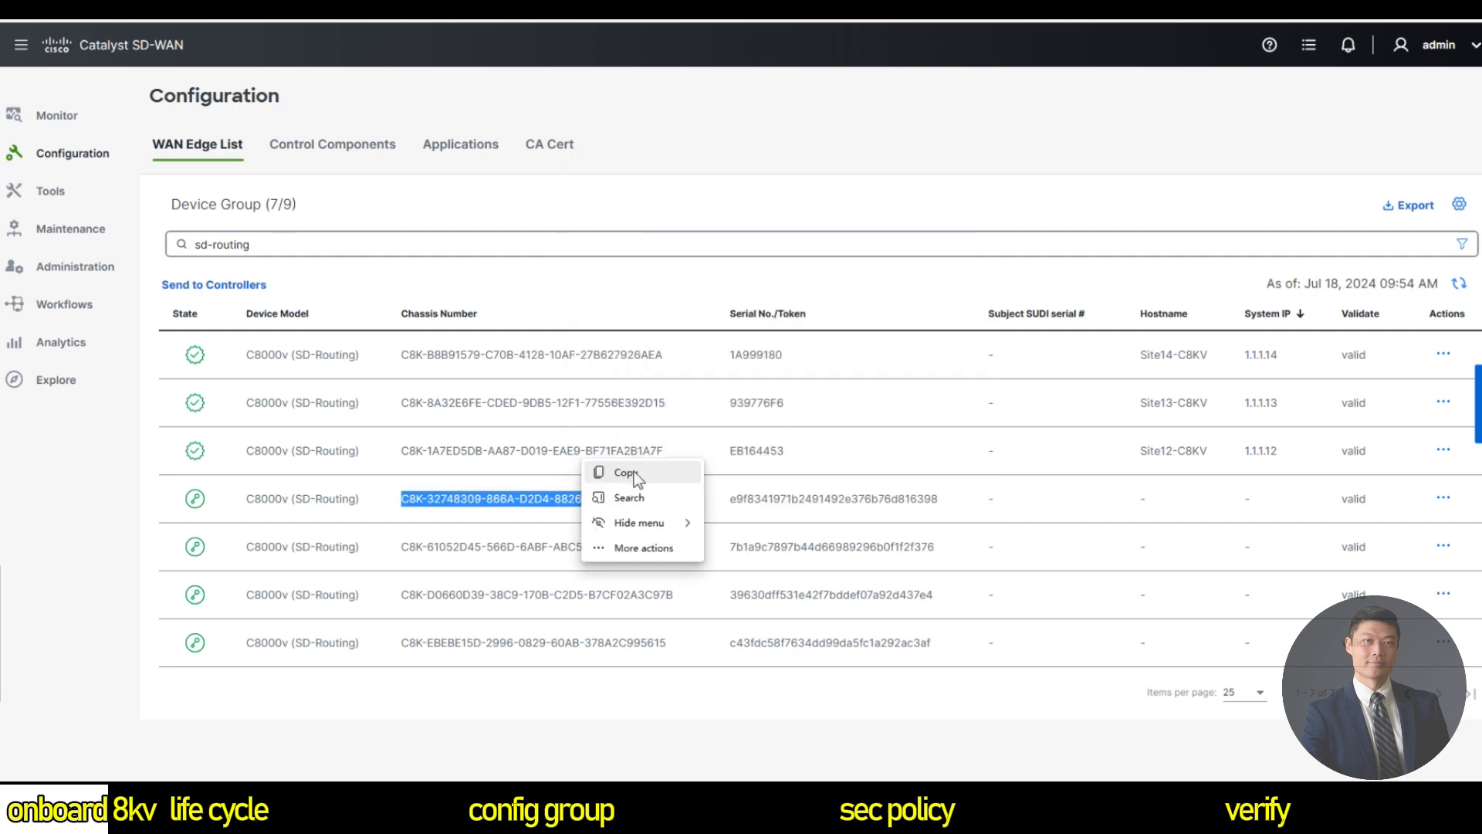
click(624, 472)
Enter 'request platform software sd-routing activate chassis-number' with the copied chassis number.
click(547, 789)
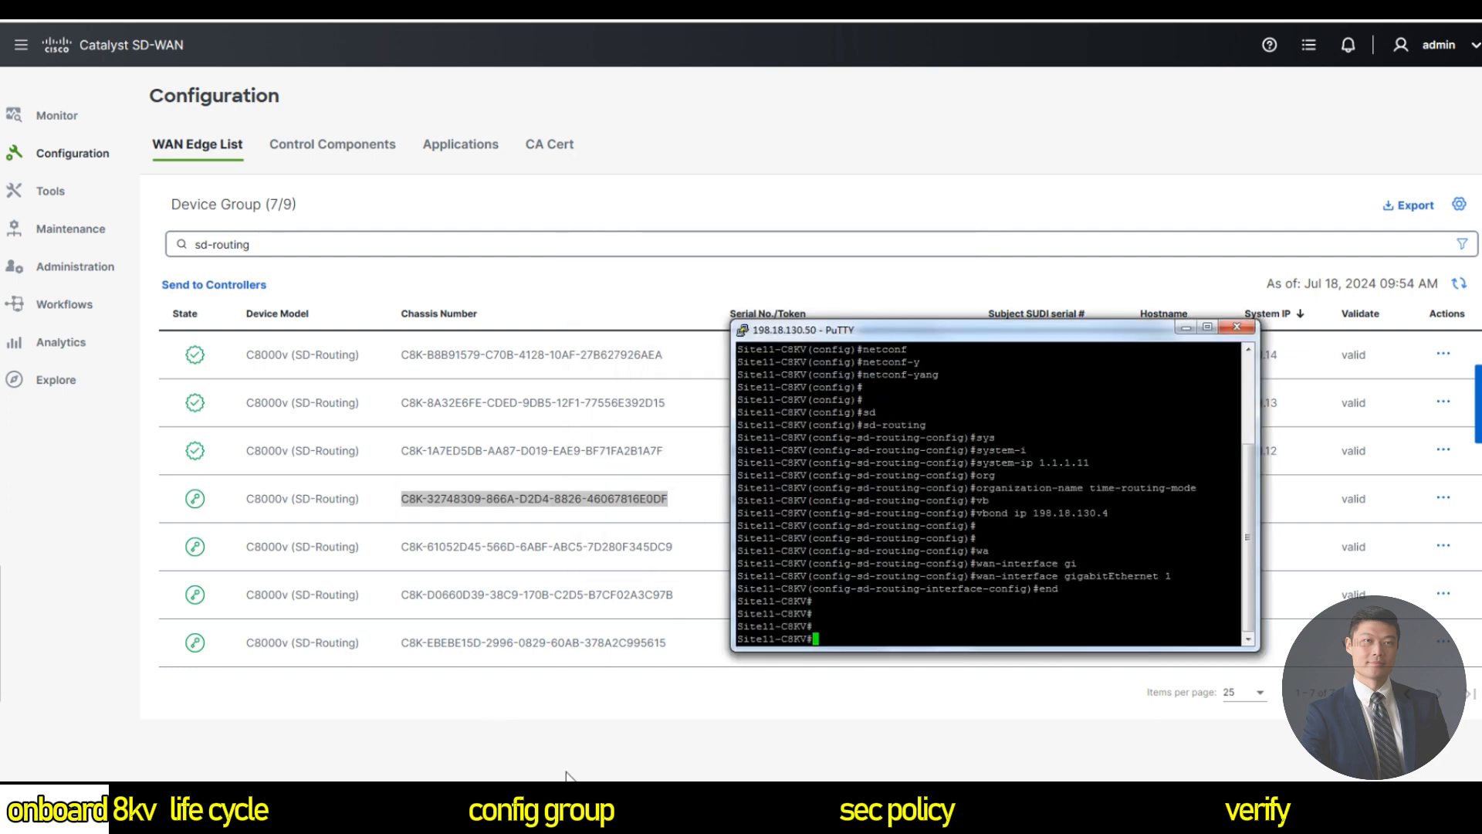
text(re)
key(Tab)
text(q)
key(Tab)
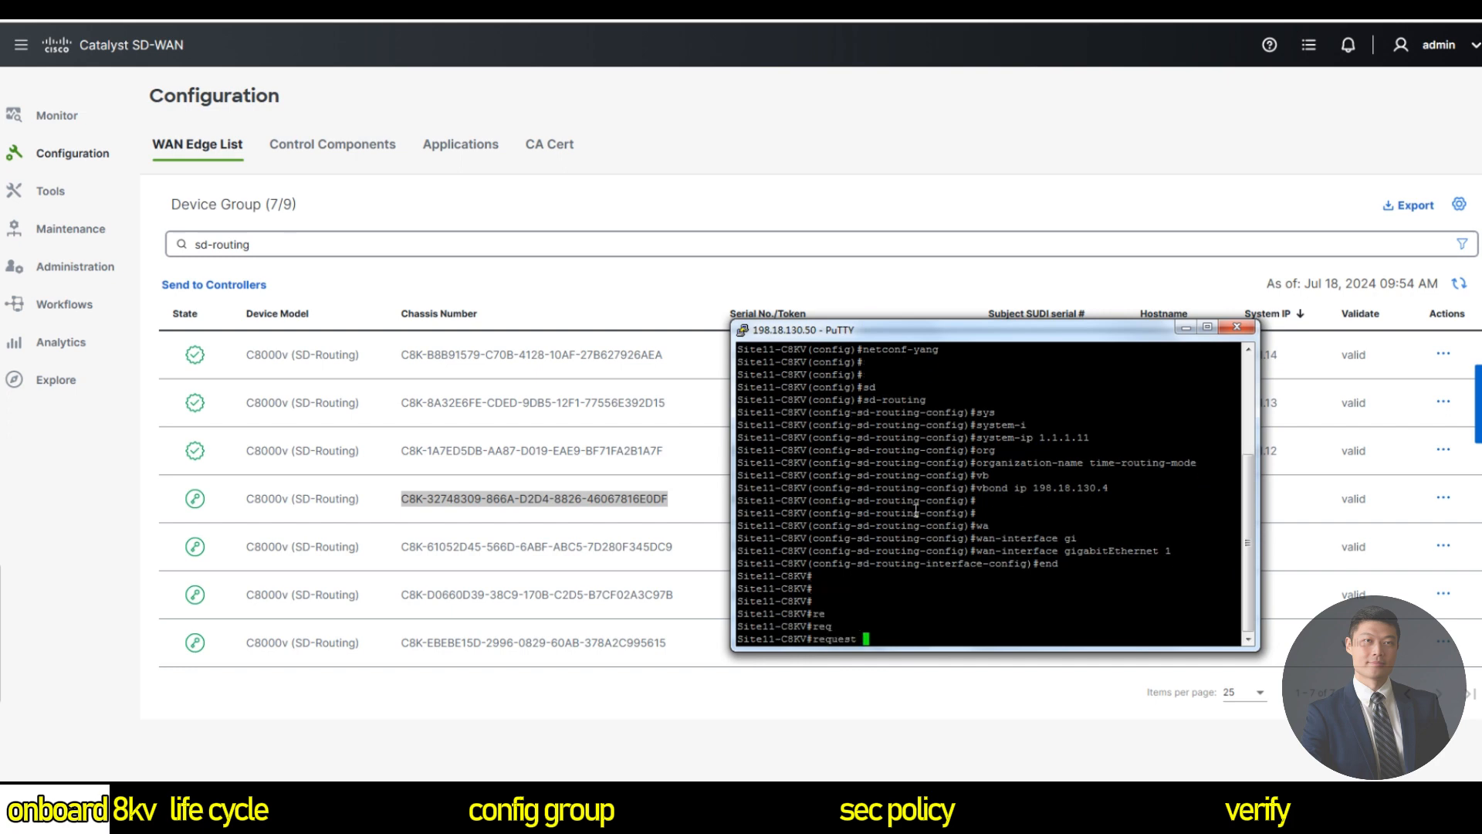
text(so)
key(Tab)
text(ft)
key(BackSpace)
key(BackSpace)
key(BackSpace)
key(BackSpace)
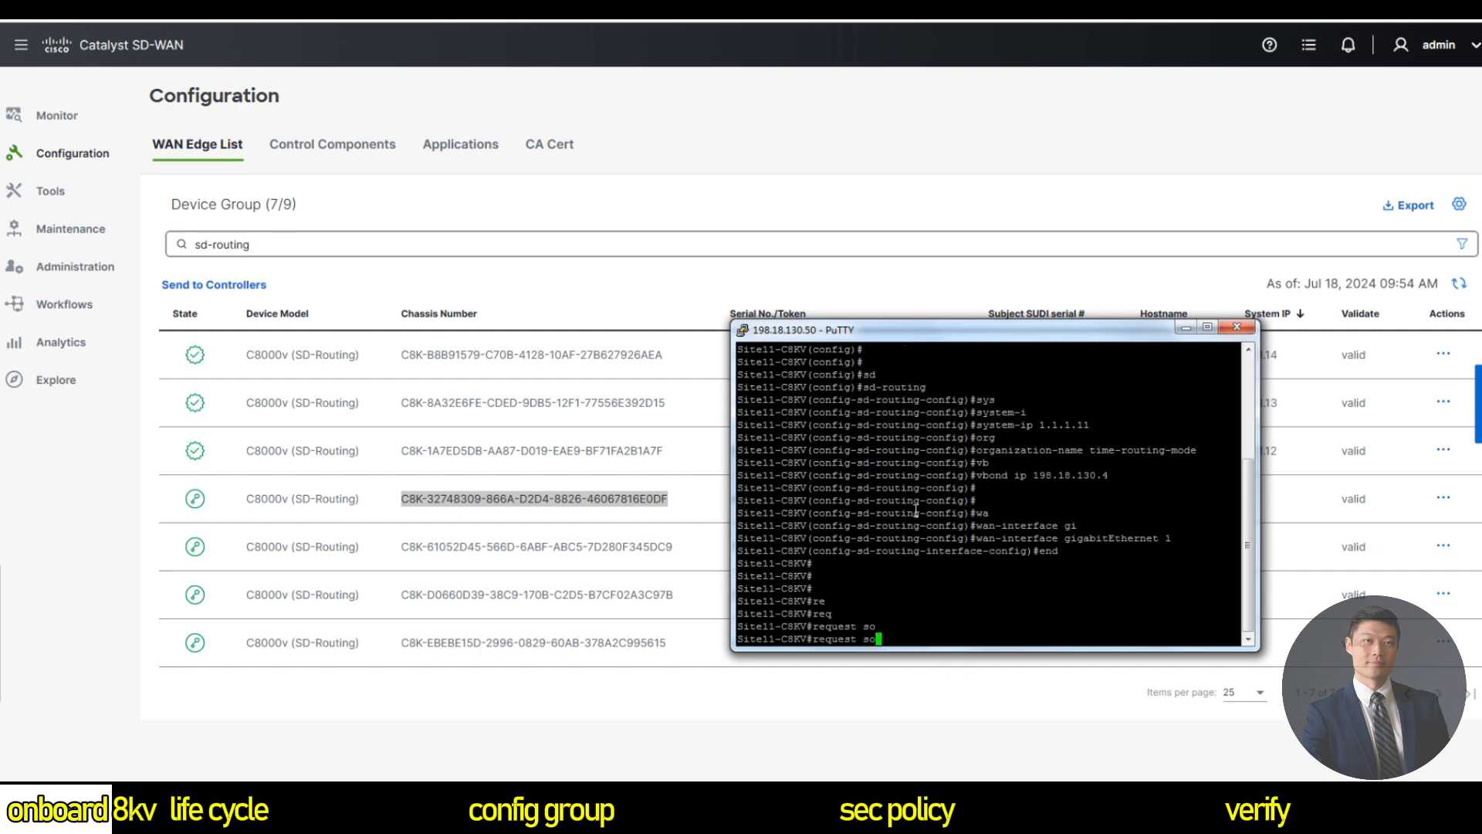
text(pla)
key(Tab)
text(so)
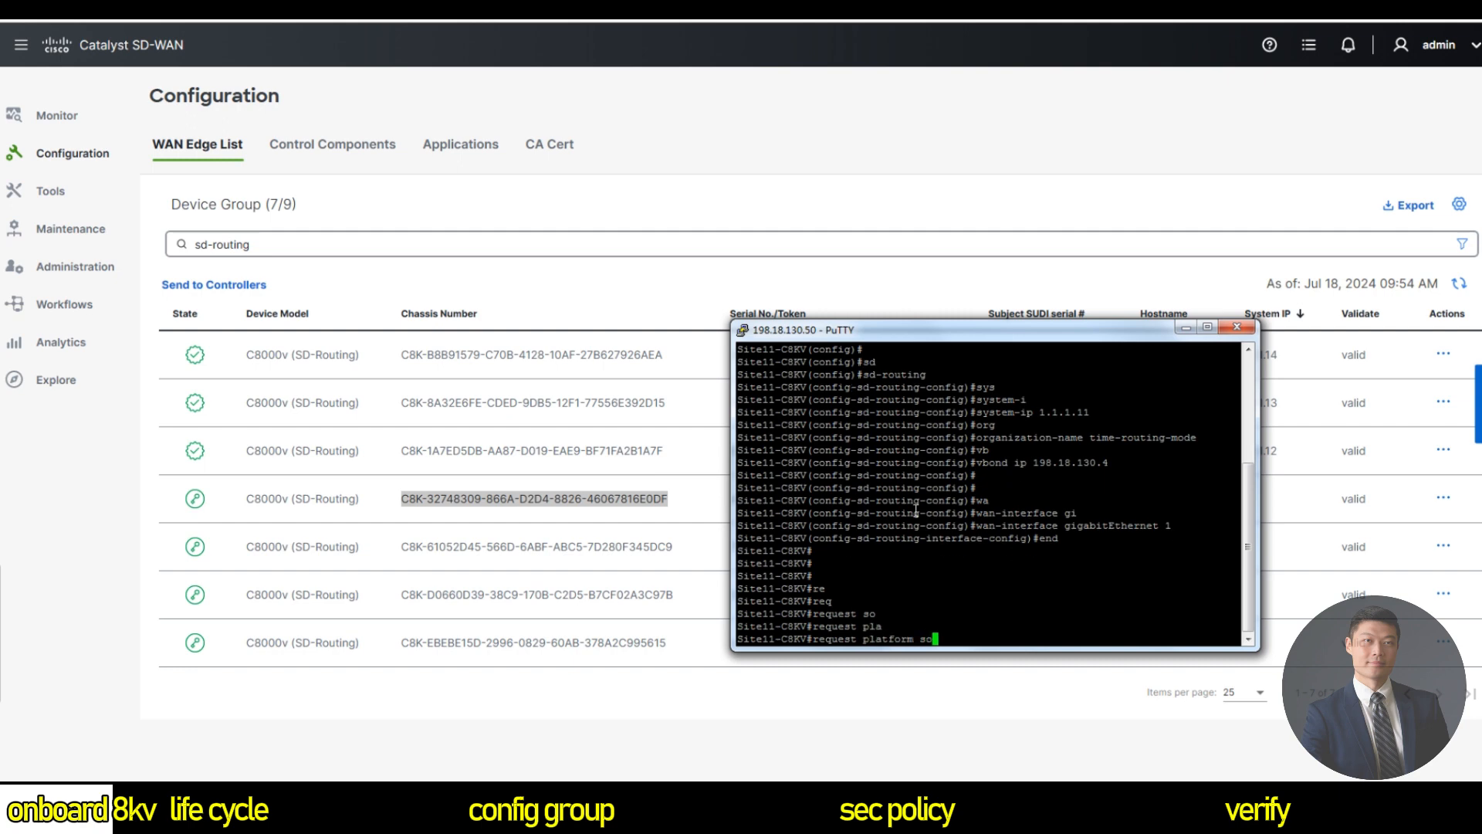
key(Tab)
text(sd)
key(Tab)
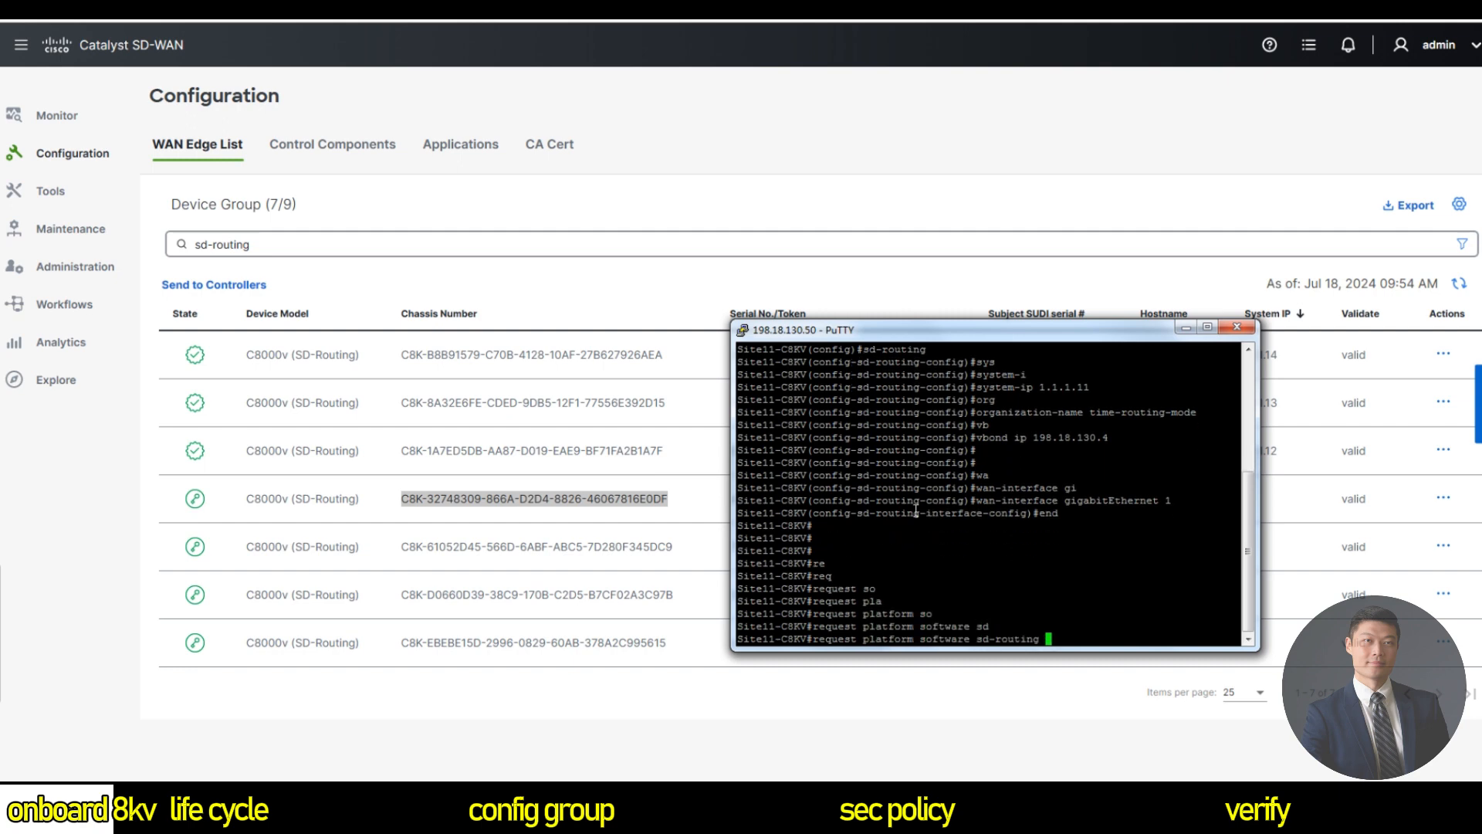
text(ac)
key(Tab)
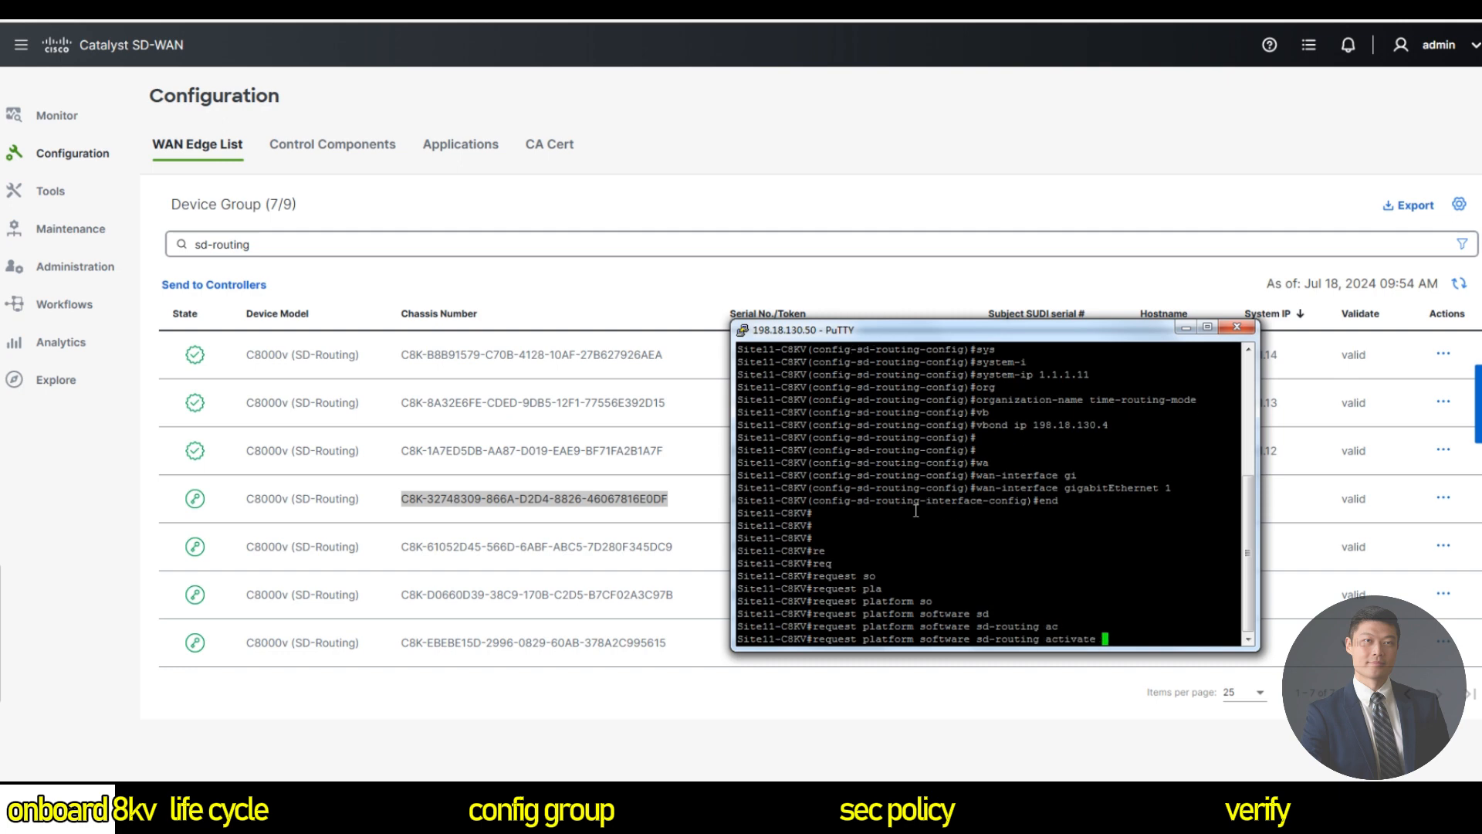
text(ch)
key(Tab)
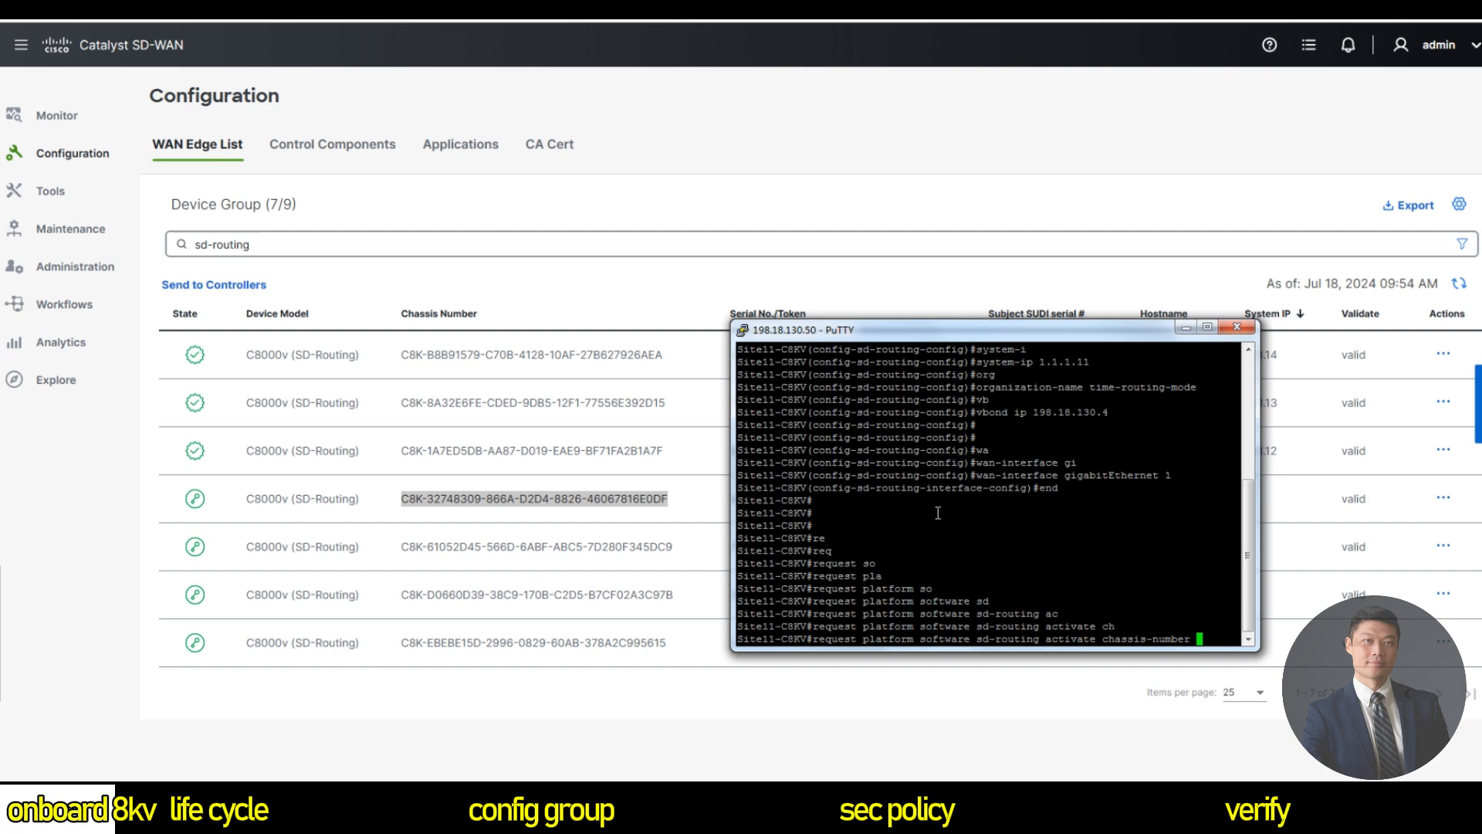
right_click(939, 513)
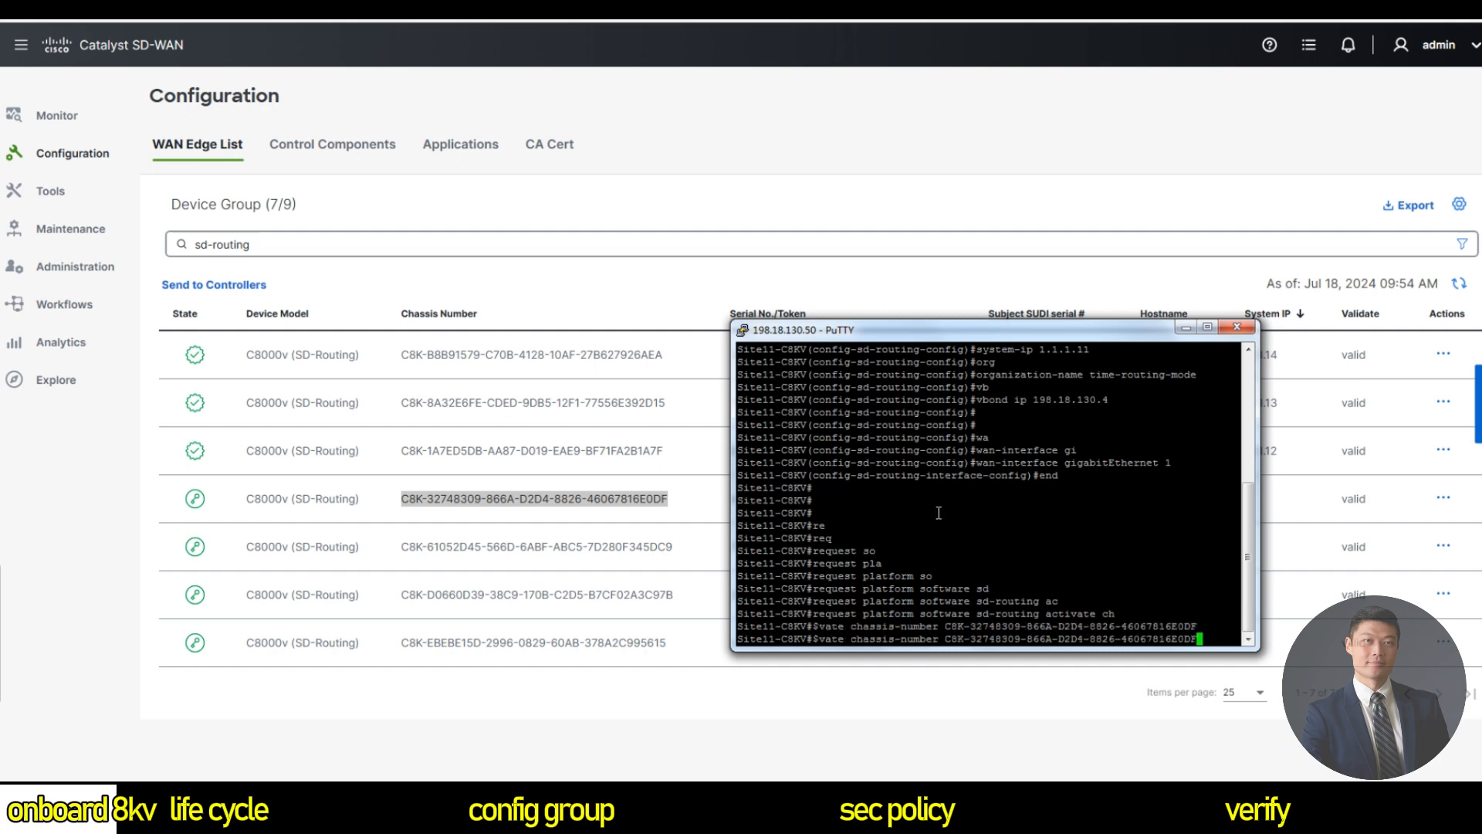
Add the device's serial token from the WAN Edge list and run the activation.
text(to)
key(Tab)
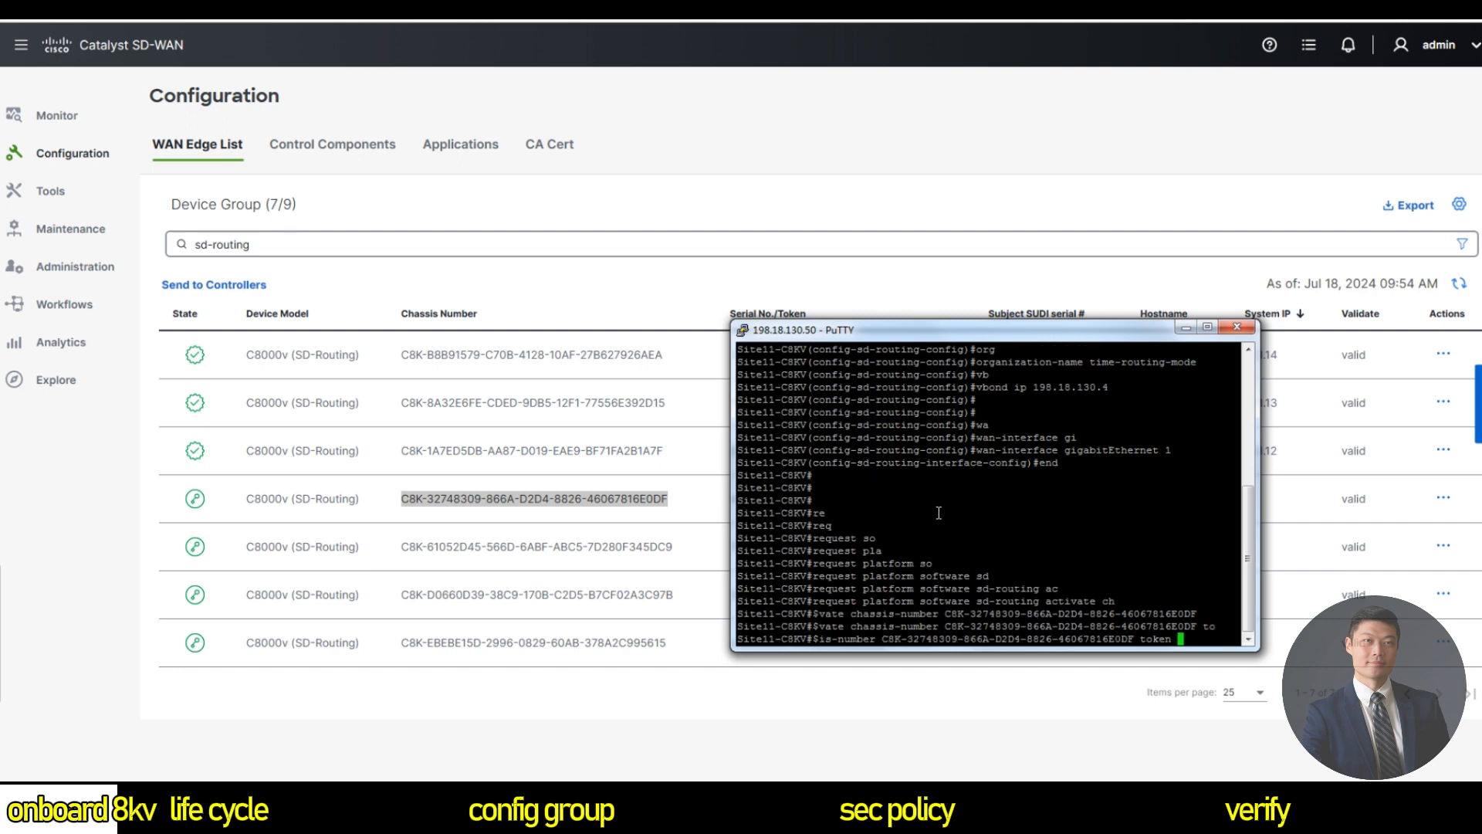
click(719, 515)
double_click(813, 498)
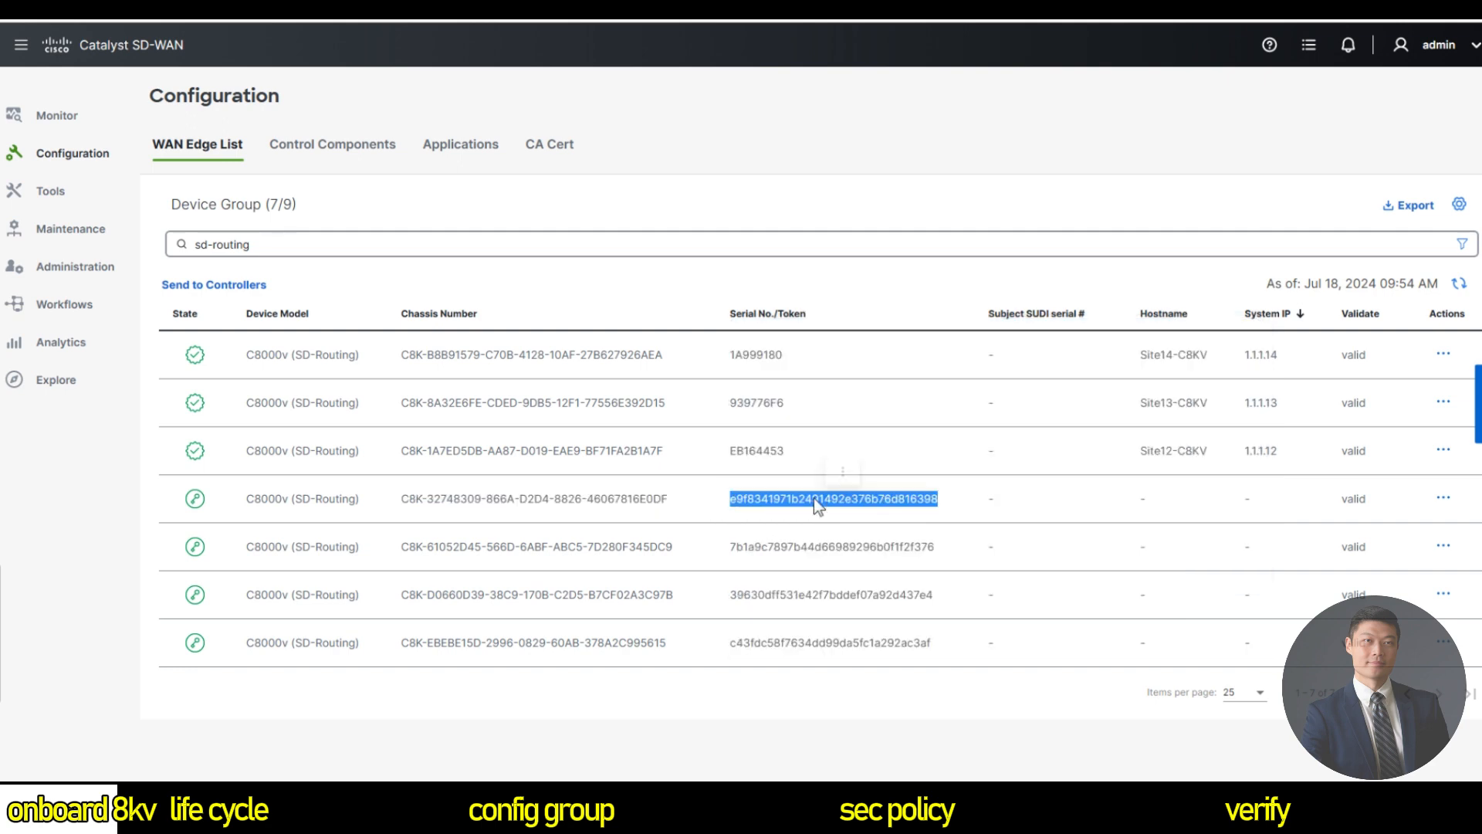
right_click(855, 467)
click(866, 475)
key(alt+Tab)
right_click(1117, 528)
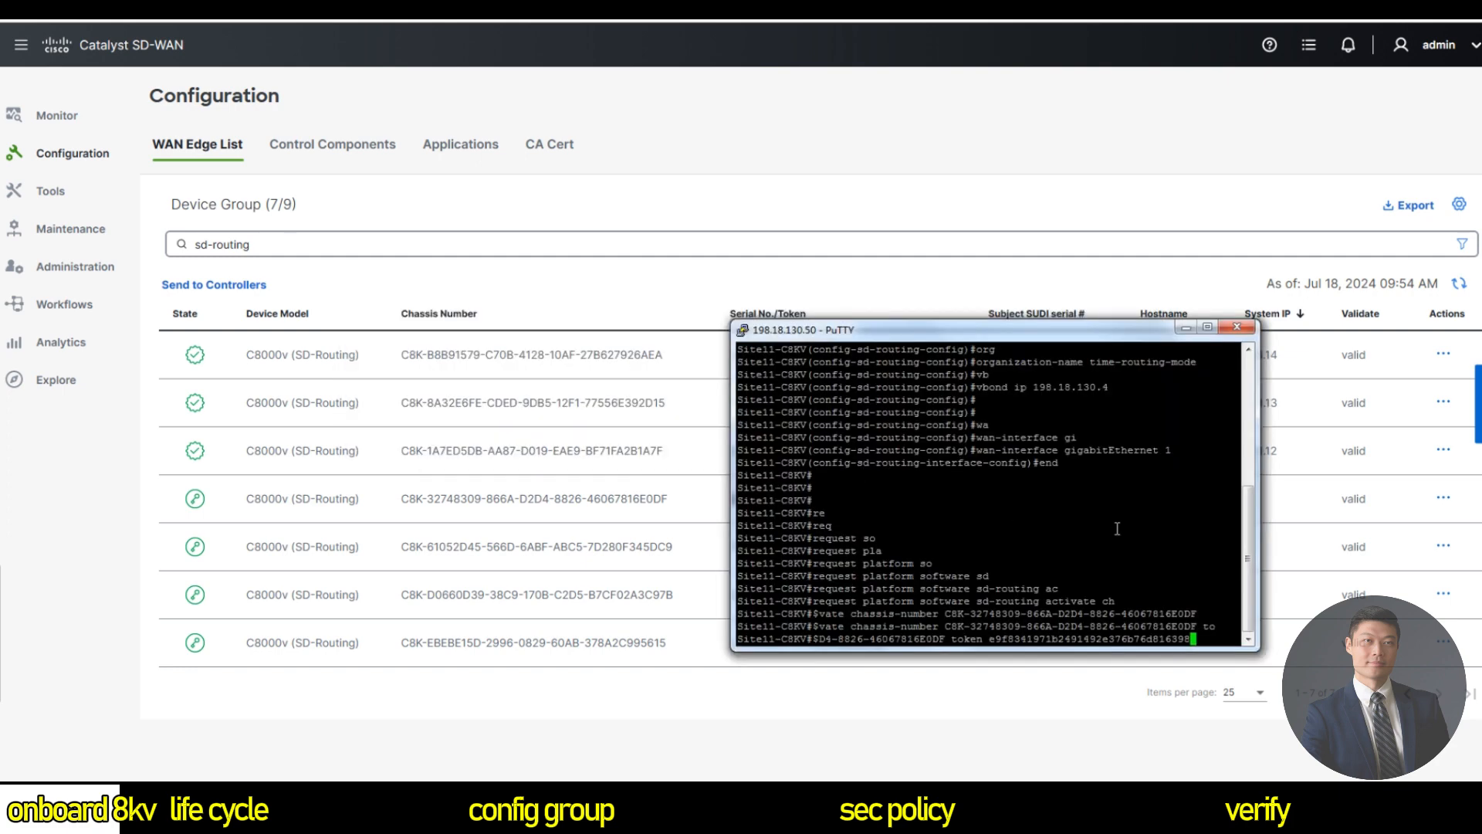
key(Return)
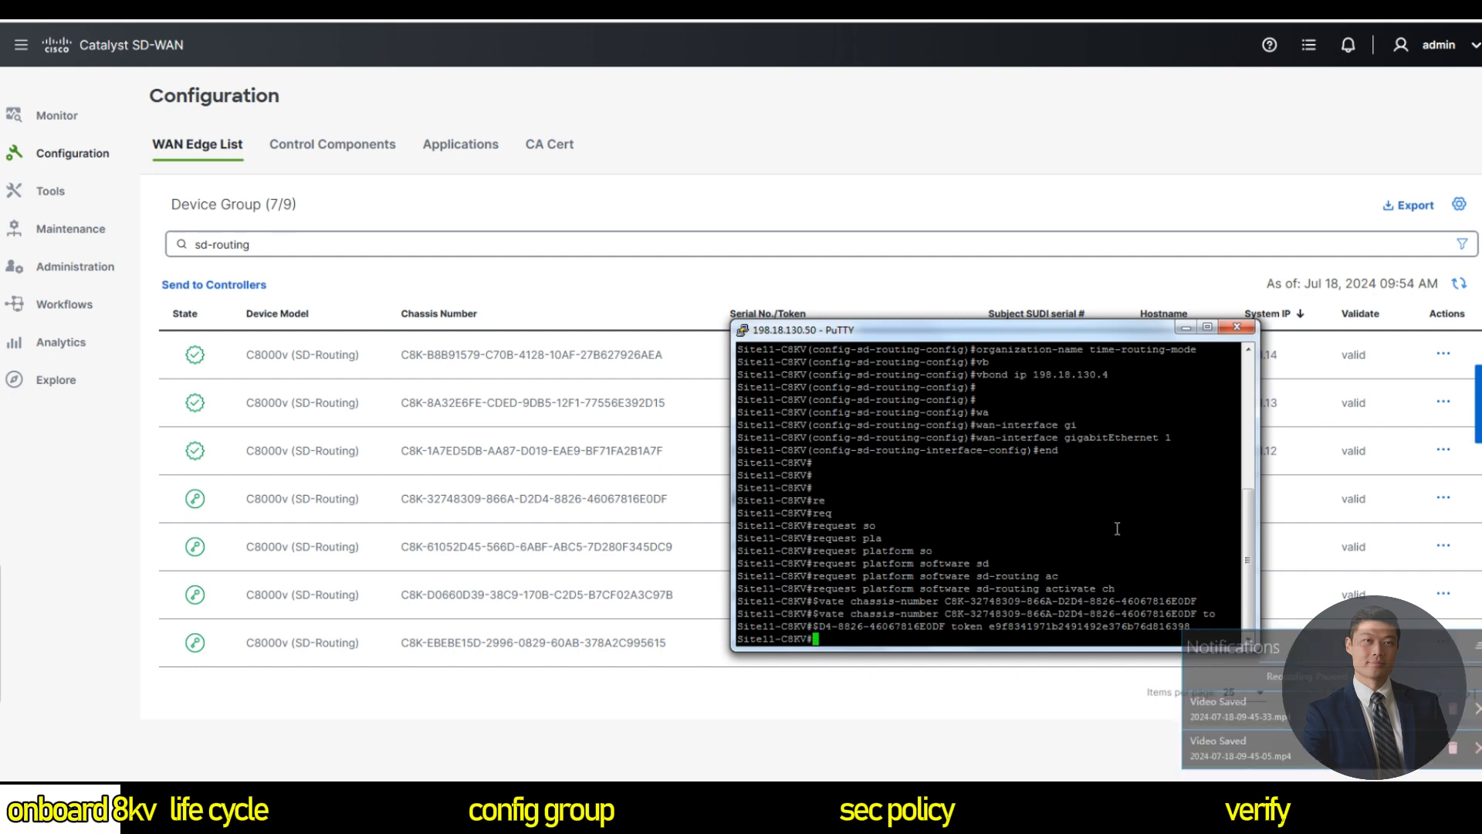
Run show sd-routing connections summary several times to check the connections.
text(show sd)
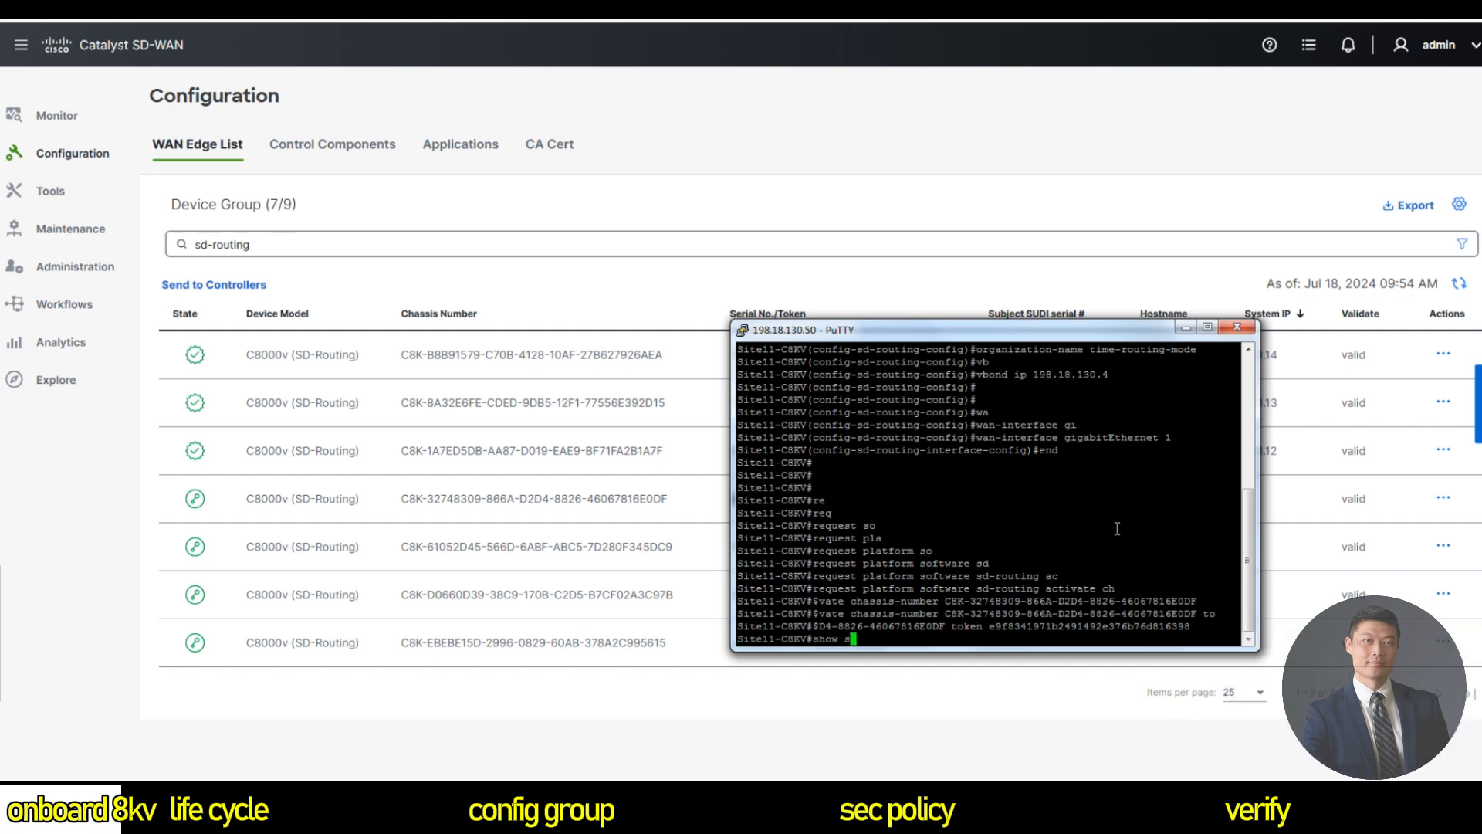
key(Tab)
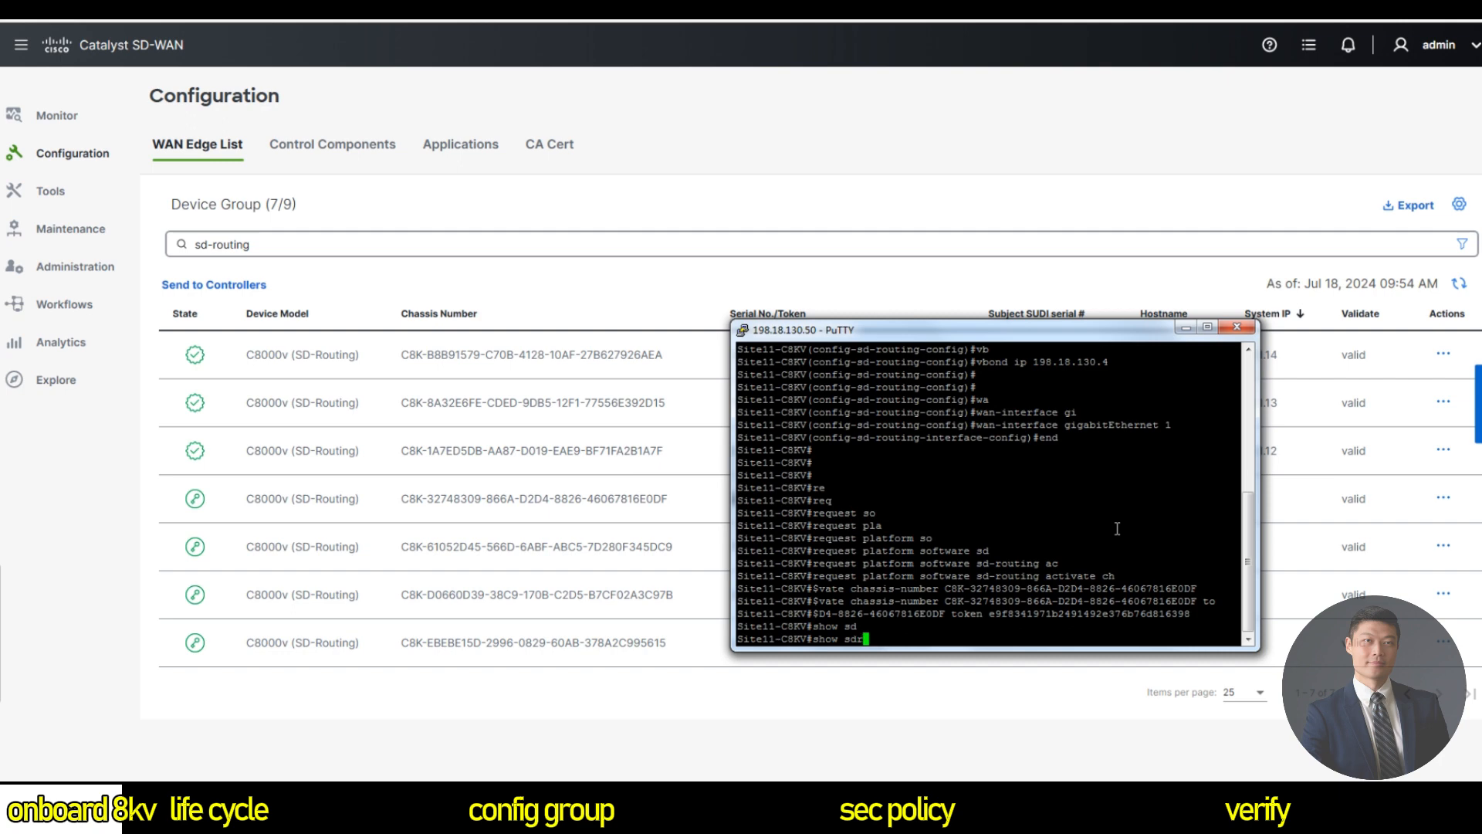
text(-r)
key(Tab)
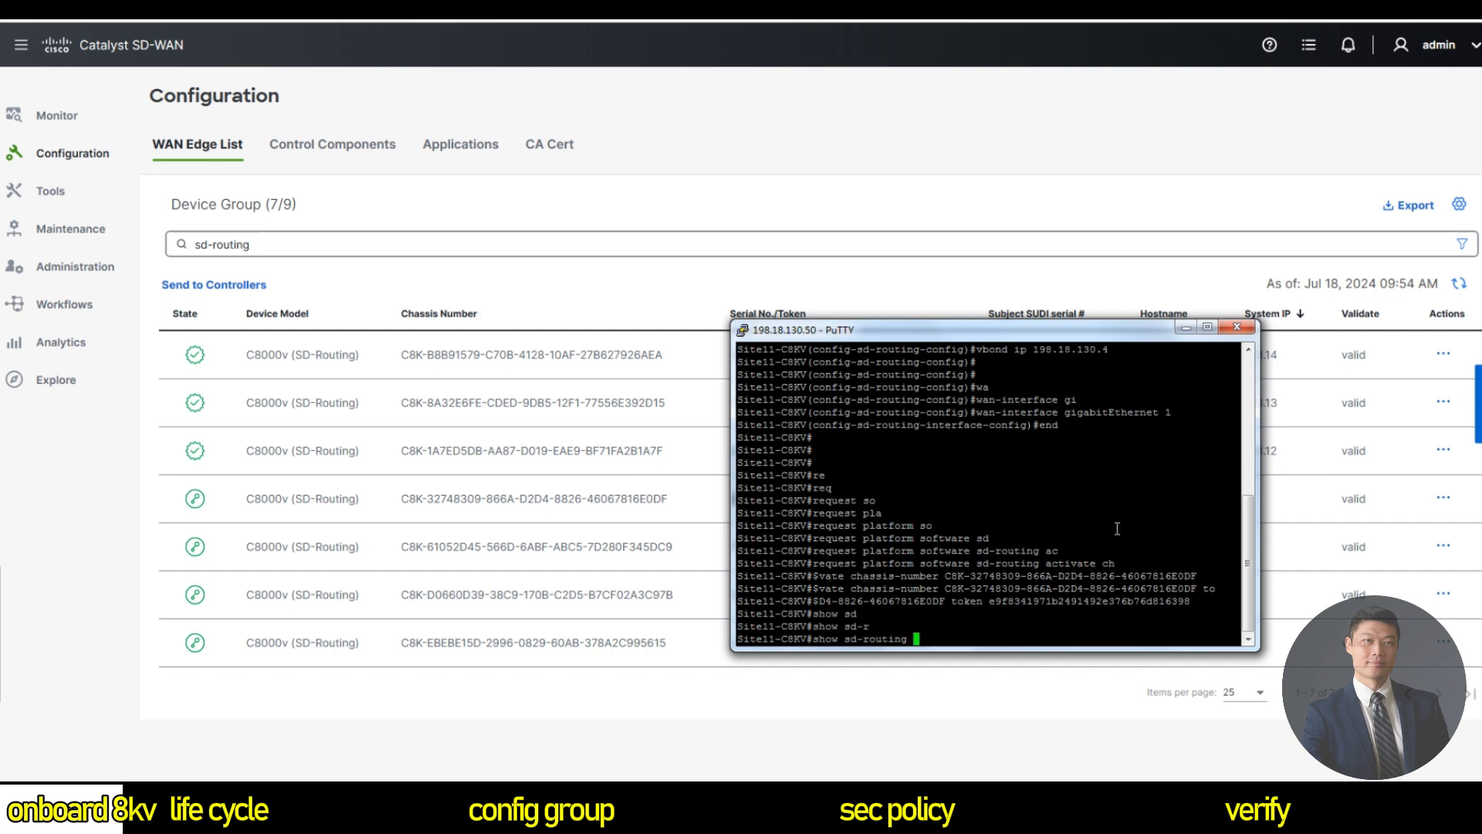
text(con)
key(Tab)
text(su)
key(Tab)
key(Return)
key(Return)
key(Return)
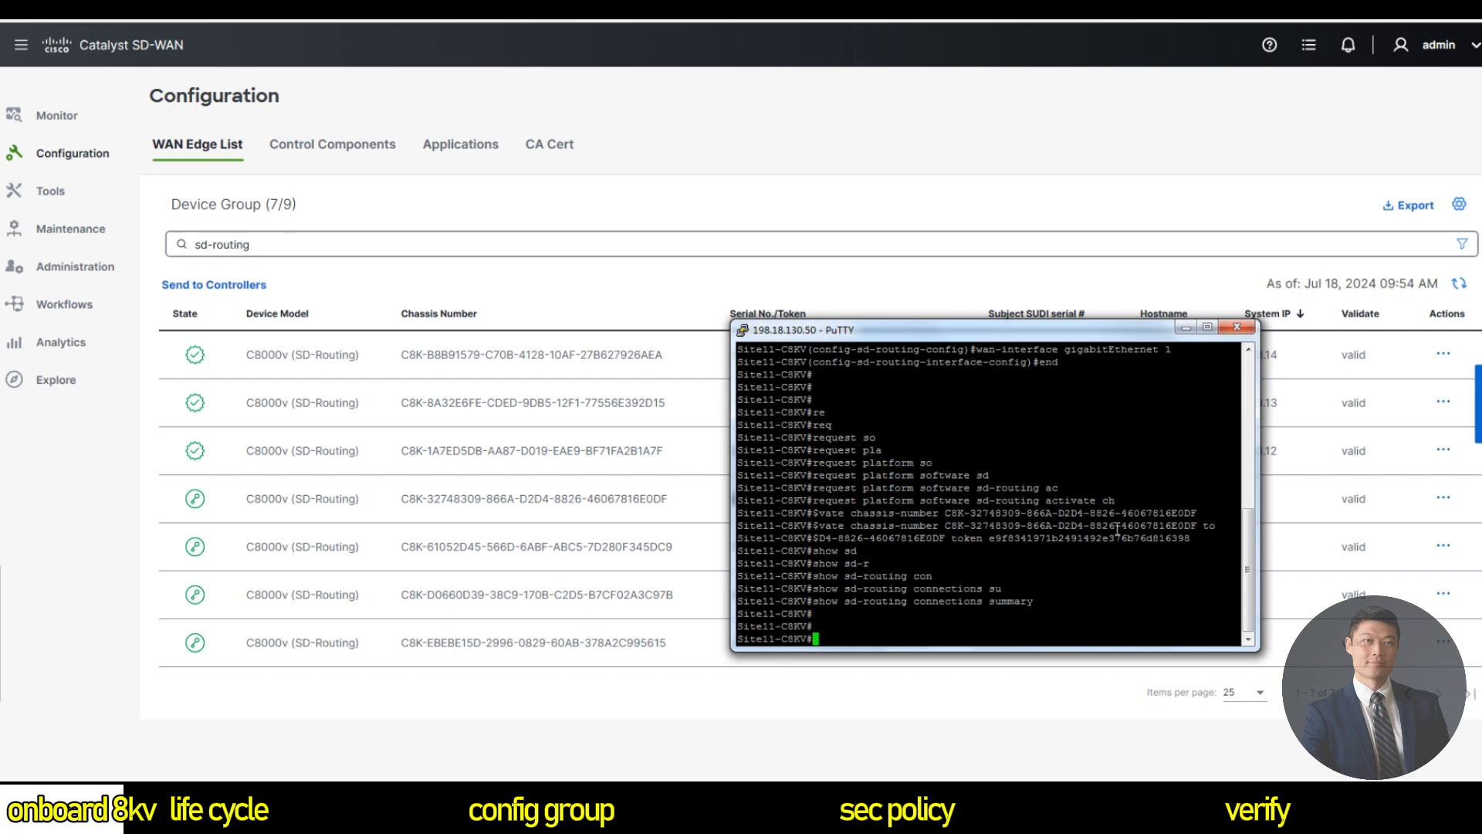
key(Up)
key(Return)
key(Up)
key(Return)
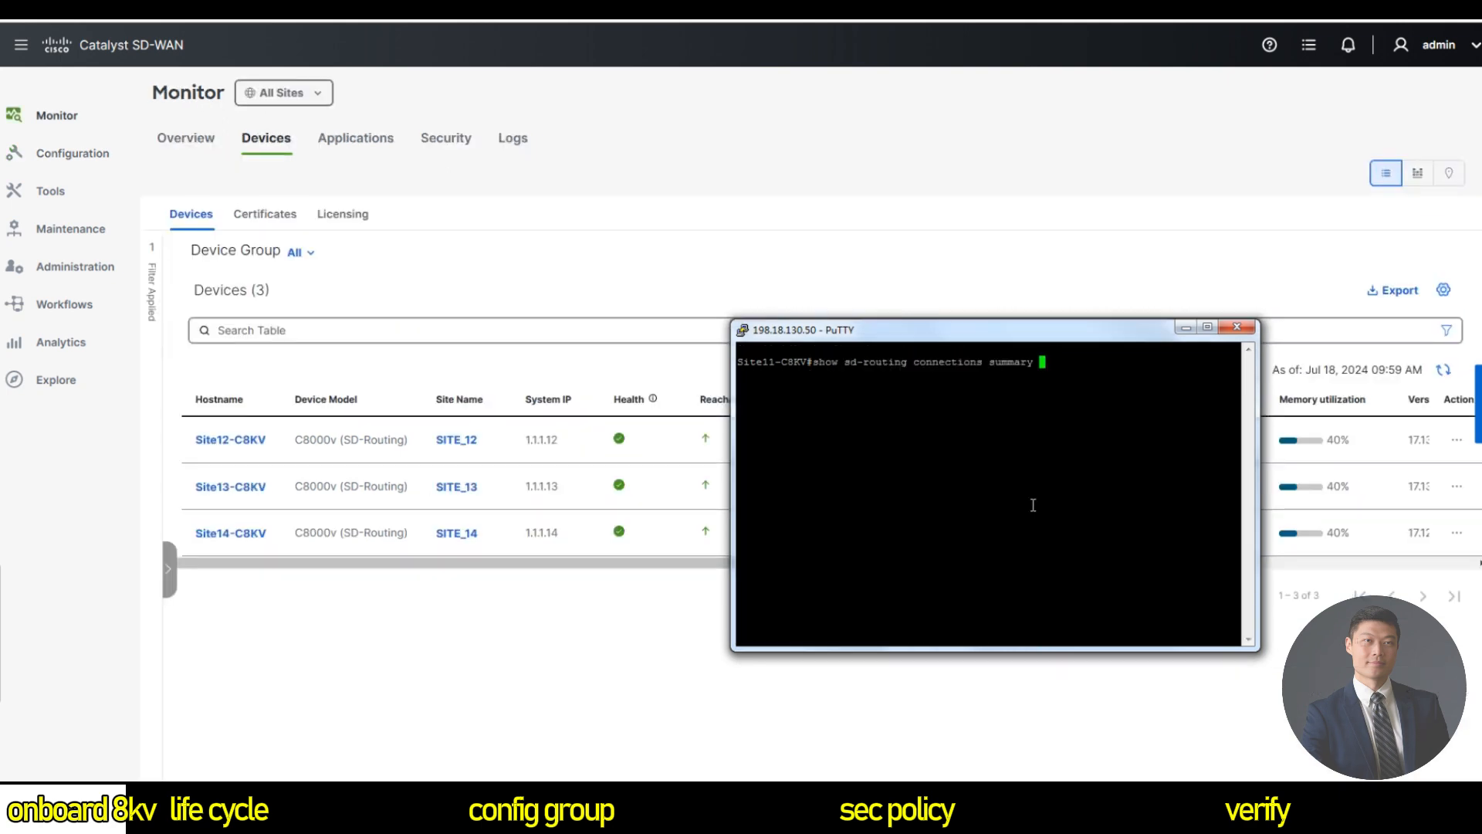
key(Return)
key(Return)
key(Return)
Display the running config from sd-routing onward, then re-enter global configuration mode.
text(show run | b)
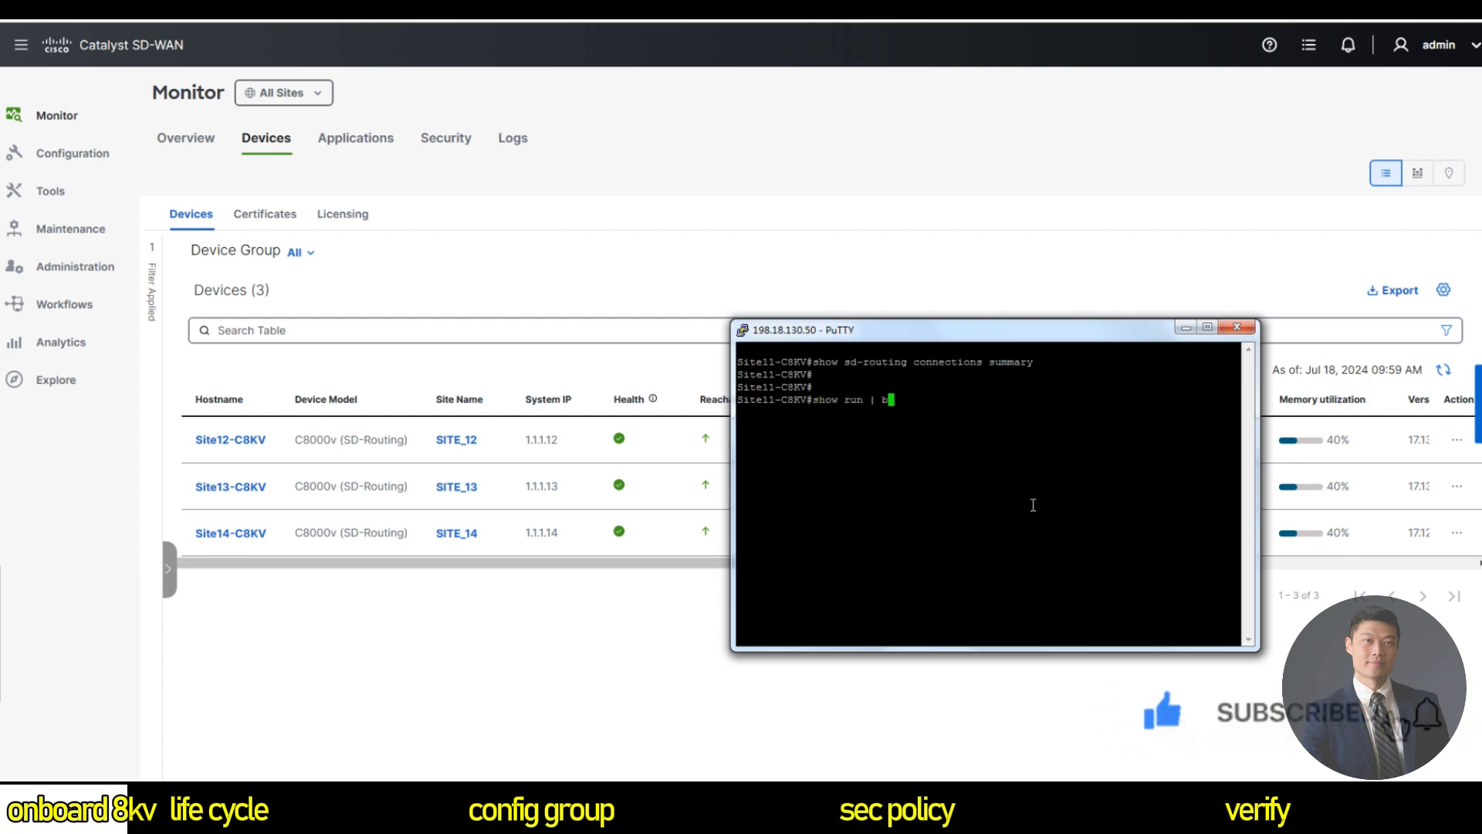
text( sd-routing)
key(Return)
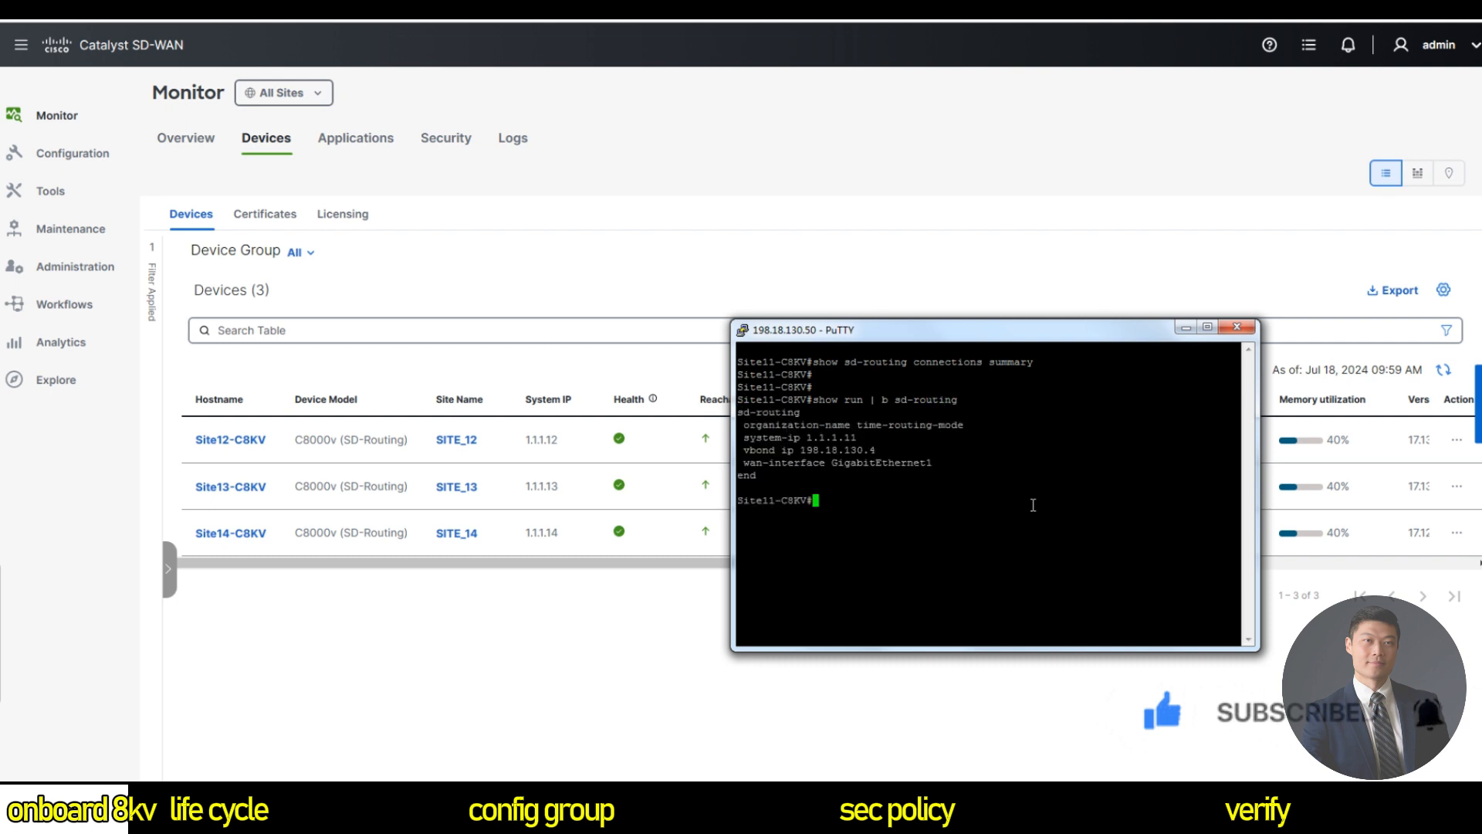
text(conf t)
key(Return)
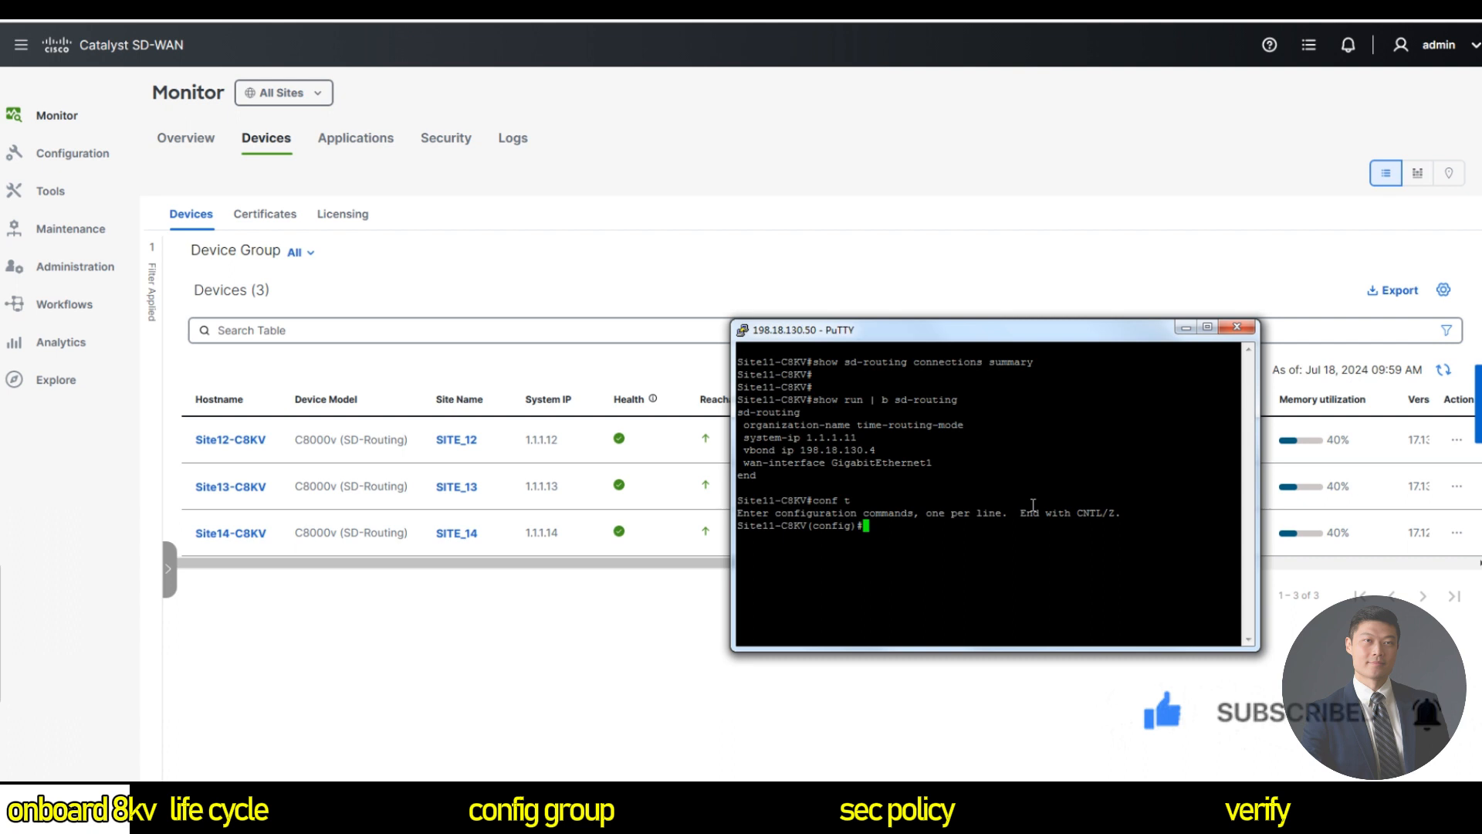
Set the sd-routing organization name to tme-routing-mode and leave configuration mode.
text(sd)
key(Tab)
key(Return)
text(org)
key(Tab)
text(tme-routing-mode)
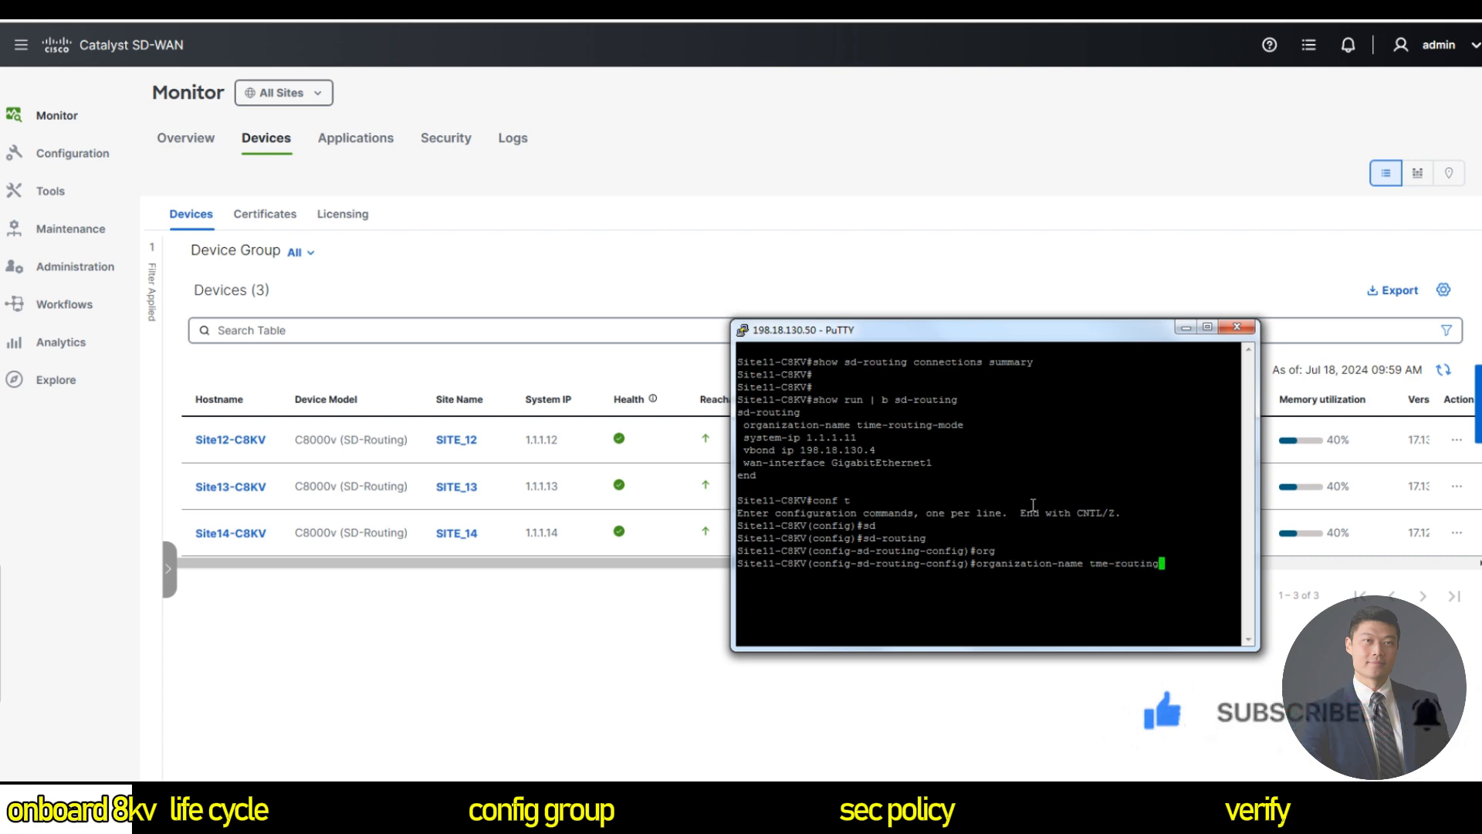
key(Return)
key(Return)
key(Return)
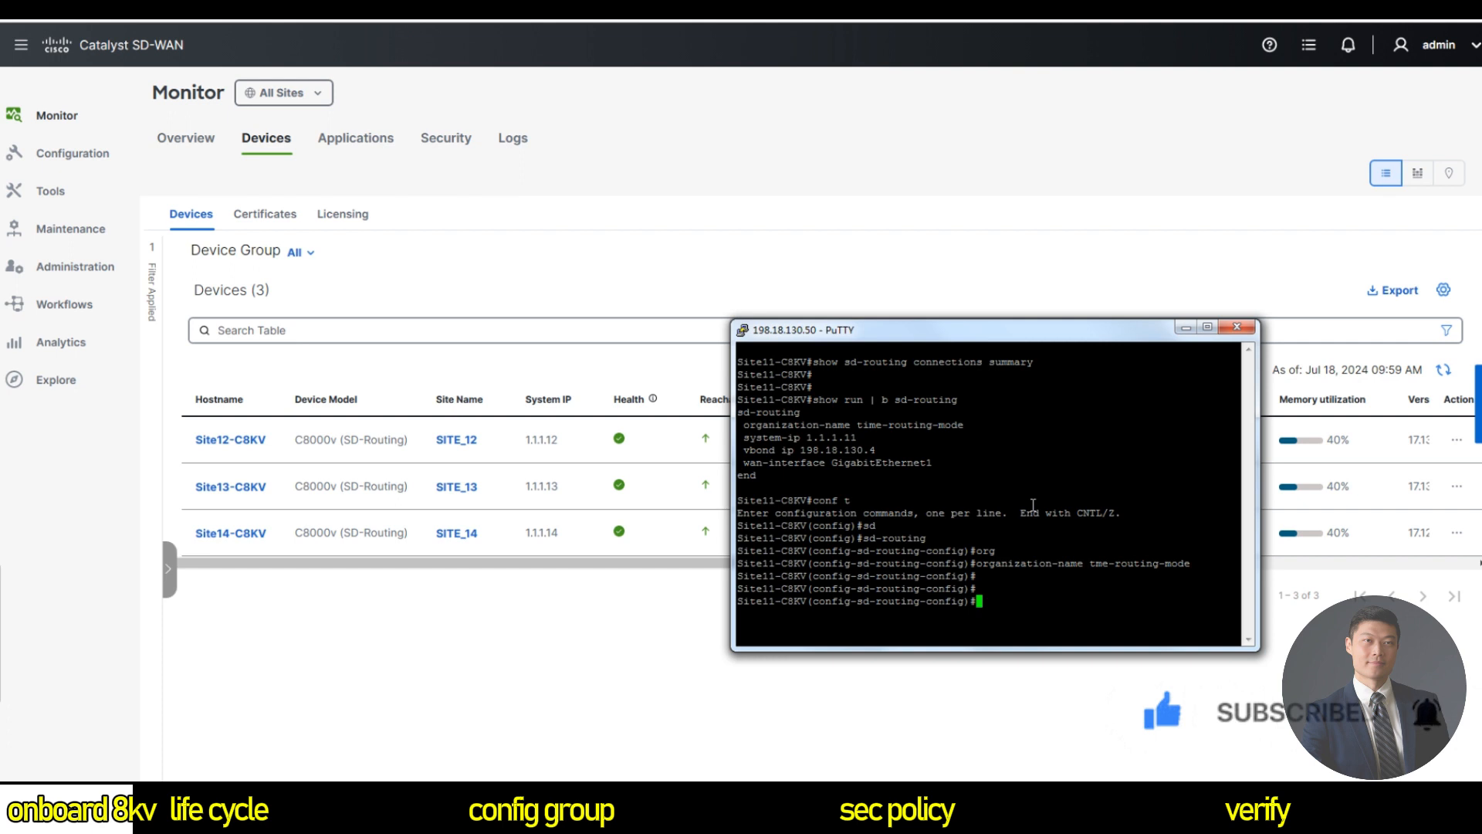
text(end)
key(Return)
key(Return)
Rerun the connections summary check and resubmit the SD-Routing activation command from history.
key(Up)
key(Up)
key(Up)
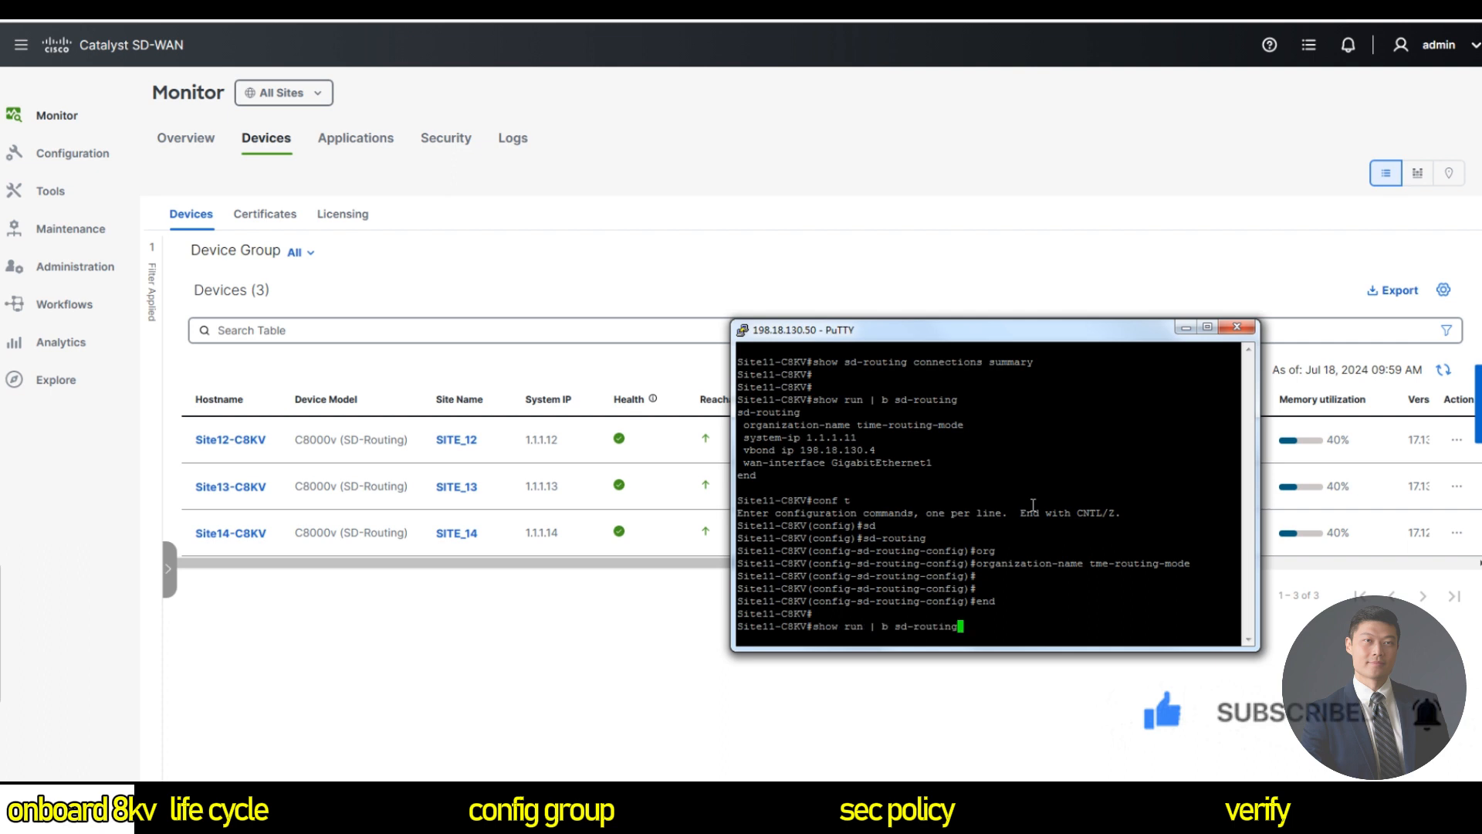
key(Return)
key(Up)
key(Up)
key(Up)
key(Up)
key(Up)
key(Up)
key(Up)
key(Return)
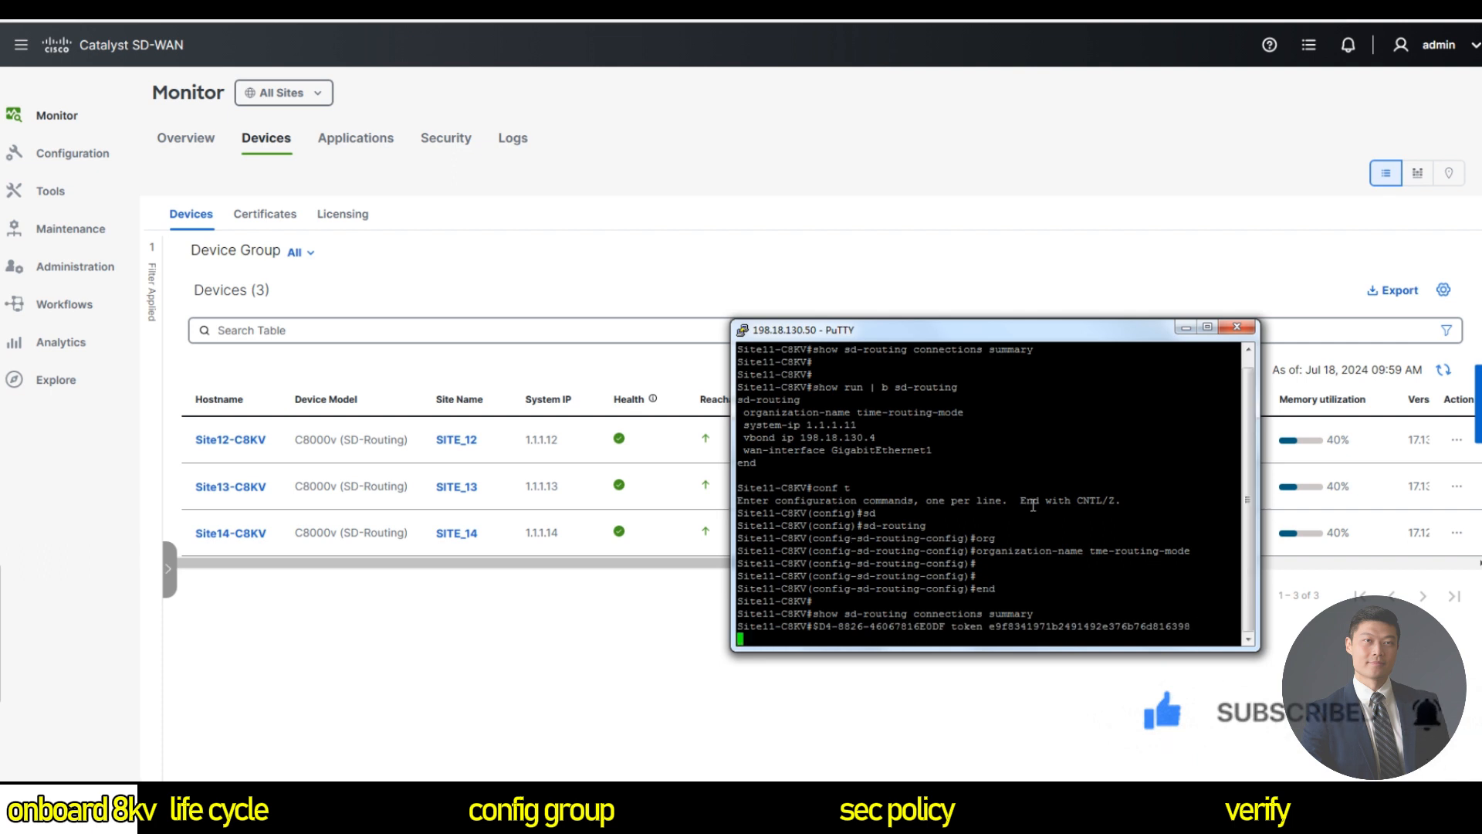
key(Up)
key(Up)
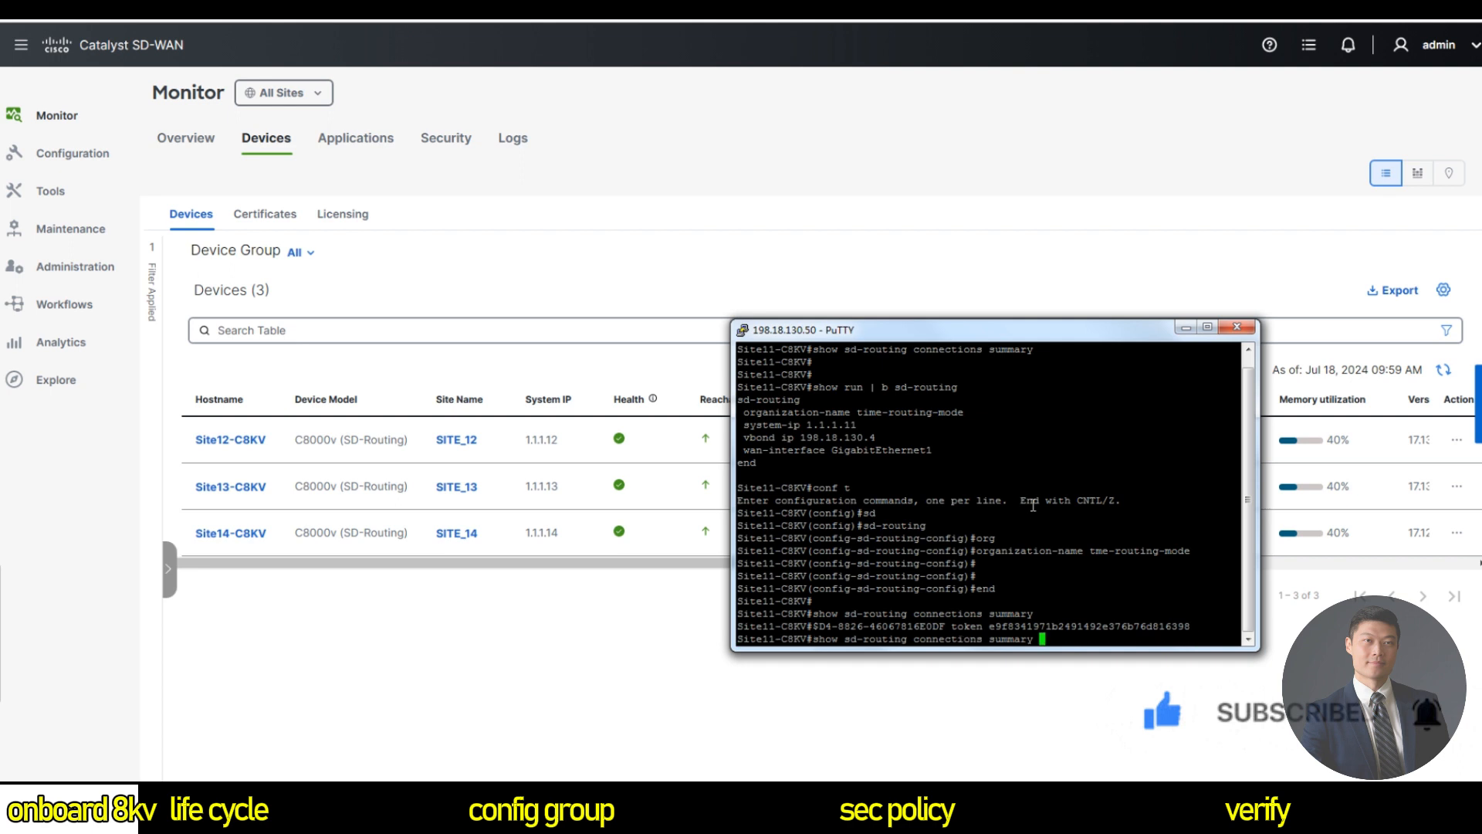
key(Return)
Add site-id 11 under sd-routing via conf t, then return with end.
text(conf t)
key(Return)
text(sd-routing)
key(Tab)
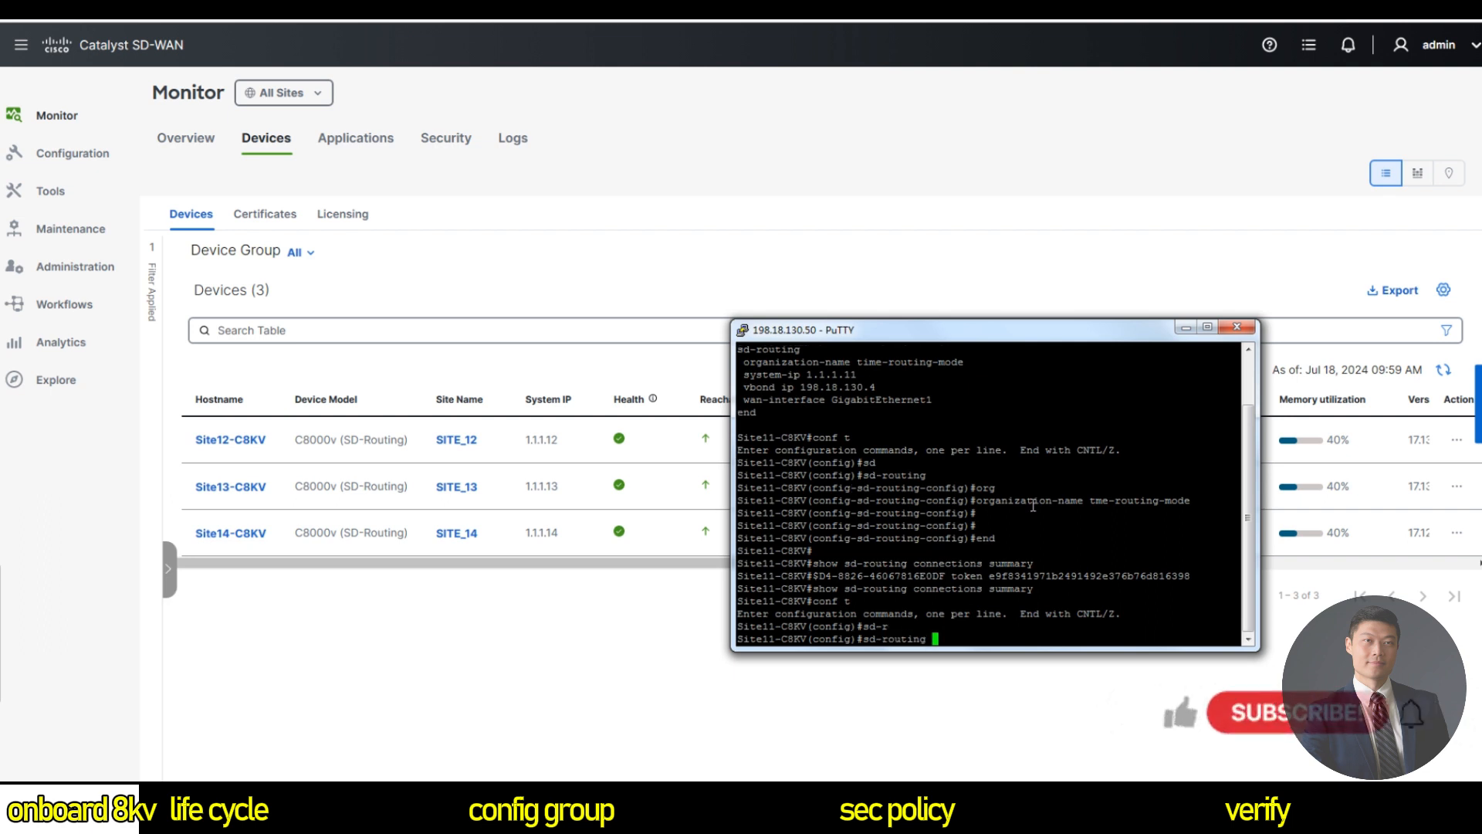
key(Return)
text(sit)
key(Tab)
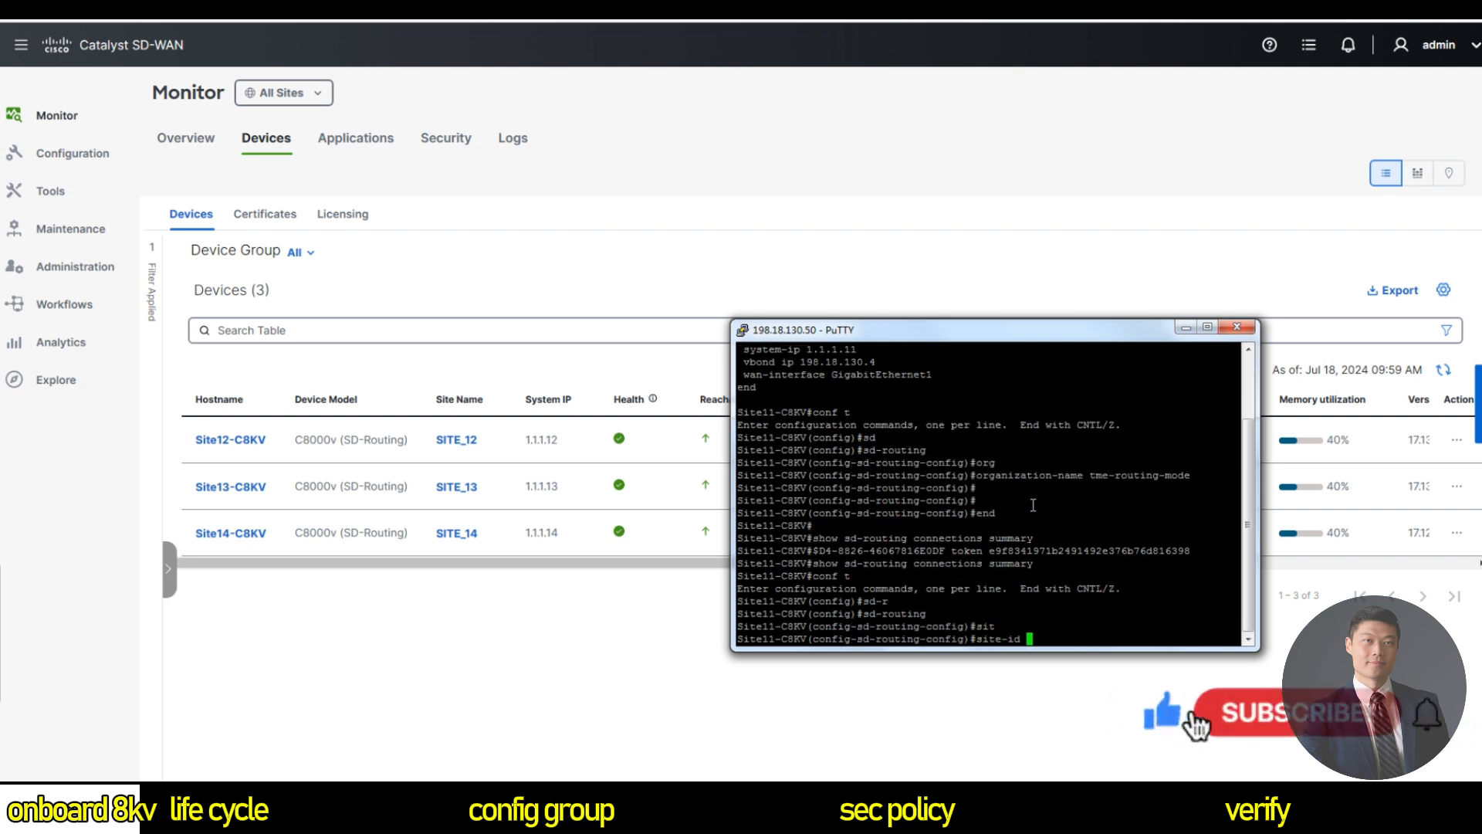
text(11)
key(Return)
text(end)
key(Return)
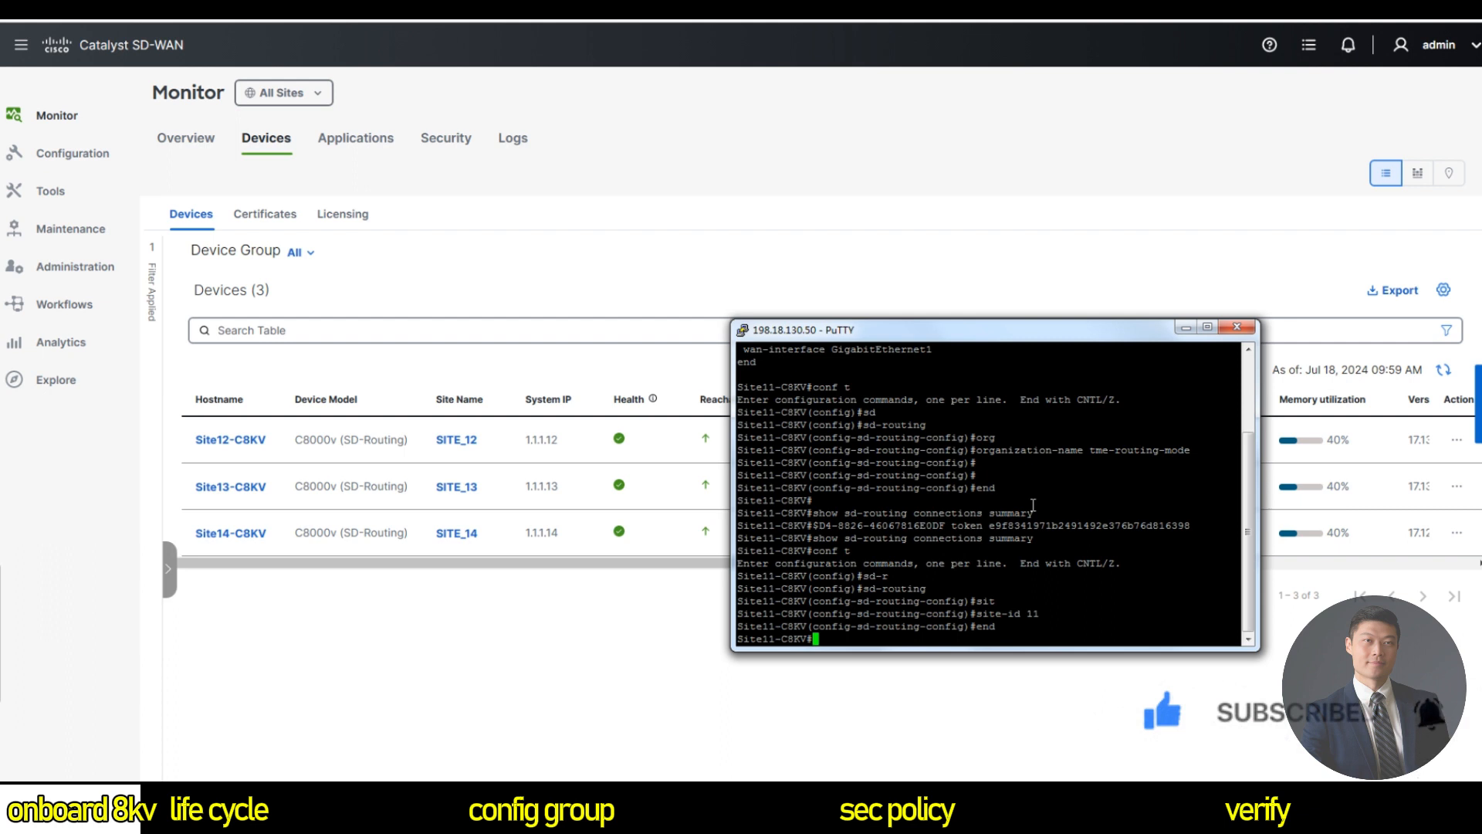
Enter the command show run | b sd-routing, correcting a typo.
text(show rub)
key(BackSpace)
key(BackSpace)
text(n | b sd-routing)
Display the running sd-routing configuration to confirm site-id 11 is present.
key(Return)
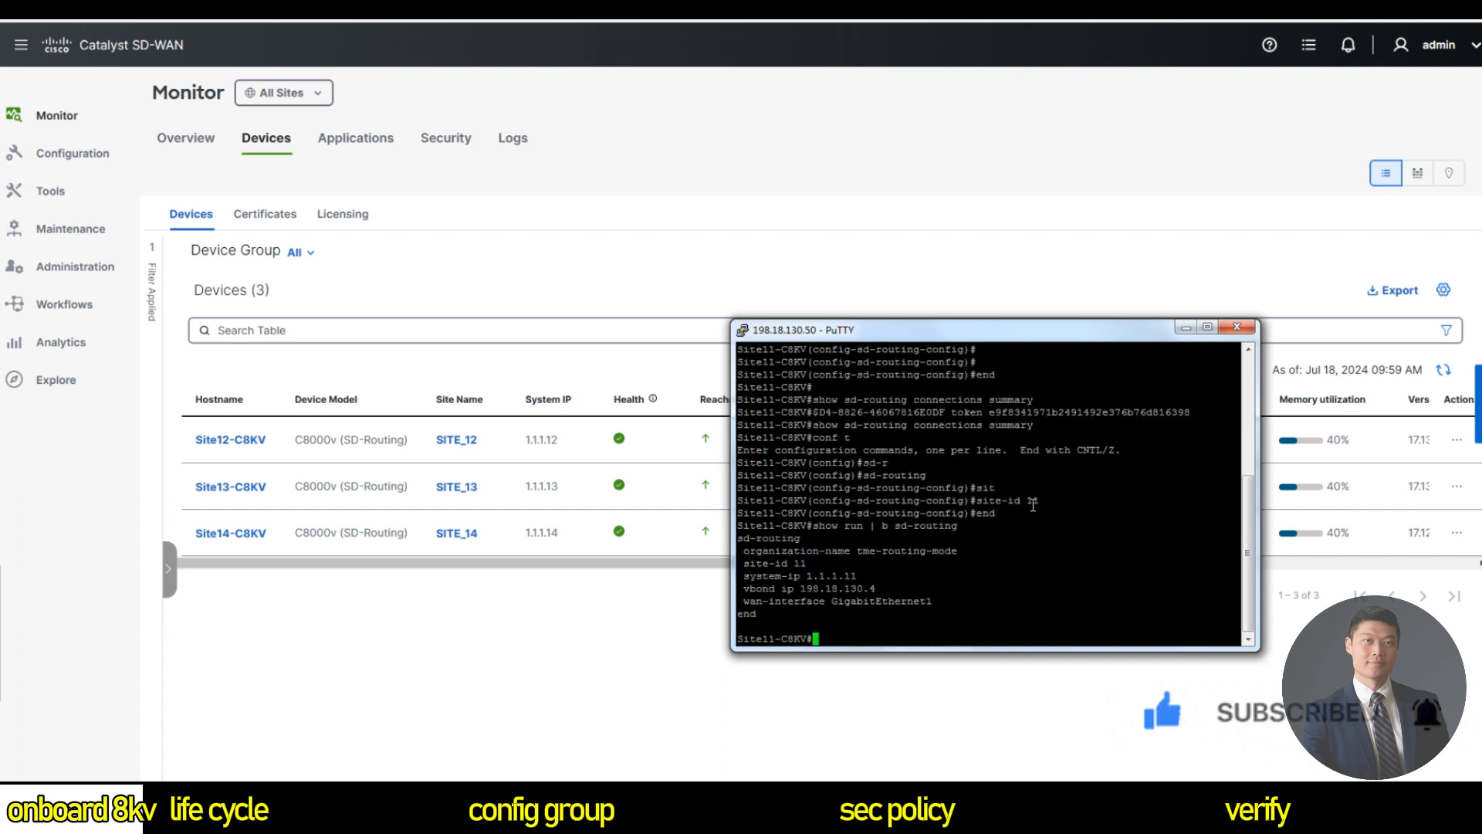
key(Return)
key(Return)
key(Return)
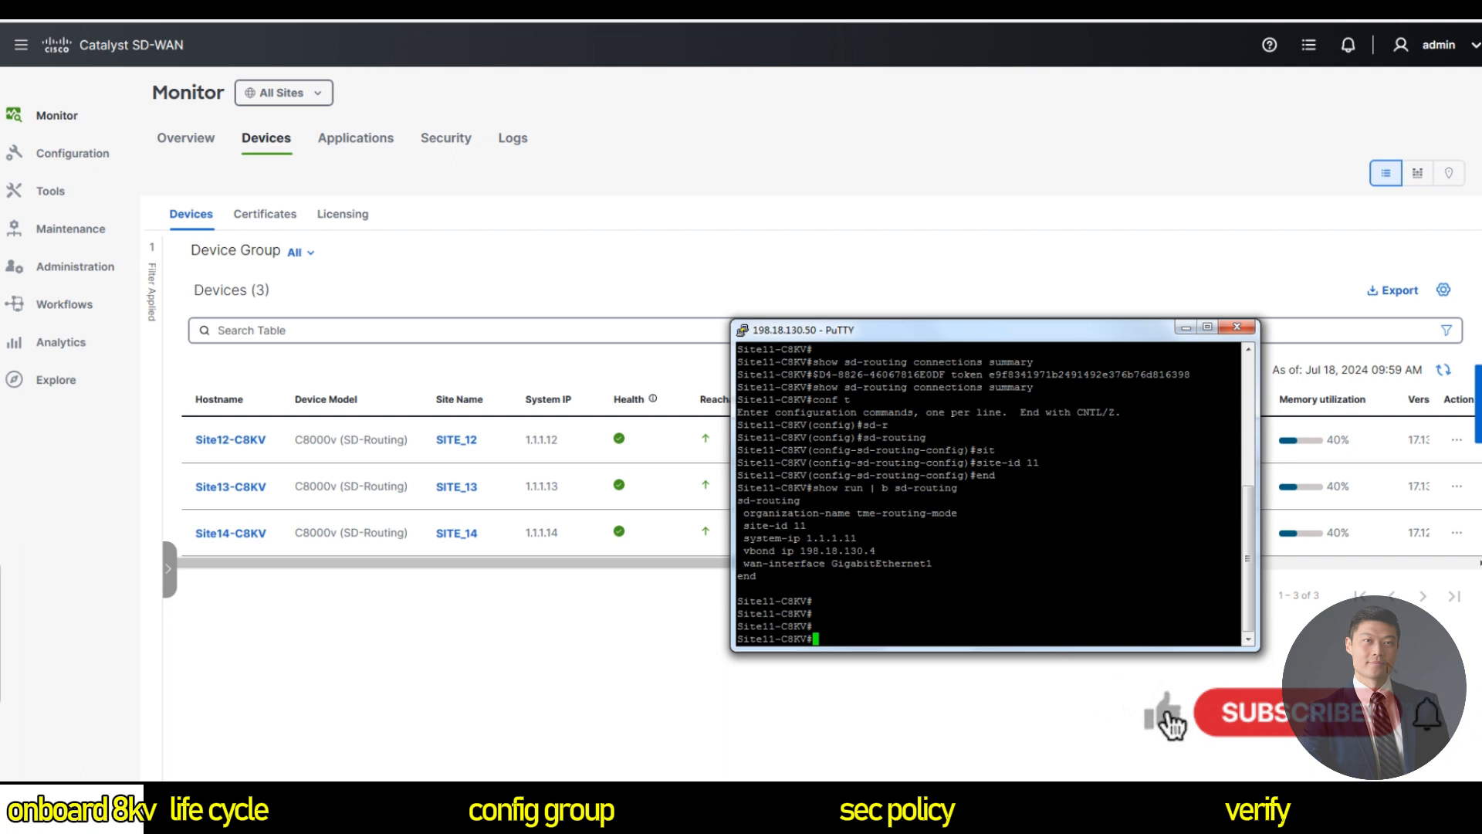
drag(1248, 527, 1246, 586)
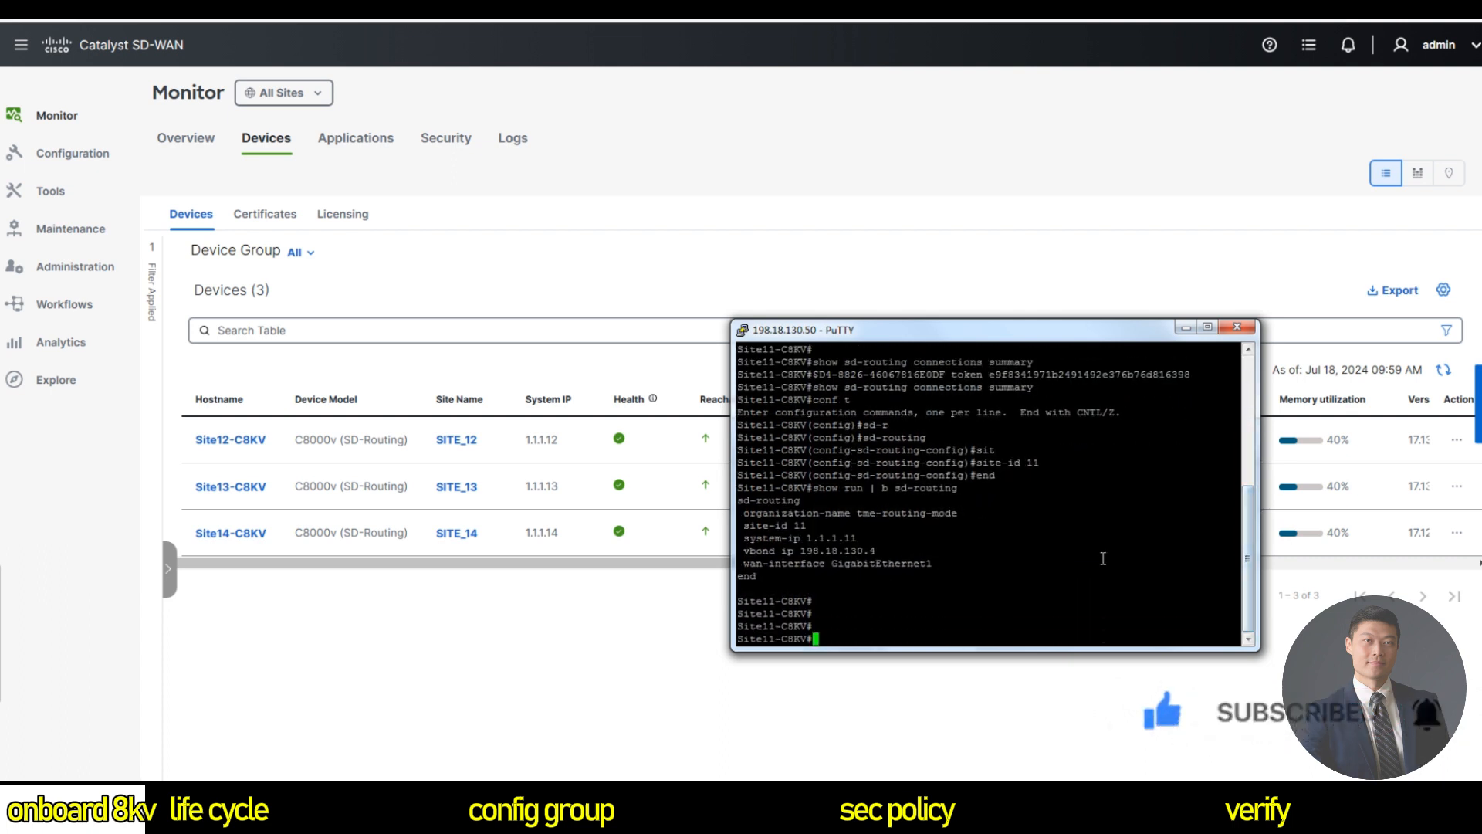
Rerun the connections summary repeatedly, reissuing the onboarding token command and redisplaying the sd-routing config.
key(Up)
key(Up)
key(Up)
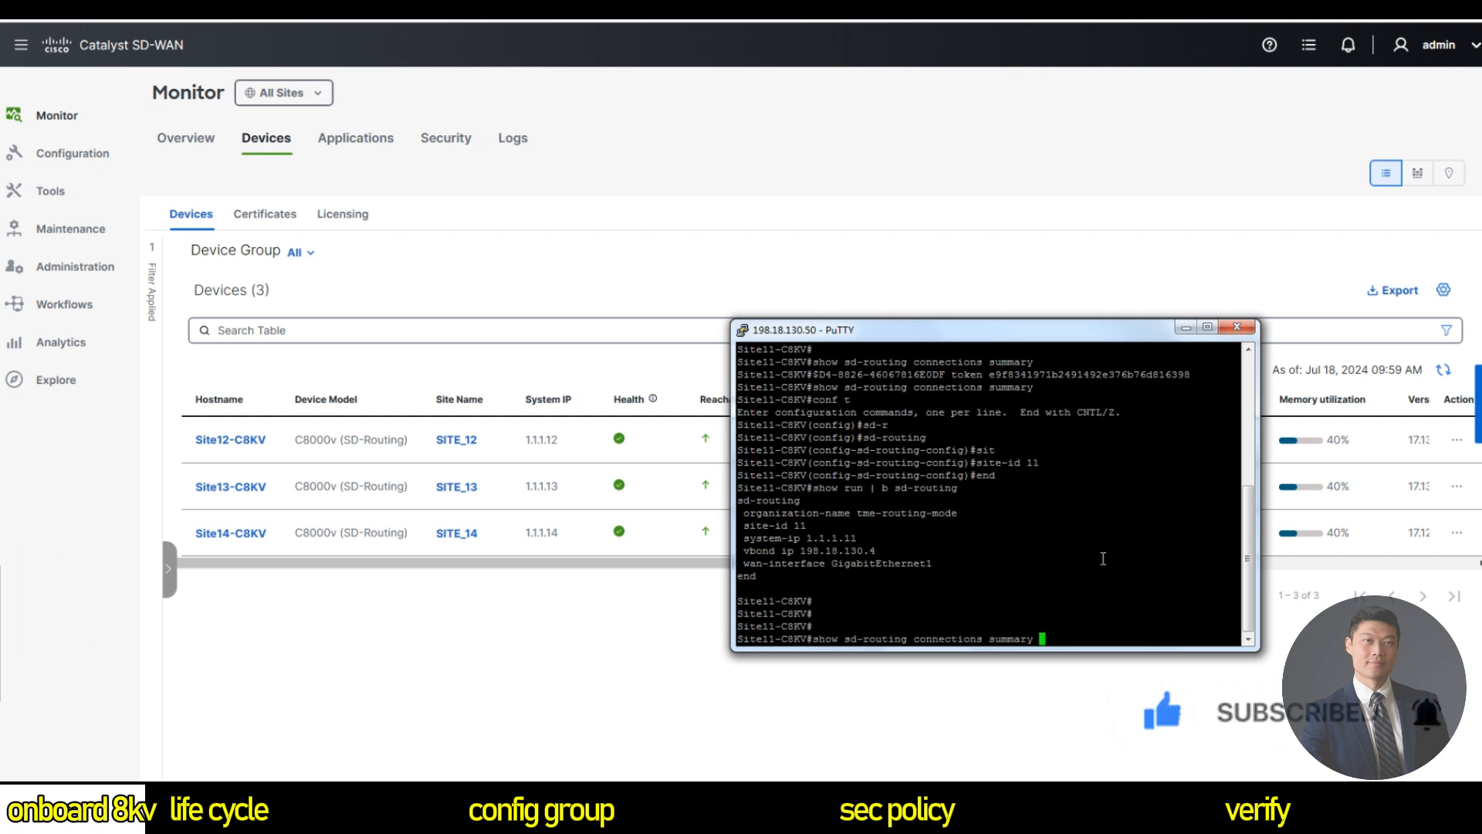
key(Return)
key(Up)
key(Up)
key(Up)
key(Up)
key(Up)
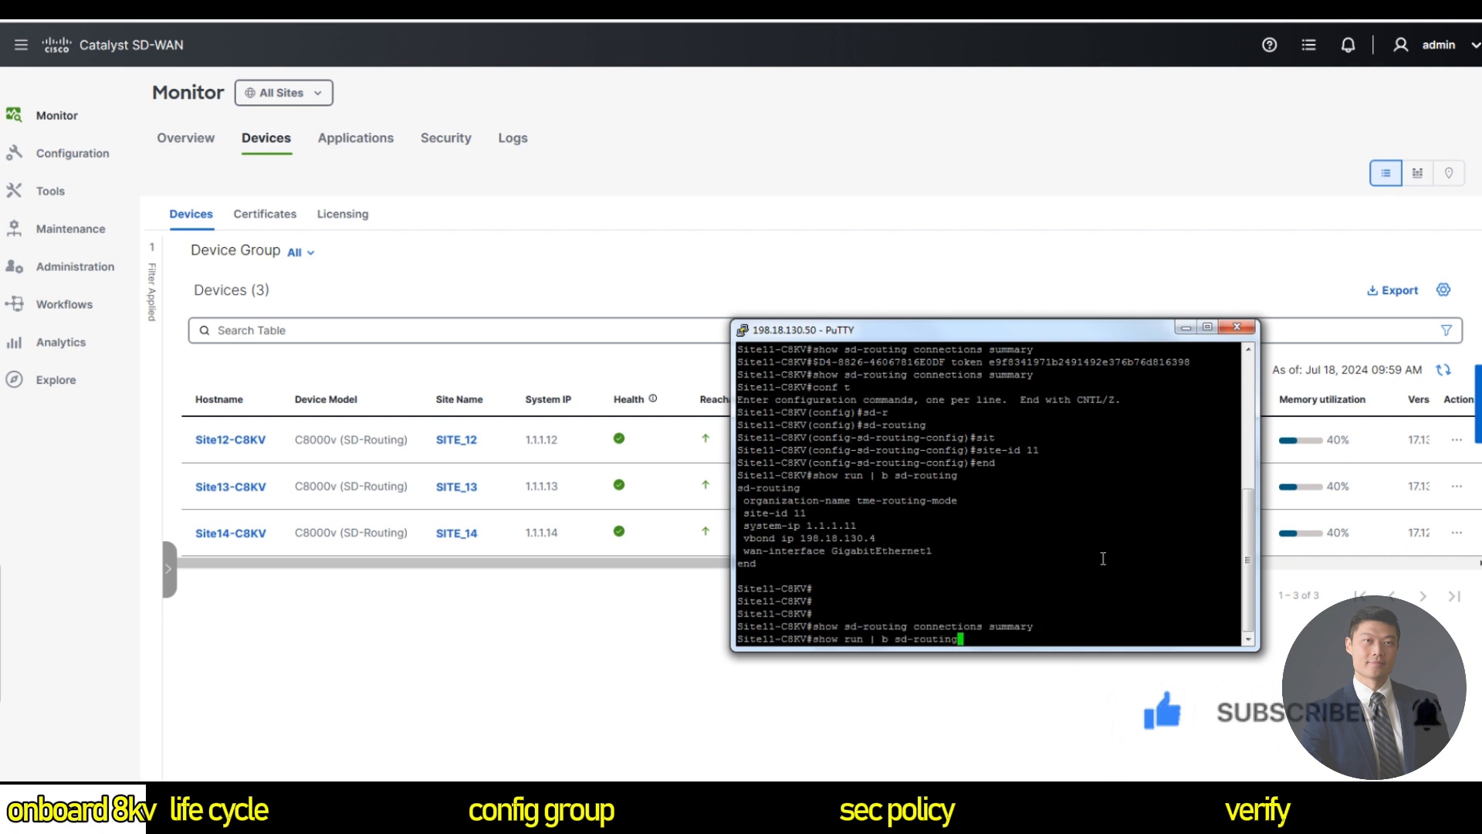
key(Return)
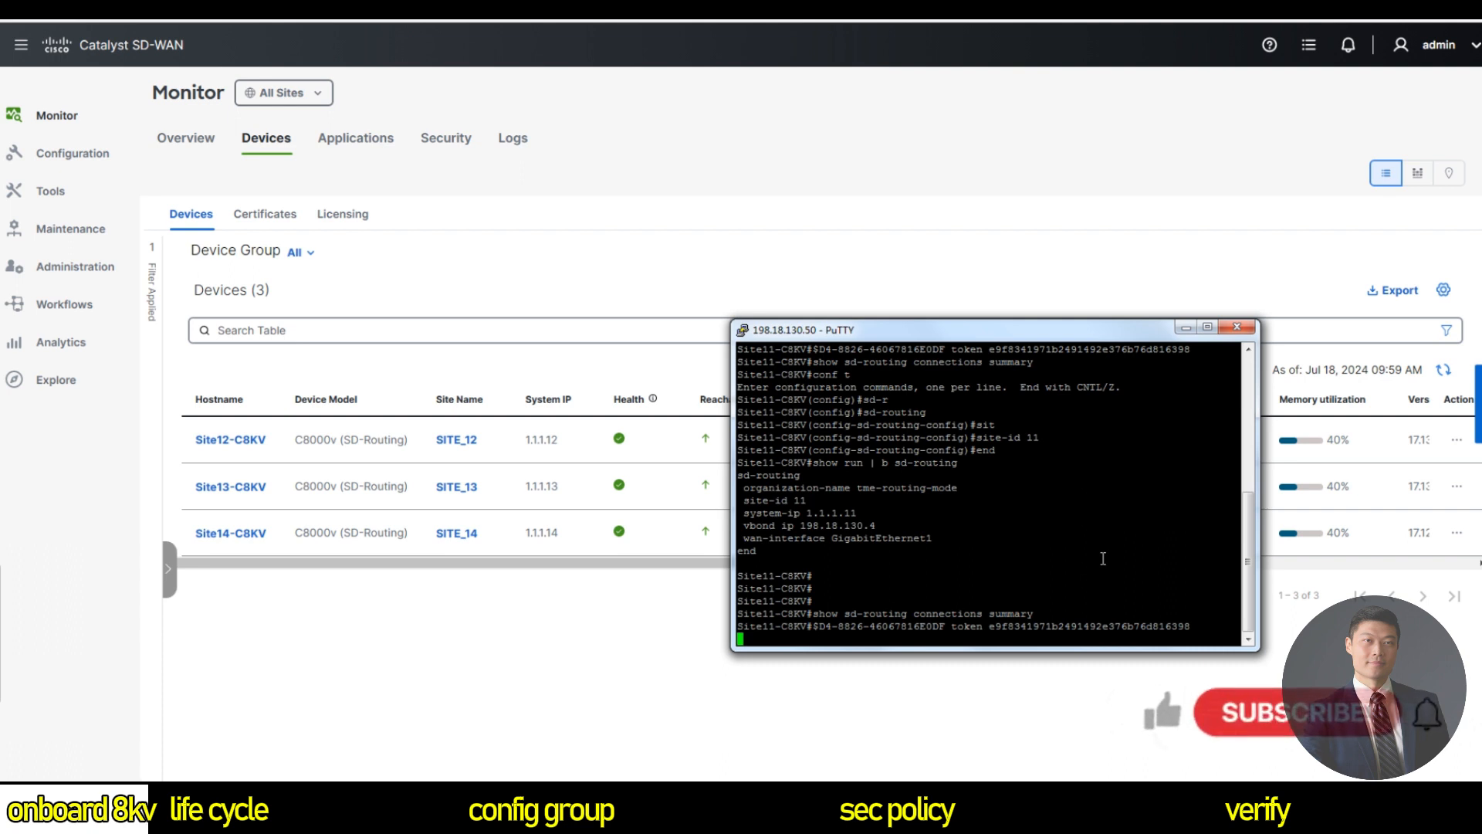
key(Up)
key(Up)
key(Return)
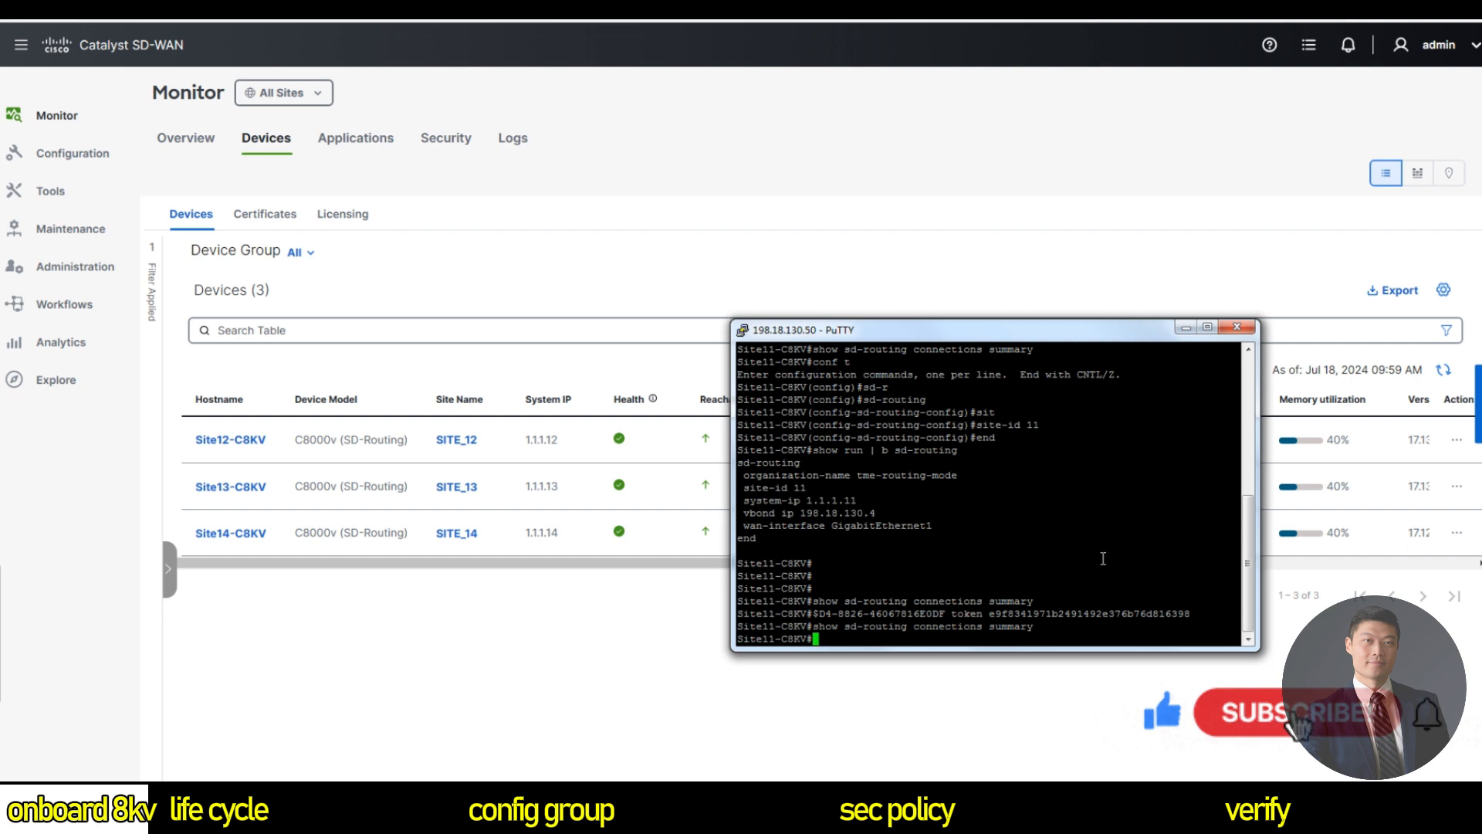
key(Up)
key(Up)
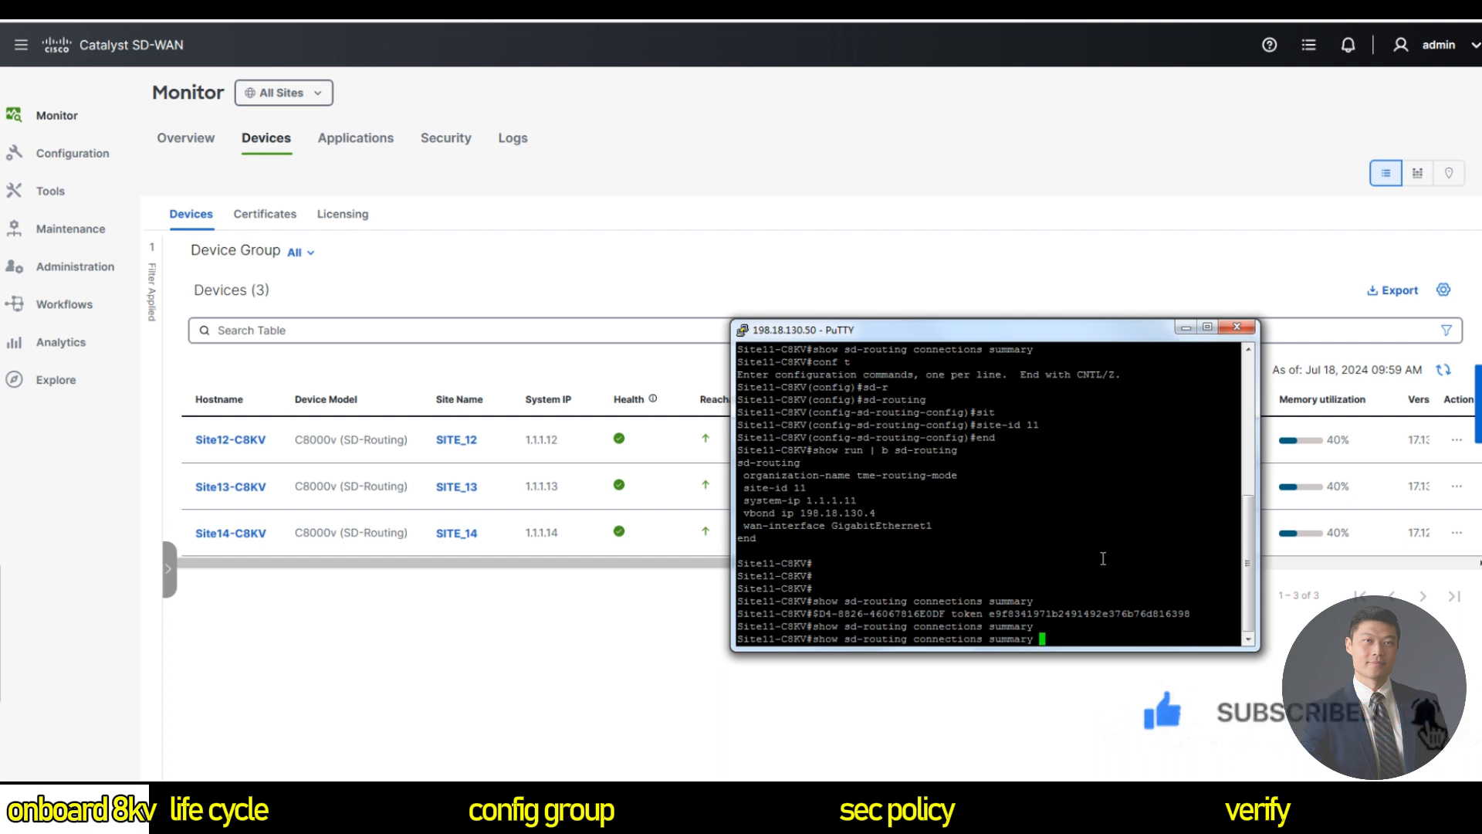
key(Return)
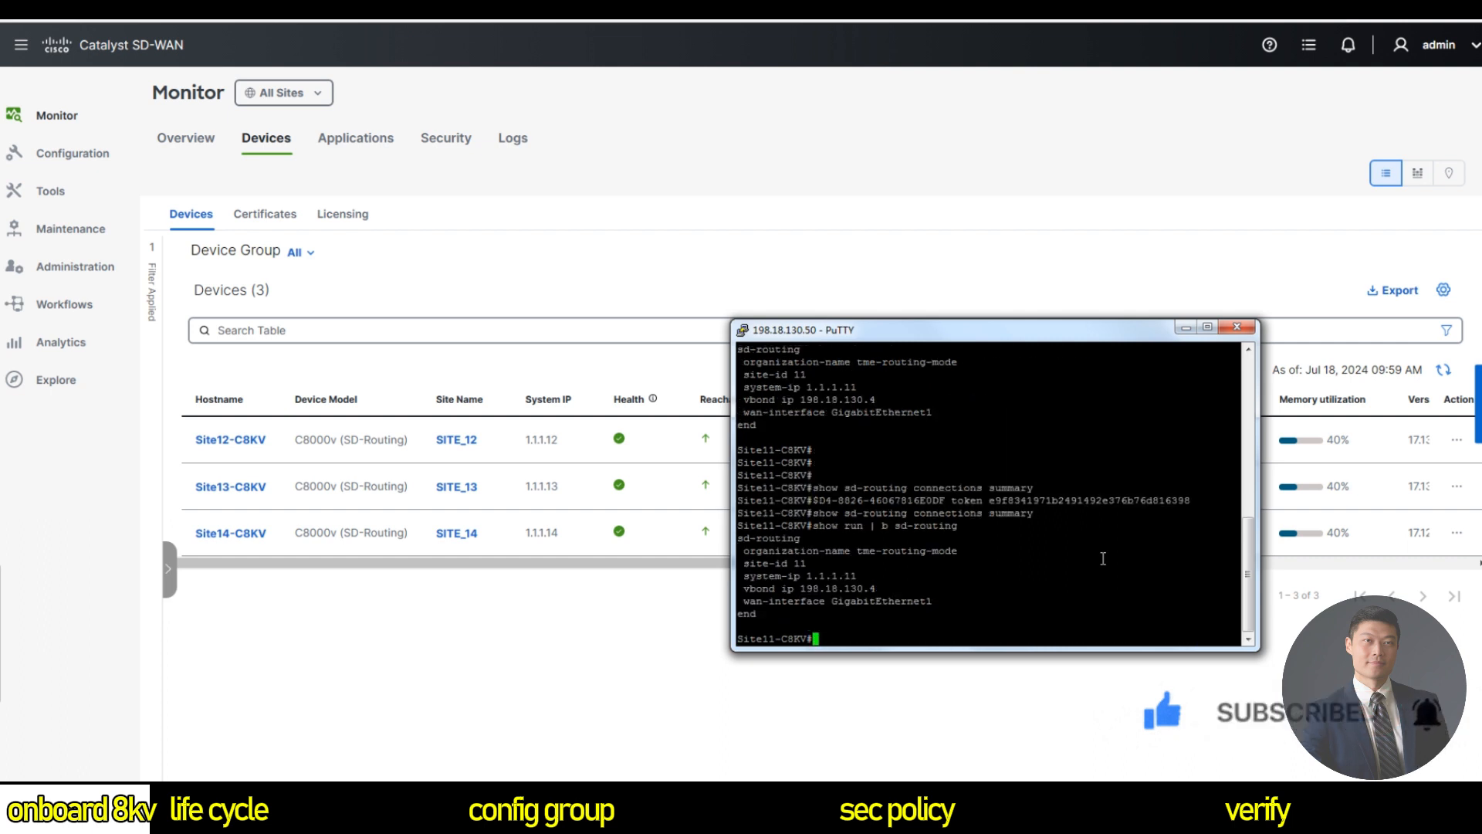
key(Up)
key(Up)
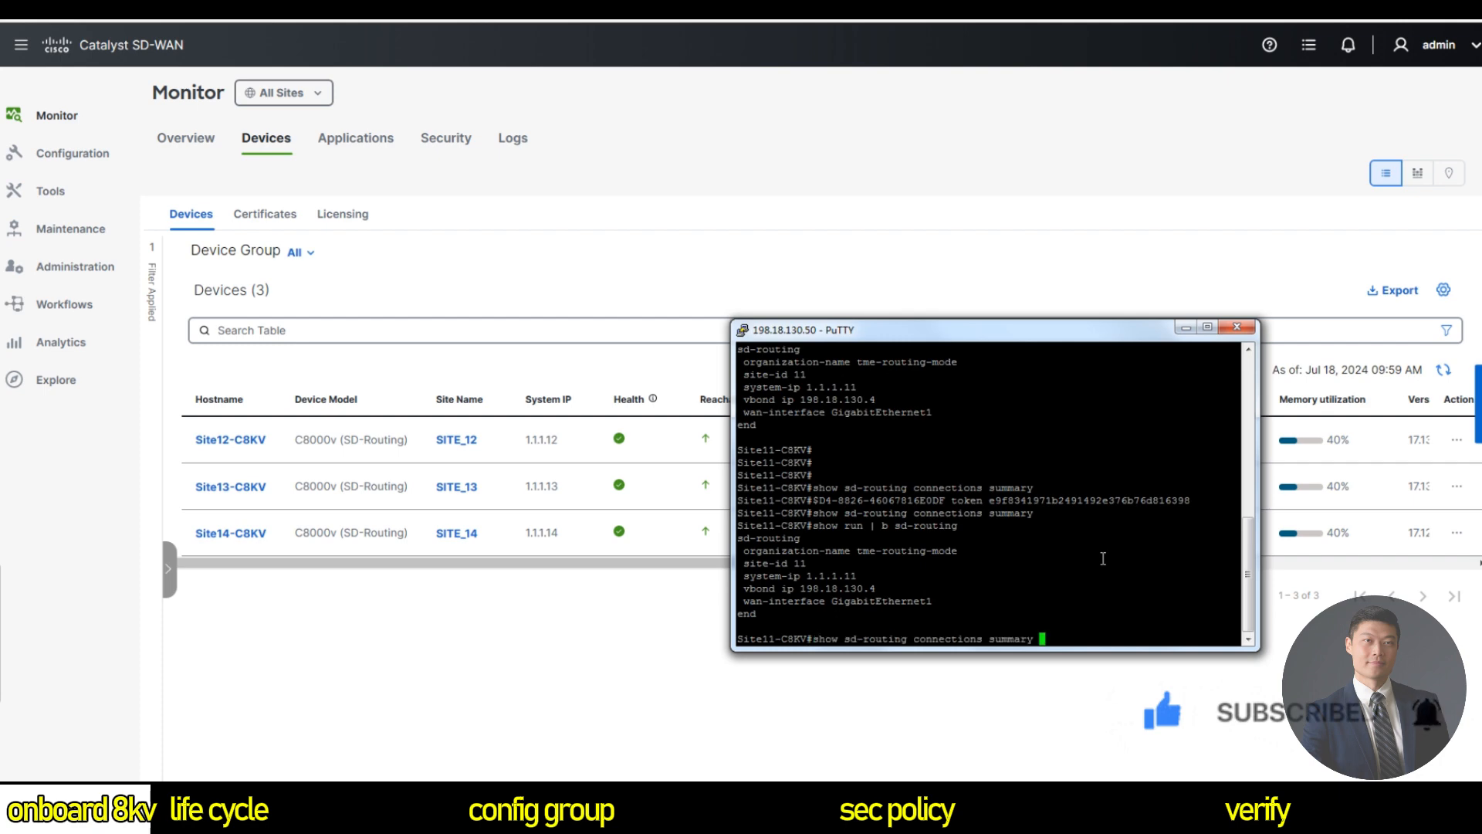
key(Return)
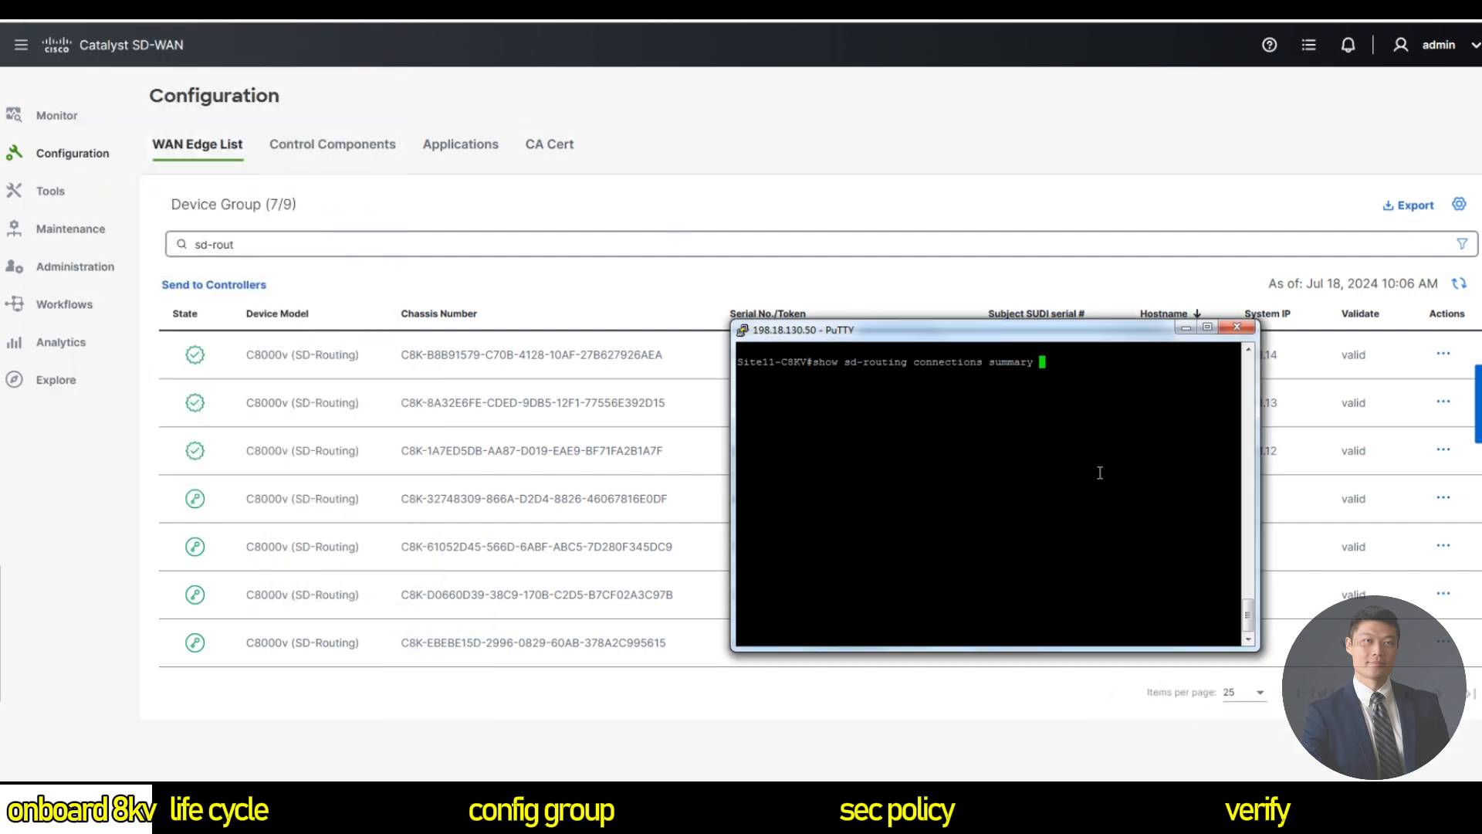
Run the connections summary showing the vManage DTLS peer up, then switch back to SD-WAN Manager.
key(Return)
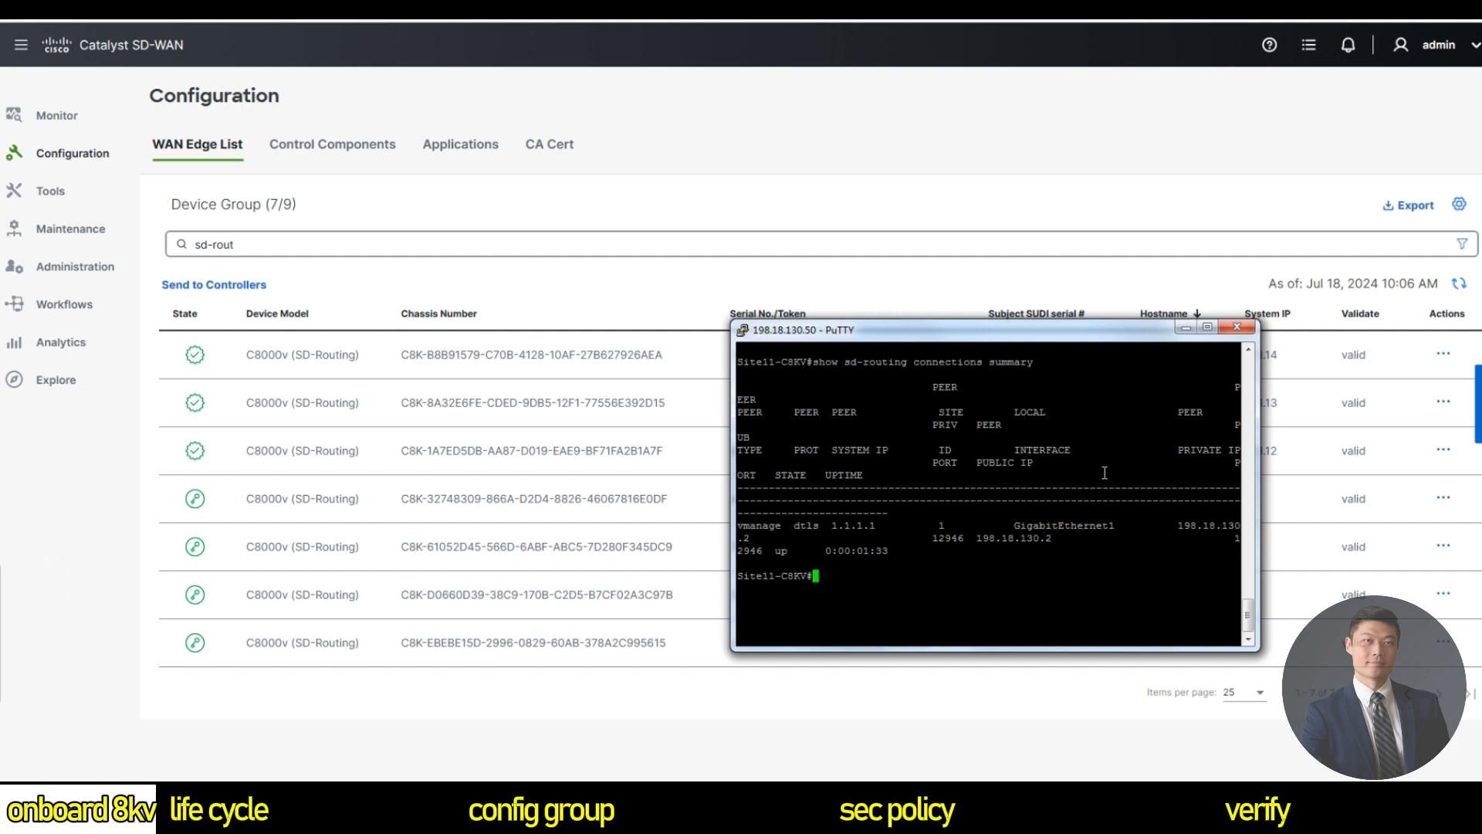
drag(845, 362, 1061, 357)
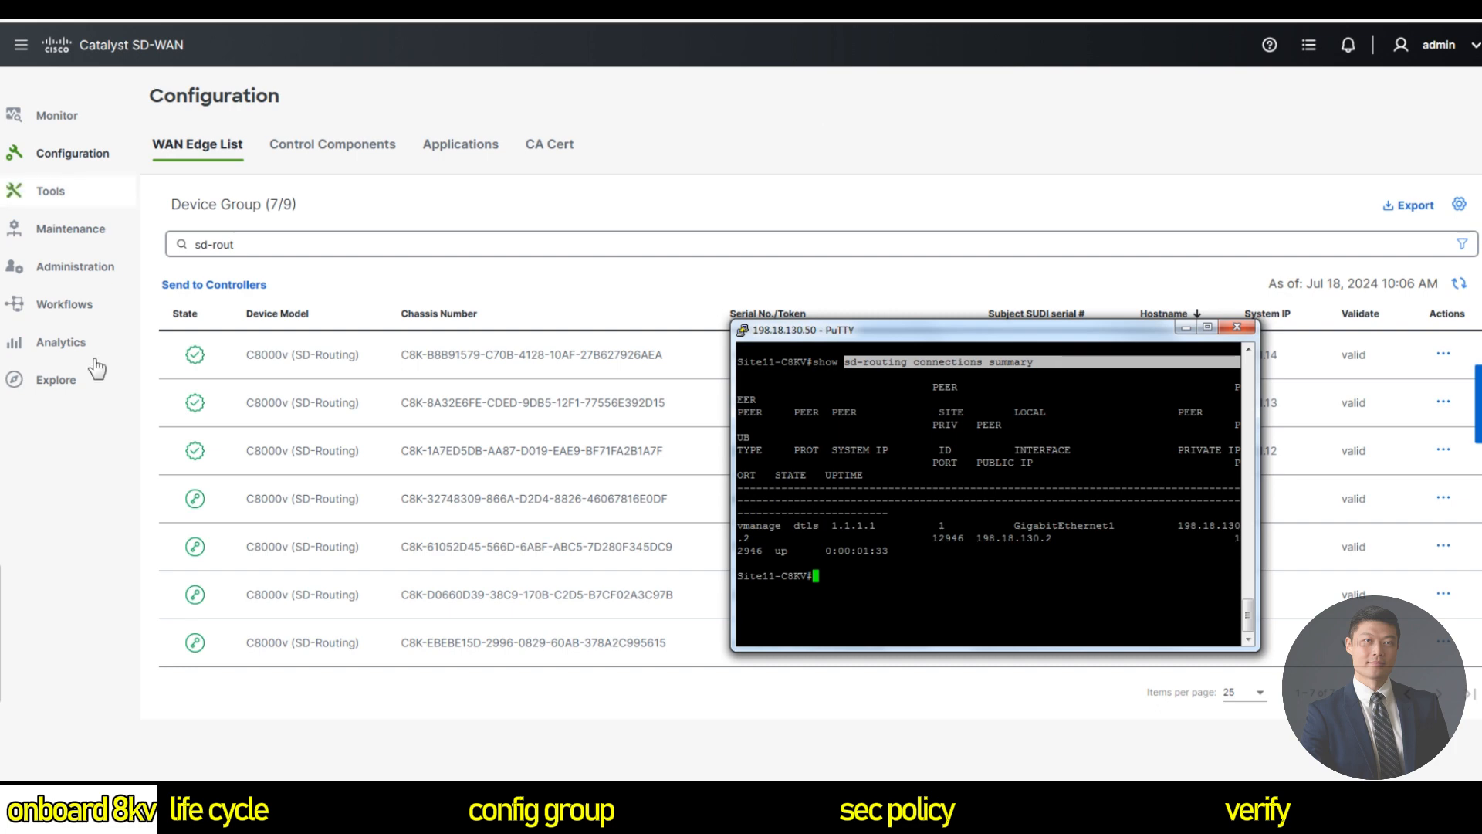
click(96, 447)
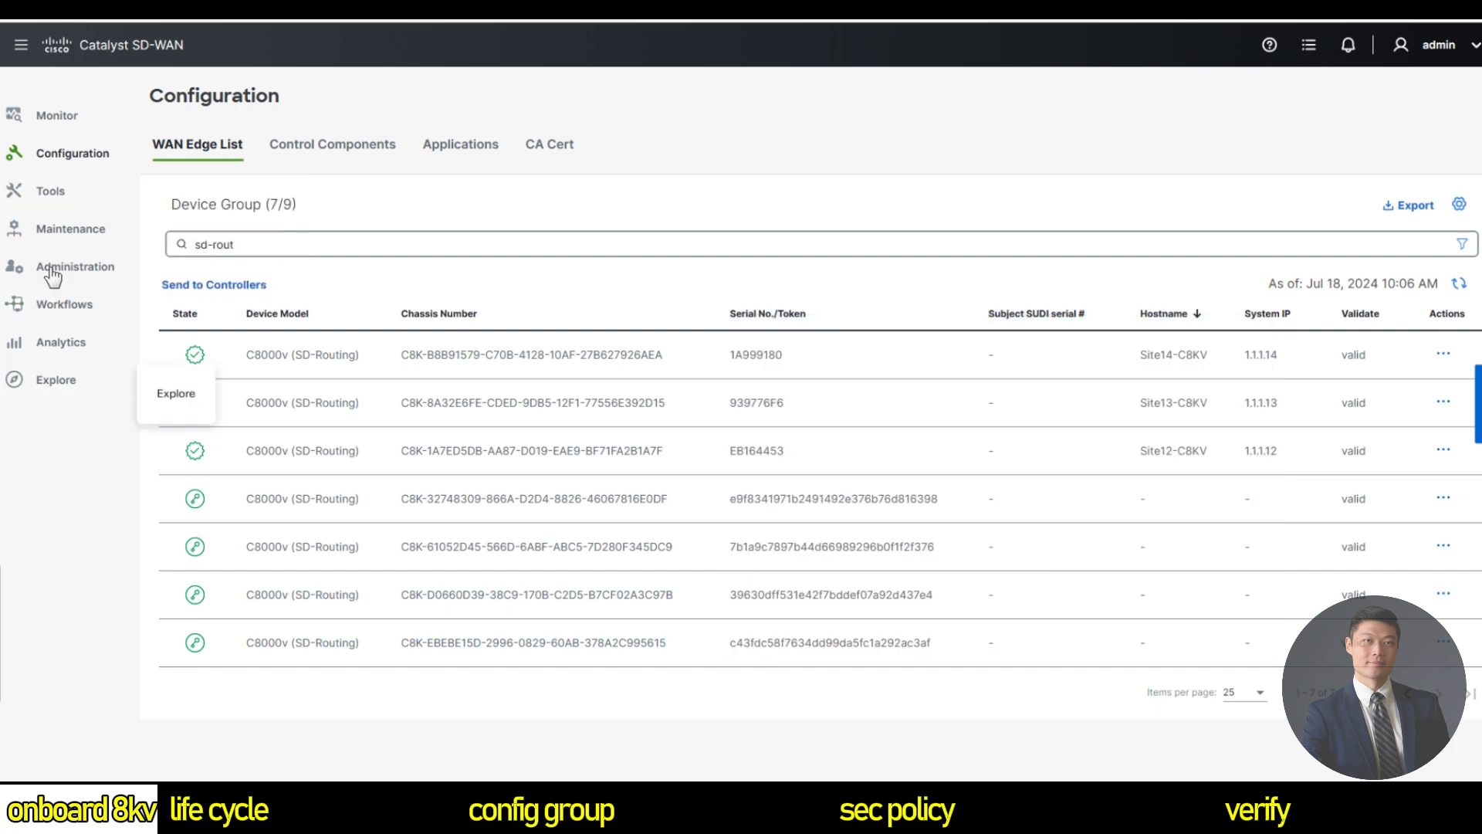
mouse_move(43, 133)
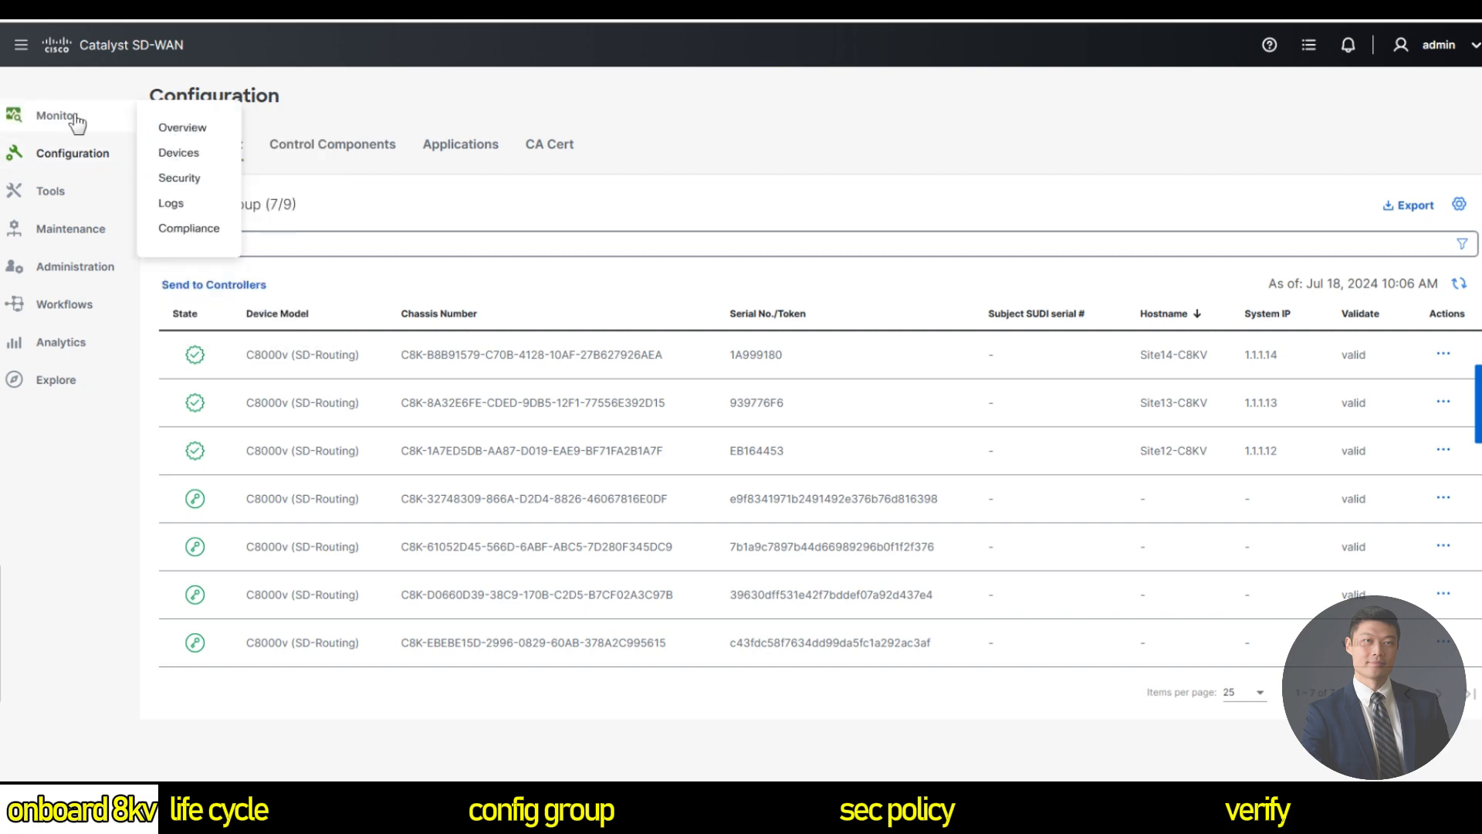
Check Site11-C8KV is healthy at 1.1.1.11 in Monitor Devices, then view the Overview's 4 WAN edges.
click(179, 153)
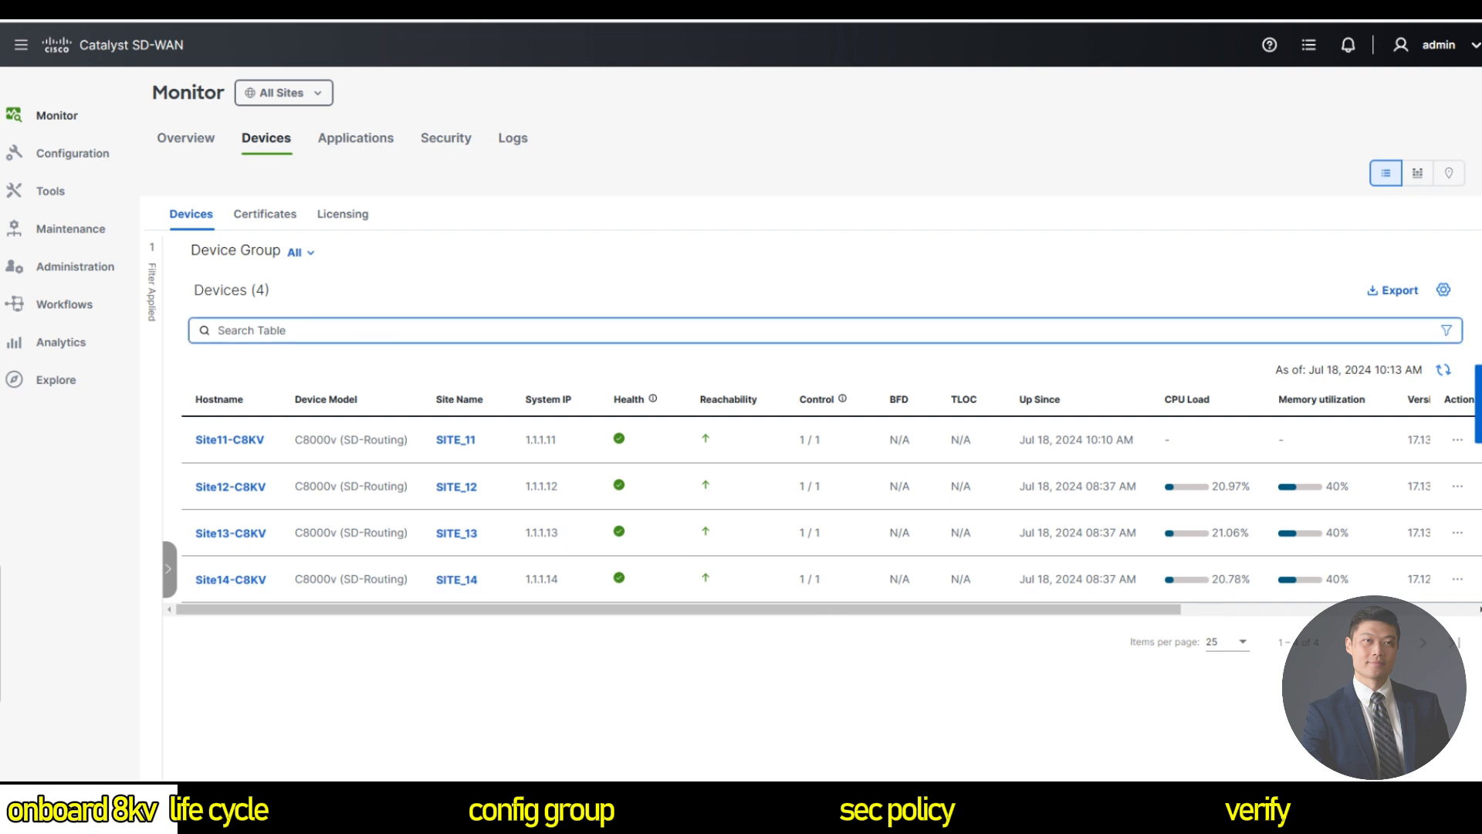
mouse_move(56, 122)
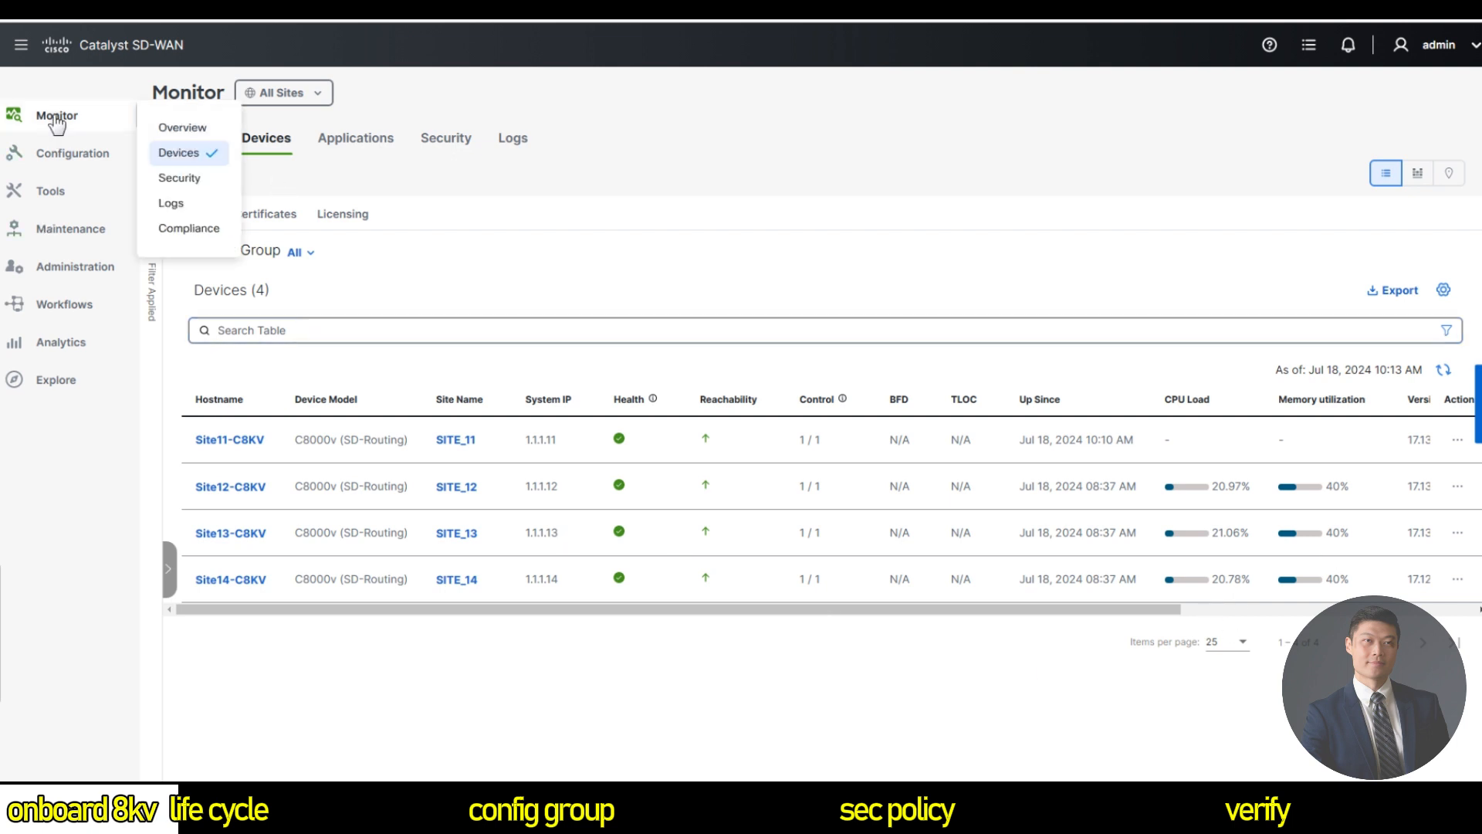
click(271, 147)
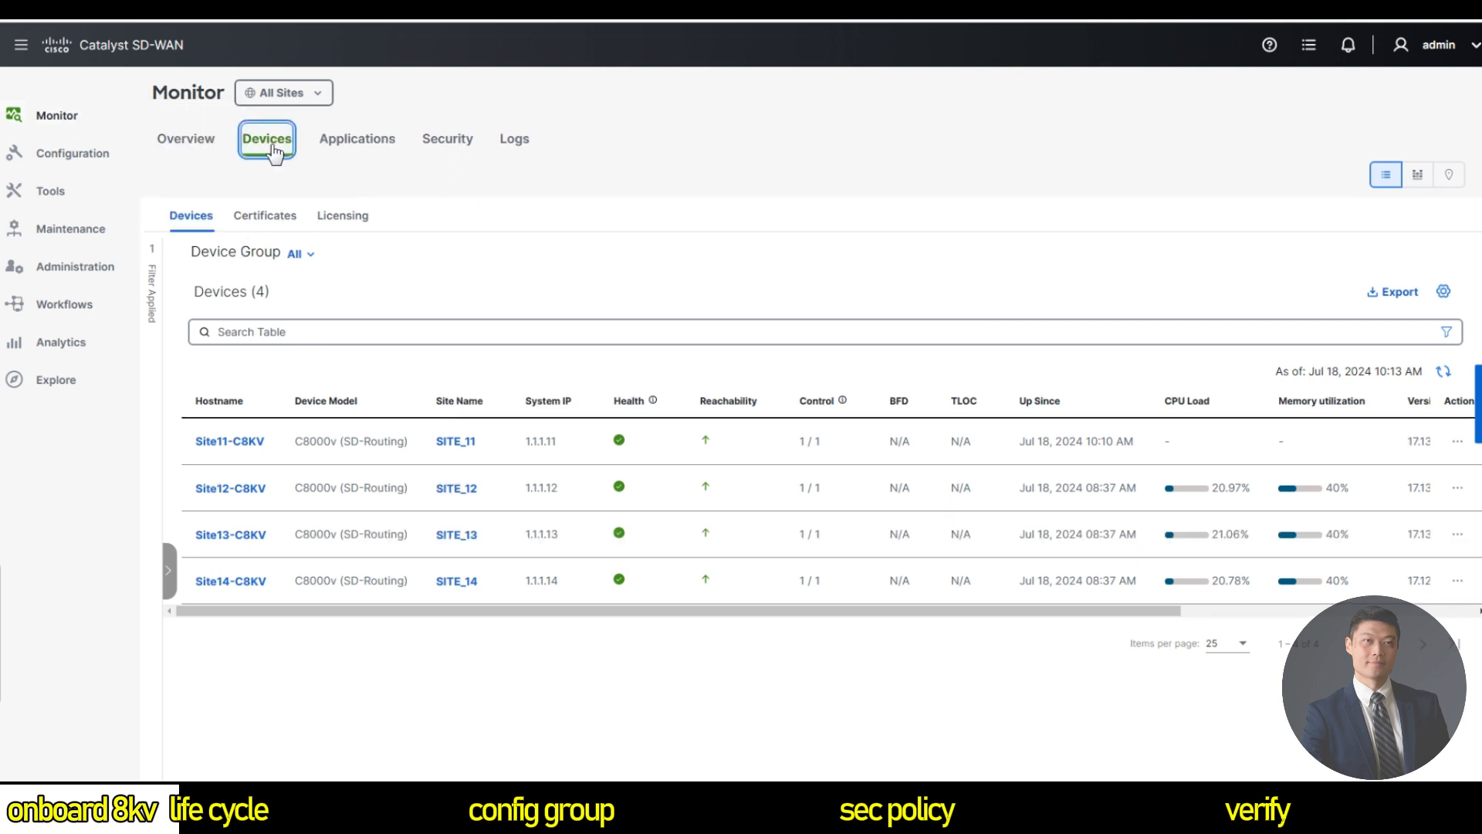
click(197, 154)
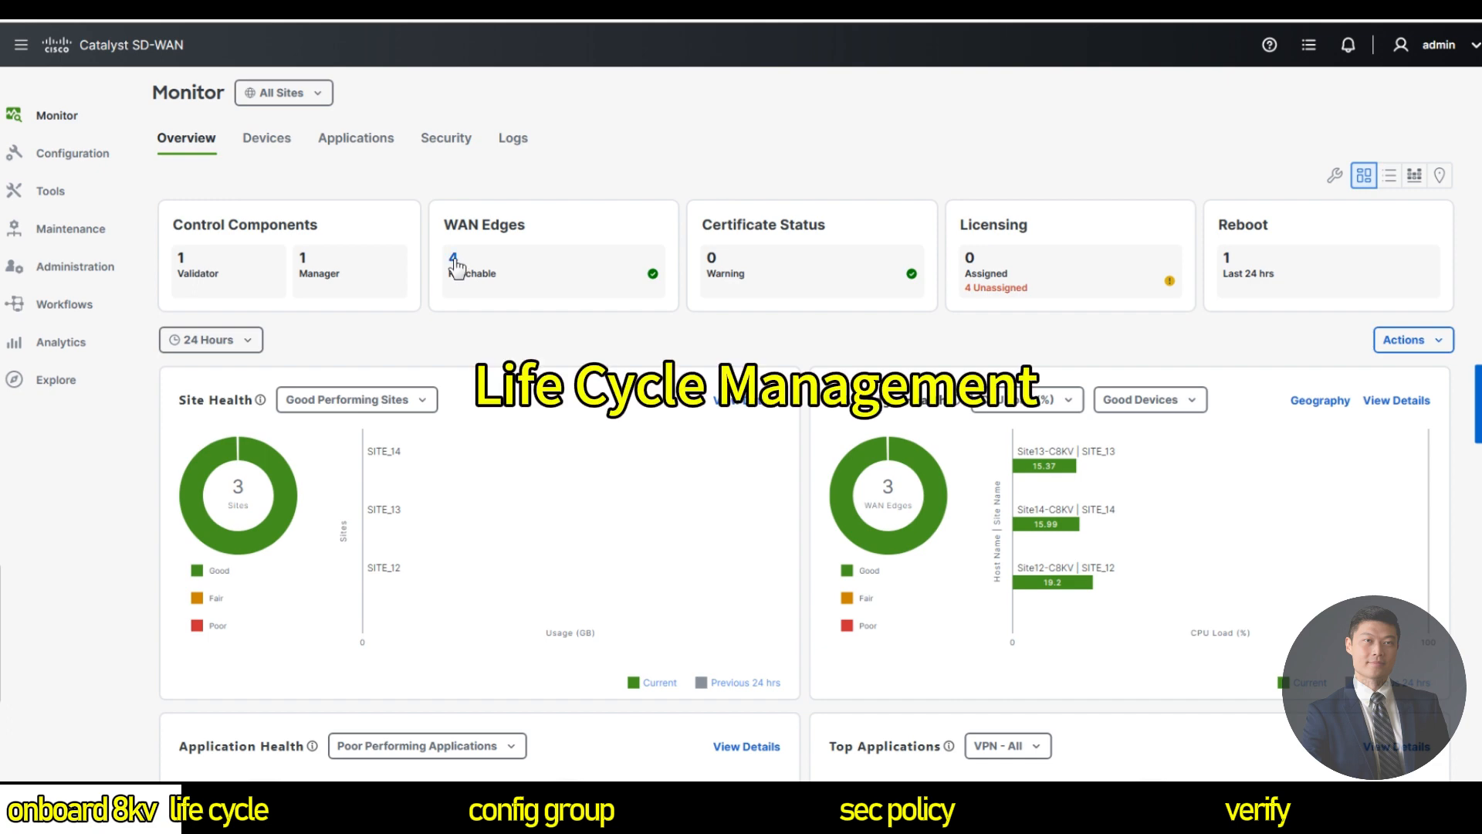
Filter the monitored devices table by 'sd-routing', then open the SSH Terminal tool.
click(540, 271)
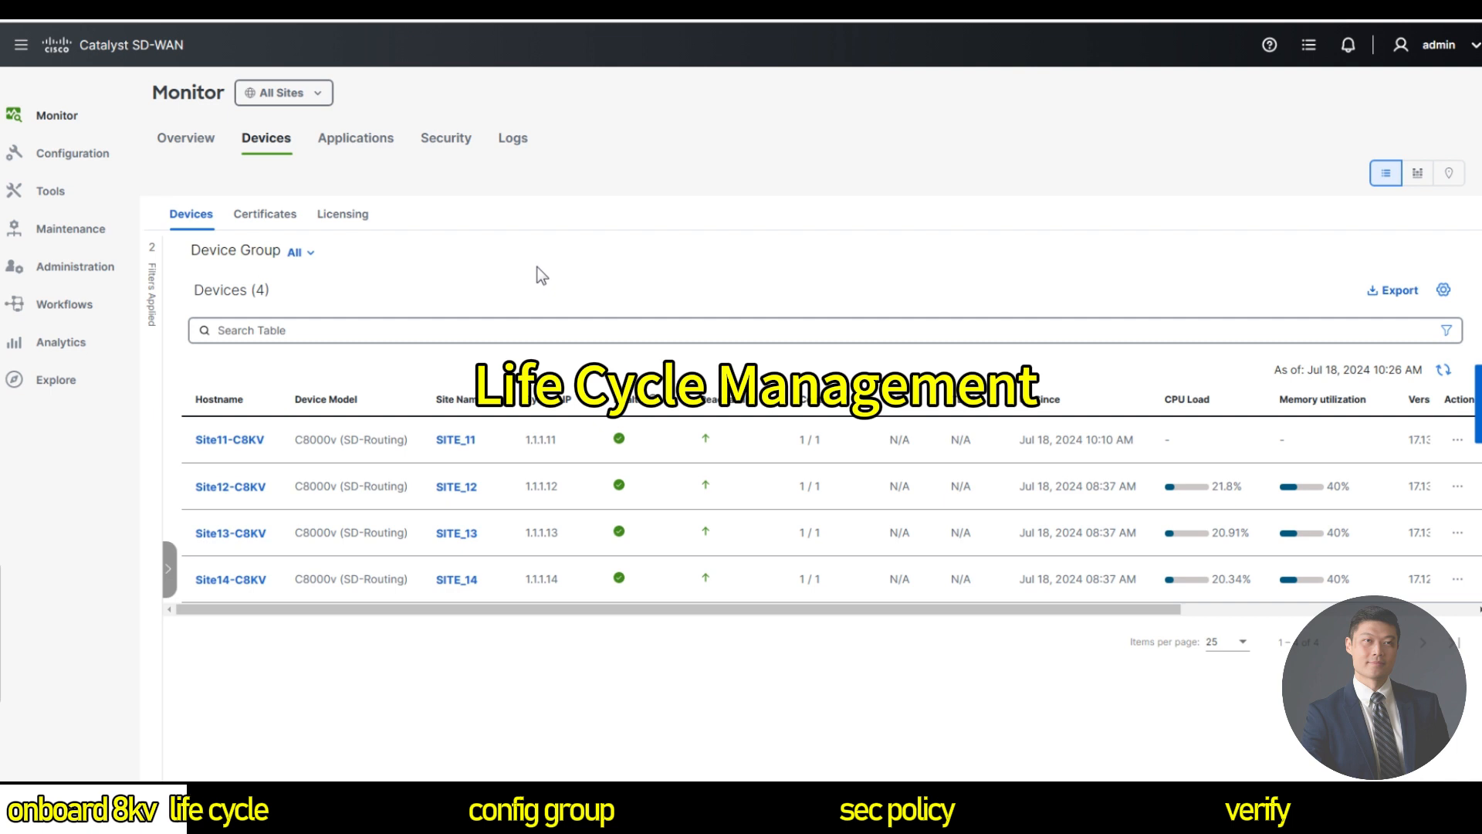
click(418, 331)
text(sd-)
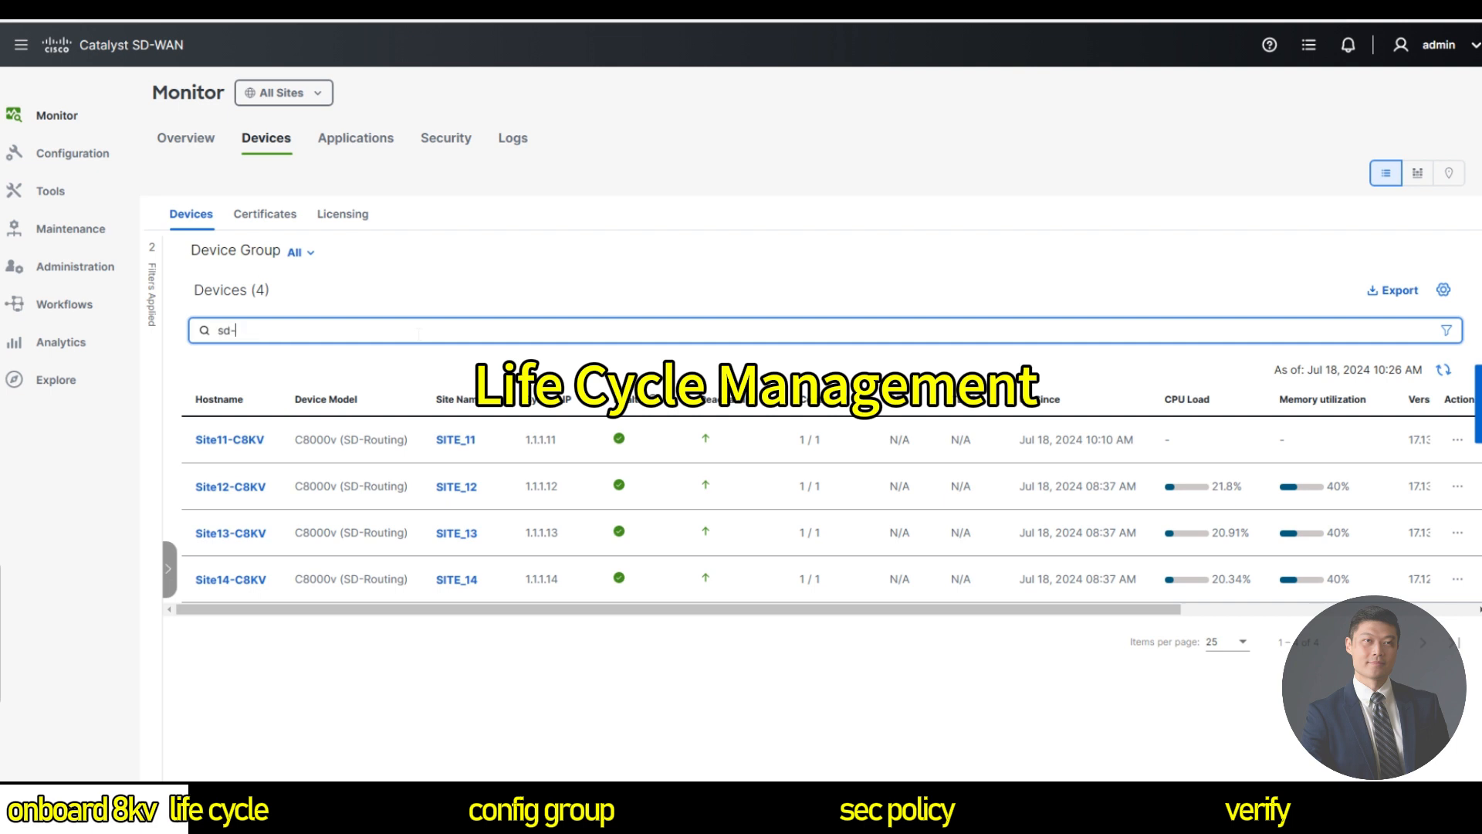
text(routing)
drag(340, 439, 415, 441)
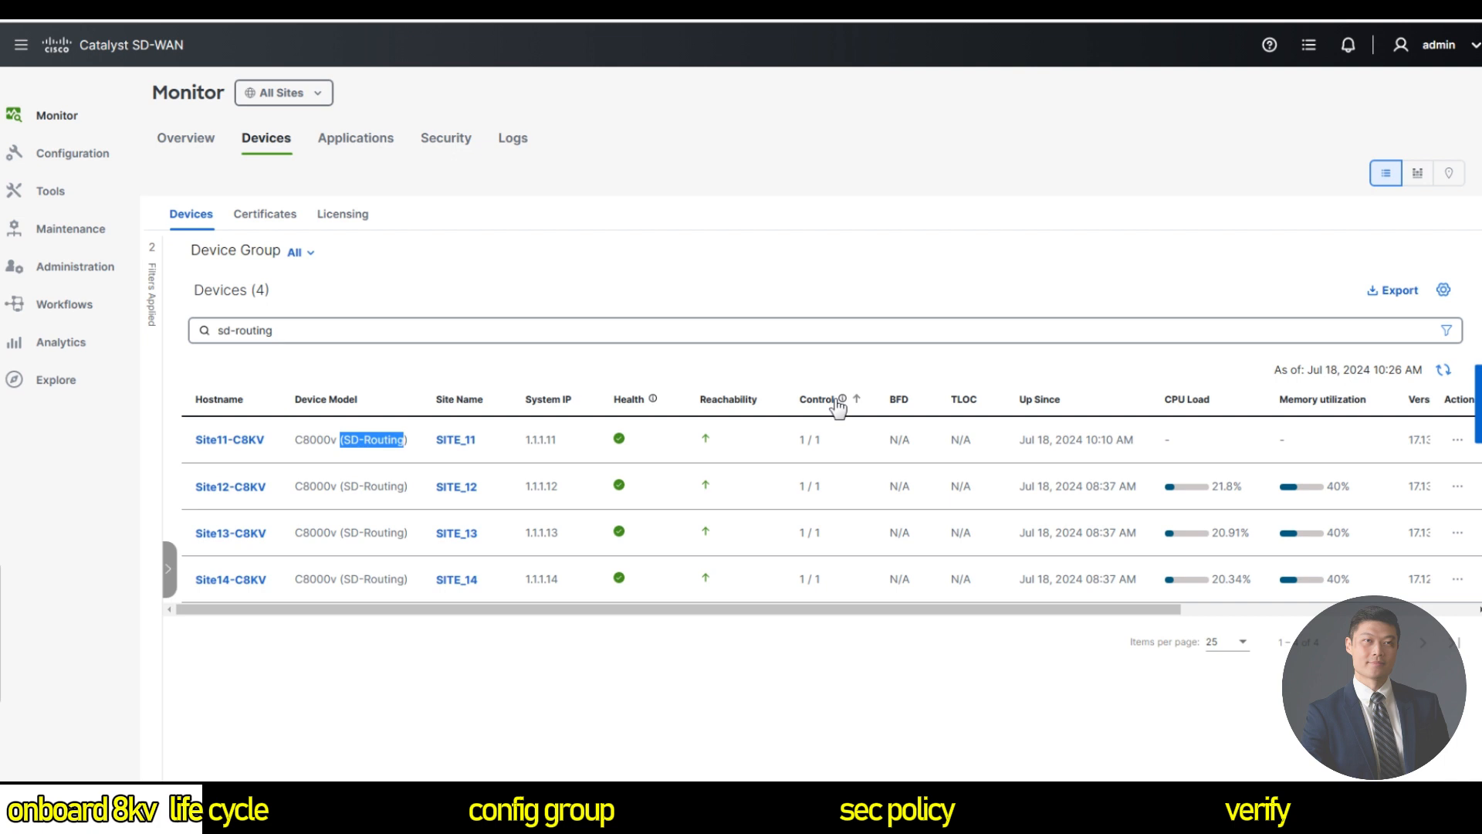
mouse_move(64, 202)
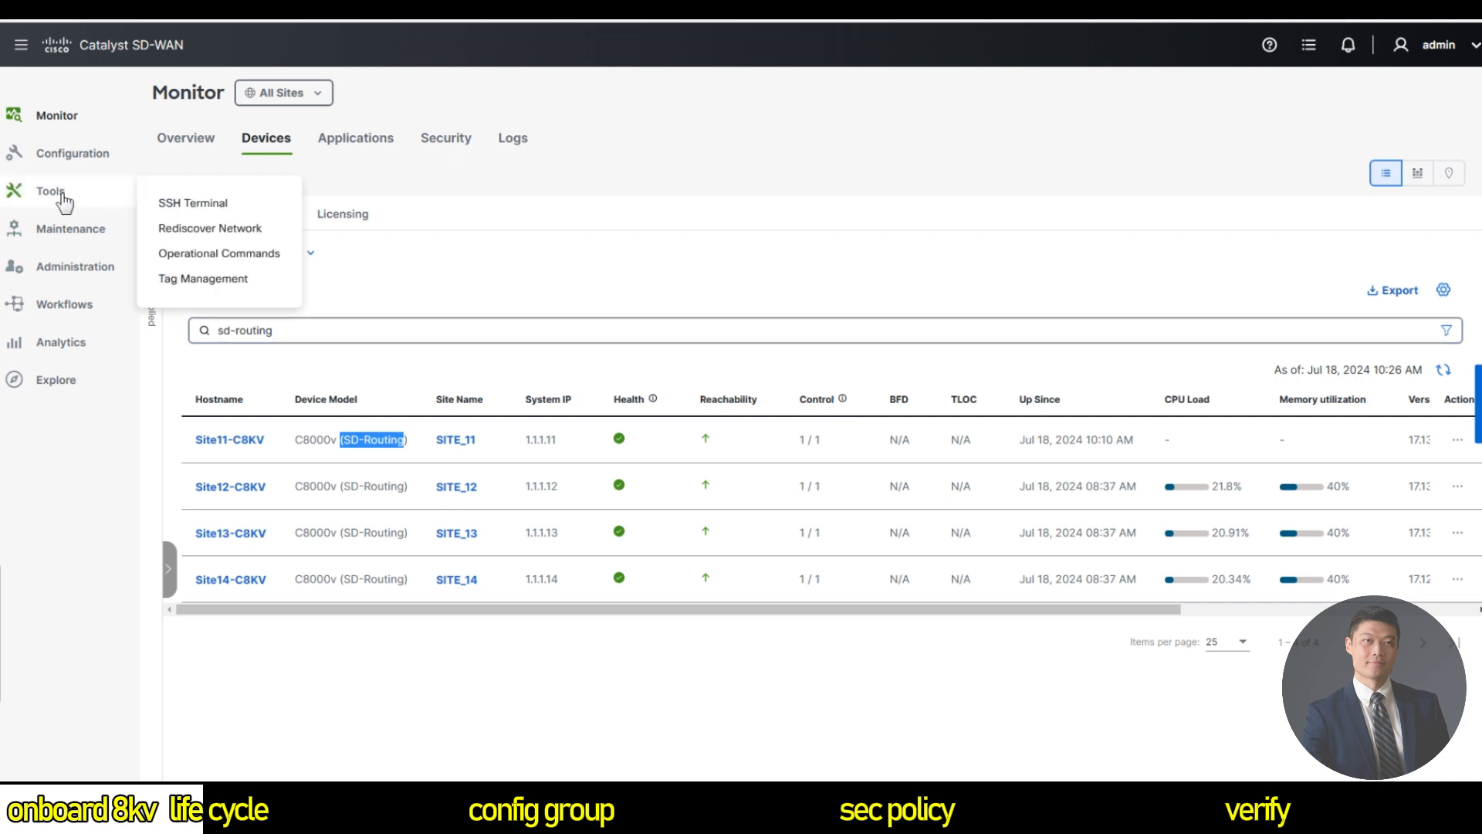
click(223, 205)
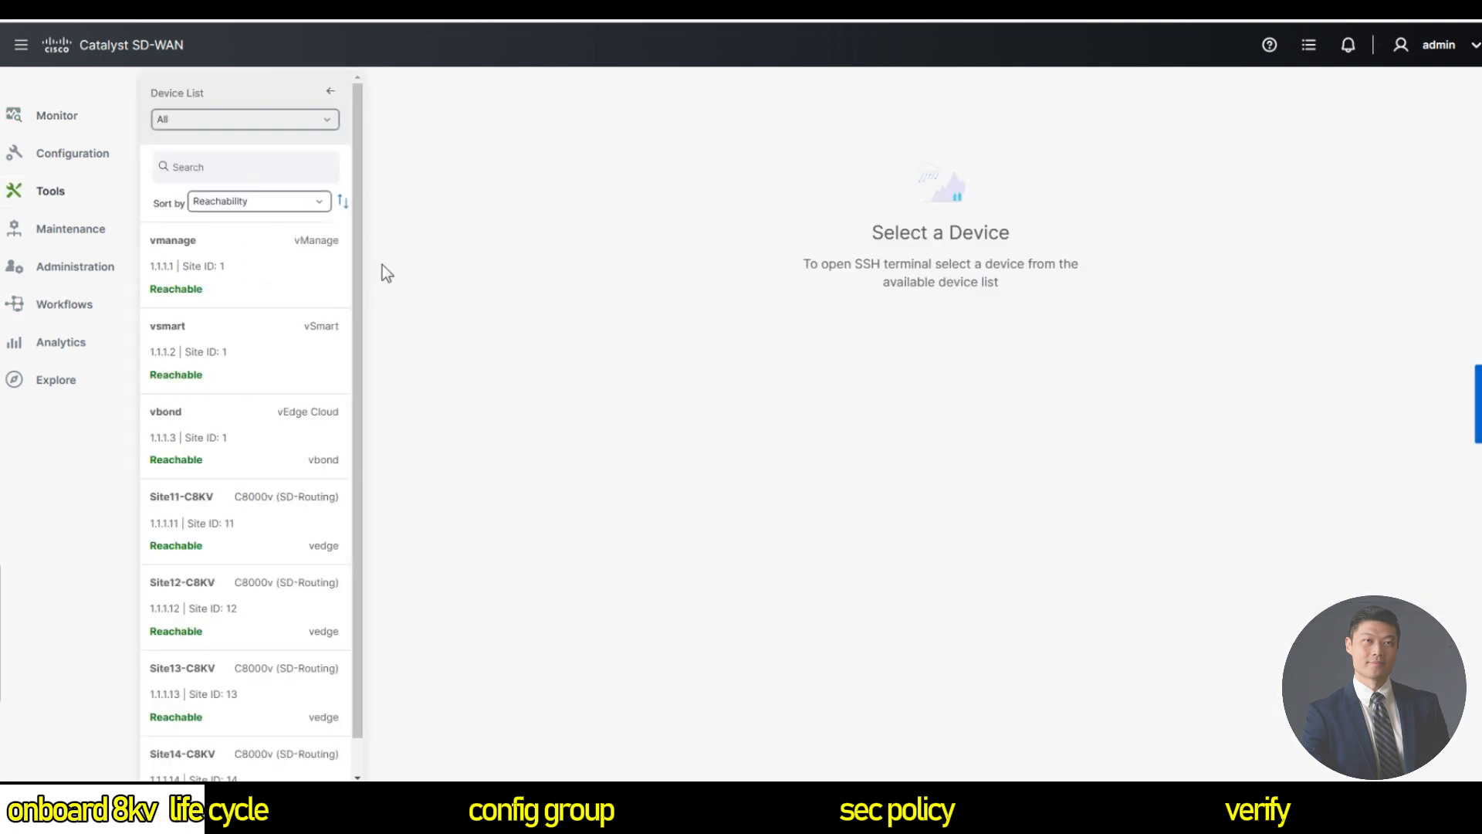
Open an SSH session to Site11-C8KV and log in with the admin username and password.
scroll(269, 486, down, 1)
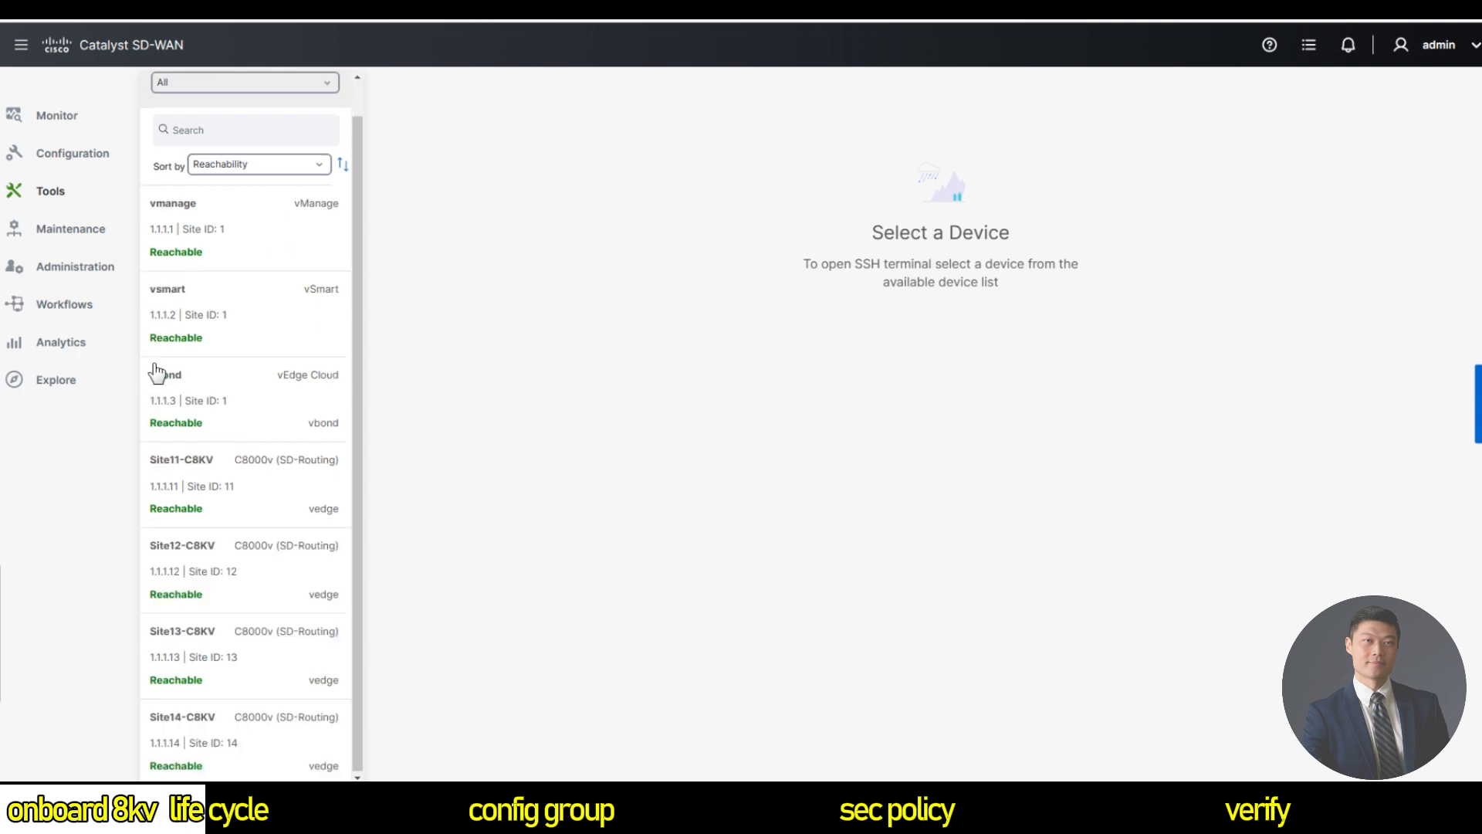
click(210, 488)
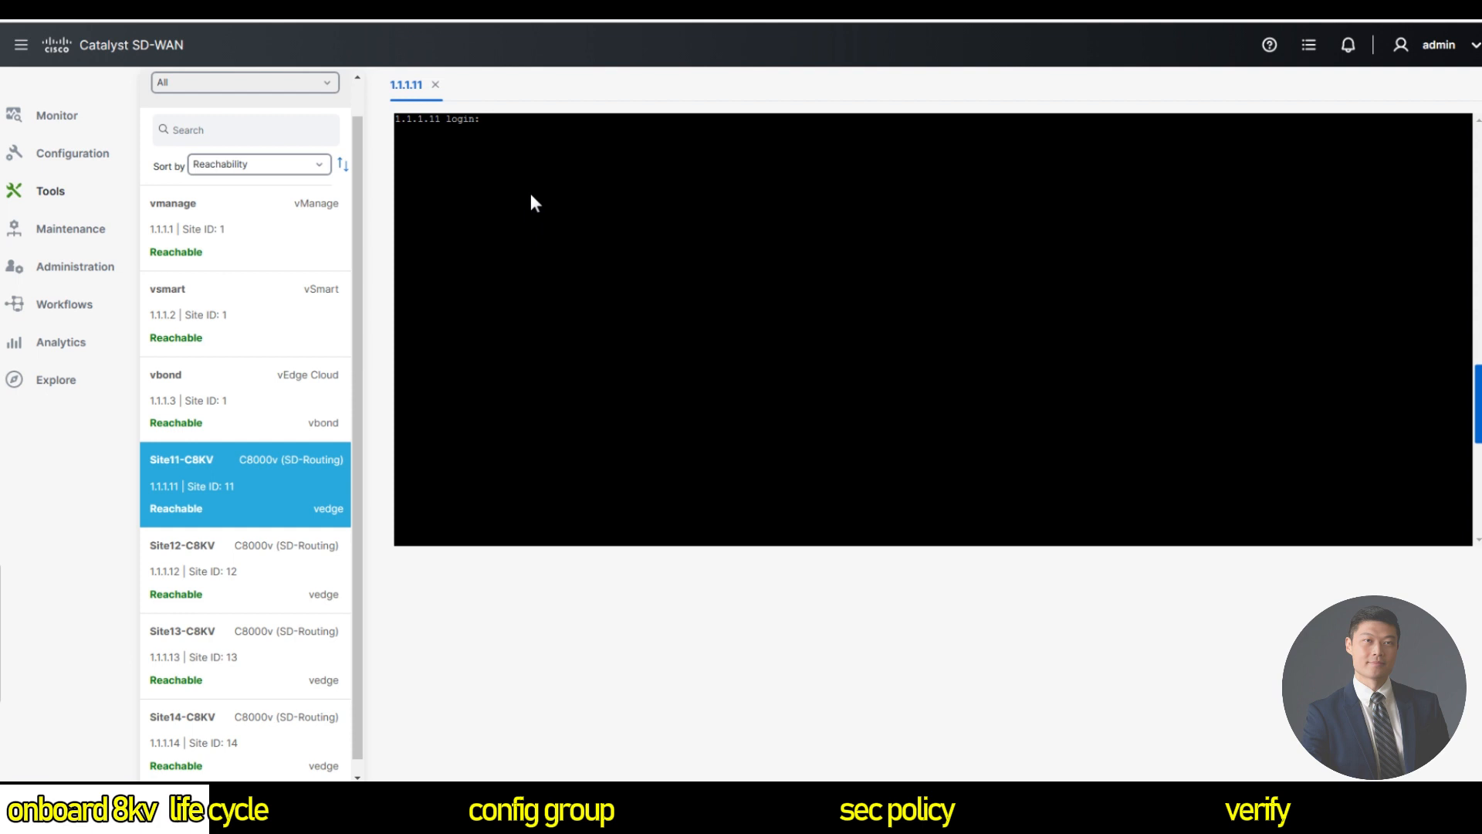
text(admin)
key(Return)
key(Return)
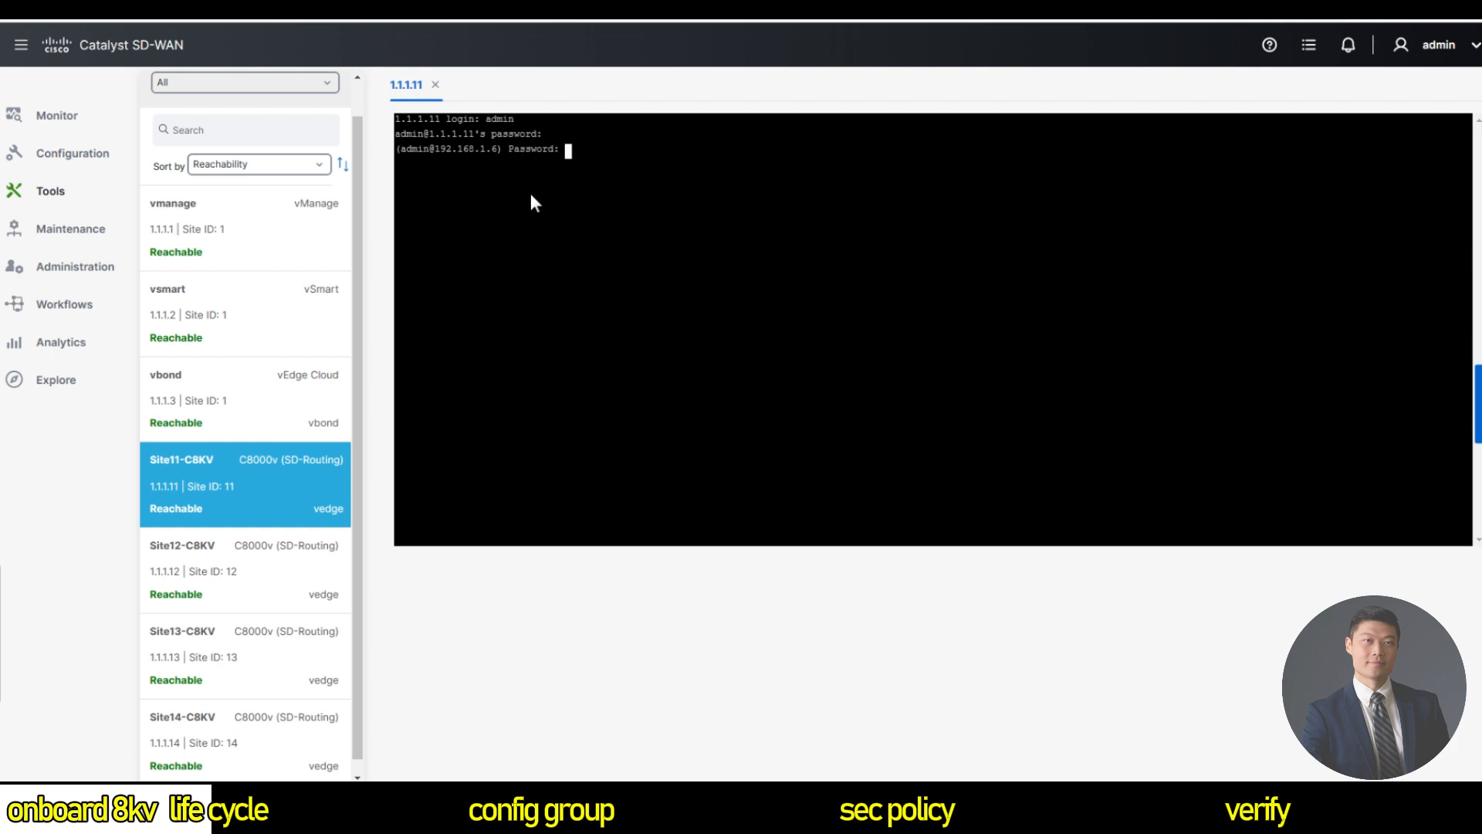
key(Return)
key(Return)
key(Return)
key(Return)
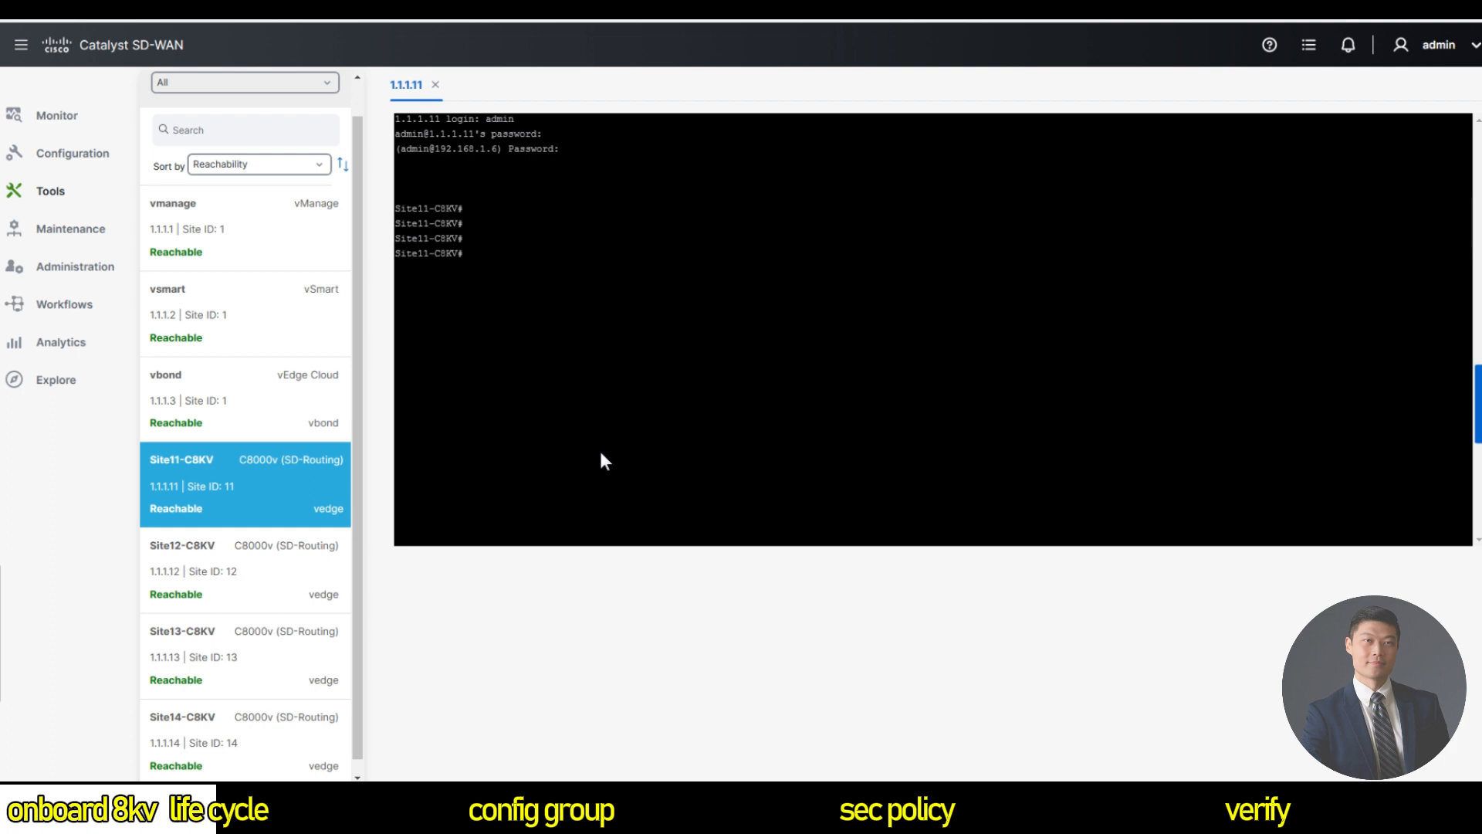
mouse_move(31, 136)
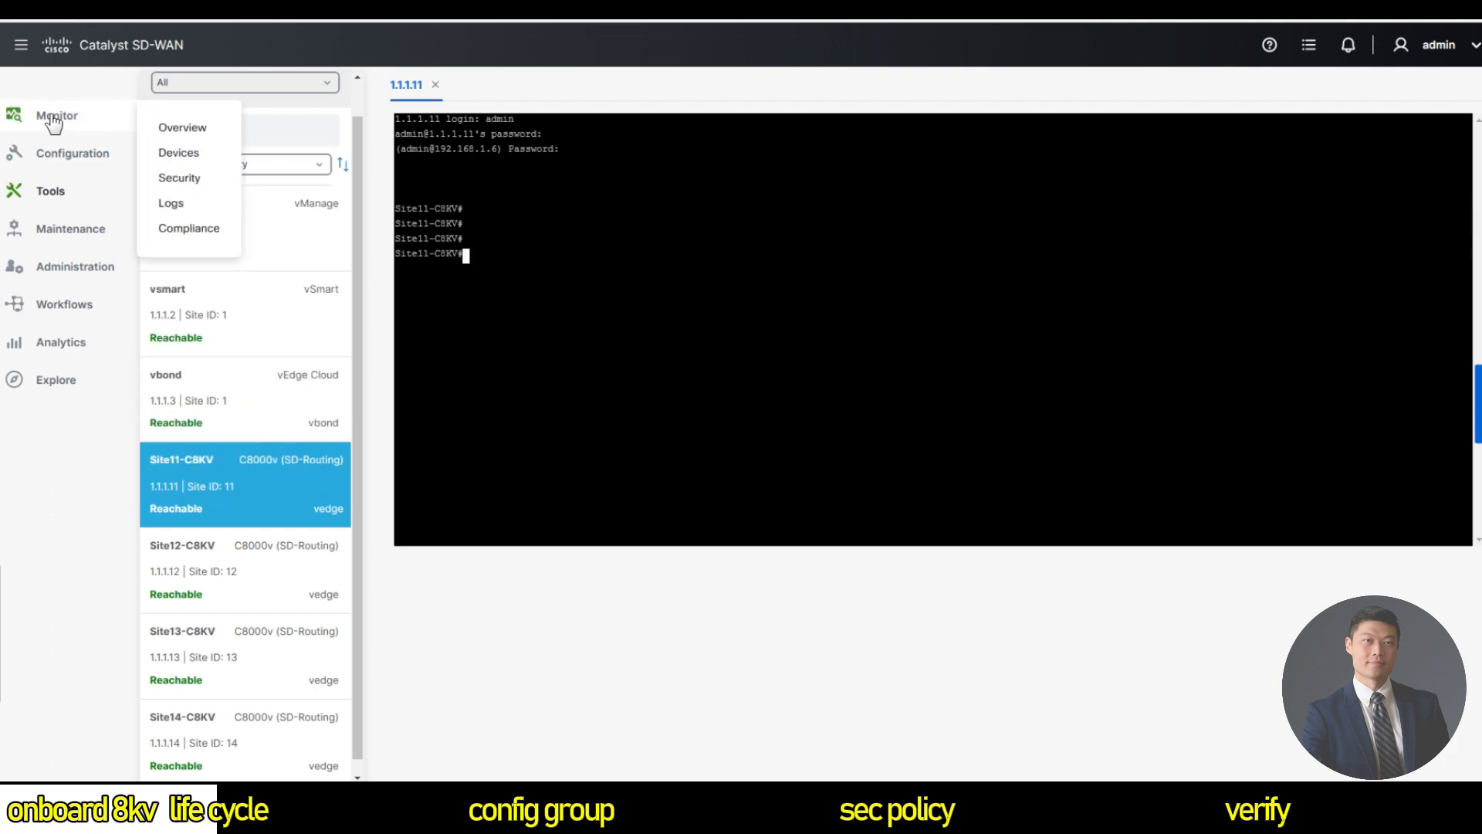
Ping 8.8.8.8 from Site11-C8KV with source GigabitEthernet1 in VPN 0.
click(168, 154)
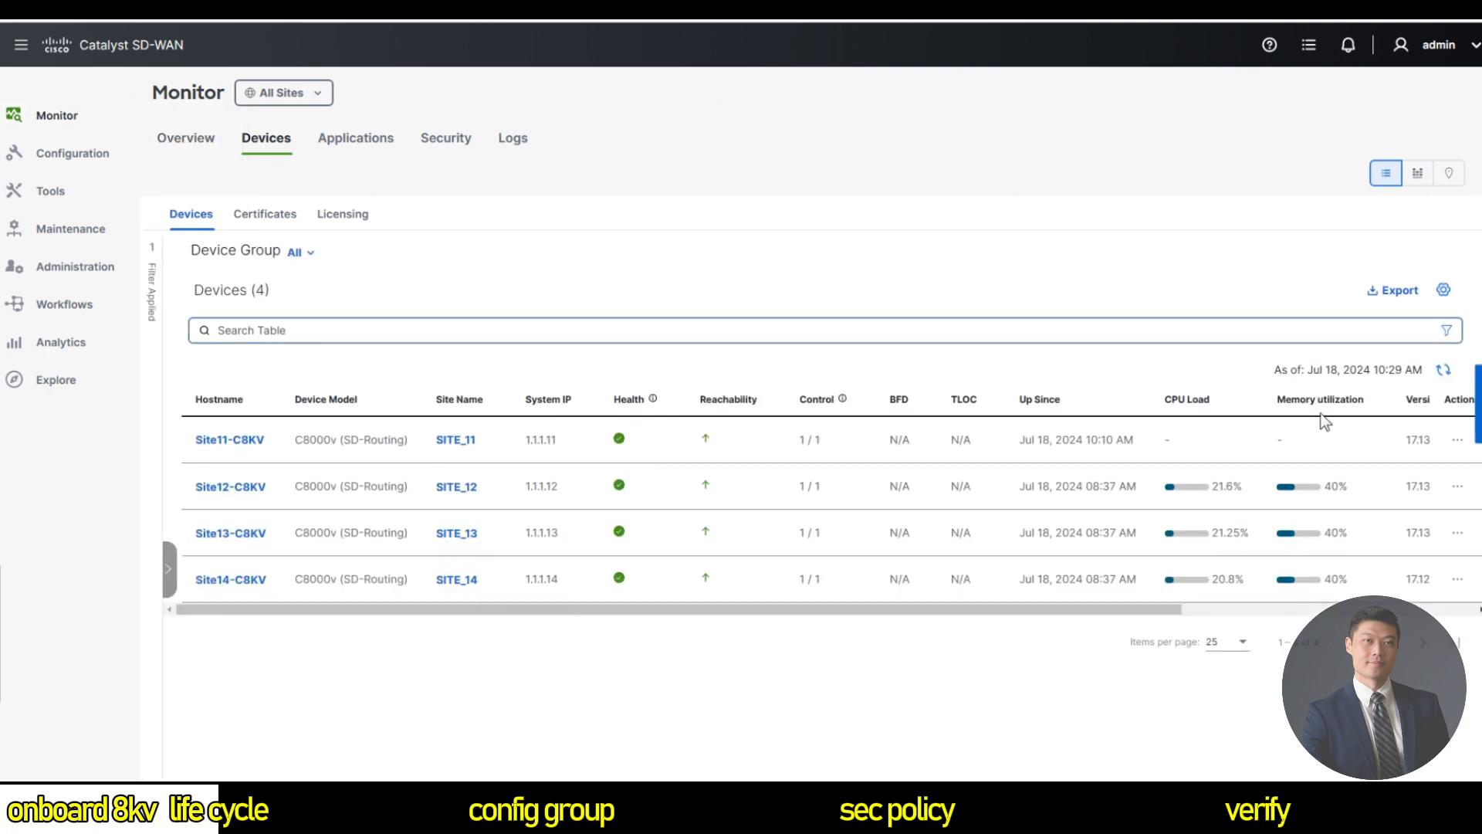
click(1457, 440)
click(1413, 626)
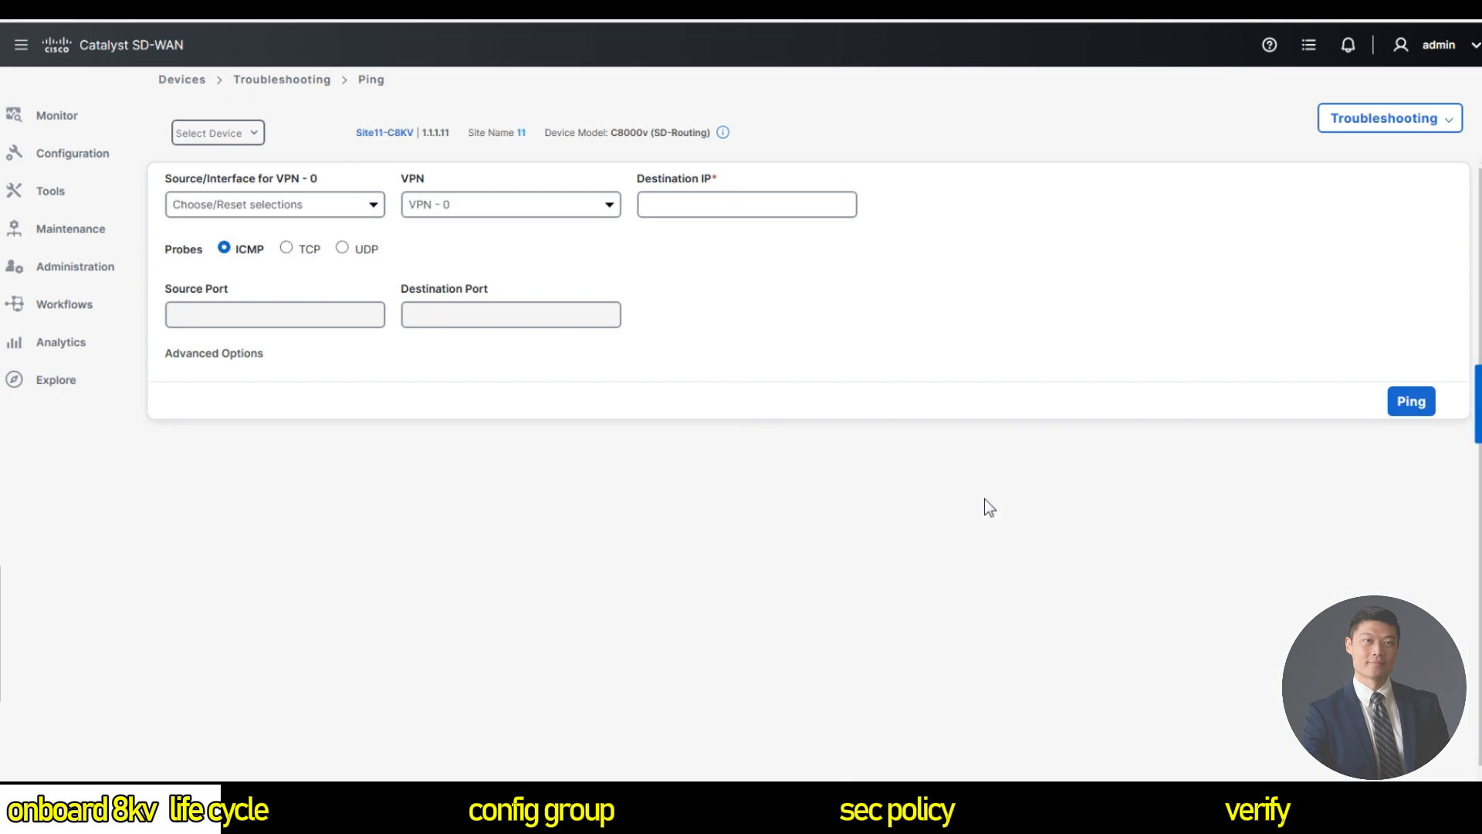
click(303, 205)
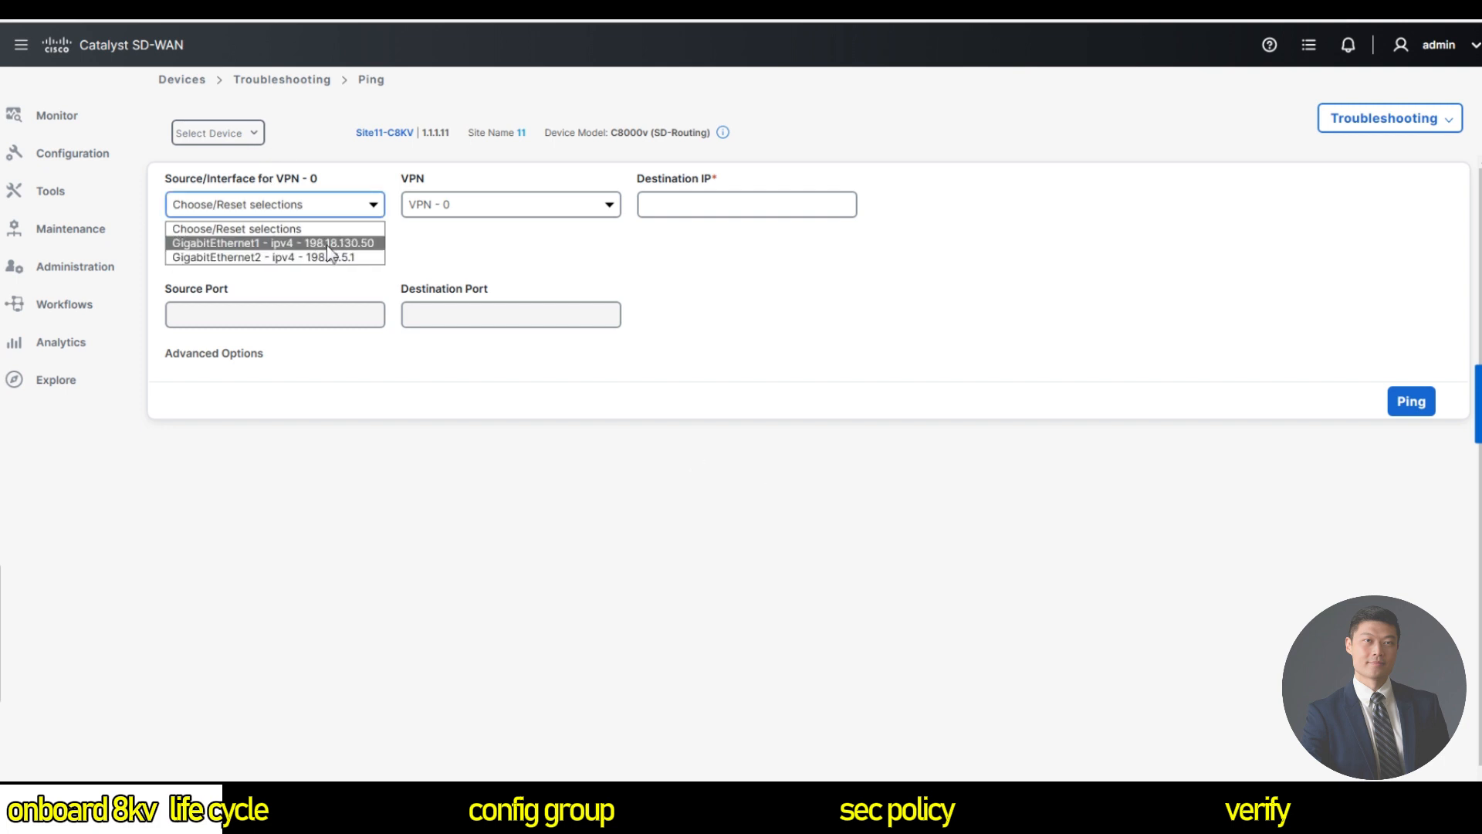
click(371, 243)
click(349, 206)
click(349, 206)
click(641, 206)
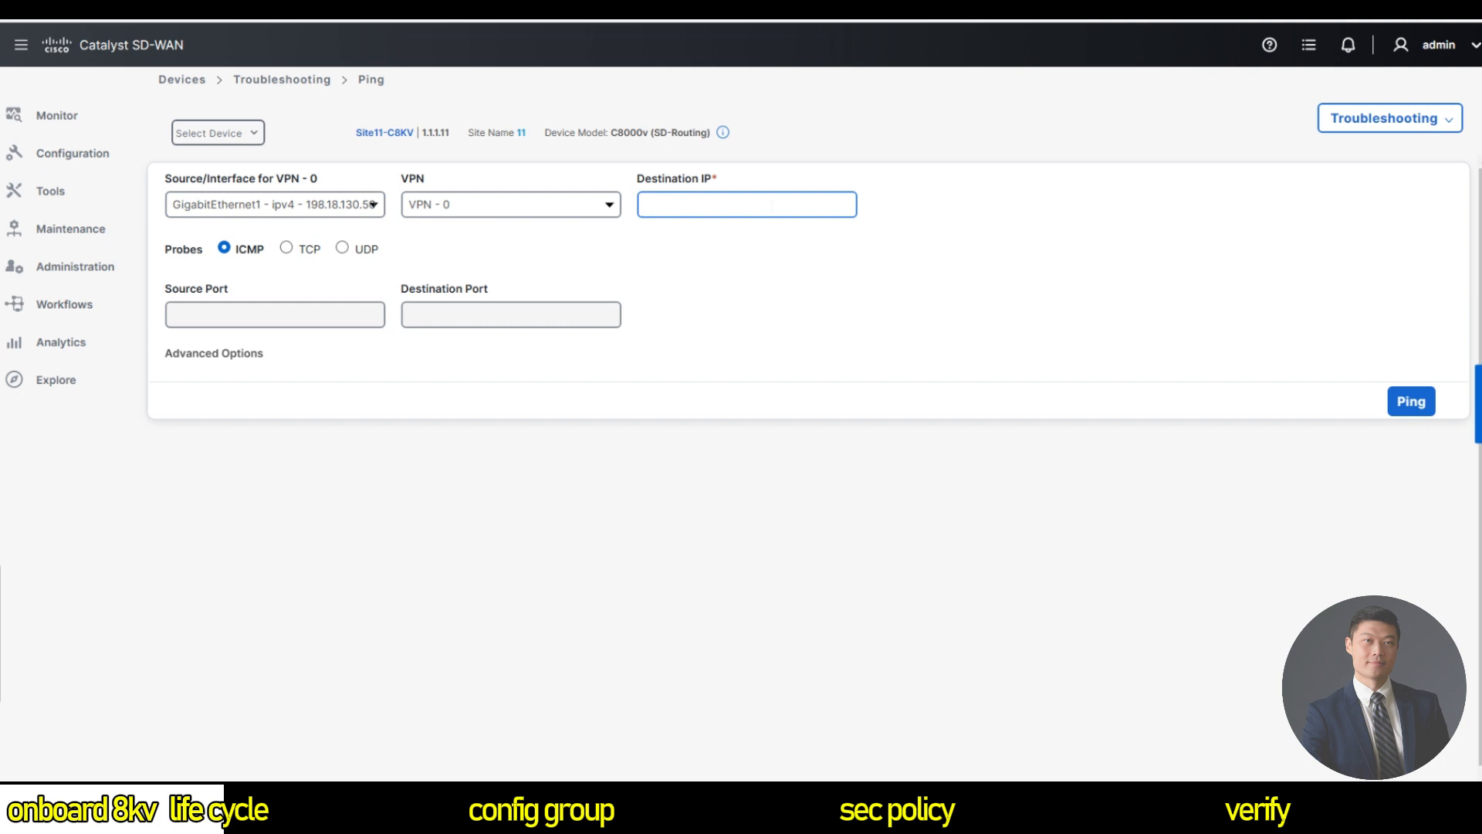
text(8.8.8.8)
click(537, 199)
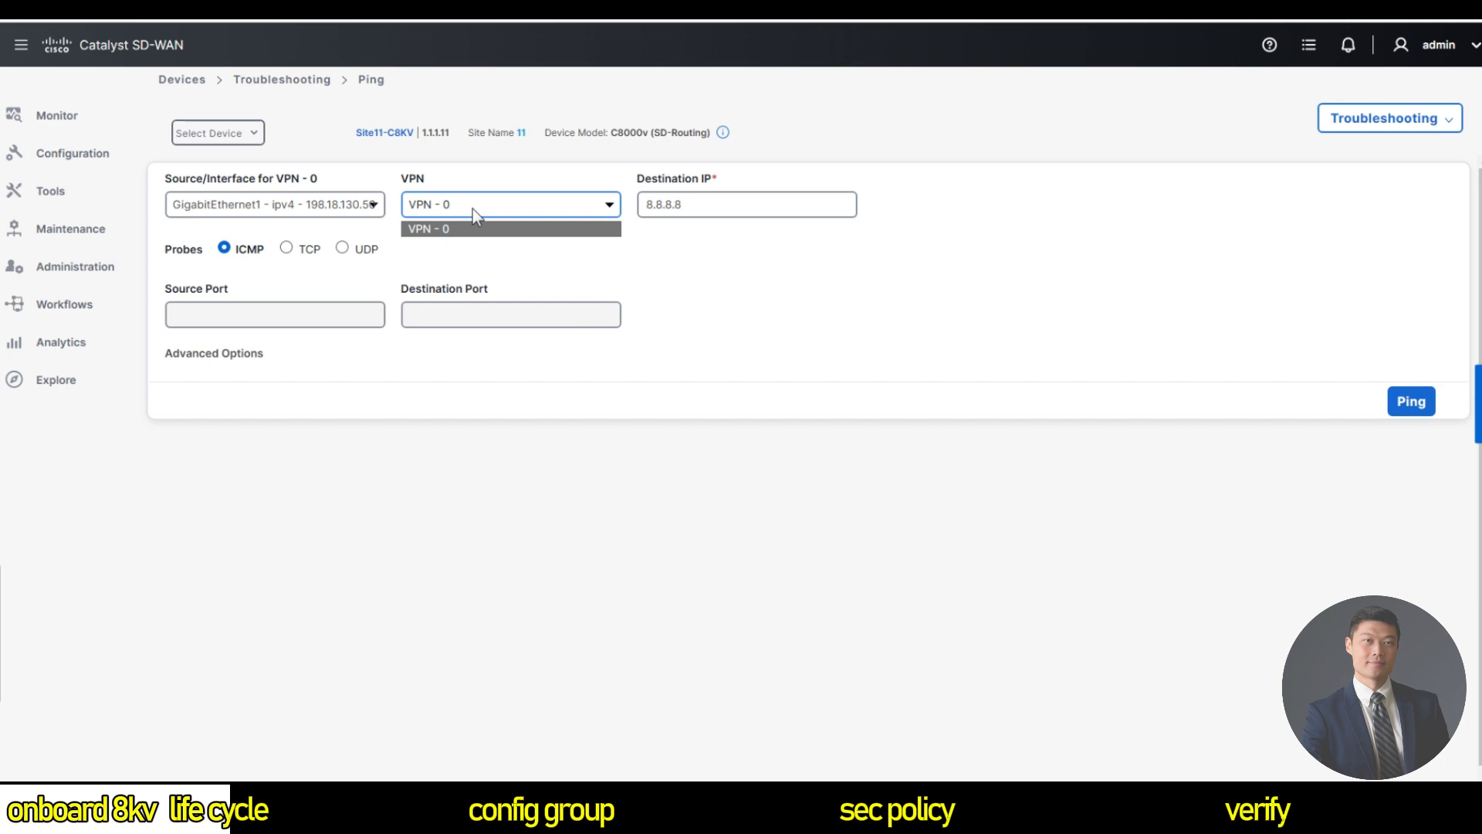
click(494, 229)
click(1411, 401)
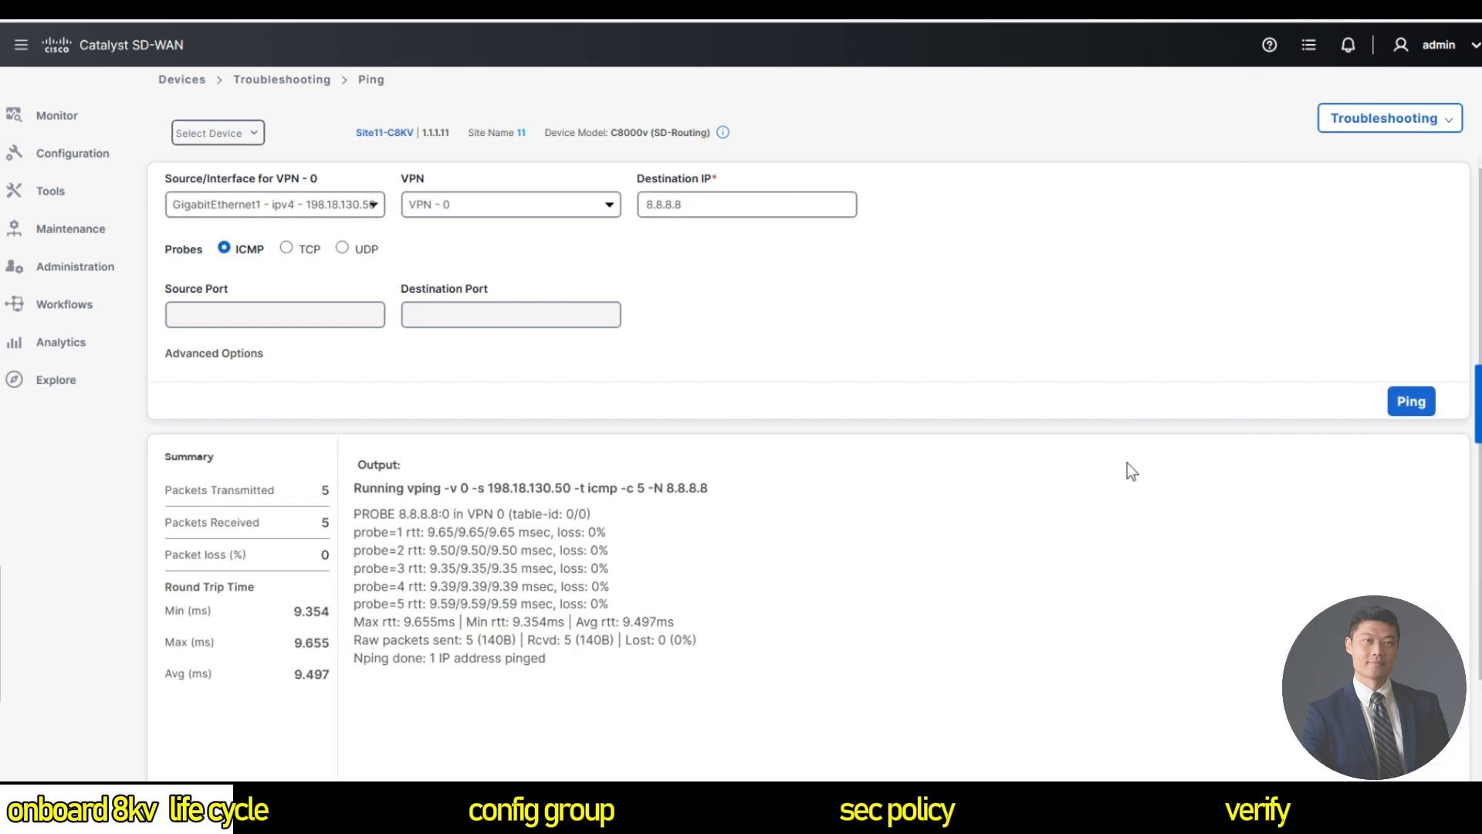
Review the ping results showing 5 replies, then return to the monitored devices list.
scroll(1118, 509, down, 1)
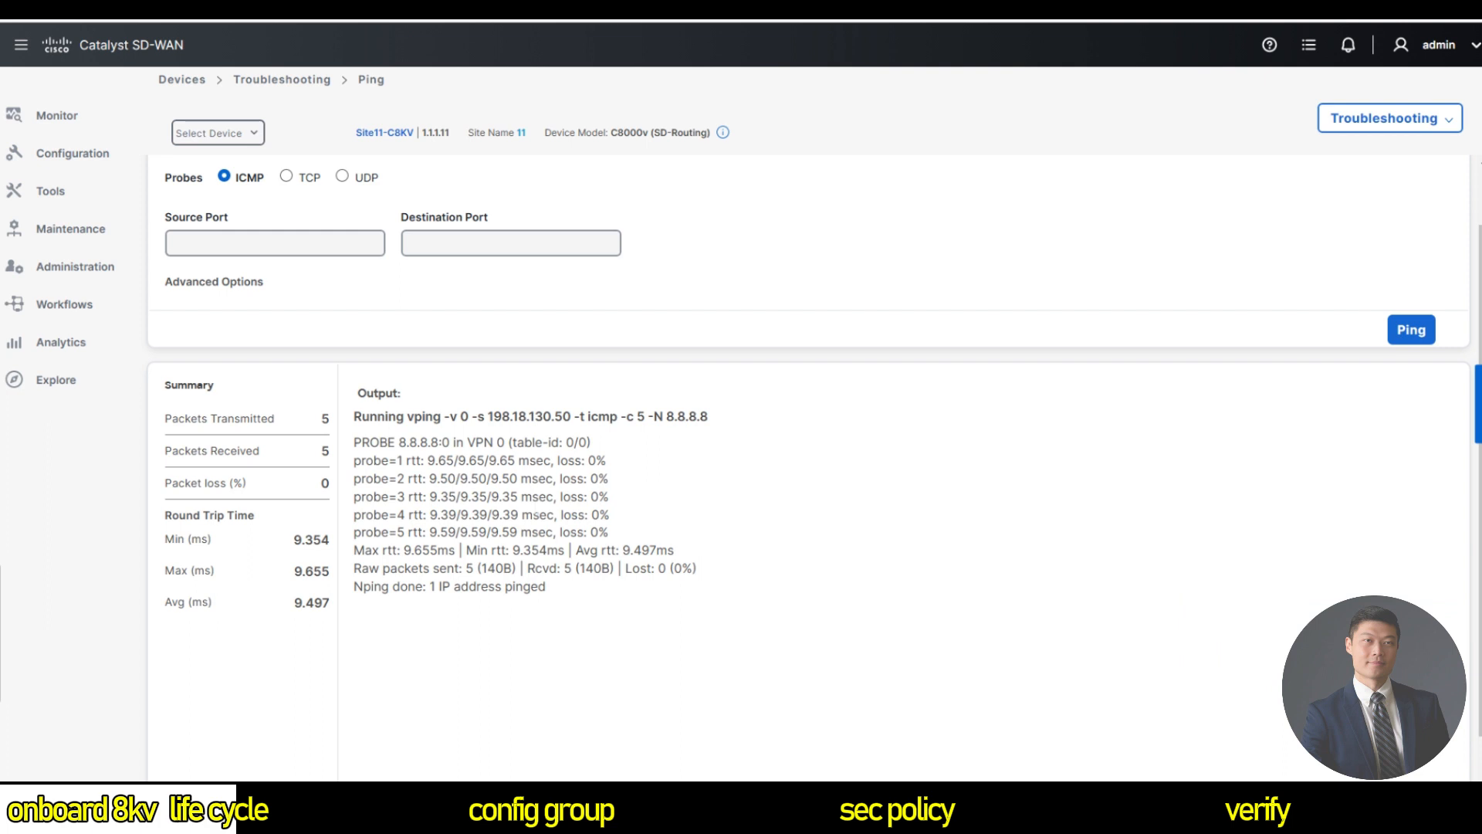
mouse_move(60, 126)
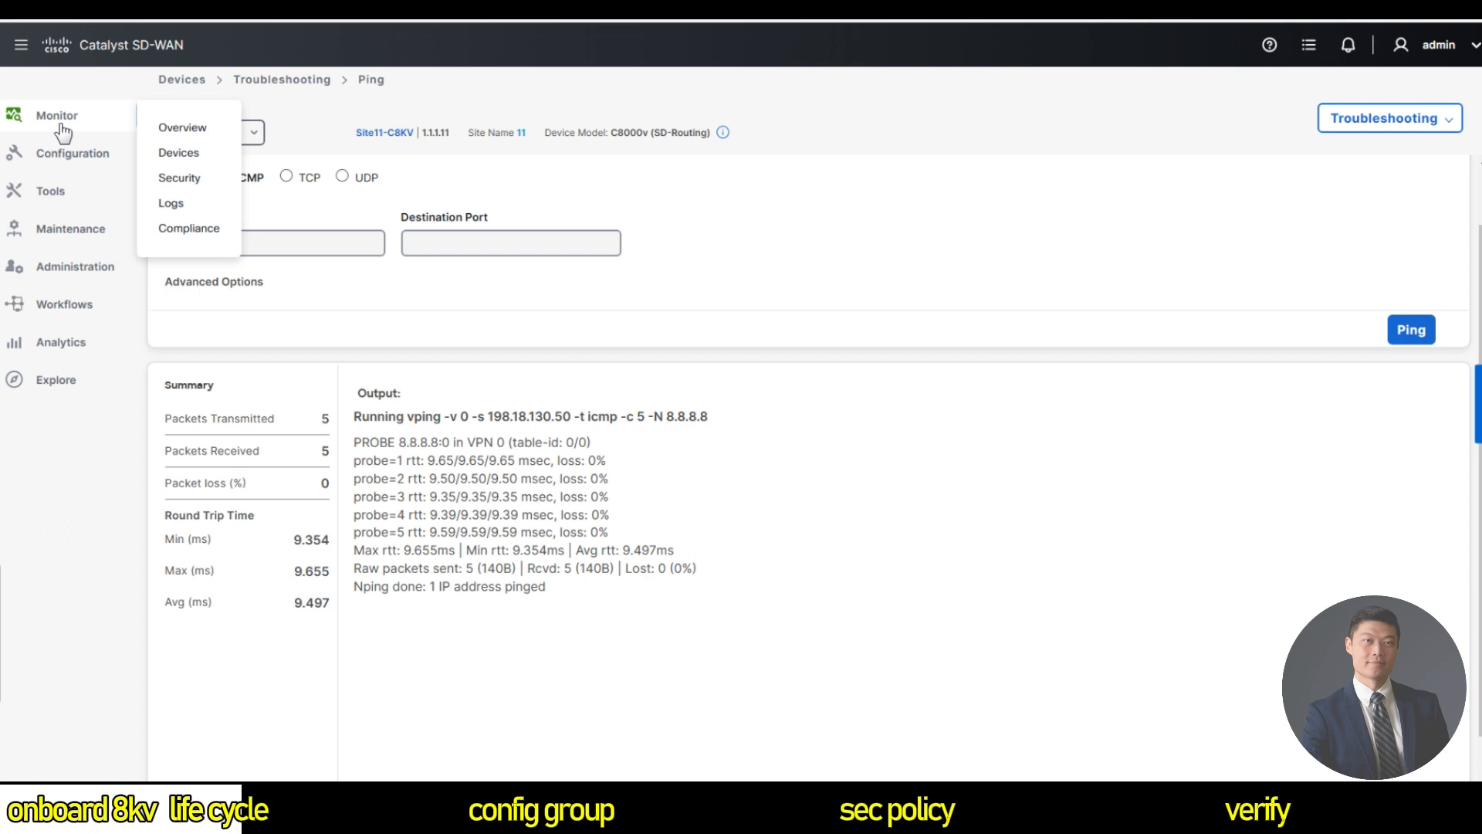
click(180, 158)
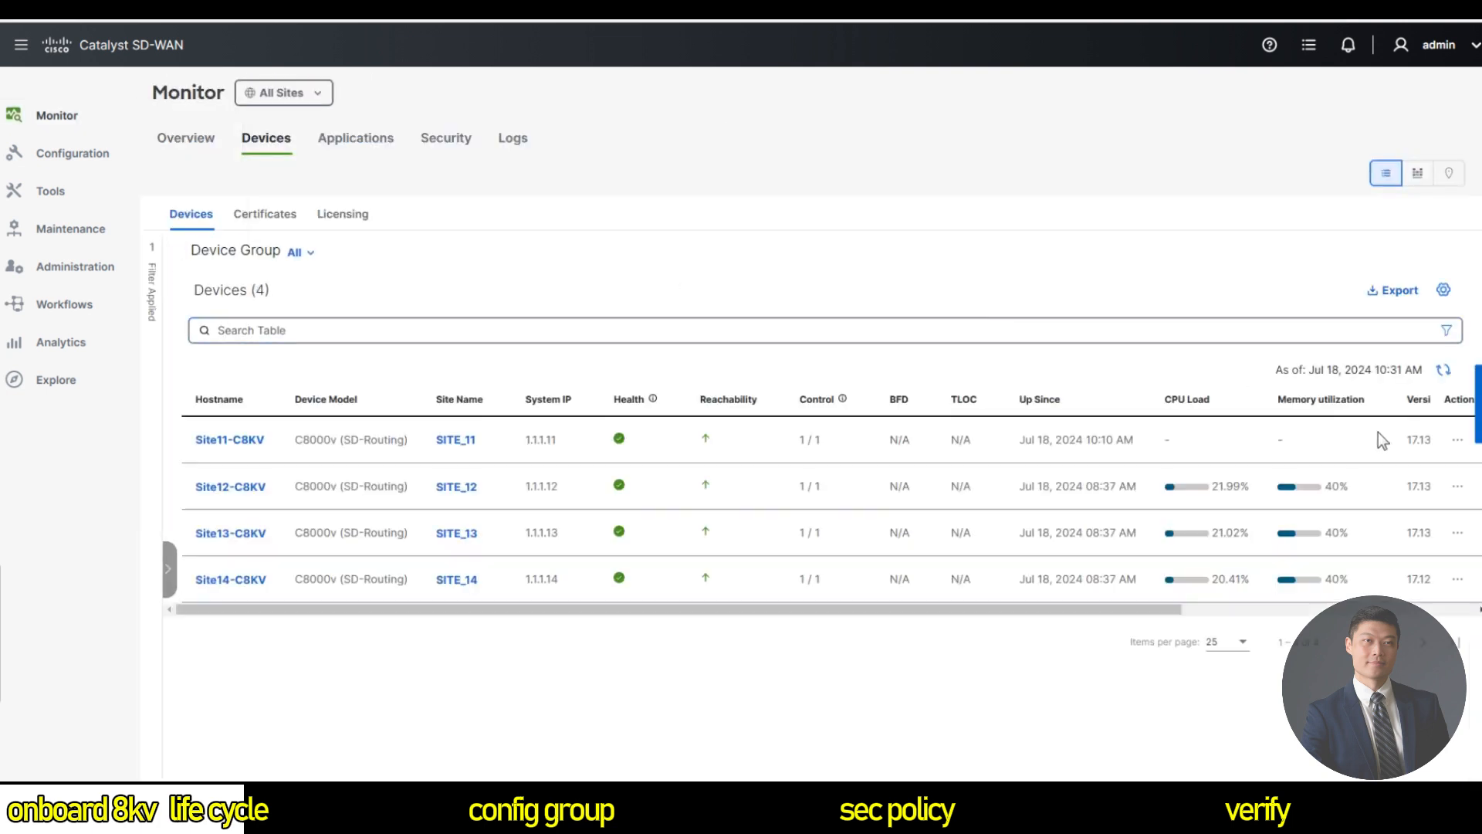
Run a traceroute to 8.8.8.8 sourced from GigabitEthernet1 on Site11-C8KV, then return to Monitor Devices.
click(1457, 439)
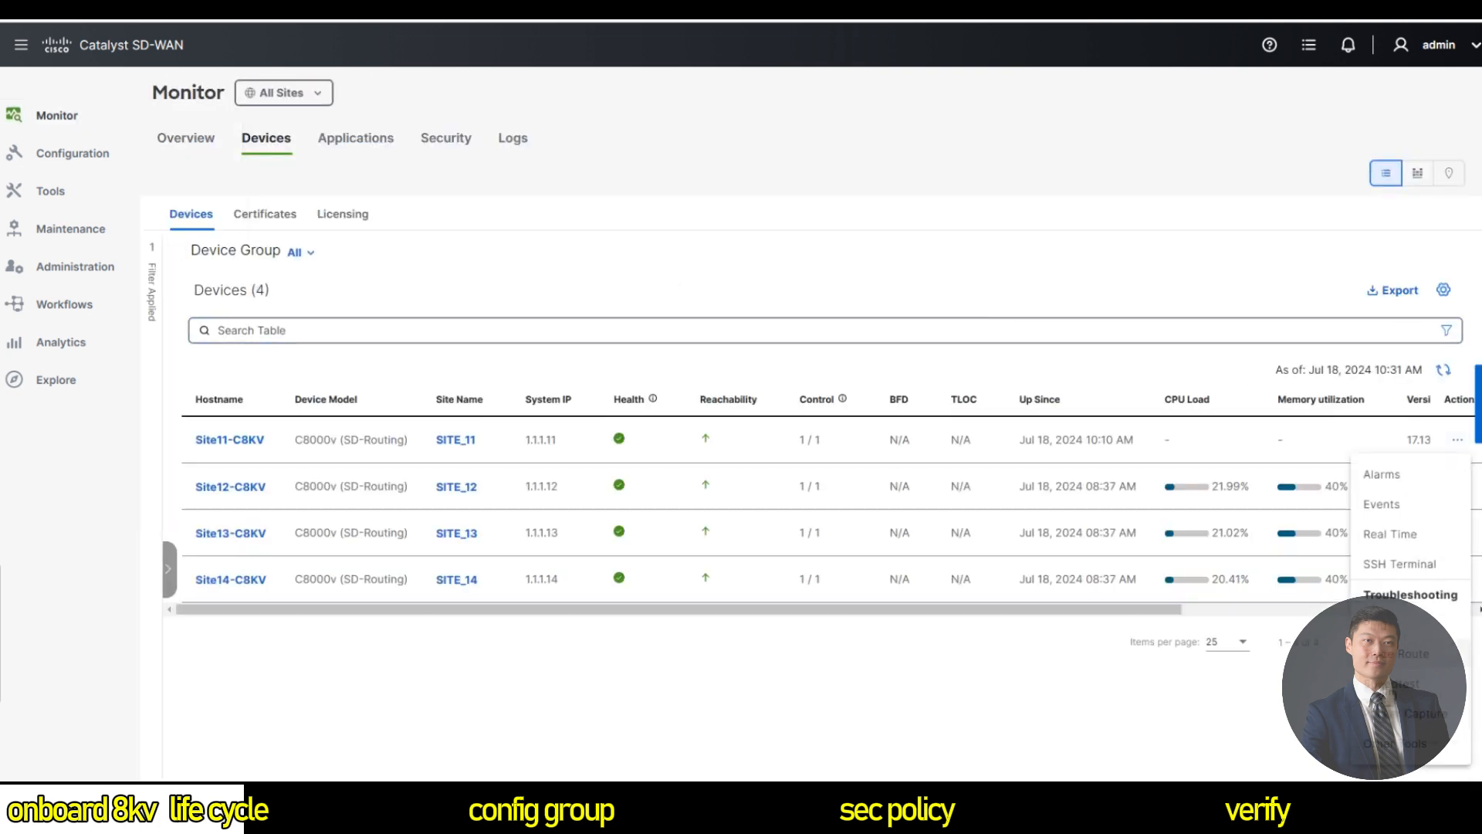
click(1417, 656)
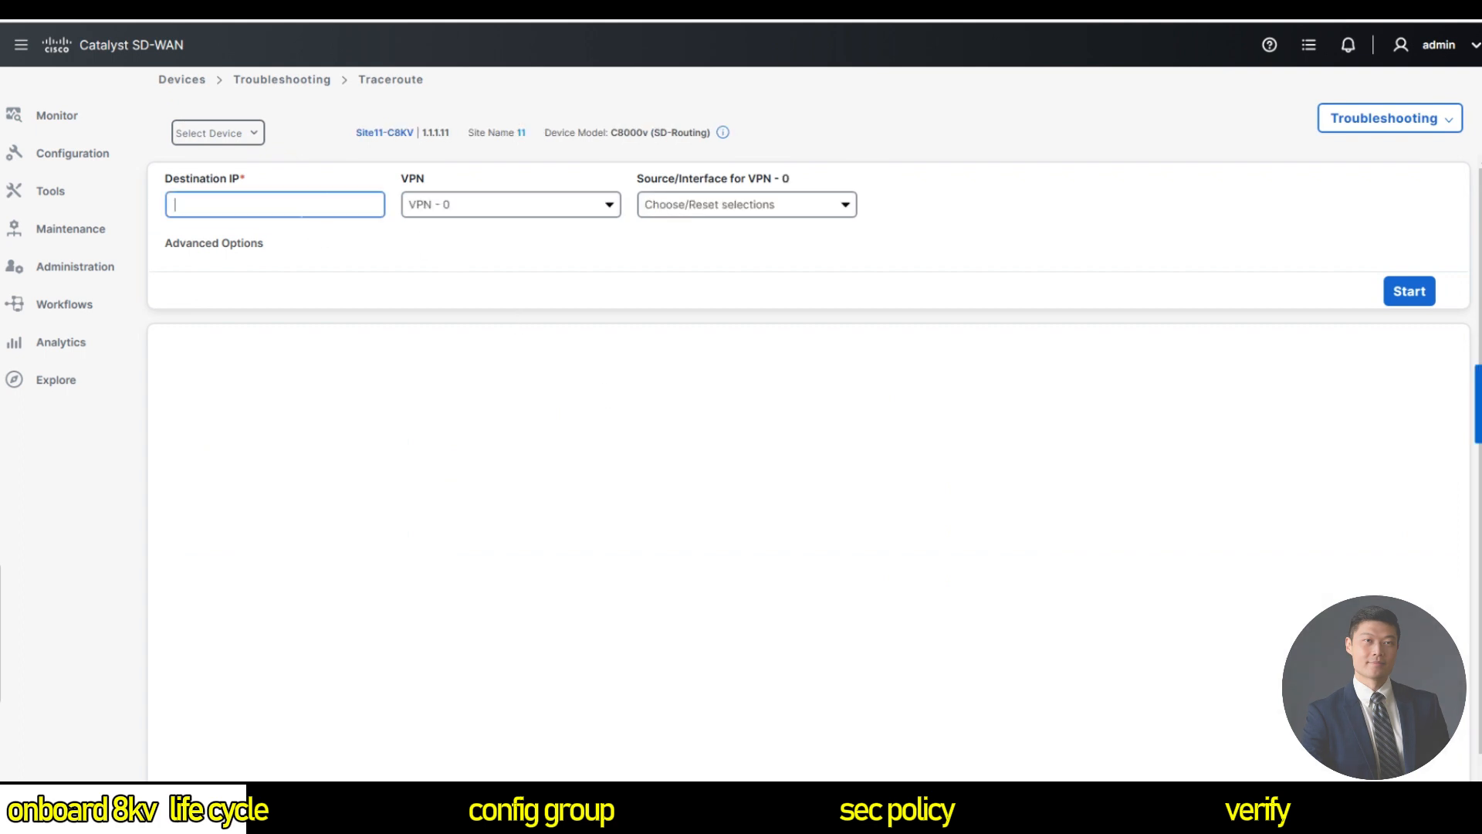
text(8.8.8.8)
click(724, 213)
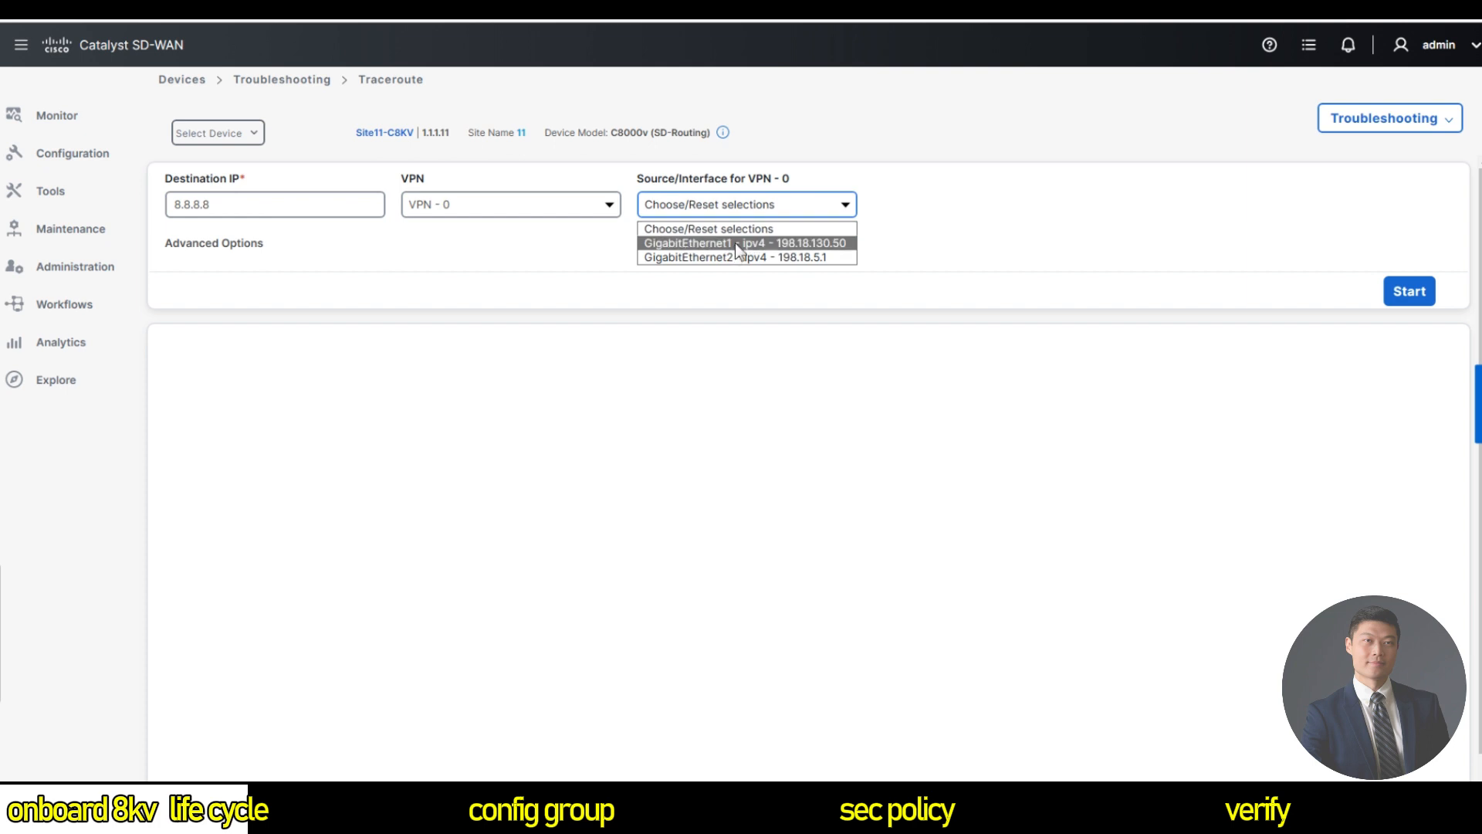
click(735, 243)
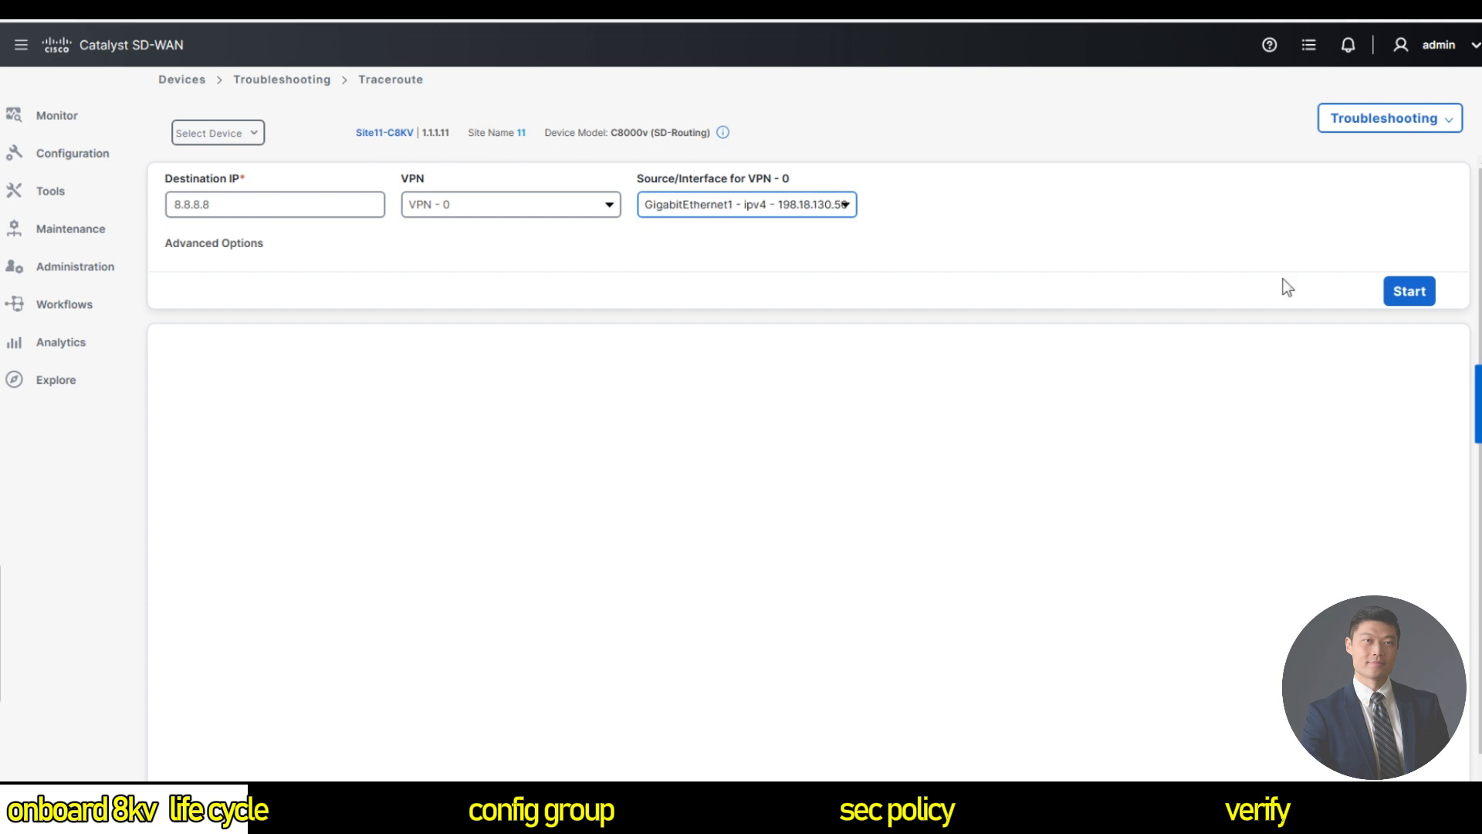
click(1391, 285)
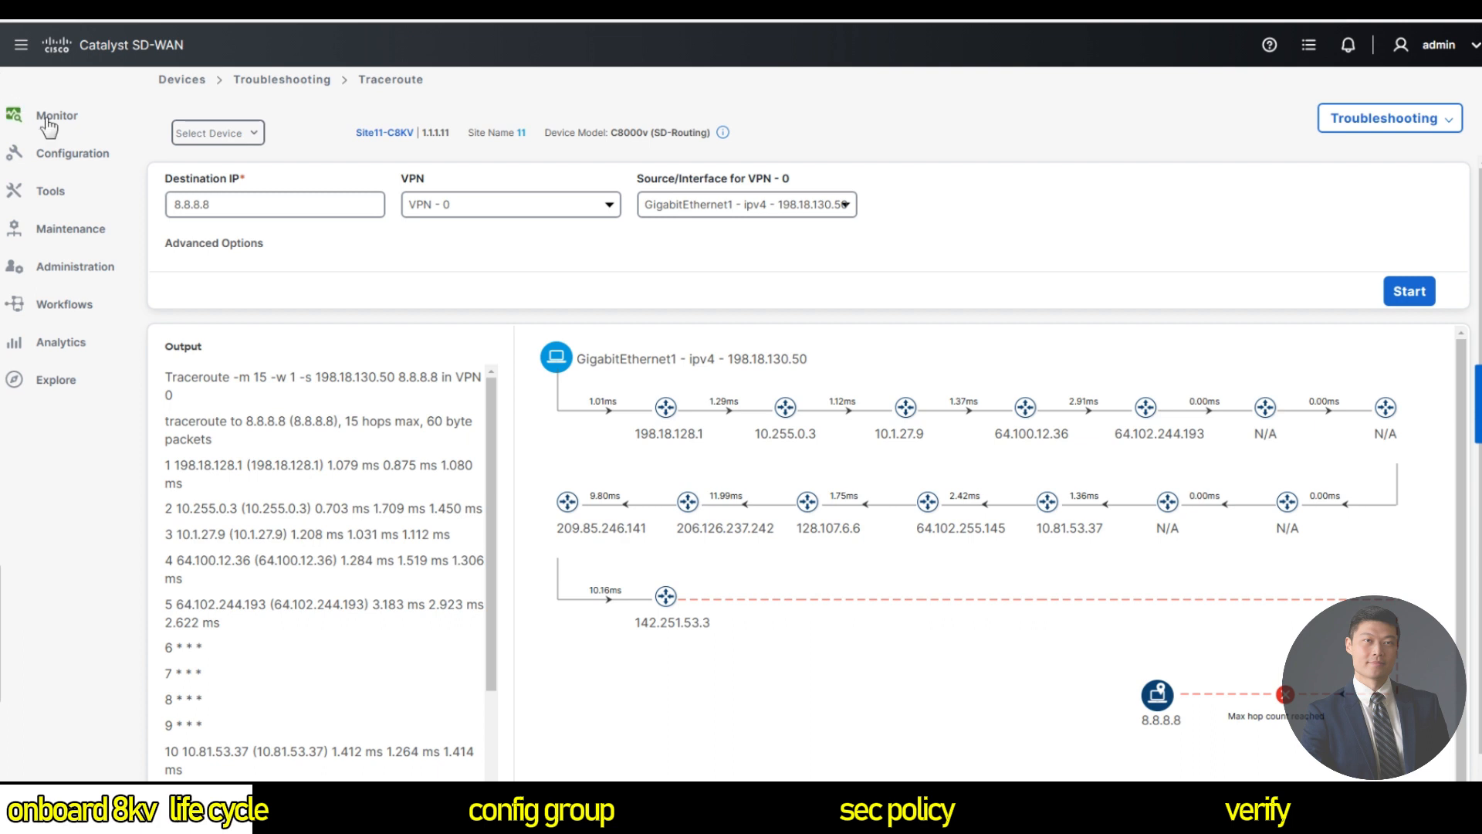
click(179, 154)
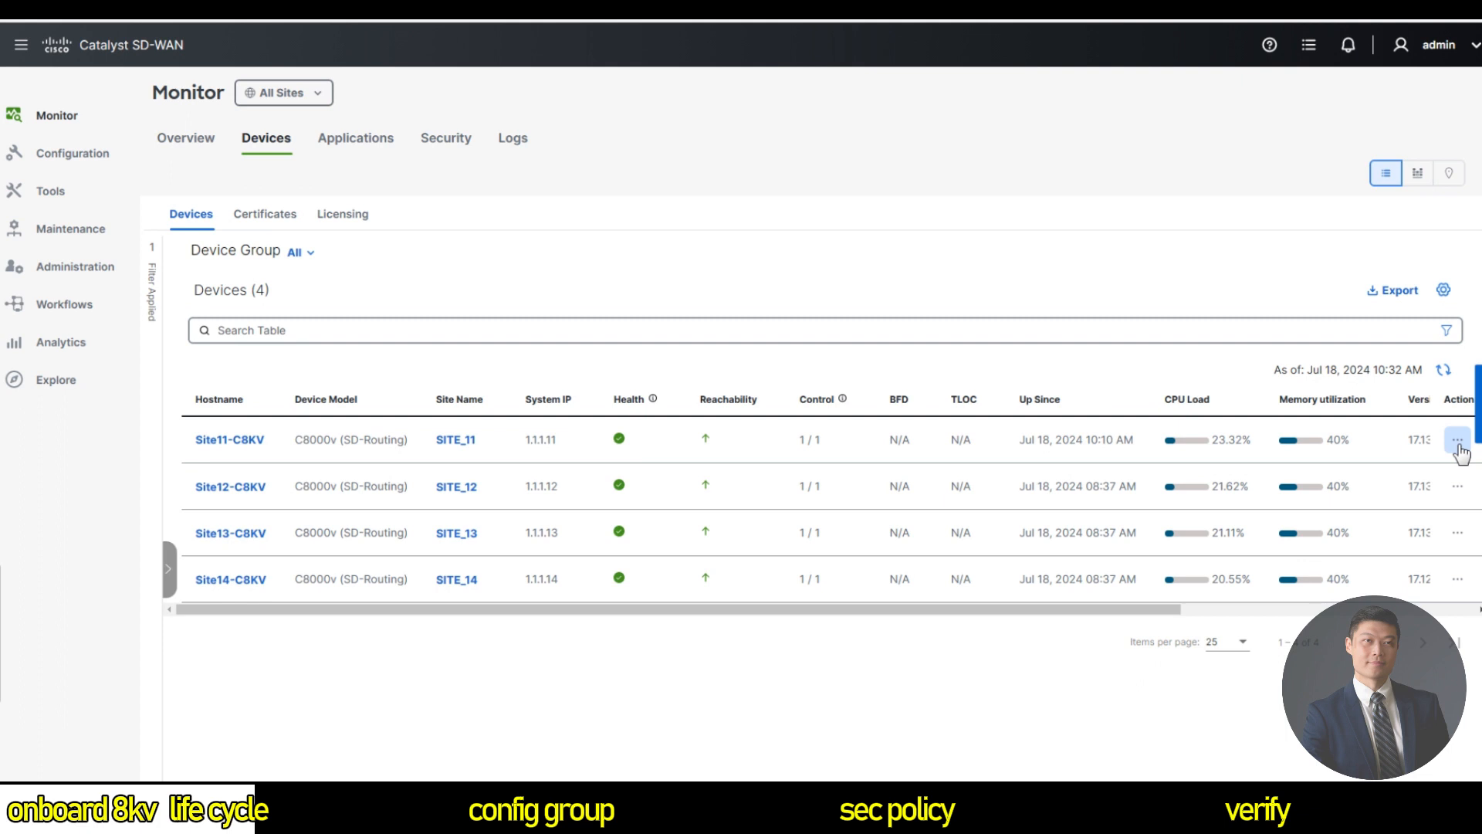
Open Site11-C8KV's Real Time view and show unfiltered Interface Statistics for its three interfaces.
click(1458, 440)
click(1427, 534)
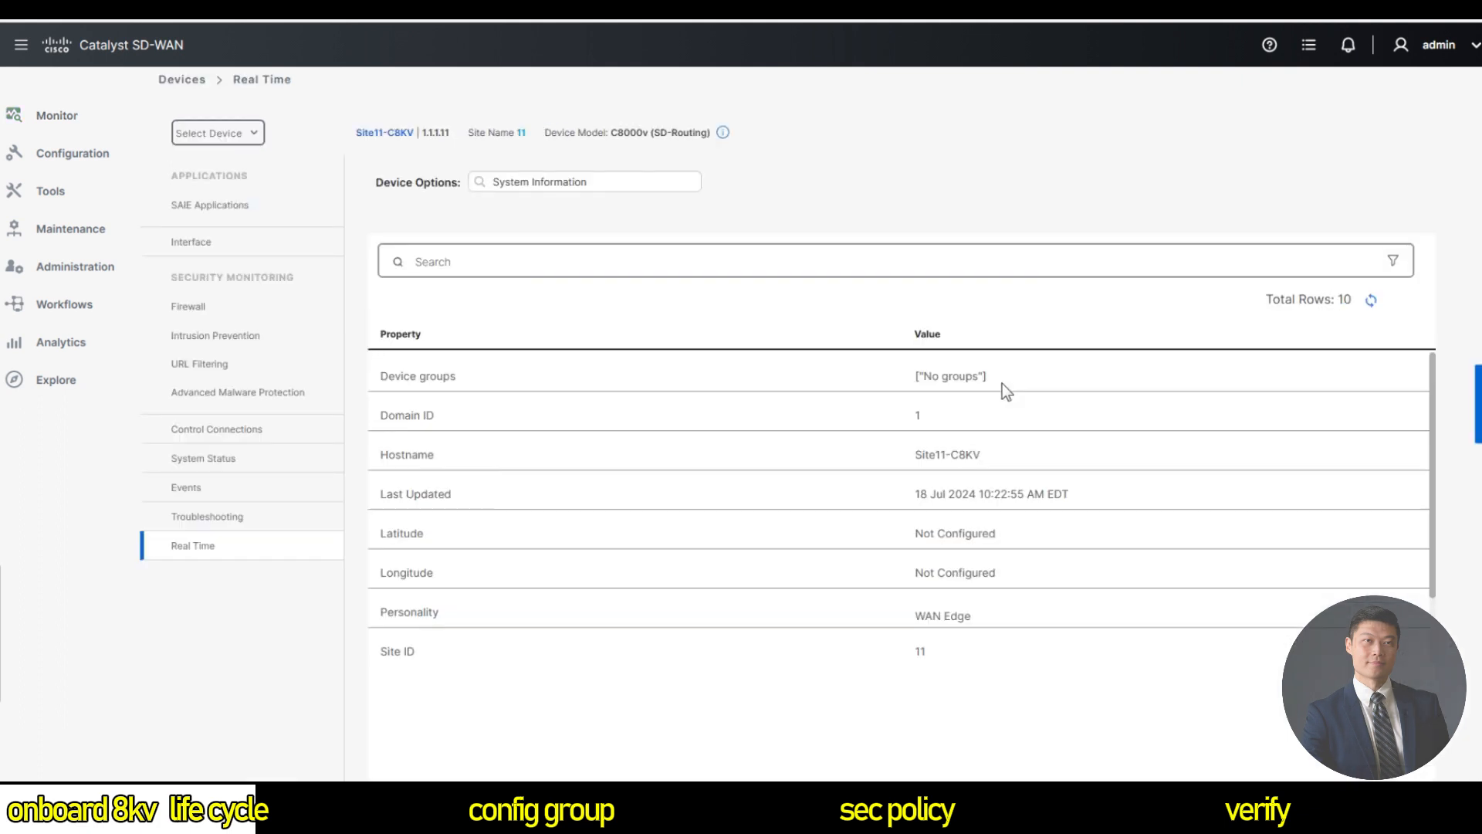
click(642, 185)
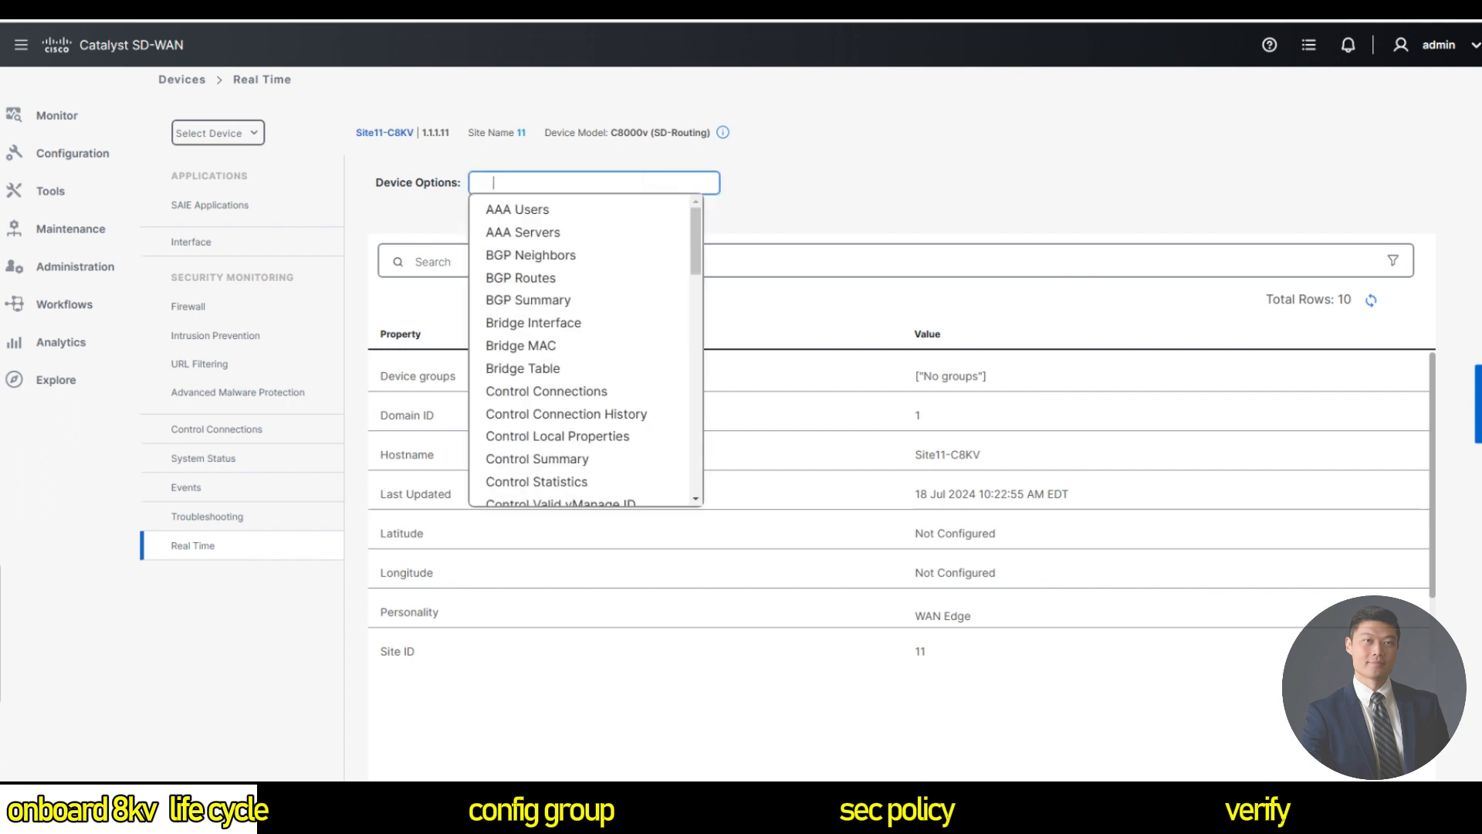
scroll(669, 324, down, 18)
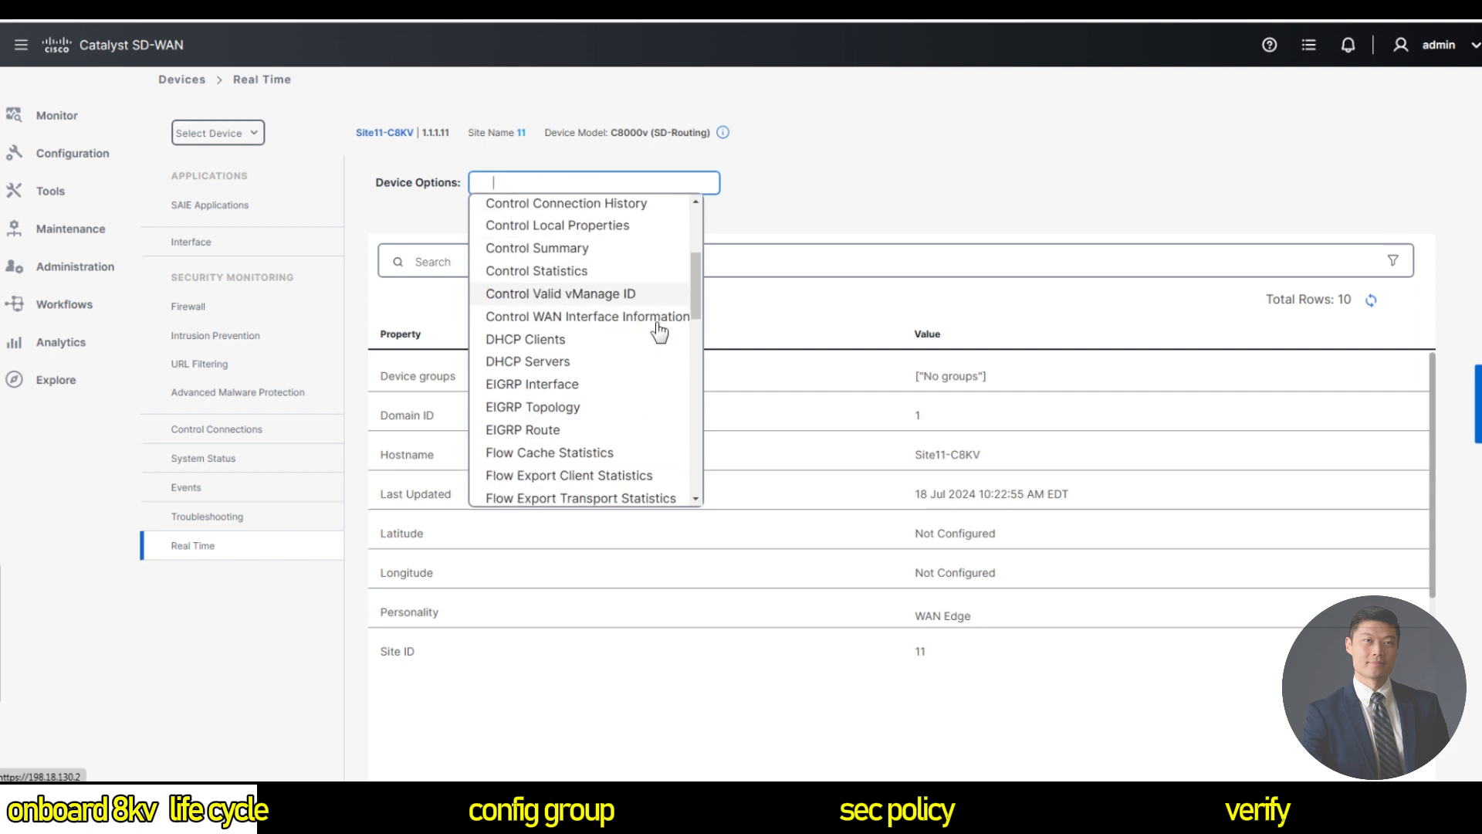
scroll(630, 330, up, 10)
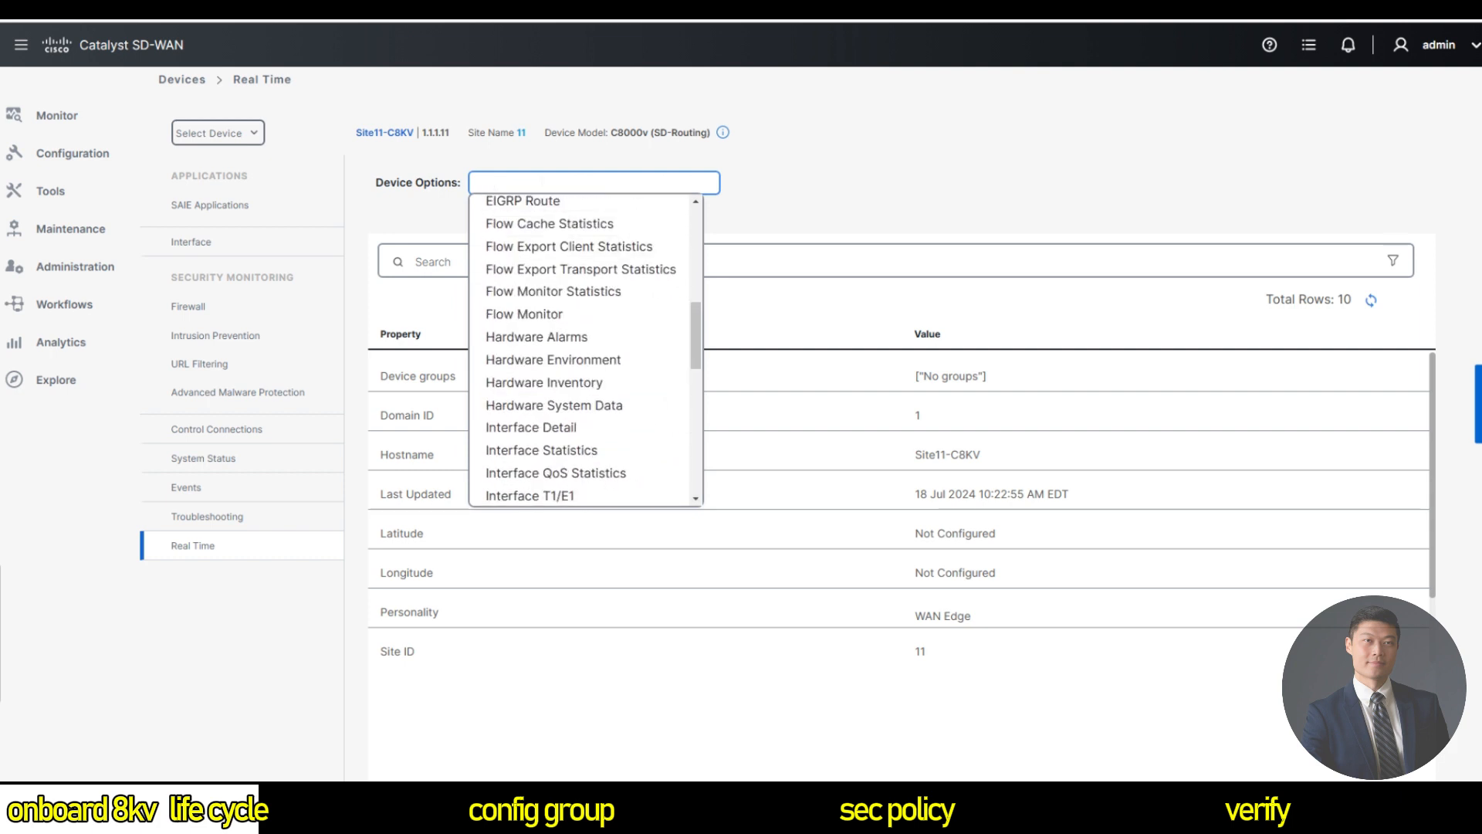
text(interface)
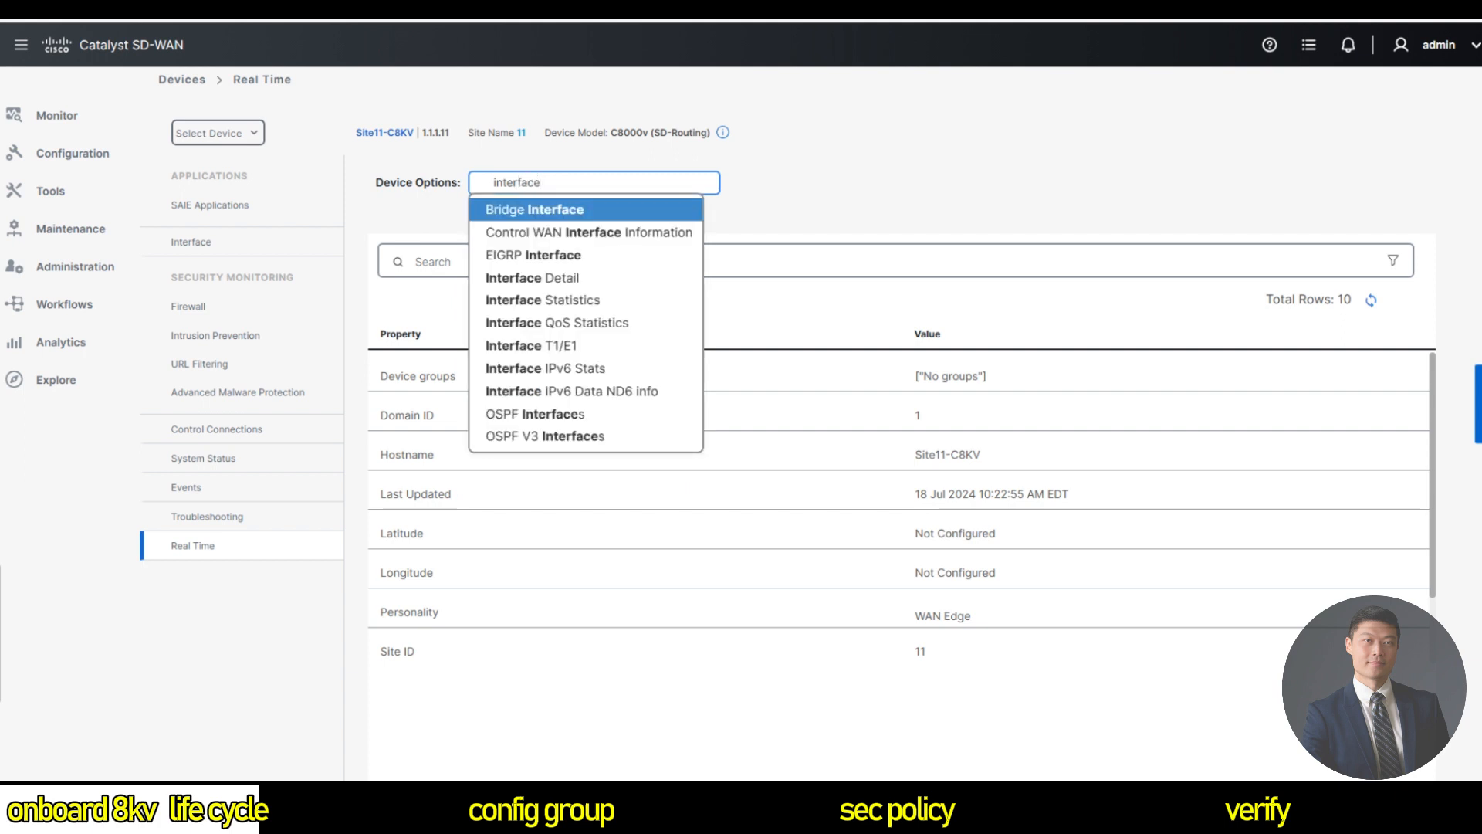
text( sta)
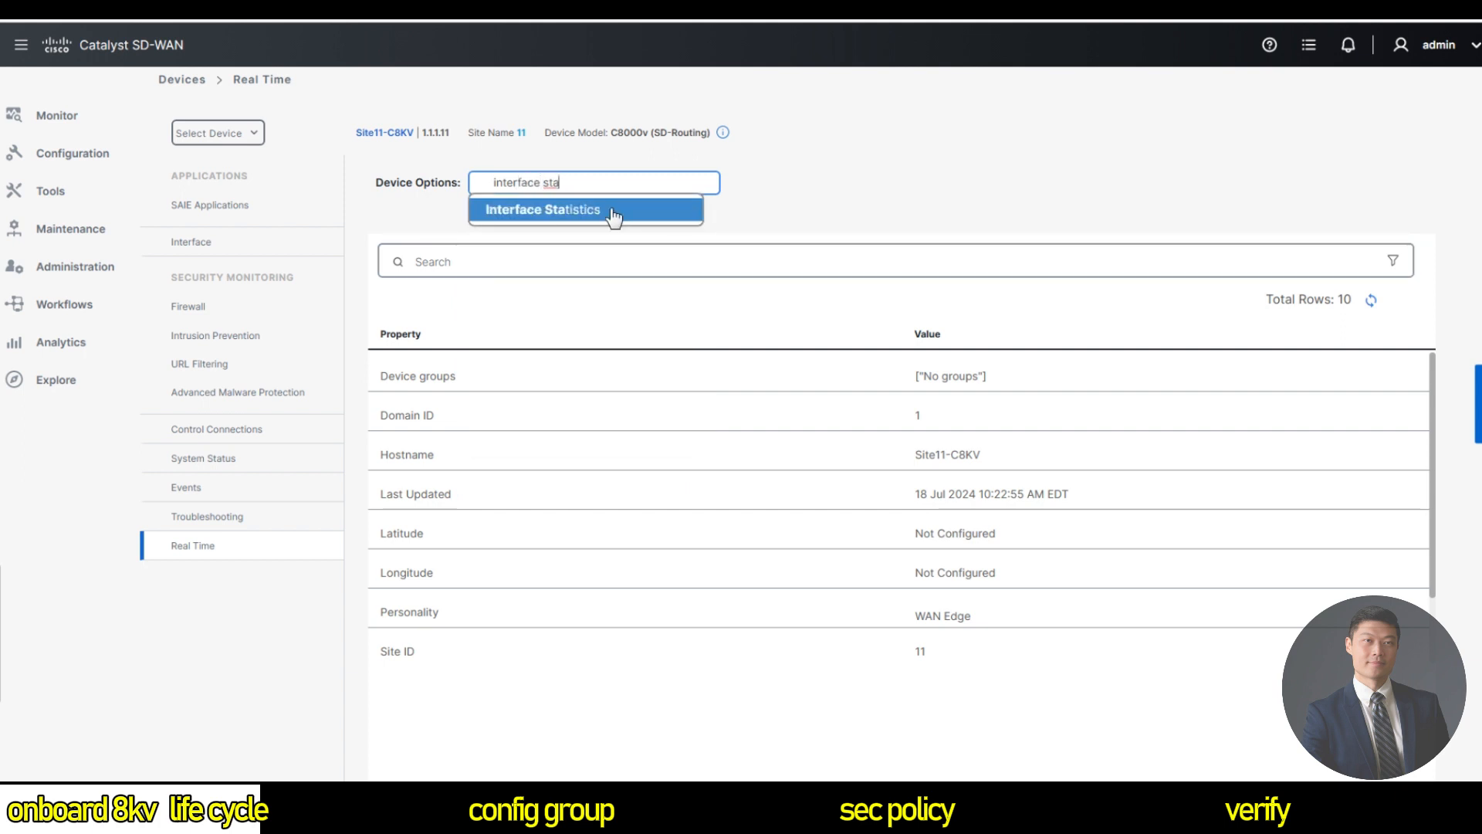
click(610, 207)
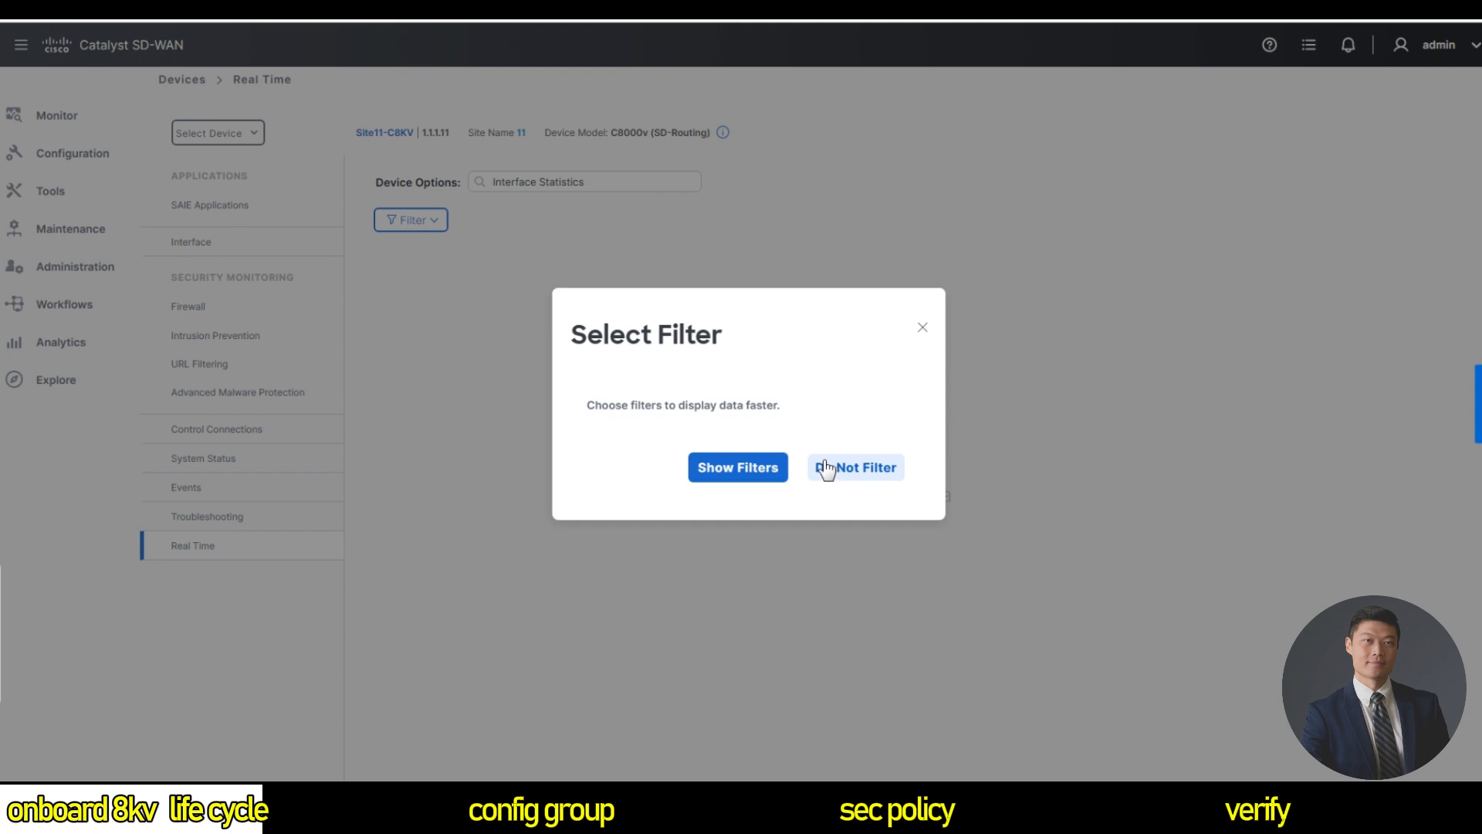
click(852, 476)
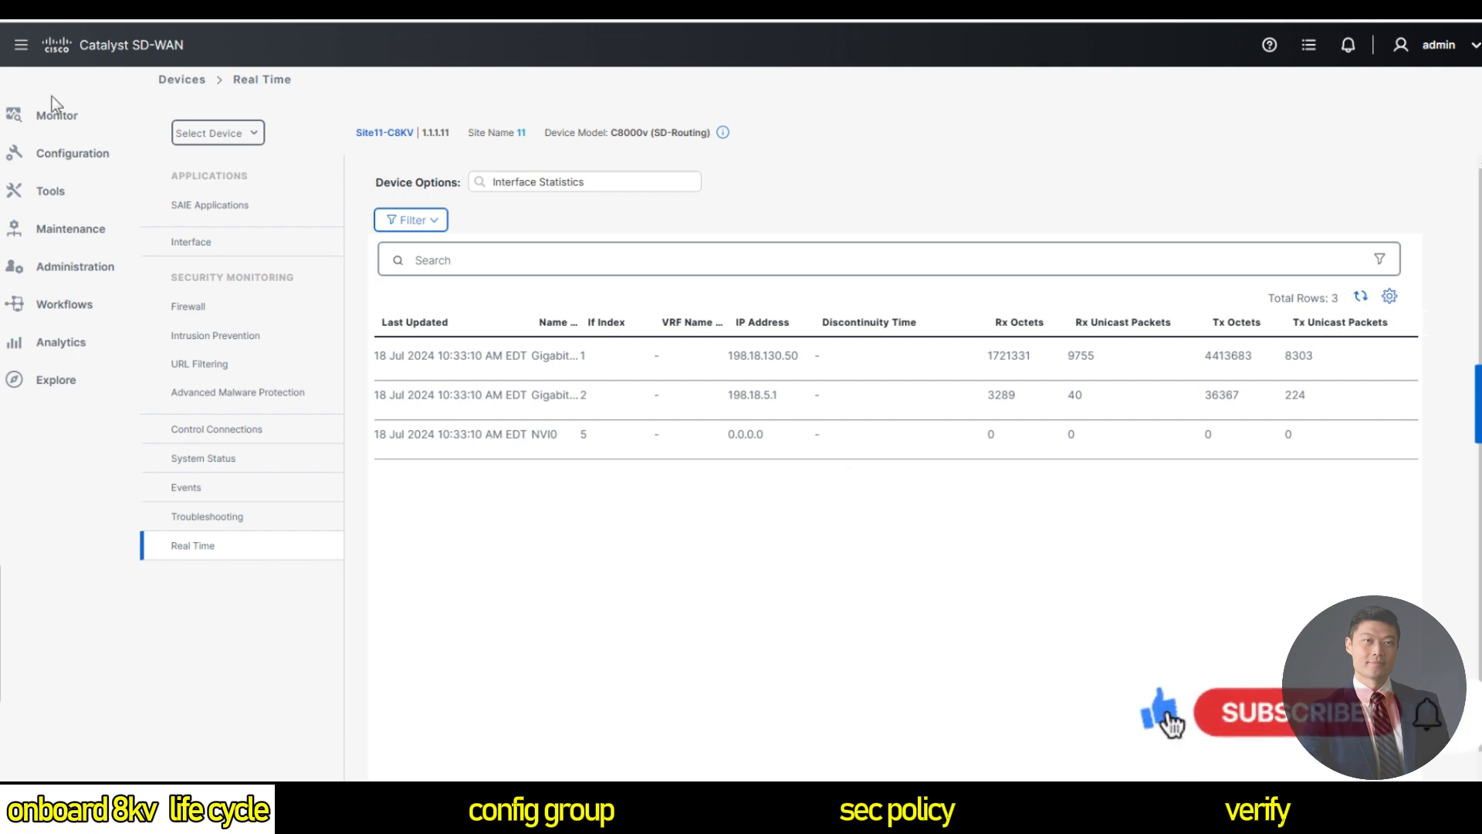
mouse_move(54, 120)
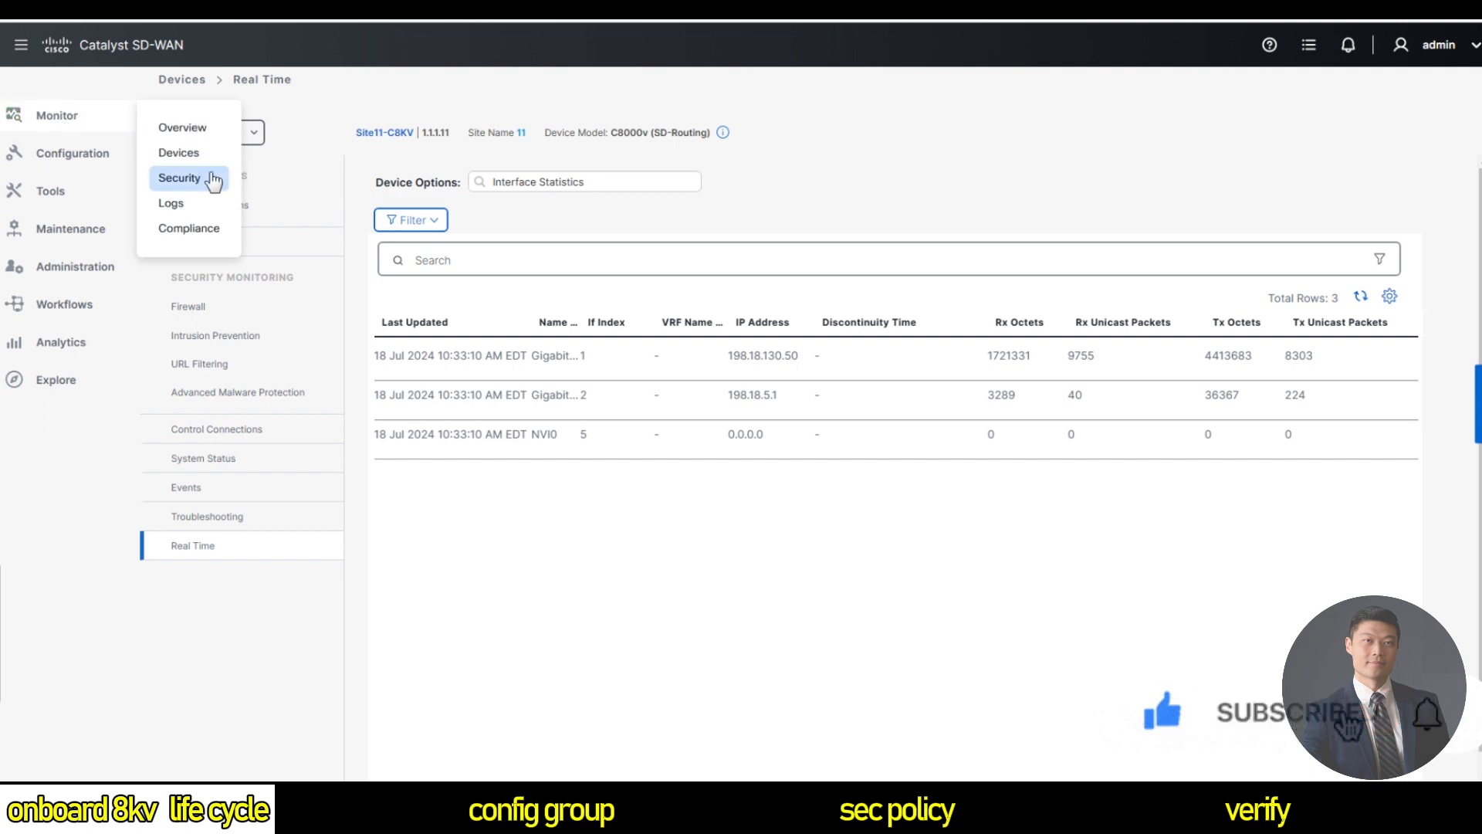
Open the alarms for Site11-C8KV and expand the advanced filter options.
click(178, 152)
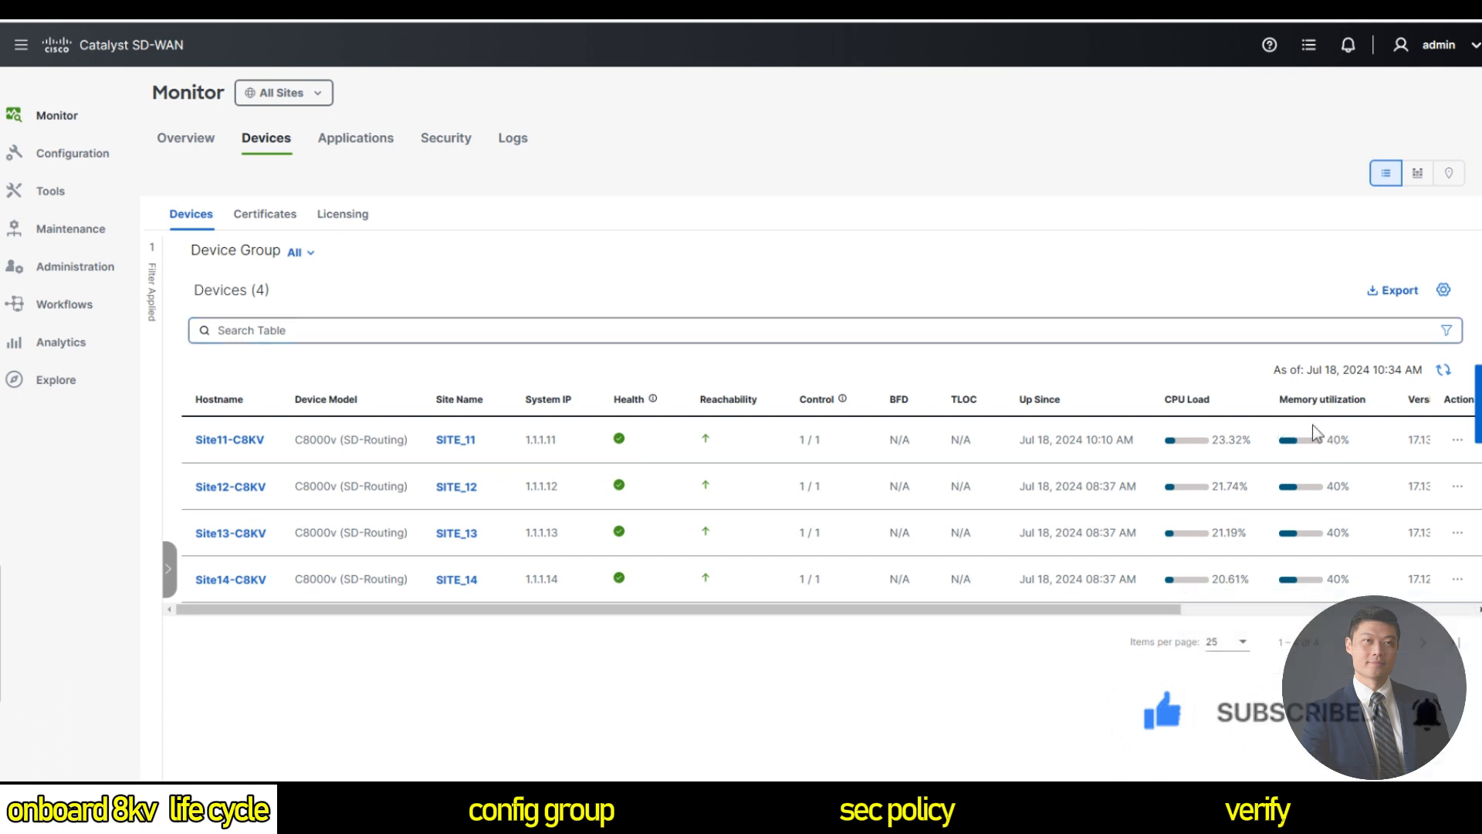
click(1458, 439)
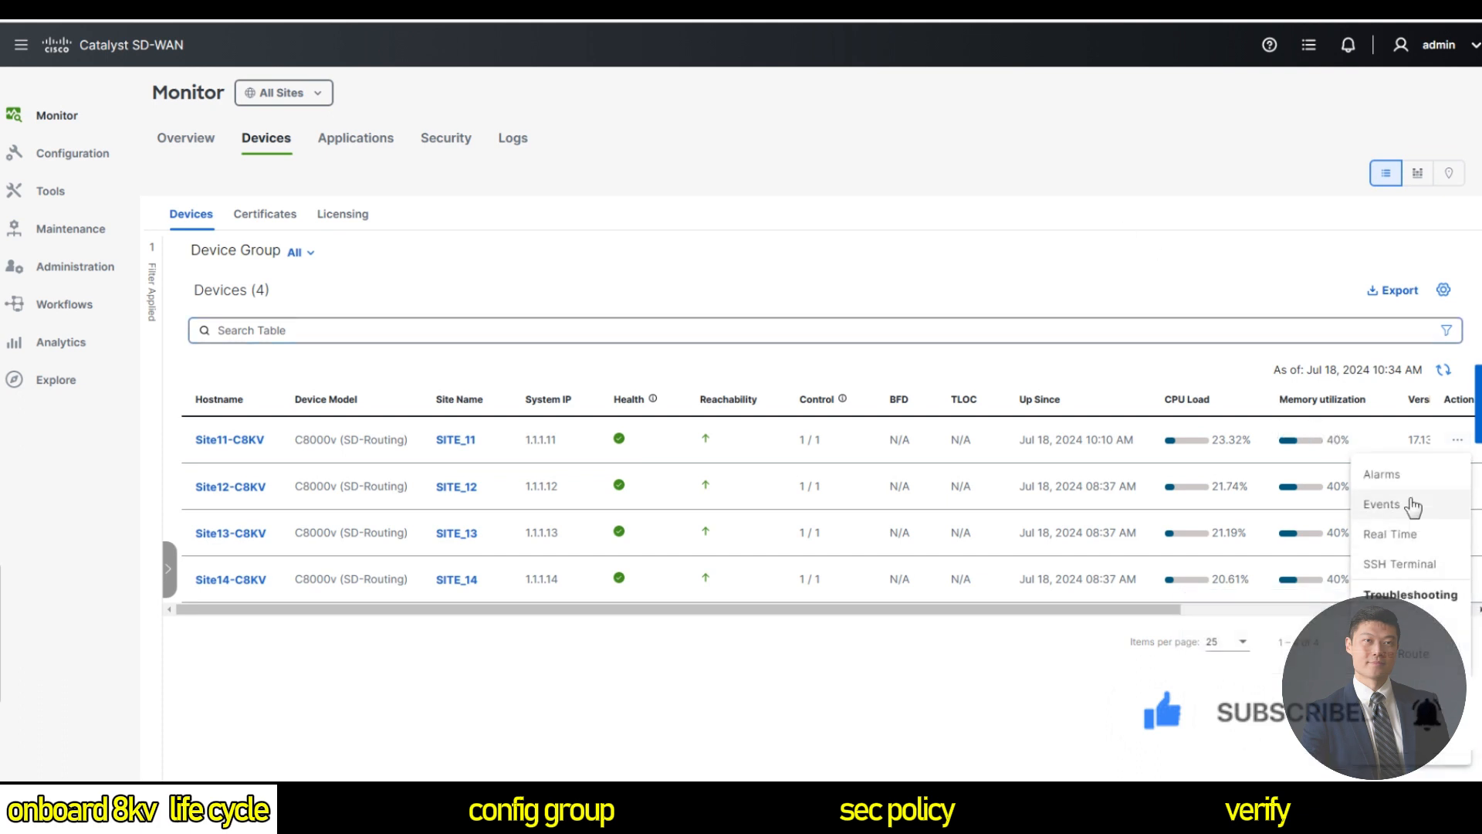
click(1405, 474)
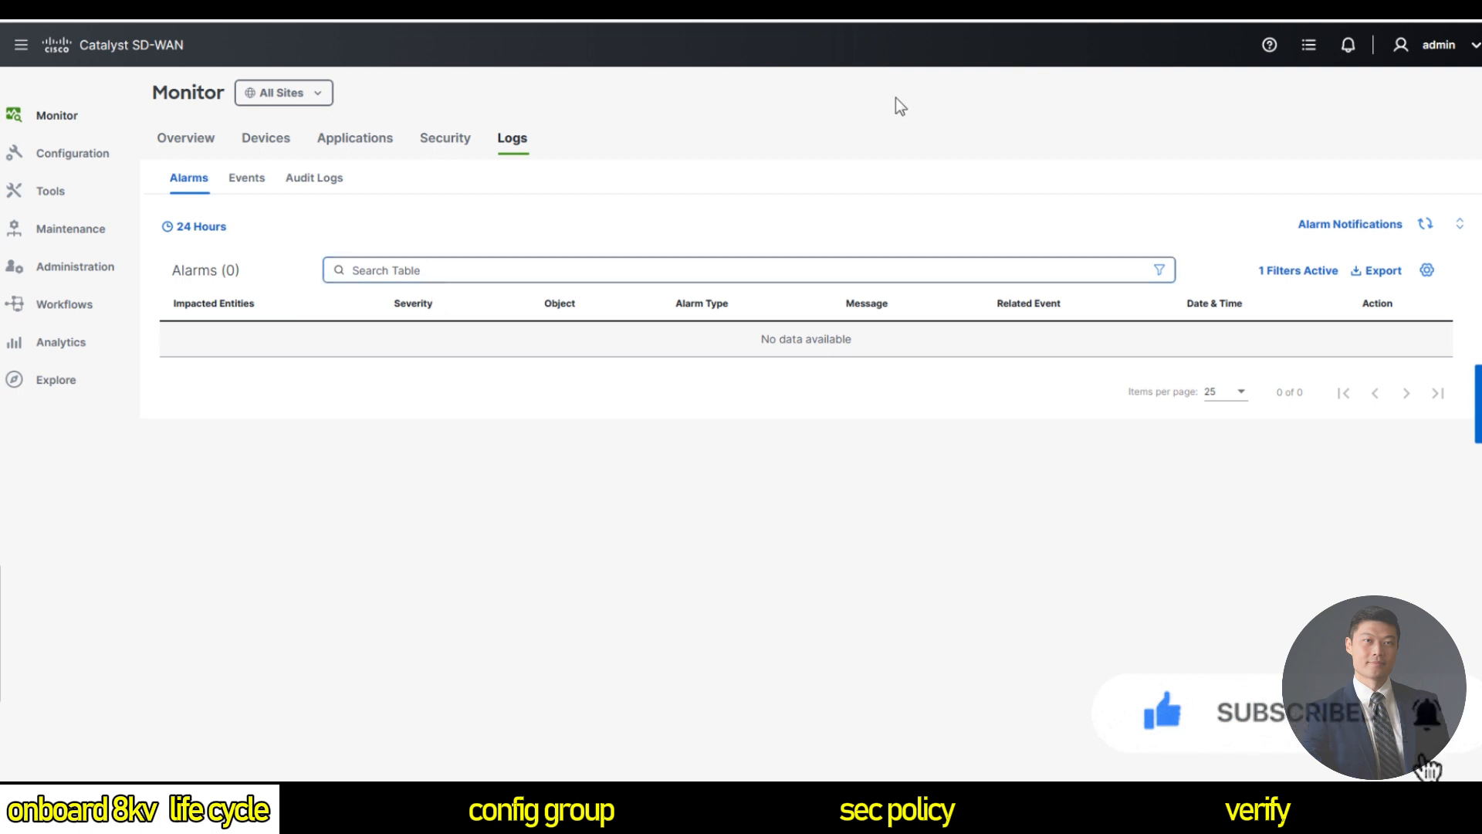
click(1309, 271)
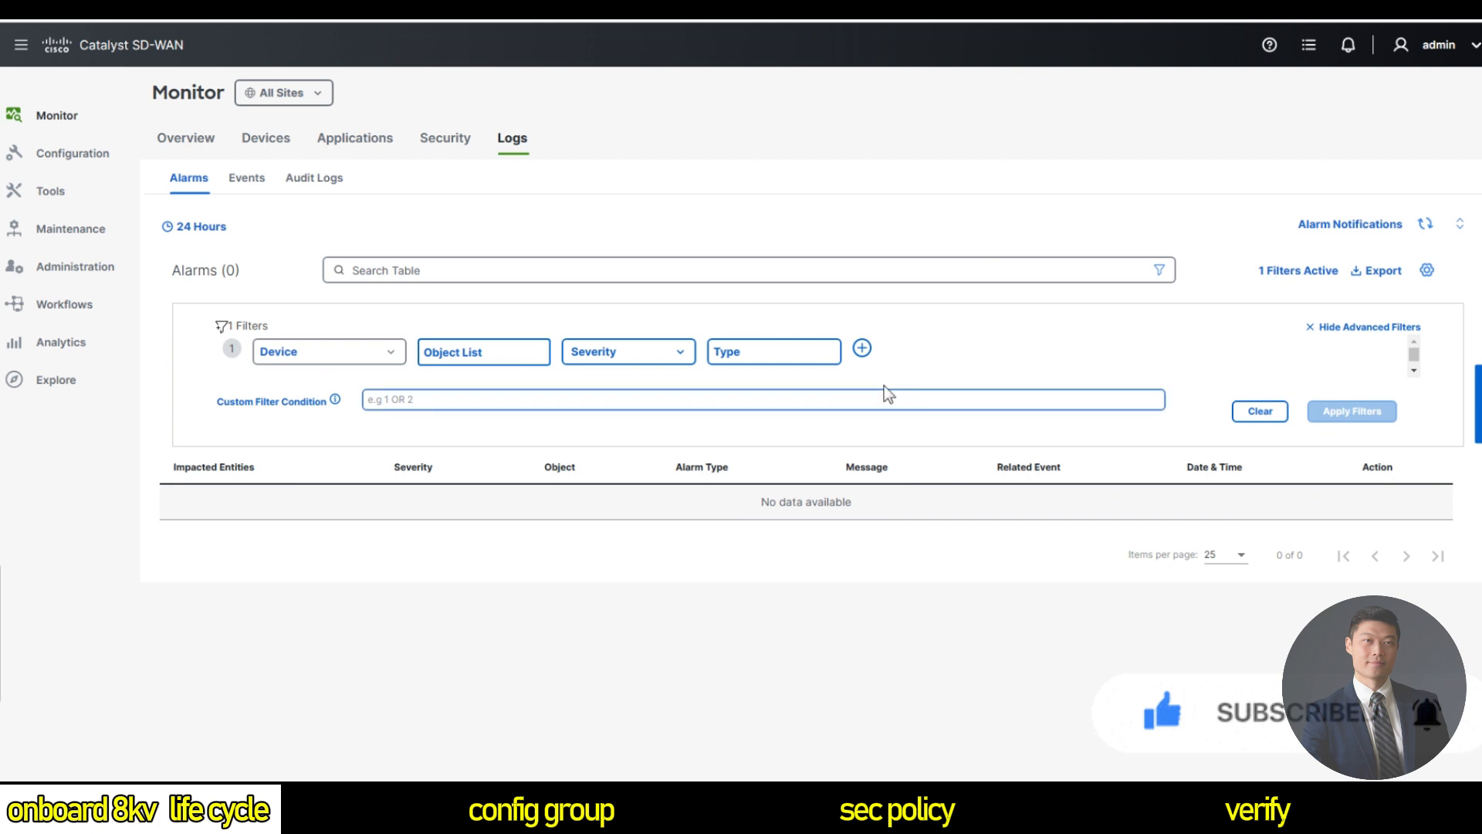
Show Site11-C8KV's events from its row menu, listing 14 filtered events.
mouse_move(43, 138)
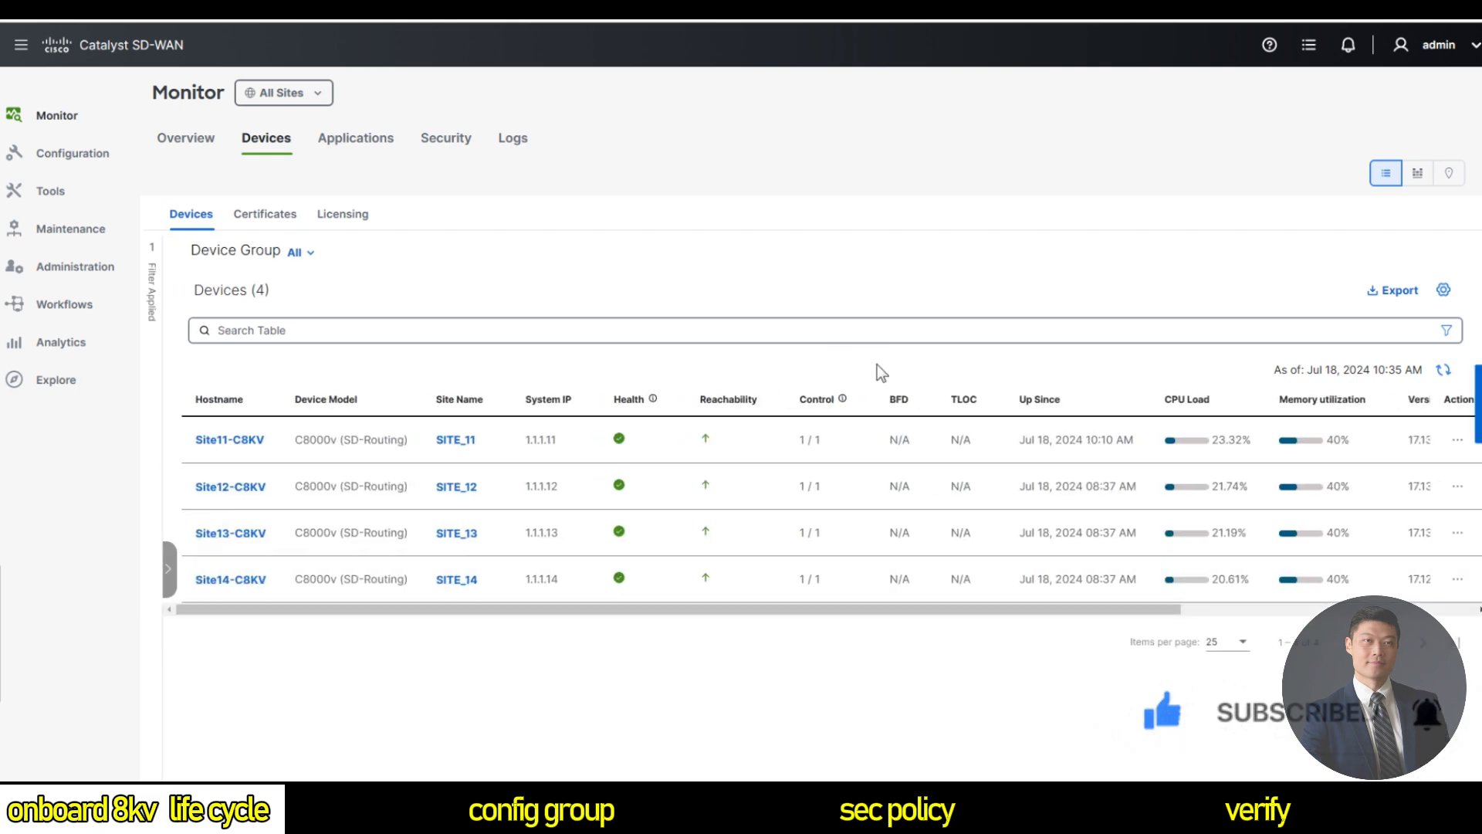
click(1457, 439)
click(1409, 506)
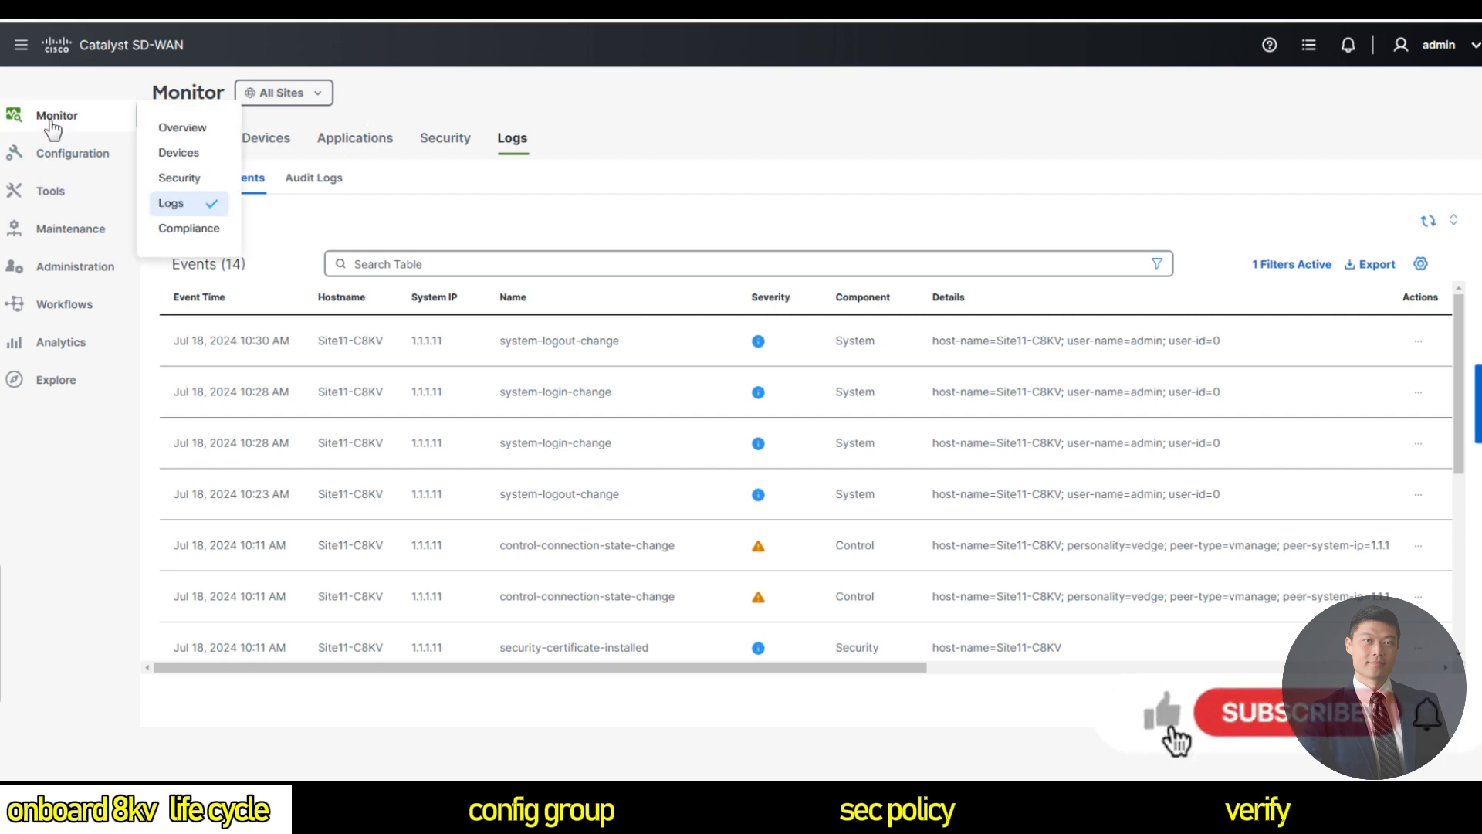
Open the troubleshooting tools for Site11-C8KV from the Monitor Devices list.
click(188, 154)
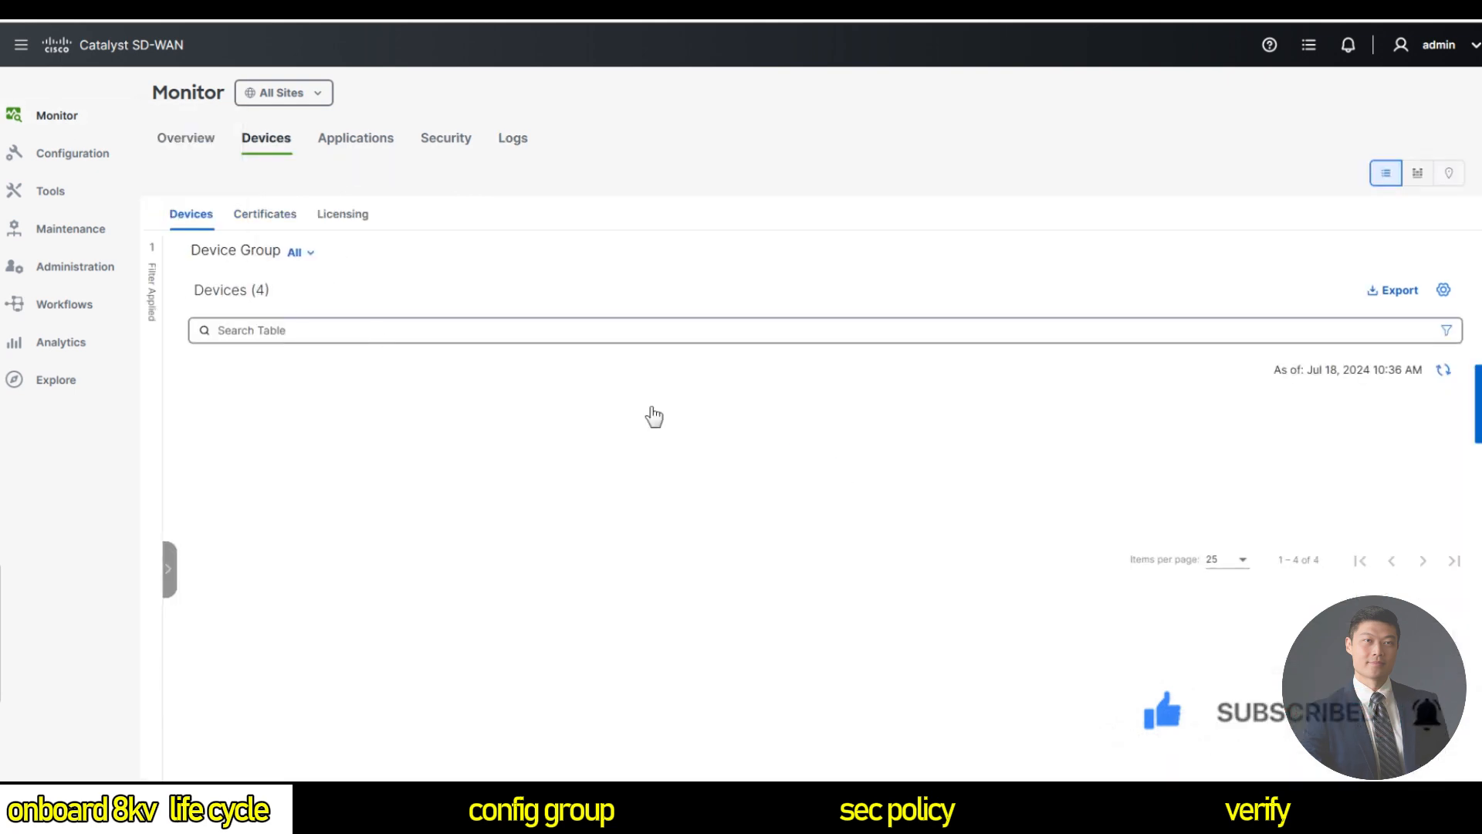
click(1457, 440)
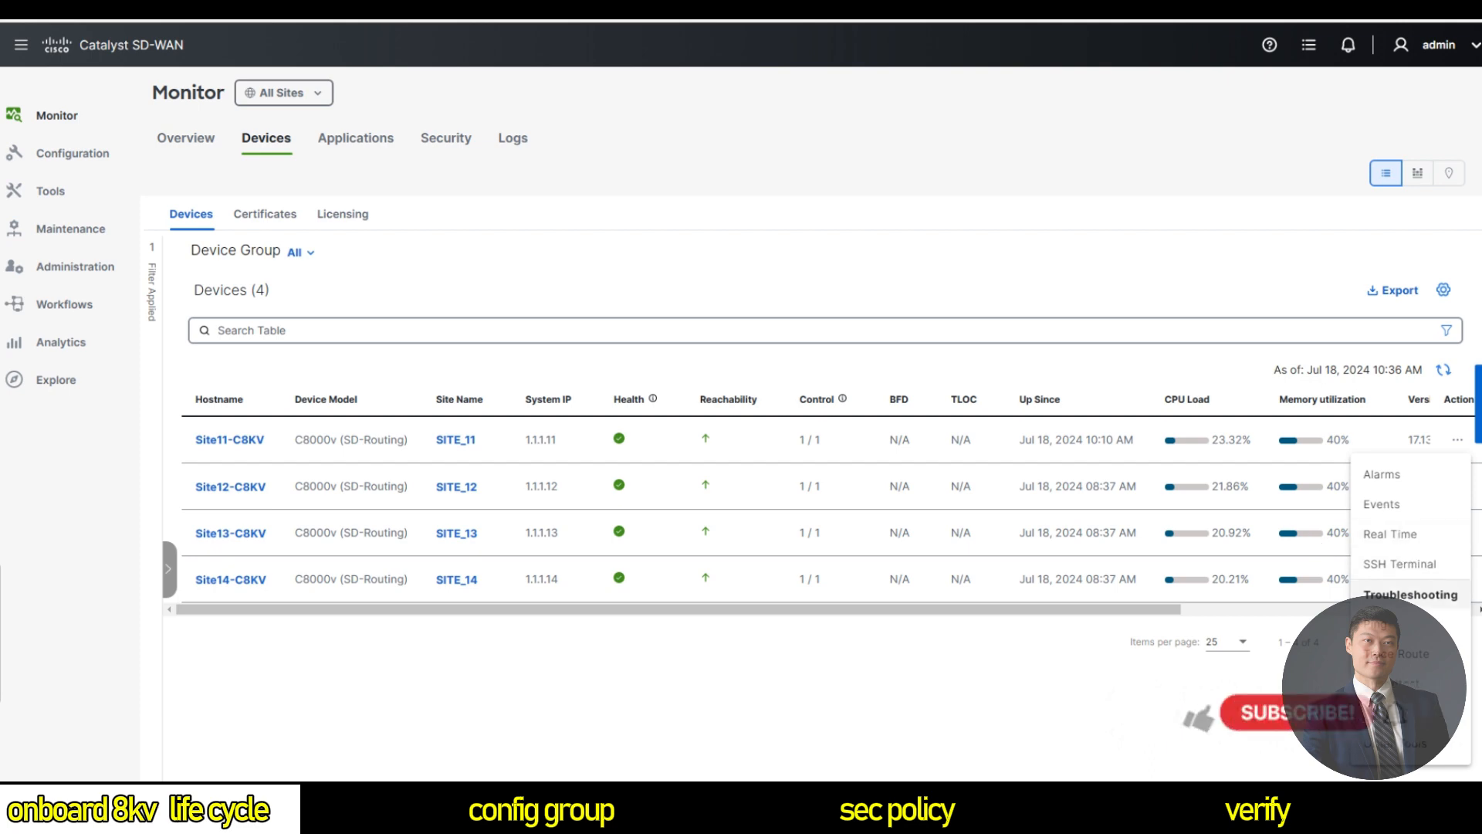
click(1402, 571)
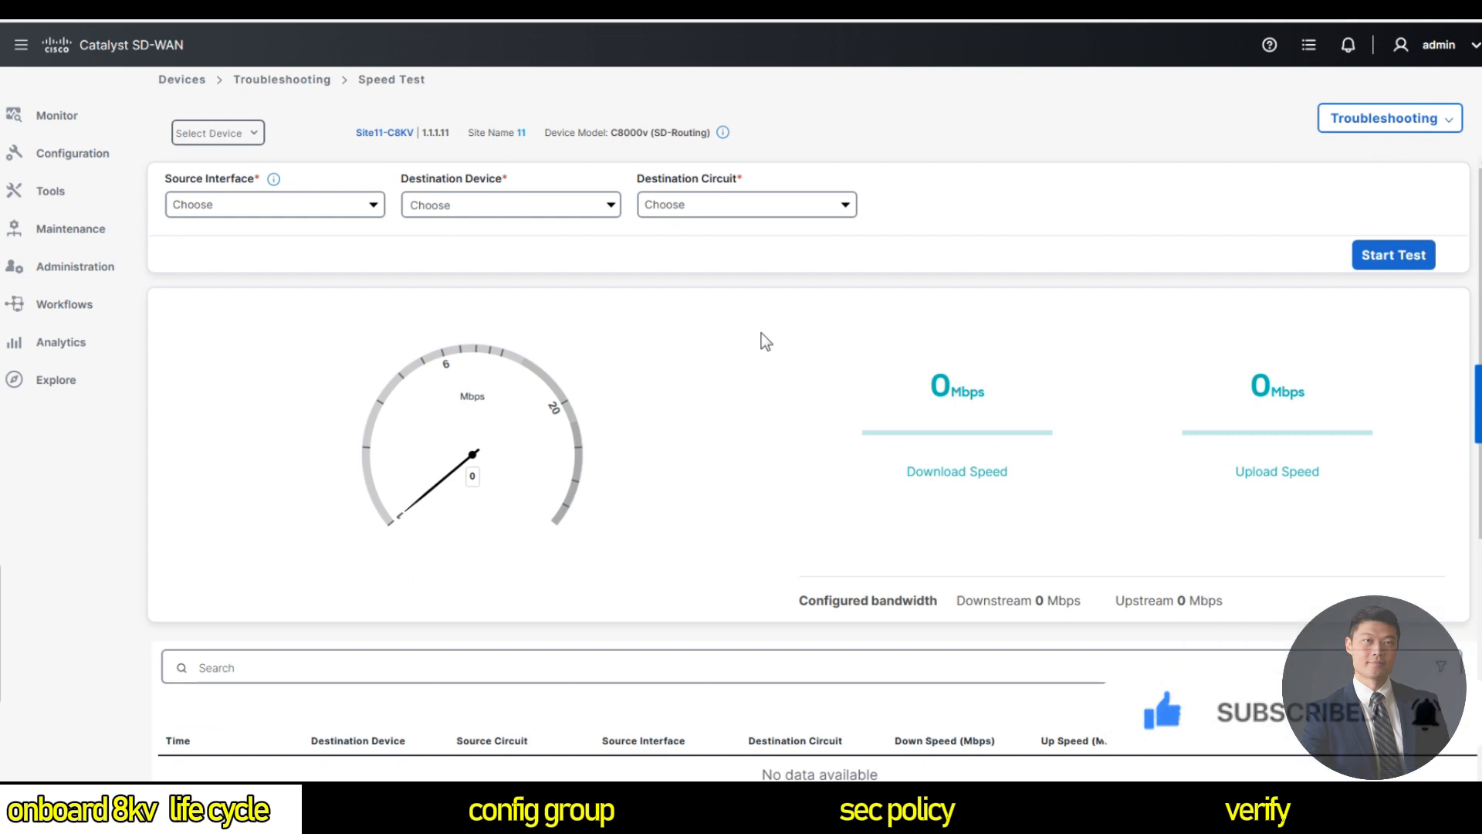
Set up a speed test from source interface GigabitEthernet1 to the Internet.
click(326, 206)
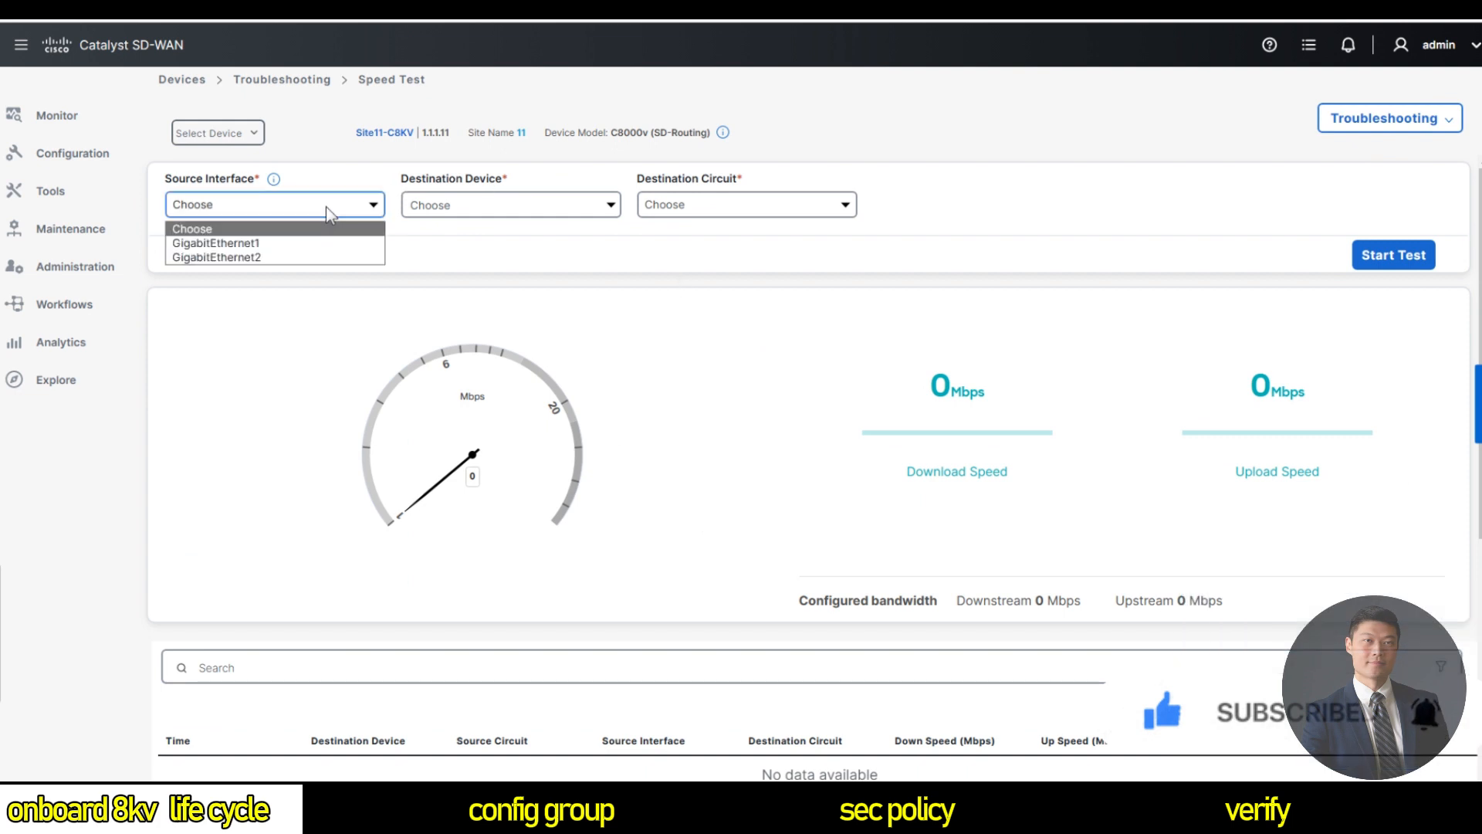
click(298, 243)
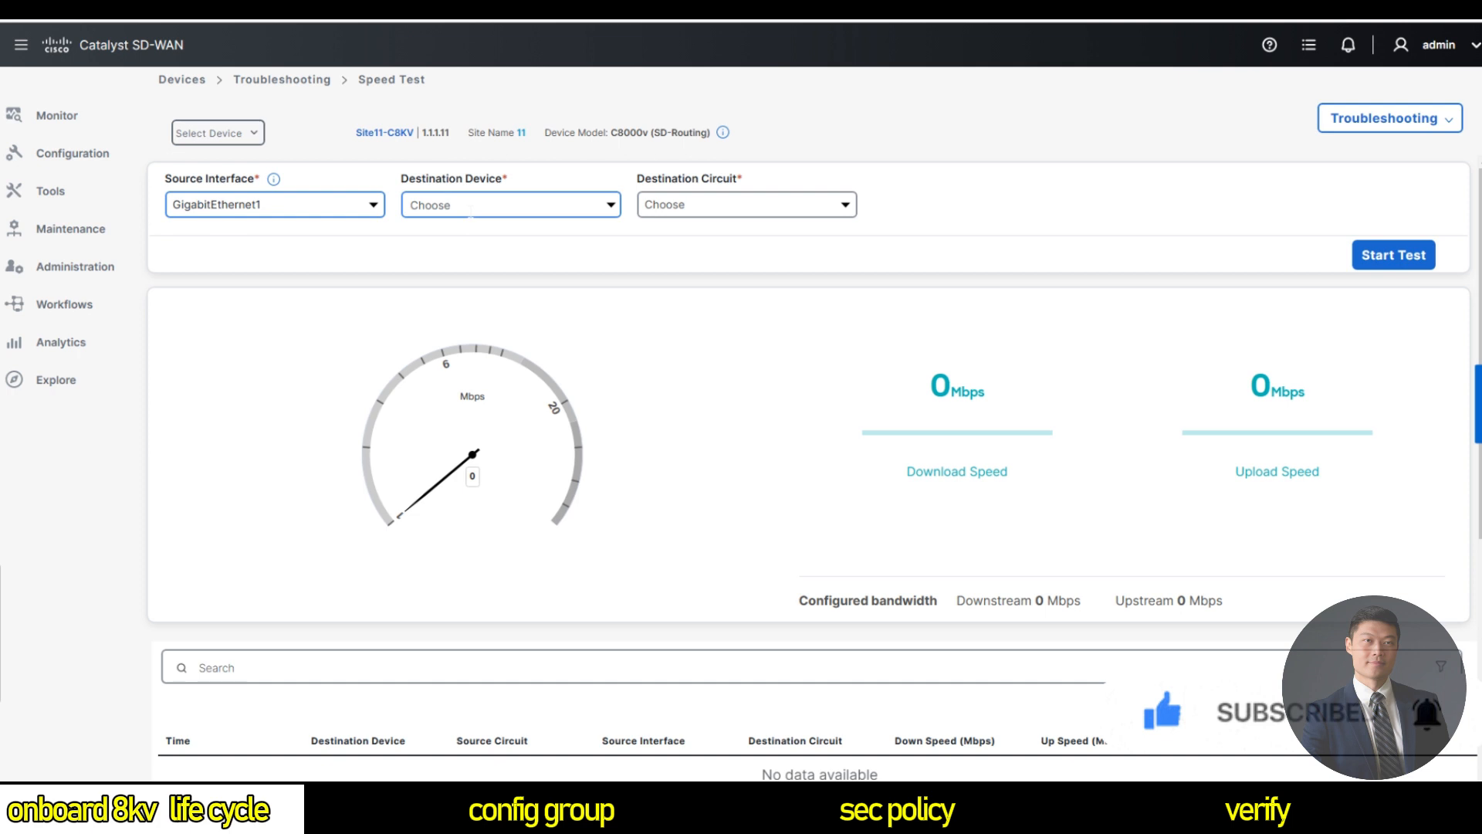
click(611, 207)
click(536, 225)
click(569, 206)
click(428, 228)
Run the speed test against iPerf3 server 194.33.45.192 on ports 5200-5209.
click(731, 213)
text(194.33.45.192)
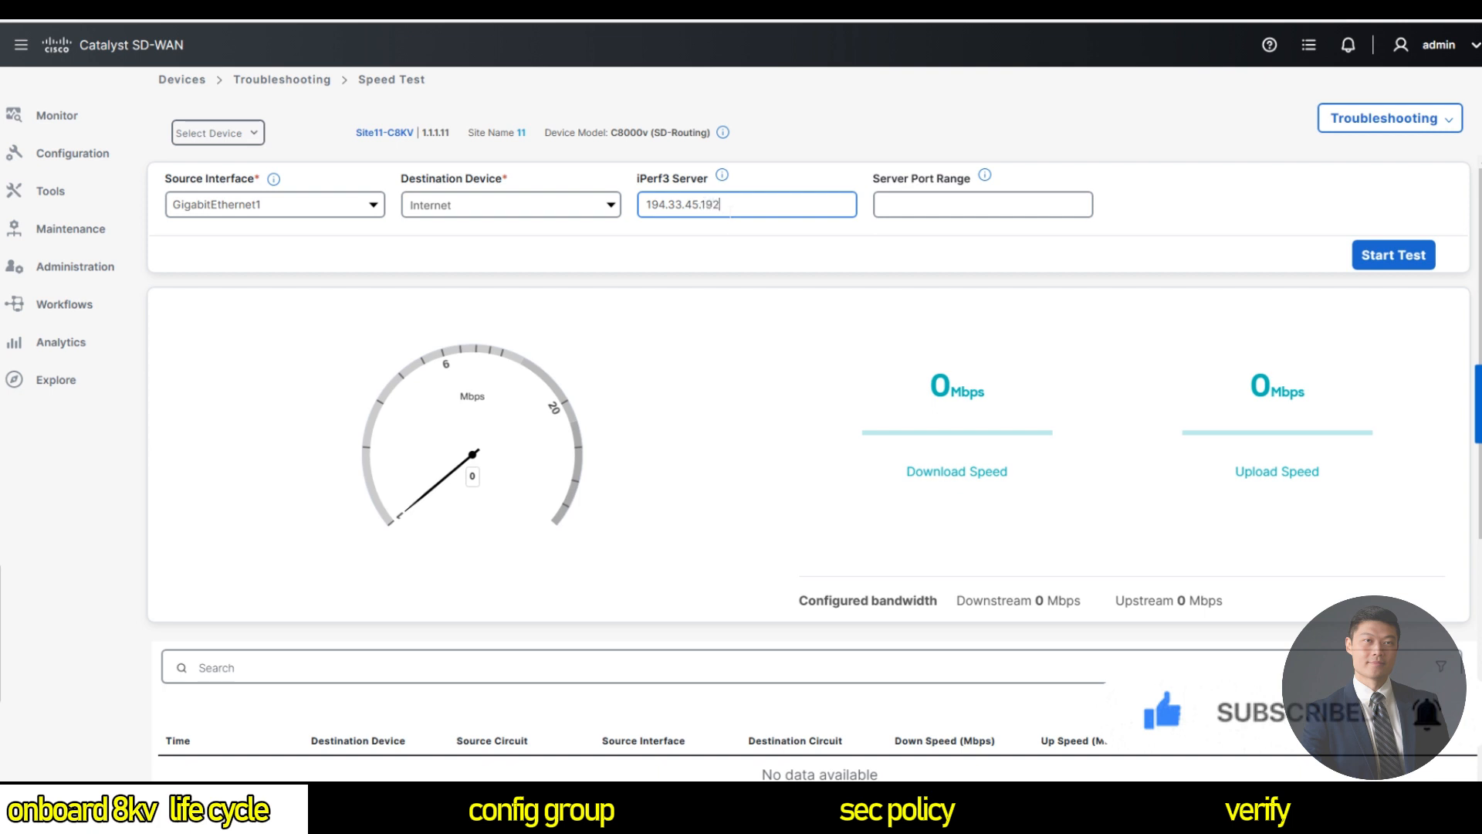
key(Tab)
text(5200-)
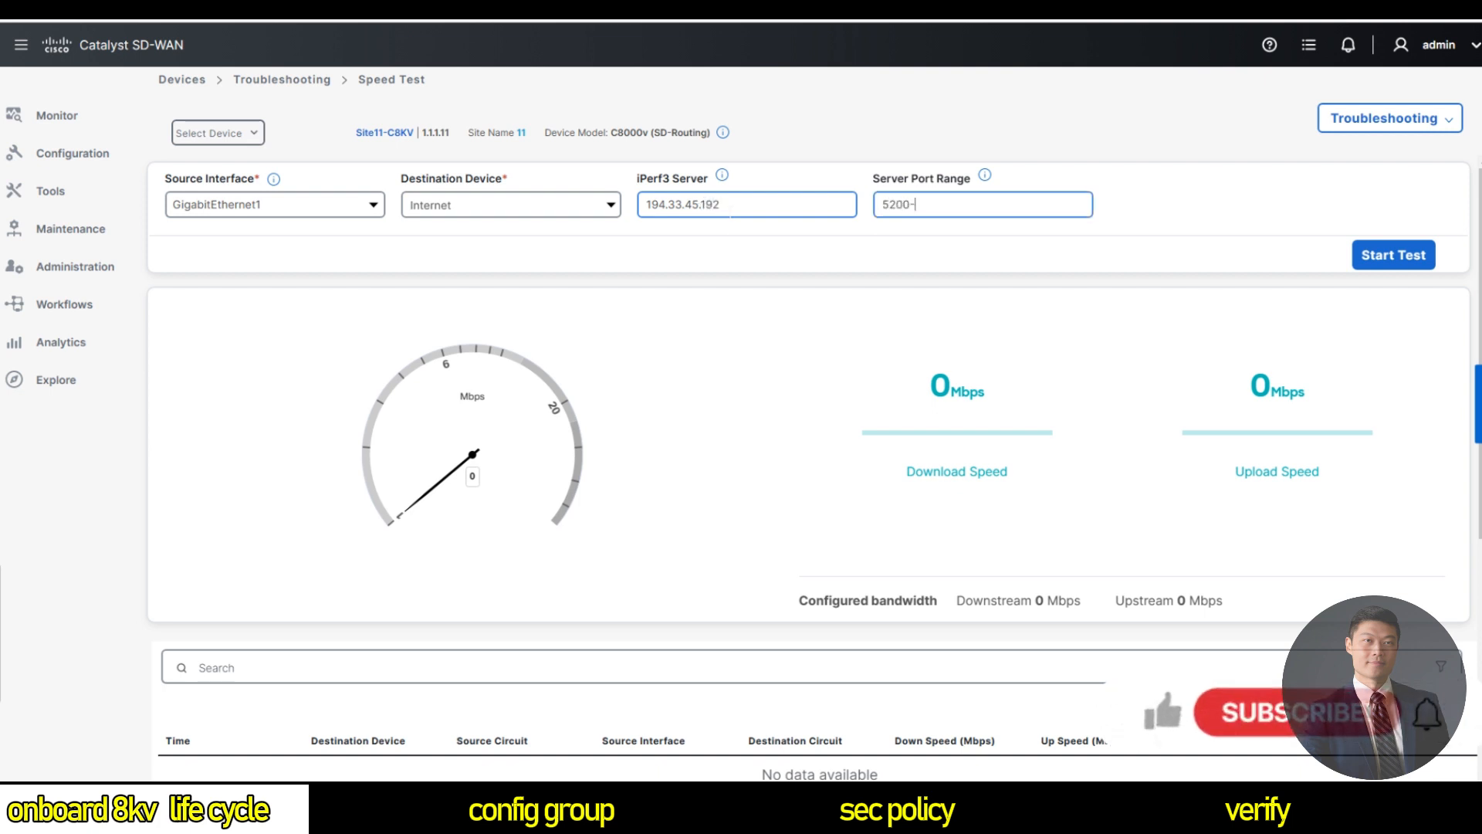
text(5209)
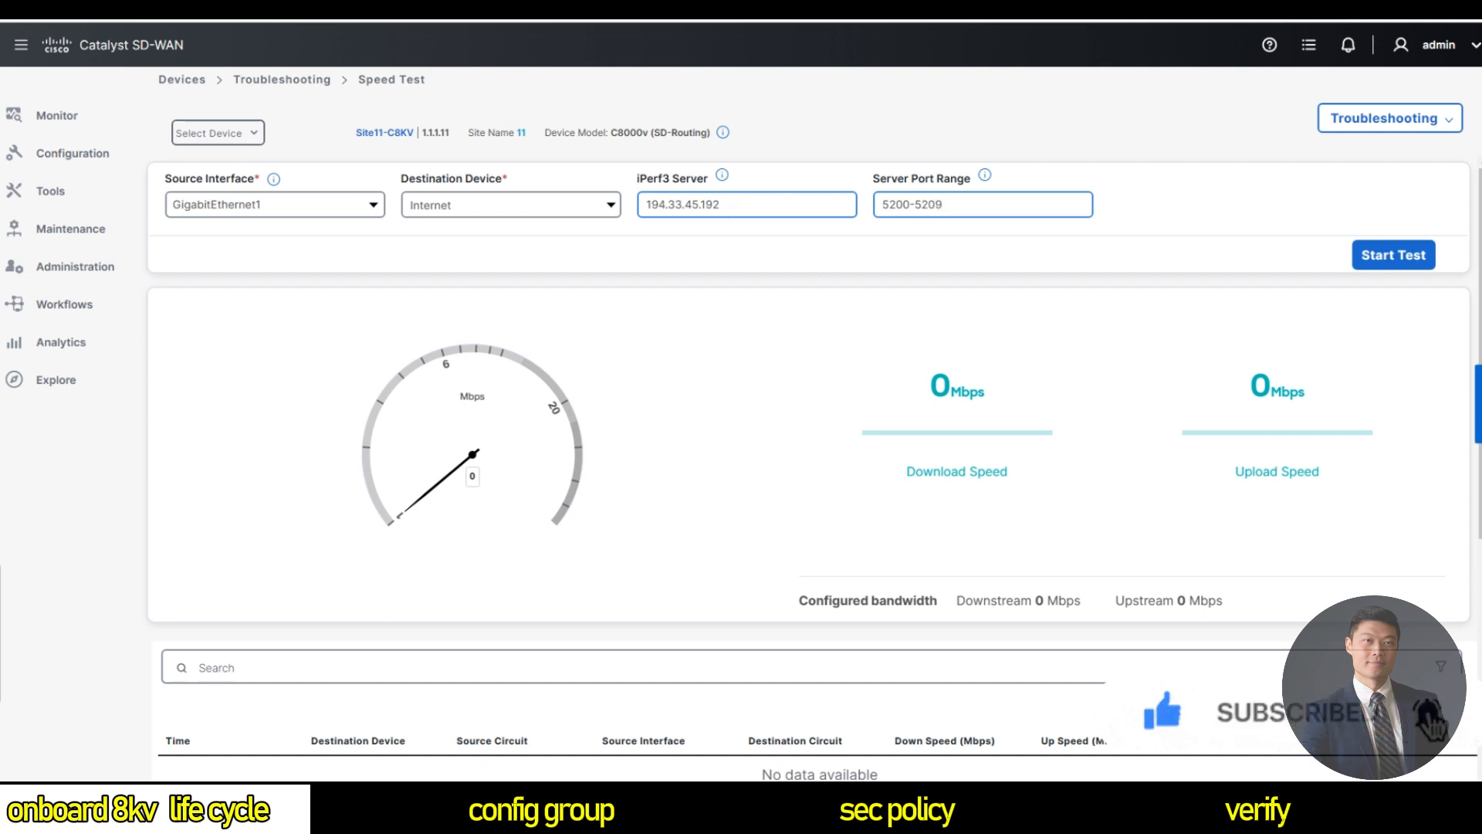
click(1395, 262)
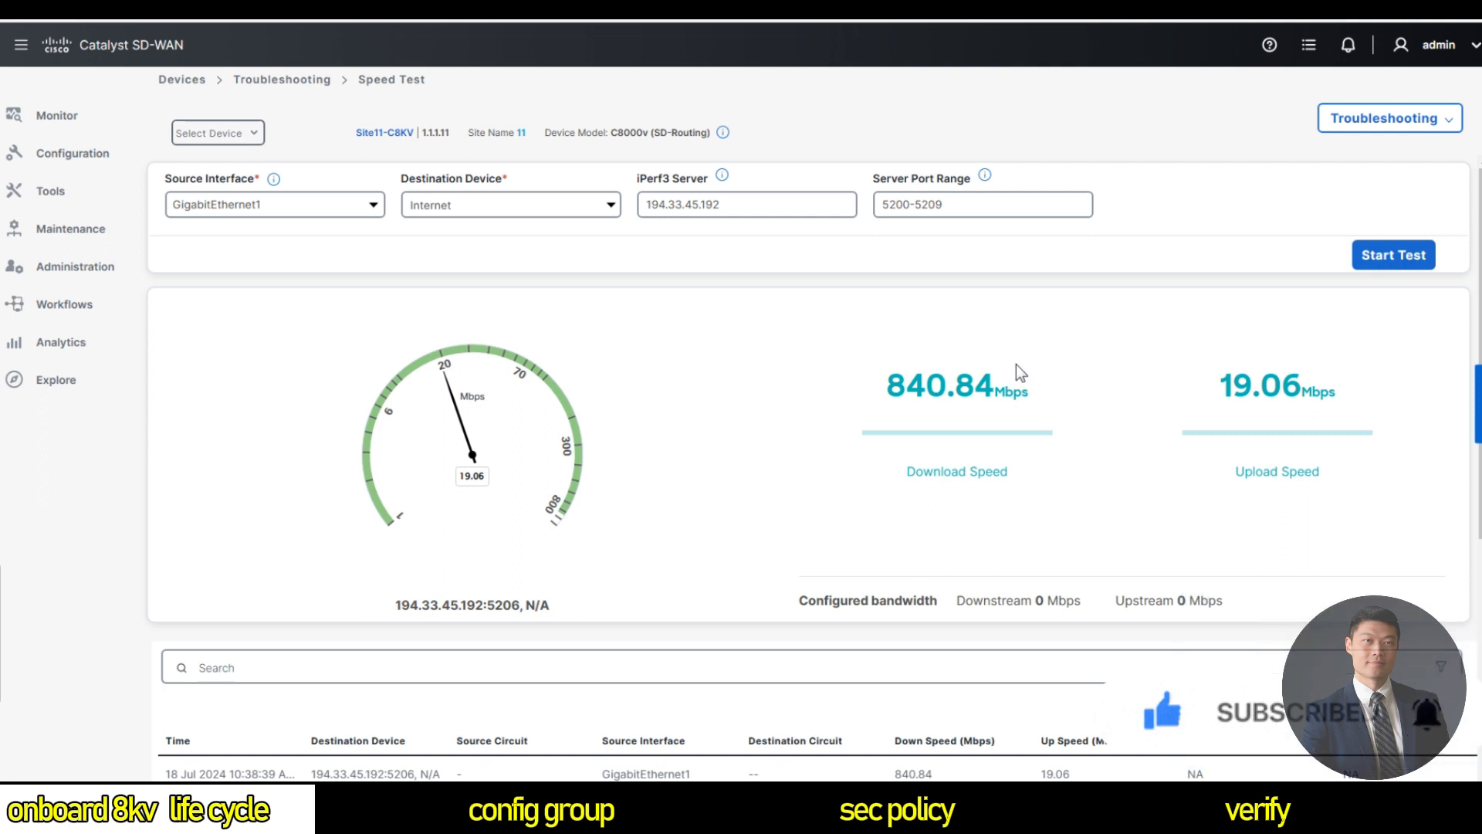
mouse_move(81, 117)
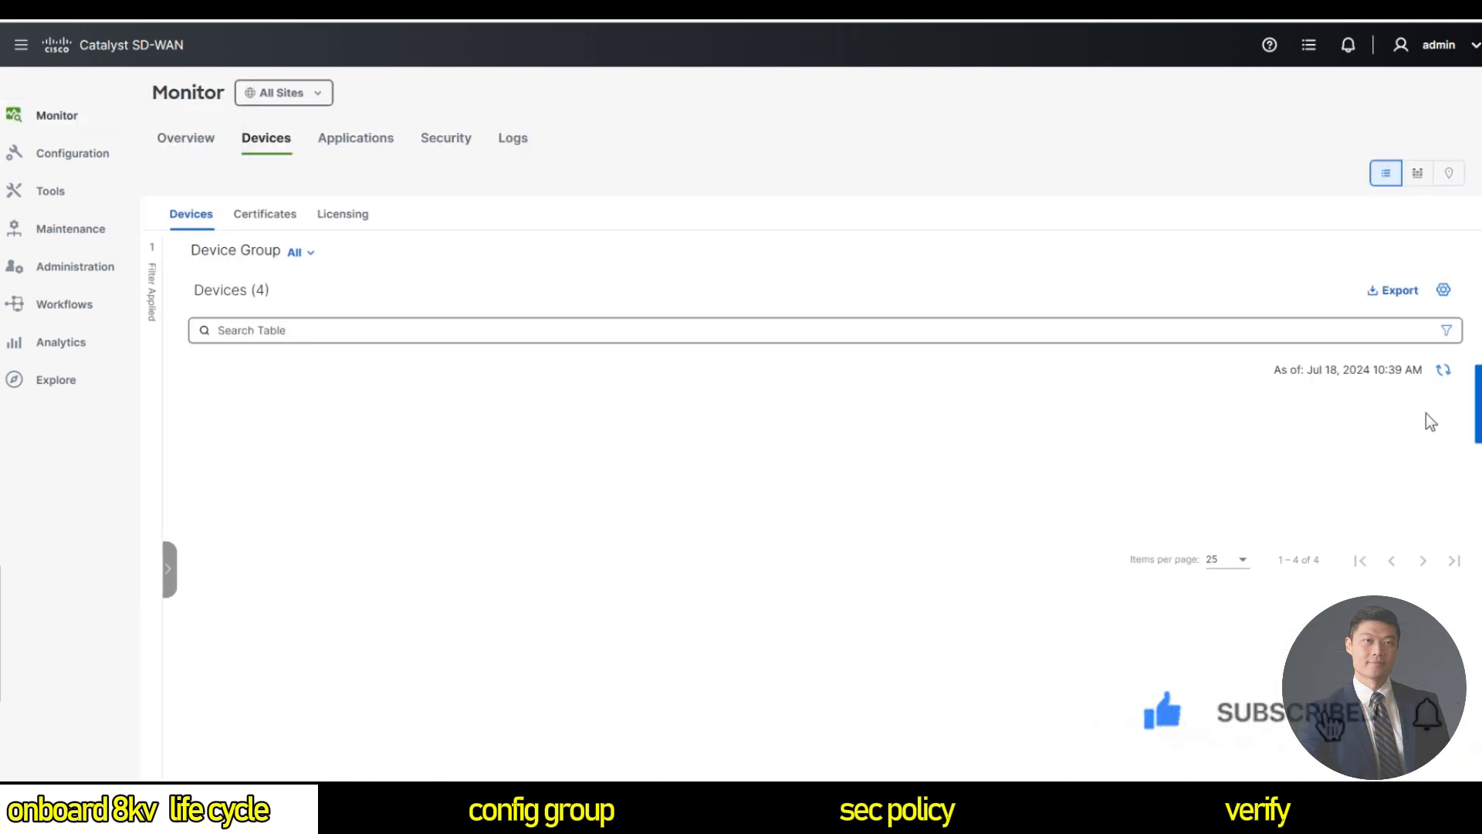
Set up a Site11-C8KV packet capture on VPN 0, interface GigabitEthernet1.
click(1458, 439)
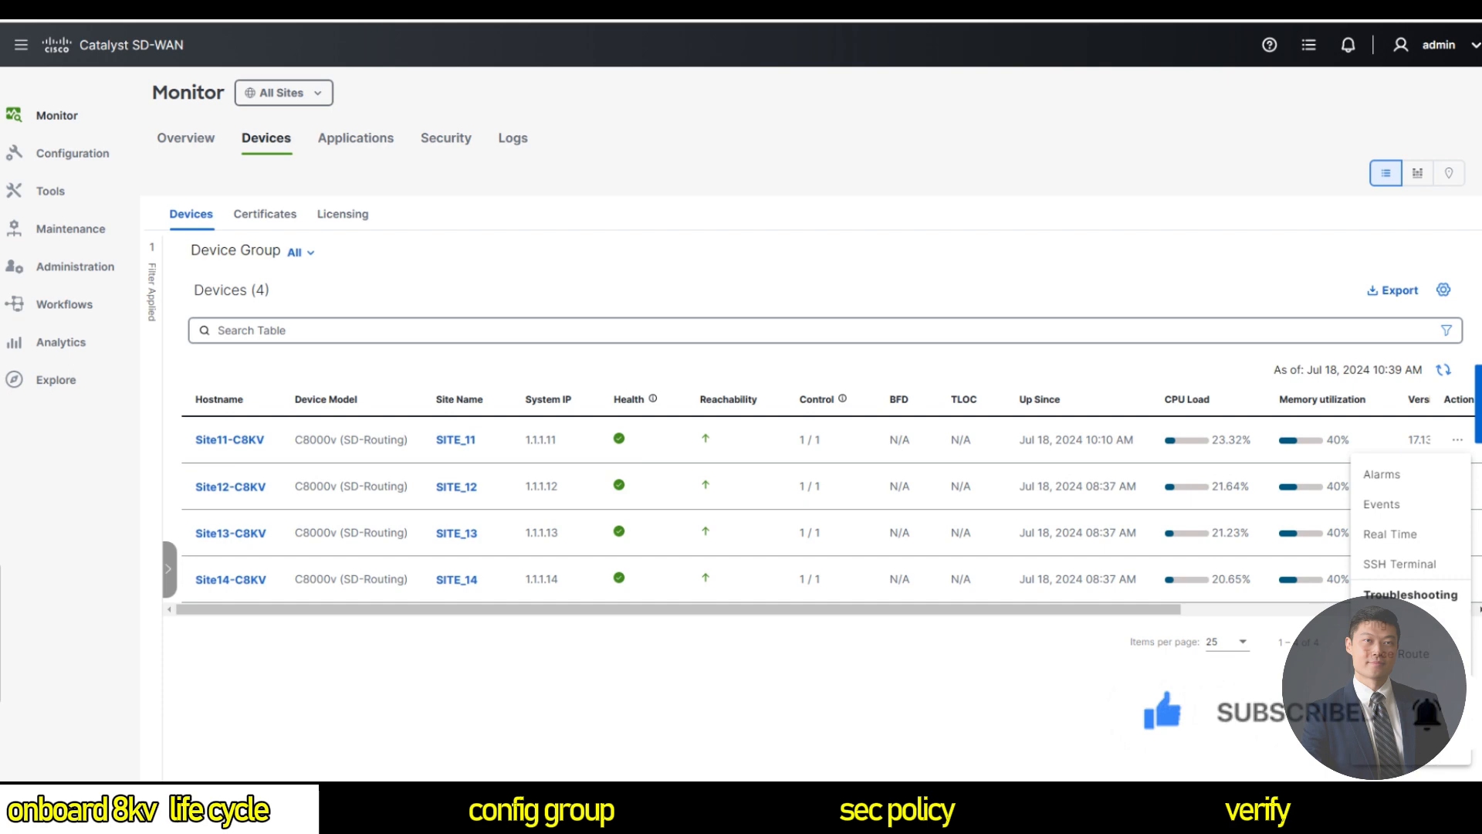
click(1401, 684)
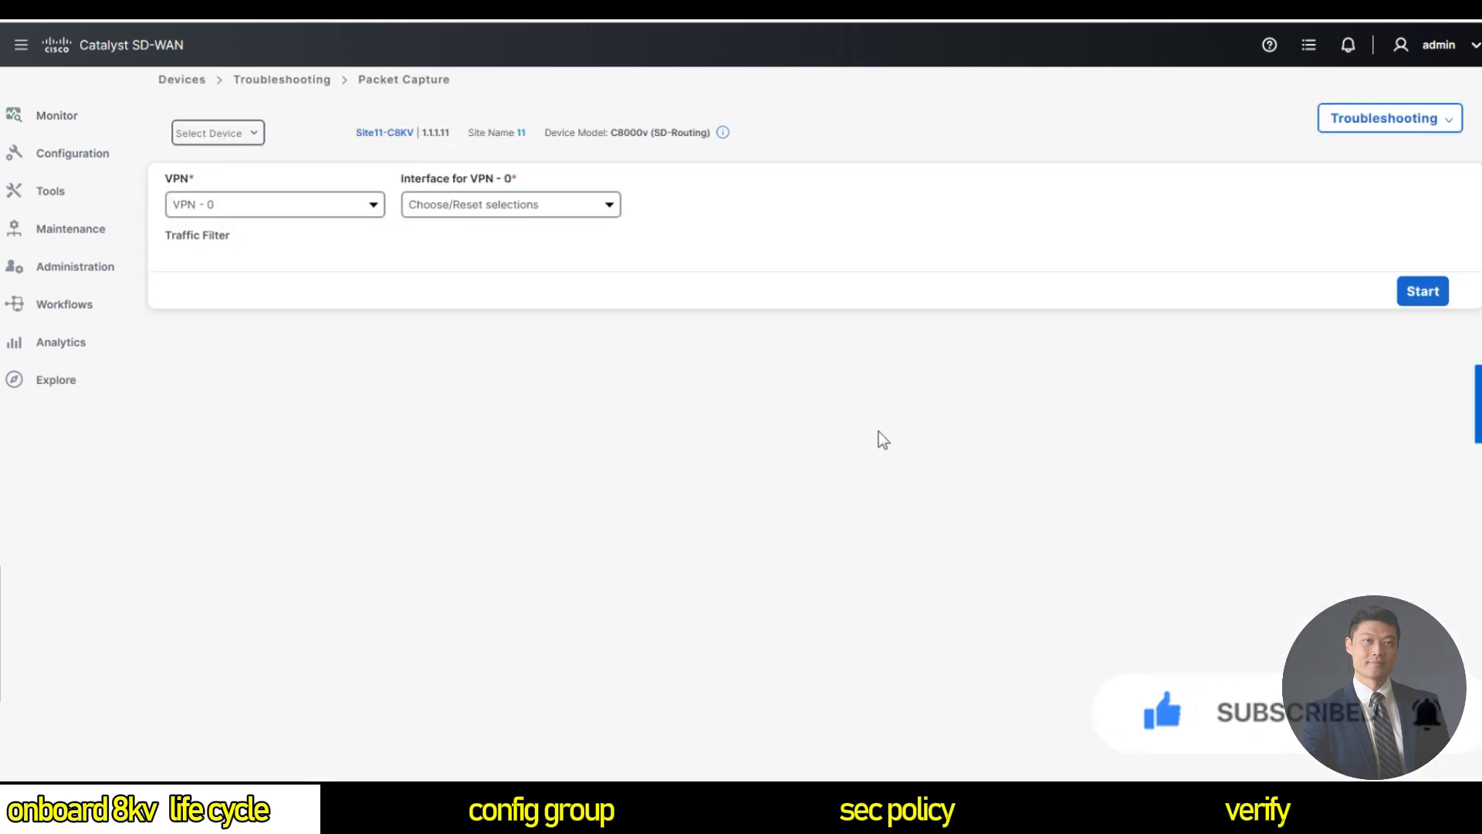
click(324, 202)
click(304, 230)
click(487, 211)
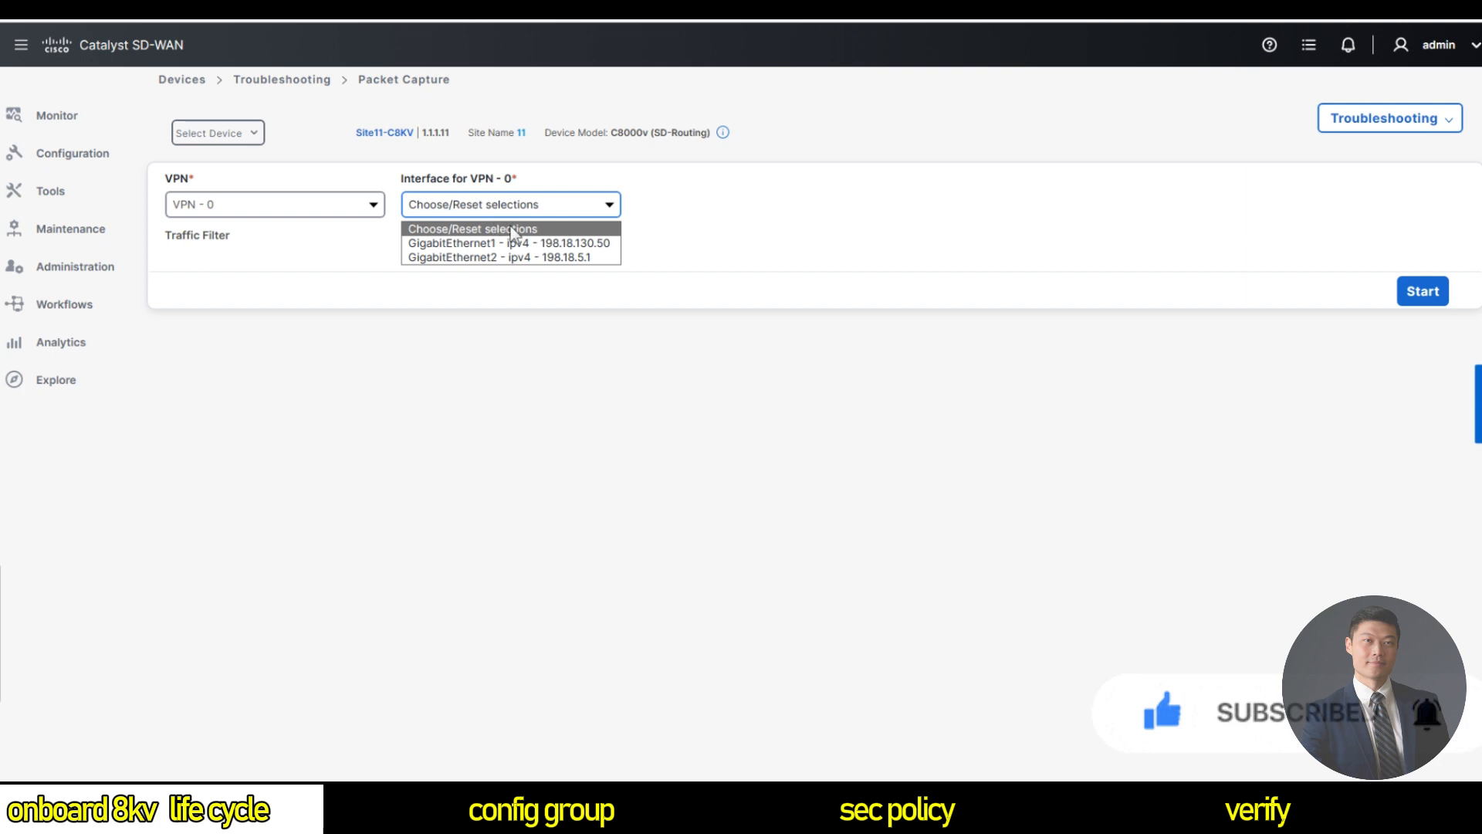
click(554, 243)
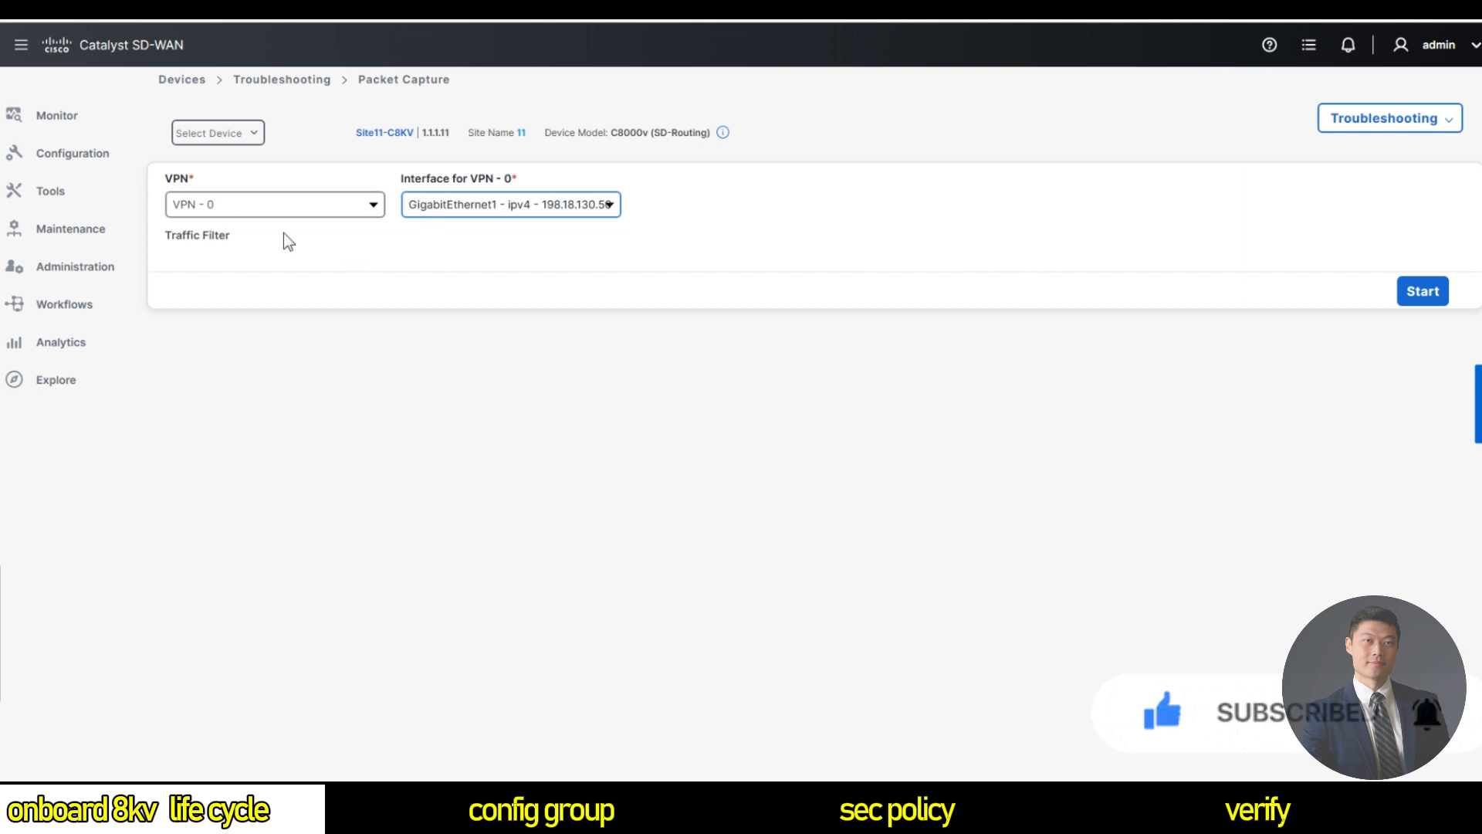
Filter the capture to destination IP 8.8.8.8, start it, then stop it early.
click(214, 238)
click(265, 302)
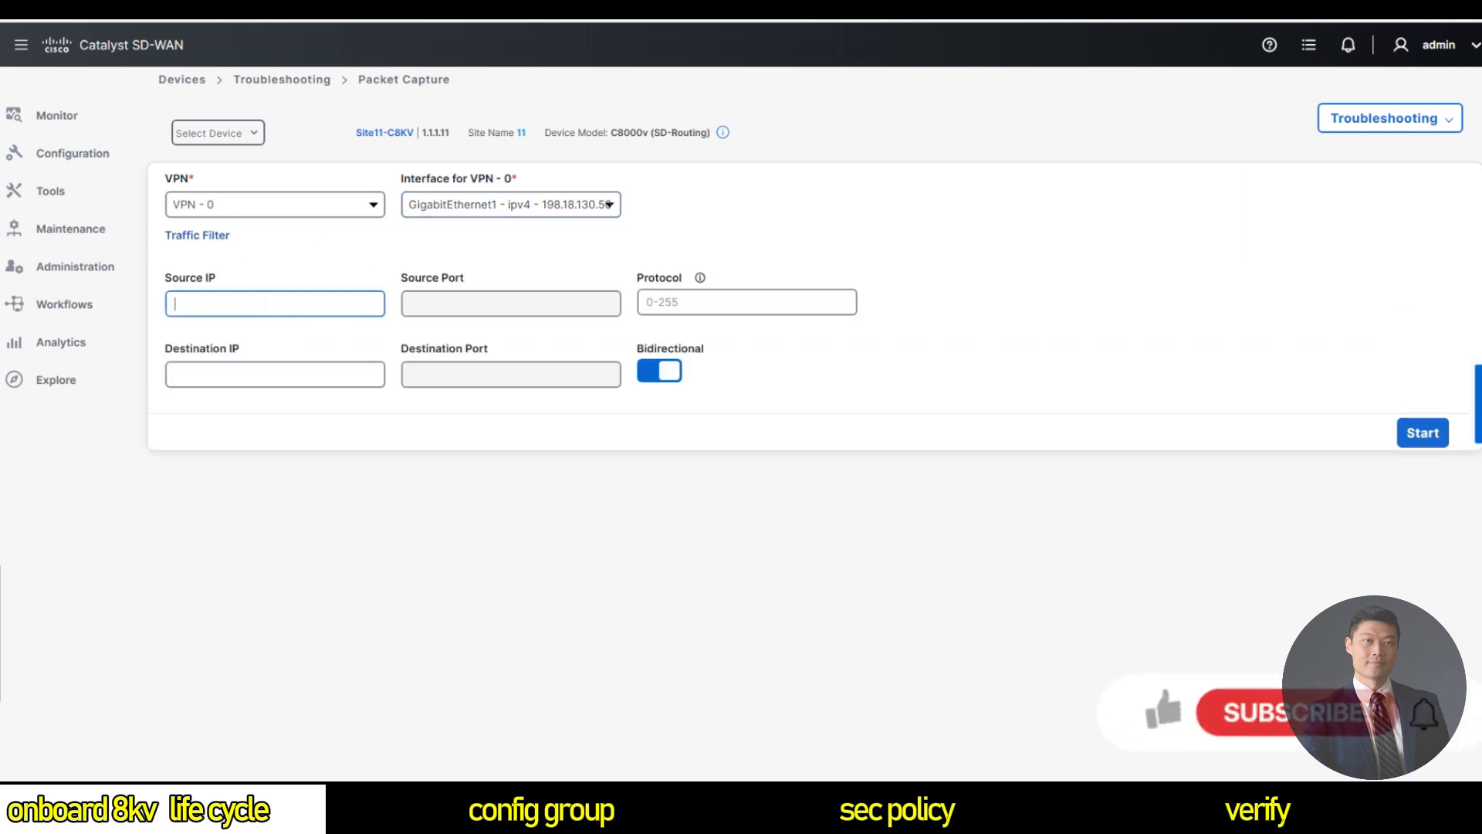
click(824, 545)
click(300, 375)
text(8.8.8.8)
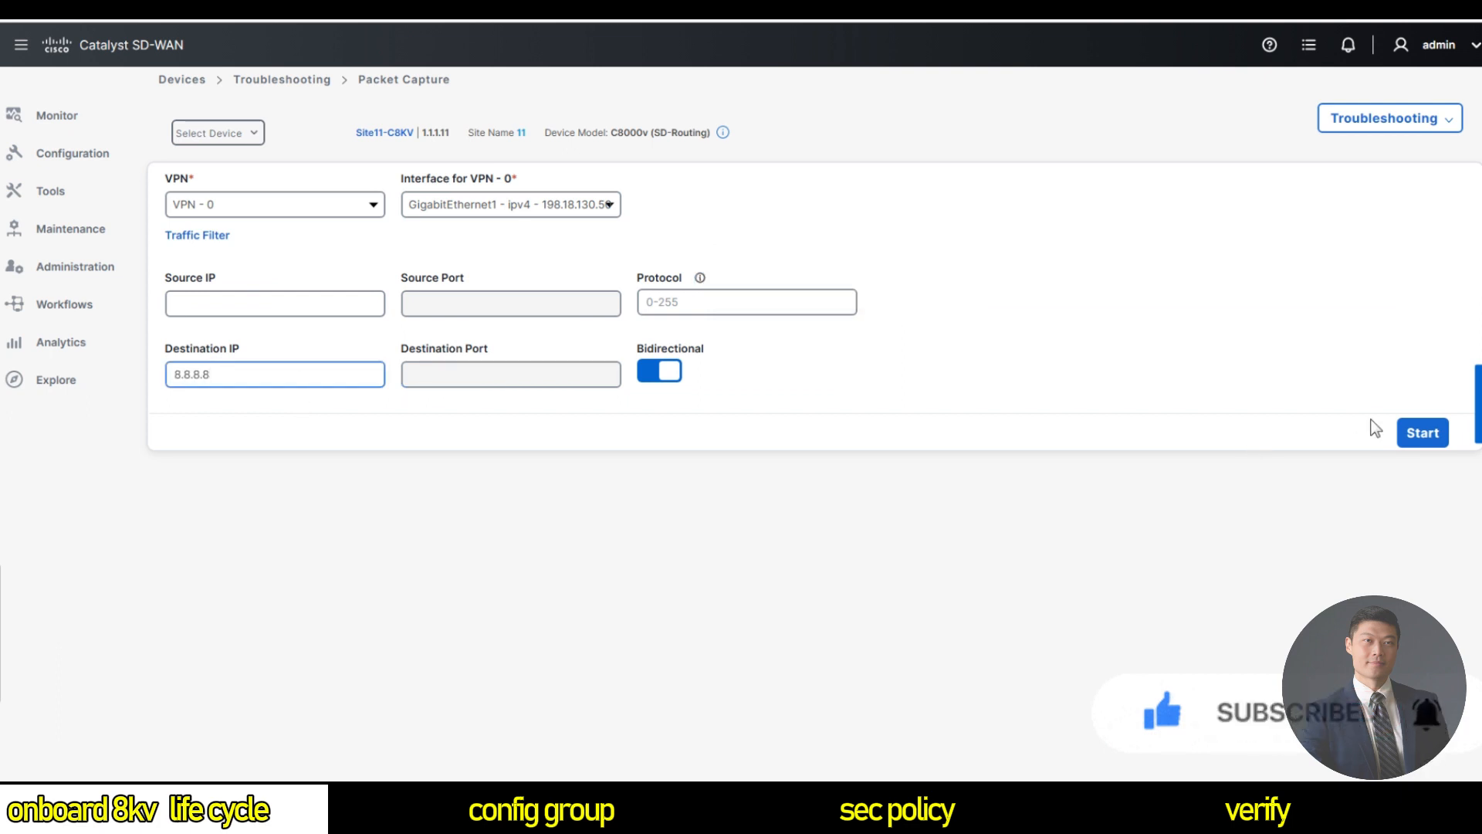
click(1423, 432)
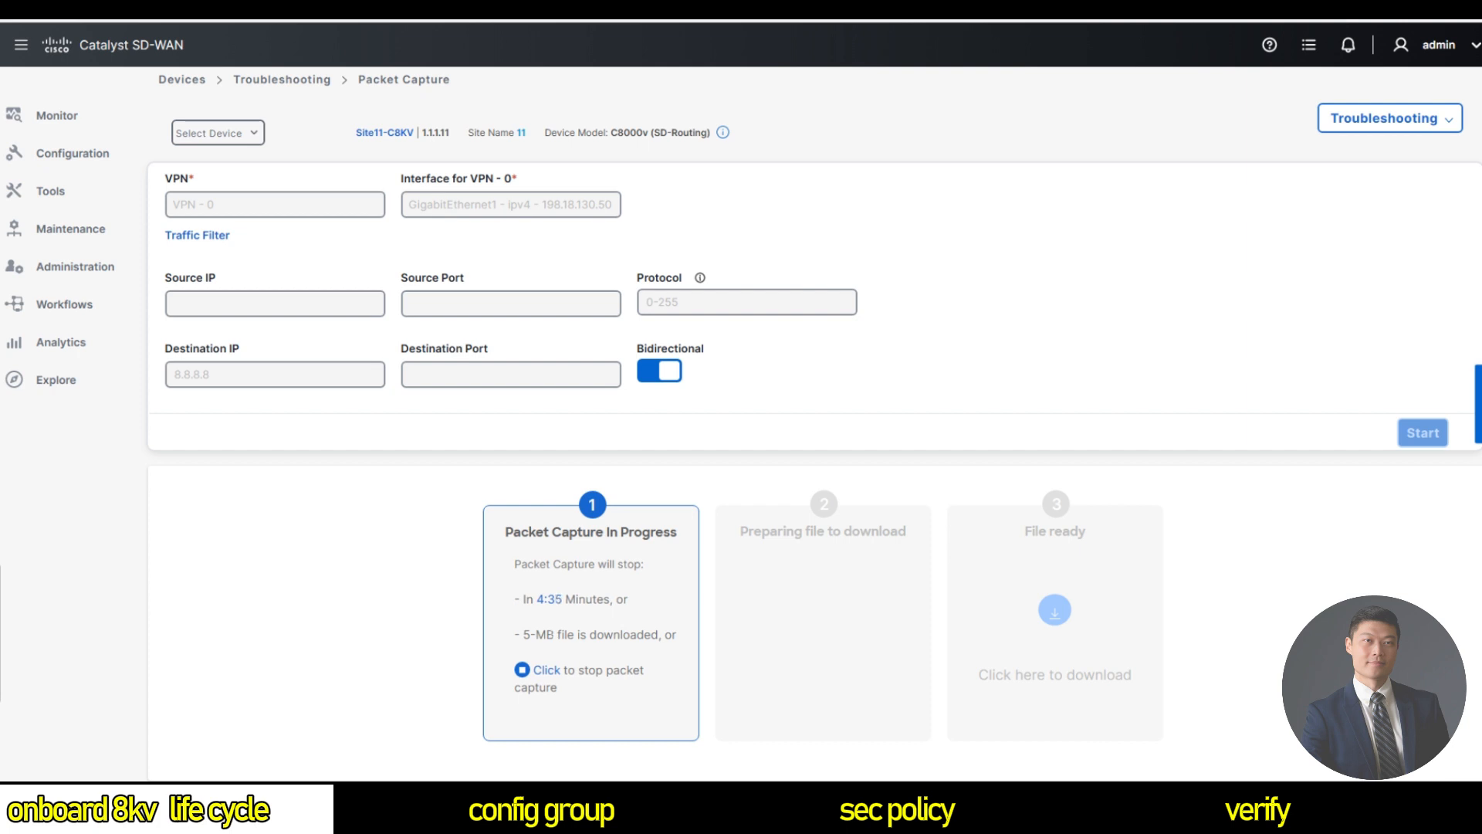
click(546, 670)
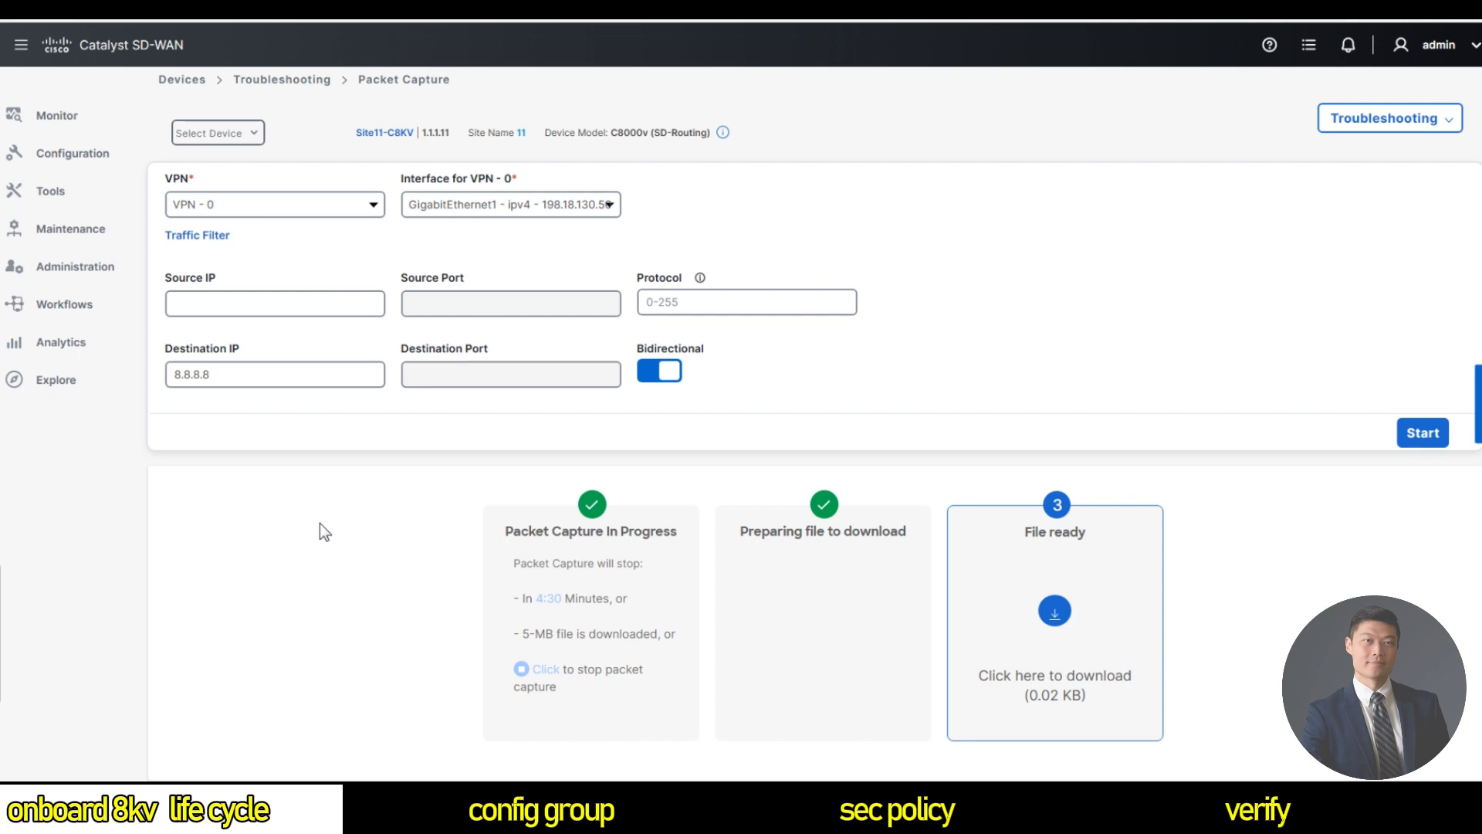
mouse_move(44, 202)
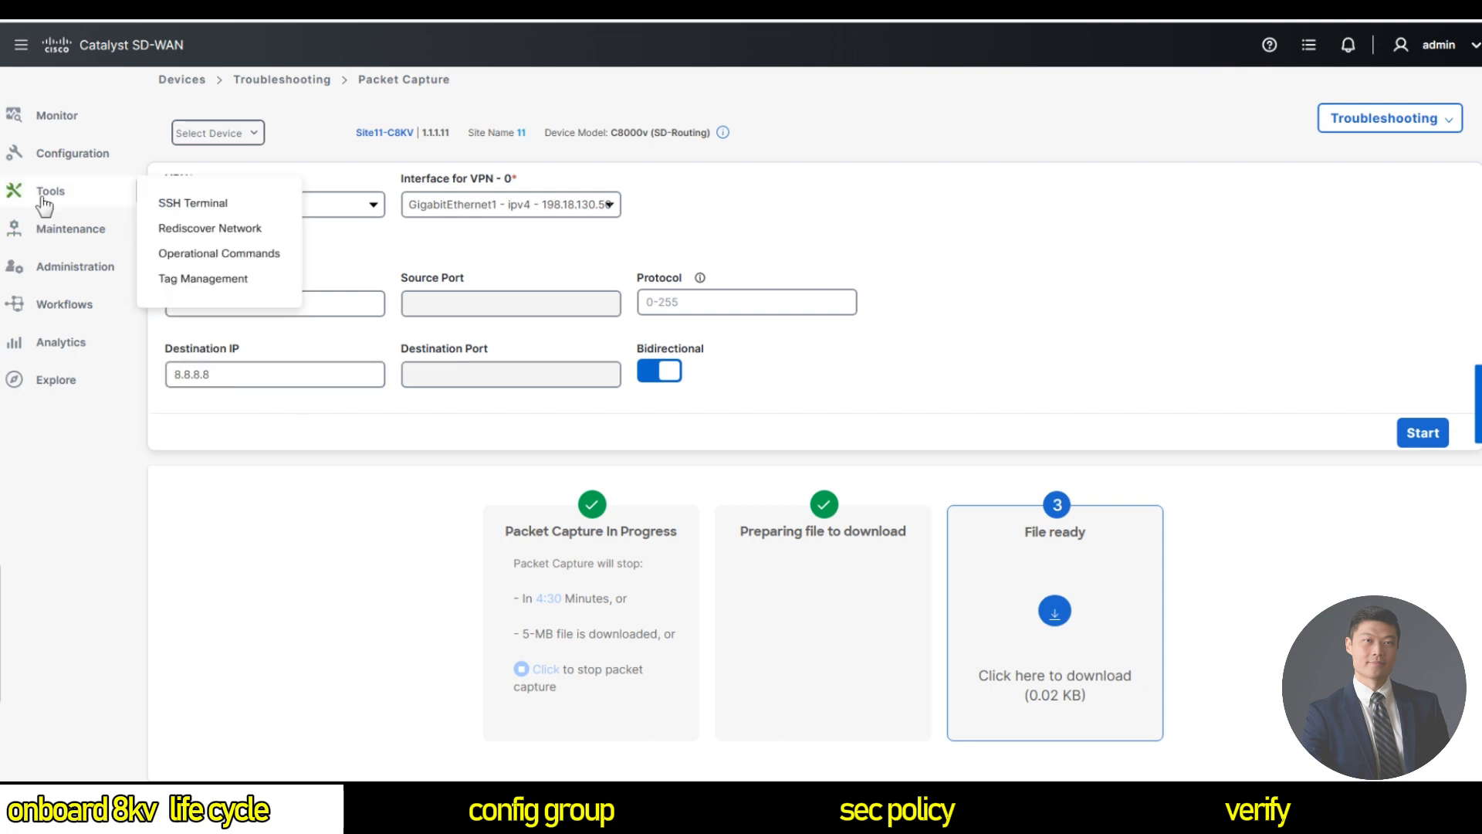
Generate an admin-tech file for Site11-C8KV including core files and all tech features.
click(239, 259)
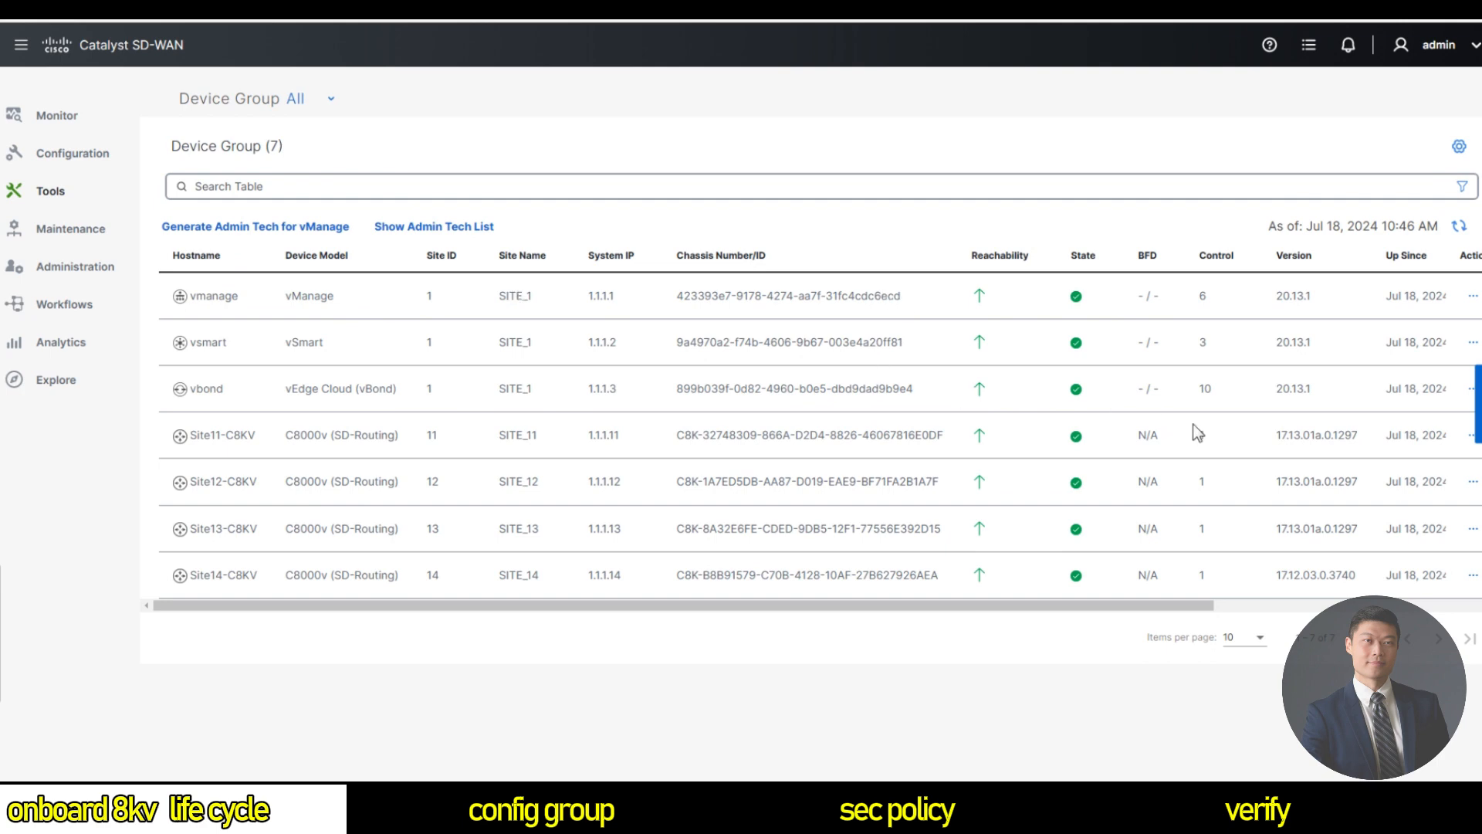
click(1473, 436)
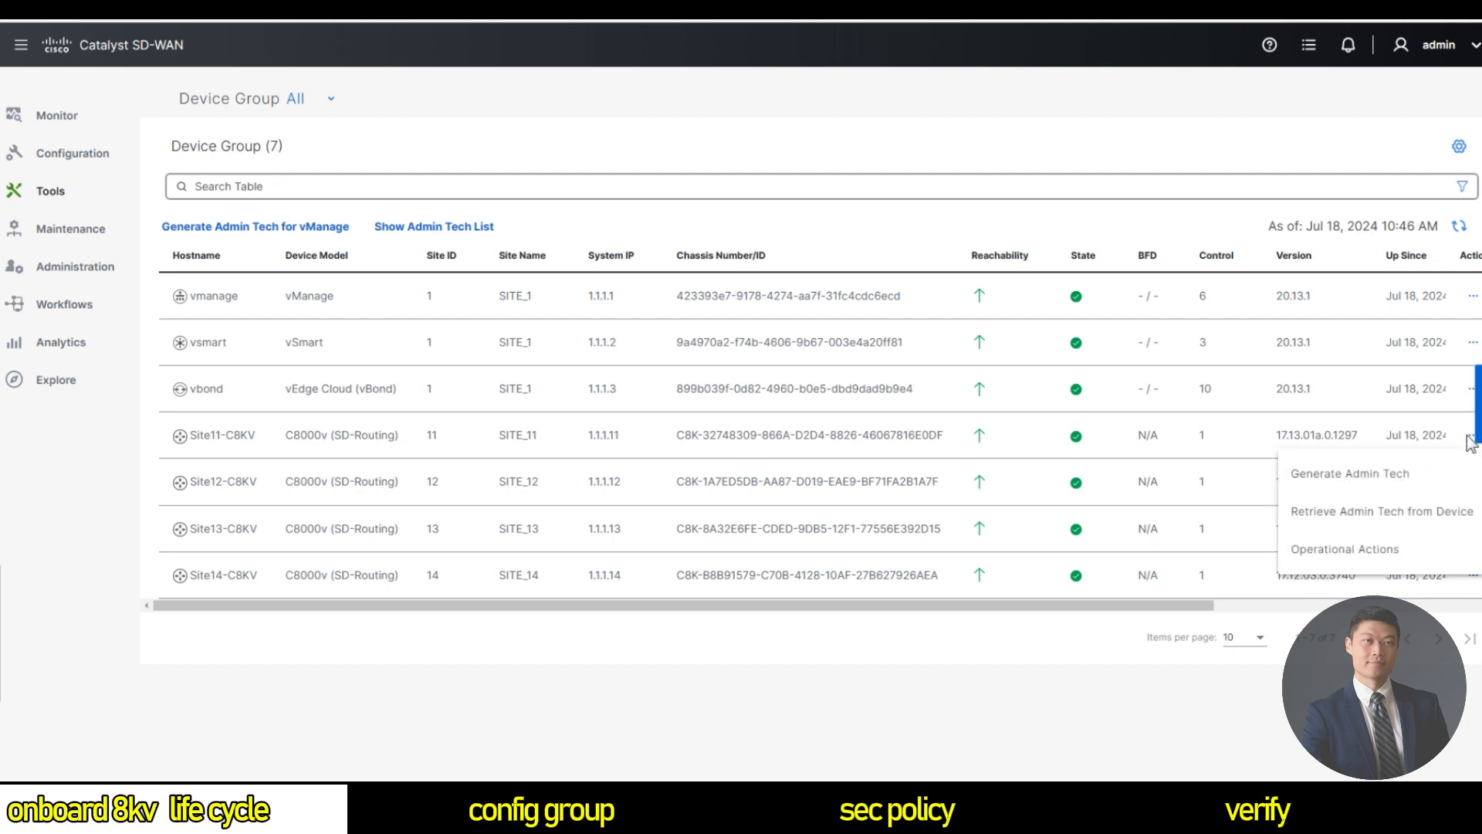
click(1347, 485)
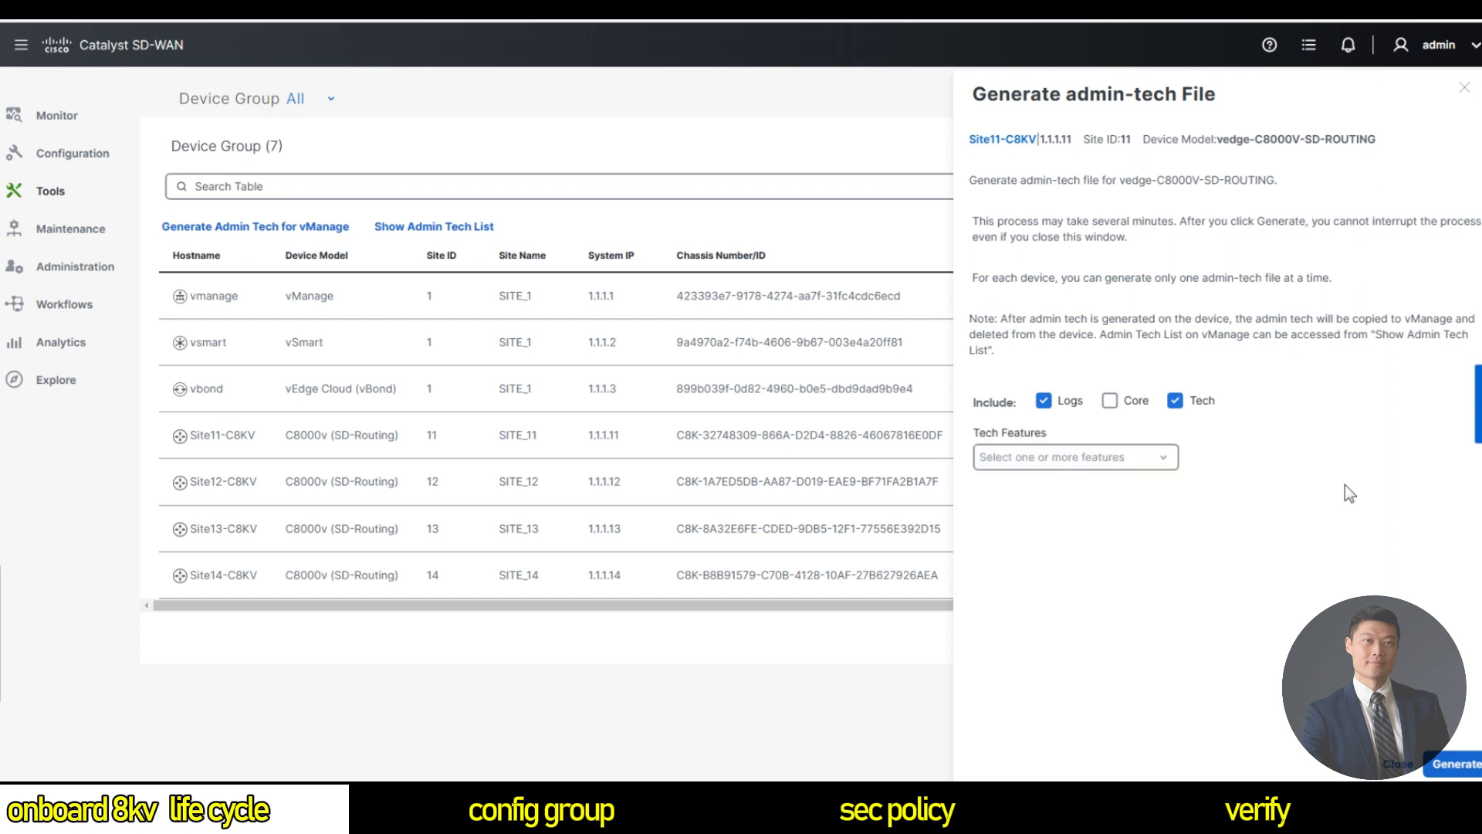
click(1110, 400)
click(1100, 461)
click(1081, 491)
click(1457, 766)
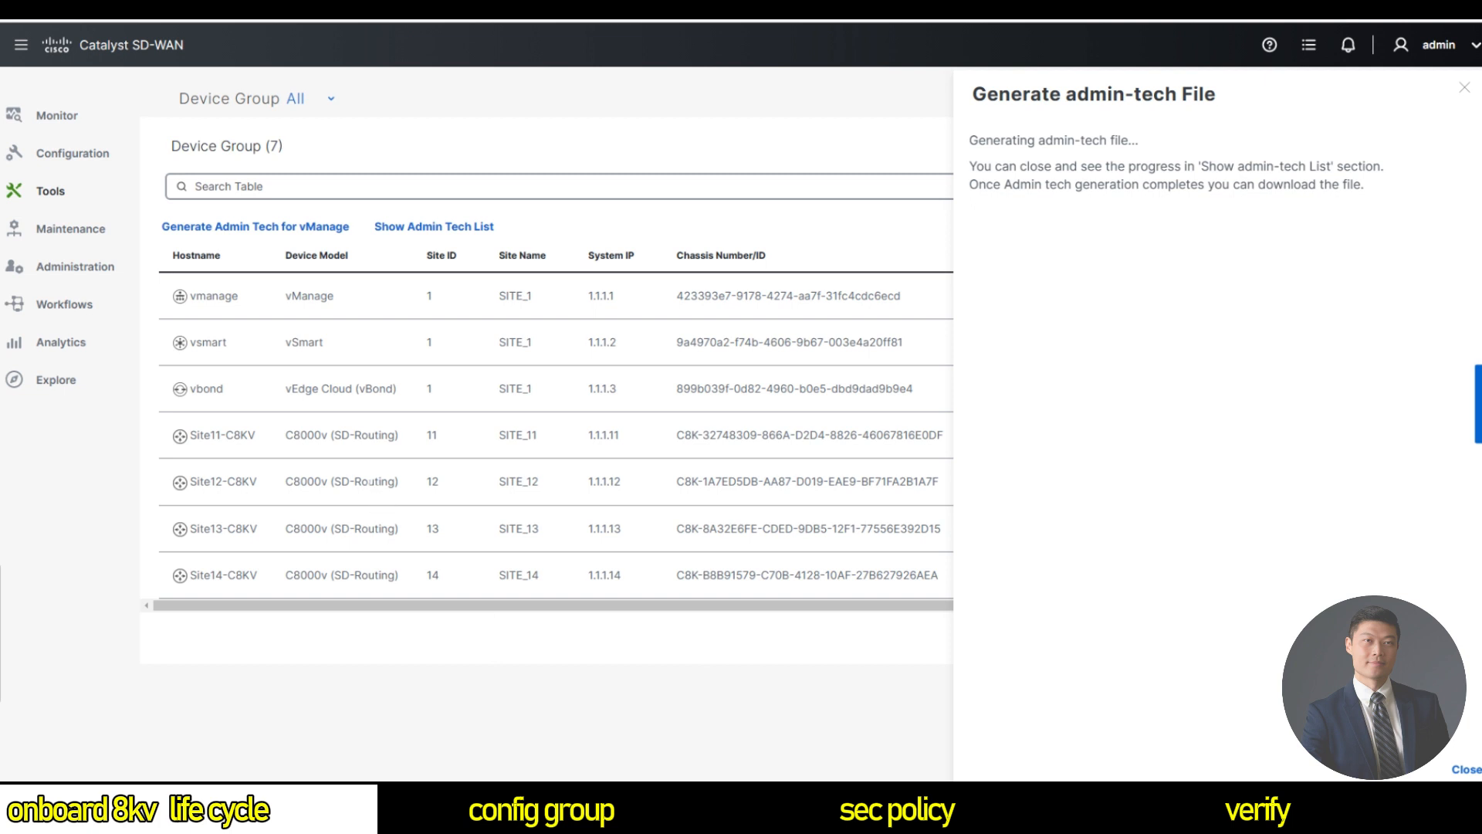
mouse_move(72, 307)
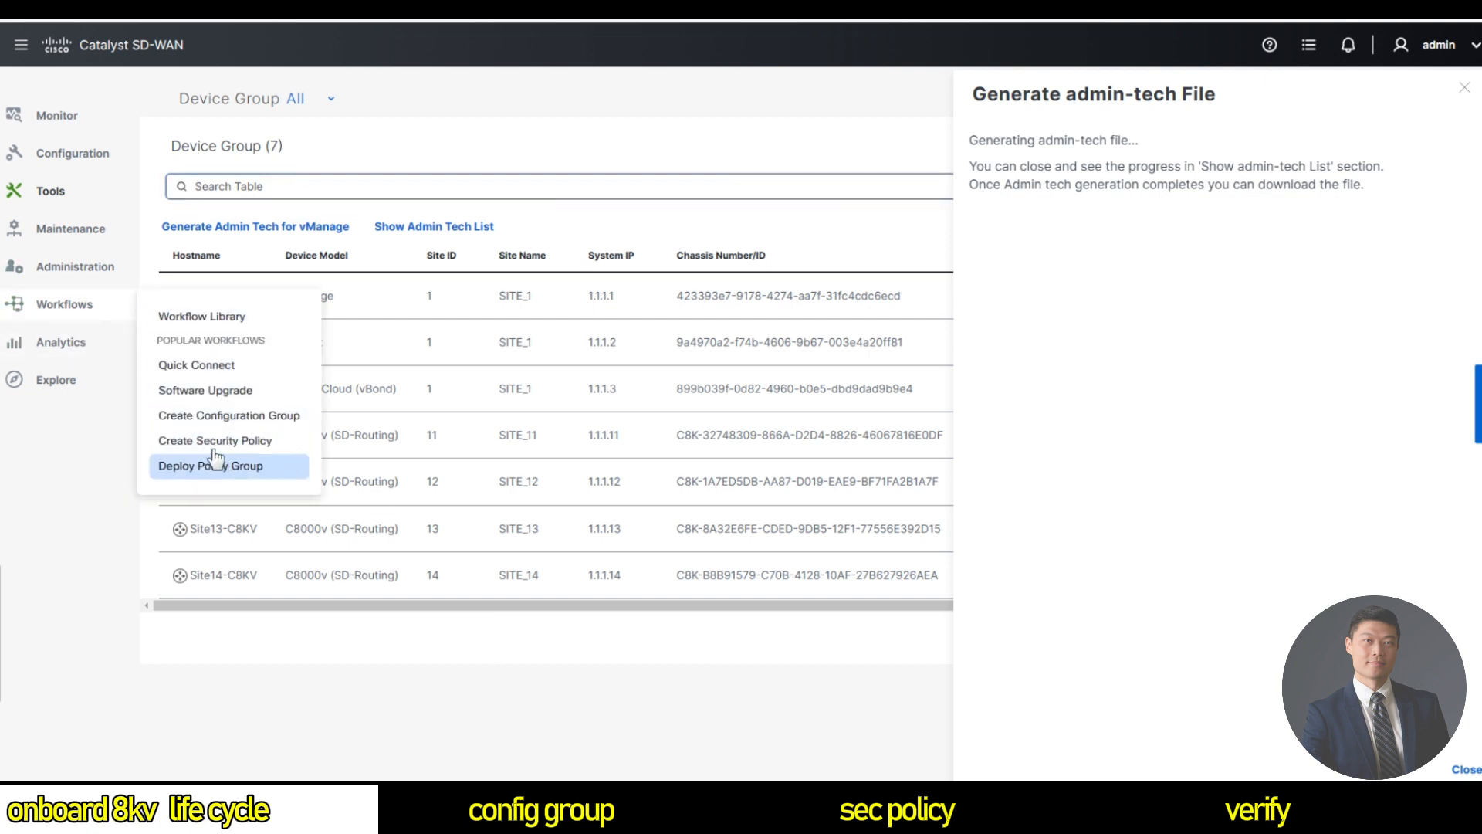
Start a software upgrade for Site14-C8KV only and begin adding a remote server.
click(210, 399)
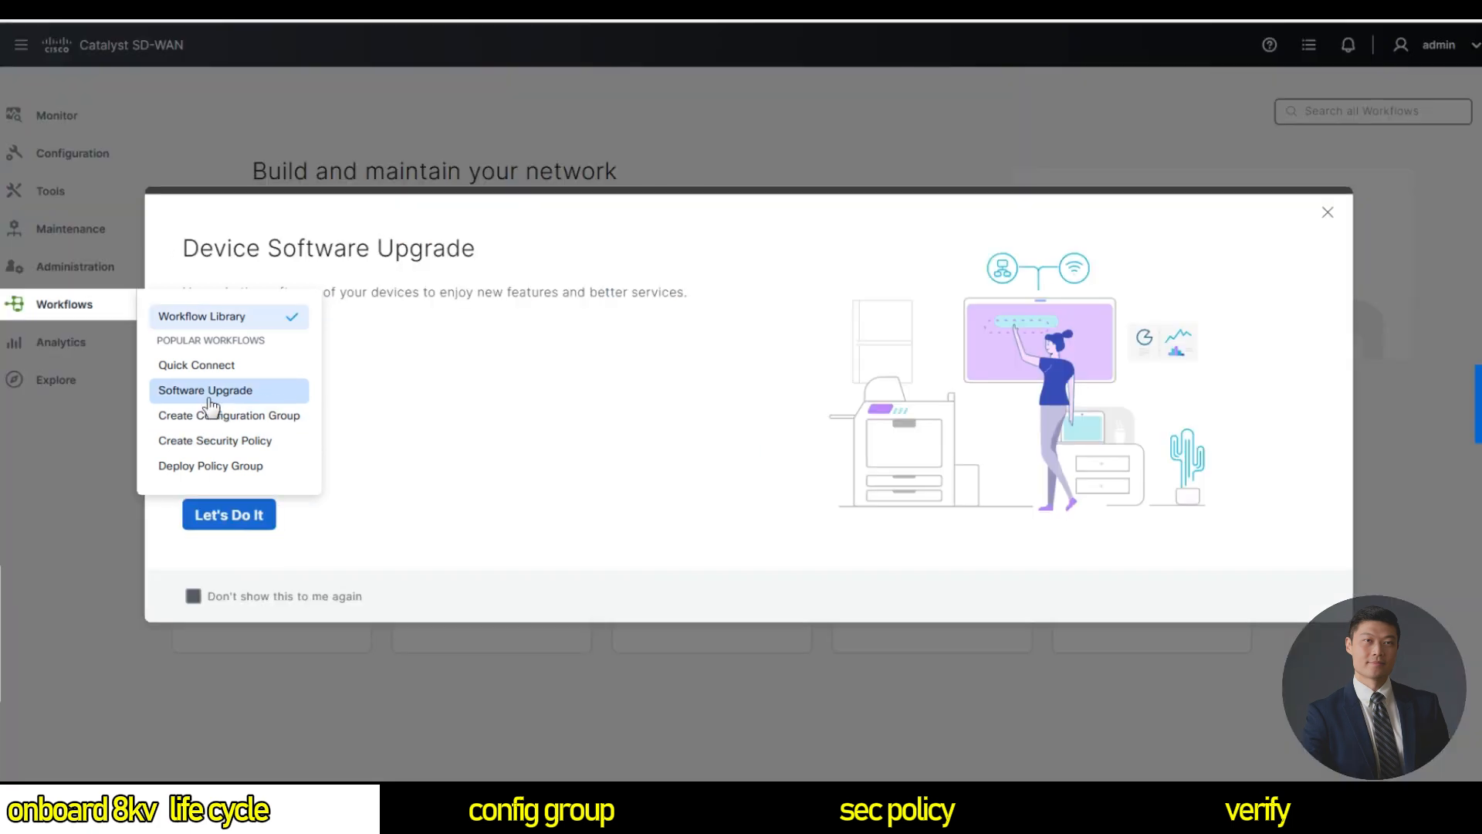
click(245, 518)
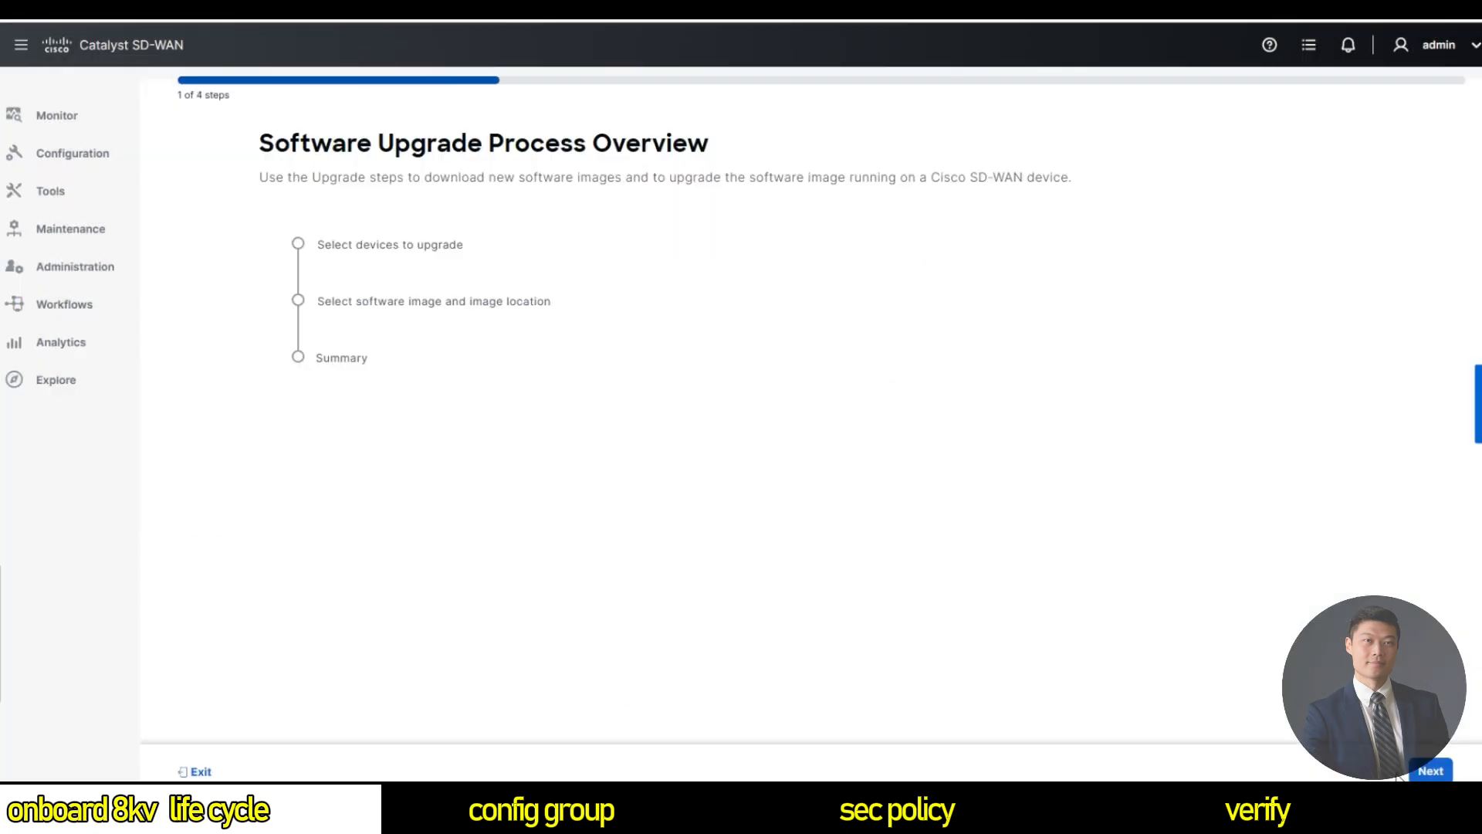
click(1428, 771)
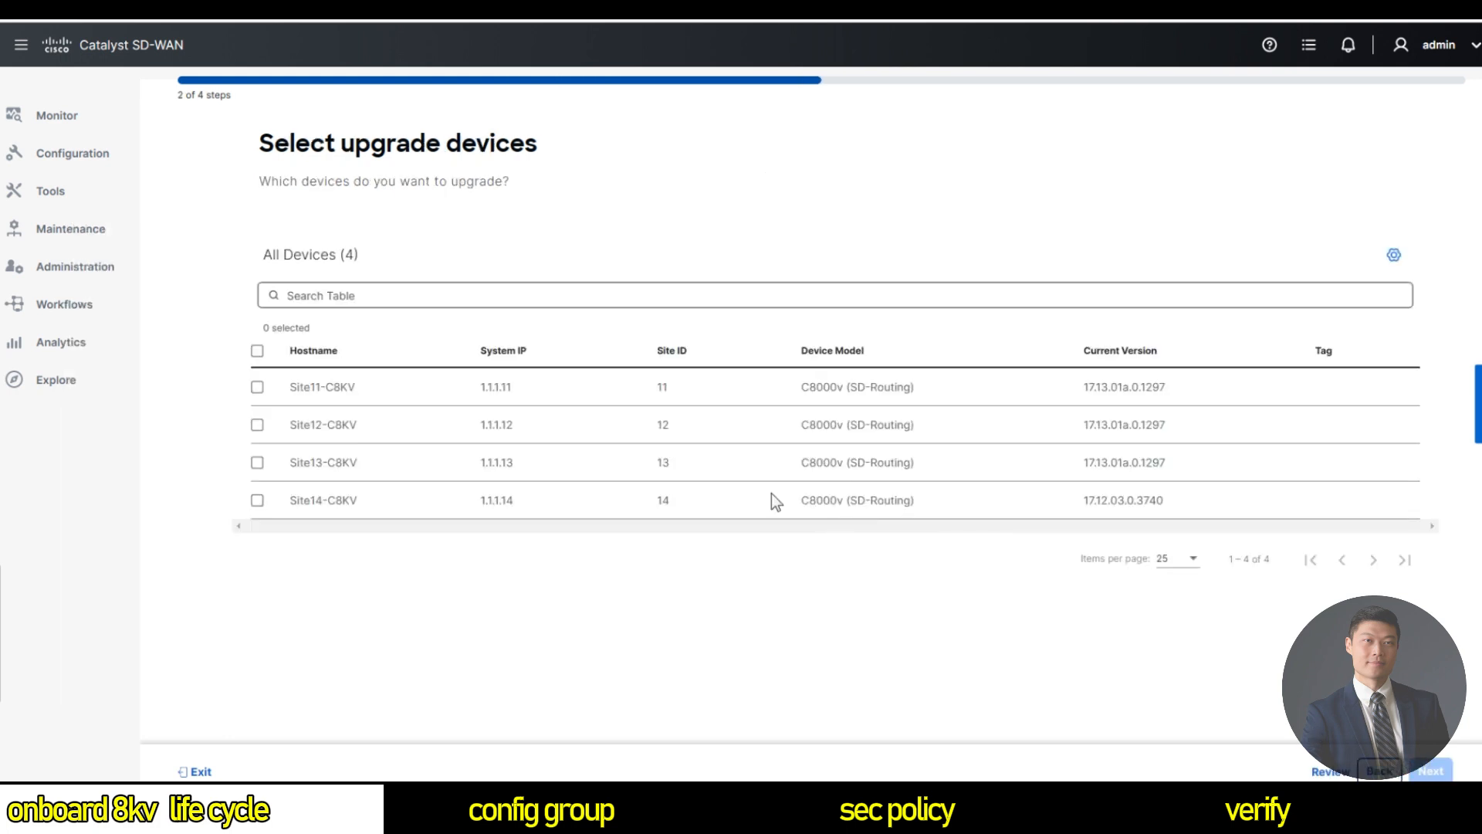
click(257, 500)
click(1437, 771)
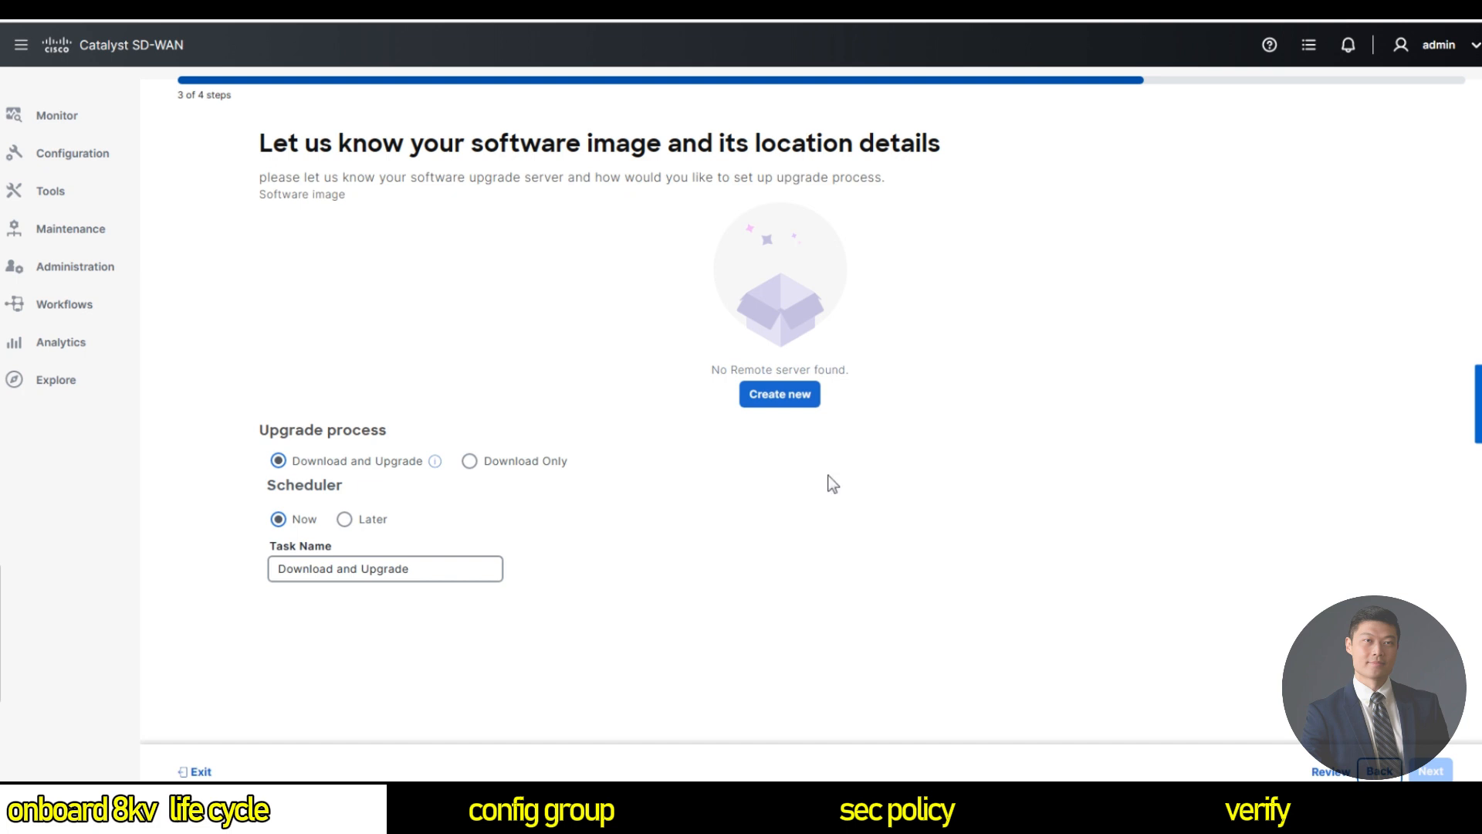
click(795, 397)
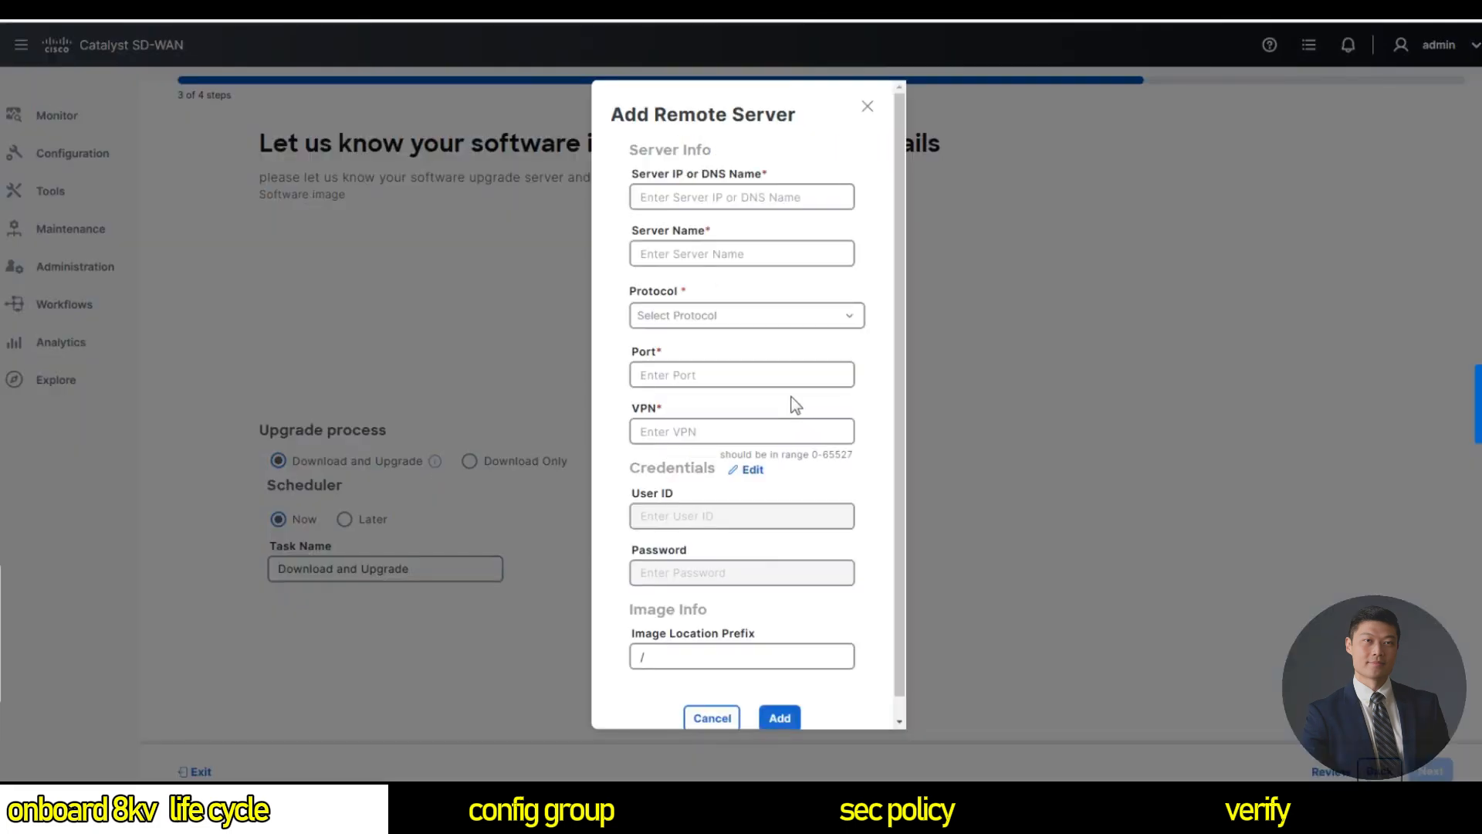
Enter server IP 198.18.133.100, name Ubuntu_Server, protocol SCP and VPN 0.
click(649, 197)
text(198.18.133.100)
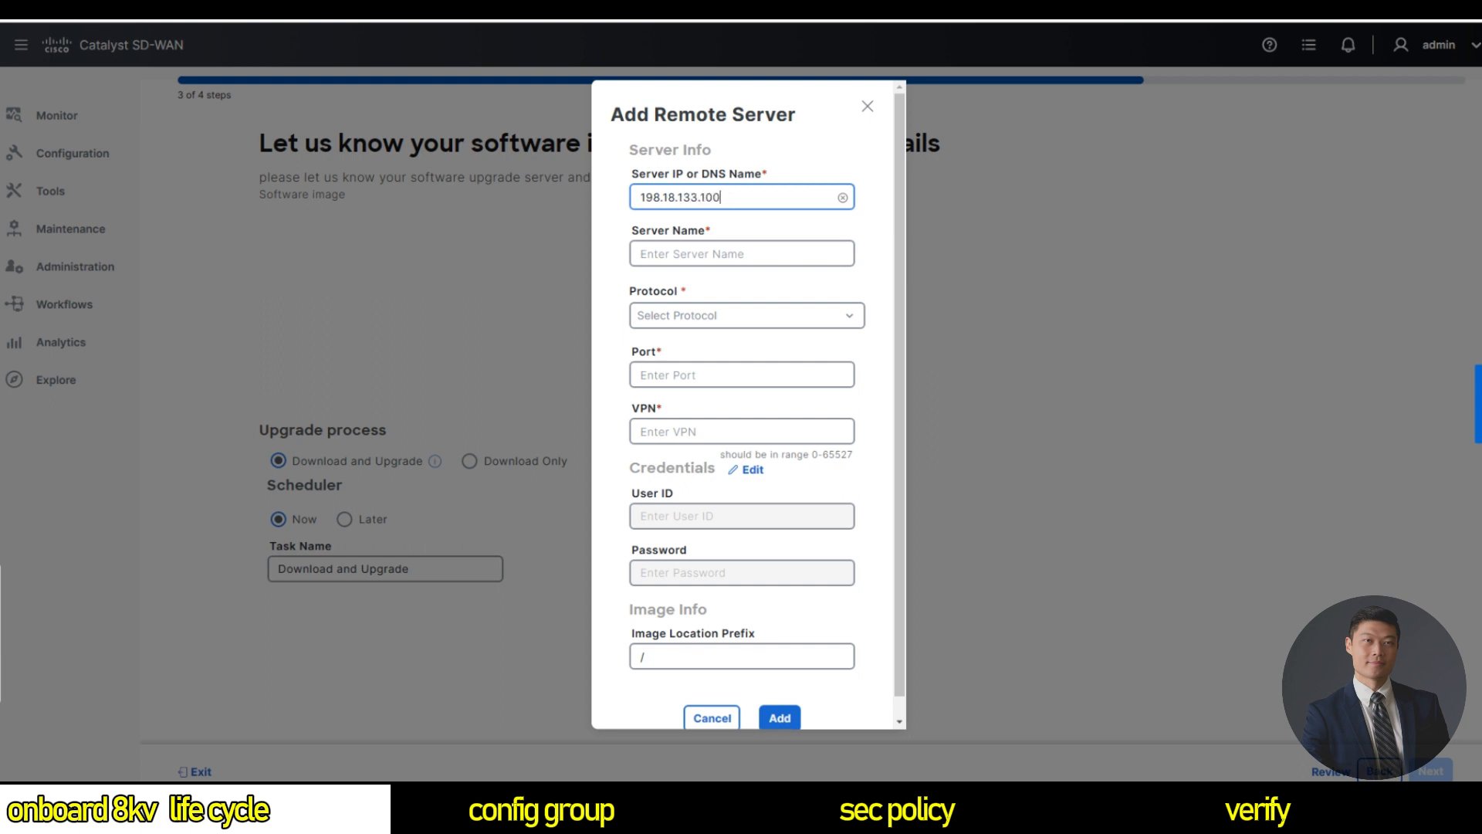
key(Tab)
key(Tab)
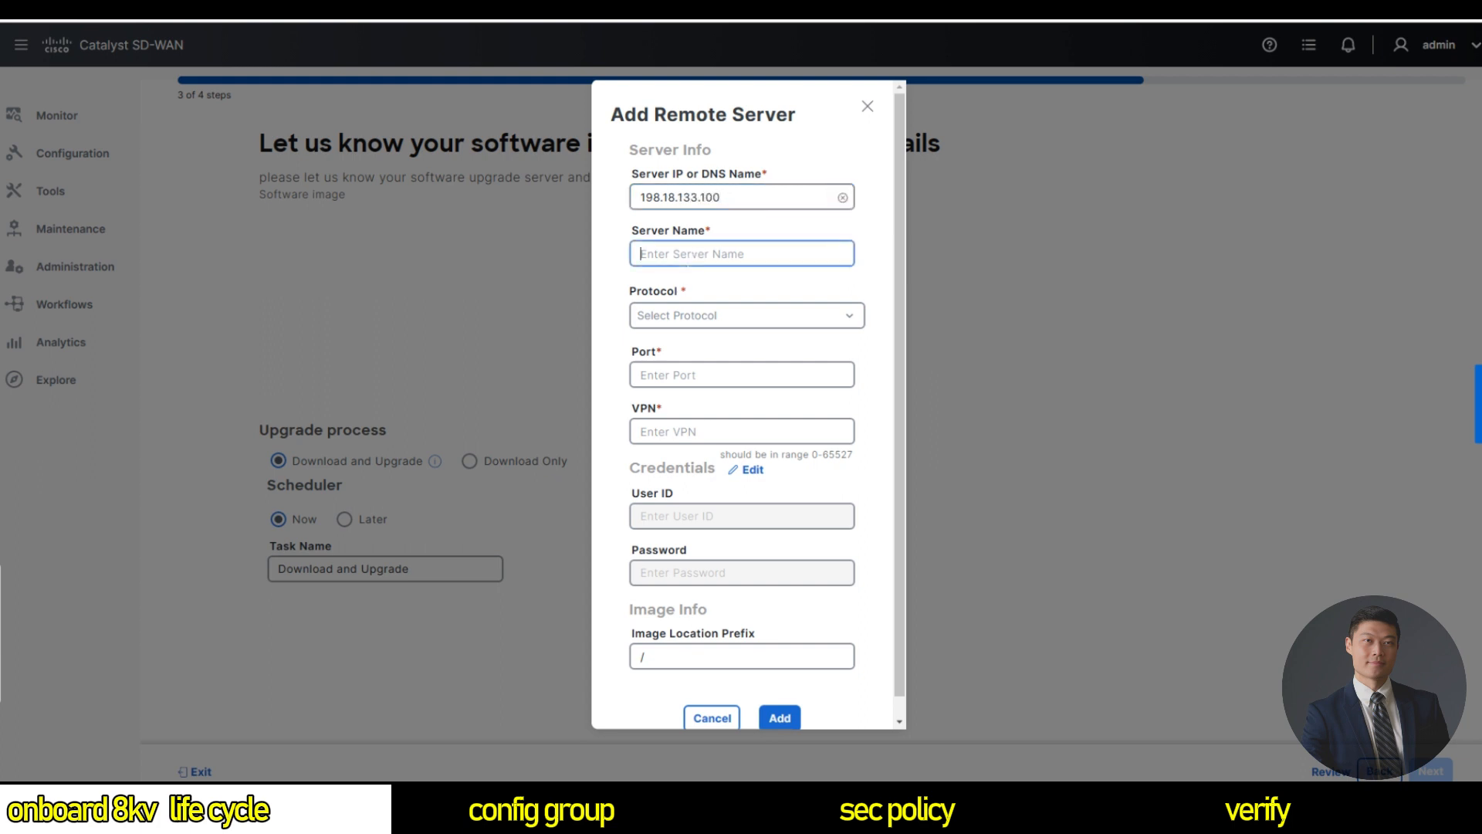
text(Ubuntu_Server)
key(Tab)
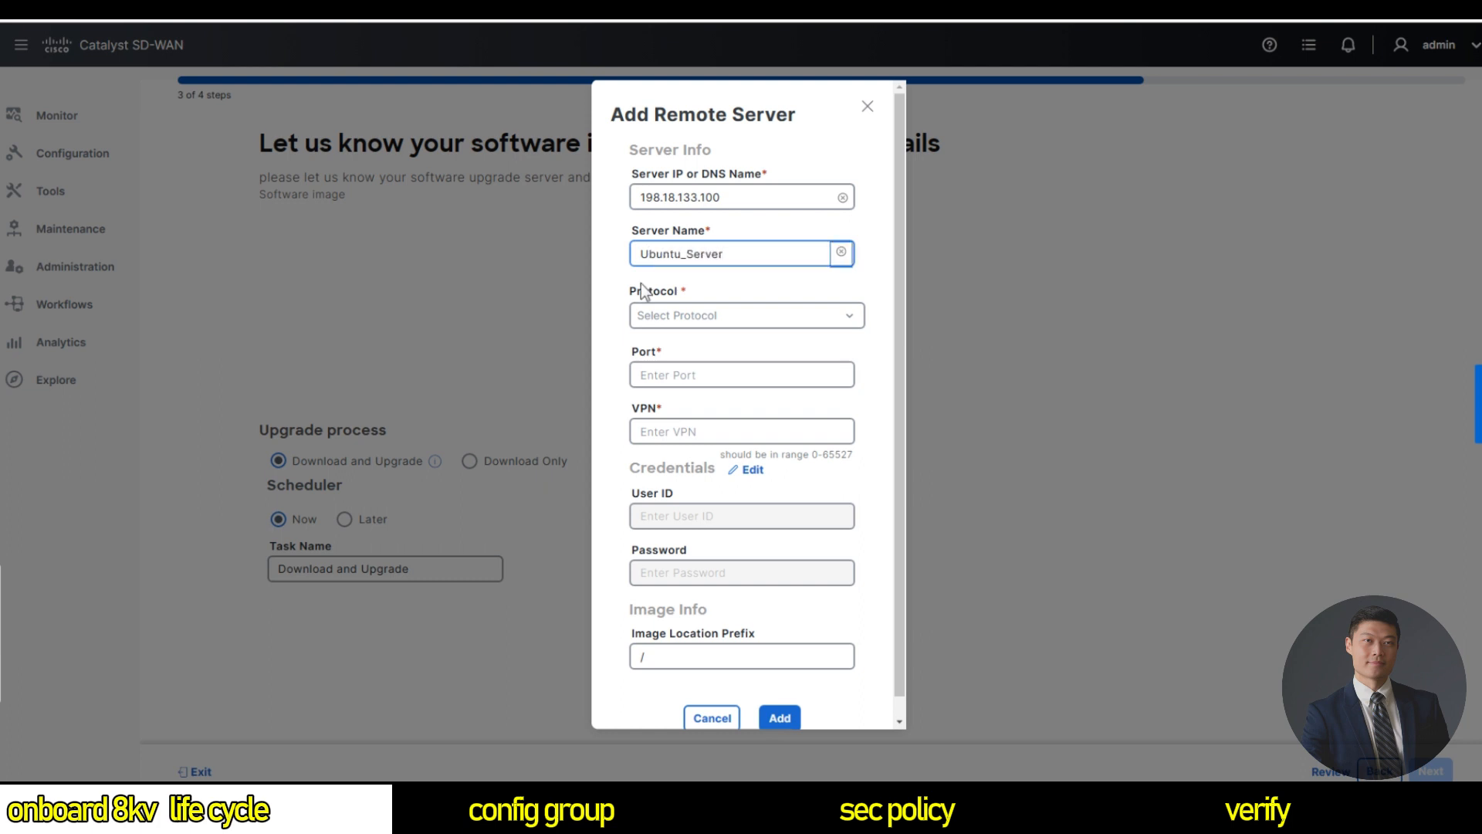
click(668, 315)
click(660, 404)
click(699, 429)
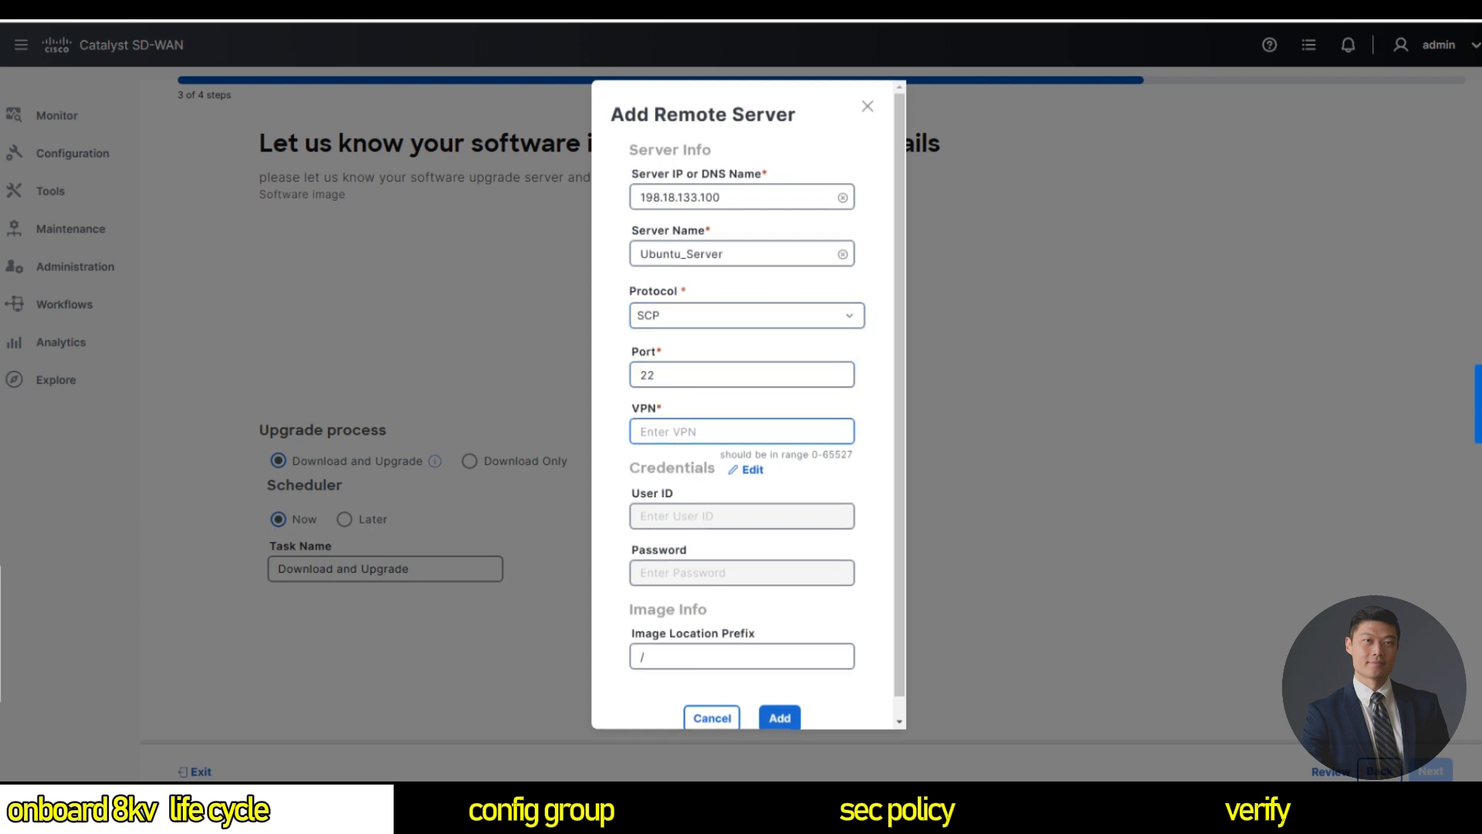
text(0)
Enter the server username and password, set prefix /tftpboot/, and save the remote server.
click(746, 474)
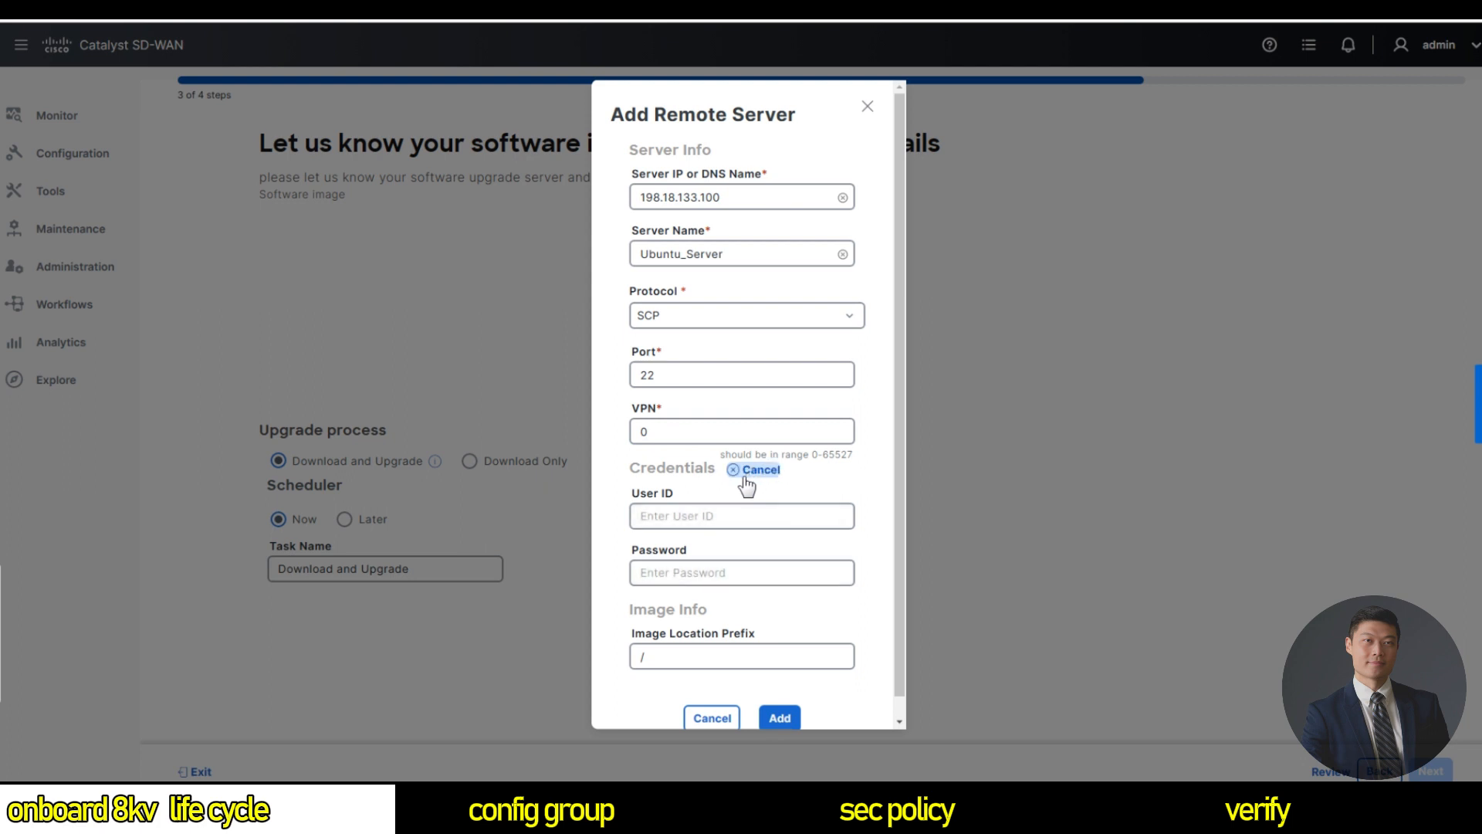
text(dcloud)
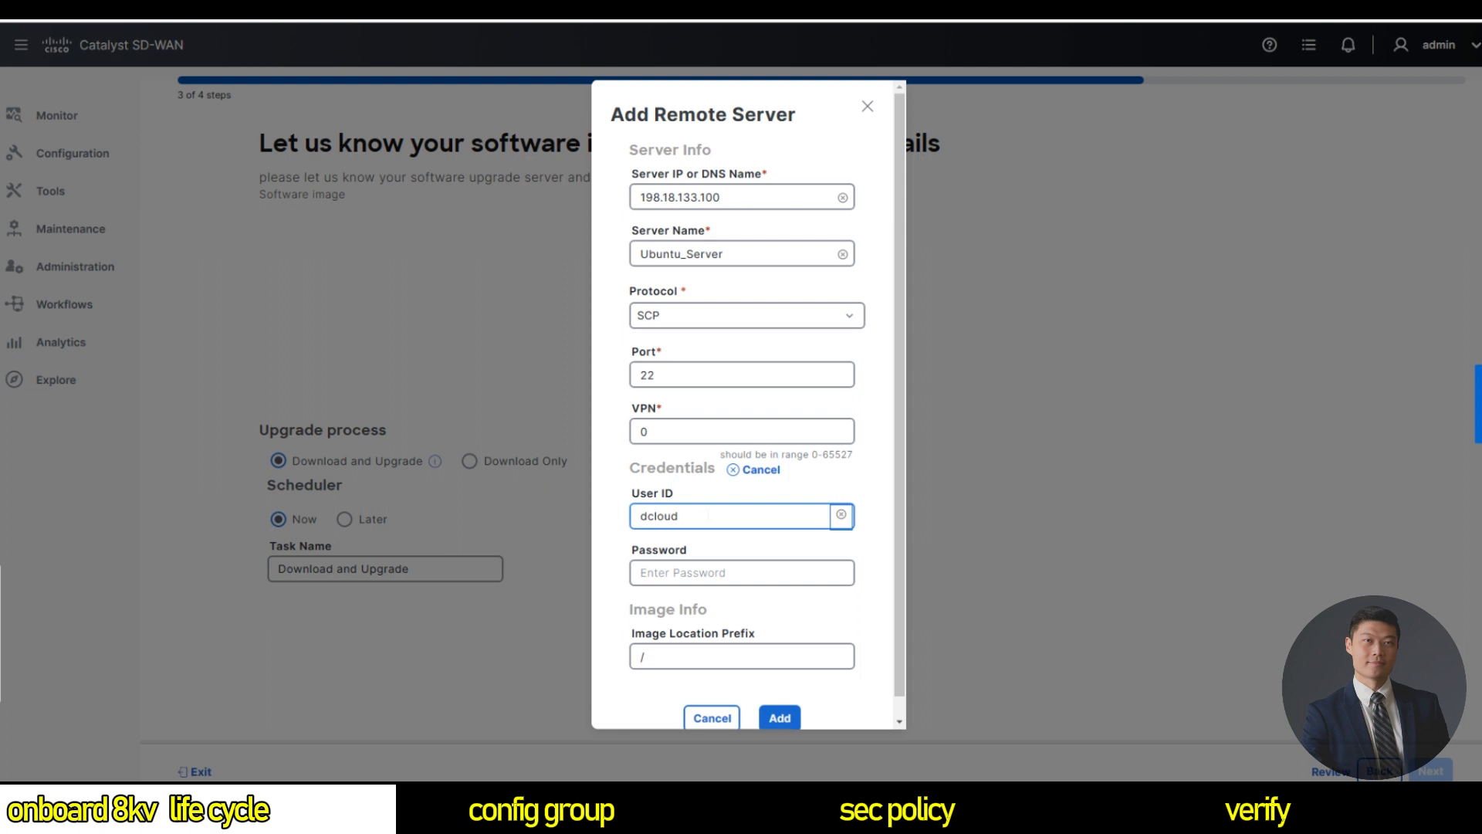
key(Tab)
text(C1sco12)
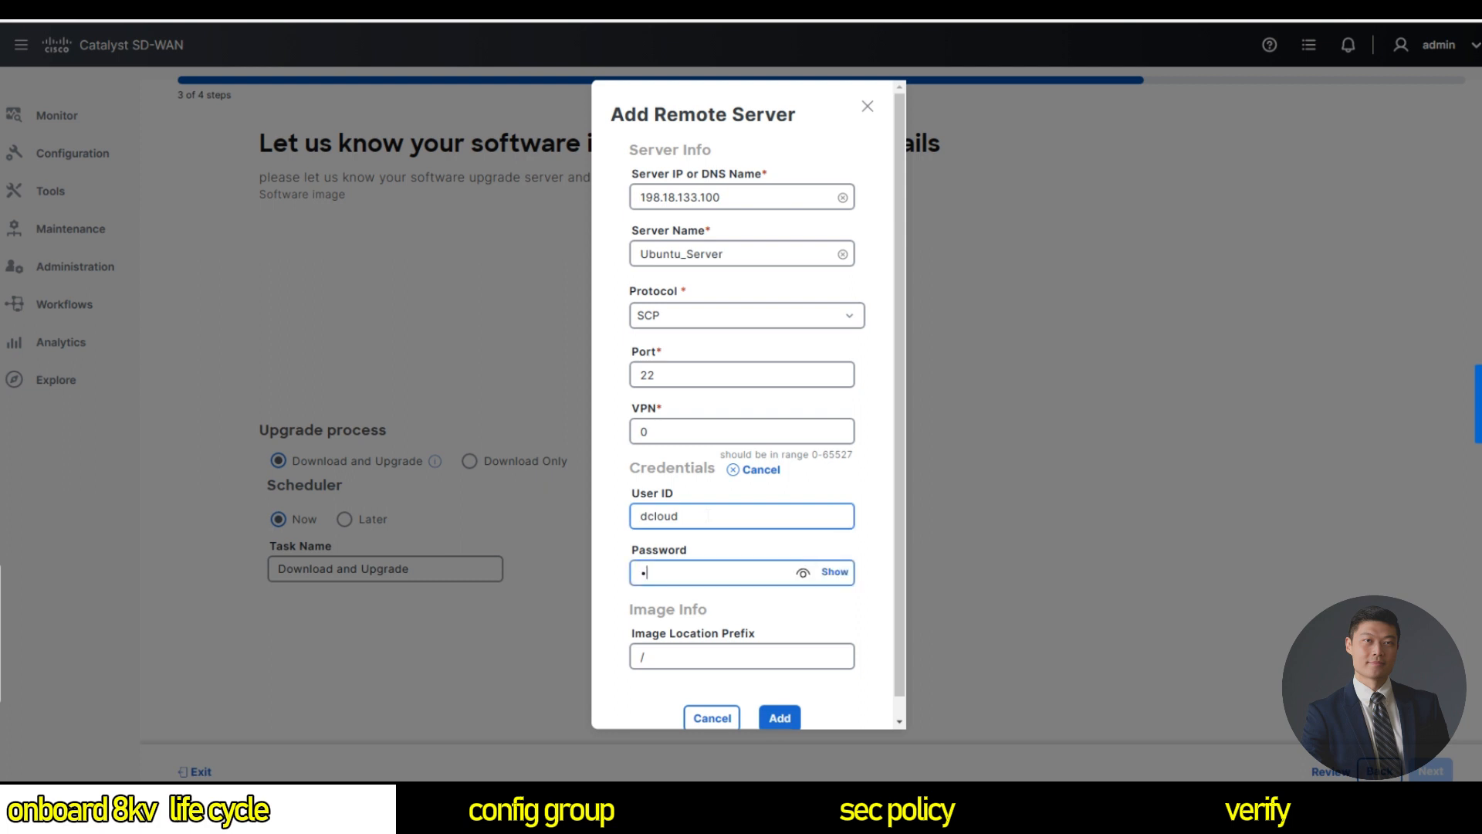
text(345)
scroll(747, 402, down, 1)
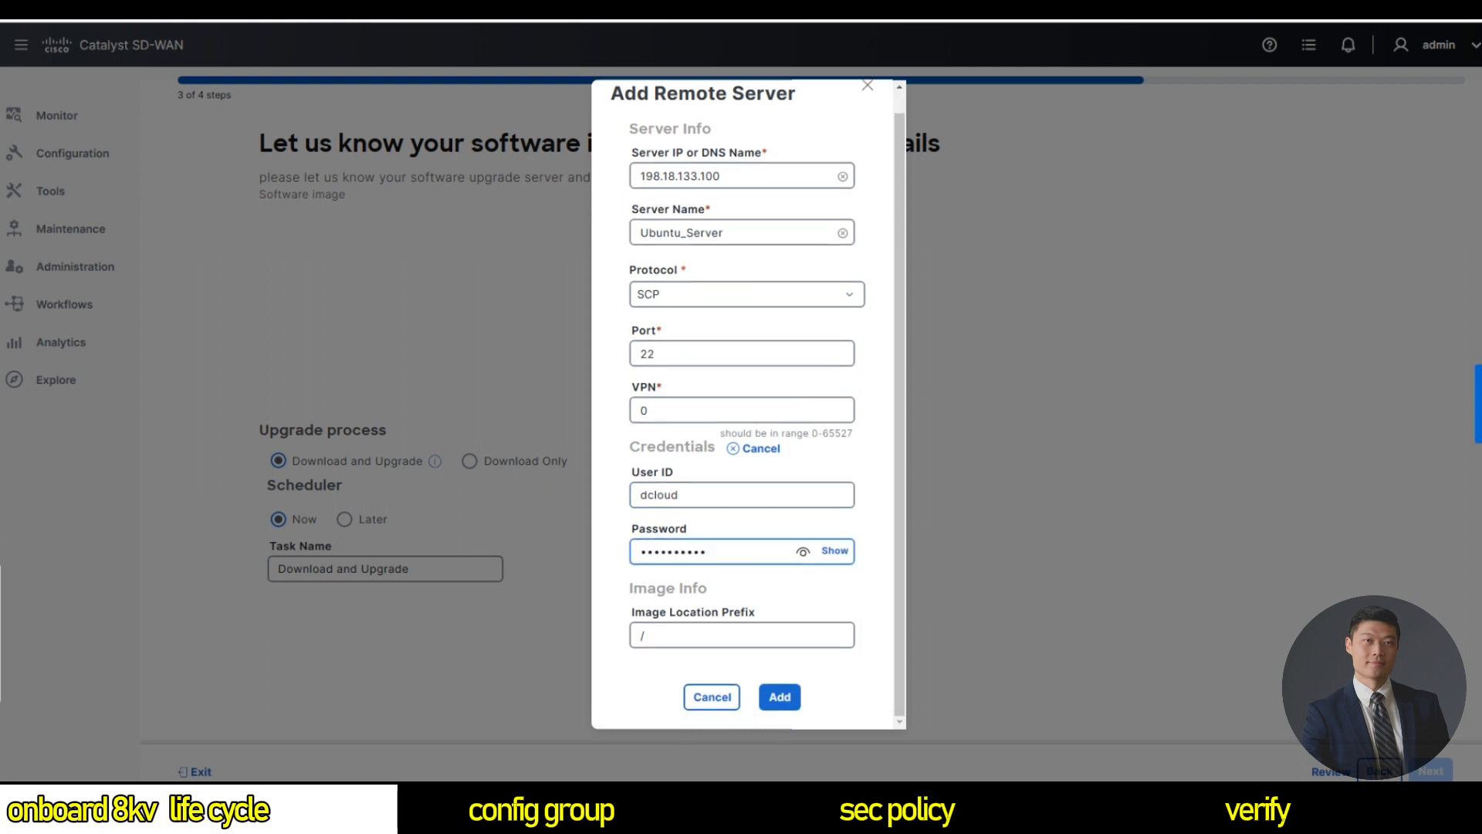
click(686, 636)
text(tftp)
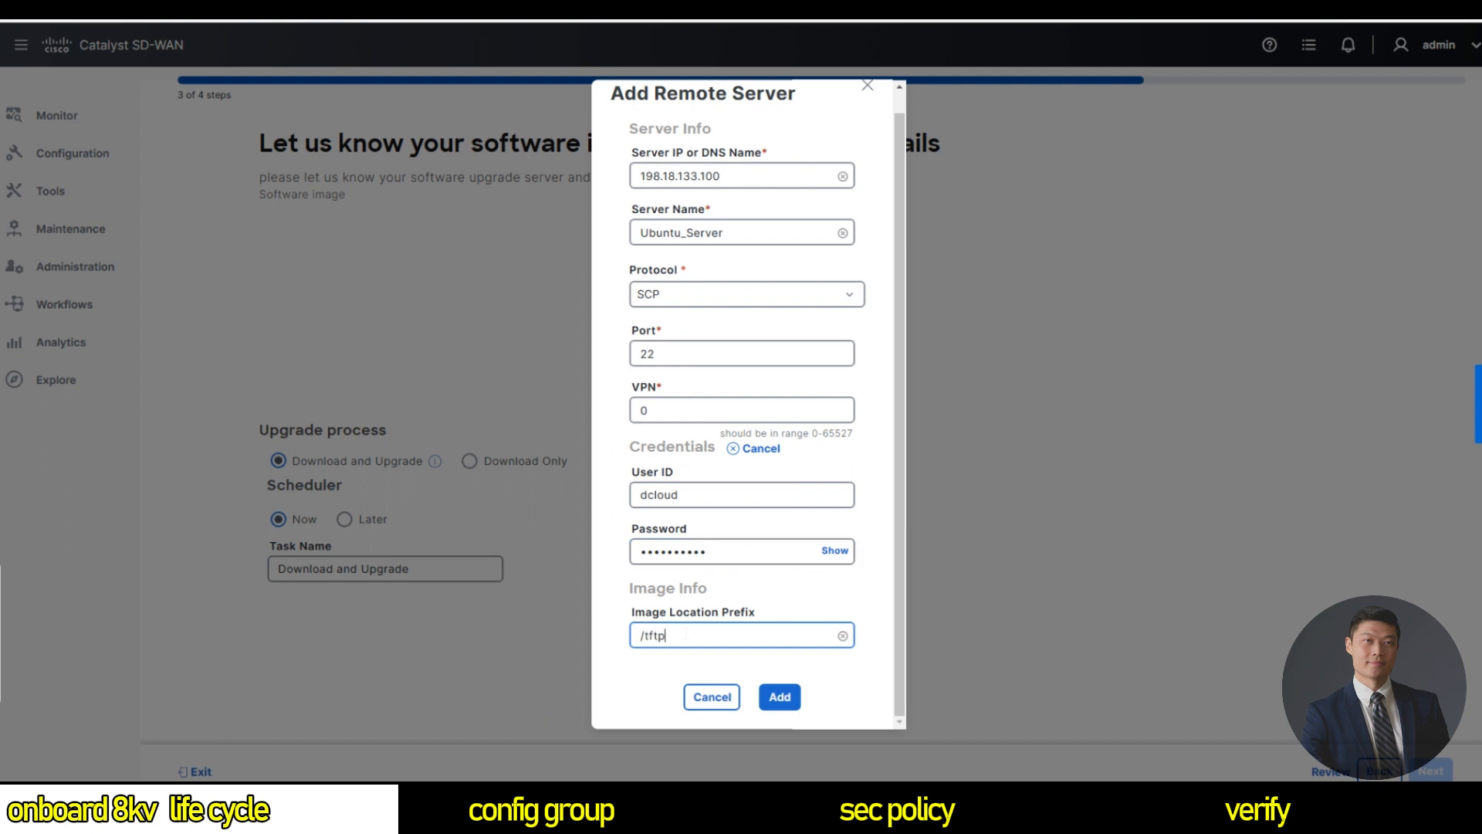
text(boot/)
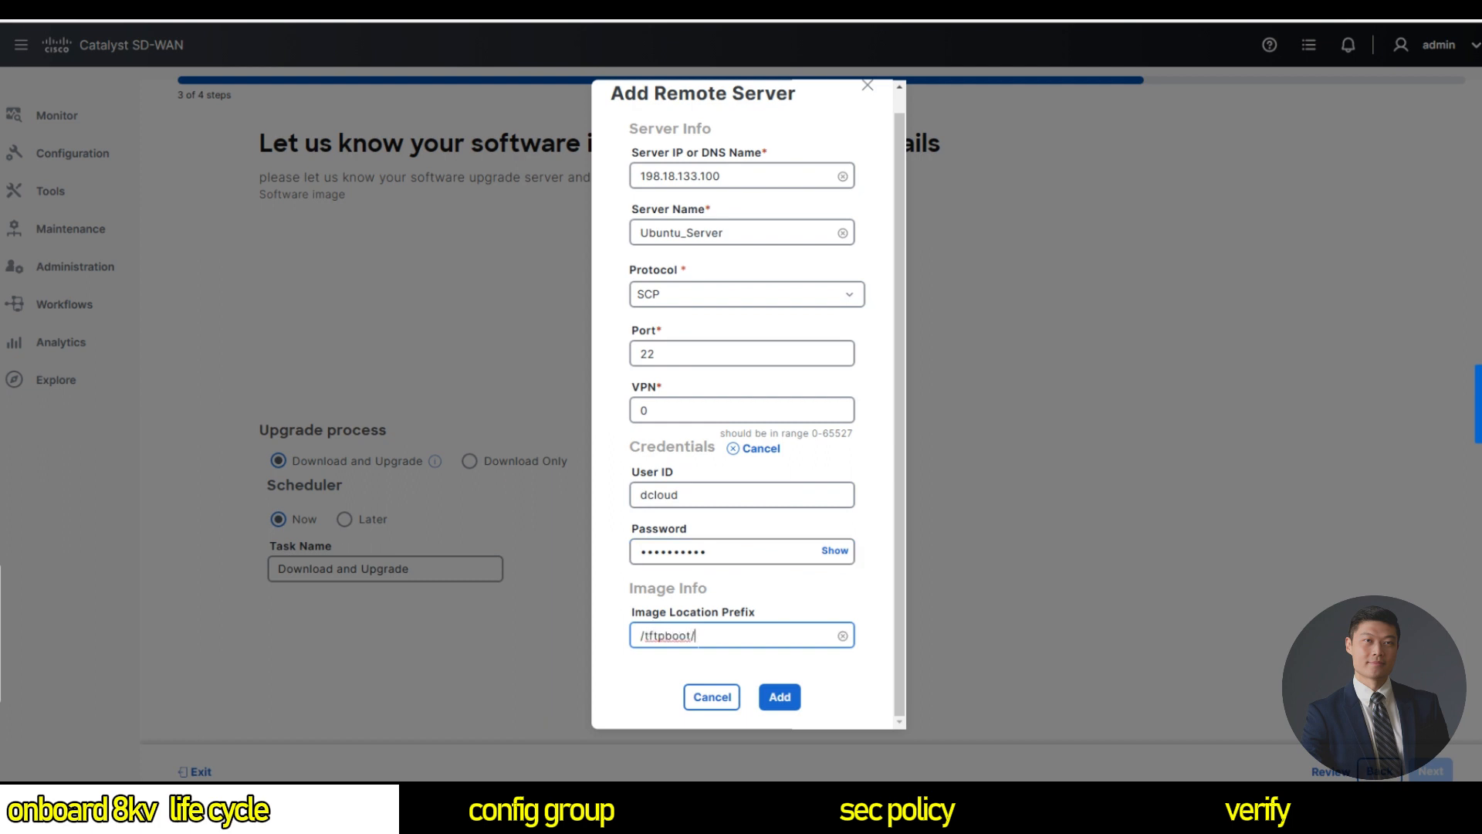
click(780, 699)
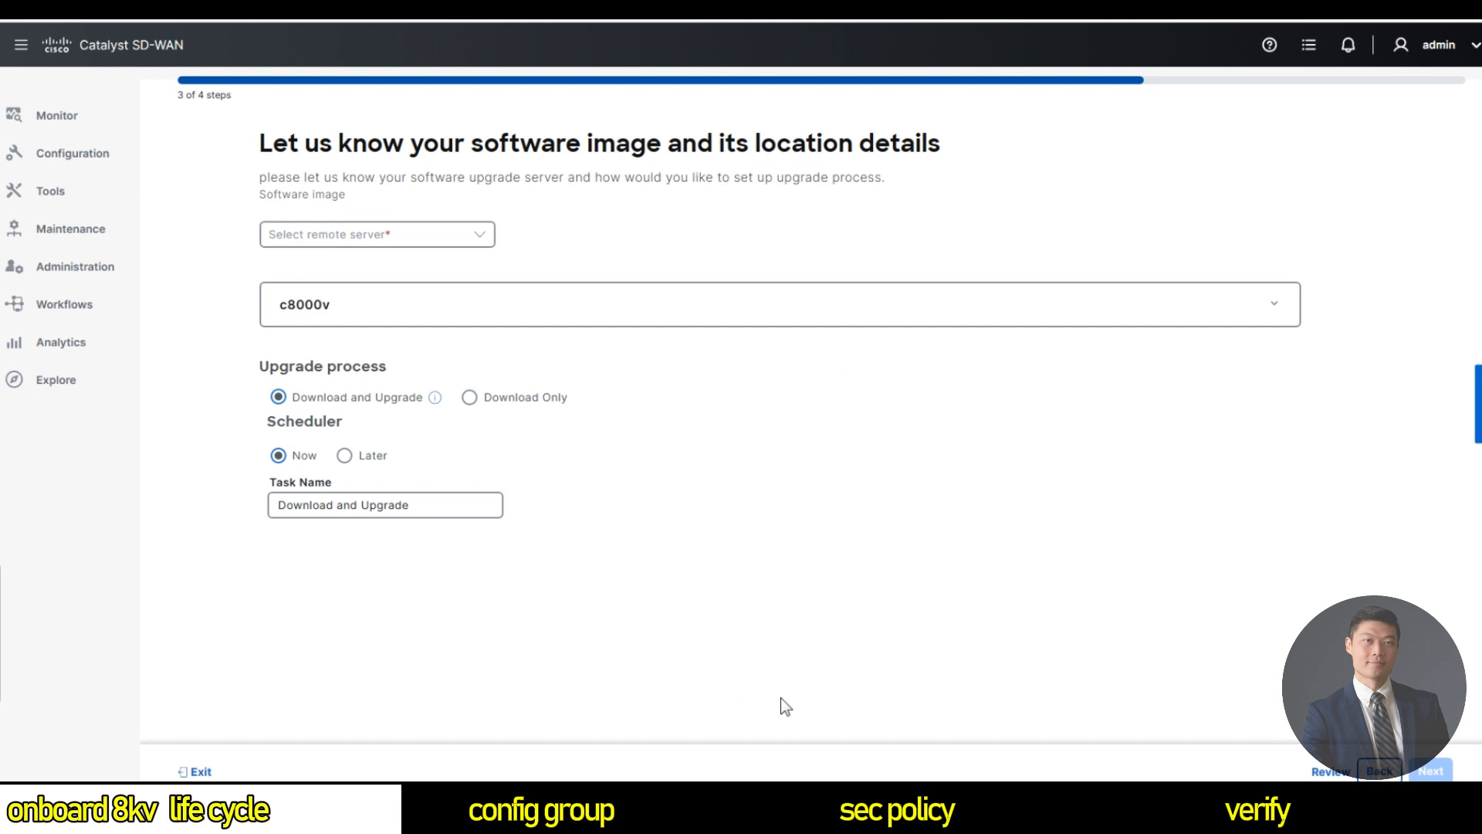
click(423, 236)
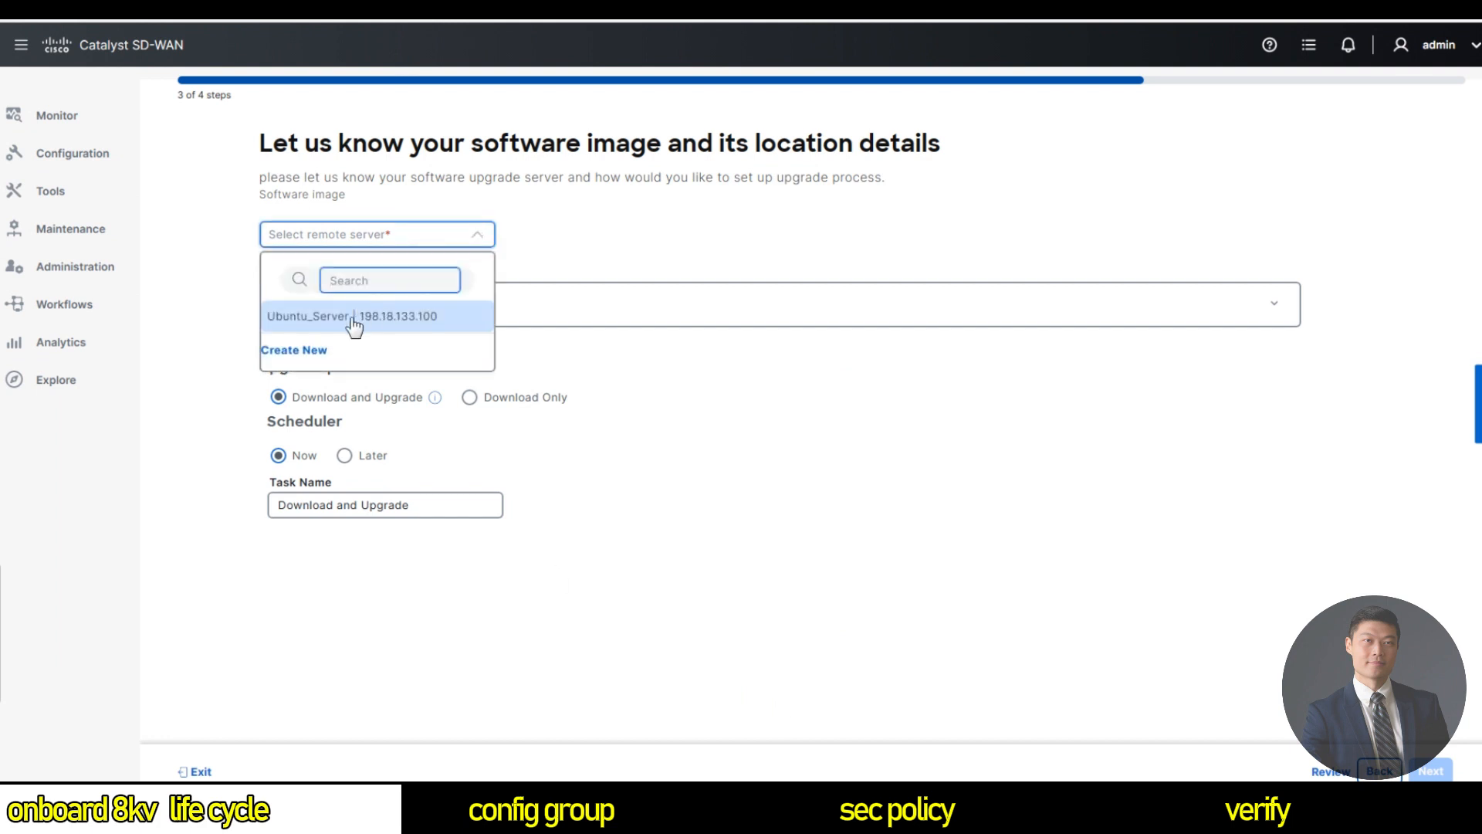
Use Ubuntu_Server and add and select image c800v-universalk9.17.13.01a.SPA.bin for c8000v.
click(358, 323)
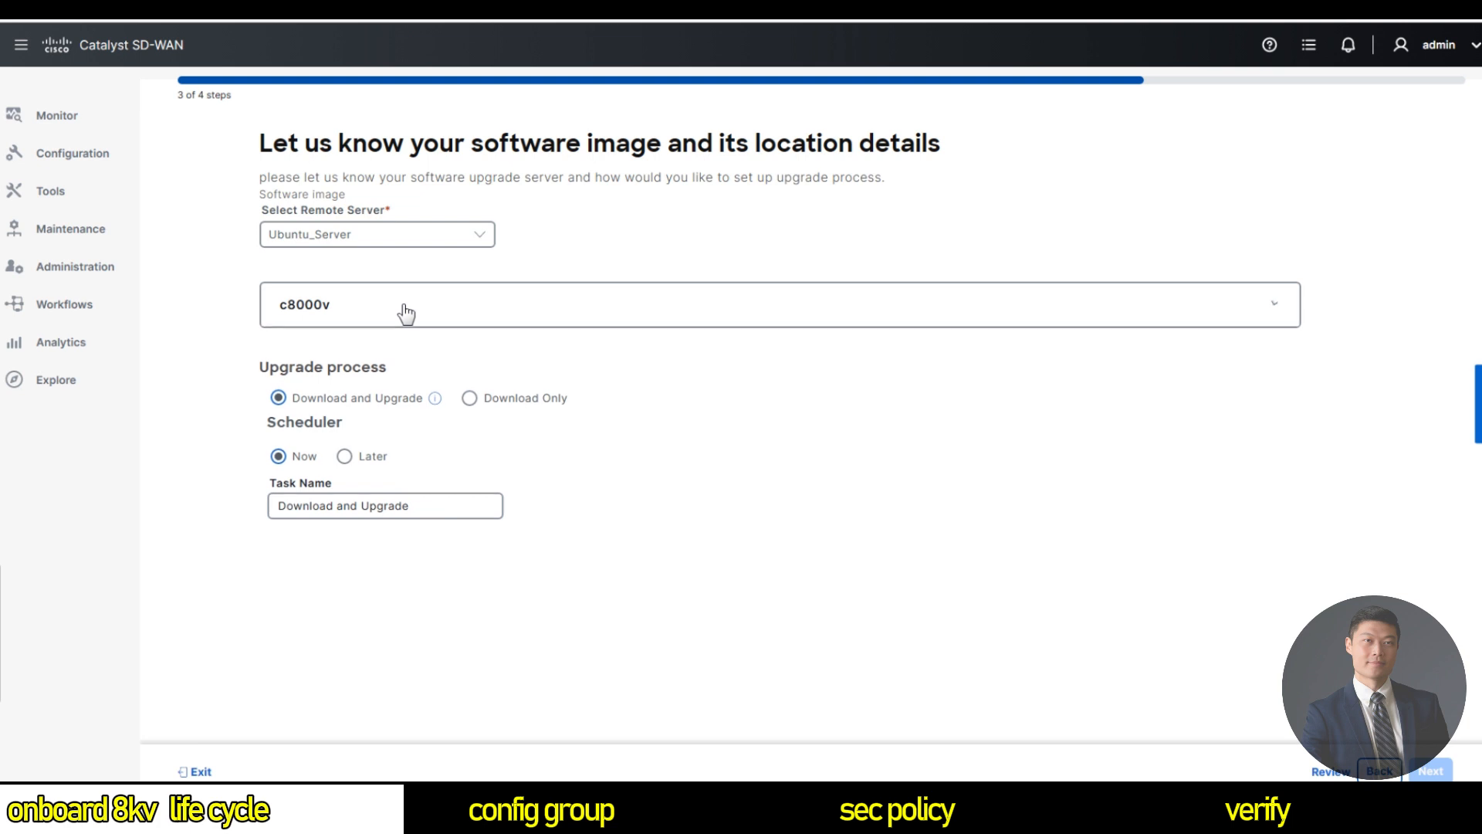
click(442, 311)
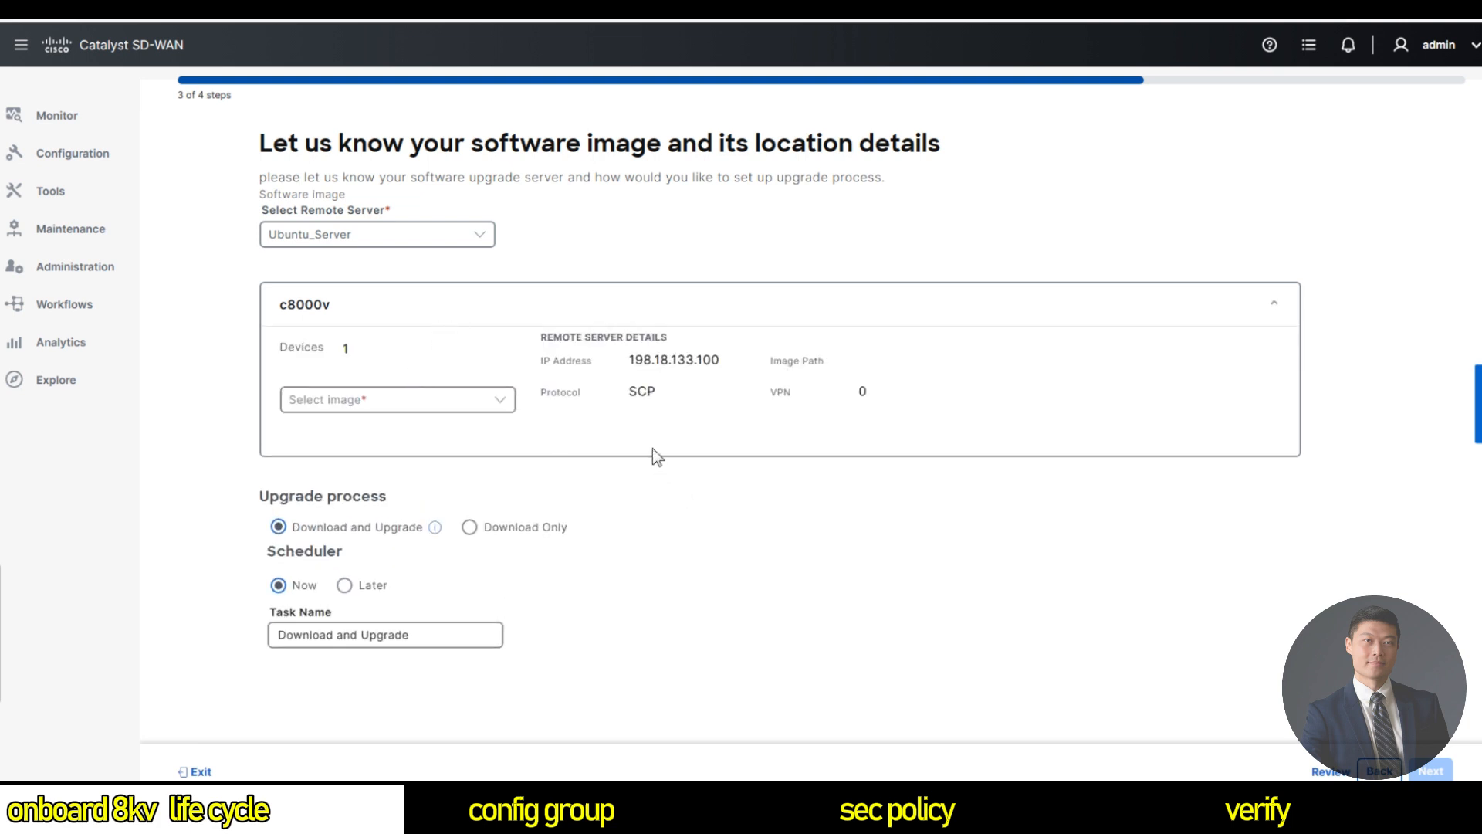
click(449, 403)
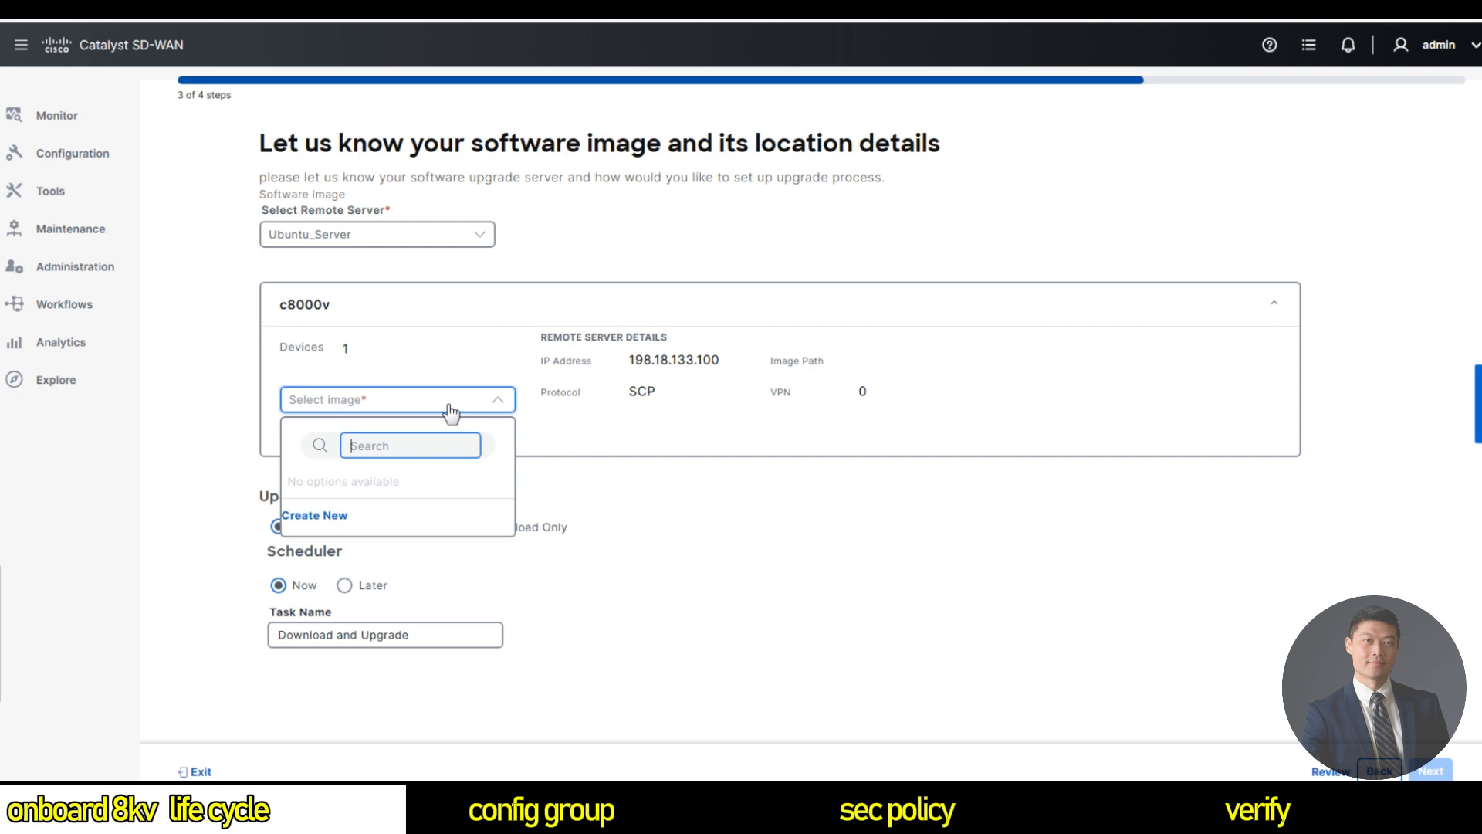
click(316, 515)
click(691, 431)
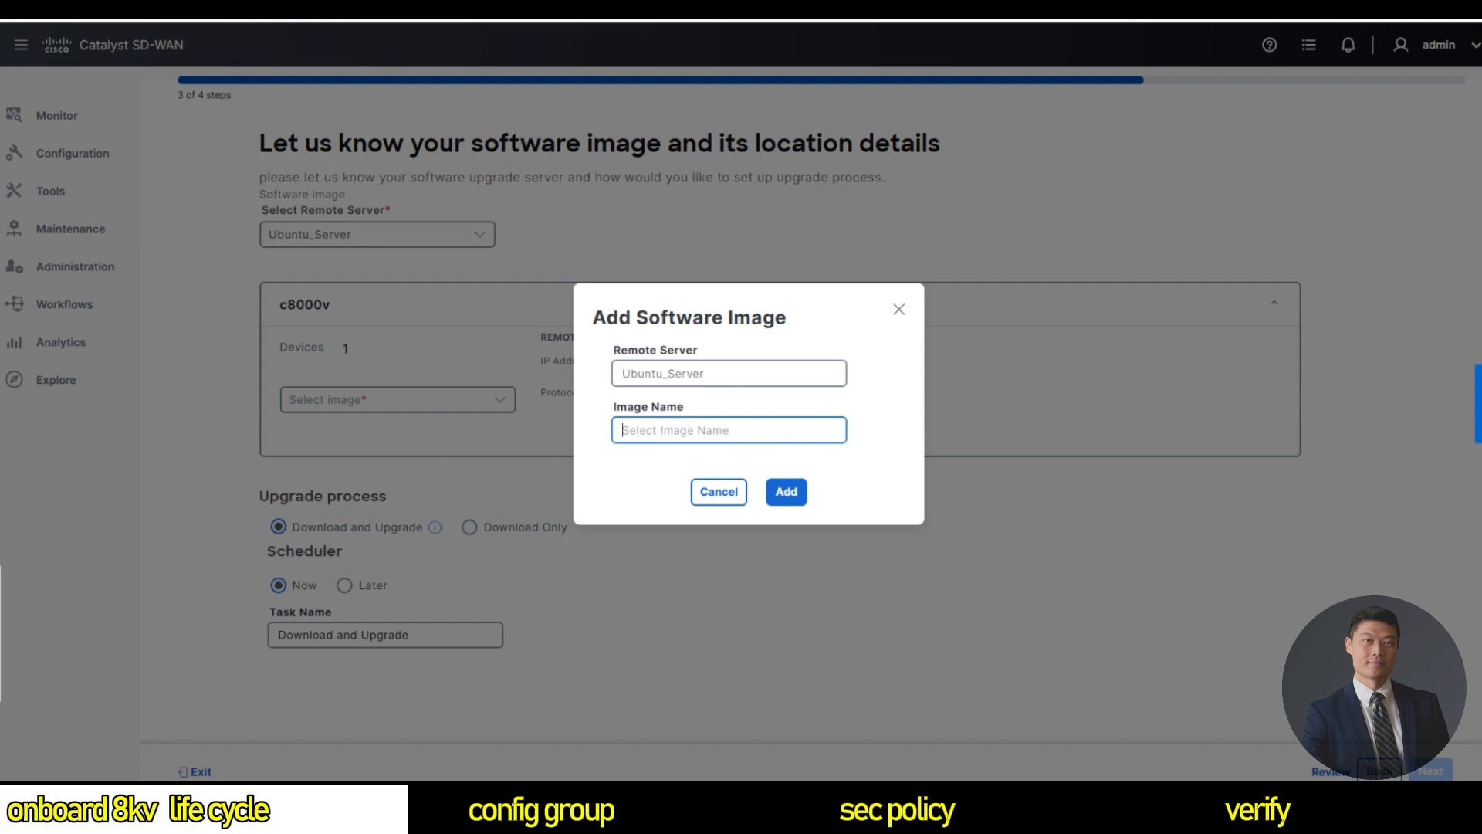
text(c800v-universalk9)
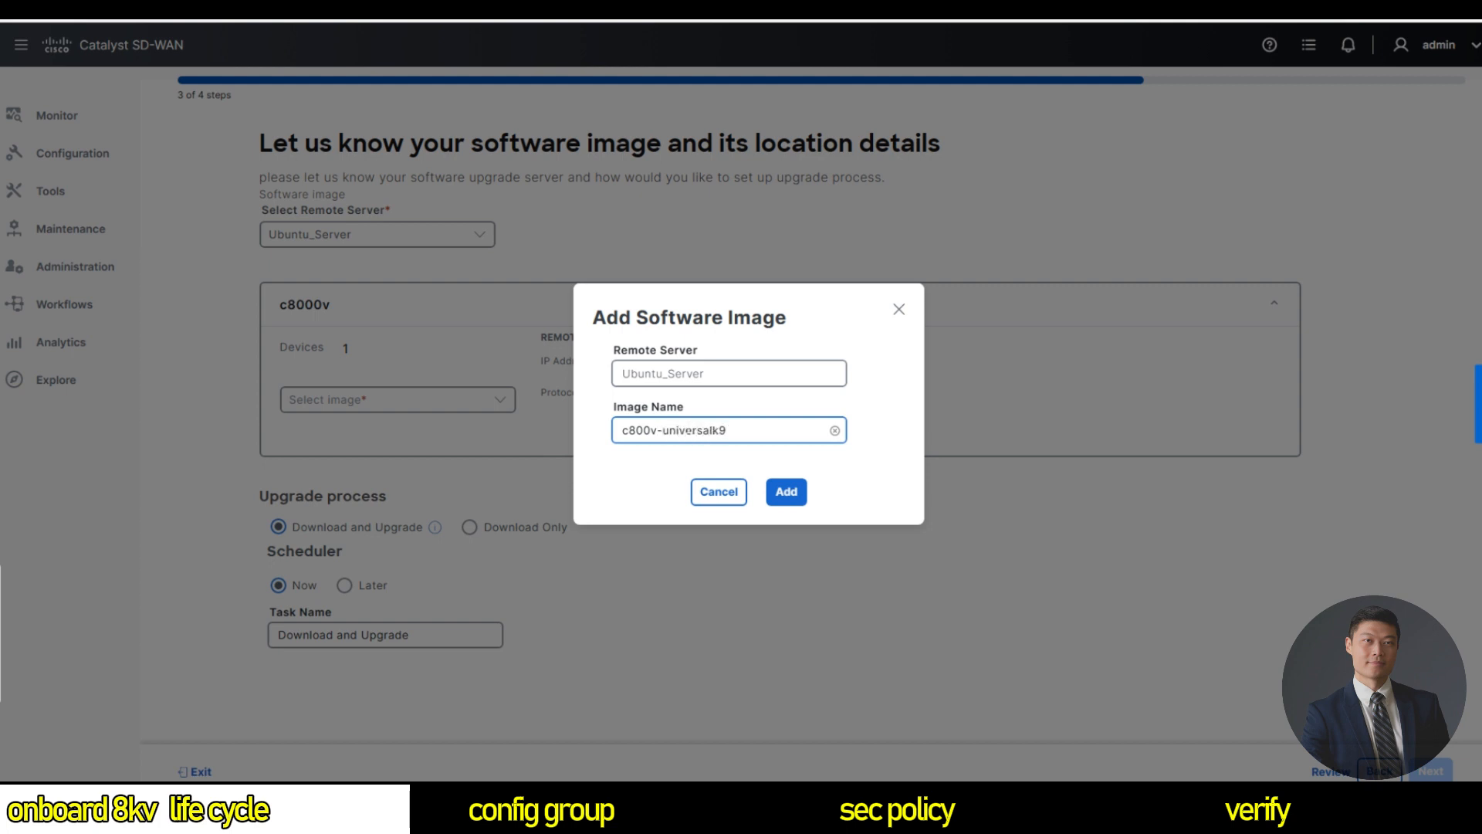
text(.17.13.01a.SPA.bin)
click(784, 494)
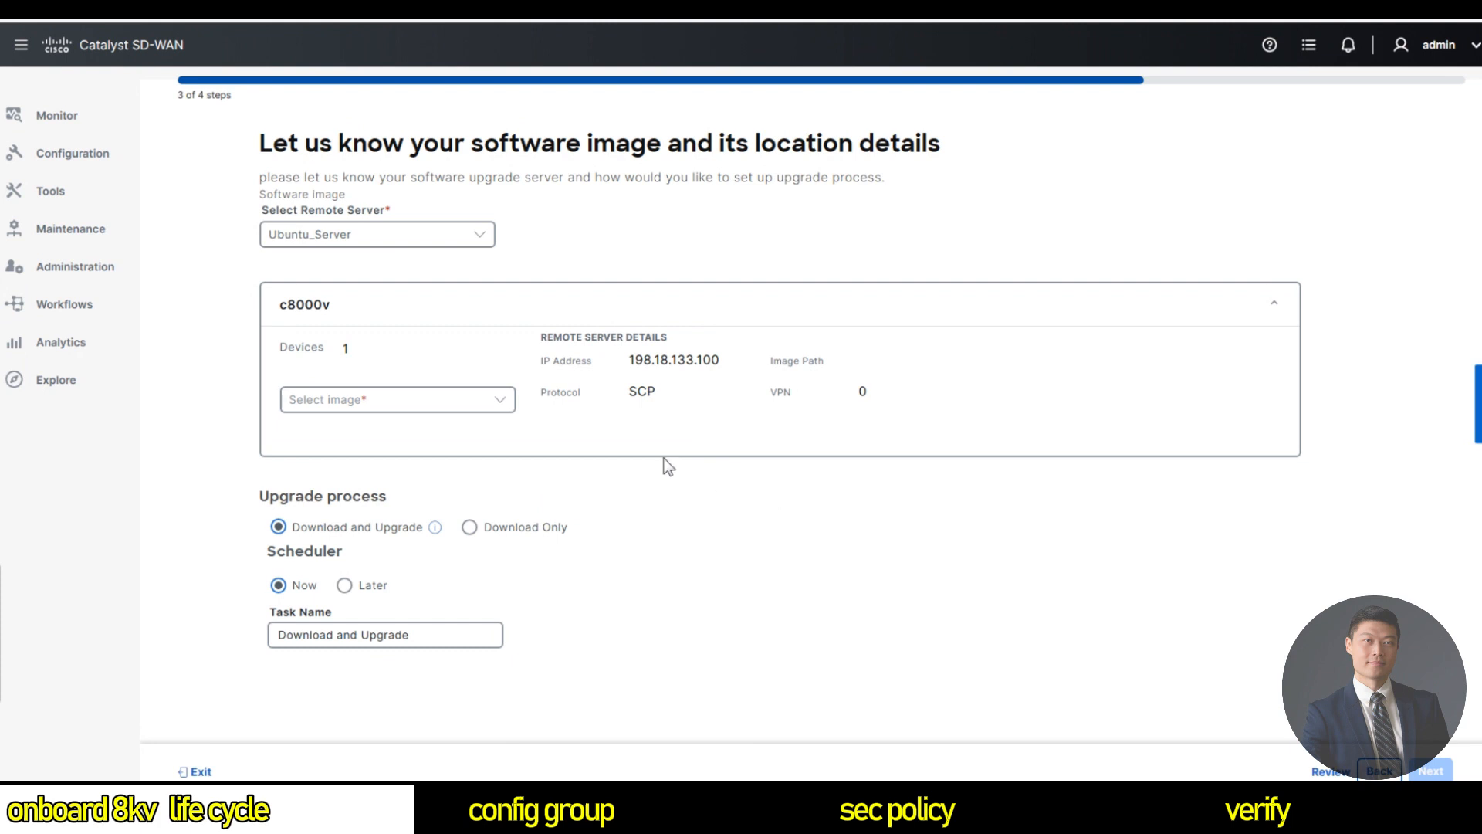
click(494, 403)
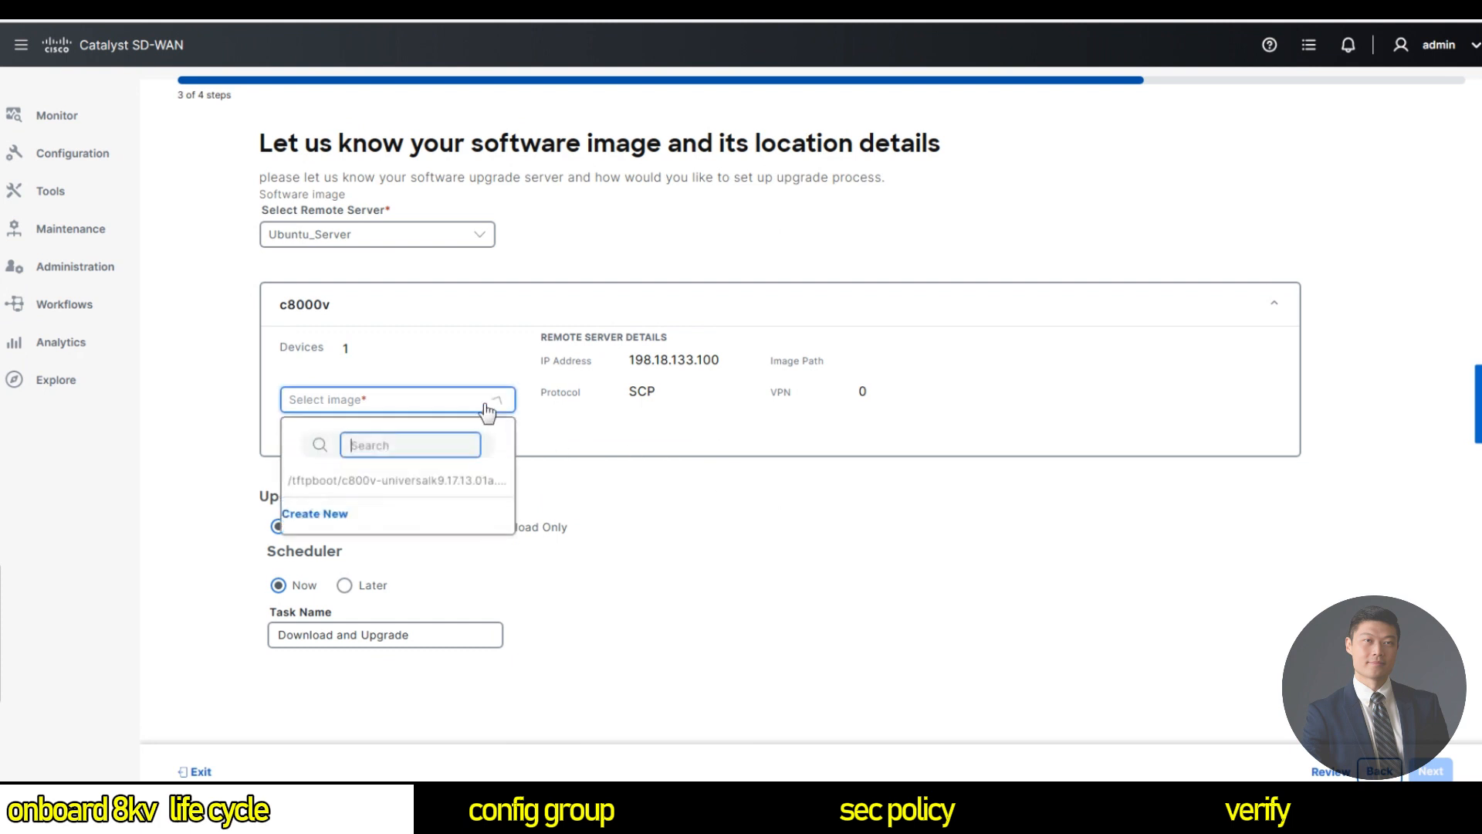
click(432, 487)
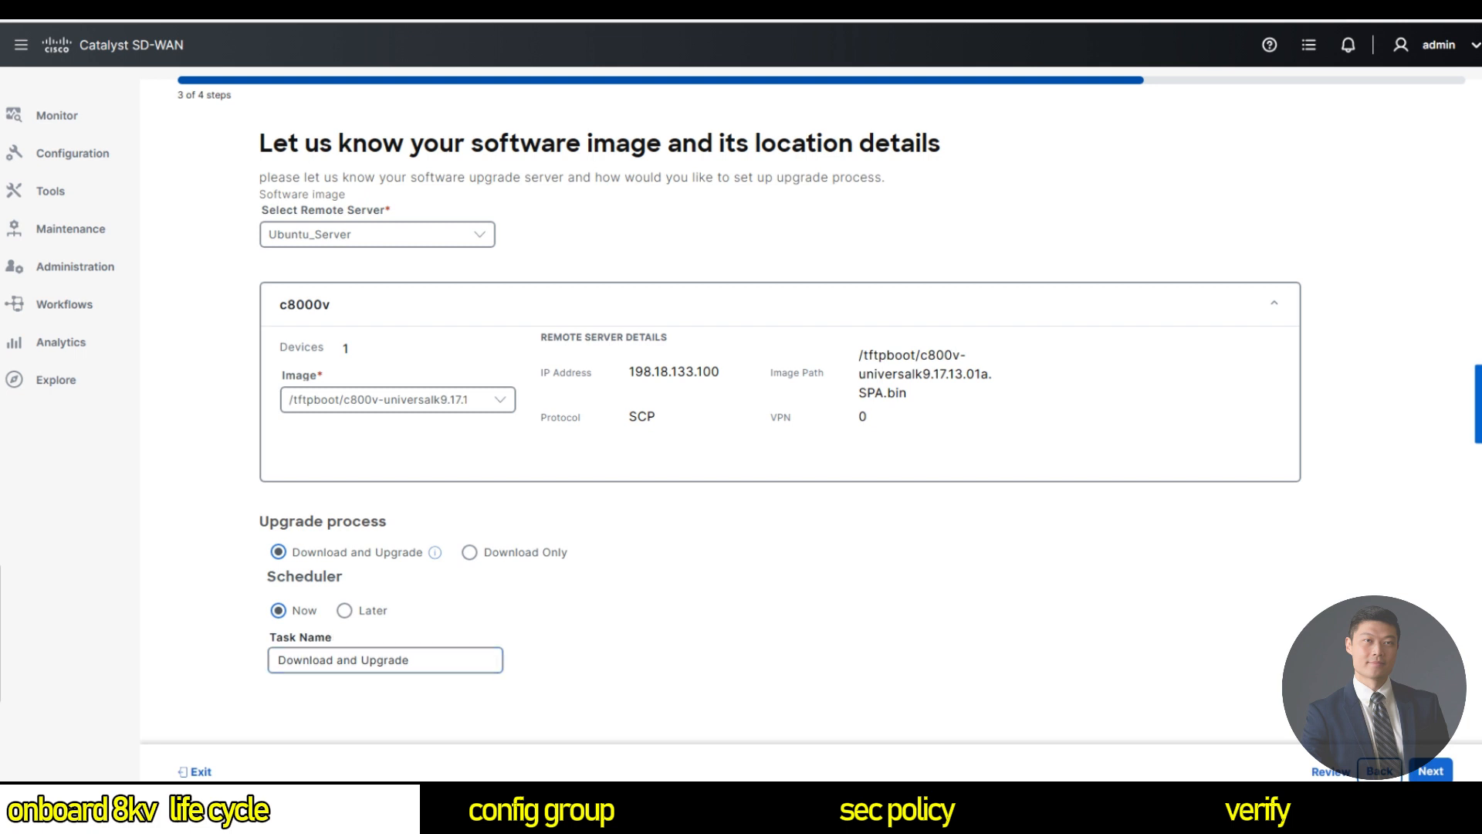
Submit the Site14-C8KV upgrade from the summary and open its upgrade task.
click(1431, 771)
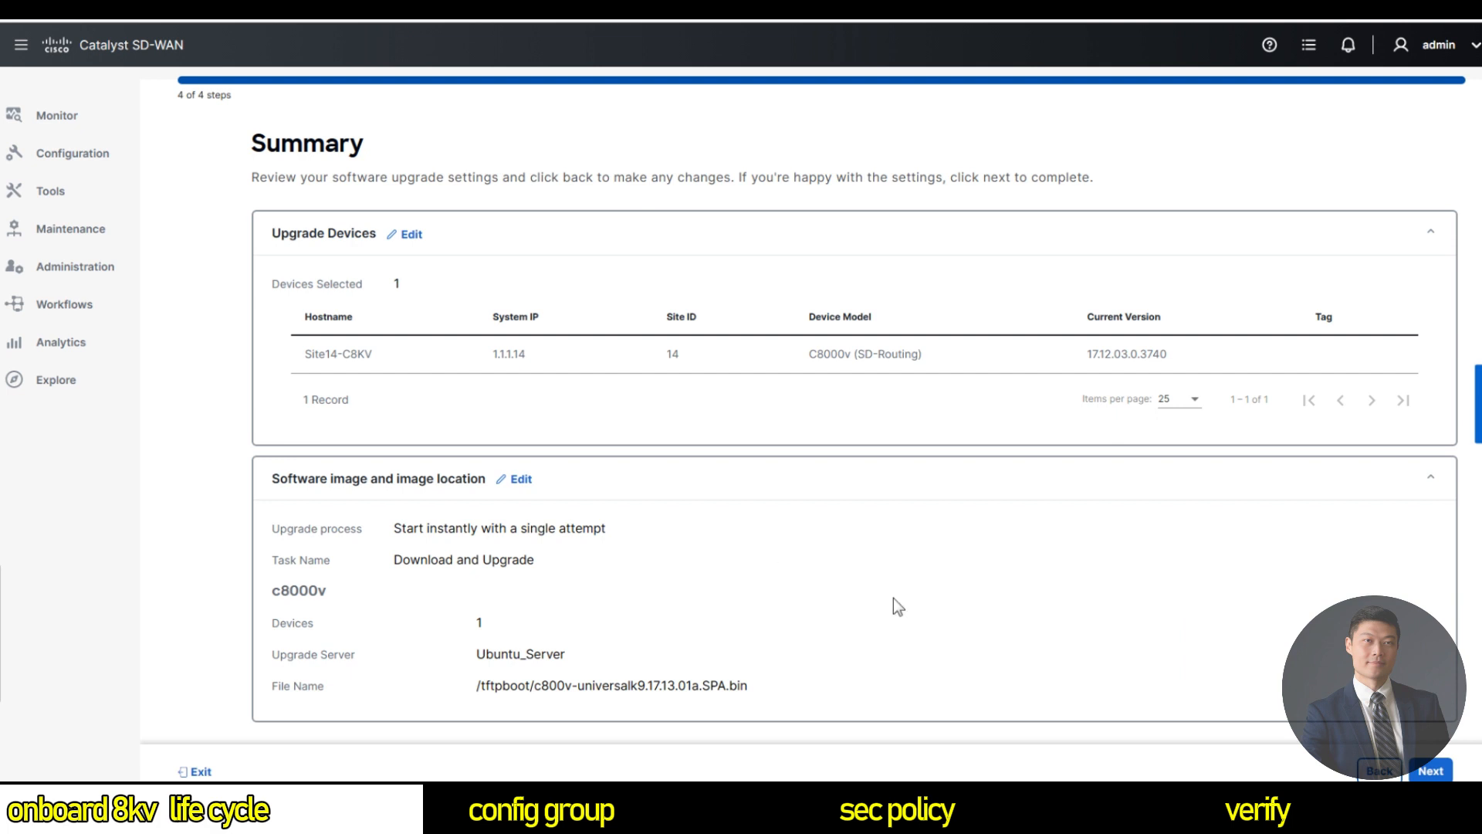
click(1431, 771)
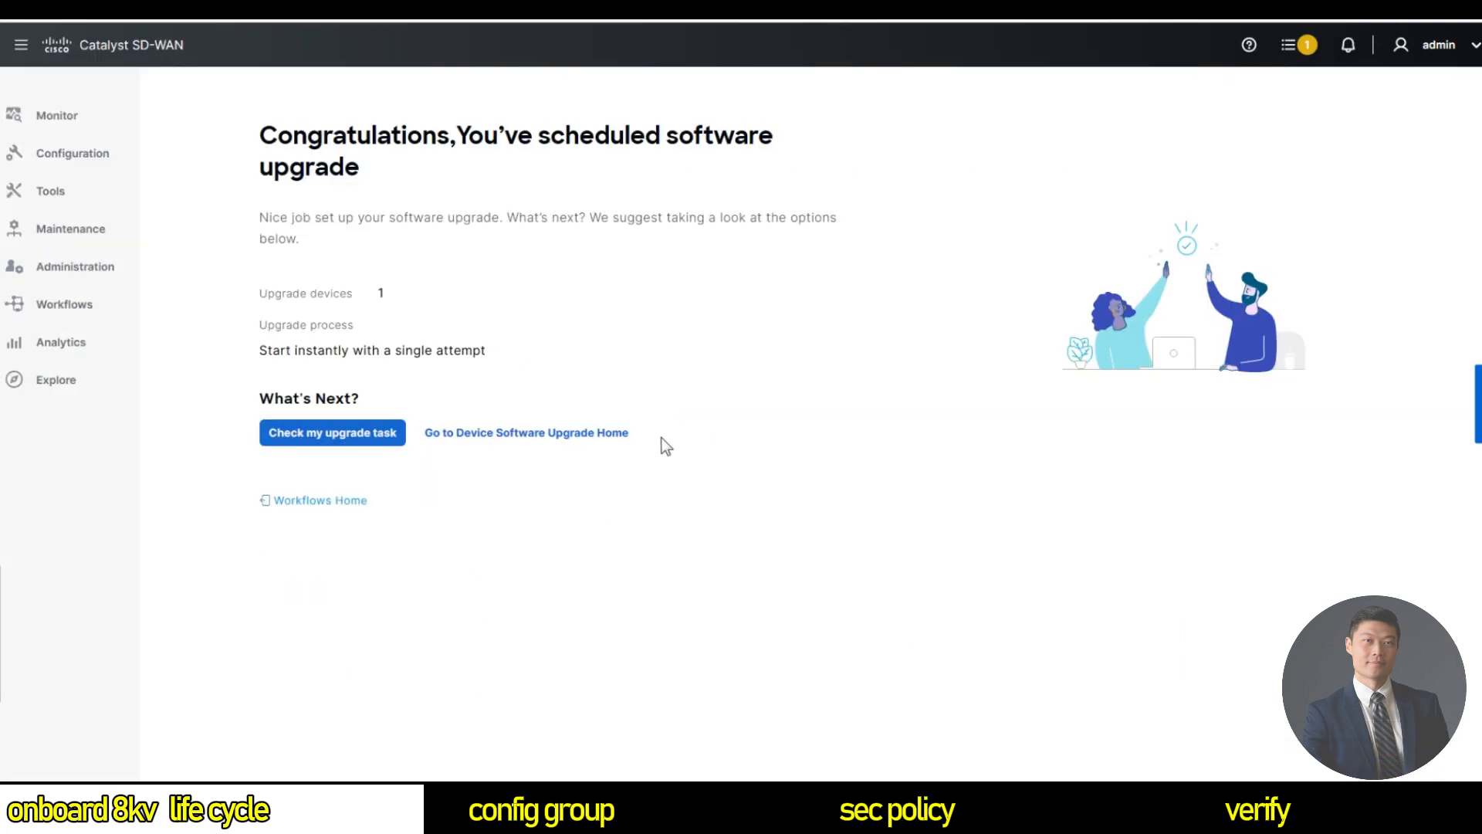
click(296, 439)
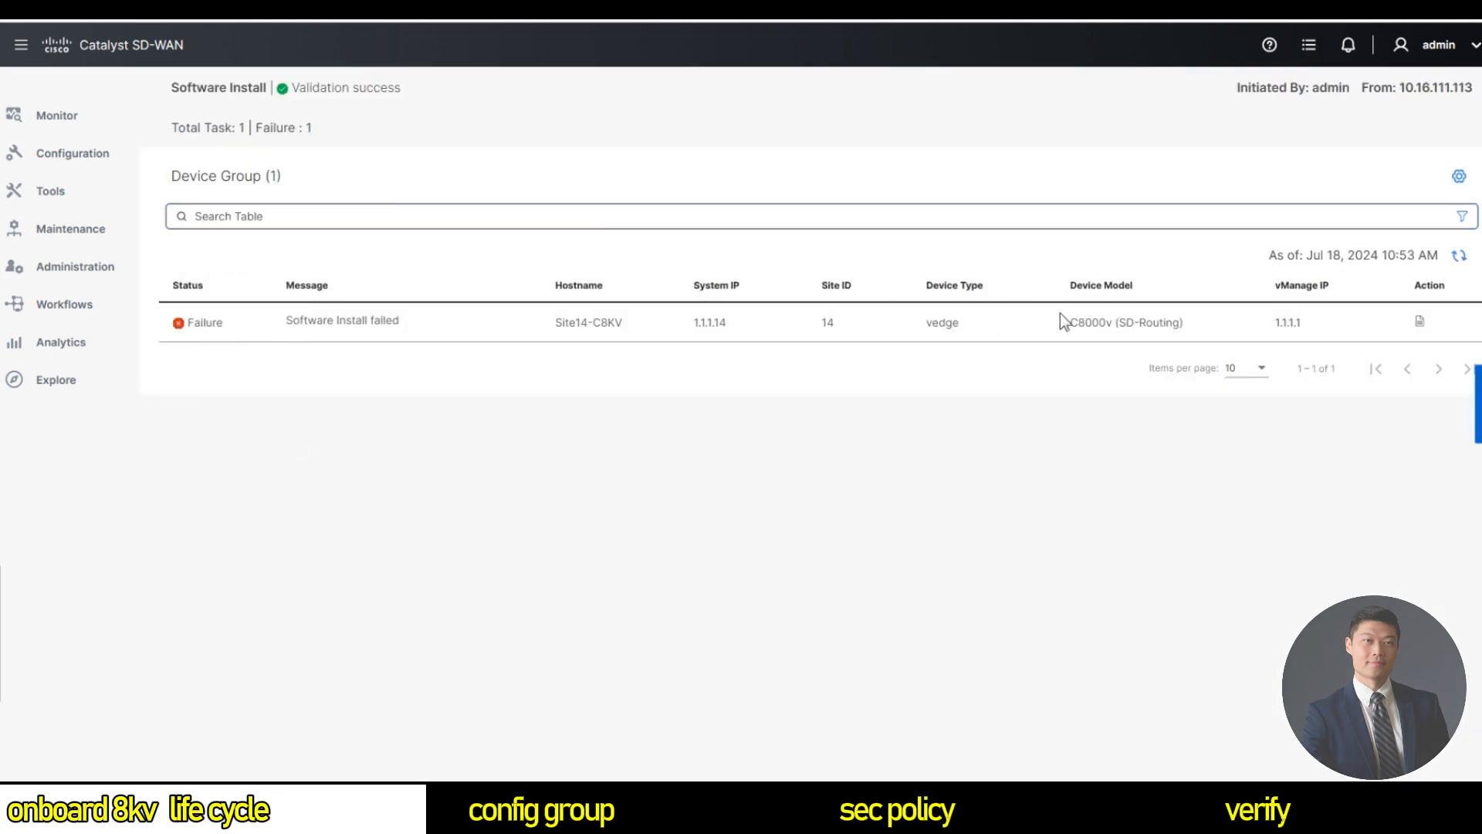
Review the task log showing the image repository access failure, then close it.
click(1427, 322)
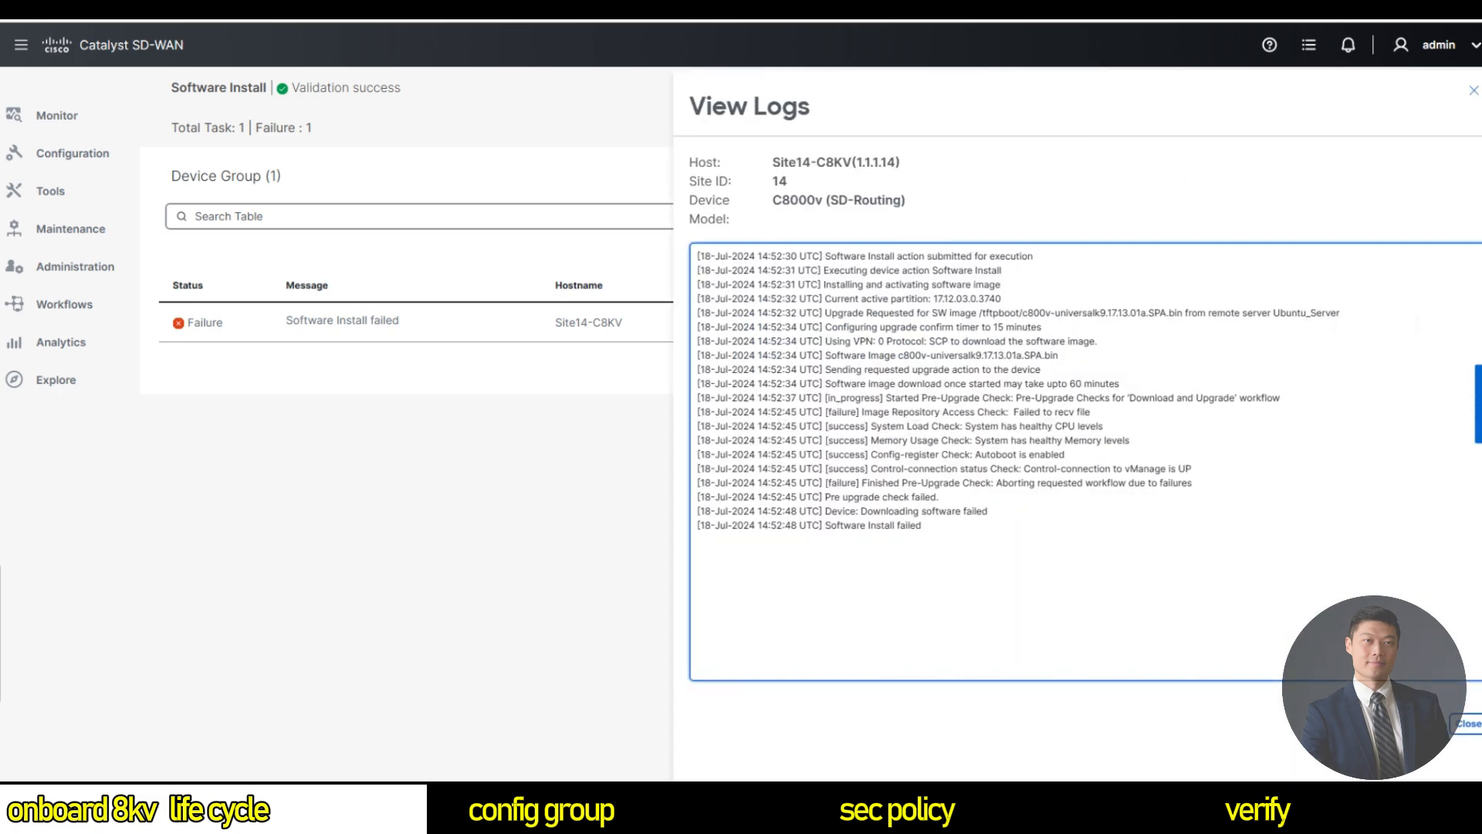
drag(772, 540, 834, 259)
drag(992, 312, 931, 341)
click(1058, 340)
click(1468, 723)
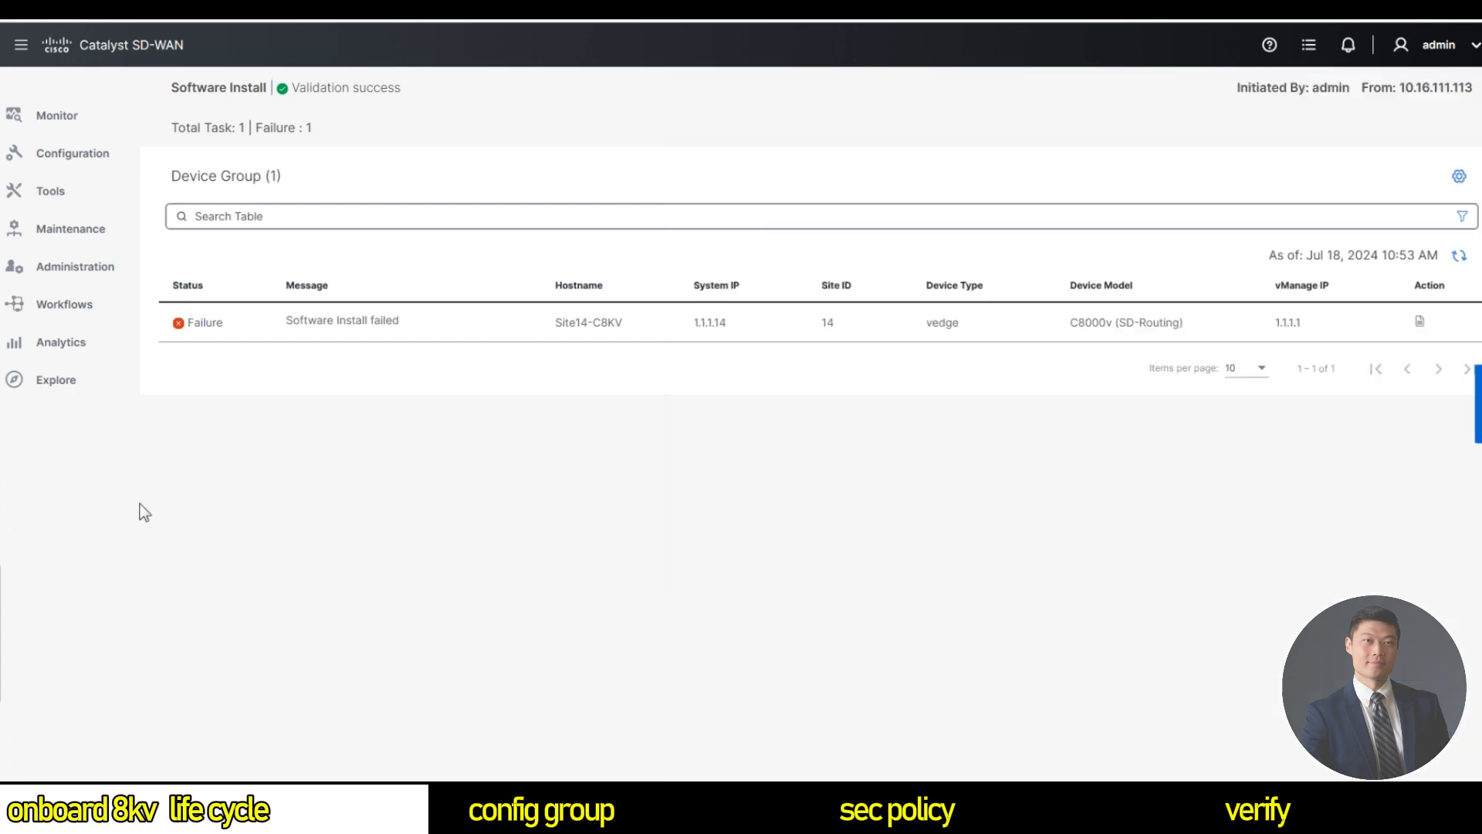
mouse_move(50, 311)
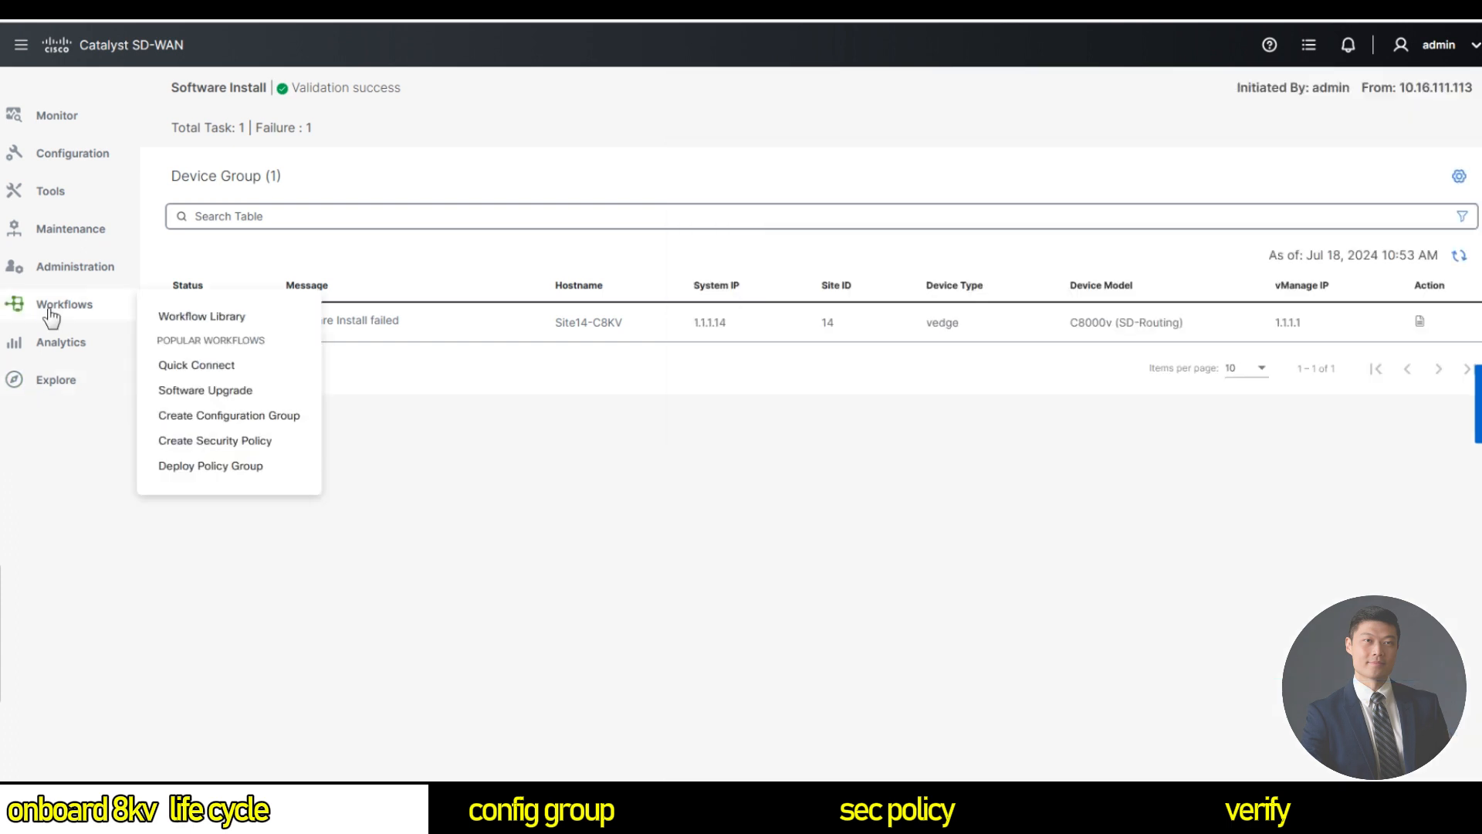
Start a new software upgrade with Site14-C8KV selected as the device.
click(233, 393)
click(260, 513)
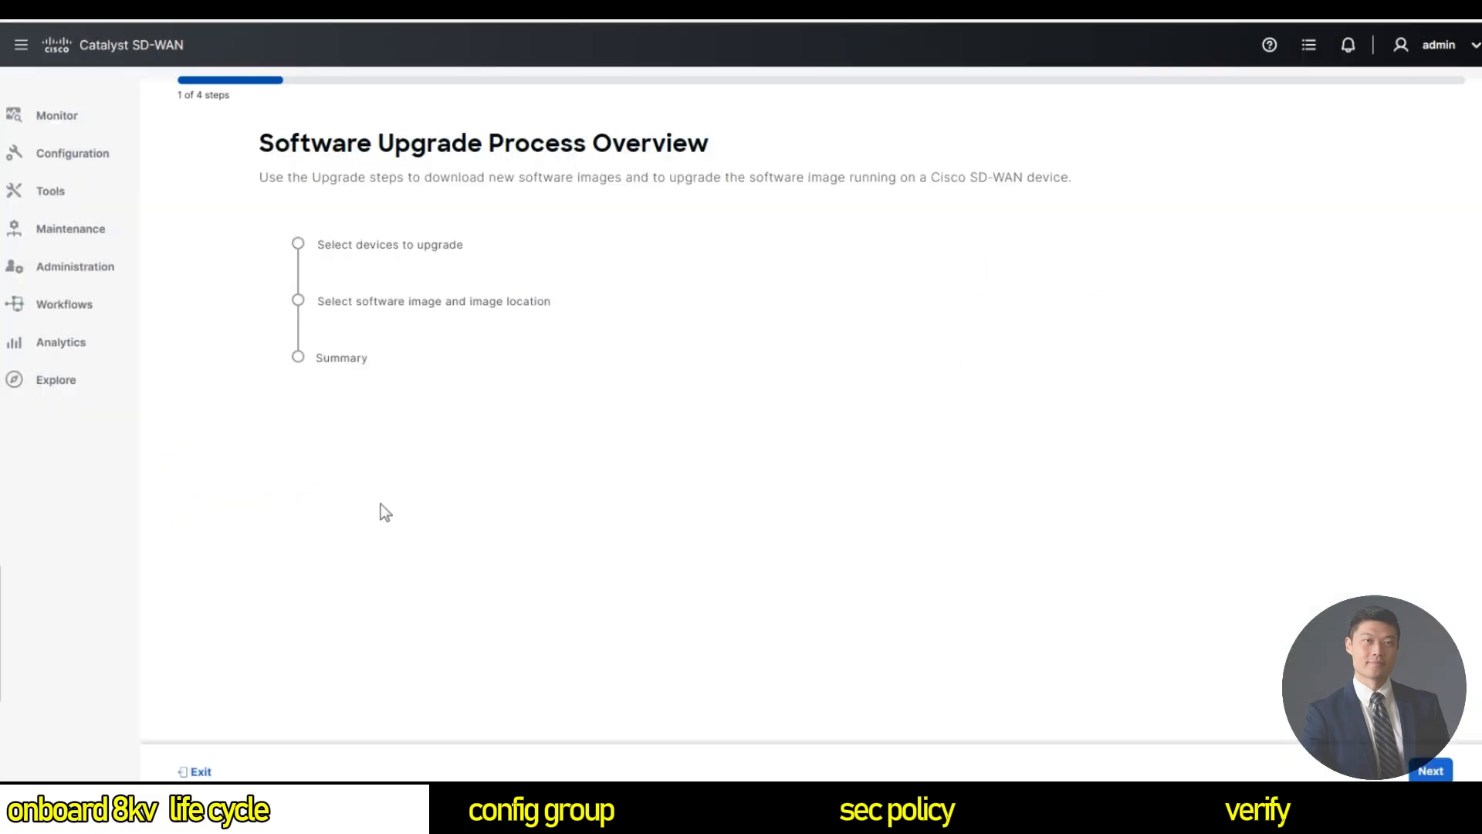
click(1430, 770)
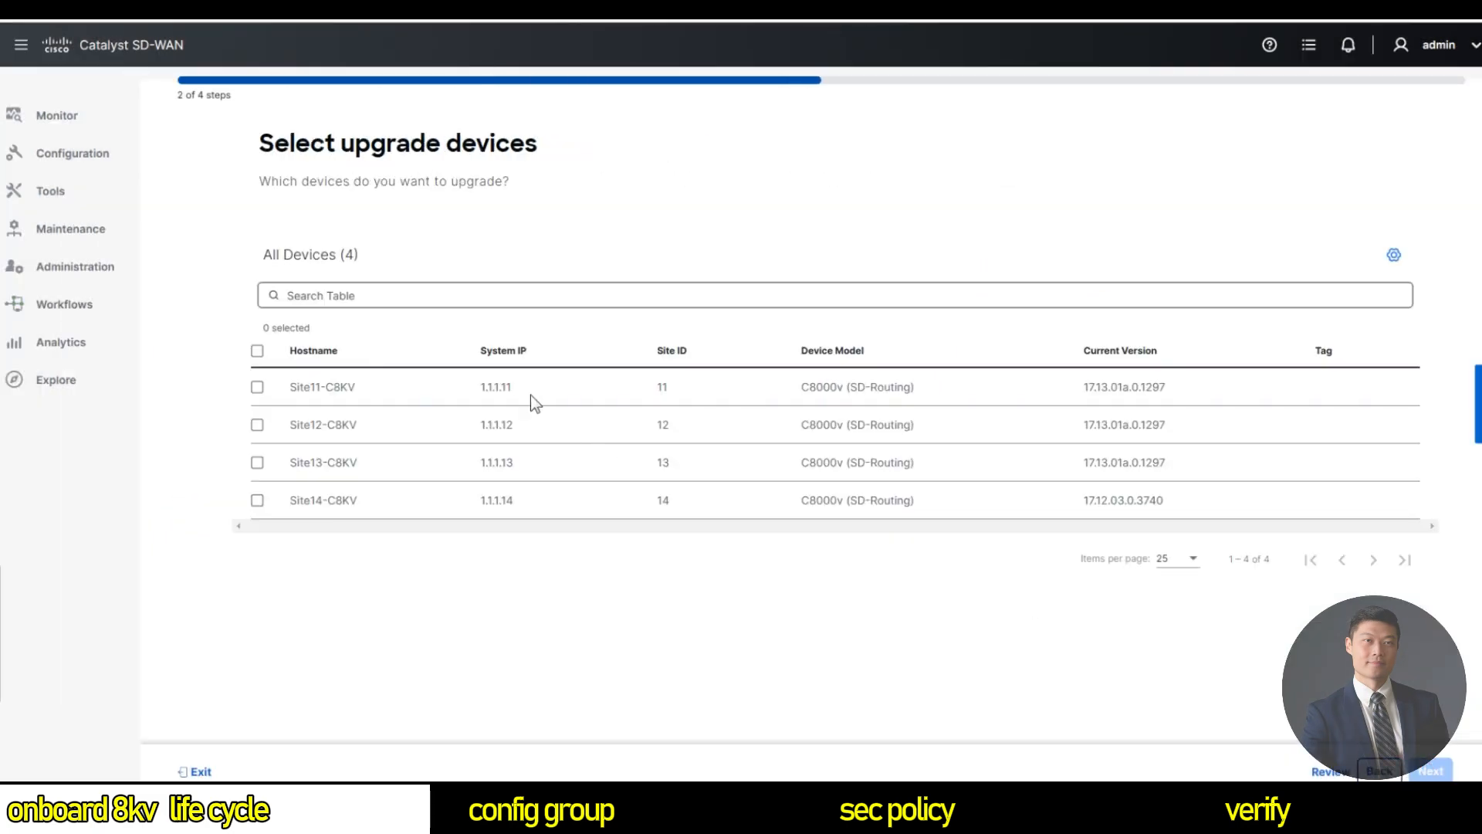
click(258, 501)
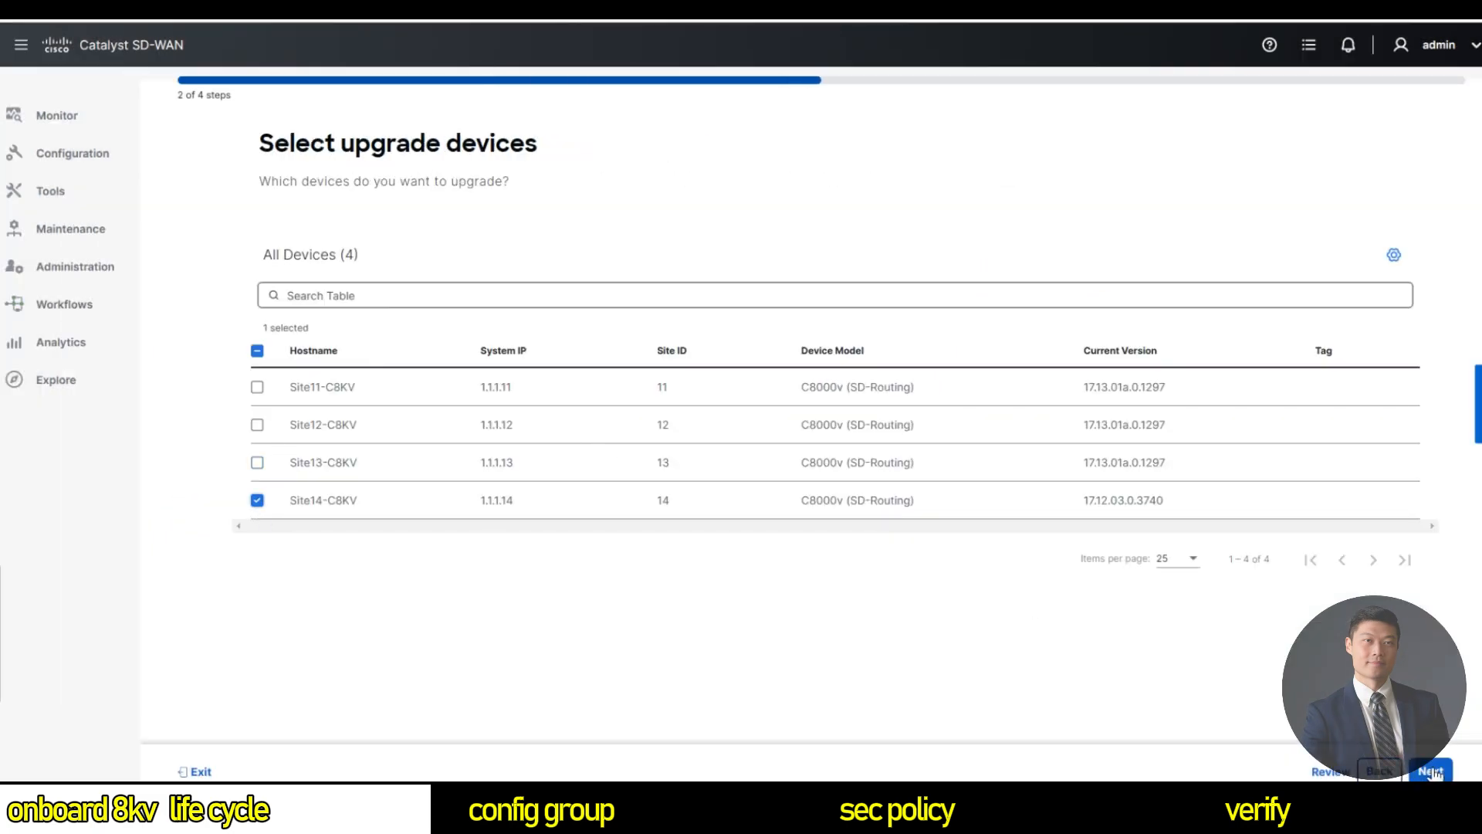
click(1430, 771)
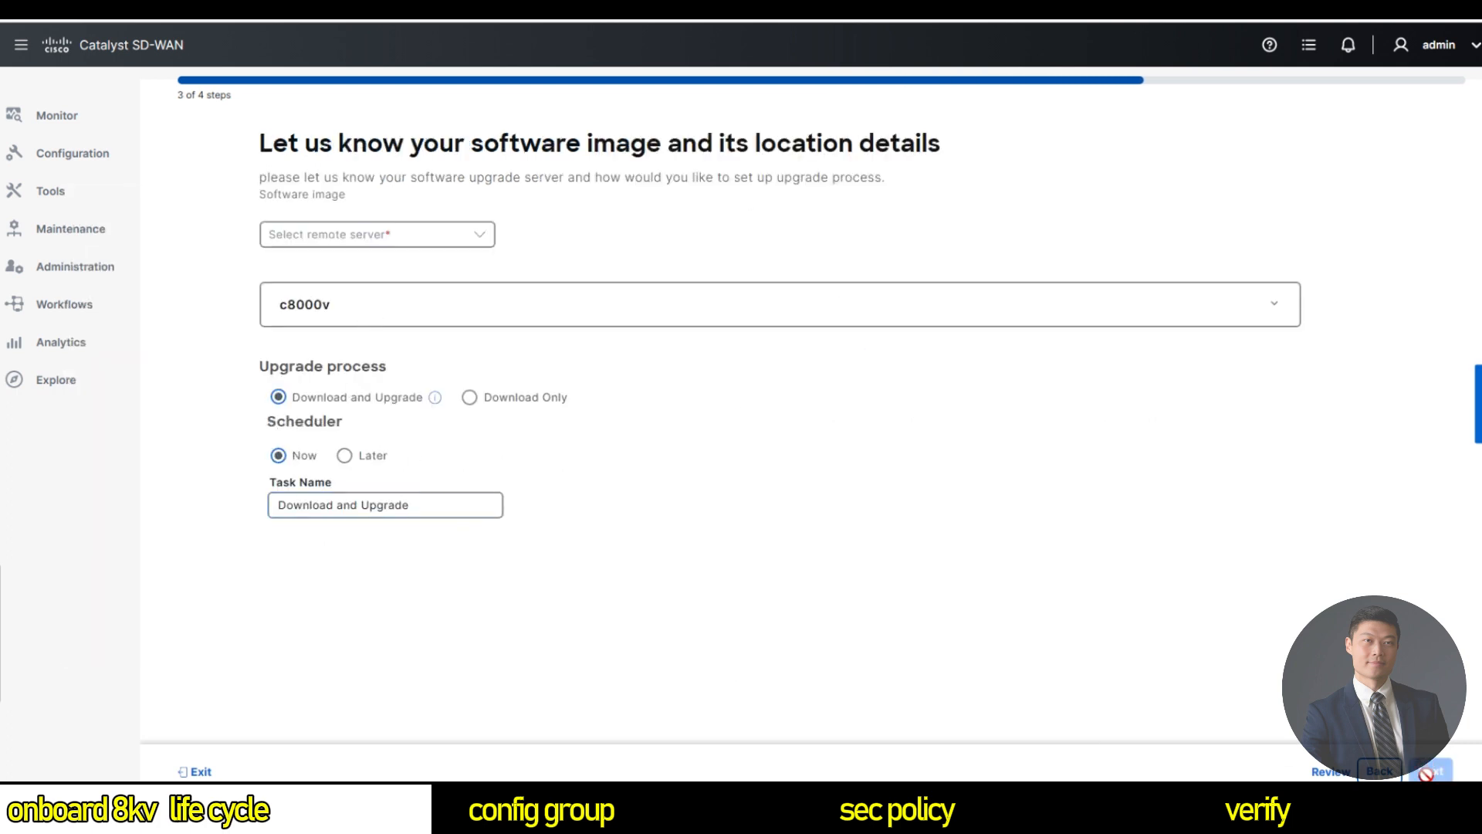
Choose Ubuntu_Server and add image entry c8000v-universalk9.17.13.01a.SPA.bin, correcting c800v to c8000v.
click(386, 243)
click(346, 317)
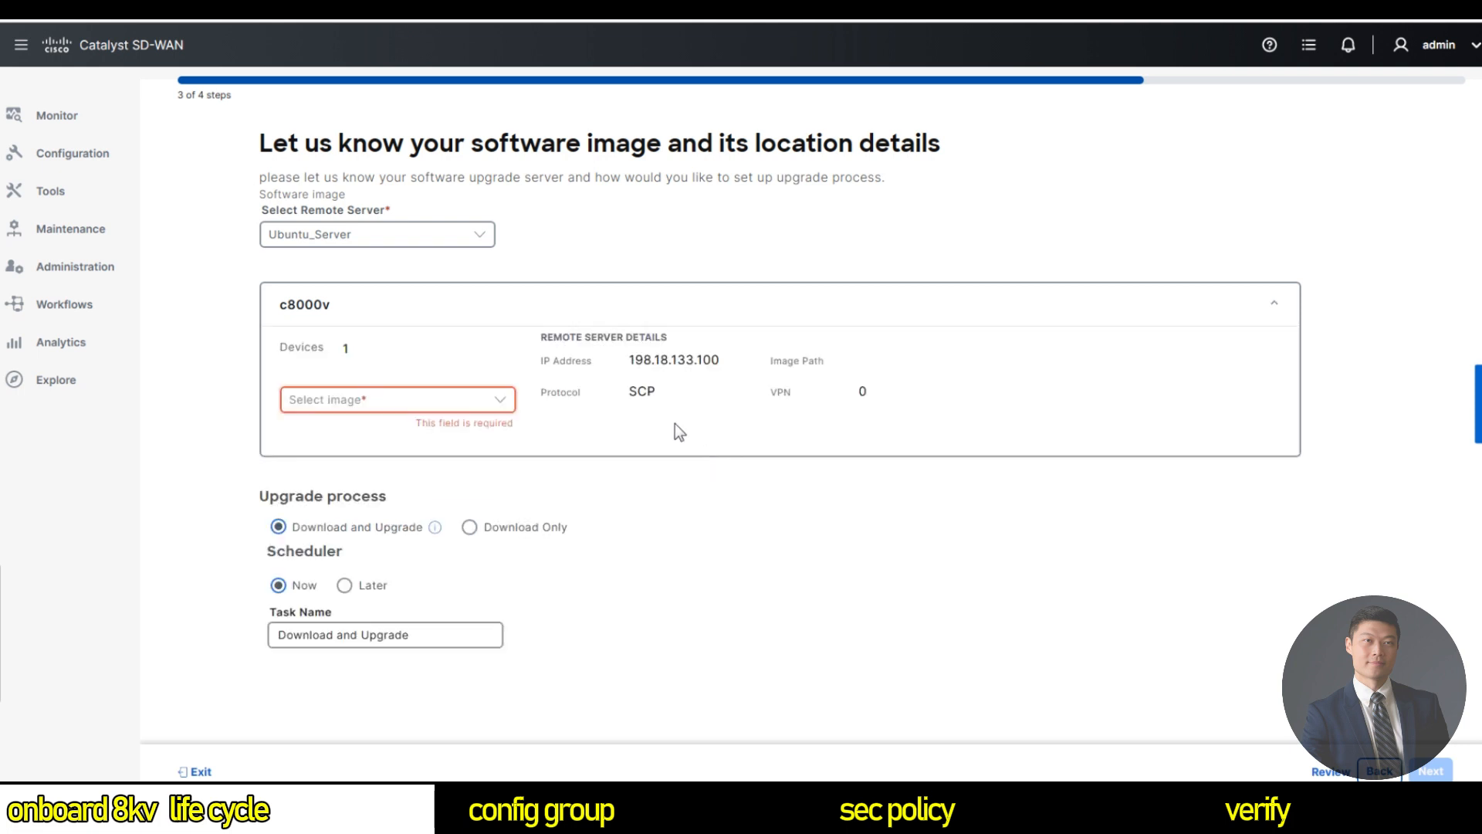
click(426, 402)
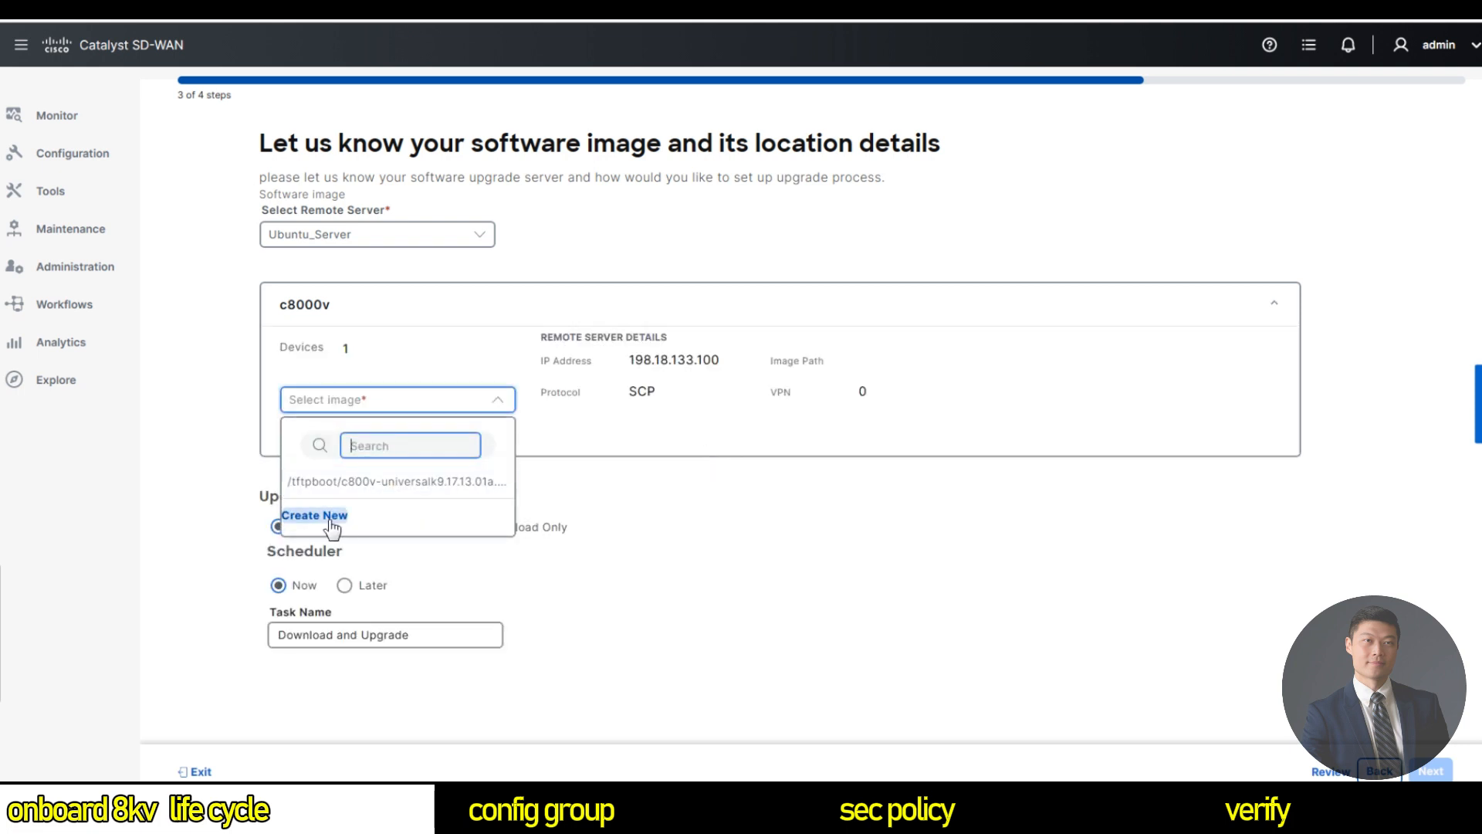
click(346, 516)
click(679, 429)
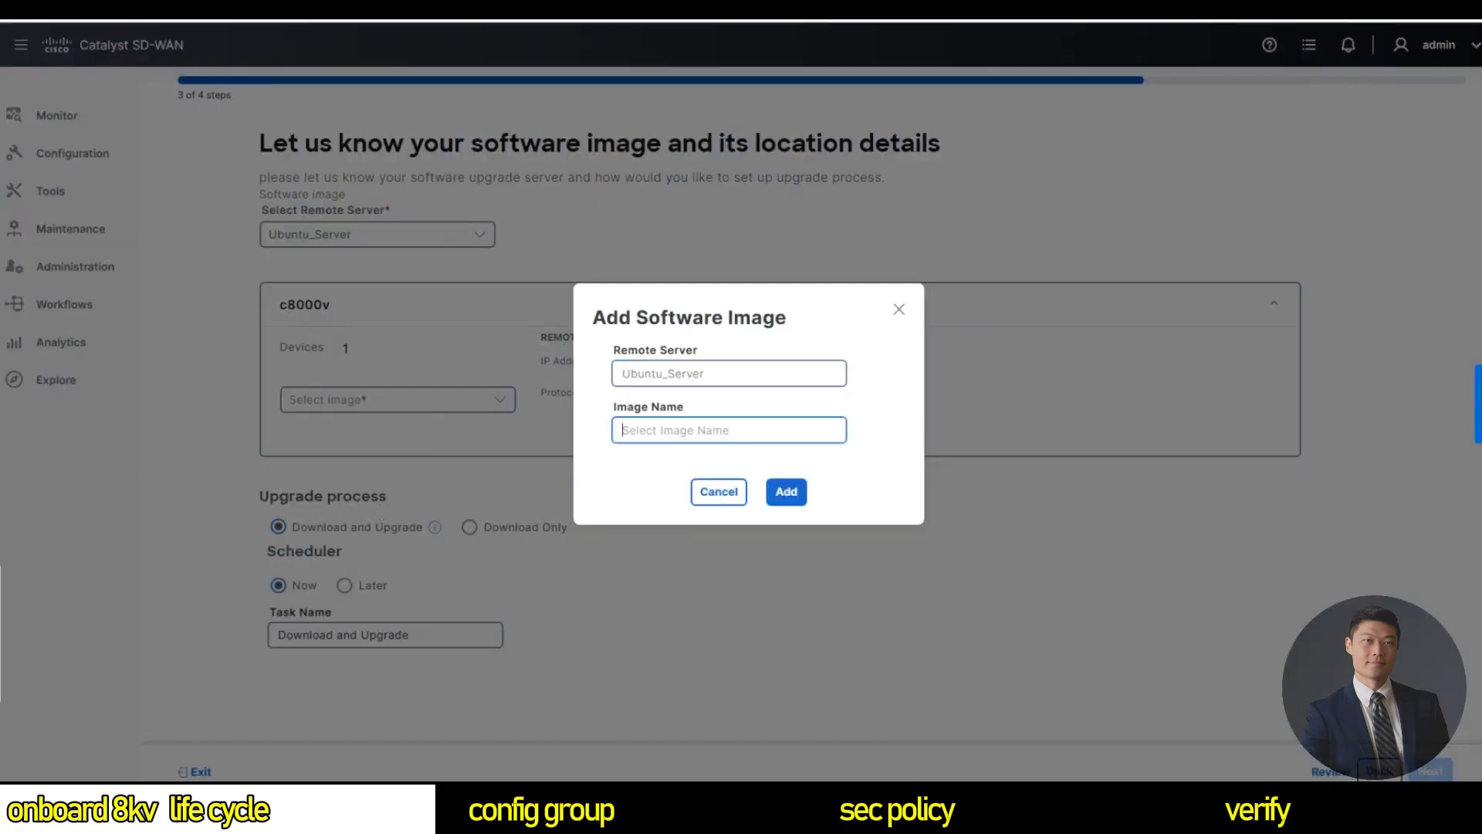
key(ctrl+v)
drag(688, 430, 853, 427)
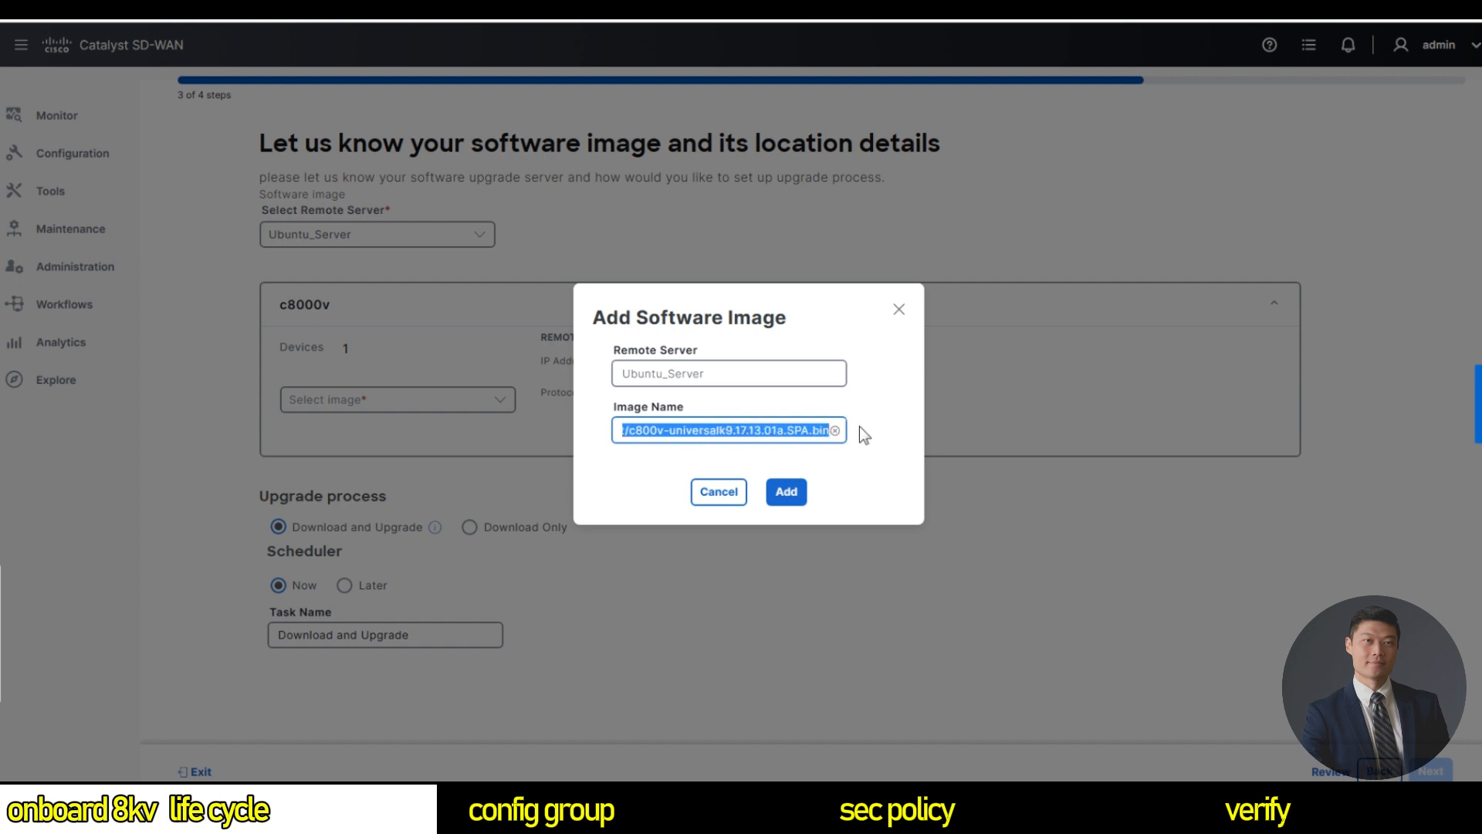
click(650, 430)
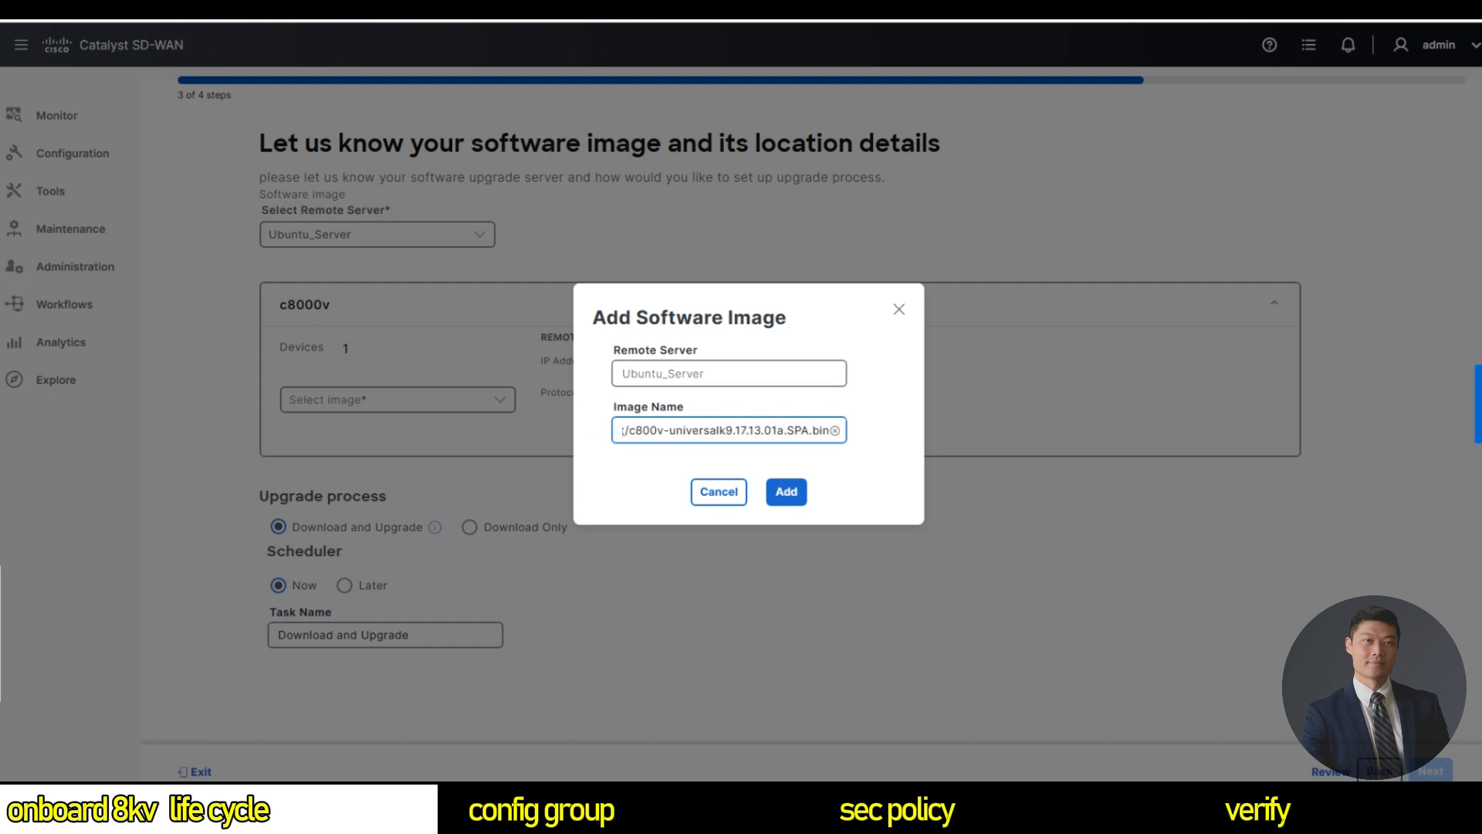
text(0)
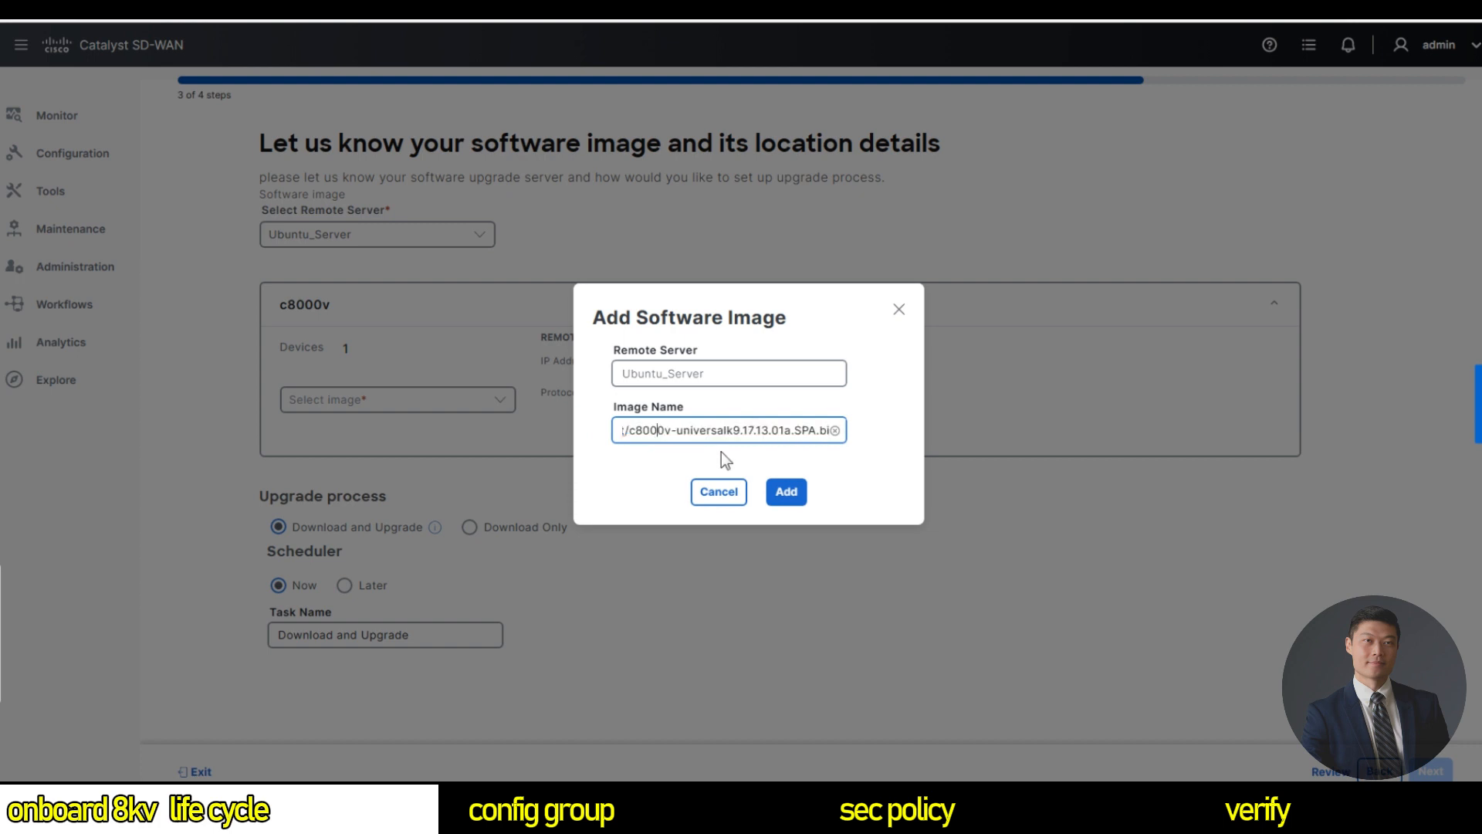
click(786, 491)
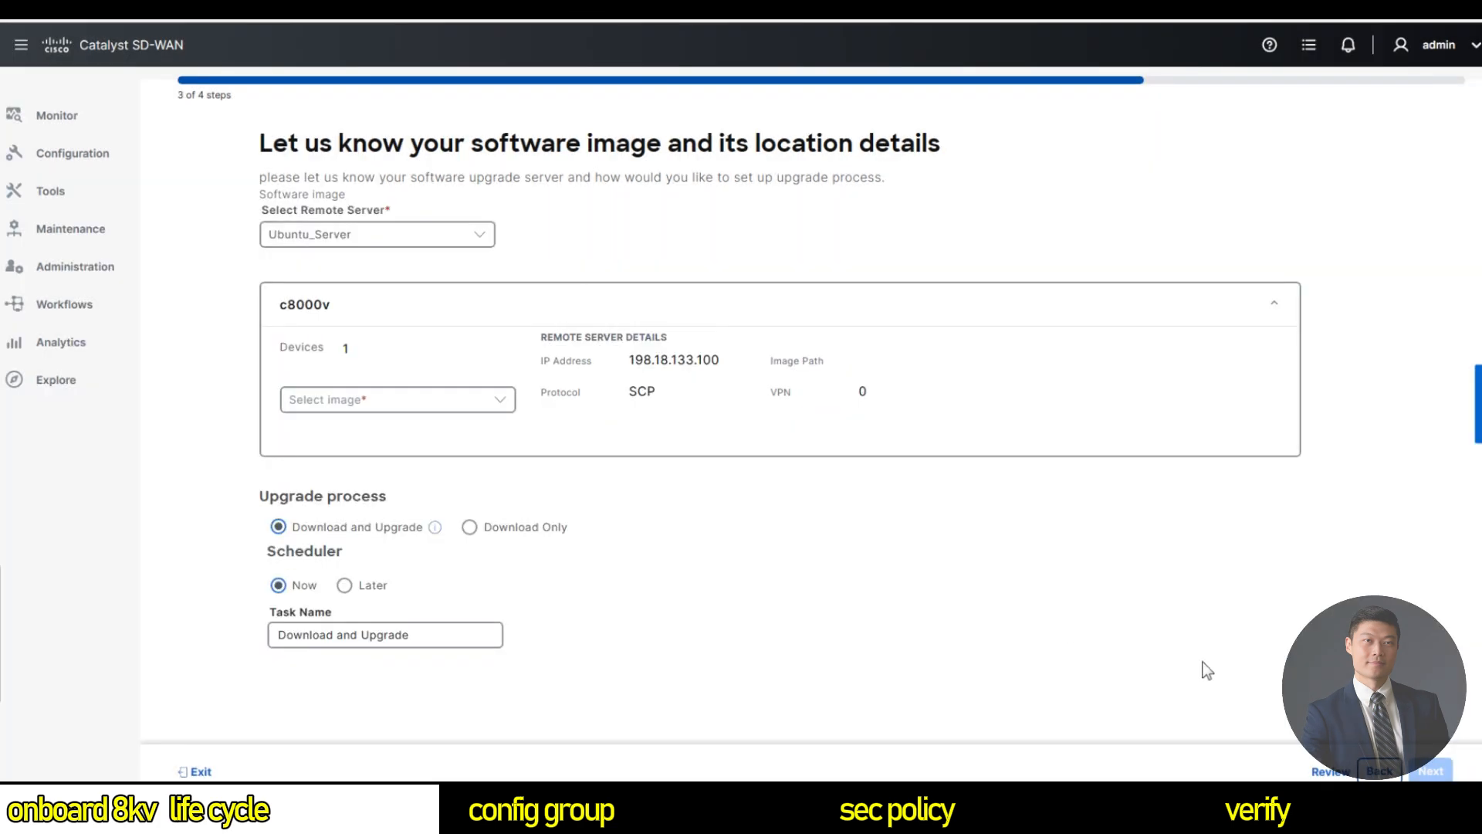
Add another c8000v image entry with a trimmed image path.
click(446, 401)
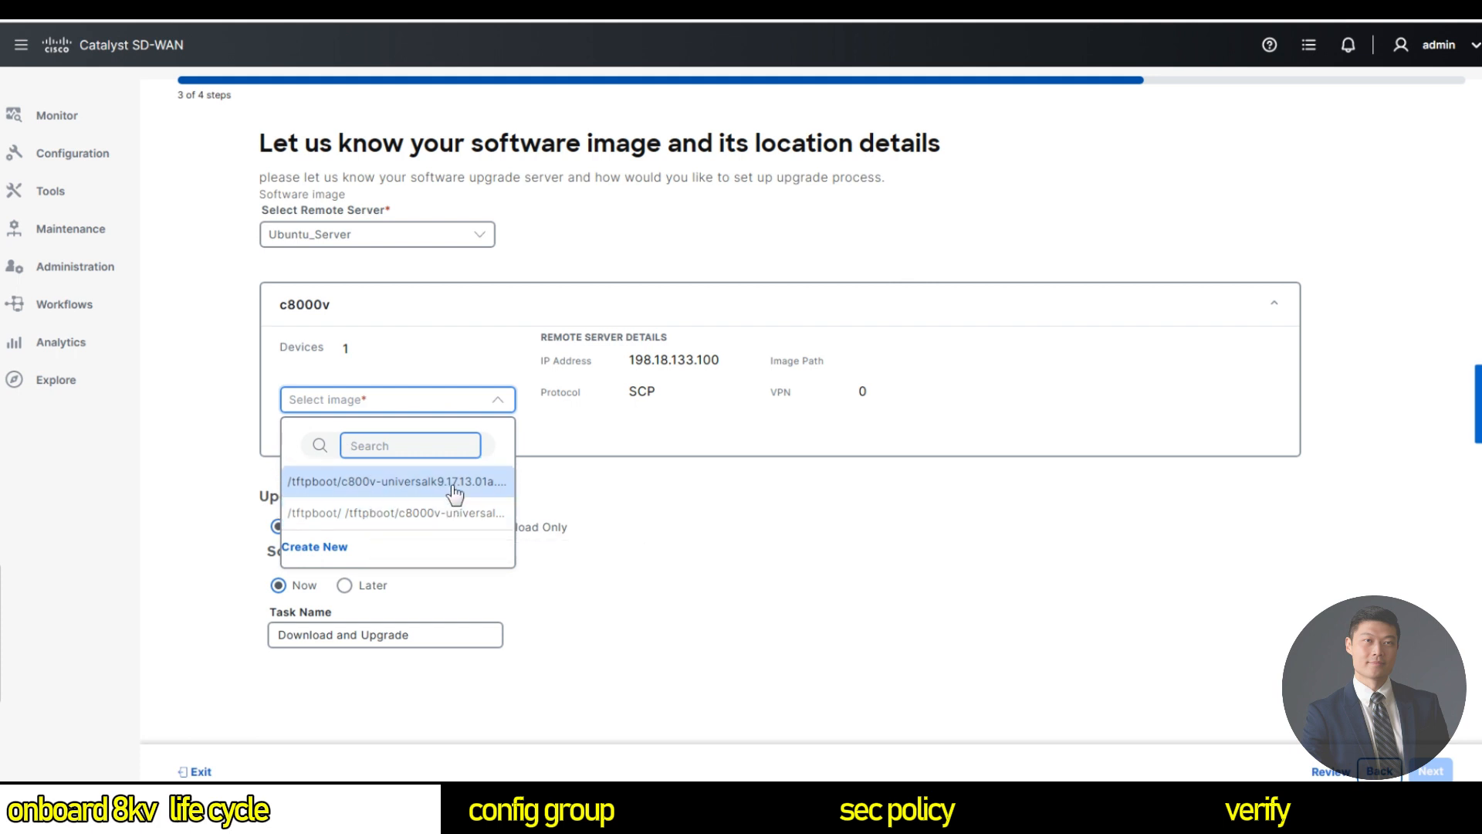
click(340, 551)
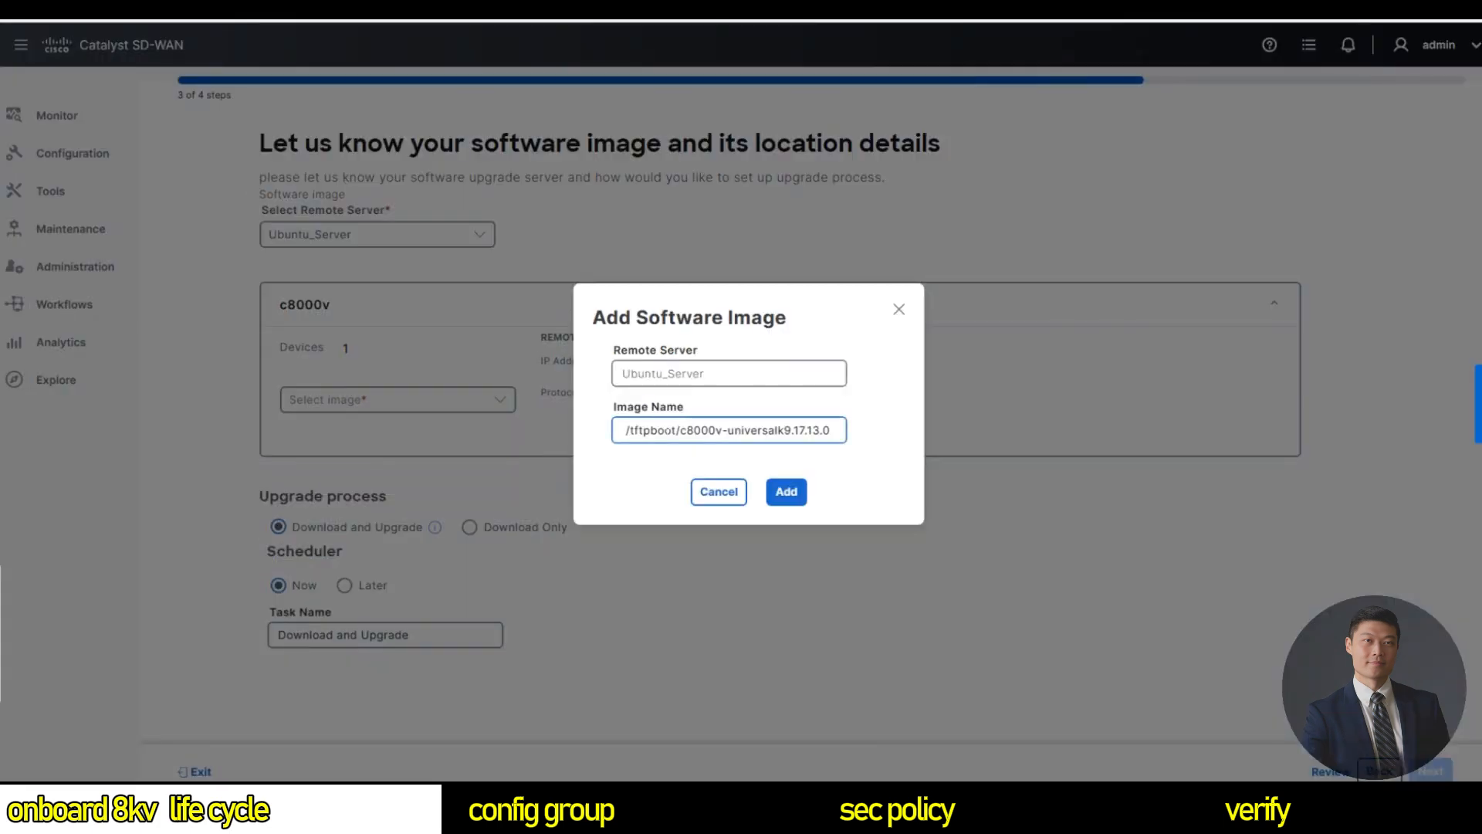
drag(735, 431, 680, 431)
key(Left)
key(BackSpace)
key(BackSpace)
key(BackSpace)
key(BackSpace)
key(BackSpace)
key(BackSpace)
key(BackSpace)
key(BackSpace)
key(BackSpace)
key(BackSpace)
click(787, 497)
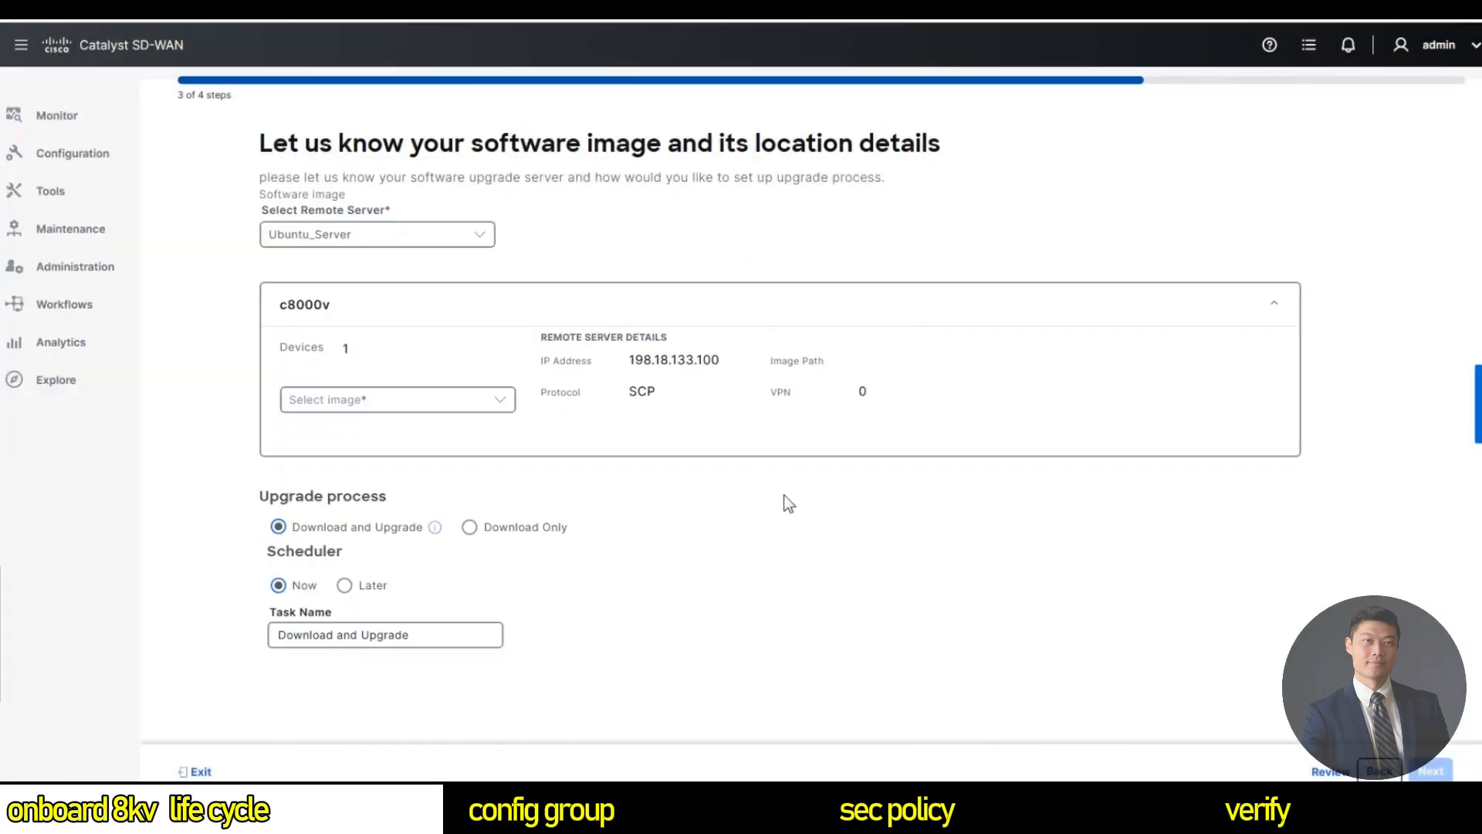
Select /tftpboot/c8000v-universalk9.17.13.01a.SPA.bin, schedule the upgrade, and view its task.
click(470, 401)
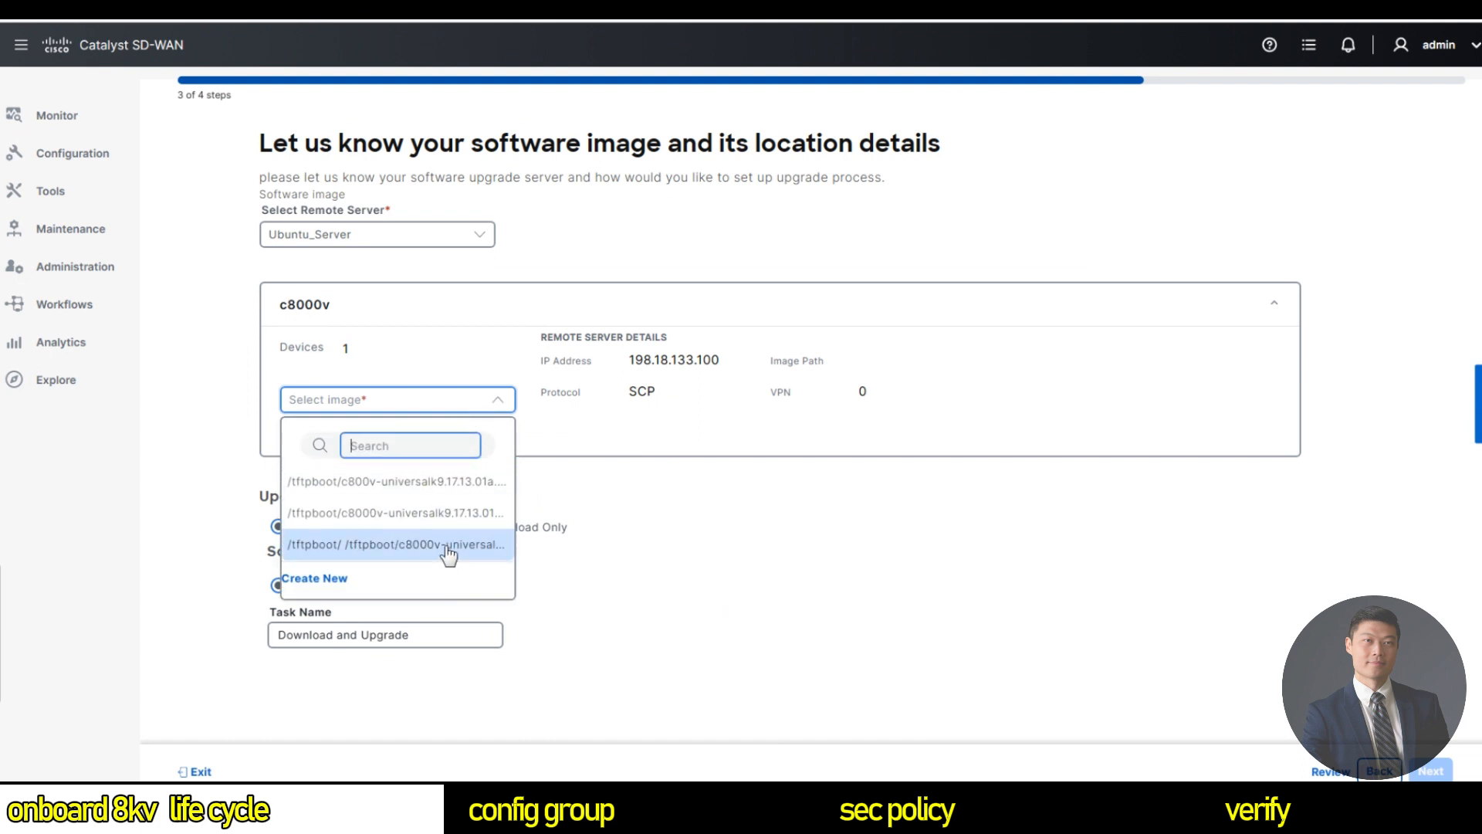
click(423, 517)
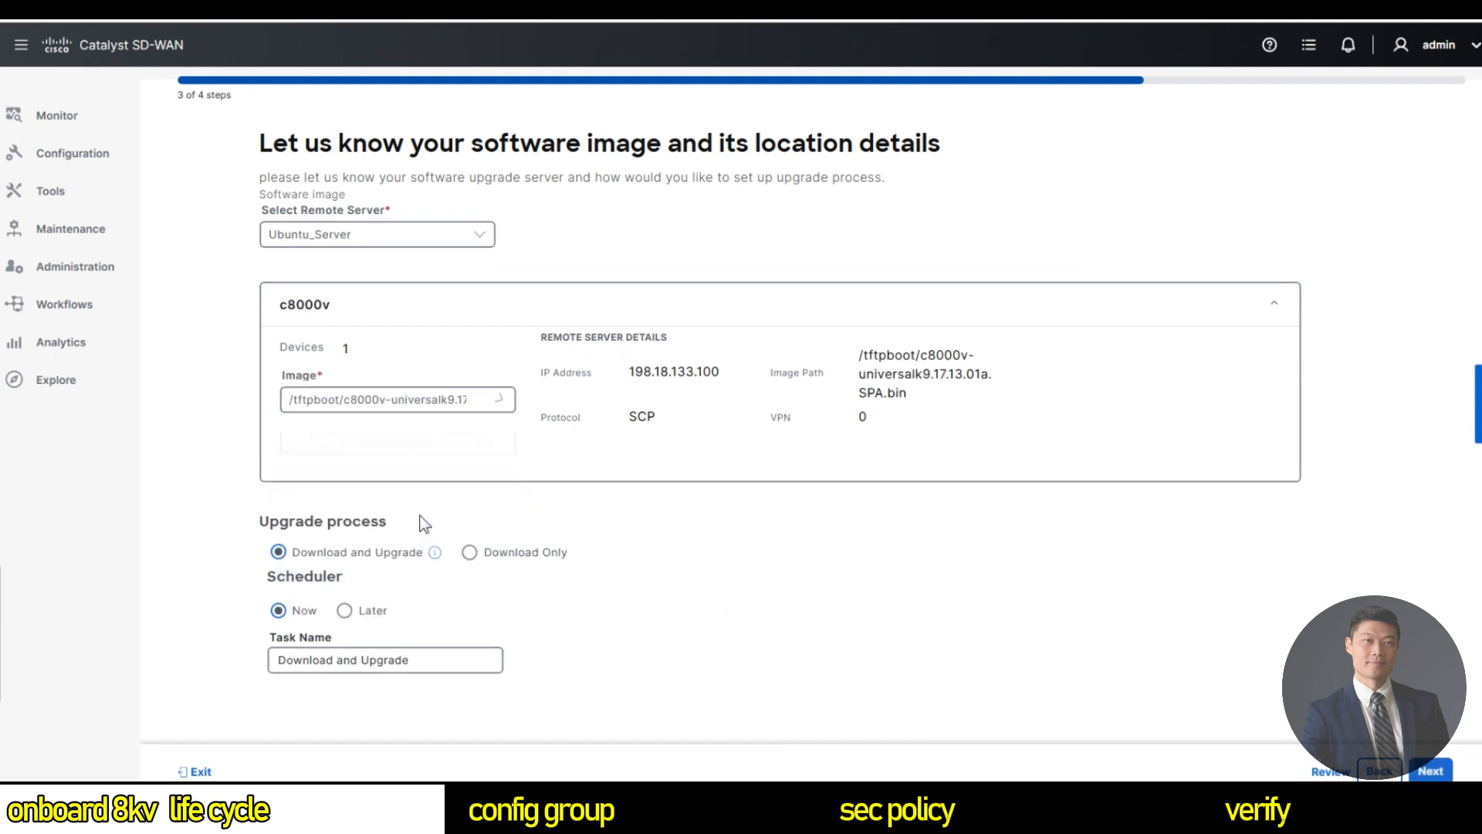
click(1431, 770)
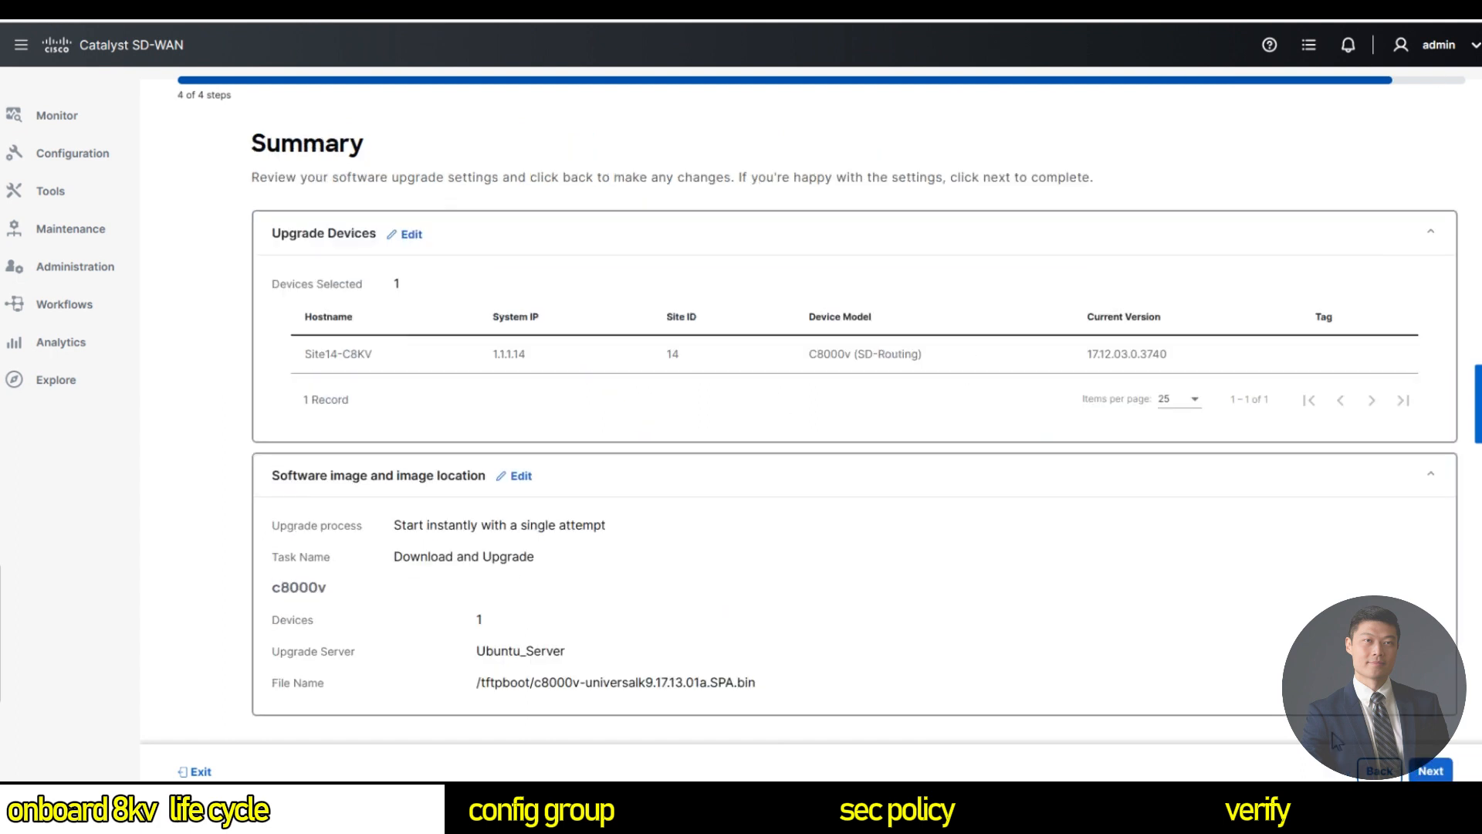
click(1430, 771)
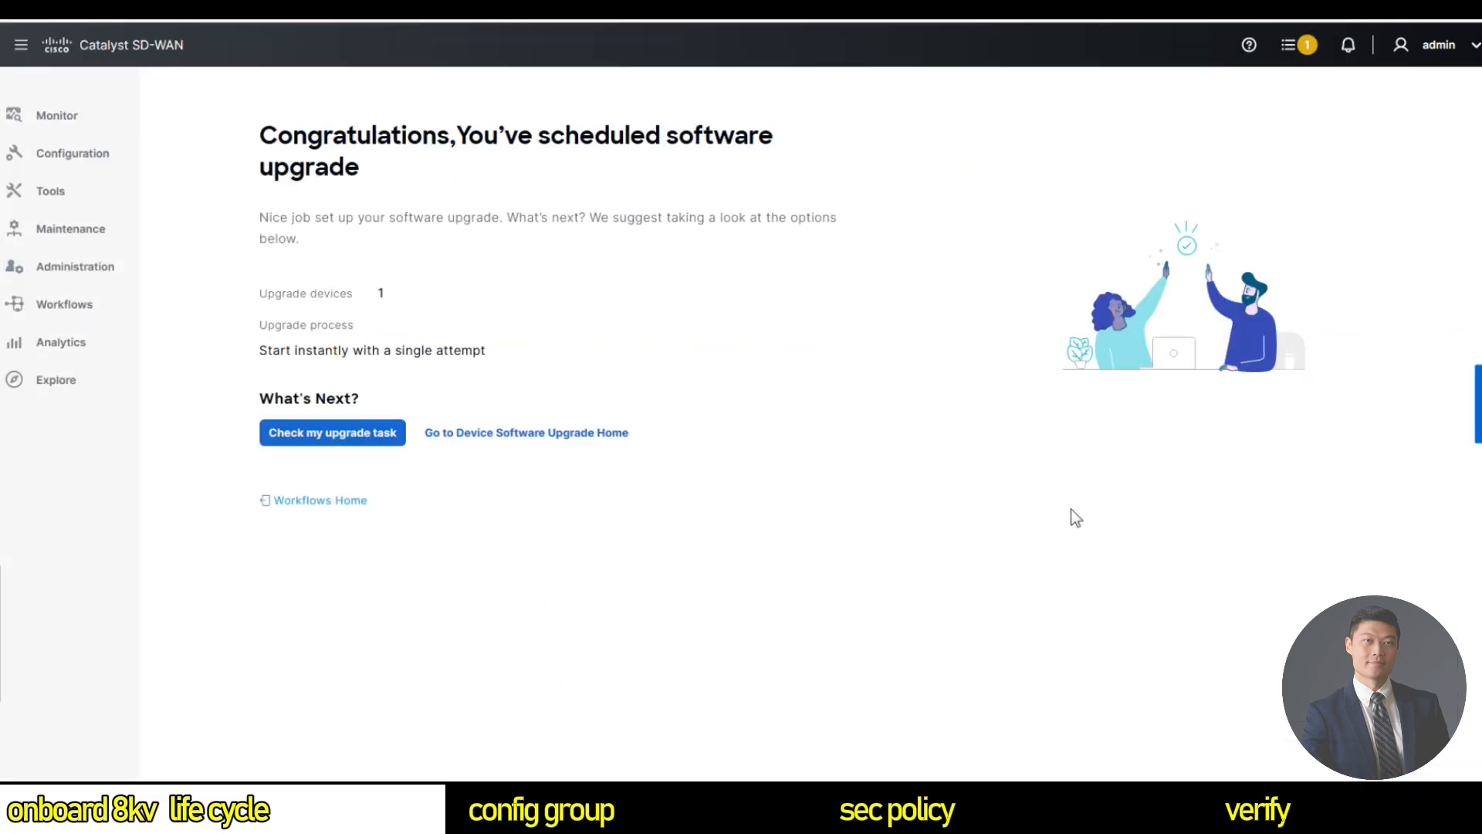
click(342, 442)
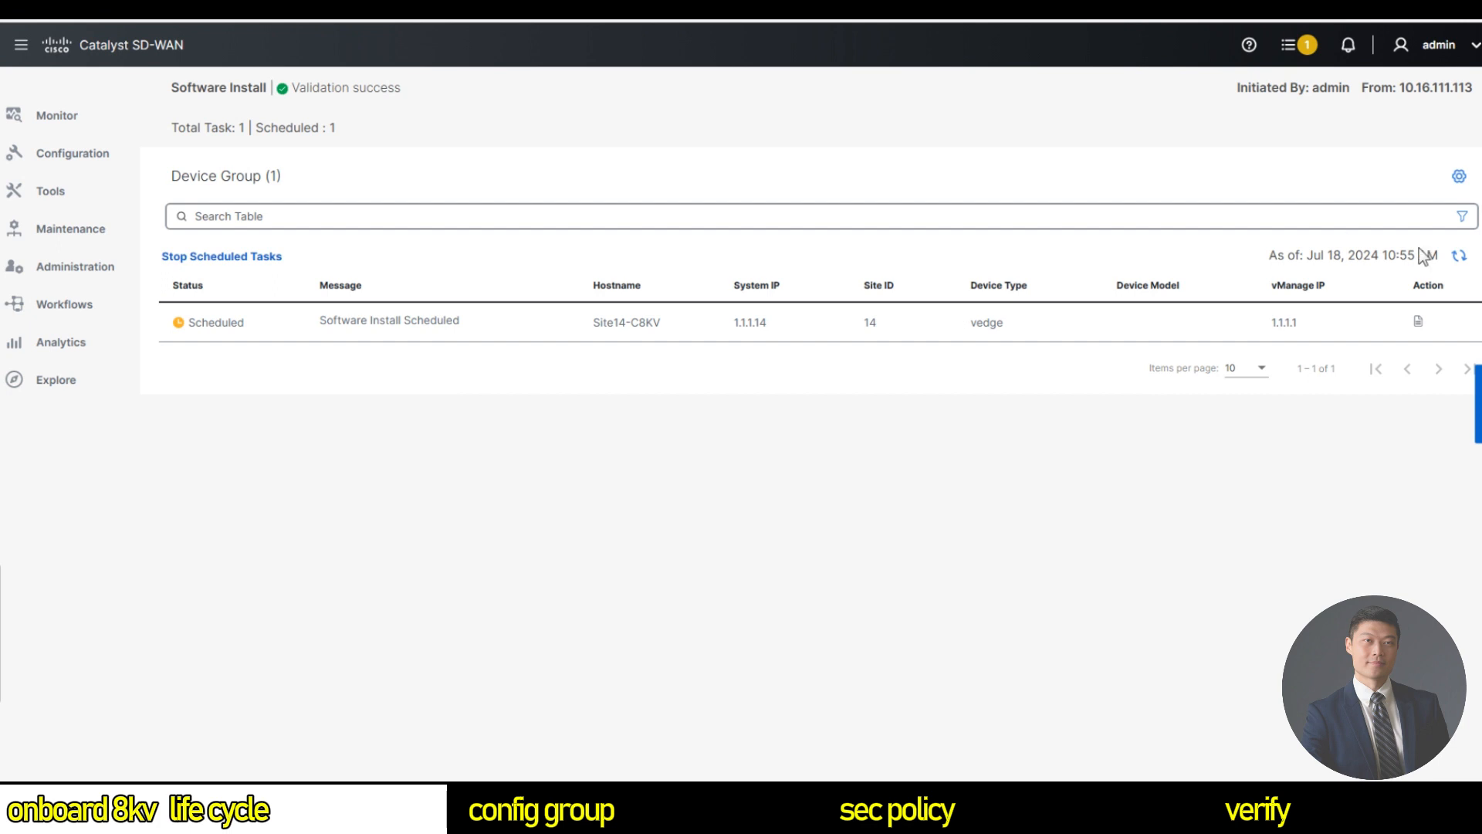
Refresh the Site14-C8KV install task to see Success and view its install logs.
click(1459, 254)
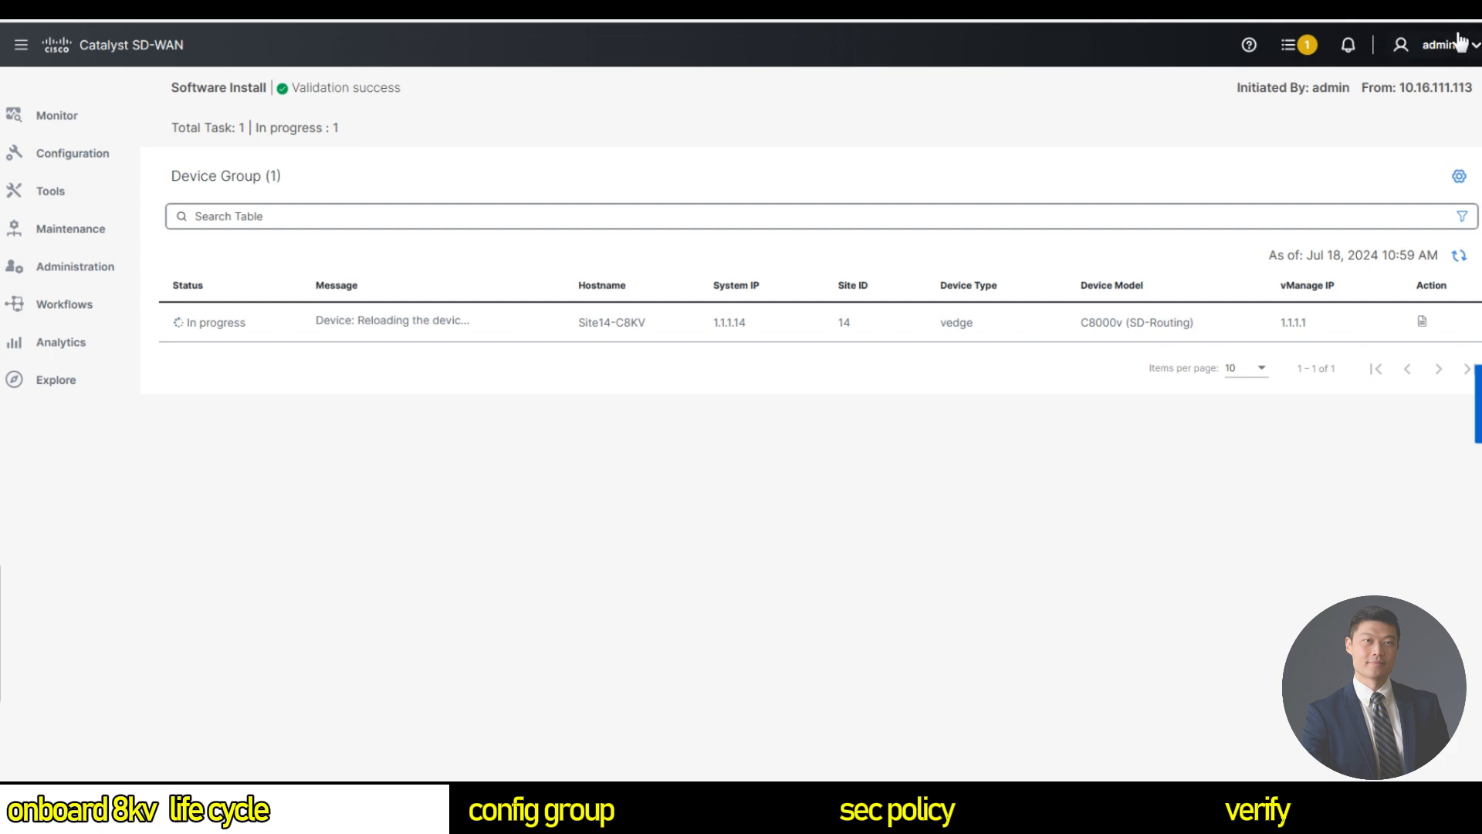
click(1424, 324)
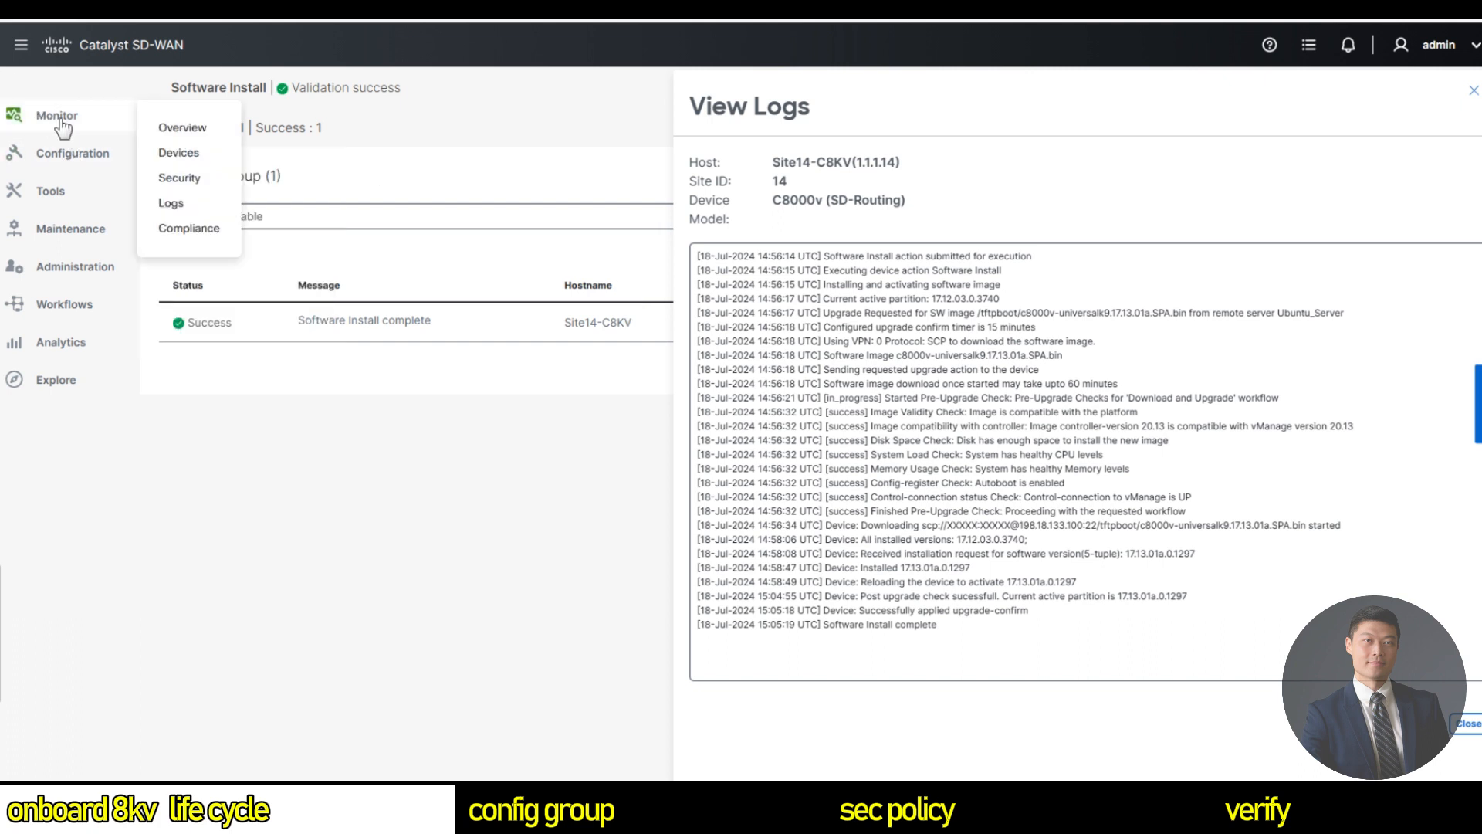
Open Monitor > Devices and confirm Site14-C8KV shows version 17.13.01a.0.1297 in the Version column.
mouse_move(56, 124)
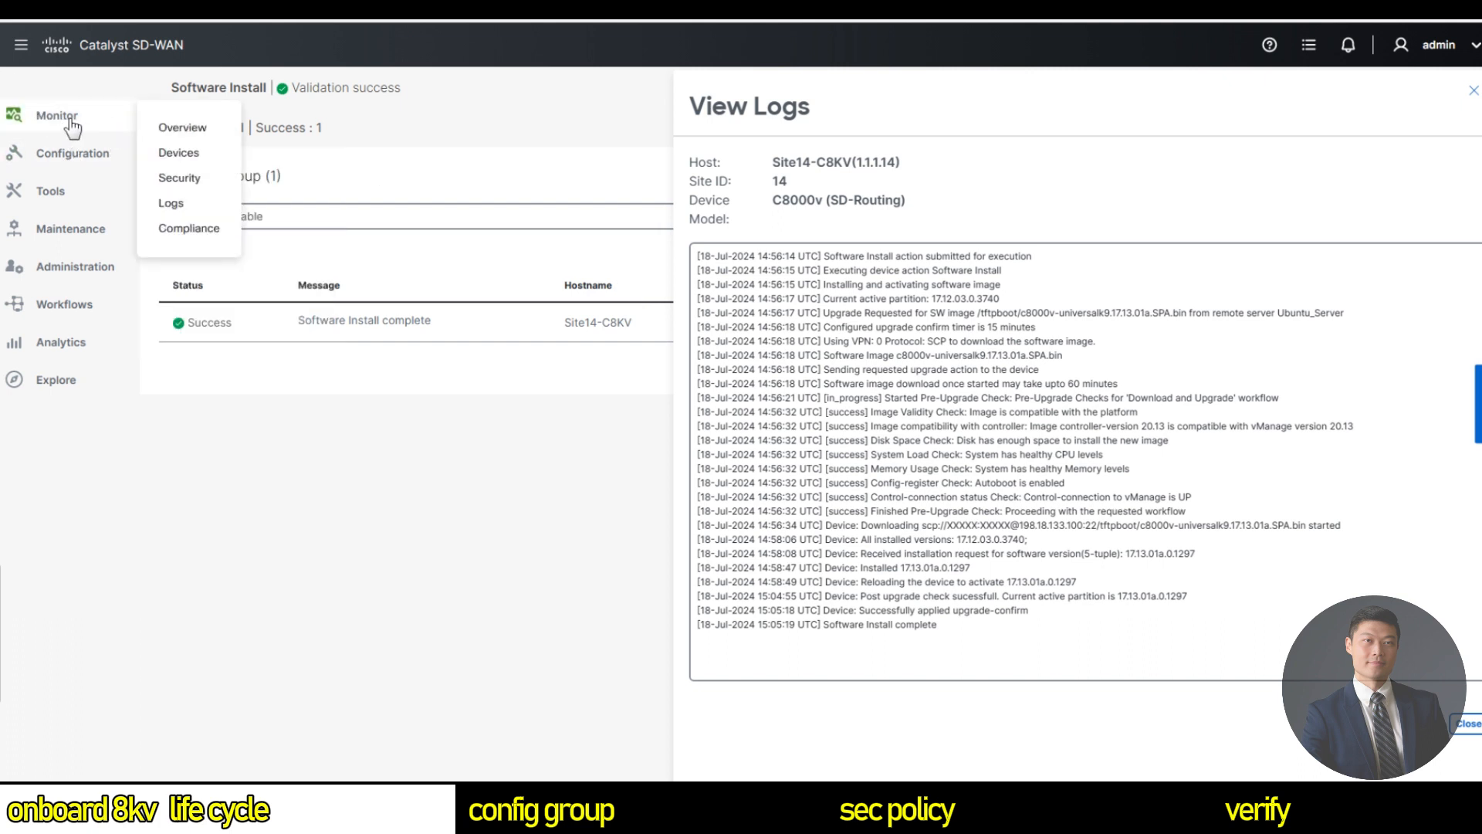
click(180, 161)
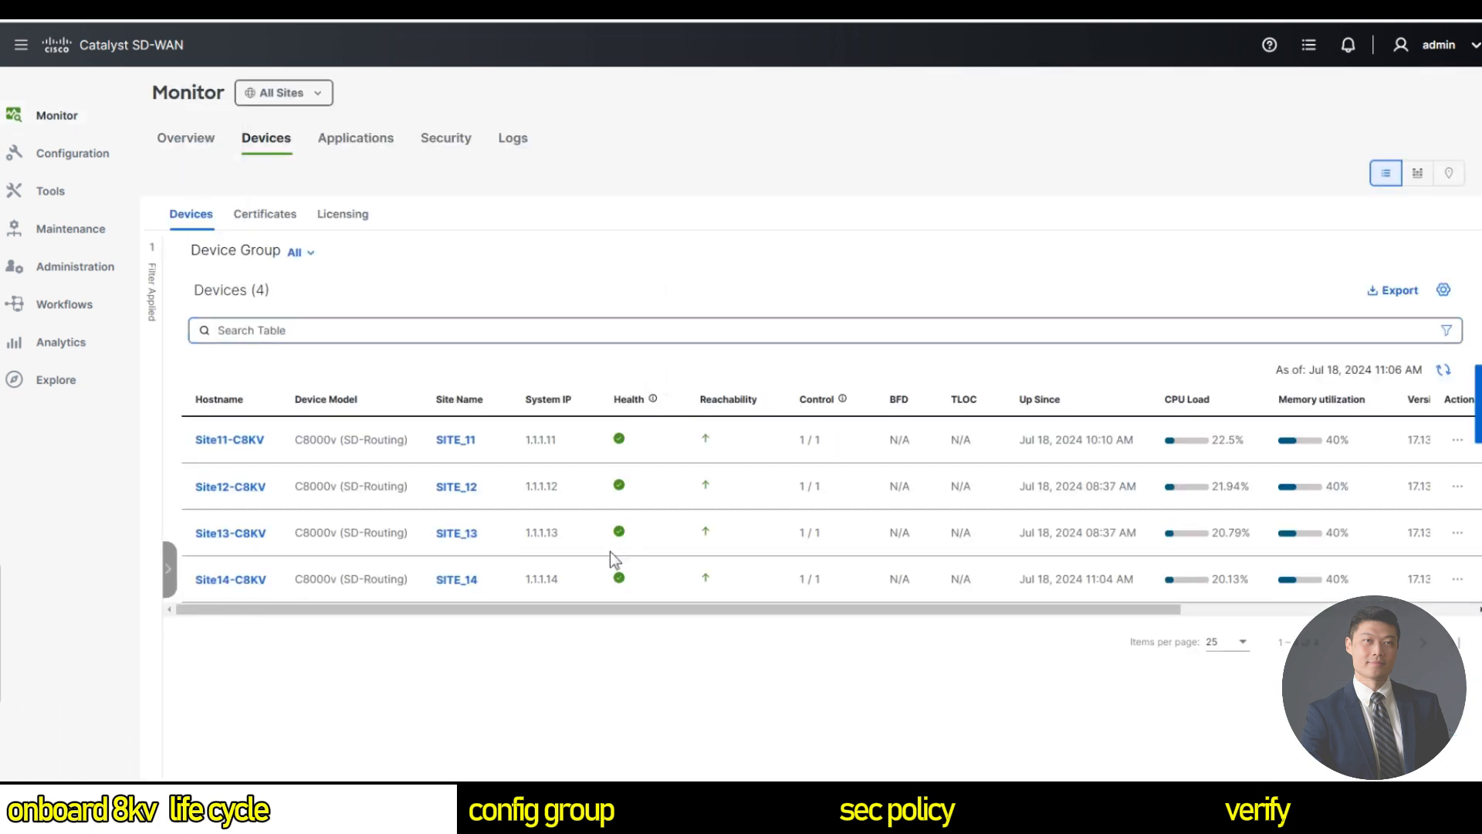
drag(543, 610, 849, 613)
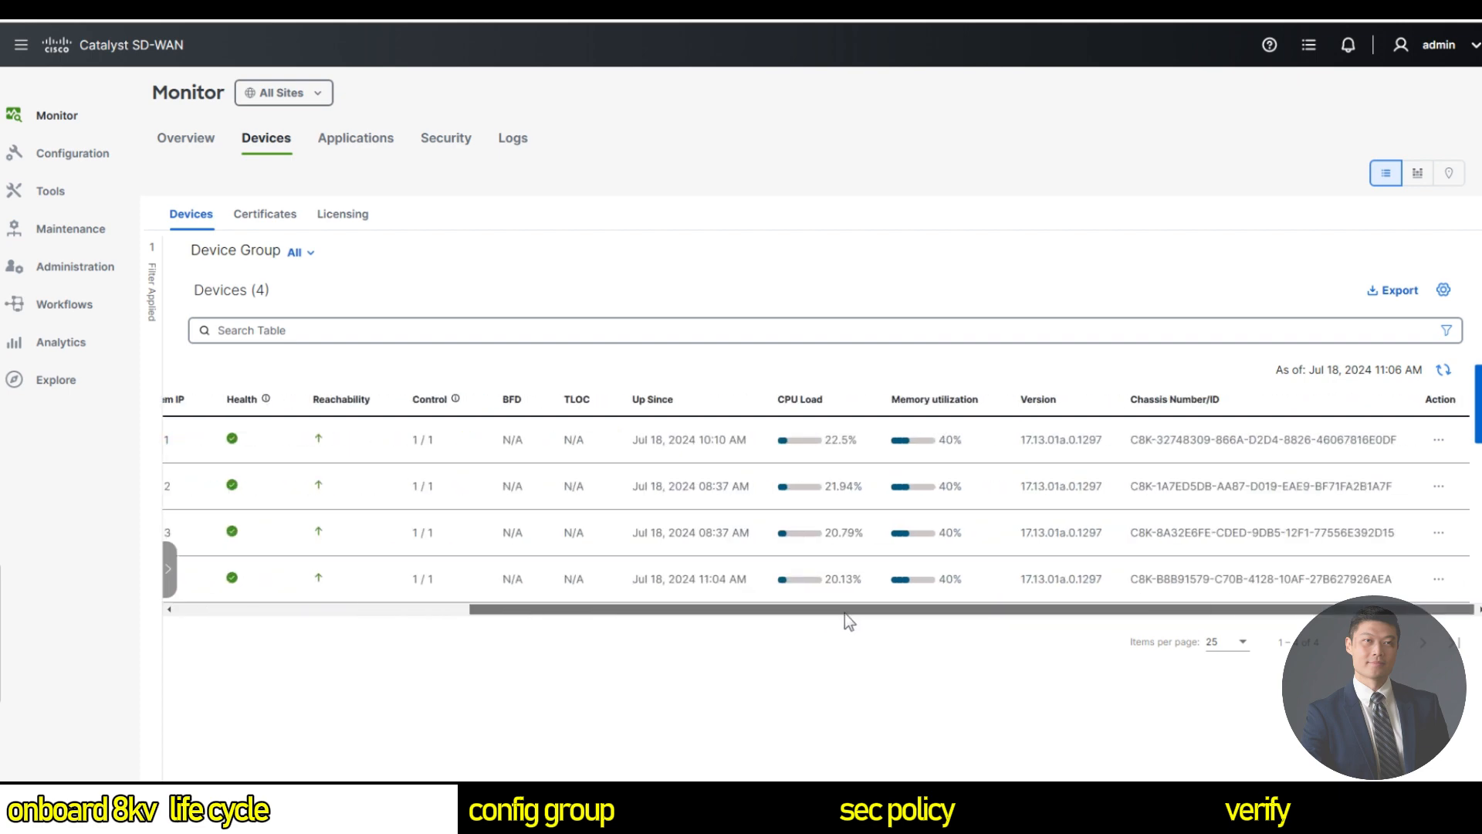
drag(1016, 579, 1118, 580)
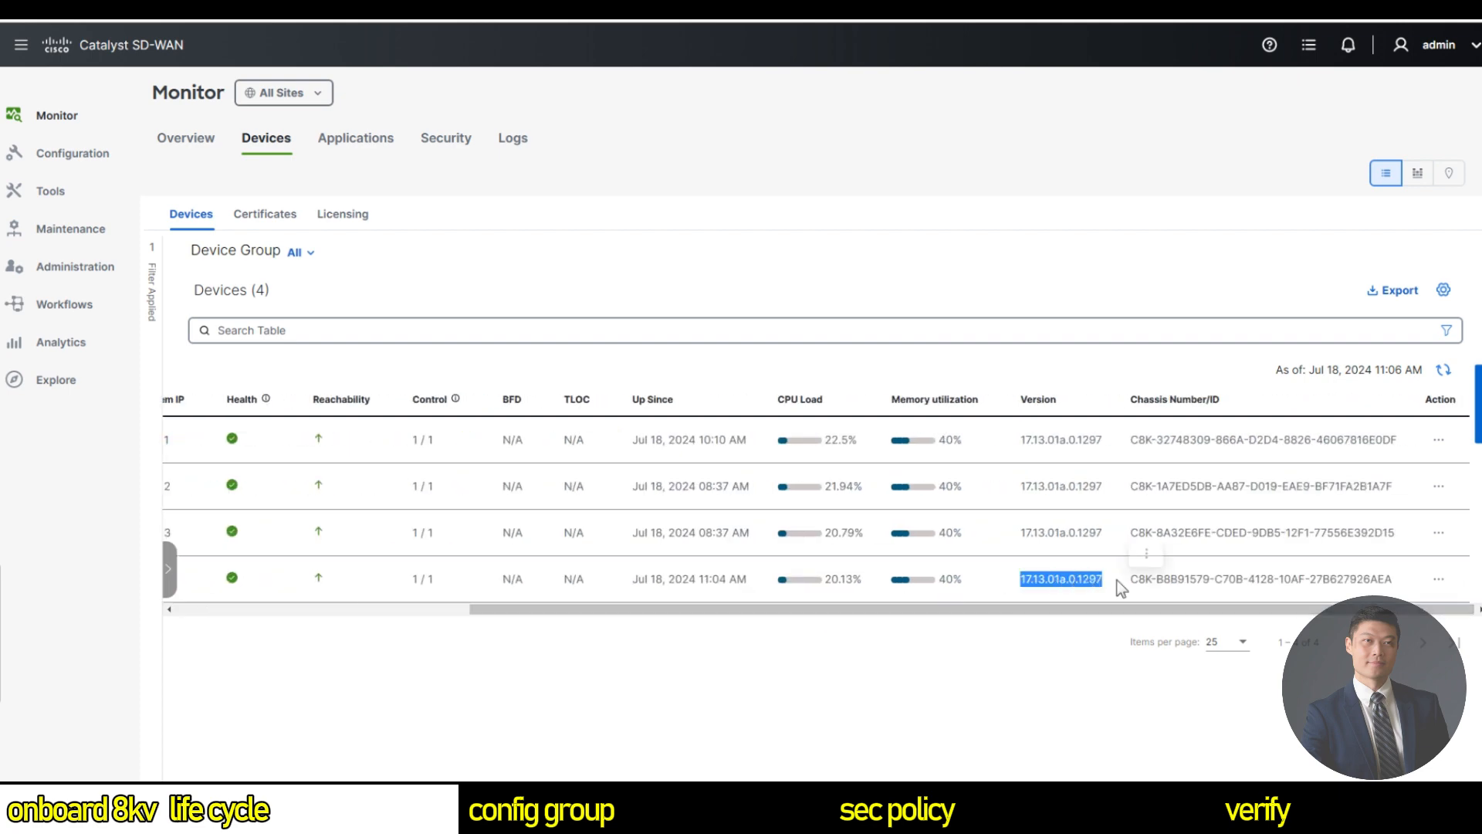
click(975, 593)
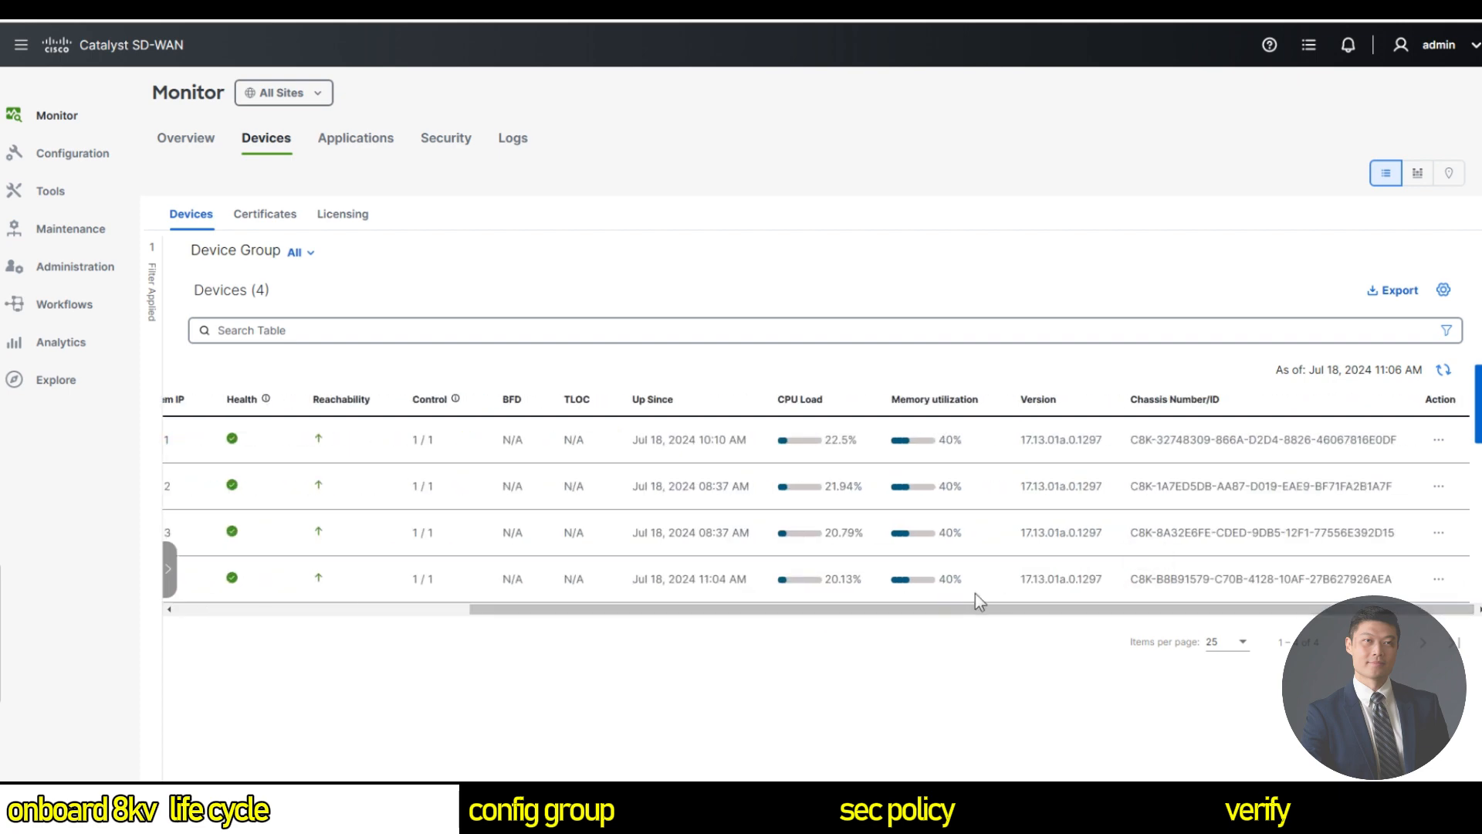
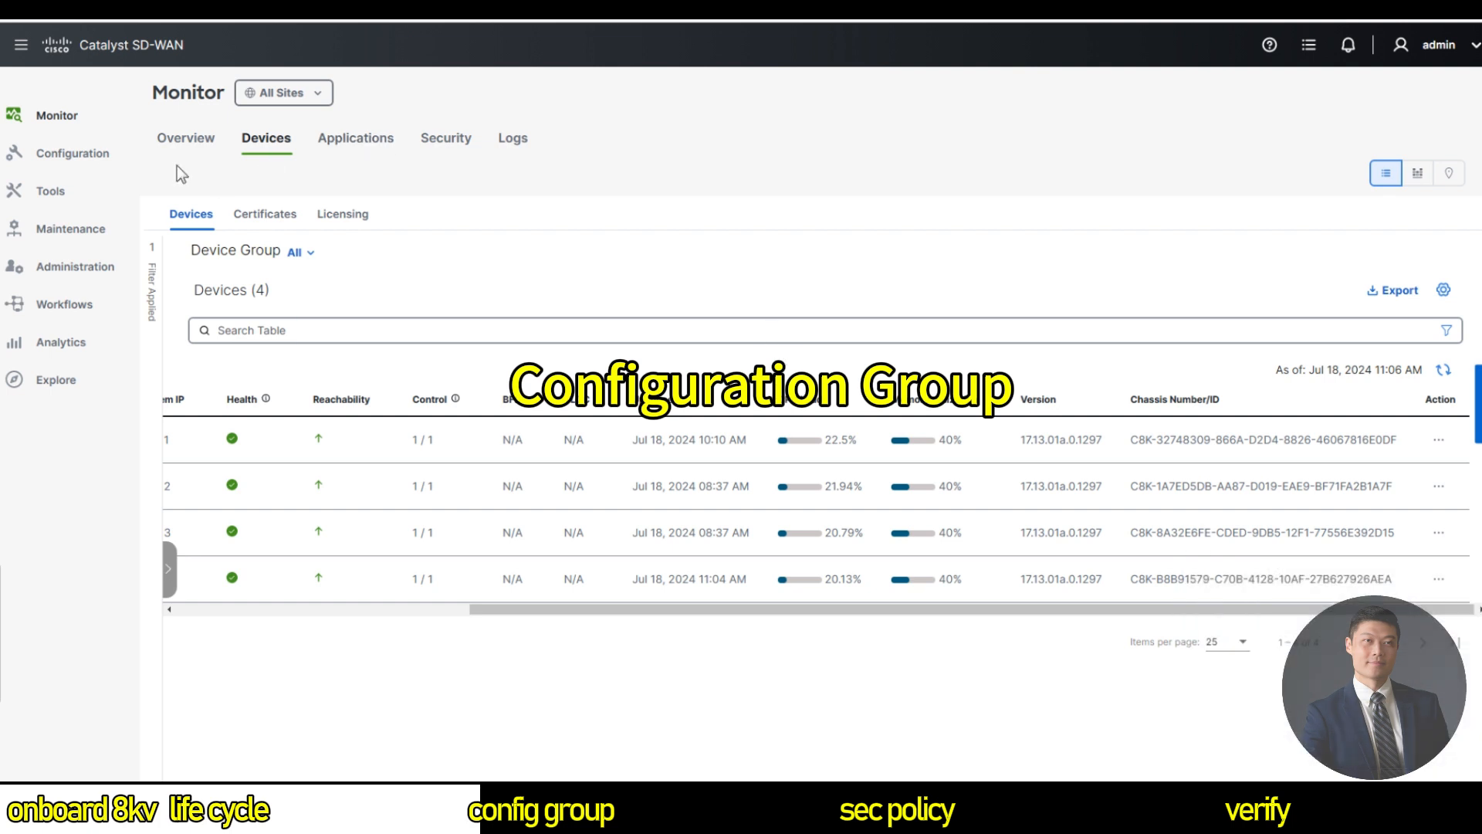
From the Configuration Groups list, start a new group to reach the Create Configuration workflows.
mouse_move(71, 156)
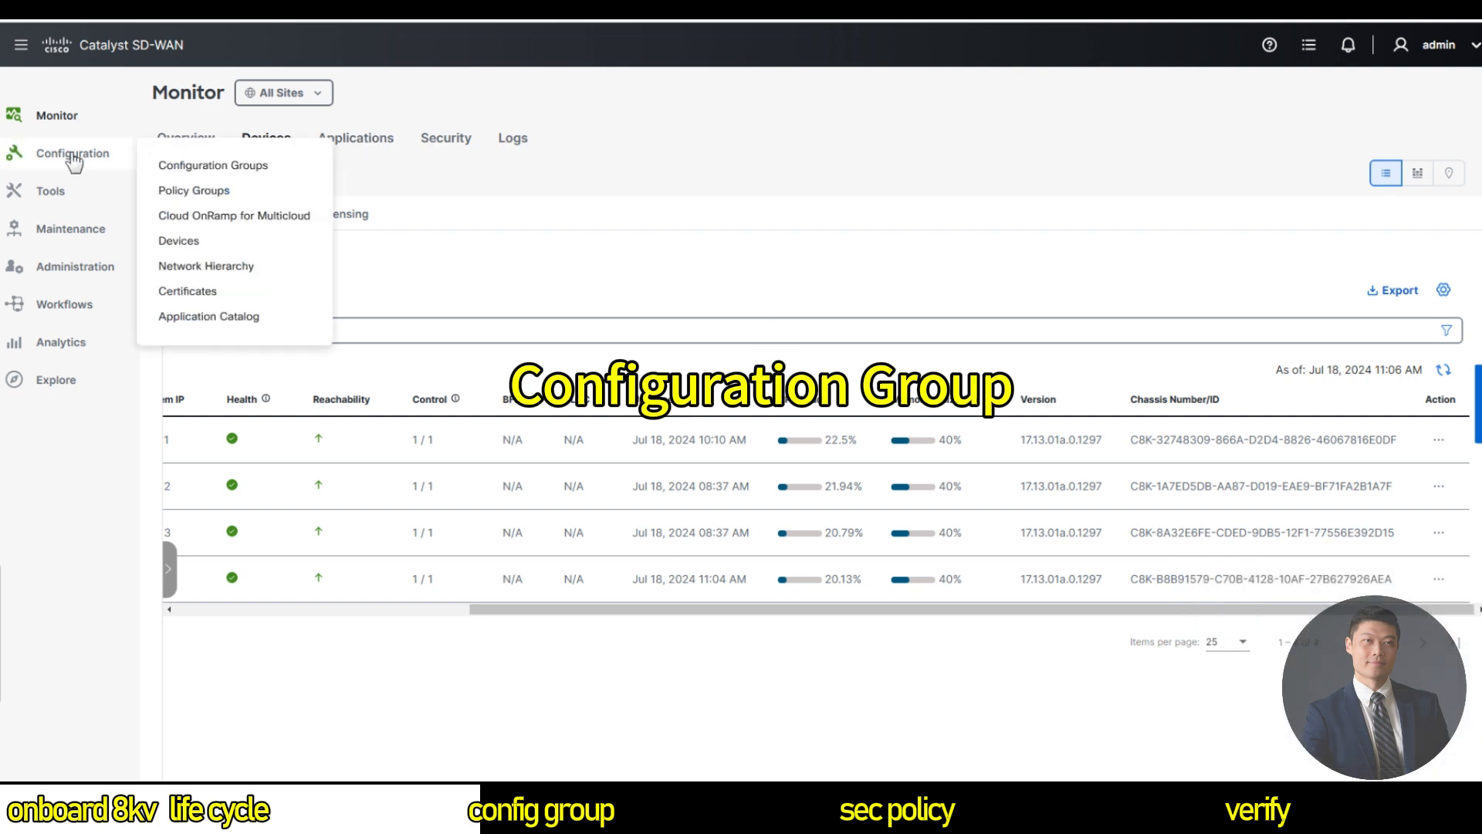
click(235, 167)
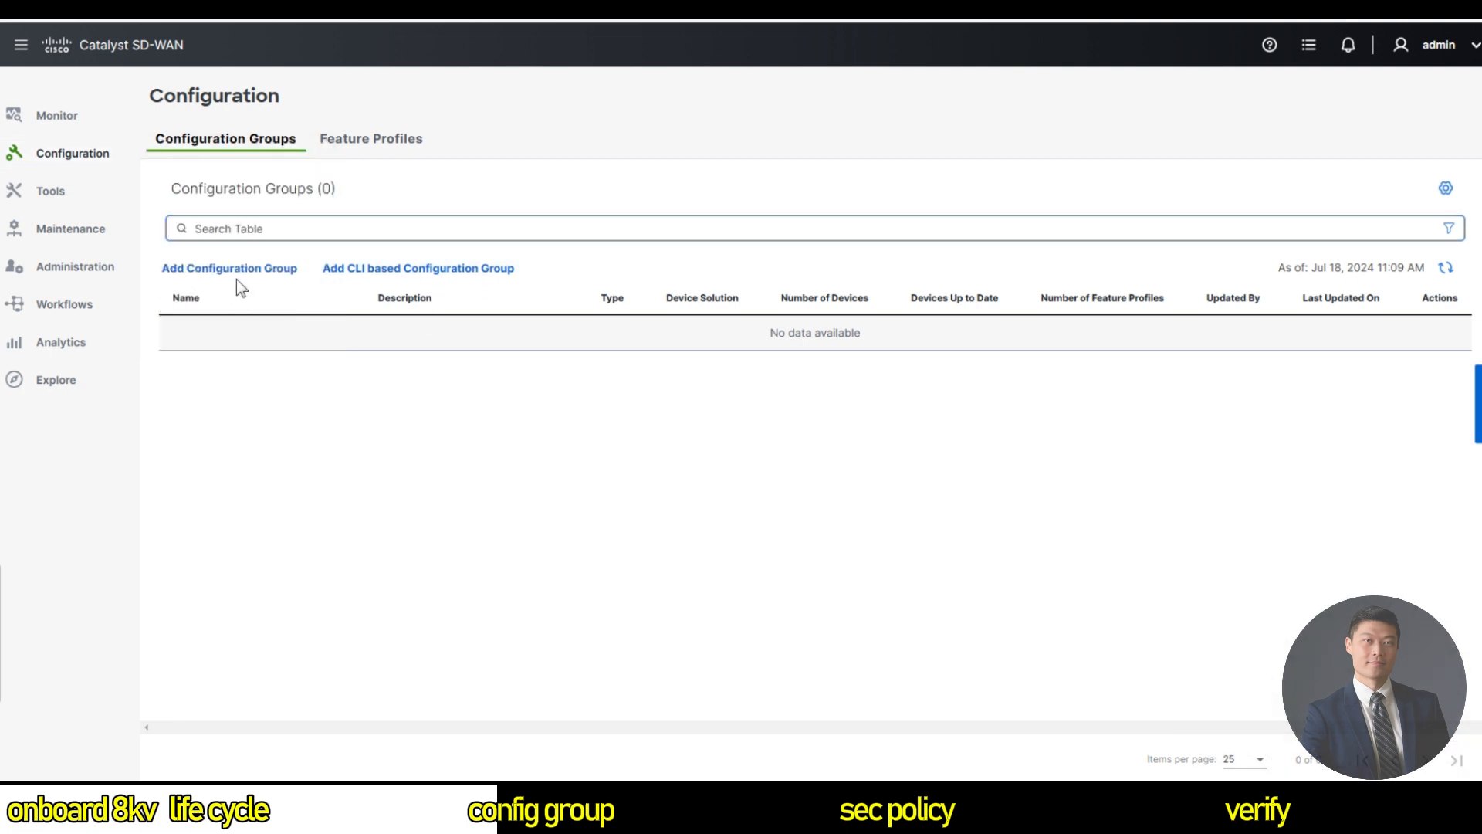
click(236, 276)
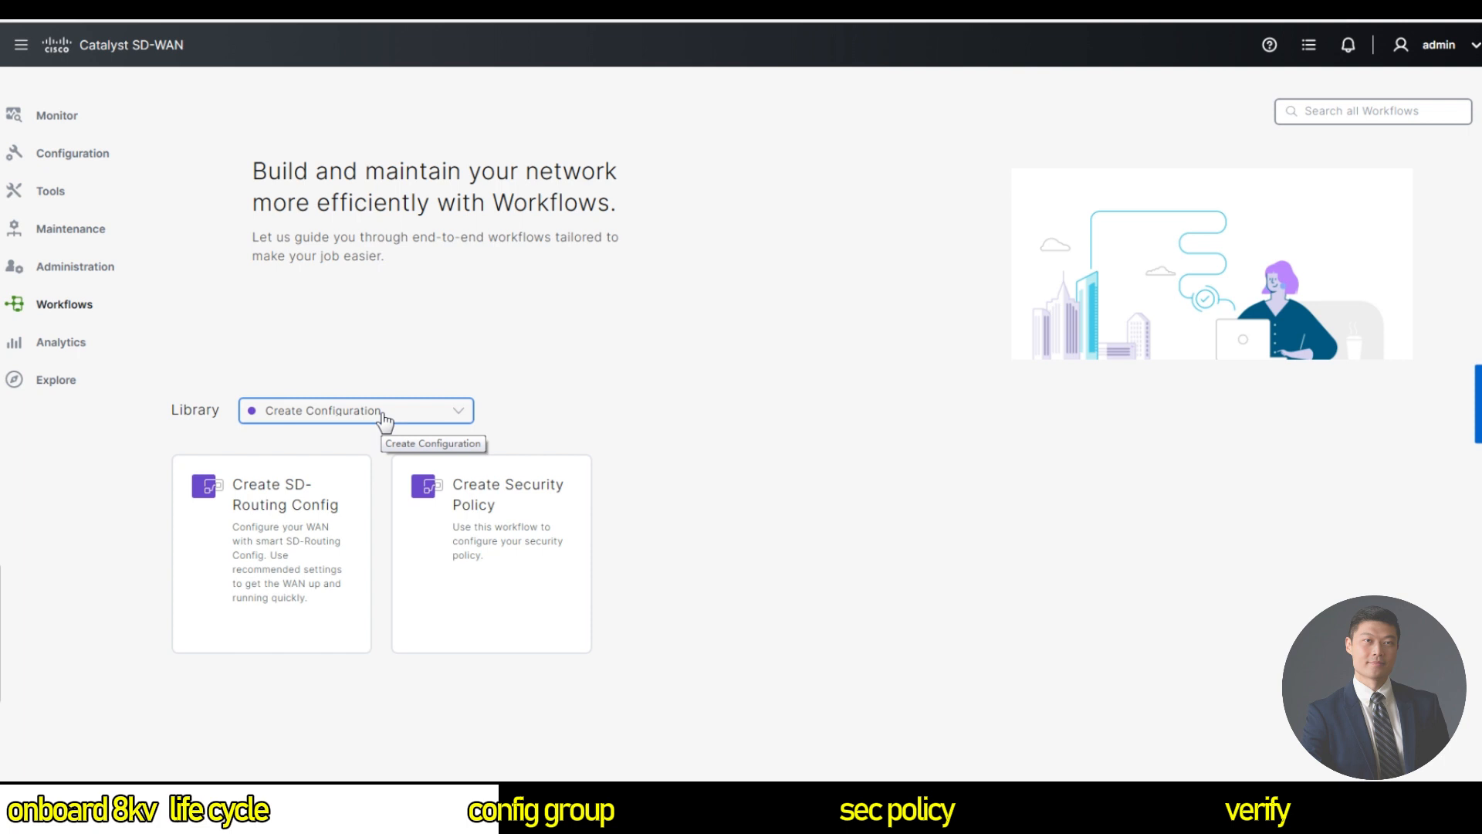
Create SD-Routing group C8KV-CG-Parcels, described 'Parcel based Configuration group for C8KV', deferring device association.
click(296, 525)
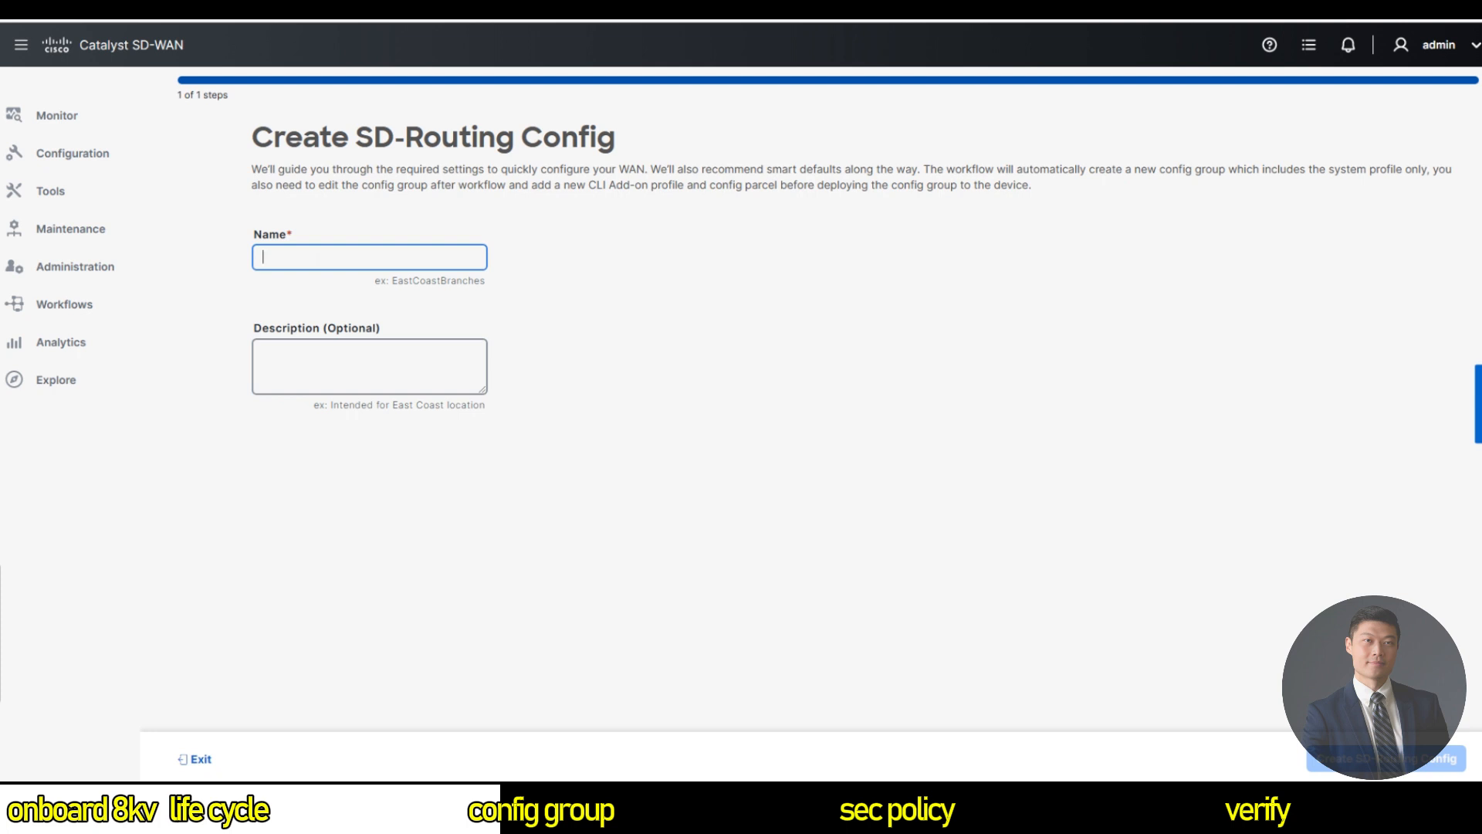
text(C8KV-)
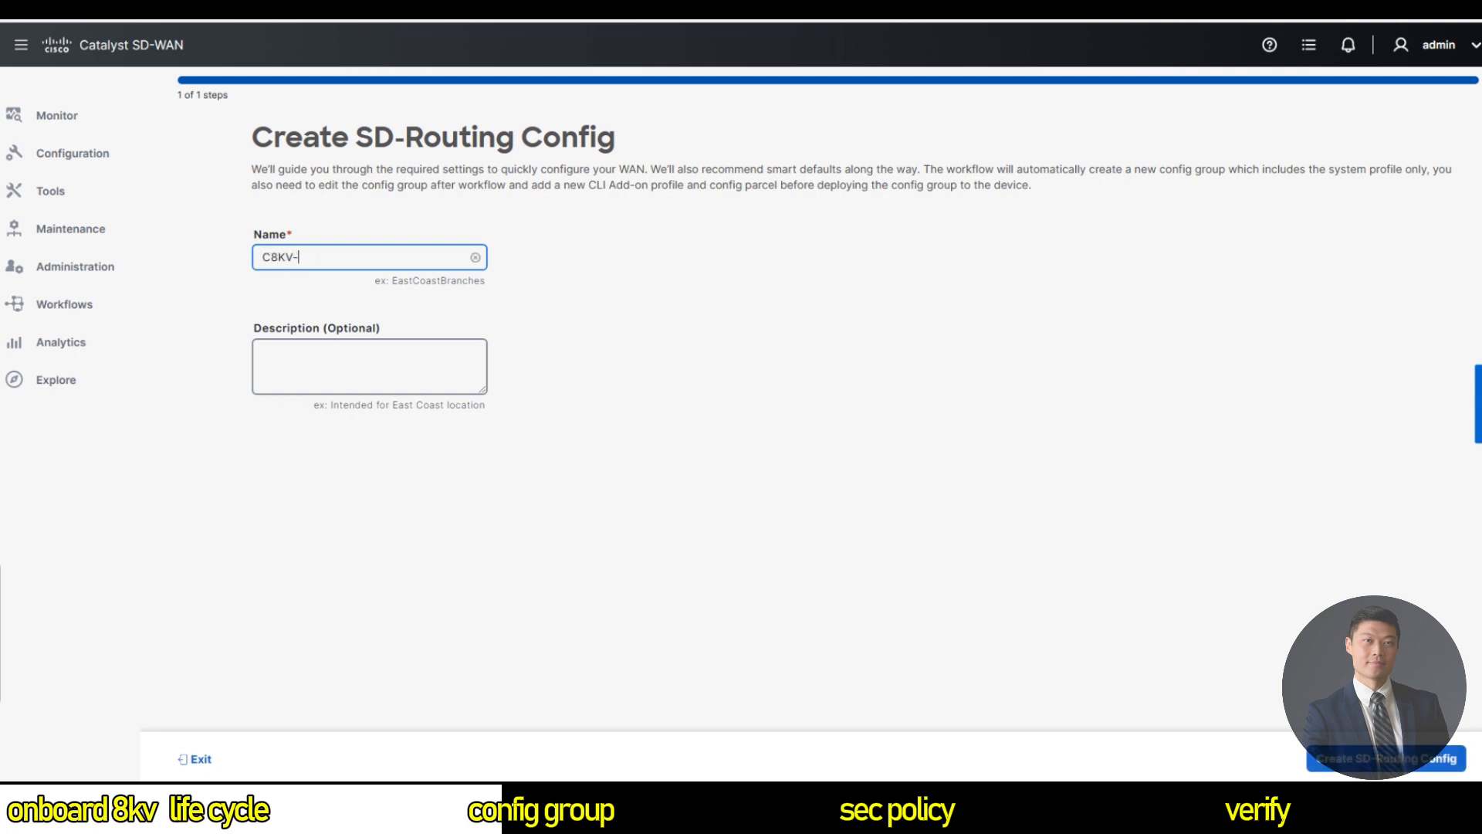
text(CG-Parcels)
key(Tab)
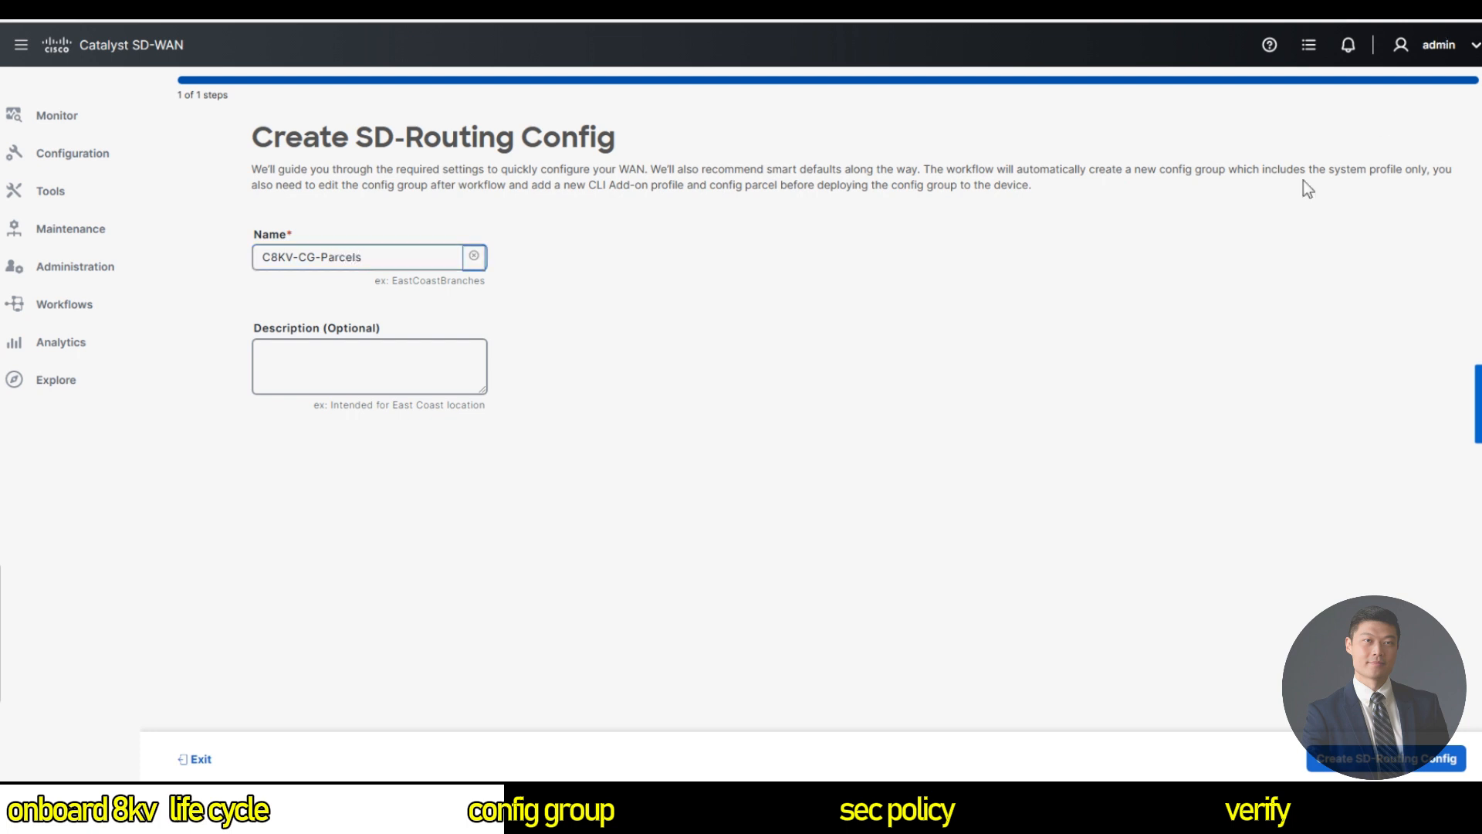
click(331, 357)
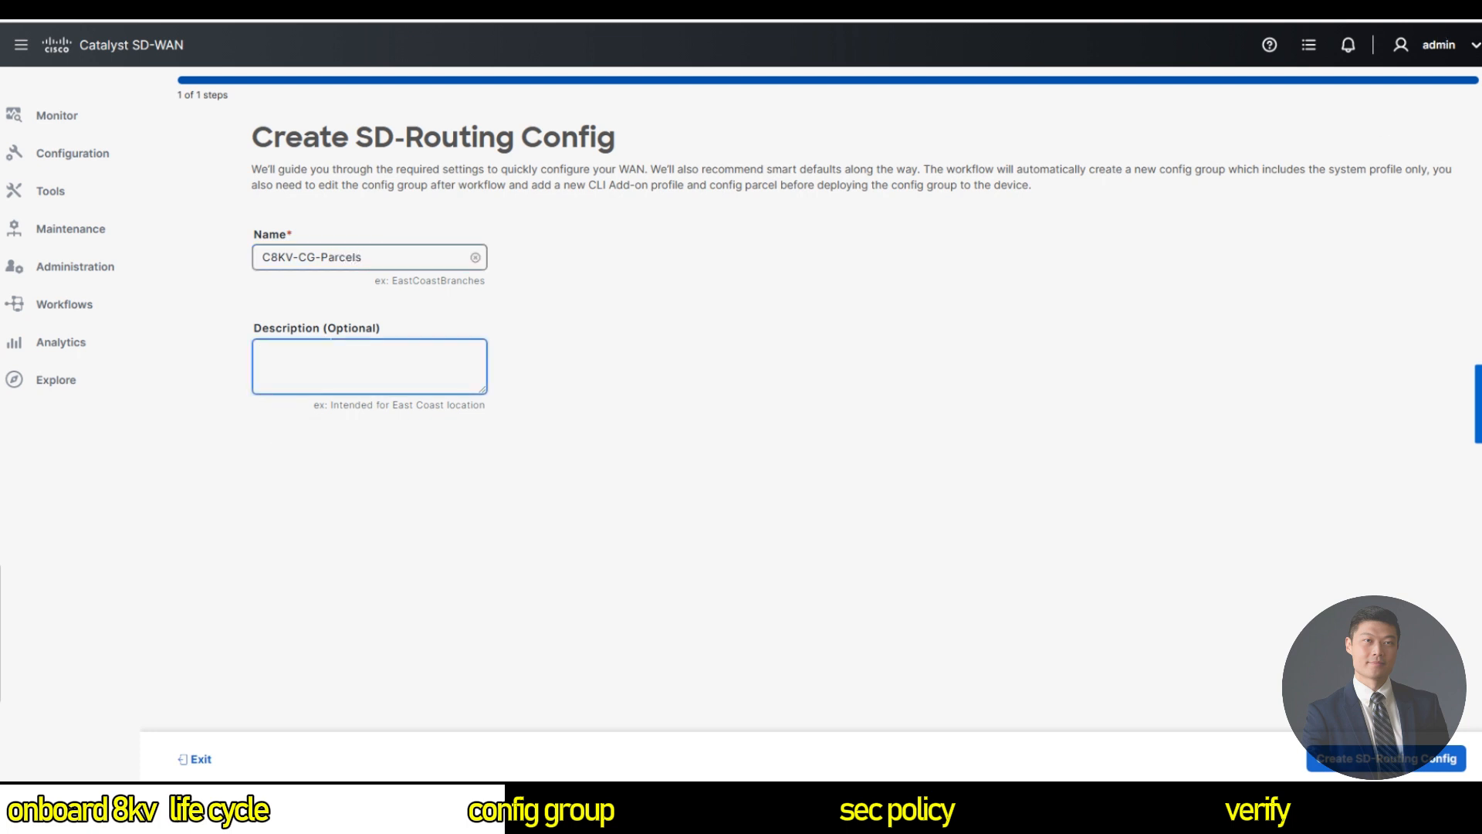
text(Parcel based Configuration group for C8)
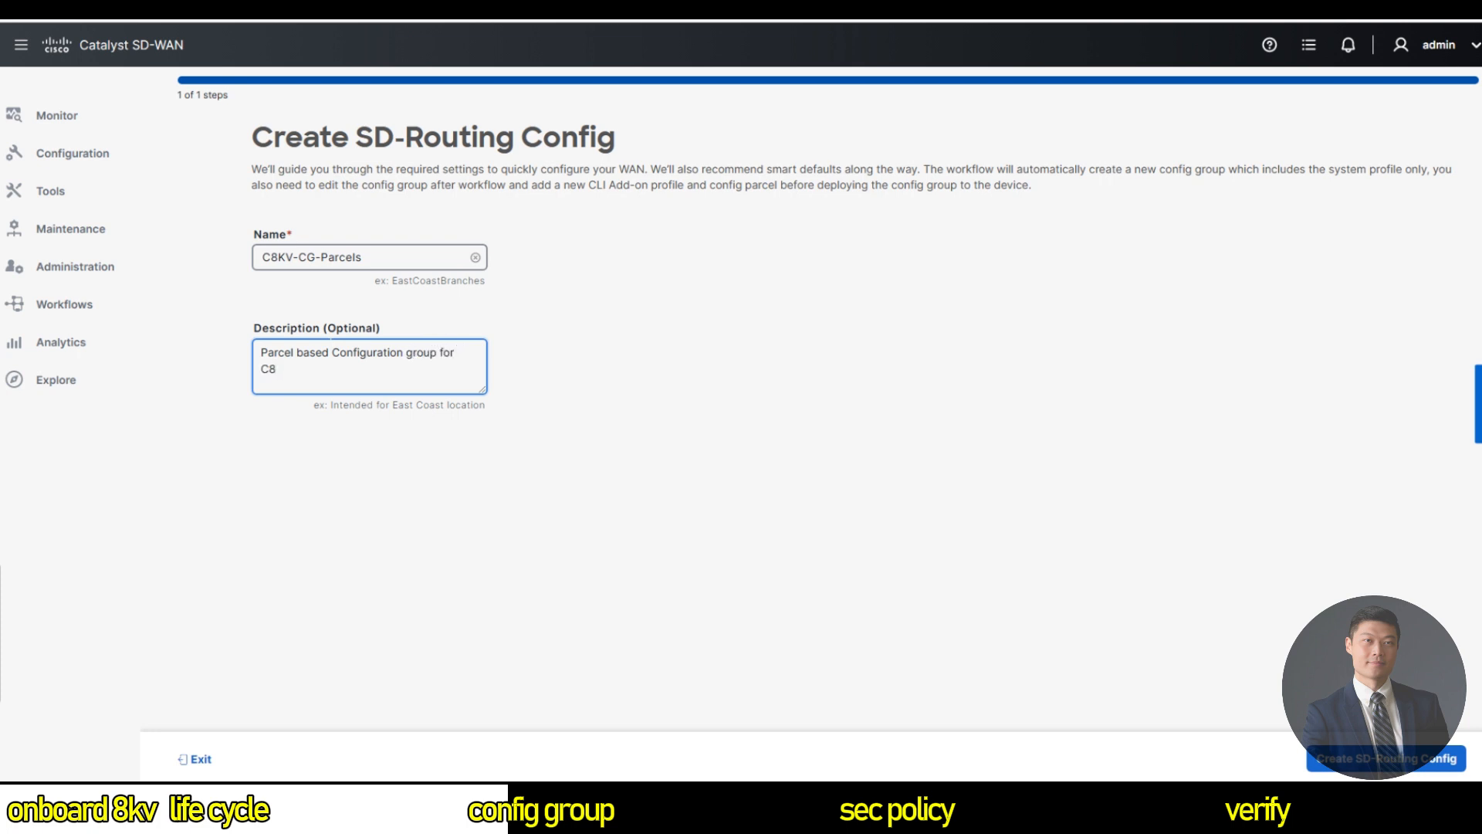
text(KV)
click(1382, 758)
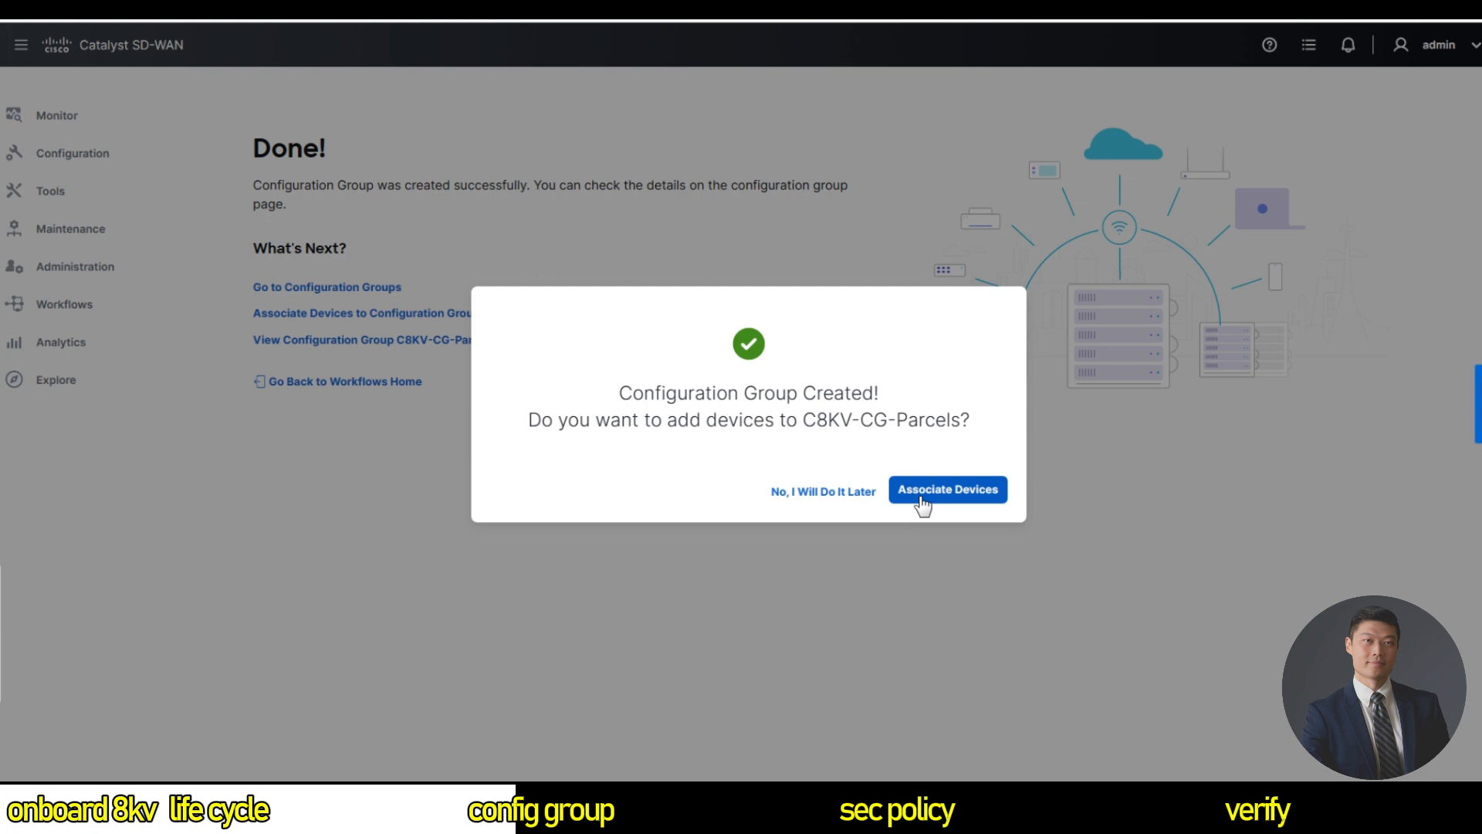
click(835, 500)
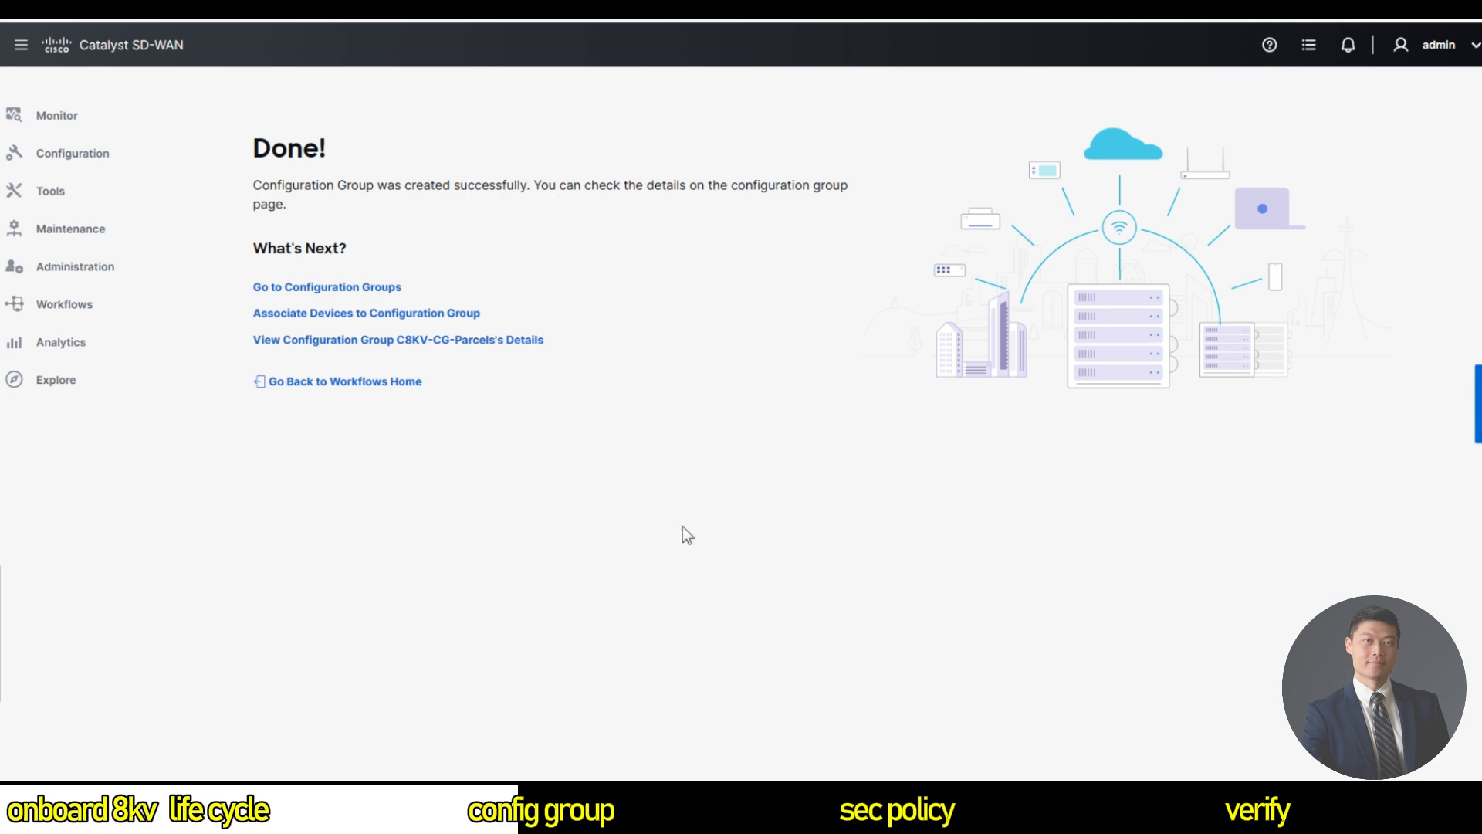
Open C8KV-CG-Parcels from the groups list and expand its System Profile features.
click(328, 287)
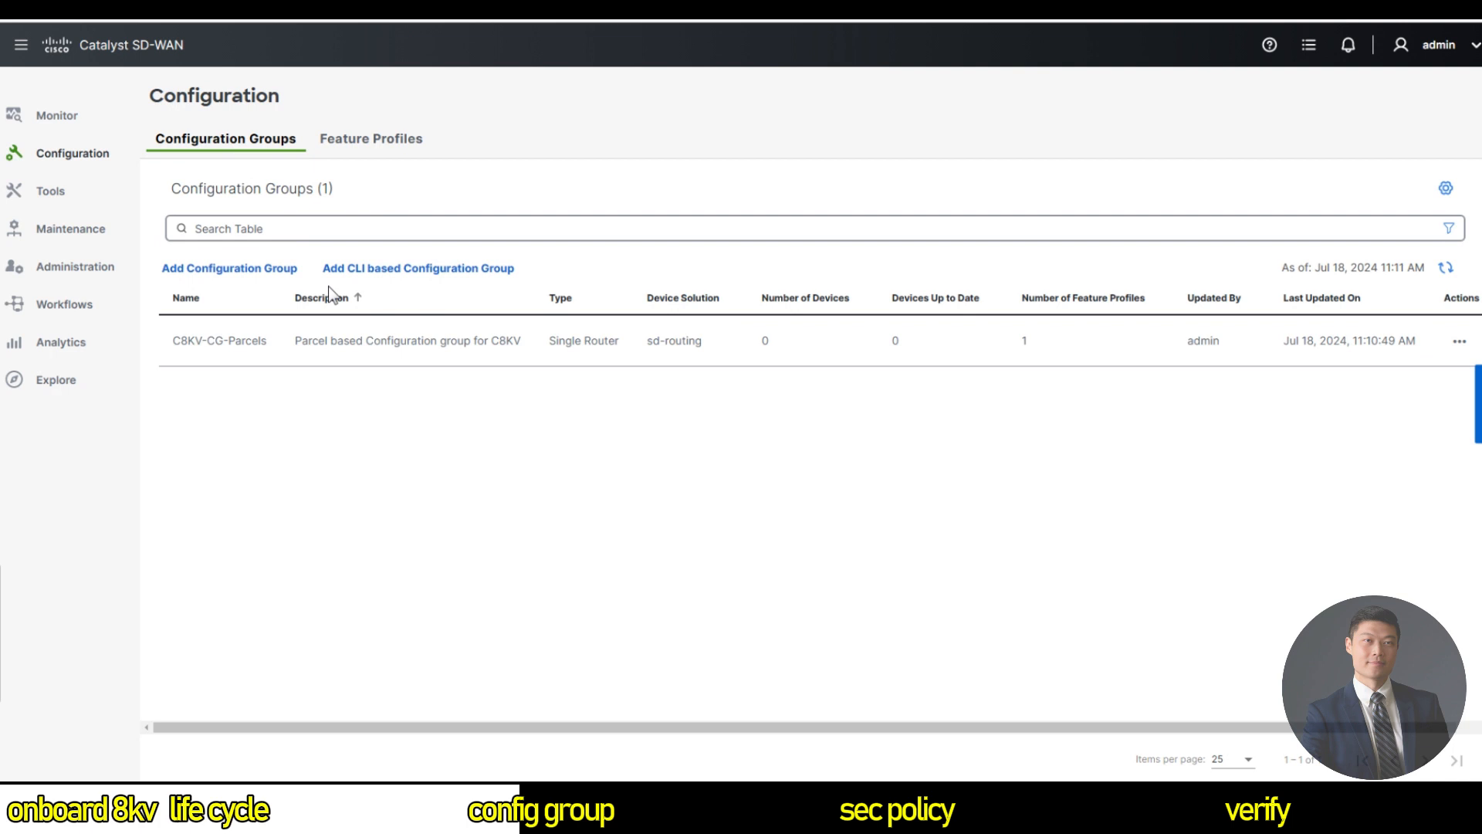
click(1459, 340)
click(1443, 386)
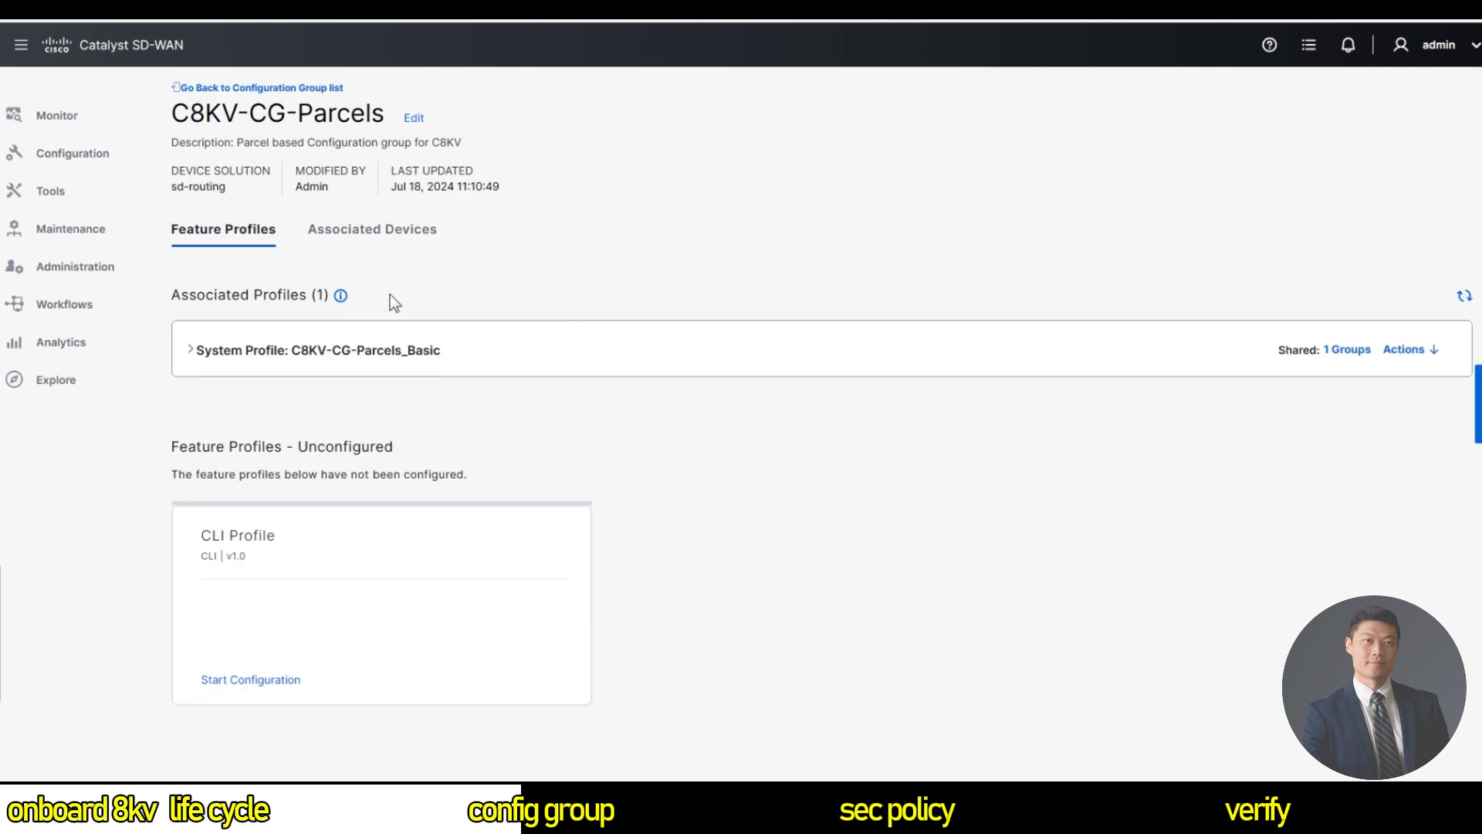
click(189, 354)
scroll(407, 383, down, 1)
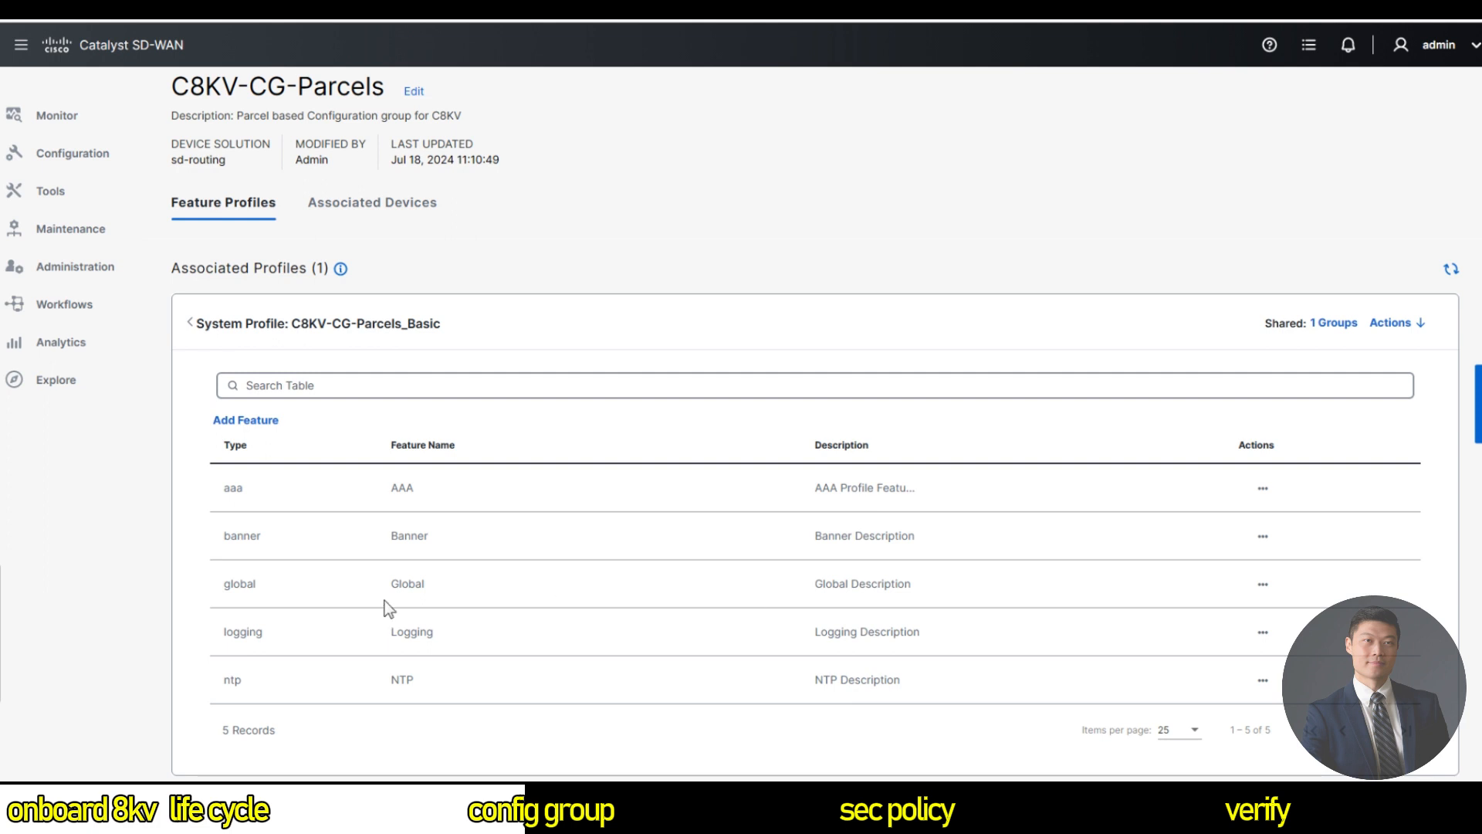
Edit the AAA feature and start a new local user labuser1 with its password.
click(1264, 489)
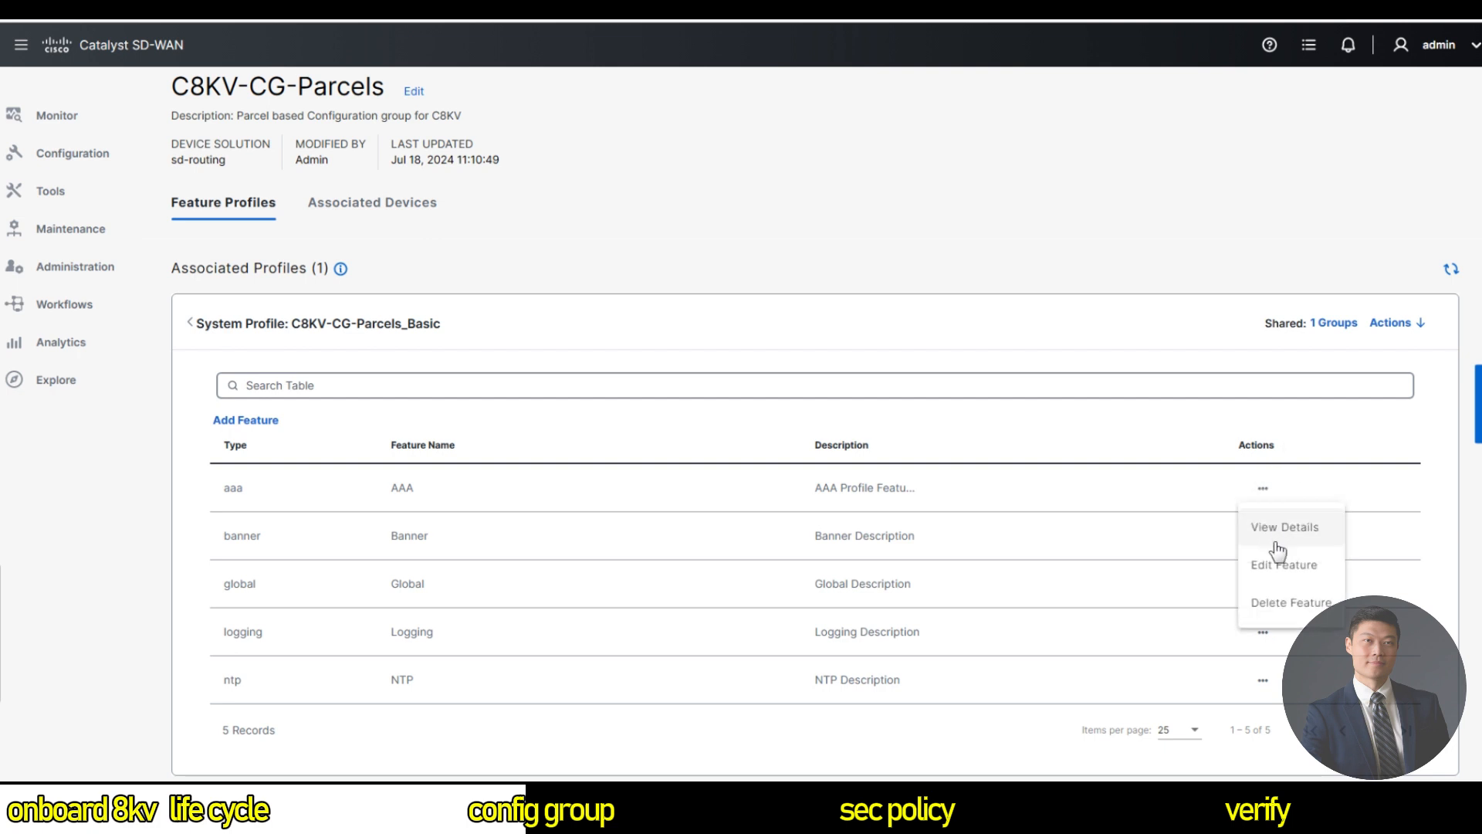
click(1310, 569)
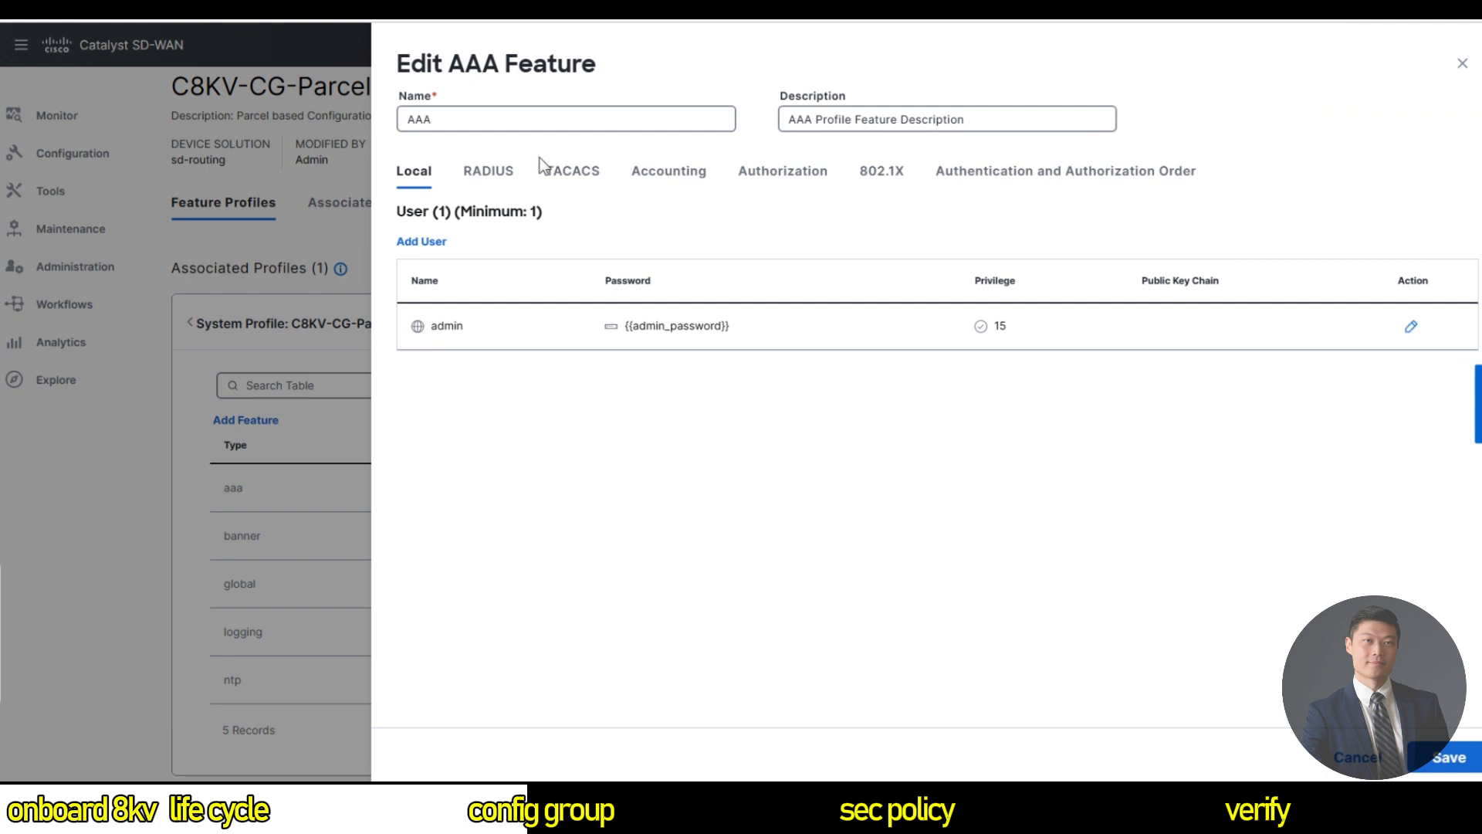
click(423, 242)
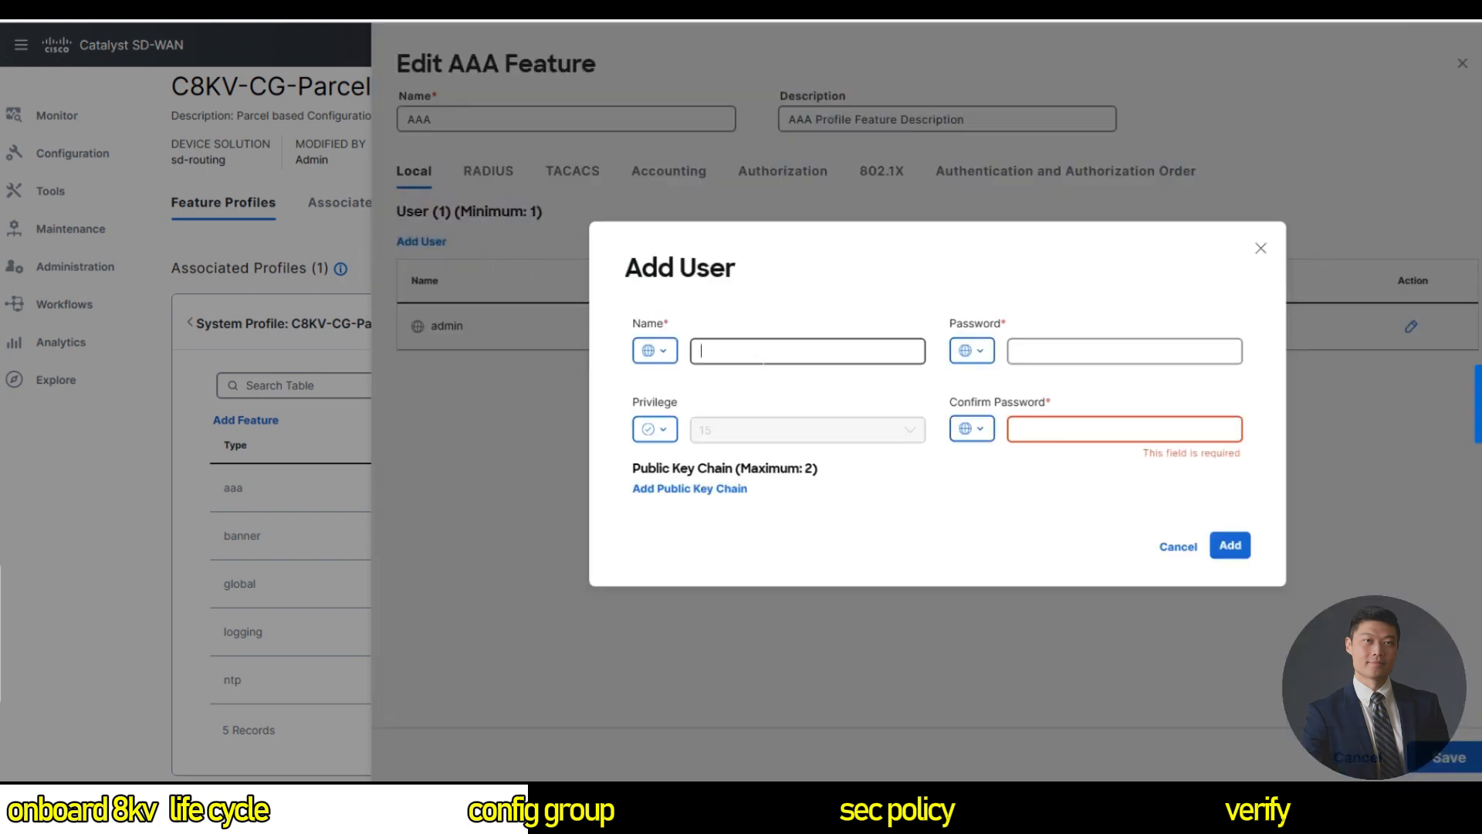
text(labuser1)
key(Tab)
key(Tab)
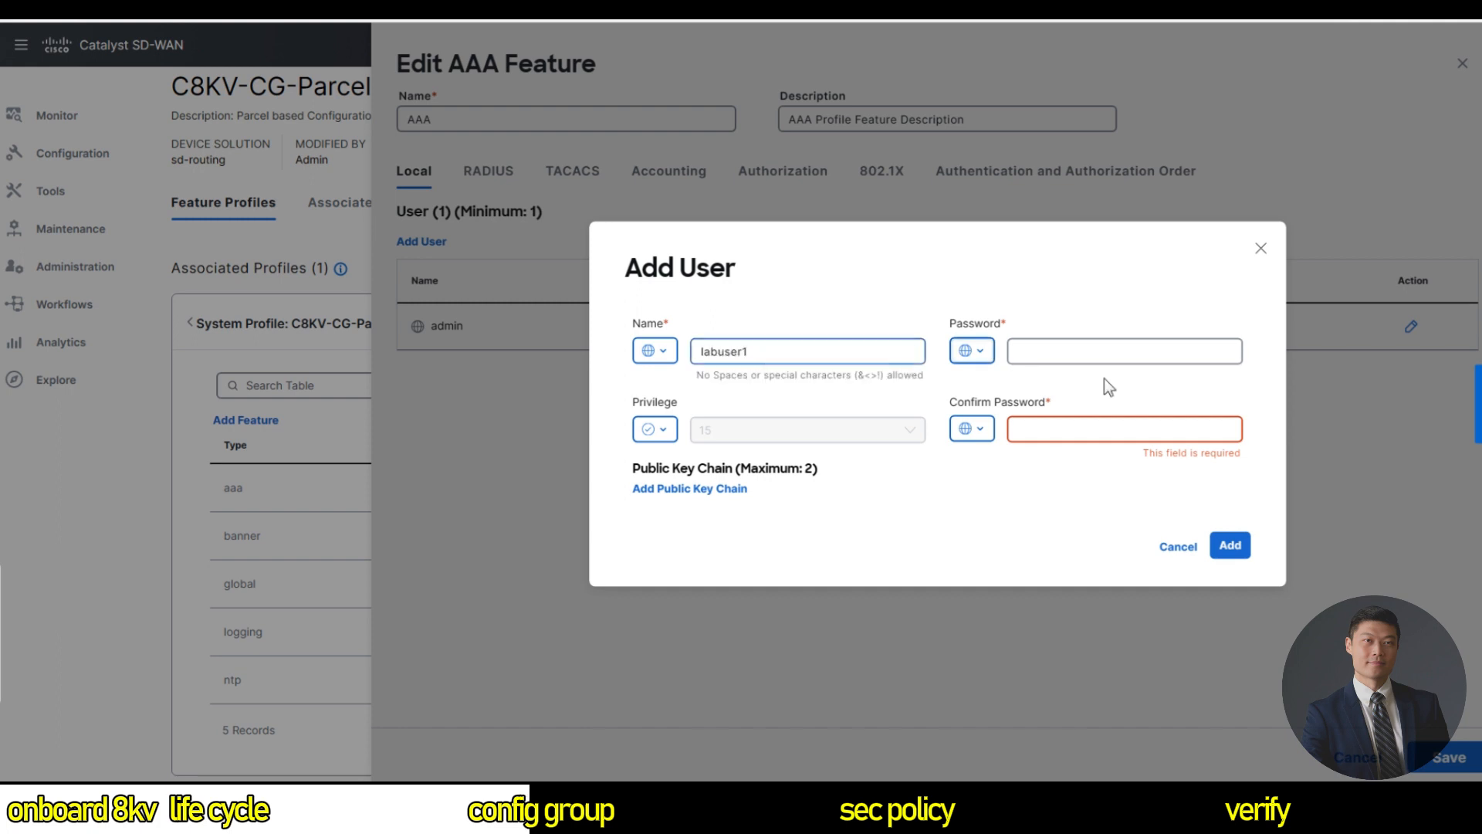
text(••••••••••)
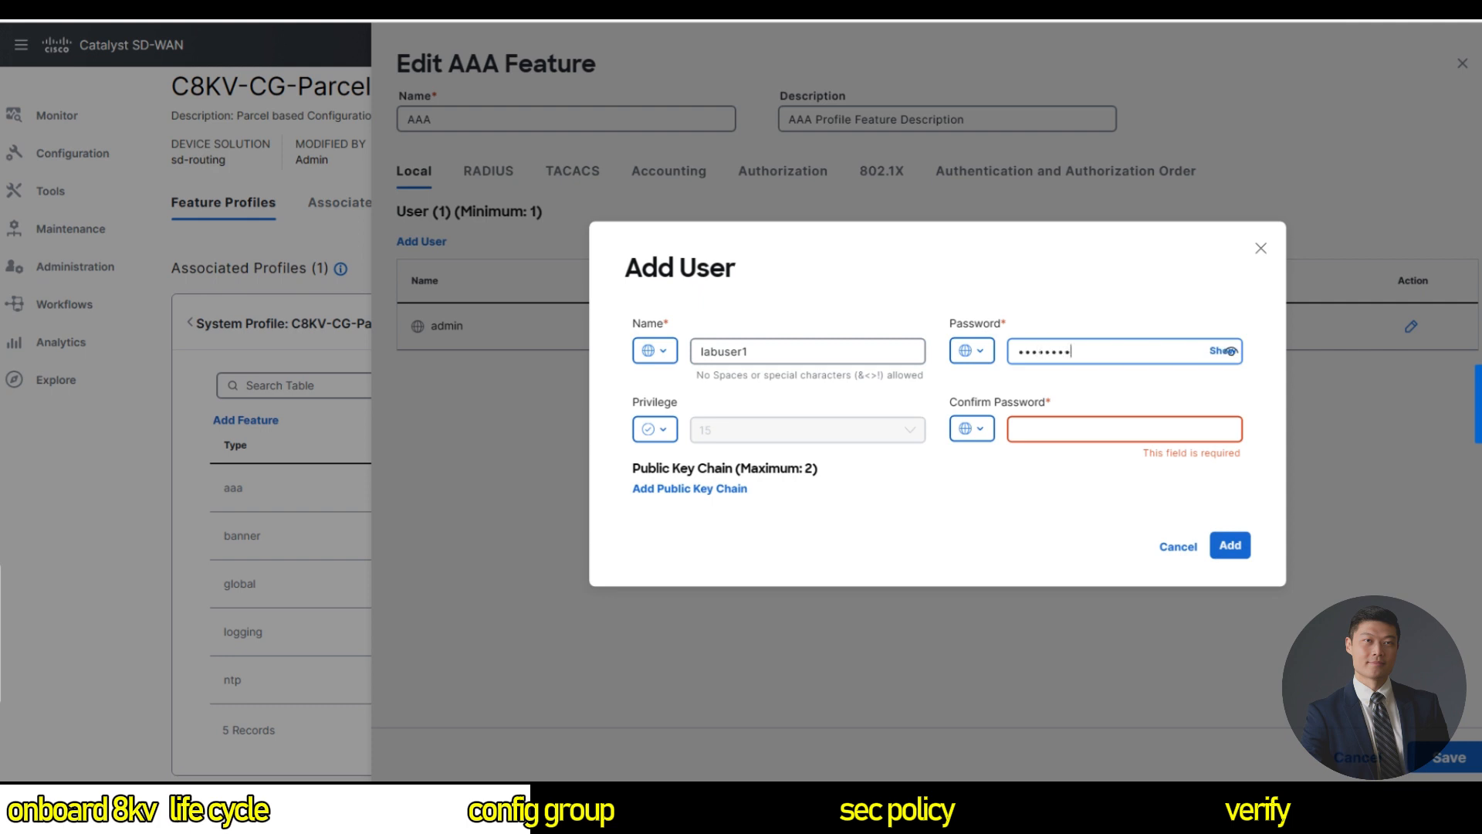
Confirm the user's password, add labuser1 to the list, and save the AAA feature.
click(1221, 352)
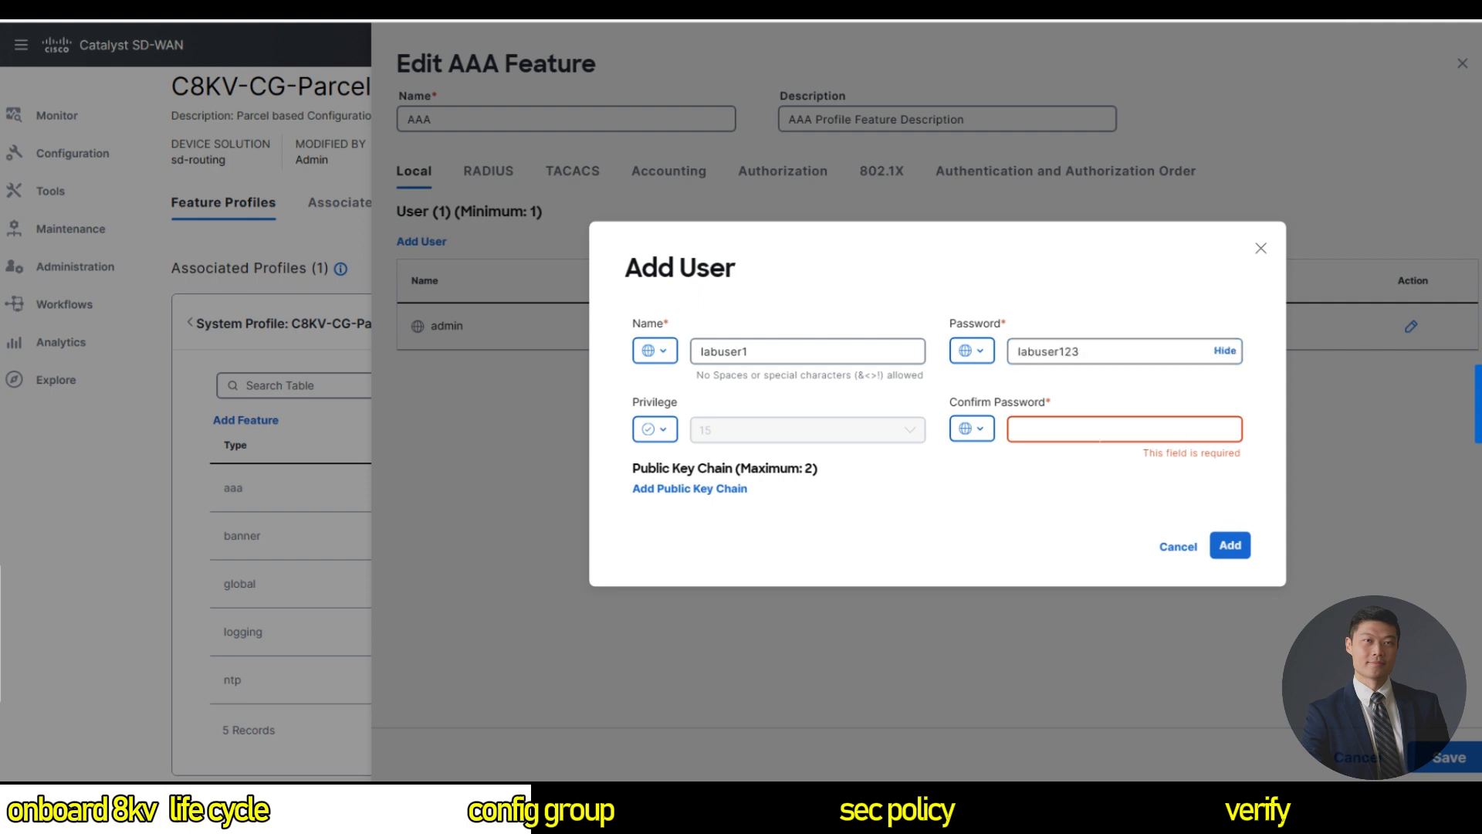
click(1230, 429)
text(labuser123)
click(1233, 545)
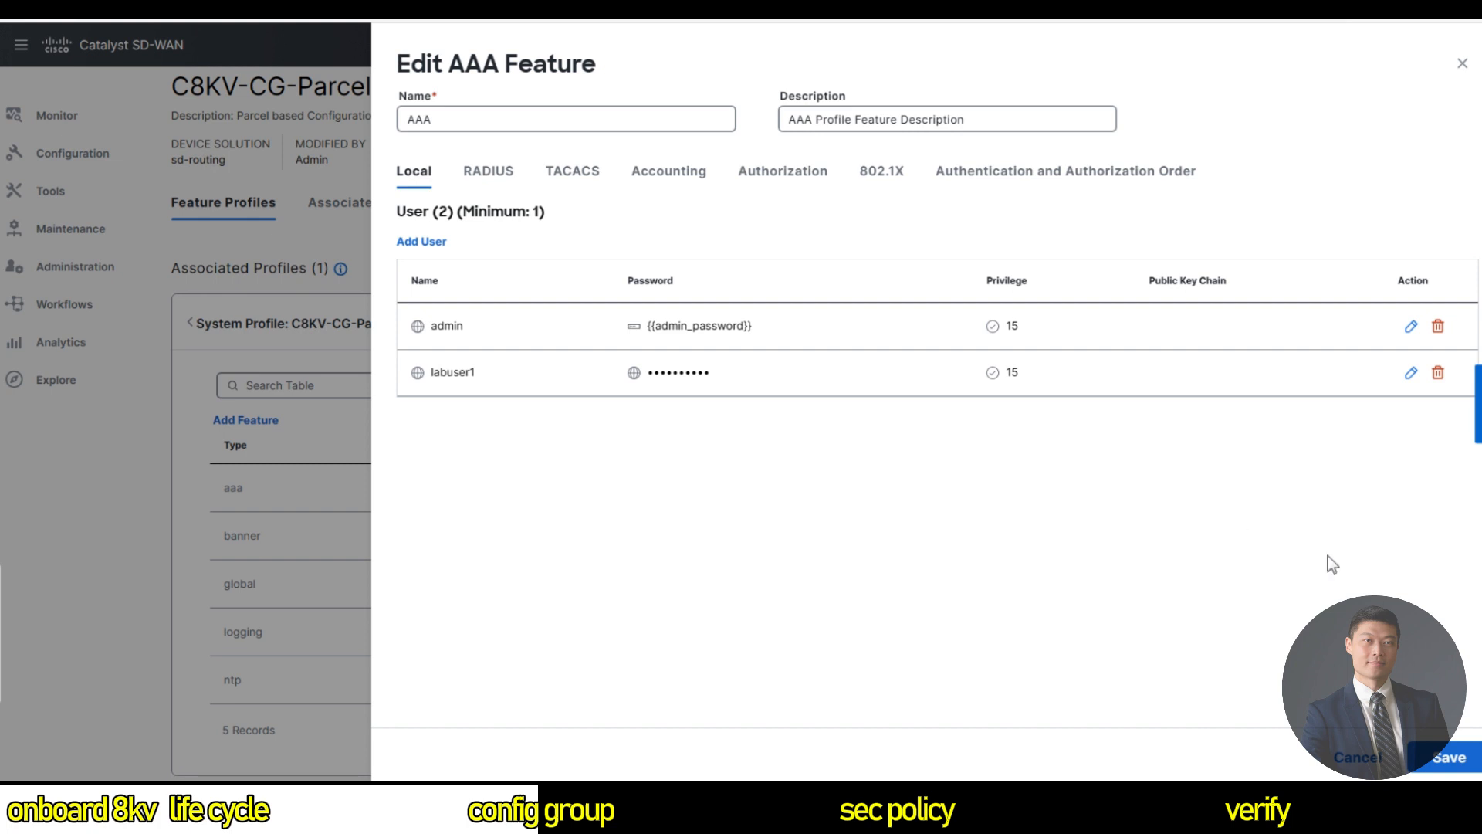
click(1446, 758)
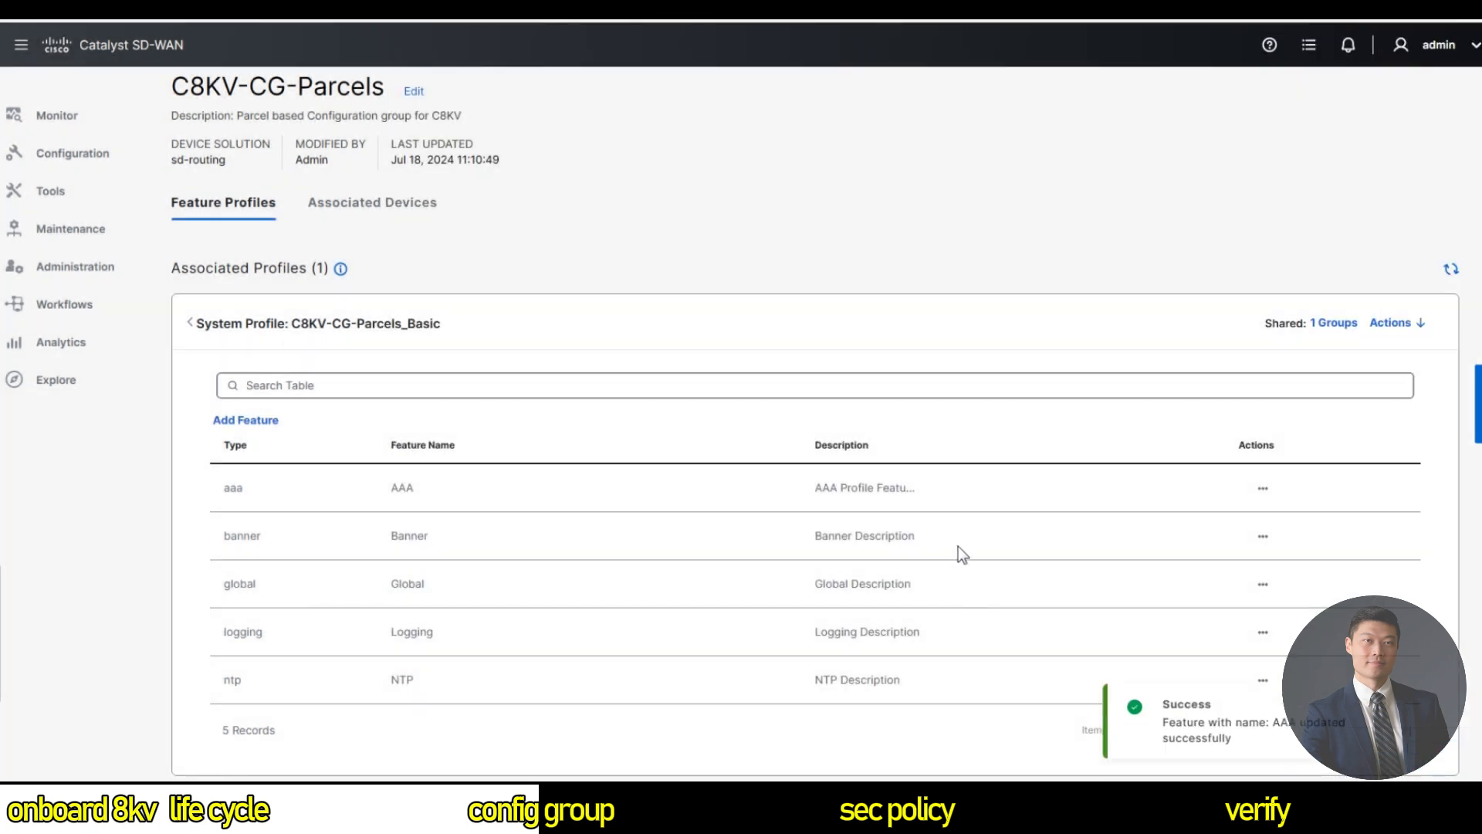
click(870, 396)
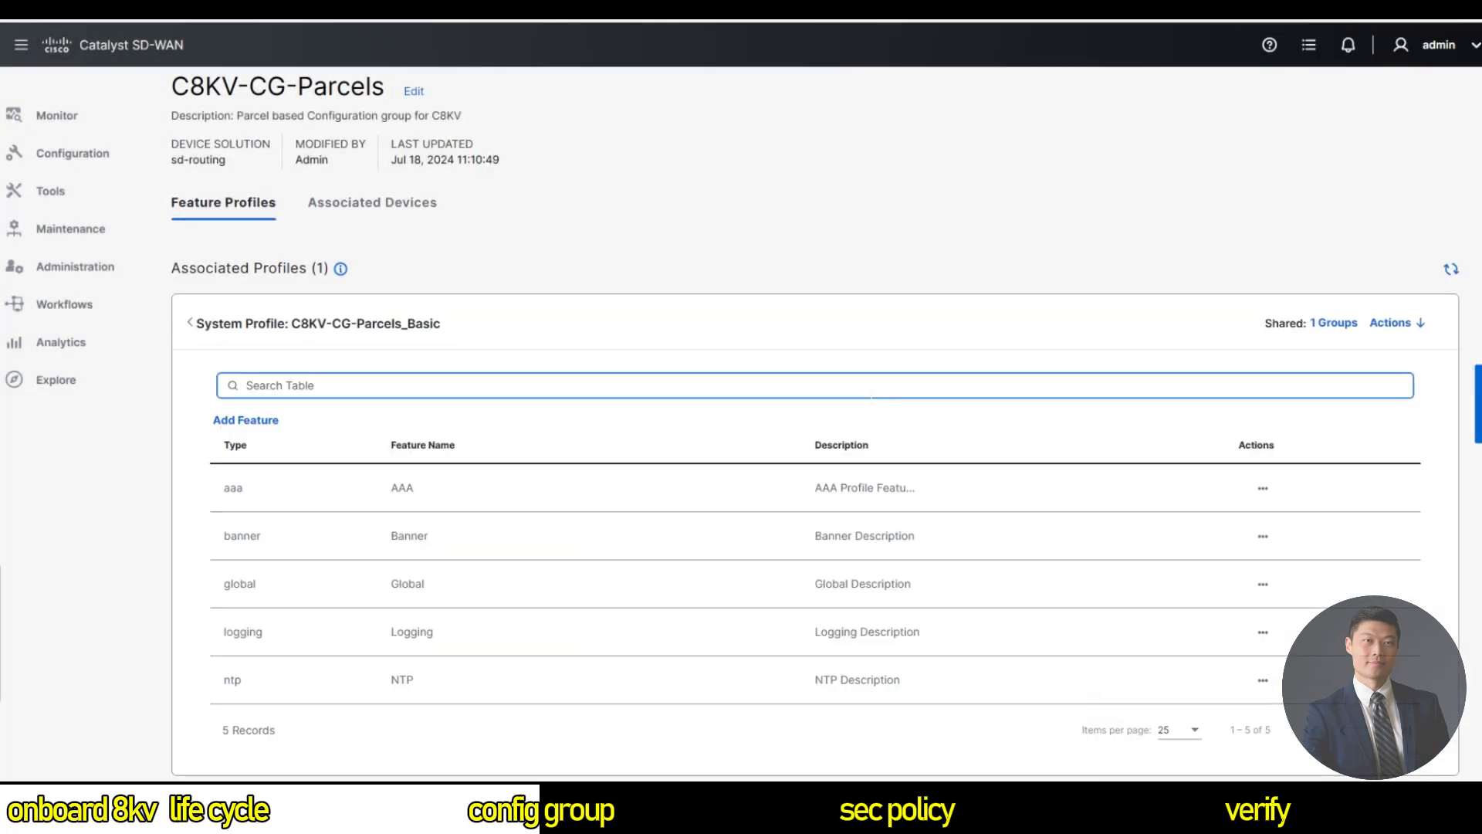
scroll(772, 463, down, 5)
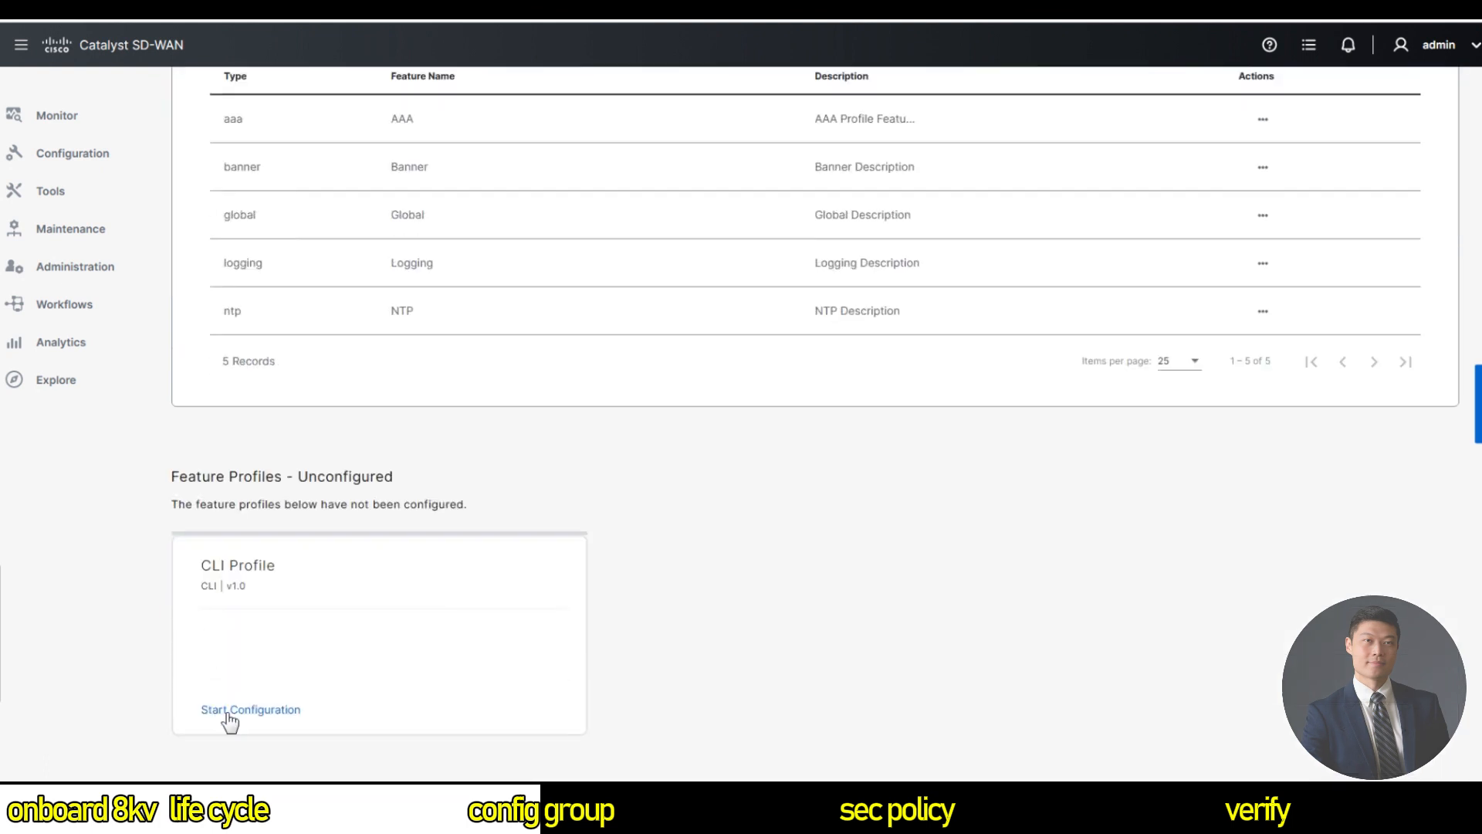
Name the new CLI profile C8KV-CLIProfile with description 'CLI Add on Profile'.
click(226, 711)
click(864, 167)
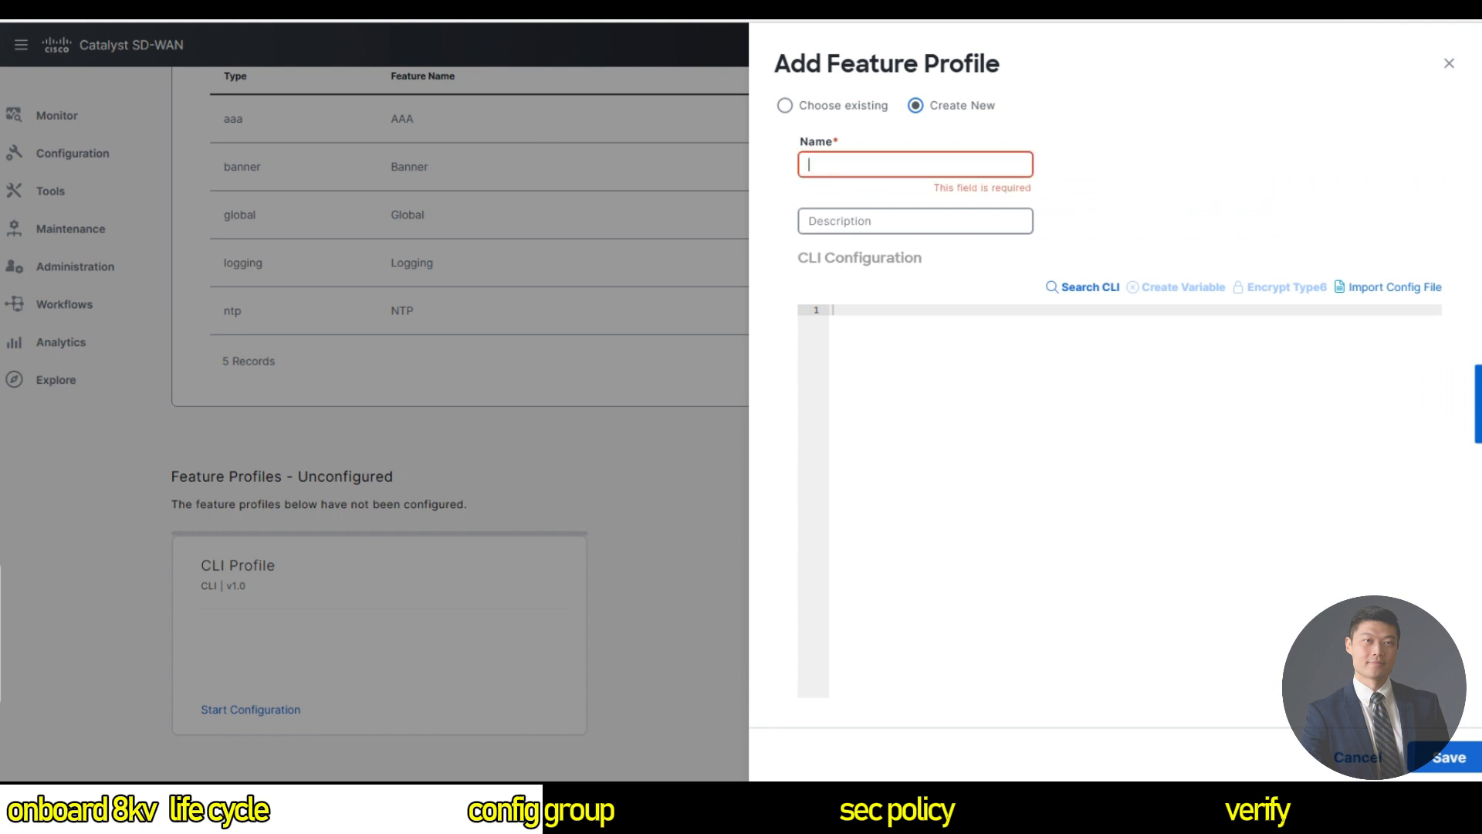
text(C8KV-CLIProfile)
key(Tab)
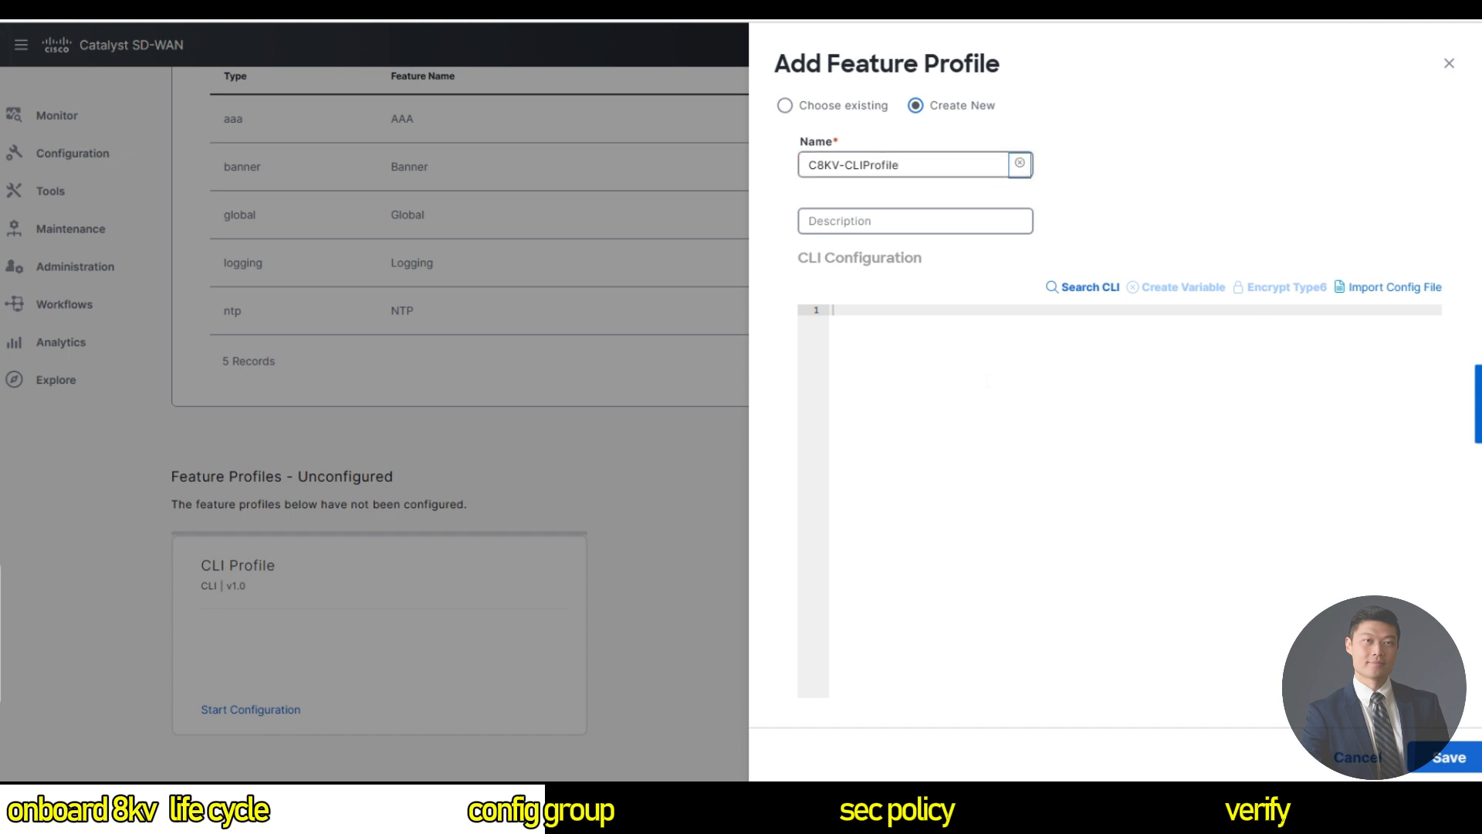
key(Tab)
text(CLI Add o)
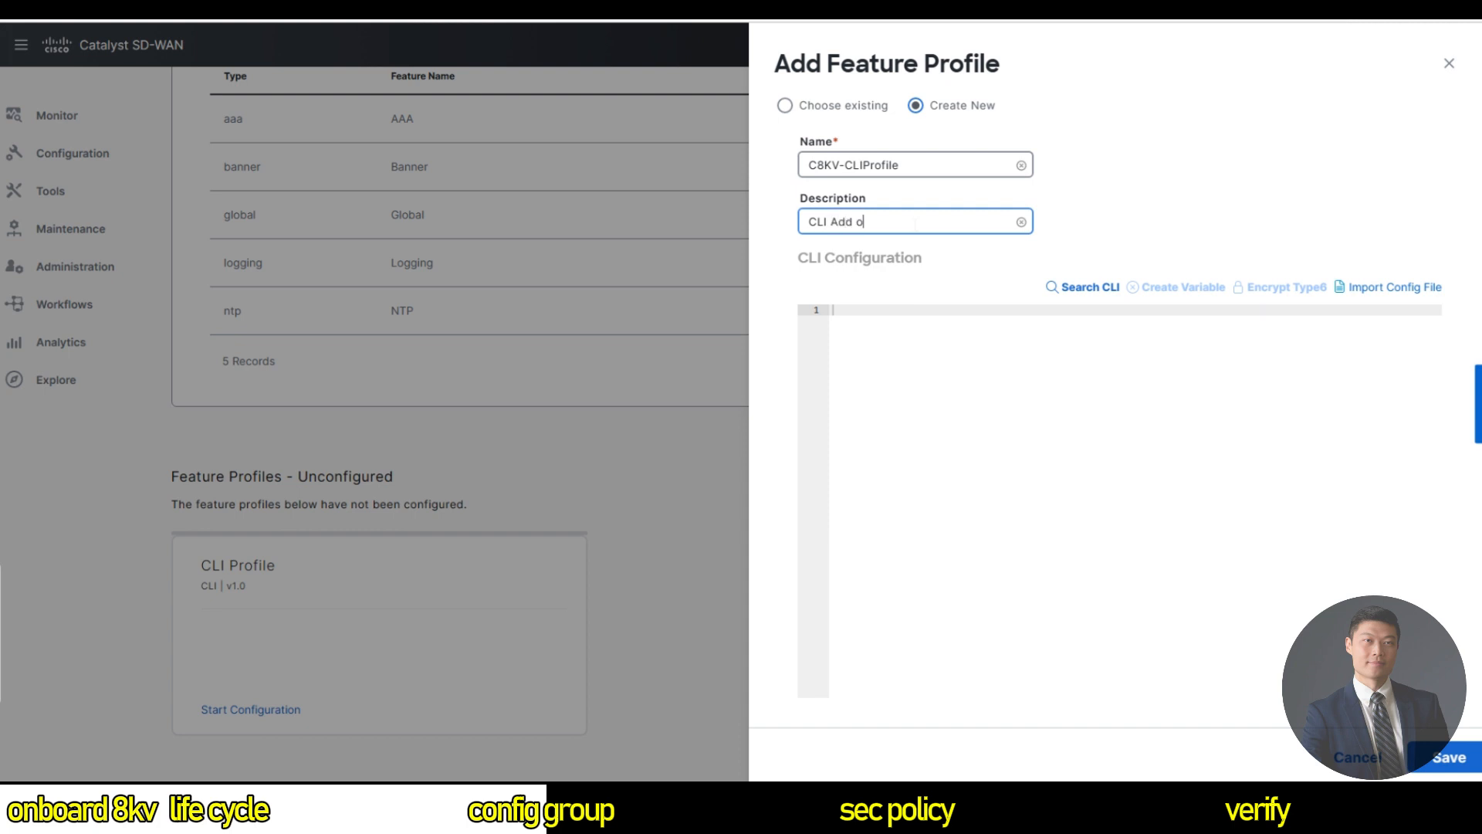
text(n Profile)
Paste the router configuration into the CLI editor and fix the organization-name typo on line 4.
click(926, 310)
key(ctrl+v)
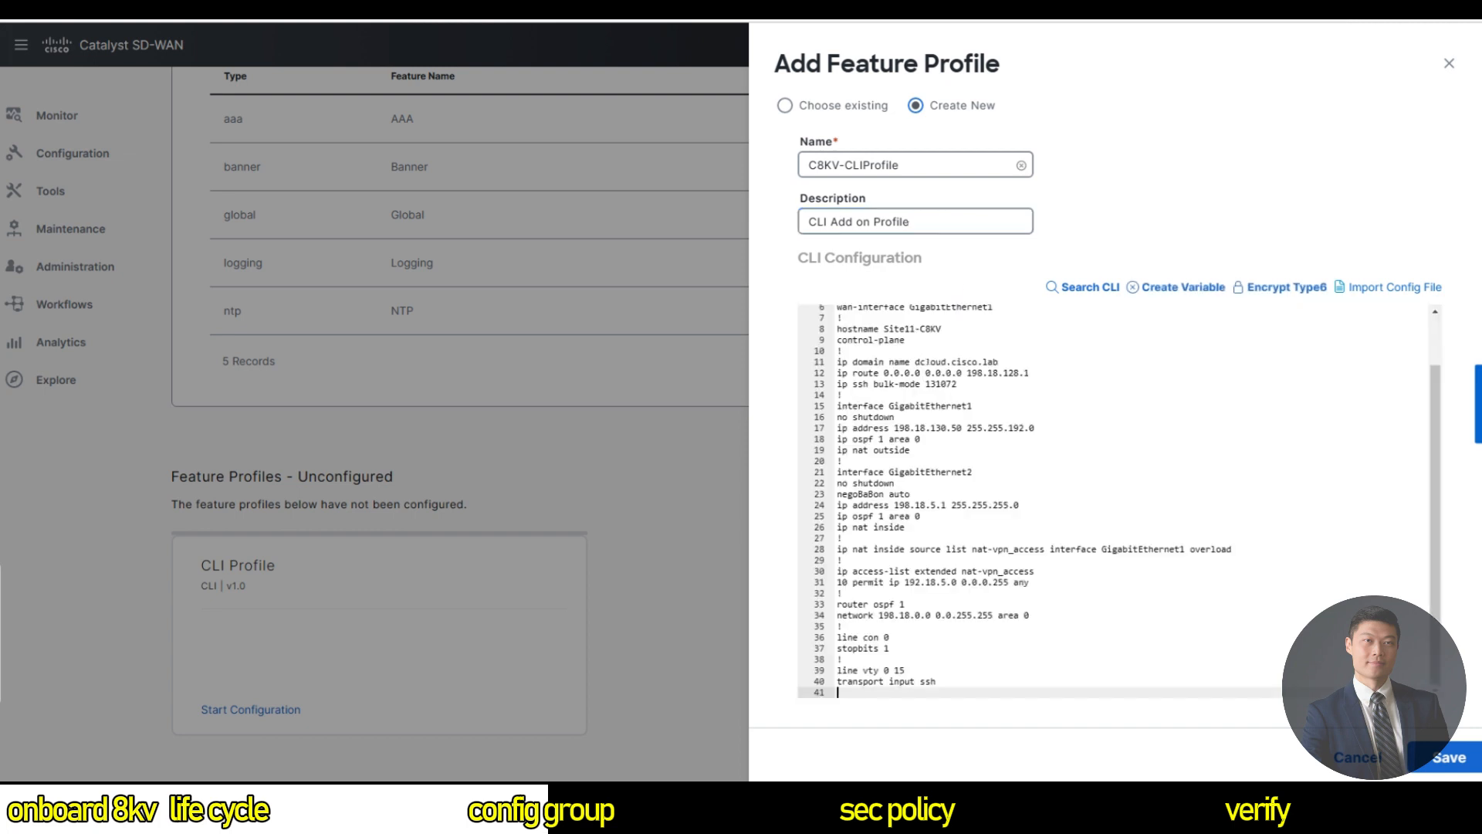
drag(1436, 466, 1454, 357)
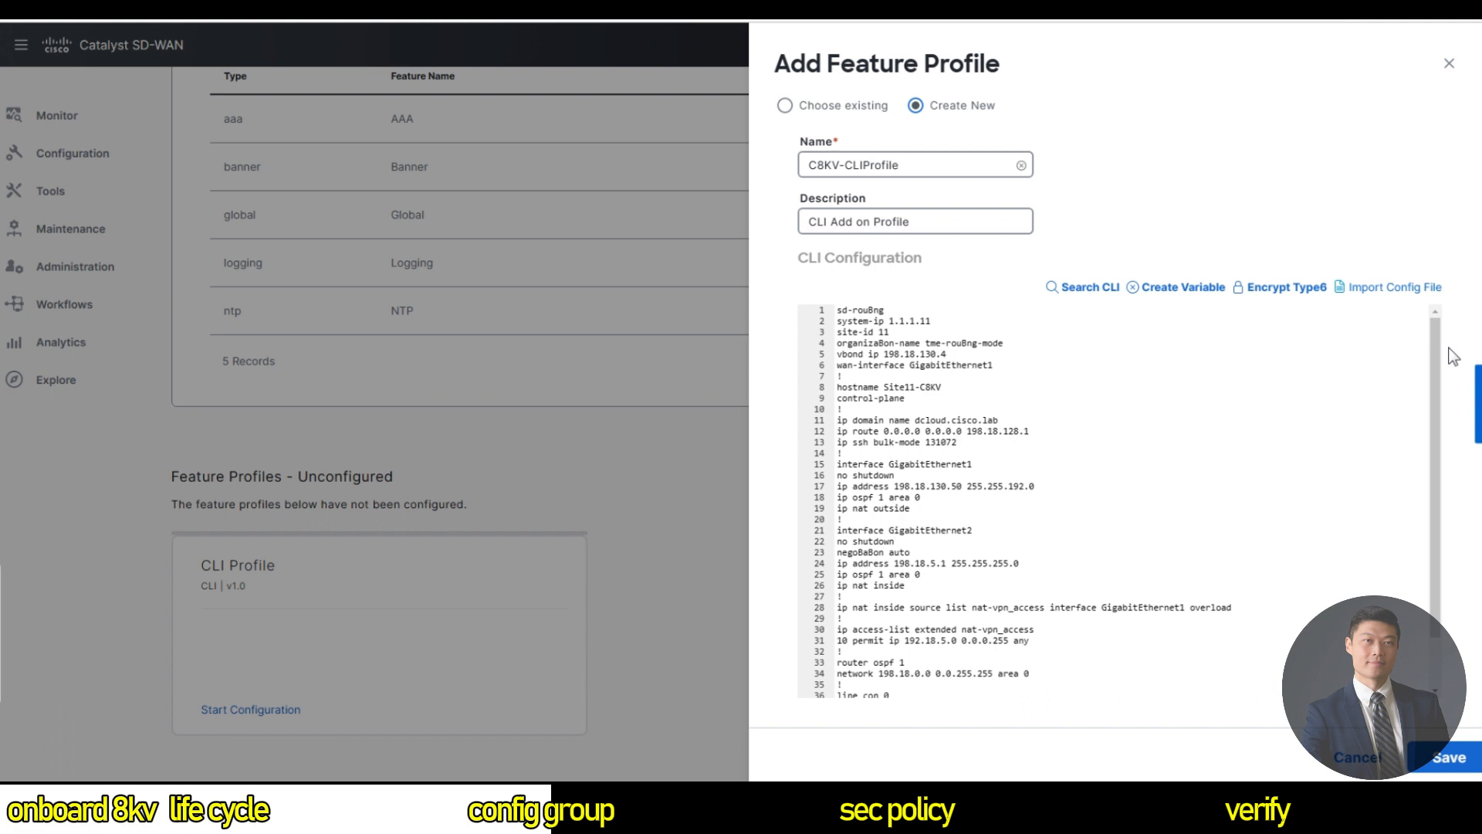
click(878, 310)
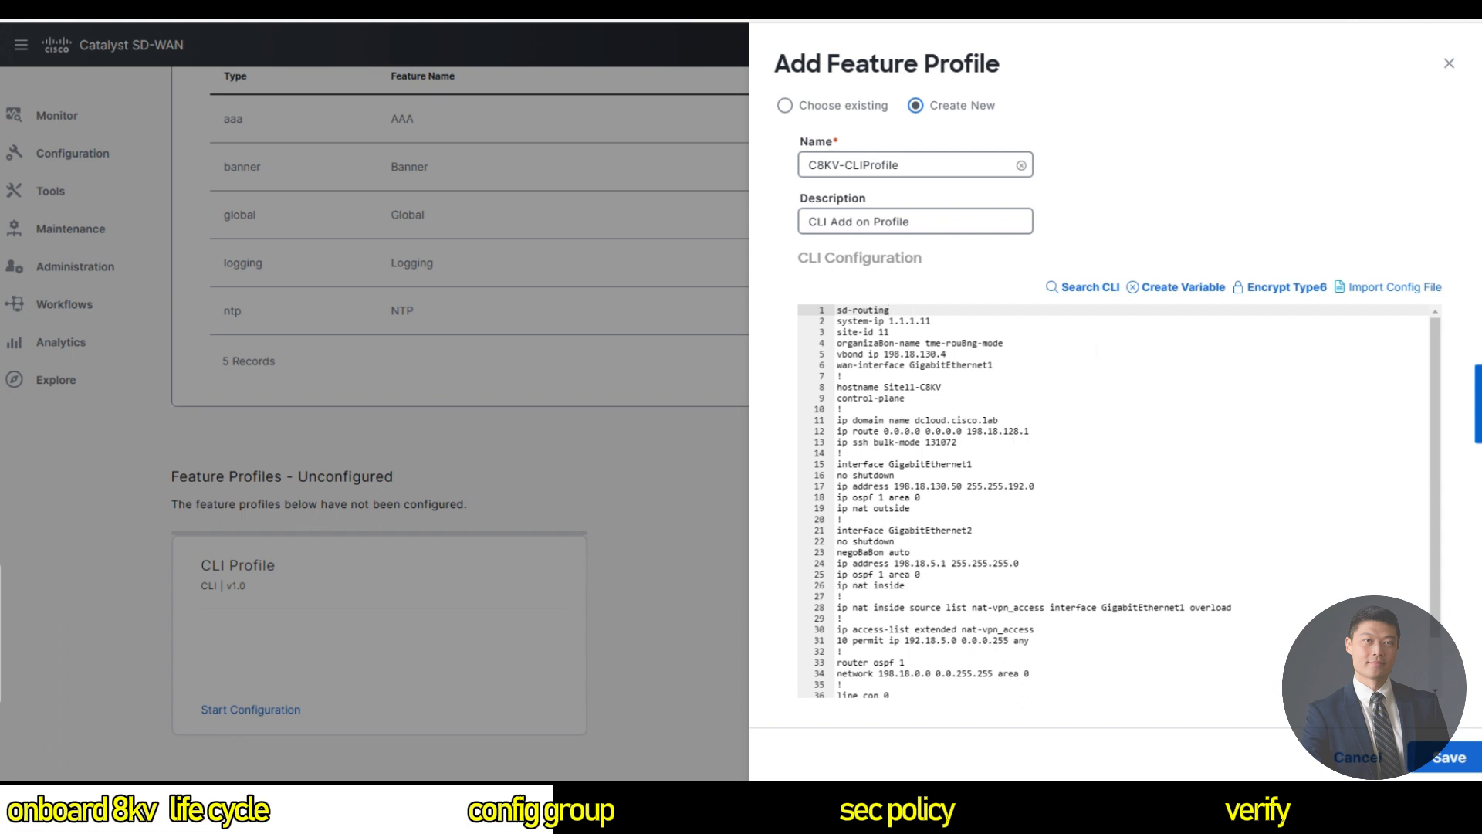
scroll(1097, 352, down, 2)
scroll(1074, 404, up, 2)
click(974, 343)
key(BackSpace)
key(BackSpace)
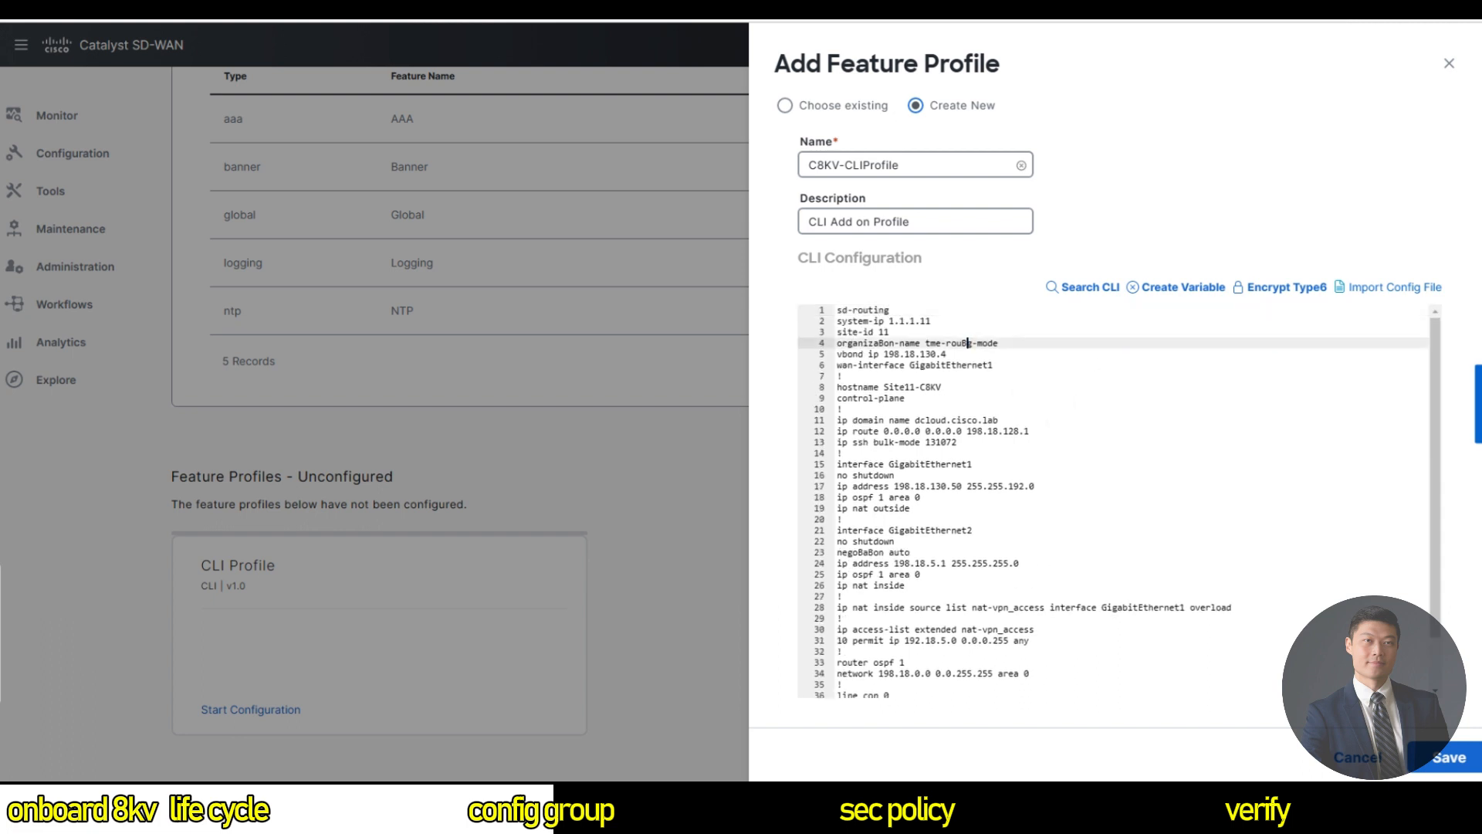
text(tin)
Review the rest of the pasted configuration and save the CLI add-on profile.
scroll(1079, 402, down, 1)
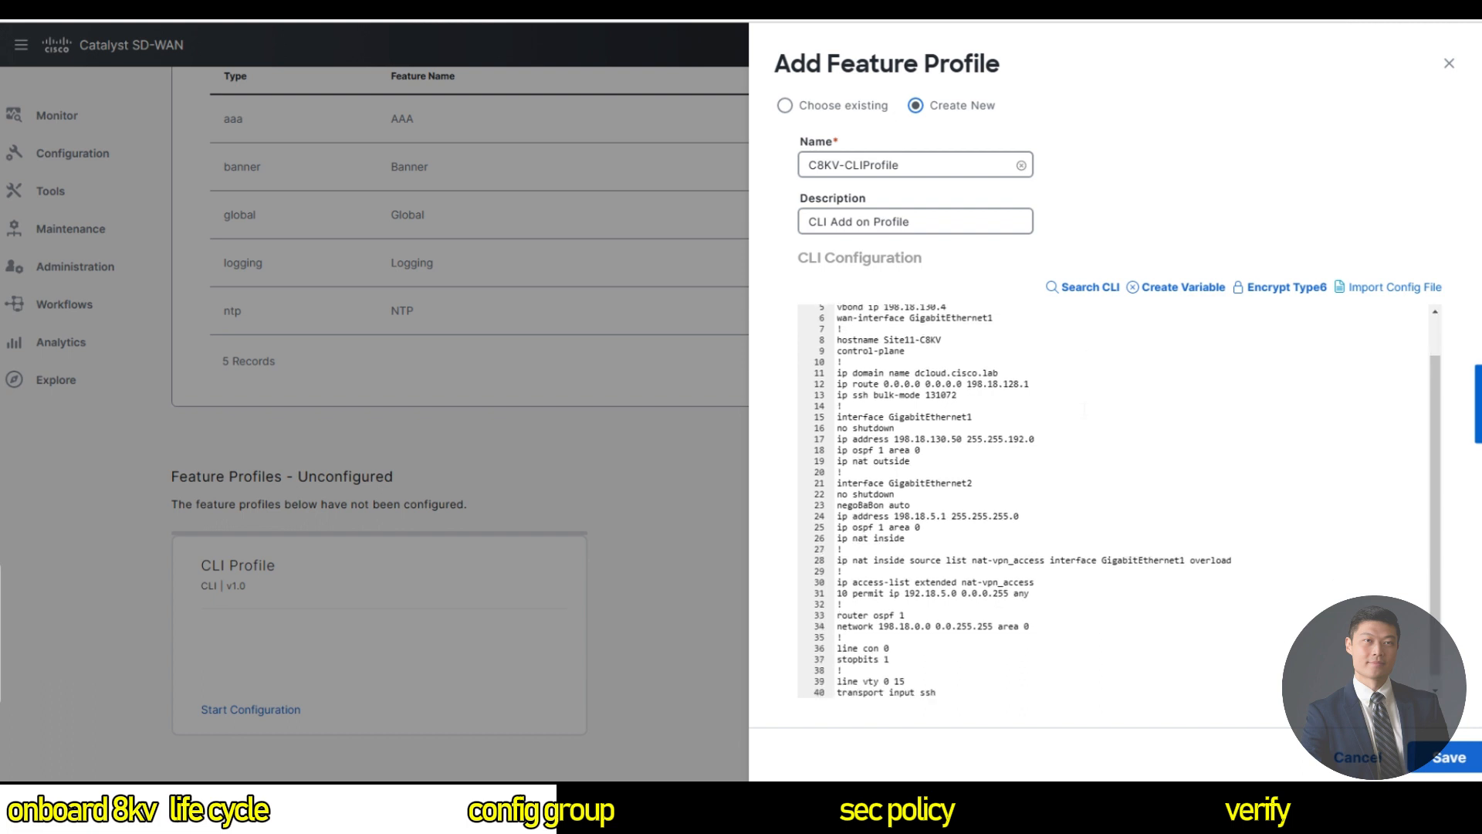
scroll(1084, 411, down, 1)
scroll(1085, 418, up, 1)
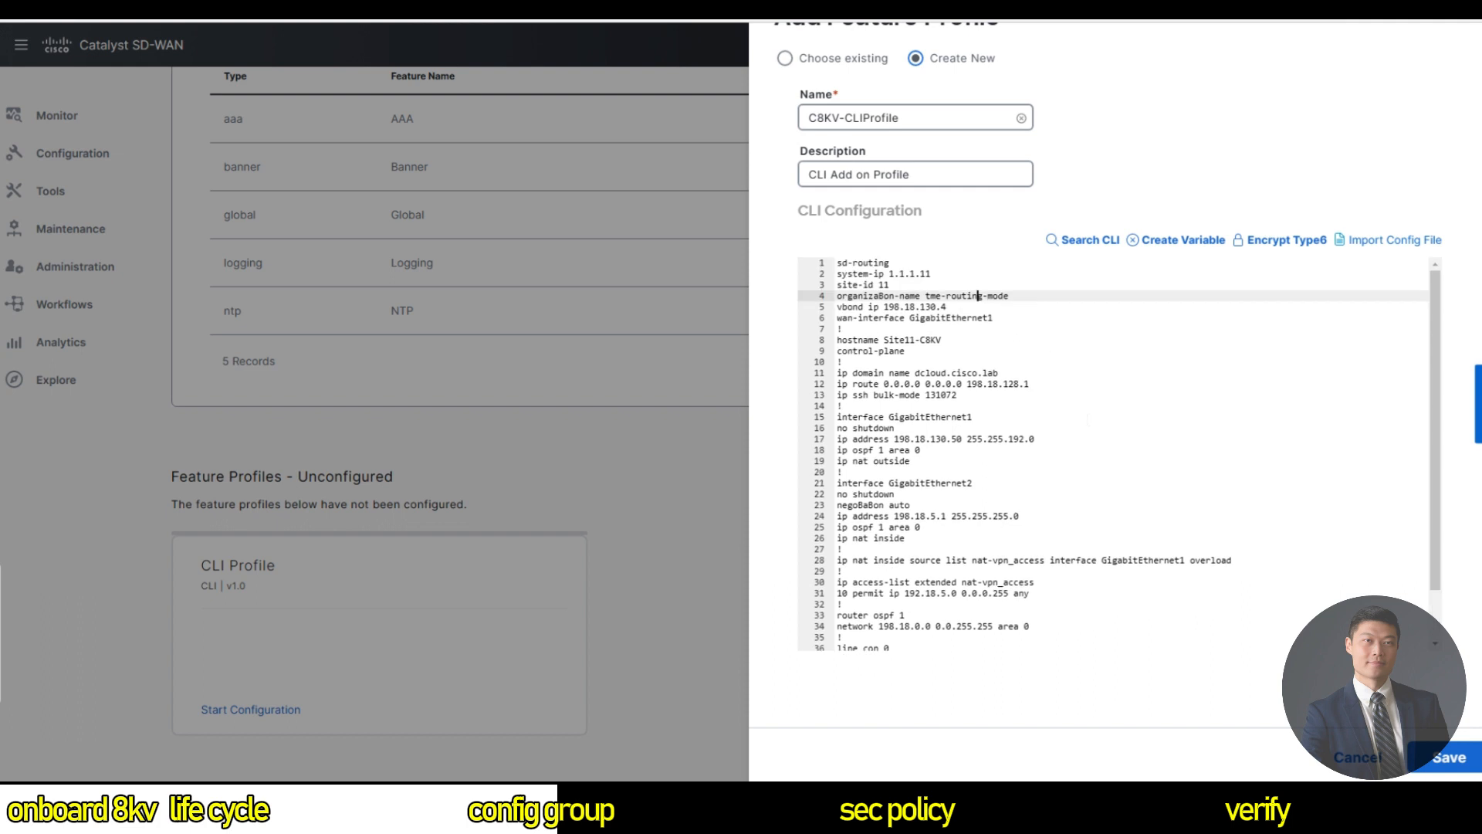
scroll(979, 296, up, 1)
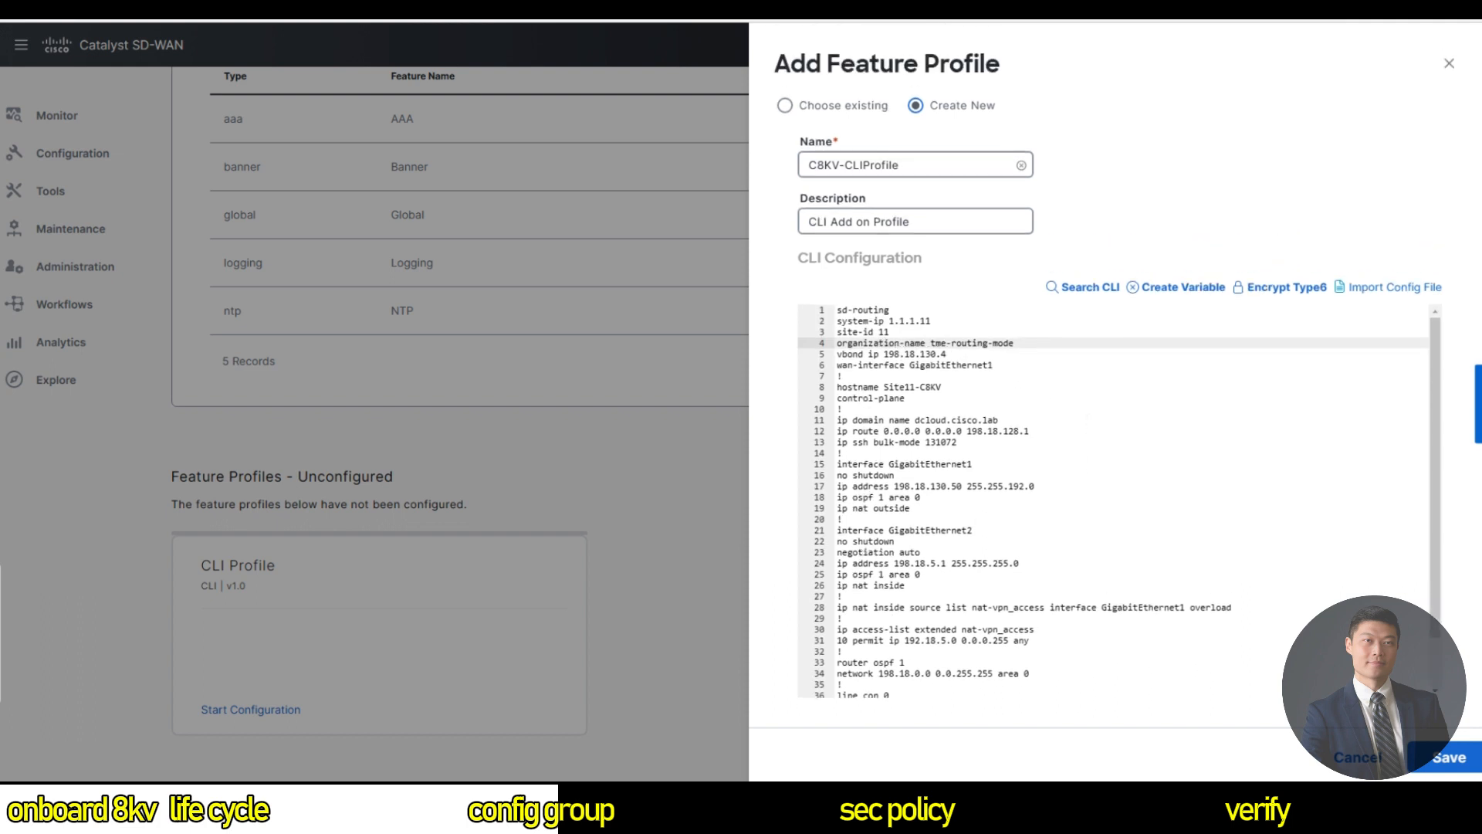
scroll(1118, 502, down, 1)
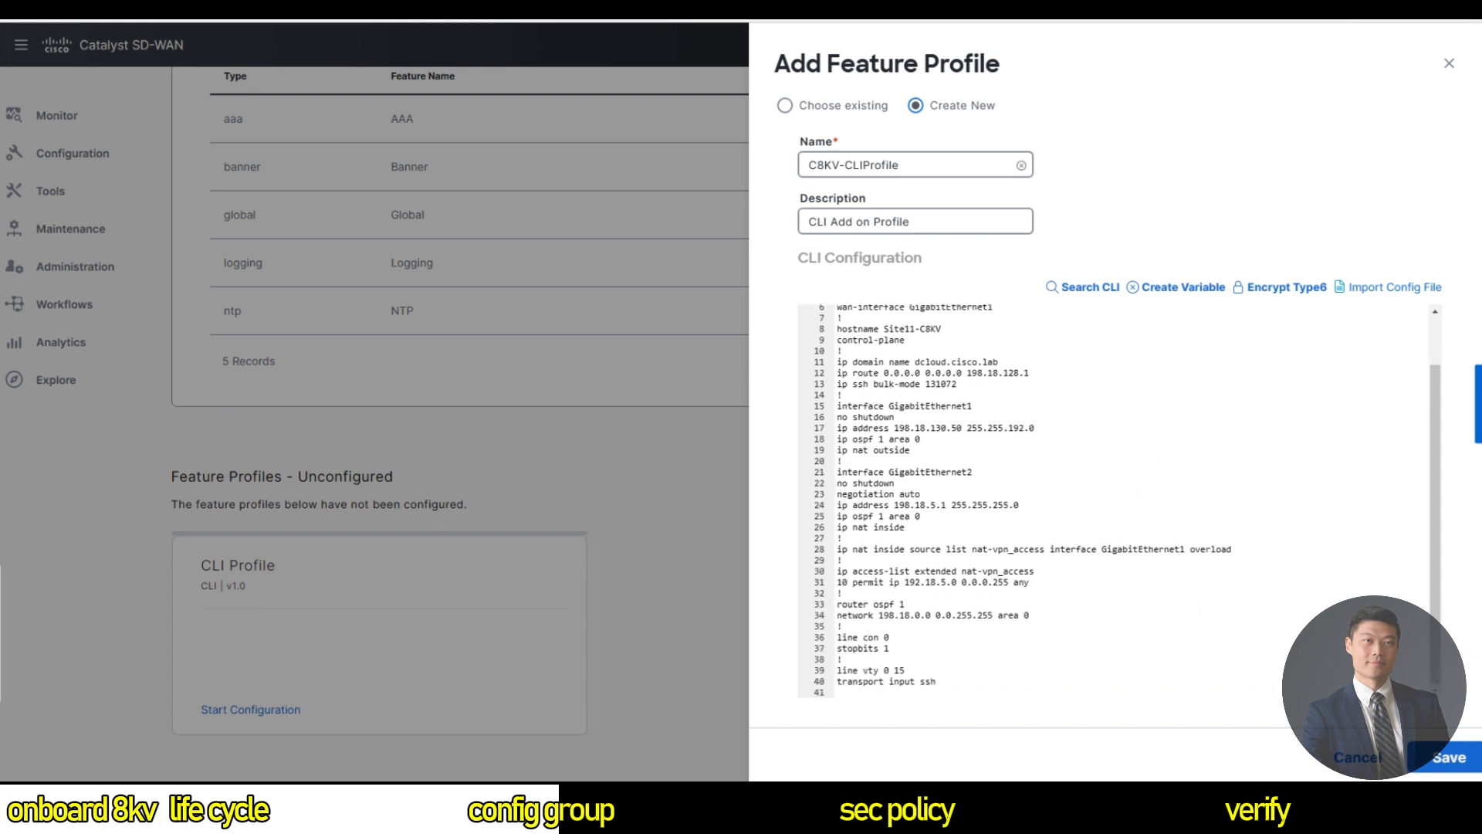
click(1444, 757)
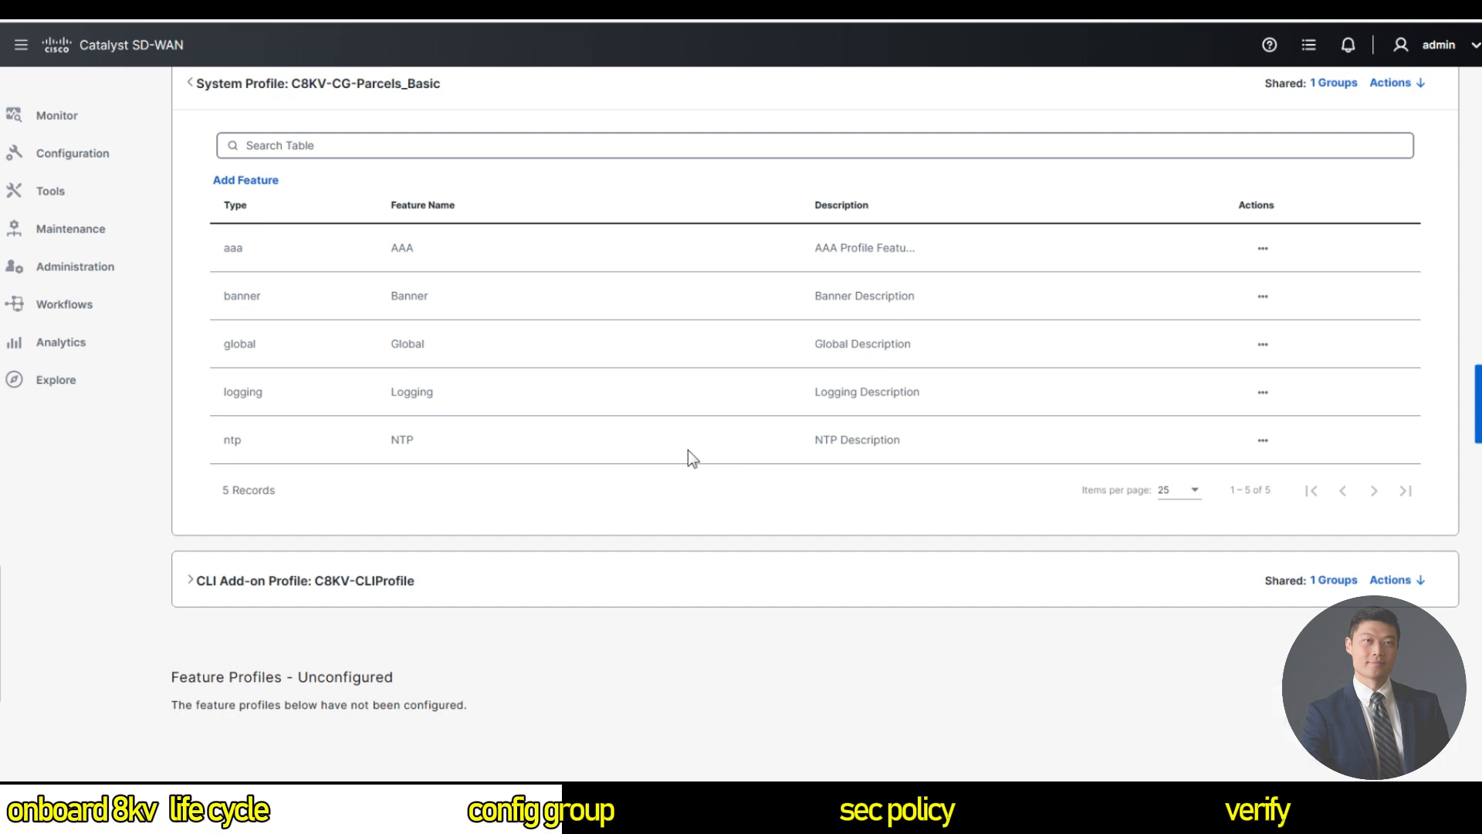
Scroll the Associated Profiles list to confirm C8KV-CLIProfile appears beside C8KV-CG-Parcels_Basic.
scroll(617, 278, up, 2)
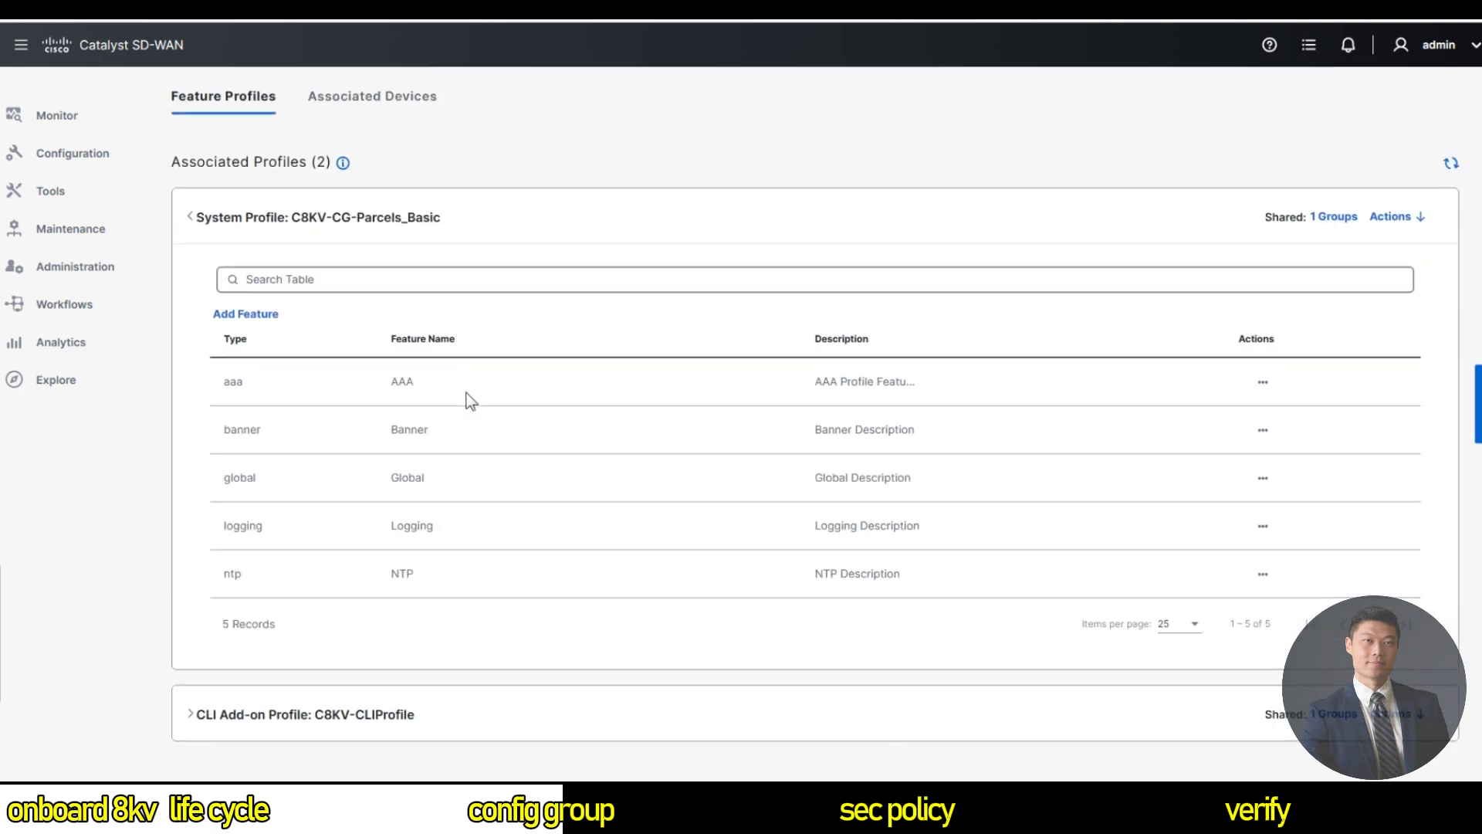
scroll(475, 396, down, 2)
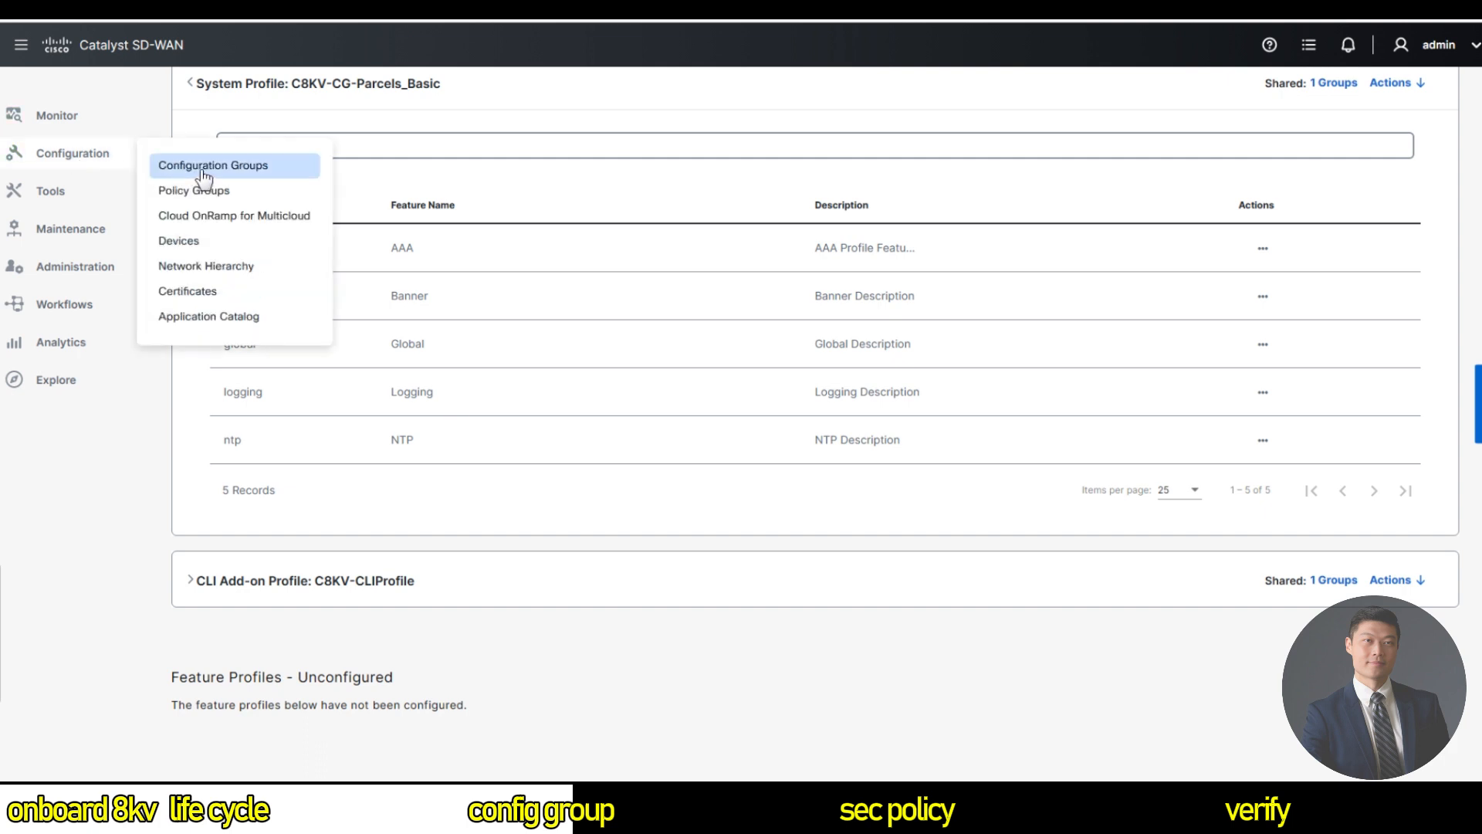
Create CLI group C8KV-CG-CLI for sd-routing, described 'CLI Based configuration Group for C8KV'.
click(248, 165)
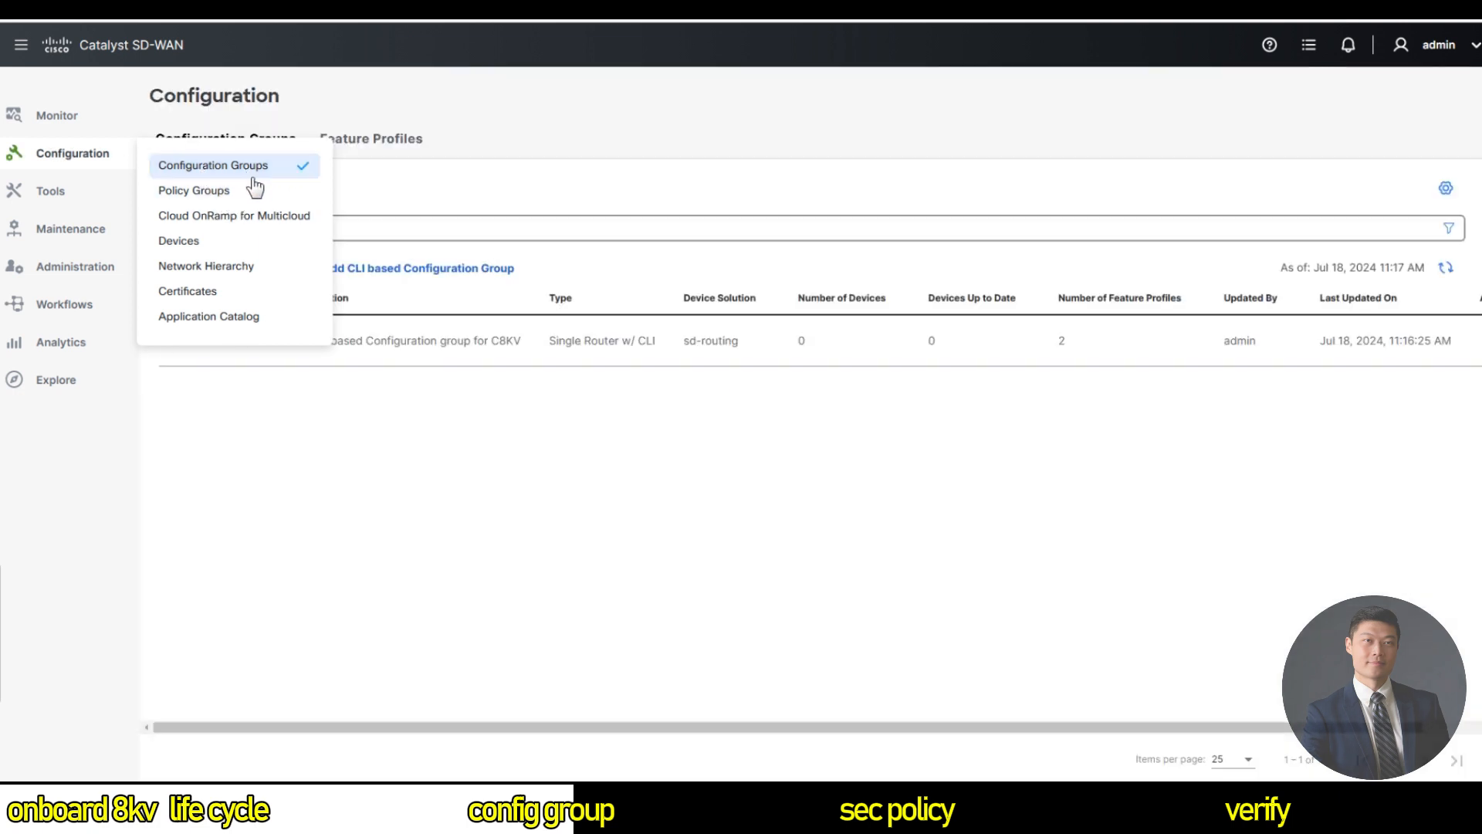
click(428, 277)
click(721, 317)
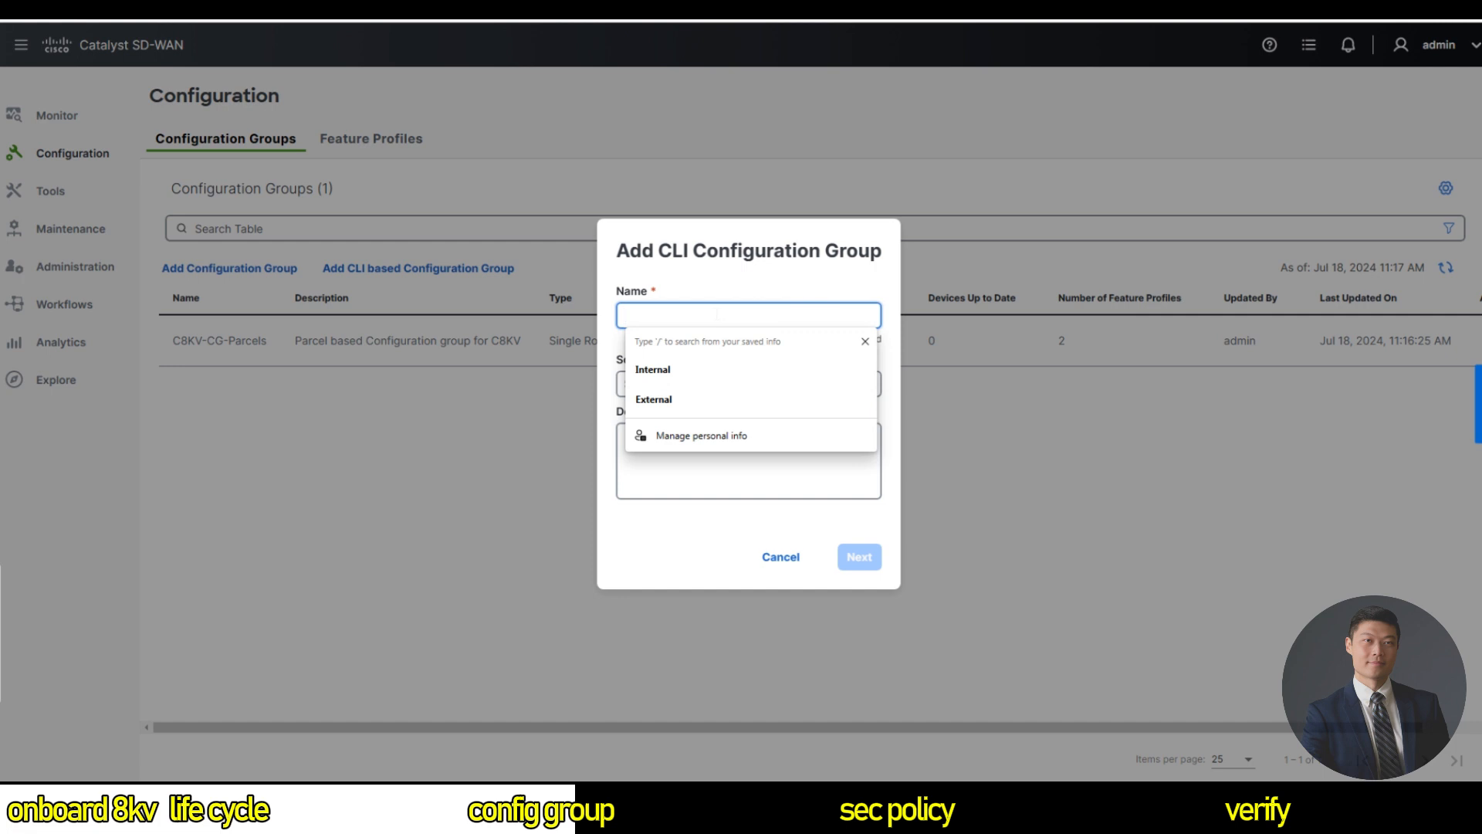
text(C8KV-CG-CLI)
key(Tab)
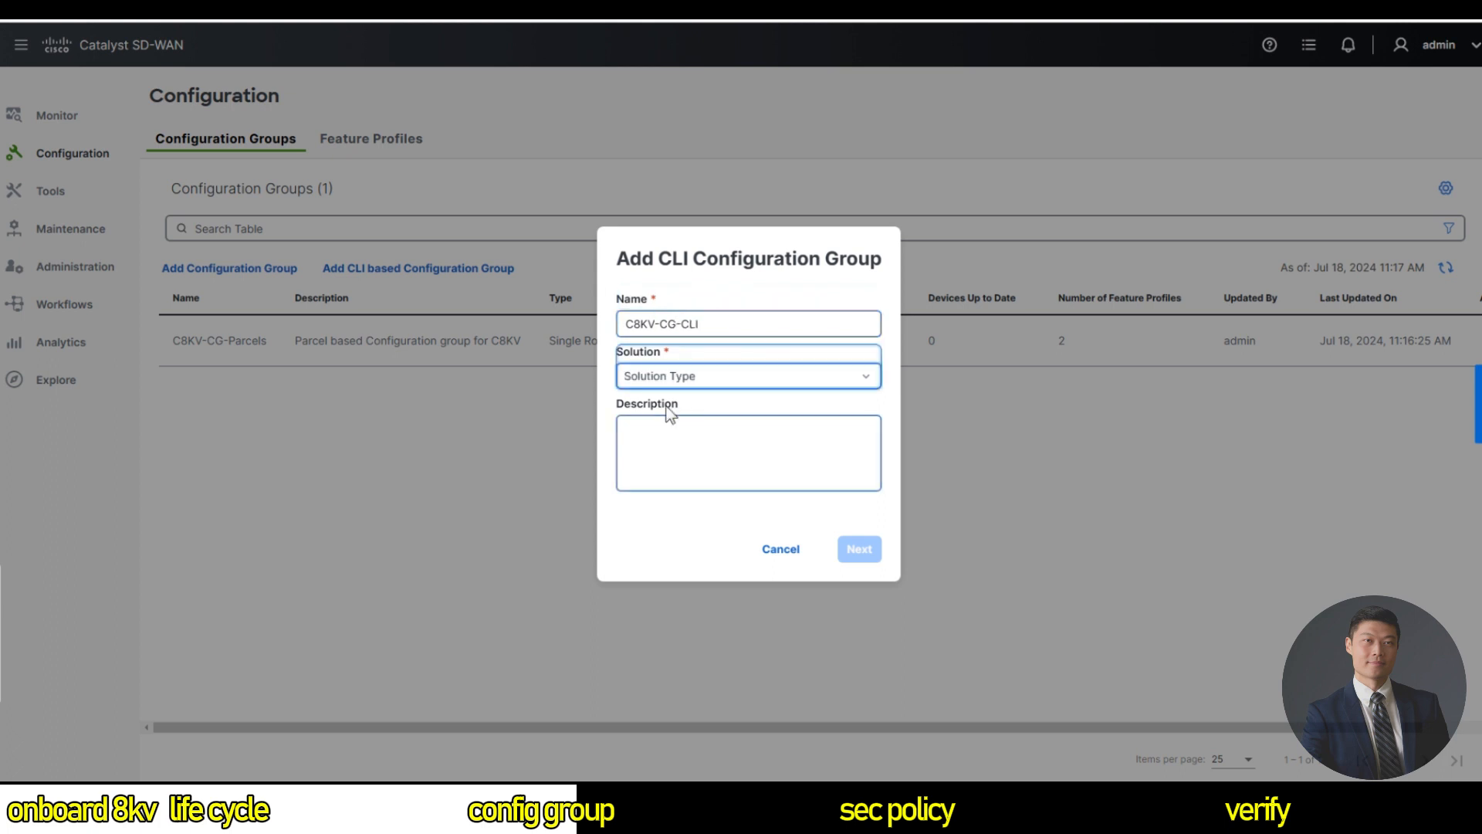
click(672, 376)
click(673, 438)
click(679, 444)
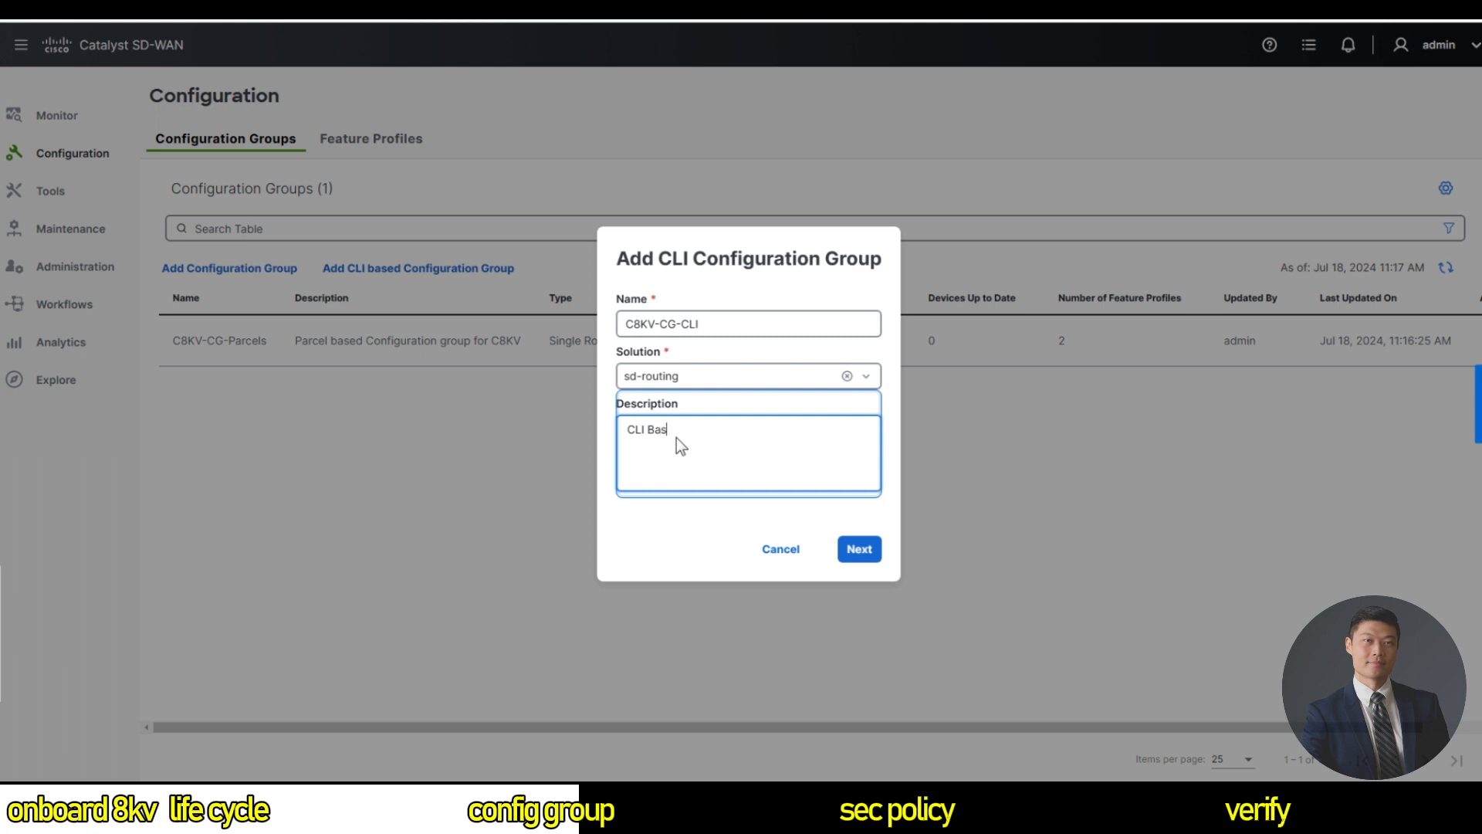
text(CLI Based configuration Group for C8KV)
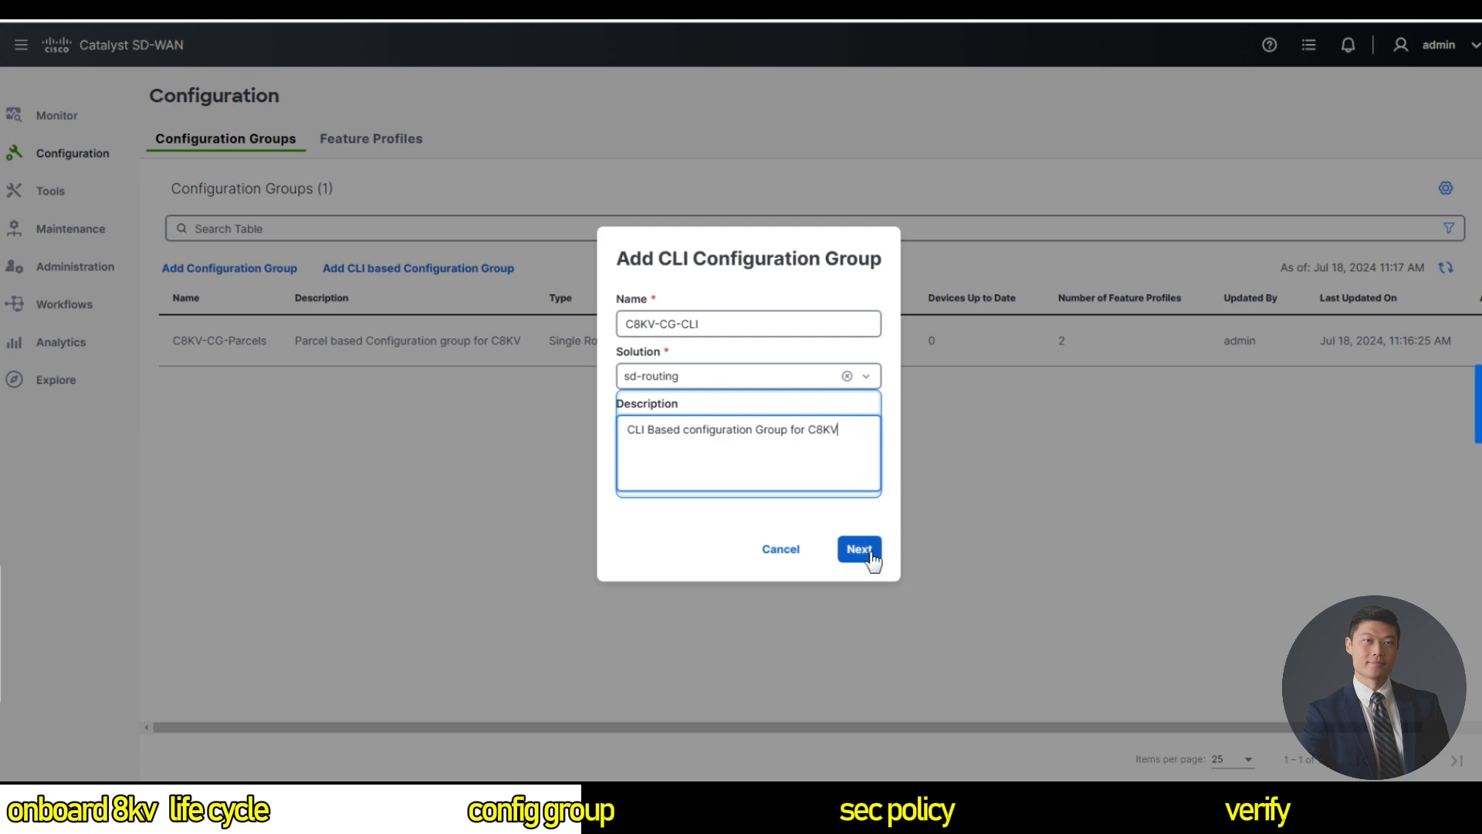
click(872, 554)
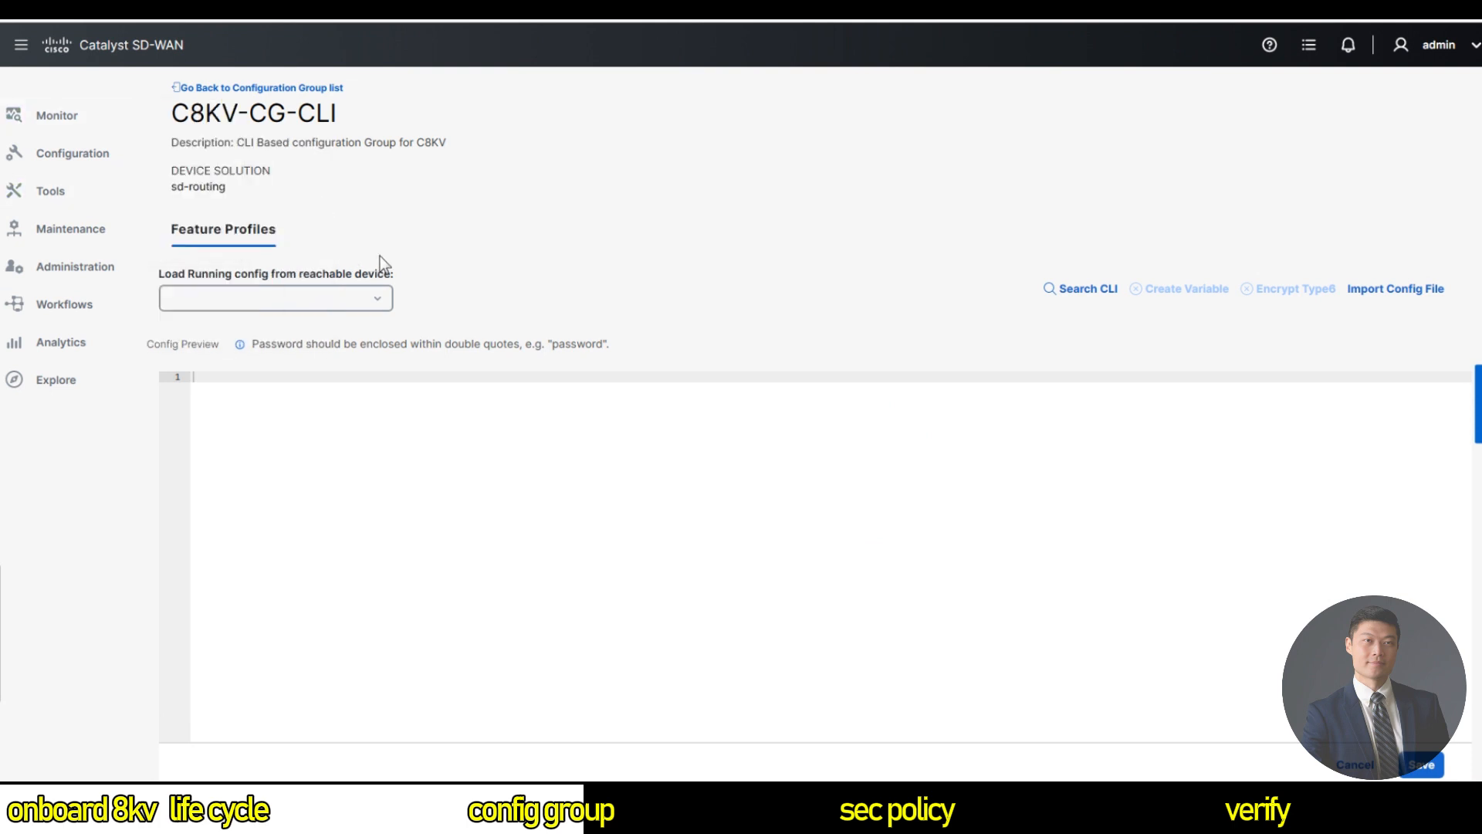
Load the running config from 1.1.1.12/Site12-C8KV and scroll through the preview.
click(341, 303)
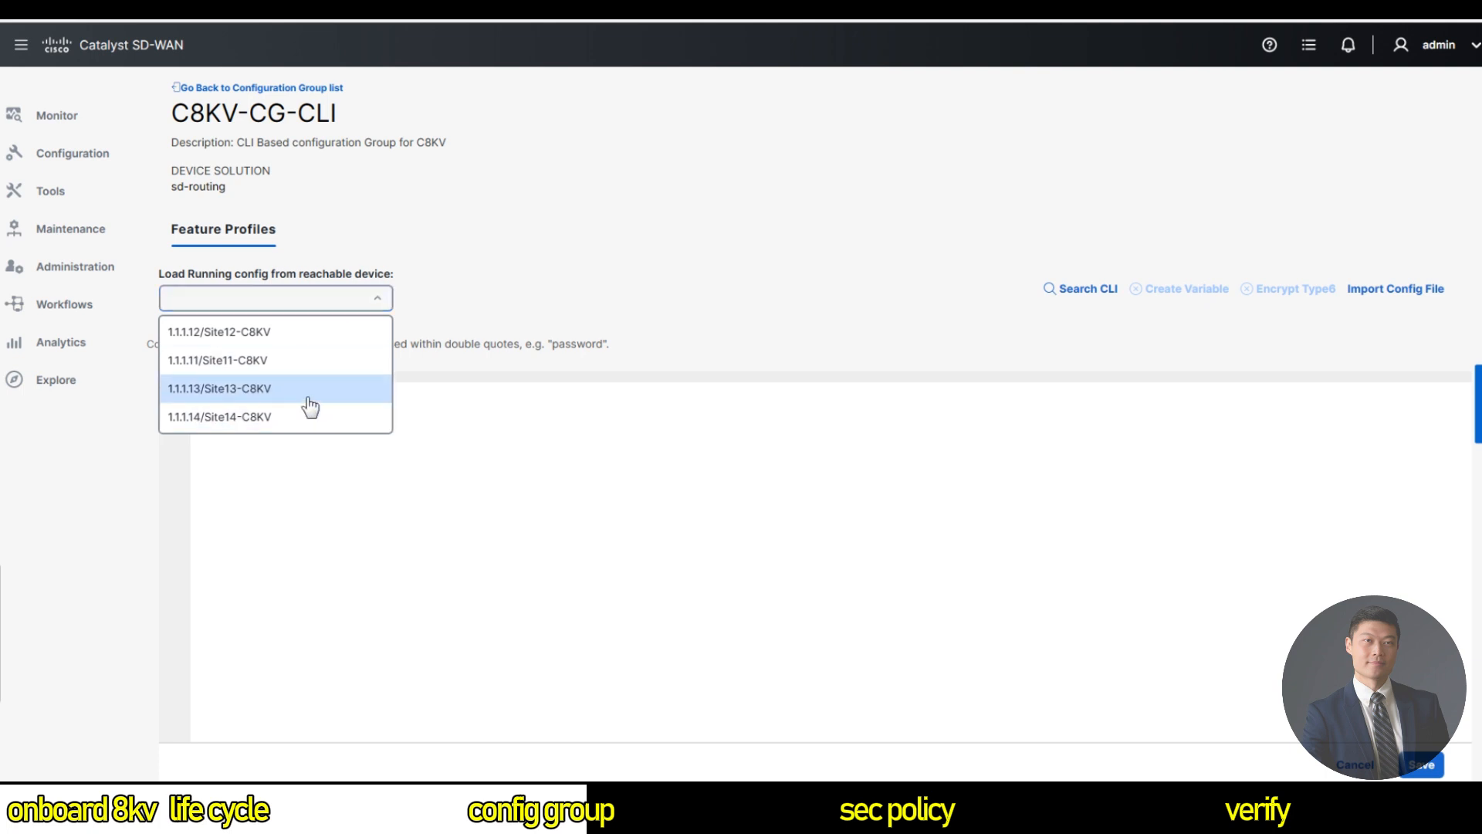
click(286, 332)
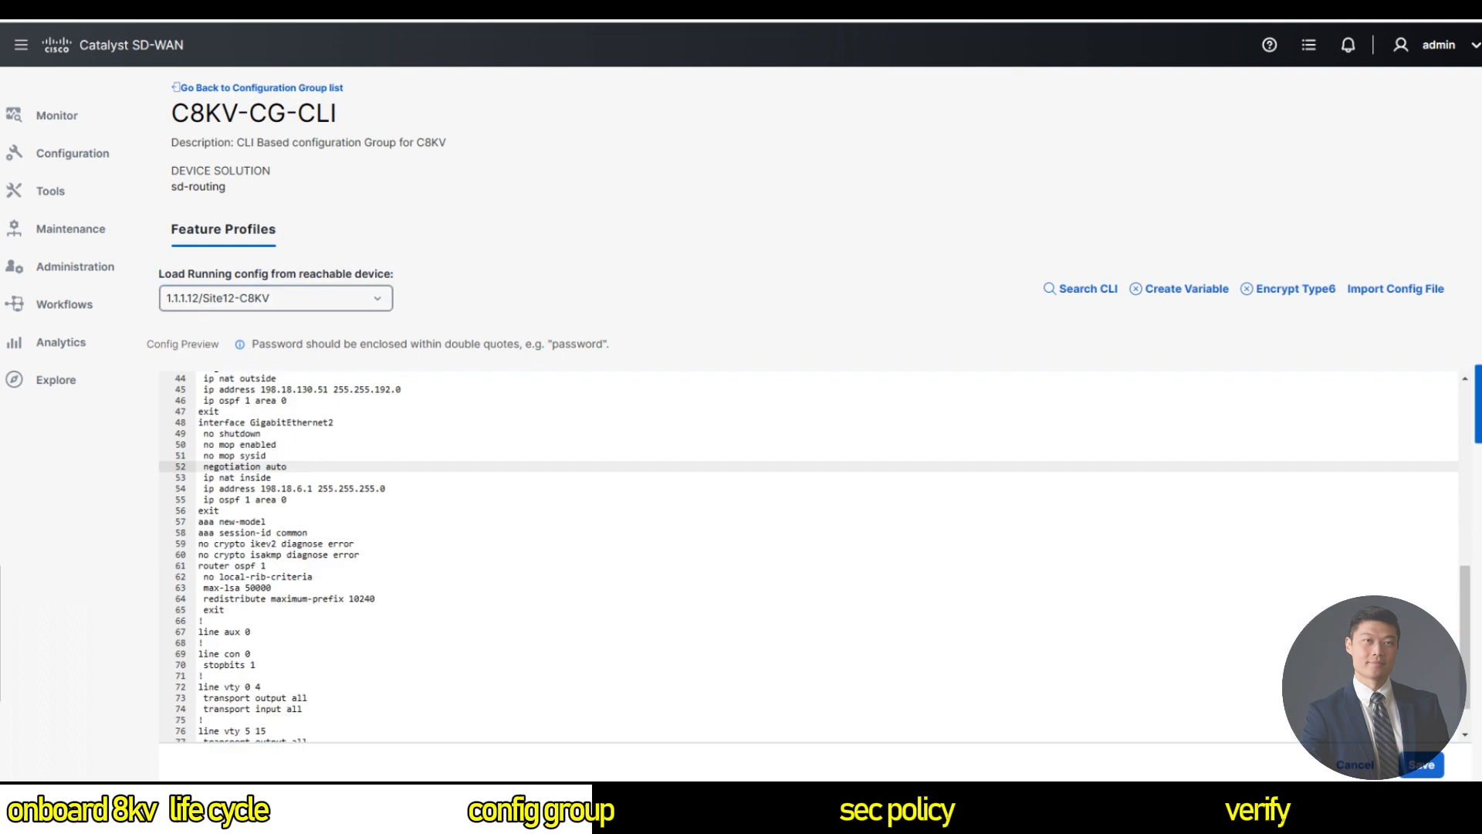
scroll(809, 556, up, 3)
drag(276, 669, 206, 660)
click(263, 658)
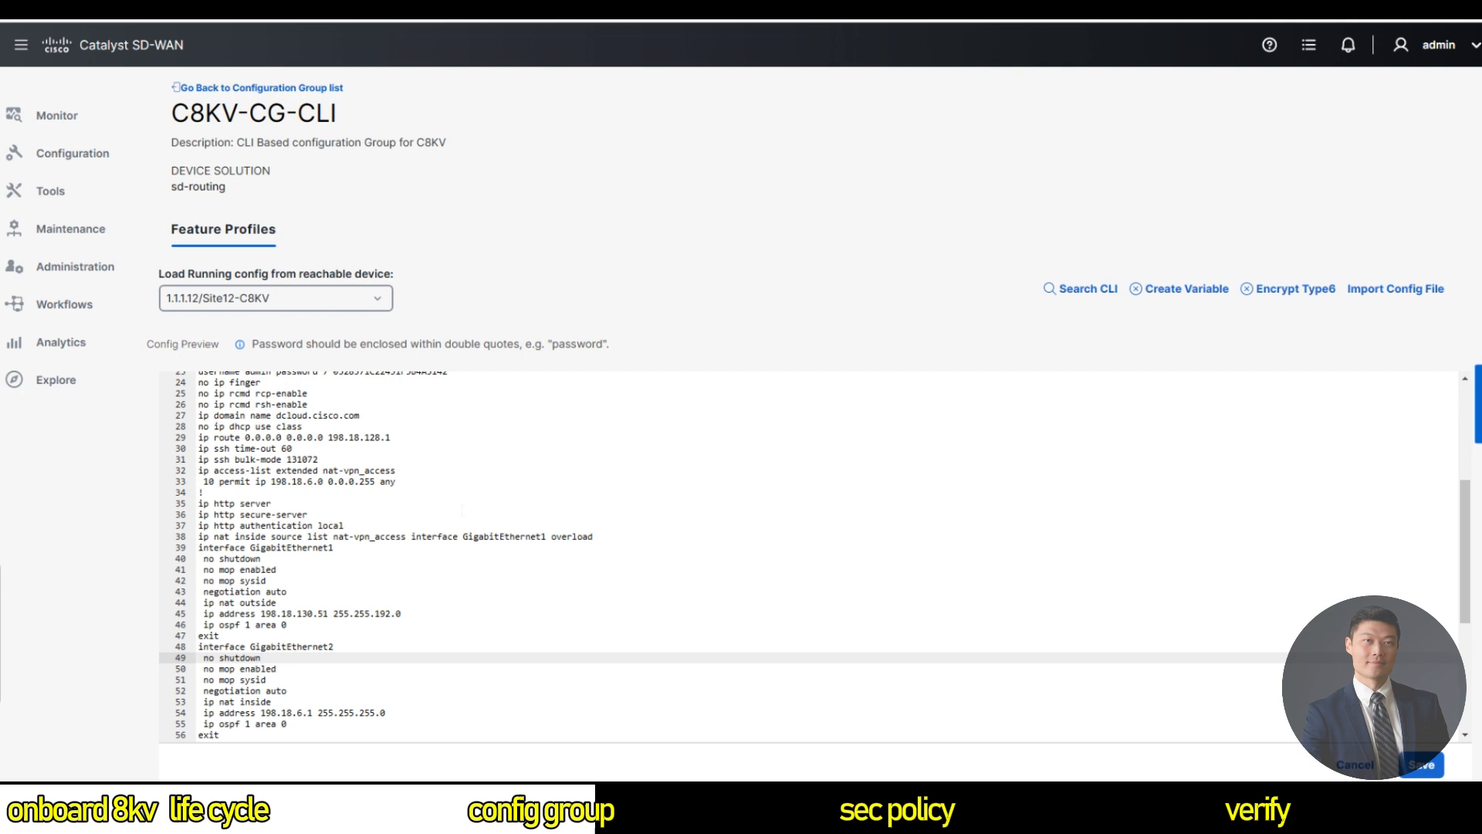
scroll(463, 510, up, 5)
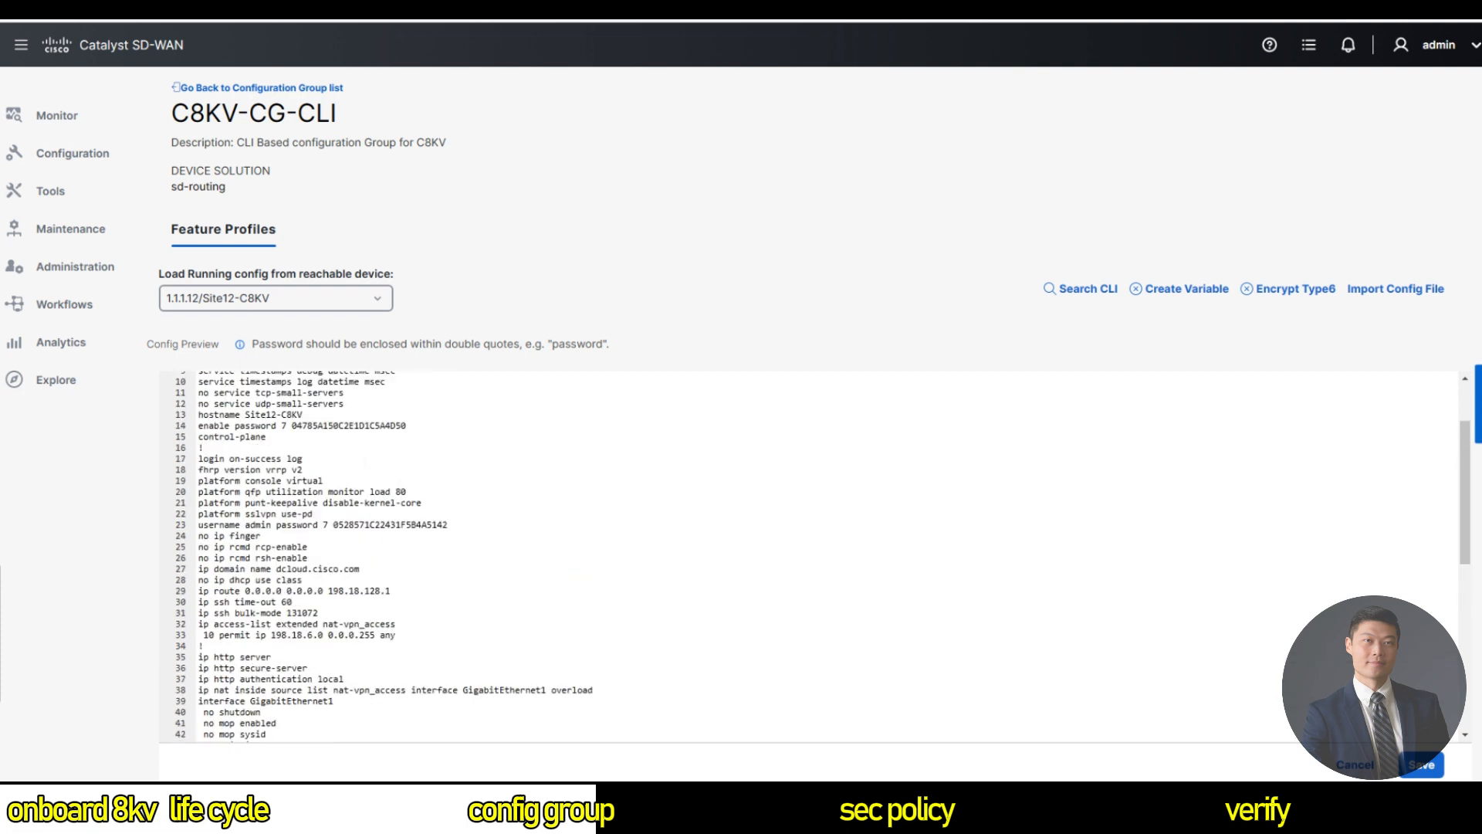
Replace the system-ip value 1.1.1.12 with the variable System-ip.
drag(297, 387, 256, 388)
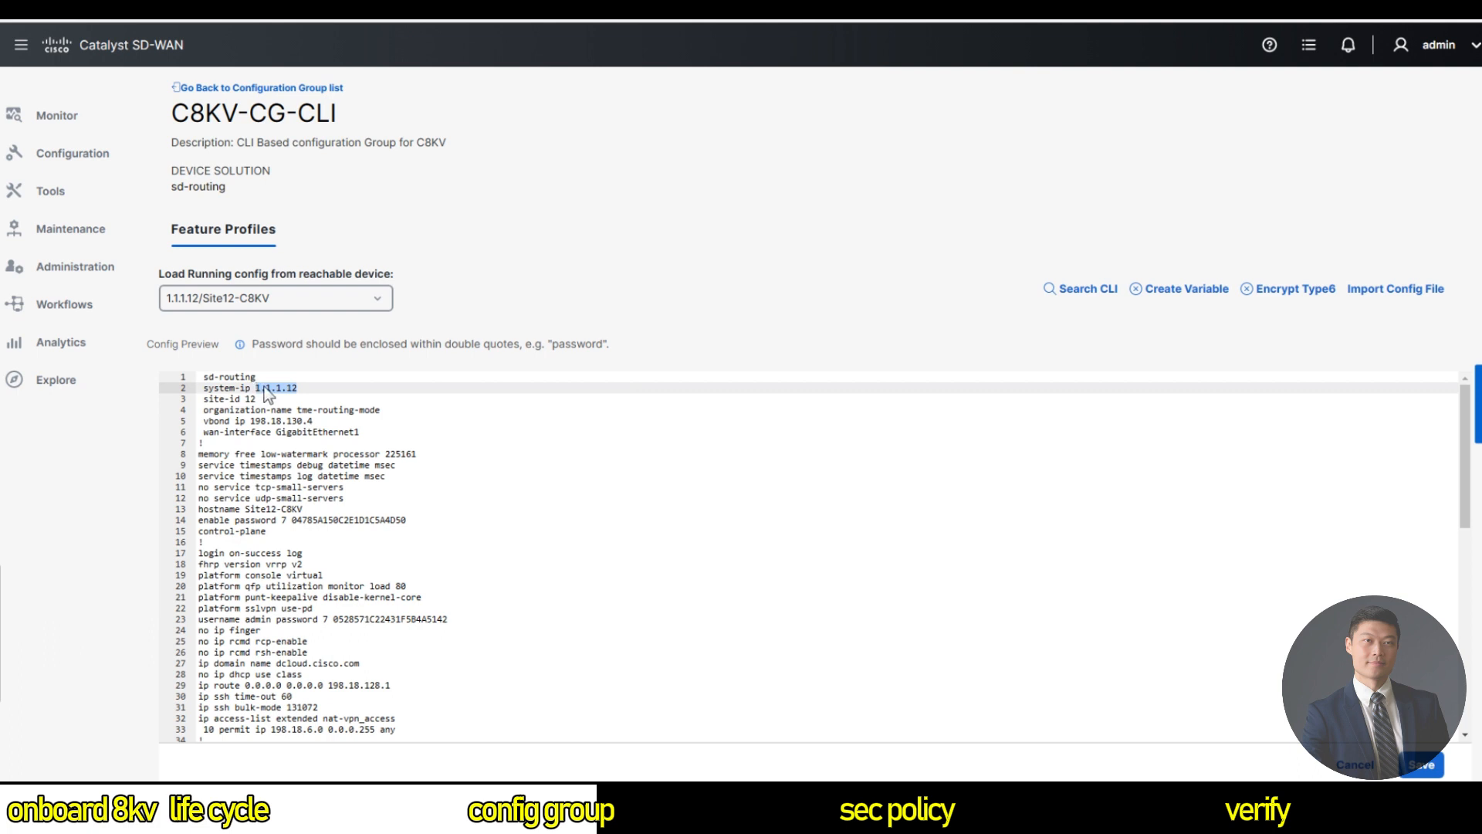
click(1196, 291)
click(601, 447)
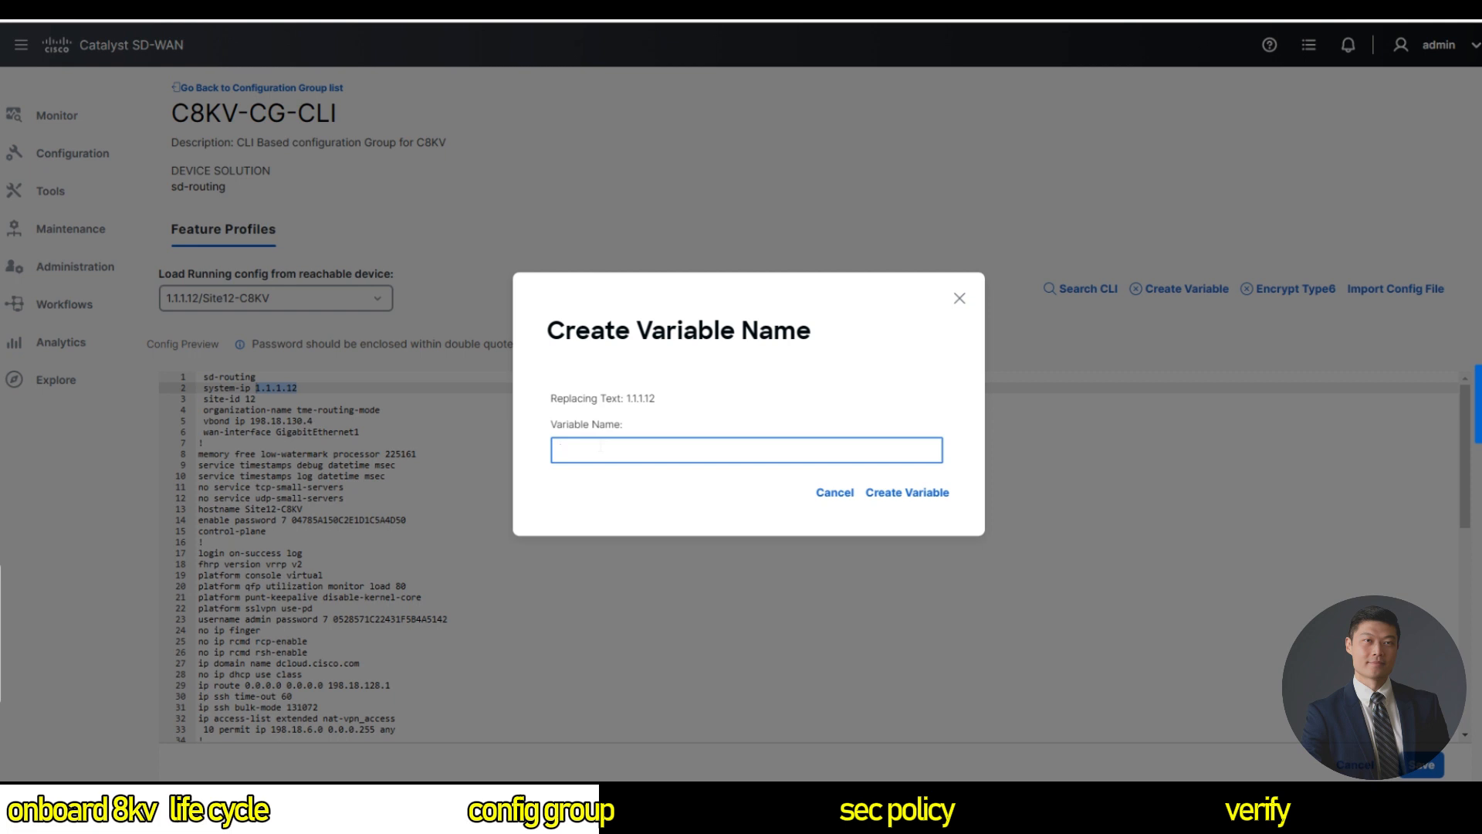
text(System-ip)
click(935, 498)
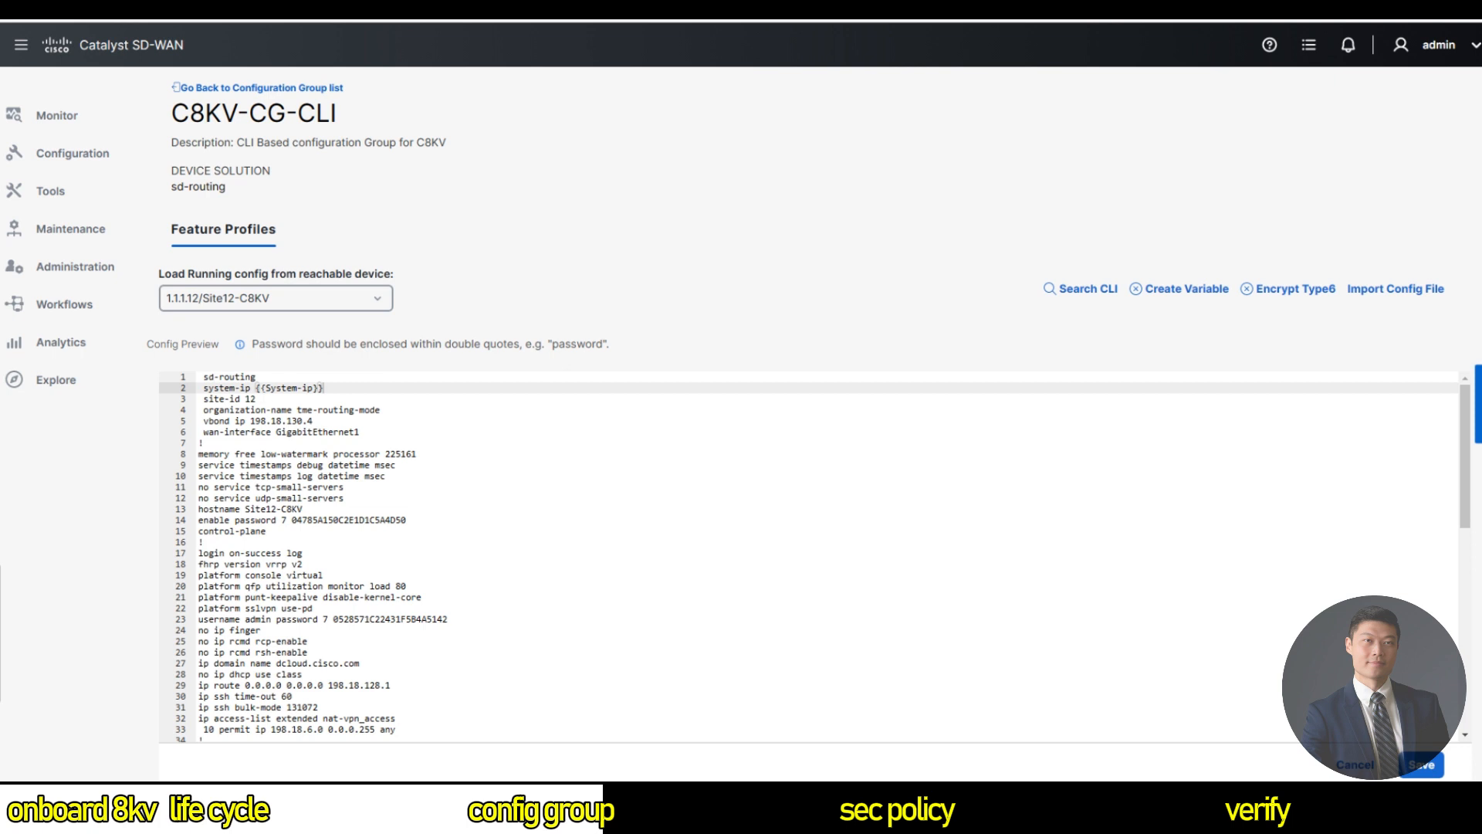
Replace the site-id value 12 with the variable Site-id.
click(251, 399)
double_click(251, 398)
right_click(256, 398)
key(Escape)
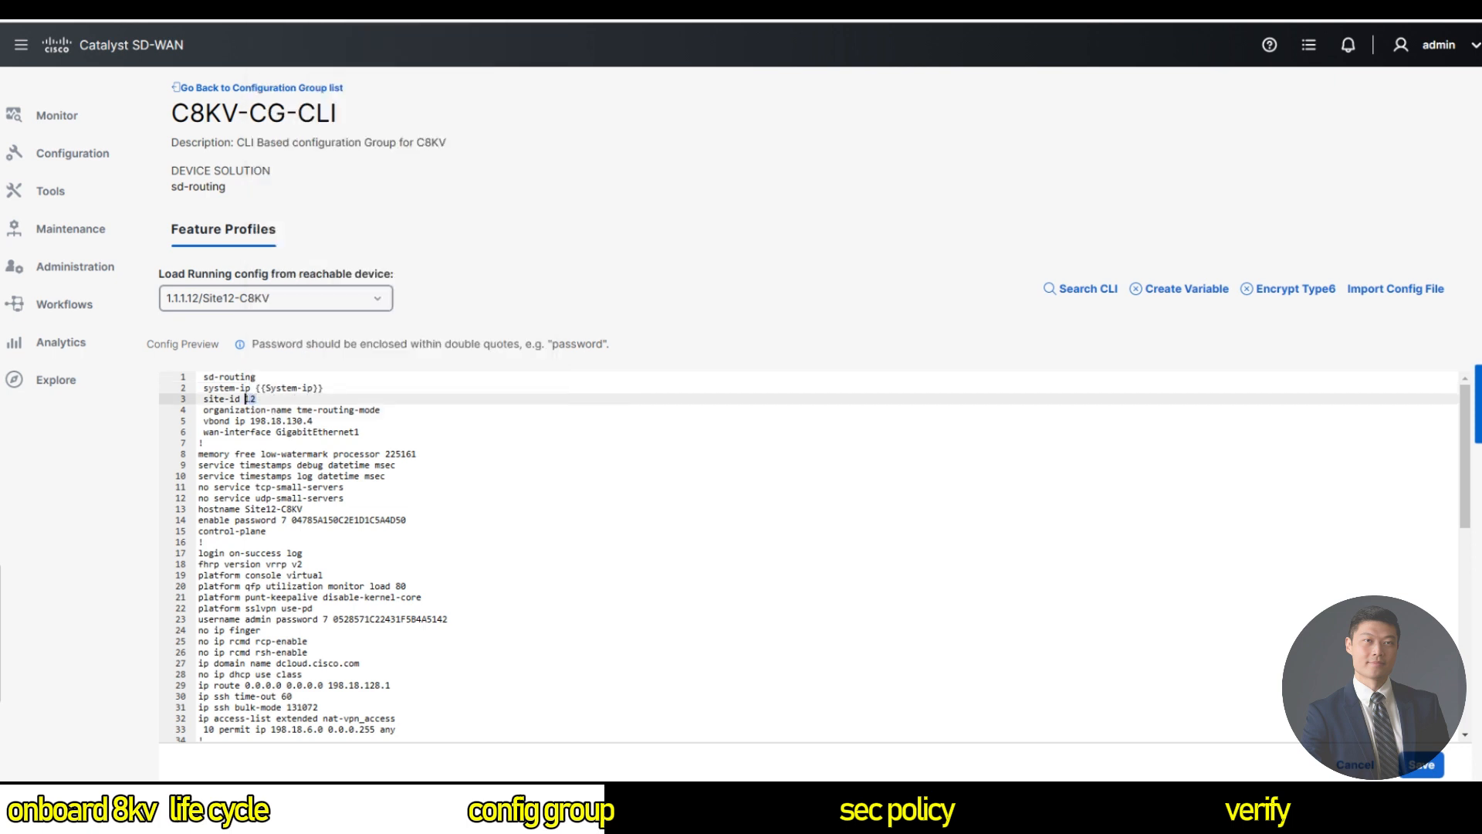
click(1193, 288)
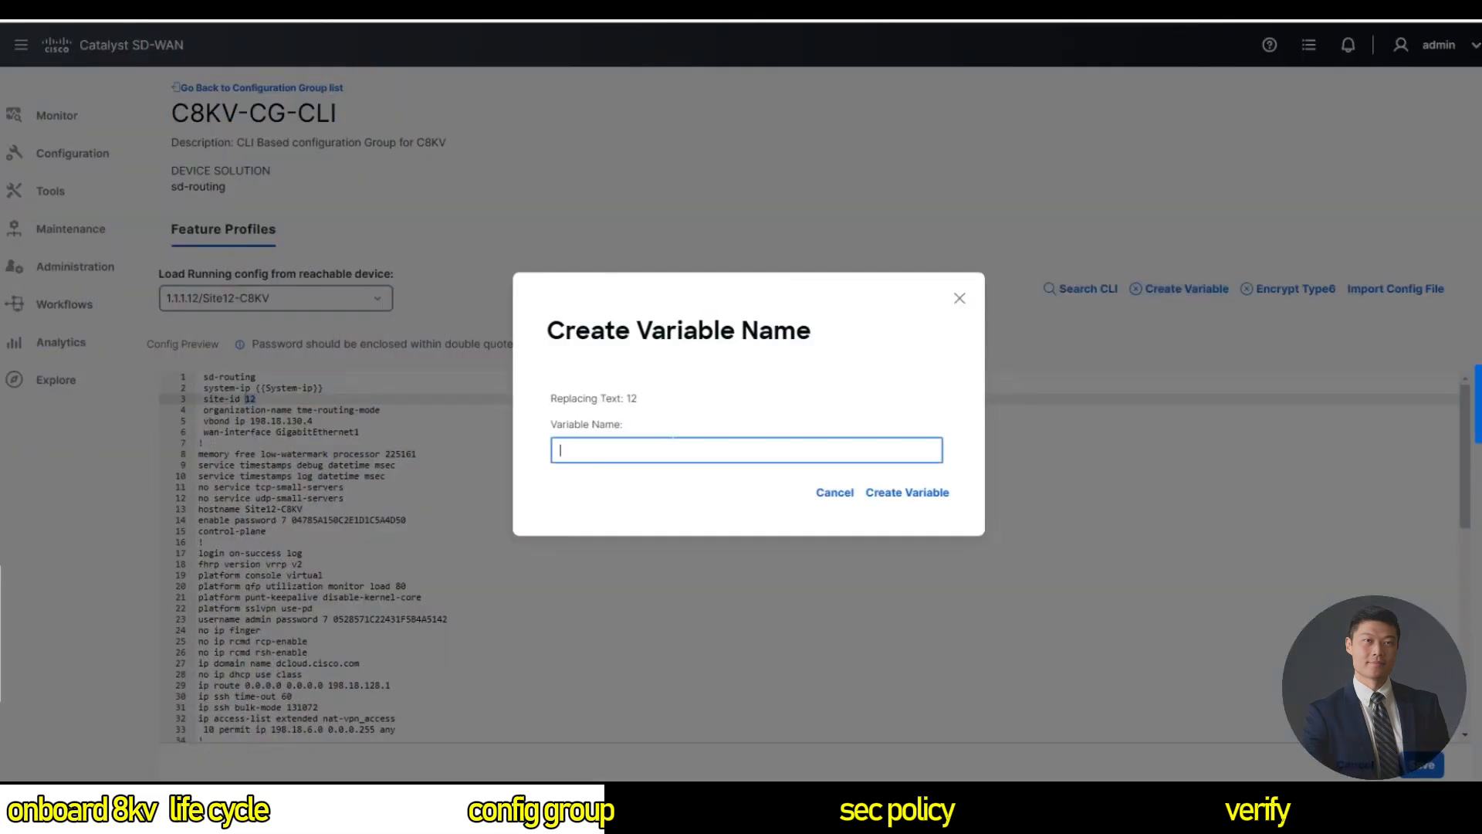
text(Site-id)
click(908, 494)
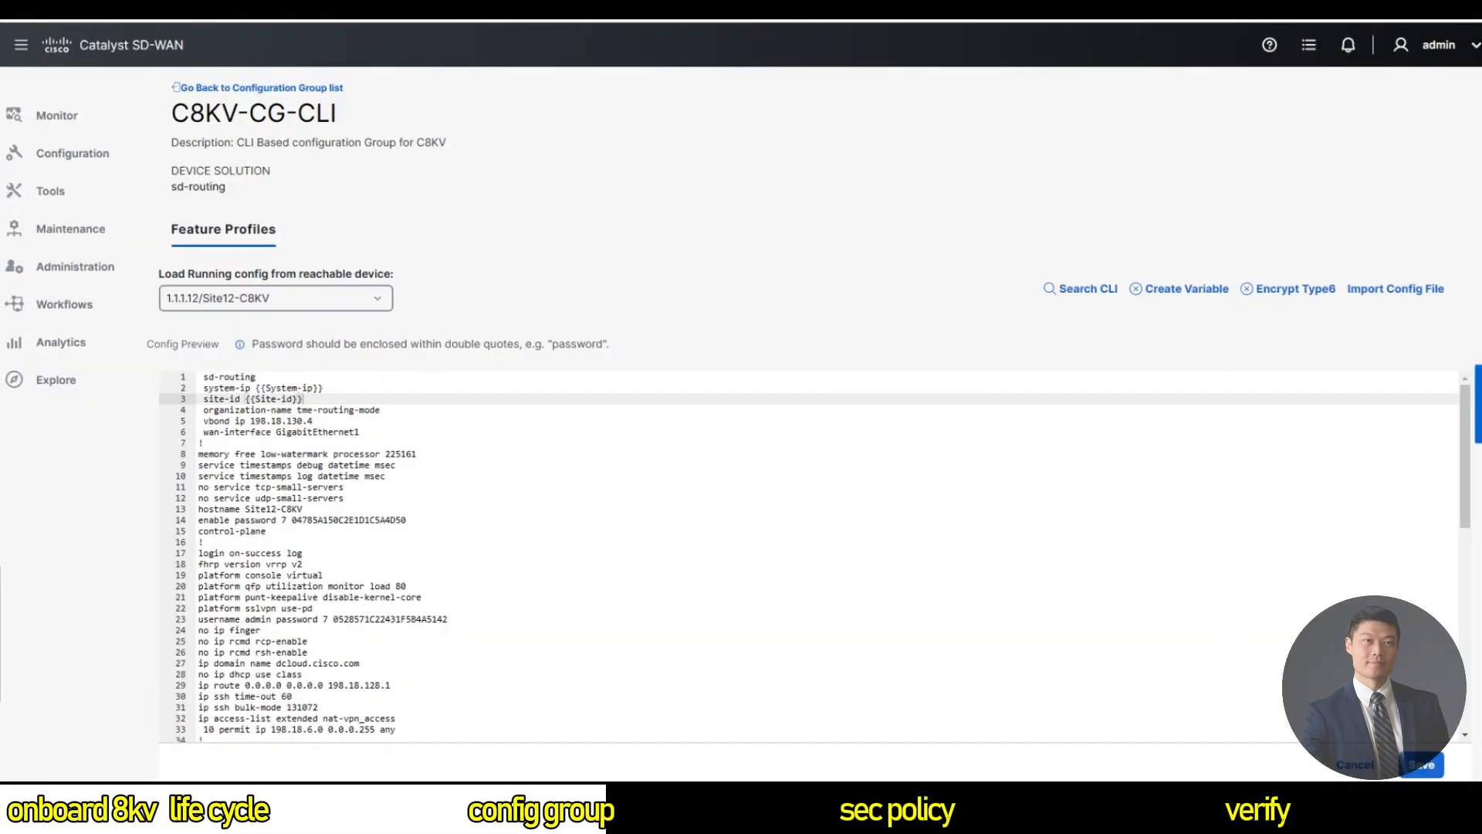
Inspect the vbond address 198.18.130.4, leaving it unchanged, and review the config.
drag(313, 421, 250, 421)
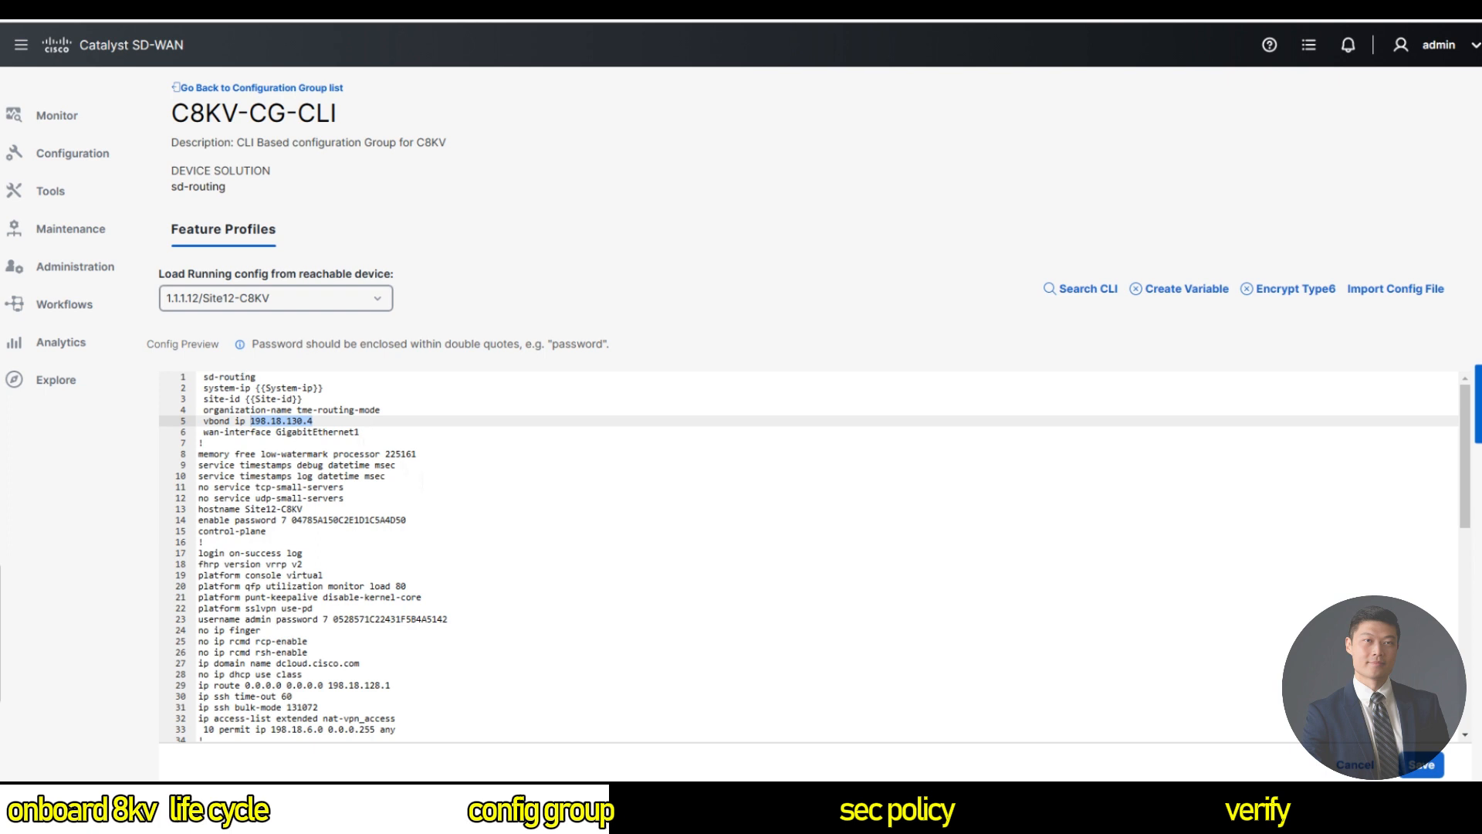
scroll(809, 556, down, 7)
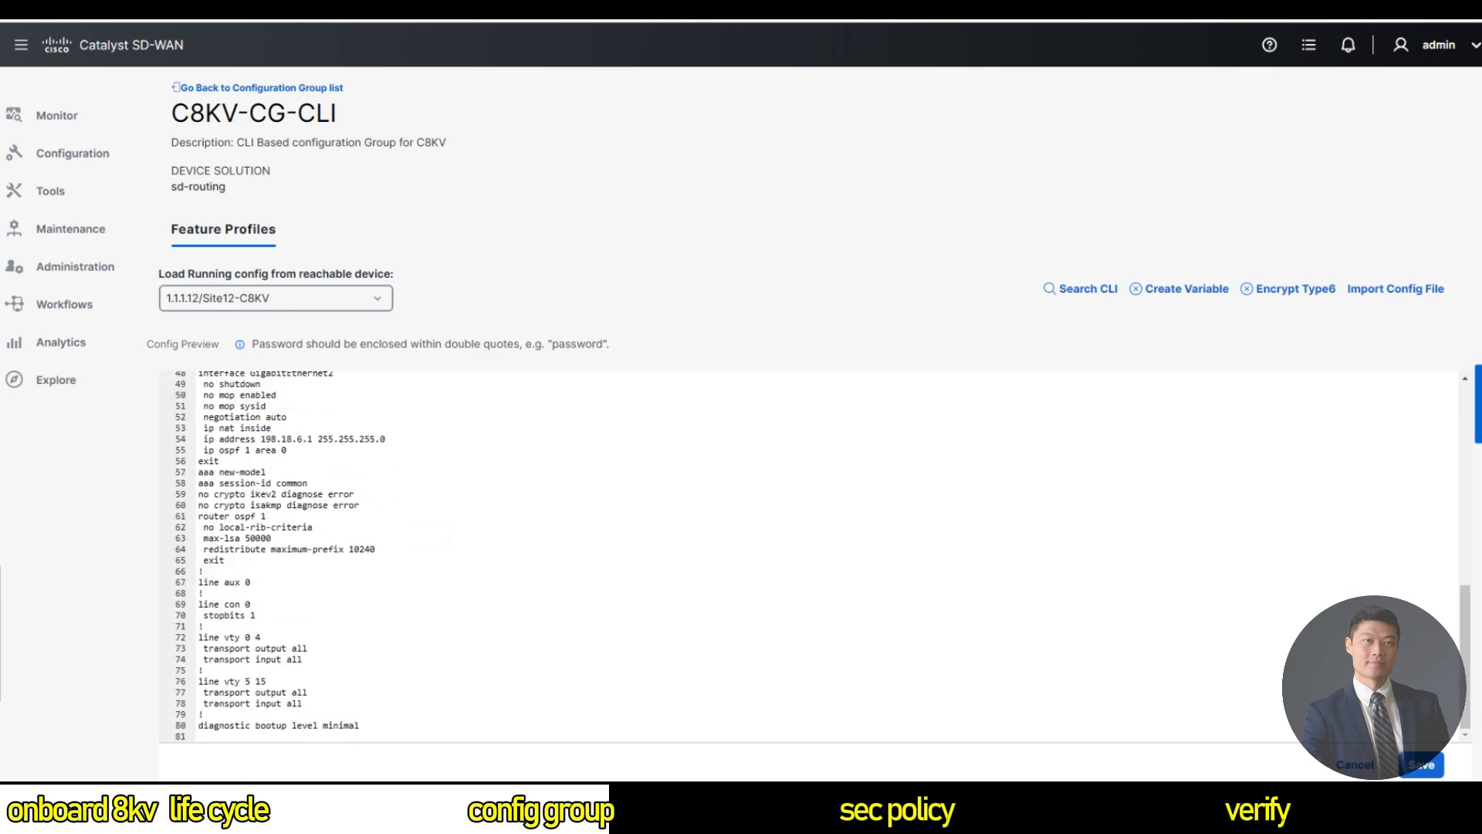
scroll(809, 553, up, 3)
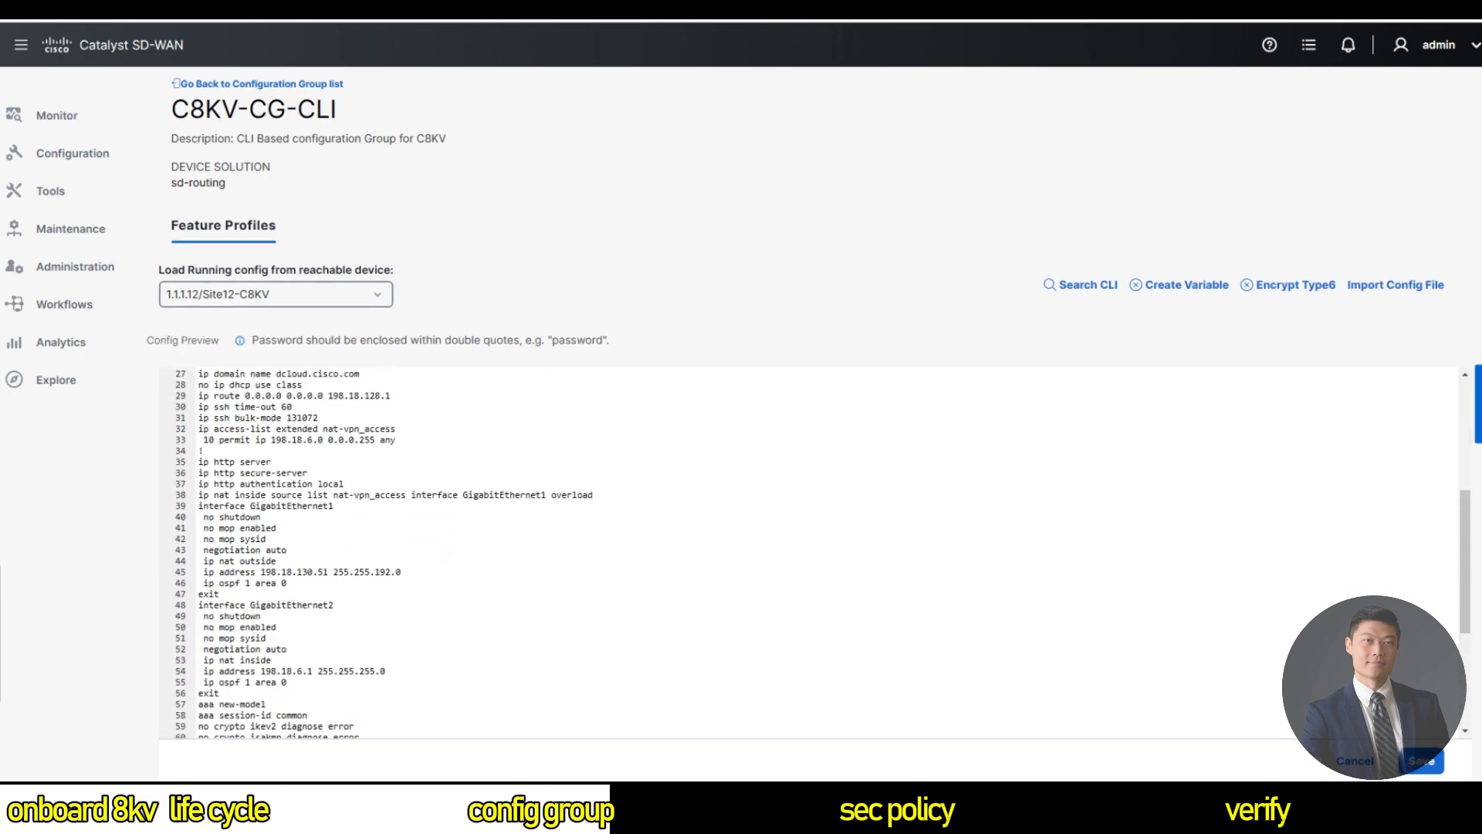
scroll(810, 553, up, 4)
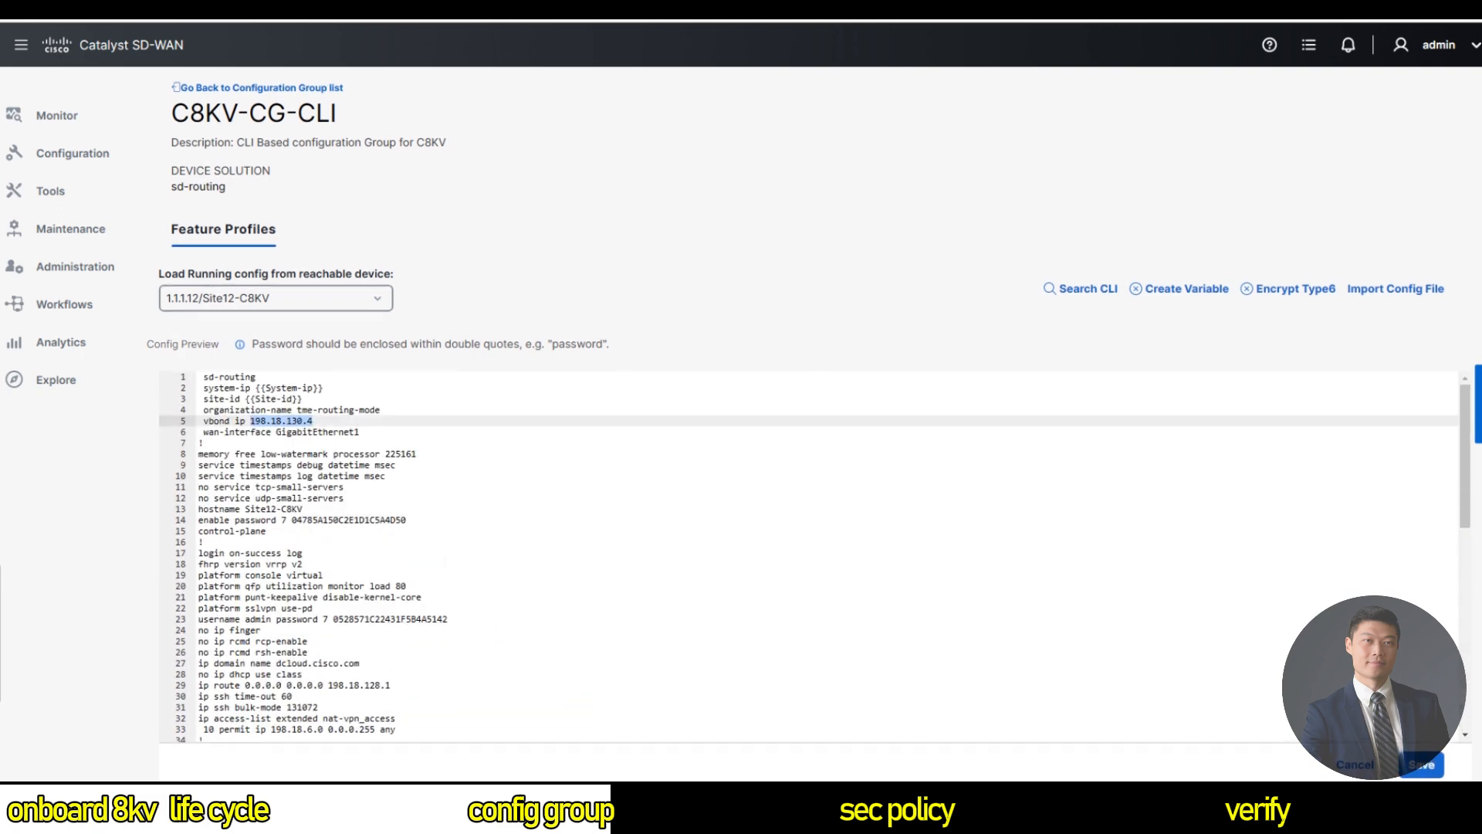
click(256, 377)
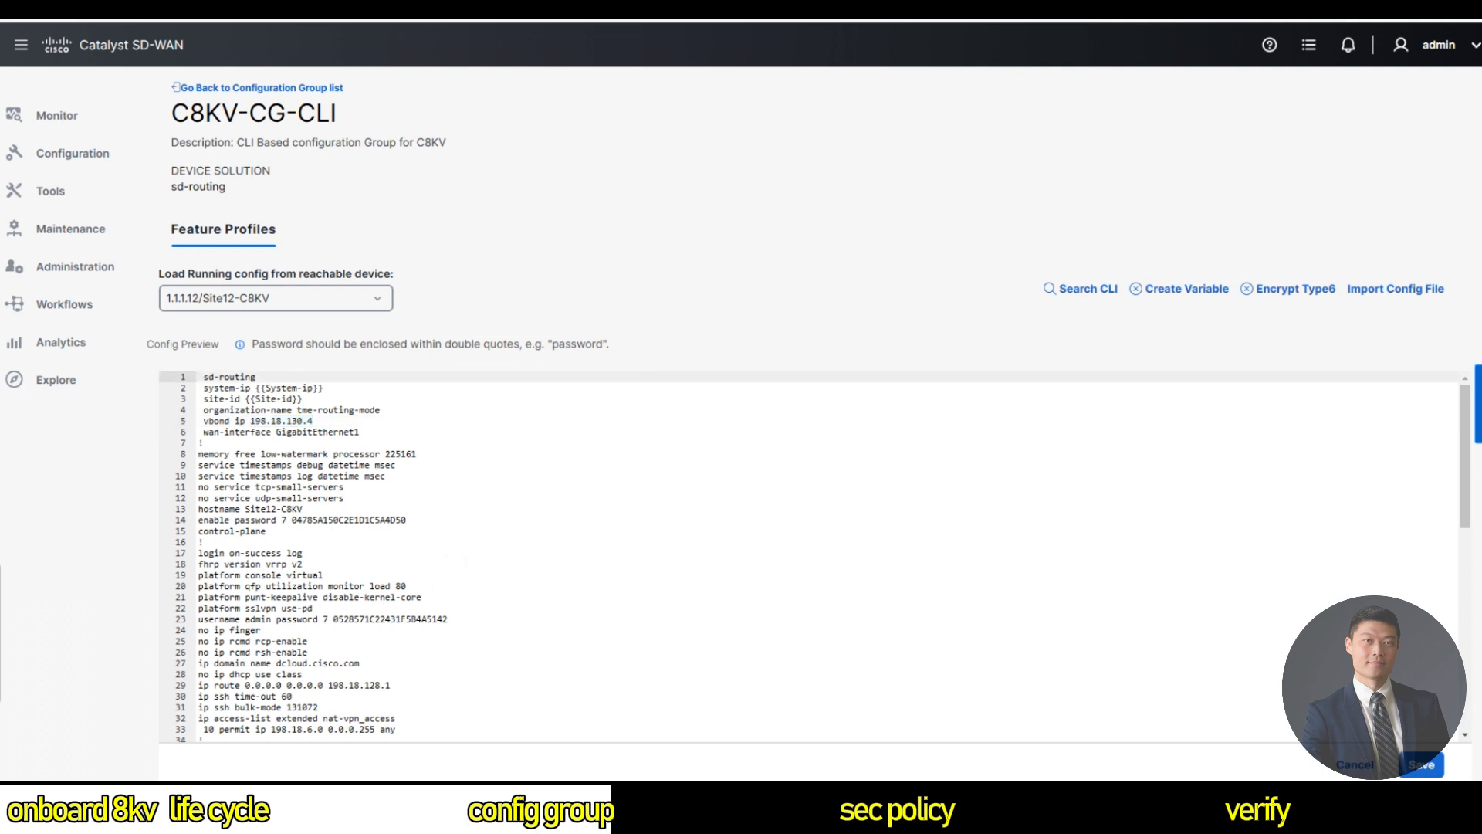
scroll(809, 557, down, 1)
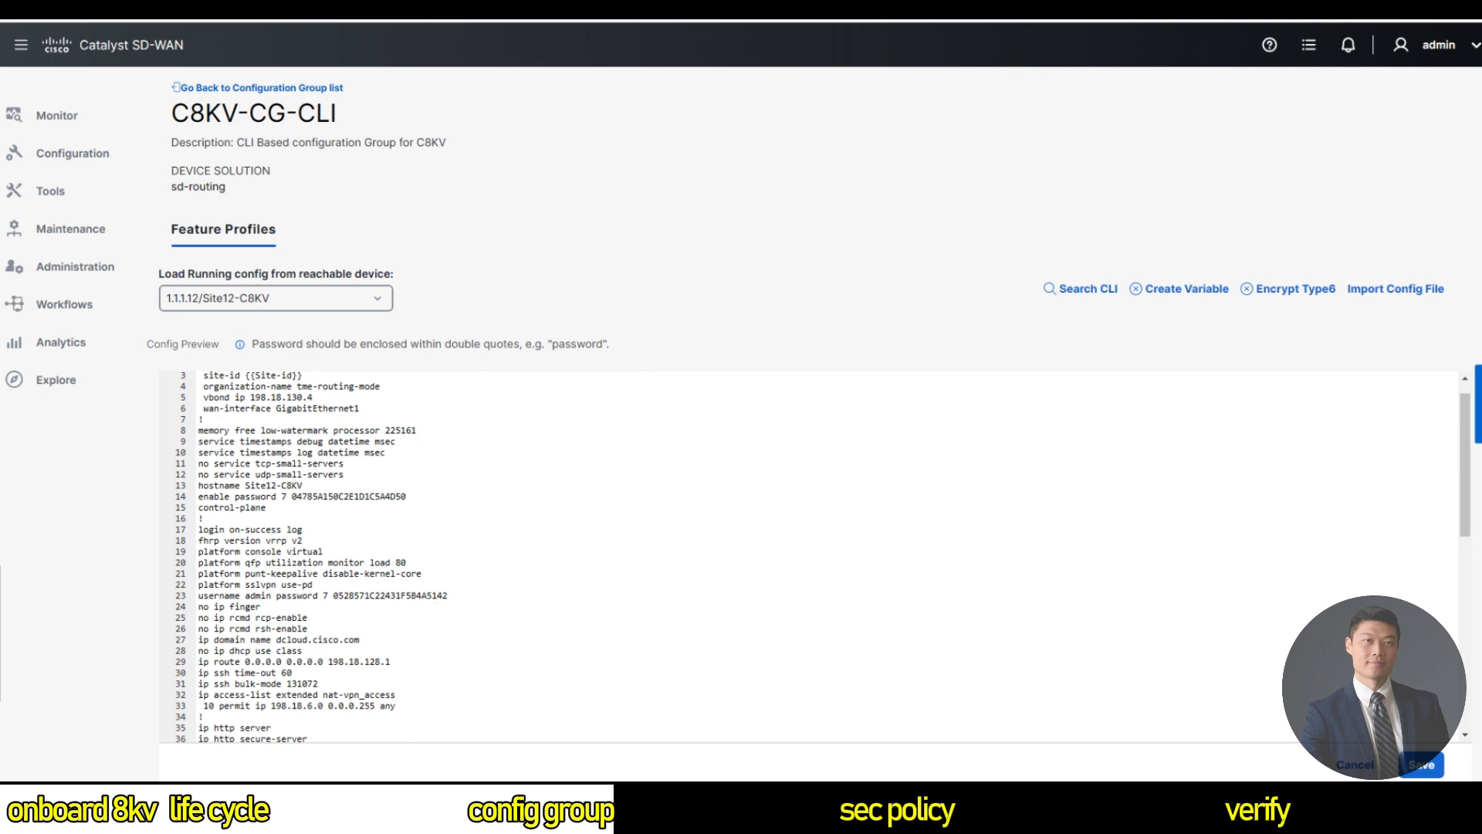
scroll(823, 556, down, 10)
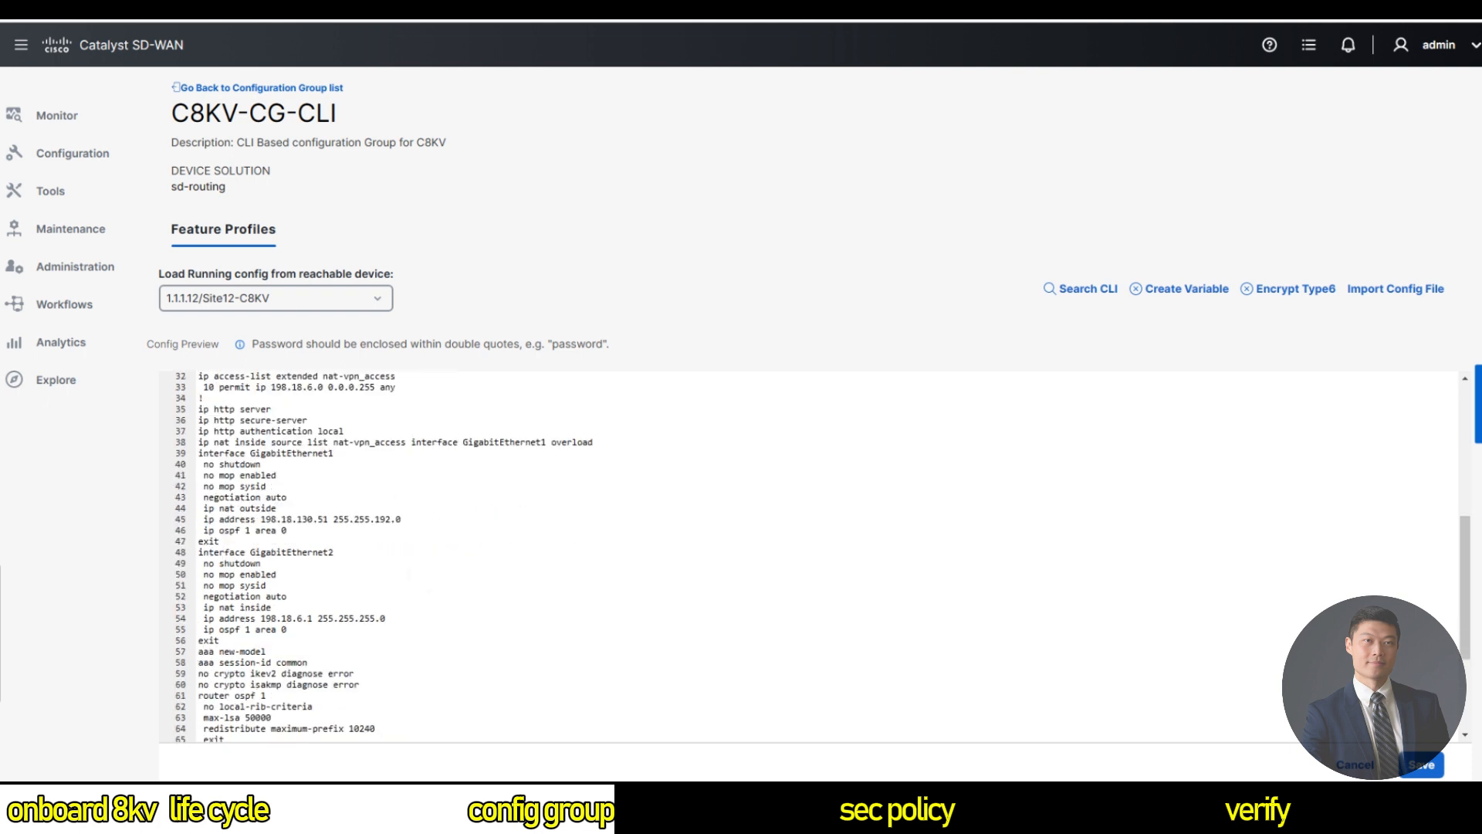
scroll(811, 557, up, 2)
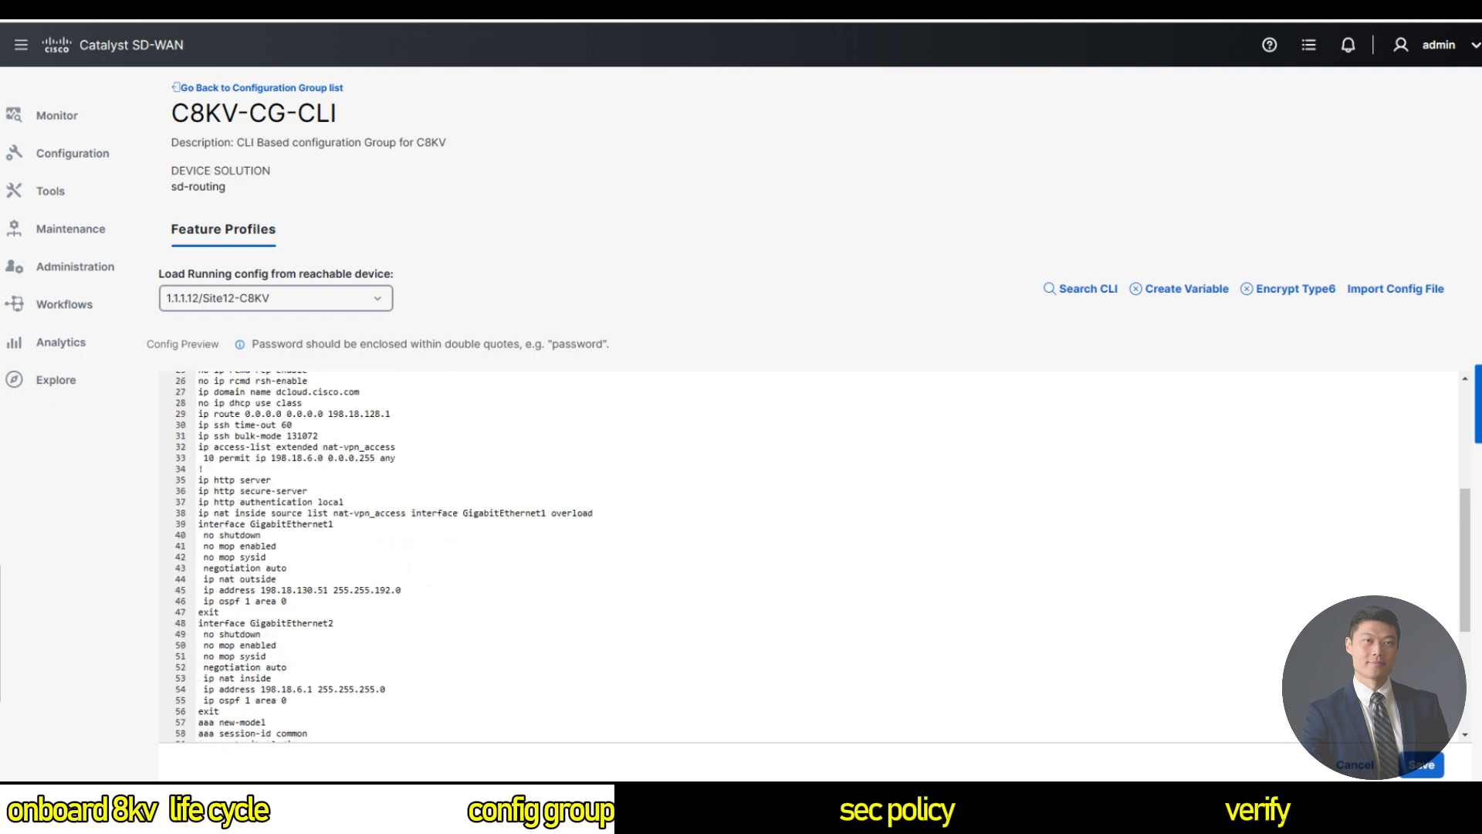
Replace line 45's 198.18.130.51 and 255.255.192.0 with variables WAN-IP and WAN-Network-Mask.
double_click(302, 589)
drag(328, 590, 262, 590)
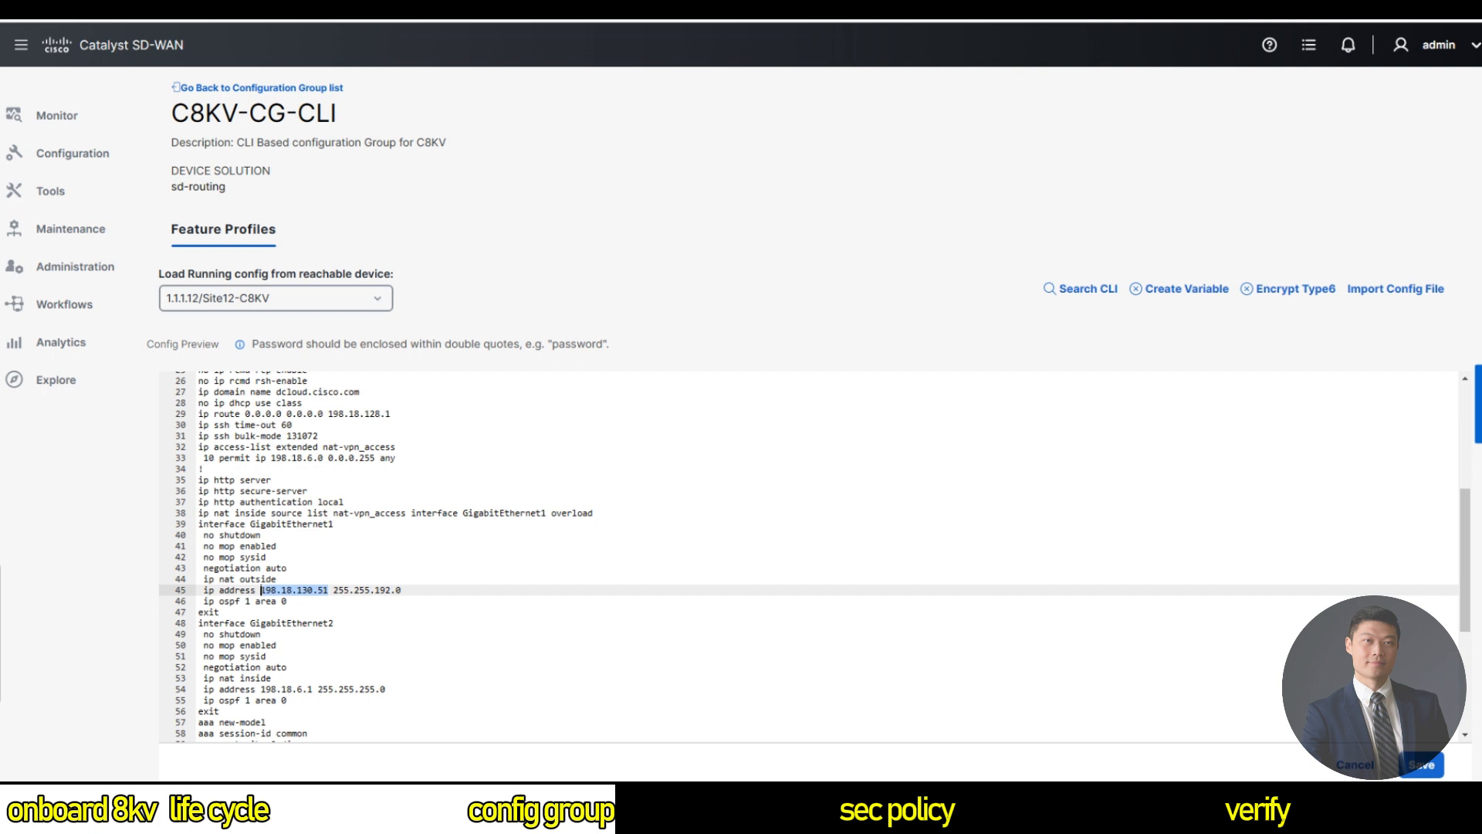
click(1181, 289)
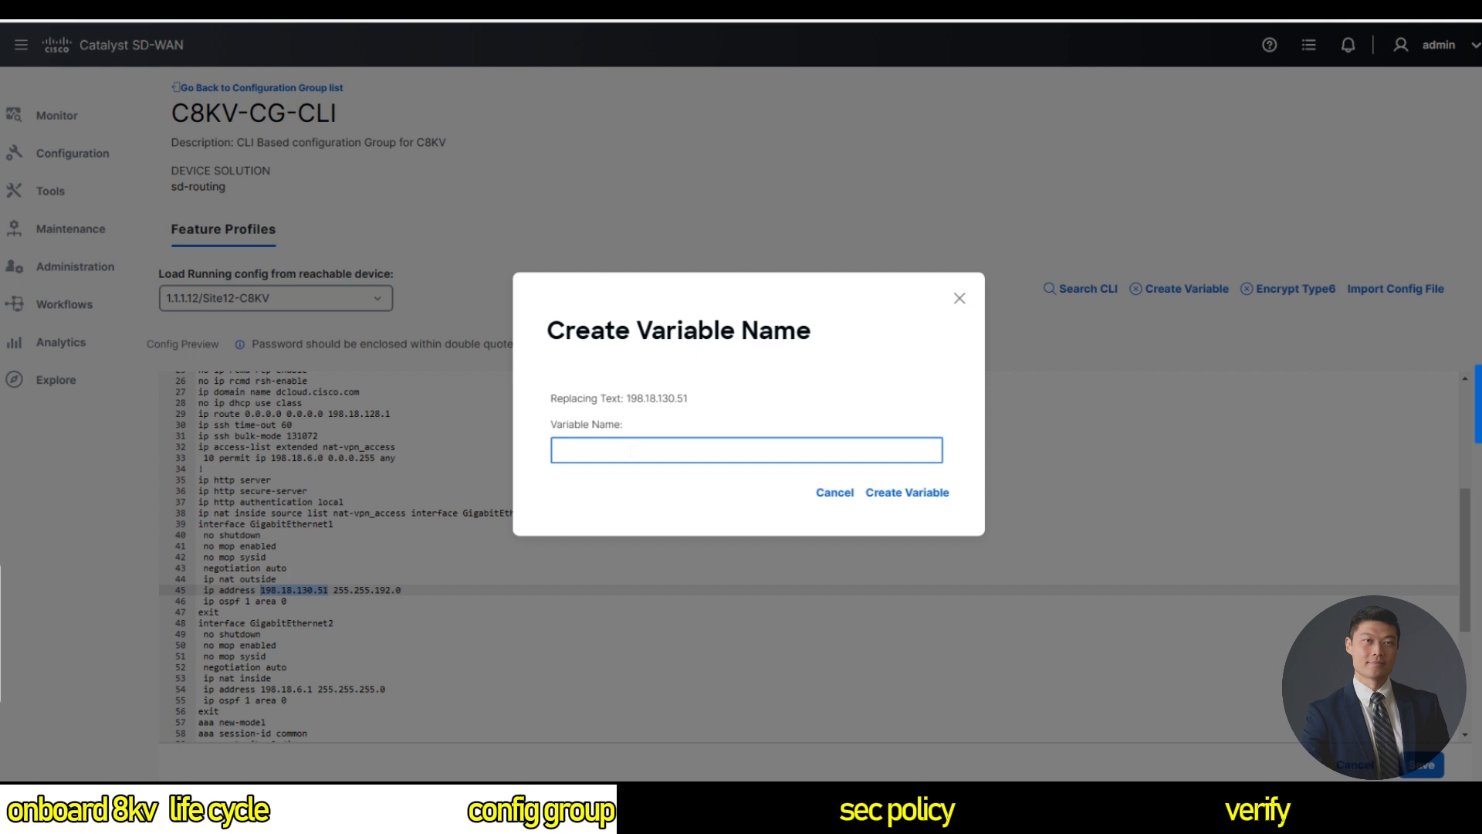
text(WAN-IP)
click(889, 500)
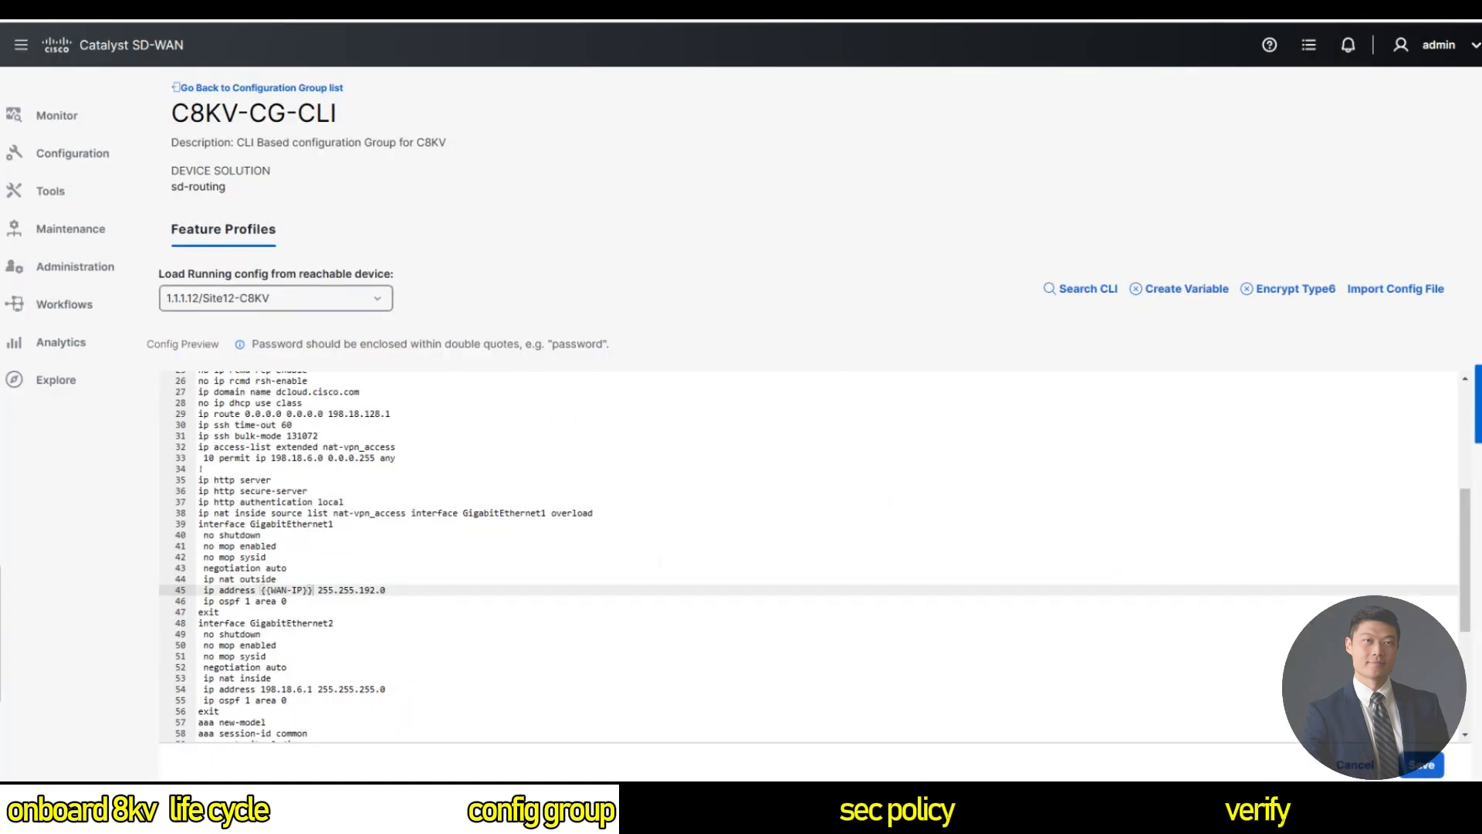
click(377, 590)
drag(386, 591, 318, 591)
click(1202, 292)
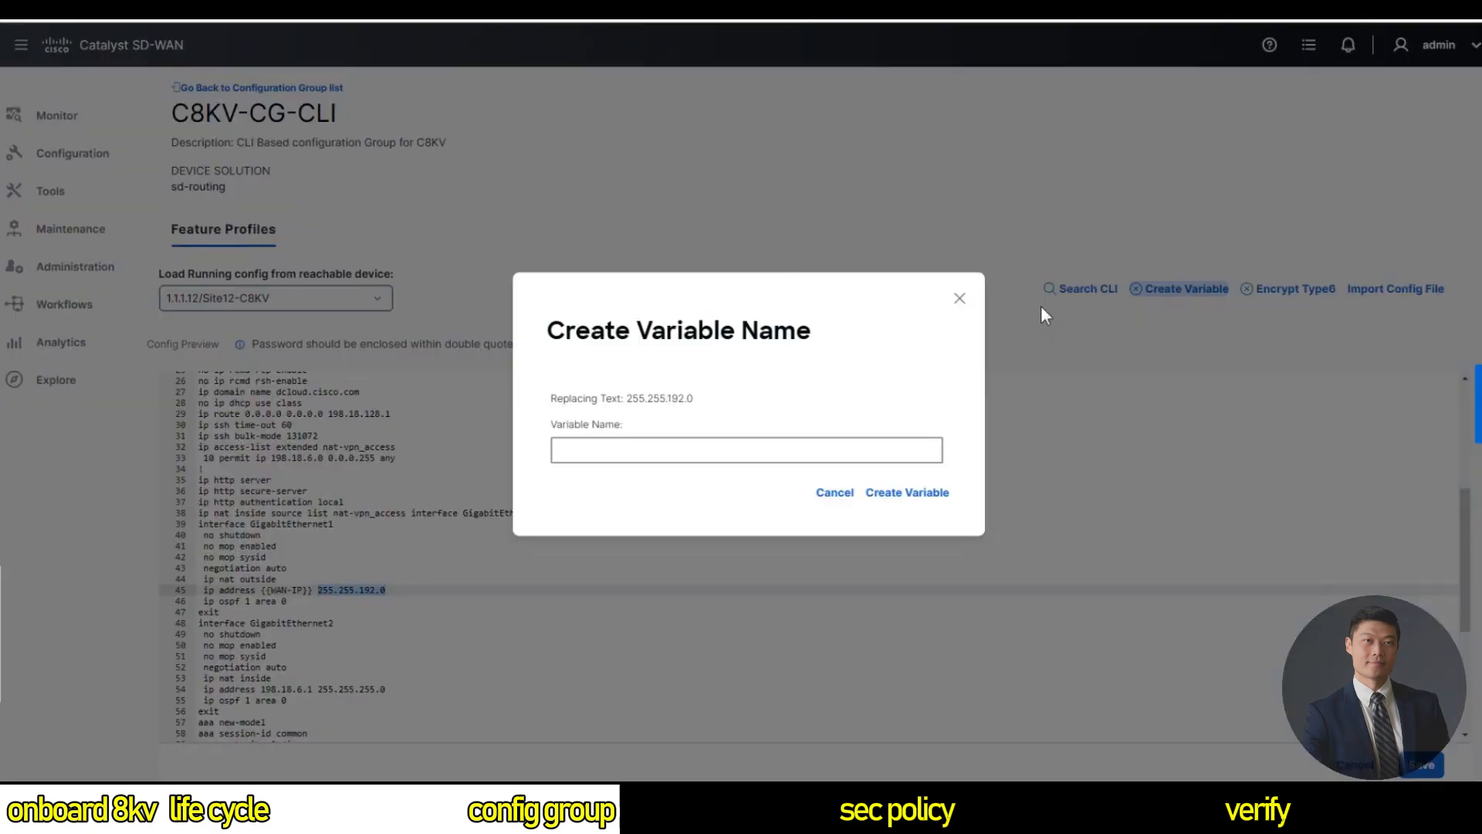
click(710, 450)
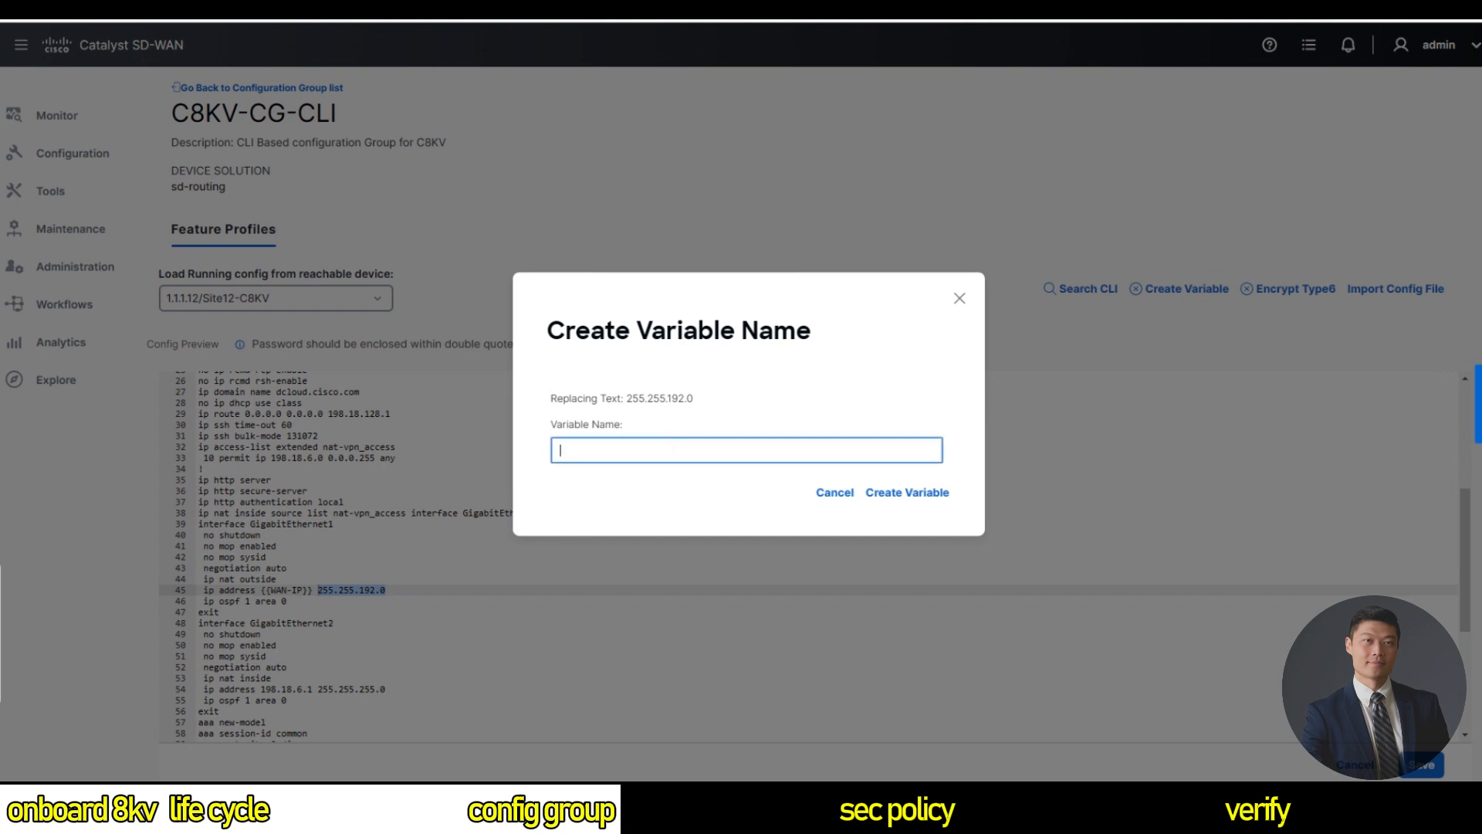
text(WAN-Network-Mask)
click(907, 492)
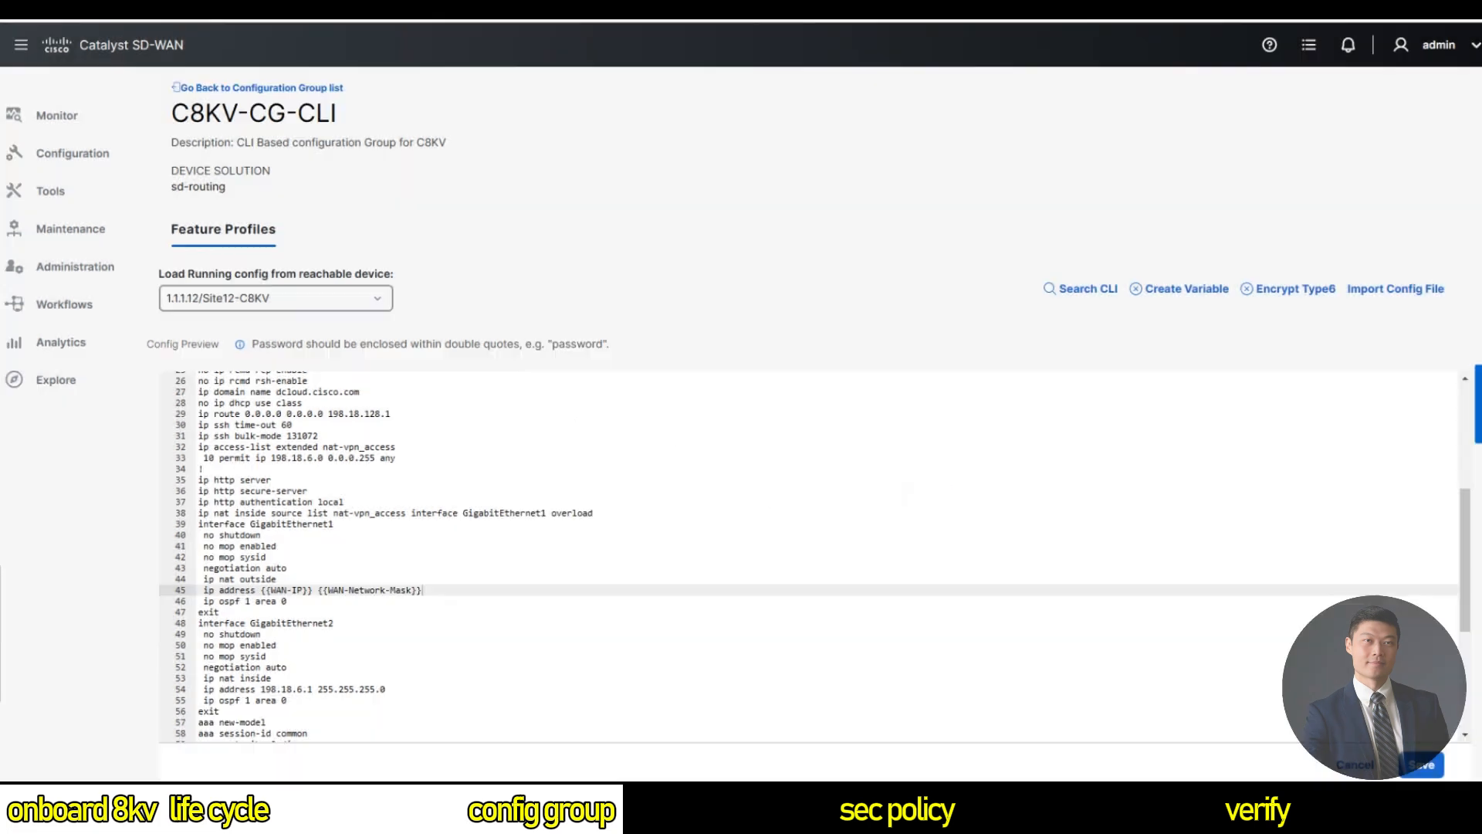
Replace line 54's 198.18.6.1 and 255.255.255.0 with variables LAN-IP and Network-Mask.
scroll(905, 492, down, 2)
drag(313, 643, 261, 643)
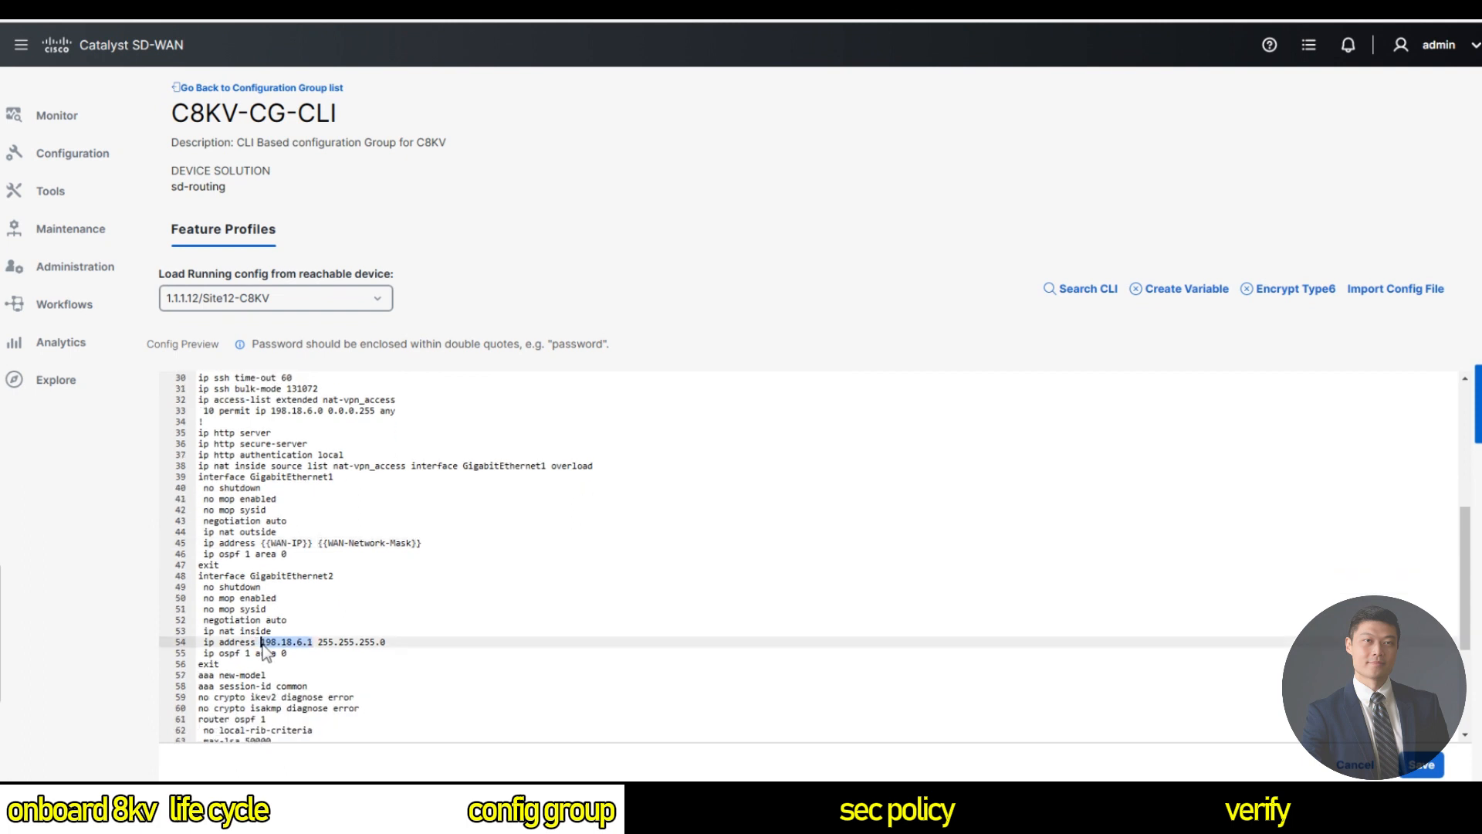
click(1167, 290)
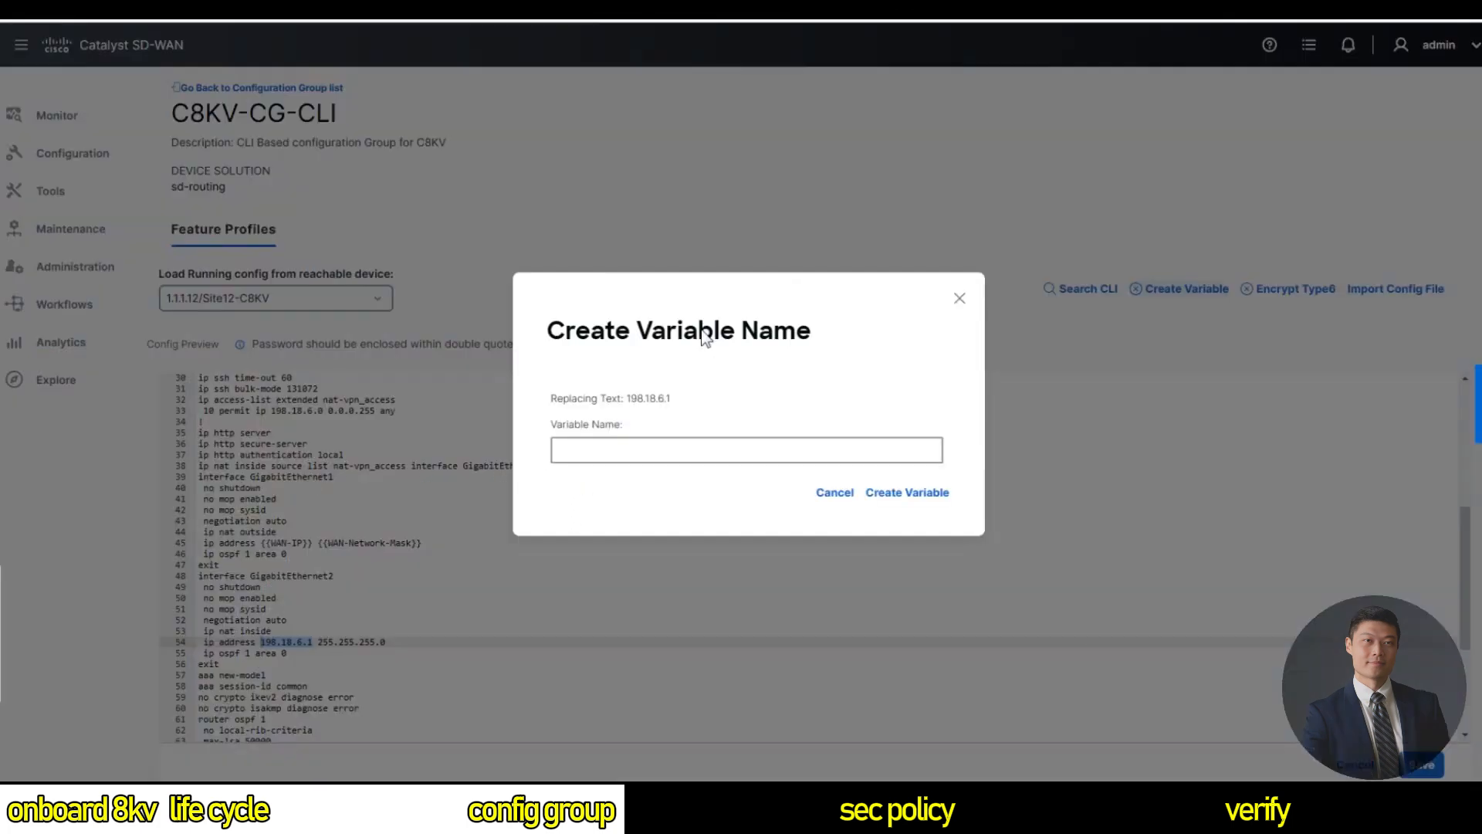
click(629, 454)
text(LAN-IP)
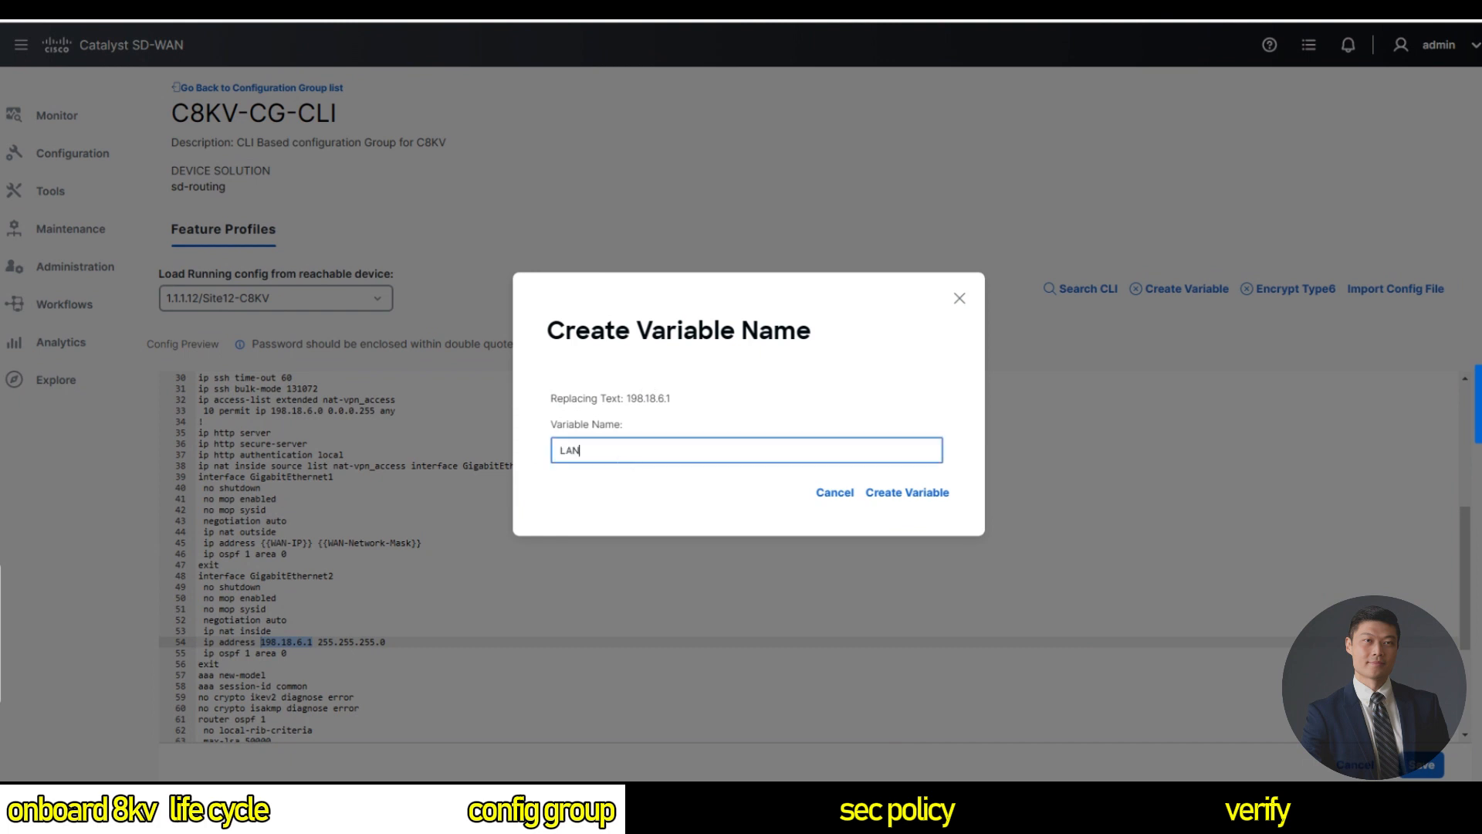
click(889, 495)
drag(385, 641, 317, 642)
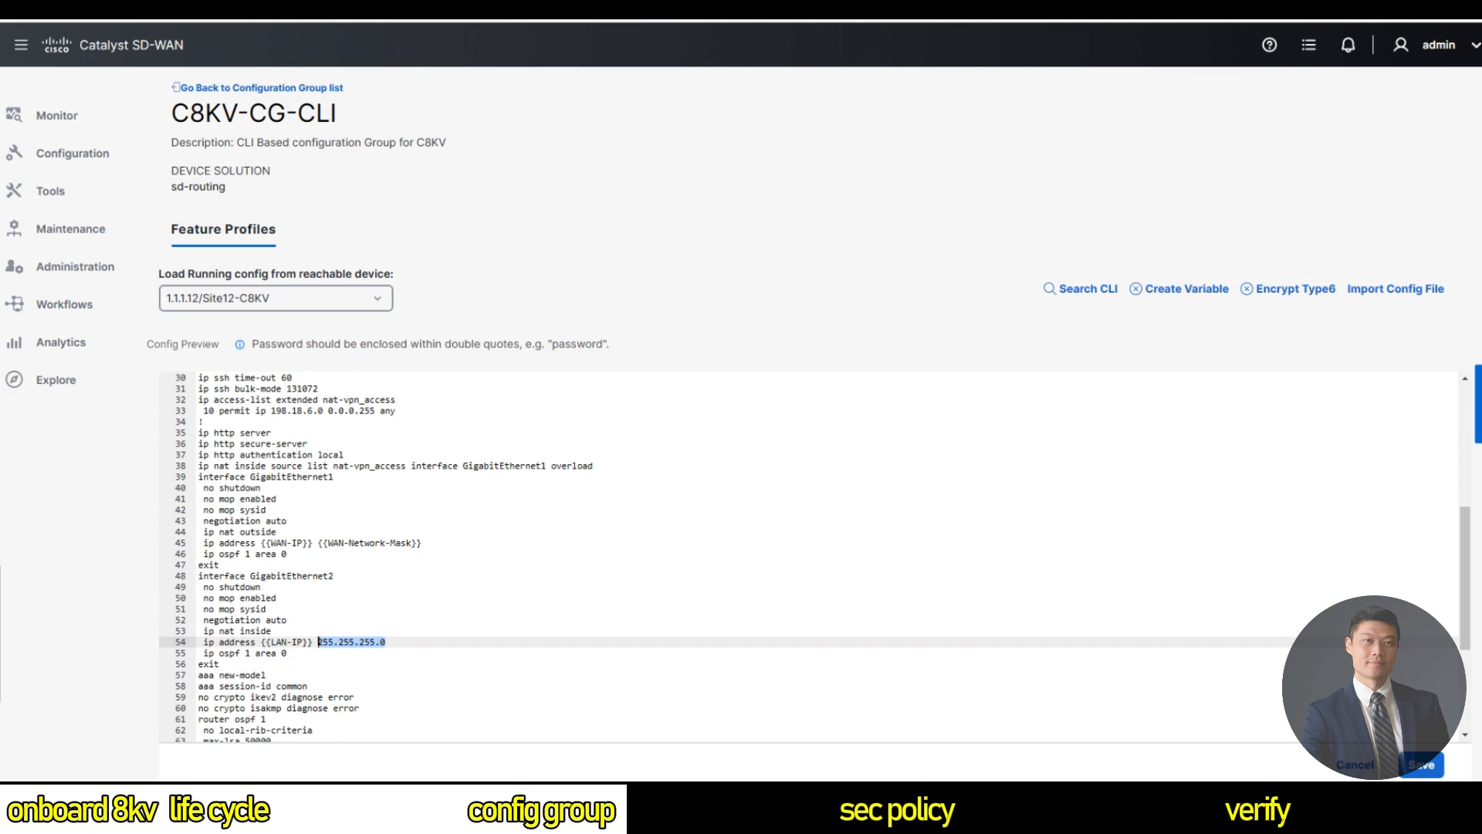
click(689, 454)
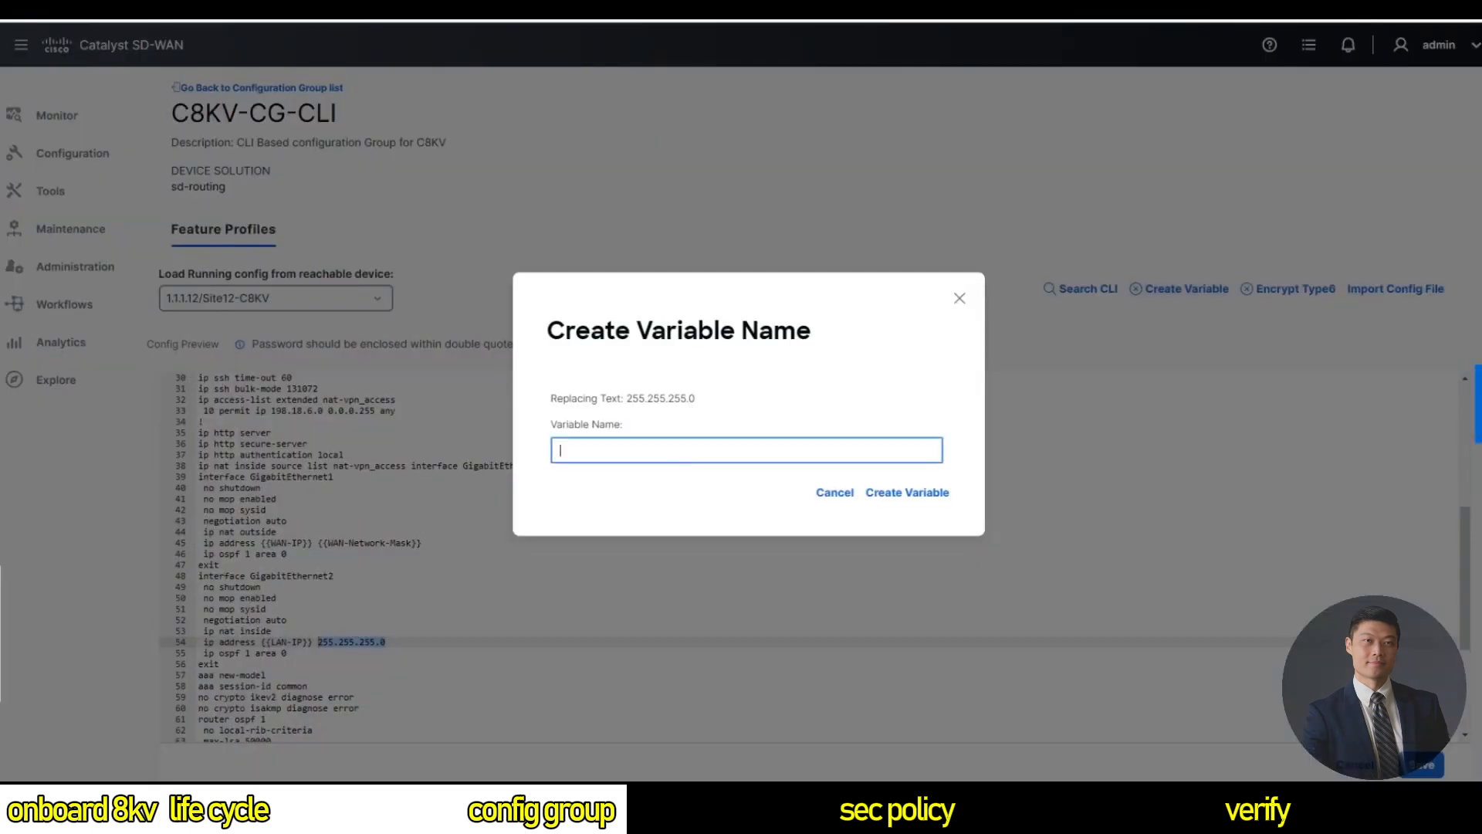
text(Network-Mask)
click(936, 491)
scroll(810, 555, down, 2)
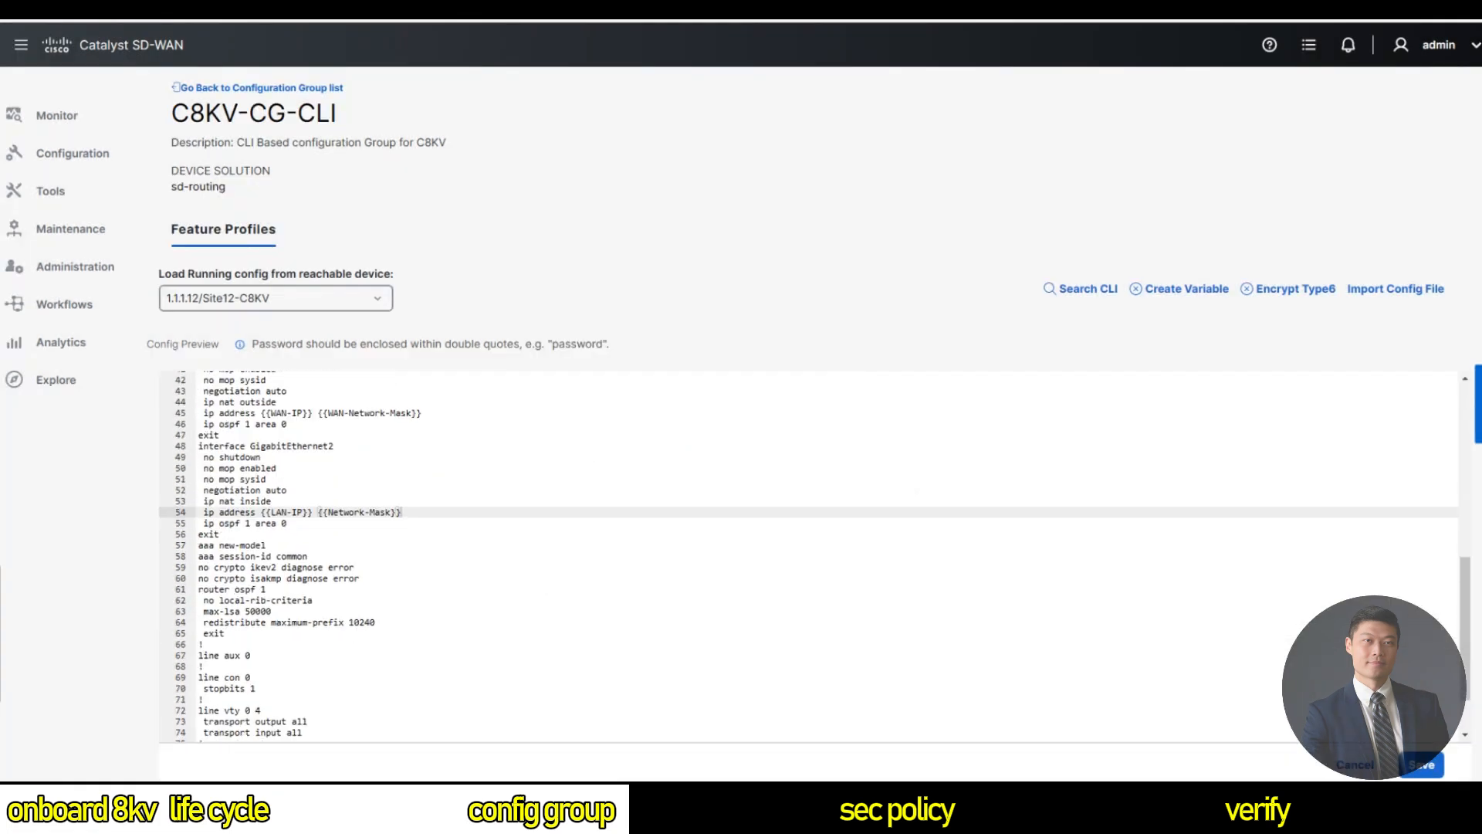
scroll(810, 556, down, 2)
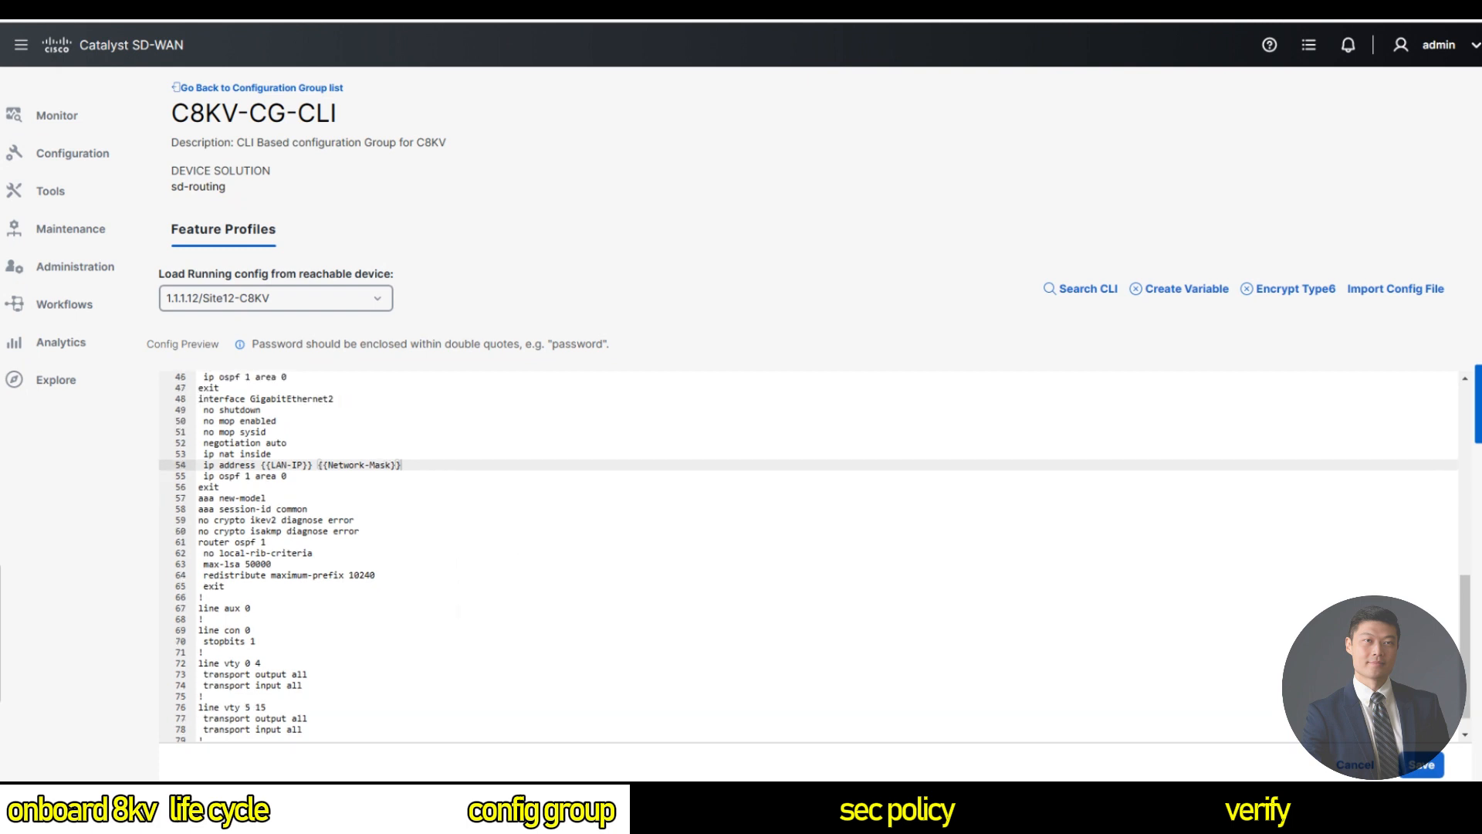
Turn the access-list network 198.18.6.0 on line 33 into a variable named LAN_Network.
scroll(810, 556, up, 4)
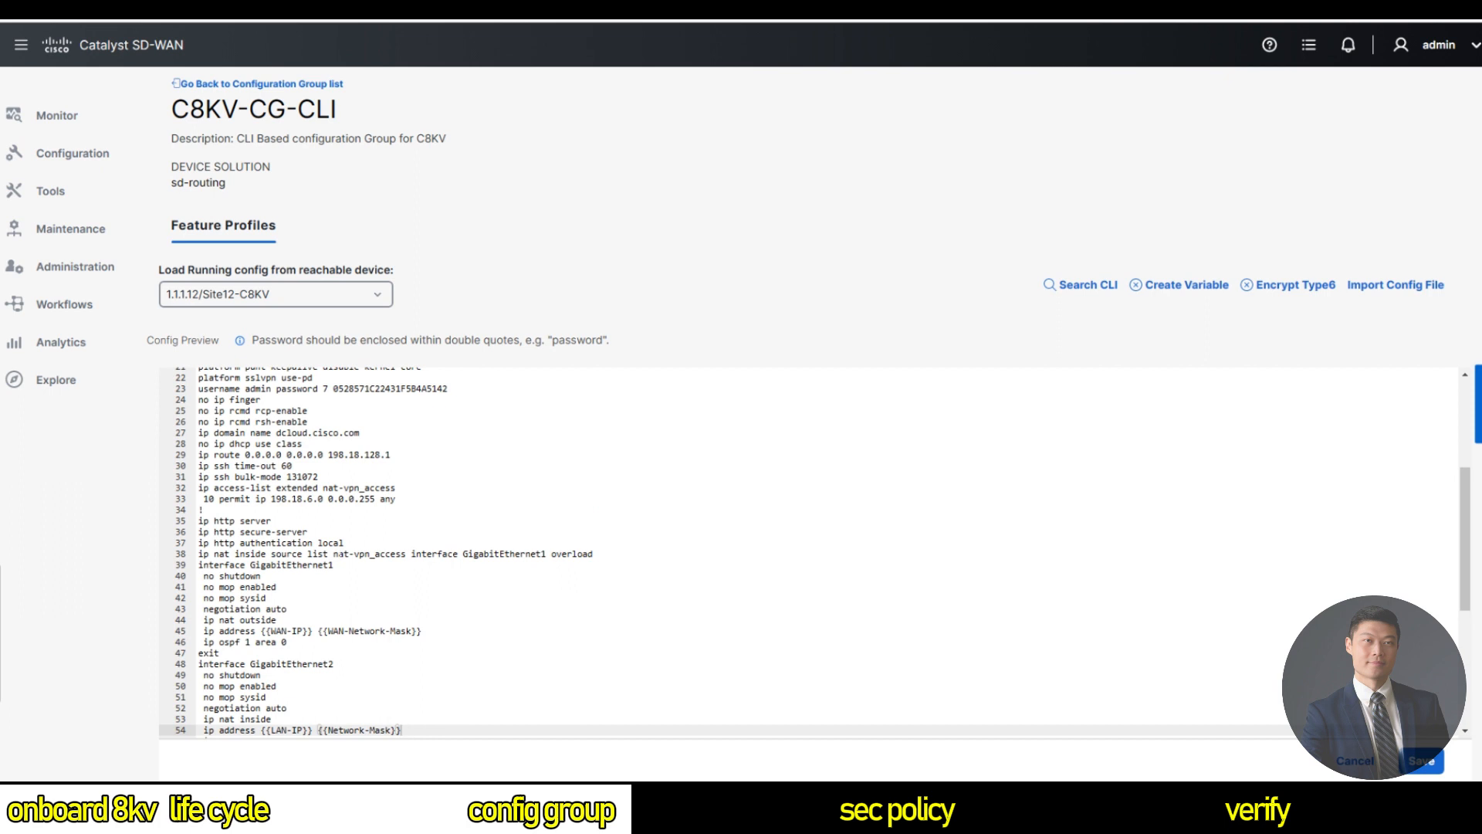
scroll(815, 552, up, 1)
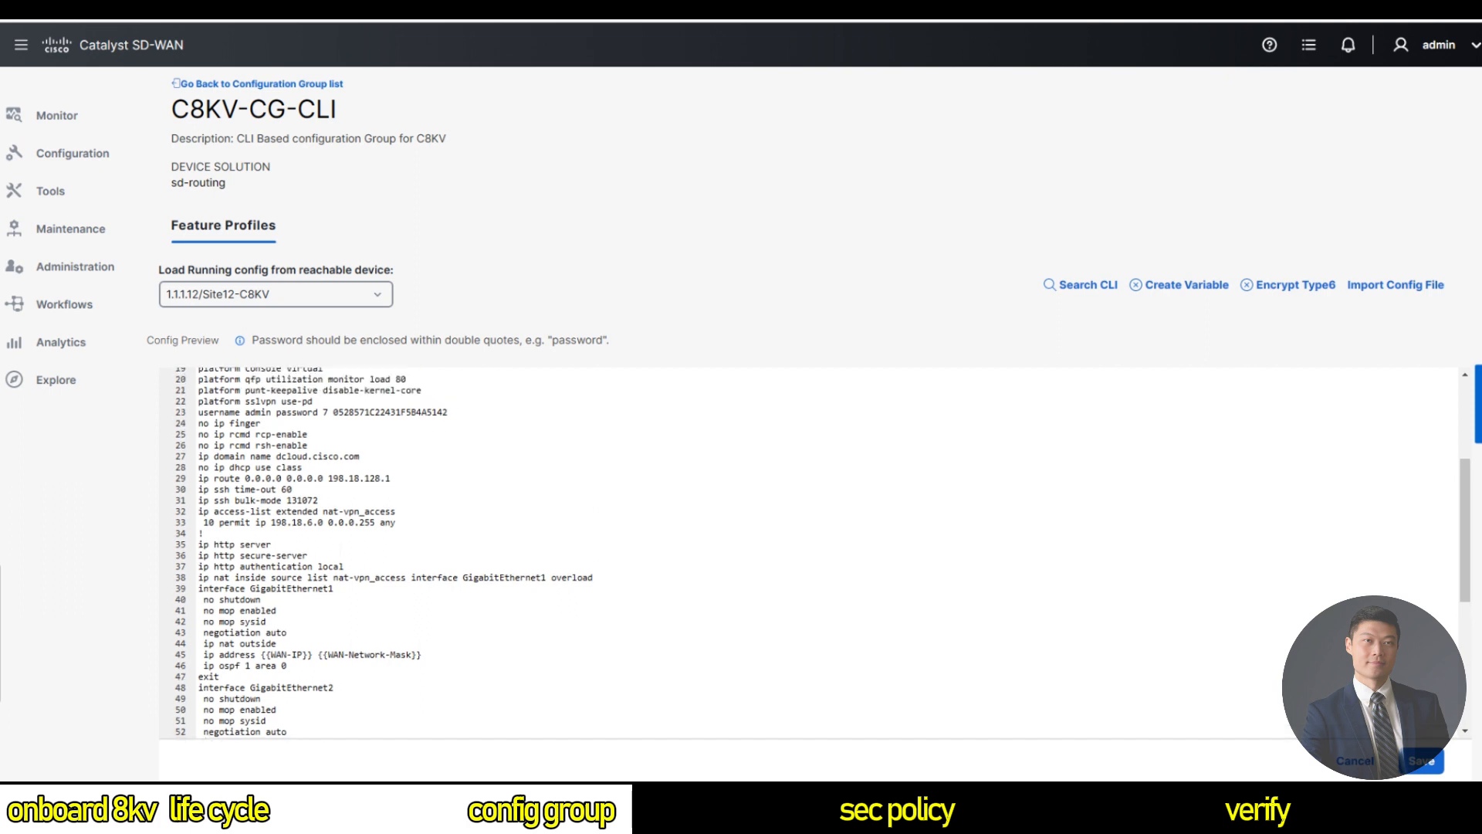
scroll(816, 552, up, 2)
drag(324, 557, 271, 557)
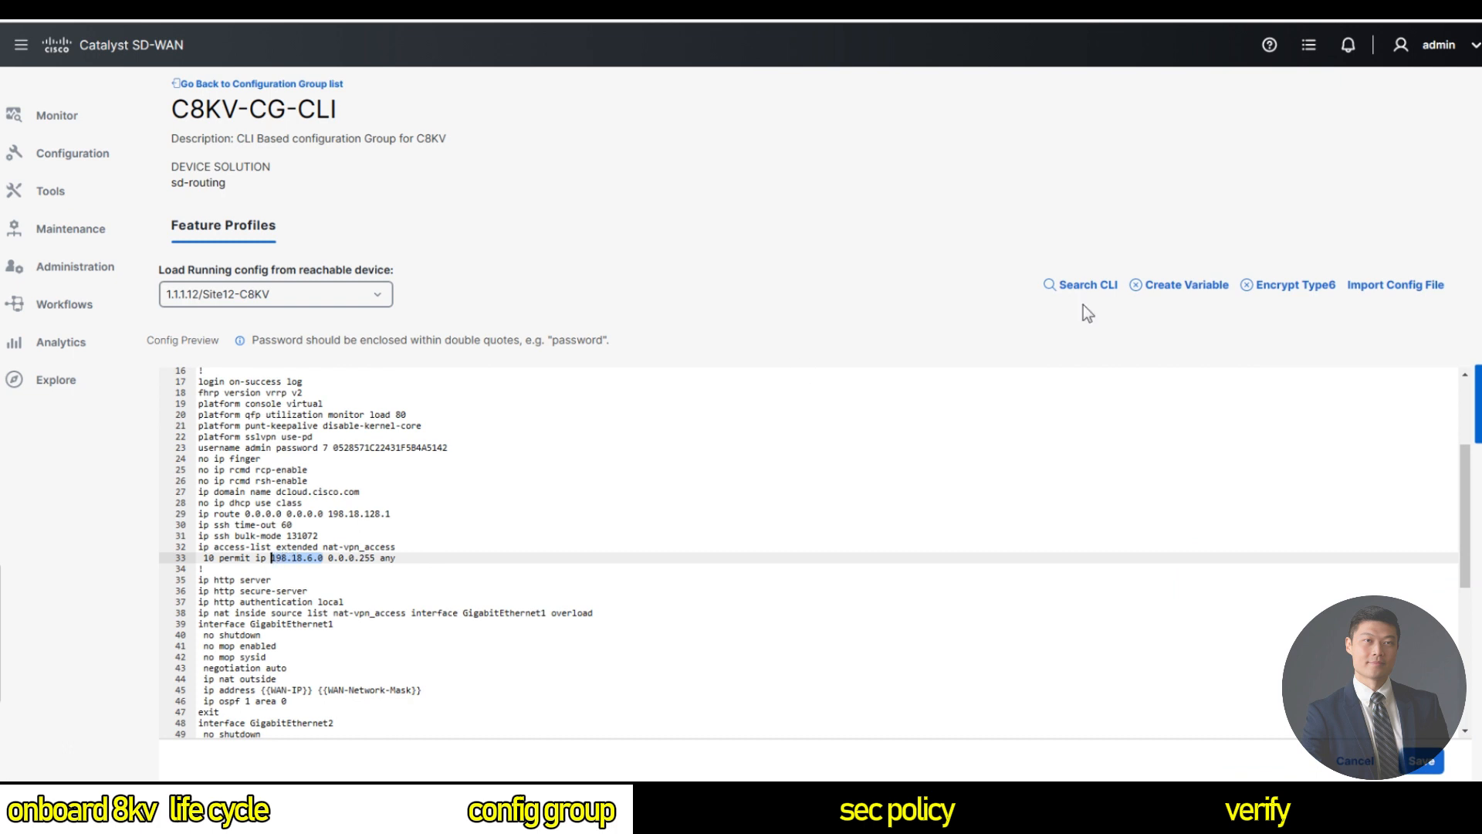
click(1175, 285)
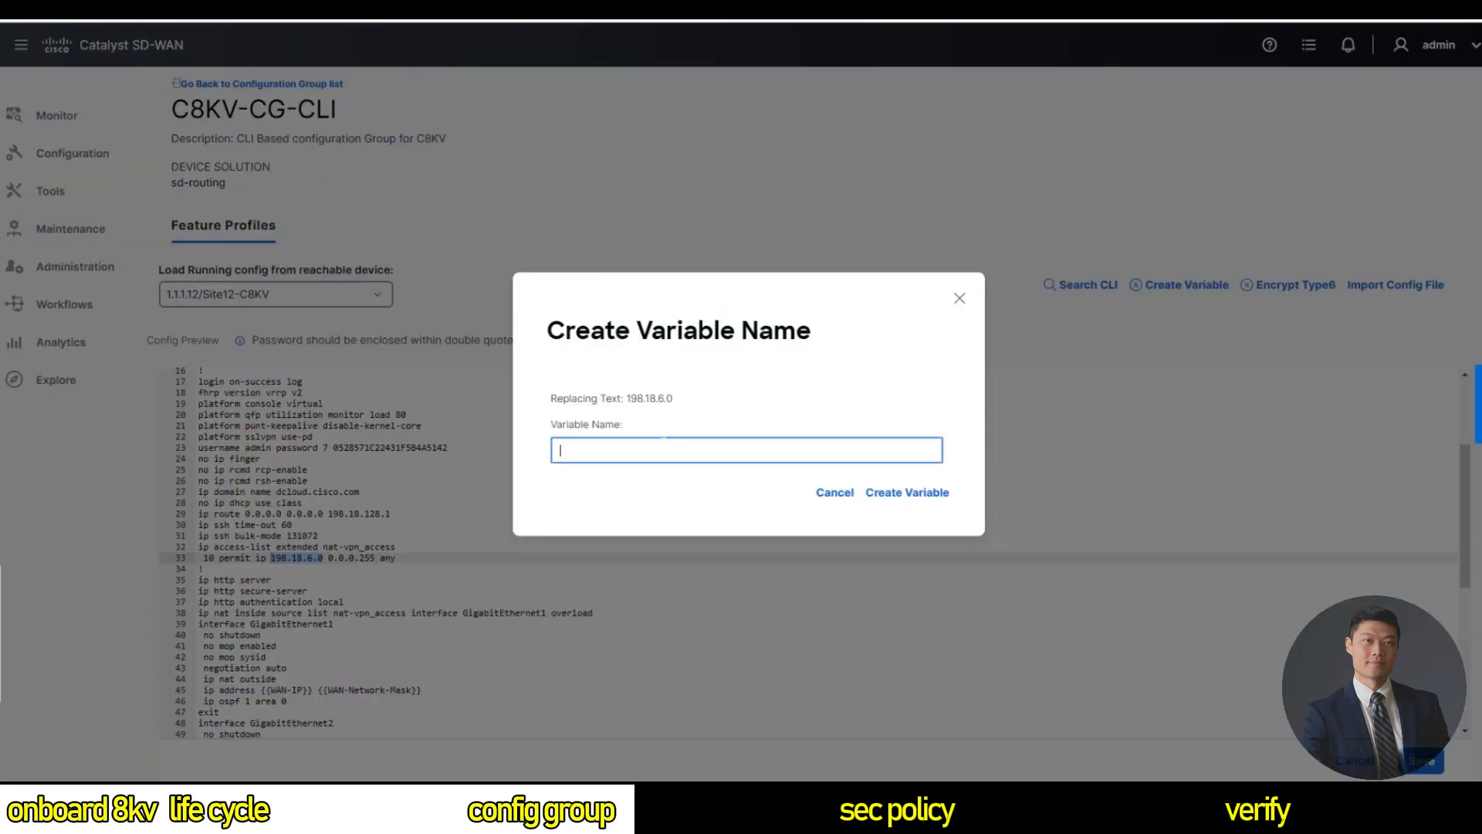
text(LAN_Network)
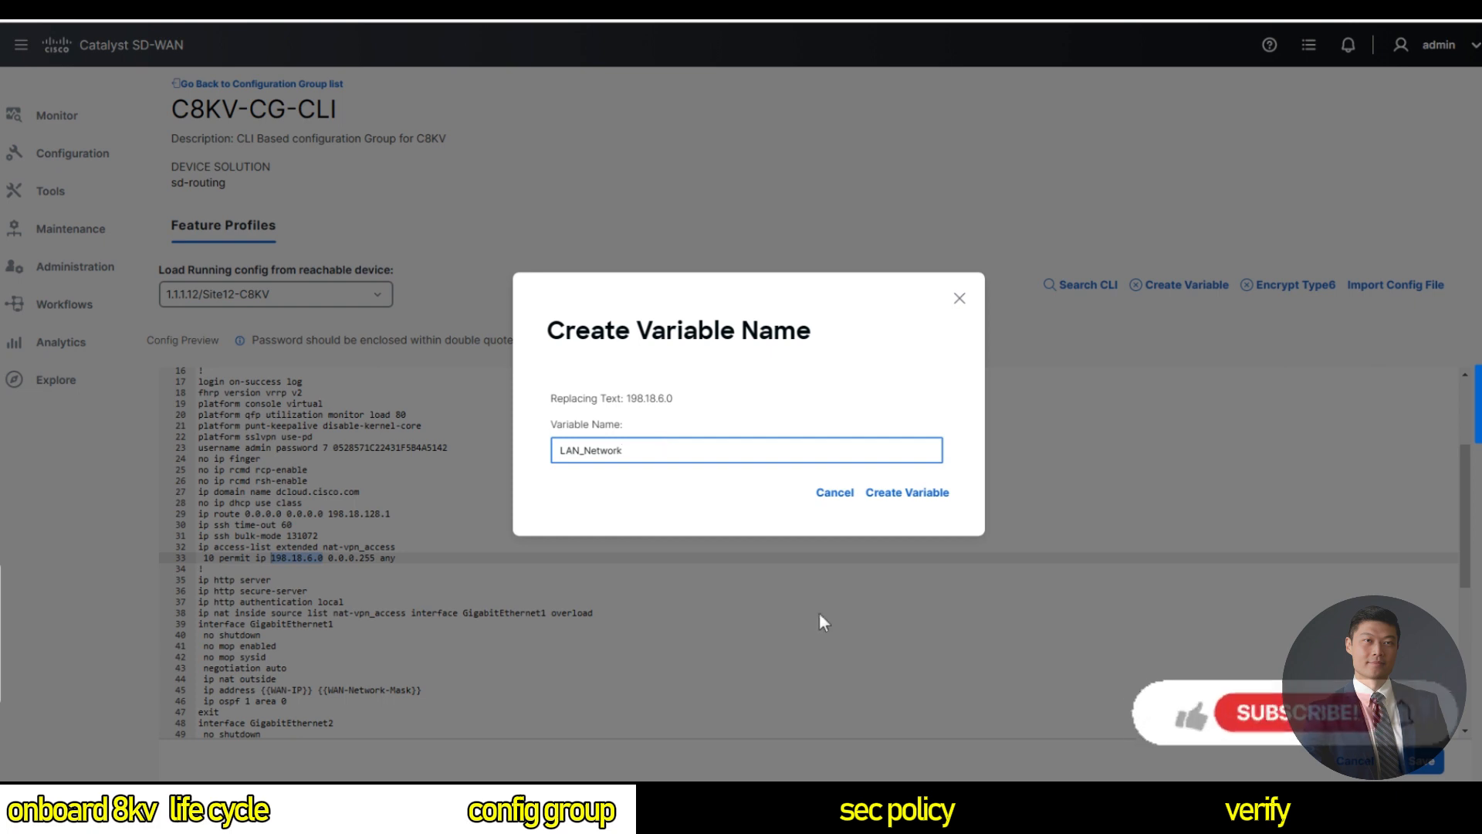
click(907, 492)
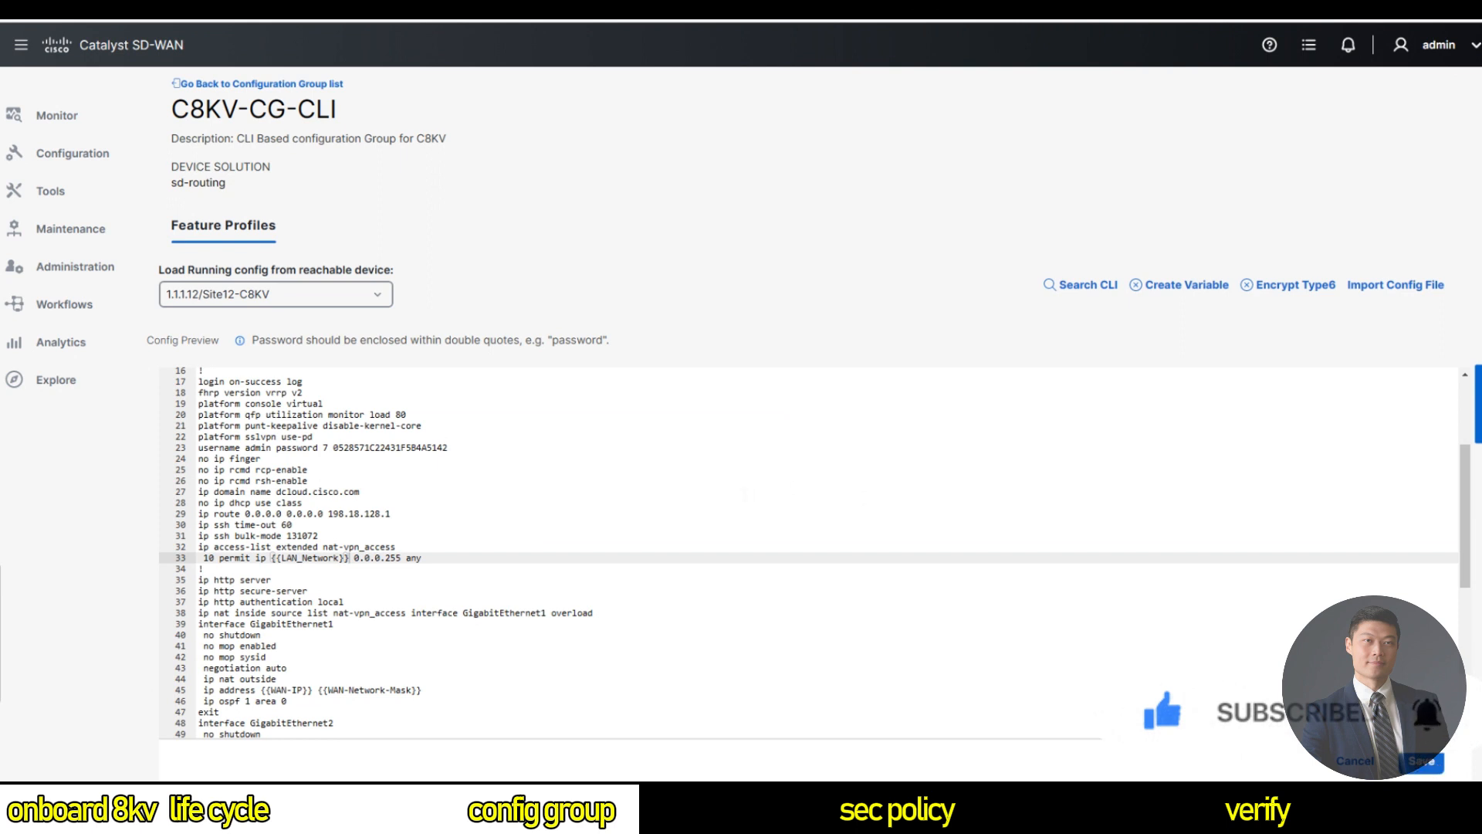
Add a 'hostname {{Hostname' line after line 34 and save the C8KV-CG-CLI group.
click(204, 569)
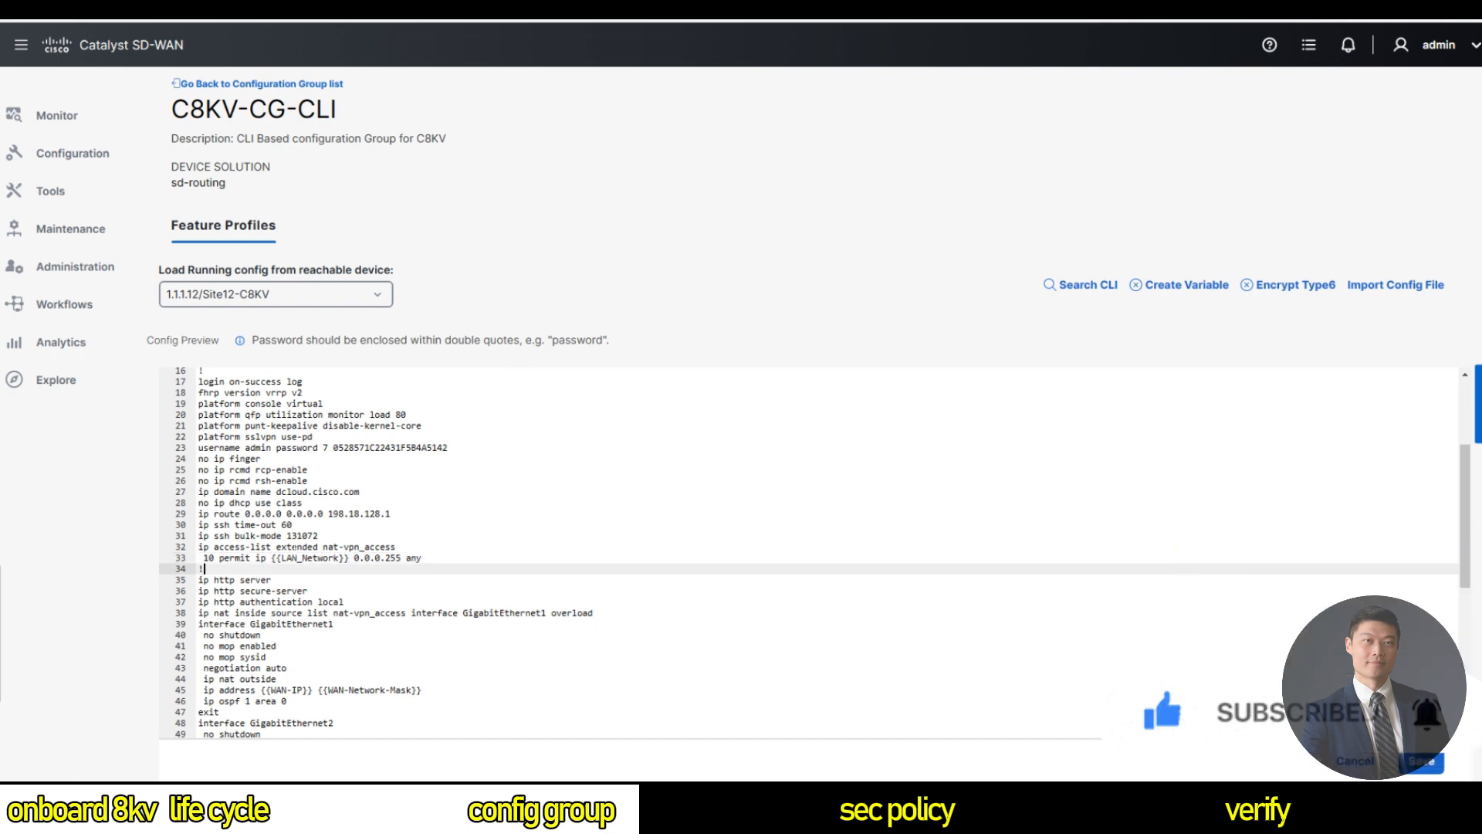
key(Return)
text(hostname)
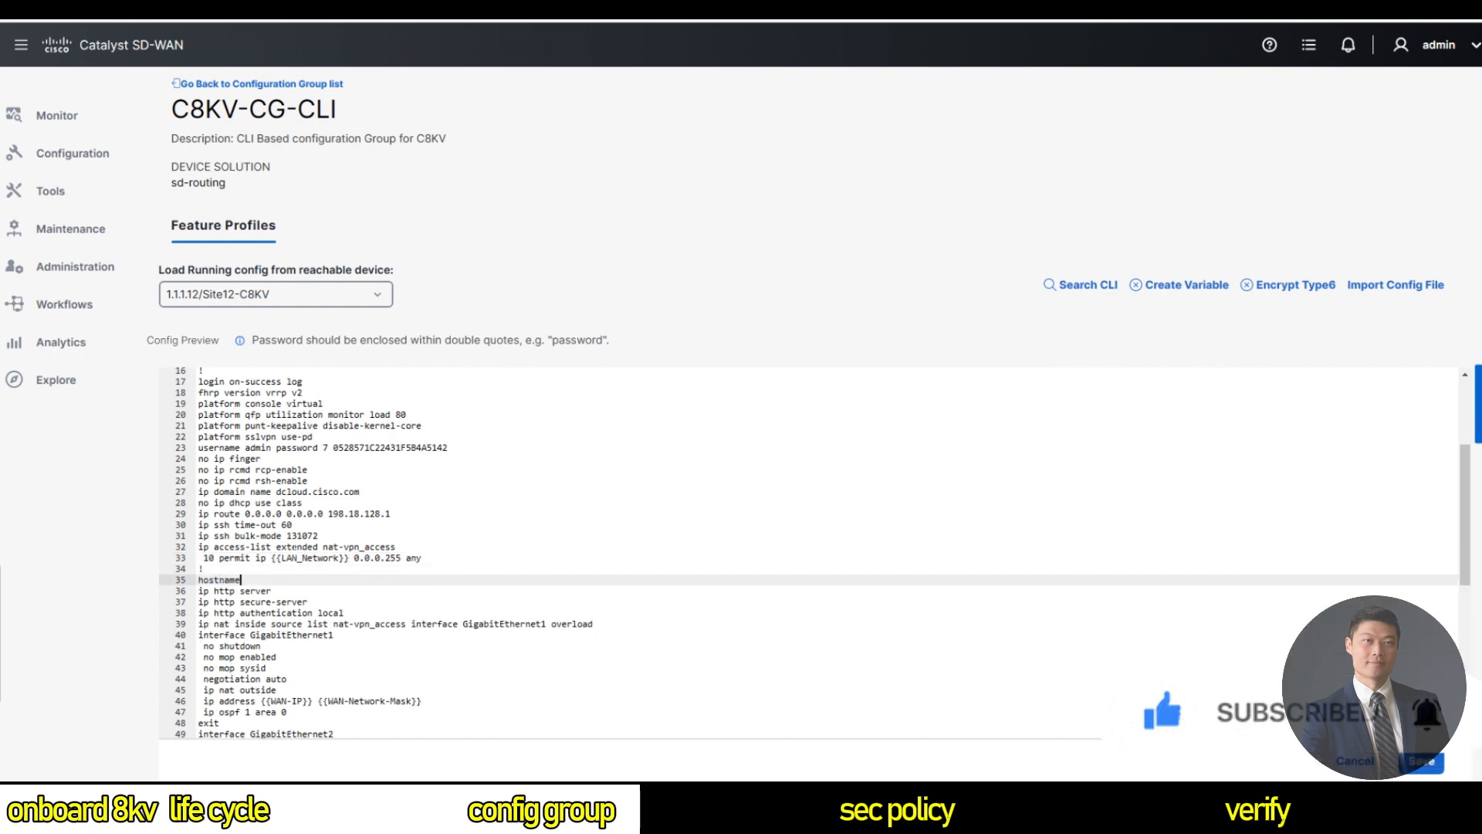
click(1165, 285)
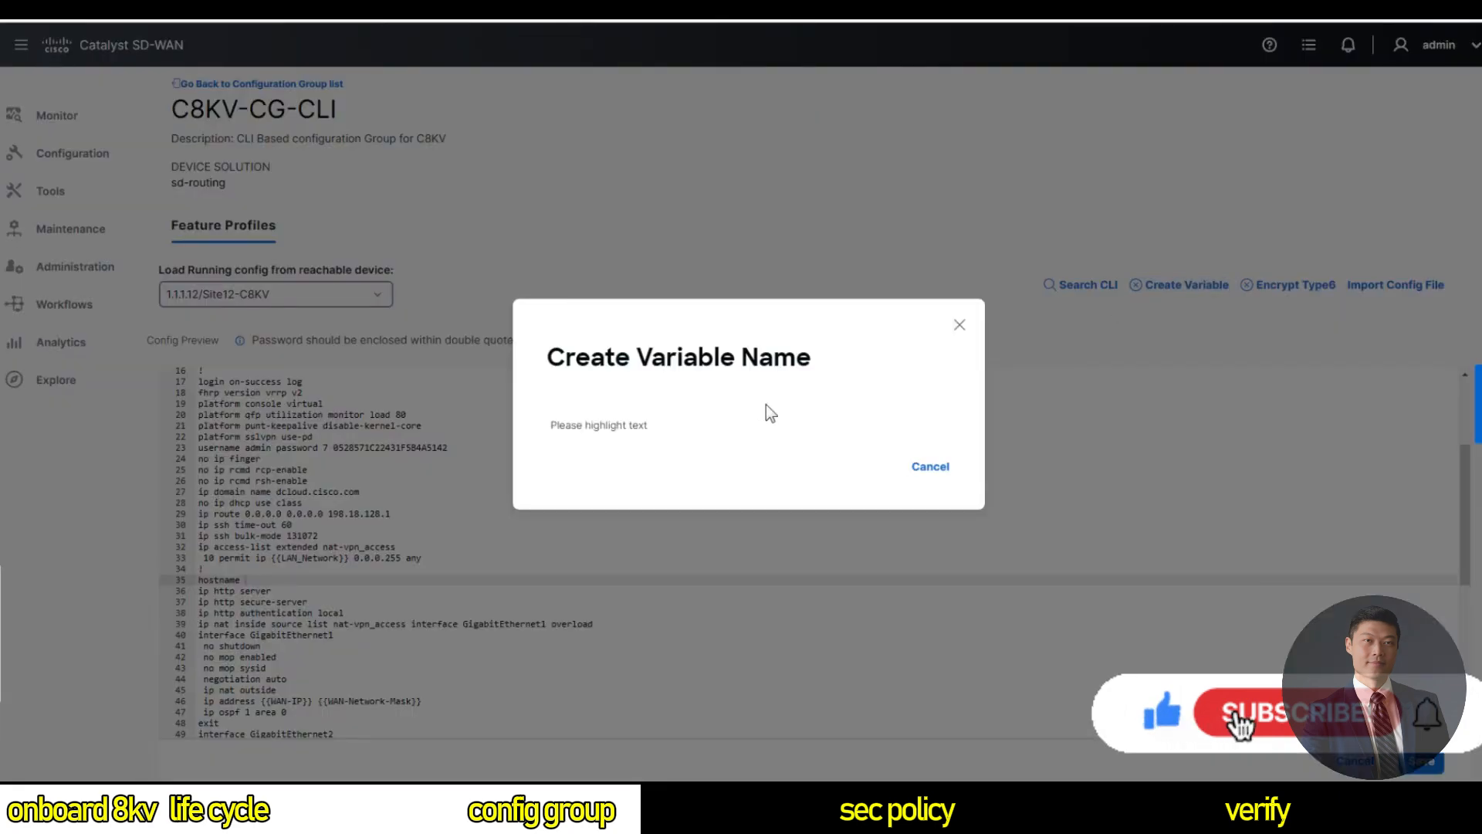
click(959, 324)
text({{)
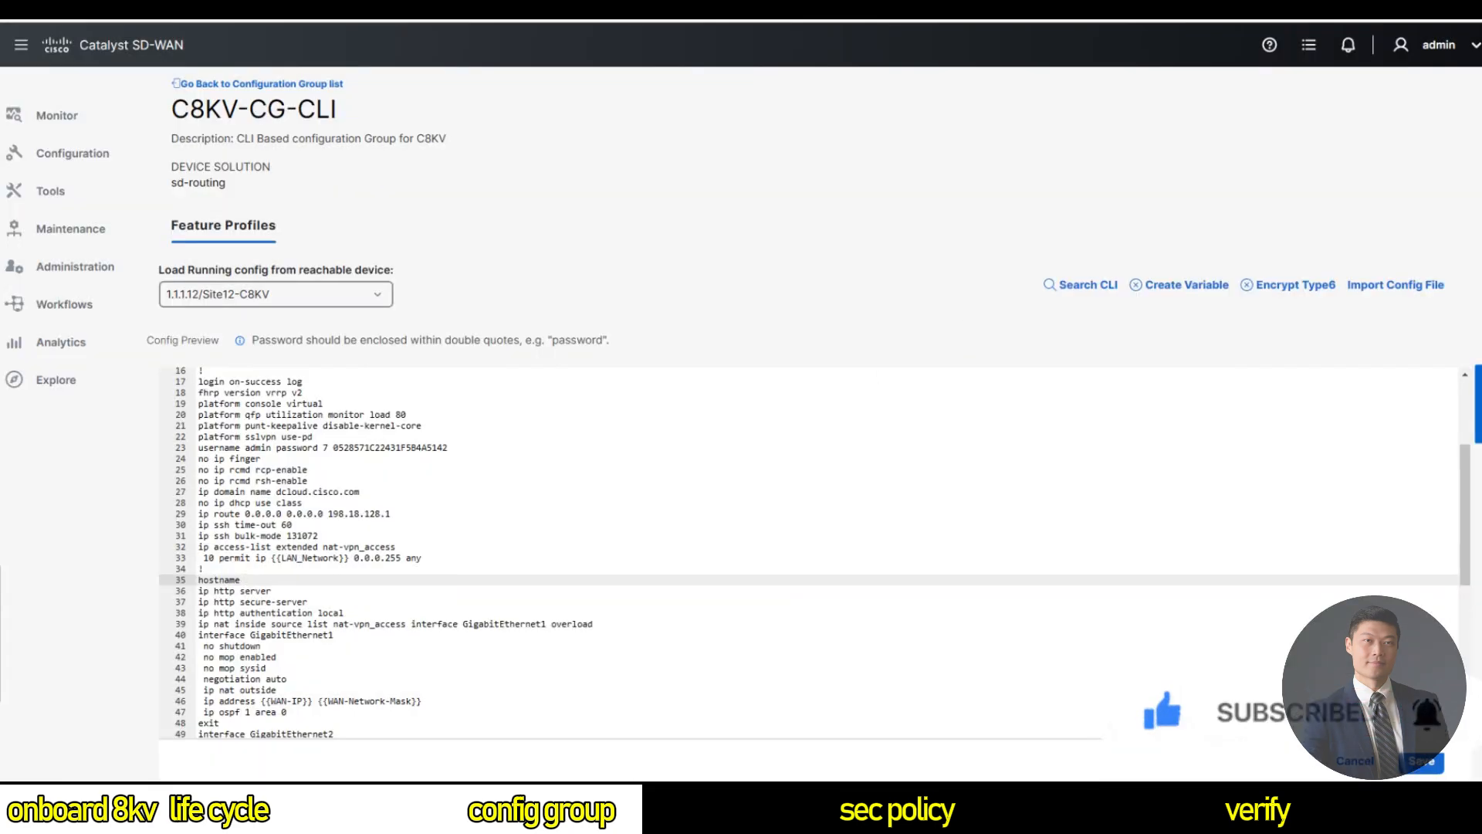
text(Hostname)
click(1422, 762)
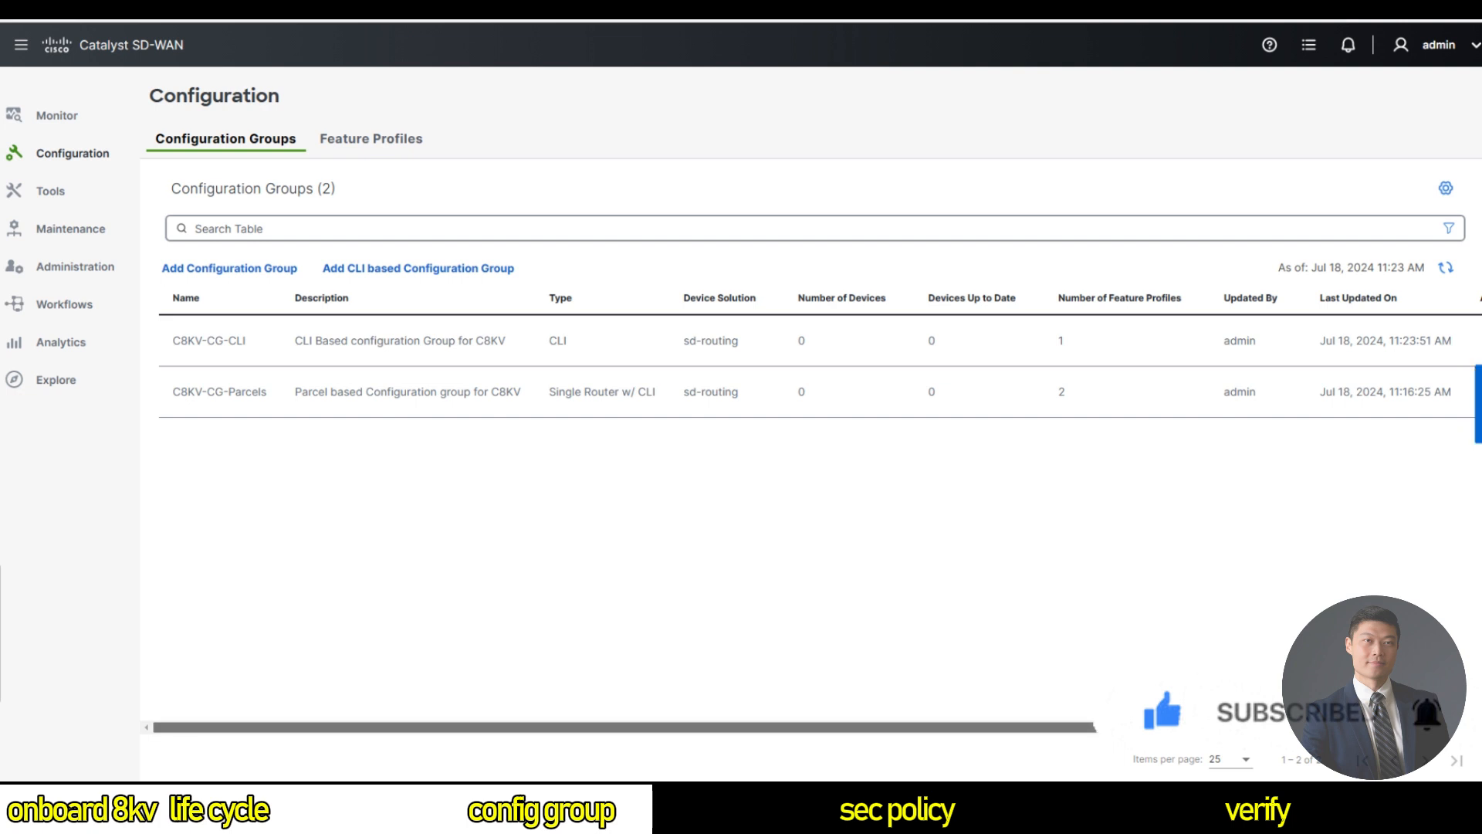
scroll(1469, 376, right, 2)
From C8KV-CG-CLI's Associated Devices page, add SITE_12, SITE_13 and SITE_14 to the group and save.
click(1439, 340)
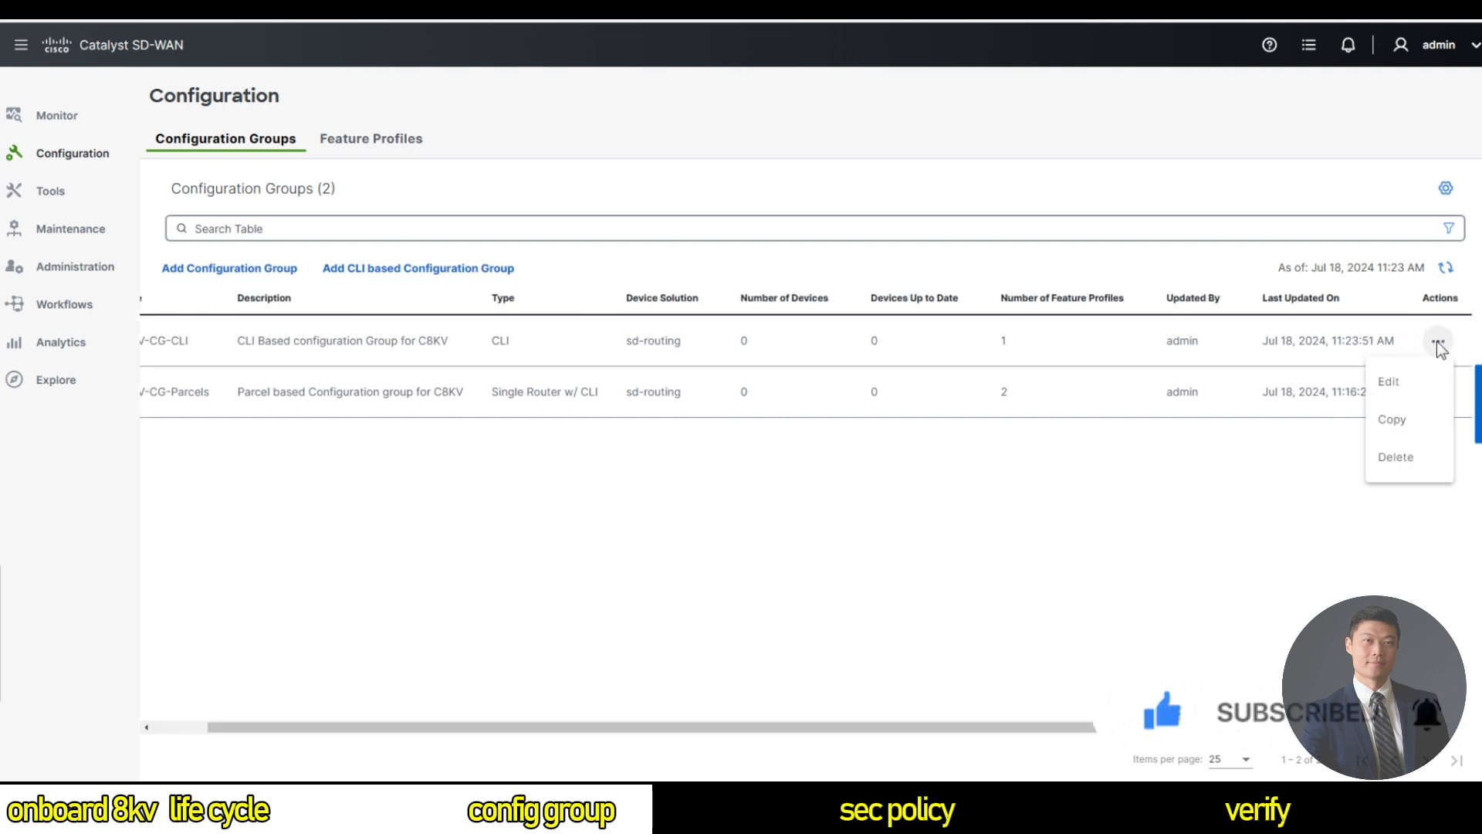
click(1414, 382)
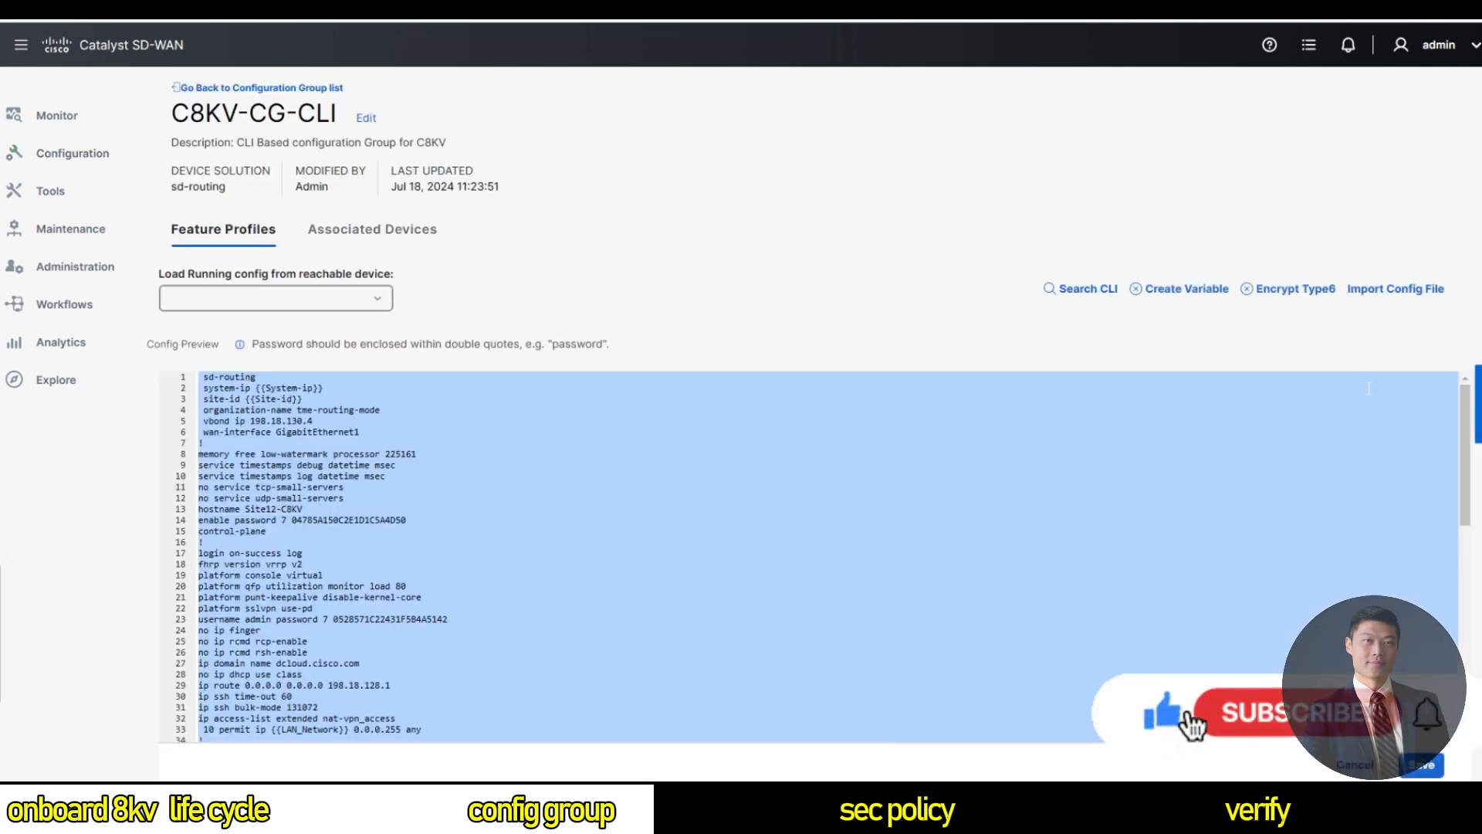
click(410, 231)
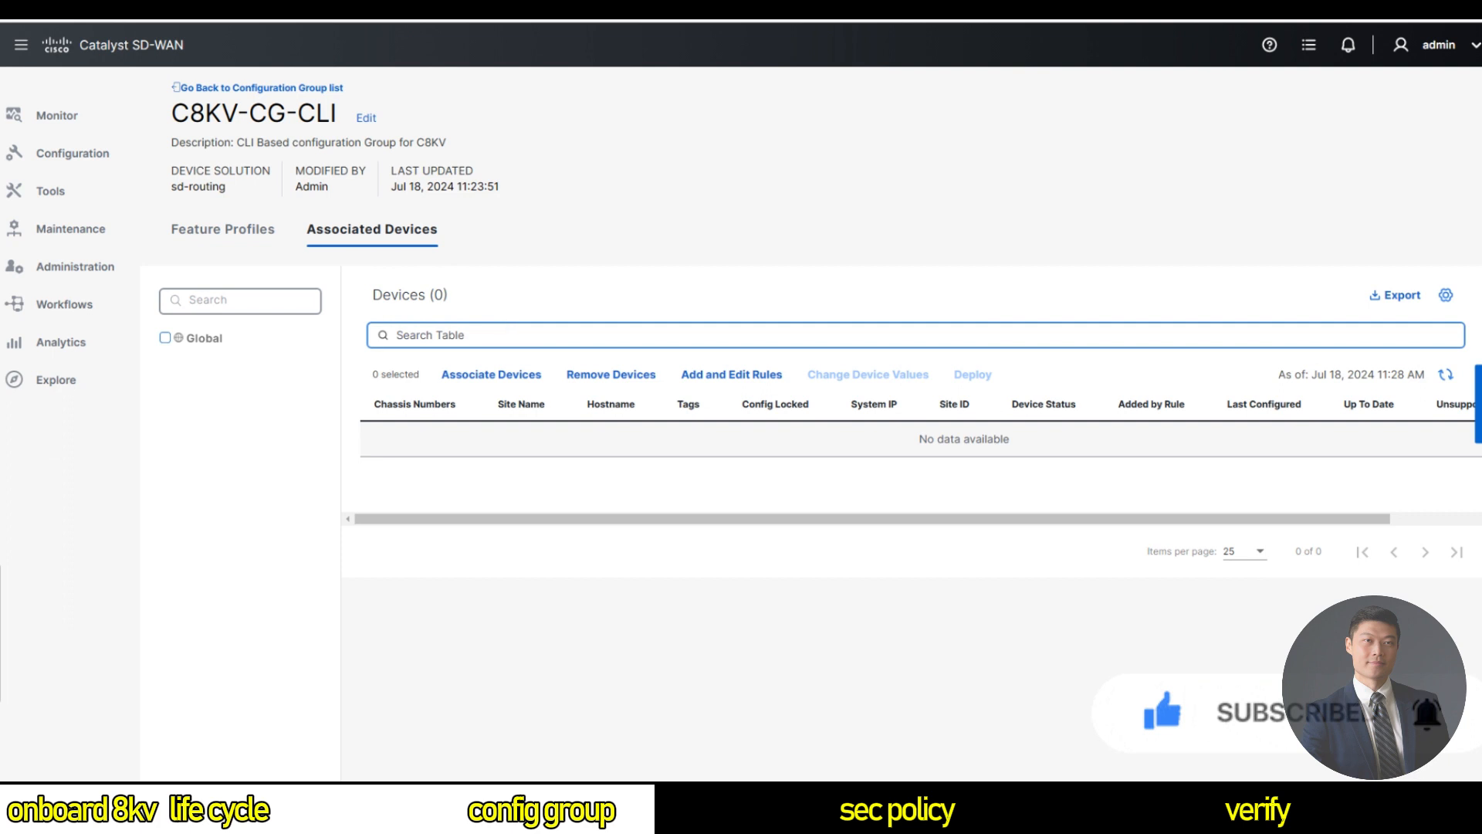
click(514, 377)
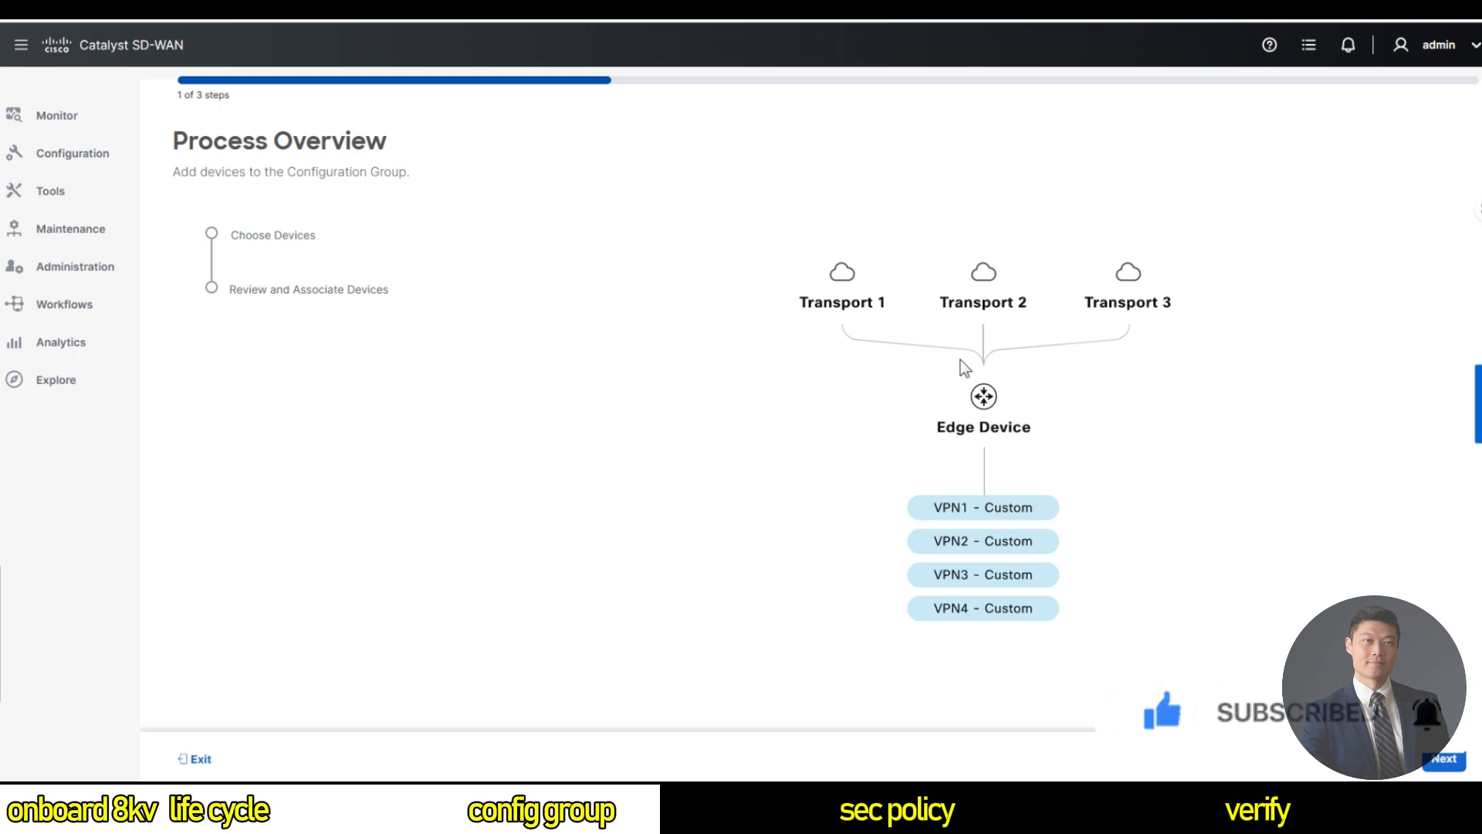
click(1444, 758)
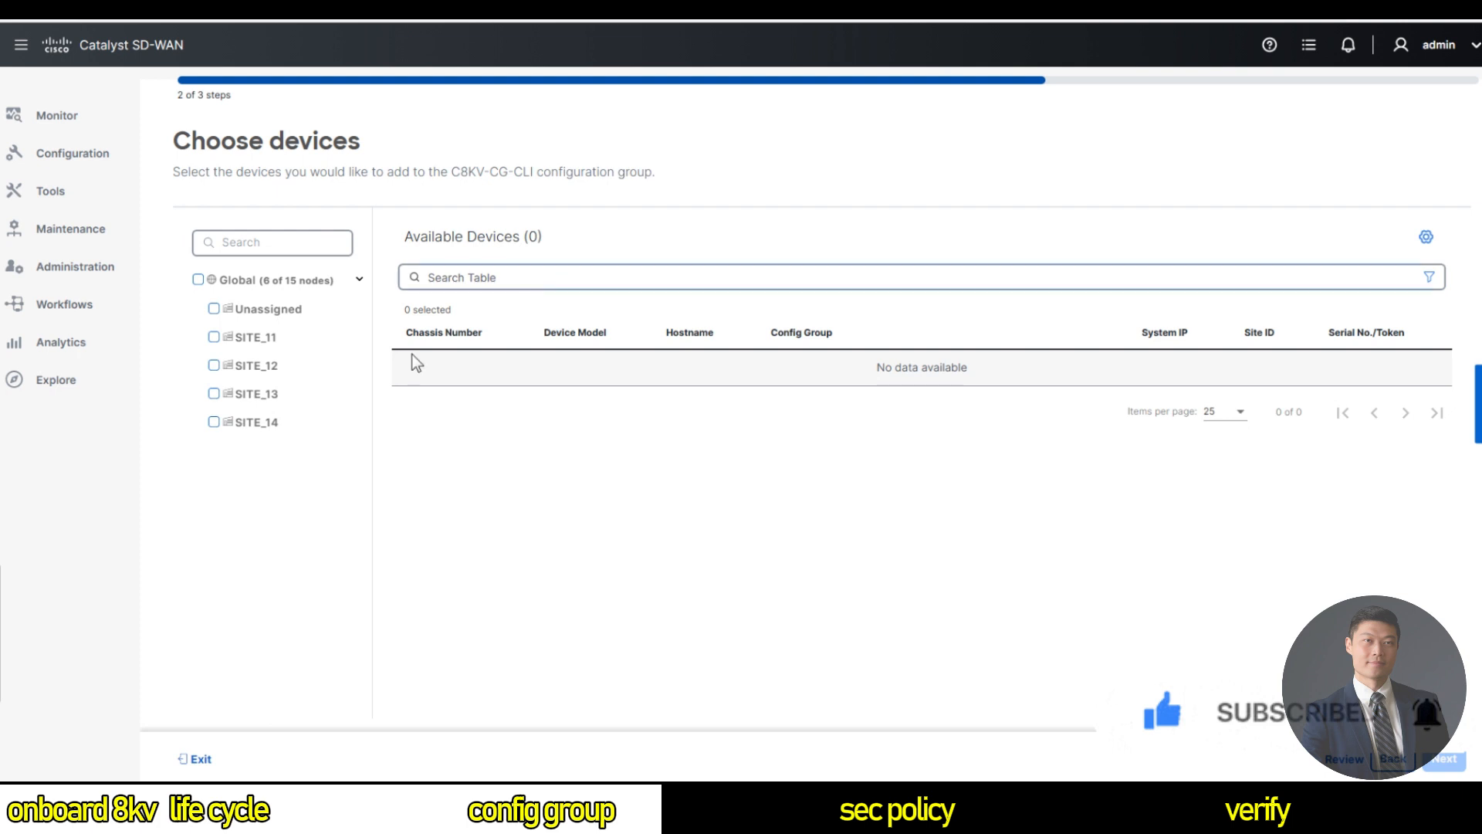
click(214, 365)
click(213, 393)
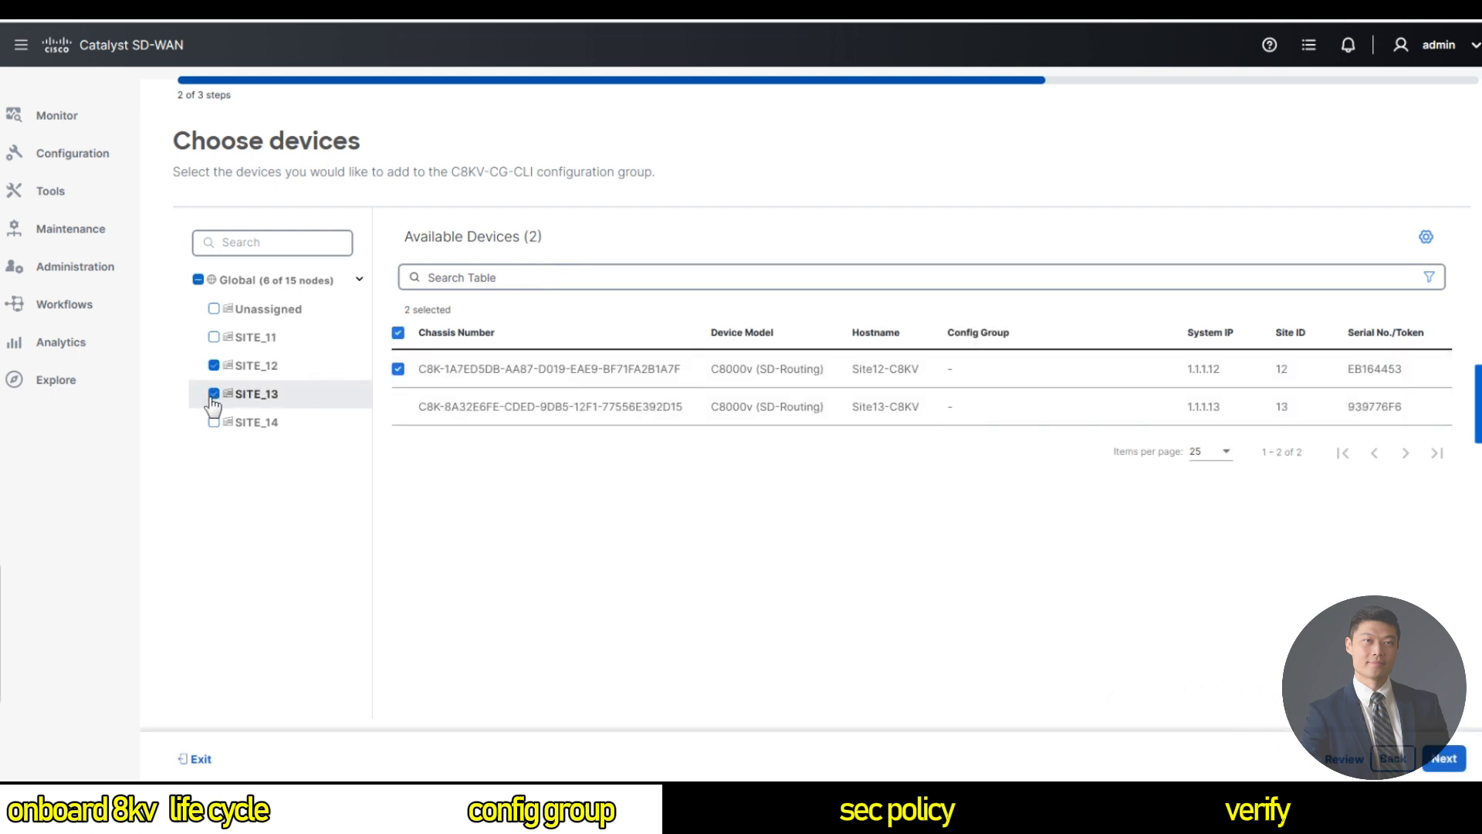
click(213, 423)
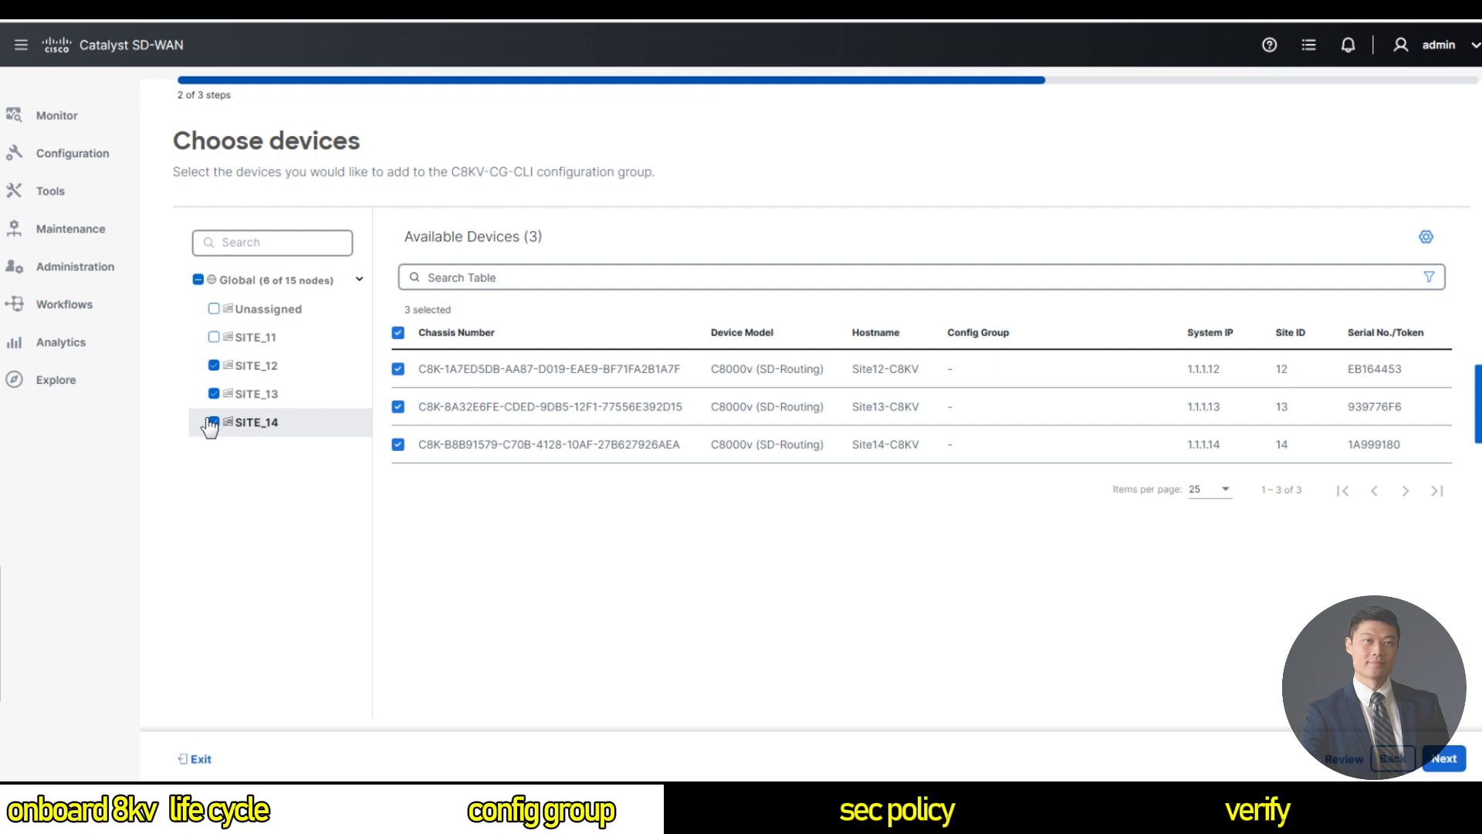
click(1444, 758)
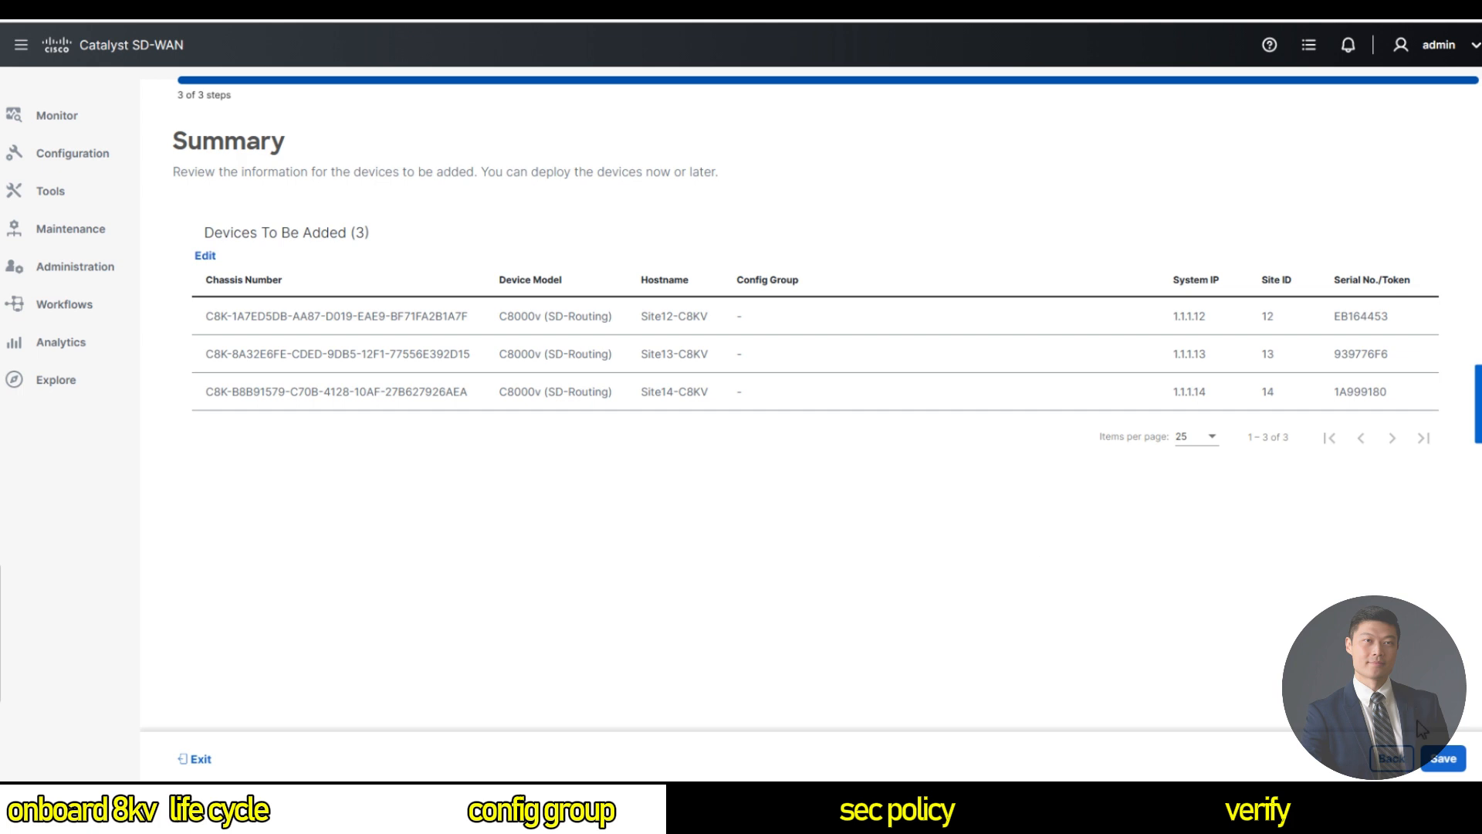
click(1442, 760)
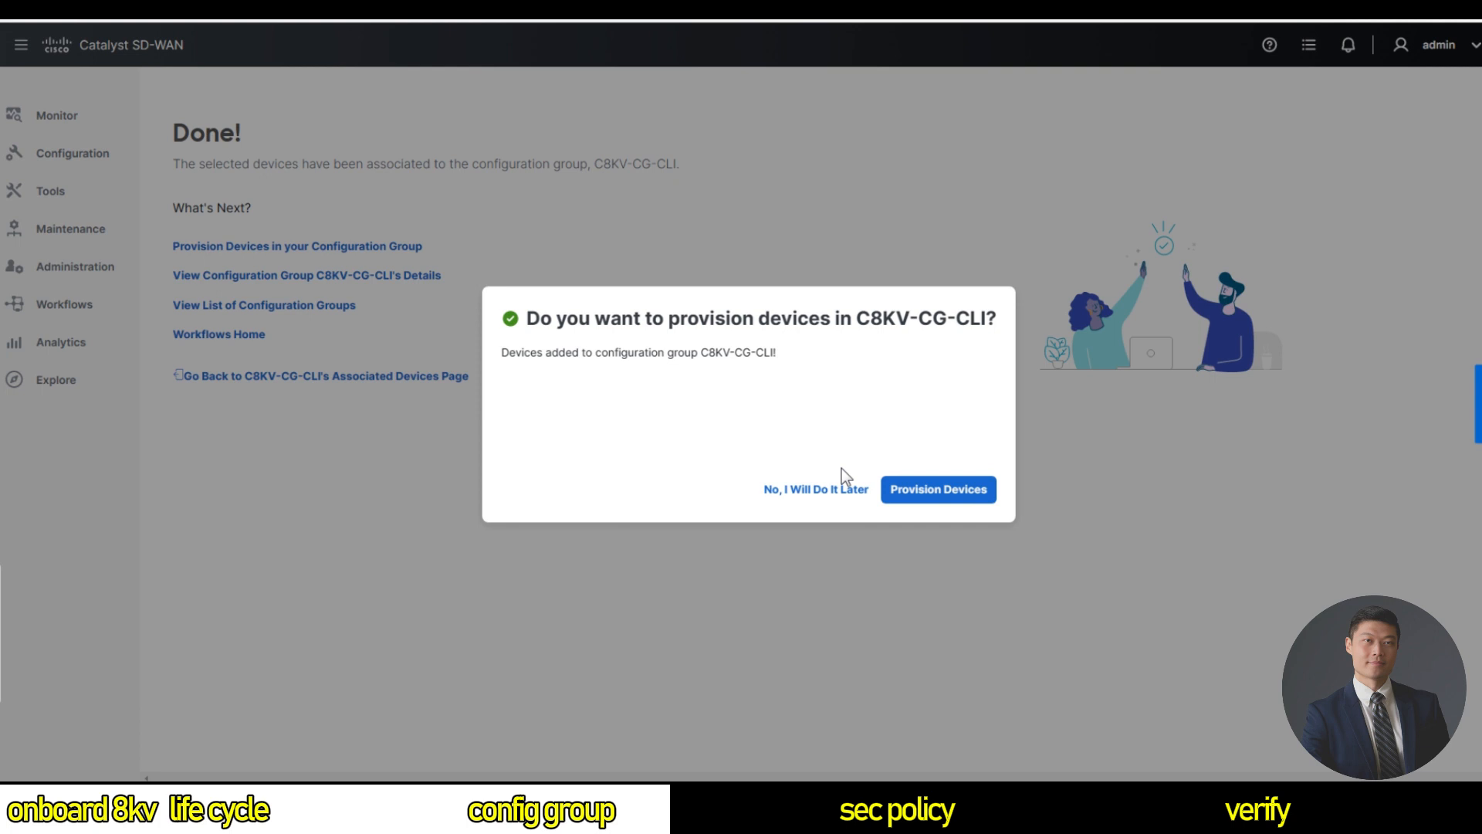
Choose 'No, I Will Do It Later', then return from Associated Devices to the Configuration Groups list.
drag(869, 489, 766, 492)
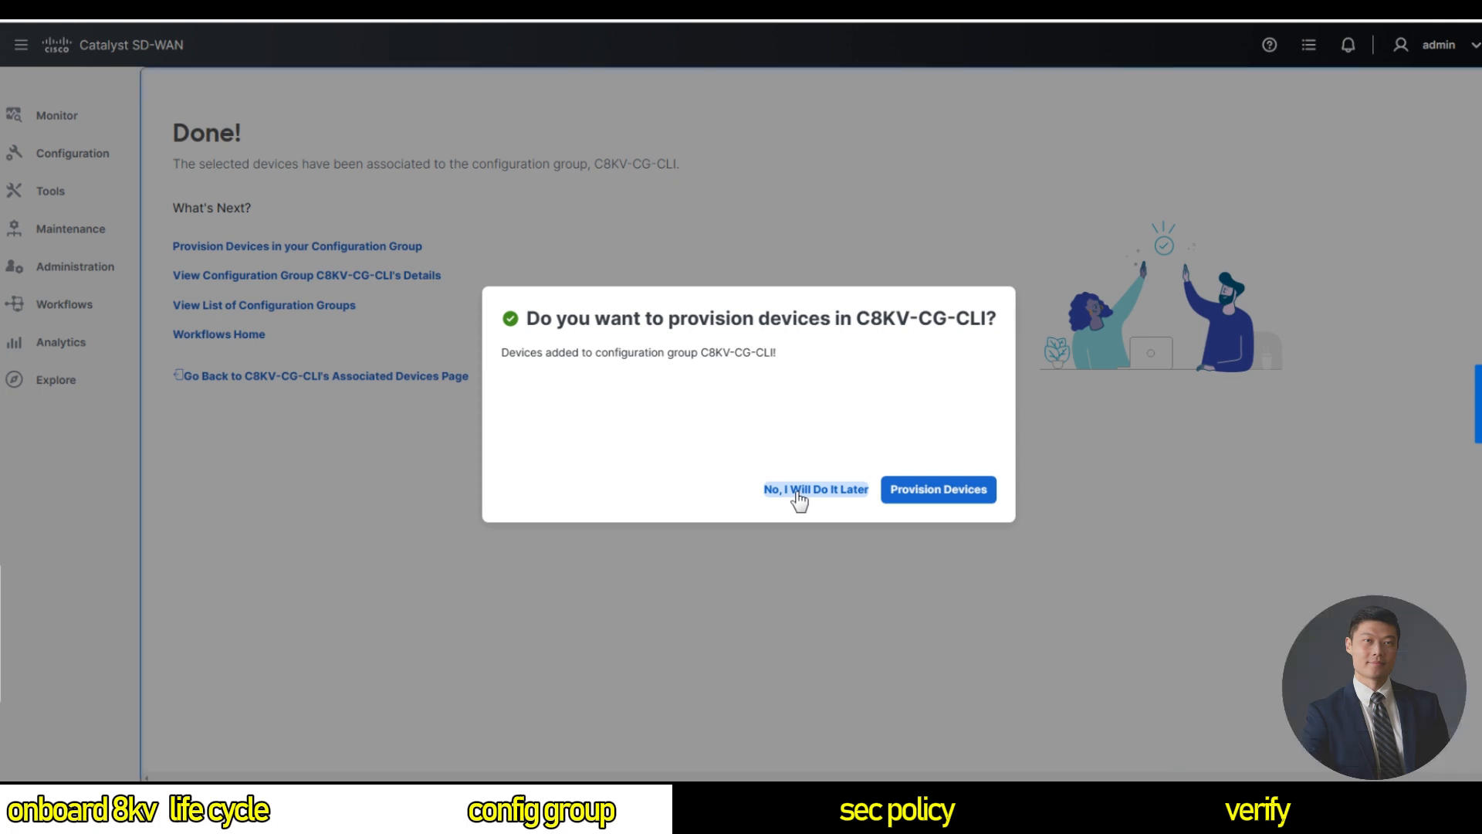
click(796, 493)
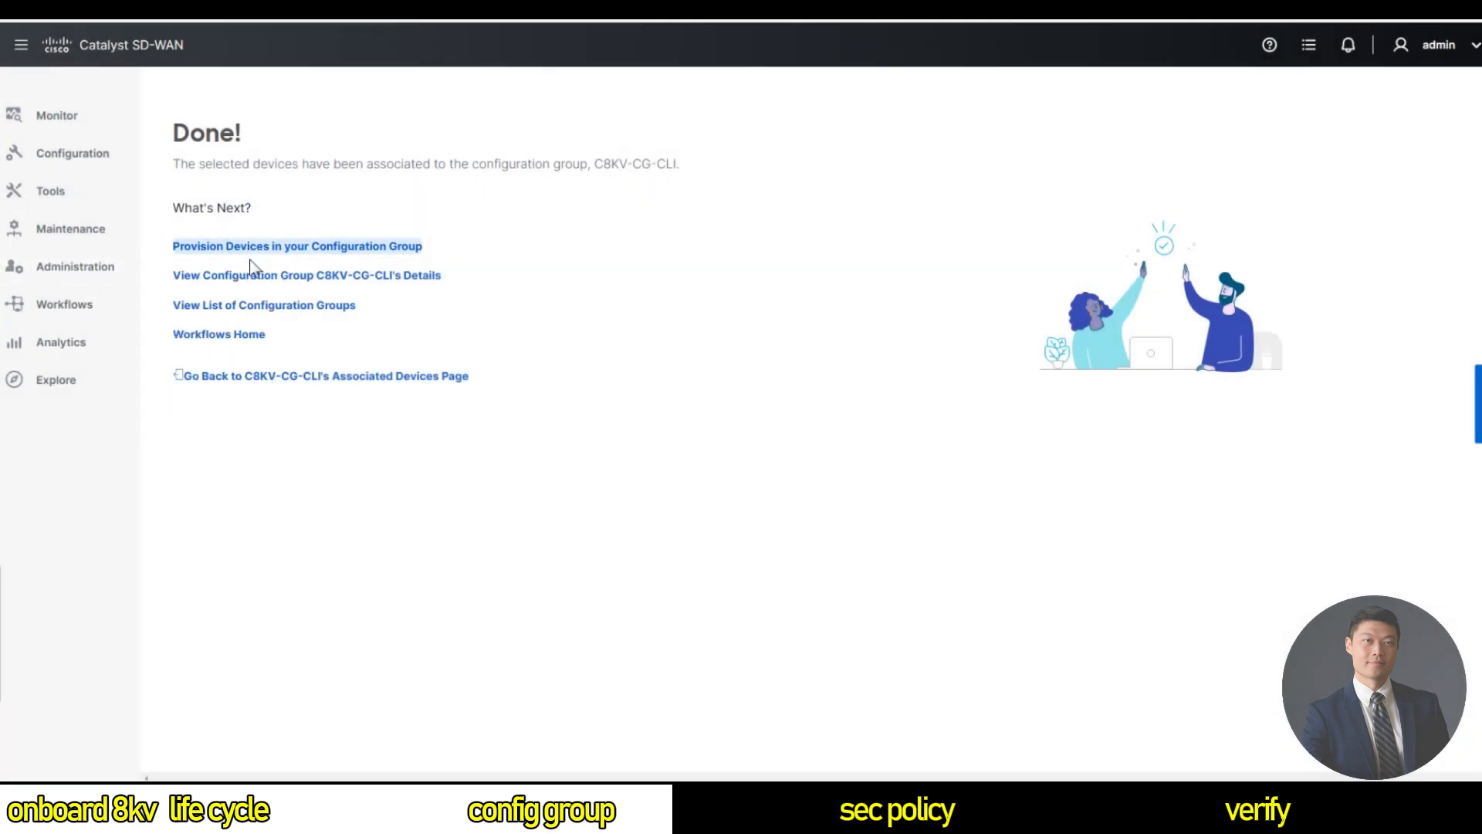
mouse_move(77, 266)
mouse_move(95, 229)
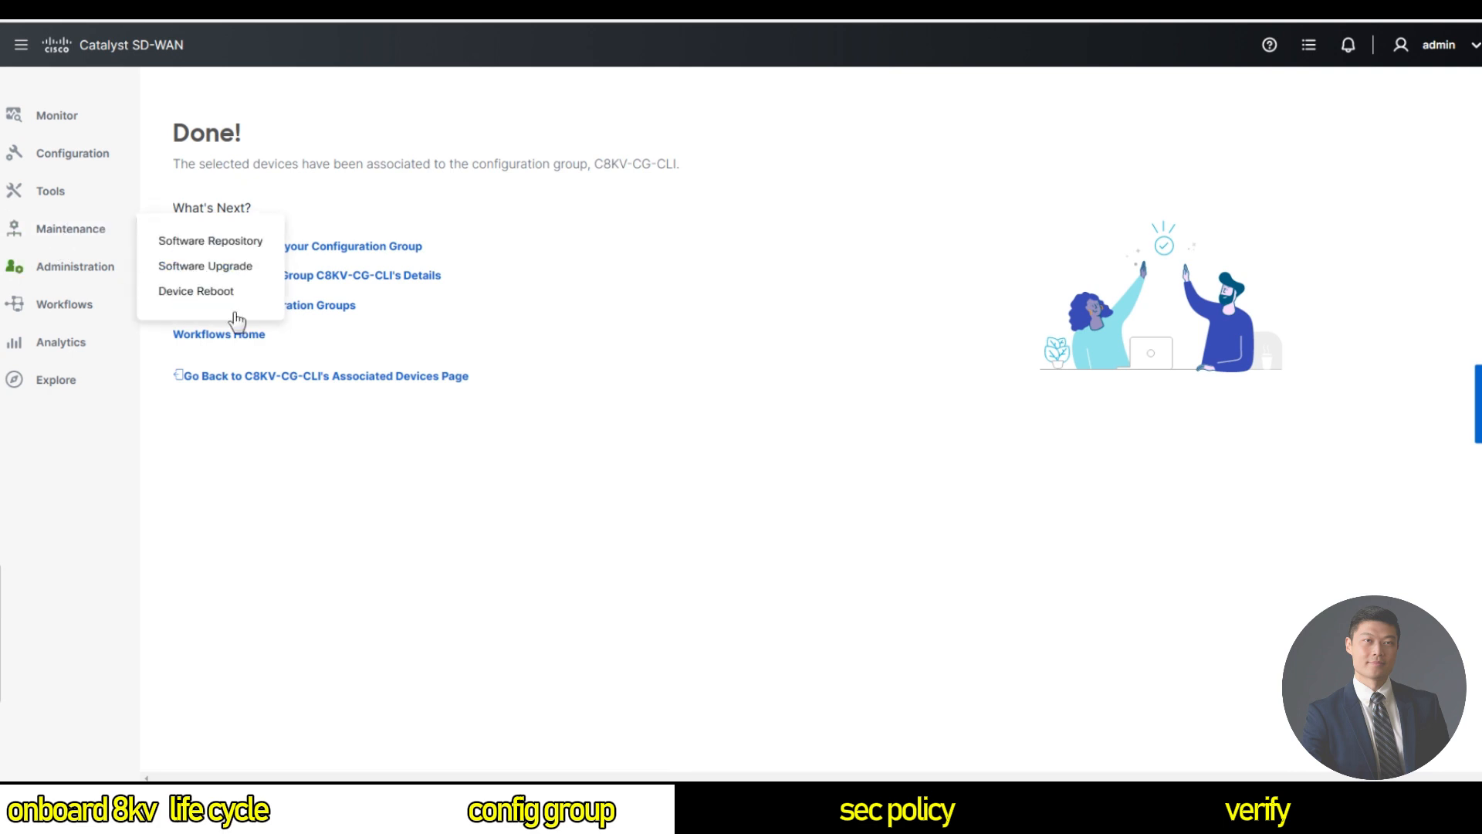
click(299, 379)
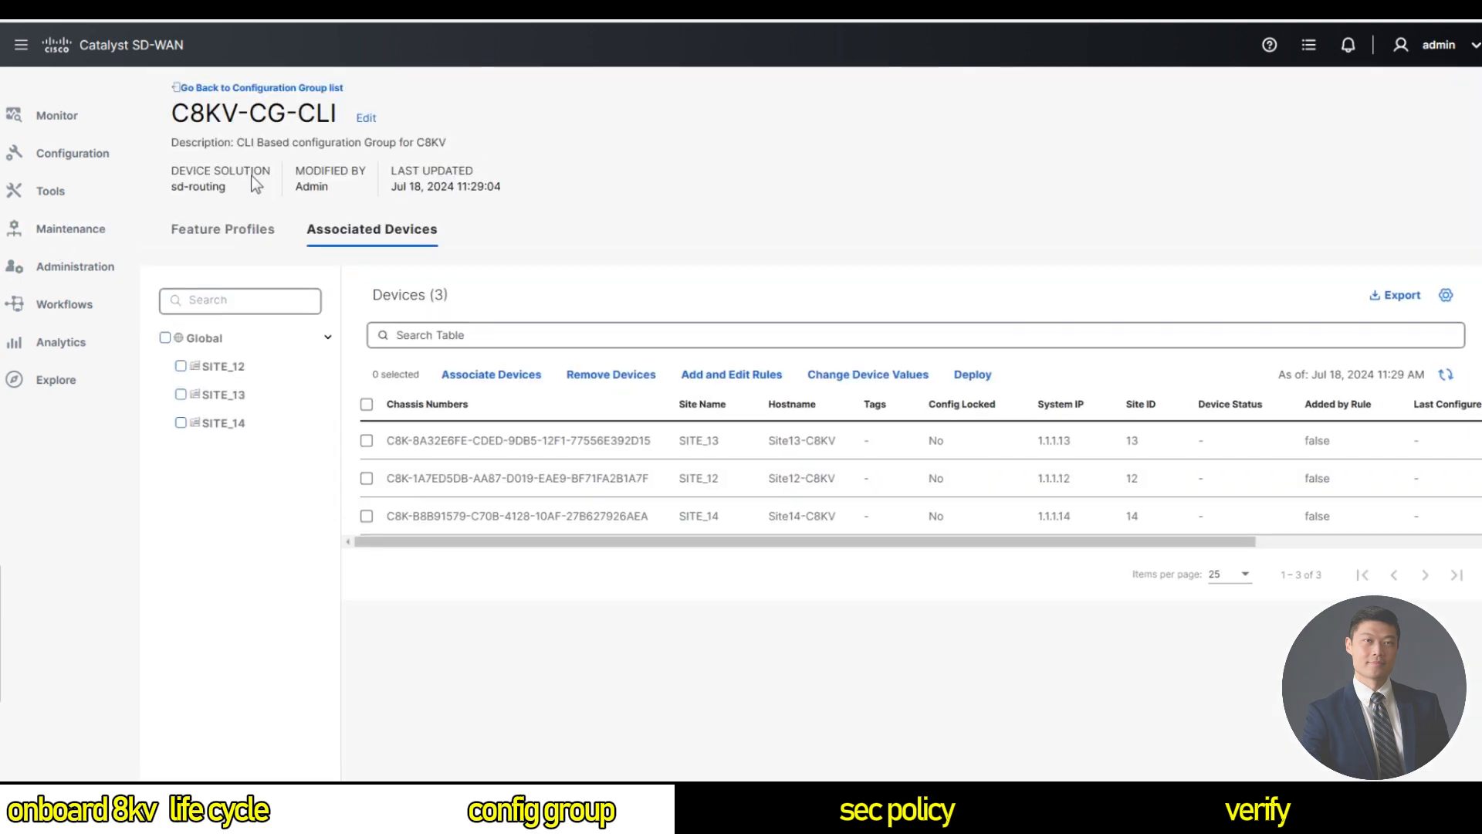
click(261, 90)
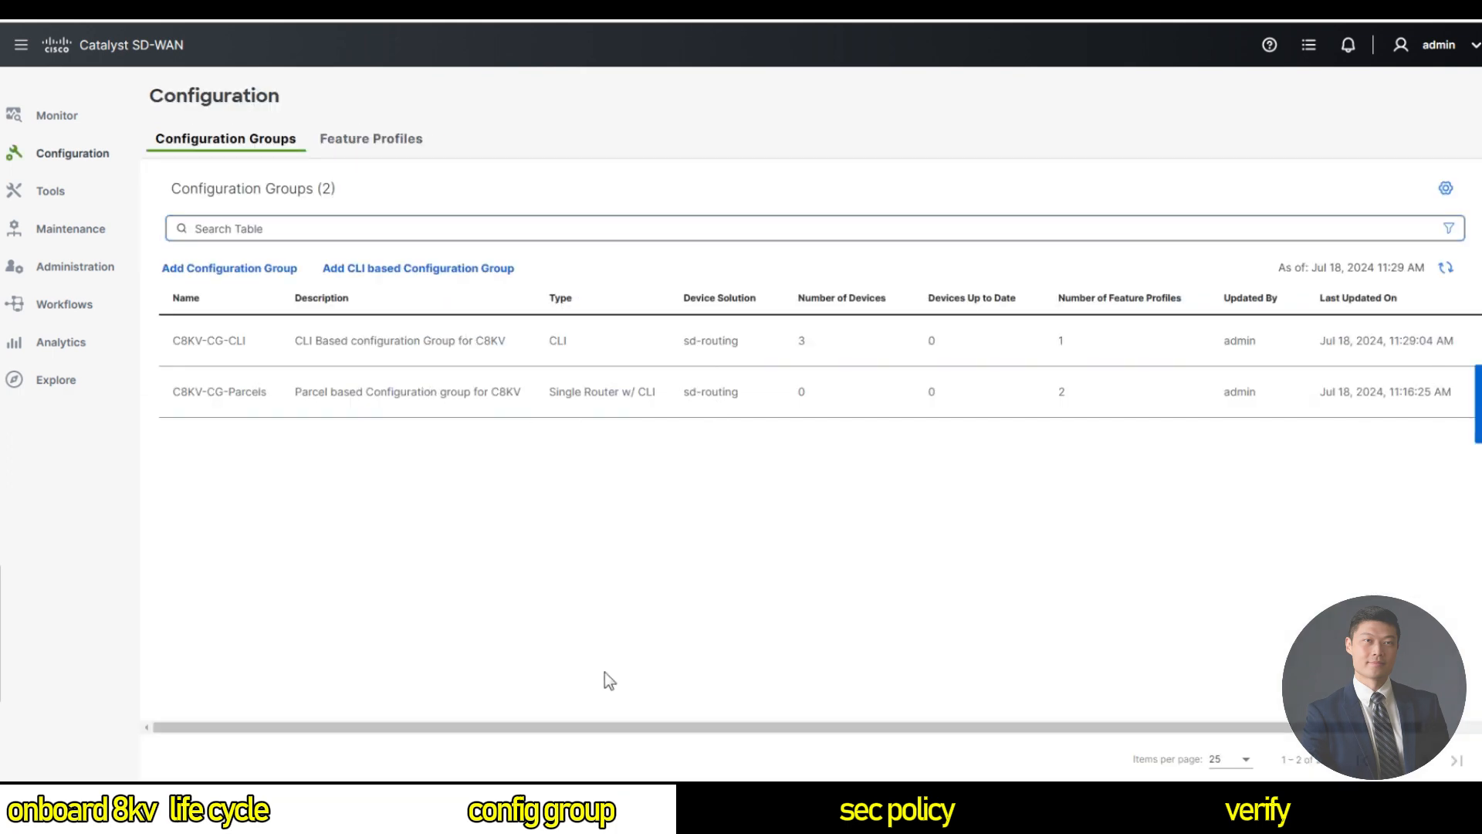
drag(618, 727, 673, 727)
Associate the SITE_11 device with C8KV-CG-Parcels and save it.
click(1437, 392)
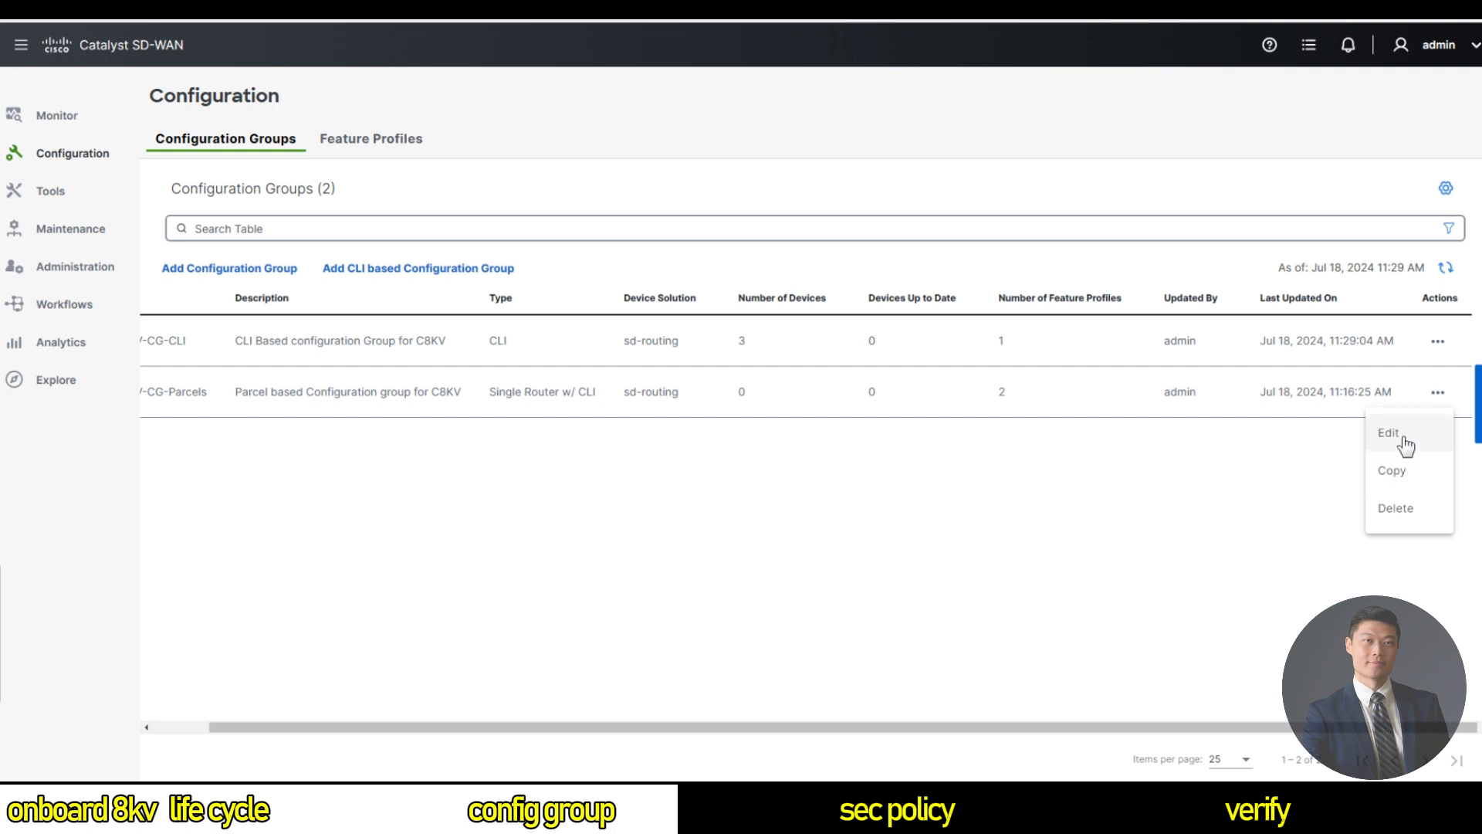
click(1404, 440)
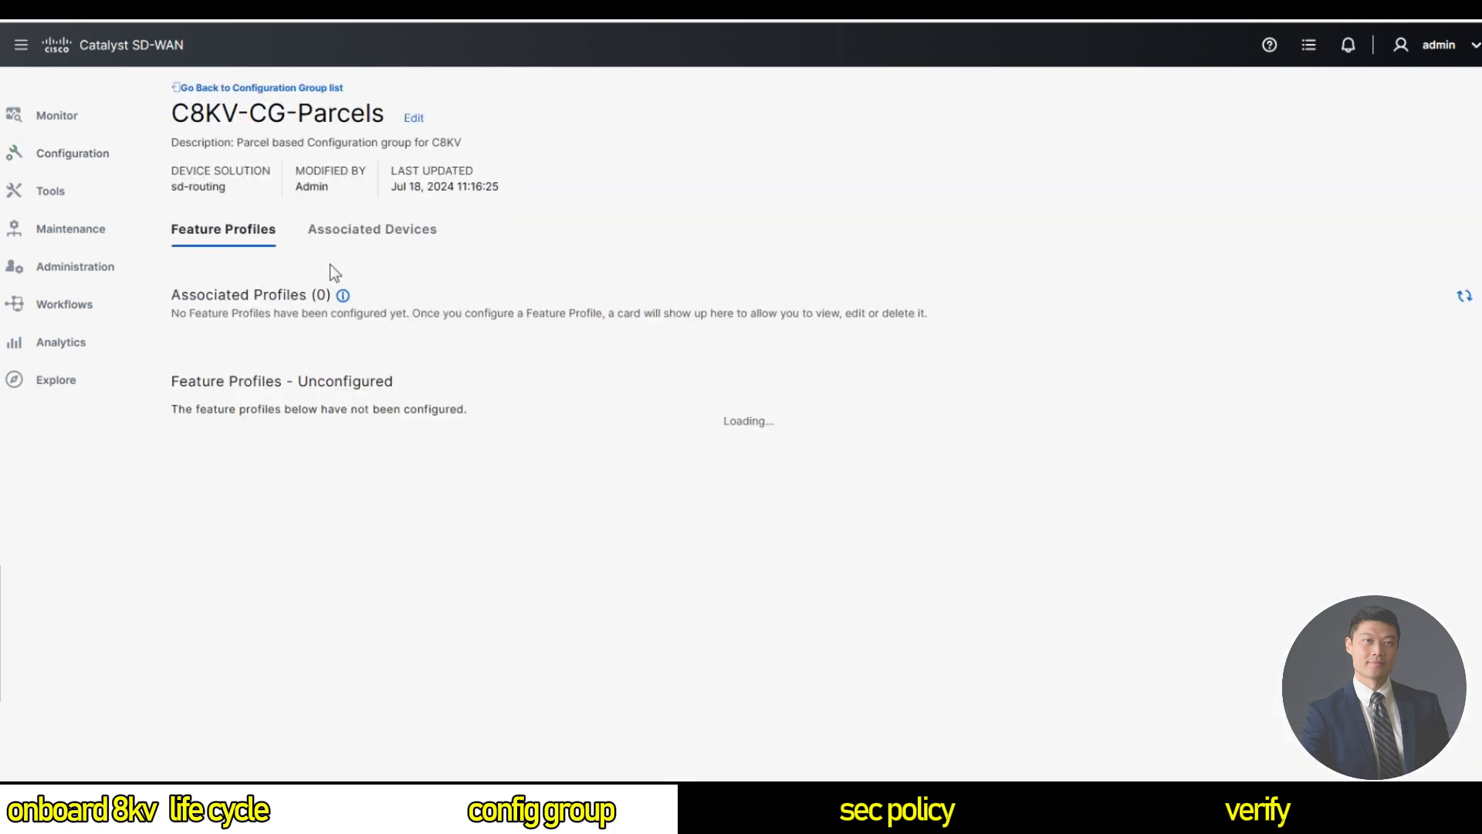
click(389, 235)
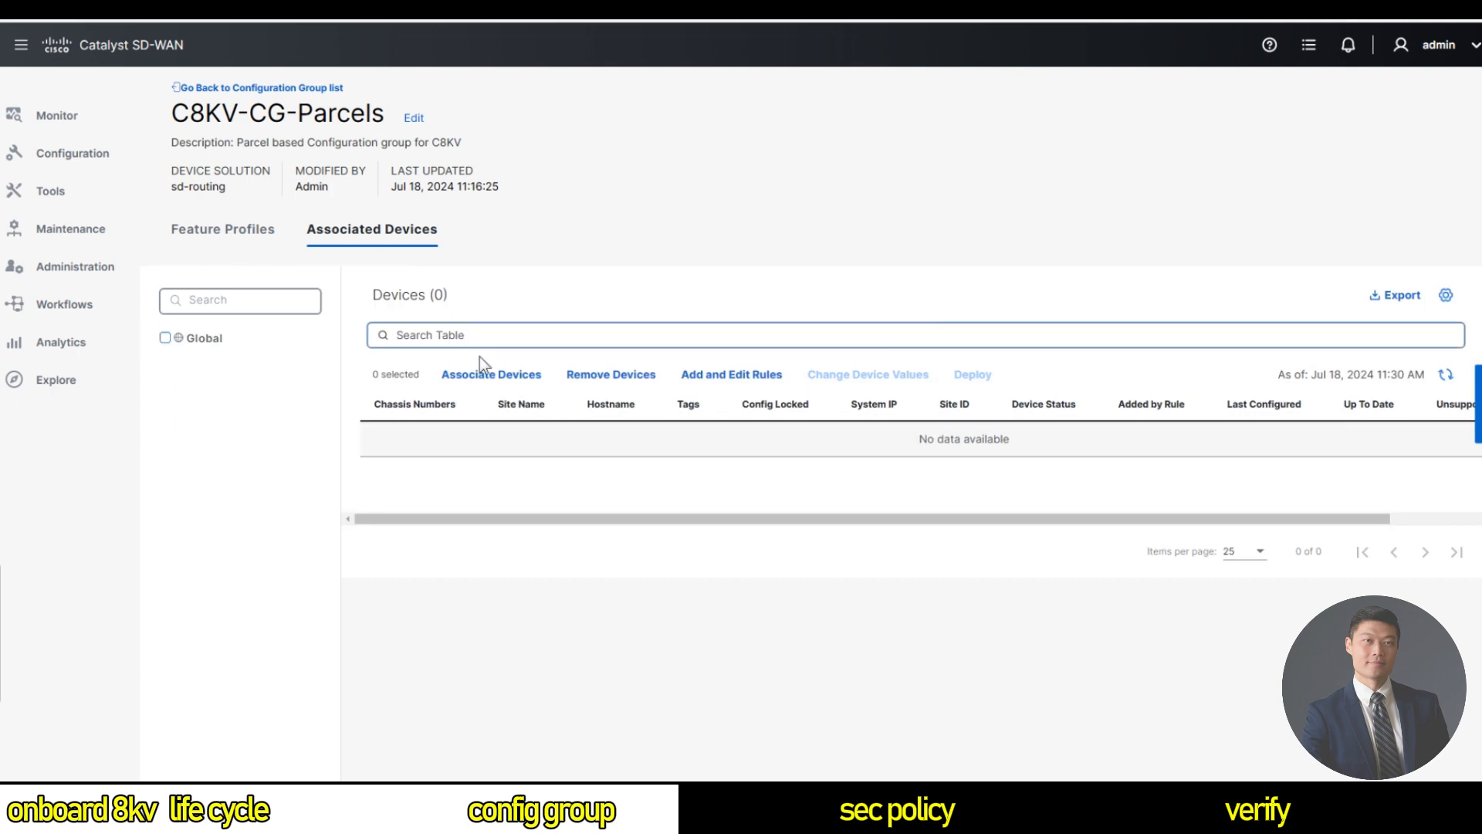
click(504, 377)
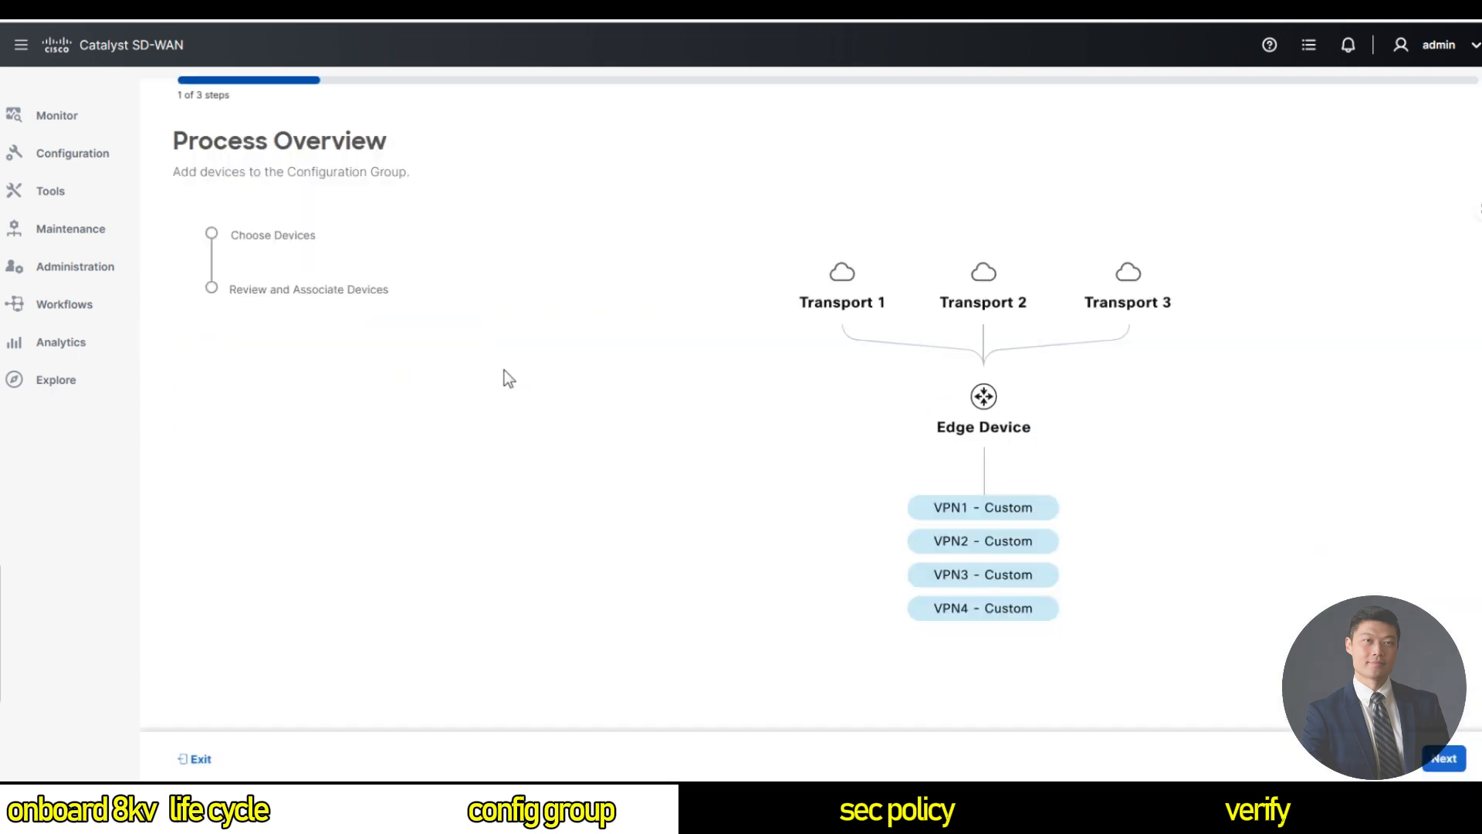
click(1422, 755)
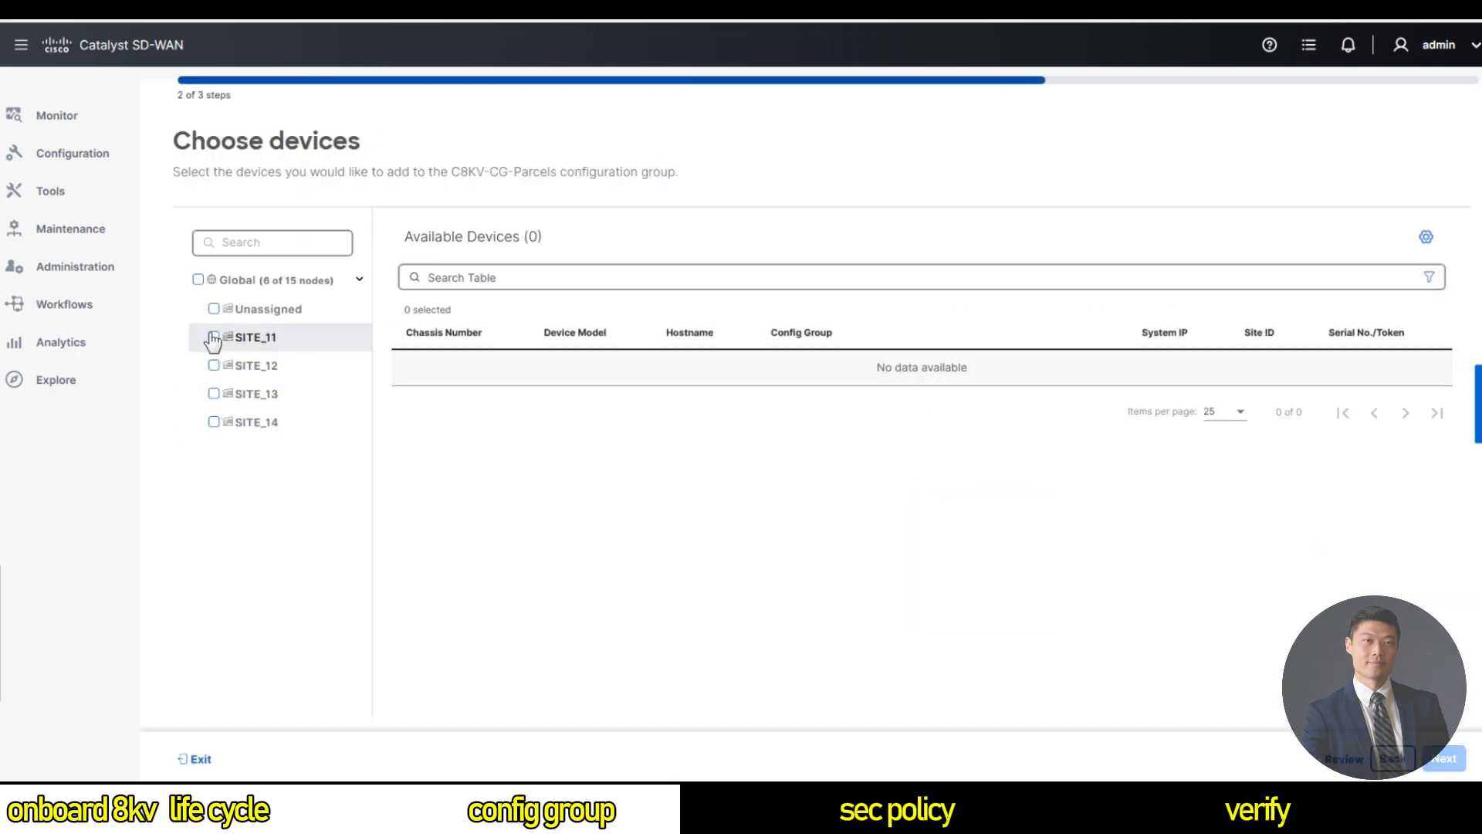
click(214, 340)
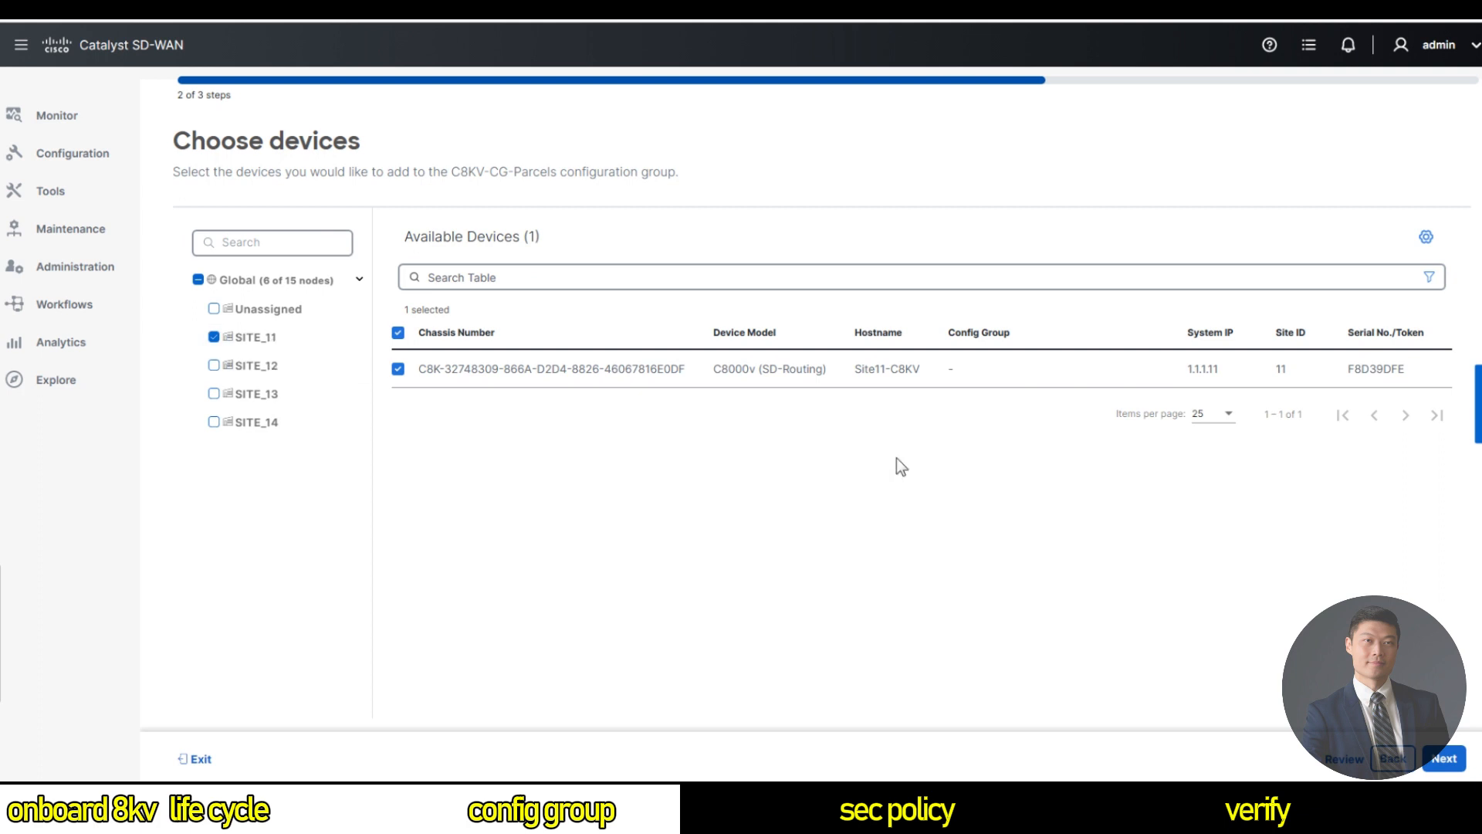
click(1447, 764)
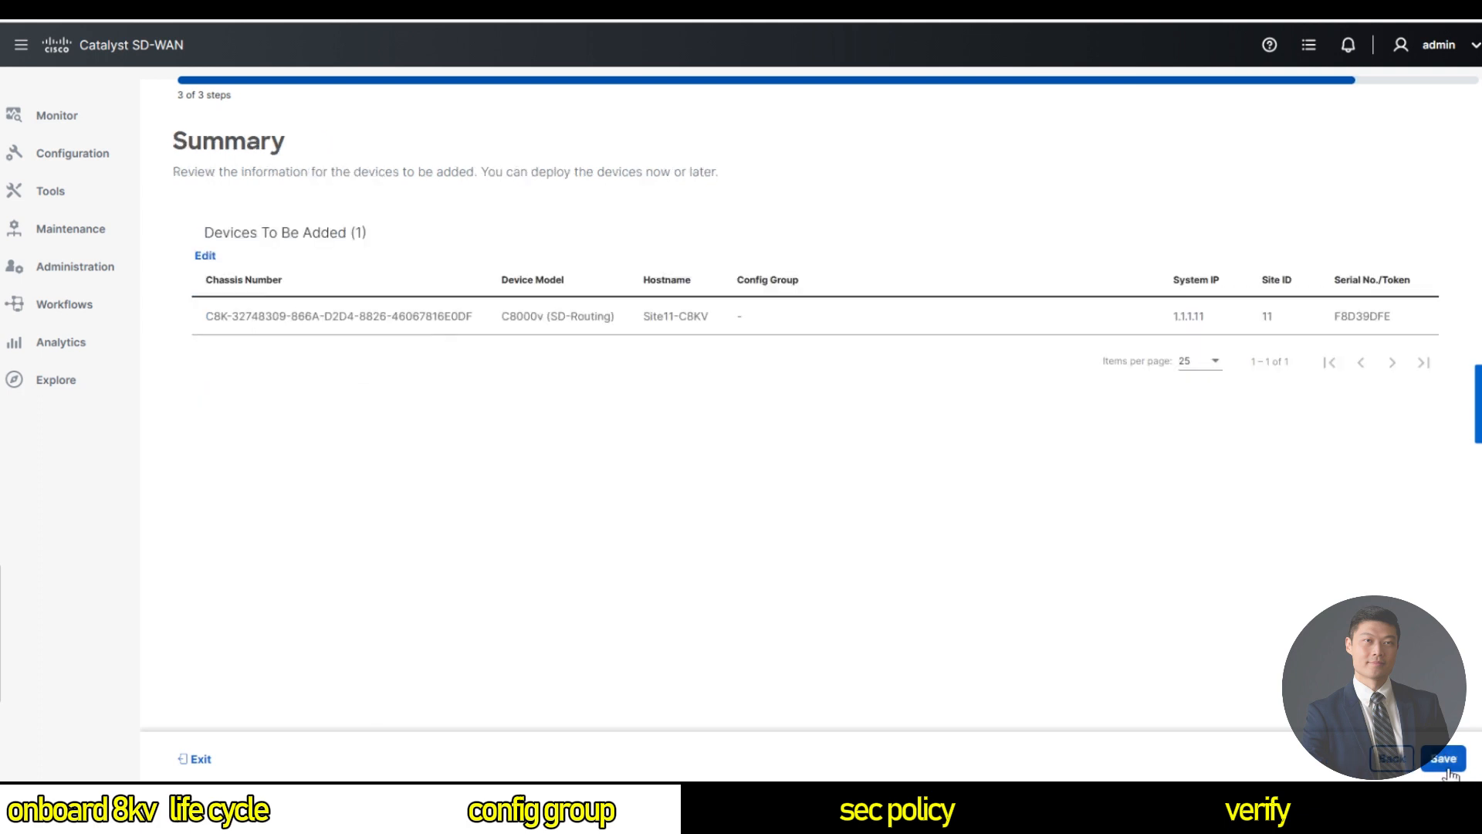
click(1447, 763)
Postpone provisioning and go back to Configuration > Configuration Groups.
click(842, 485)
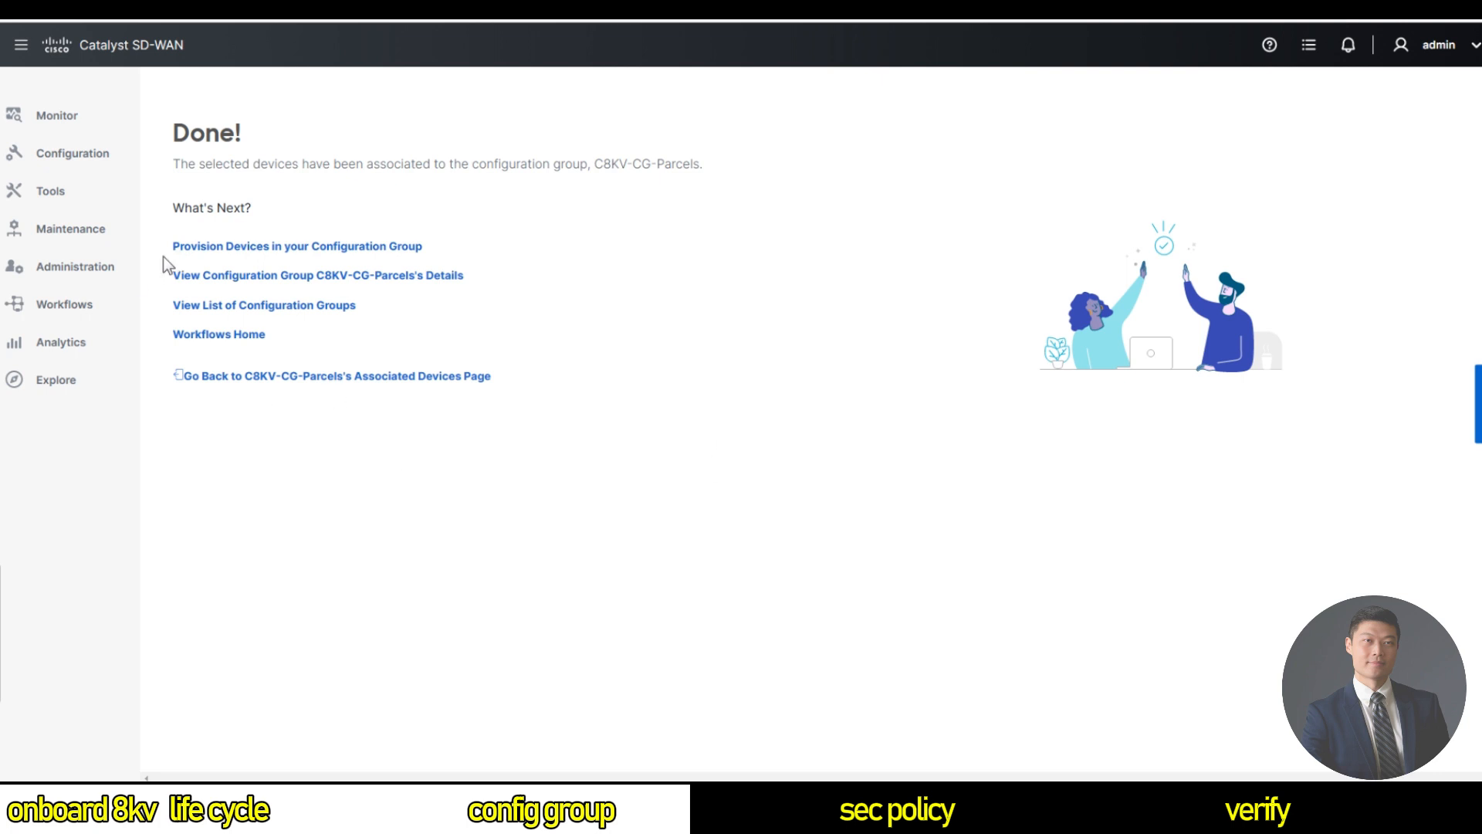
click(61, 159)
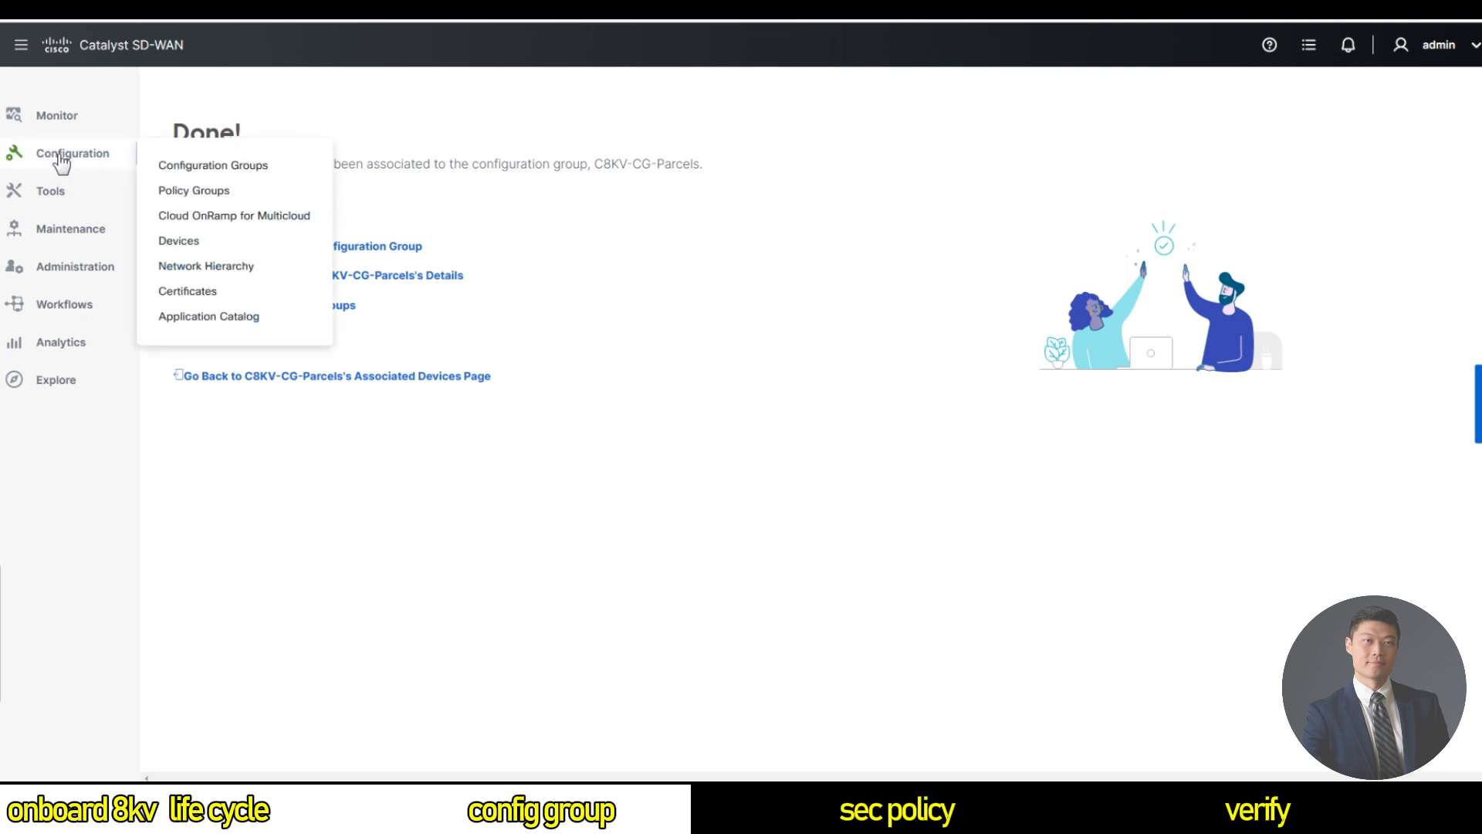
click(239, 170)
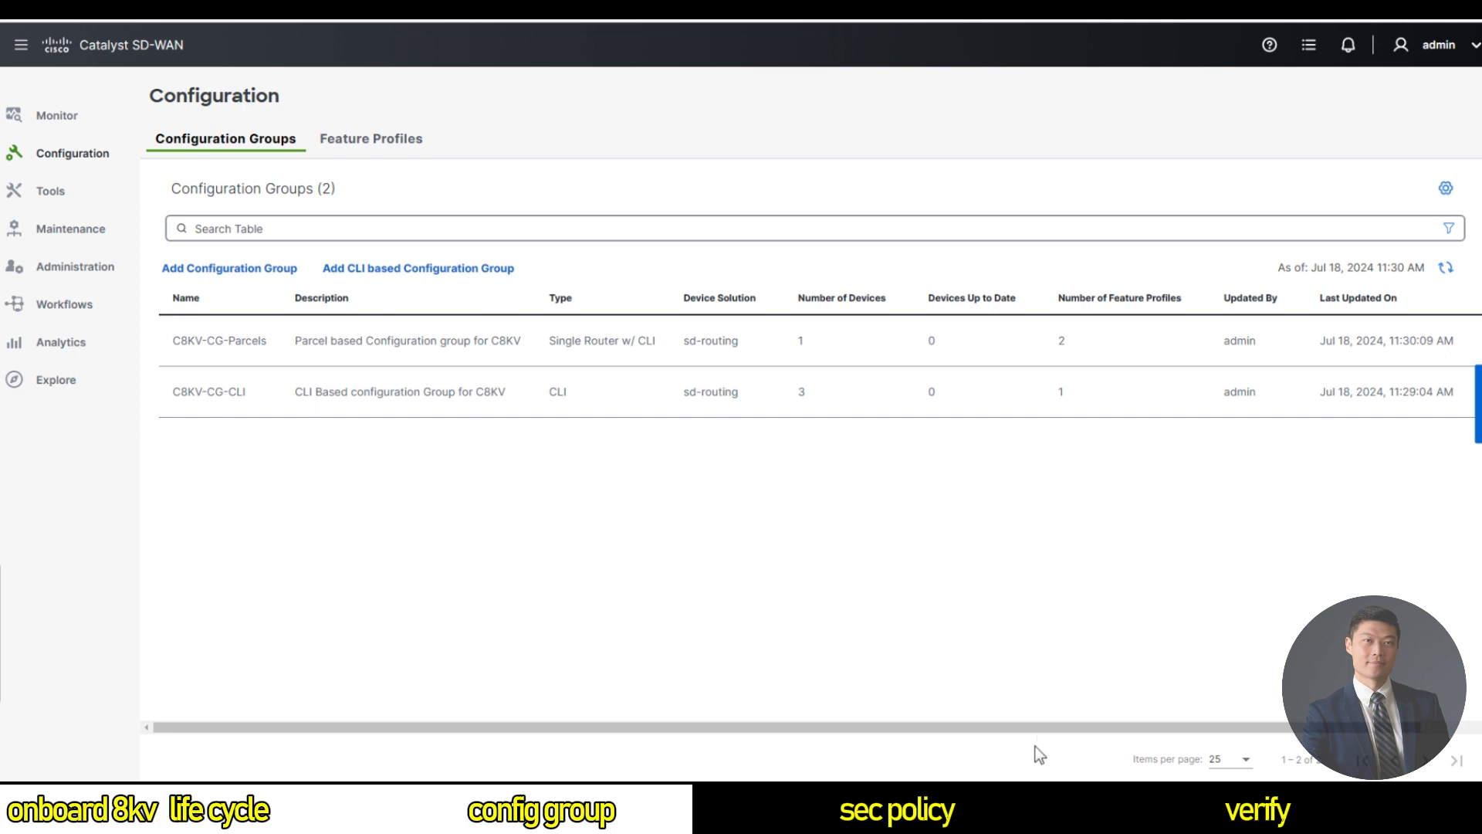
Open C8KV-CG-Parcels to check its profiles, then return to the groups list.
drag(1039, 727, 1136, 740)
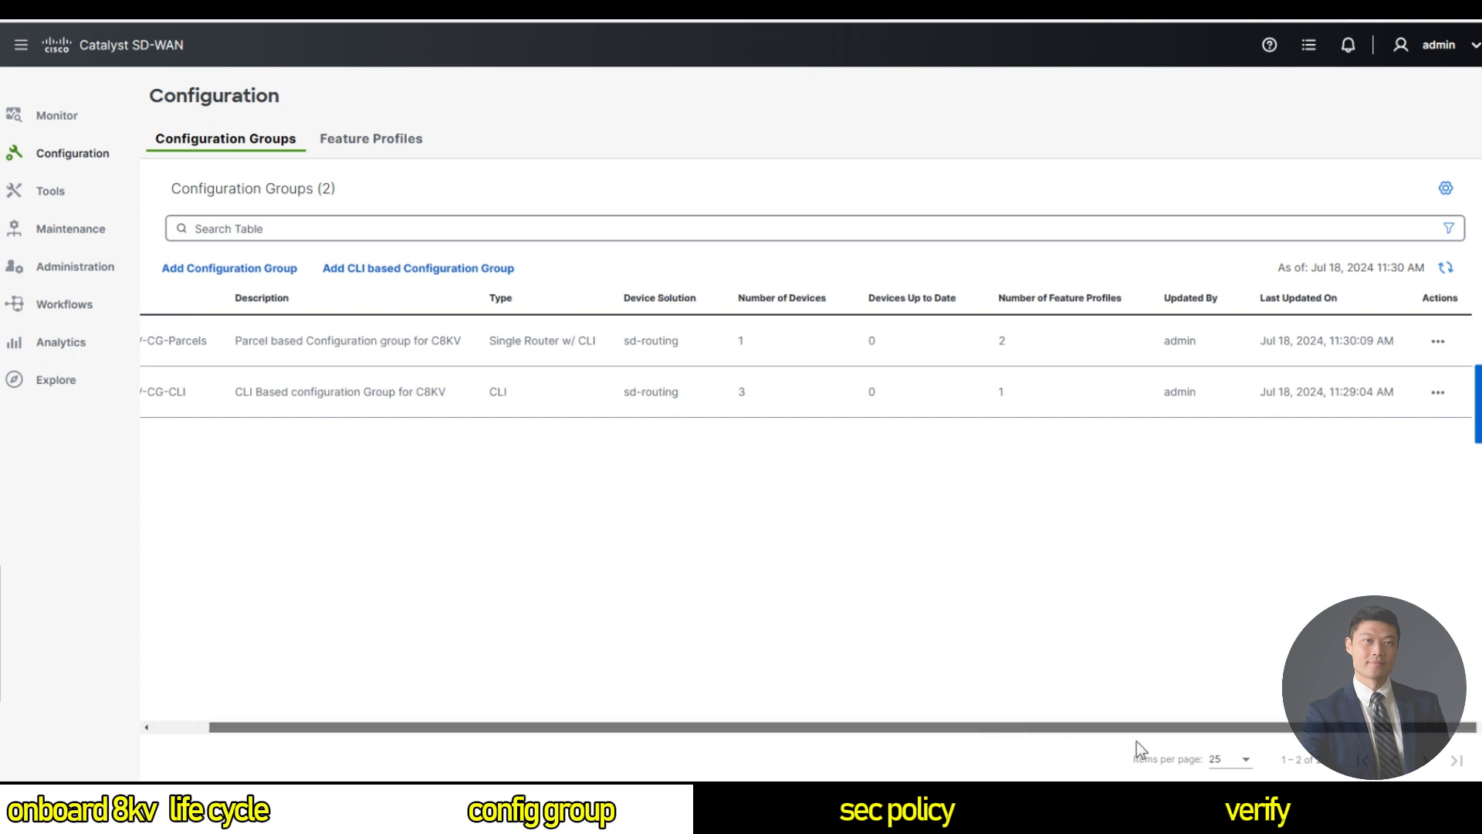
click(1438, 341)
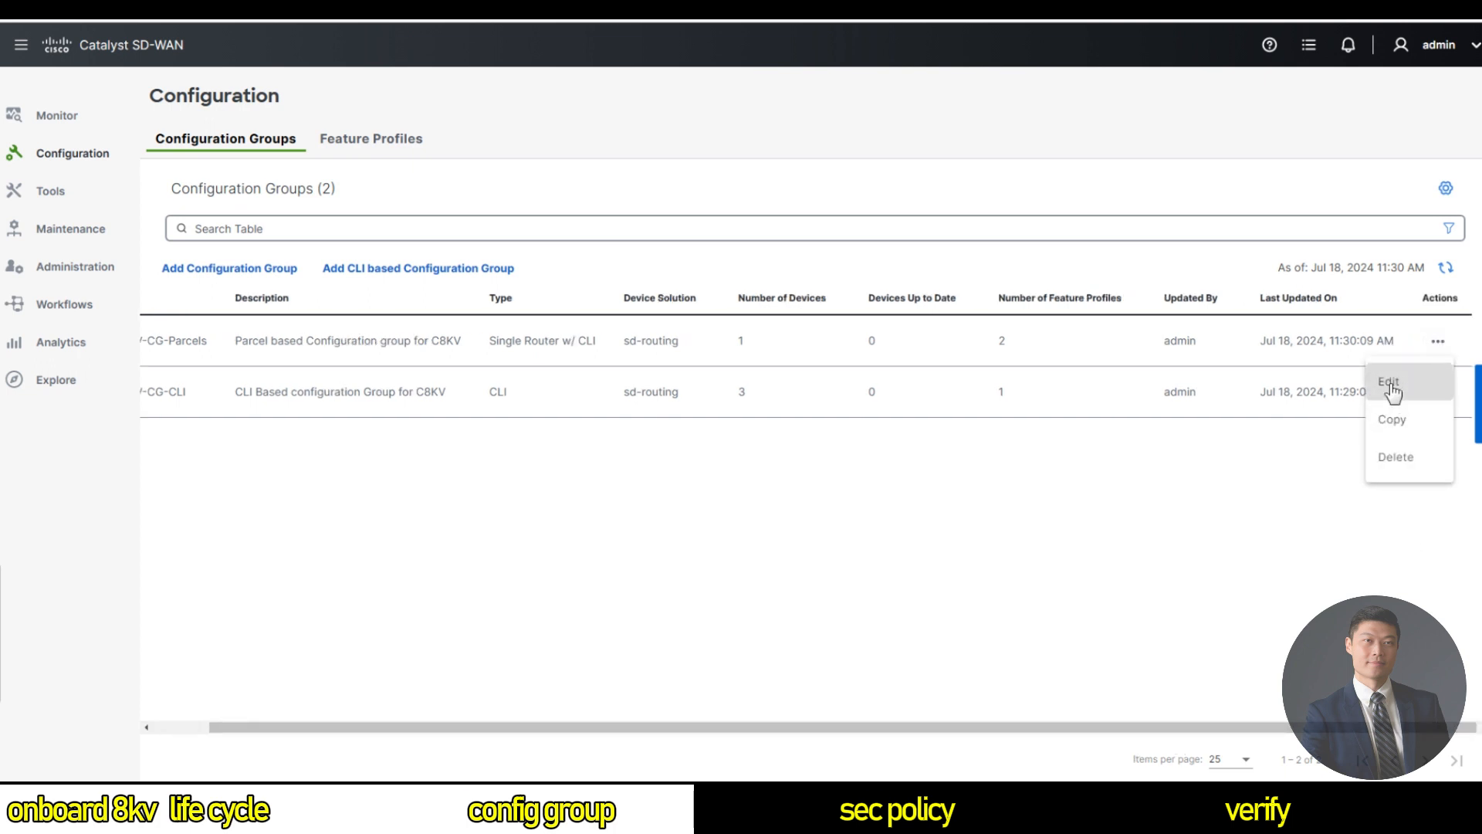
click(1388, 384)
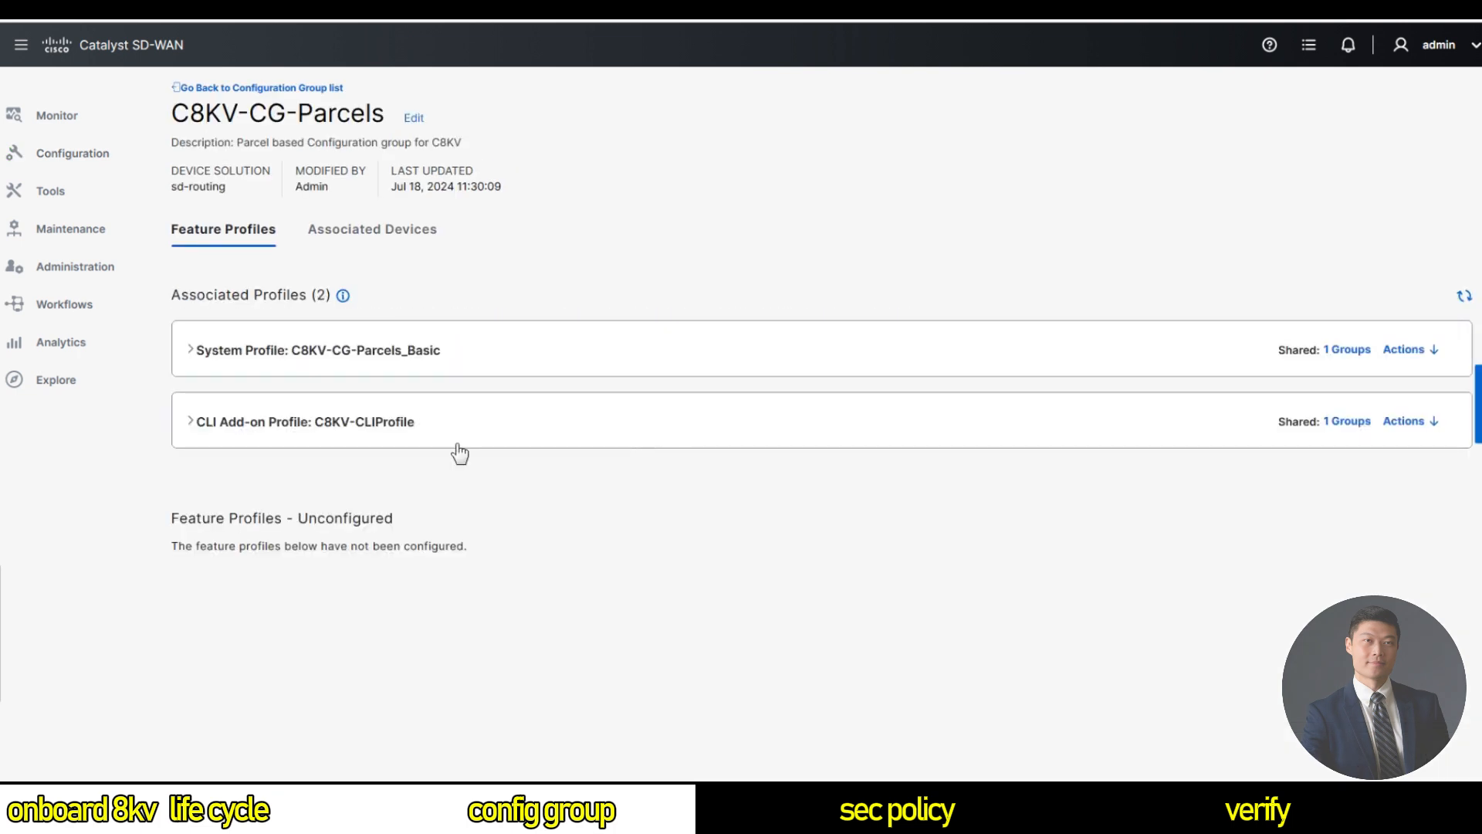
click(282, 89)
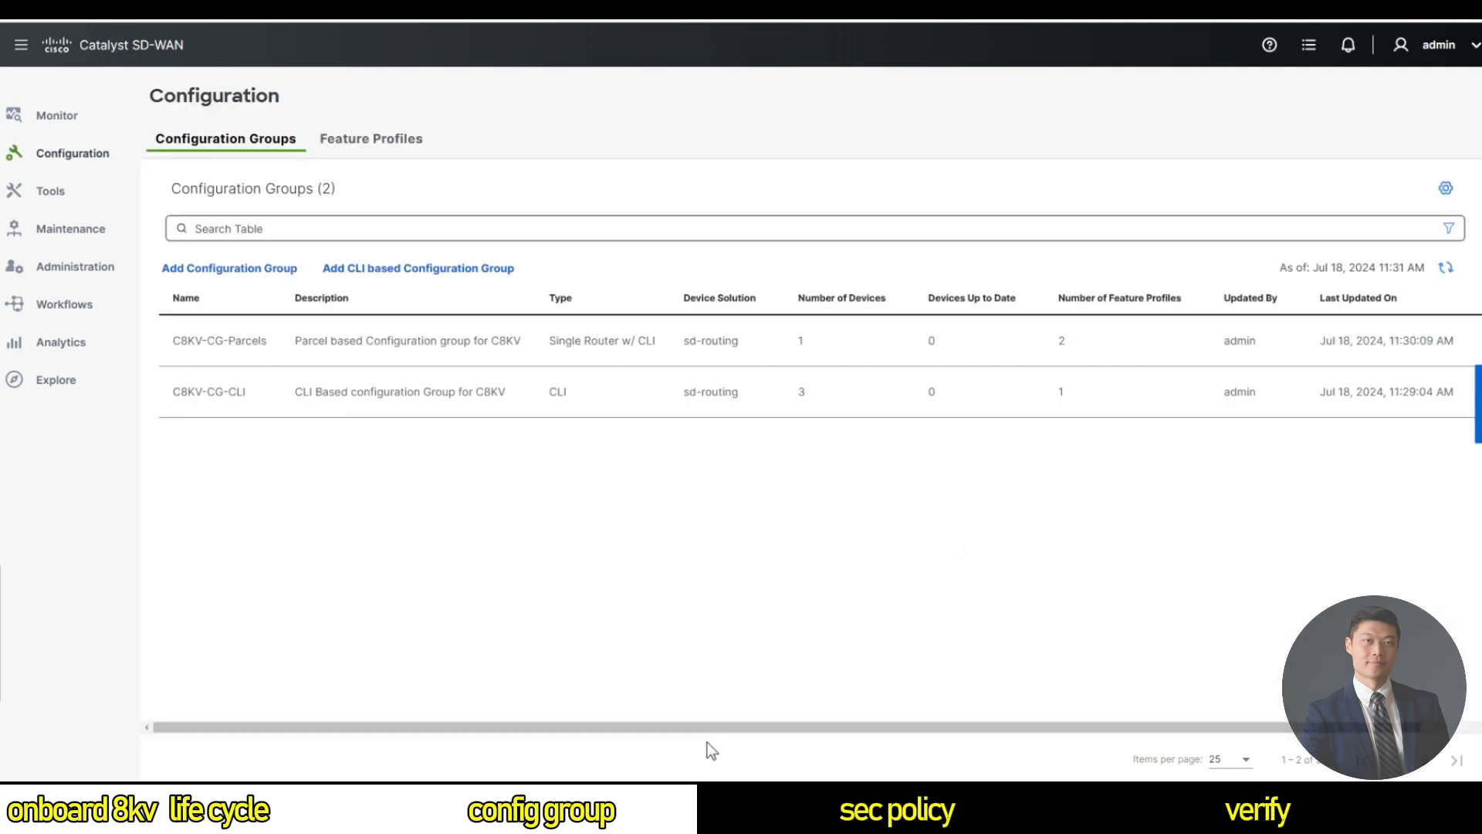
Open C8KV-CG-CLI's Associated Devices tab showing Site12, Site13 and Site14 C8KV.
drag(738, 727, 833, 725)
click(1449, 400)
click(1401, 426)
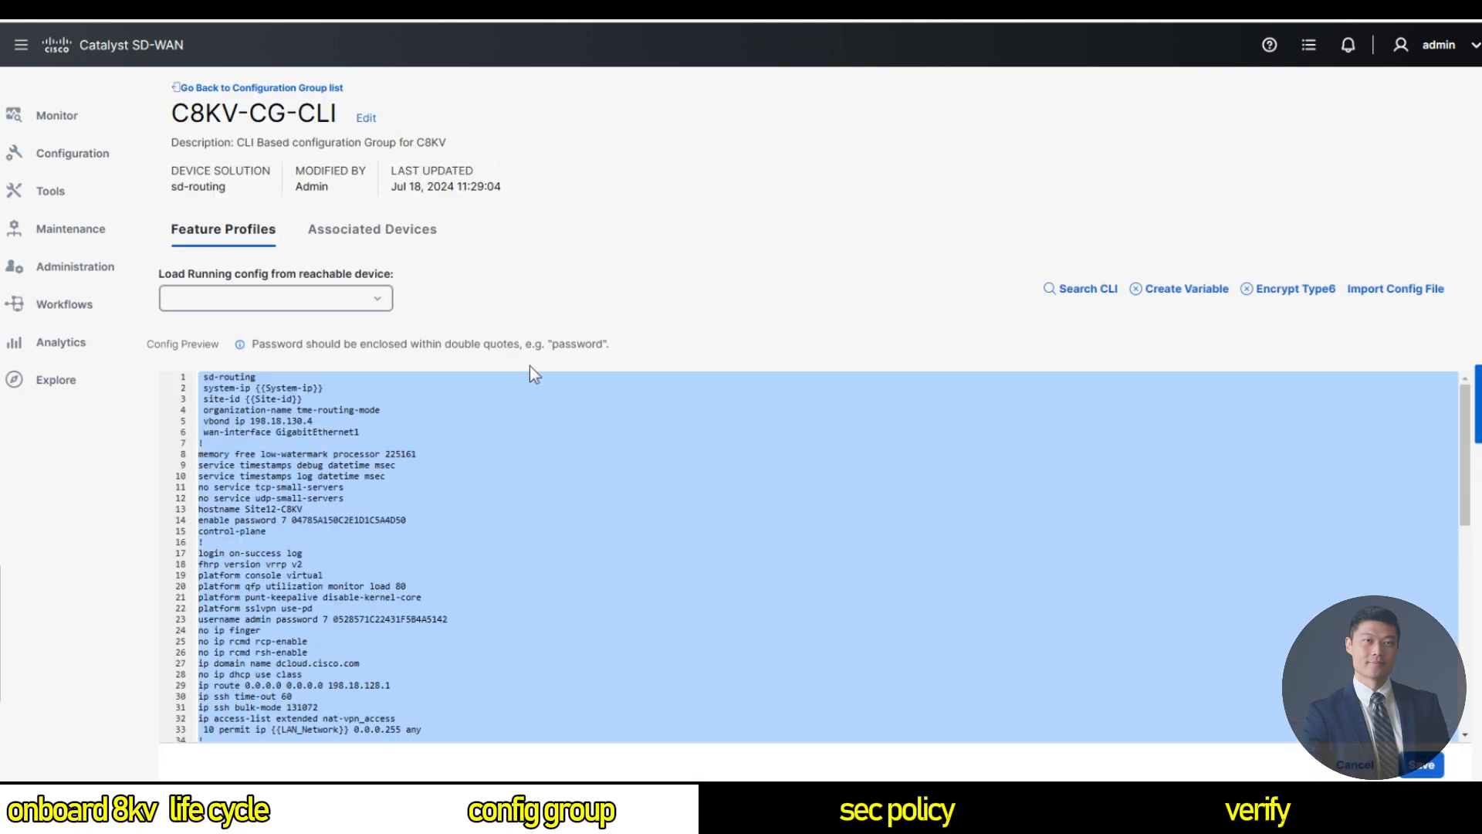
click(373, 235)
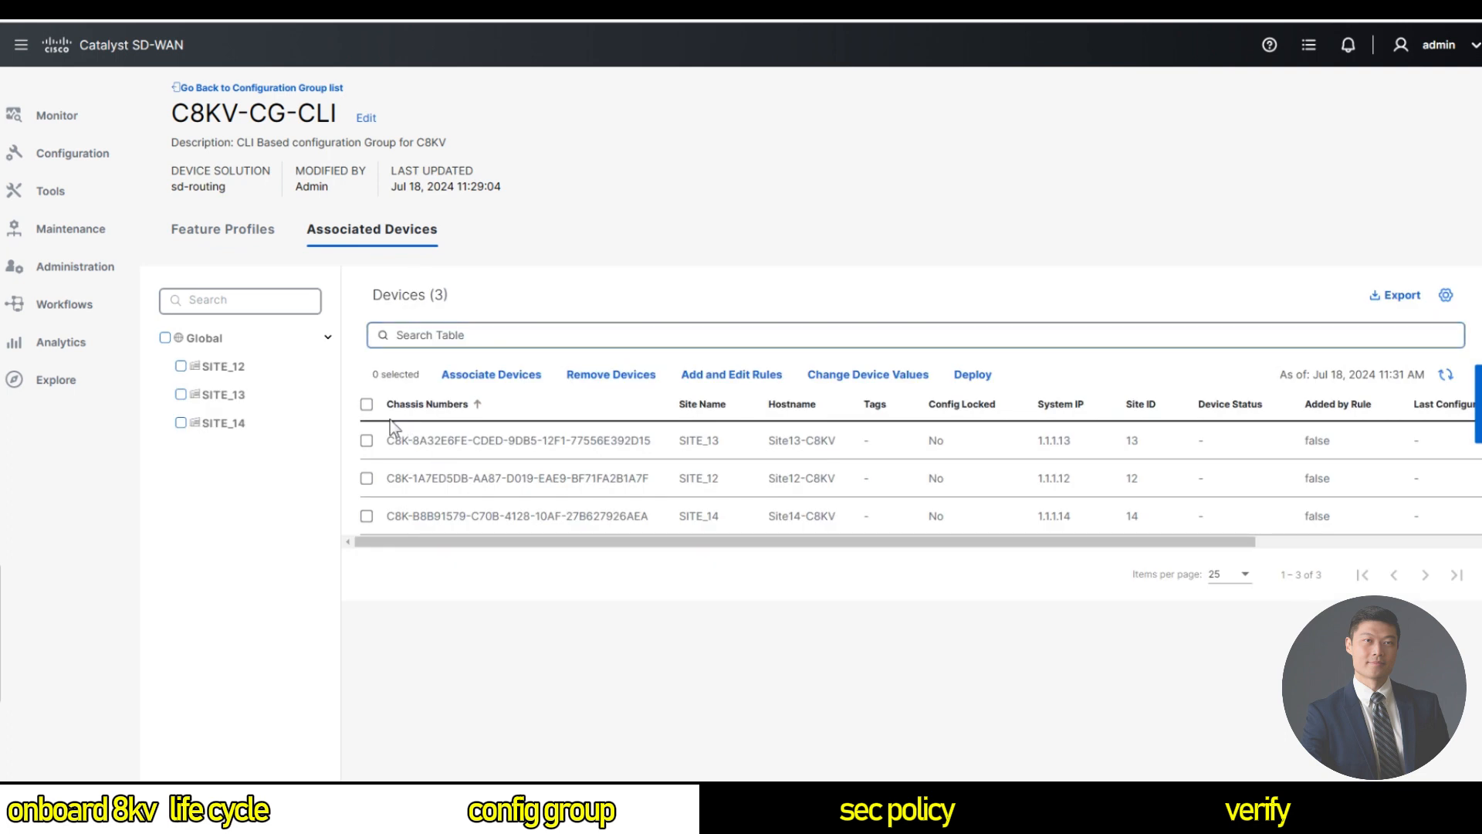
Start deploying C8KV-CG-CLI and continue with SITE_12, SITE_13 and SITE_14 all selected.
click(974, 375)
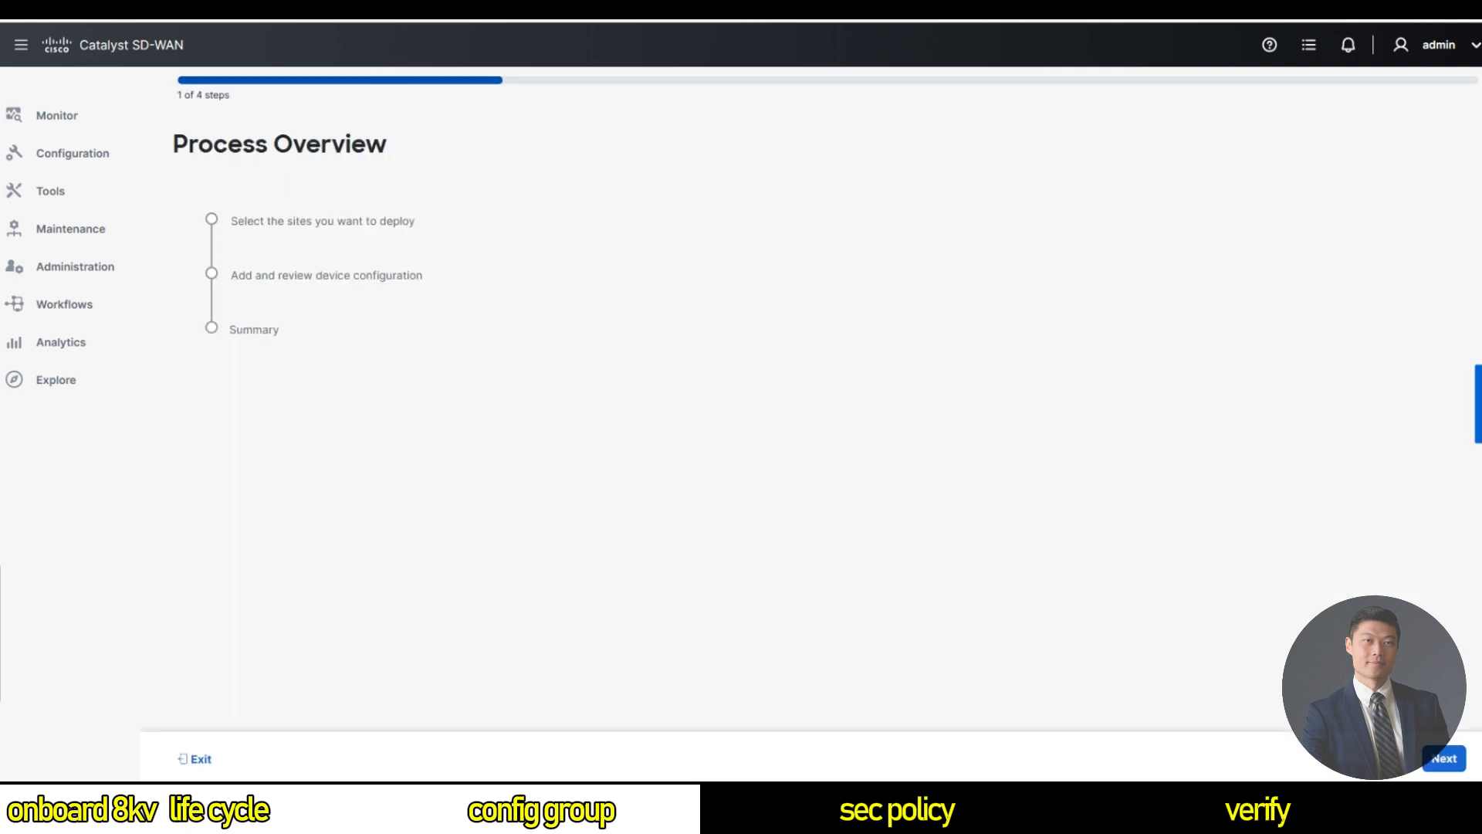
click(1444, 759)
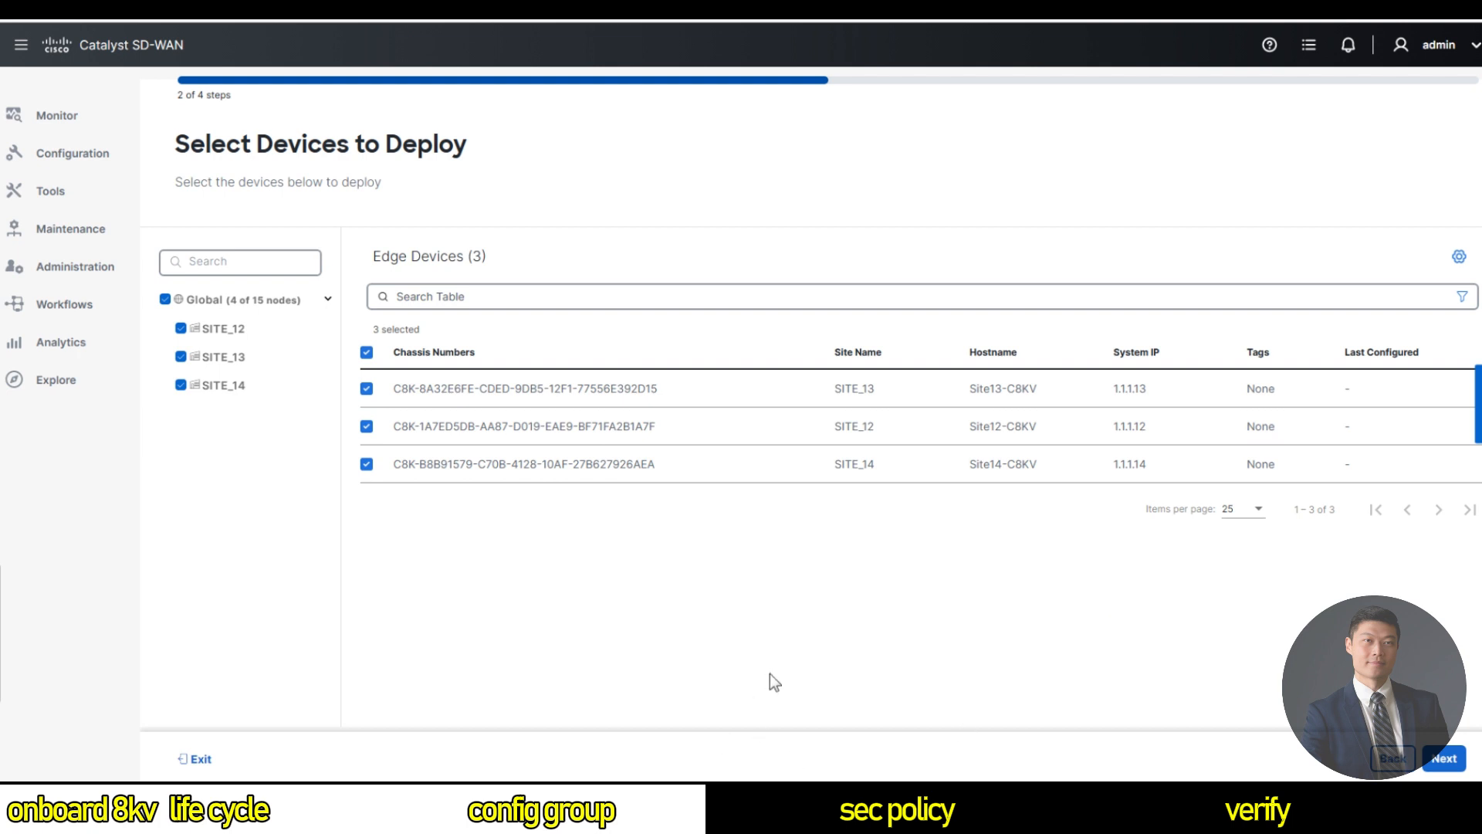
click(1444, 758)
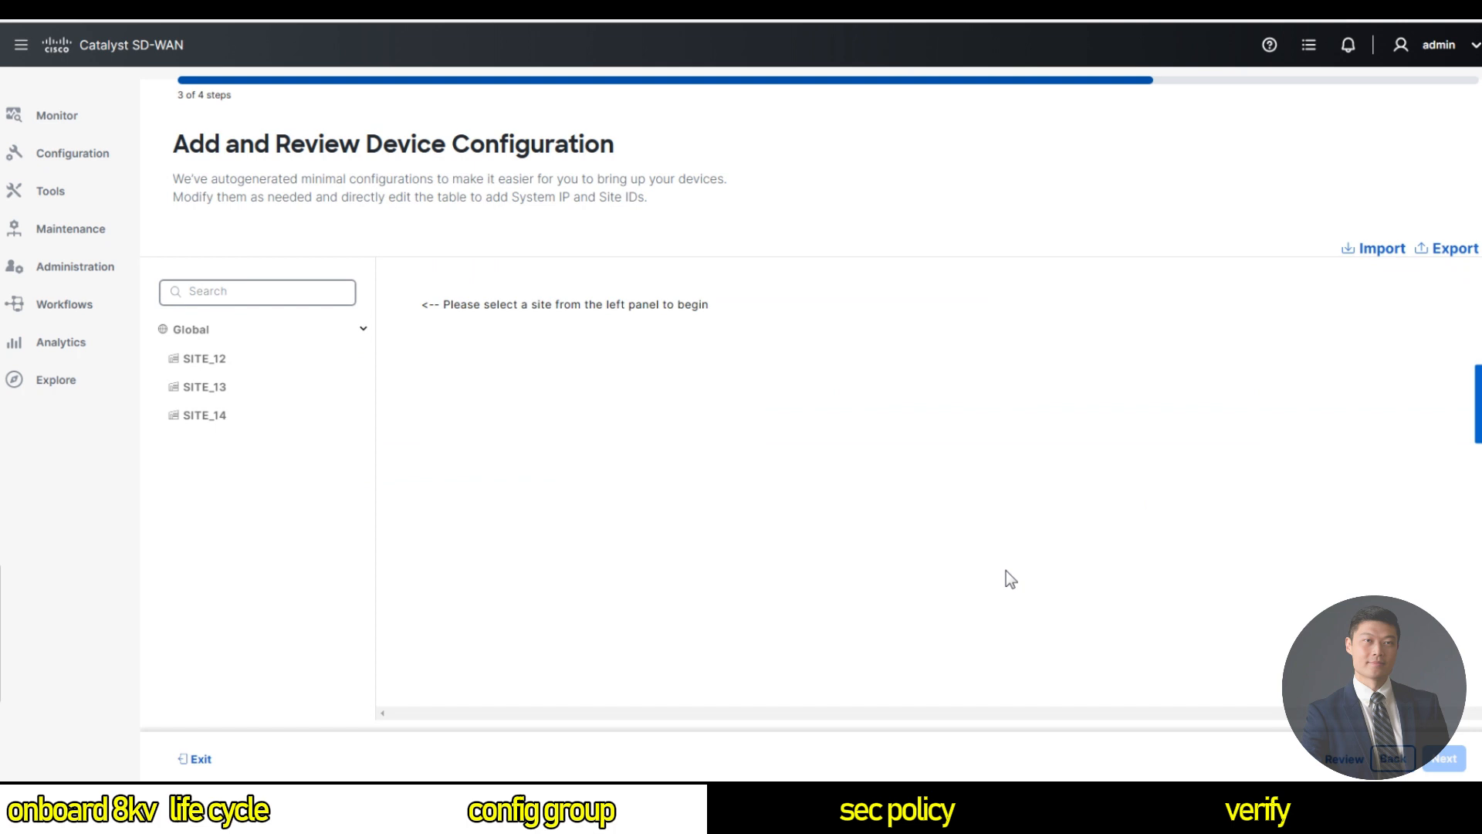
Expand SITE_12's C8KV-CG-CLI values and enter System-ip 1.1.1.12, Site-id 12, hostname Site12-C8KV.
click(252, 372)
click(483, 357)
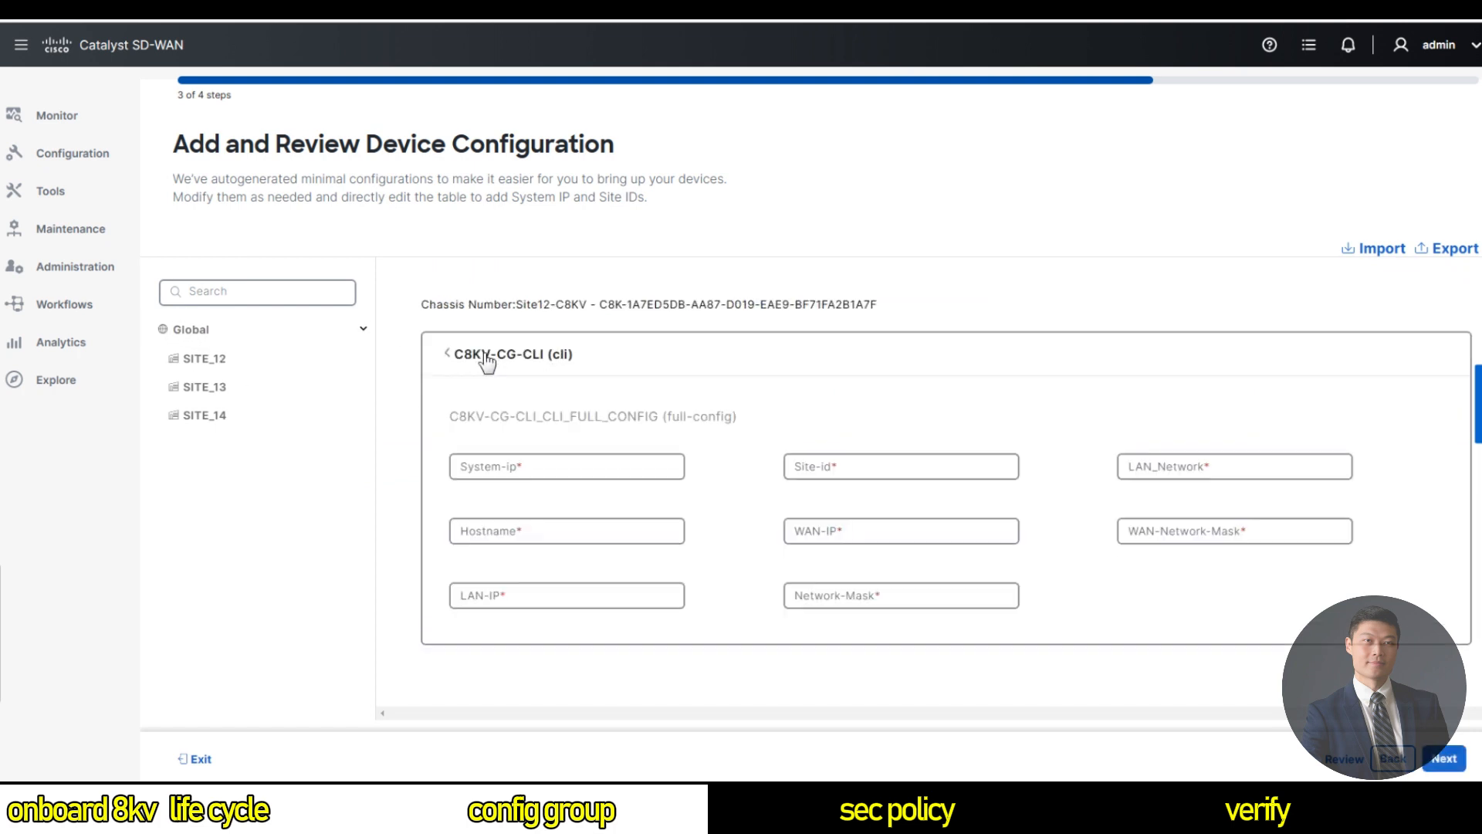
click(549, 469)
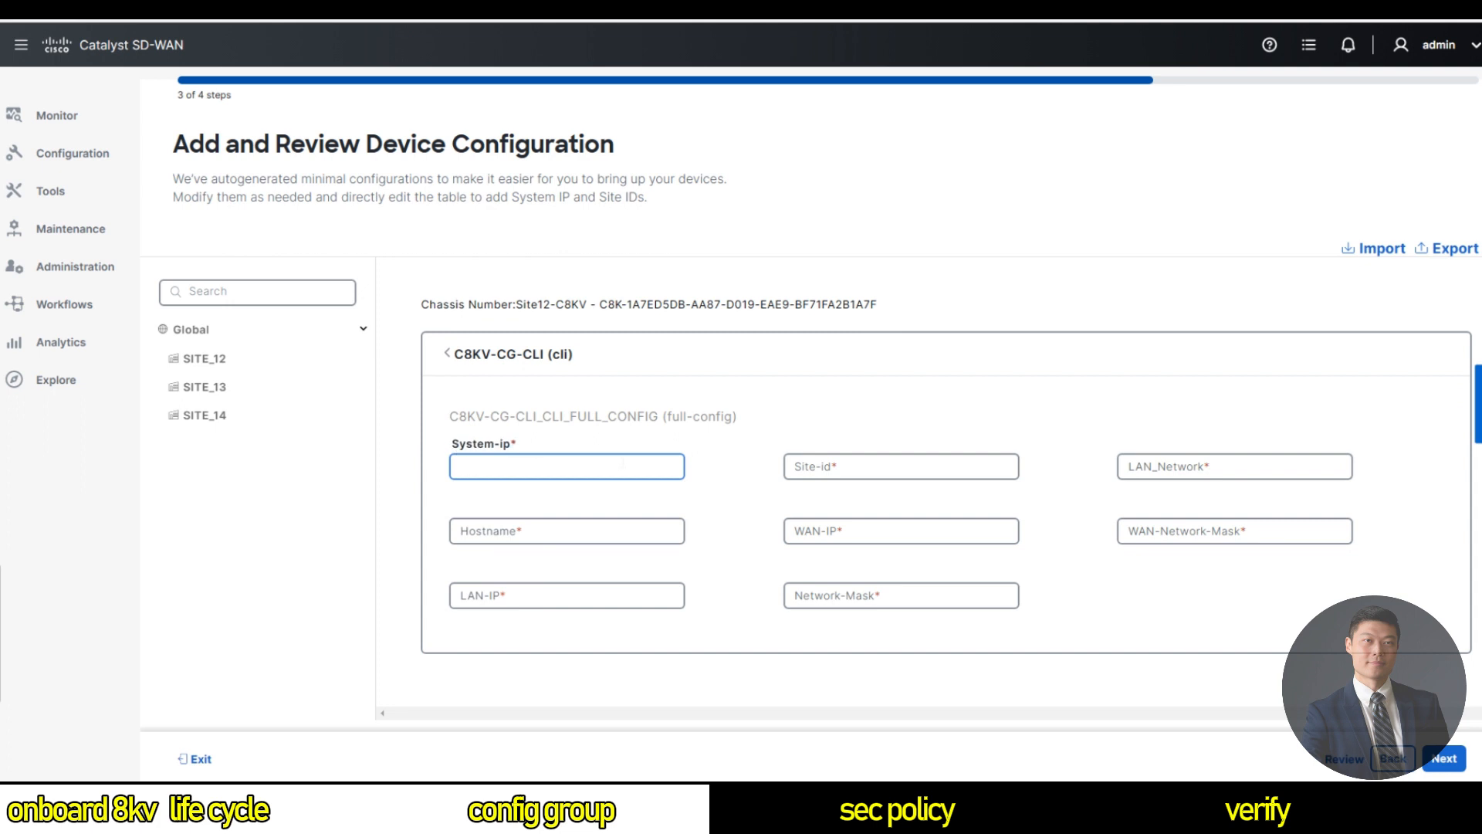
text(1.1.1.12)
click(861, 469)
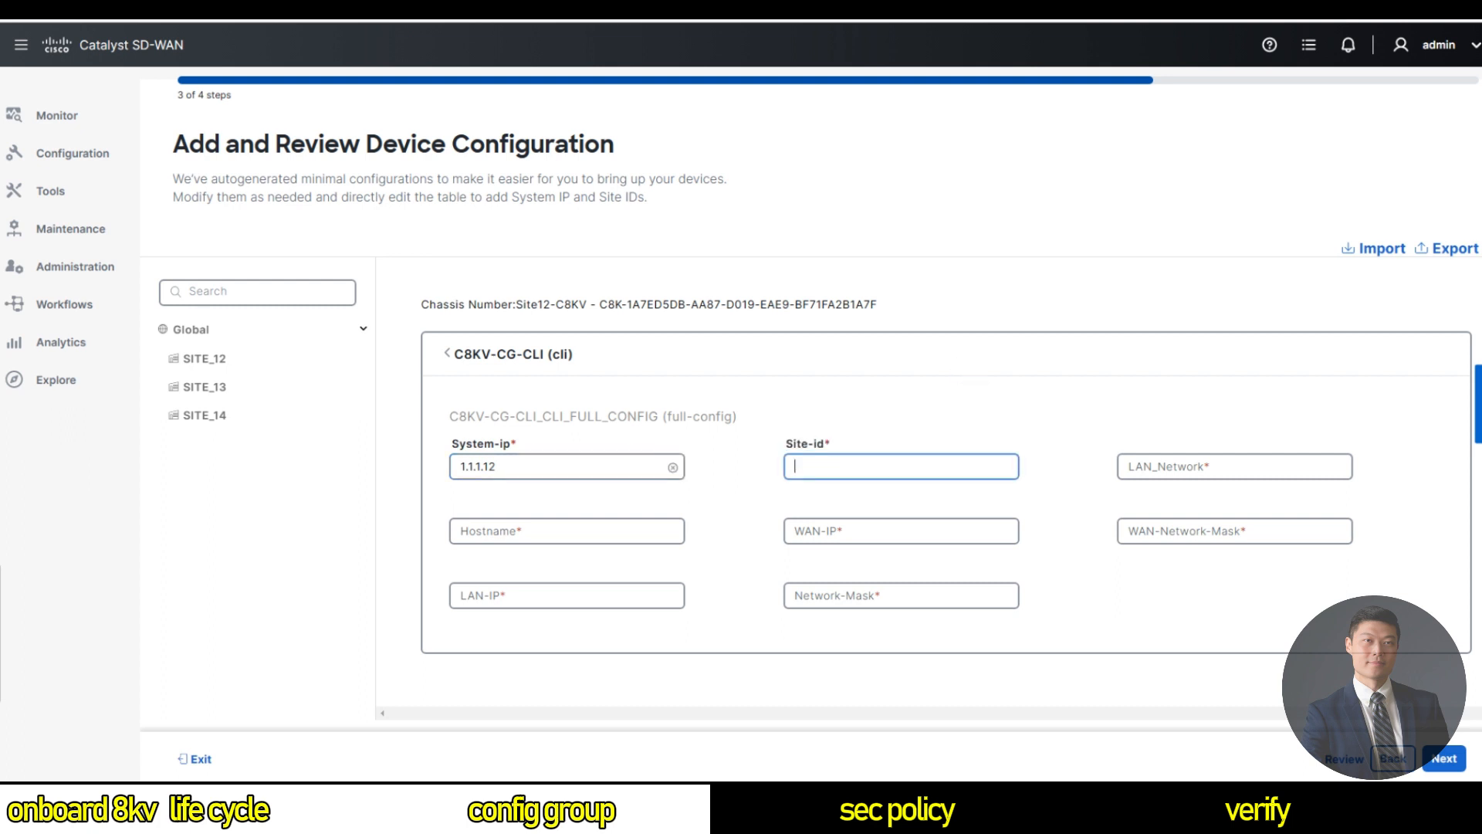
text(12)
key(Tab)
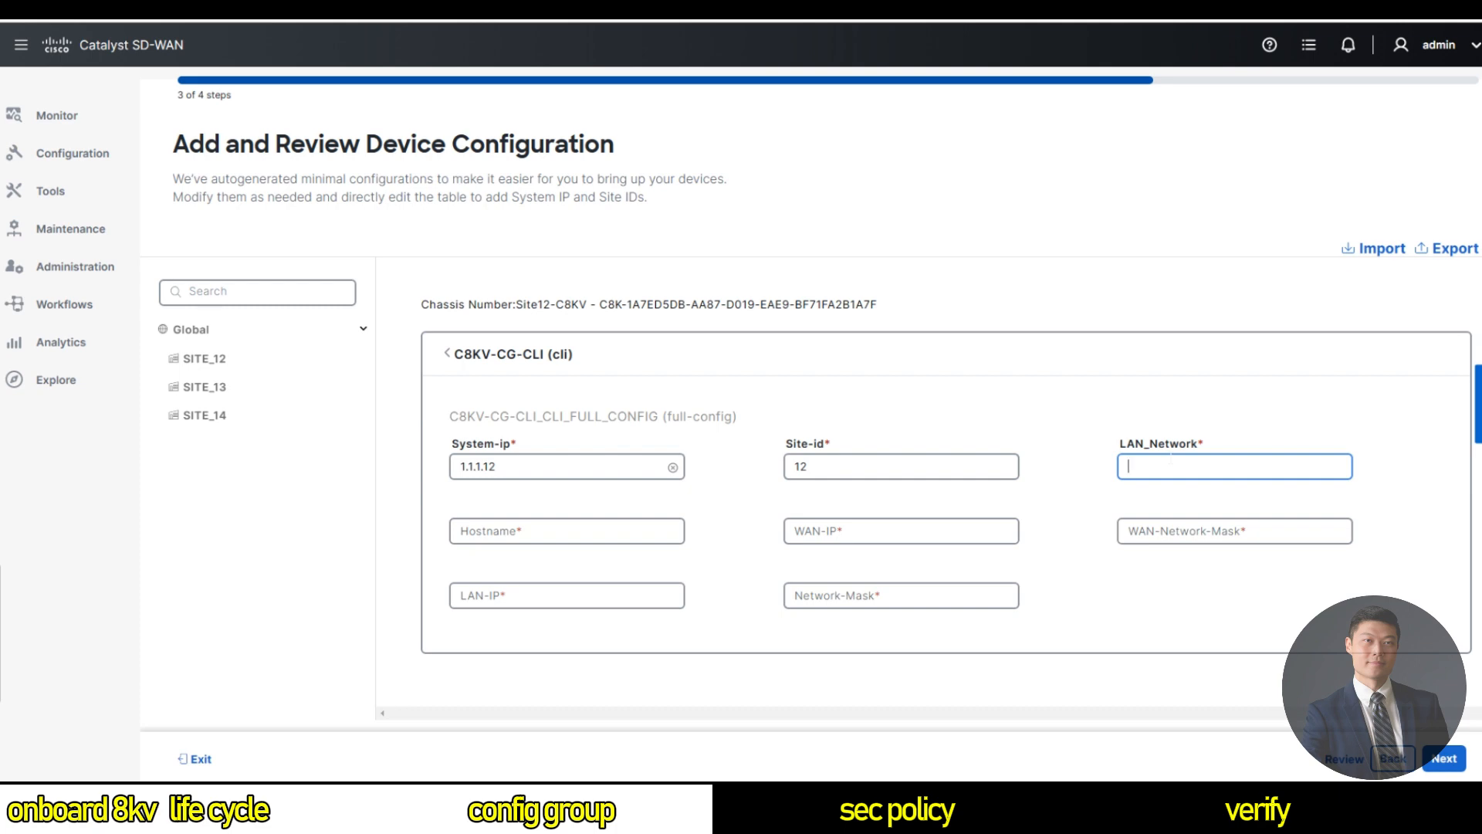
key(Tab)
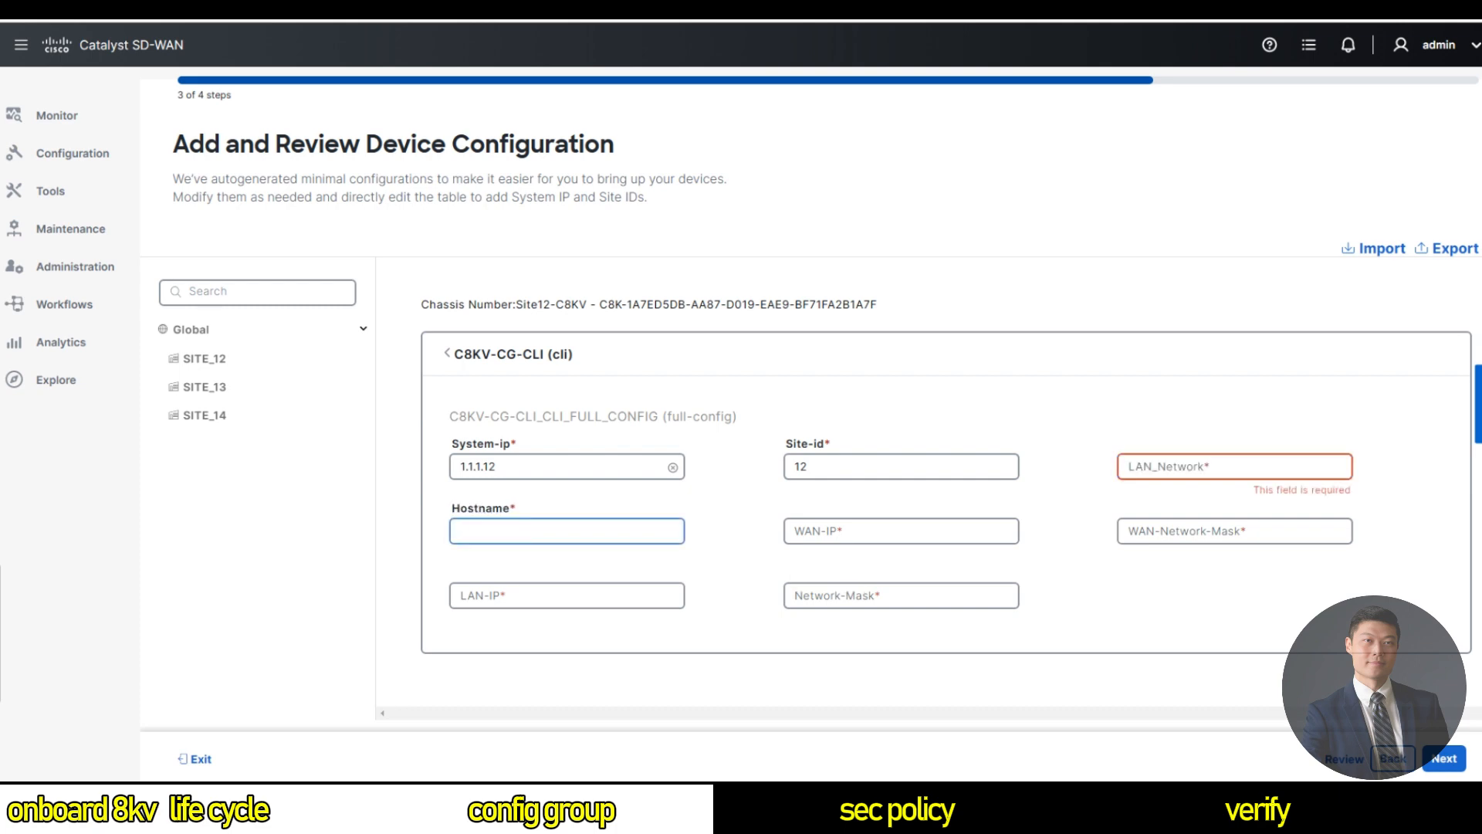
text(Site12-C8KV)
Enter Site12's WAN-IP 1981.18.130.51 and a WAN-Network-Mask, correcting a typo in the mask.
click(865, 531)
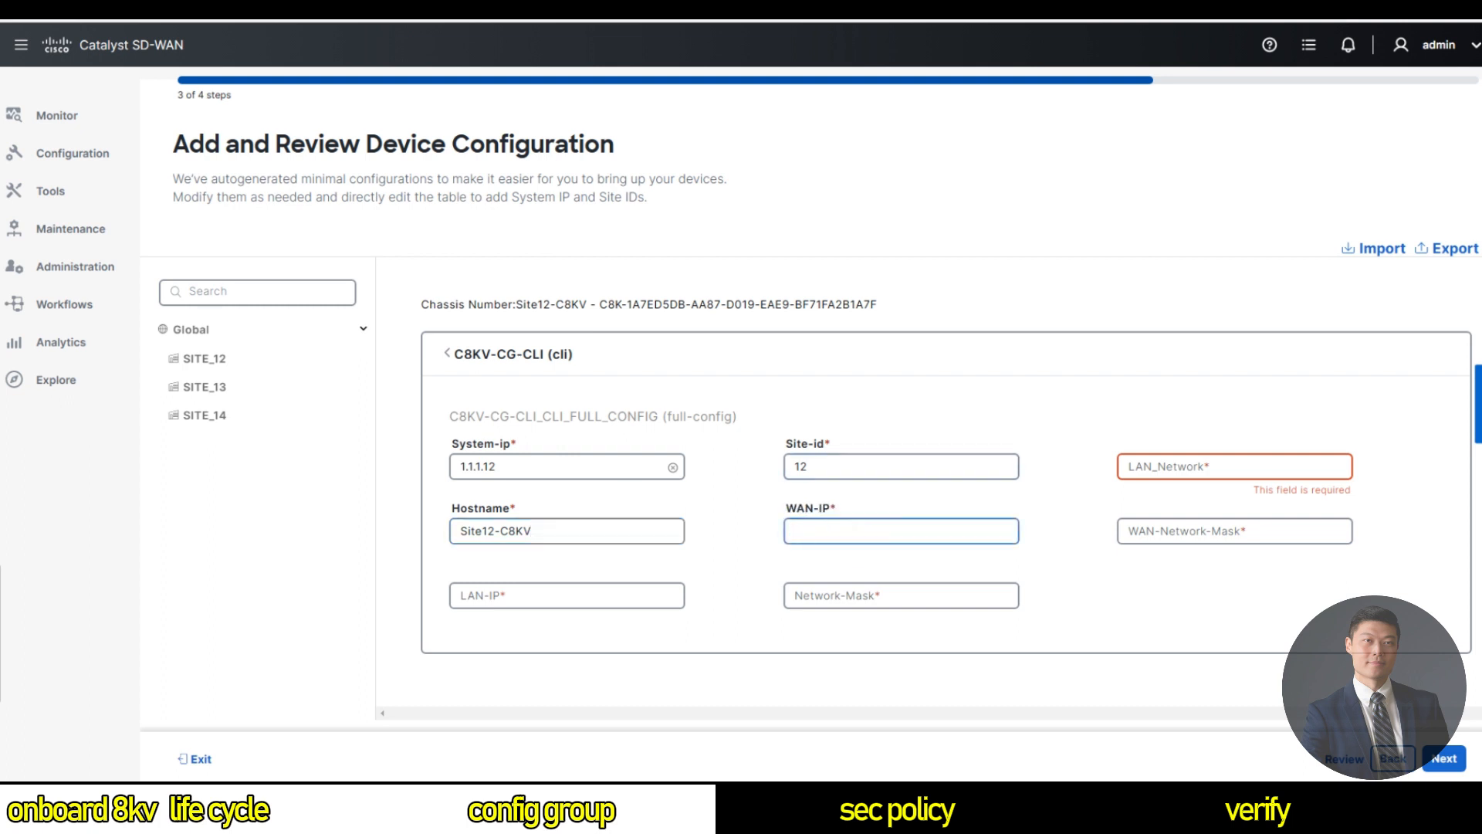
text(1981)
text(.18)
text(.130.51)
click(1129, 531)
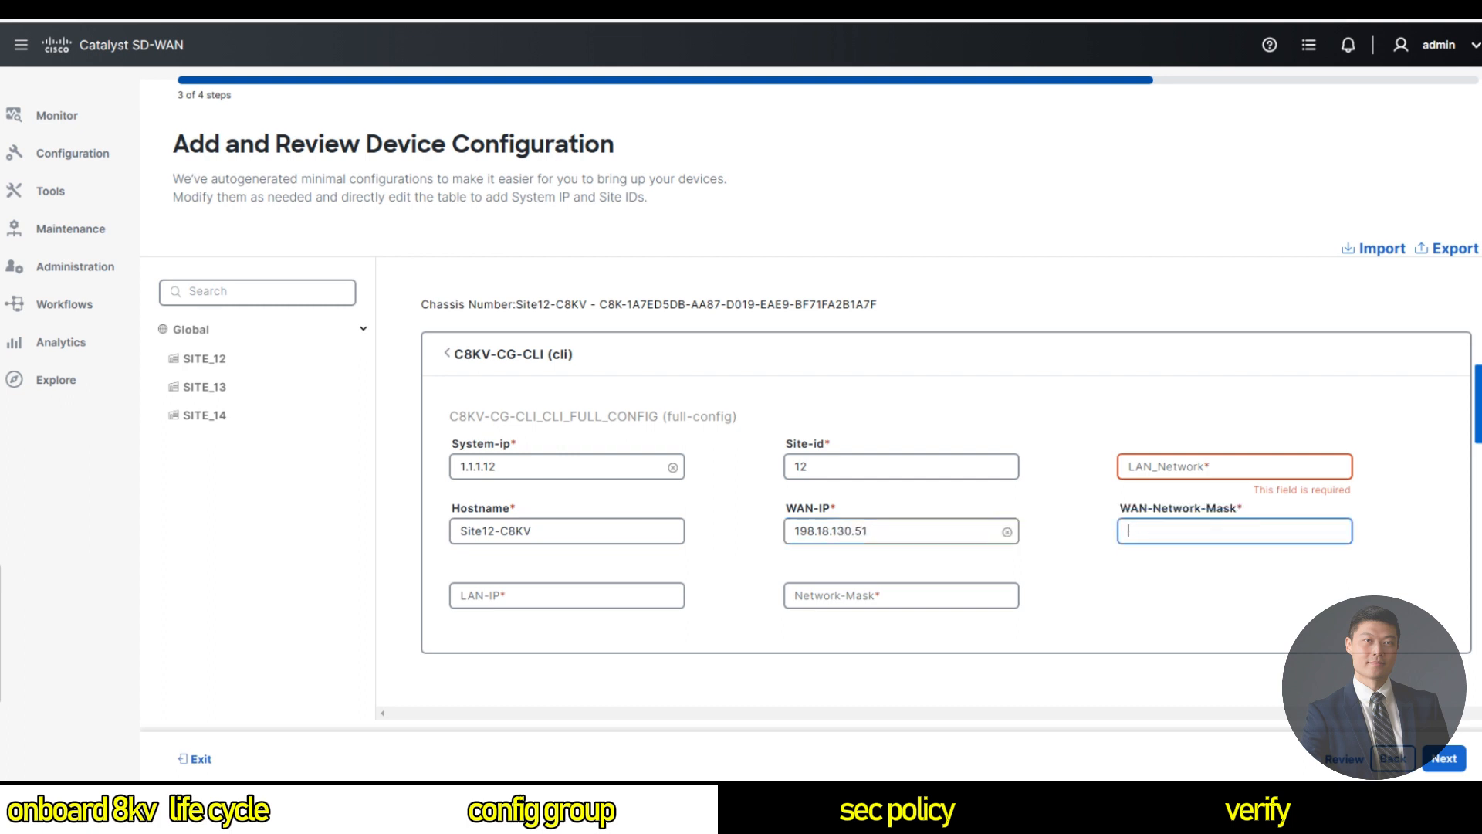
text(255.255.192.0)
Fill Site12's LAN-IP 192.18.6.1 and LAN network/mask fields (255.255.255.0, 192.8.18.6.0), then try Next.
click(567, 595)
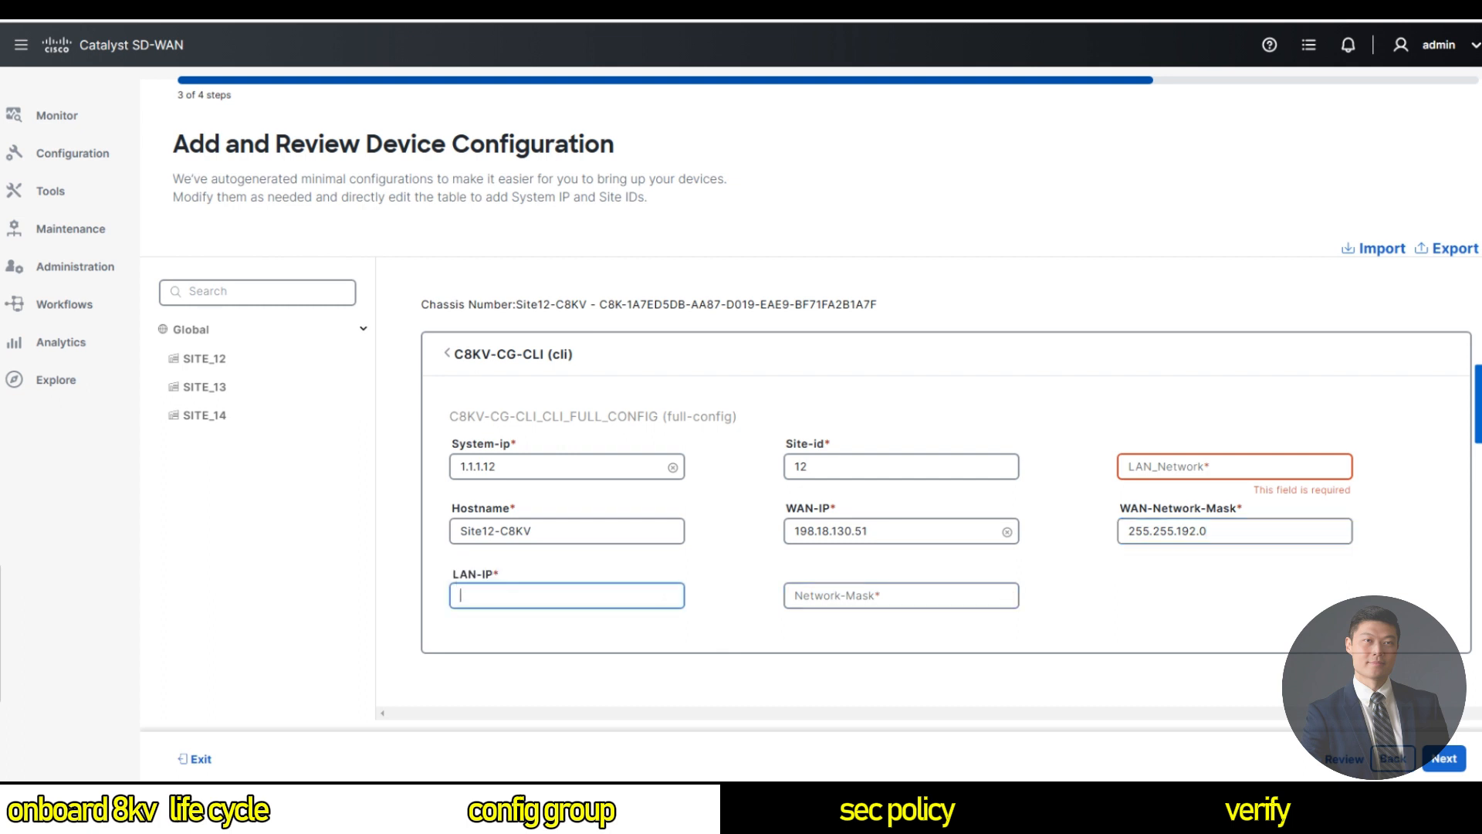
text(192)
text(.18.6.1)
click(789, 598)
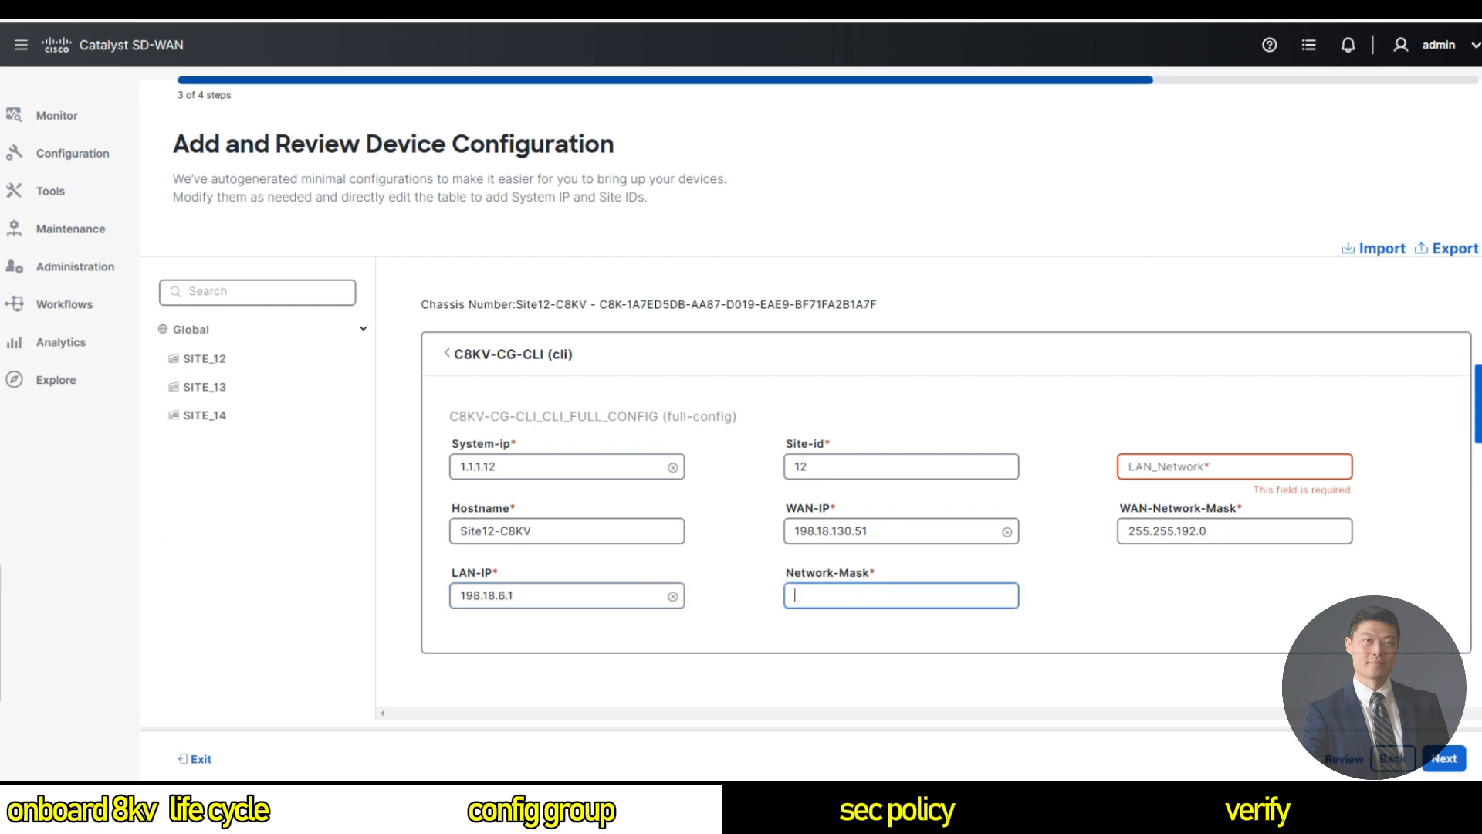
key(Tab)
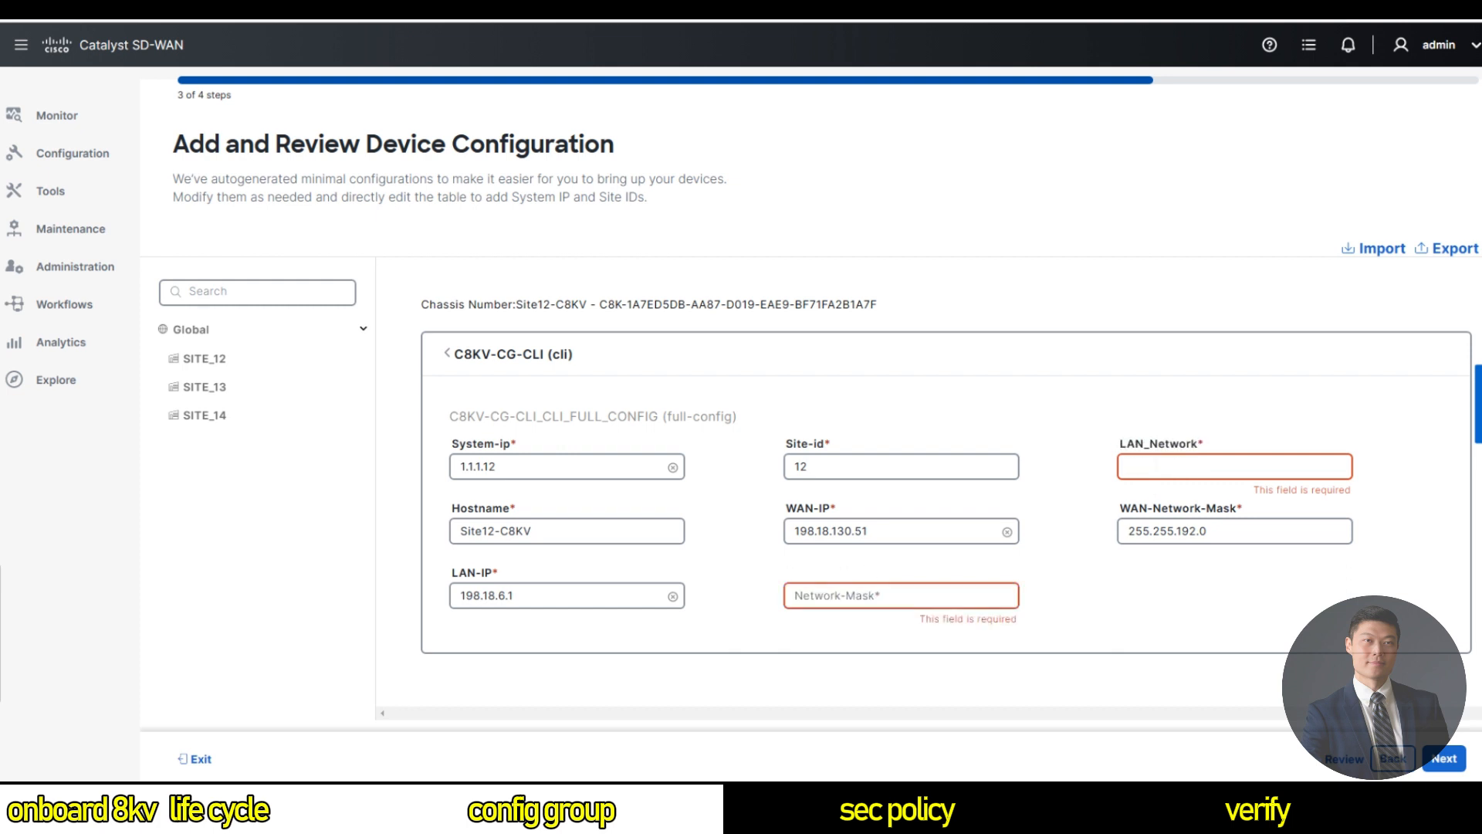
text(255.255.255.0)
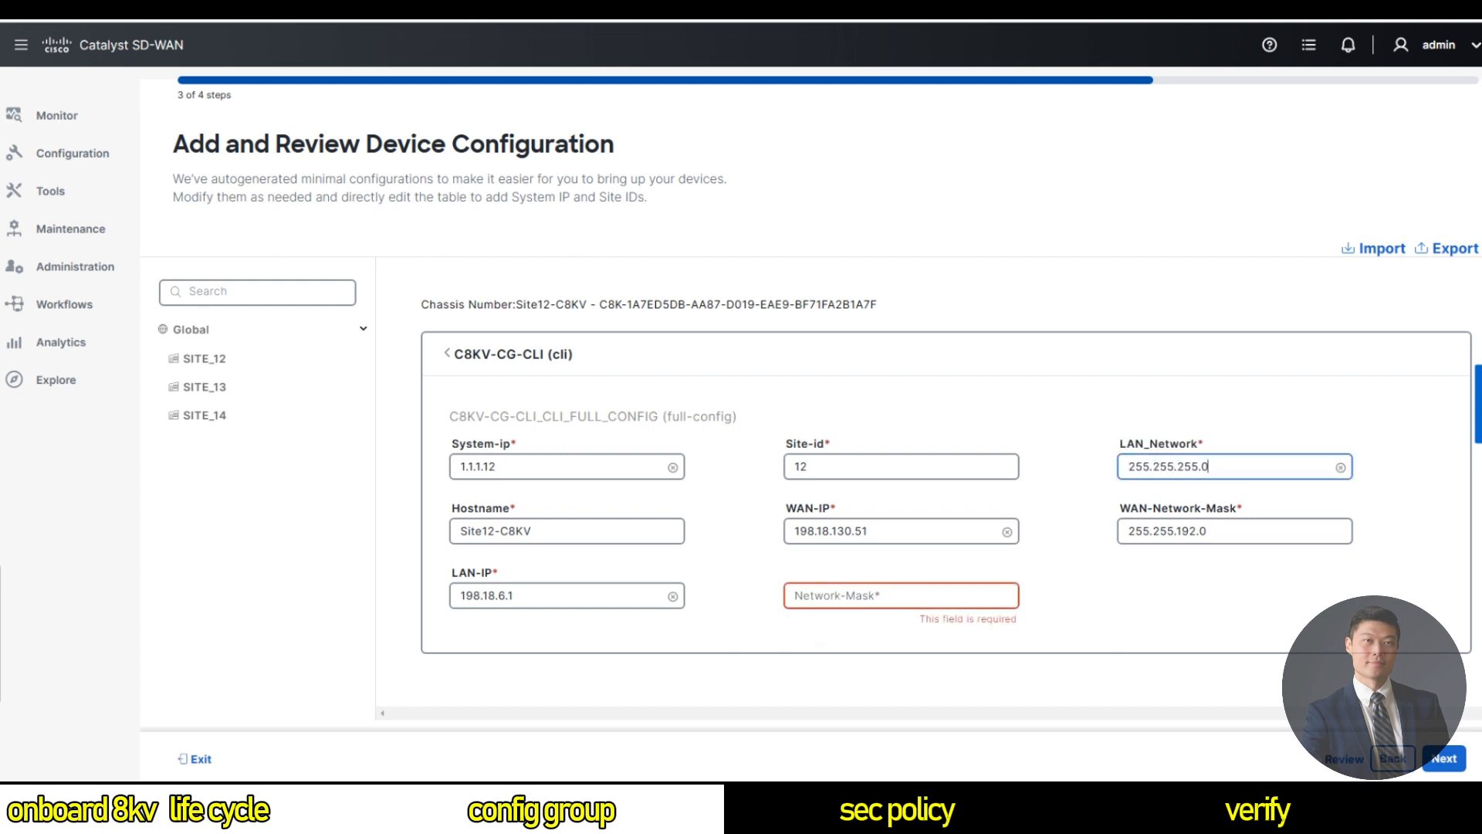
key(shift+Tab)
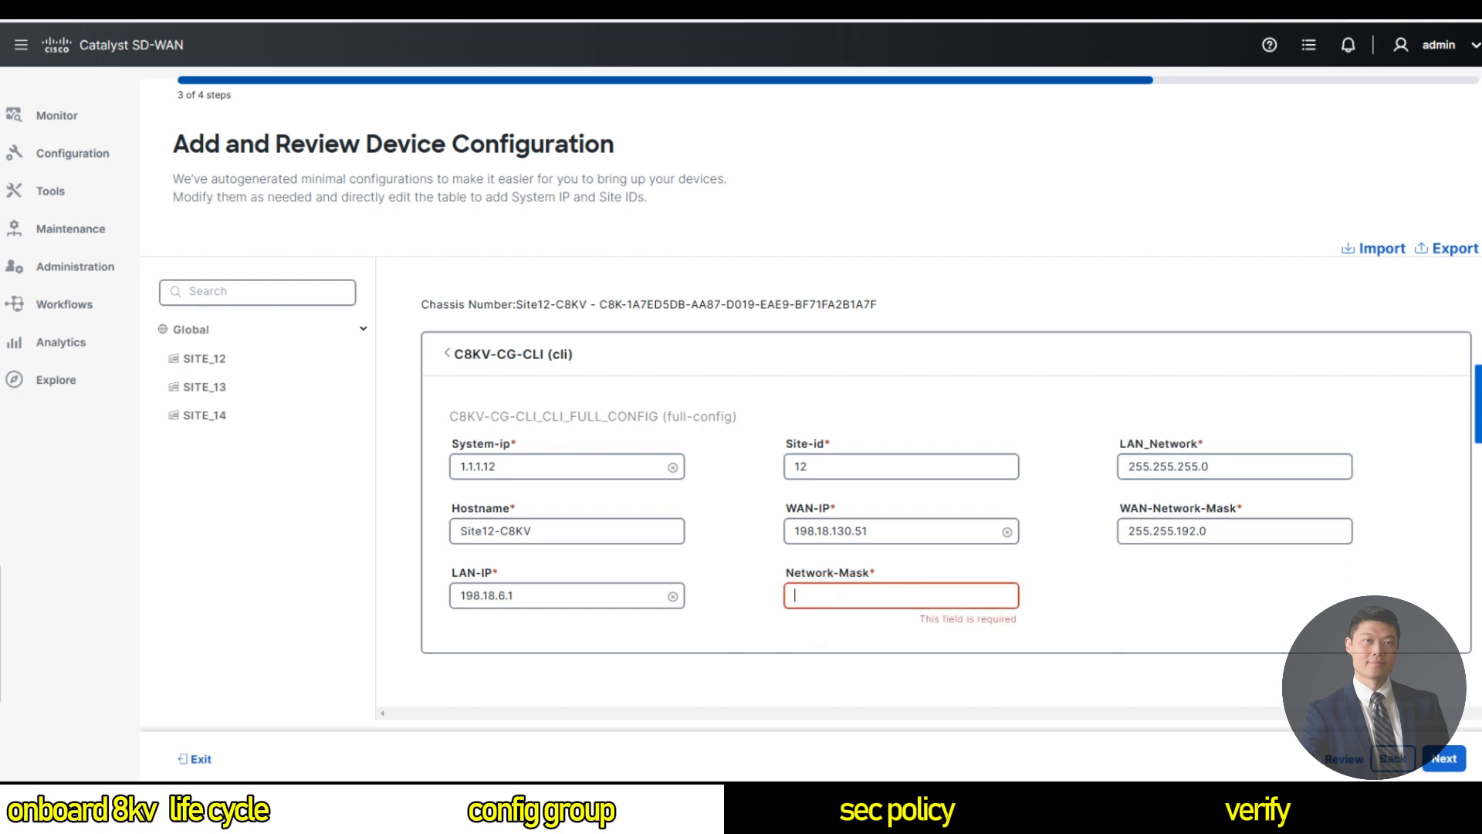
text(192.)
text(8.18)
text(.)
text(6.0)
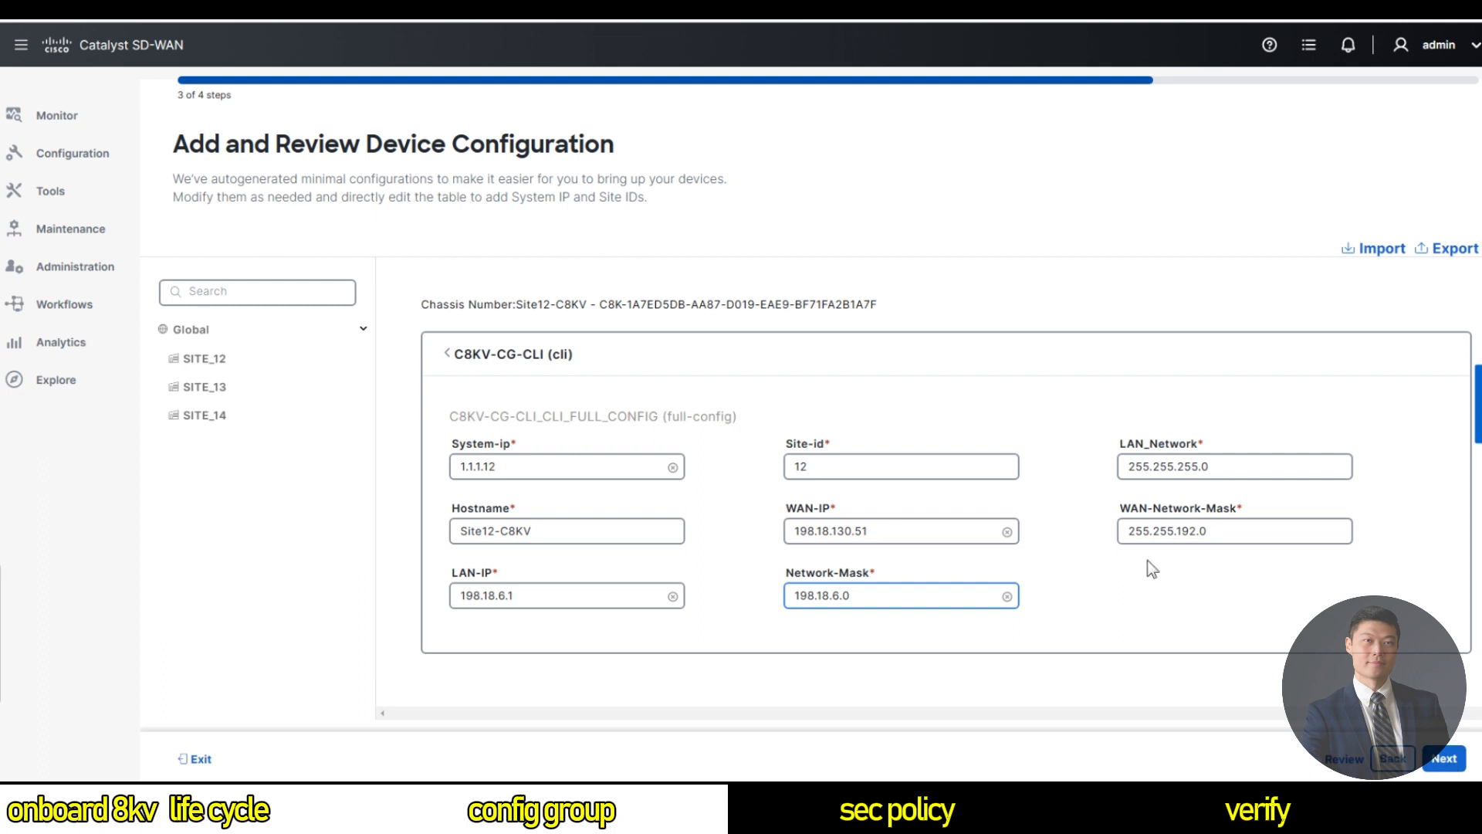
click(1441, 759)
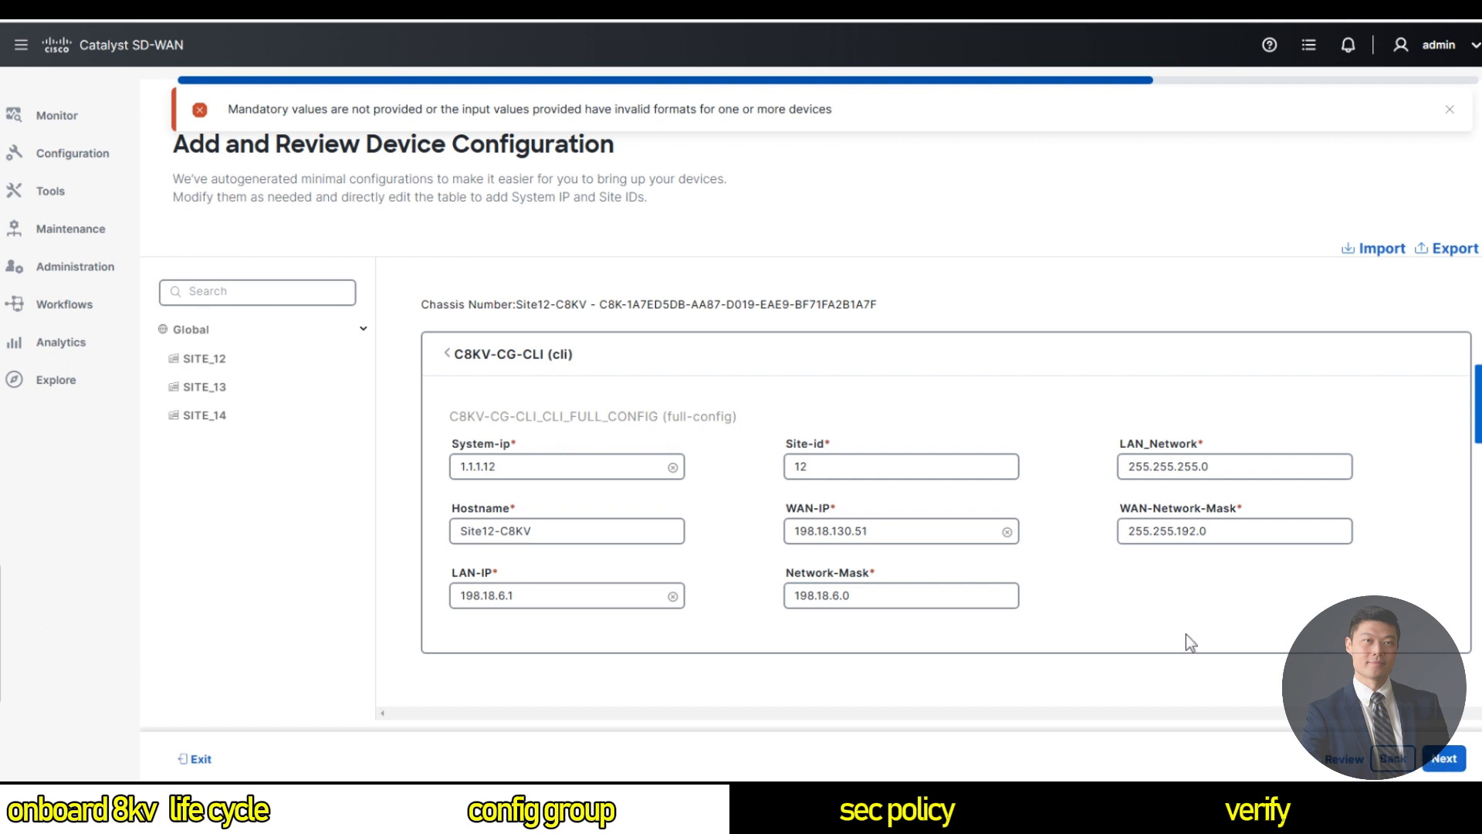
Switch to SITE_13 and enter System-ip 1.1.1.13, Site-id 13 and hostname Site13-C8KV.
click(215, 388)
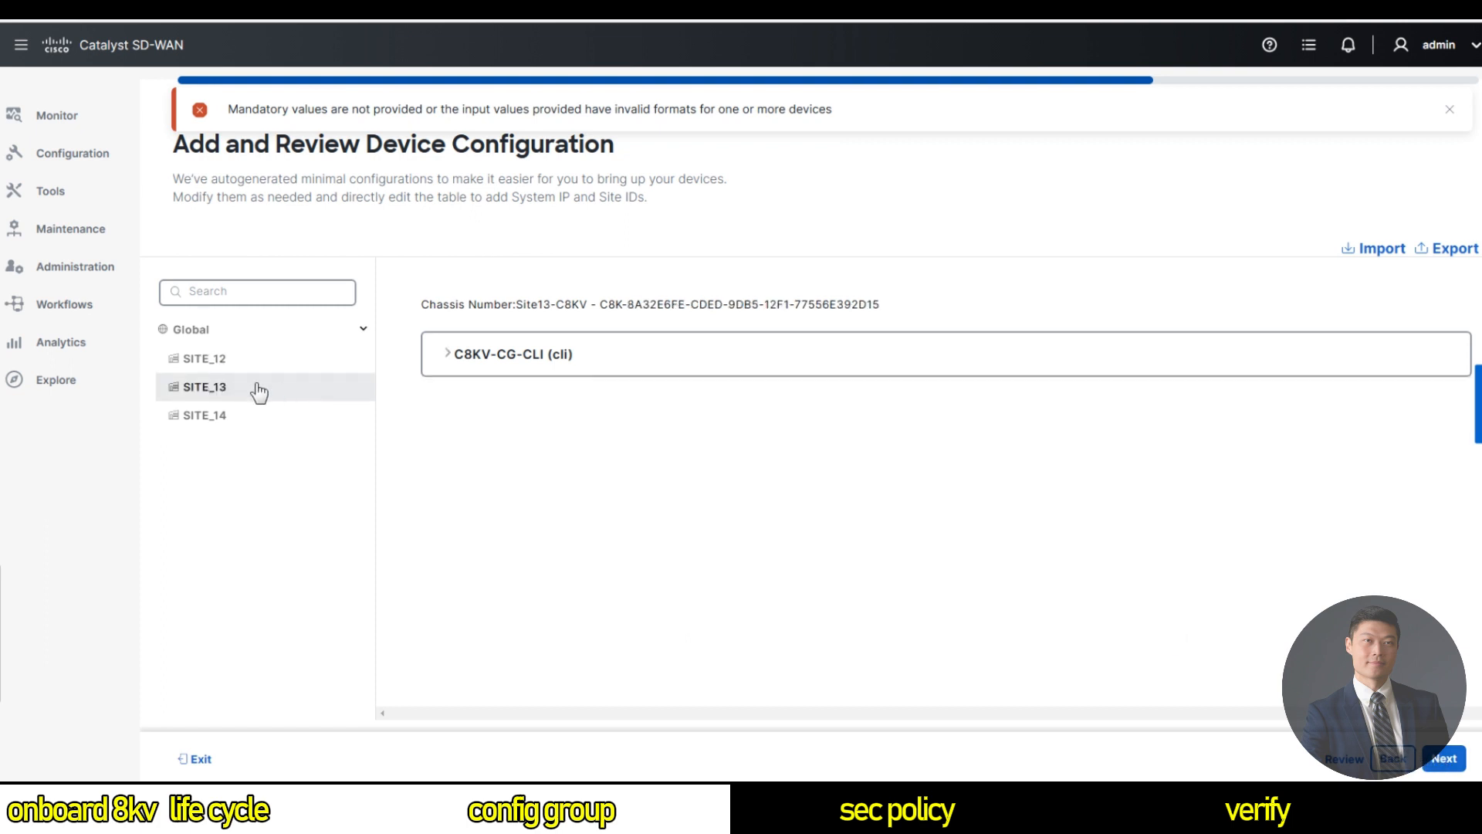
click(453, 363)
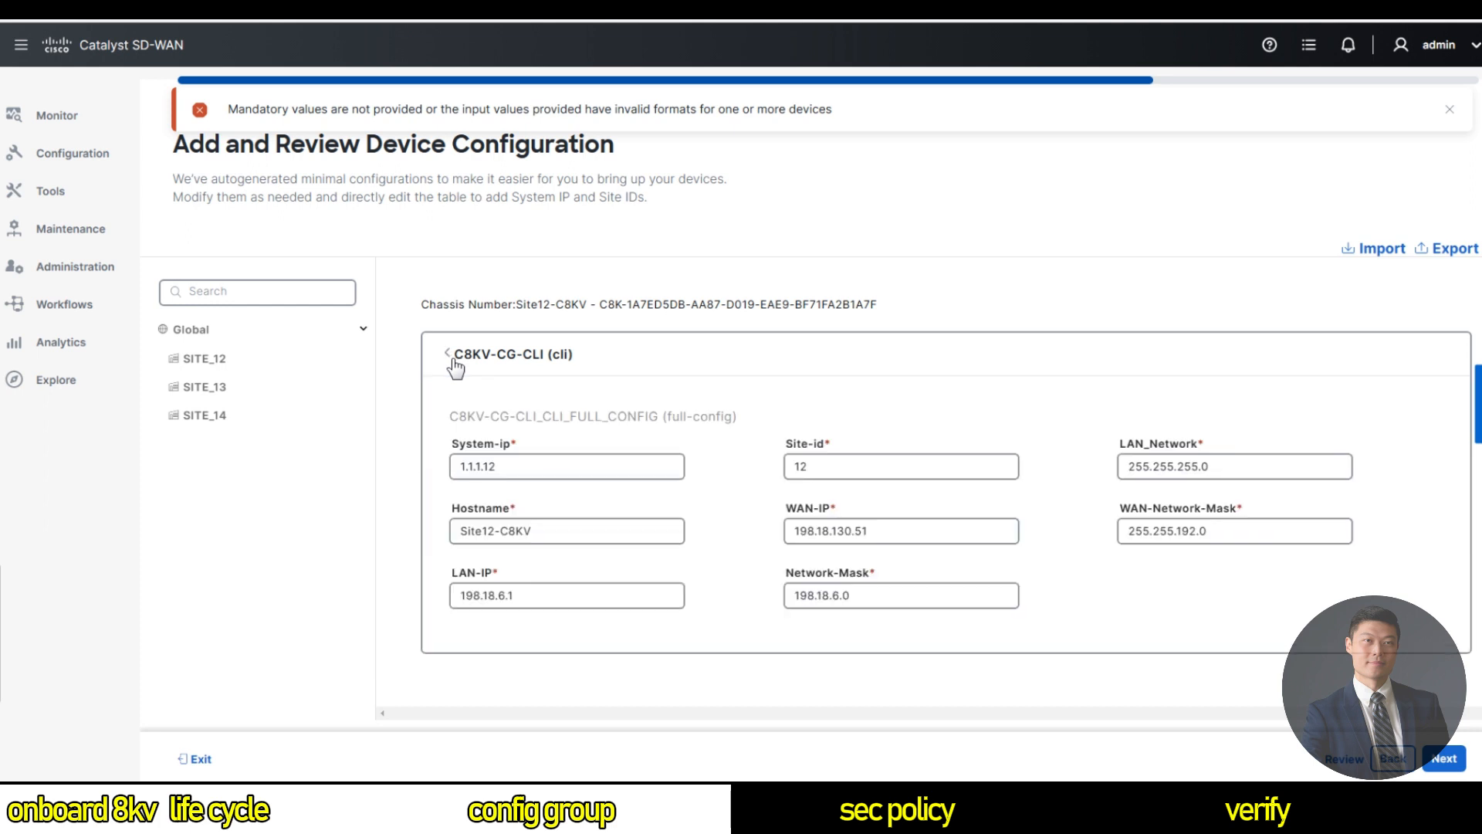
click(454, 363)
click(205, 387)
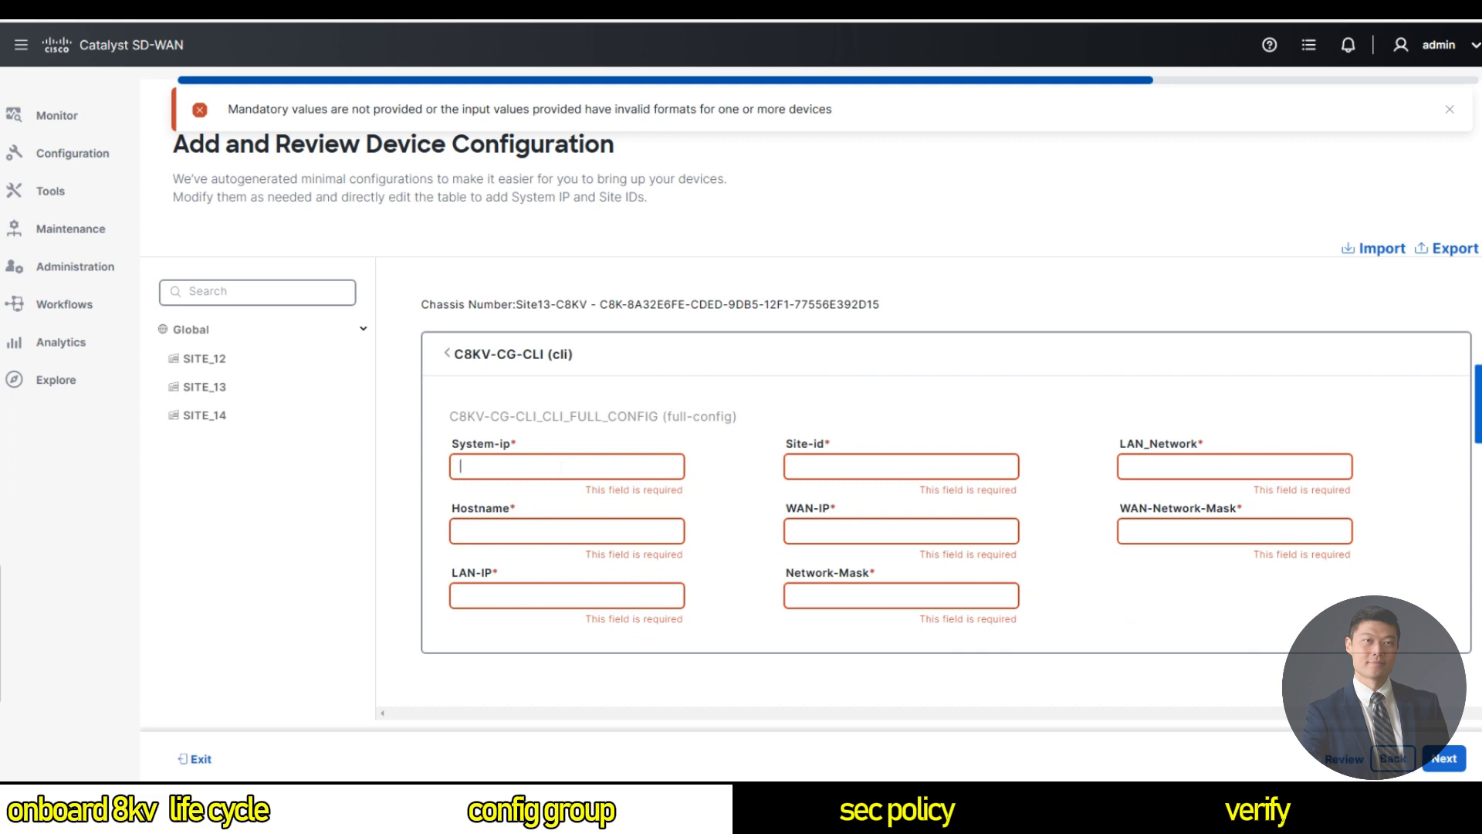
text(1.1.1.13)
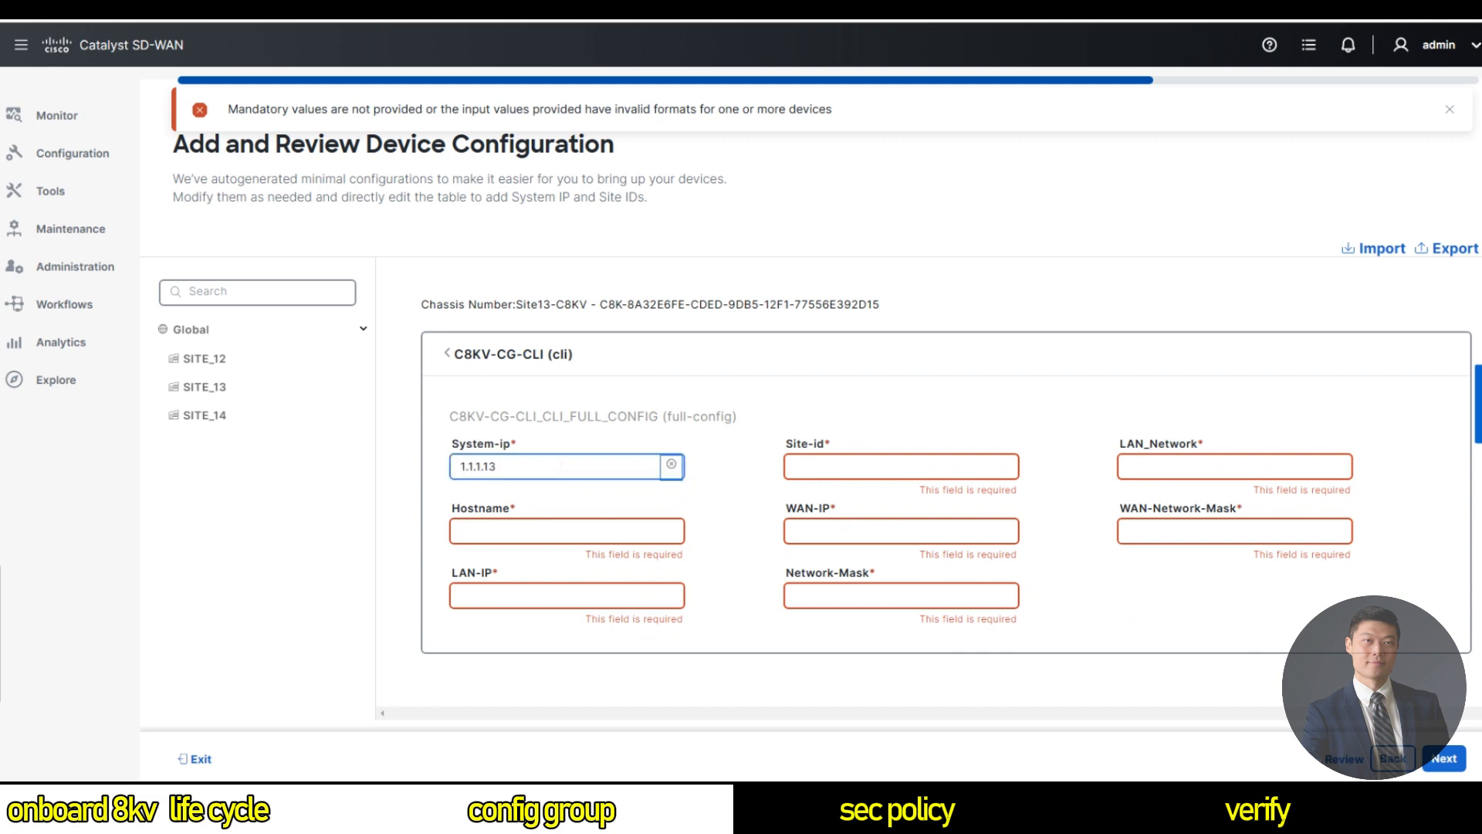
key(Tab)
text(13)
key(Tab)
key(Tab)
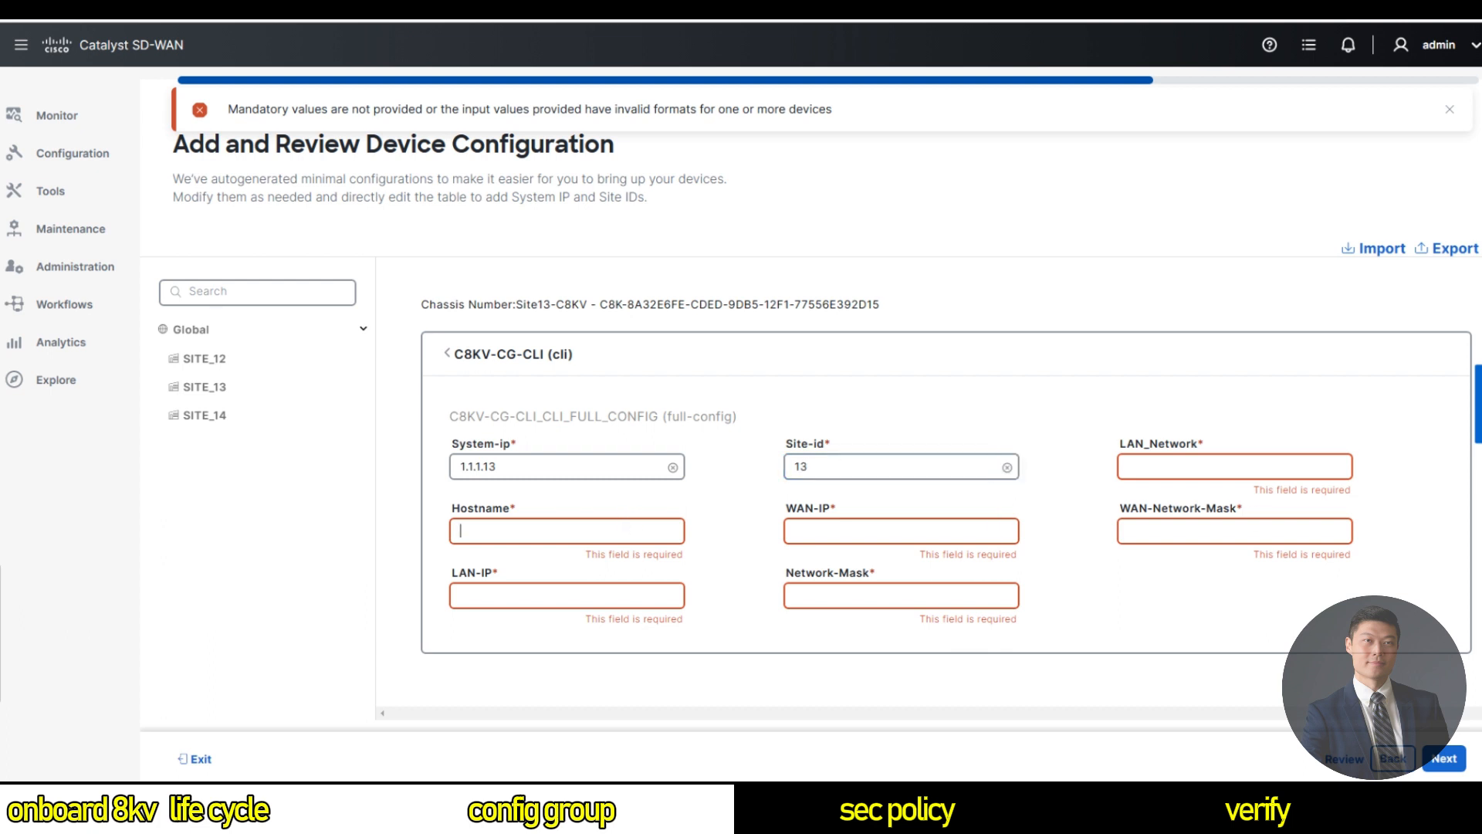
text(sITE13)
key(BackSpace)
key(BackSpace)
key(BackSpace)
key(BackSpace)
key(BackSpace)
key(BackSpace)
text(Site13)
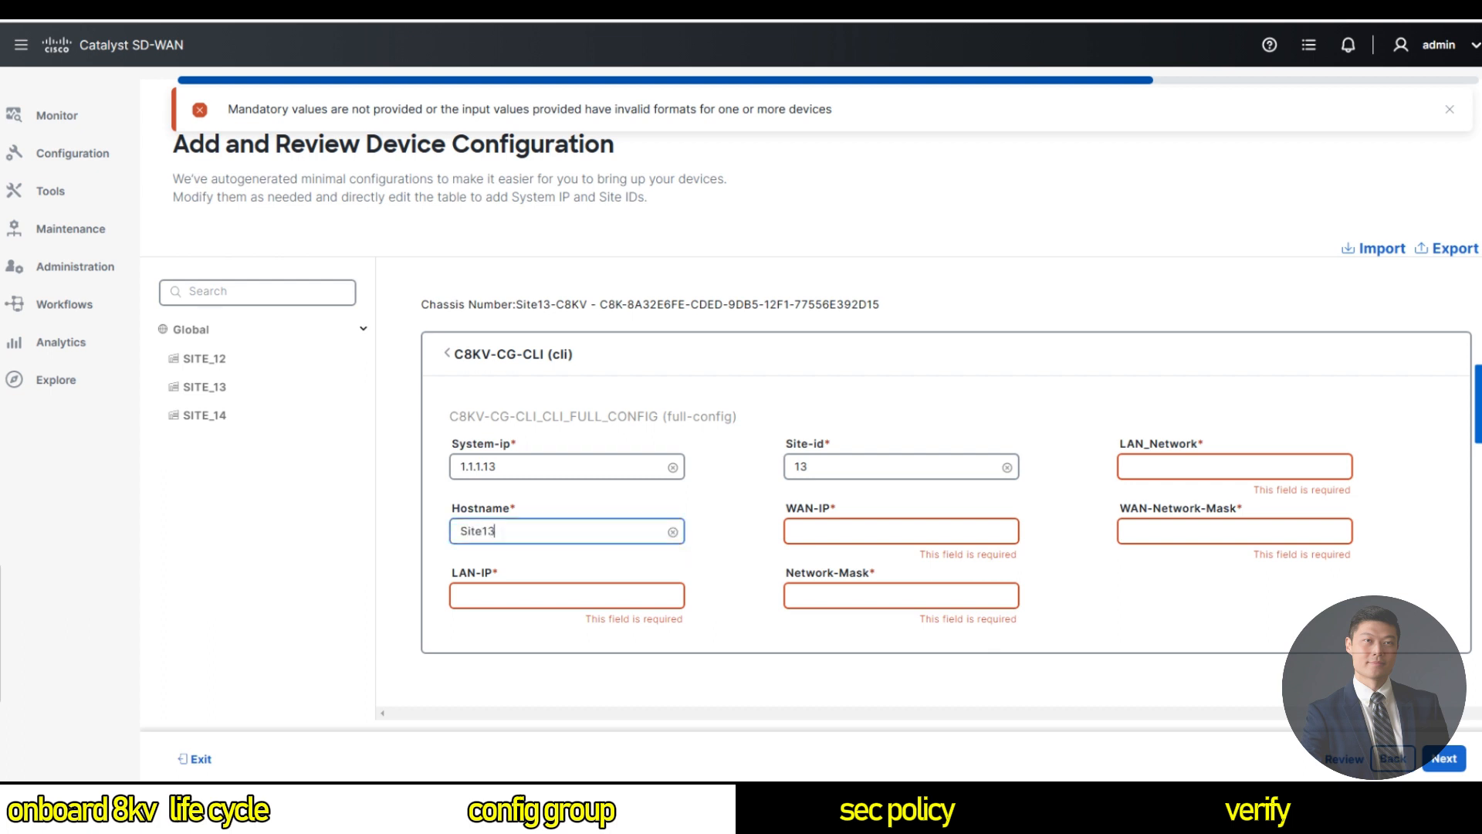
text(-C8KV)
Enter Site13's WAN-IP 198.18.130.52, mask 255.255.192.0, LAN-IP 198.18.7.1, mask 255.255.255.0, LAN_Network 192.18.7.0.
key(Tab)
key(Tab)
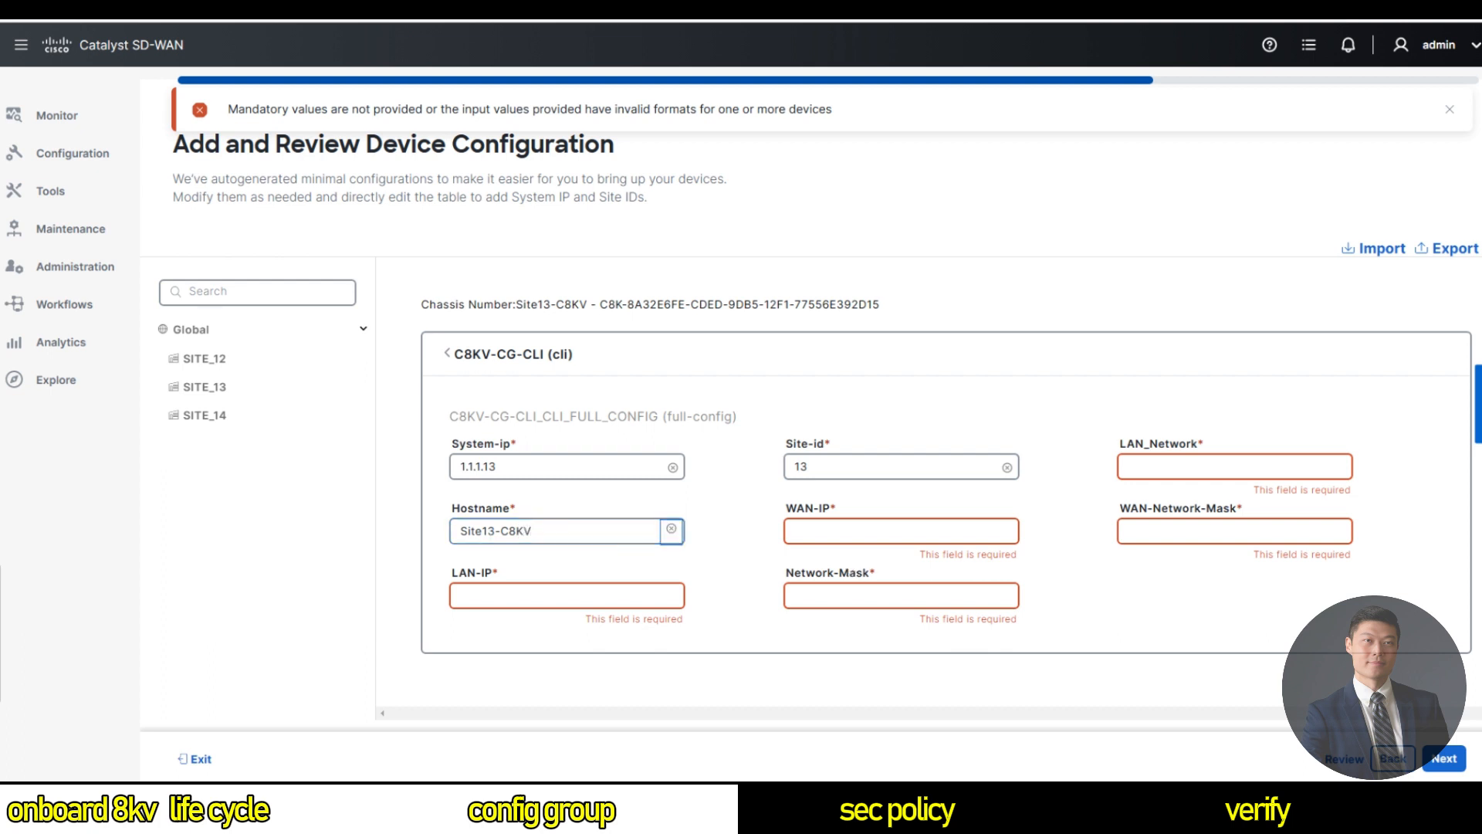
text(198.)
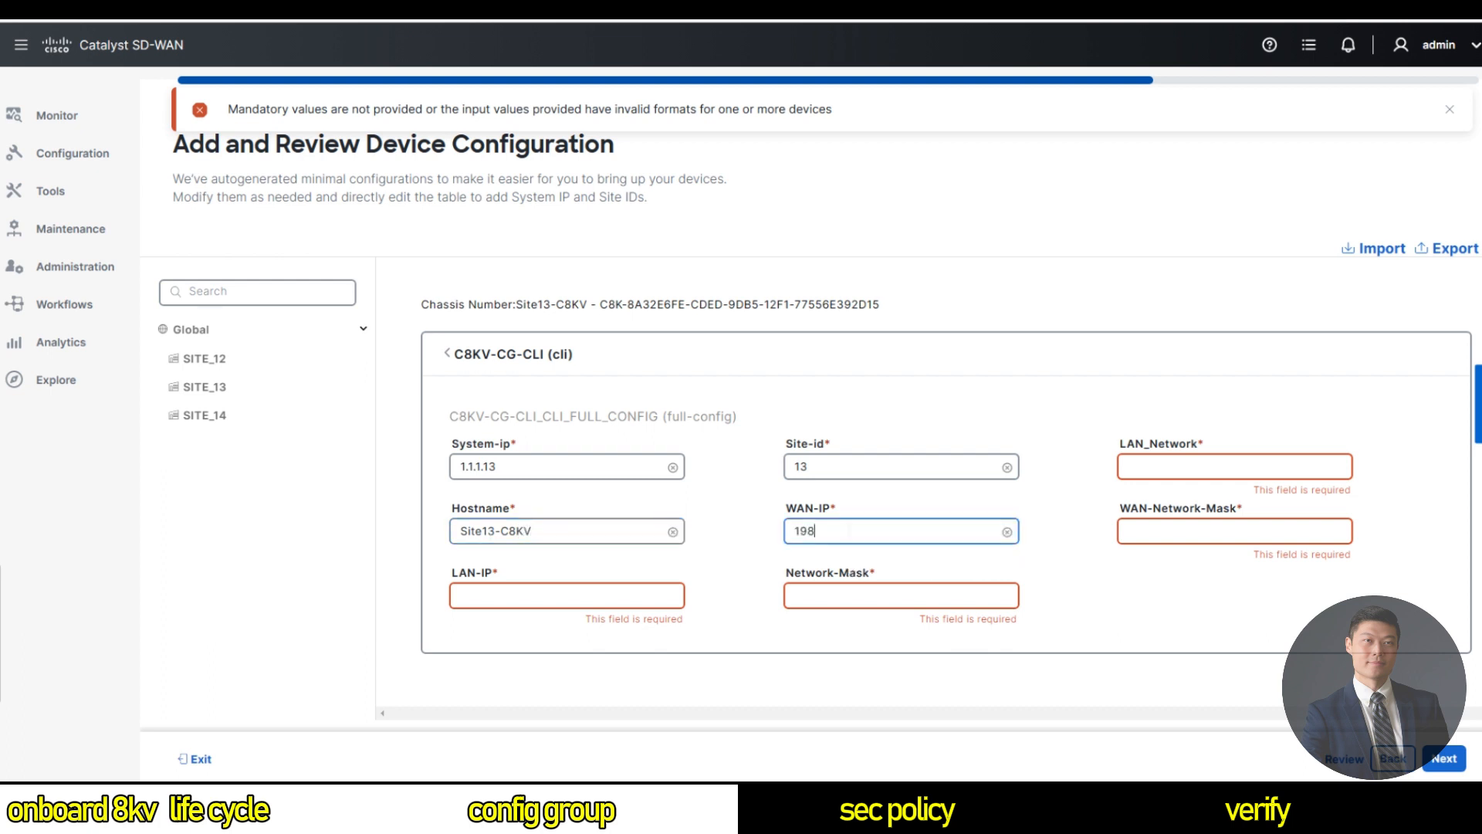
text(18.130.52)
click(1128, 532)
text(255.255.192.0)
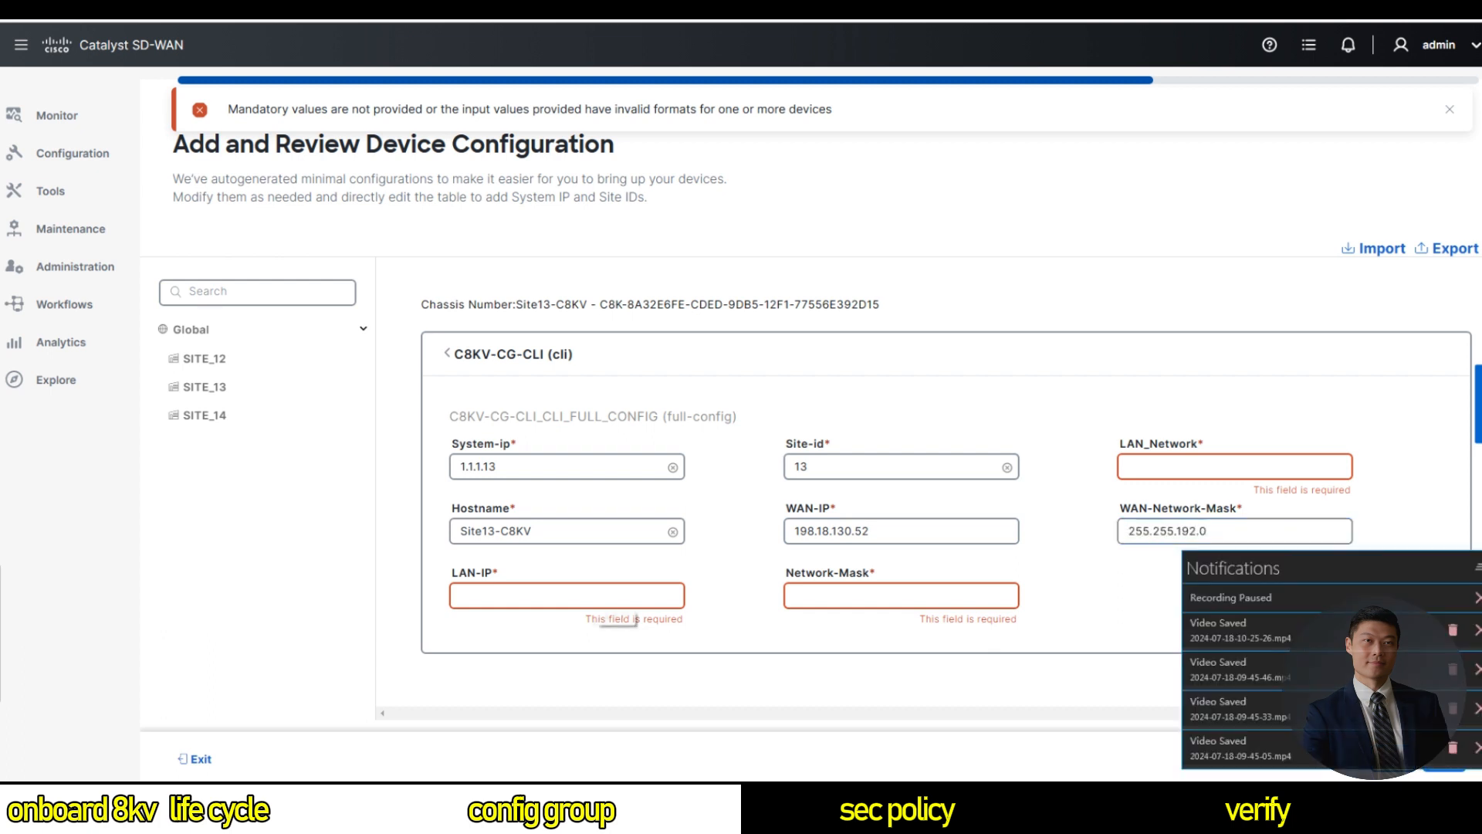
click(603, 596)
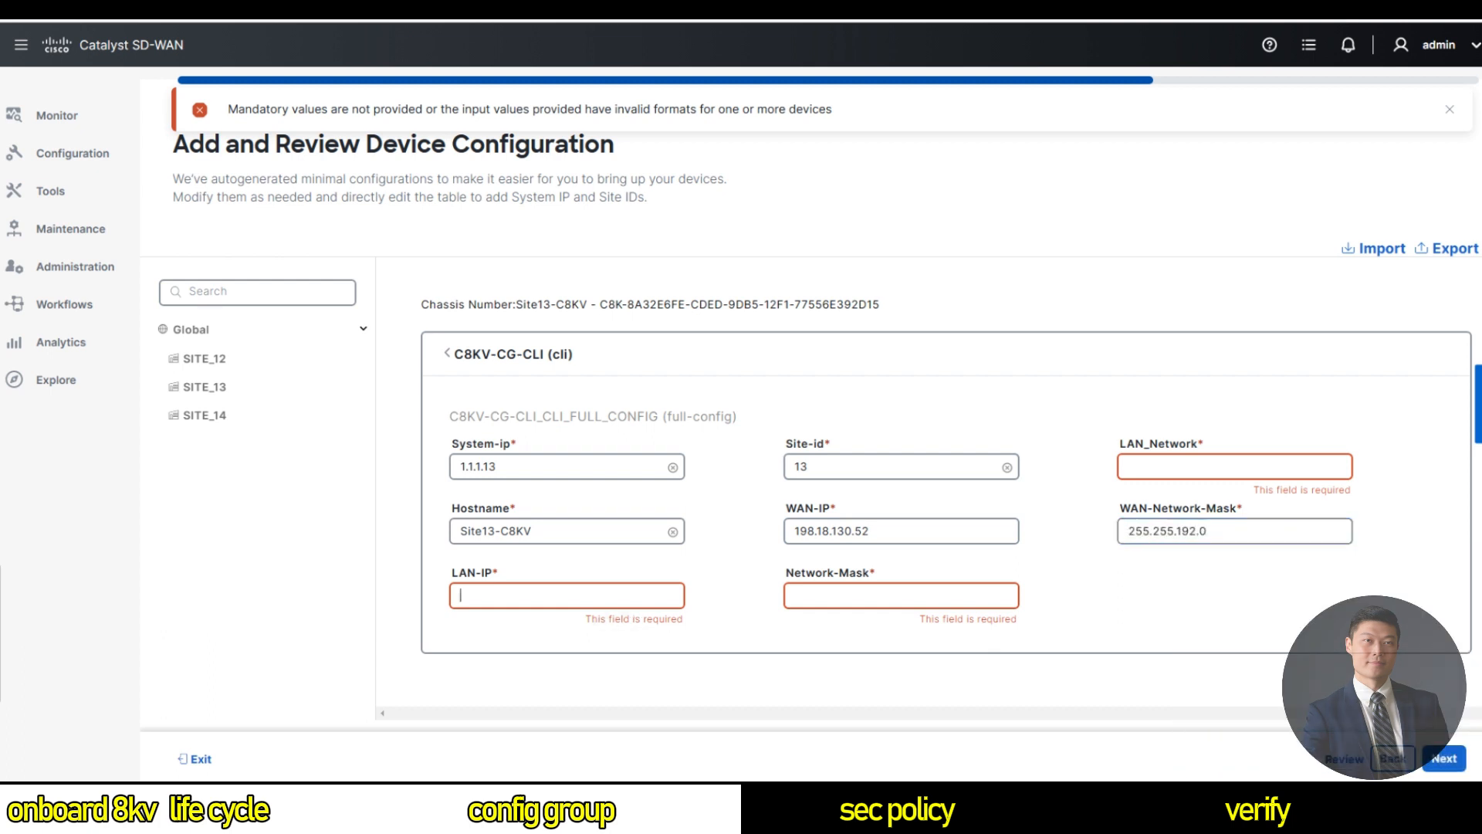
text(19)
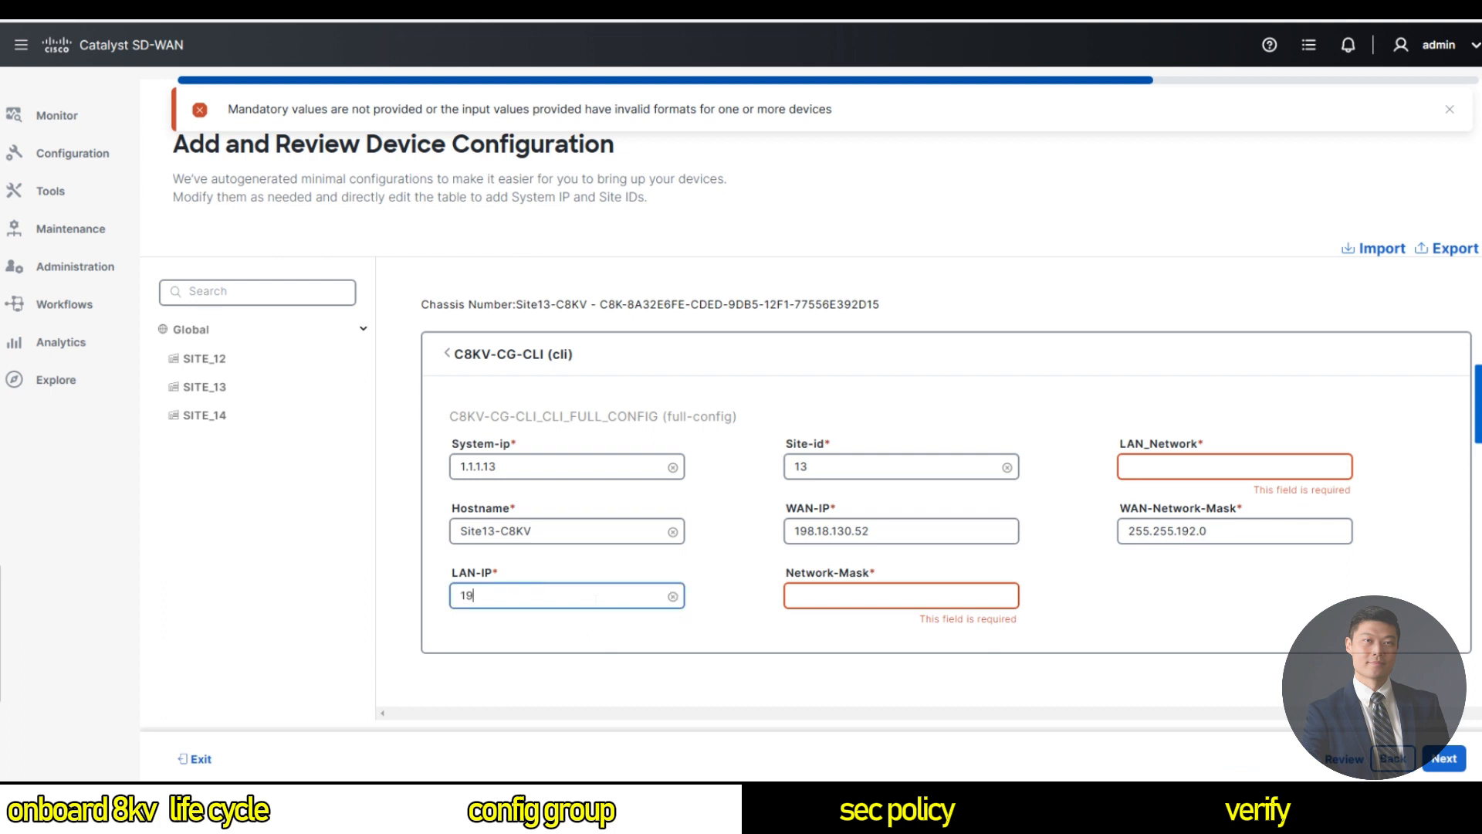
text(8.18.7.1)
click(855, 600)
text(255.255.255.0)
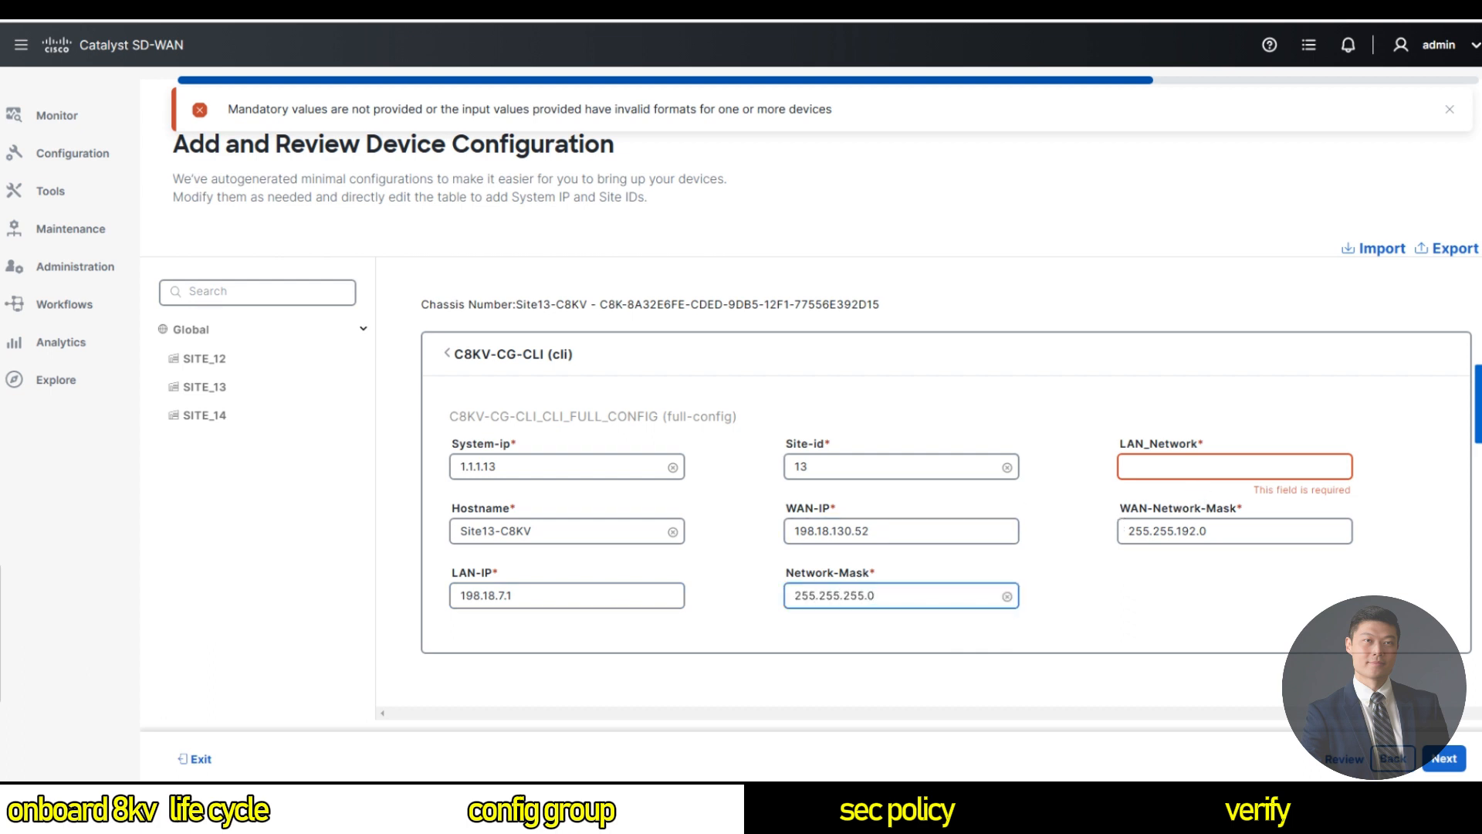
click(1199, 466)
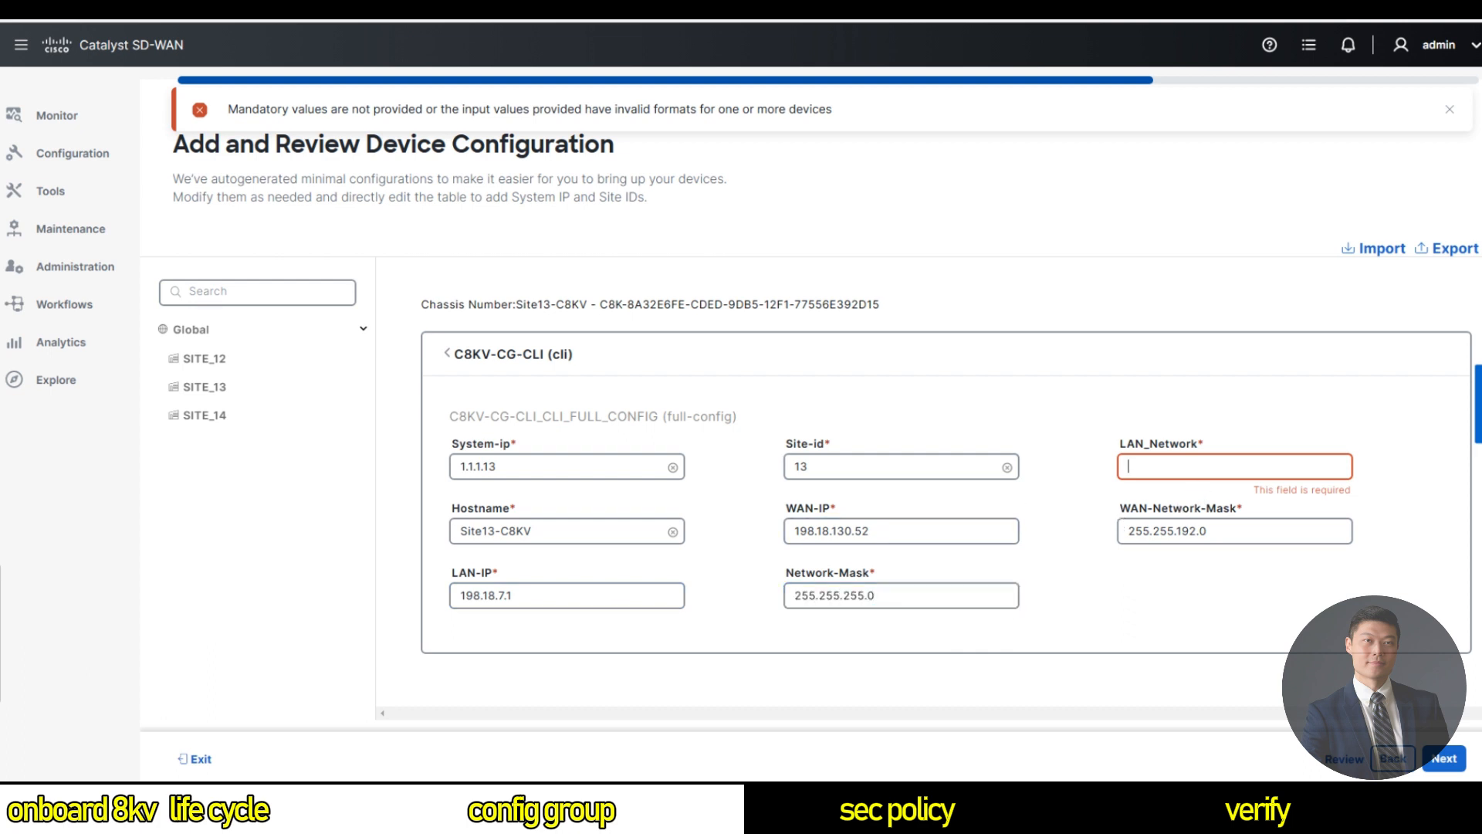
text(192.18)
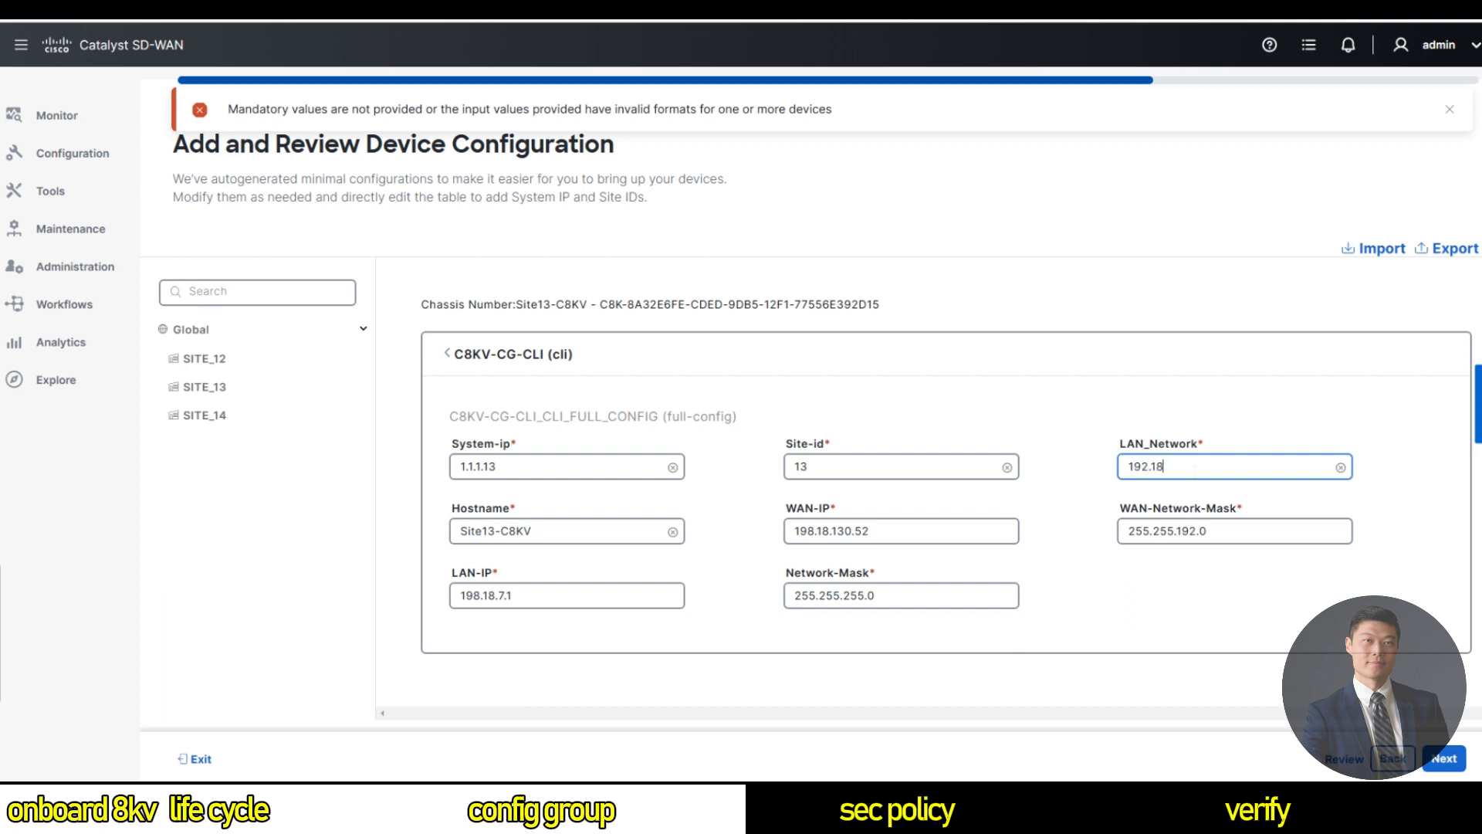
text(.7.0)
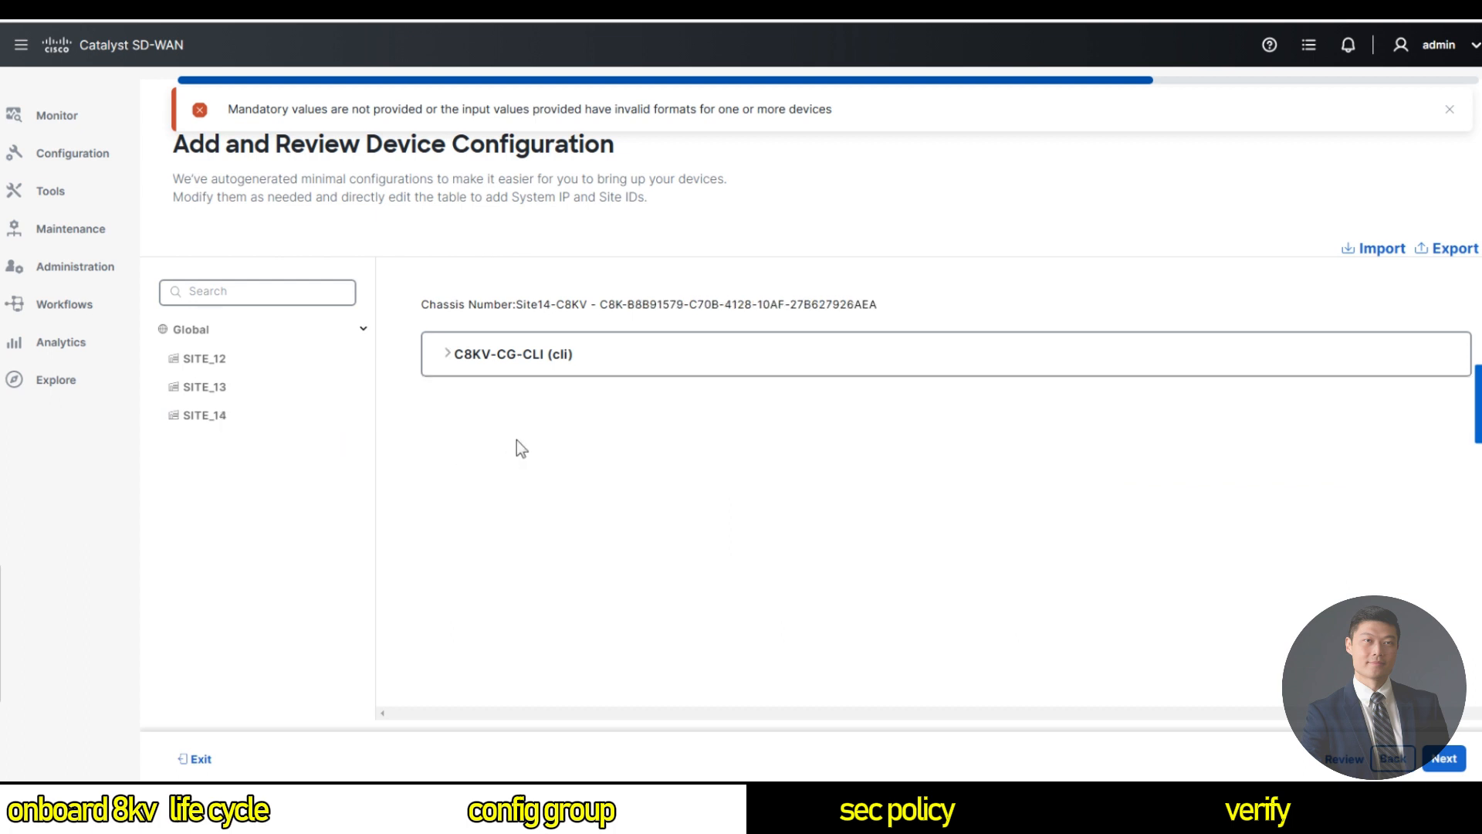
On SITE_14, enter System-ip 1.1.1.14, Site-id 14 and hostname Site14-C8KV.
click(462, 359)
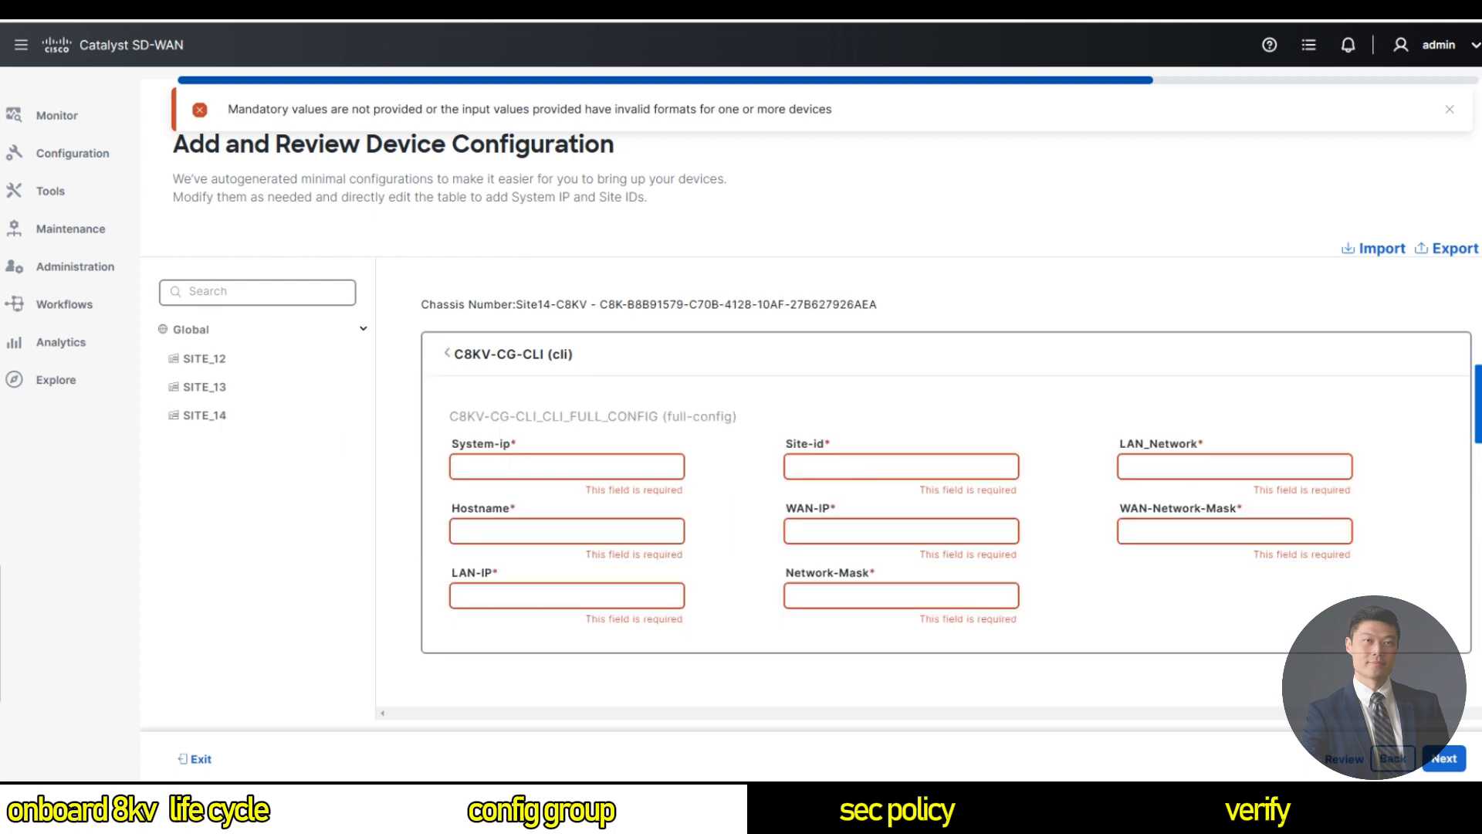
text(1.1.1.)
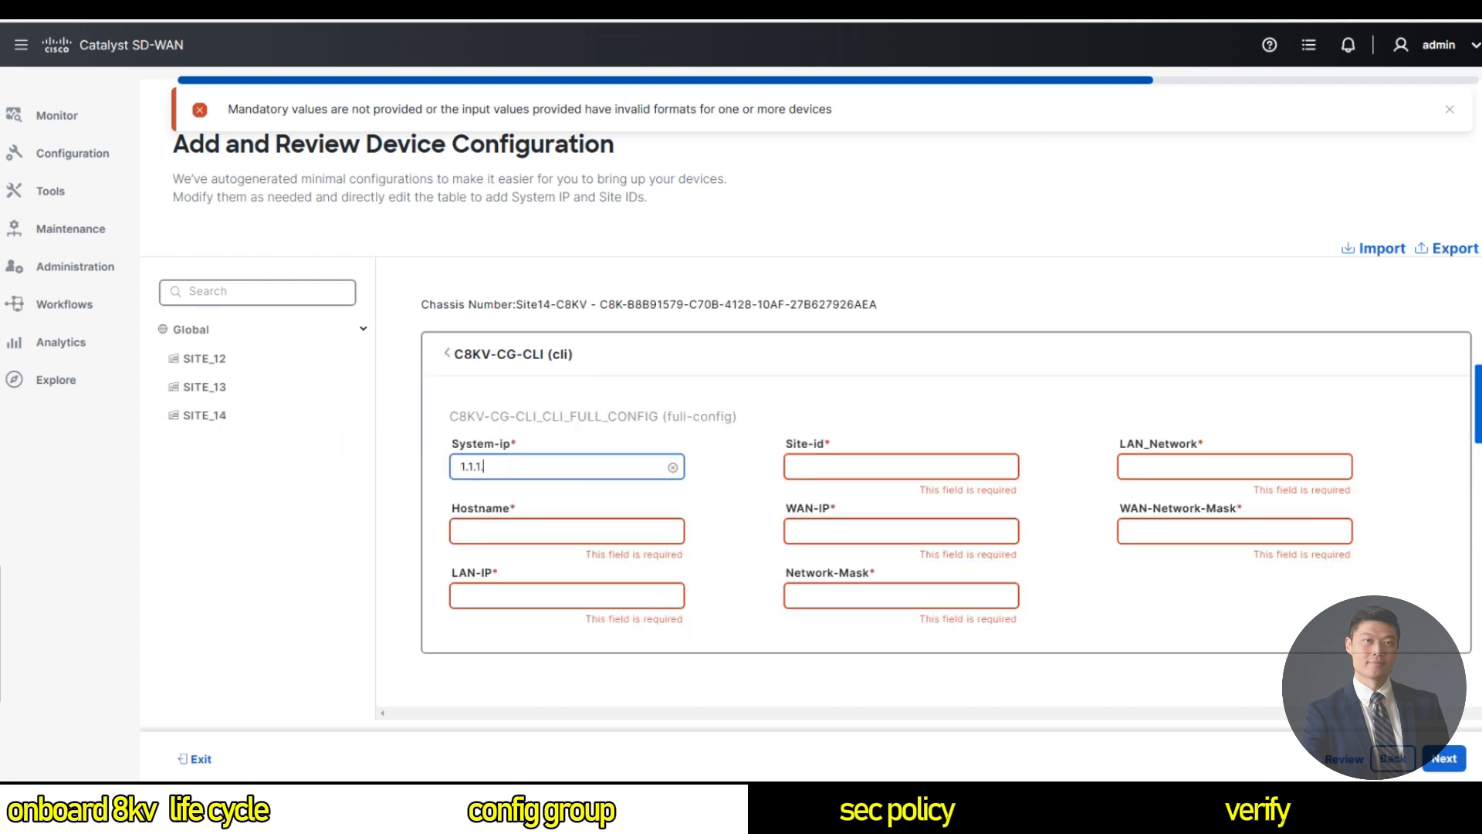
text(14)
click(831, 467)
text(14)
click(509, 531)
text(Si)
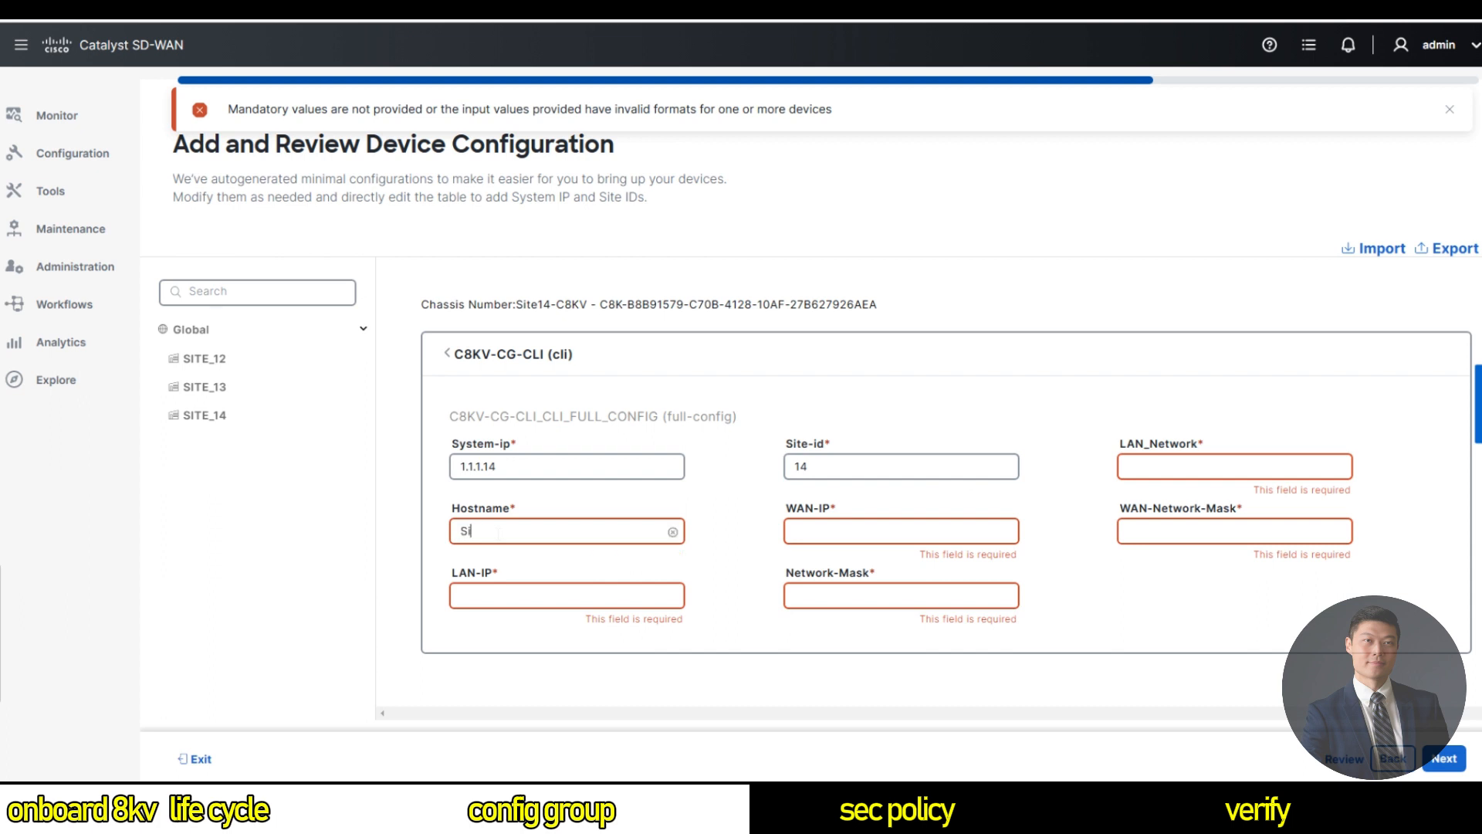
text(te14)
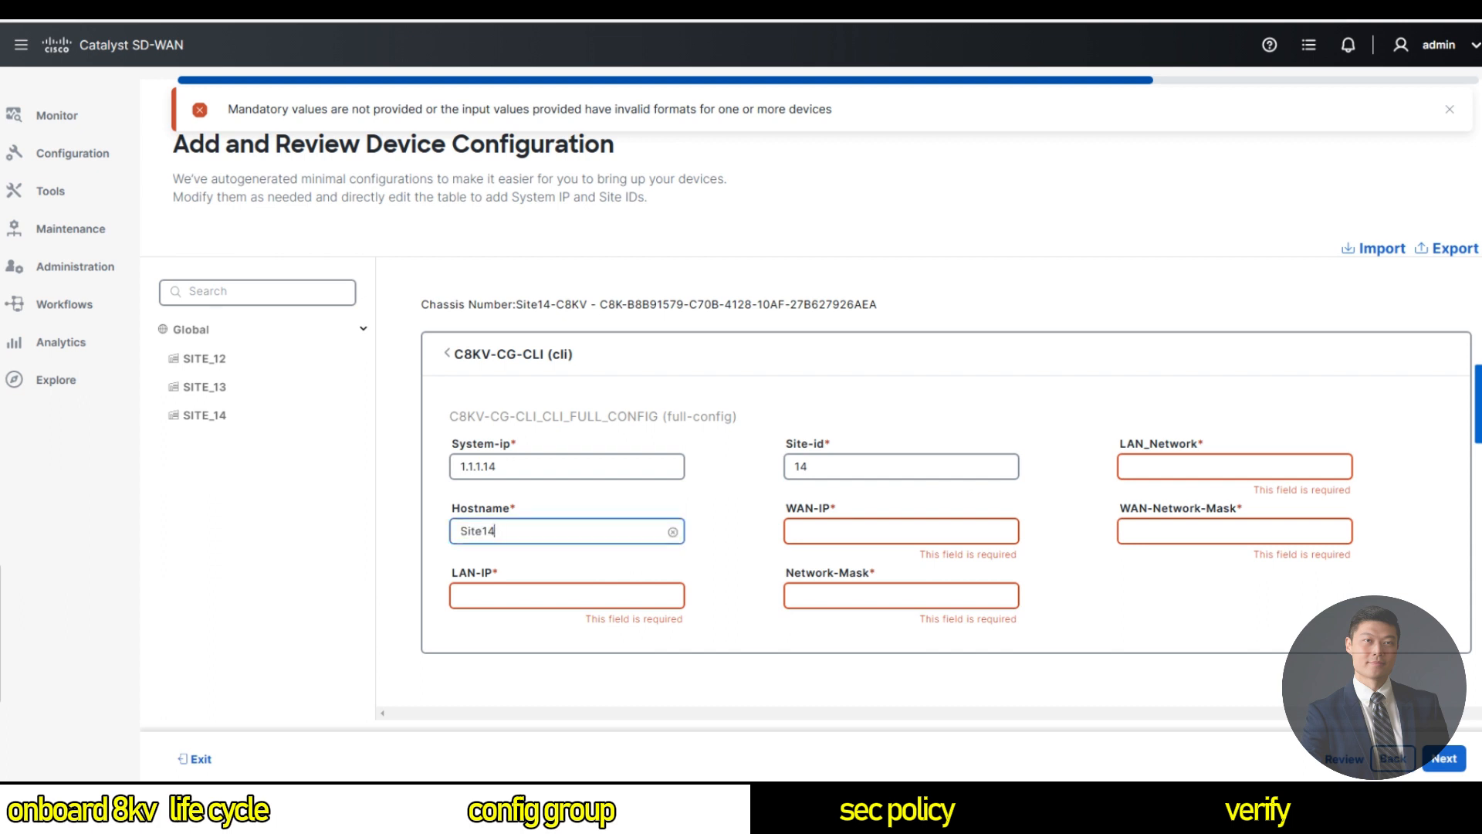
text(-C8KV)
Enter Site14's WAN-IP 198.18.130.53 and WAN-Network-Mask 255.255.192.0.
click(846, 531)
text(198.1)
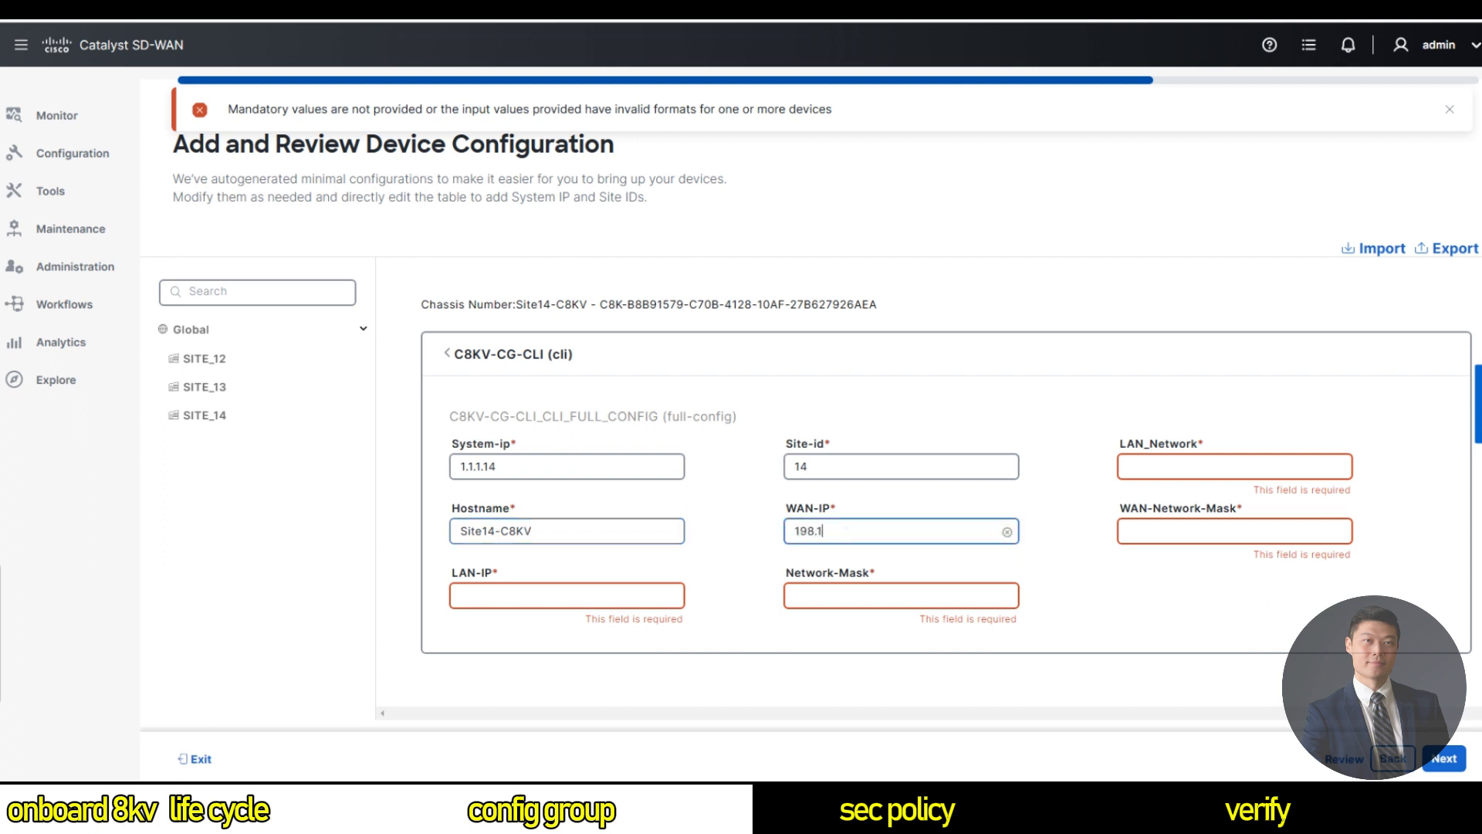
text(8.140.52)
key(BackSpace)
text(3)
click(1129, 531)
text(25)
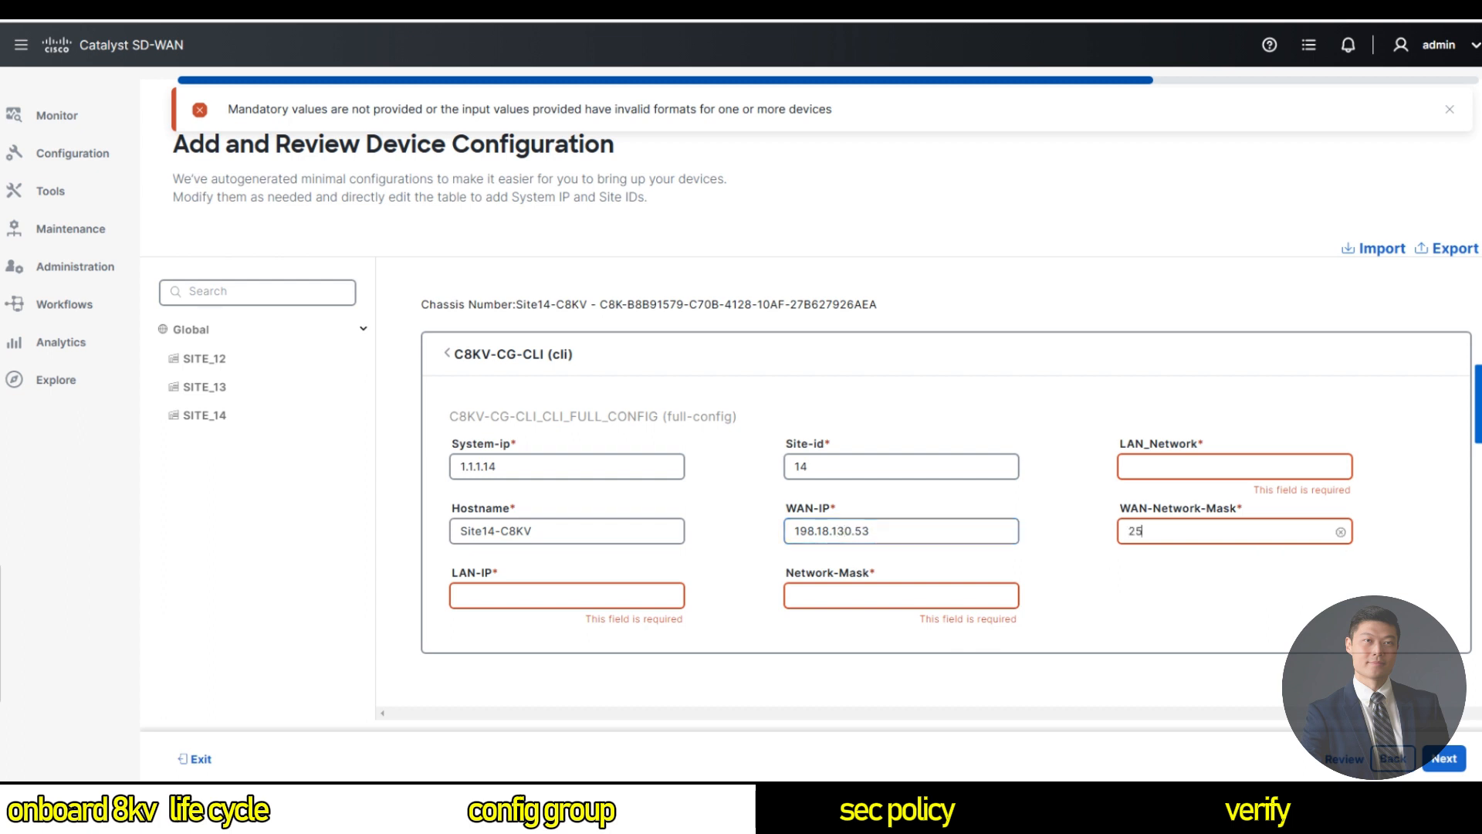
text(5.255.)
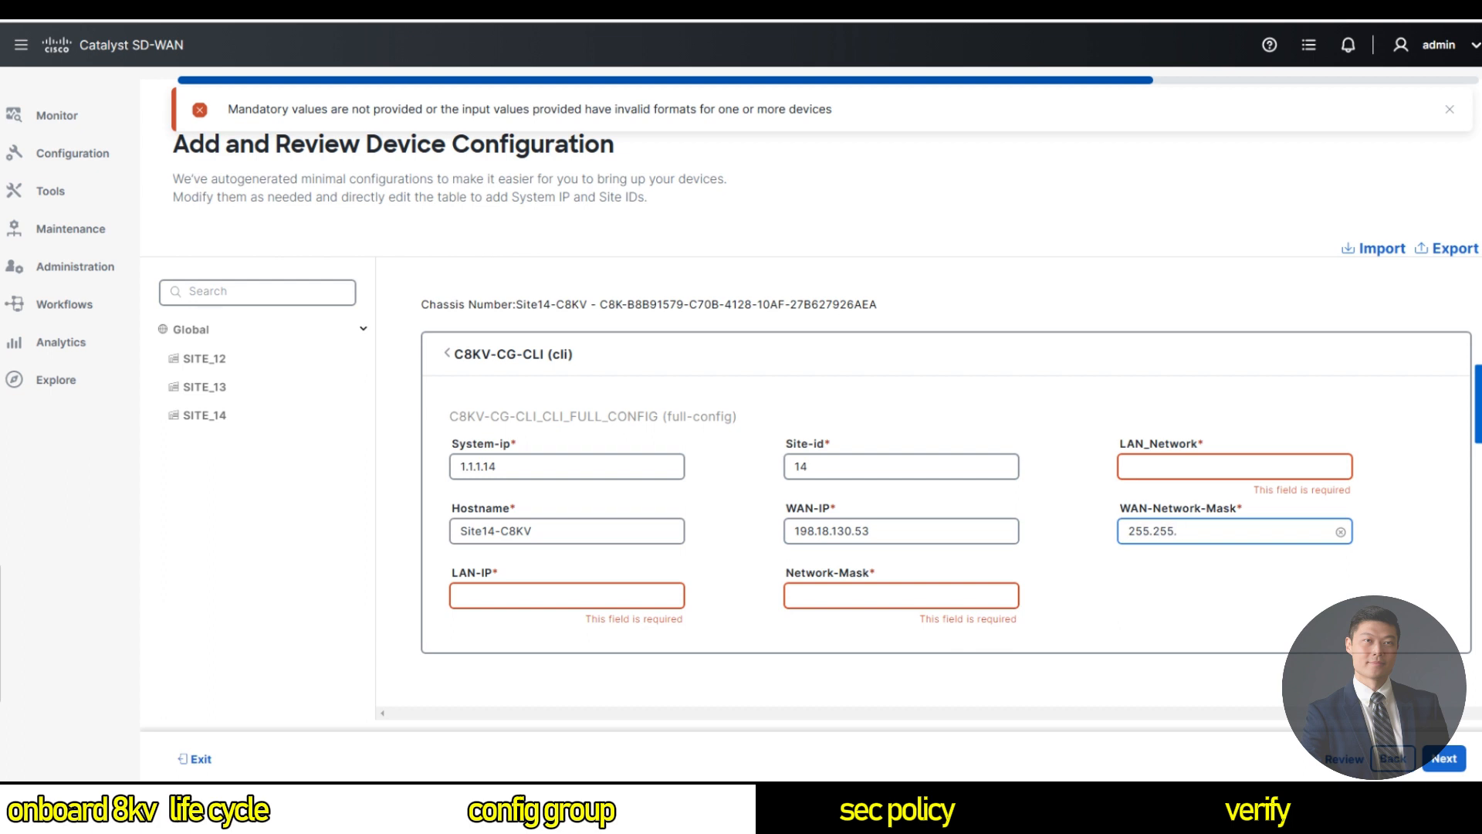
text(192.0)
Enter Site14's LAN-IP 198.18.8.1 and LAN_Network 255.255.255.0, and begin the Network-Mask value.
click(522, 598)
text(198.18.8.1)
key(Tab)
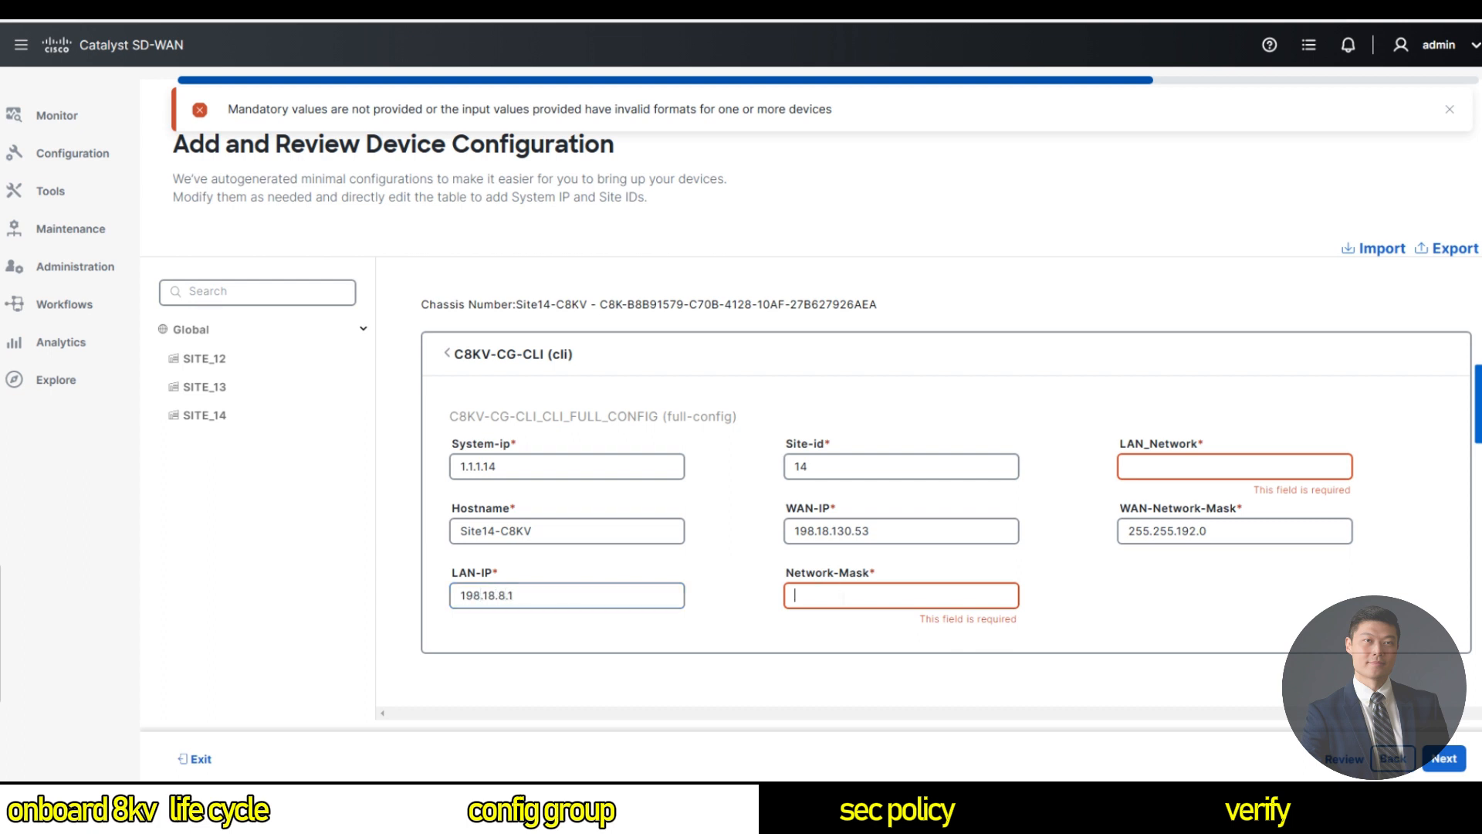
click(1144, 466)
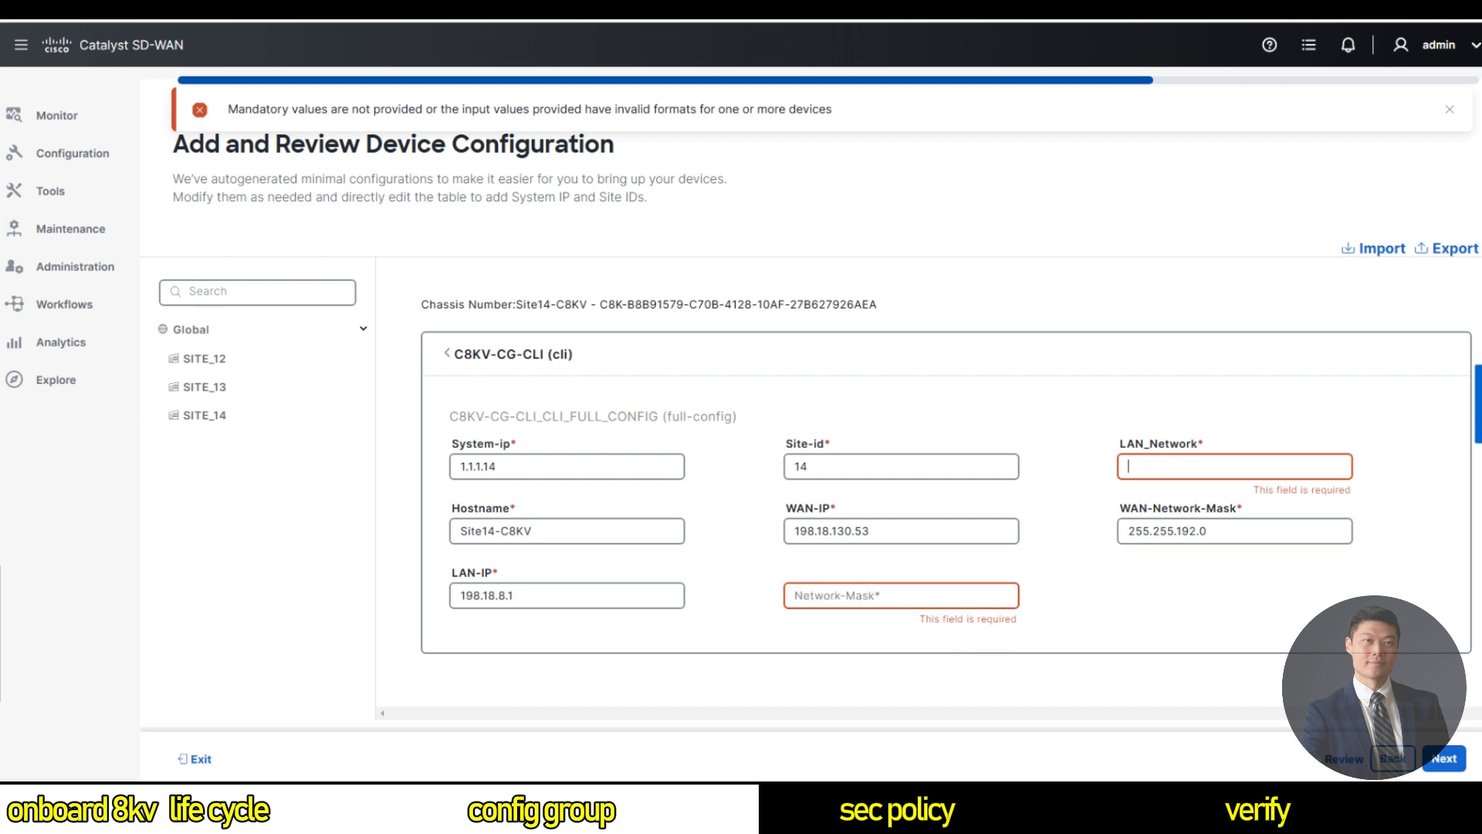
text(255.25)
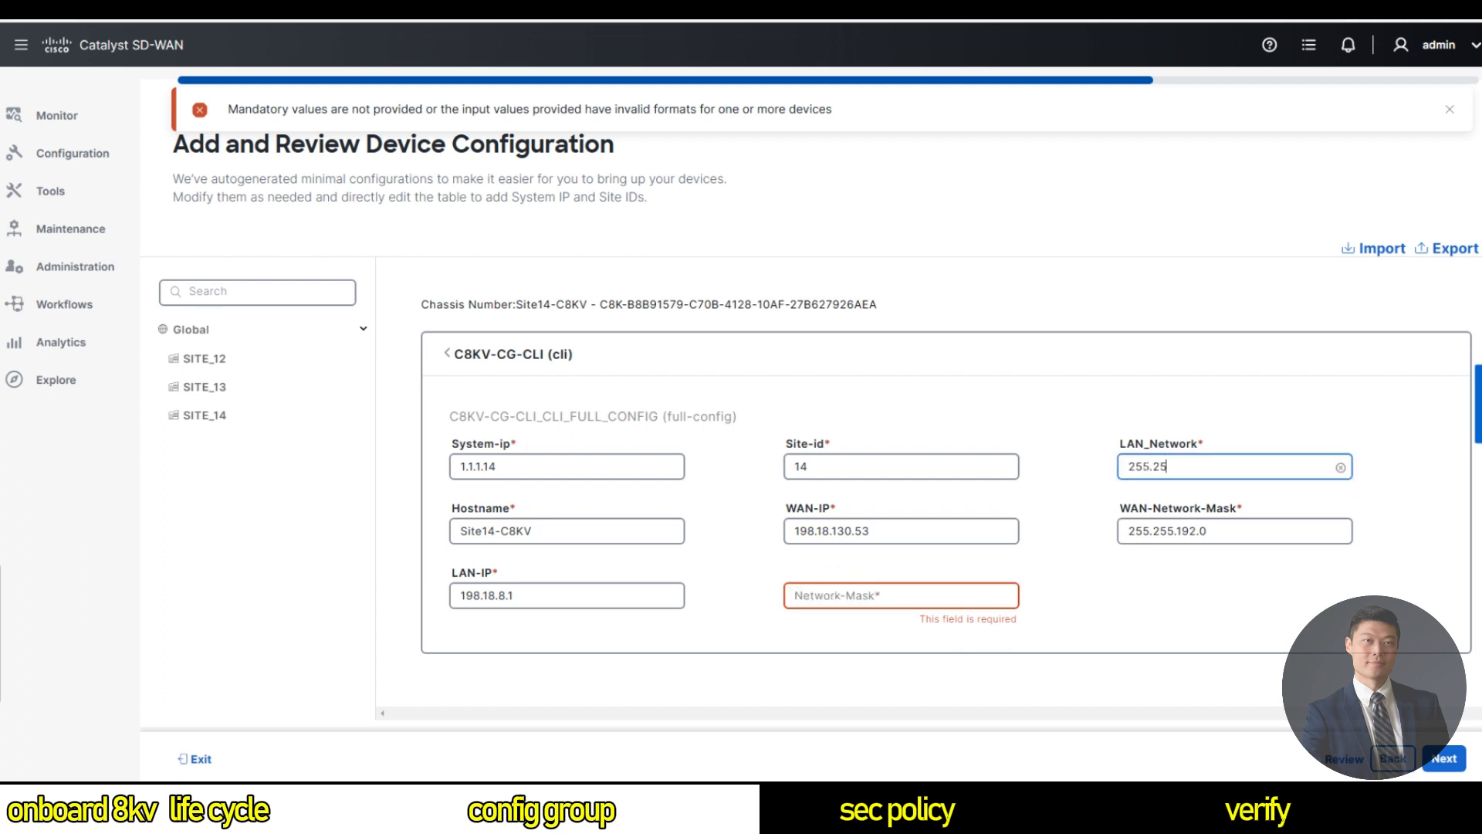
text(5.255.0)
click(857, 595)
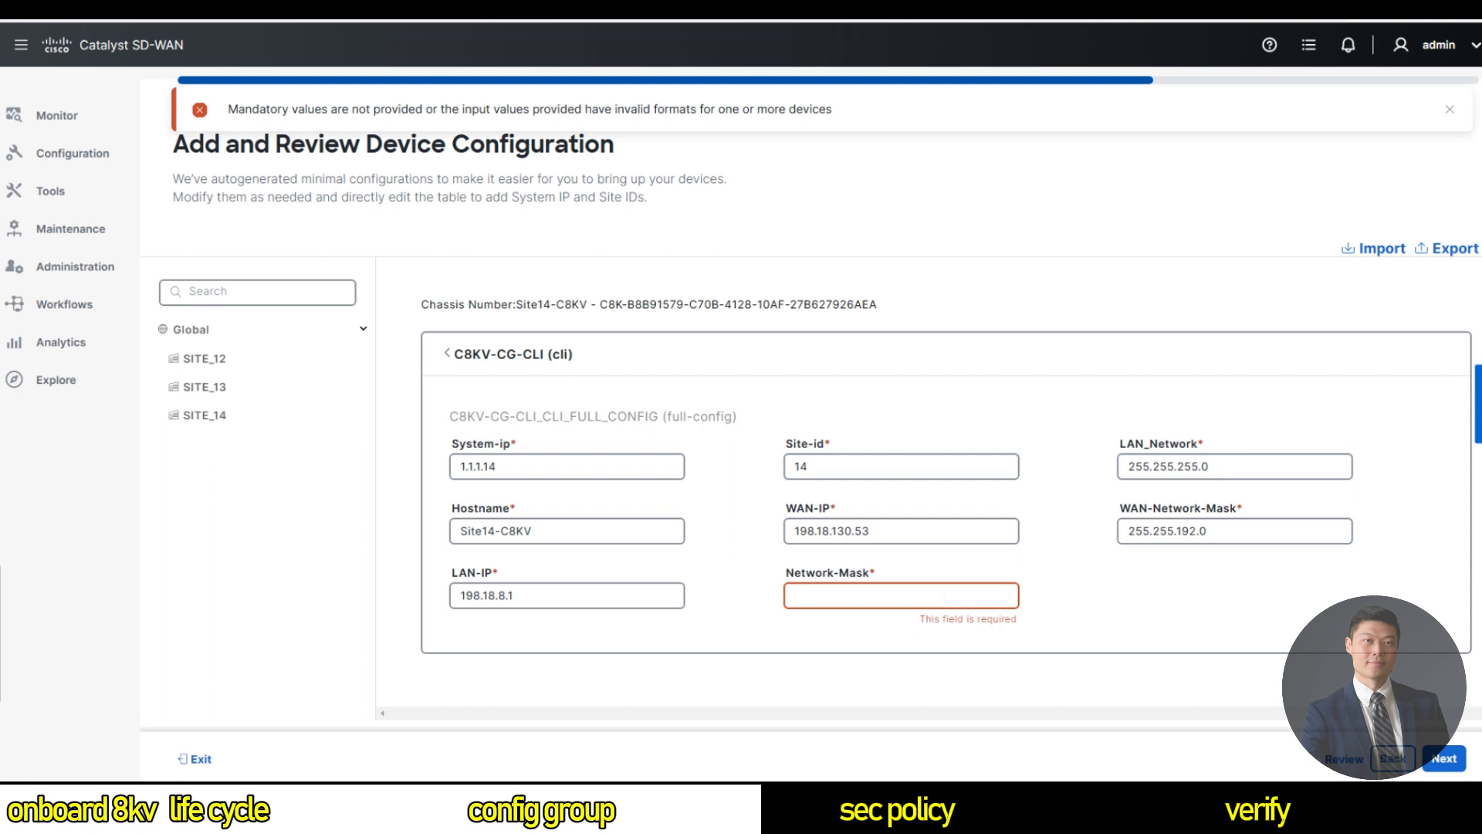
text(198.18.)
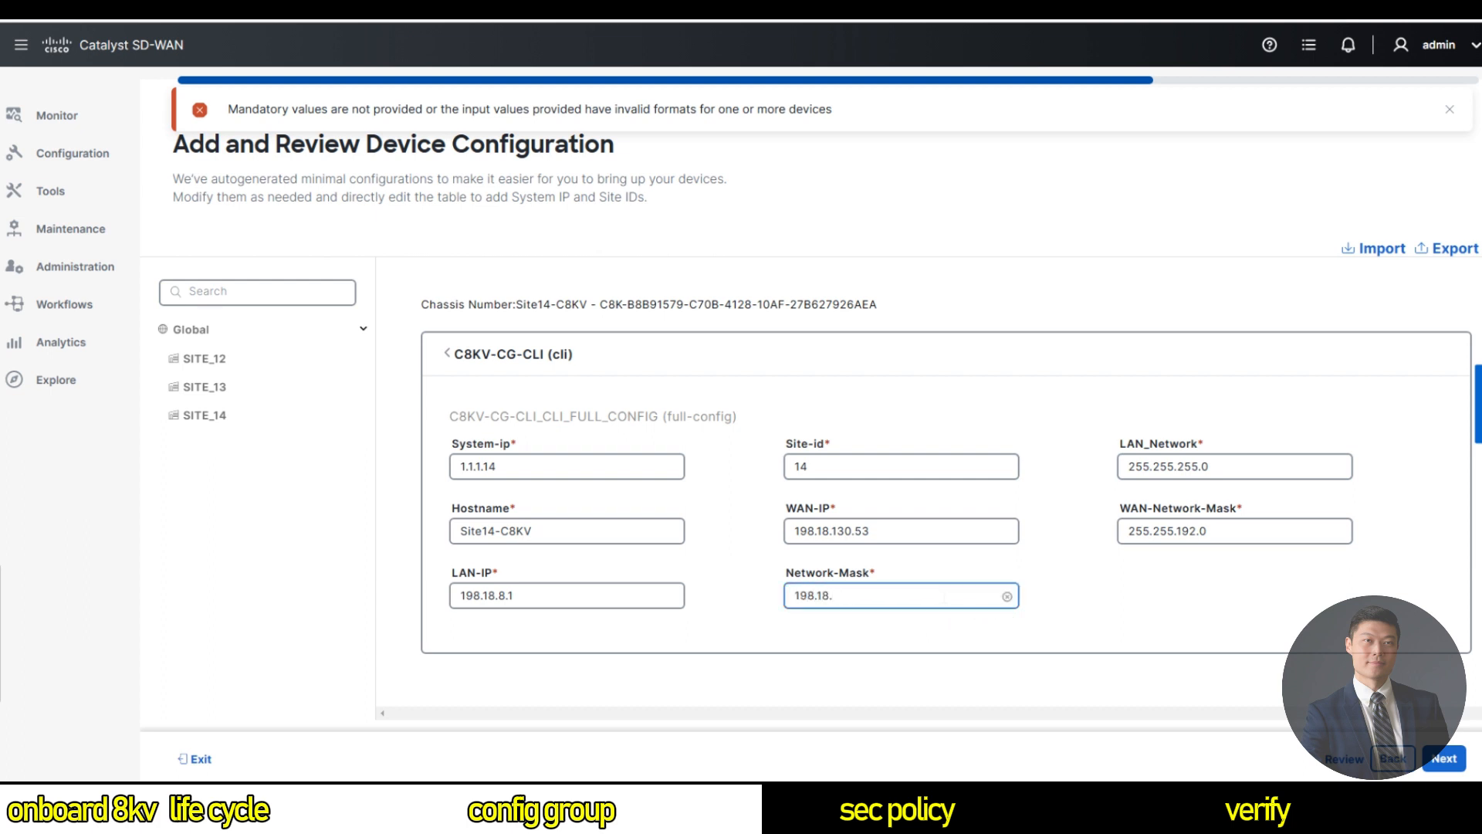
text(0..0)
Check Site12's hostname and Site13's WAN-IP in their expanded C8KV-CG-CLI cards.
click(220, 363)
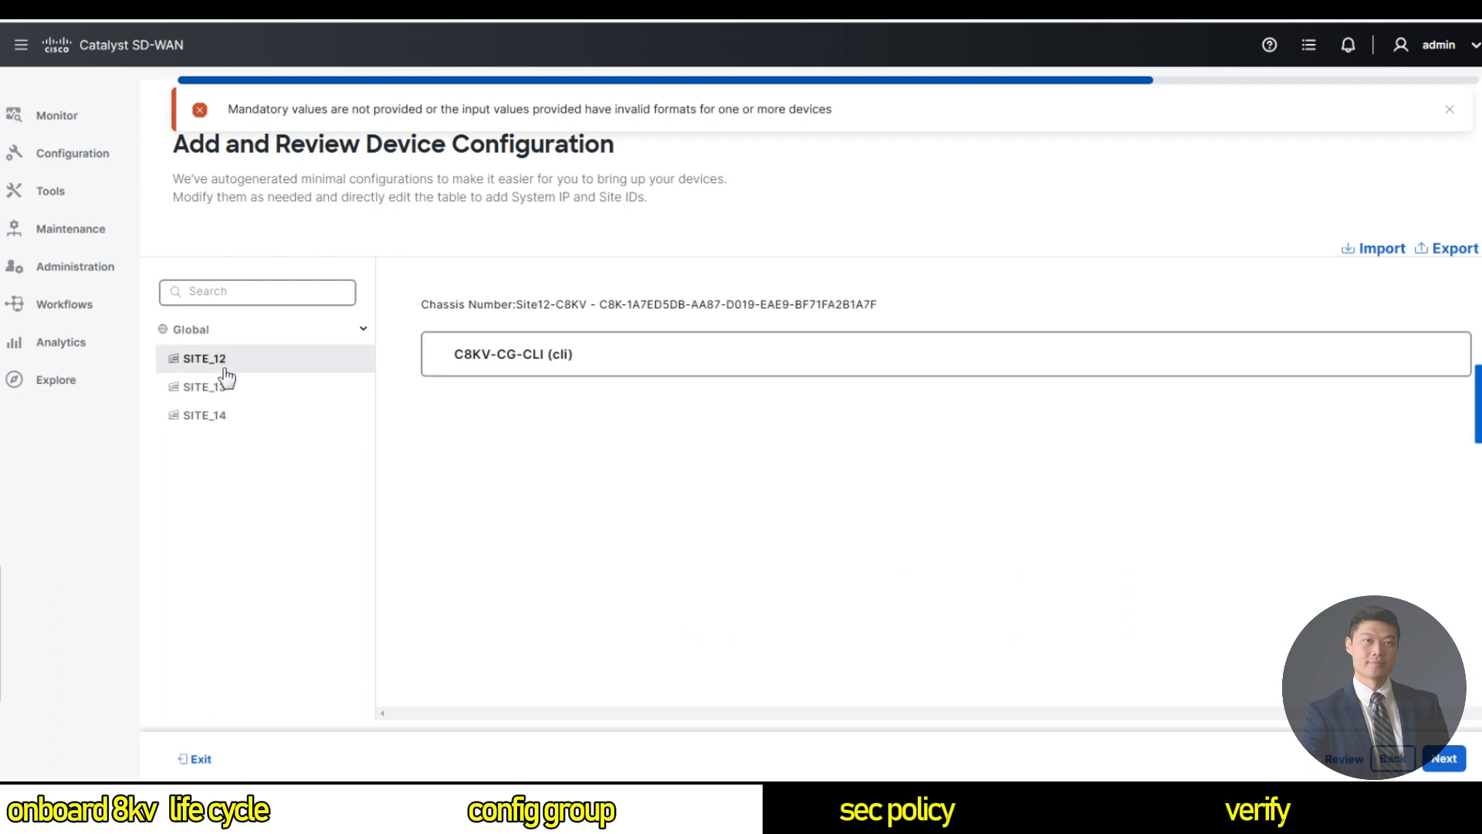
click(445, 359)
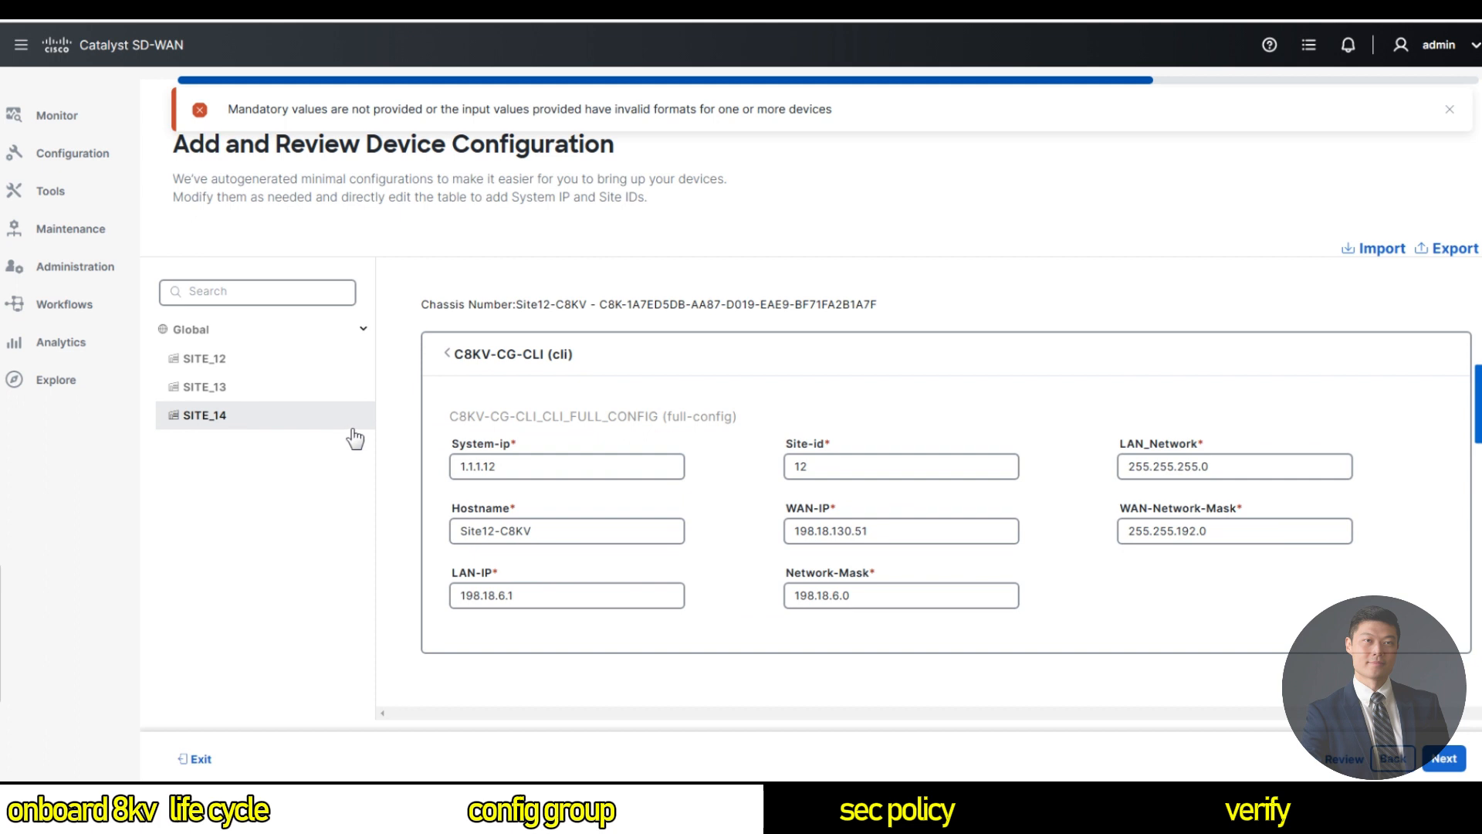
click(540, 531)
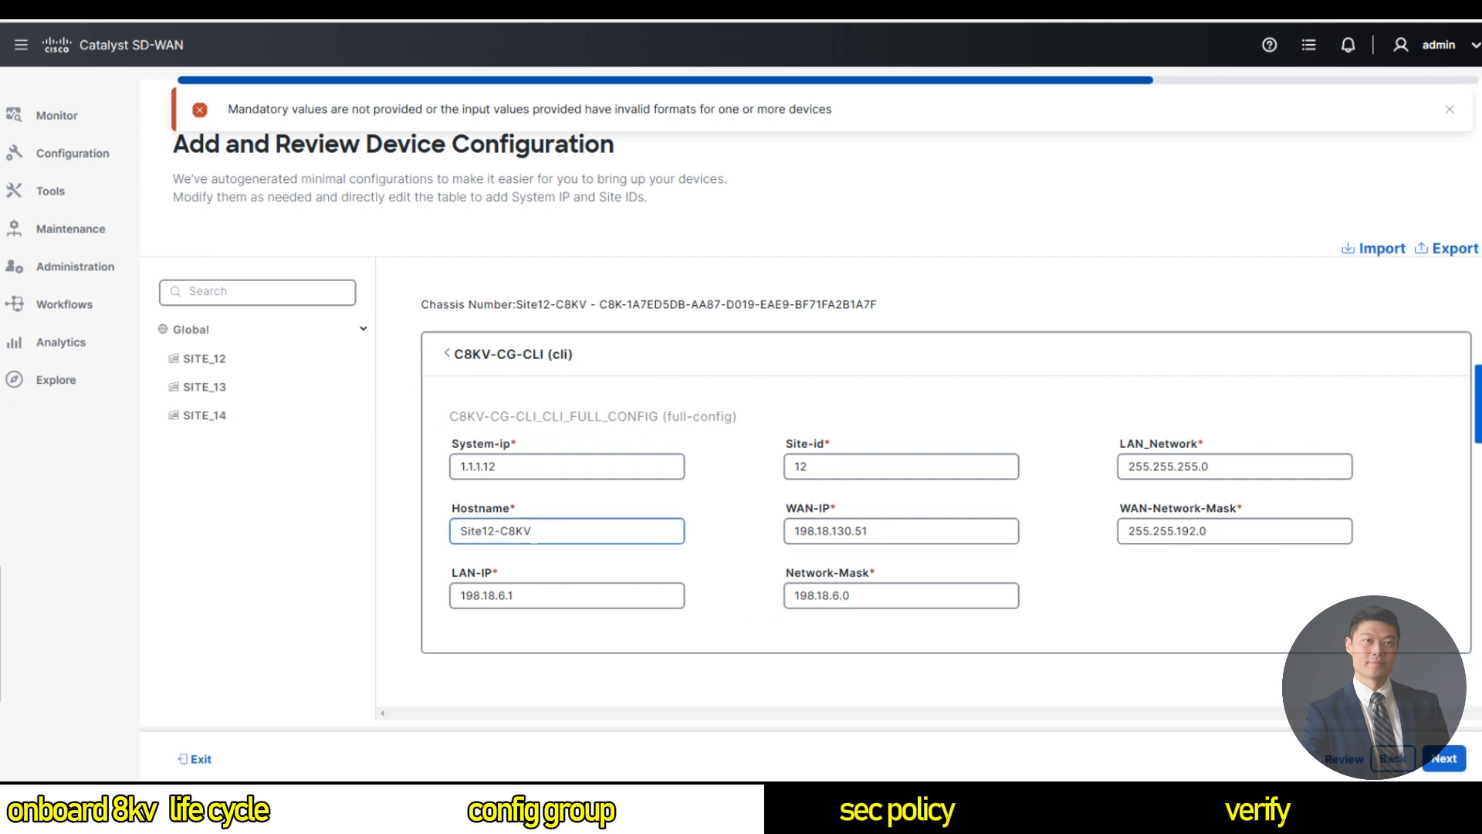
click(956, 559)
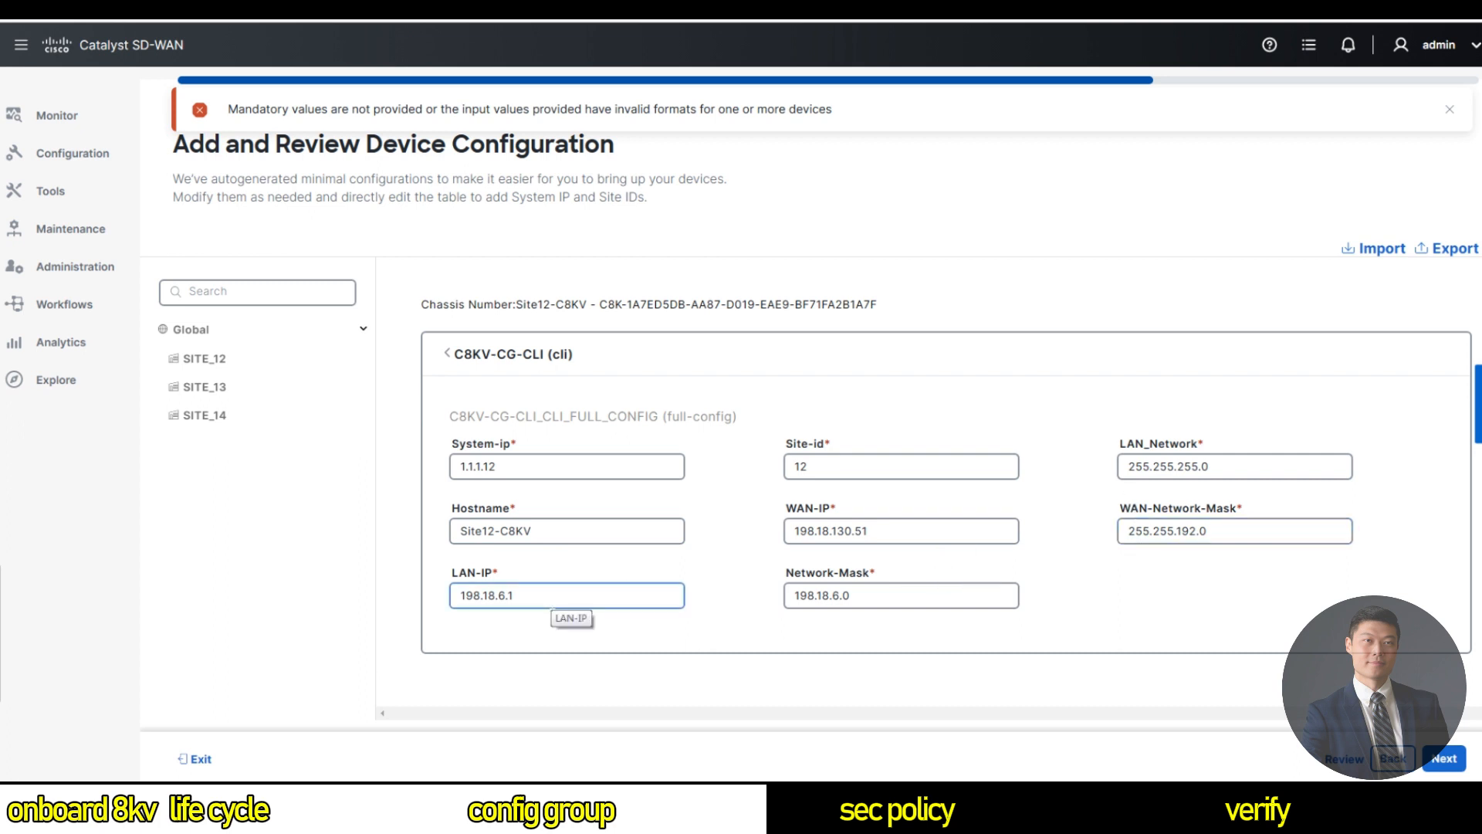
click(246, 388)
click(524, 365)
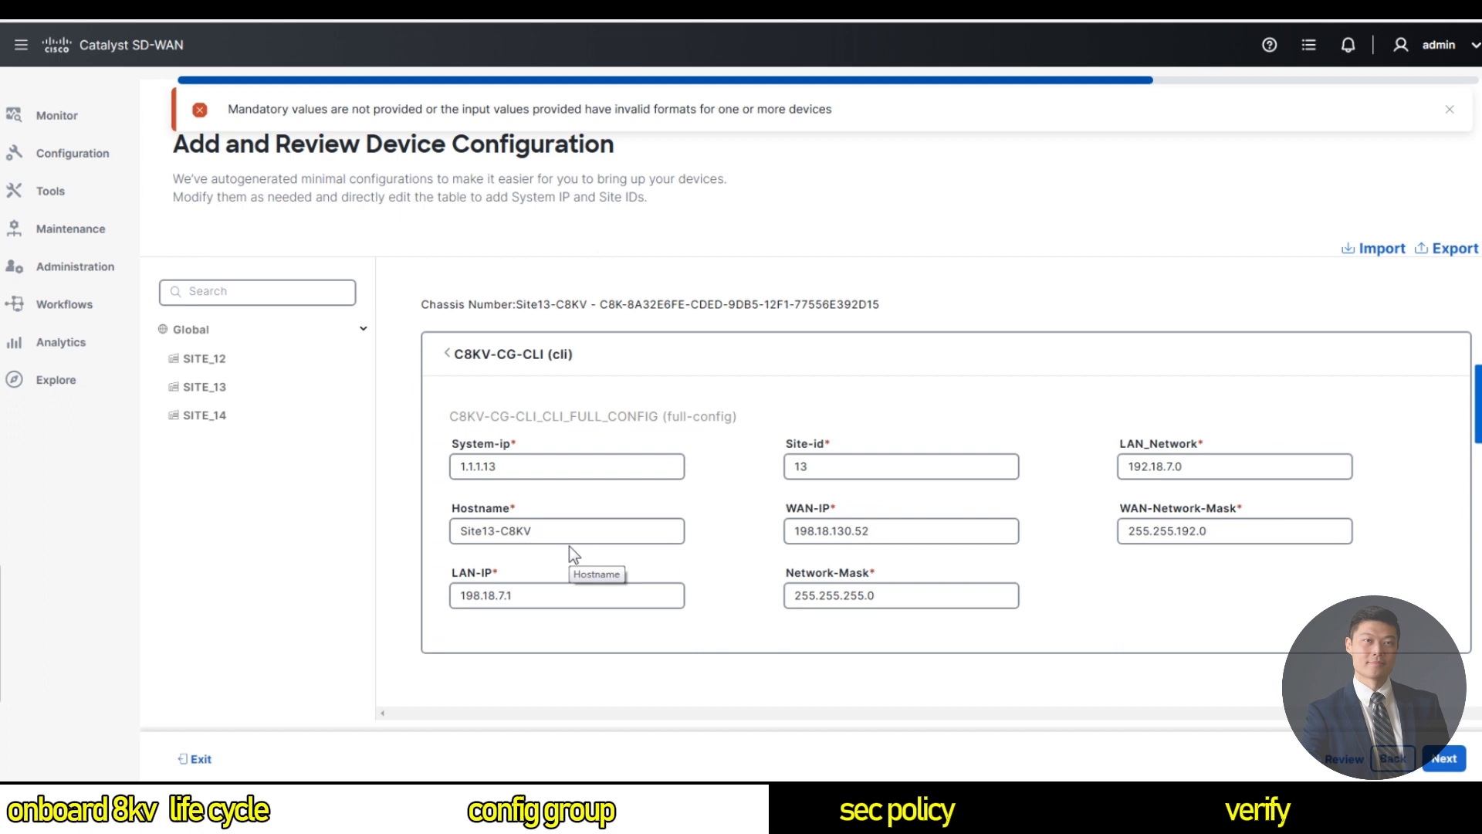
click(915, 530)
Move Site14's value 198.18.8.0 out of Network-Mask and into LAN_Network in C8KV-CG-CLI.
click(223, 421)
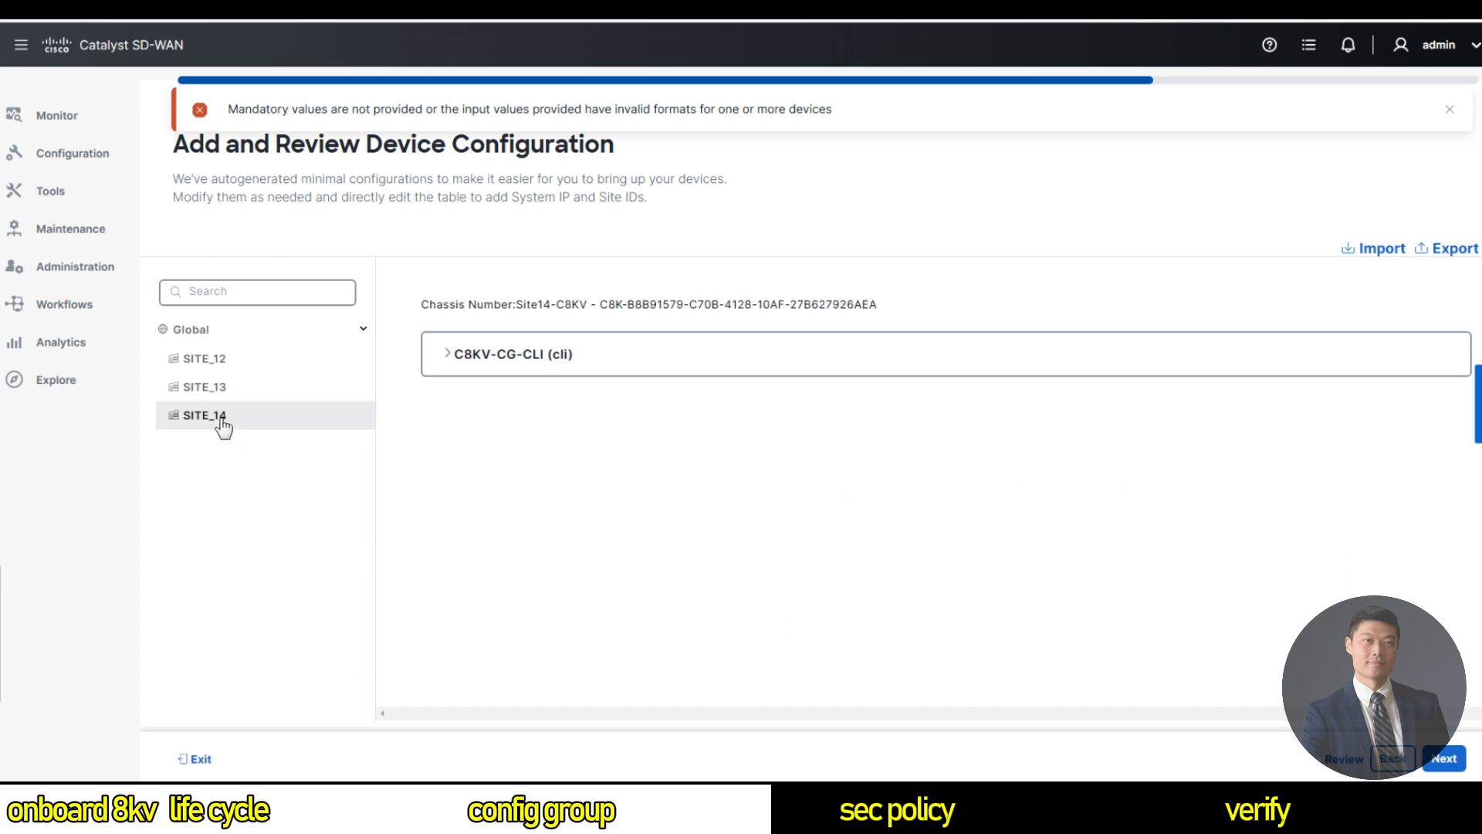
click(456, 357)
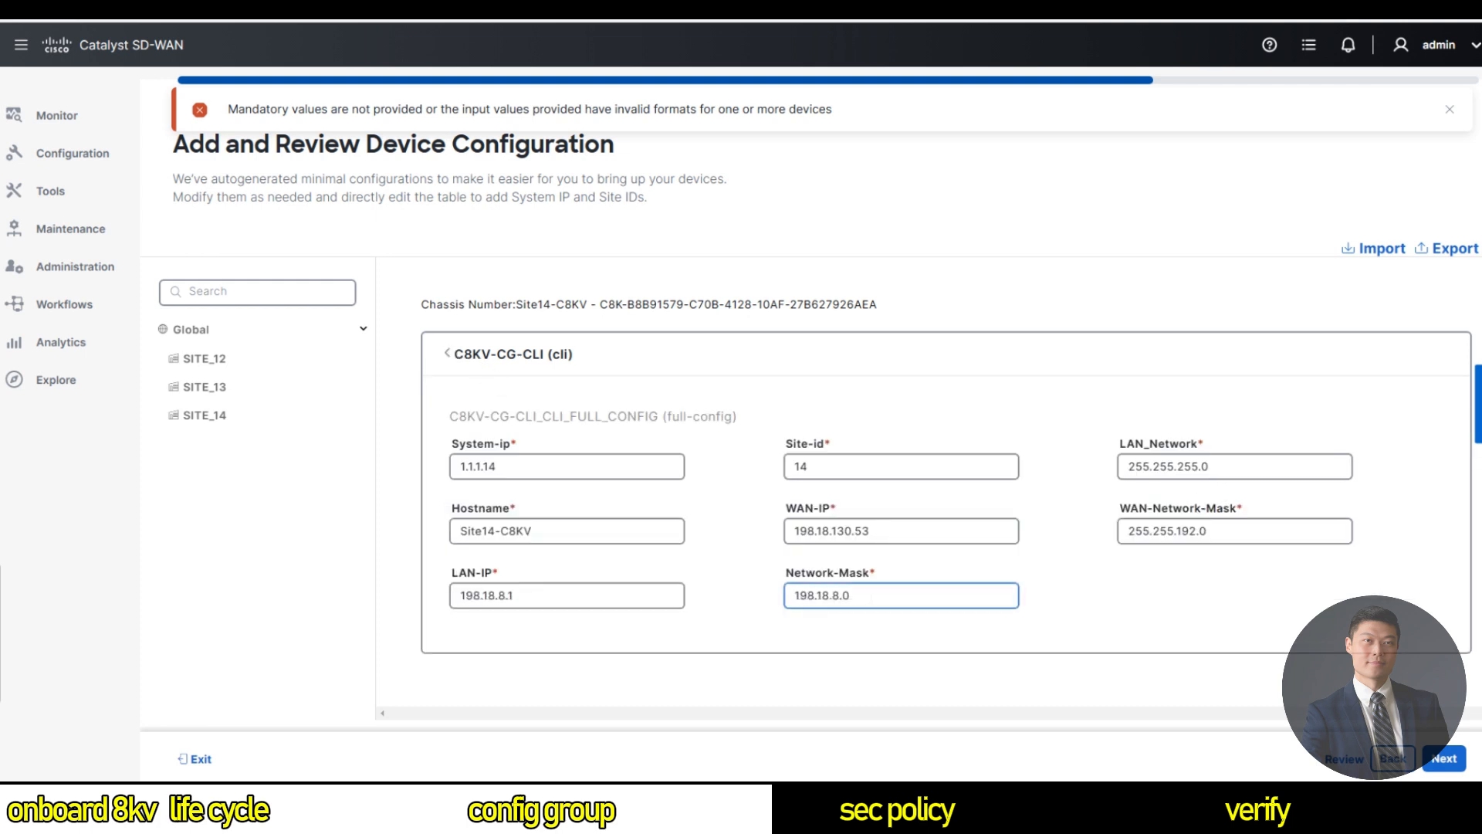
key(ctrl+a)
key(ctrl+c)
key(BackSpace)
click(1231, 467)
key(ctrl+a)
key(ctrl+v)
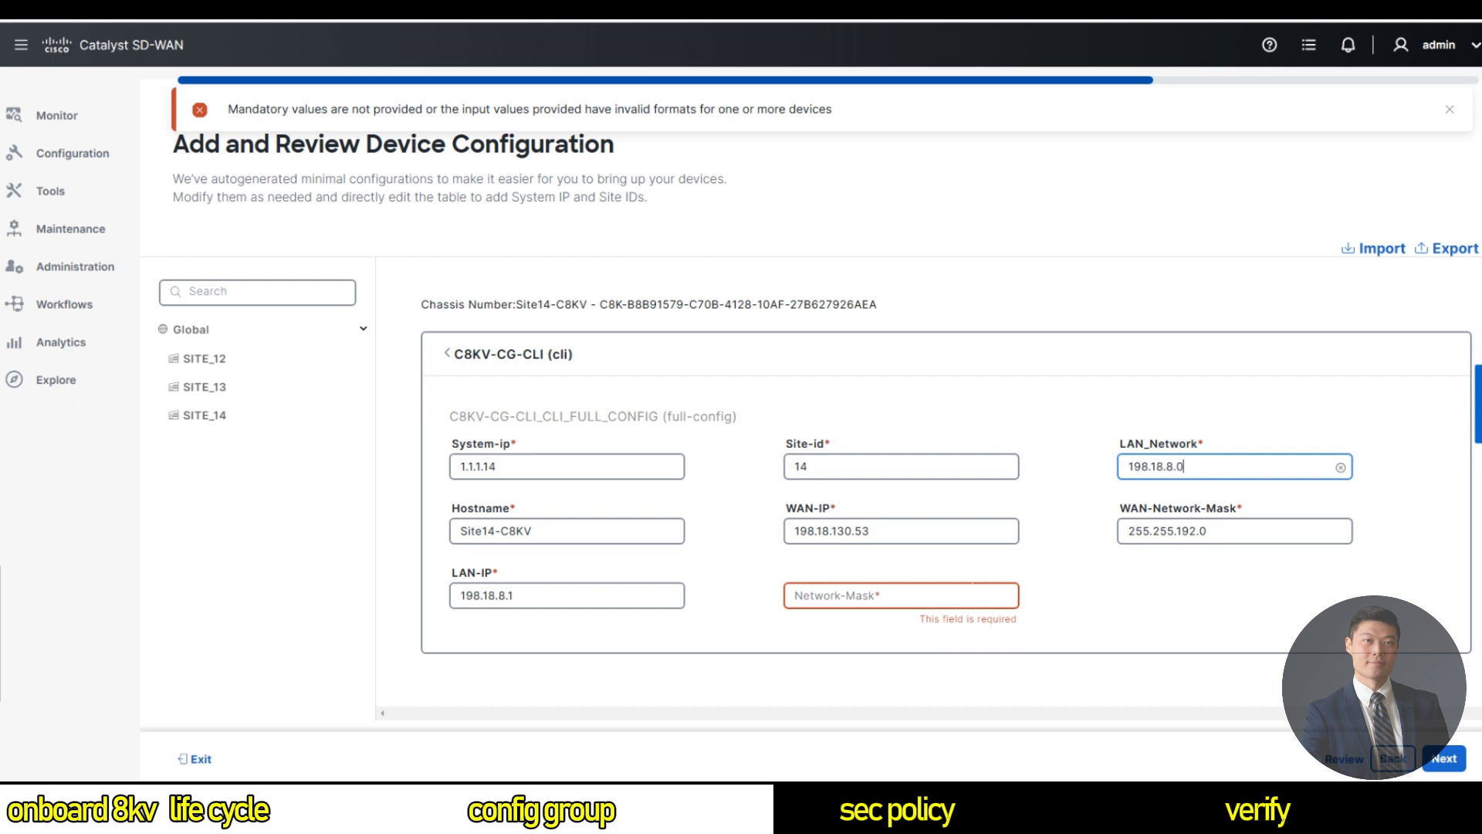
Enter 255.255.255.0 as Site14's Network-Mask, view the Summary, then step back to edit devices.
click(928, 596)
text(255.)
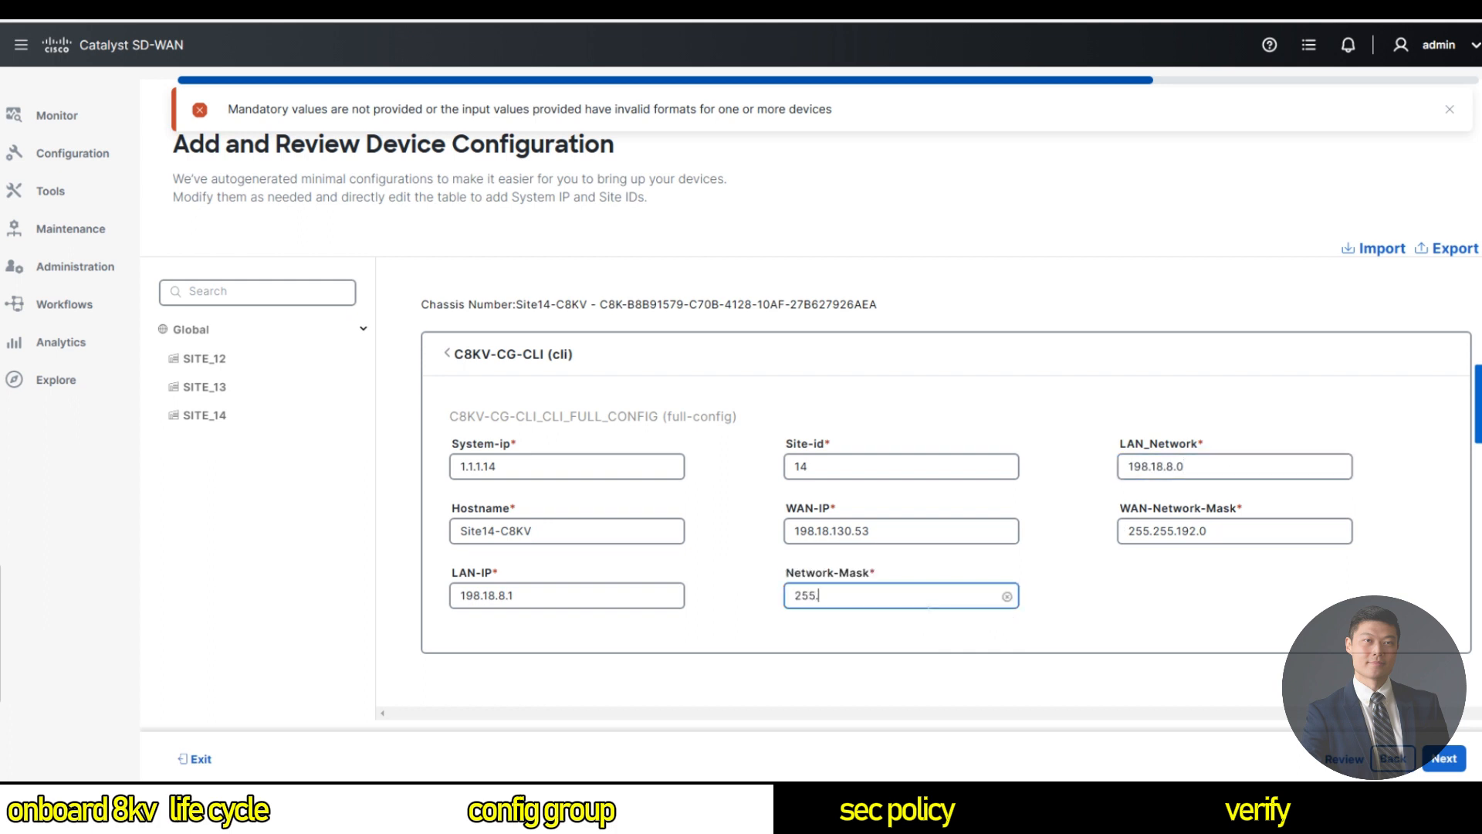
text(255.255.)
click(1445, 760)
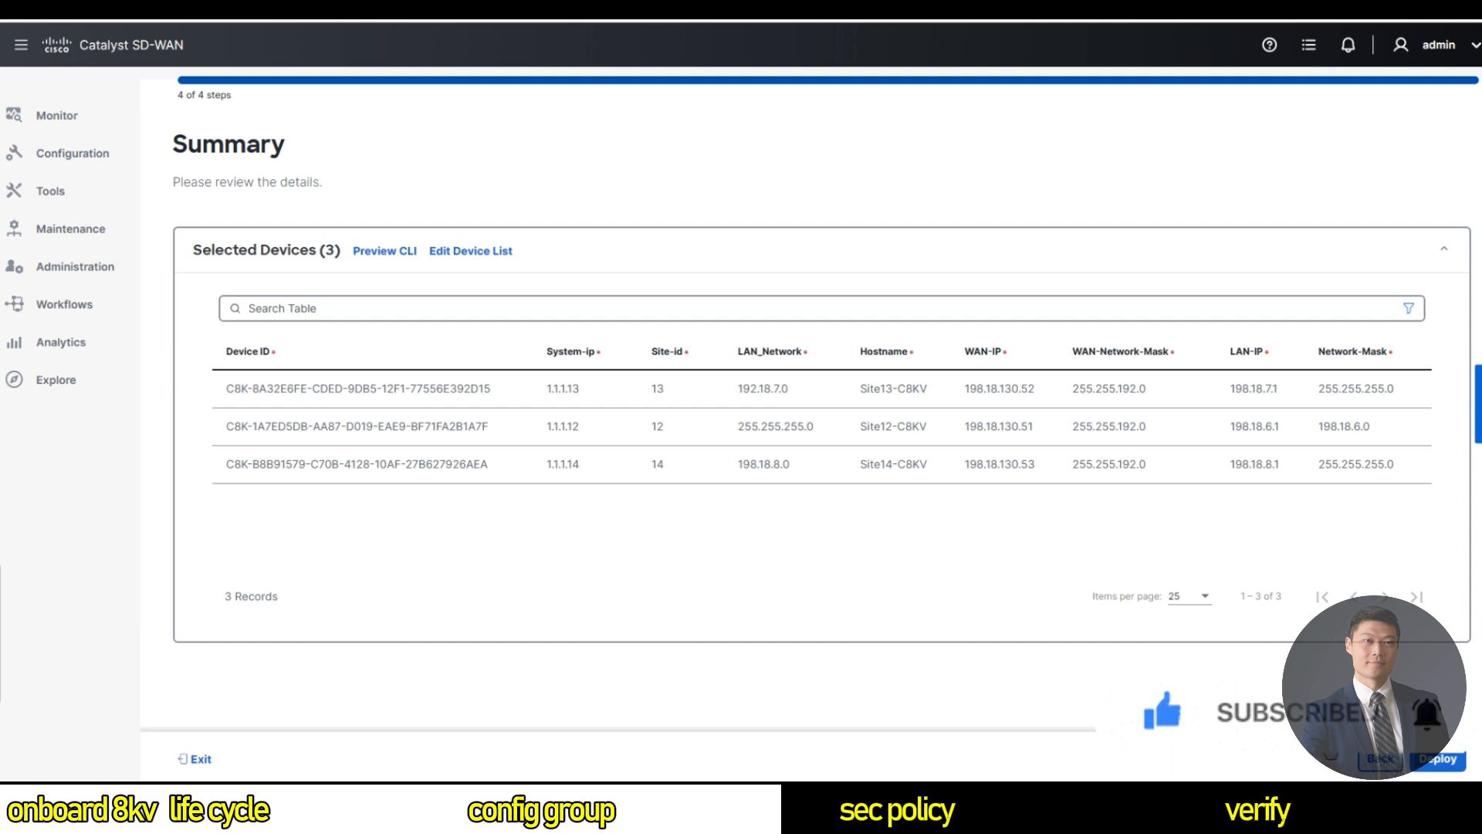
click(1382, 760)
Give SITE_12 LAN_Network 198.18.6.0 and Network-Mask 255.255.255.0, then advance to the Summary.
click(230, 360)
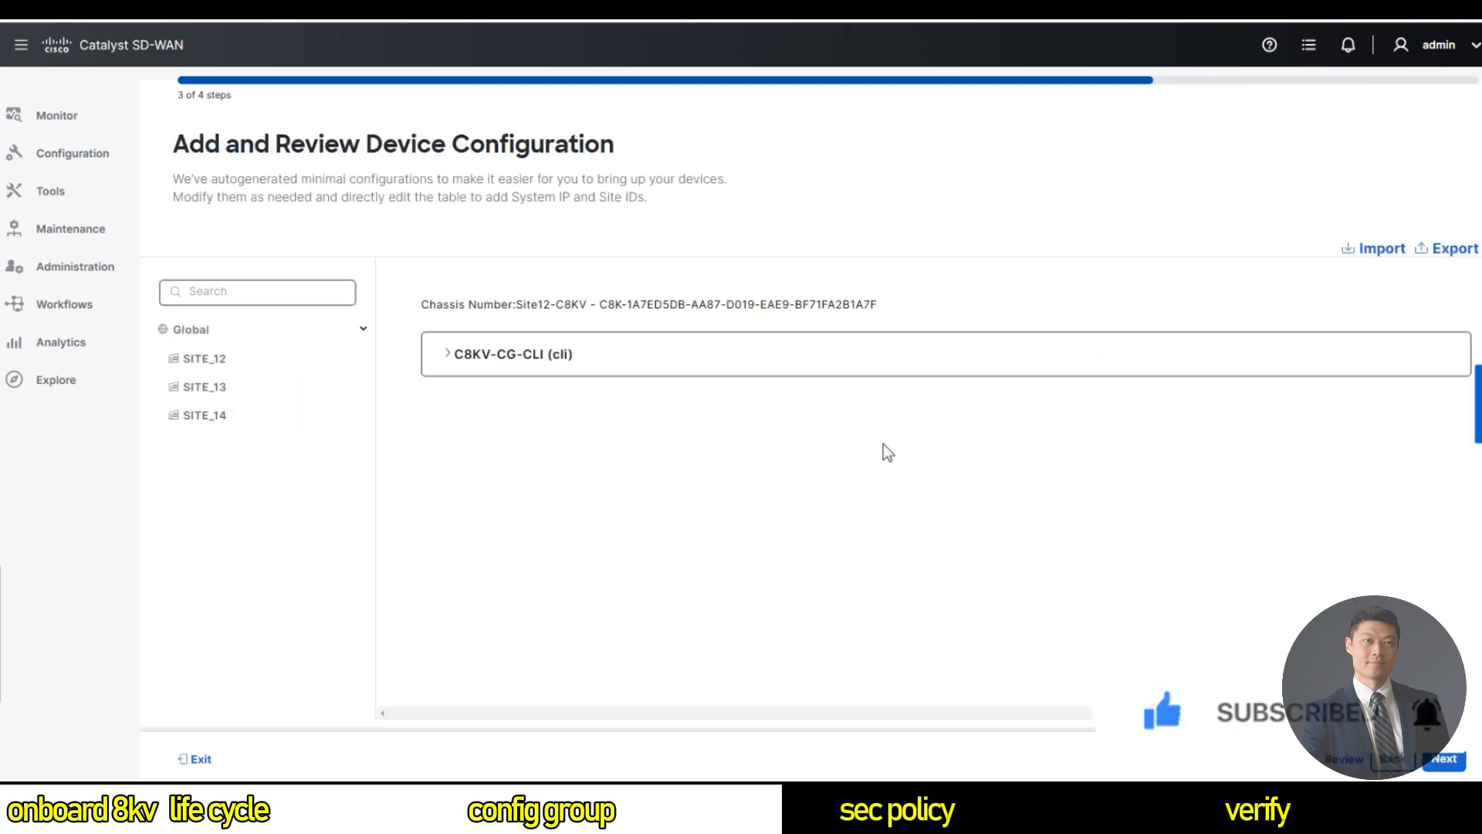
click(454, 355)
double_click(941, 587)
key(ctrl+x)
double_click(1204, 466)
key(ctrl+v)
click(858, 596)
text(255.255.255.0)
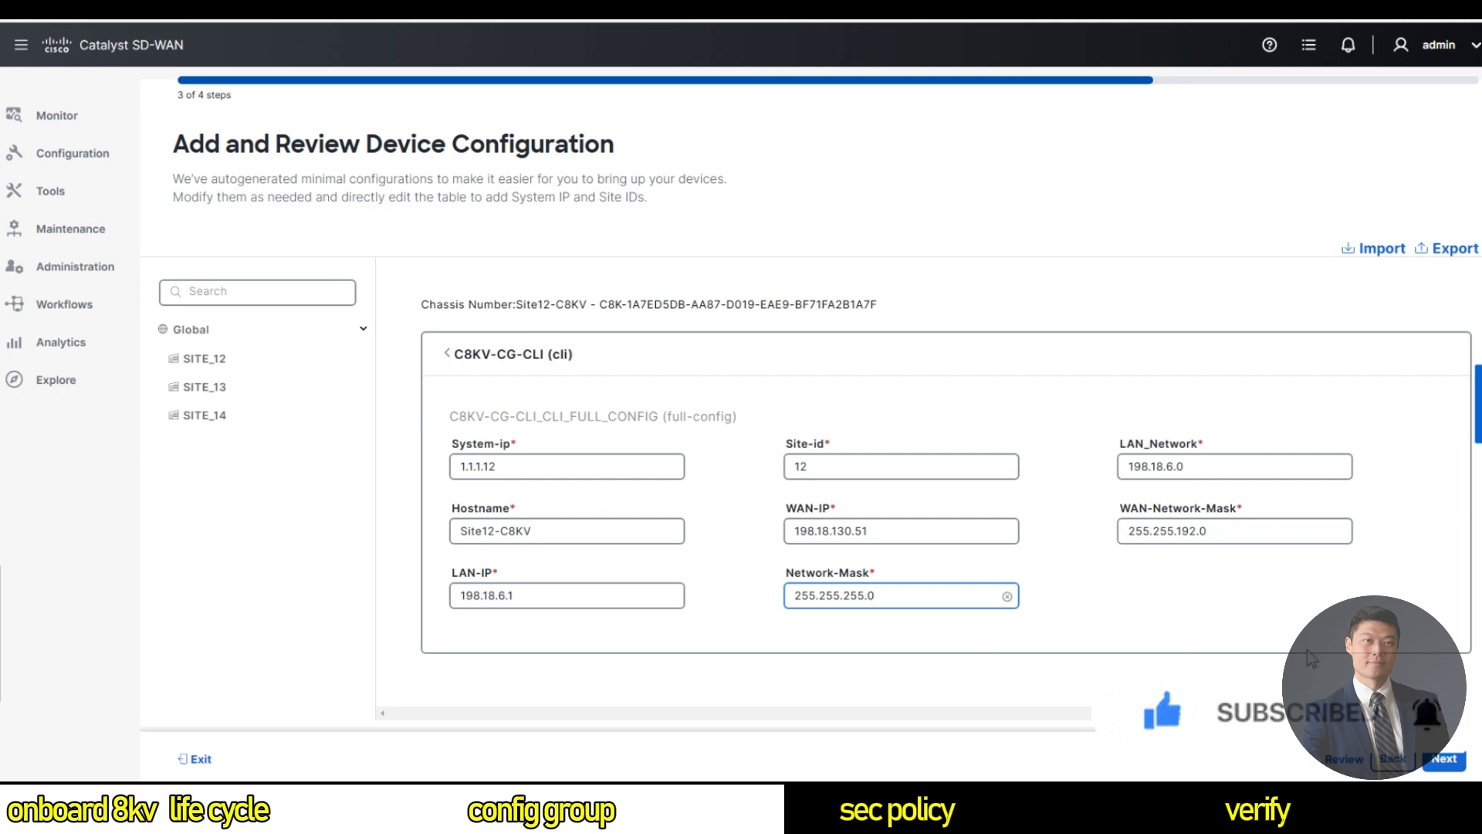
click(1447, 760)
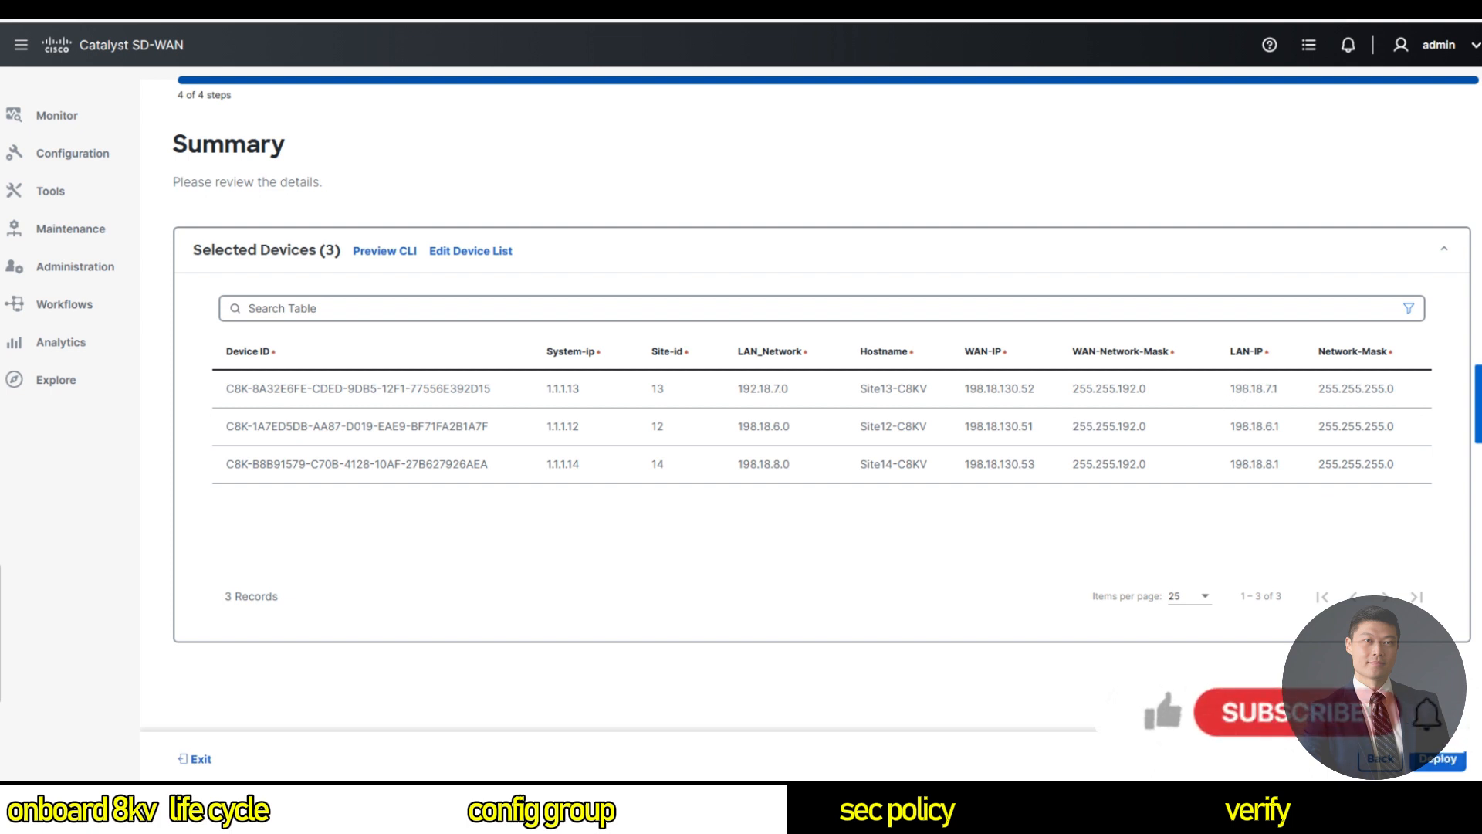
click(397, 252)
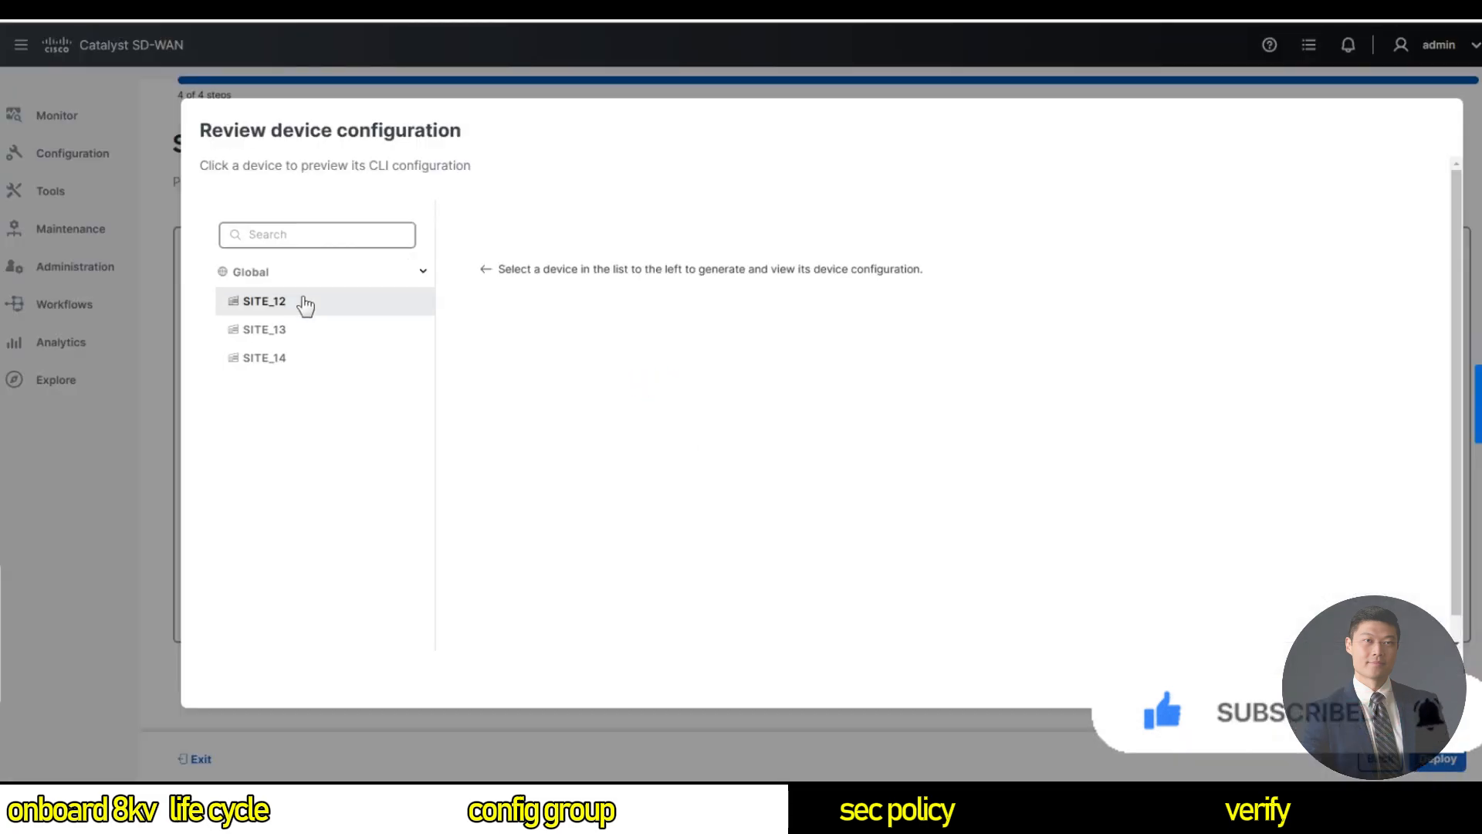
click(302, 304)
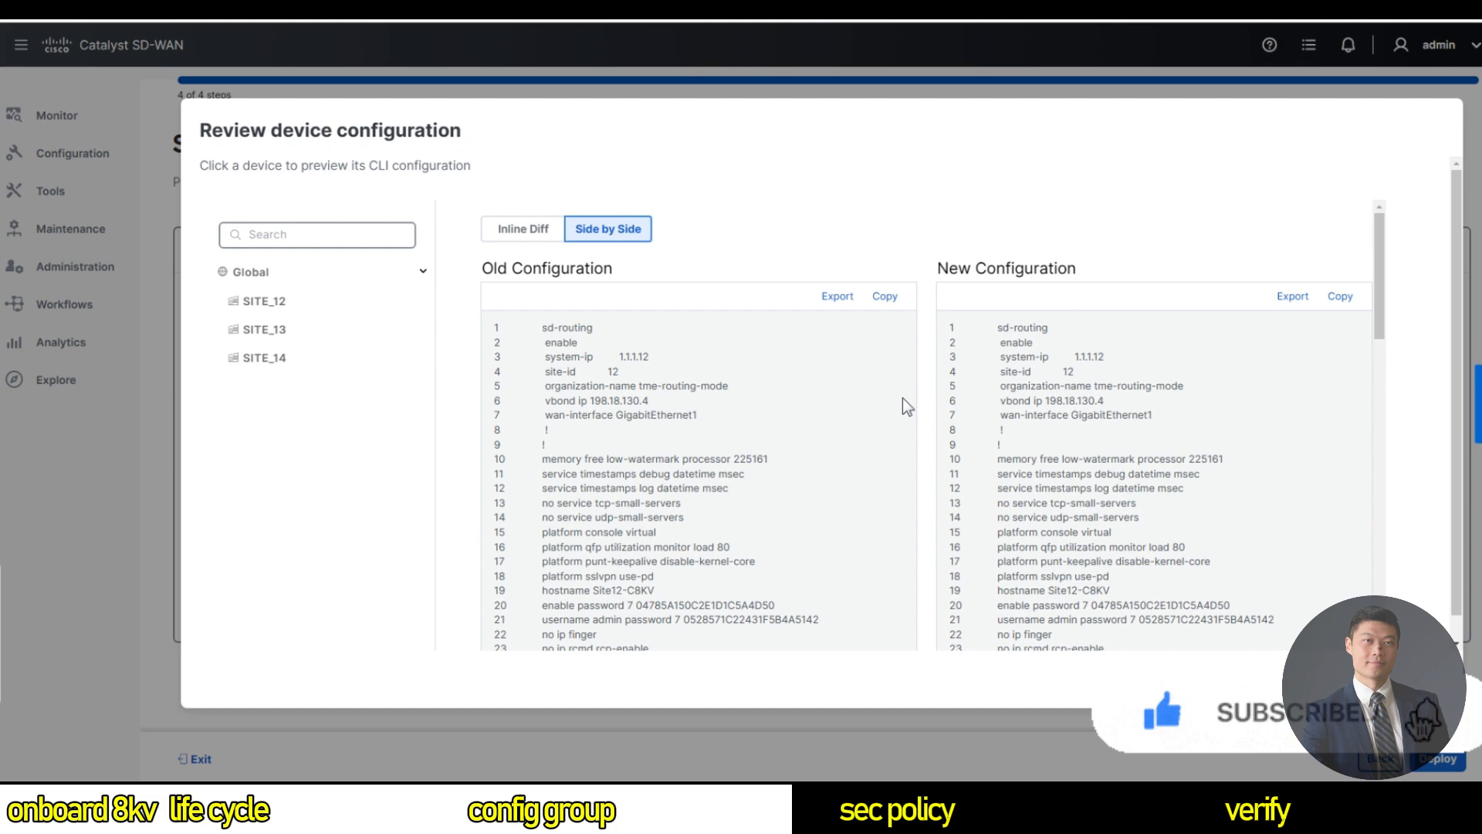
scroll(979, 443, down, 5)
scroll(979, 443, down, 5)
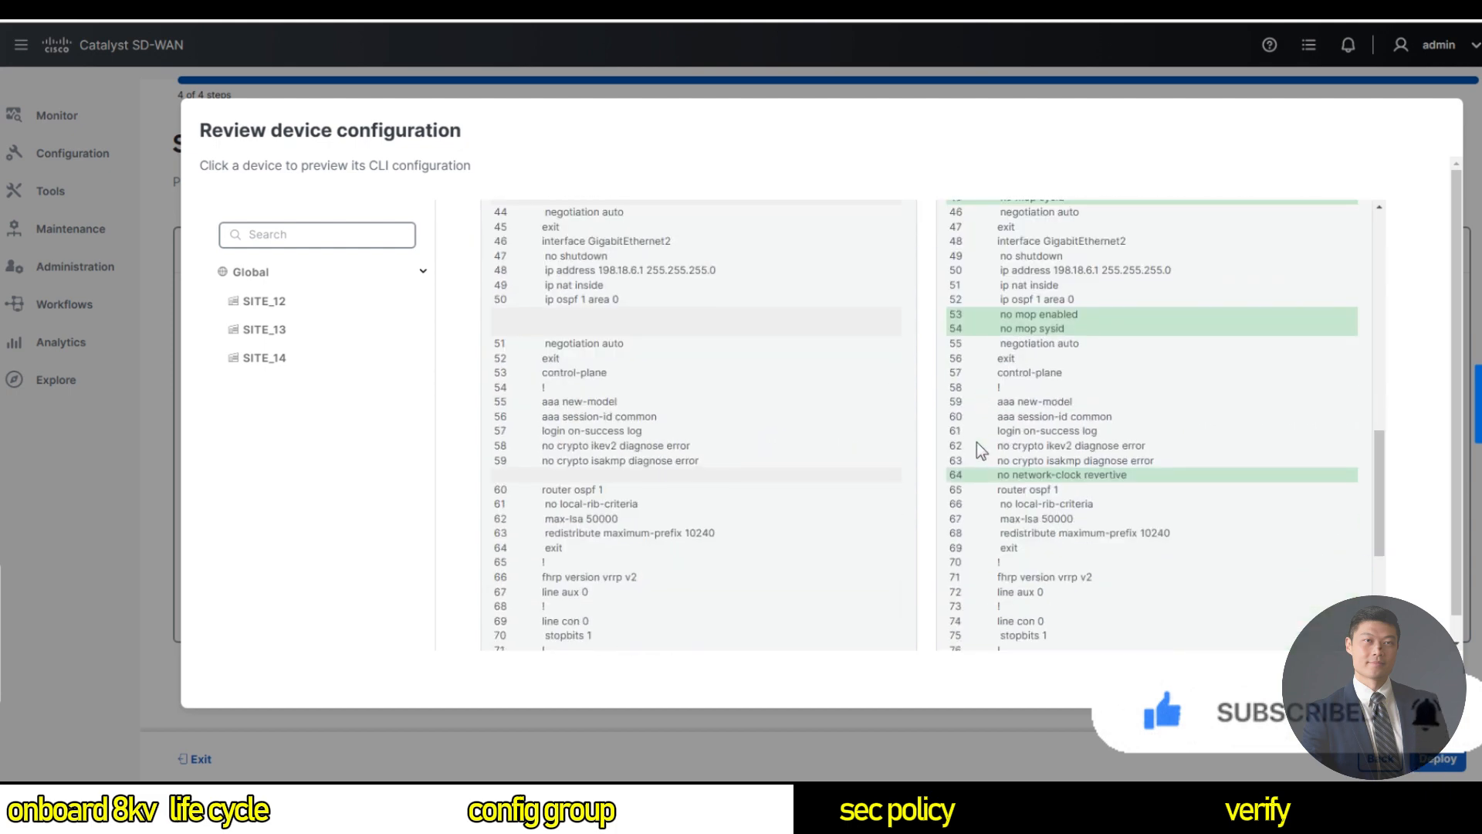
scroll(979, 448, down, 1)
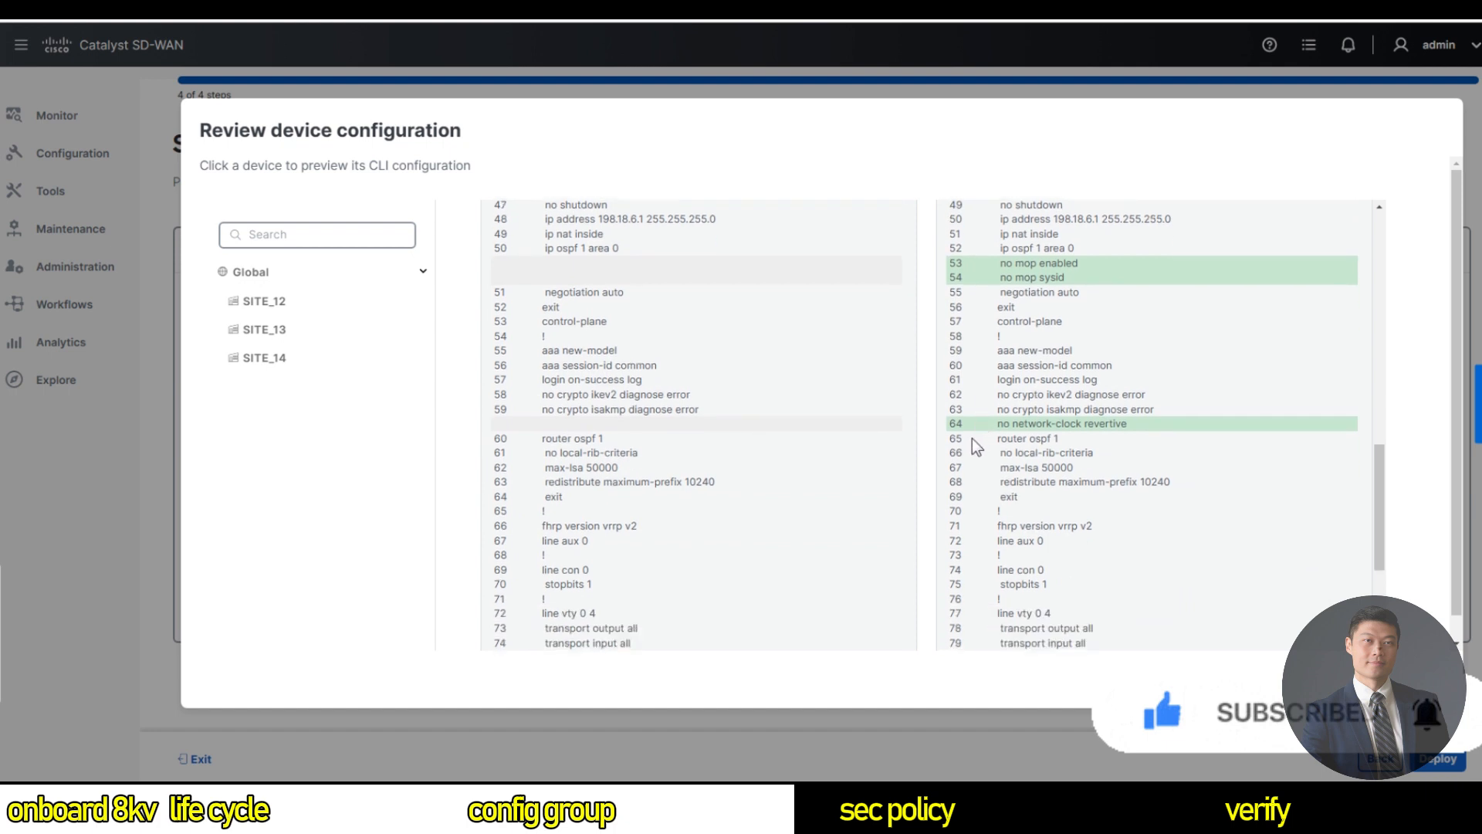
scroll(971, 438, down, 1)
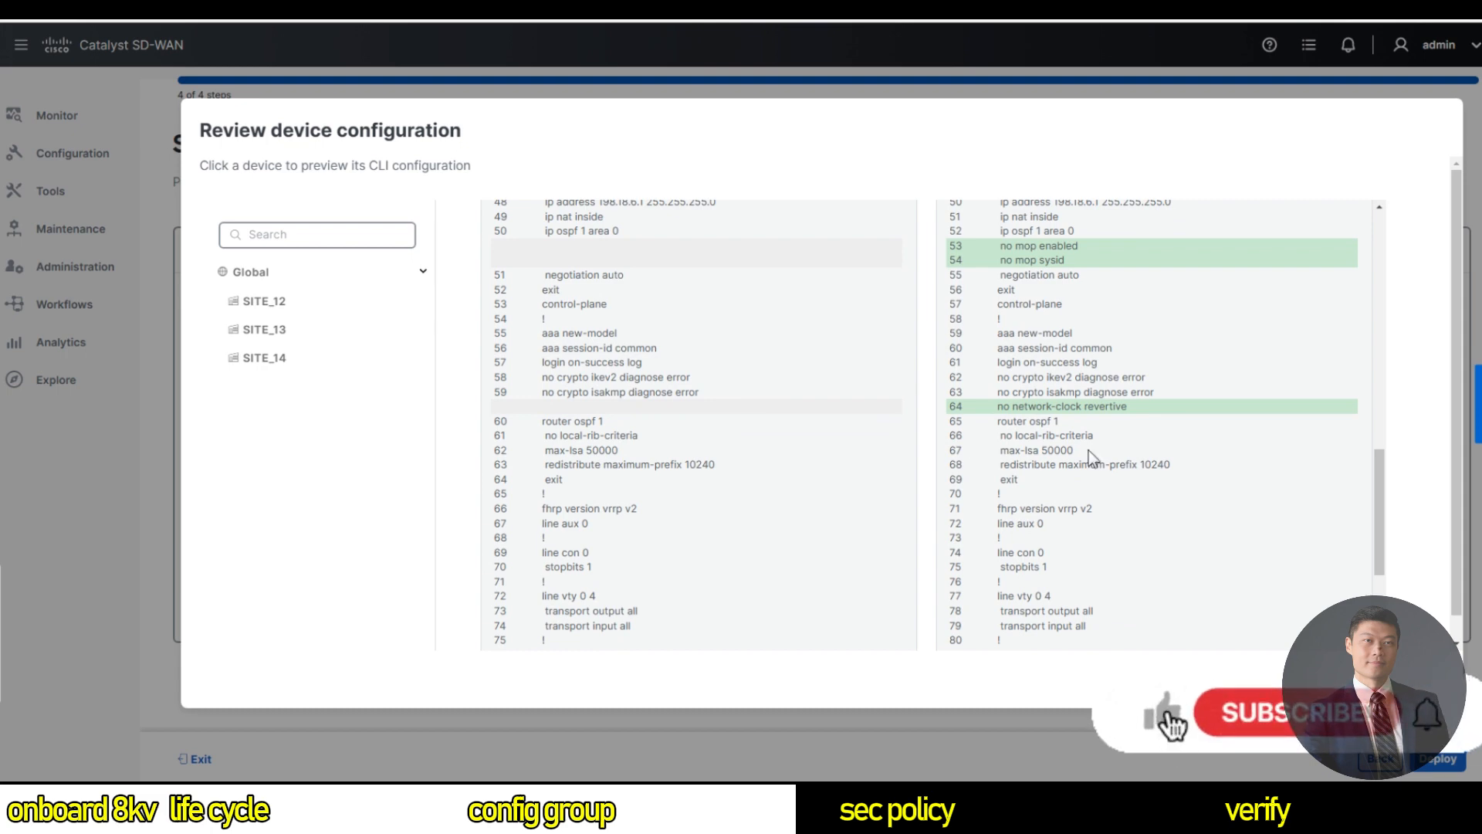
scroll(1093, 457, down, 5)
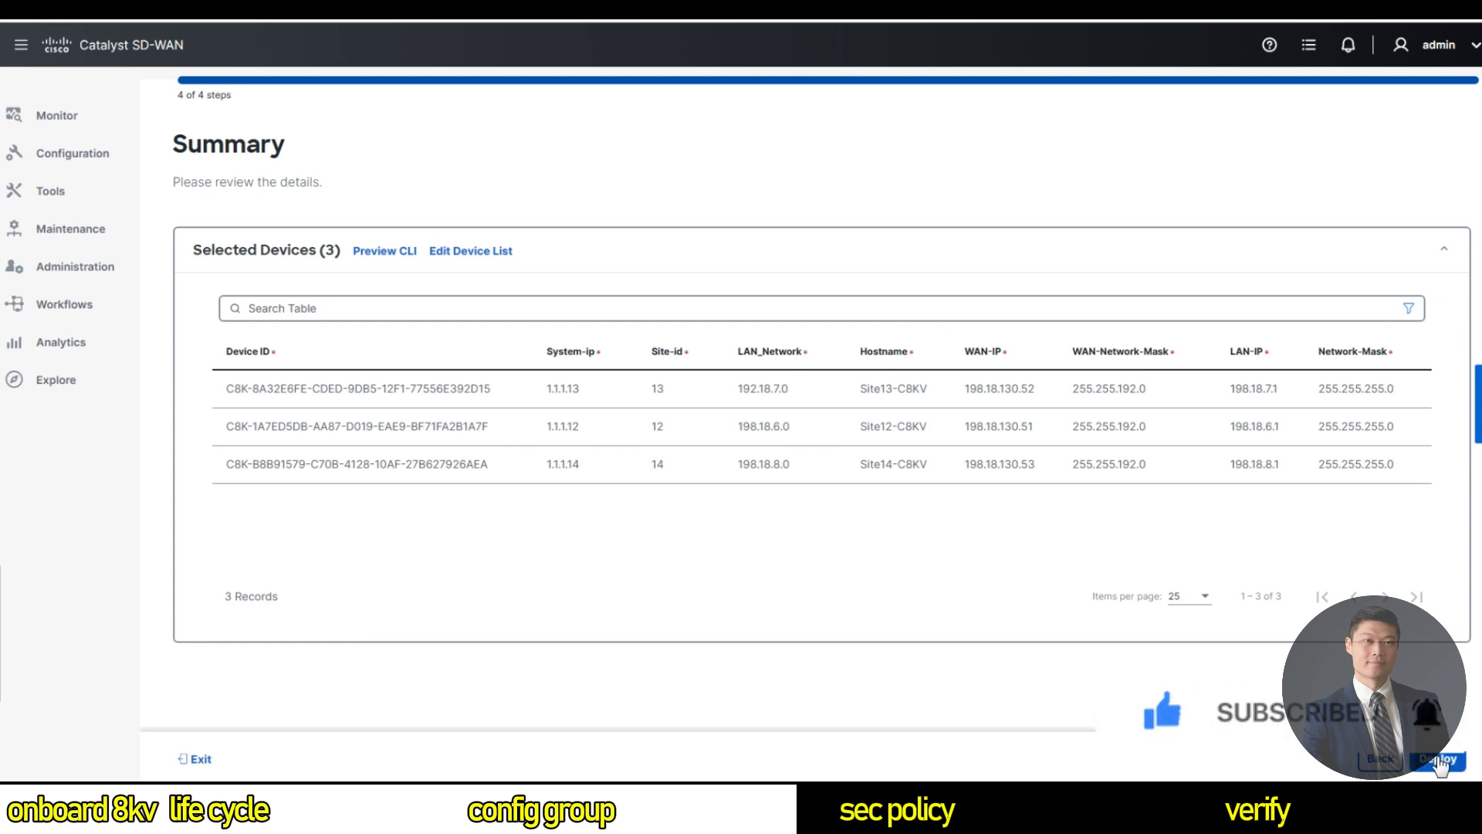
click(386, 255)
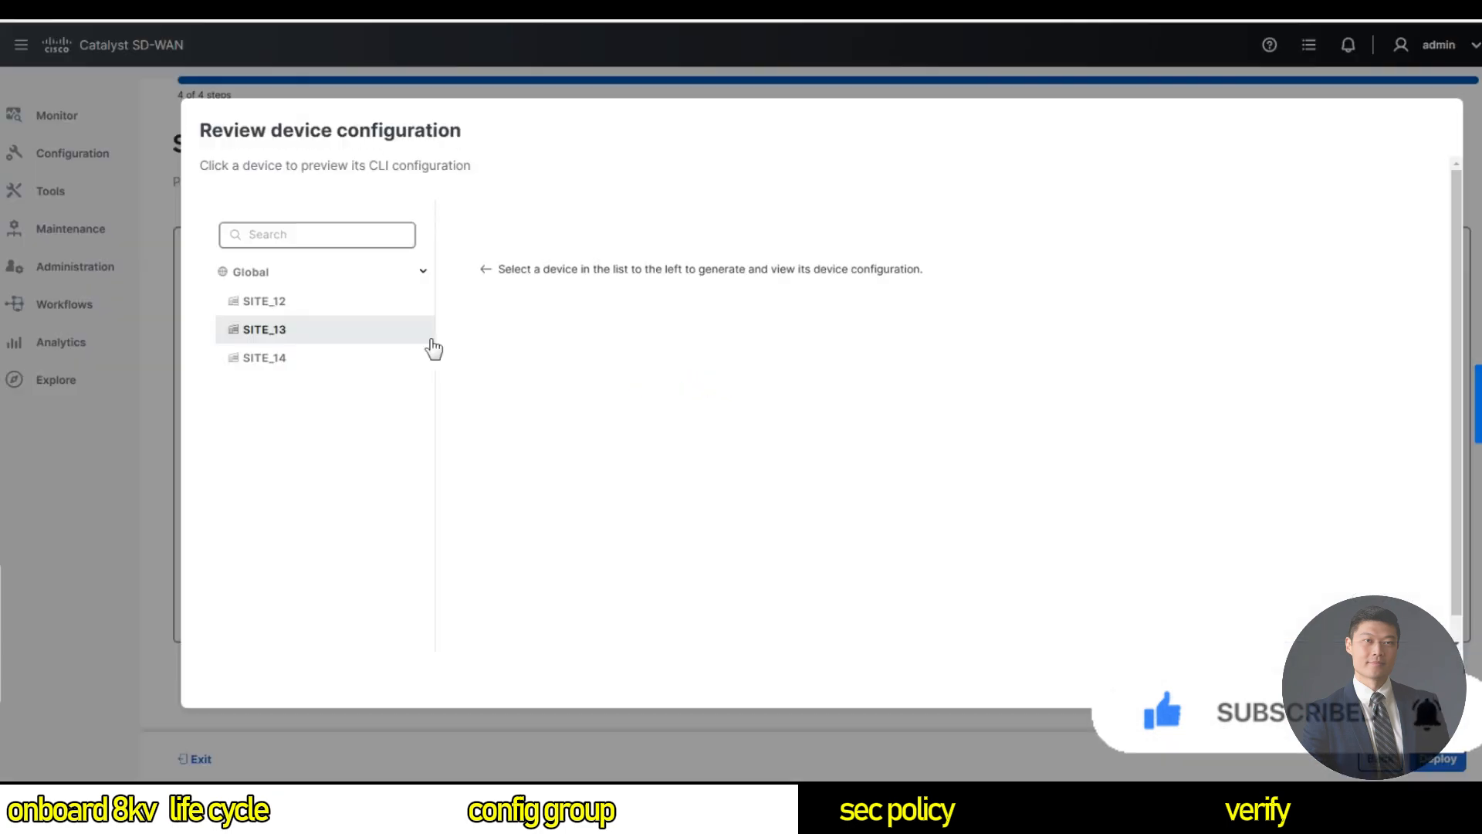
Read through SITE_13's old-versus-new CLI configuration differences.
click(307, 334)
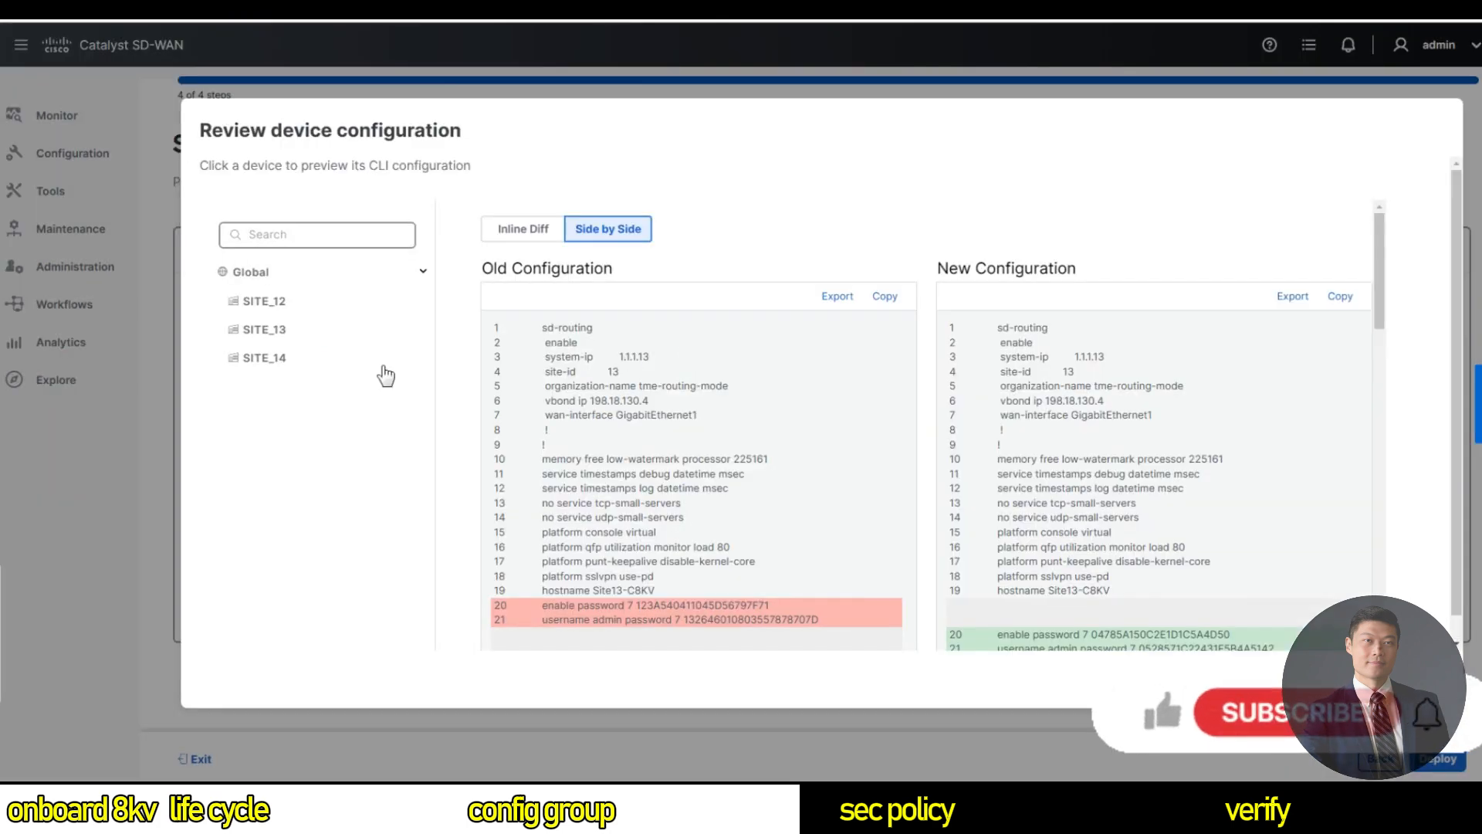
scroll(803, 471, down, 1)
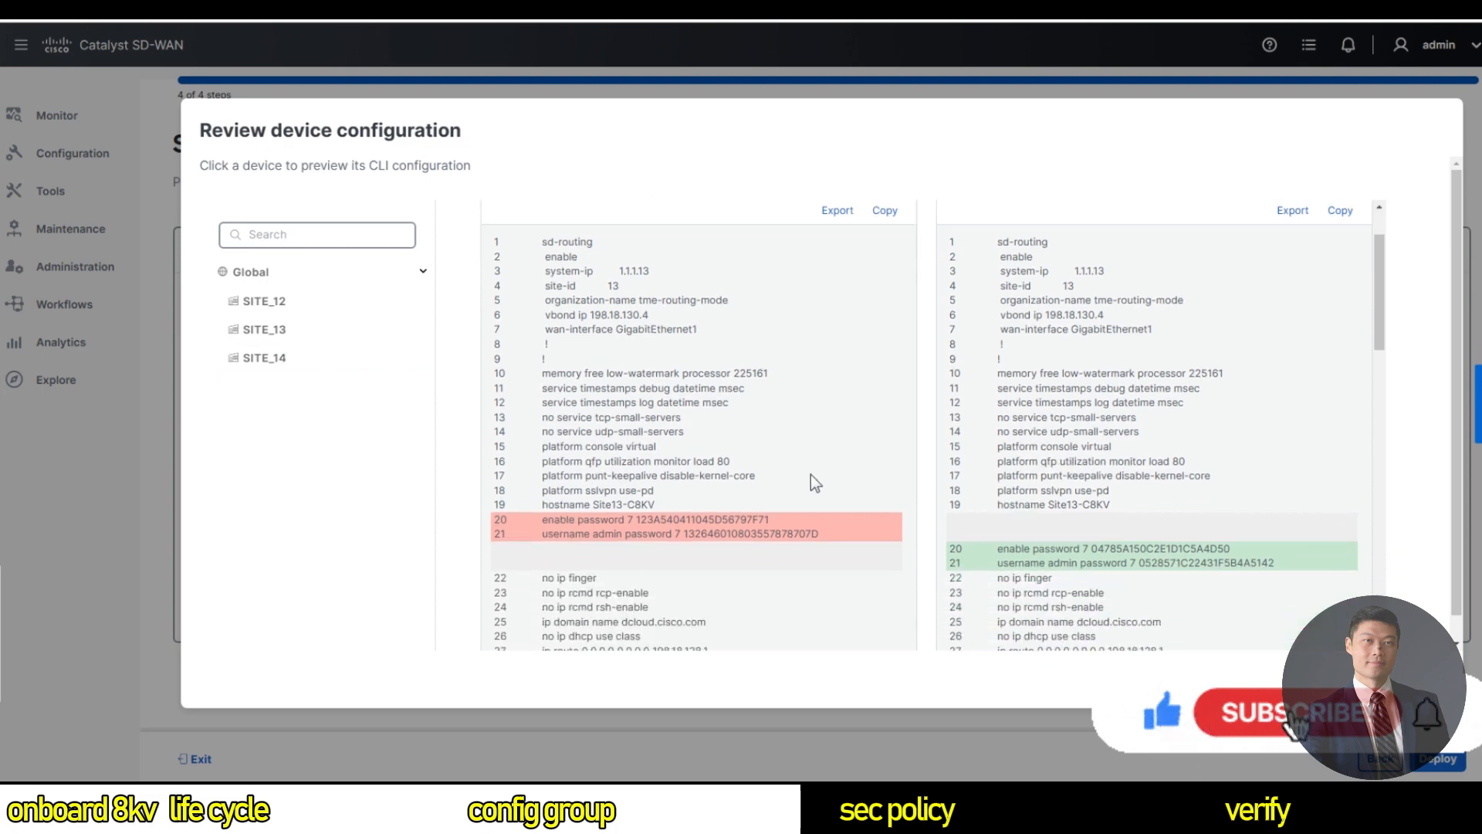
scroll(815, 487, down, 7)
scroll(817, 490, up, 5)
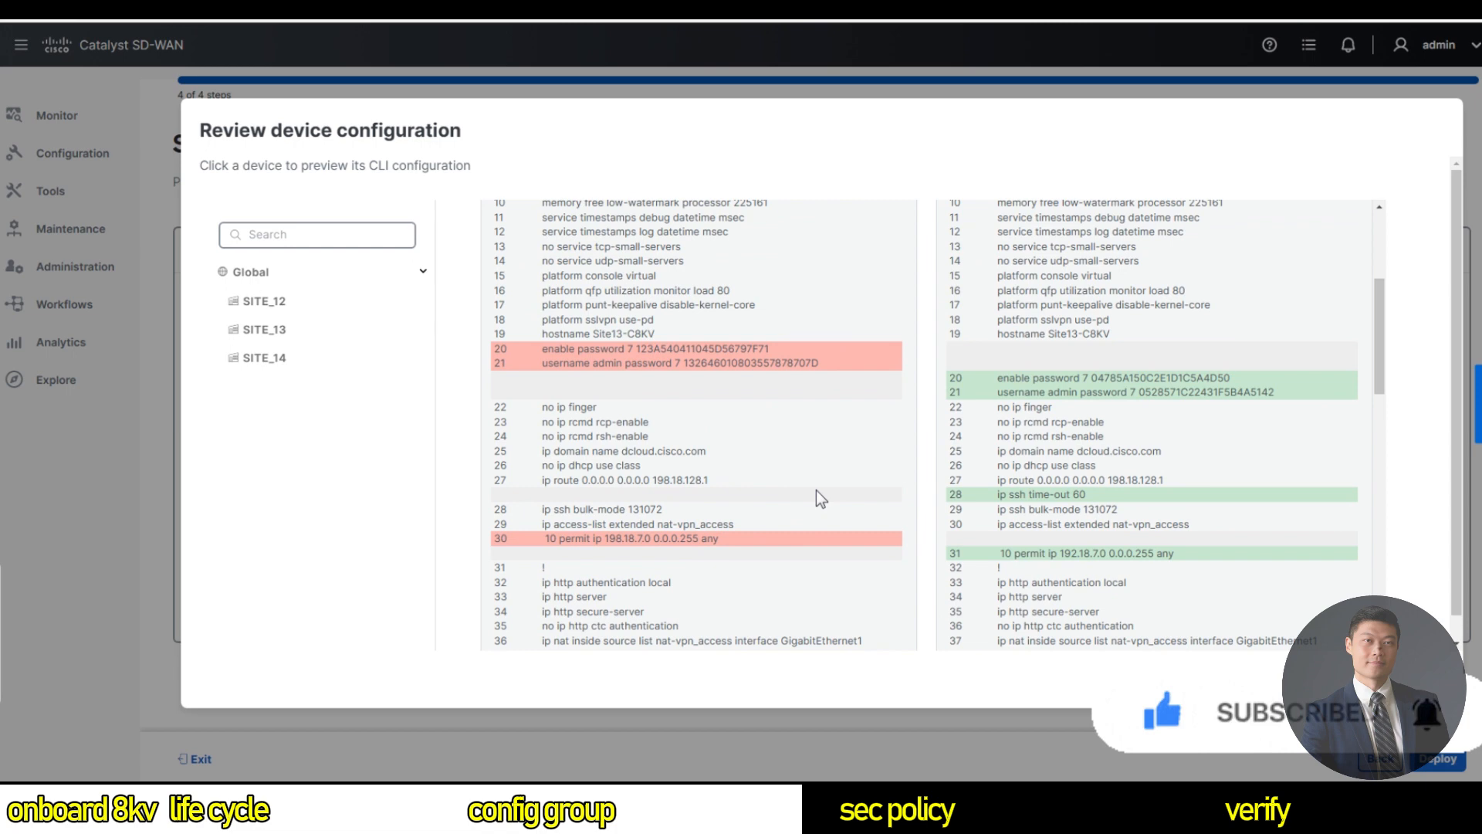
scroll(816, 490, down, 4)
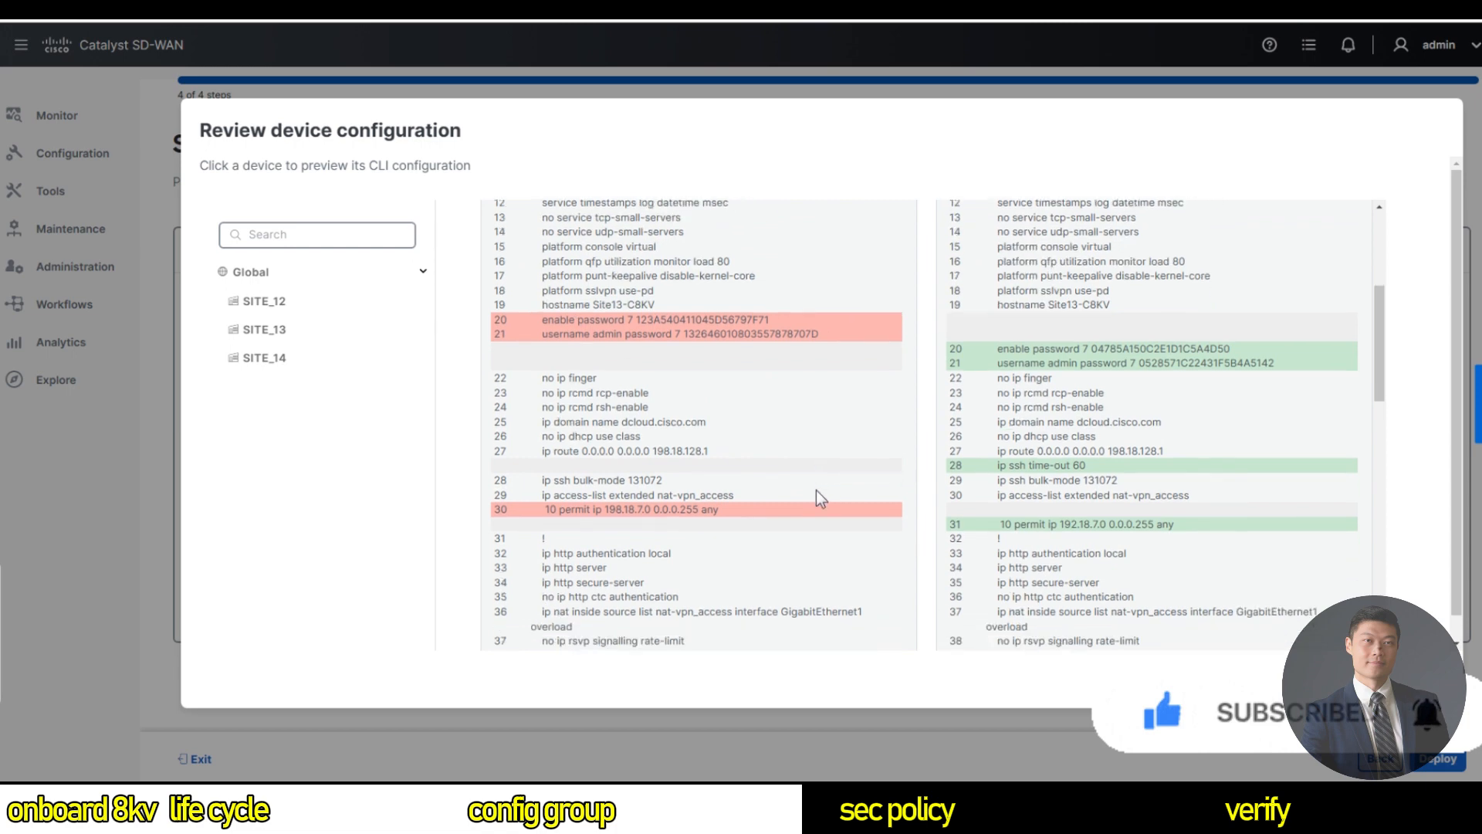
scroll(817, 499, down, 5)
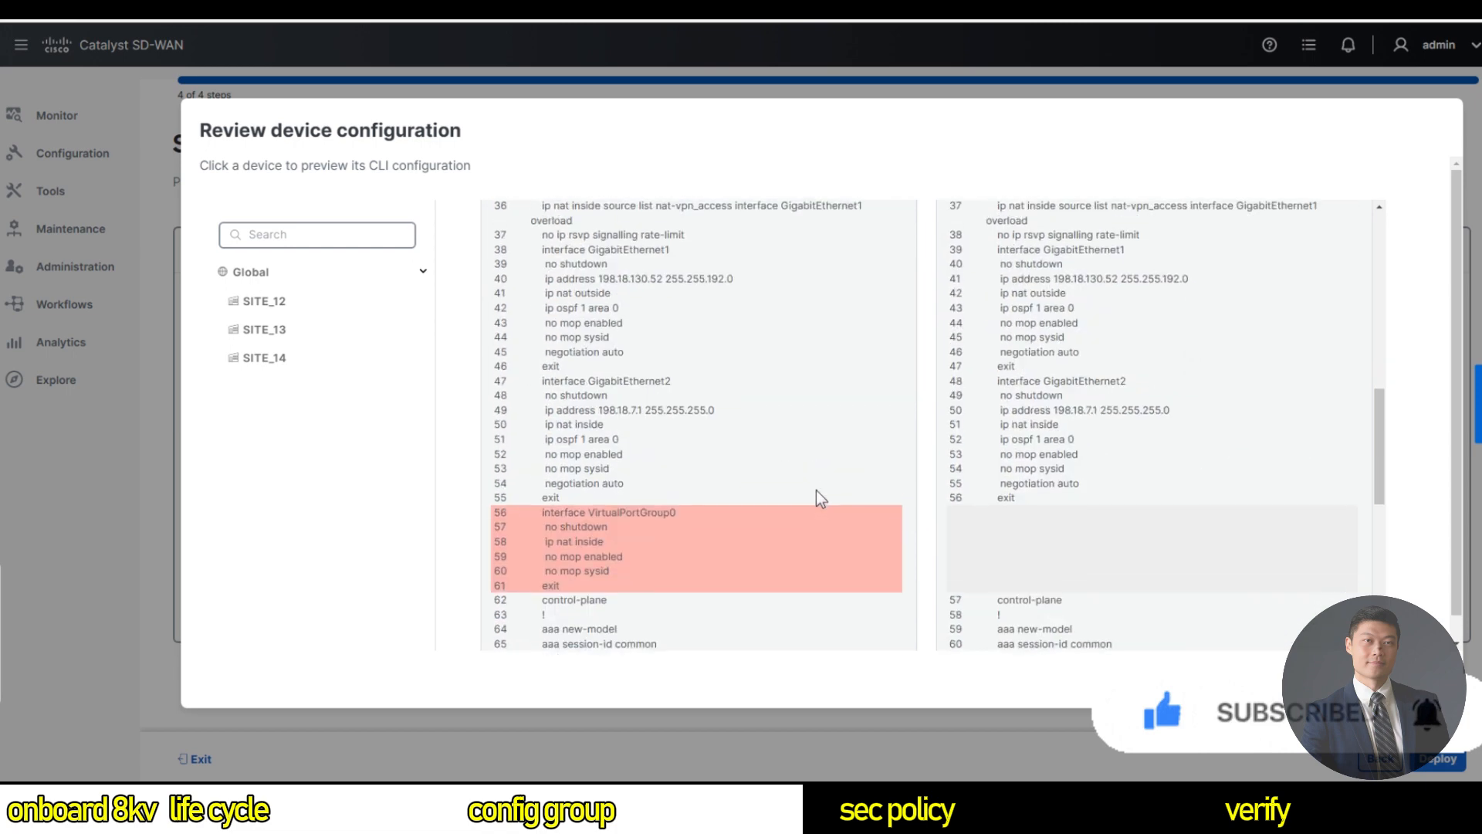
scroll(817, 494, down, 5)
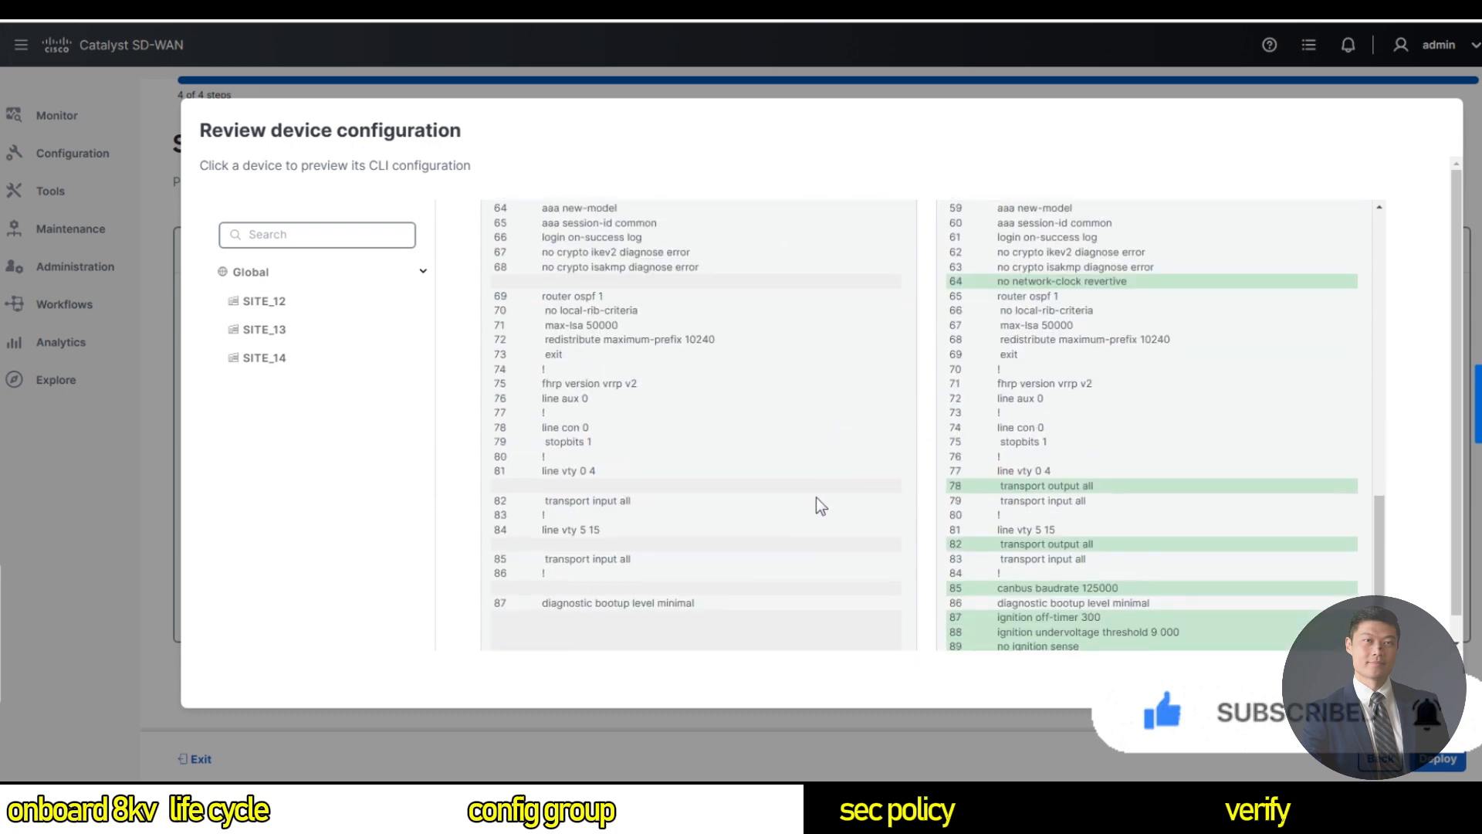
scroll(817, 499, down, 3)
scroll(817, 501, down, 1)
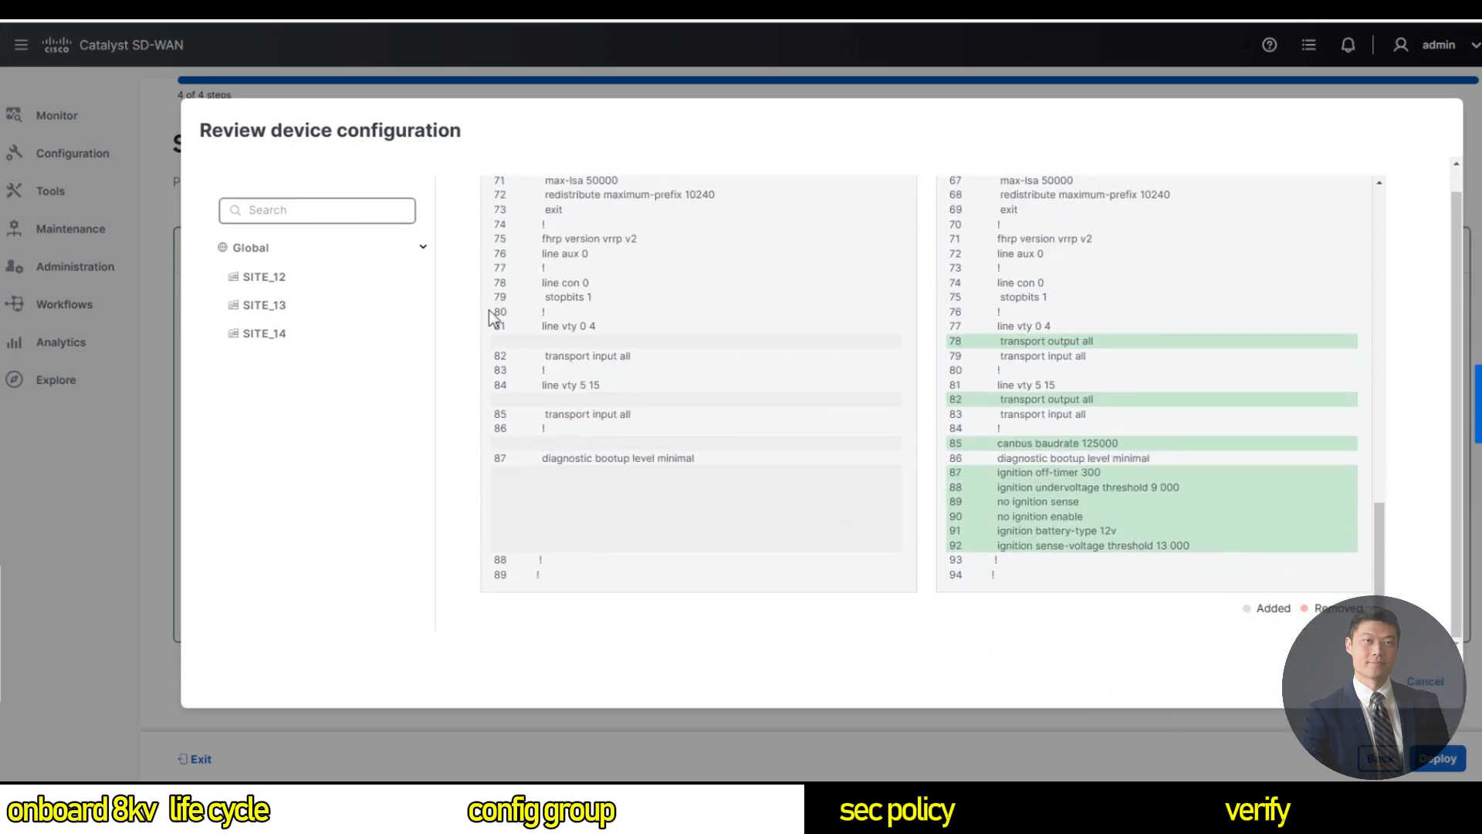
Review SITE_14's configuration differences and close the preview.
click(281, 332)
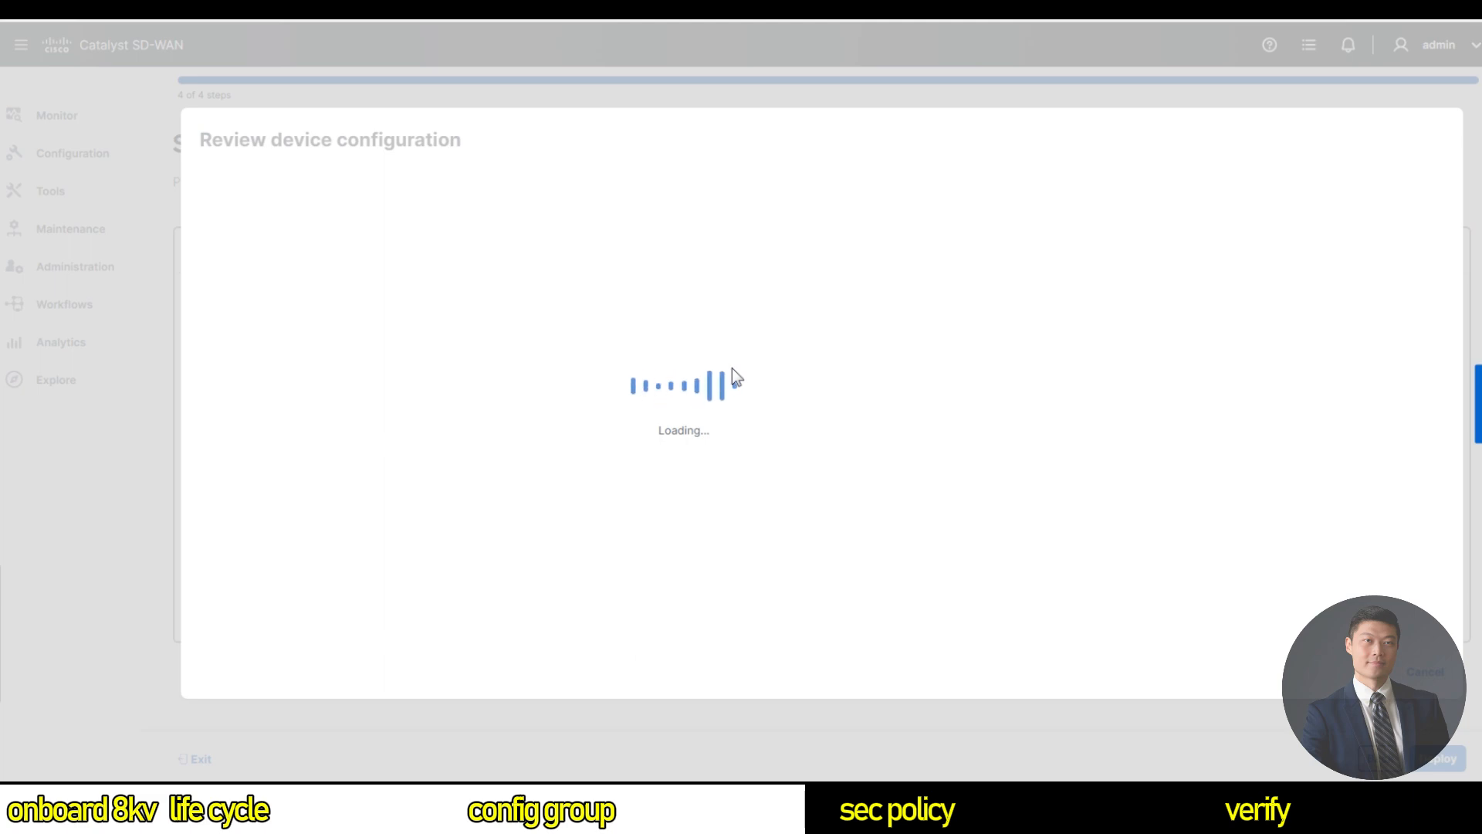
scroll(806, 411, down, 5)
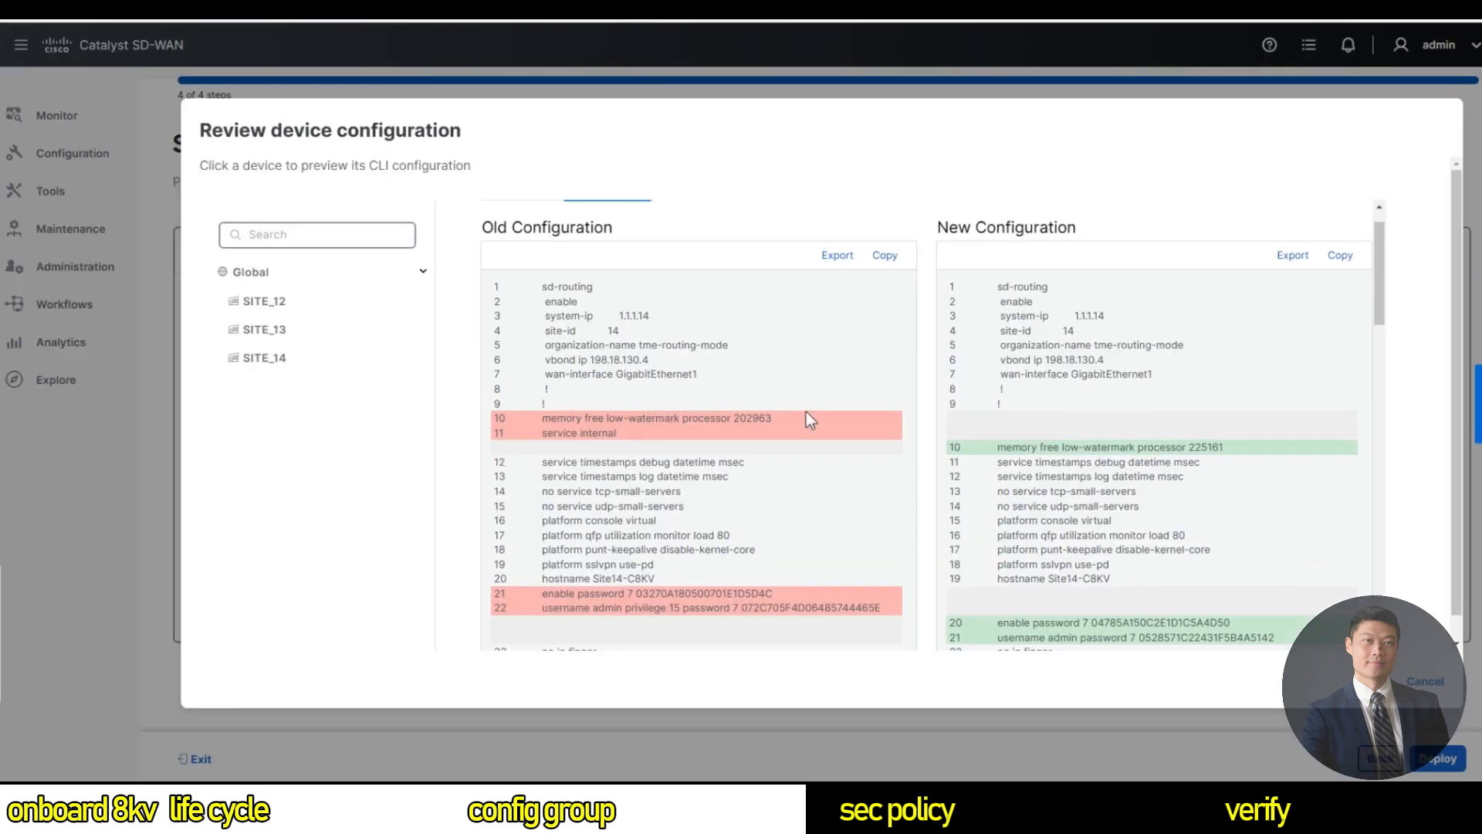
scroll(804, 446, down, 14)
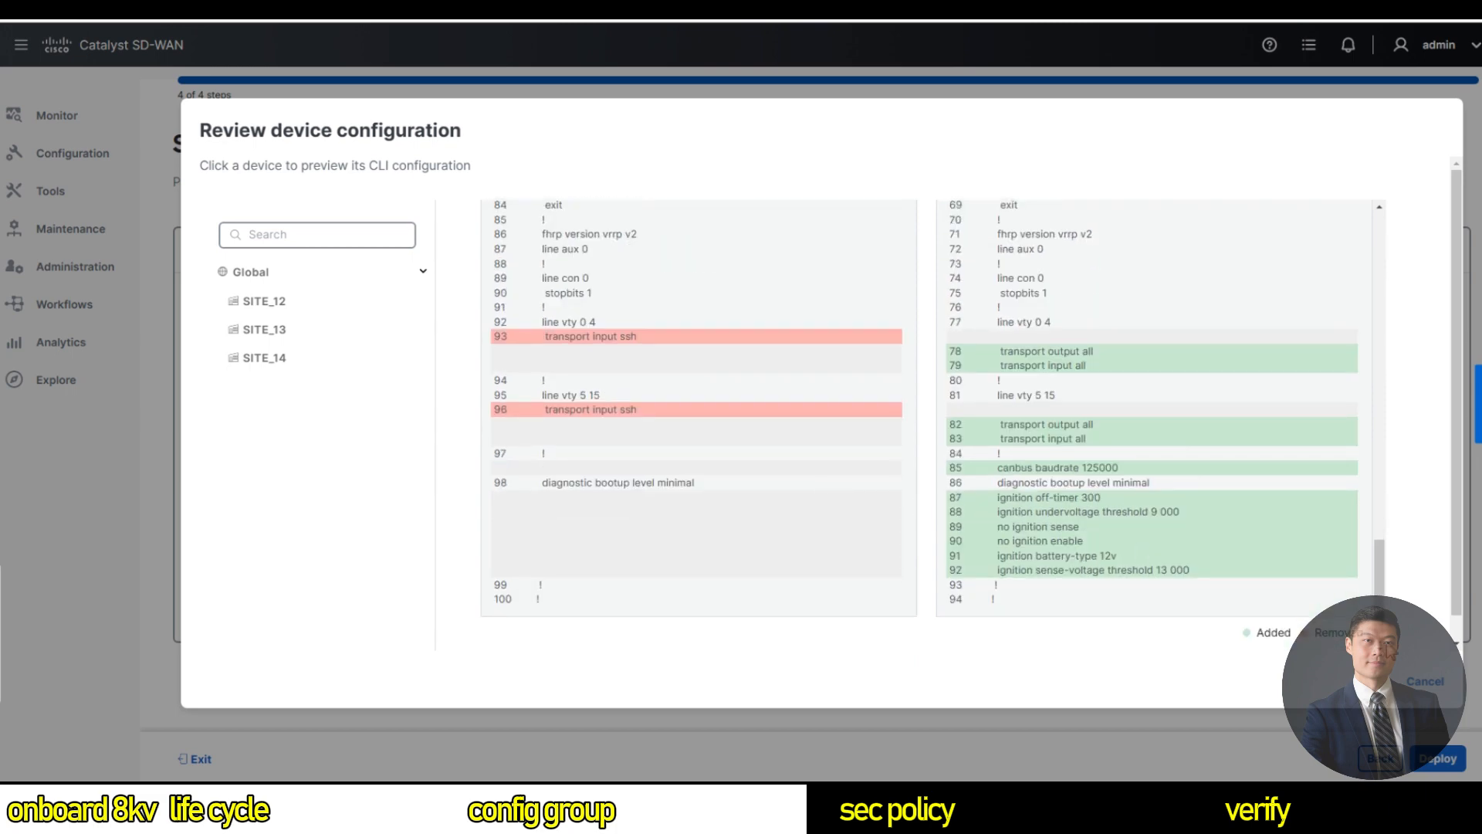
click(1437, 684)
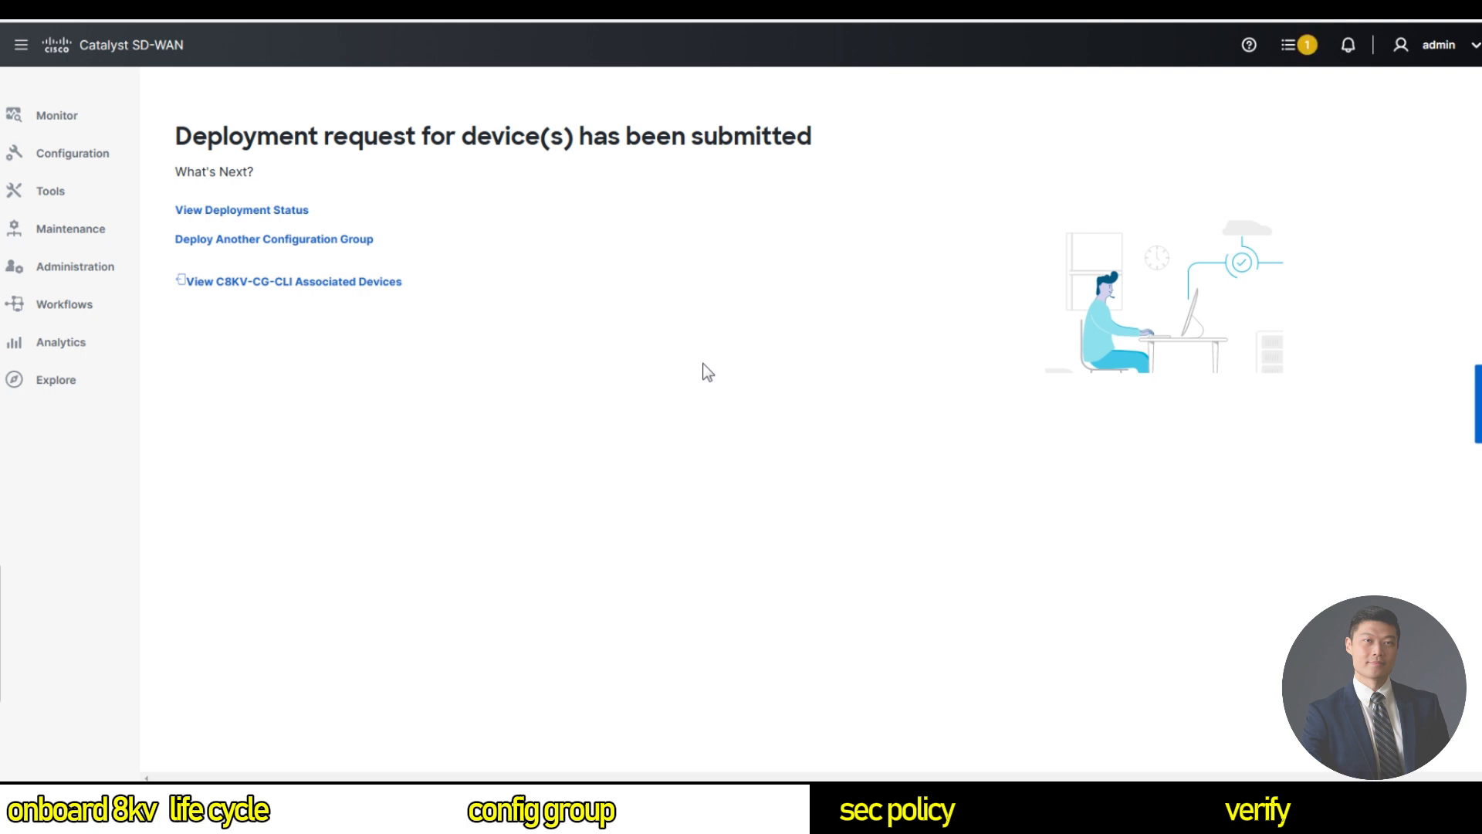
Check the deployment status and refresh until the Site12, Site13 and Site14 tasks show Success.
click(295, 216)
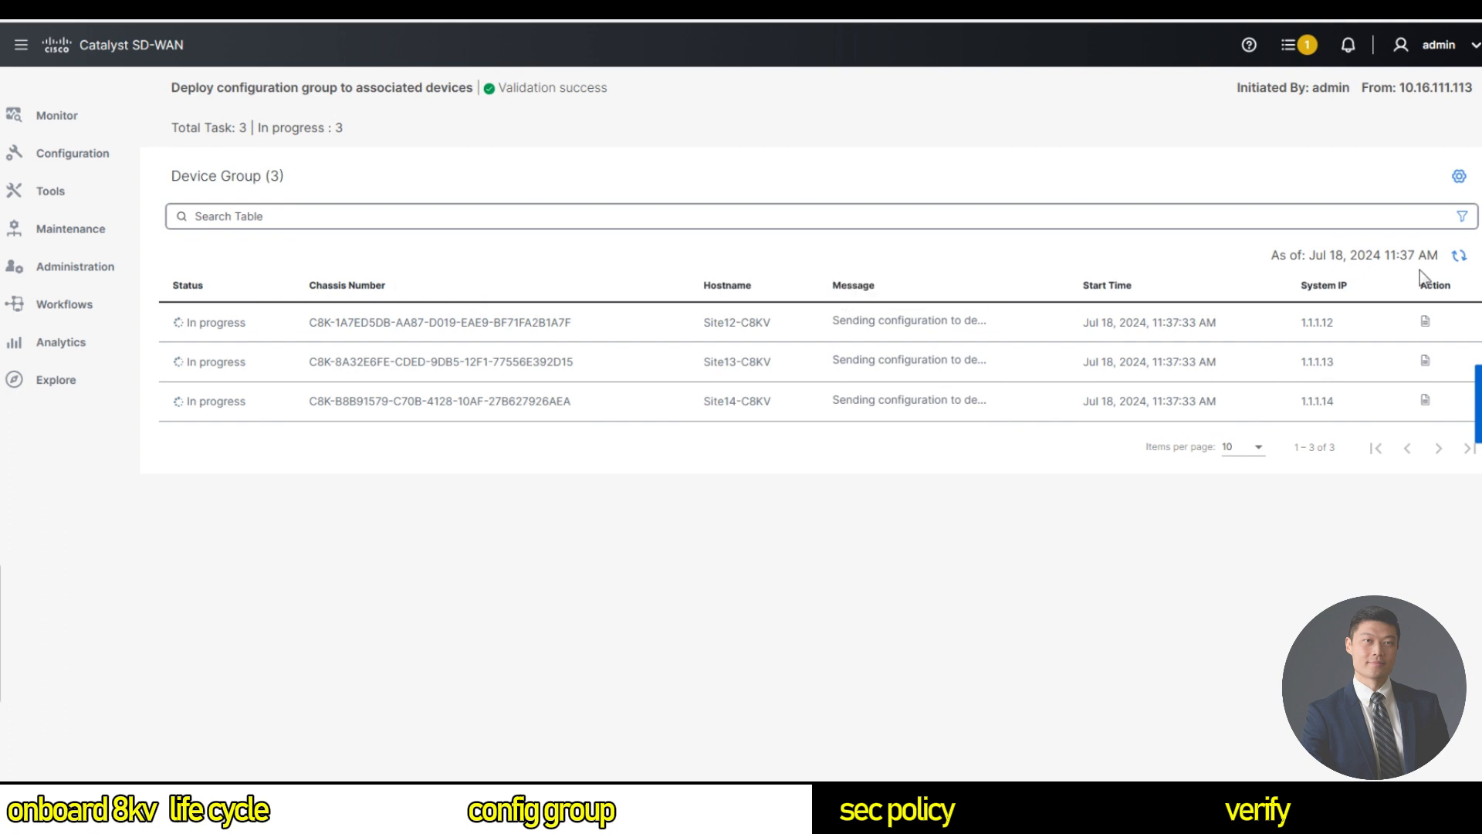
click(1459, 255)
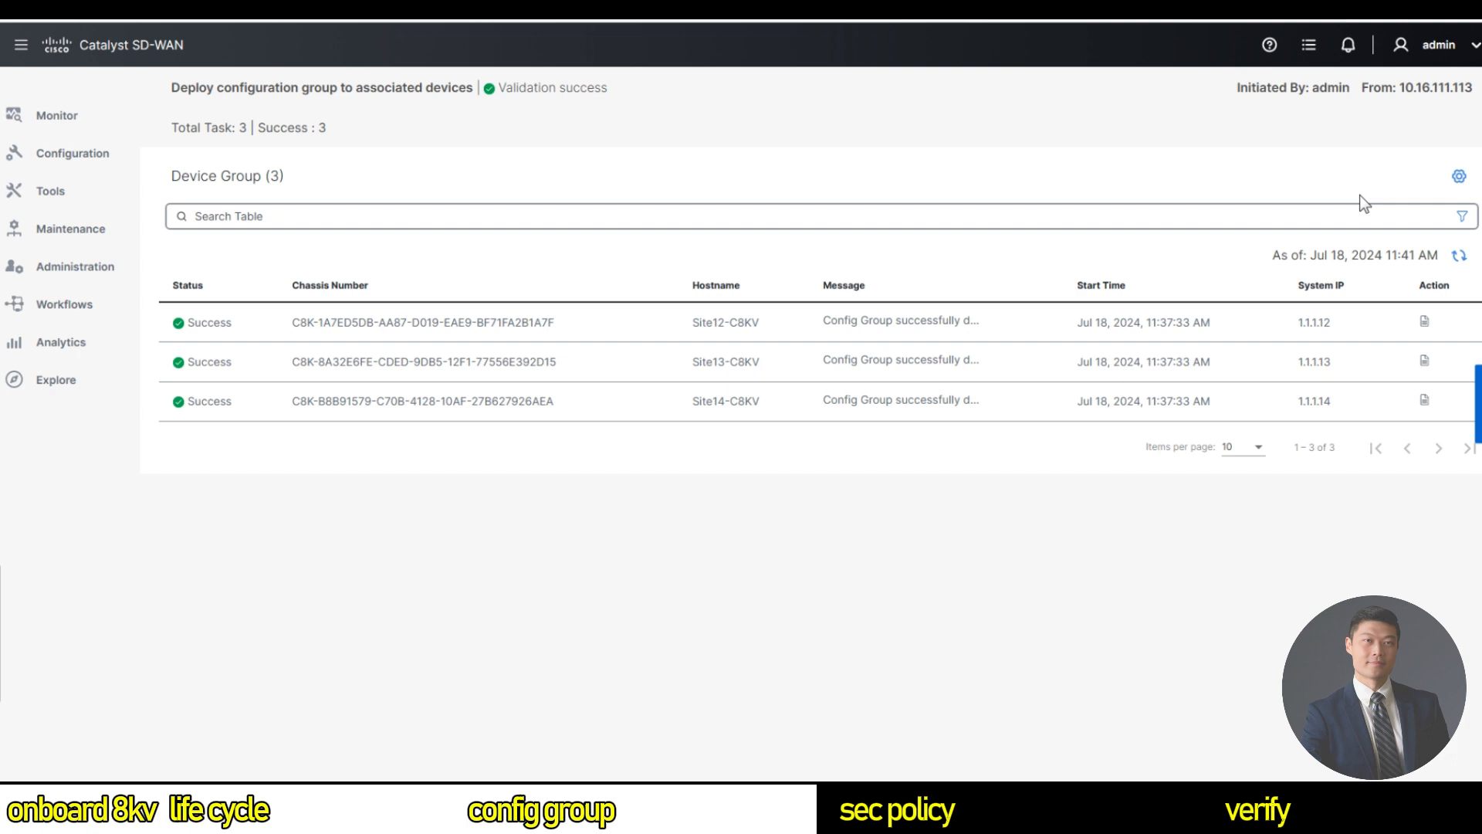
mouse_move(81, 162)
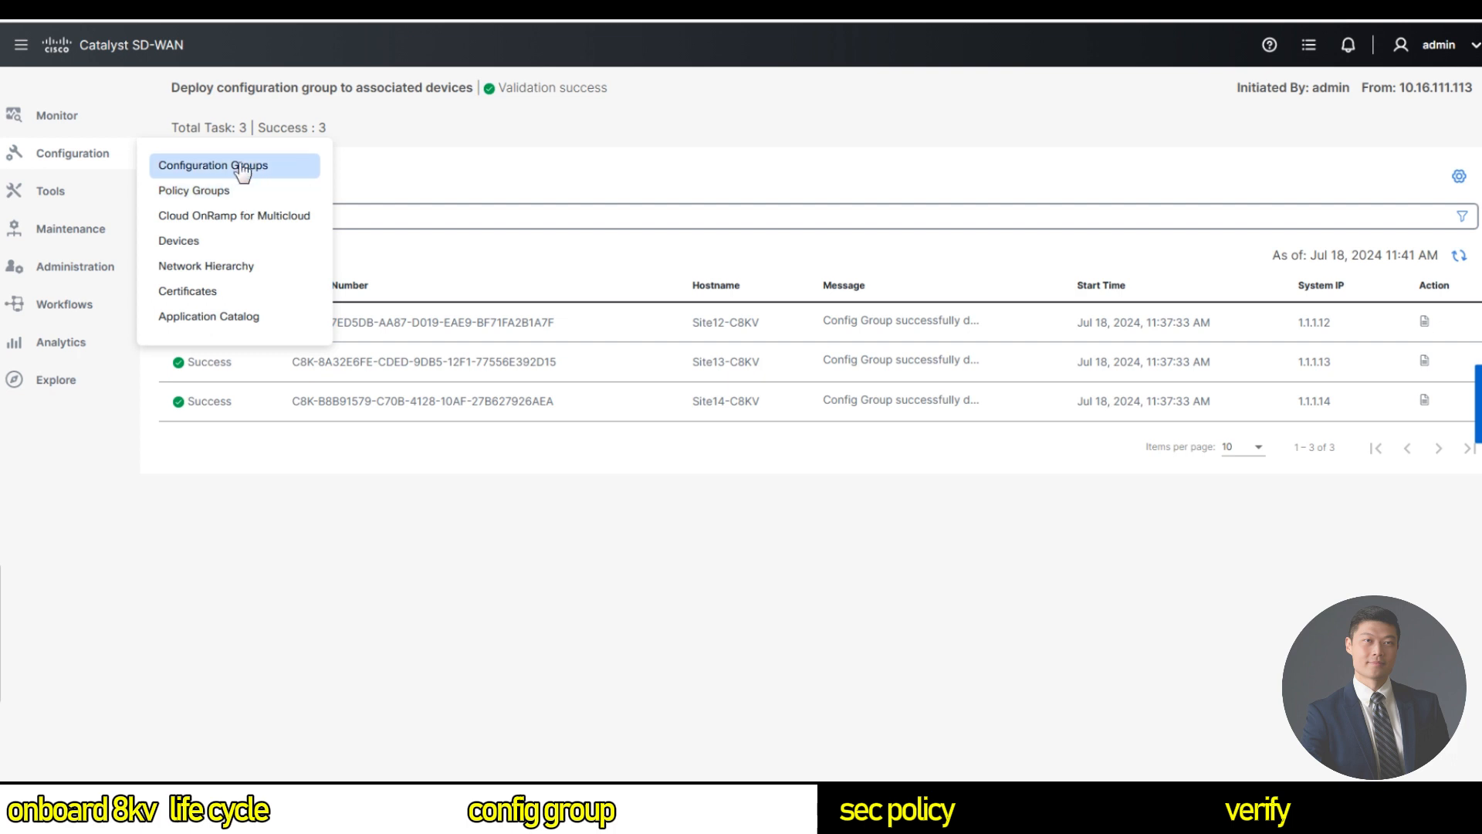
Start a deployment of C8KV-CG-Parcels from its Associated Devices and reach device configuration.
click(242, 171)
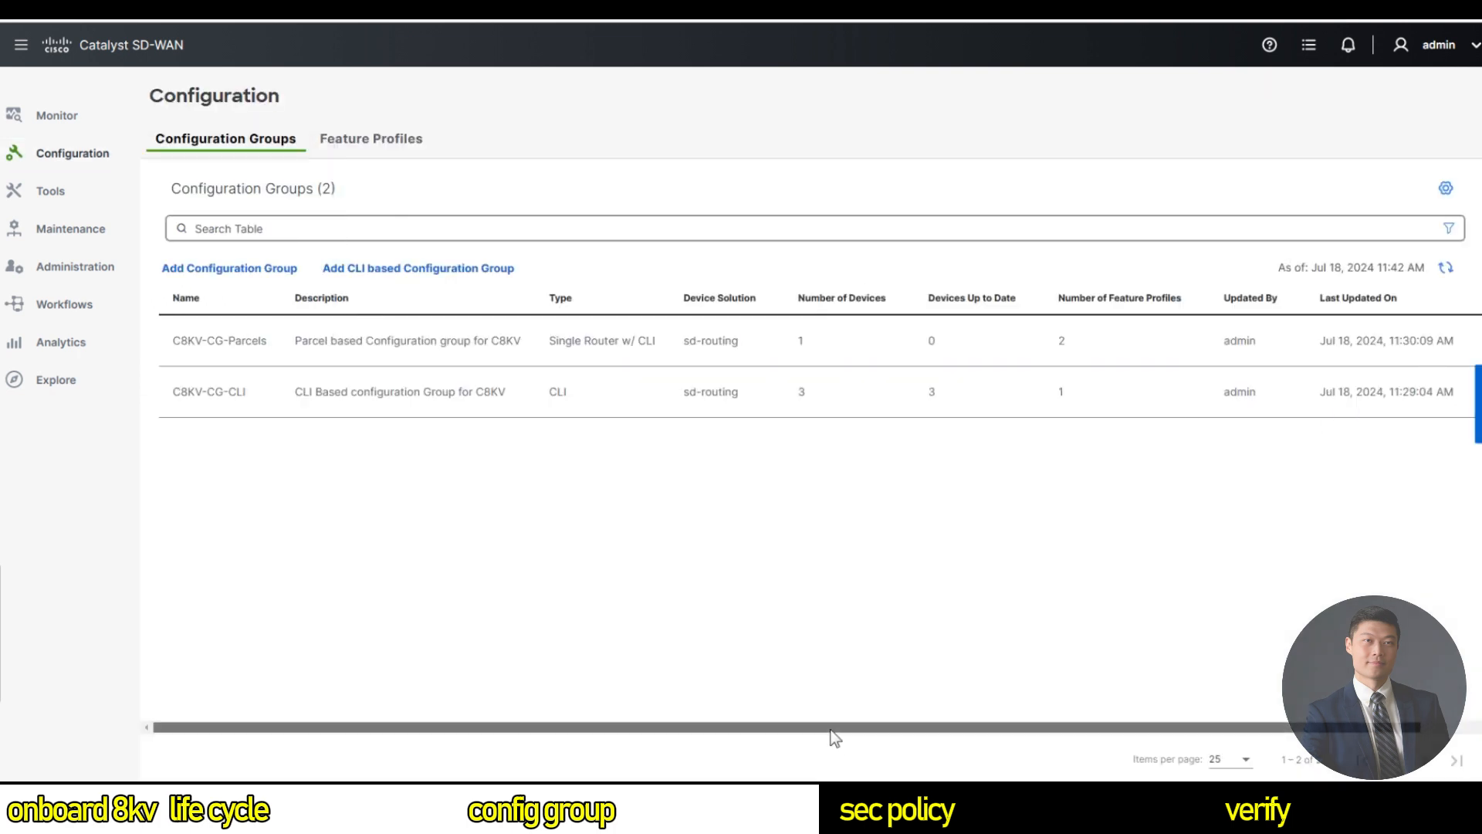
drag(834, 727, 1451, 378)
click(1437, 341)
click(1404, 383)
click(372, 230)
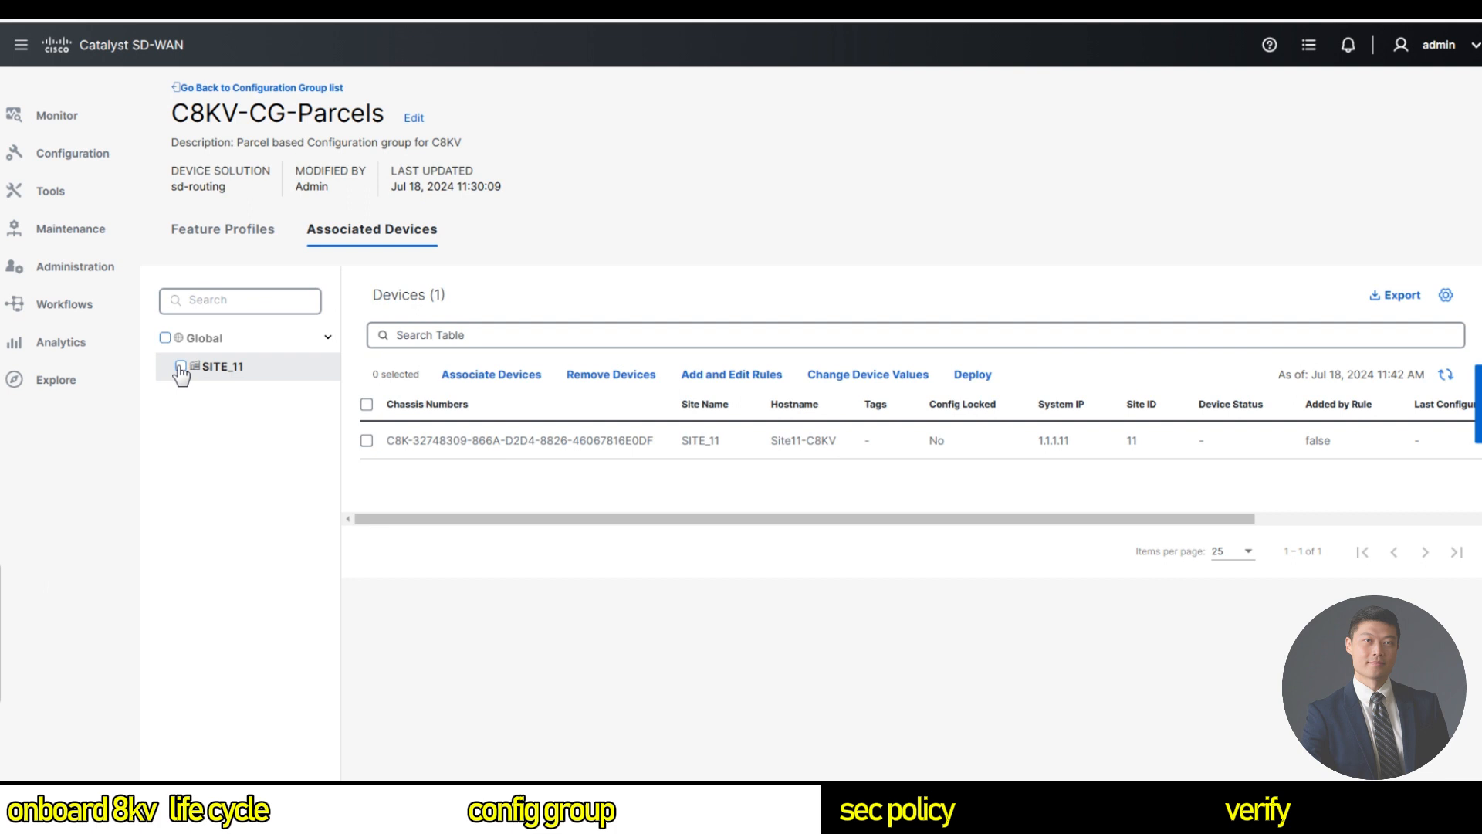
click(974, 376)
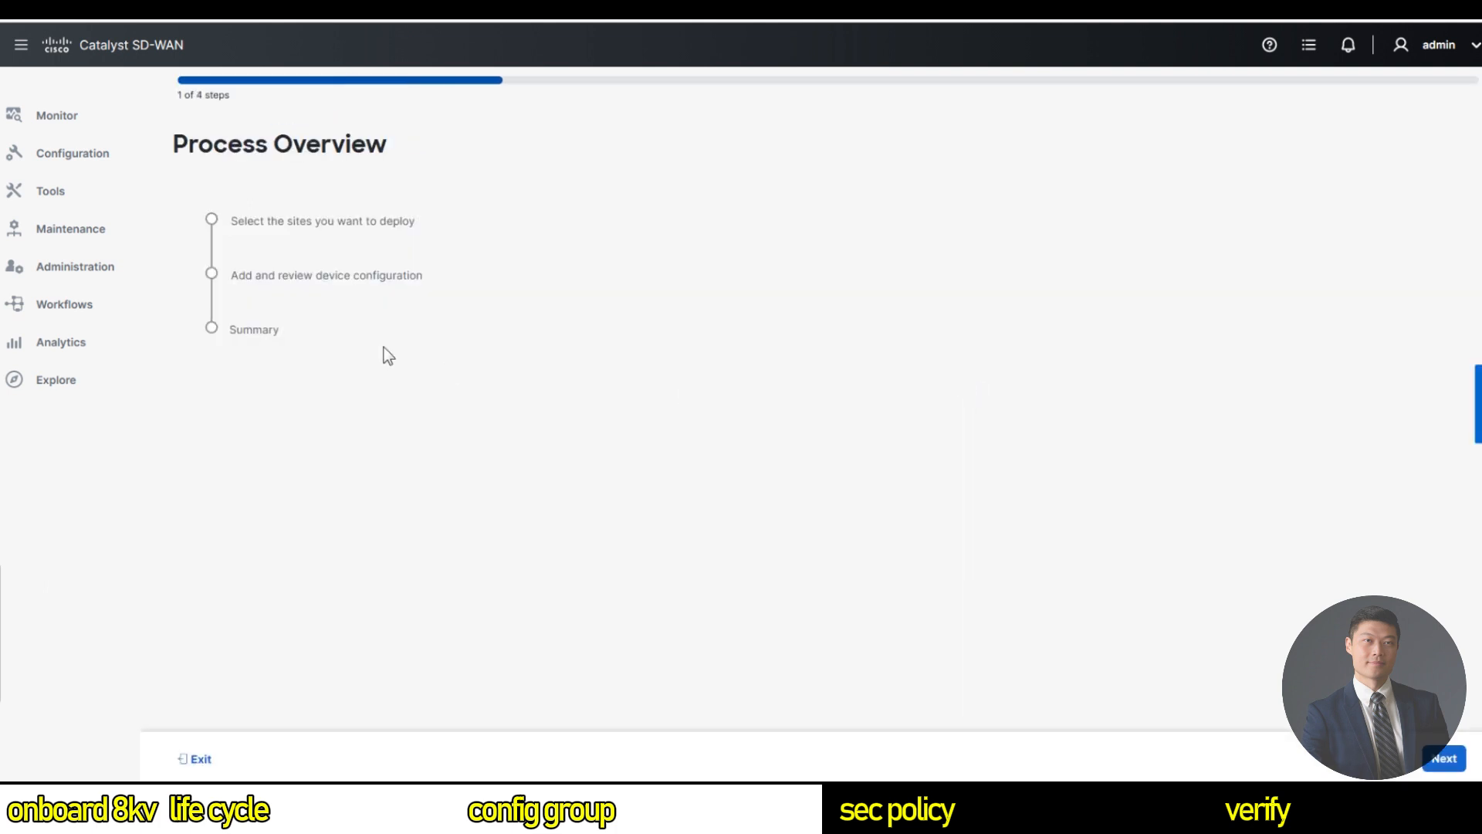
click(1445, 760)
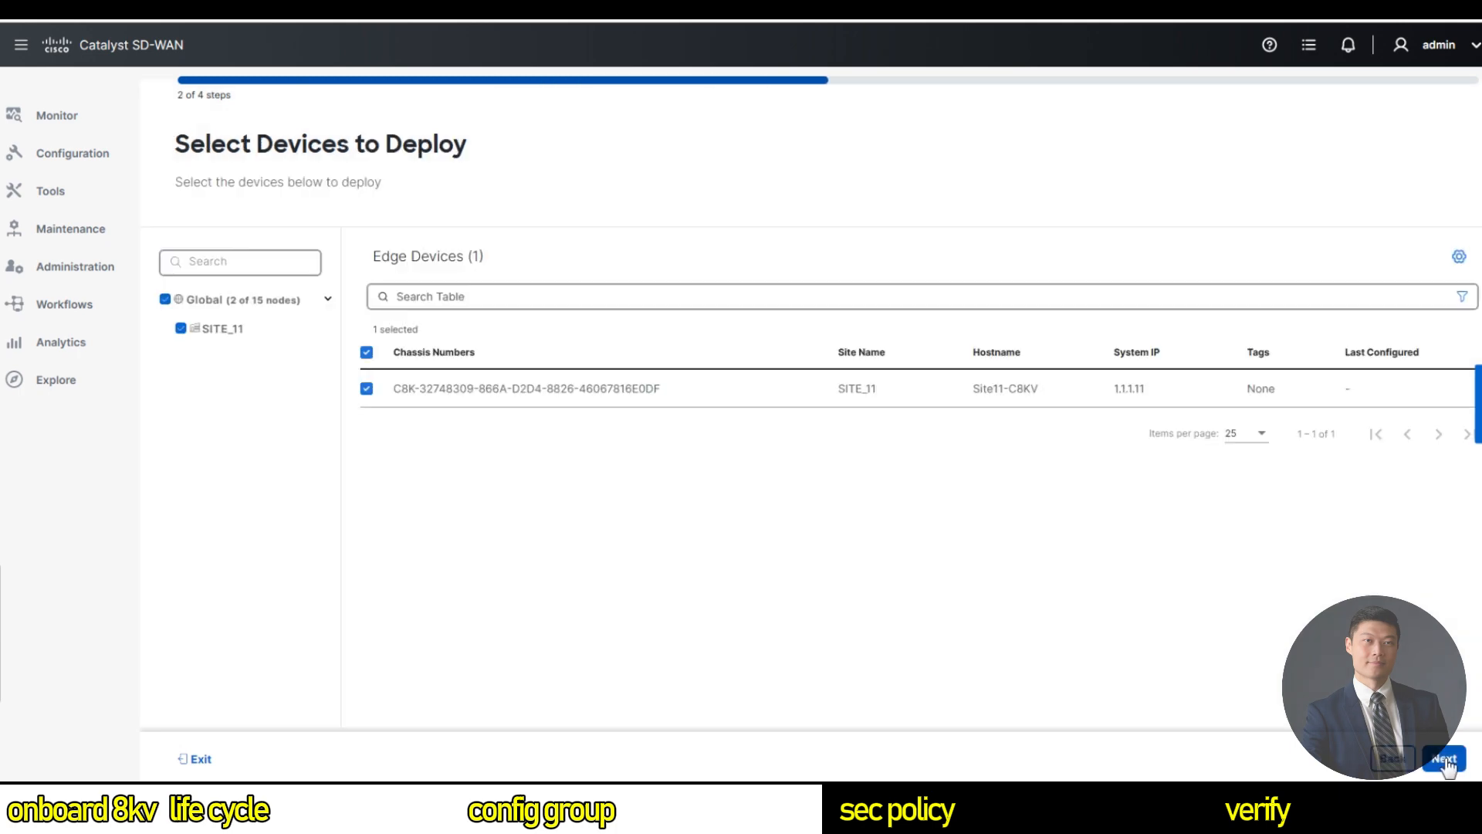
click(1446, 760)
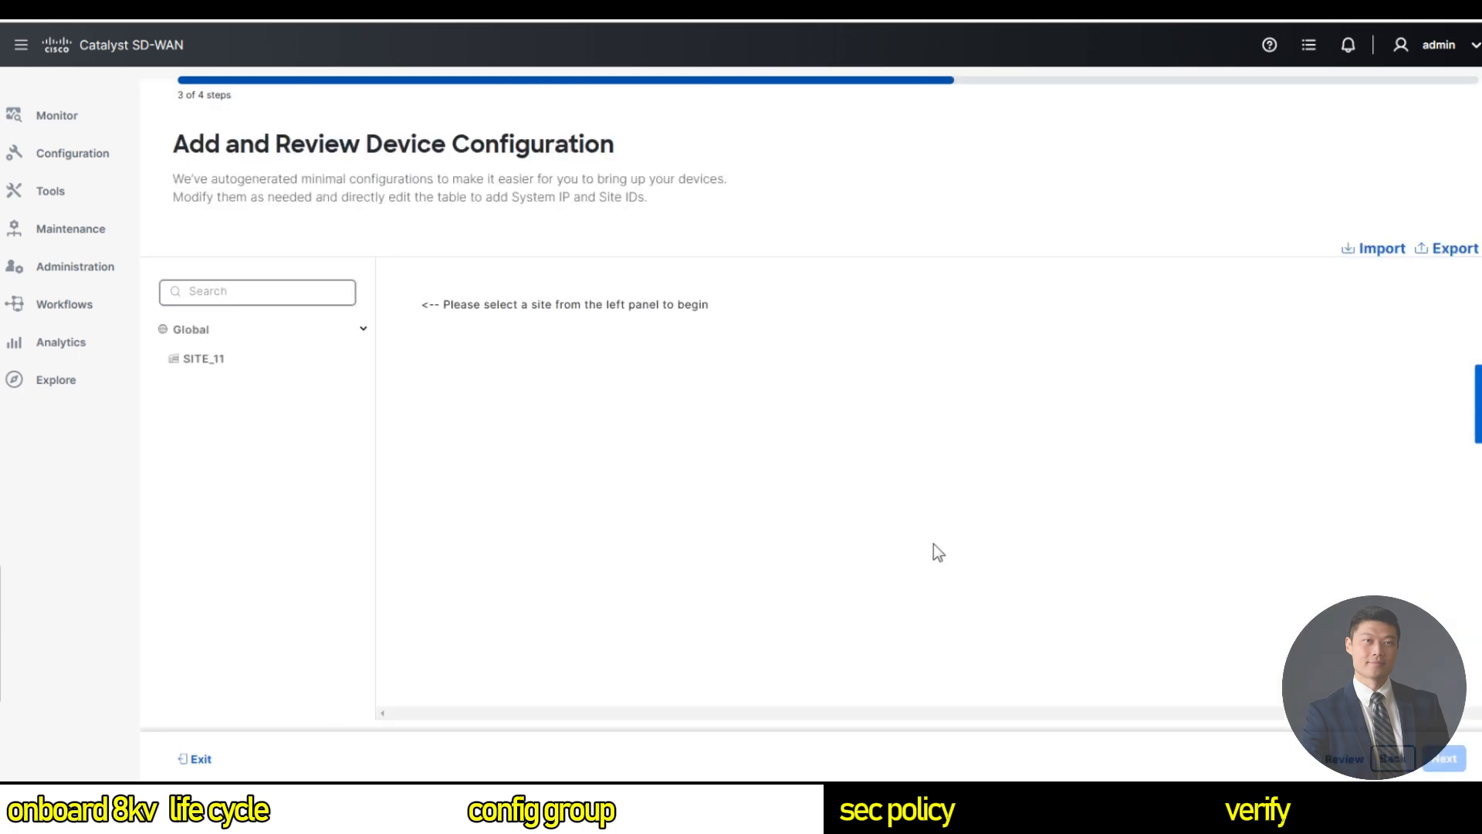
Enter the admin password for the SITE_11 router and preview its CLI.
click(226, 363)
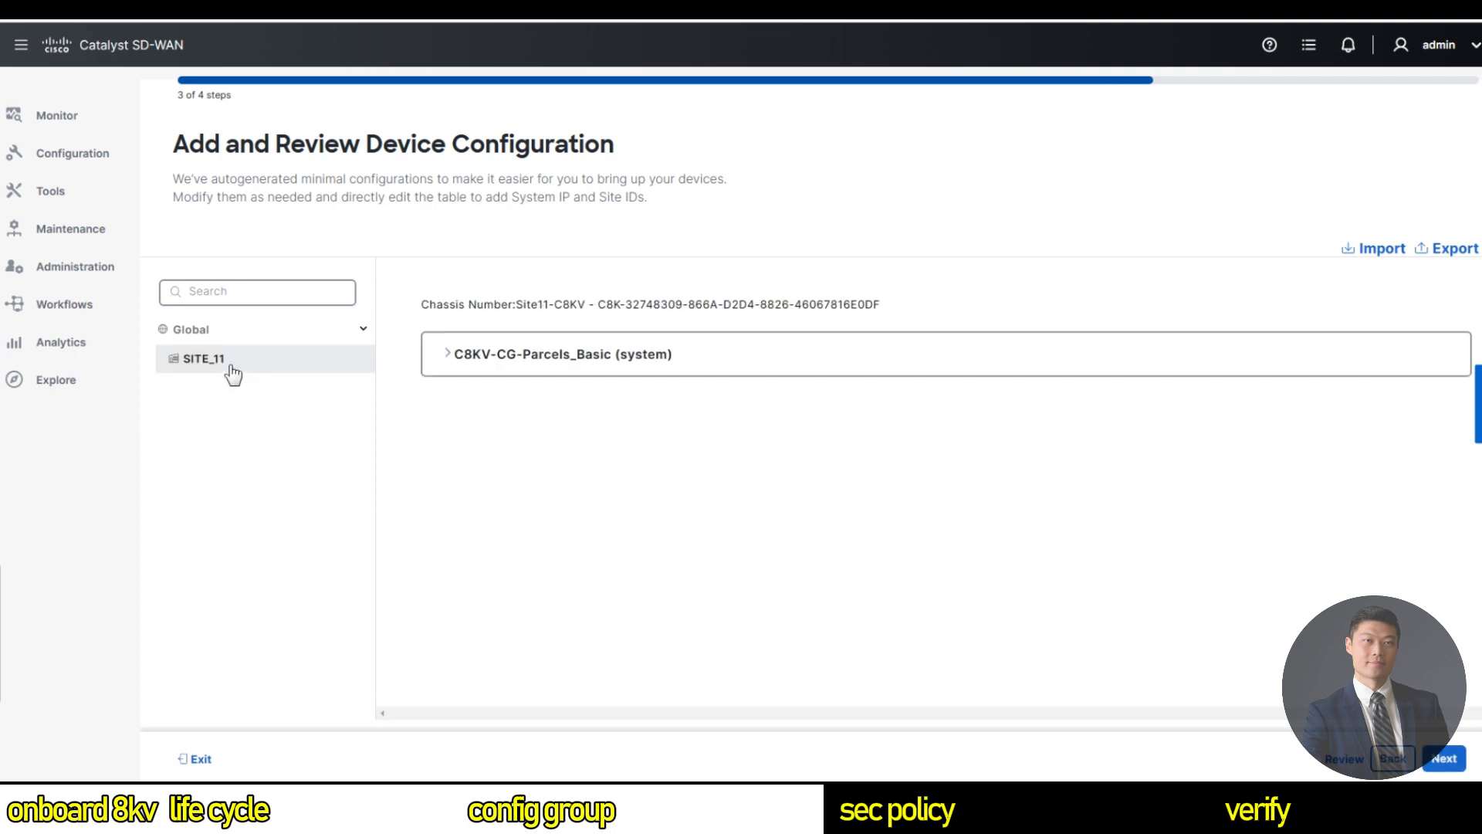
click(462, 370)
click(541, 574)
text(Cisco123!45)
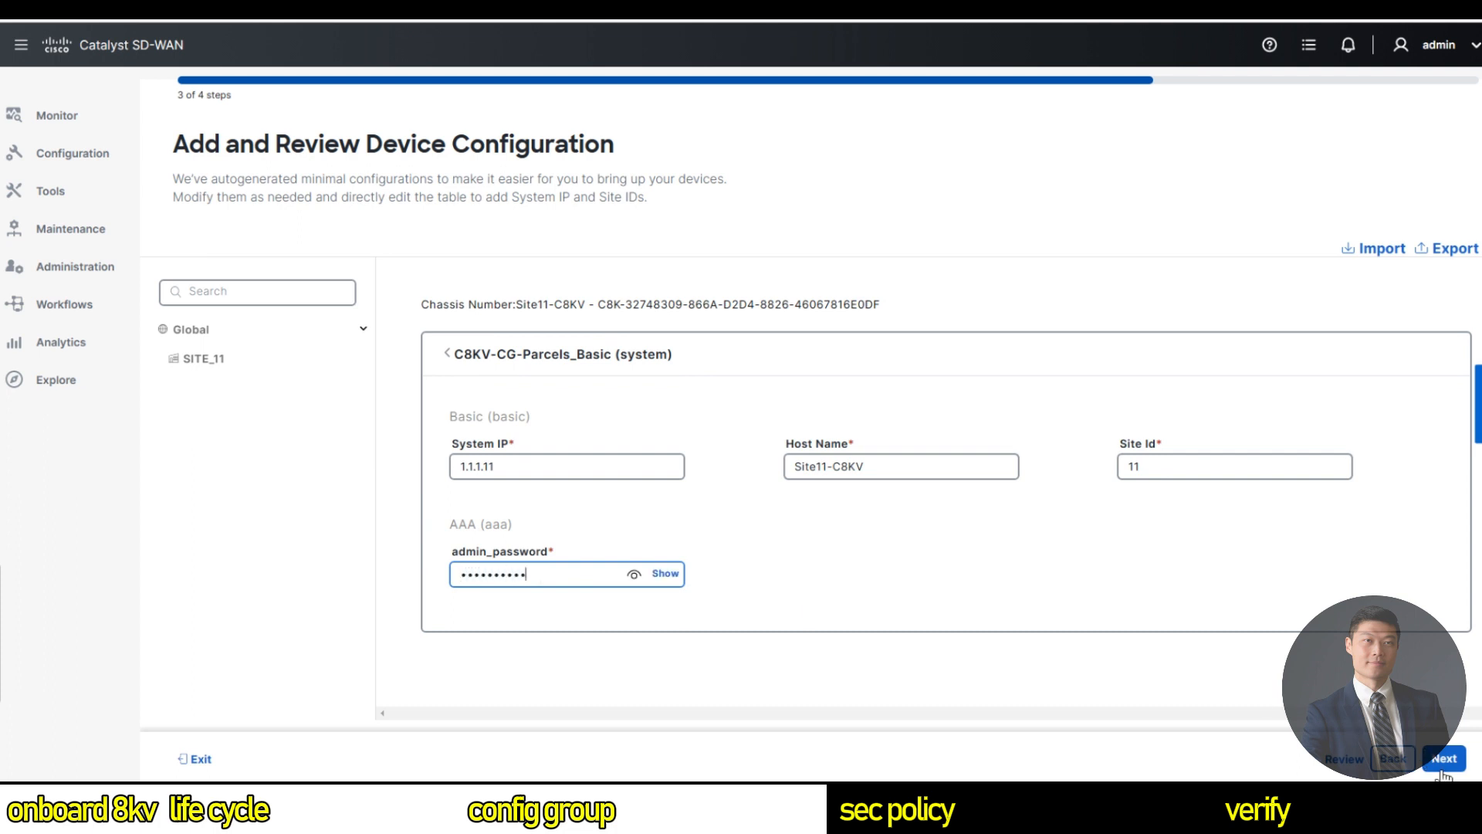
click(1442, 764)
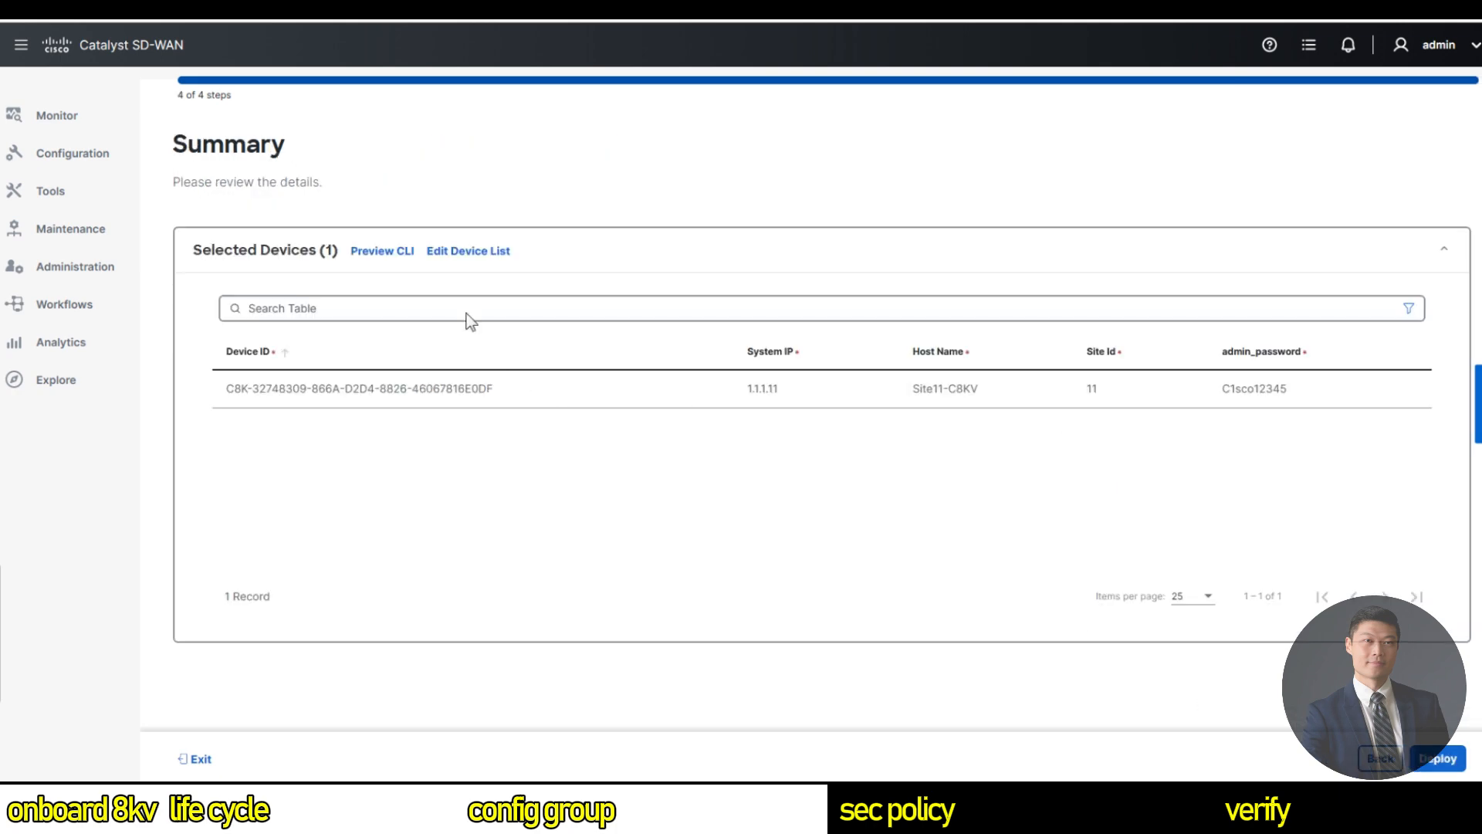
click(398, 255)
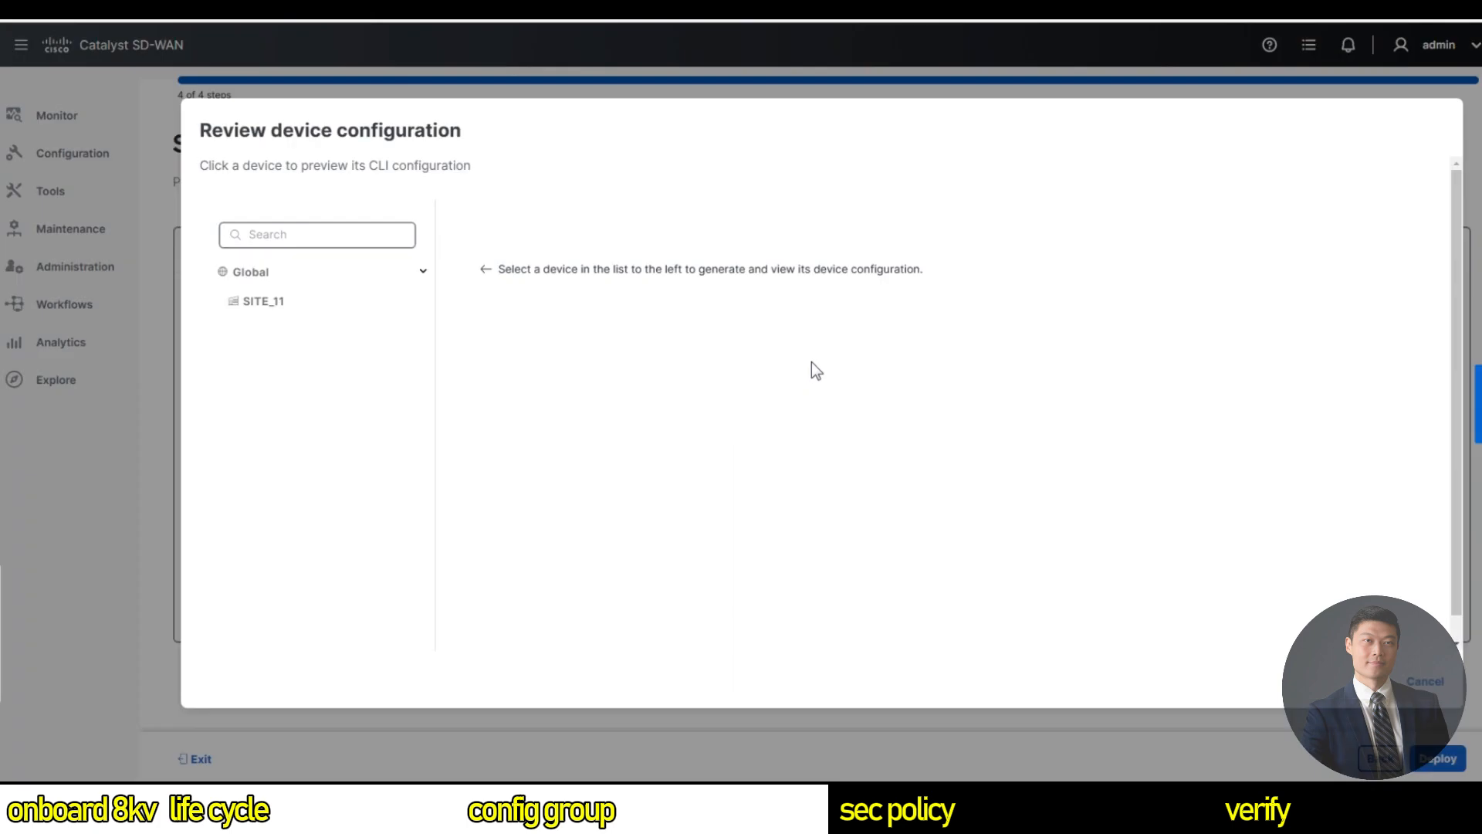
Review SITE_11's configuration differences for C8KV-CG-Parcels.
click(282, 305)
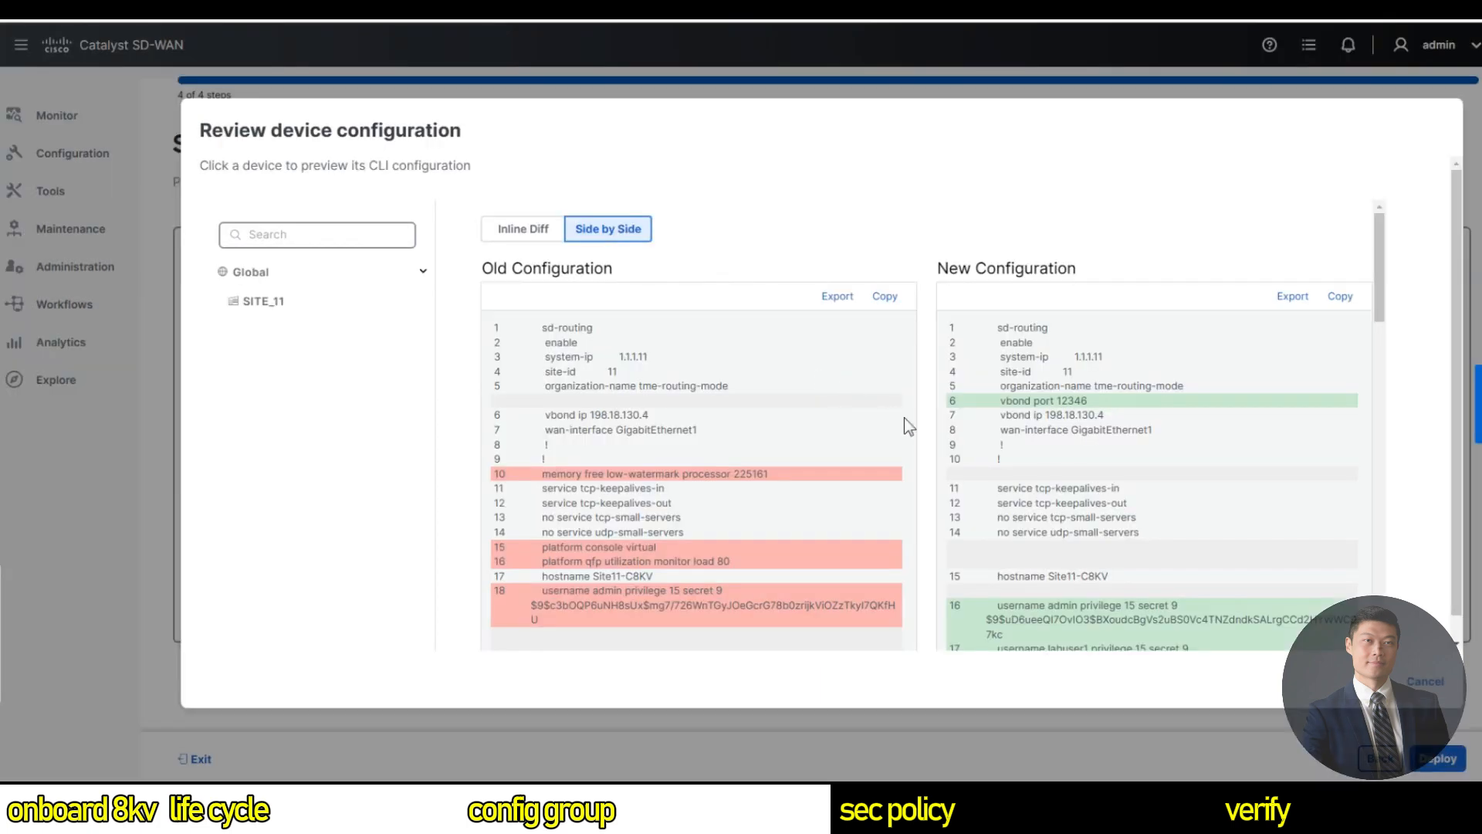
scroll(919, 430, down, 1)
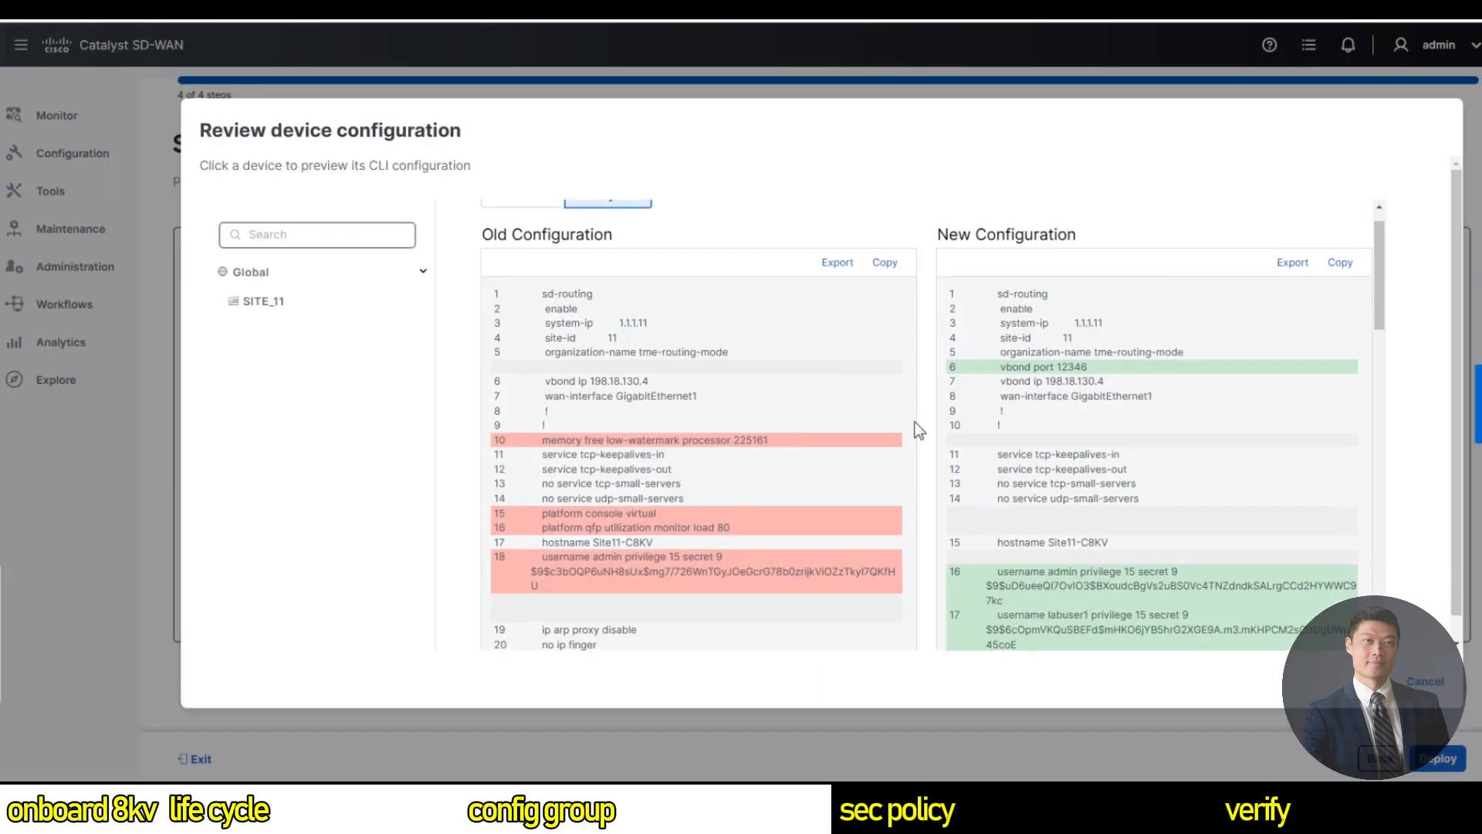
scroll(914, 437, down, 3)
scroll(914, 437, down, 5)
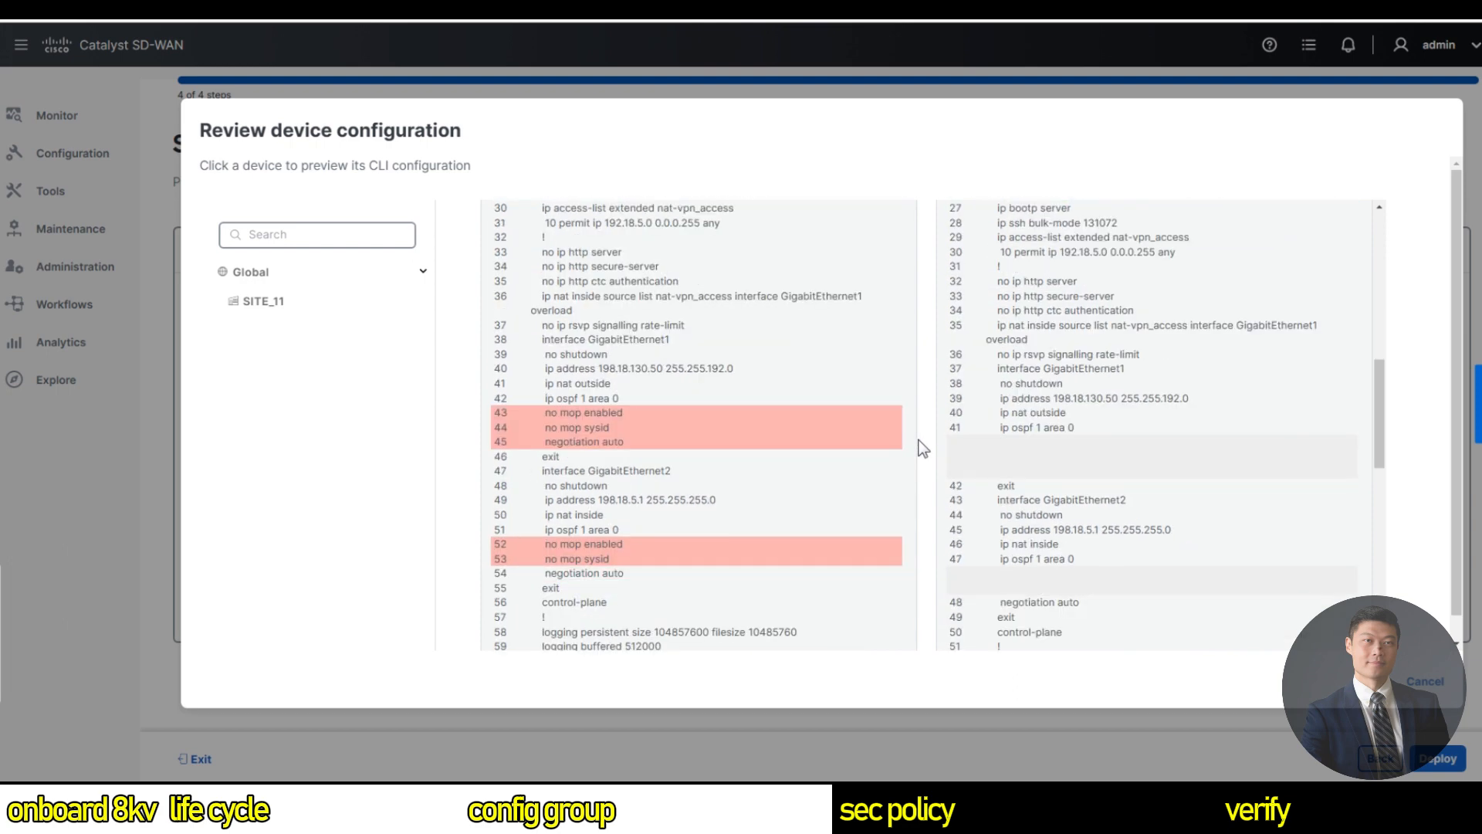
scroll(923, 442, up, 5)
scroll(923, 442, down, 12)
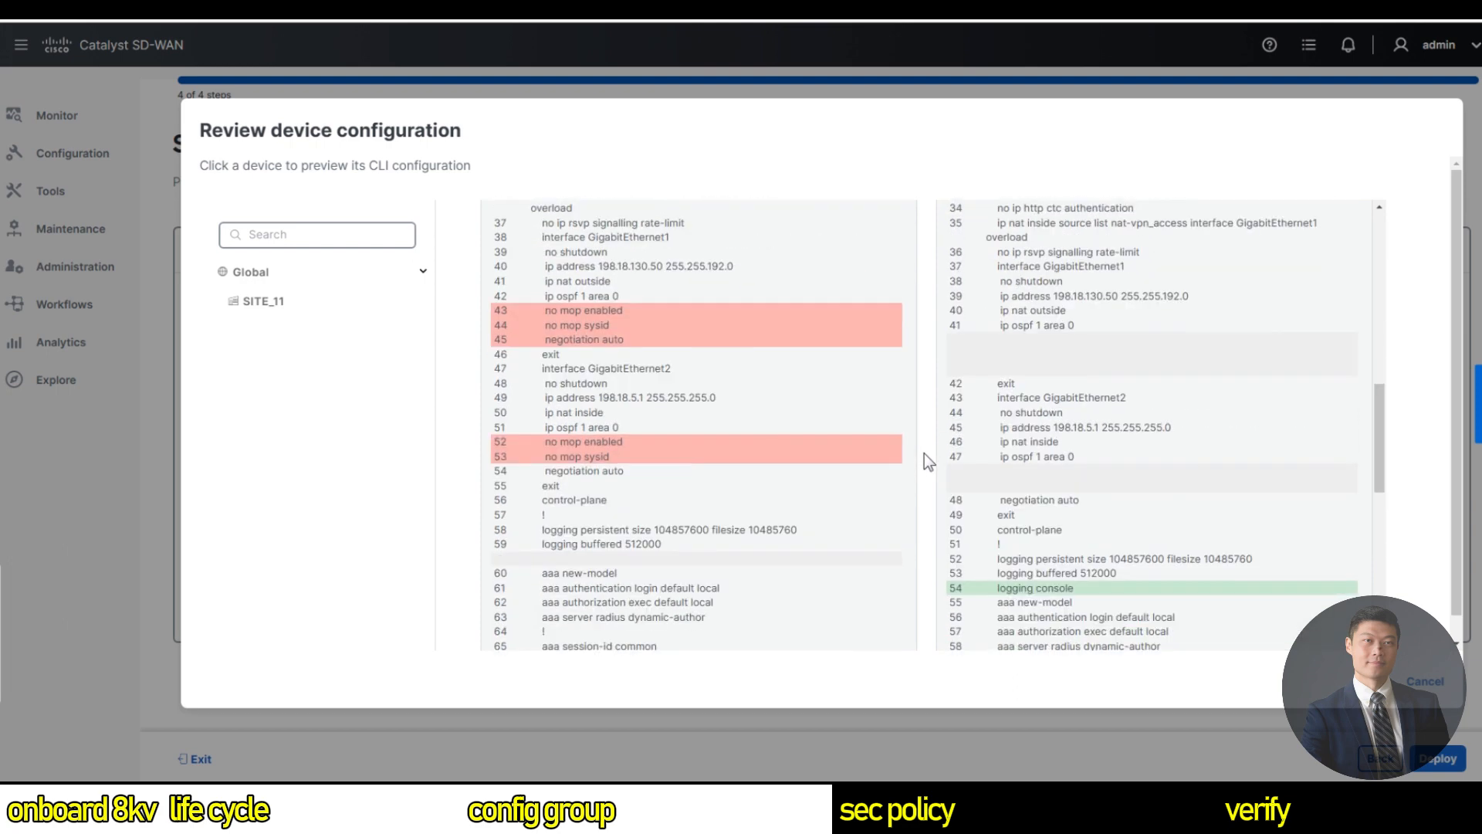
scroll(928, 463, down, 3)
Deploy C8KV-CG-Parcels to Site11-C8KV and view the deployment status.
click(1426, 685)
click(1446, 764)
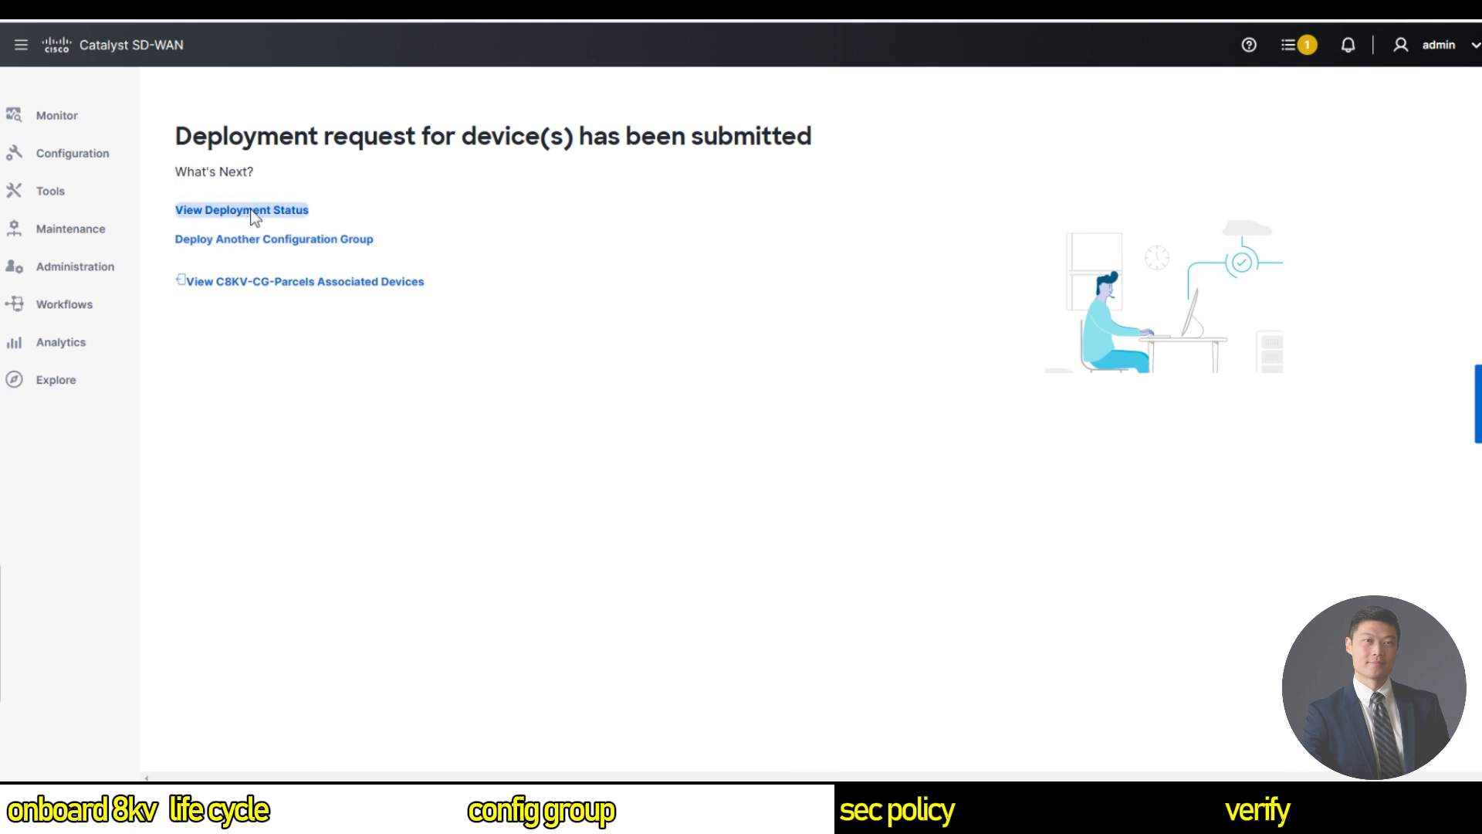
click(249, 212)
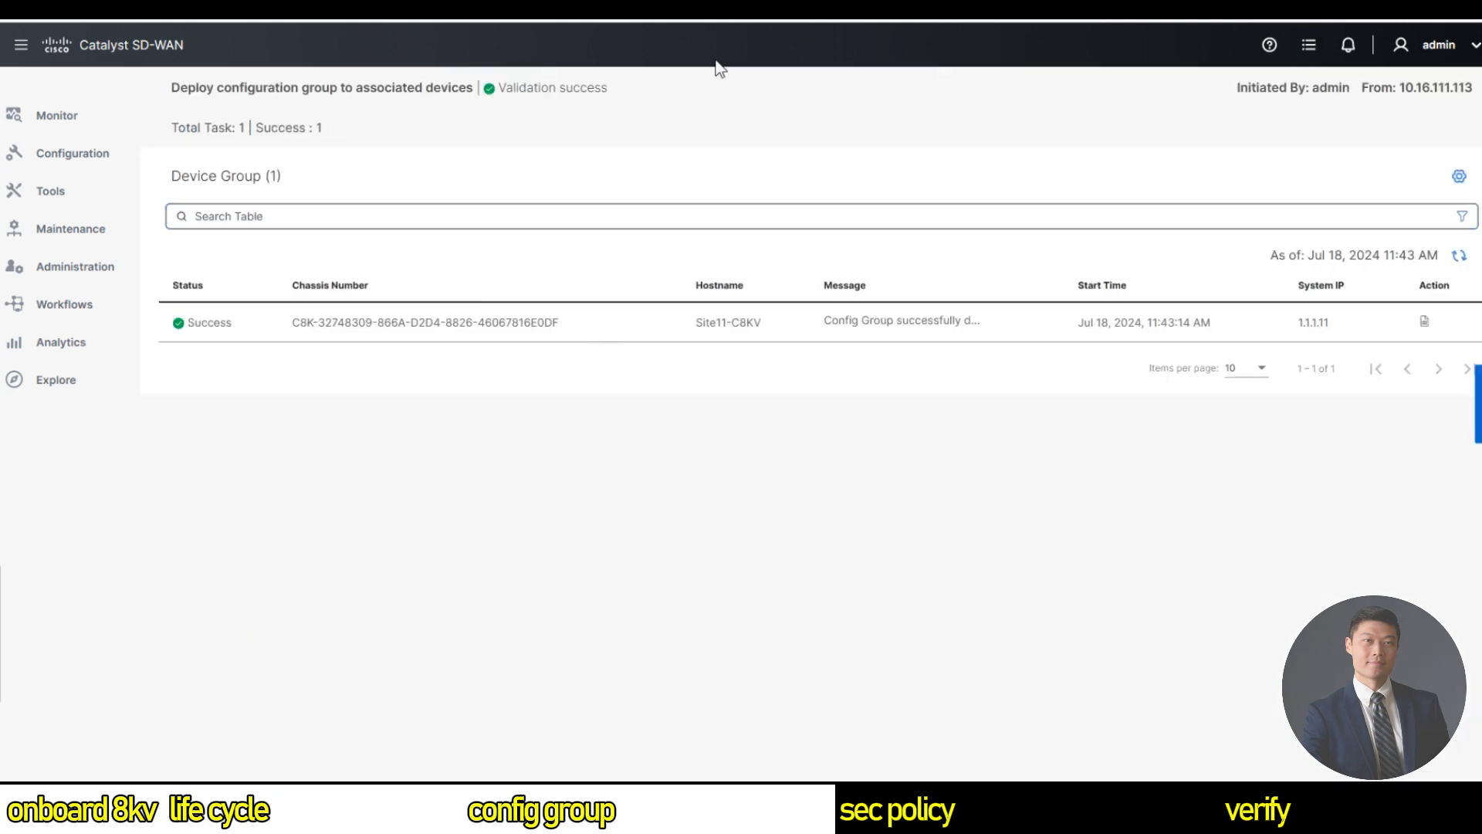
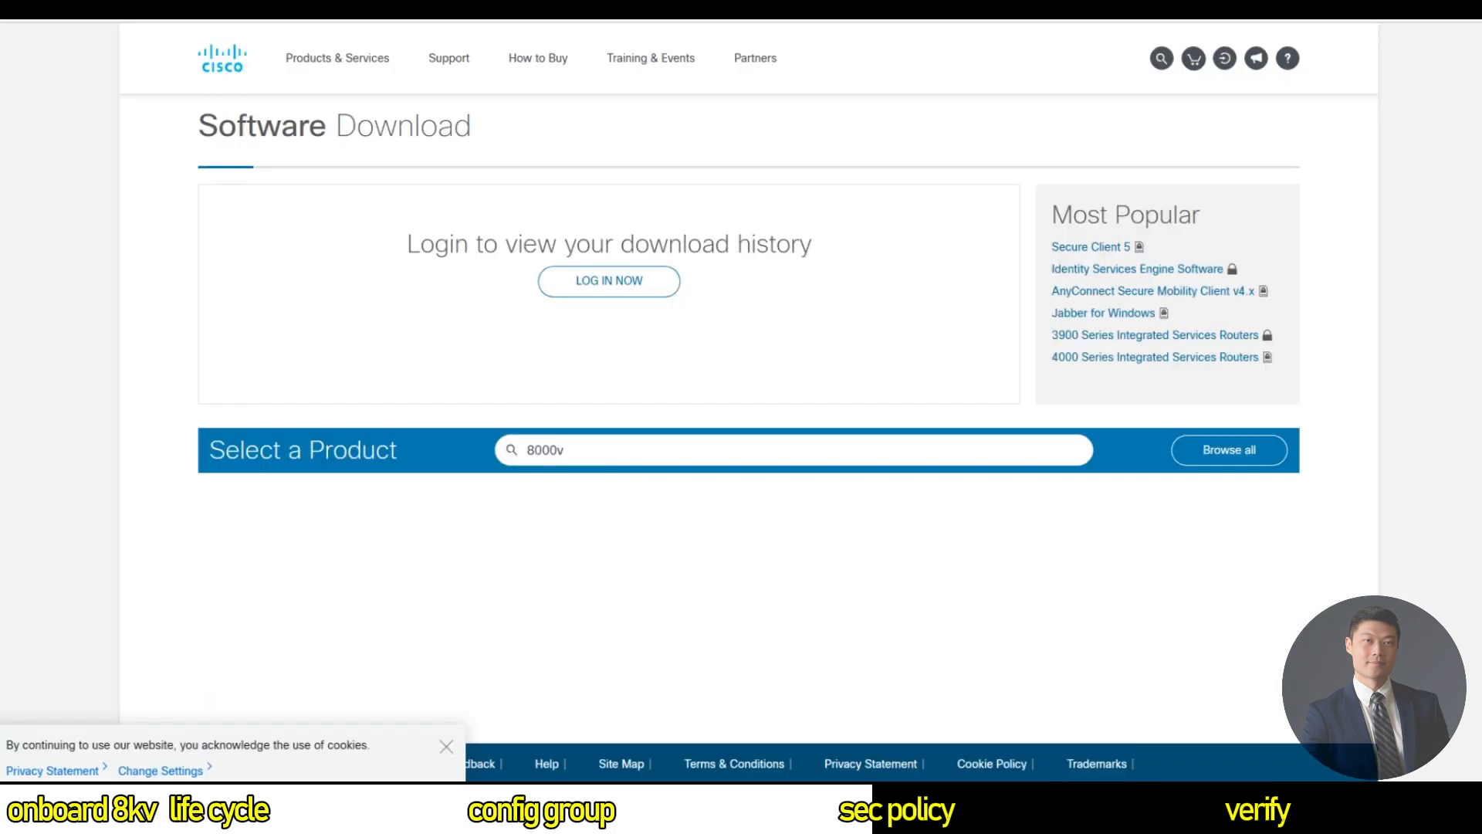
Search the software downloads for 8000v and choose Catalyst 8000V Edge Software.
click(576, 442)
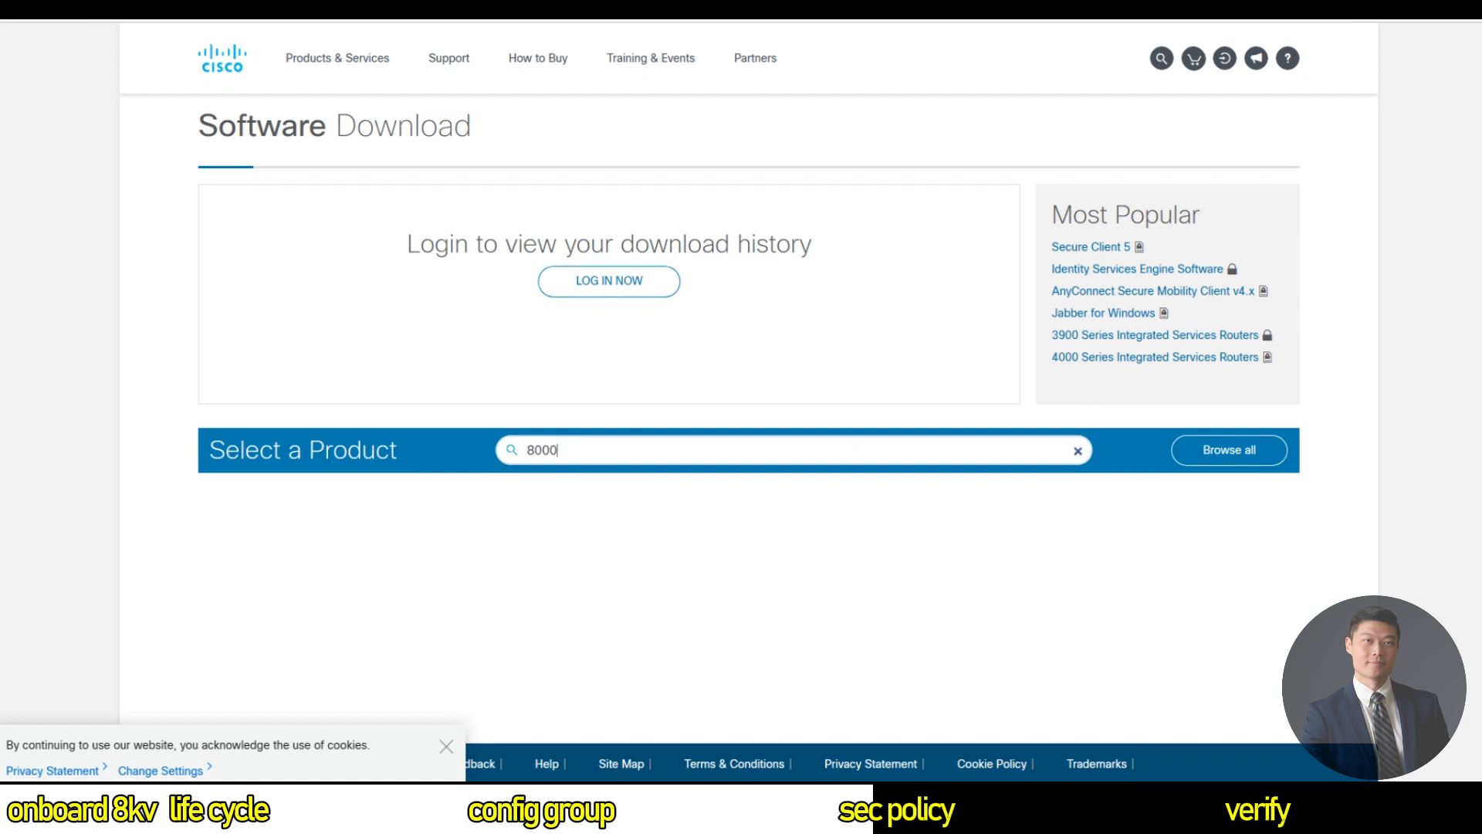
text(v)
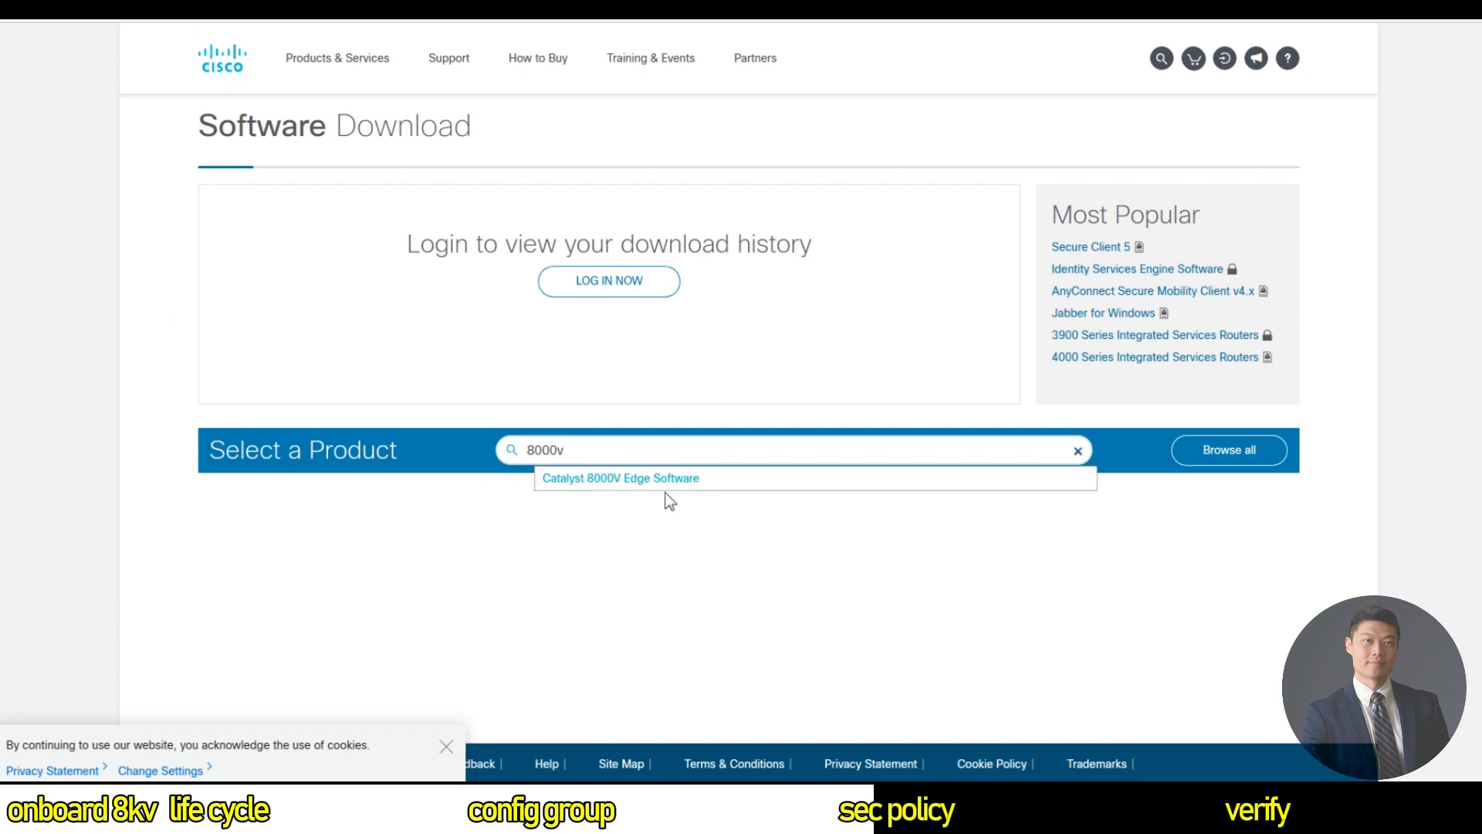
click(664, 487)
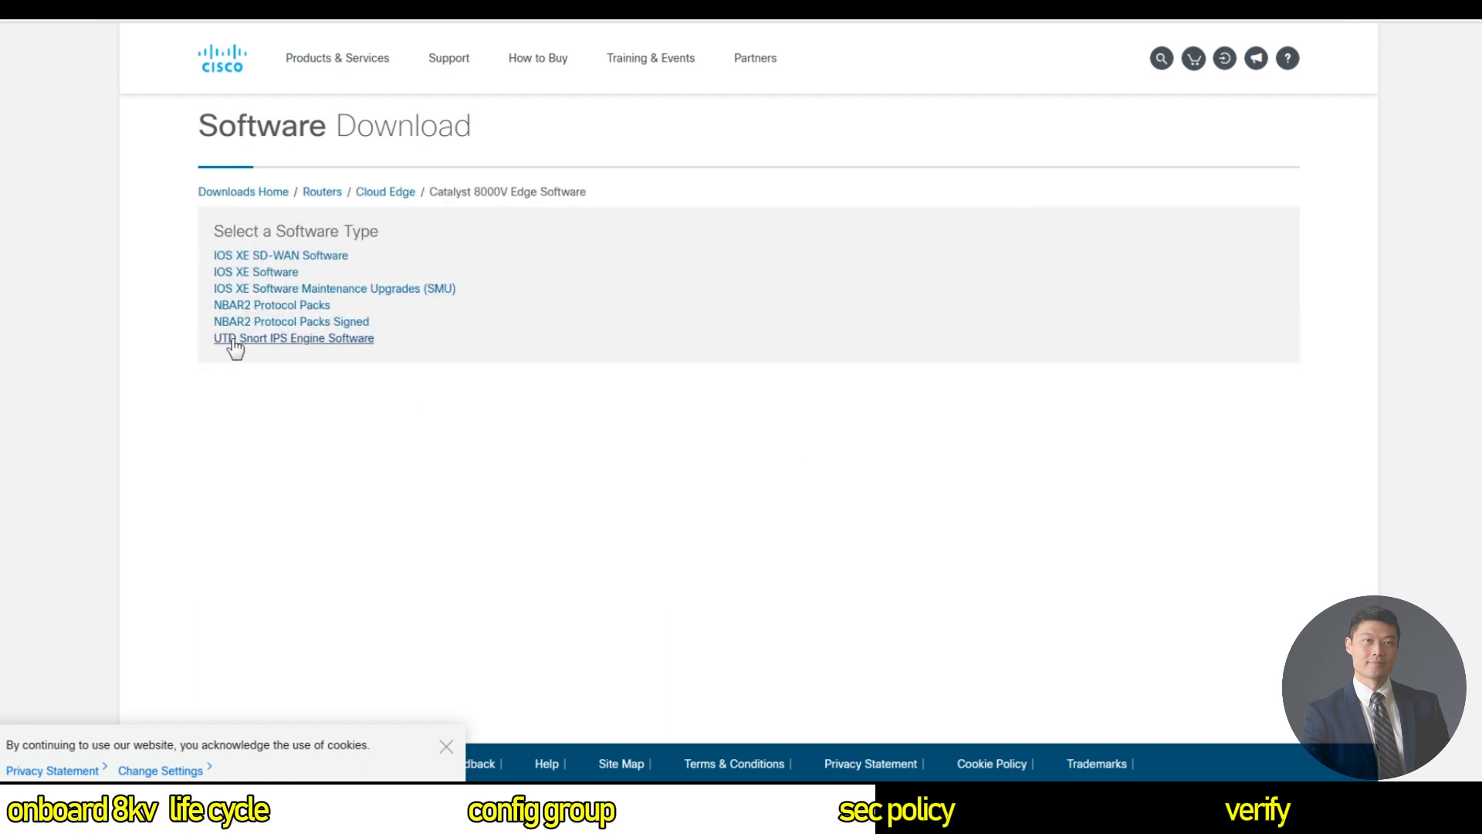
Open UTD Snort IPS Engine Software and show the 17.13.1a release file.
click(233, 342)
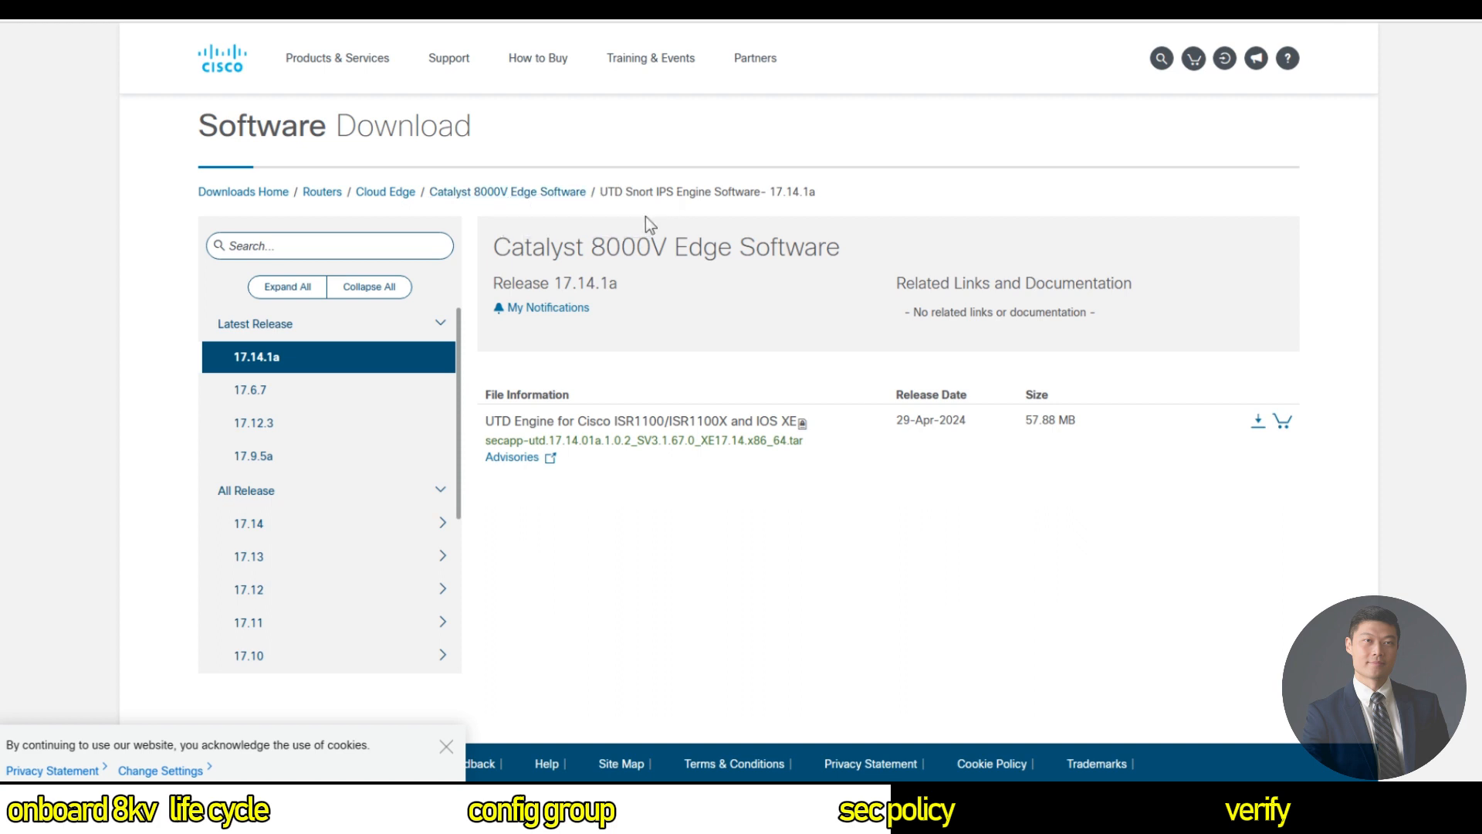
click(285, 562)
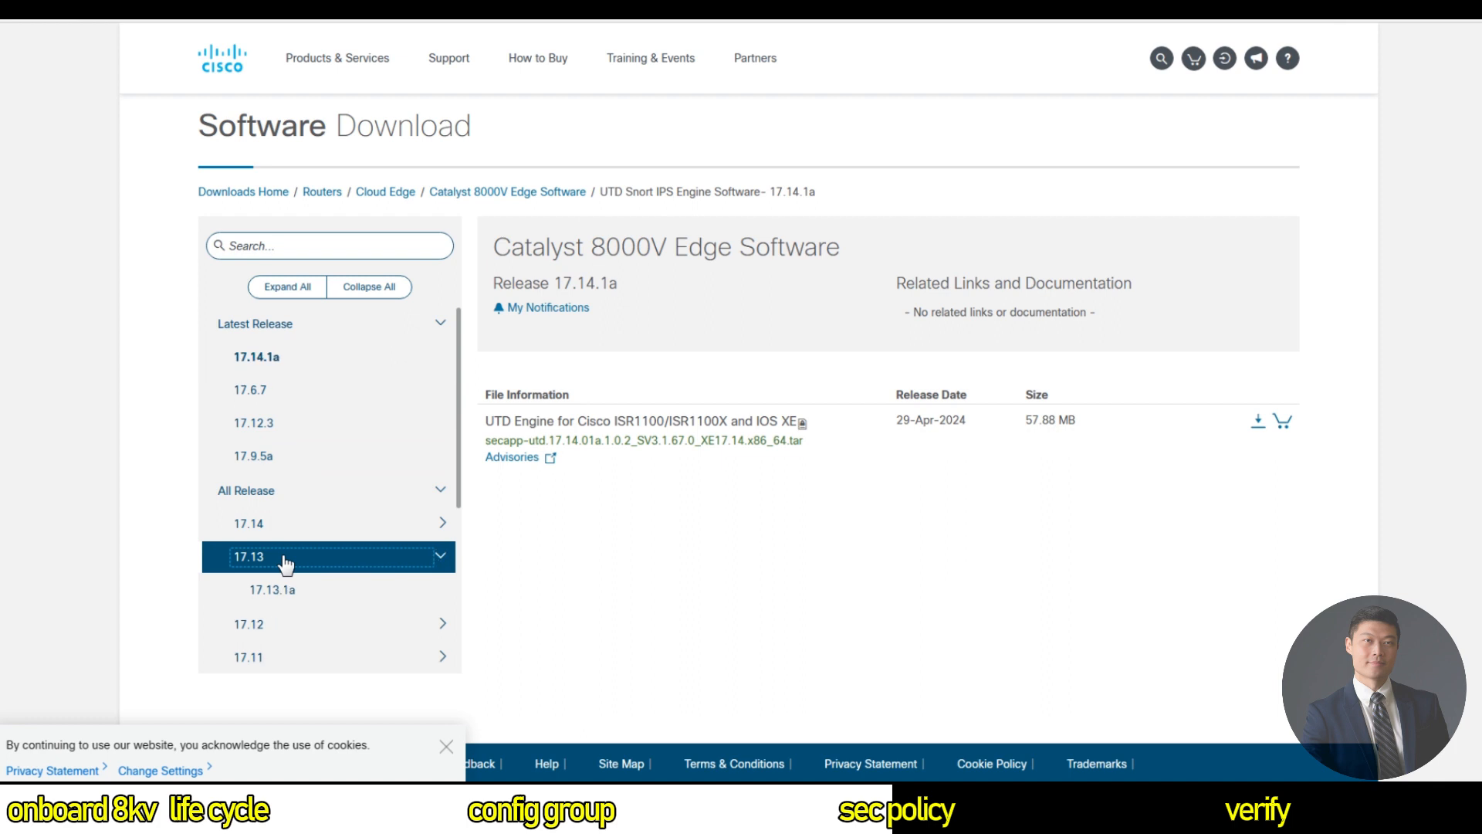
click(280, 589)
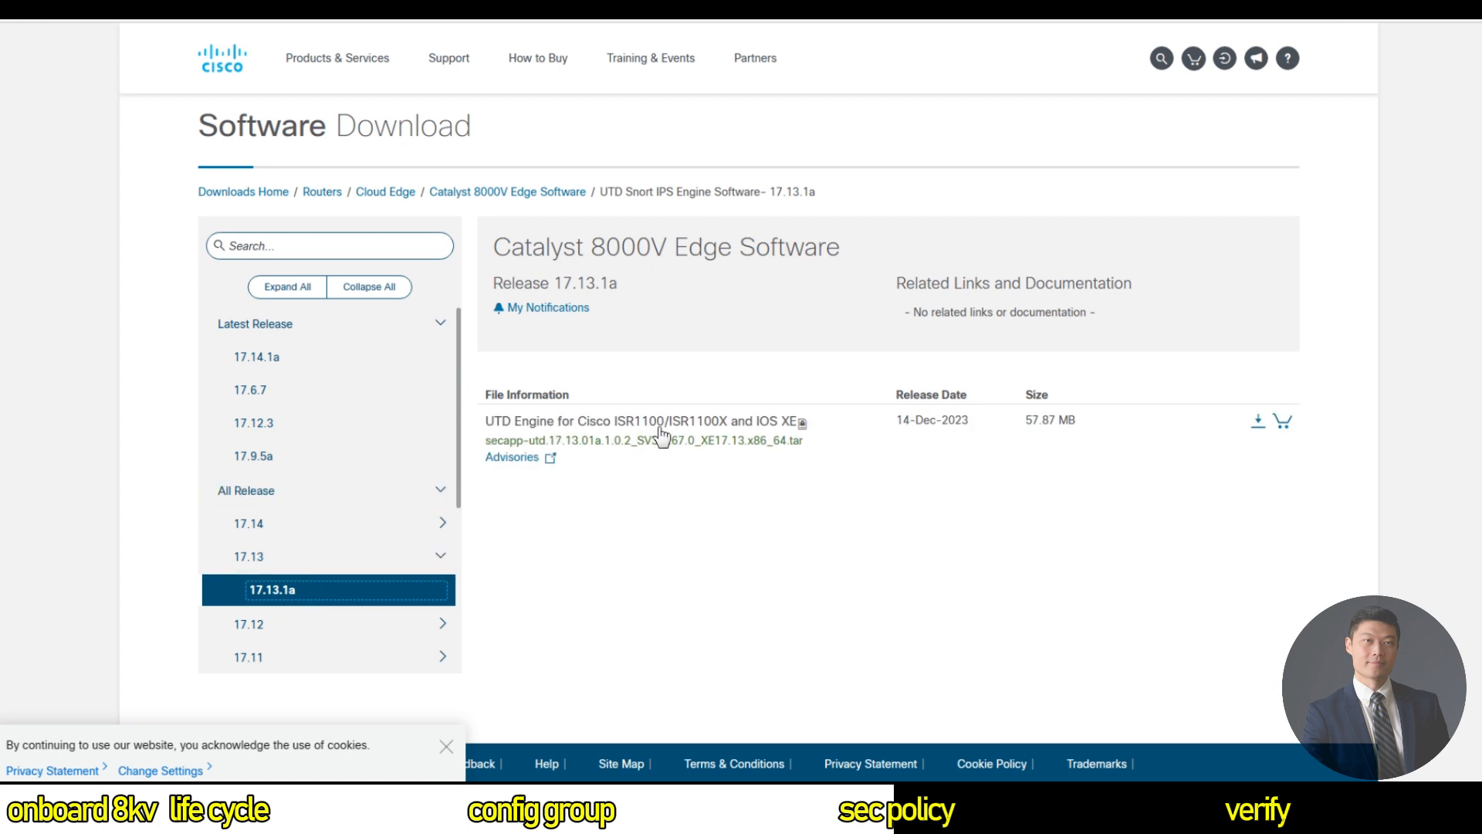
mouse_move(606, 452)
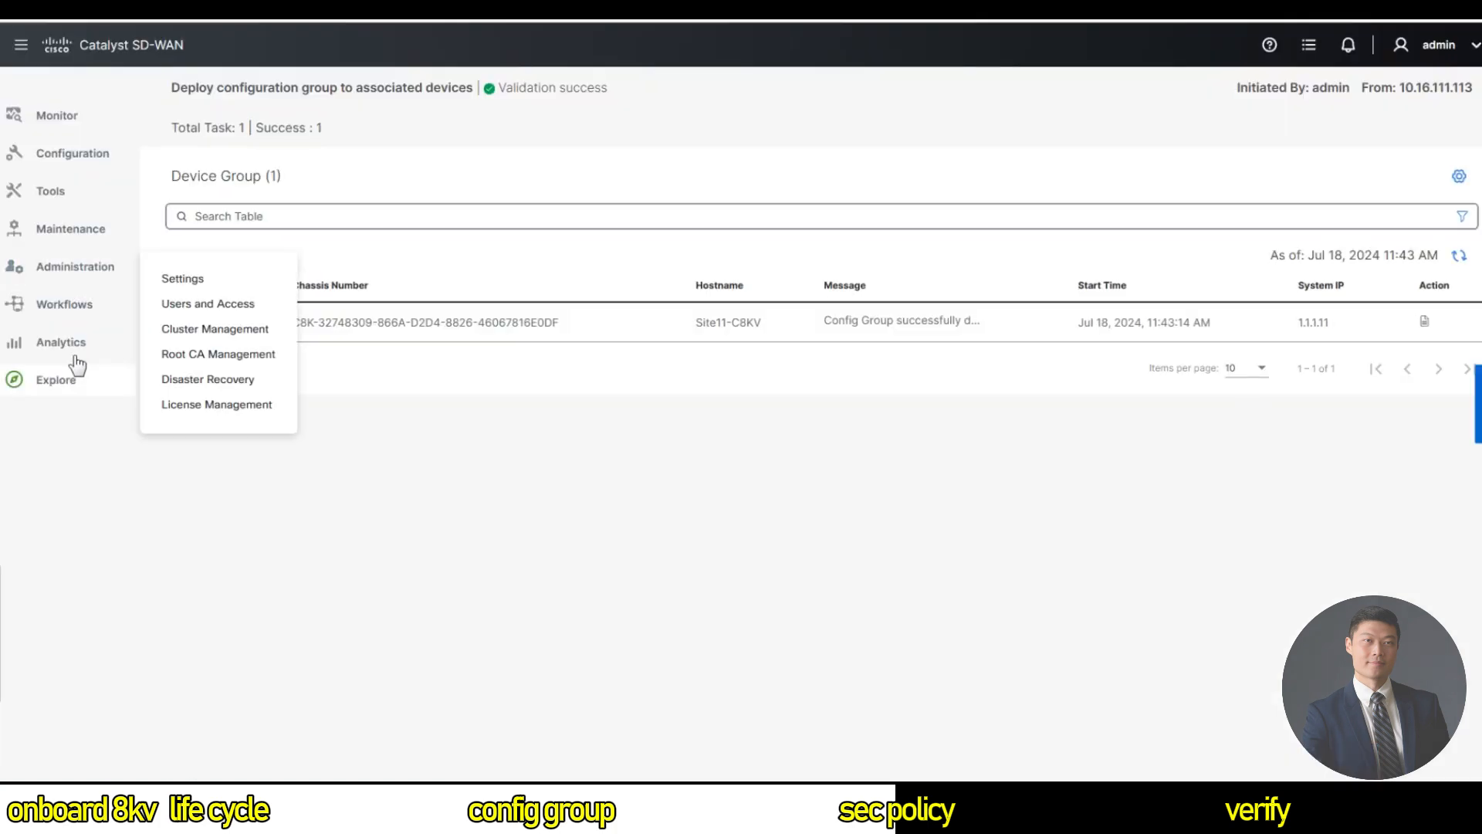
Go to the Virtual Images list in Maintenance > Software Repository.
mouse_move(79, 244)
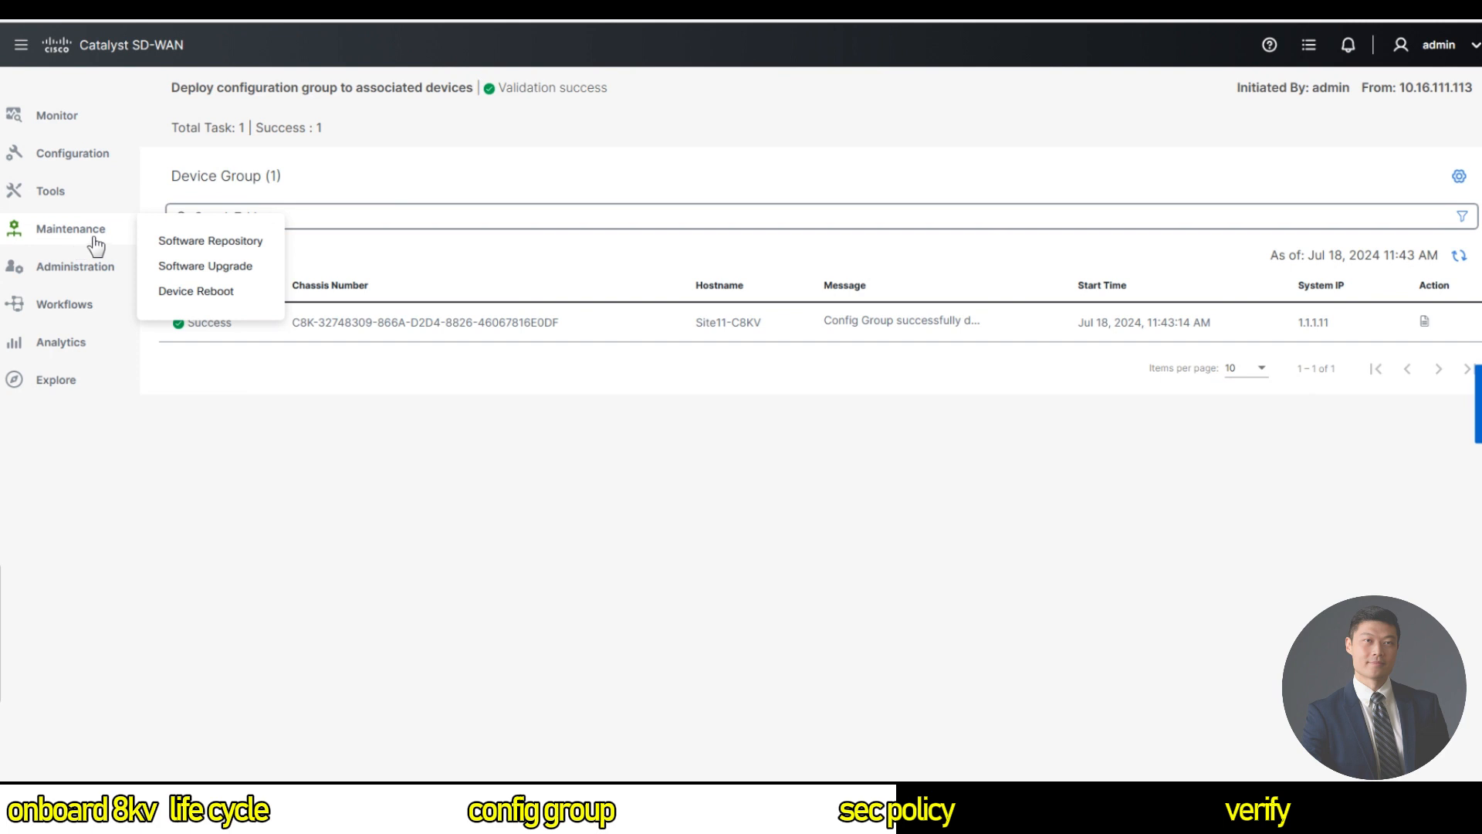
click(209, 242)
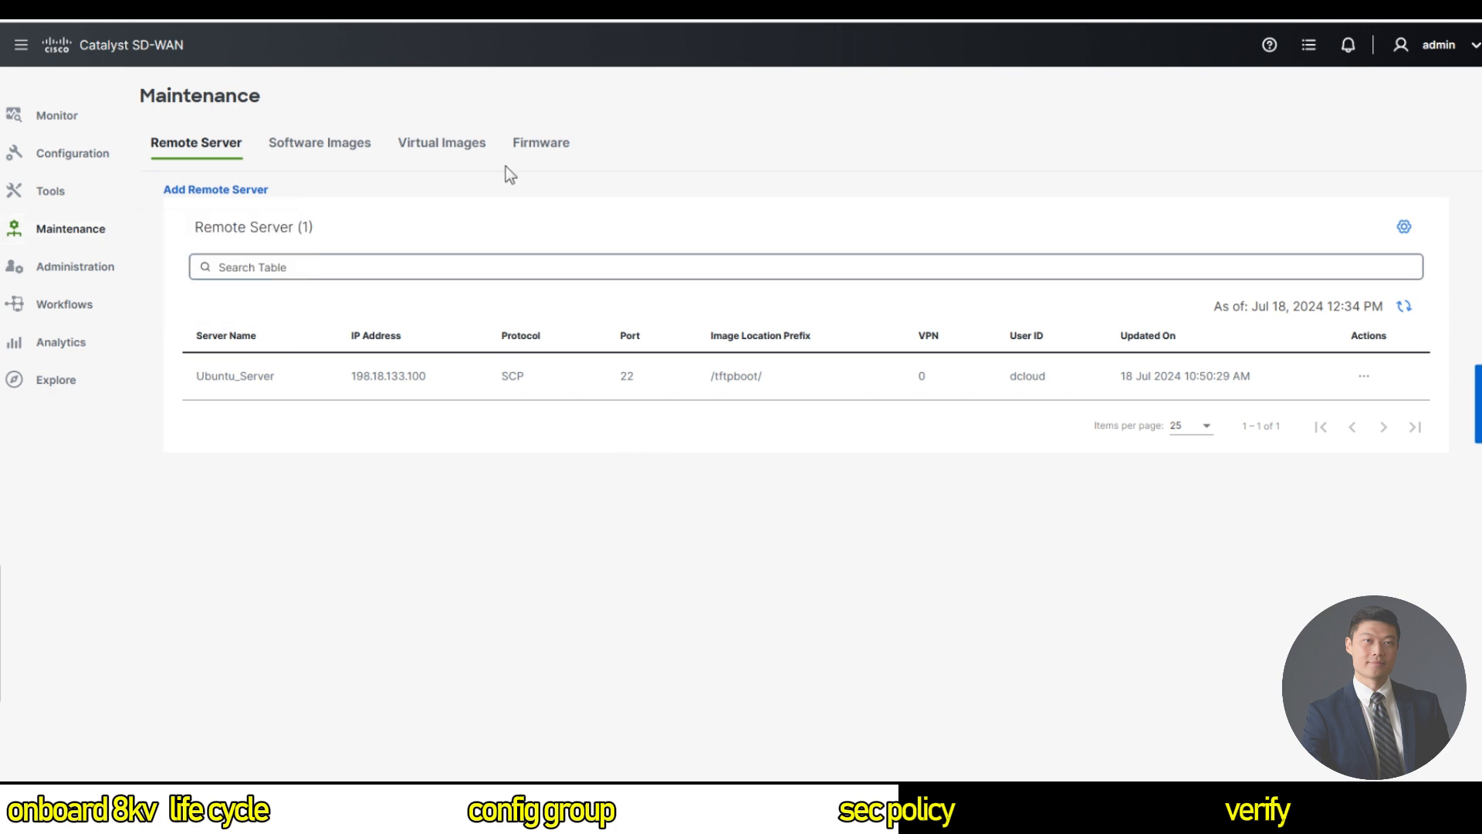
click(426, 149)
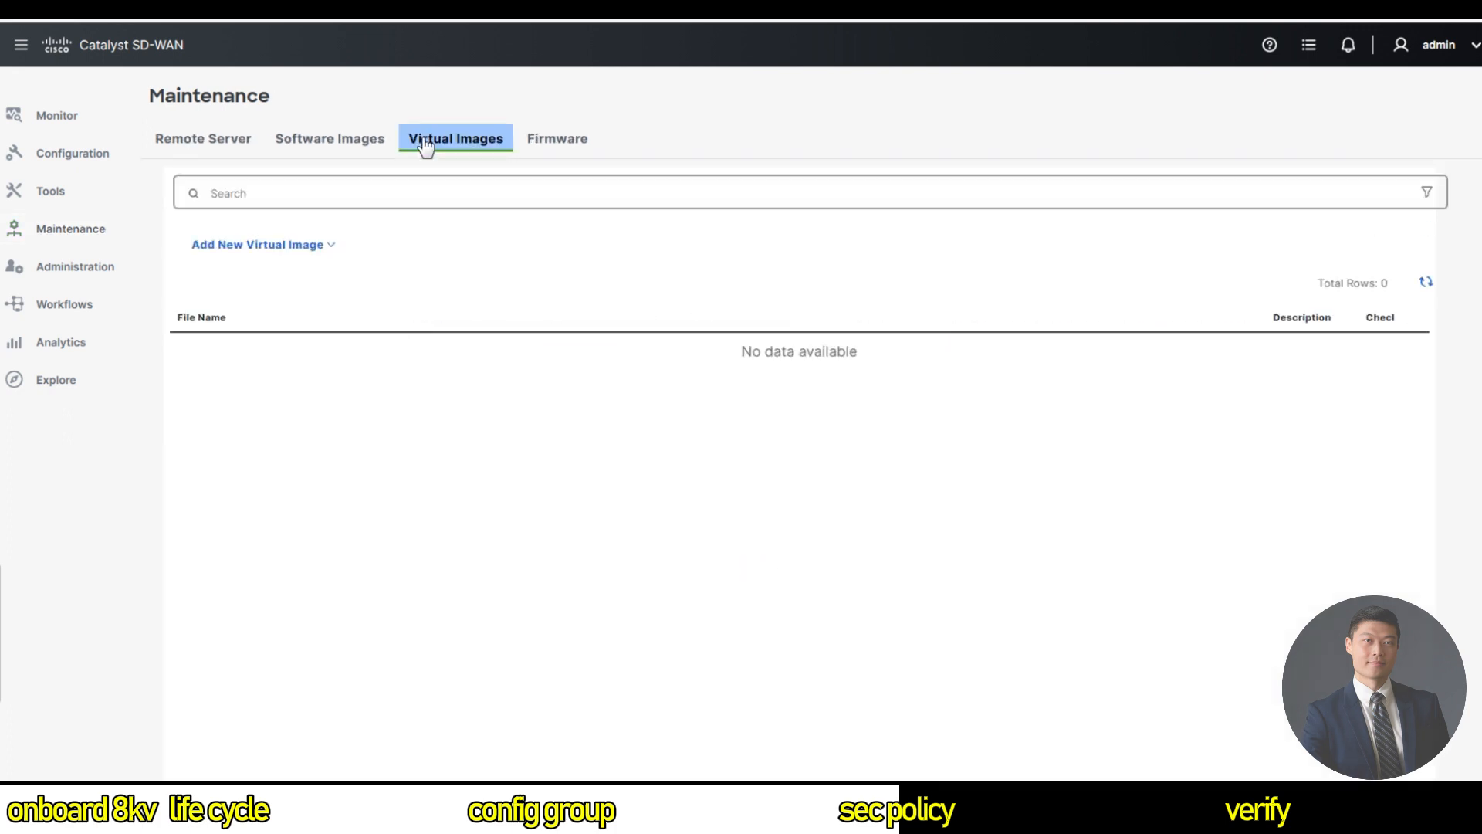
Add the UTD 17.13.1a tar file as a new vManage virtual image and upload it.
click(289, 253)
click(241, 304)
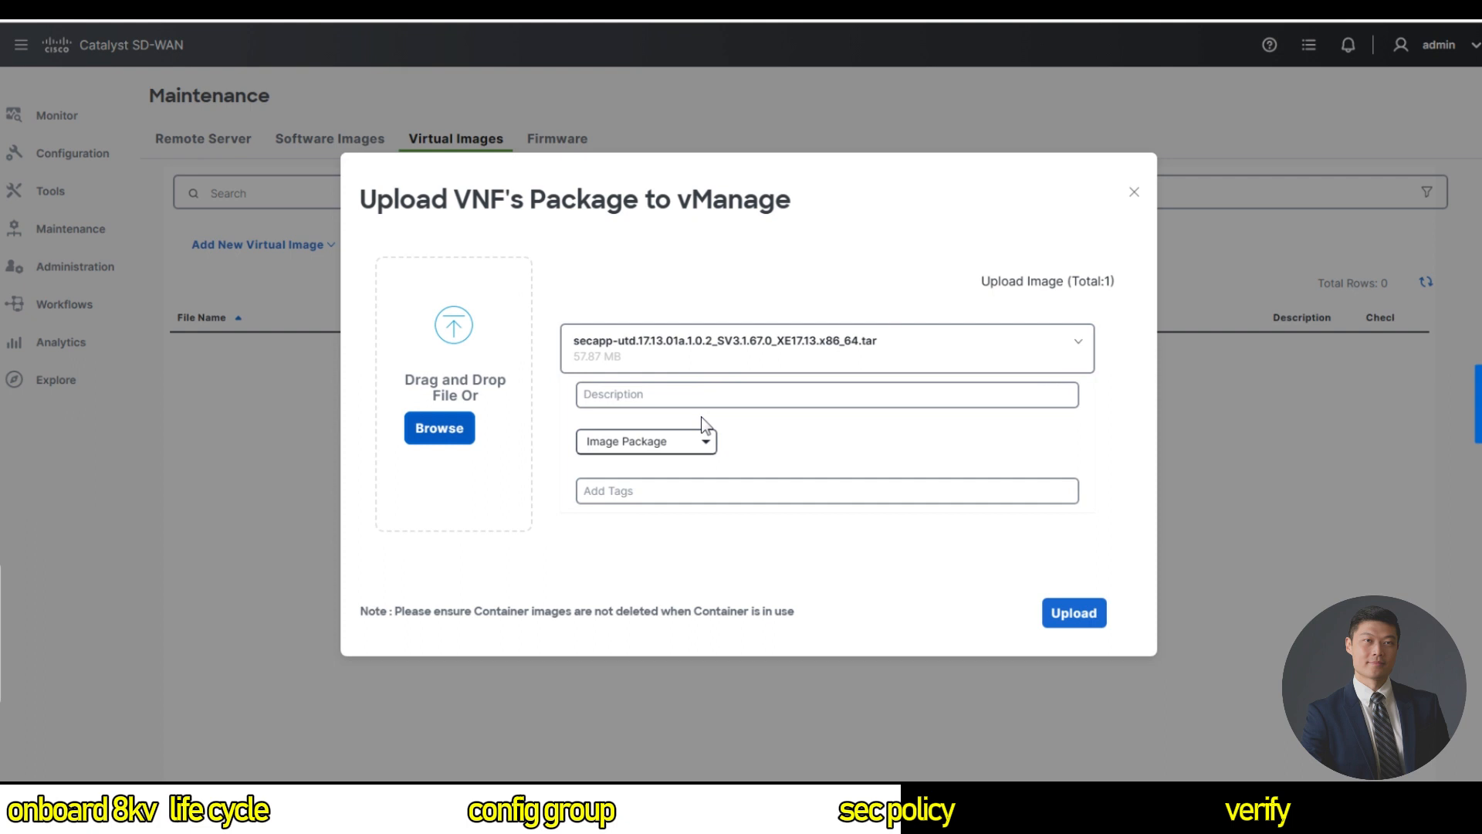
click(626, 390)
click(1080, 607)
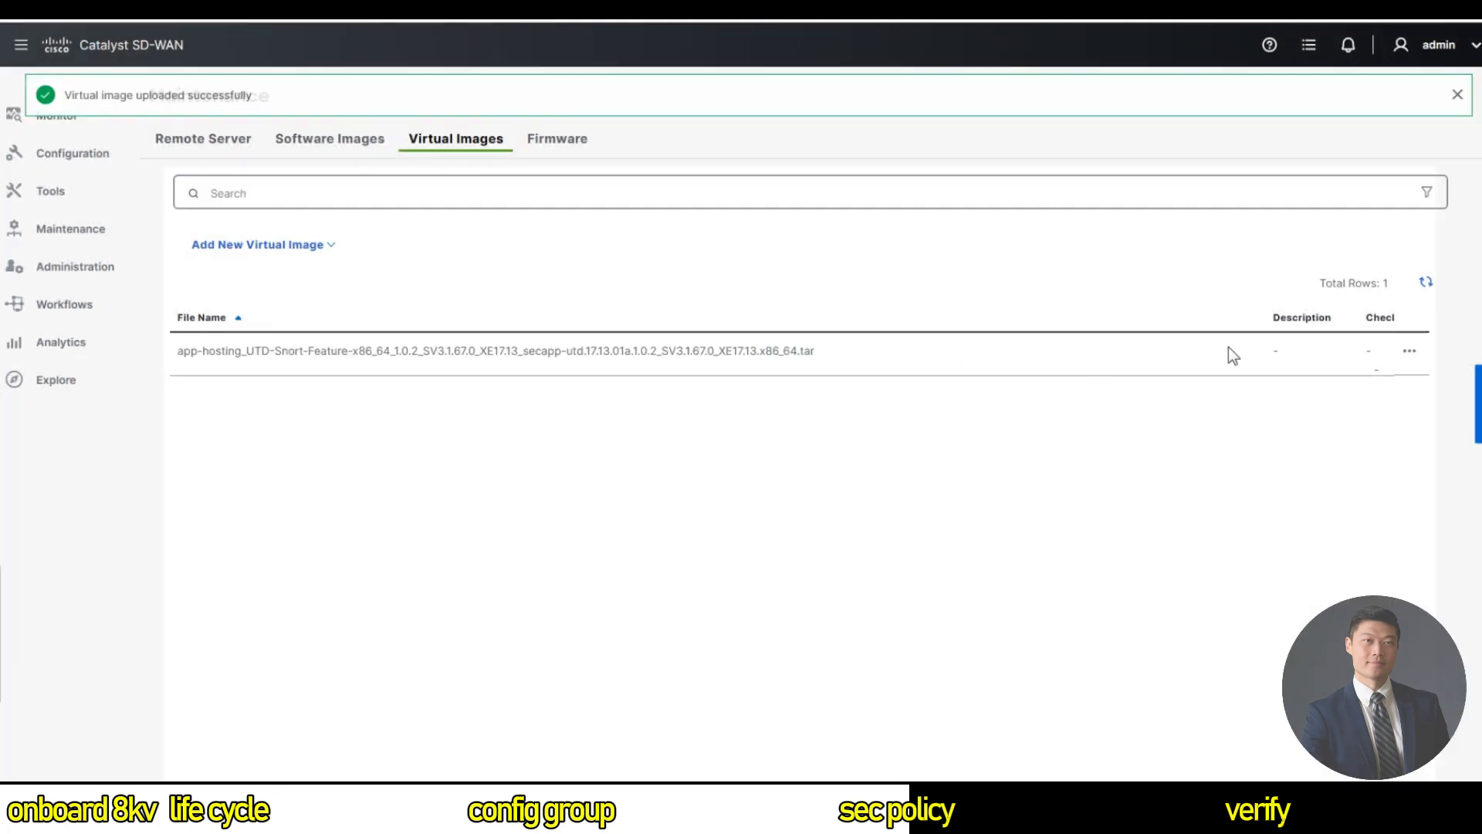
click(1409, 352)
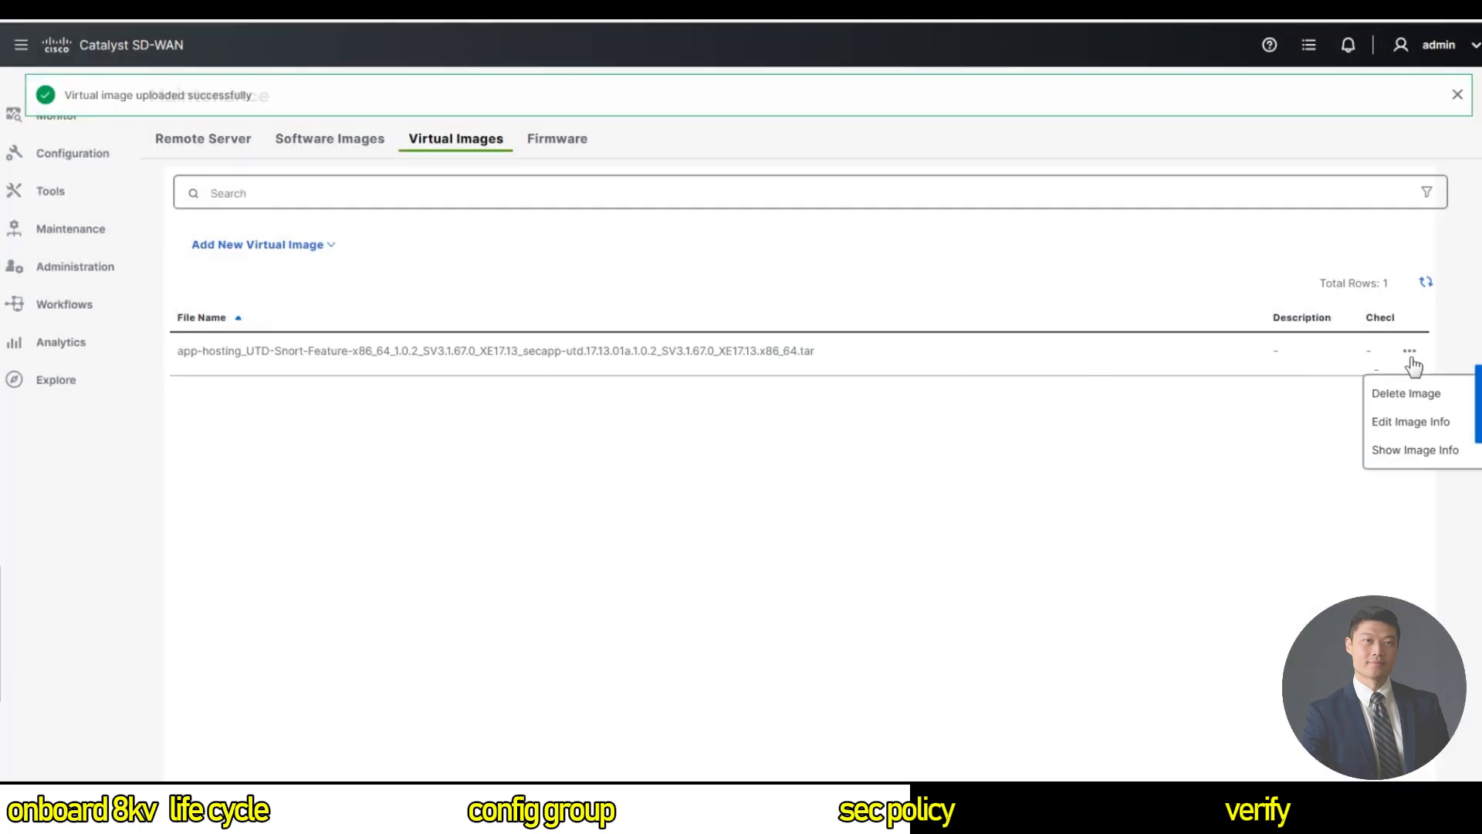
click(1413, 451)
drag(541, 340, 624, 376)
click(812, 468)
drag(522, 426, 496, 316)
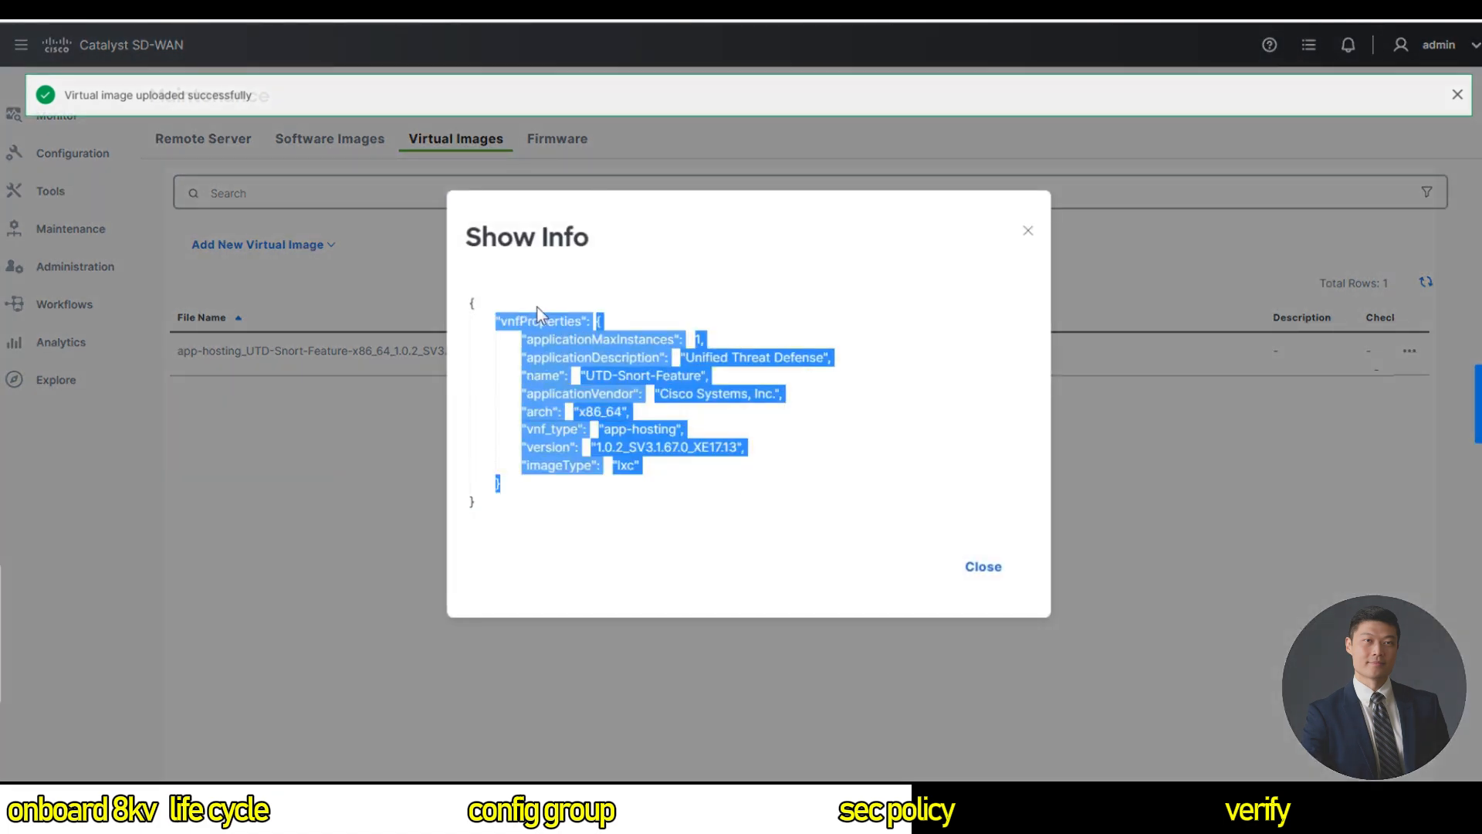
click(898, 455)
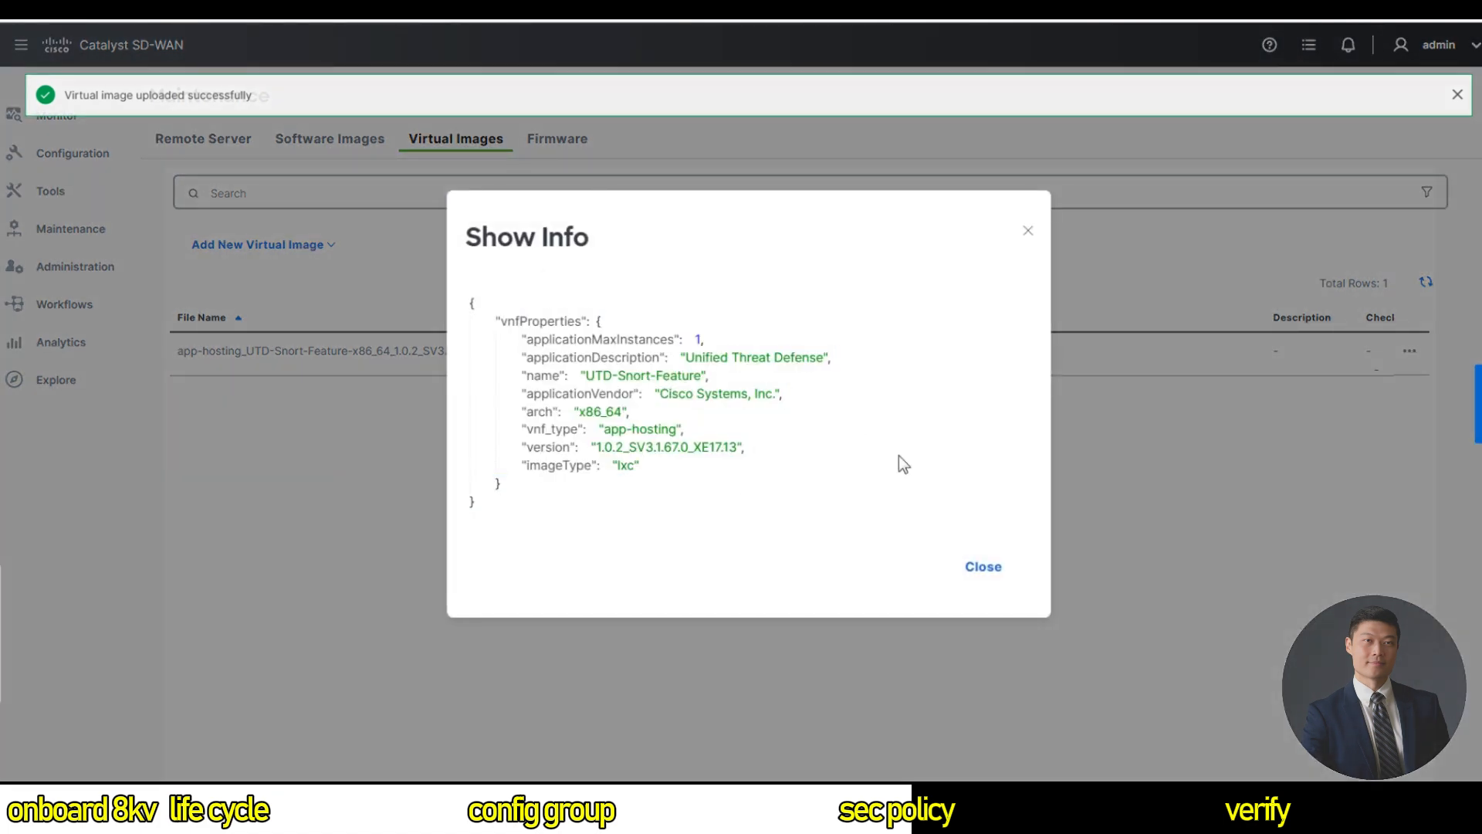
click(983, 566)
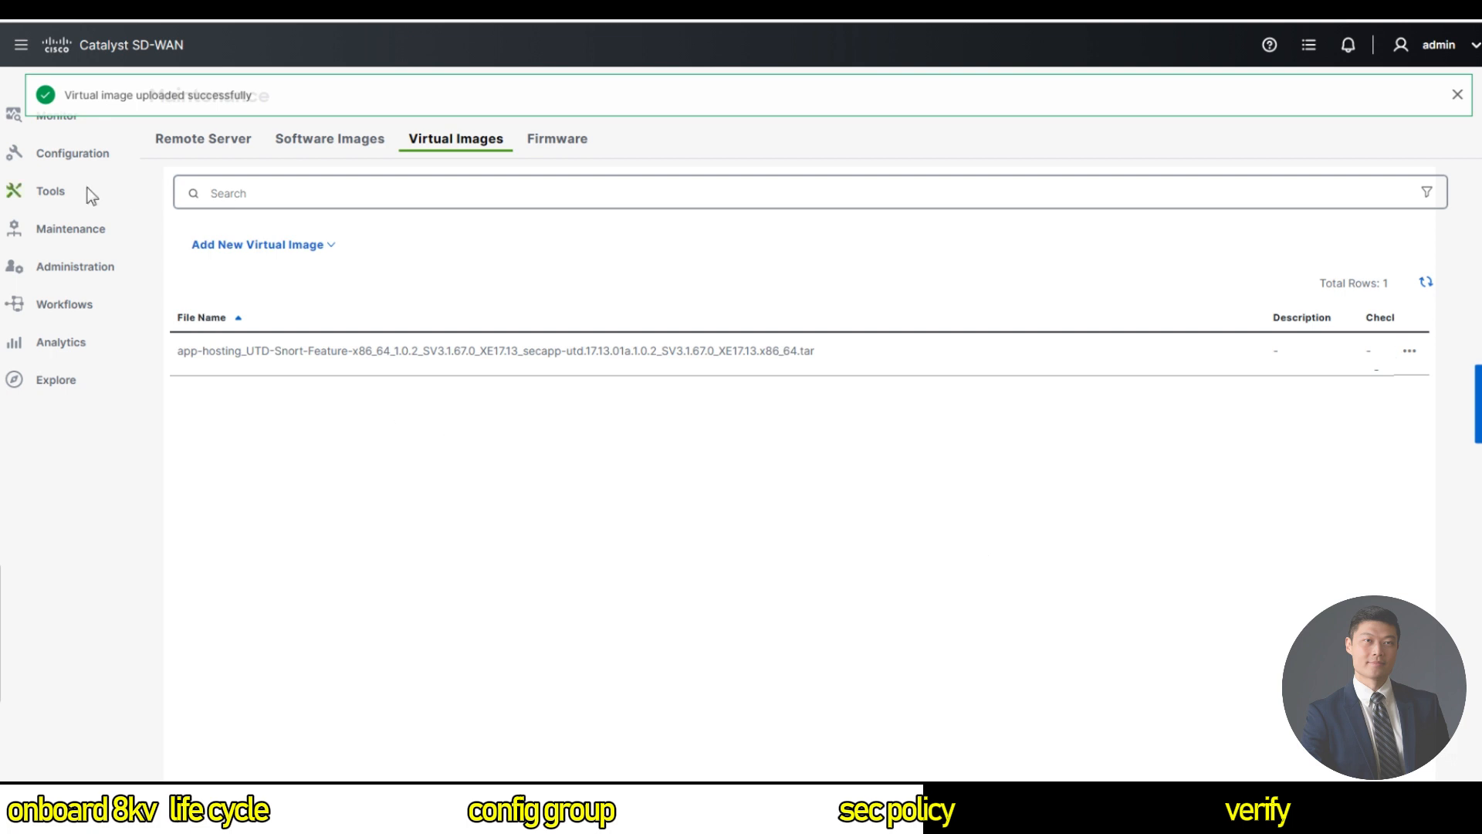
Start a new policy group under Configuration > Policy Groups with solution sd-routing.
click(81, 155)
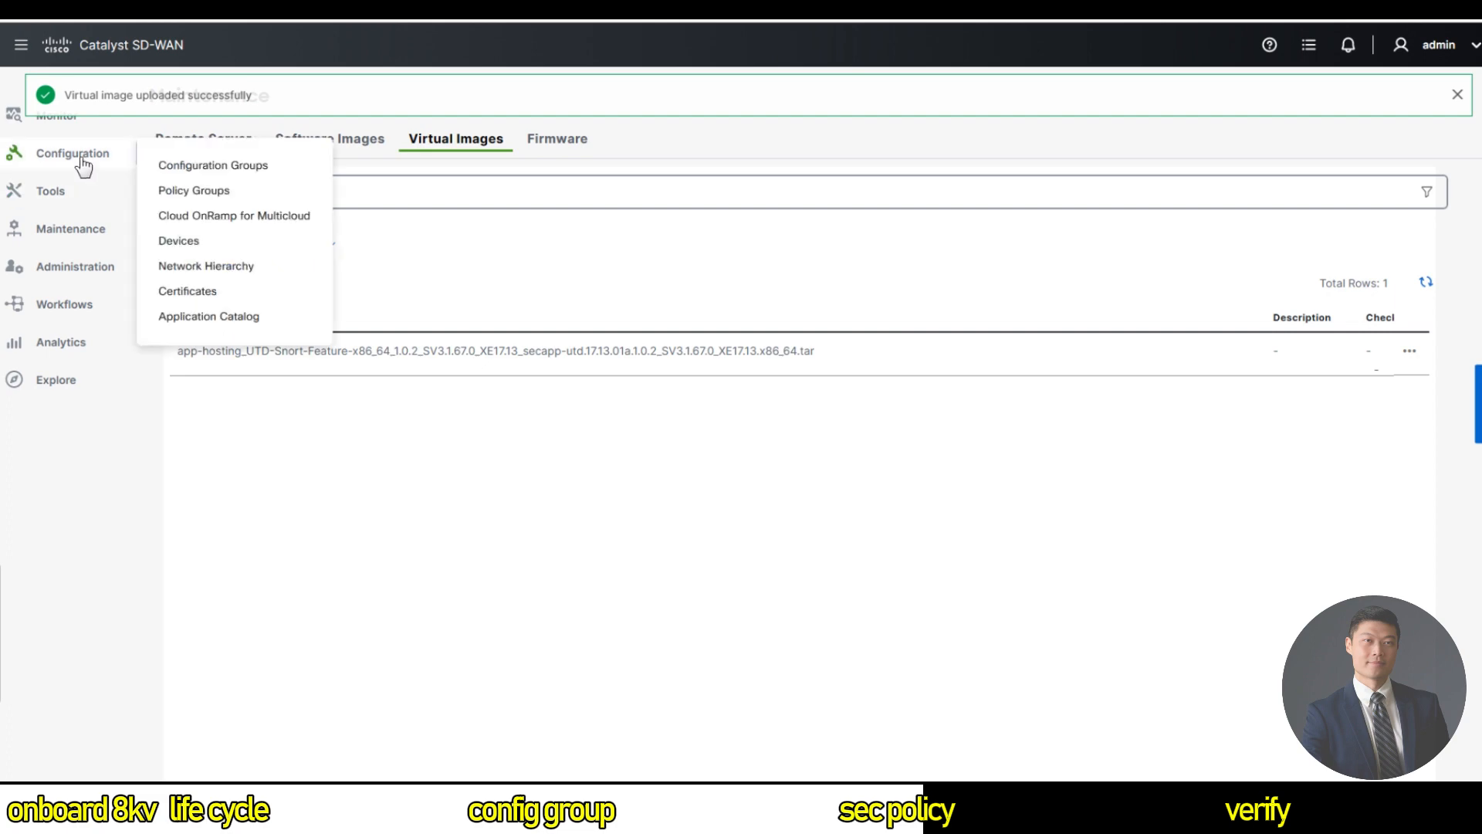
click(207, 202)
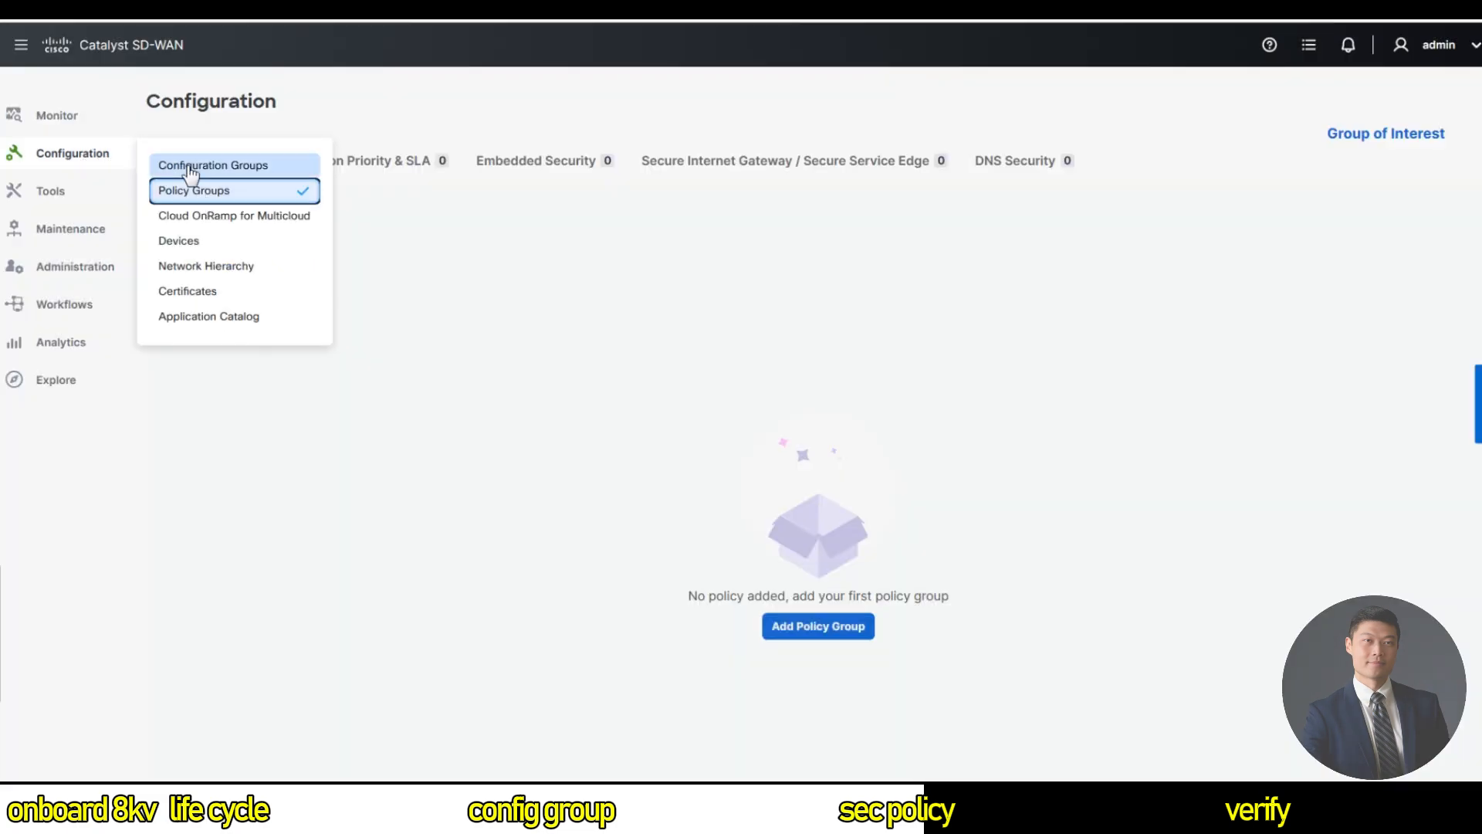
click(834, 632)
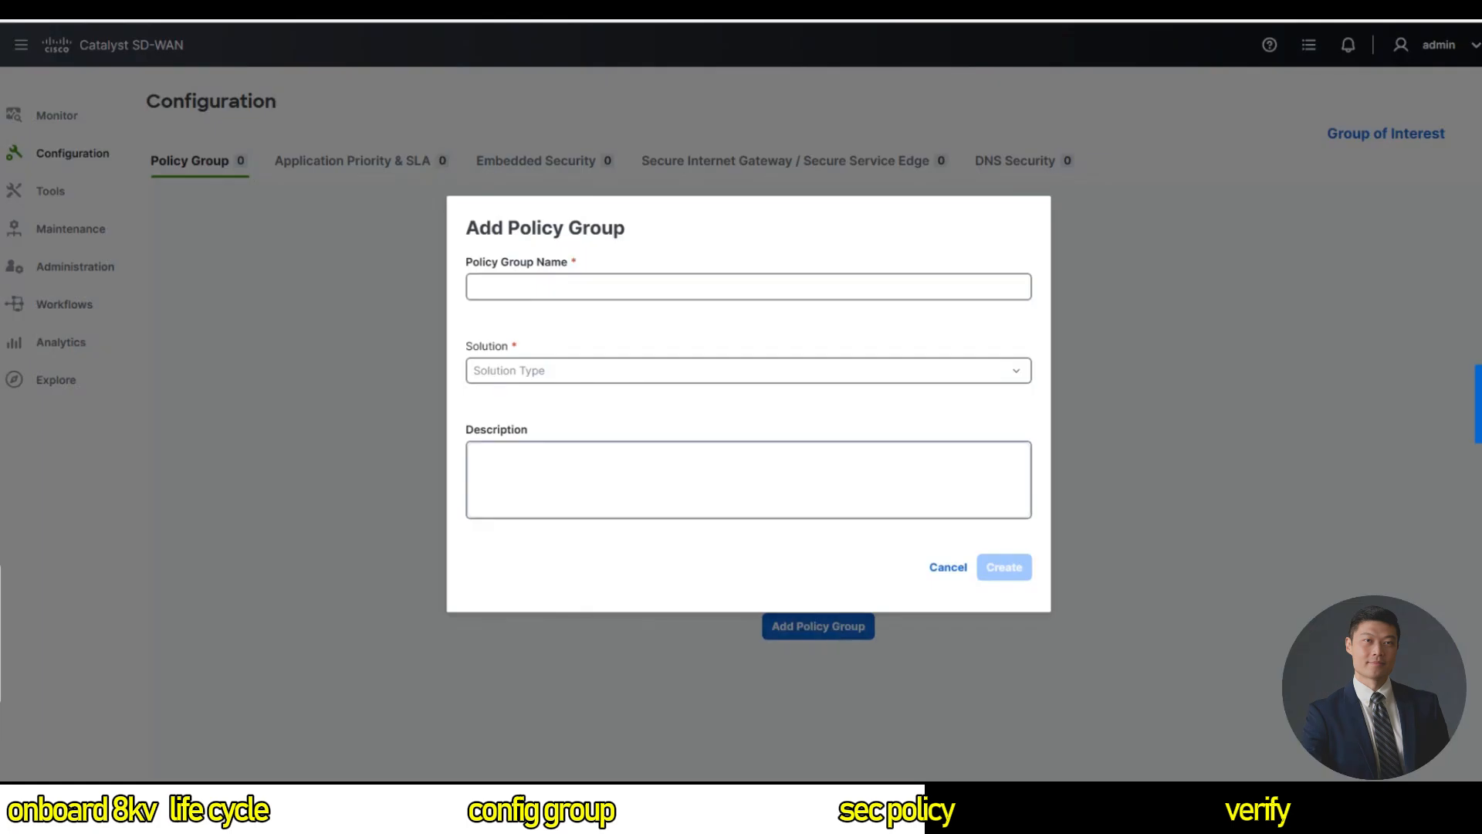
click(589, 288)
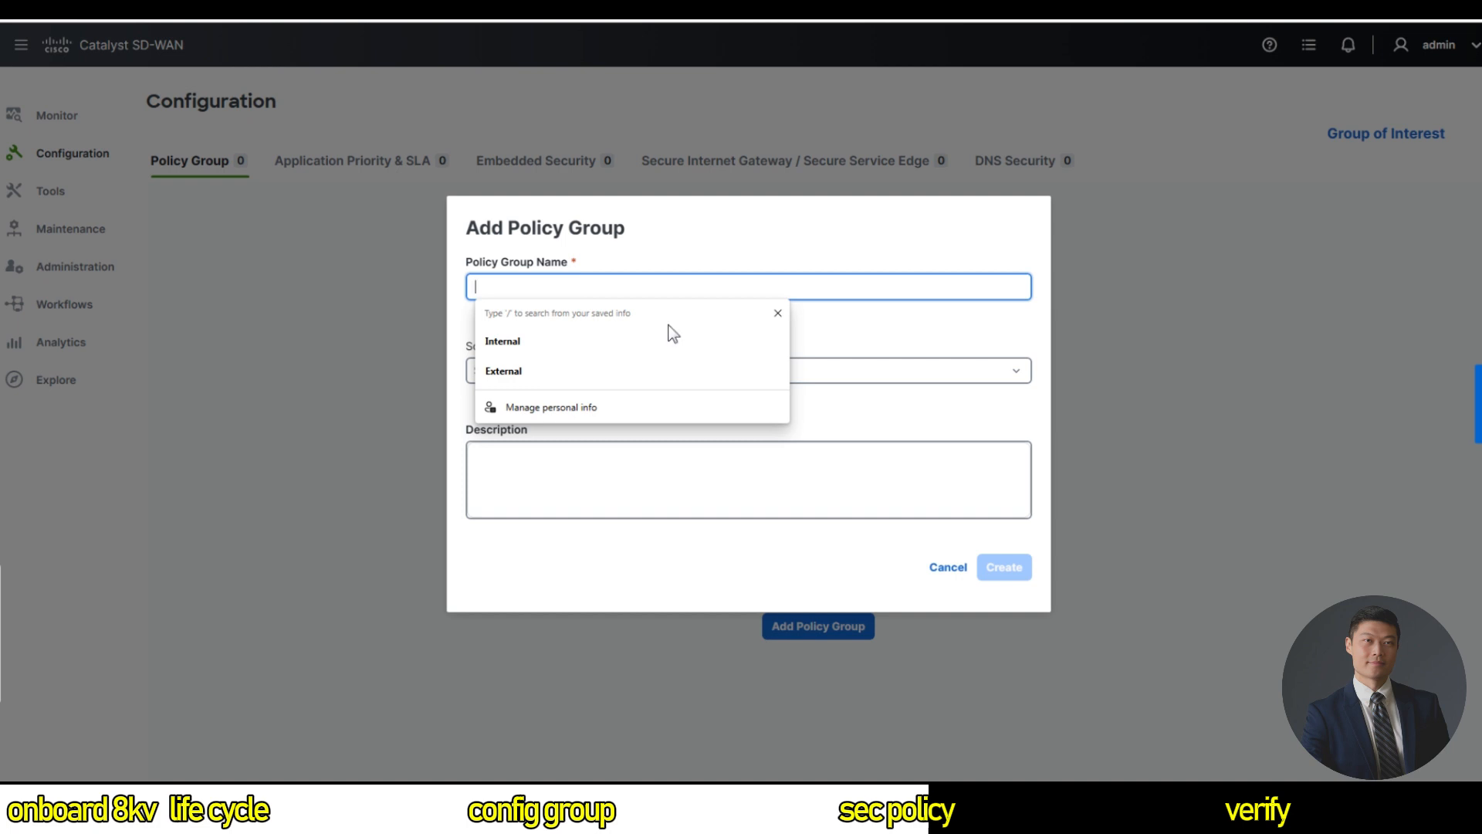
click(804, 373)
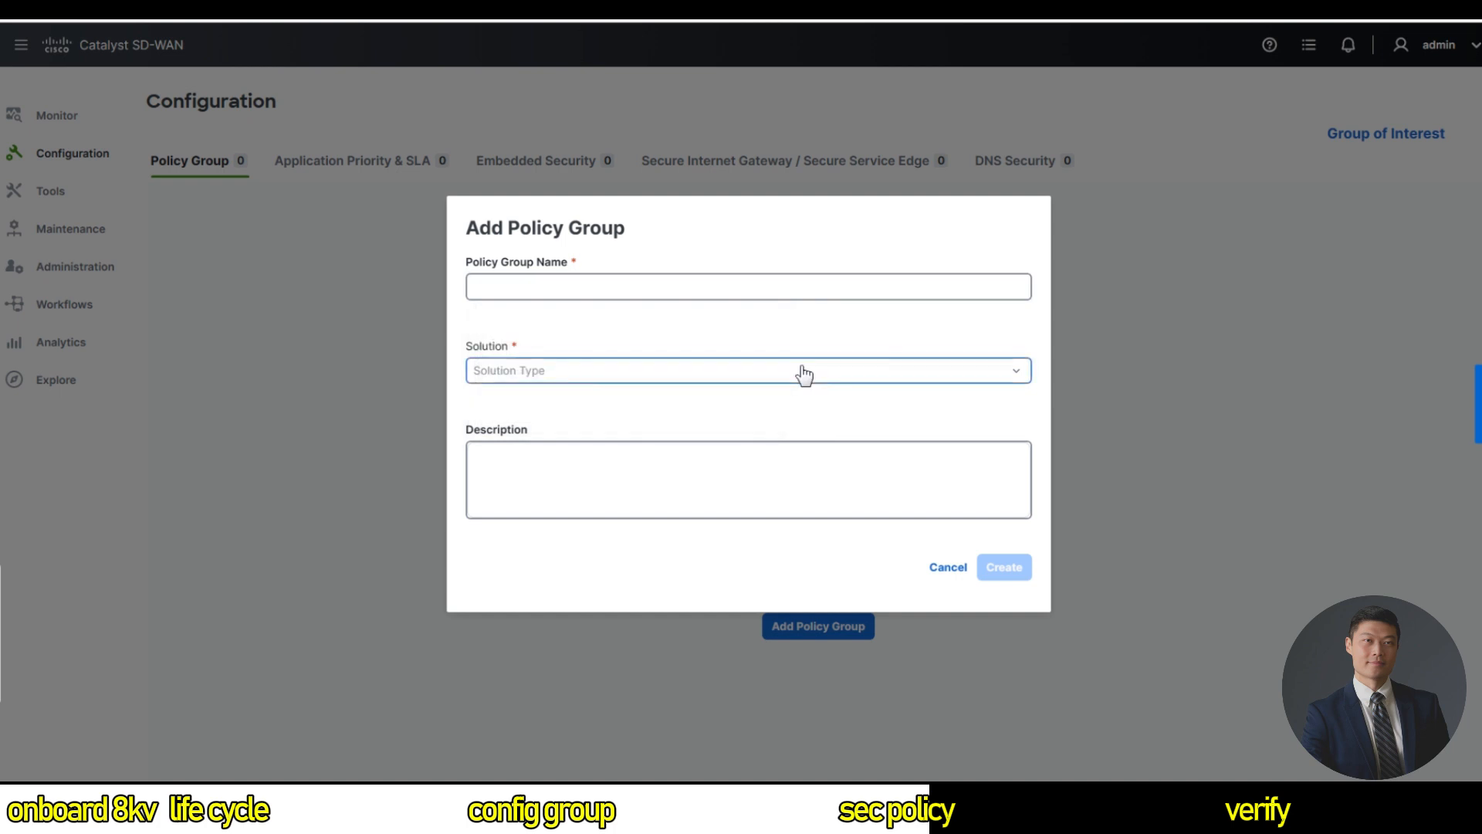
click(661, 429)
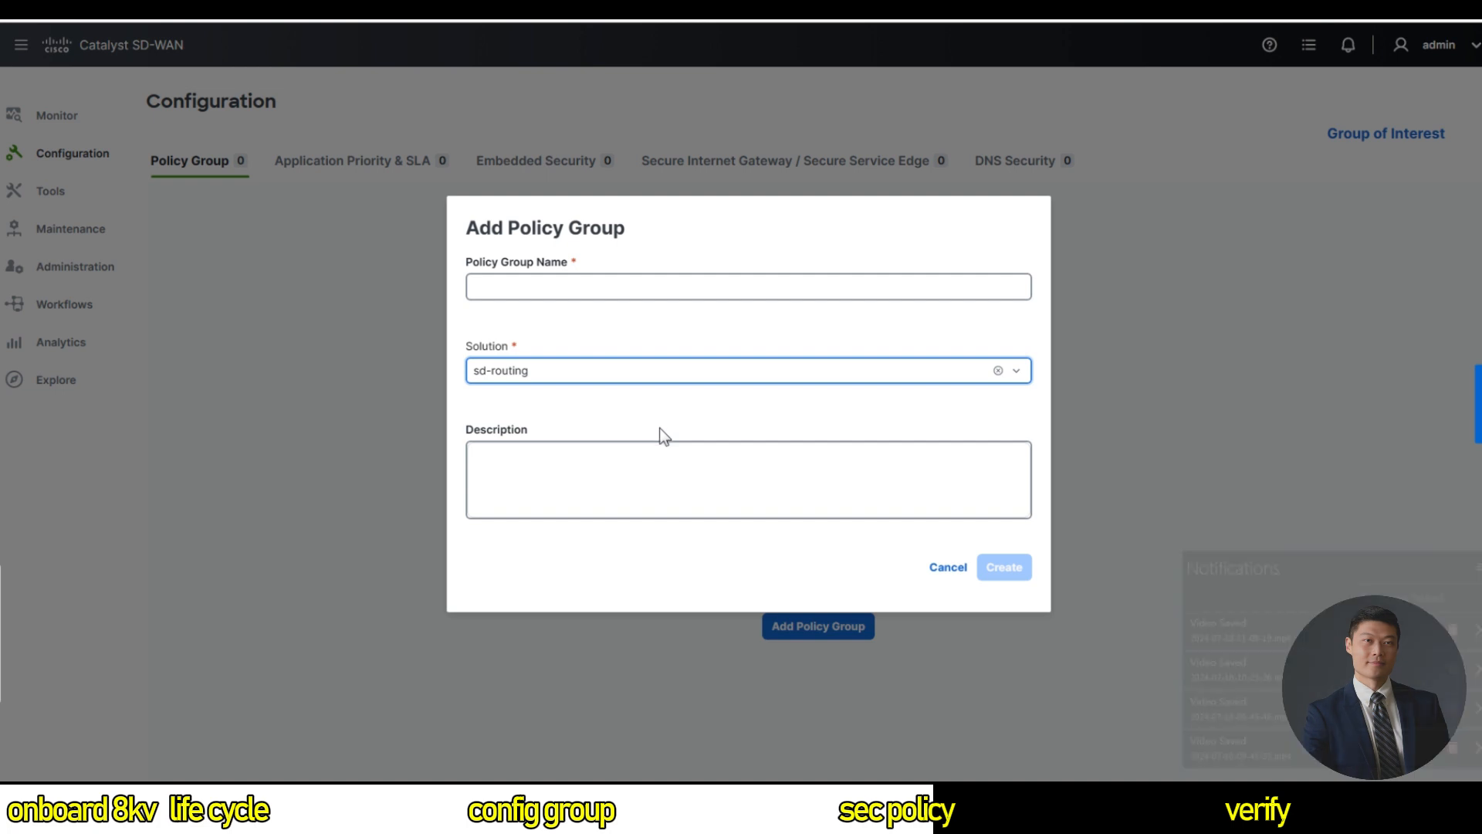
Name it SD-RoutingPolicyGroup with description 'Policy Group for SD-Routing Devices'.
click(652, 286)
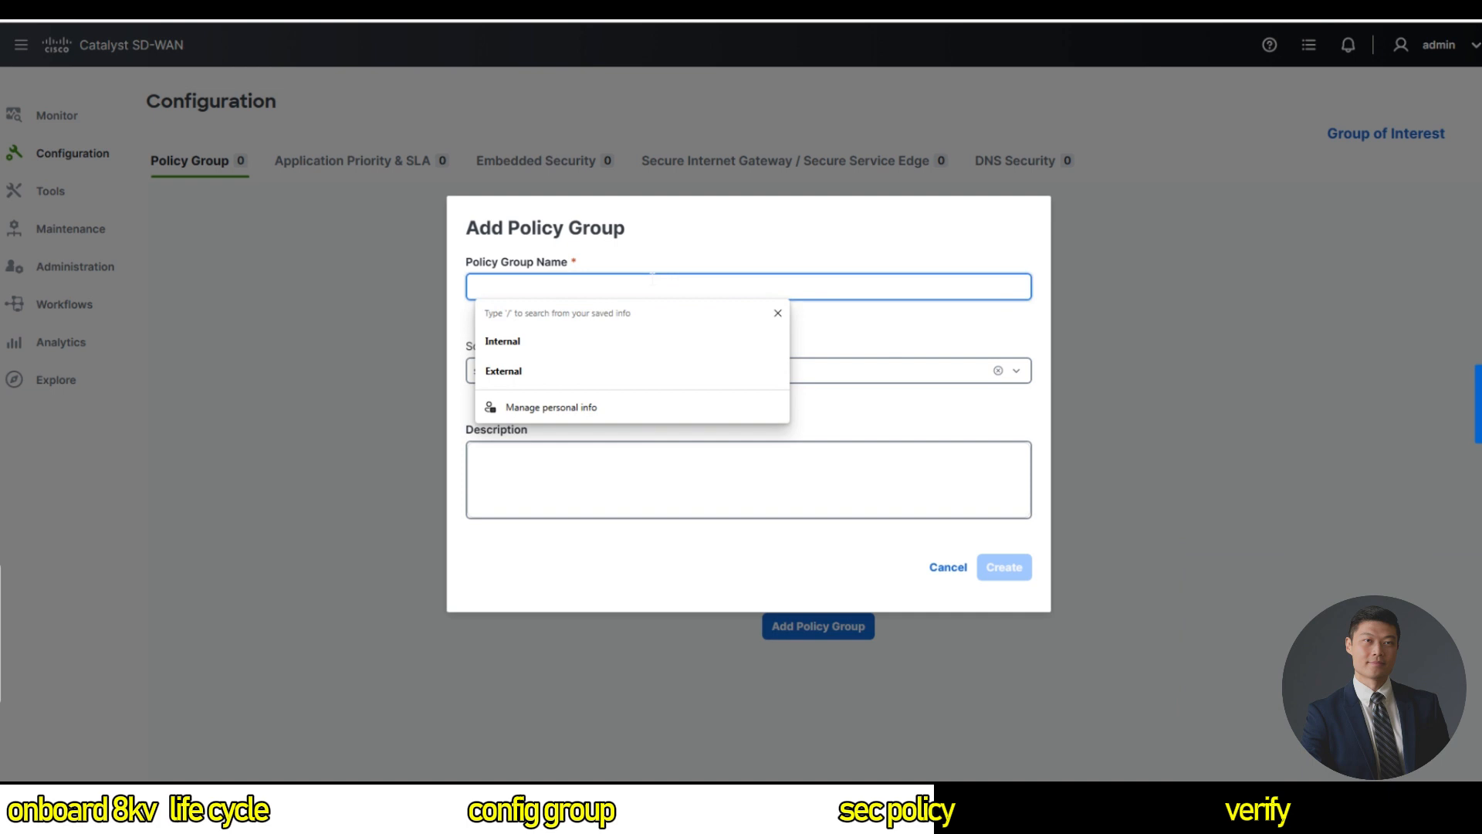
text(SD-RoutingPolicyGroup)
click(641, 471)
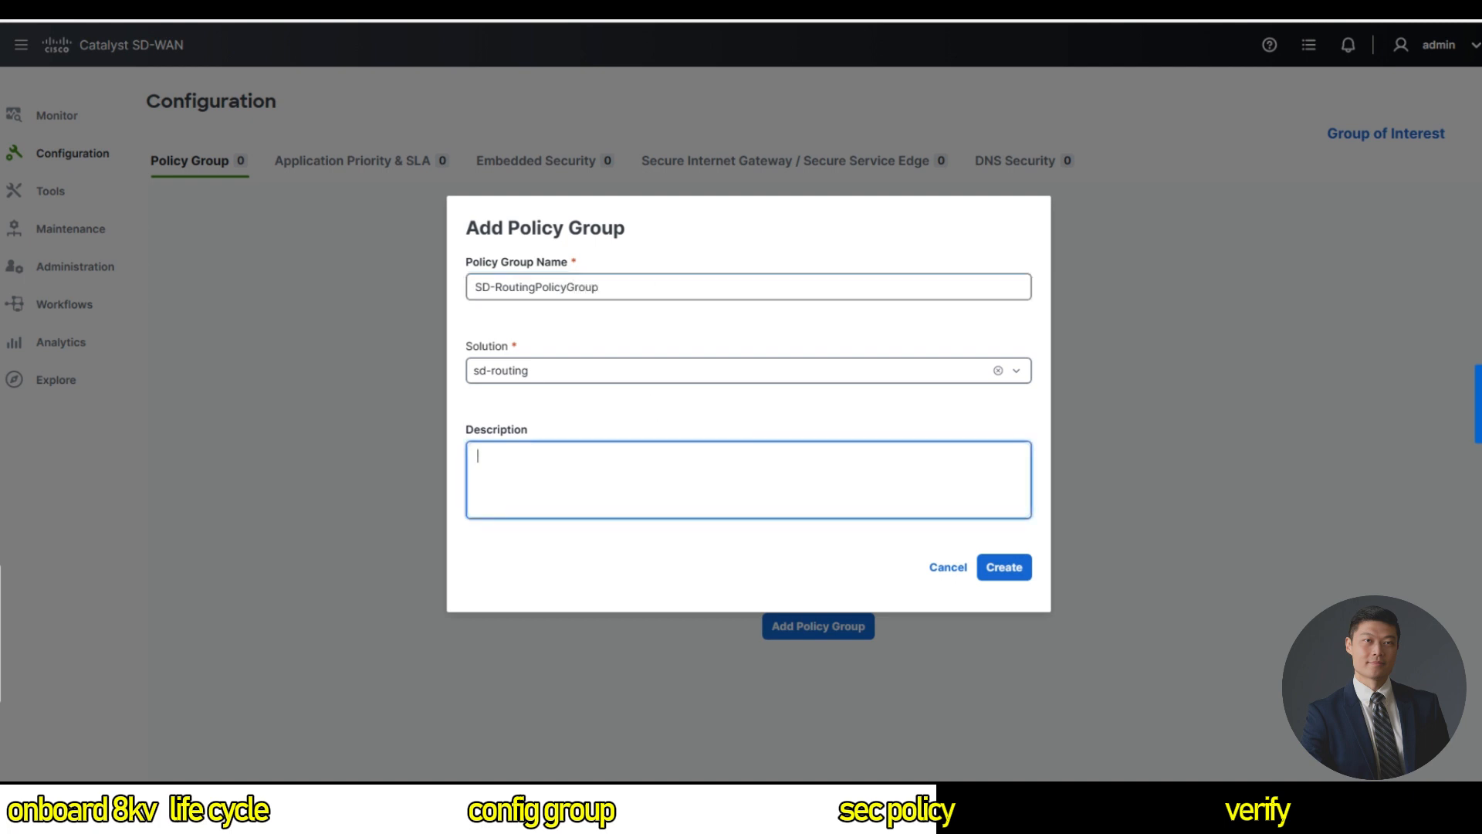
text(Policy Group for SD-Routing Devices)
Create SD-RoutingPolicyGroup and bring up its Embedded Security policy options.
click(1004, 567)
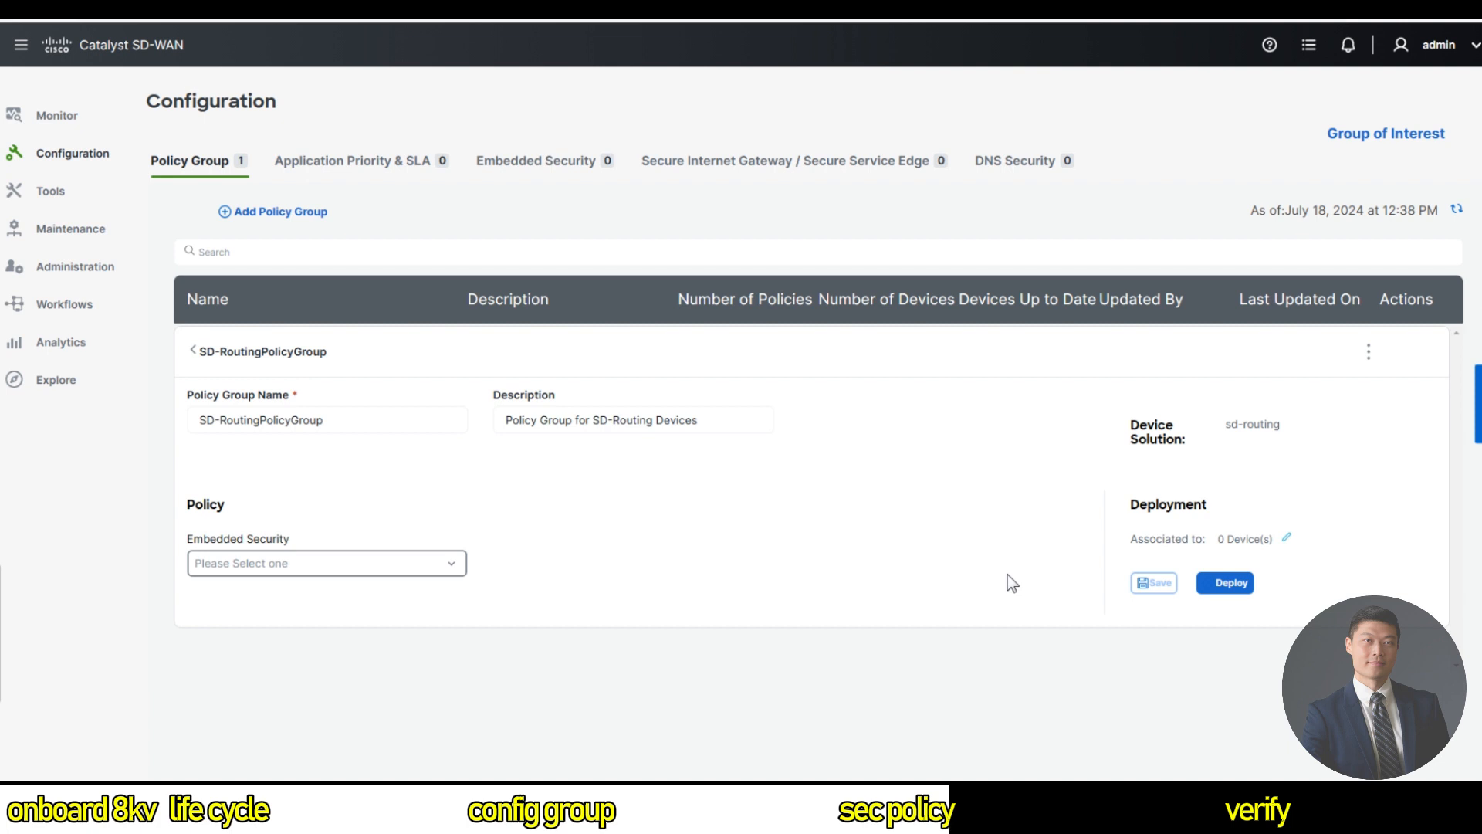
click(445, 572)
Create a new embedded security policy and advance from the welcome screen to the naming step.
click(378, 730)
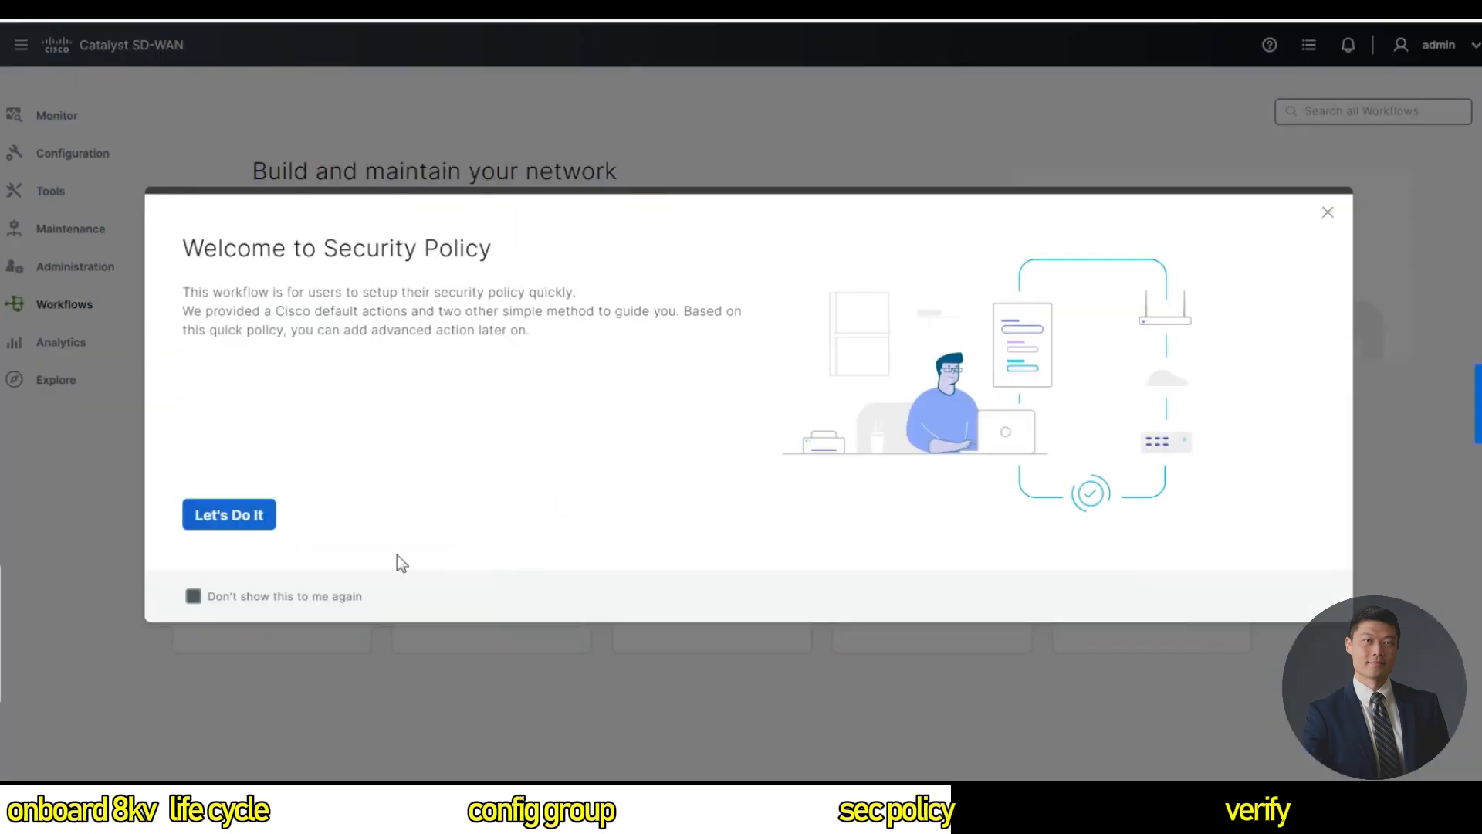
click(202, 517)
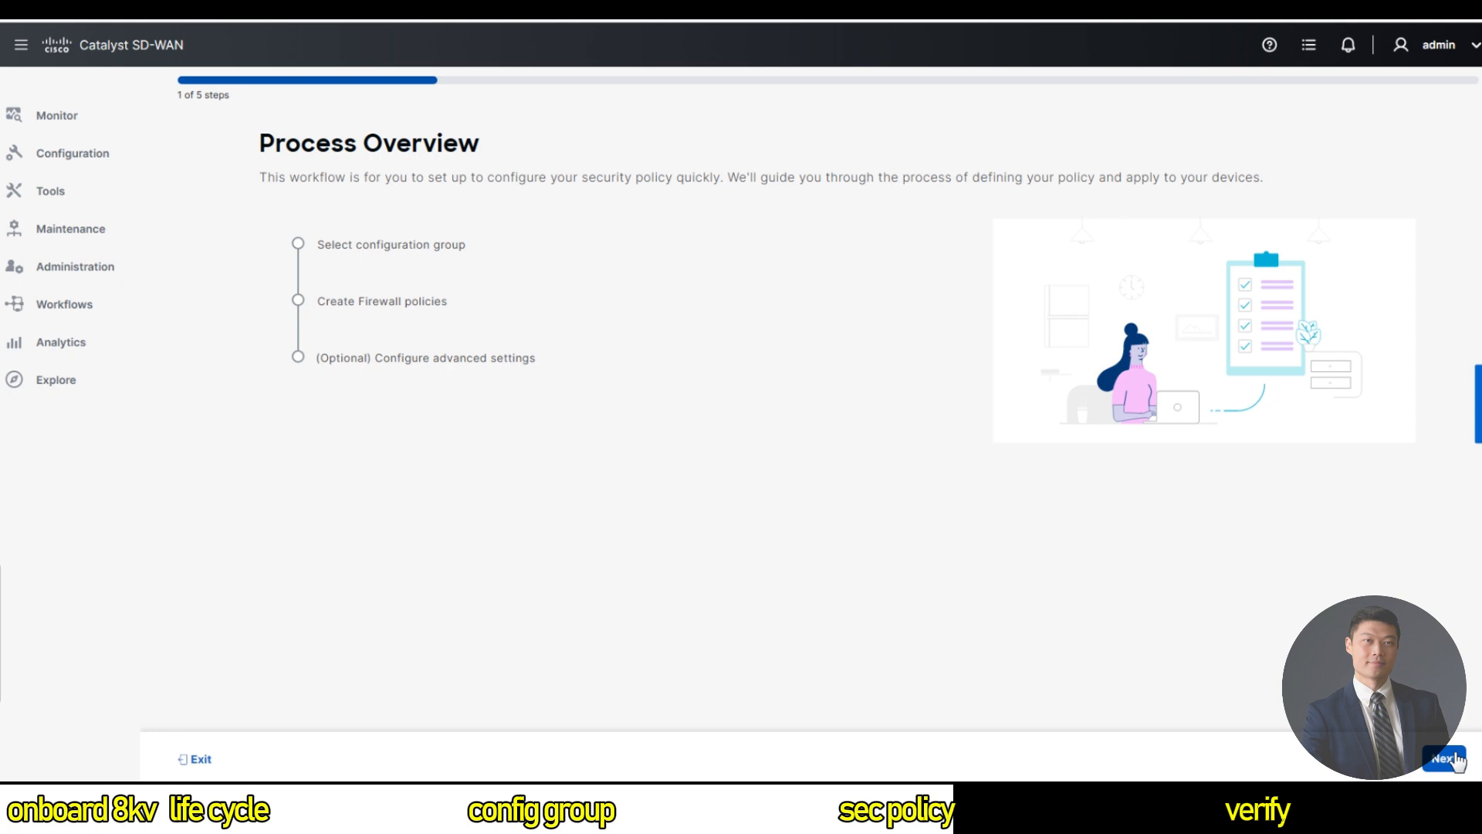
click(1456, 759)
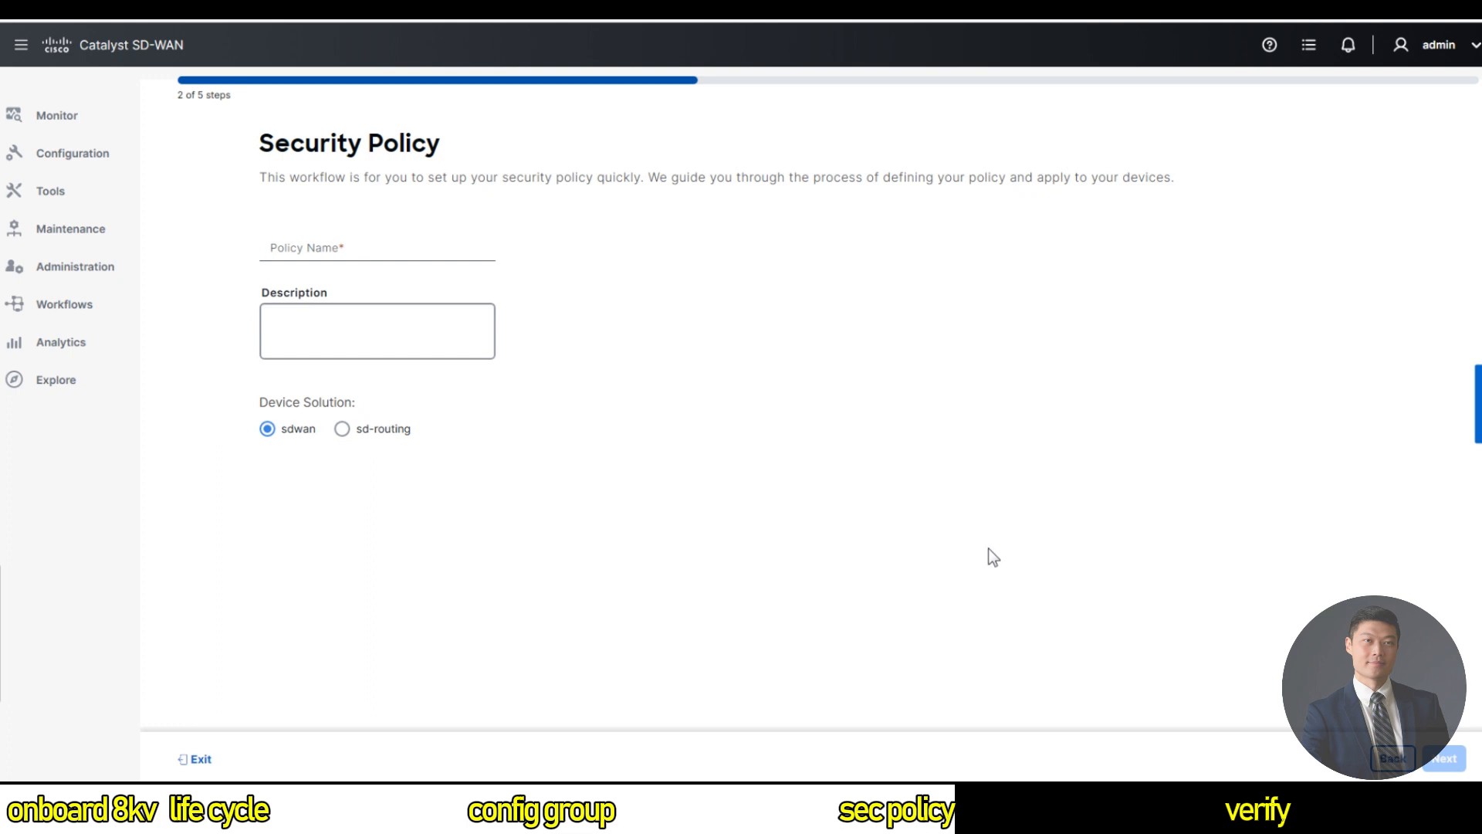
Name the policy Embeded_SecPolicy and select the sd-routing solution.
click(391, 244)
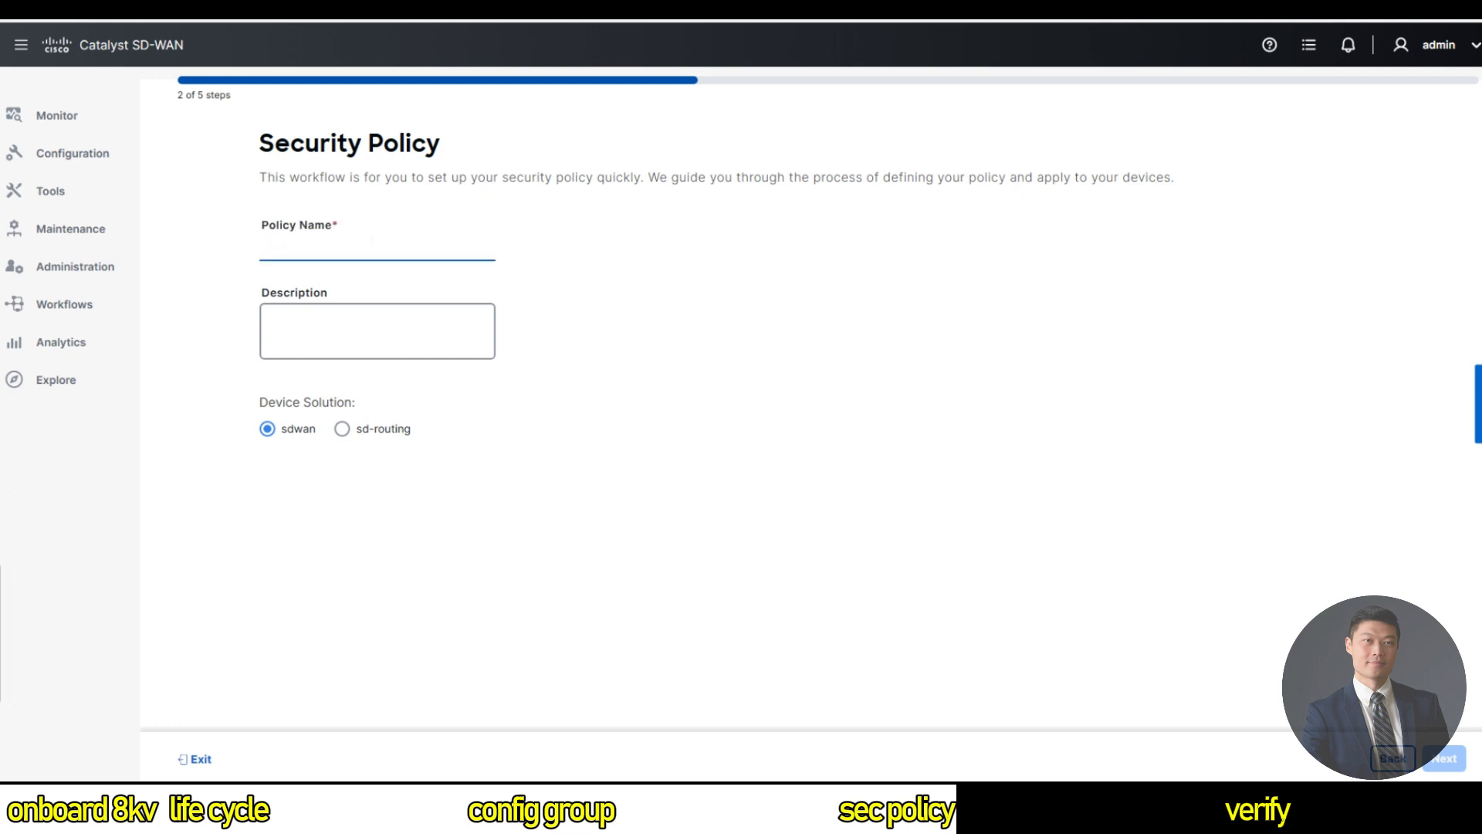
drag(273, 403, 377, 403)
click(384, 397)
click(352, 435)
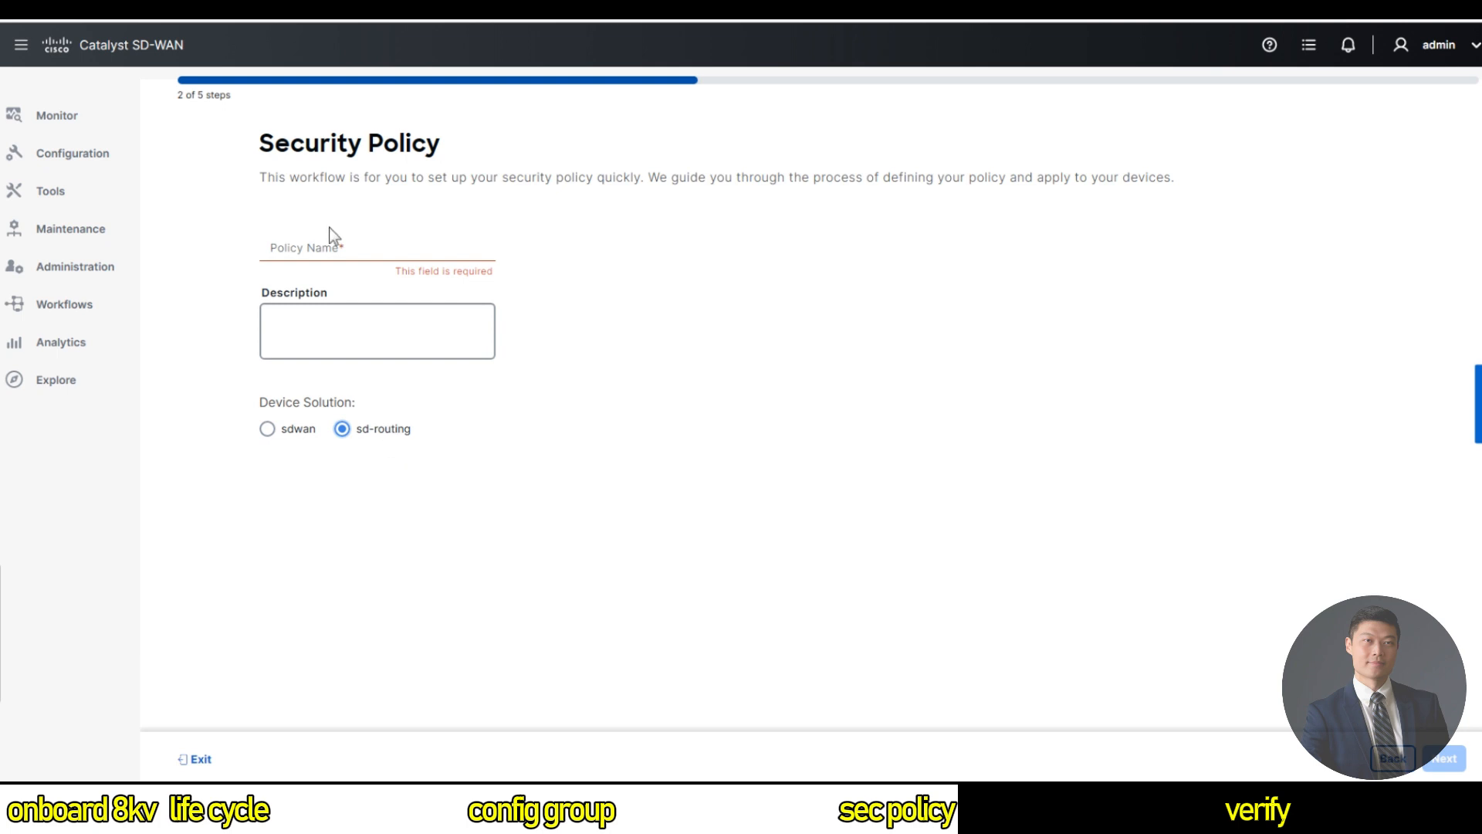
click(293, 251)
text(E)
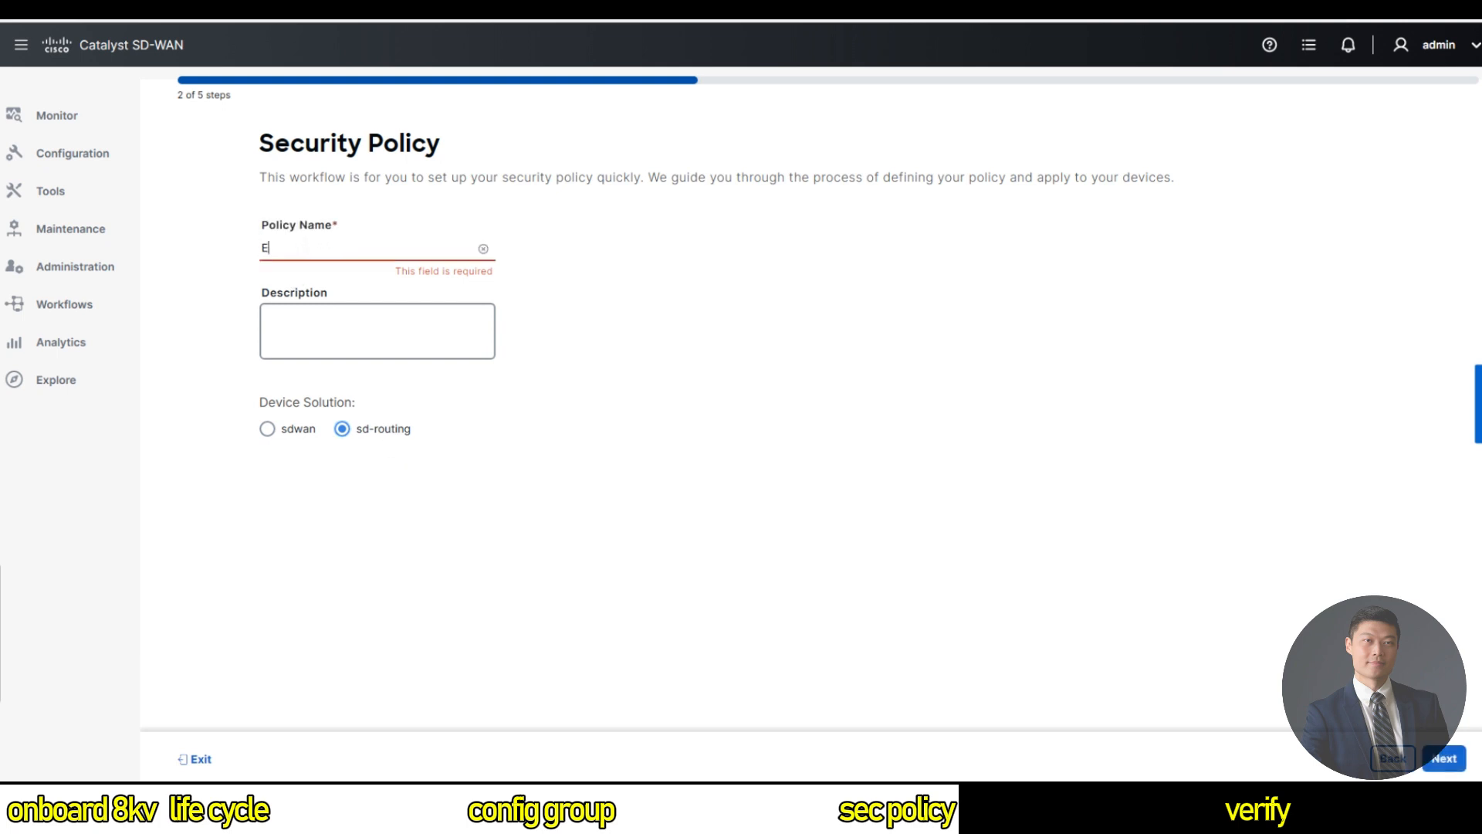
text(mbeded-)
key(BackSpace)
text(_SecPolicy)
Describe it as 'Embedded Security Policy for SD-Routing devices' and continue to step 3.
click(376, 331)
text(Embeded Security Policy f)
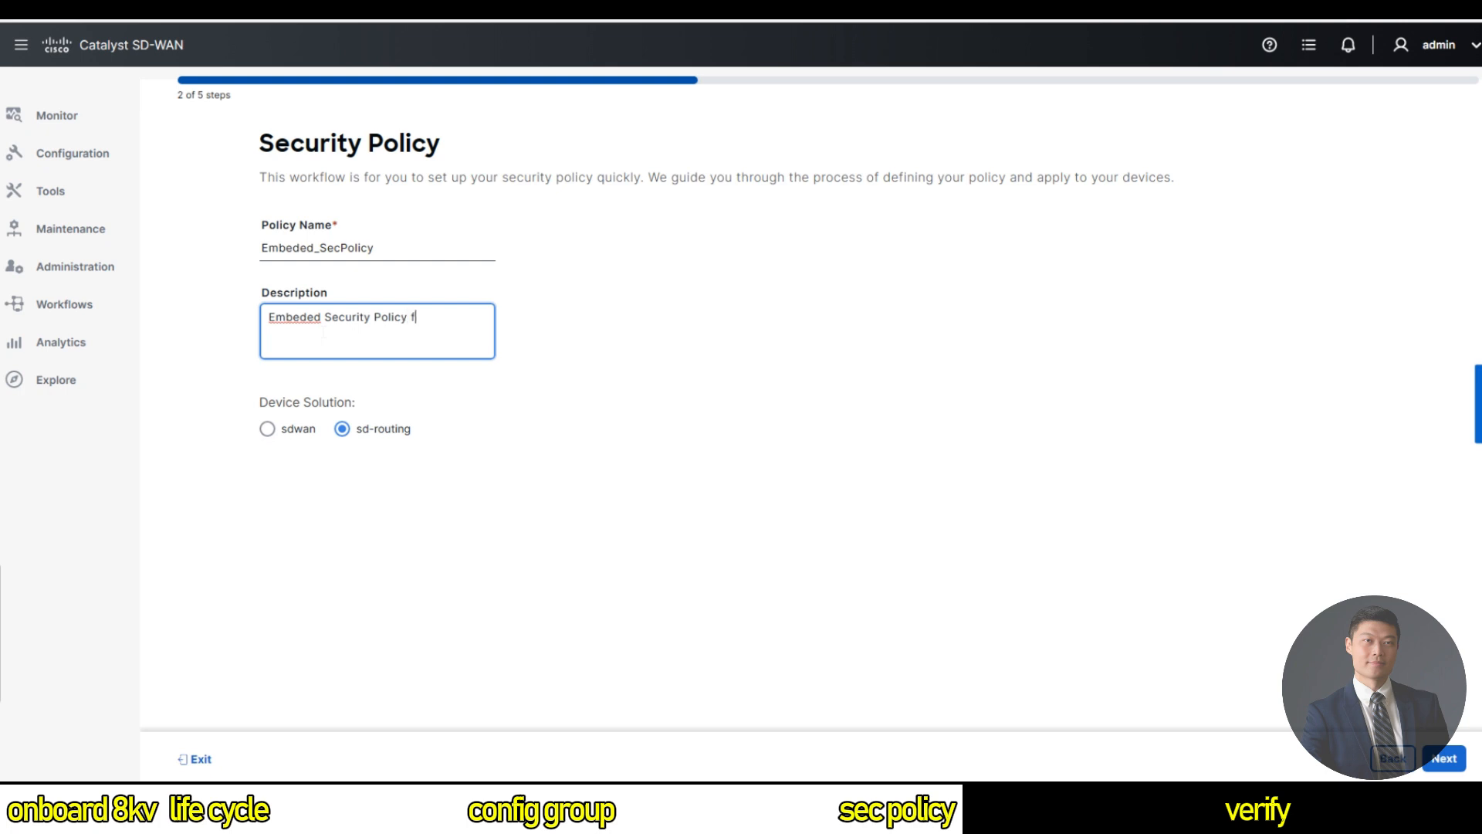
text(or SD-Routing devices)
click(308, 317)
click(345, 371)
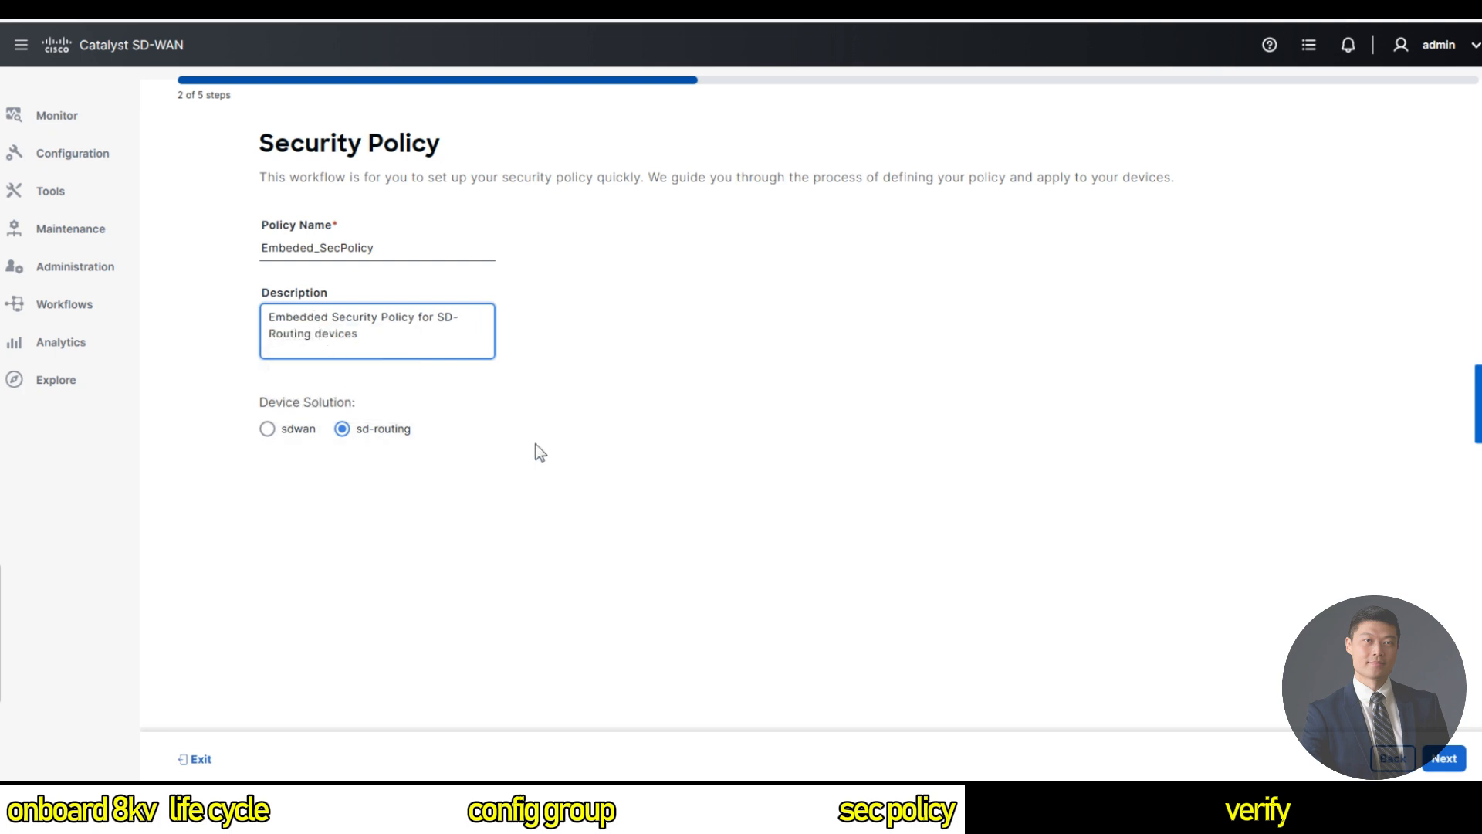
click(1443, 759)
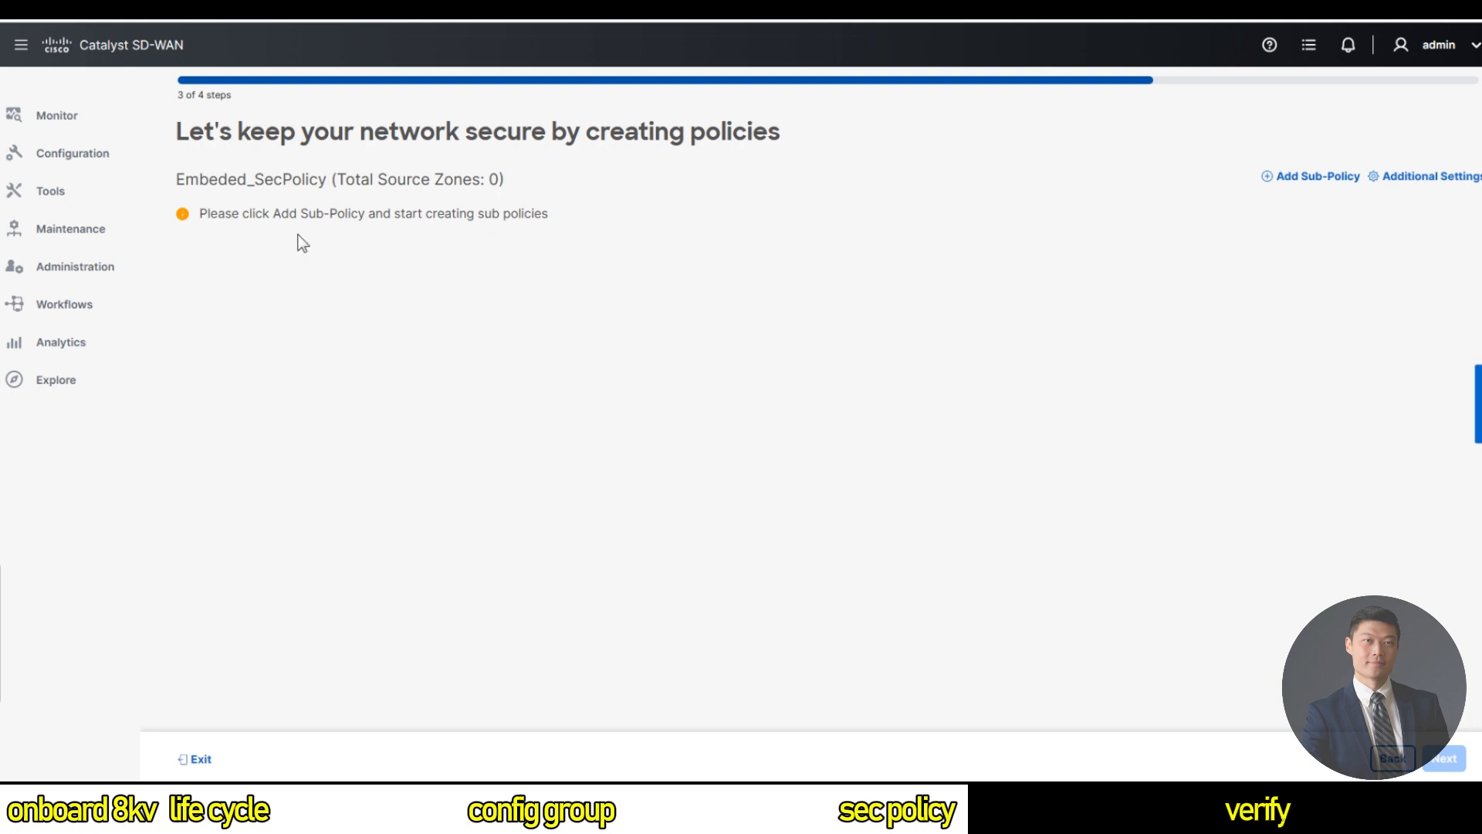
Add a sub-policy to Embeded_SecPolicy, creating an empty Rule1.
click(1317, 179)
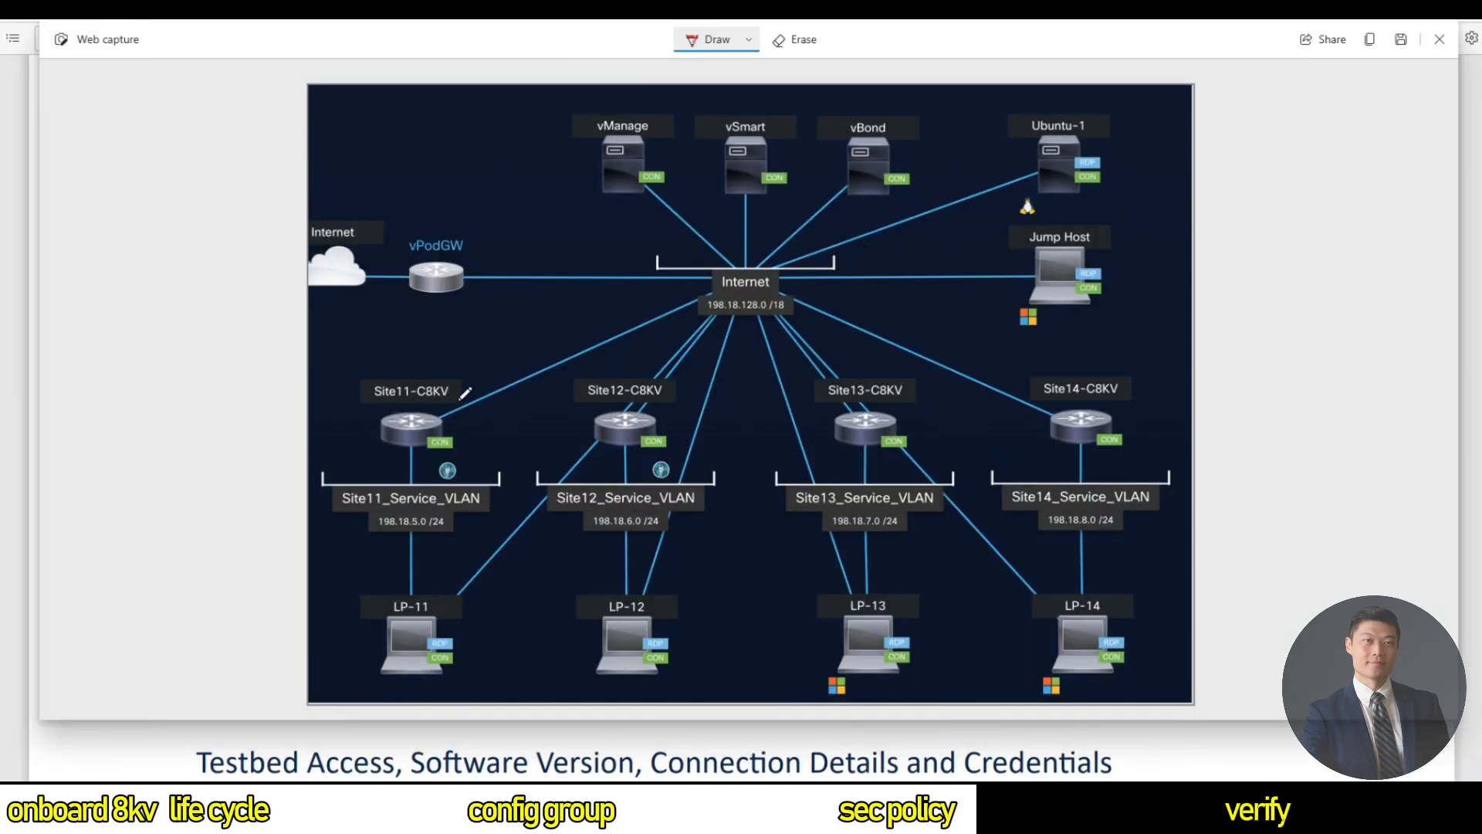
Handwrite red WAN and LAN labels by Site11-C8KV, then draw yellow arrows from its service VLAN.
mouse_move(449, 399)
mouse_down()
mouse_move(500, 365)
mouse_move(484, 403)
mouse_move(494, 423)
mouse_up()
mouse_move(379, 474)
mouse_down()
mouse_move(423, 482)
mouse_move(425, 454)
mouse_move(456, 450)
mouse_up()
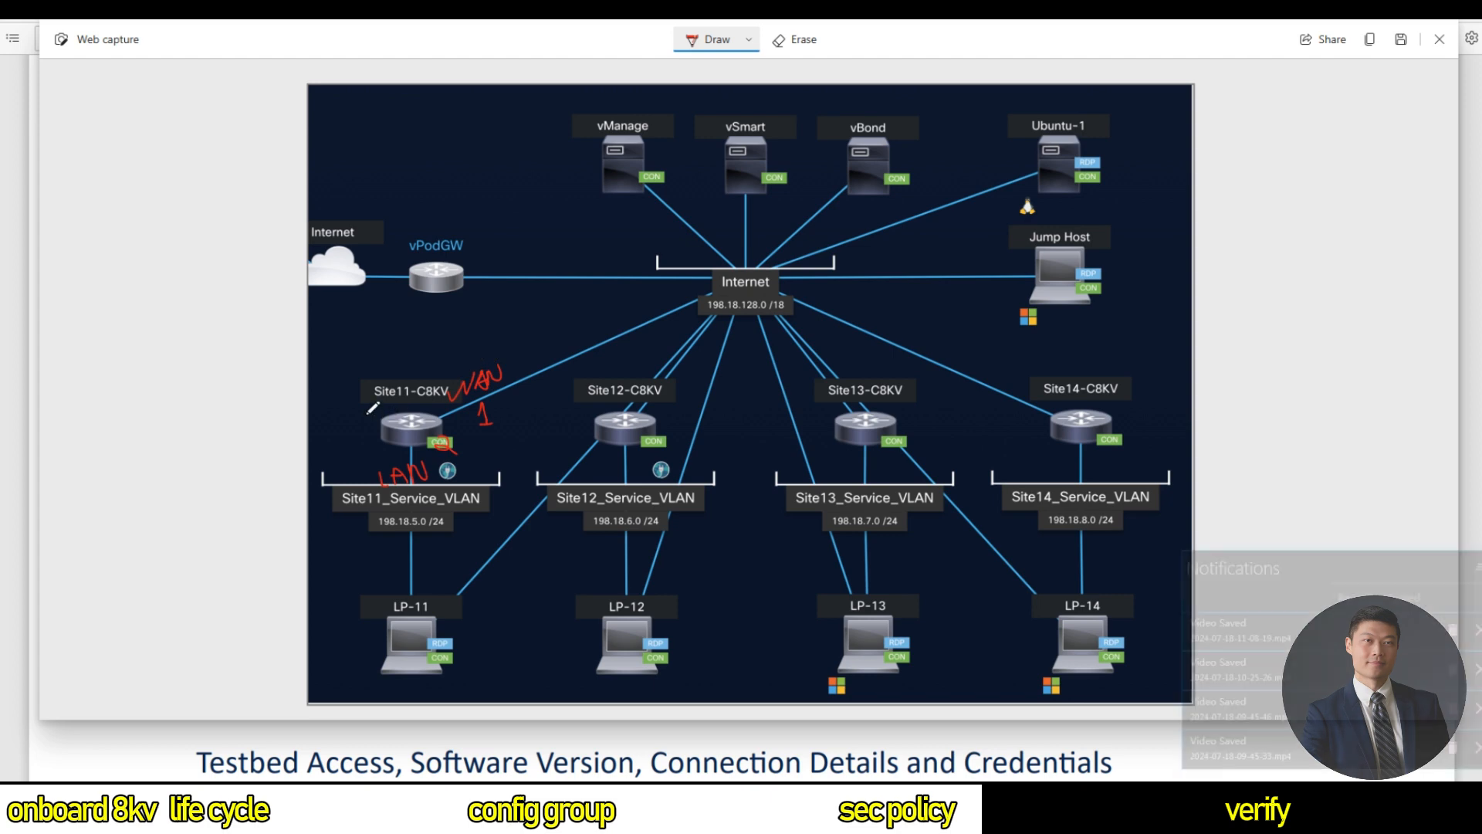
click(747, 39)
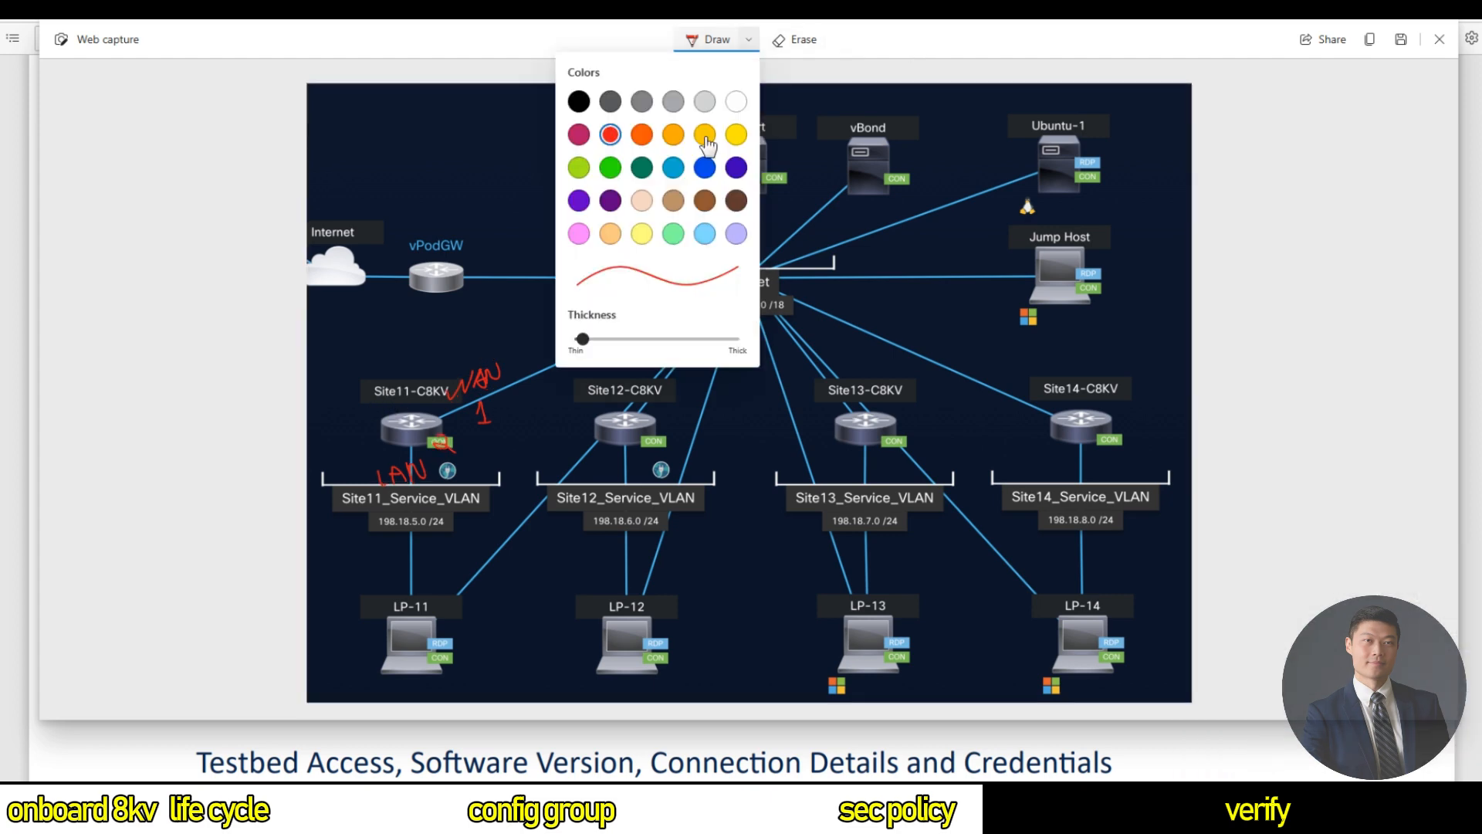
click(735, 135)
mouse_move(463, 528)
mouse_down()
mouse_move(465, 463)
mouse_move(480, 474)
mouse_up()
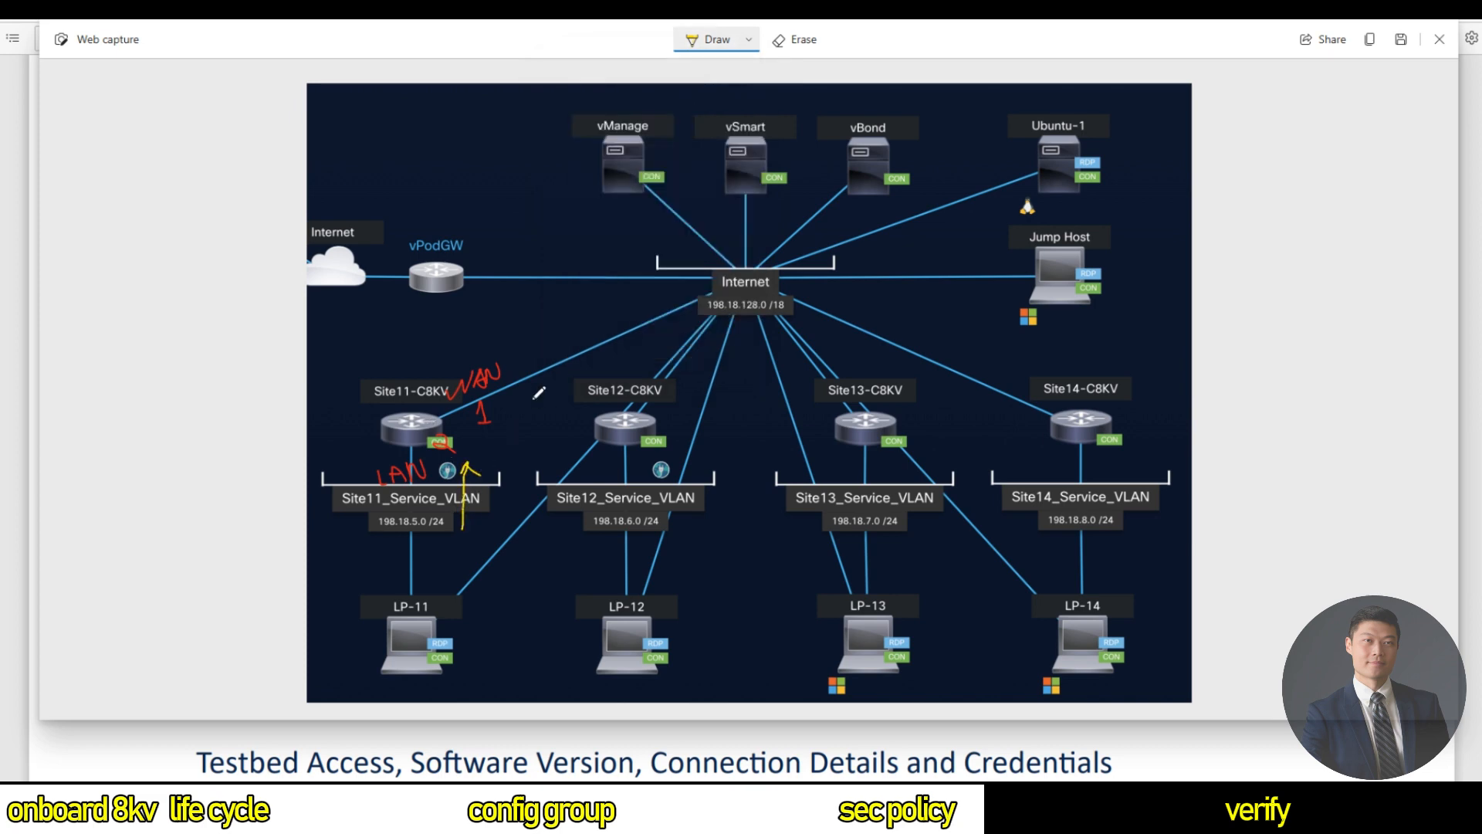
mouse_move(516, 404)
mouse_down()
mouse_move(576, 374)
mouse_move(577, 389)
mouse_up()
Handwrite yellow IPS/IDS, URL-F and AMP notes in quotes beside Site11-C8KV.
mouse_move(473, 432)
mouse_down()
mouse_move(464, 457)
mouse_move(487, 452)
mouse_up()
mouse_move(515, 426)
mouse_down()
mouse_move(514, 453)
mouse_move(528, 437)
mouse_move(516, 454)
mouse_move(536, 432)
mouse_move(491, 479)
mouse_move(561, 454)
mouse_up()
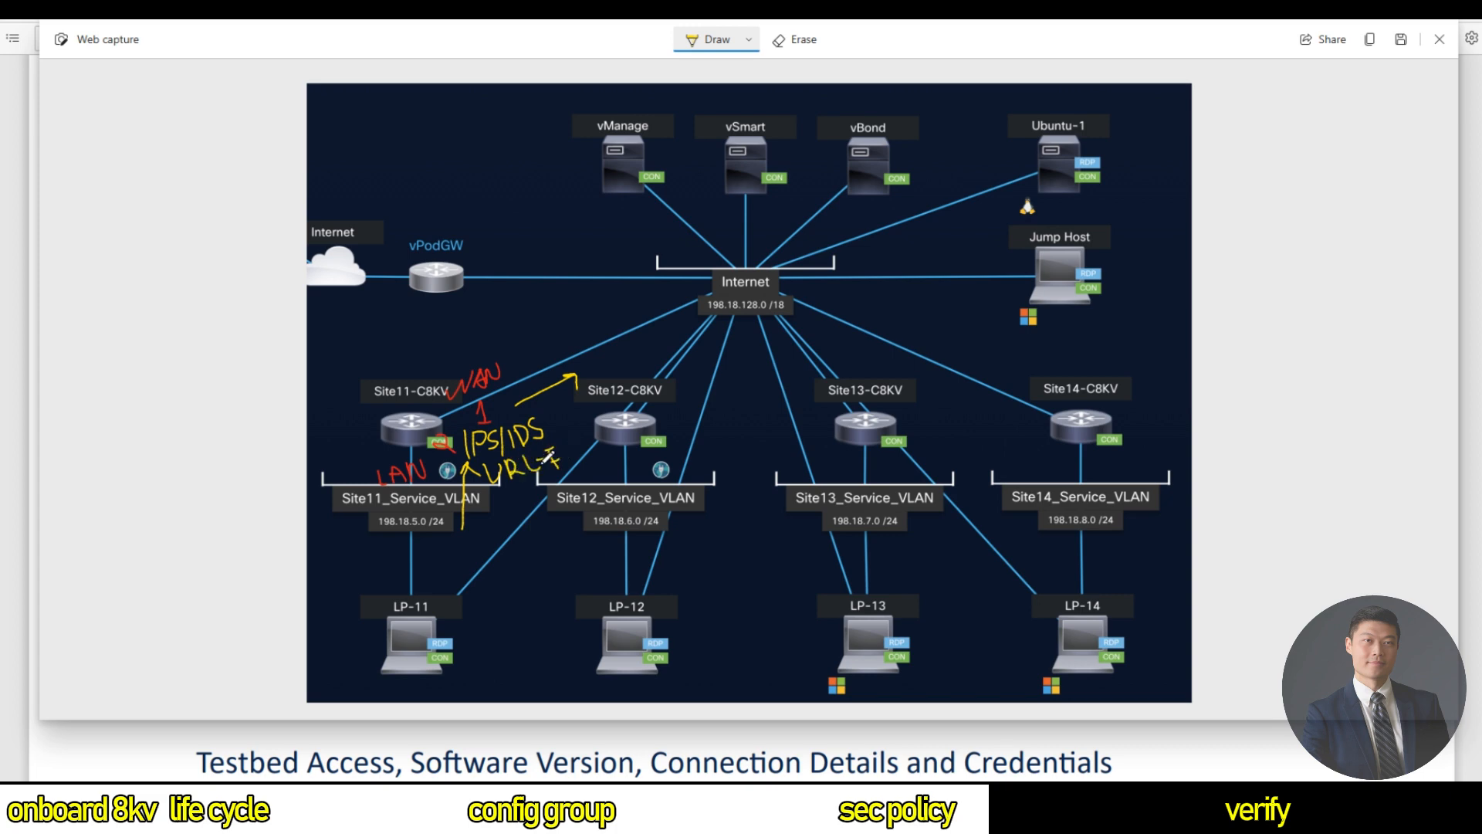
drag(500, 519, 517, 514)
mouse_move(514, 501)
mouse_down()
mouse_move(542, 512)
mouse_move(538, 501)
mouse_up()
drag(457, 421, 465, 430)
drag(538, 487, 546, 491)
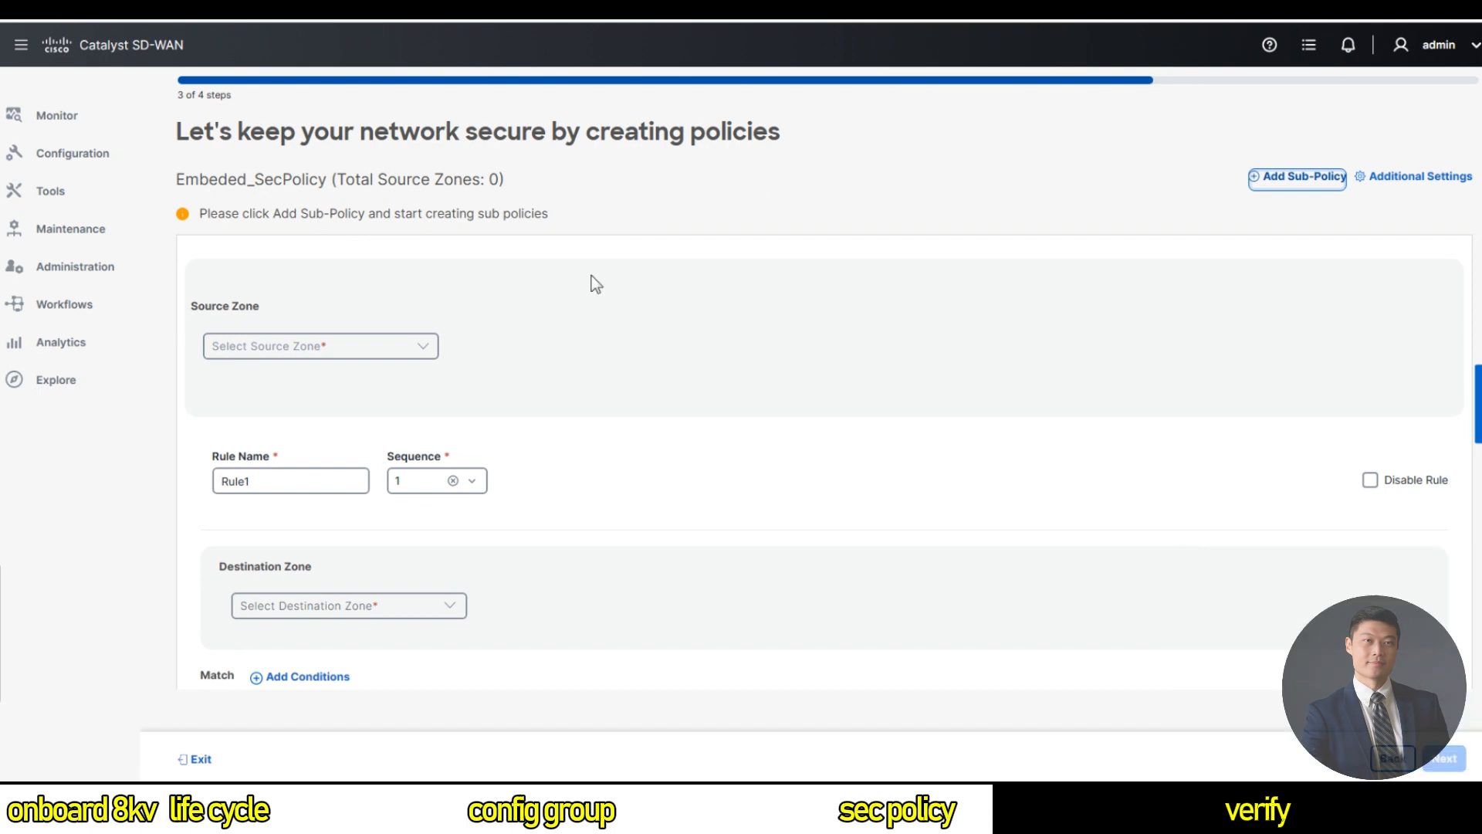
Start a new source zone list named LAN_Interface.
click(375, 354)
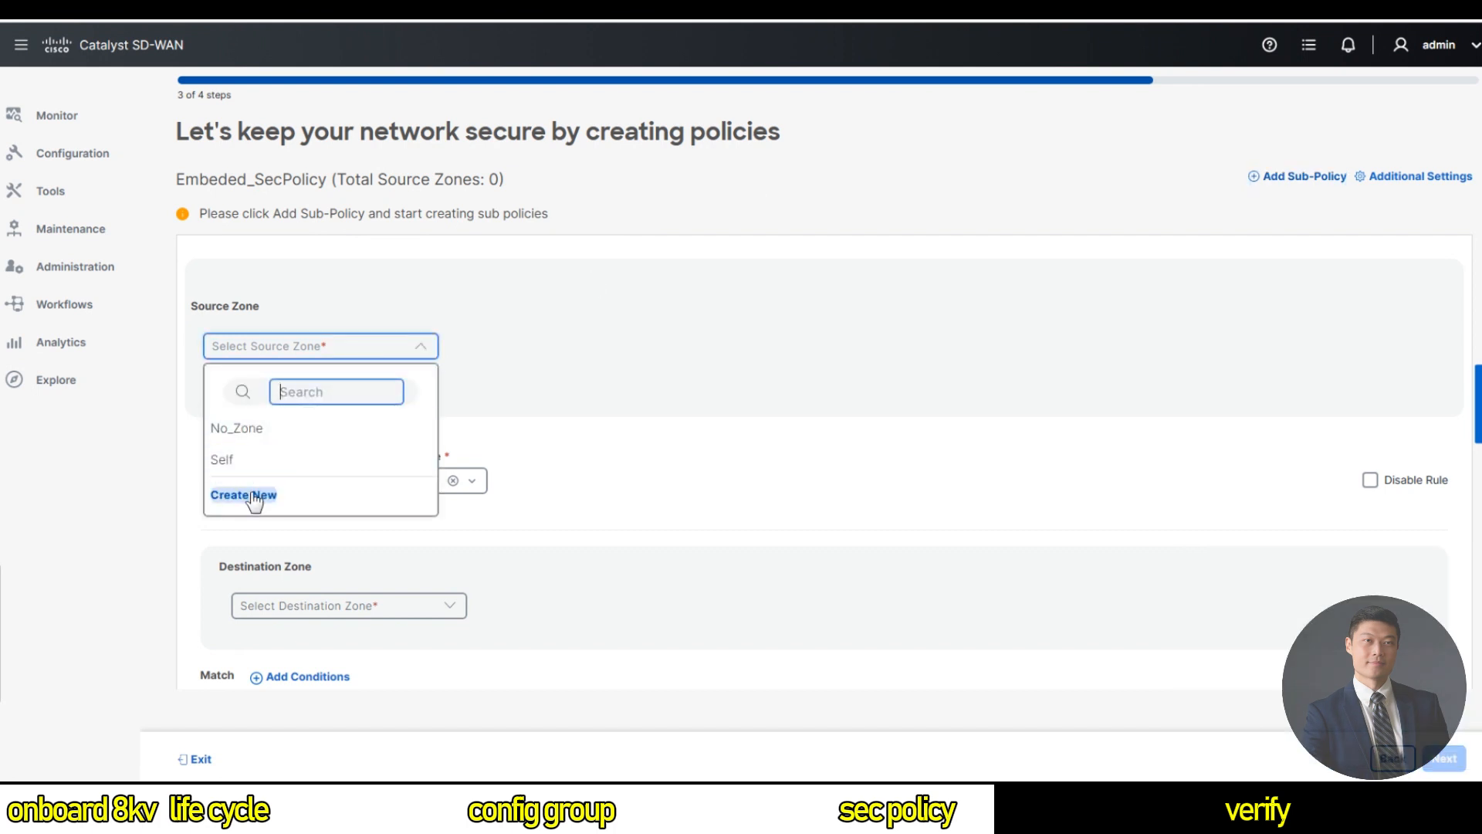
click(249, 494)
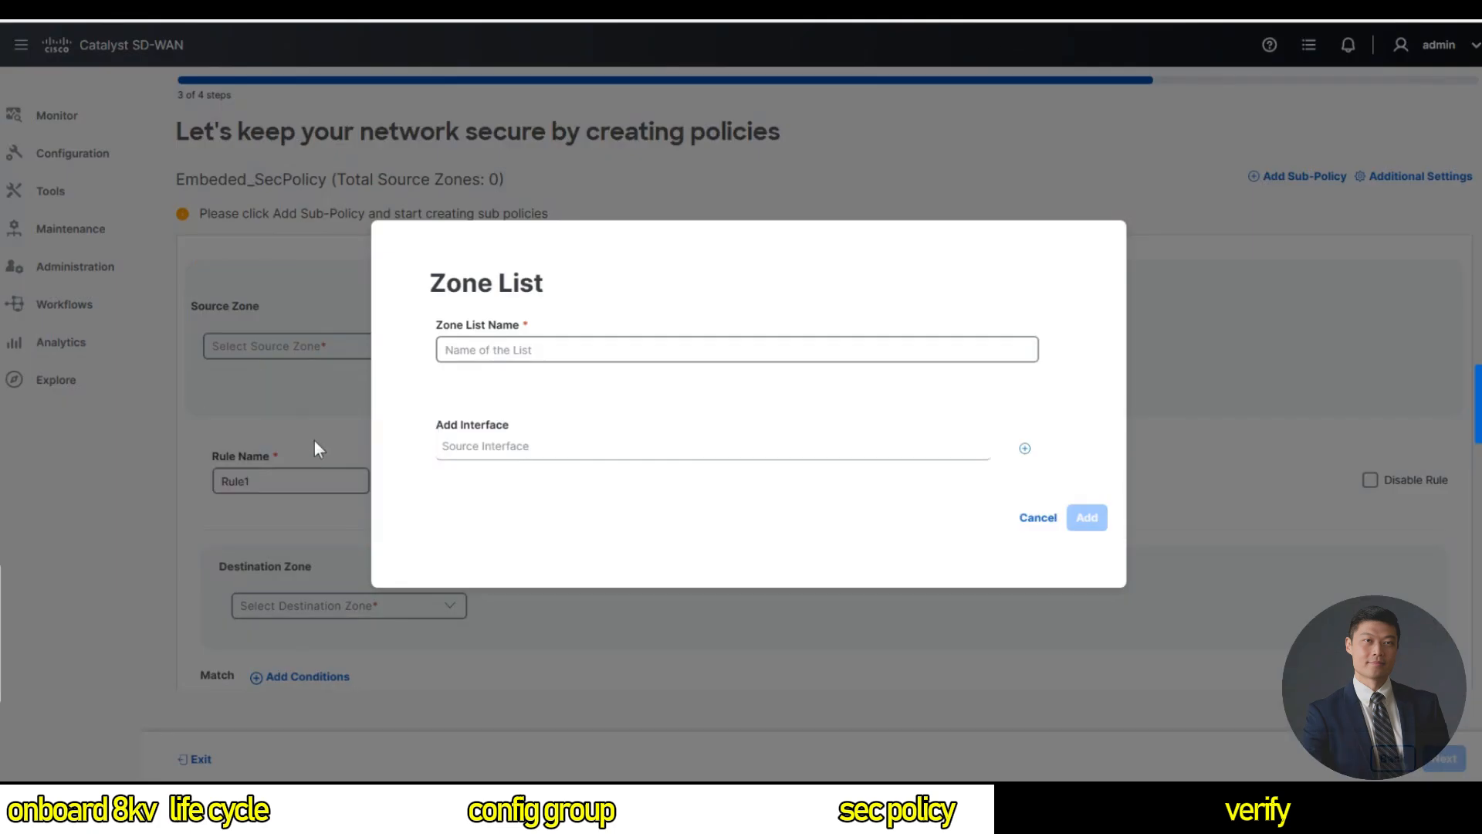
click(451, 326)
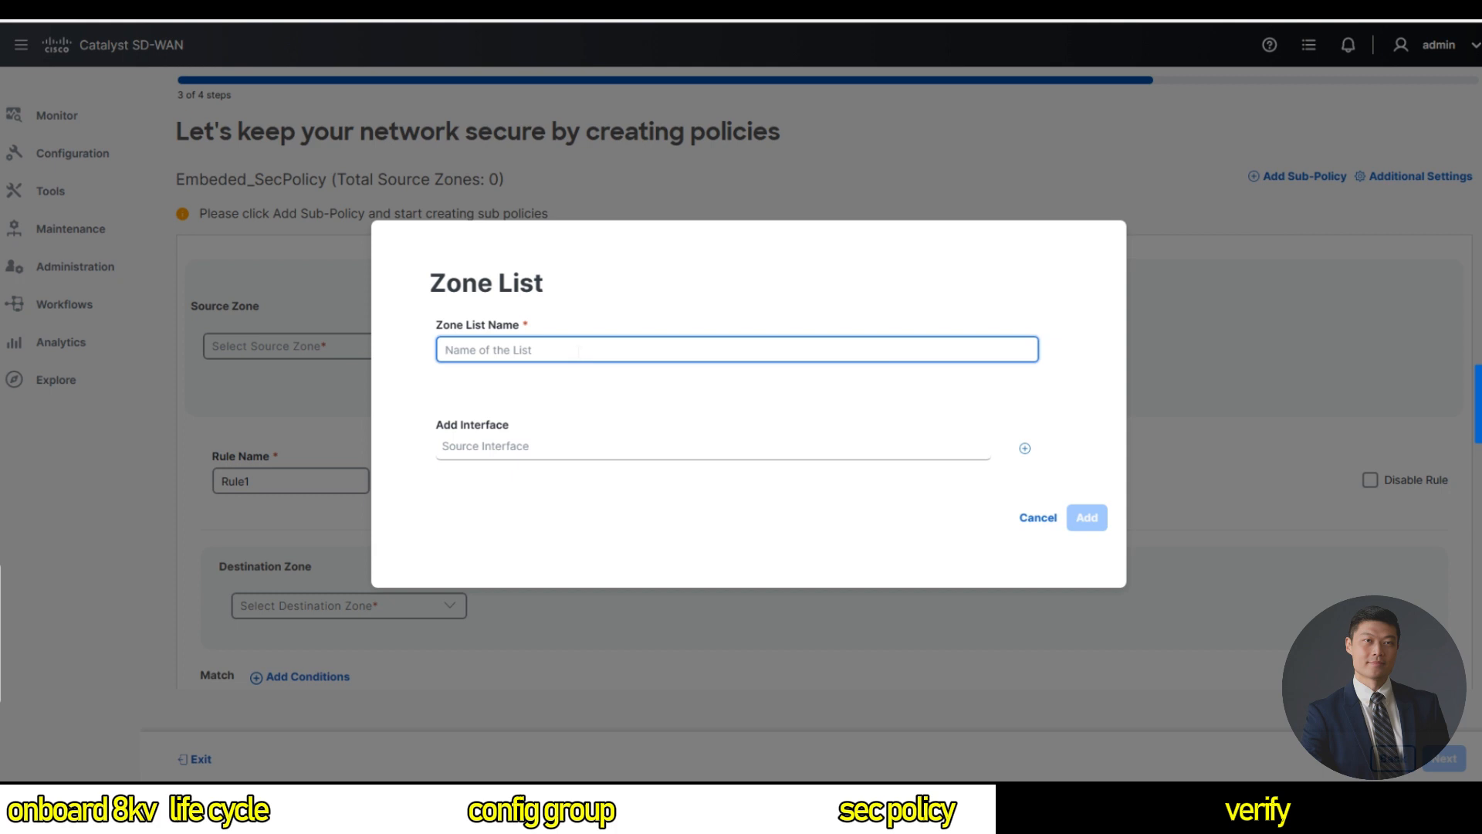
text(L)
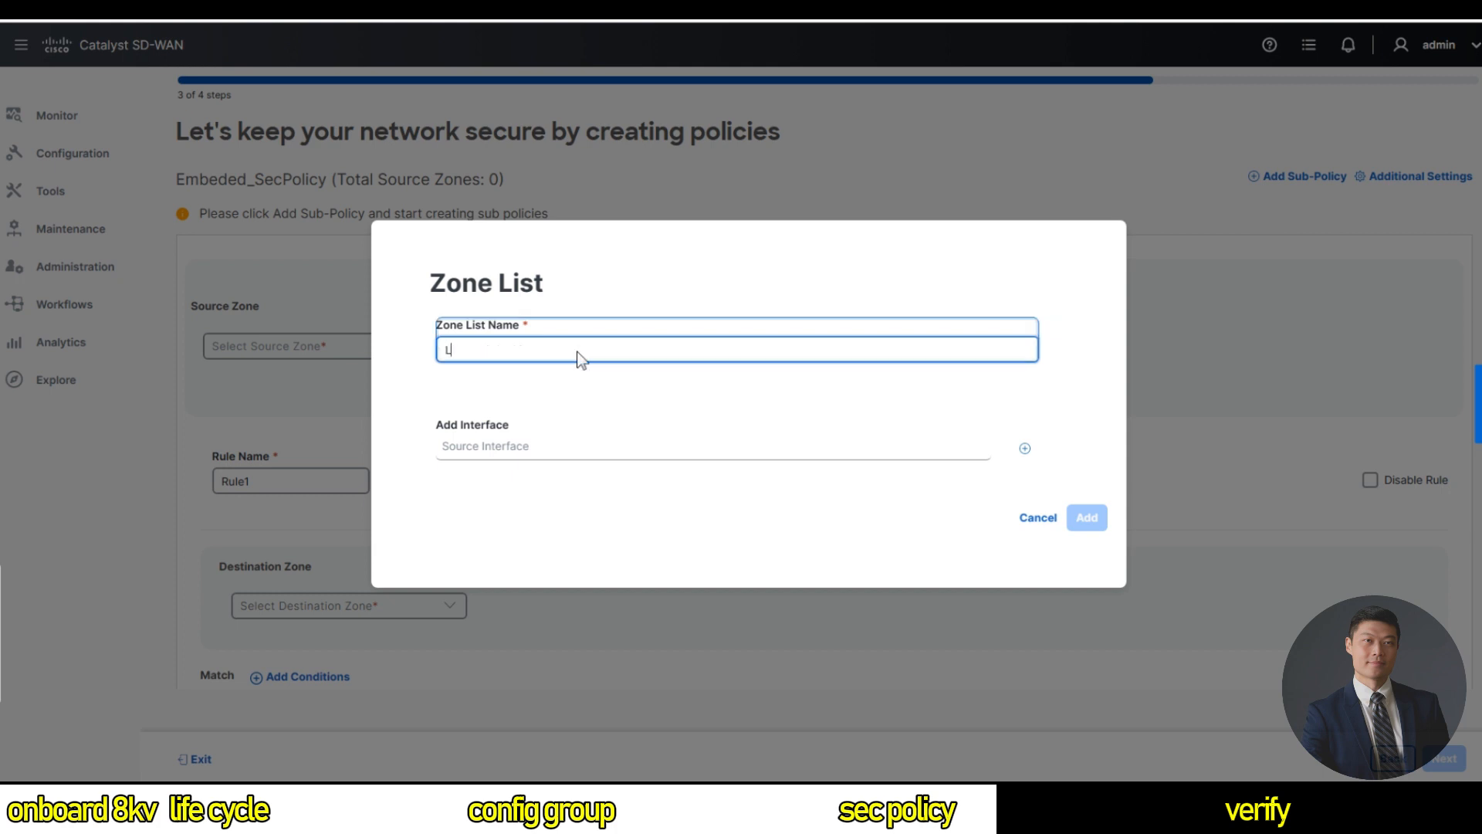
text(AN_Interface)
Add interface GigabitEthernet2 to LAN_Interface and save it as the source zone.
click(518, 457)
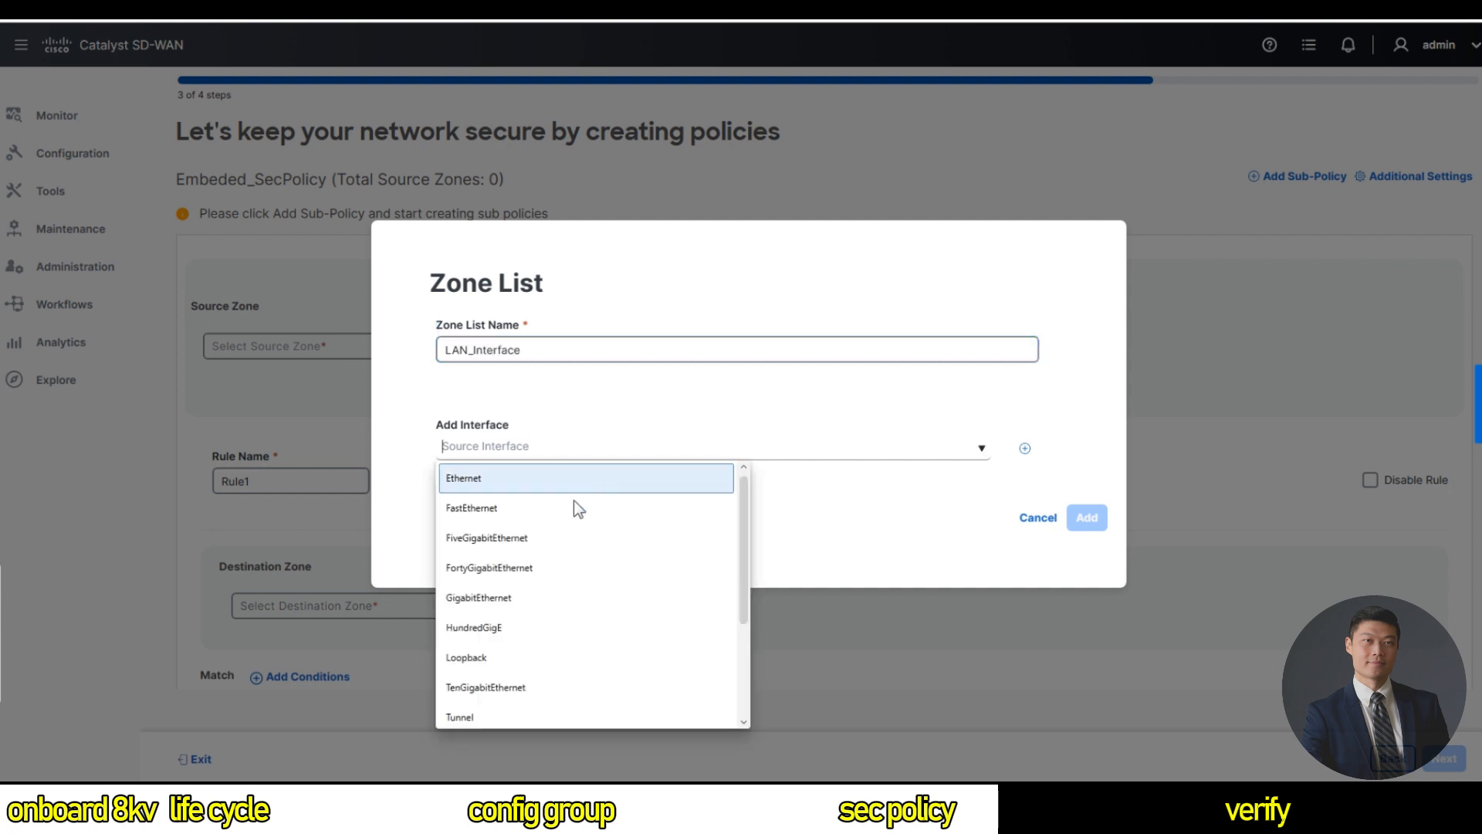
scroll(540, 587, down, 2)
scroll(544, 585, up, 2)
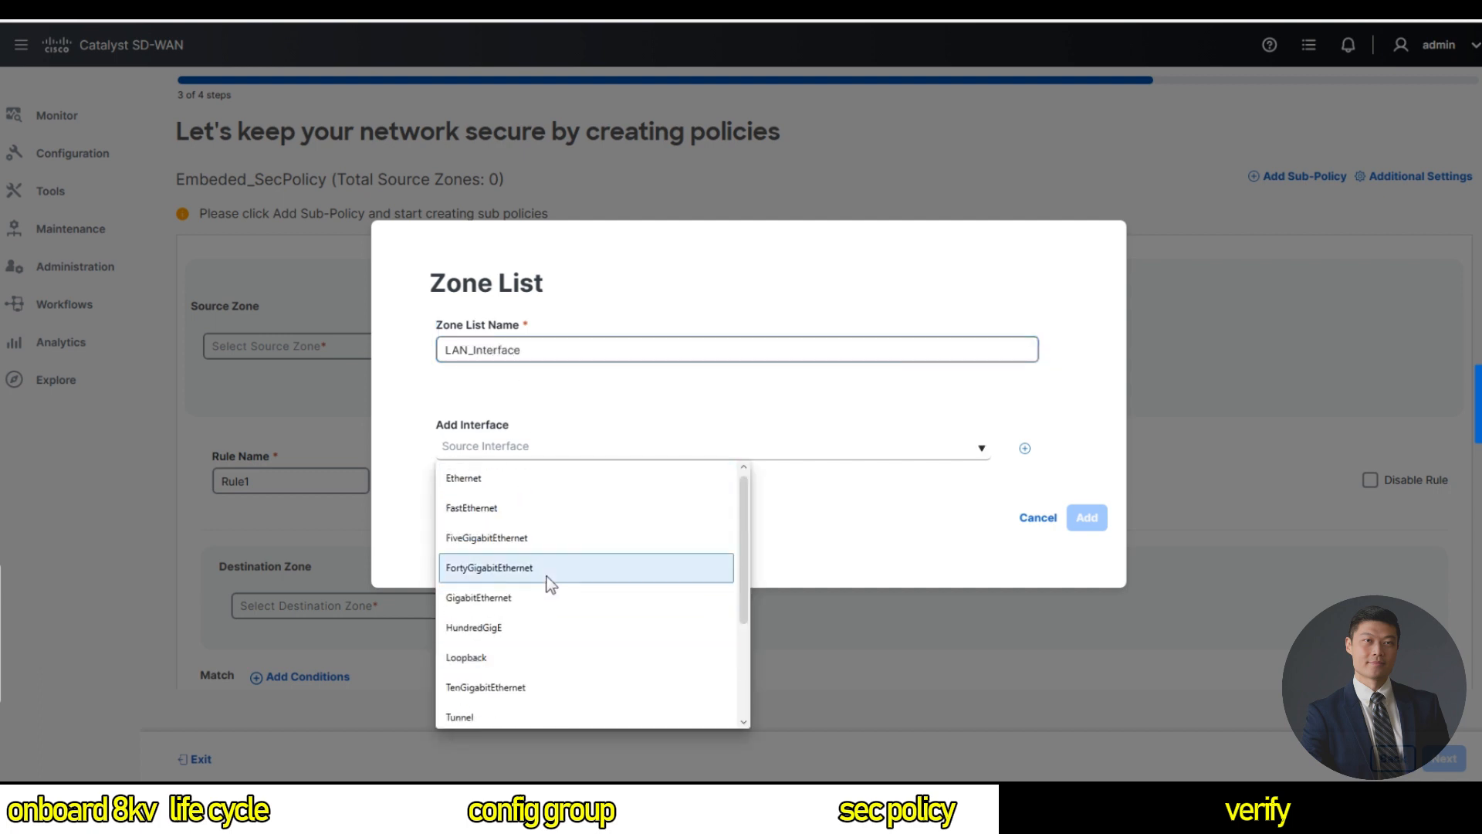
click(514, 605)
text(2)
click(1025, 448)
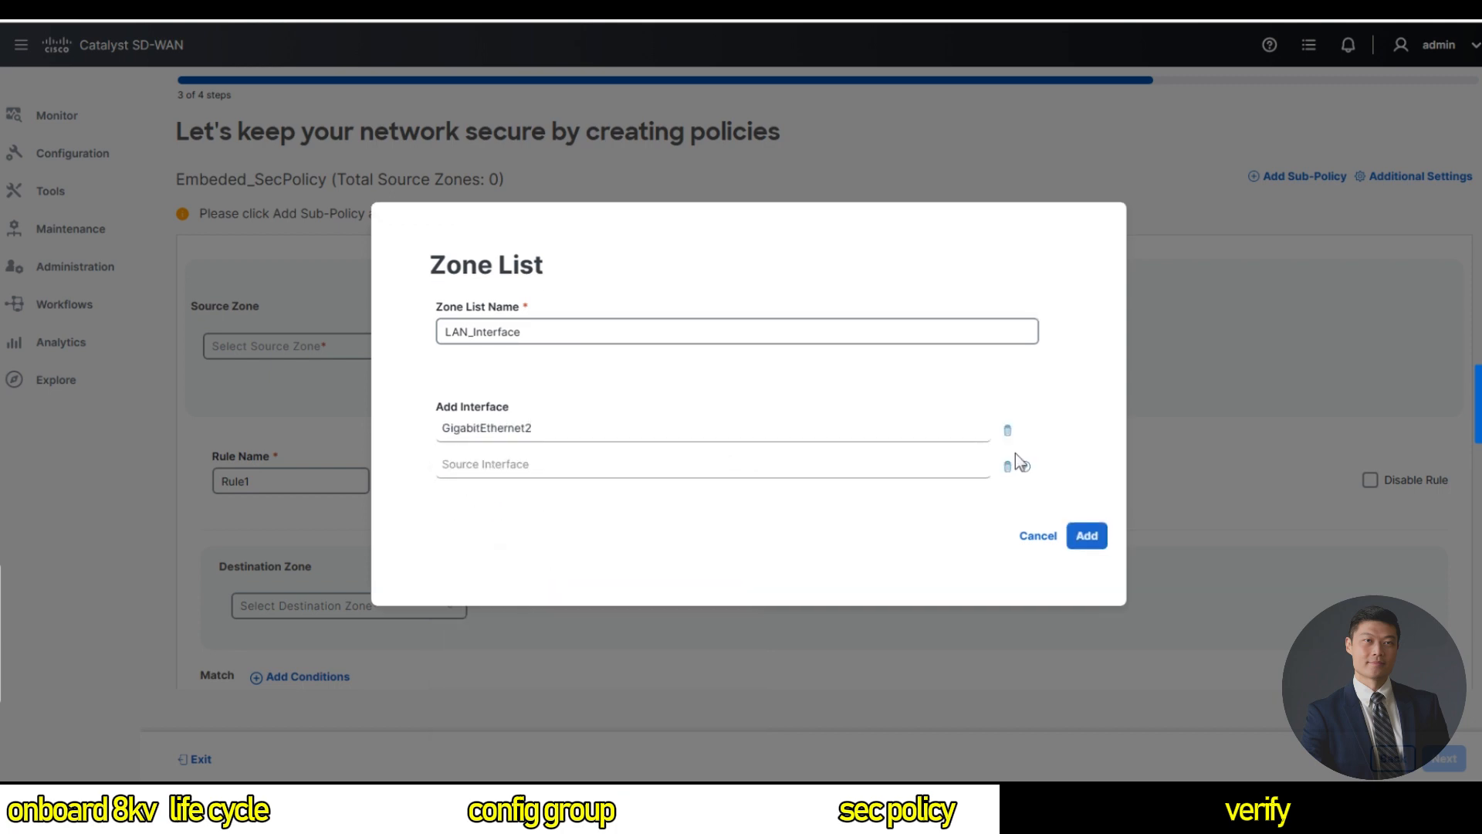
click(1009, 467)
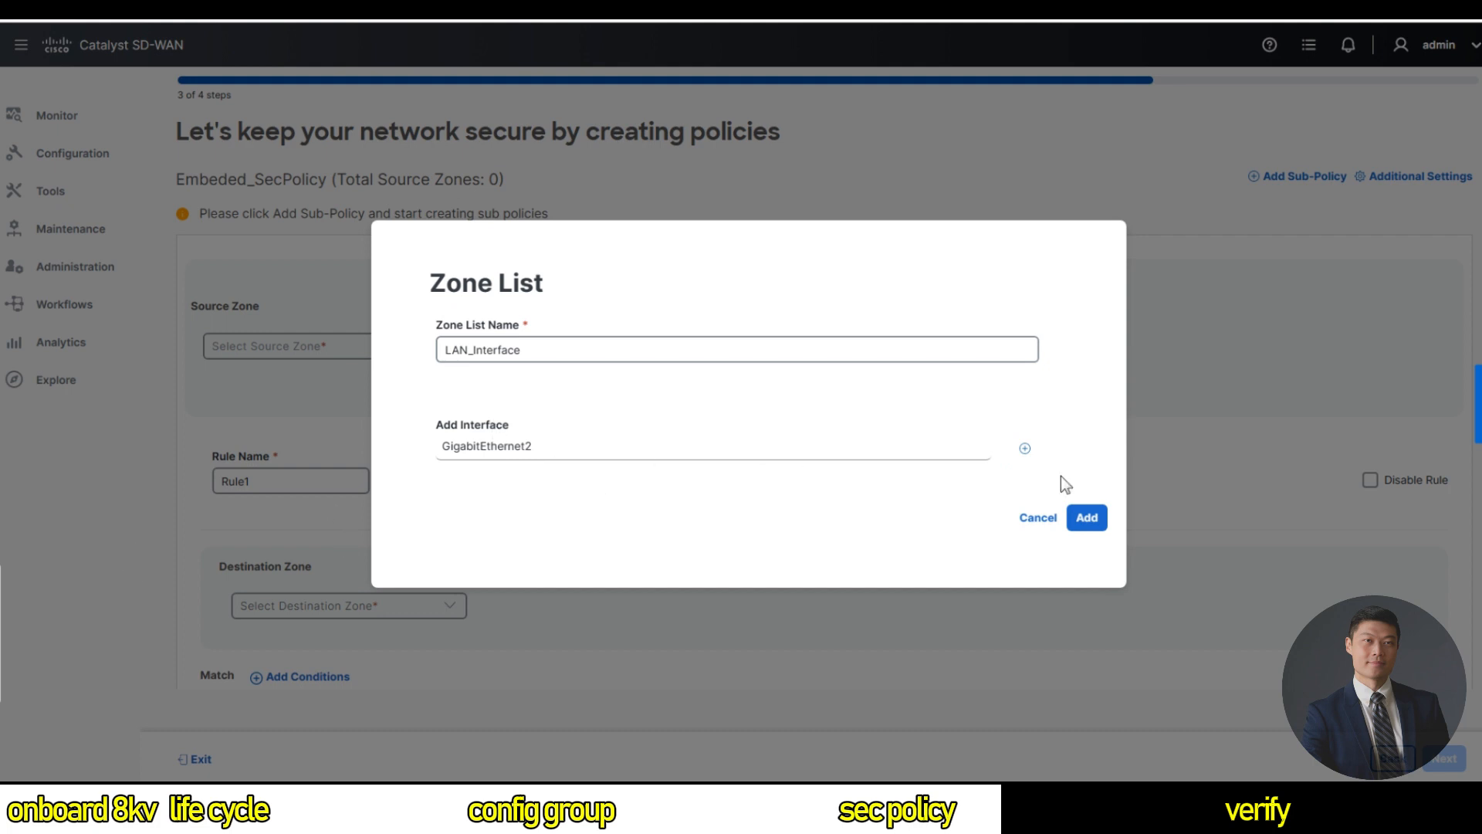
click(1087, 517)
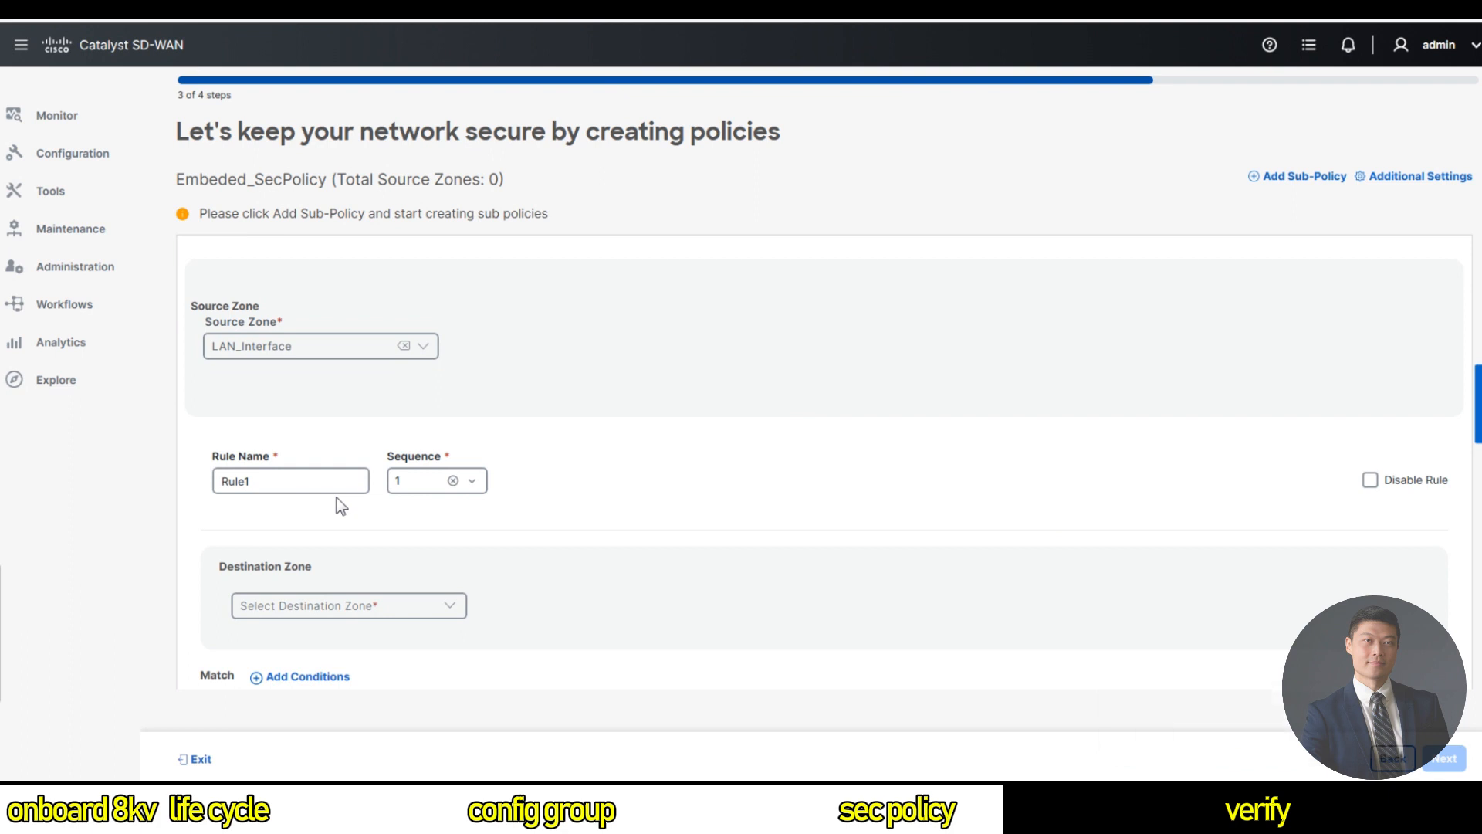
Add a new WAN_Interface destination zone list containing interface GigabitEthernet1.
click(327, 606)
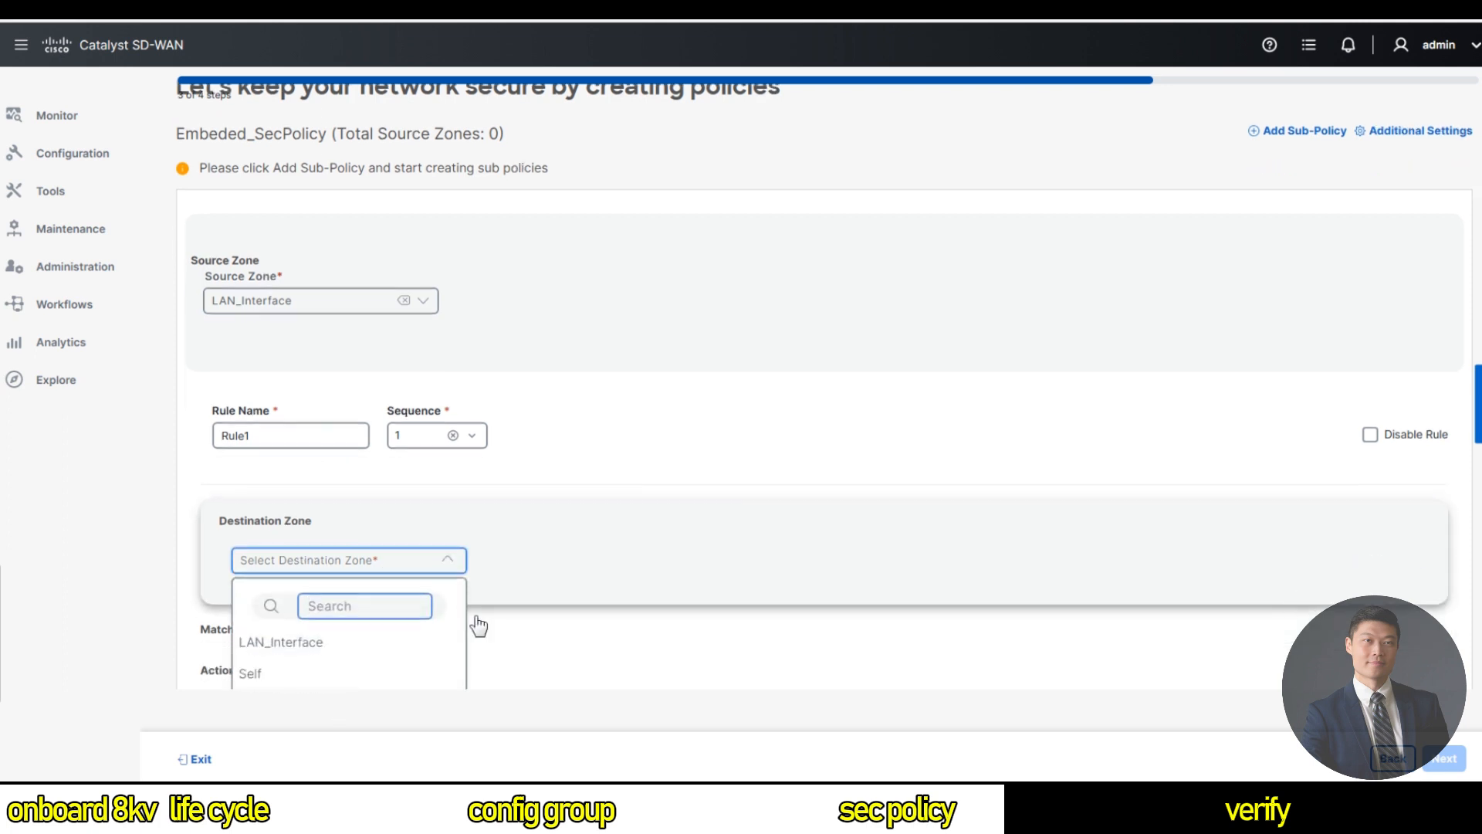
click(299, 673)
click(600, 354)
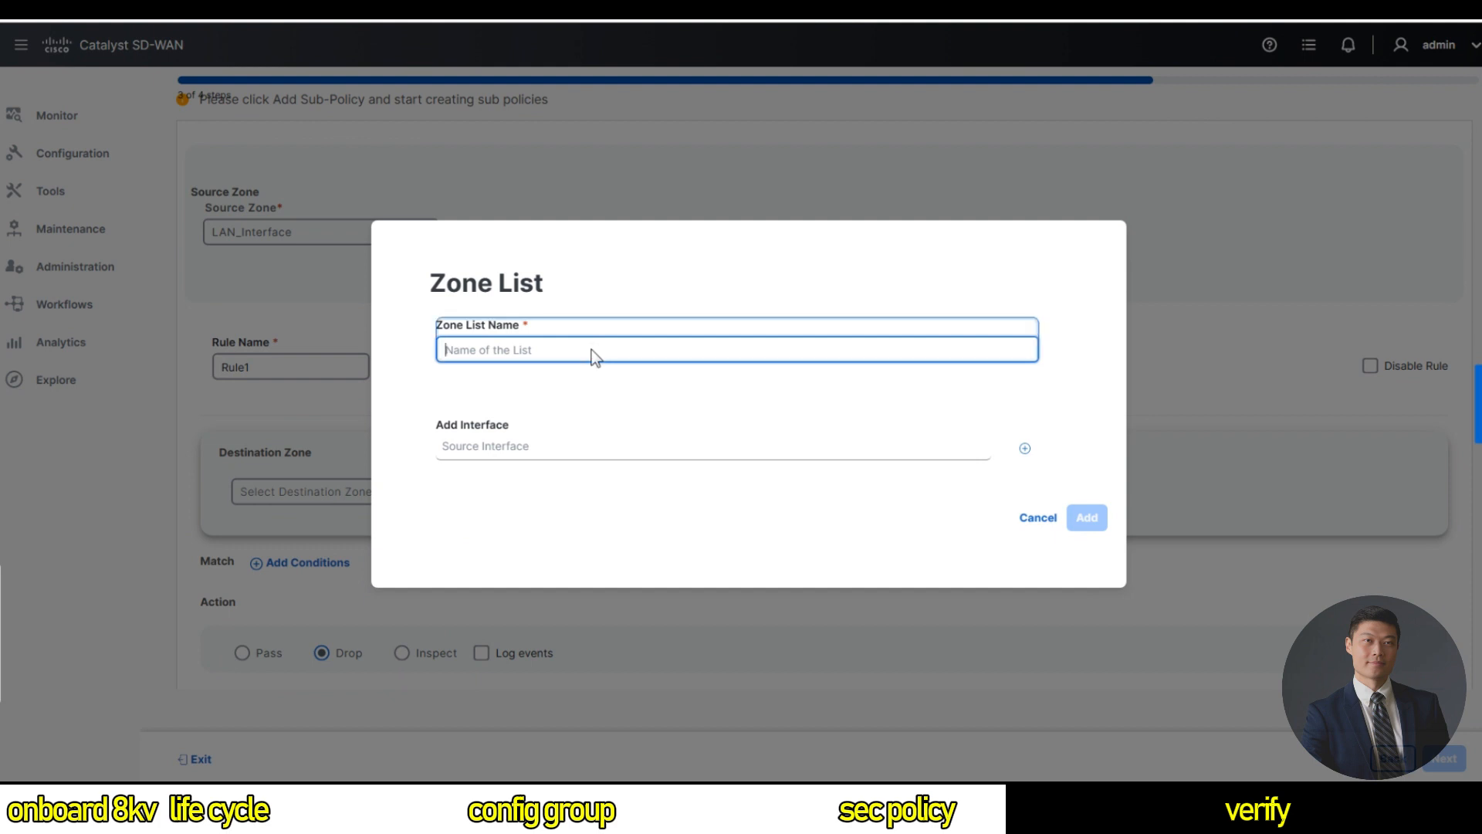
text(WAN_Interface)
click(560, 449)
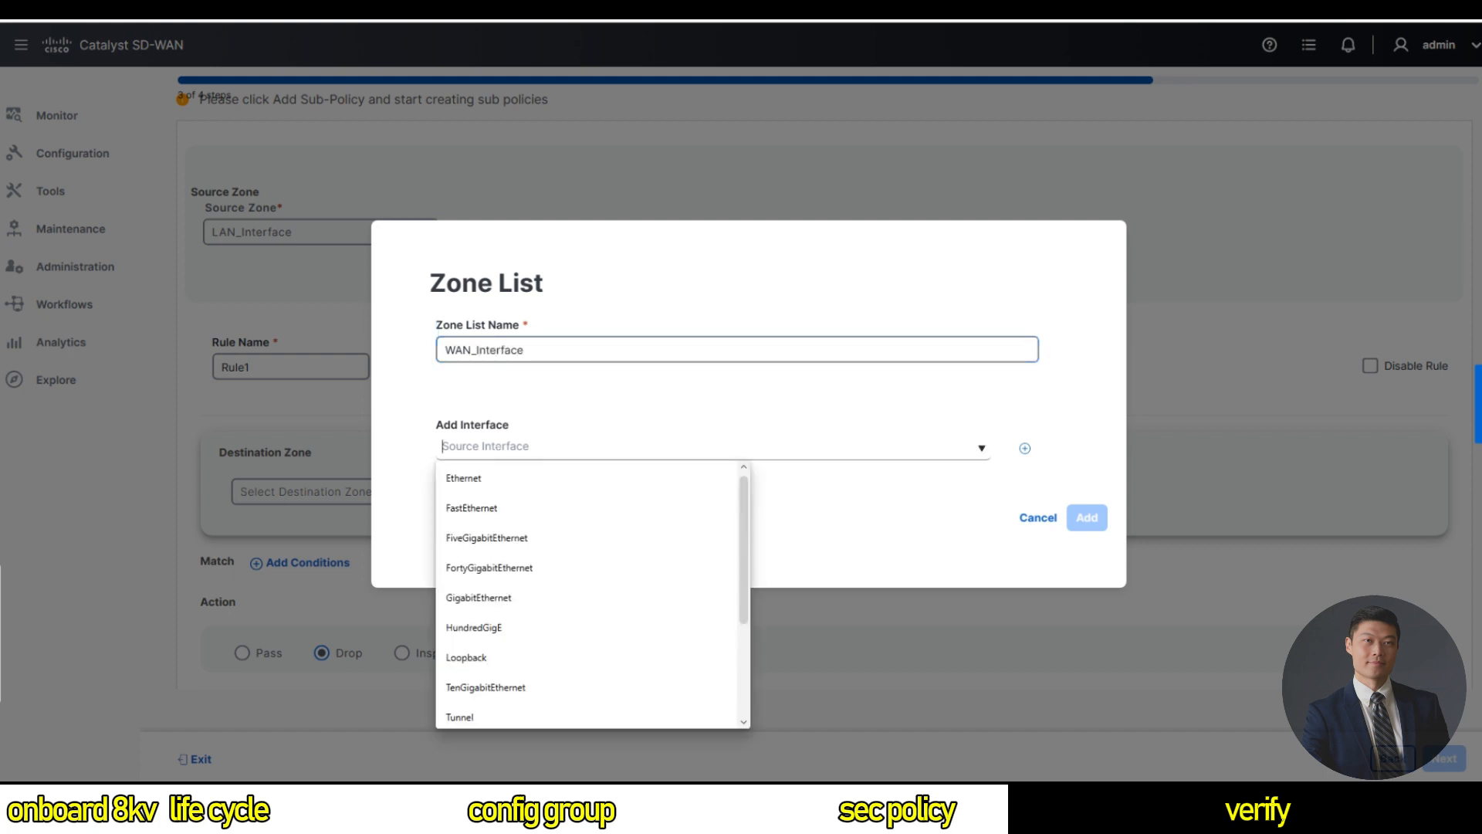
click(522, 599)
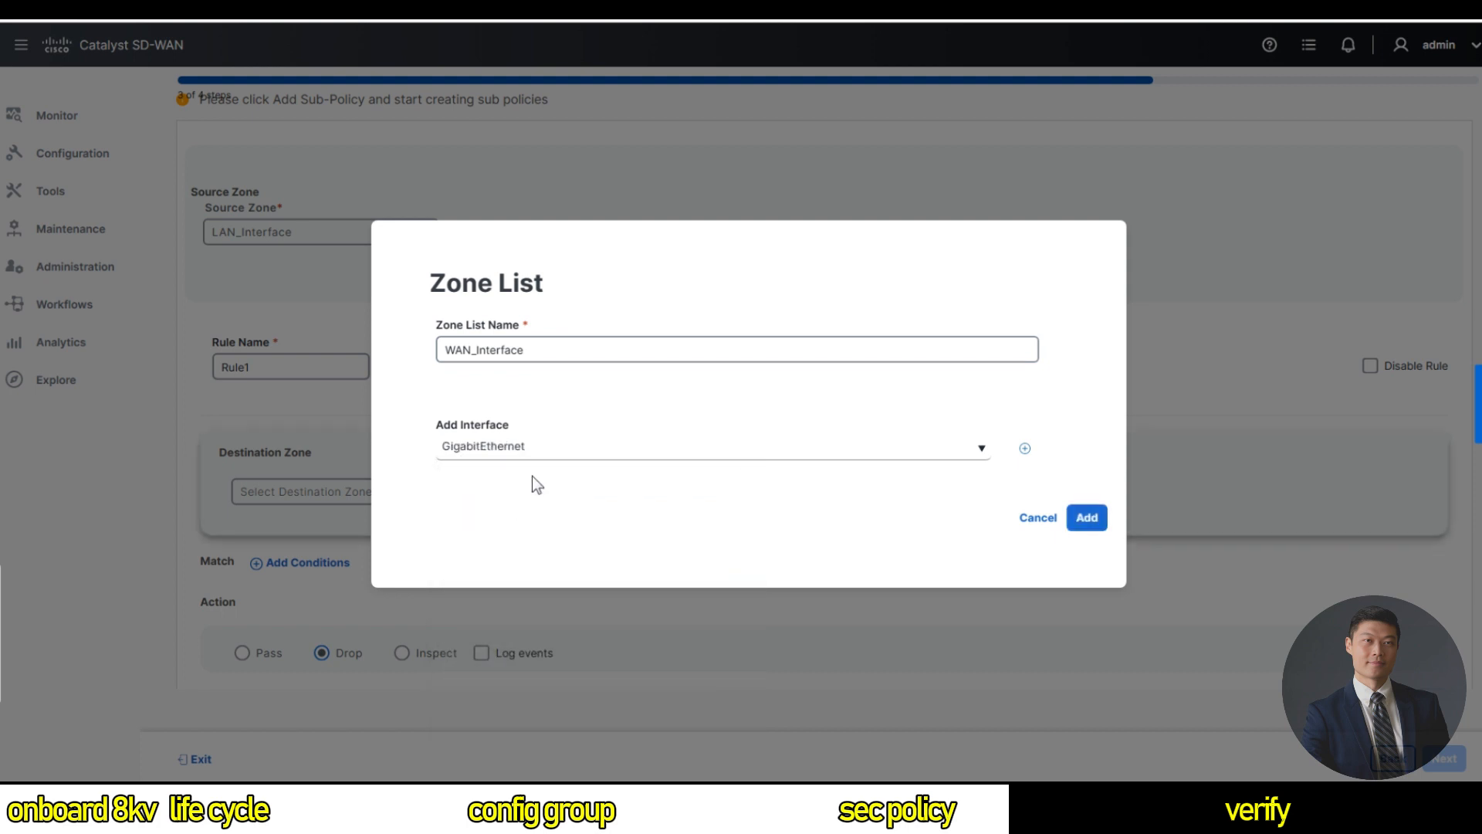
text(1)
click(1087, 518)
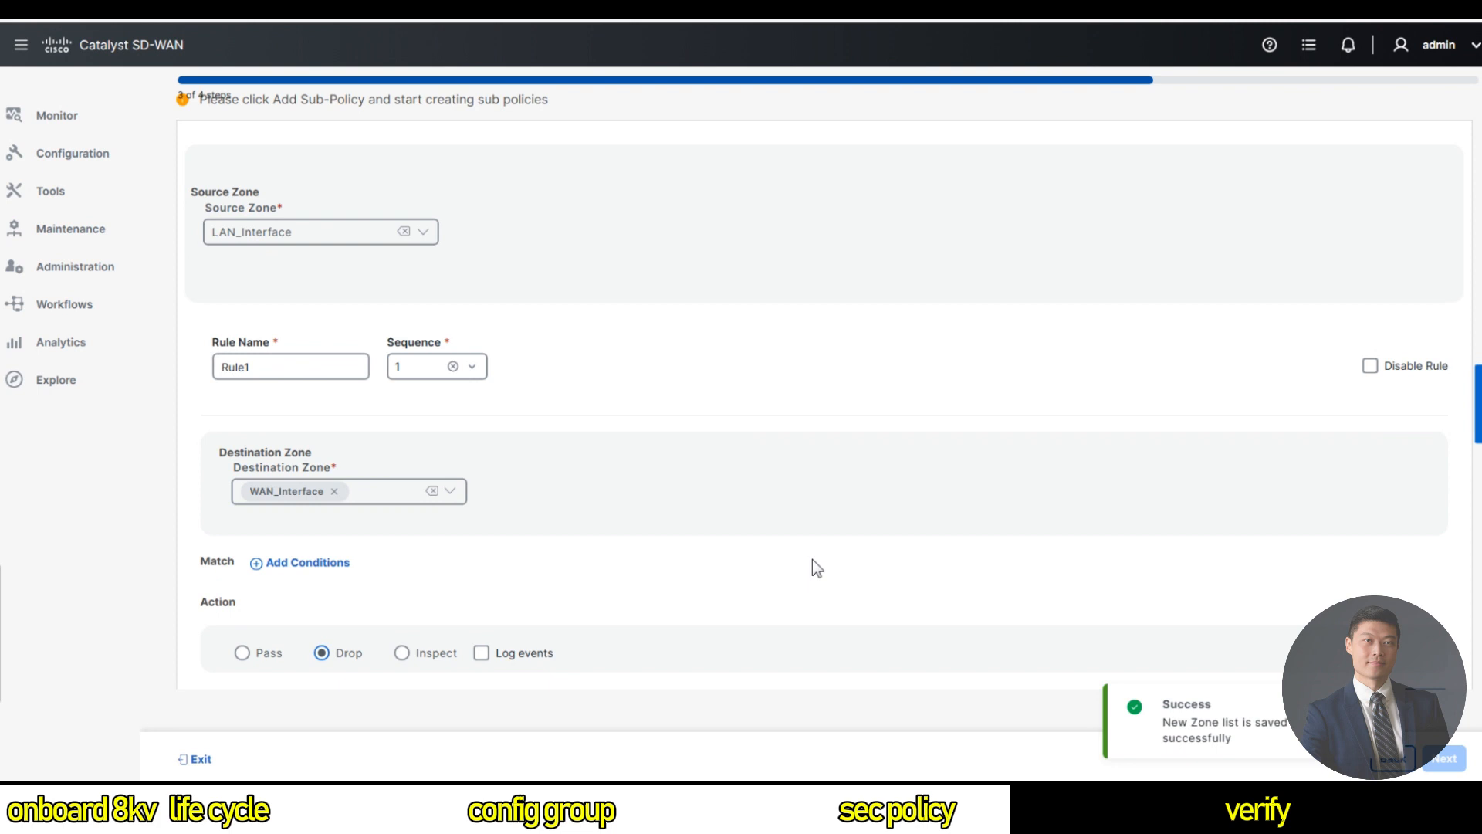
scroll(850, 556, down, 1)
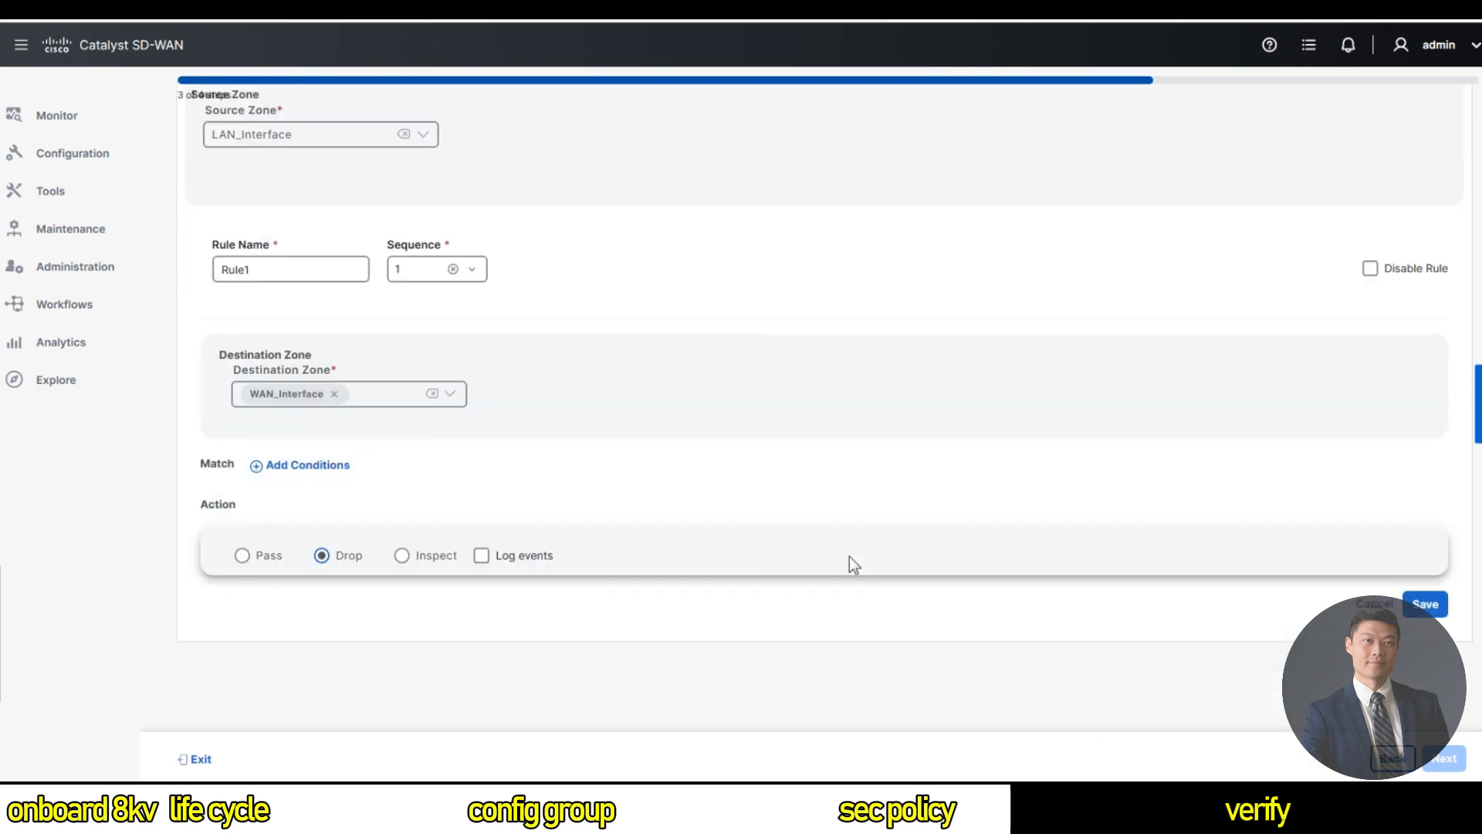
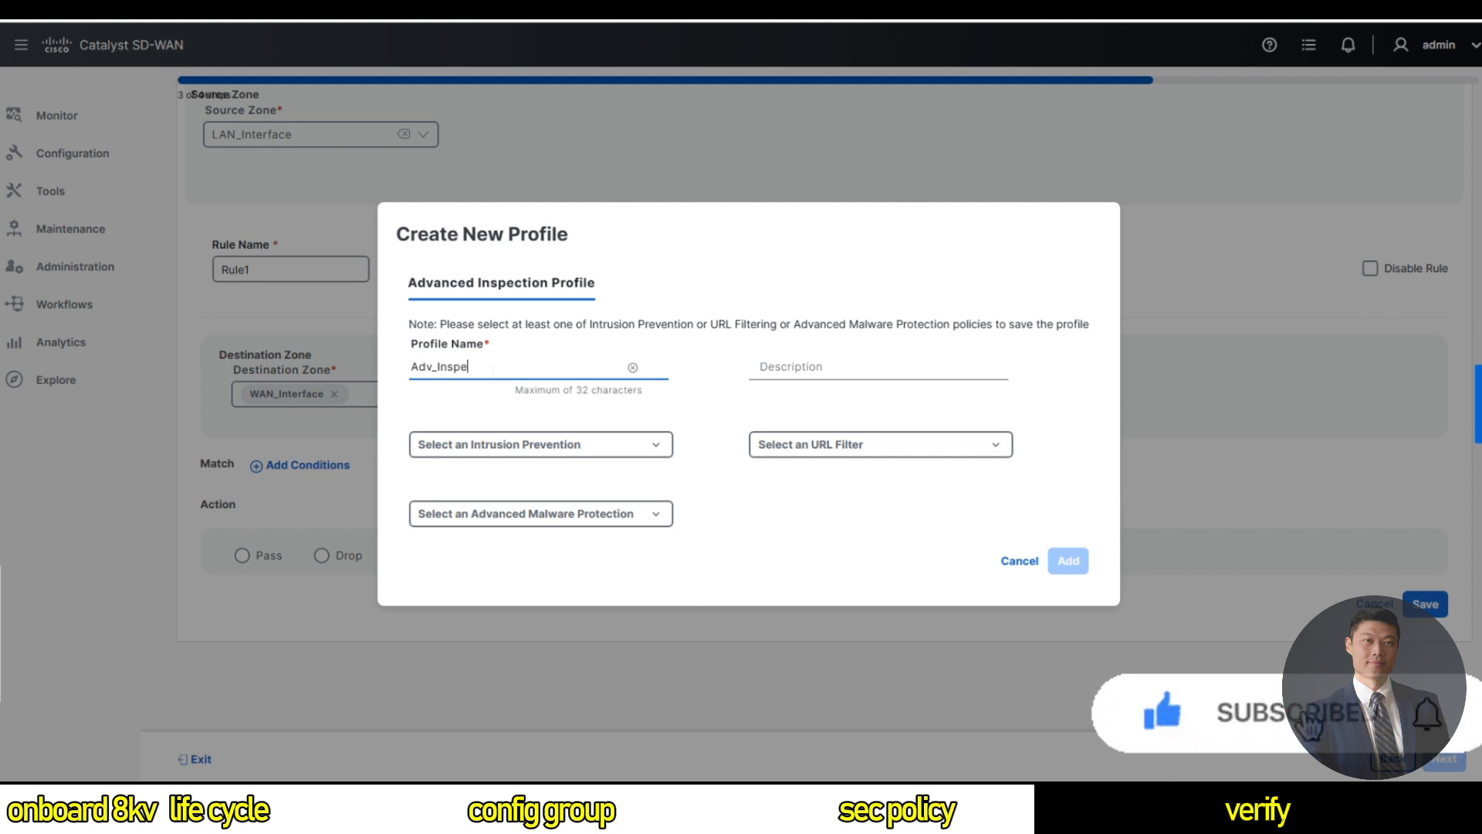
Name the profile Adv_Inspection_profile with description 'Advanced Inspection profile for SD-Routing'.
text(ction_profile)
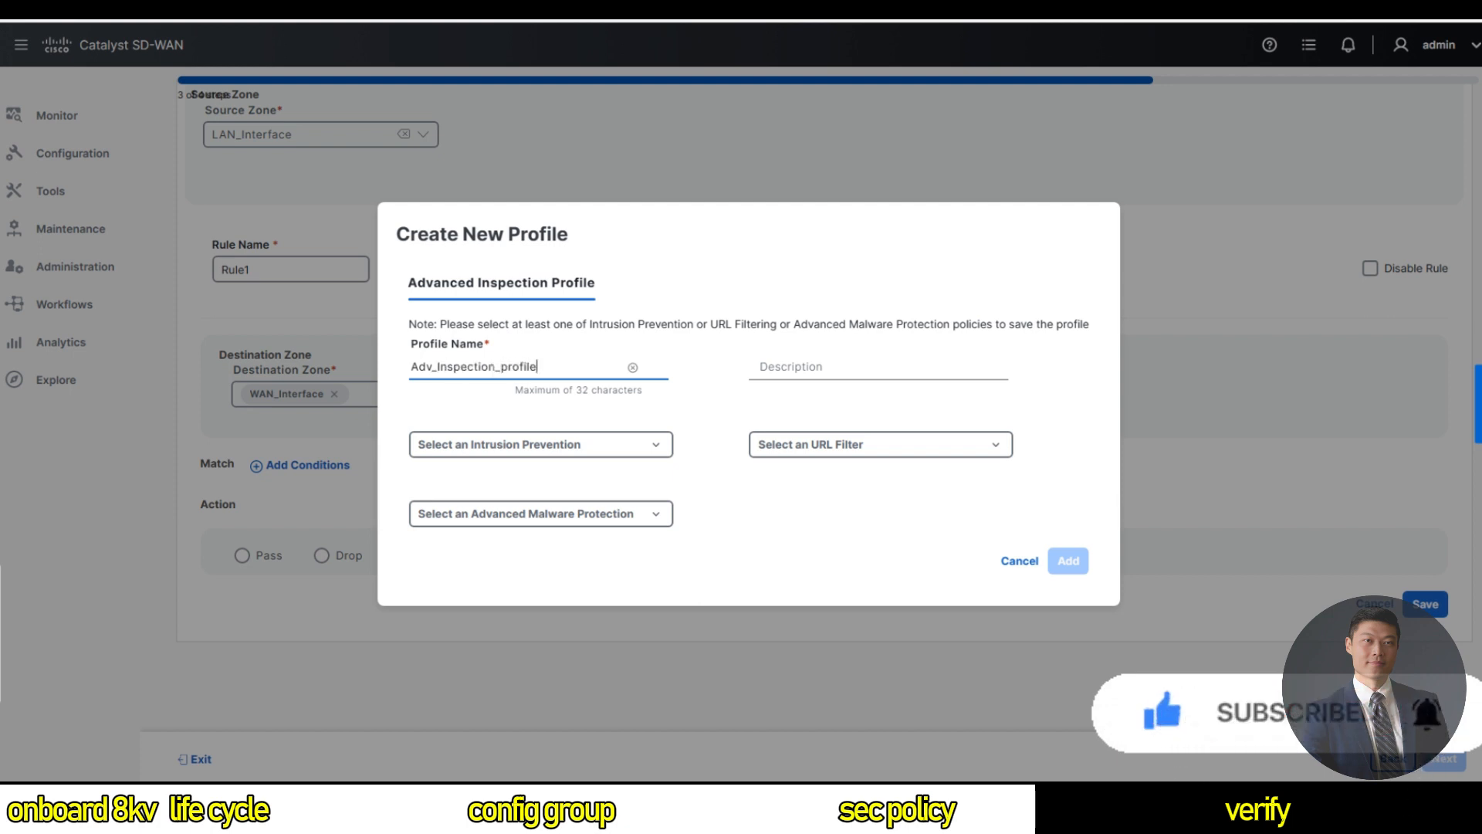
click(791, 367)
text(A)
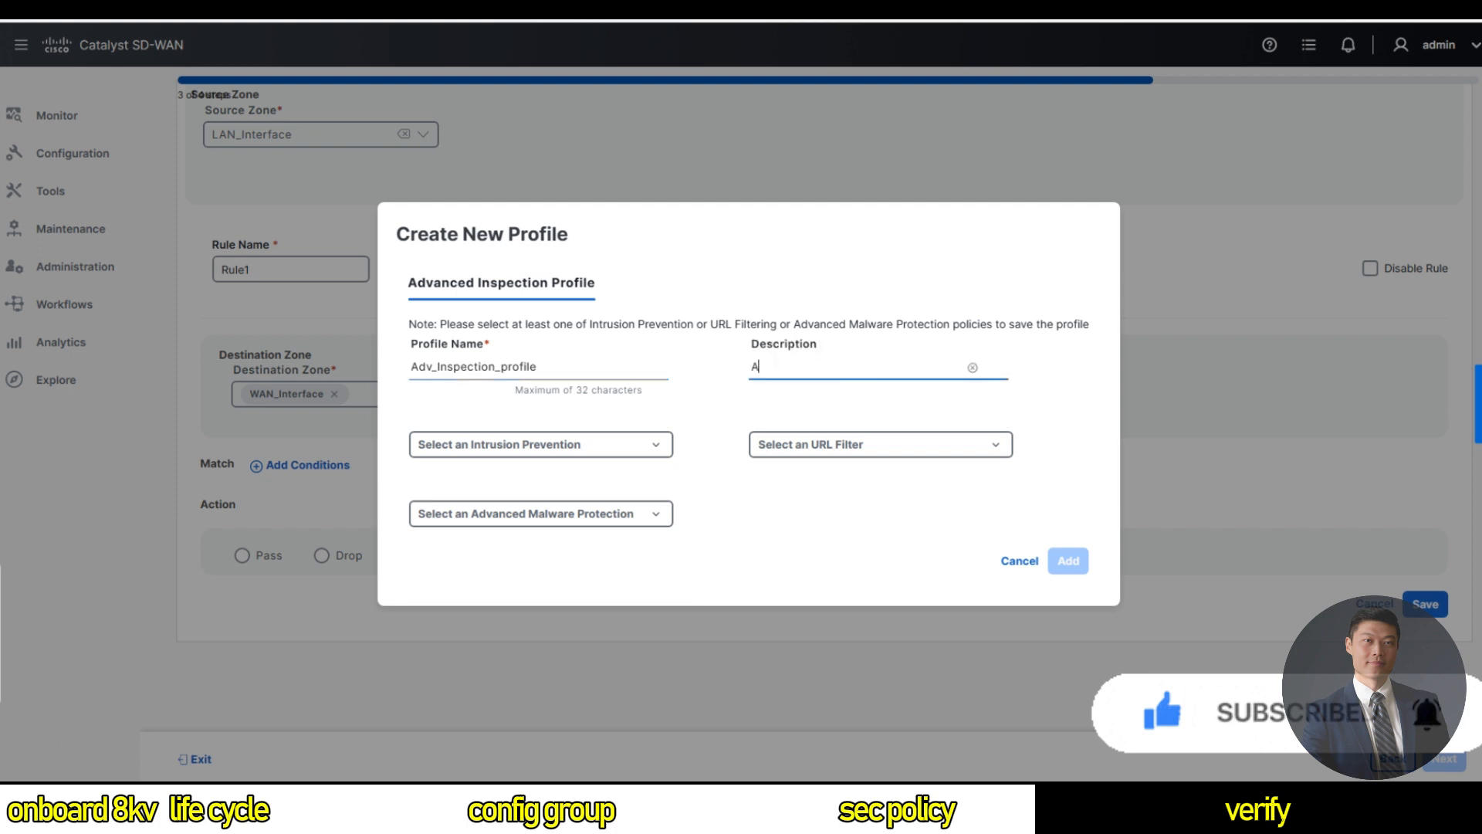
text(dvanced Inspection profile for )
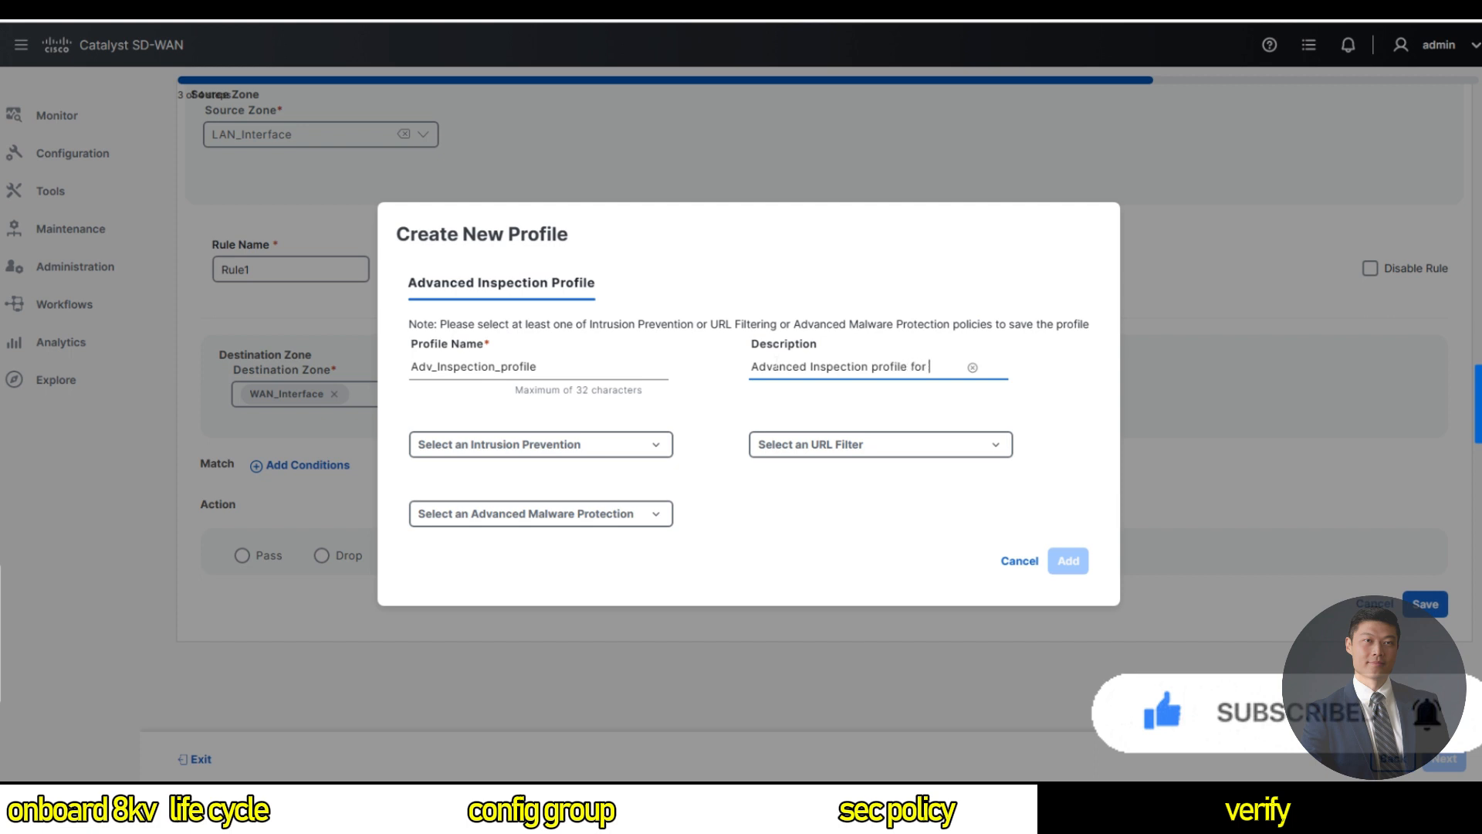
text(SD-Routing)
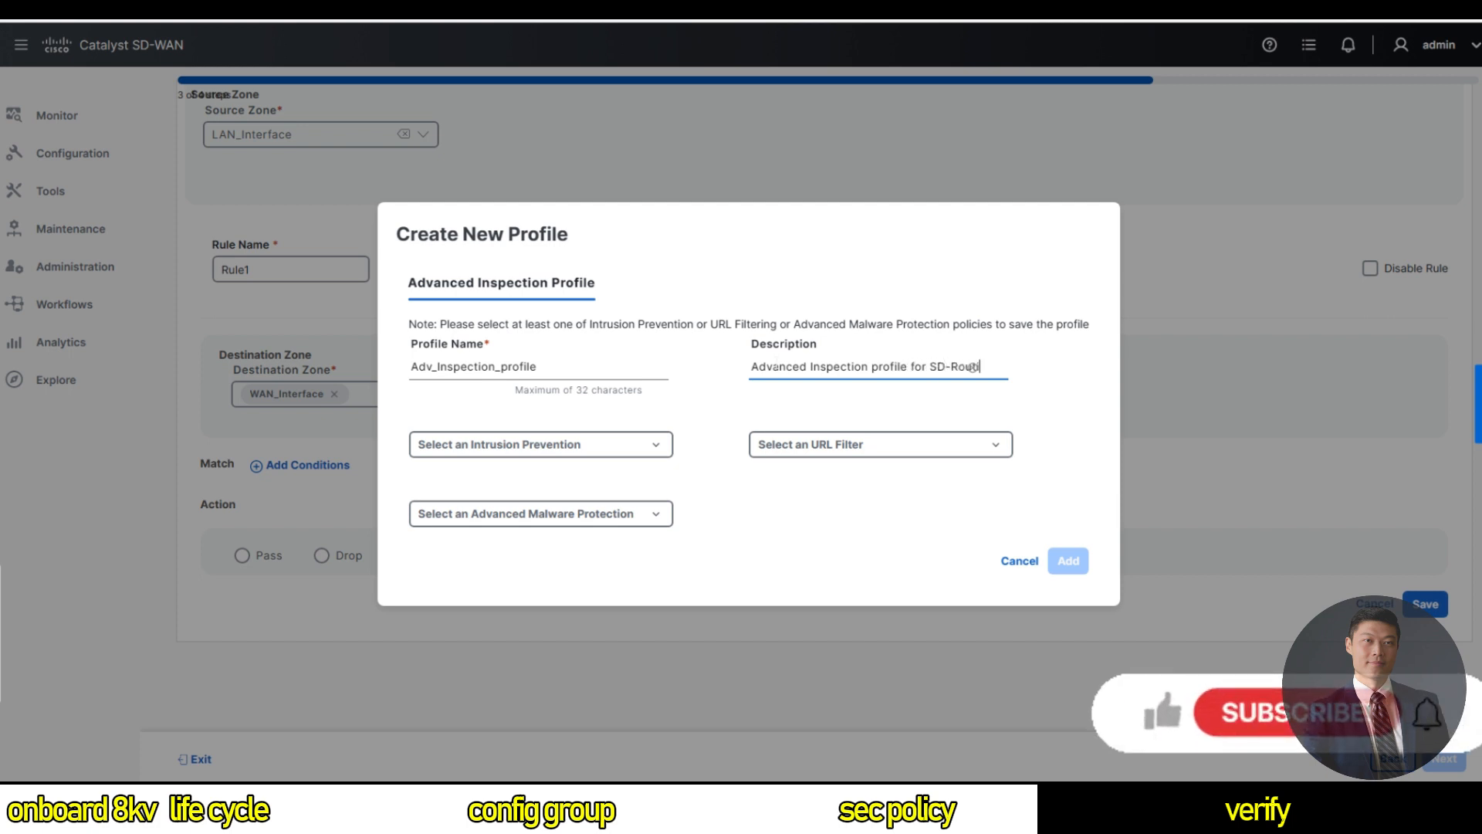
click(599, 450)
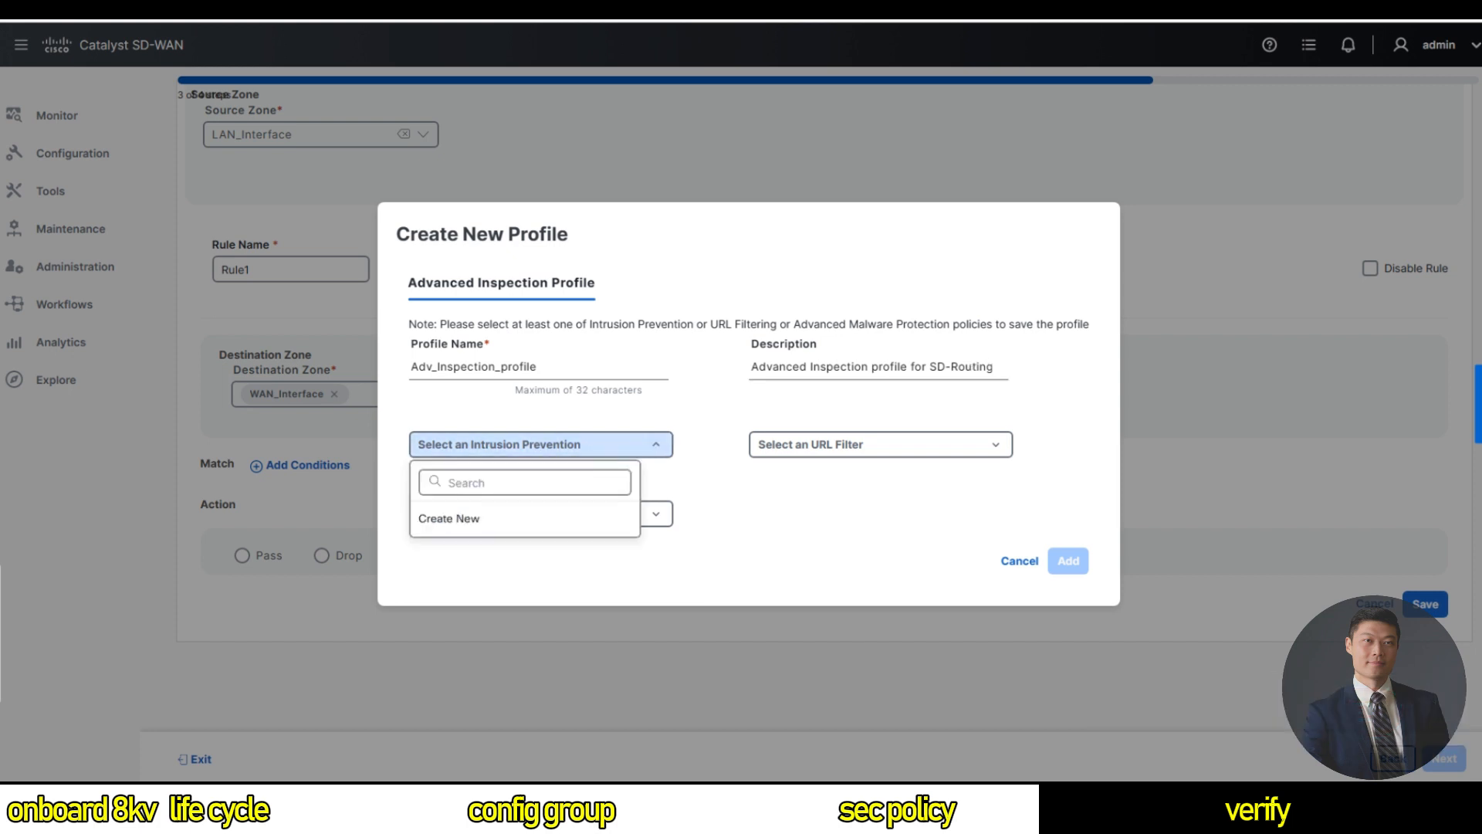
Create intrusion prevention profile IPS_Profile with Security signature set in Protection mode, and attach it.
click(483, 528)
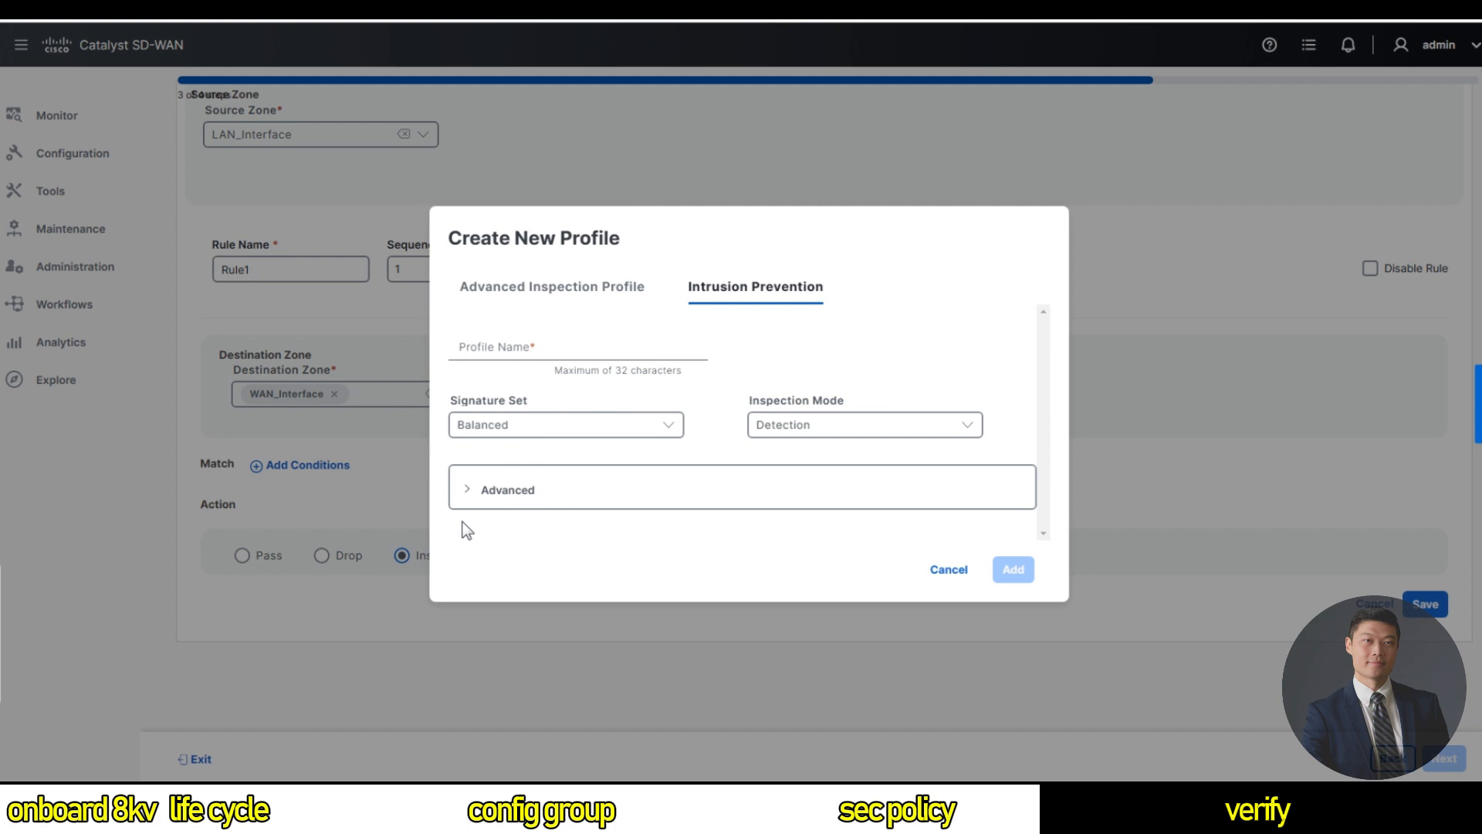
click(544, 351)
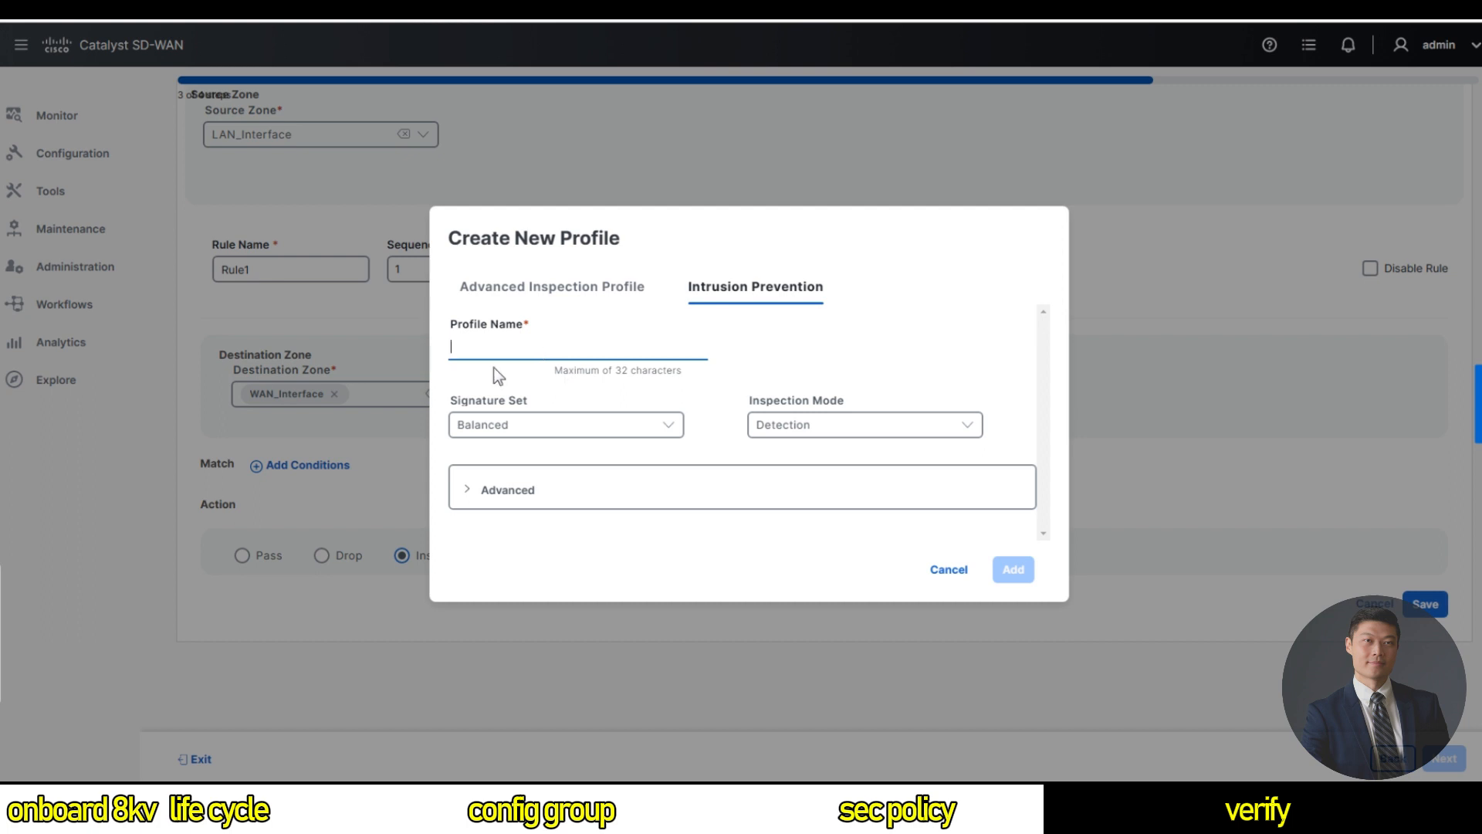
text(IPS)
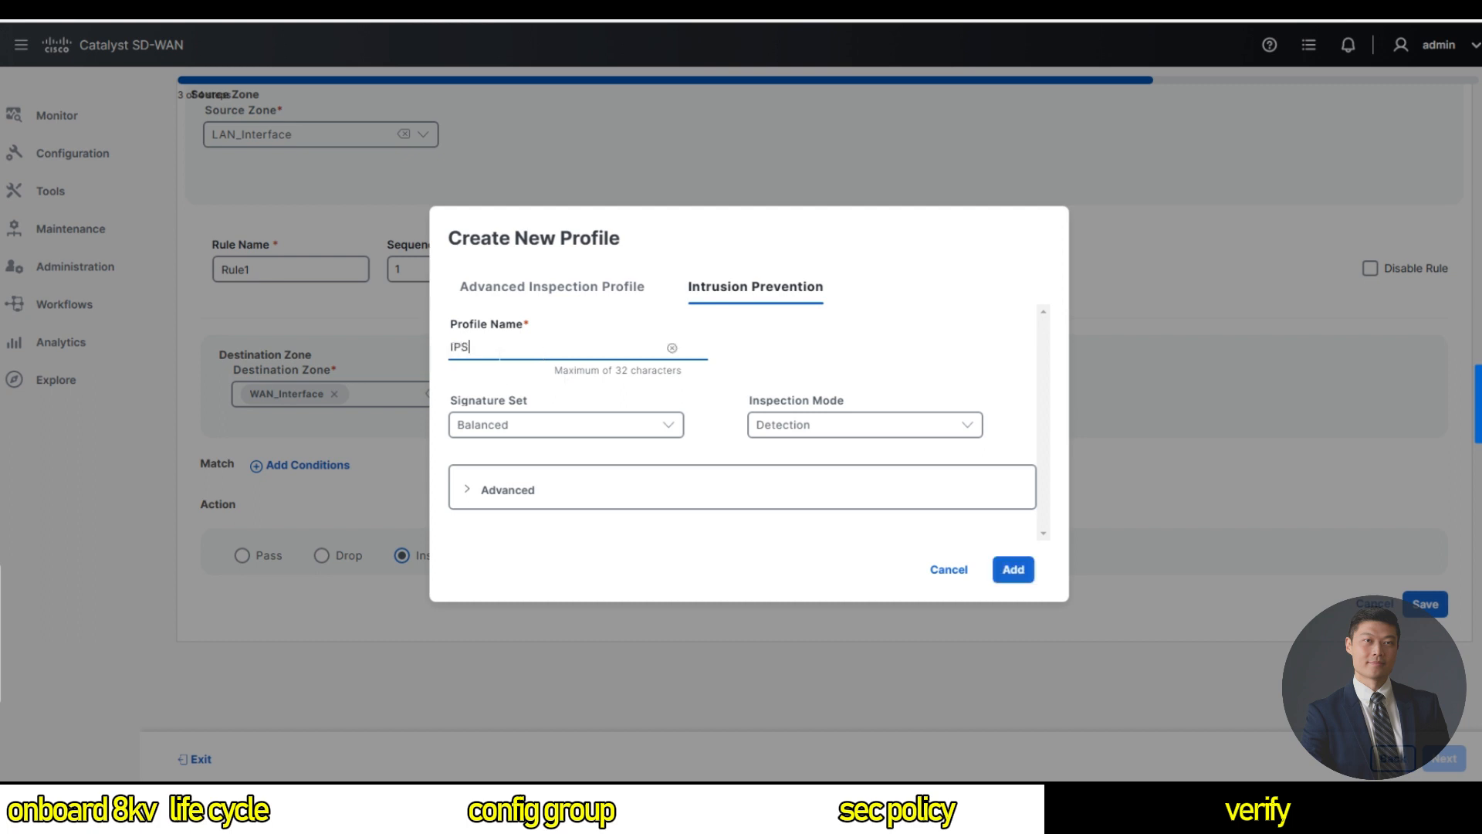
text(_Profile)
click(534, 424)
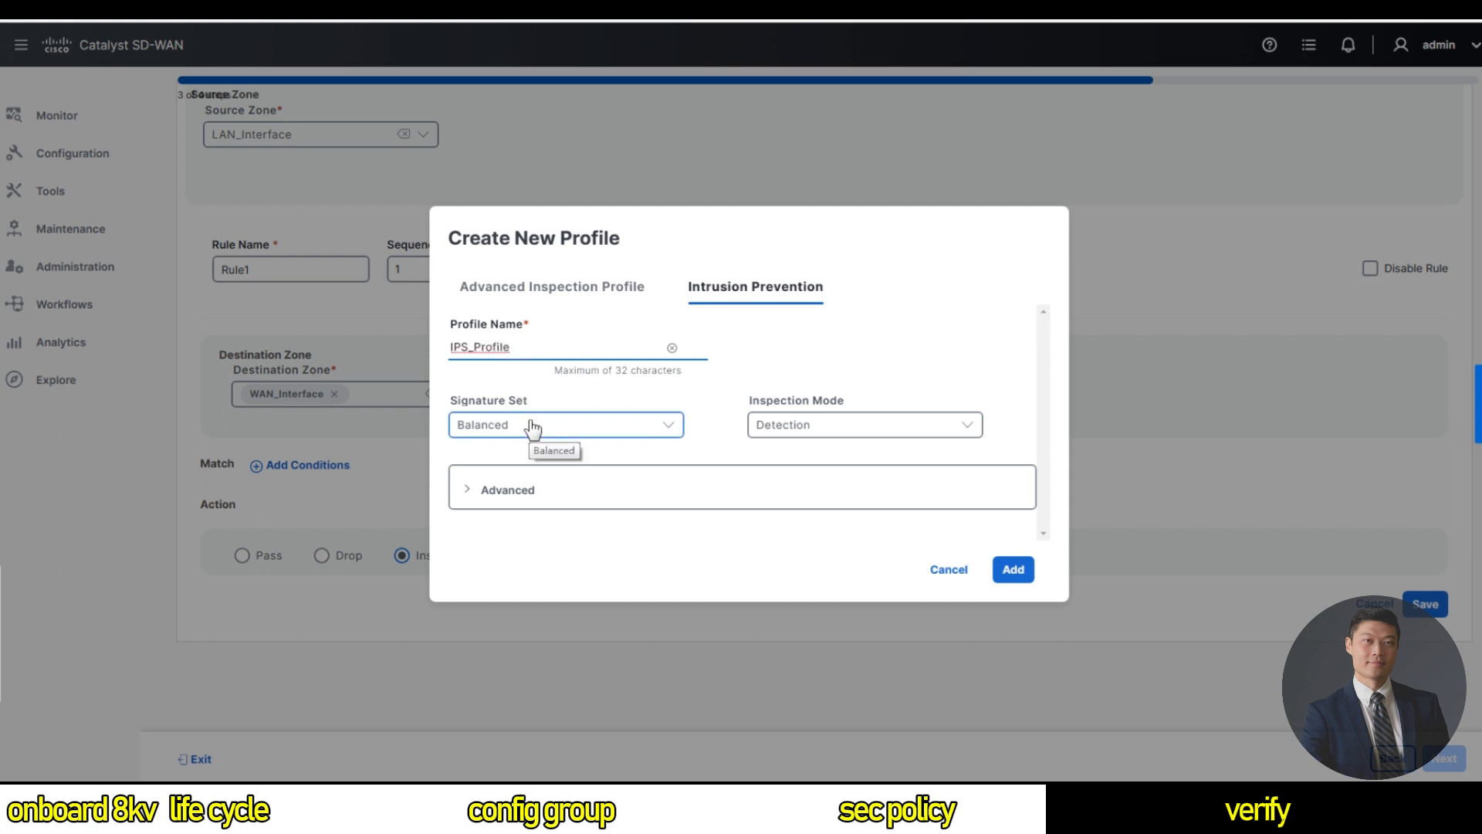
click(522, 427)
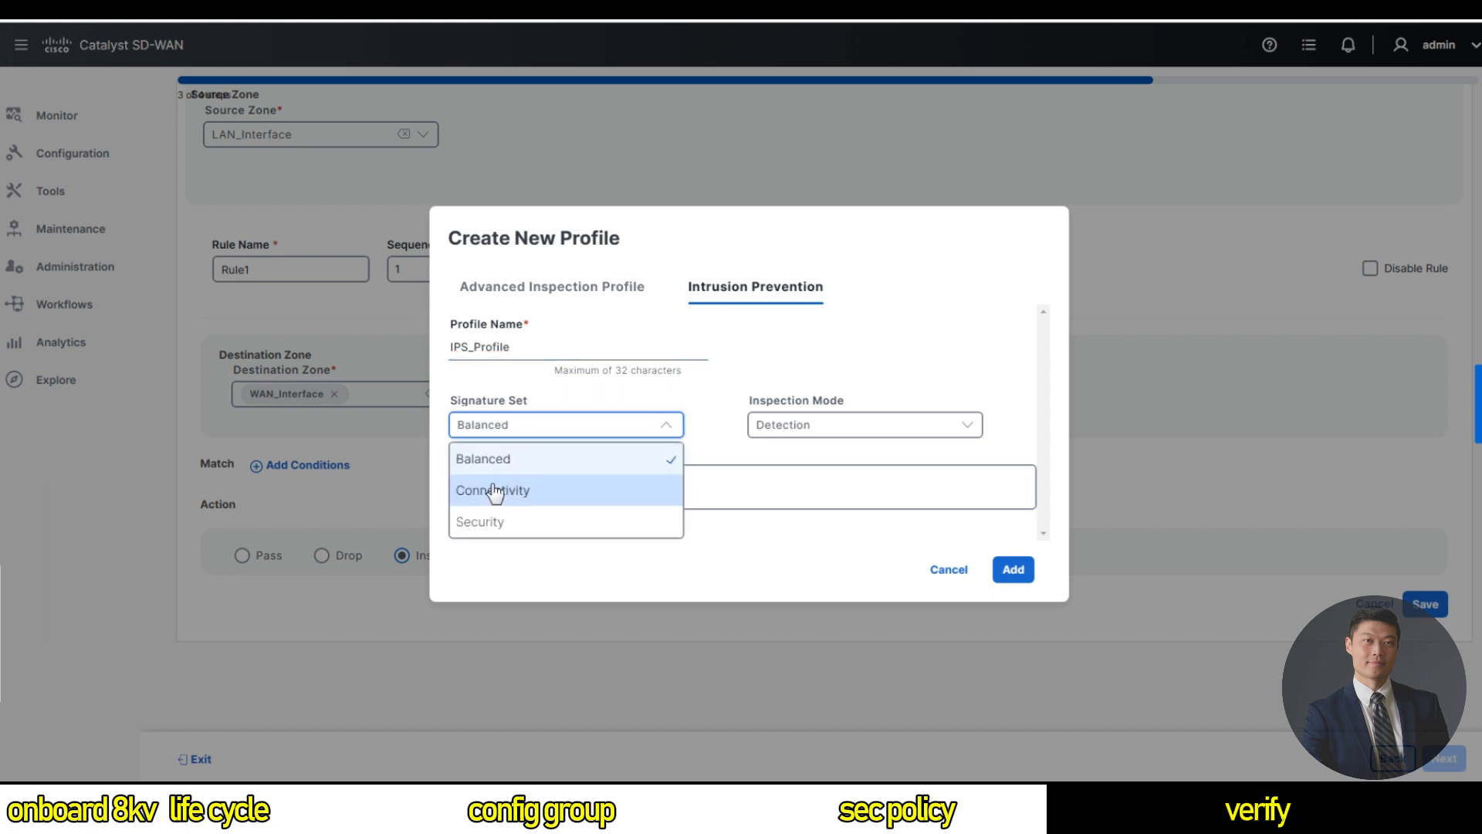
click(489, 520)
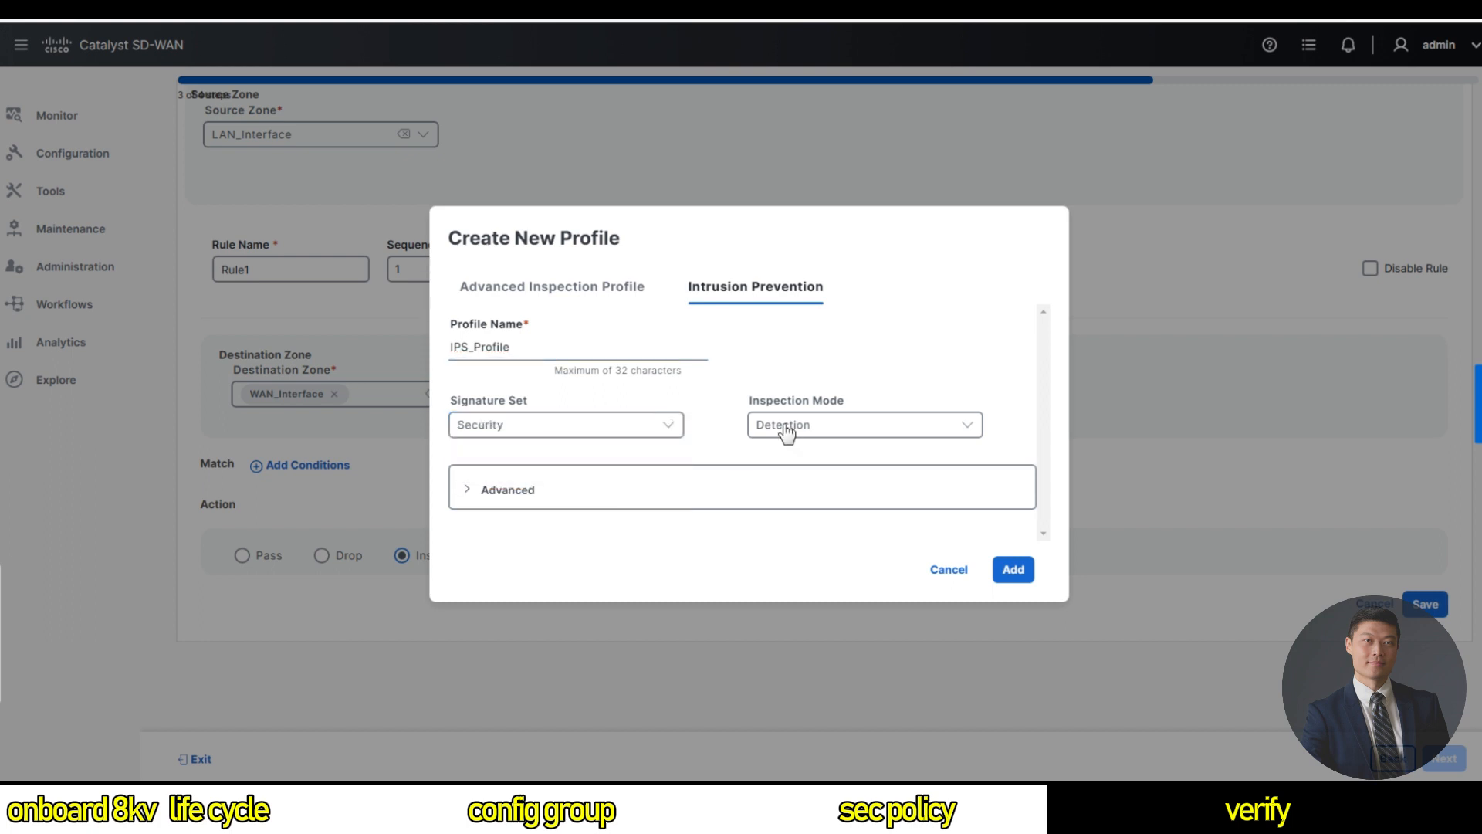
click(563, 424)
click(870, 426)
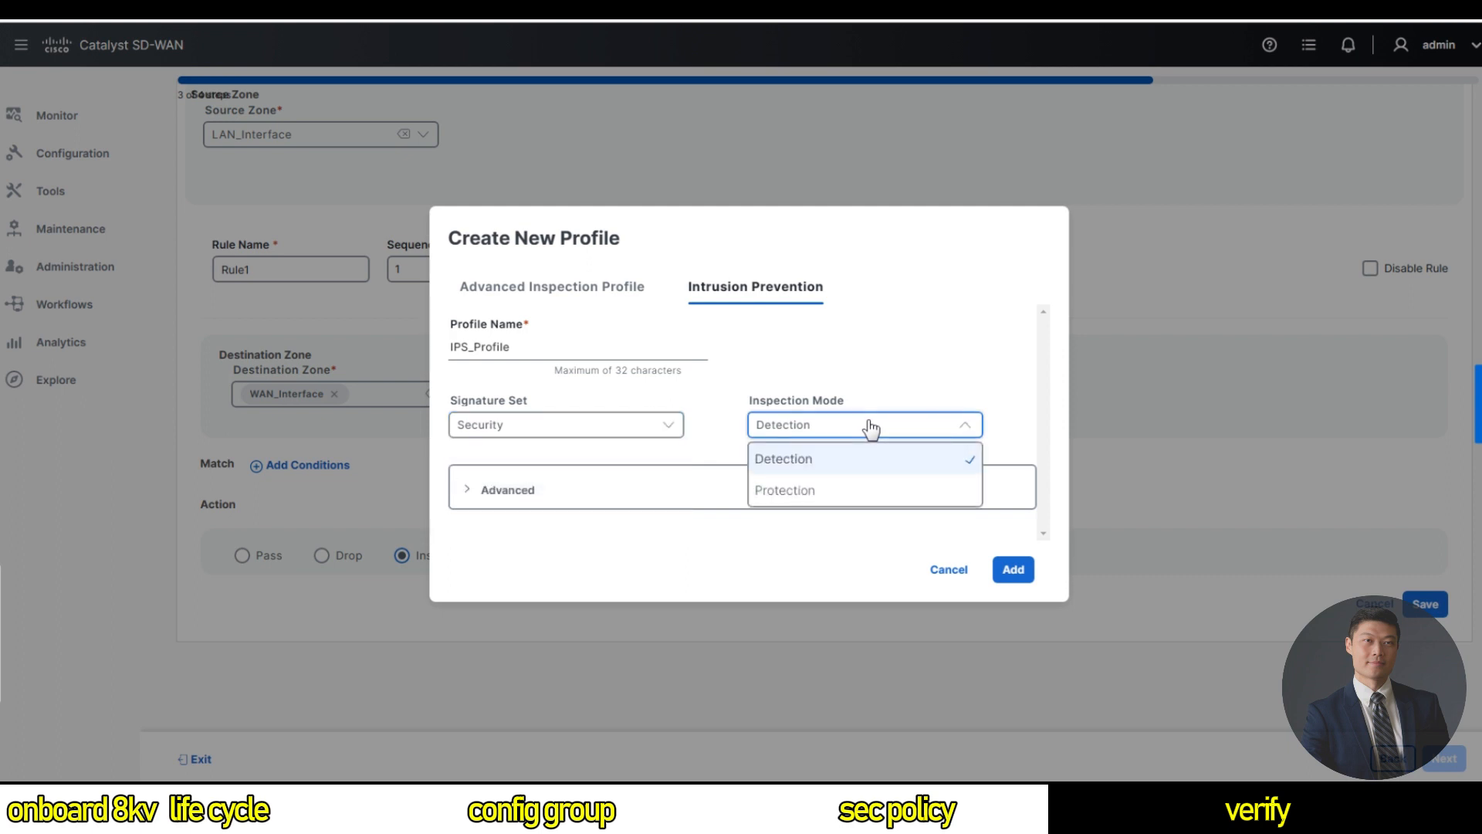
click(797, 492)
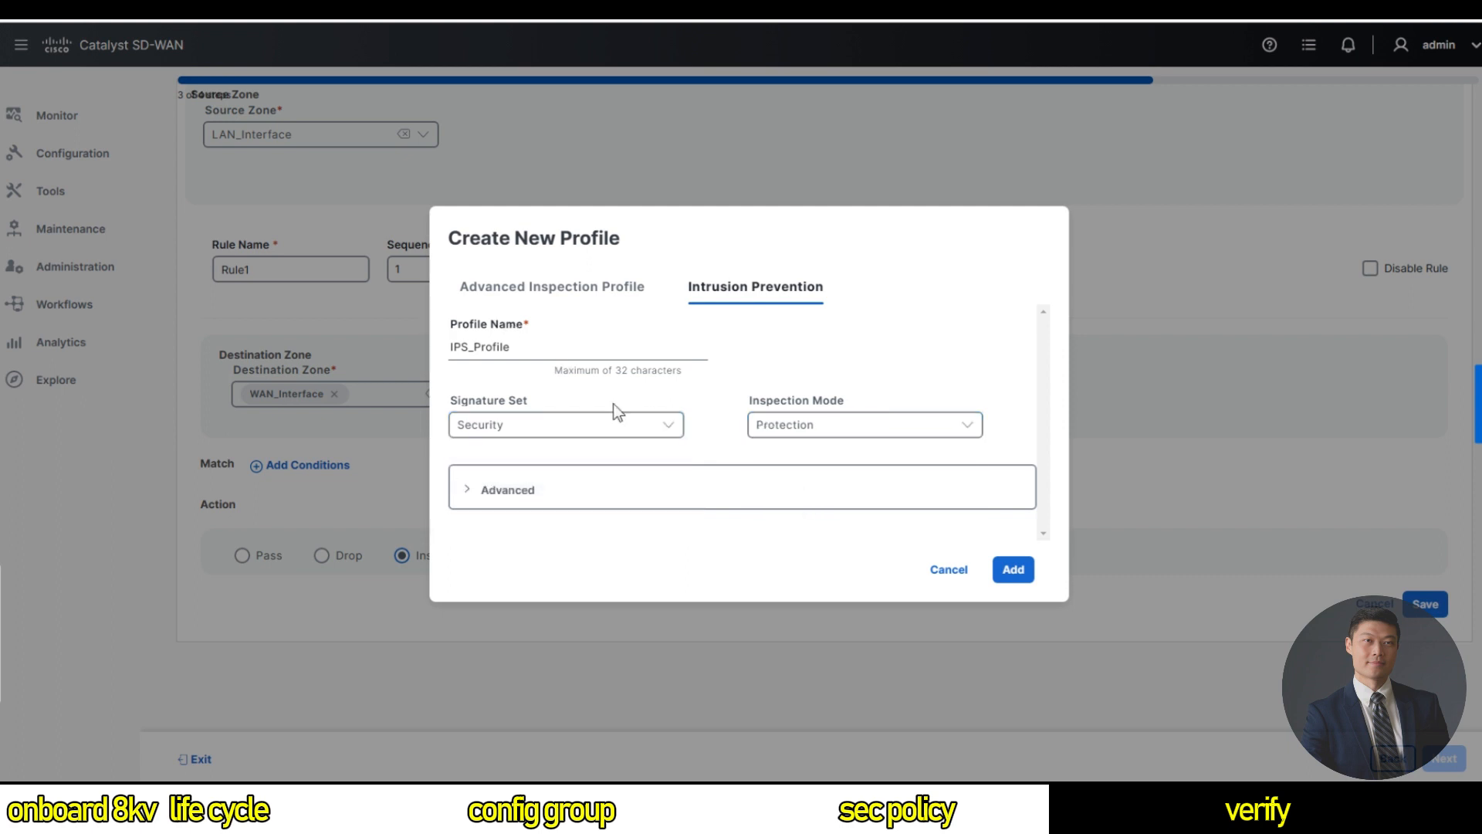
click(1009, 569)
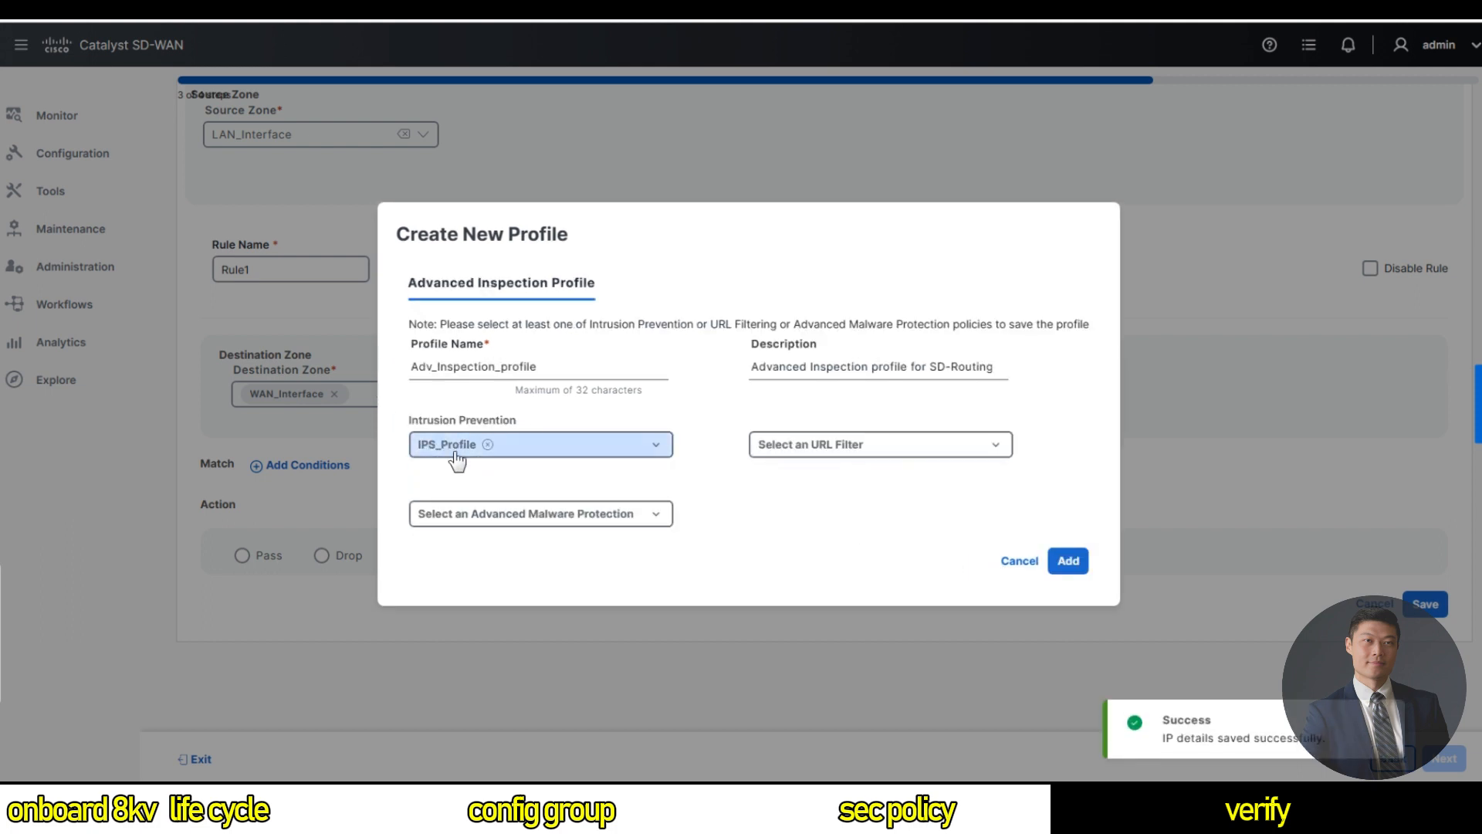
Start a new URL filtering profile named URLF-Profile with web category action Block.
click(917, 456)
click(816, 521)
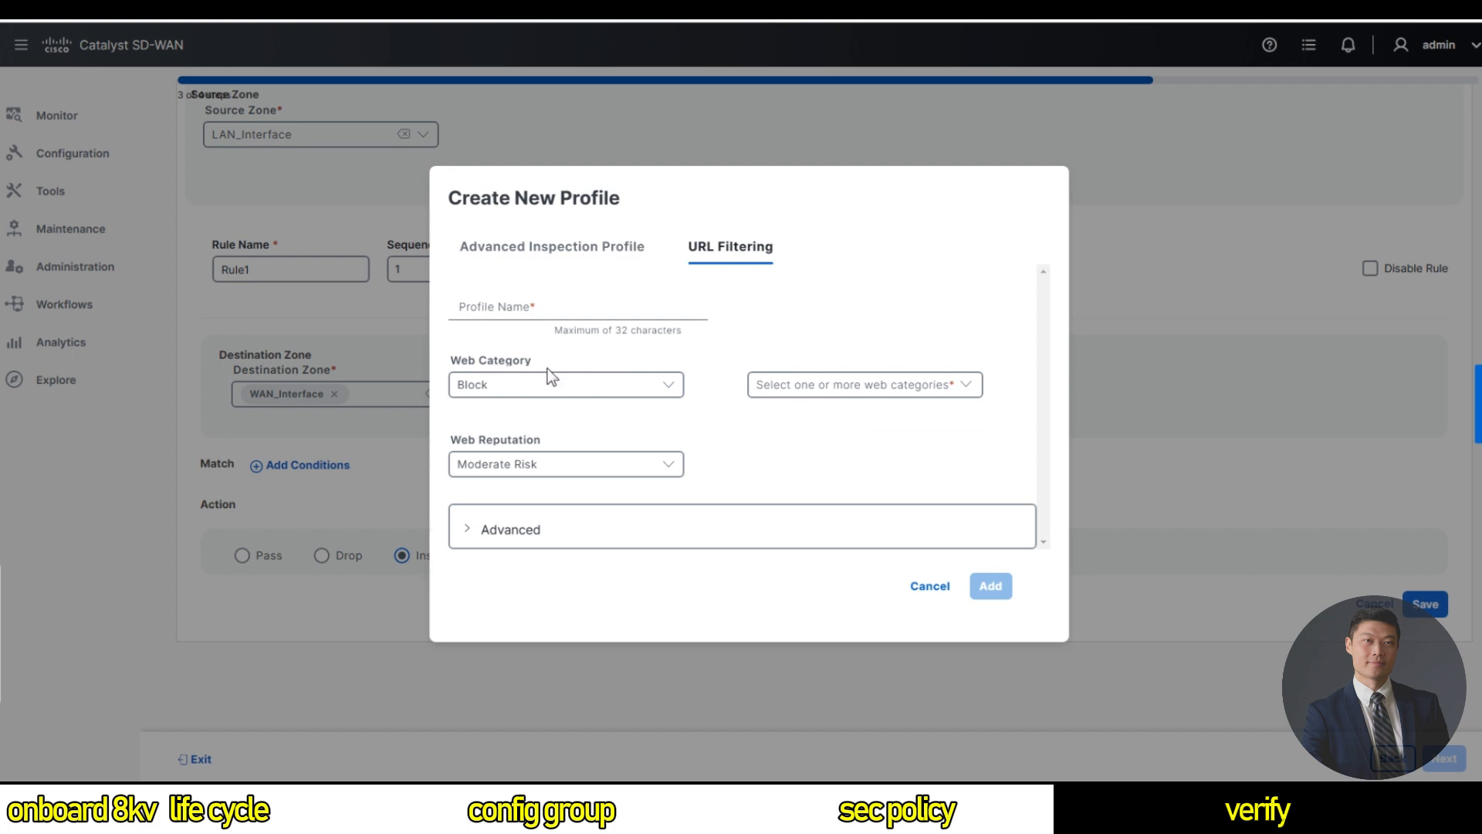
click(538, 391)
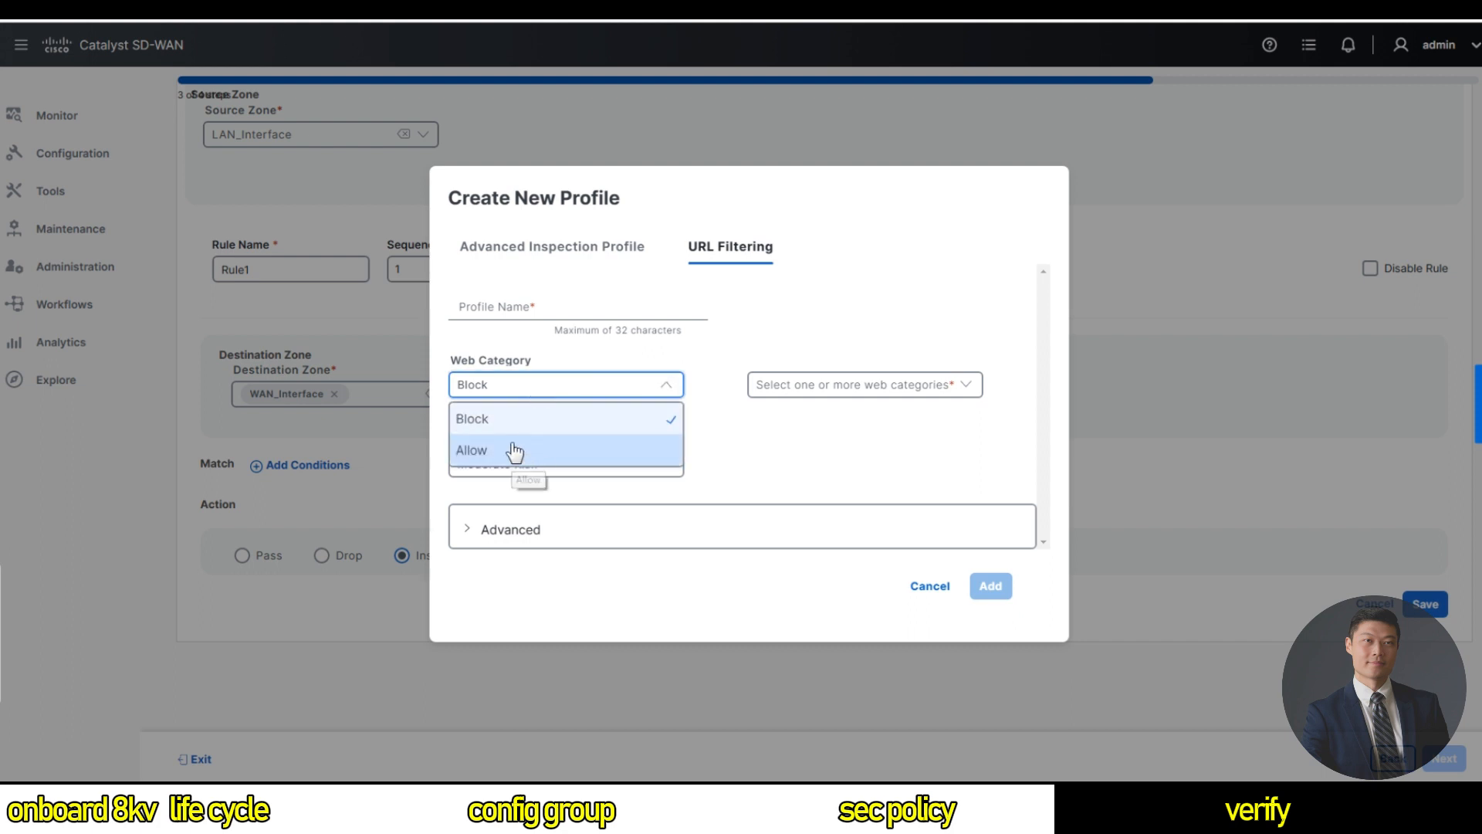
click(718, 474)
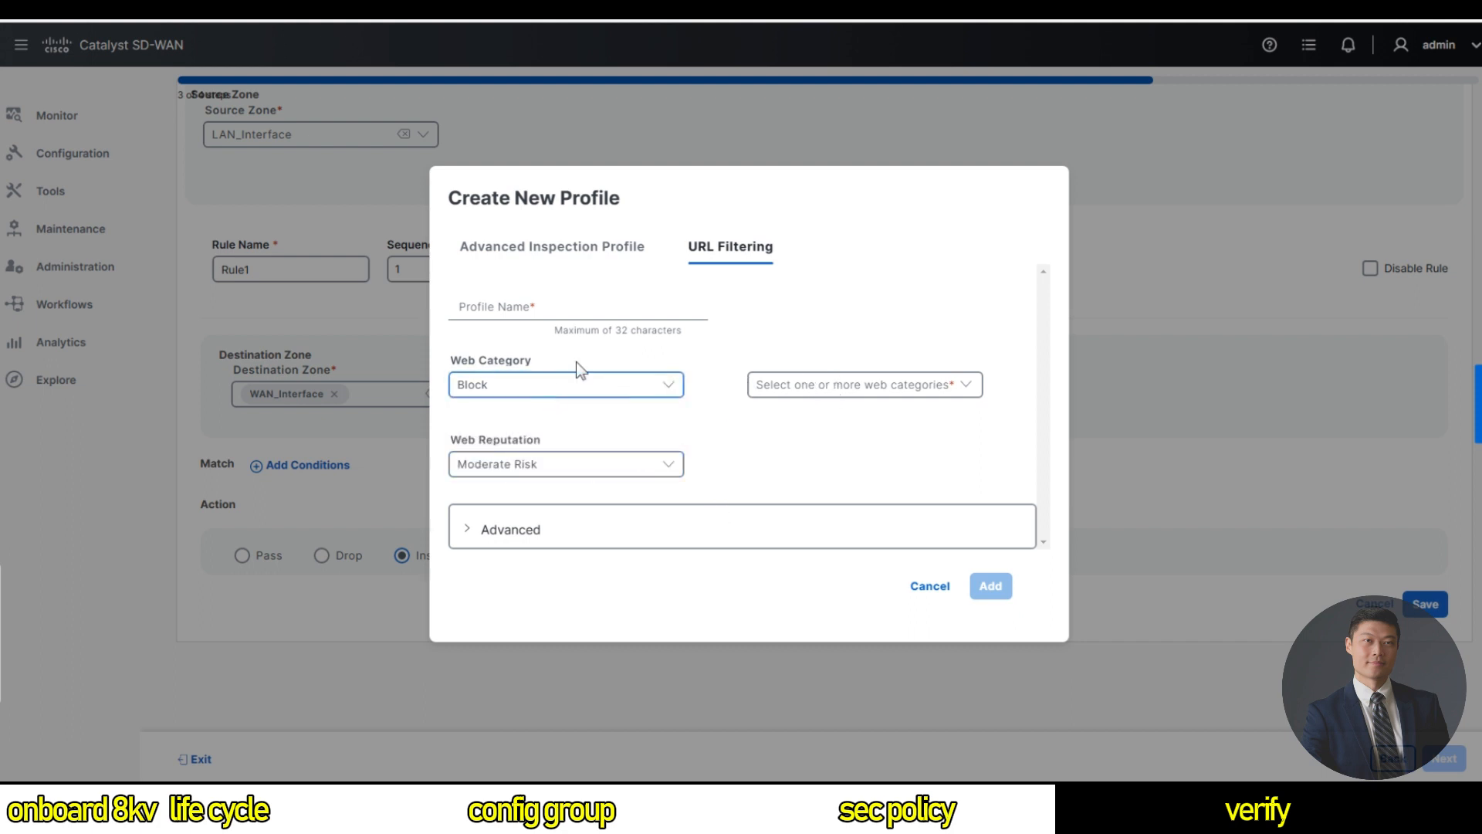
click(568, 322)
text(U)
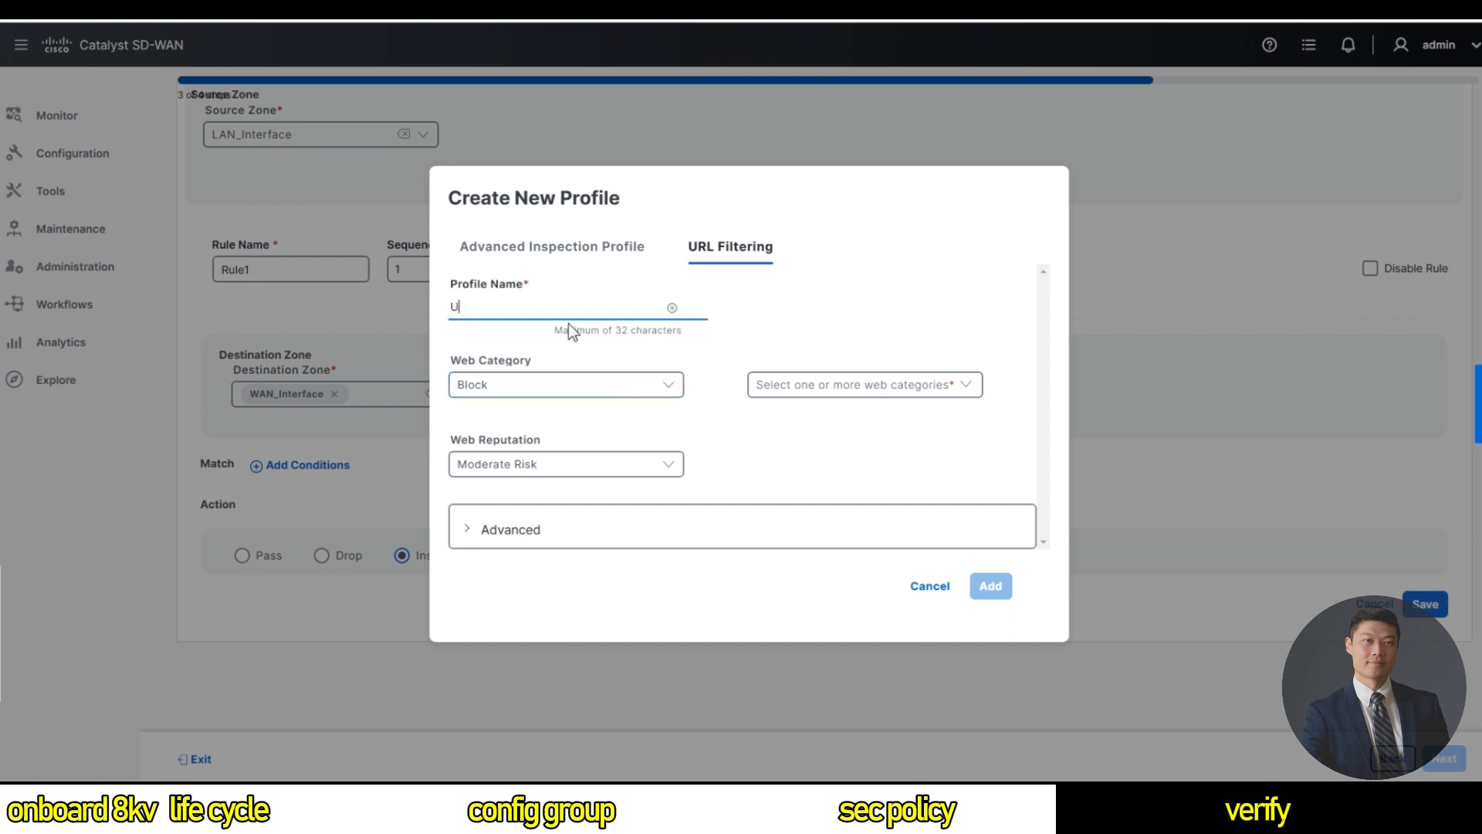
text(RLF-PROFILE)
key(BackSpace)
key(BackSpace)
key(BackSpace)
key(BackSpace)
key(BackSpace)
key(BackSpace)
text(rofile)
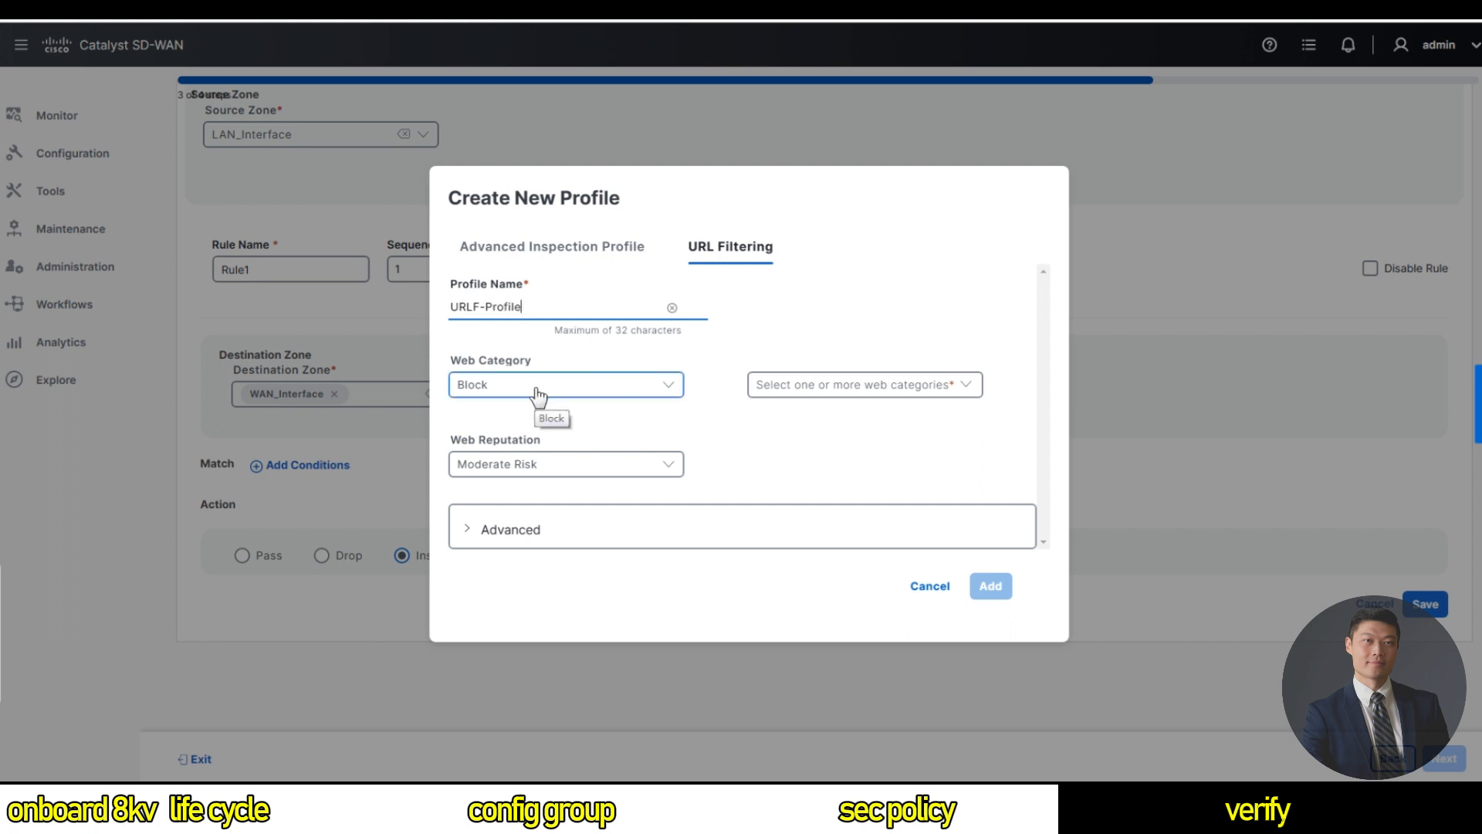
Block social-network and streaming-media at Moderate Risk reputation, then save and attach URLF-Profile.
click(859, 388)
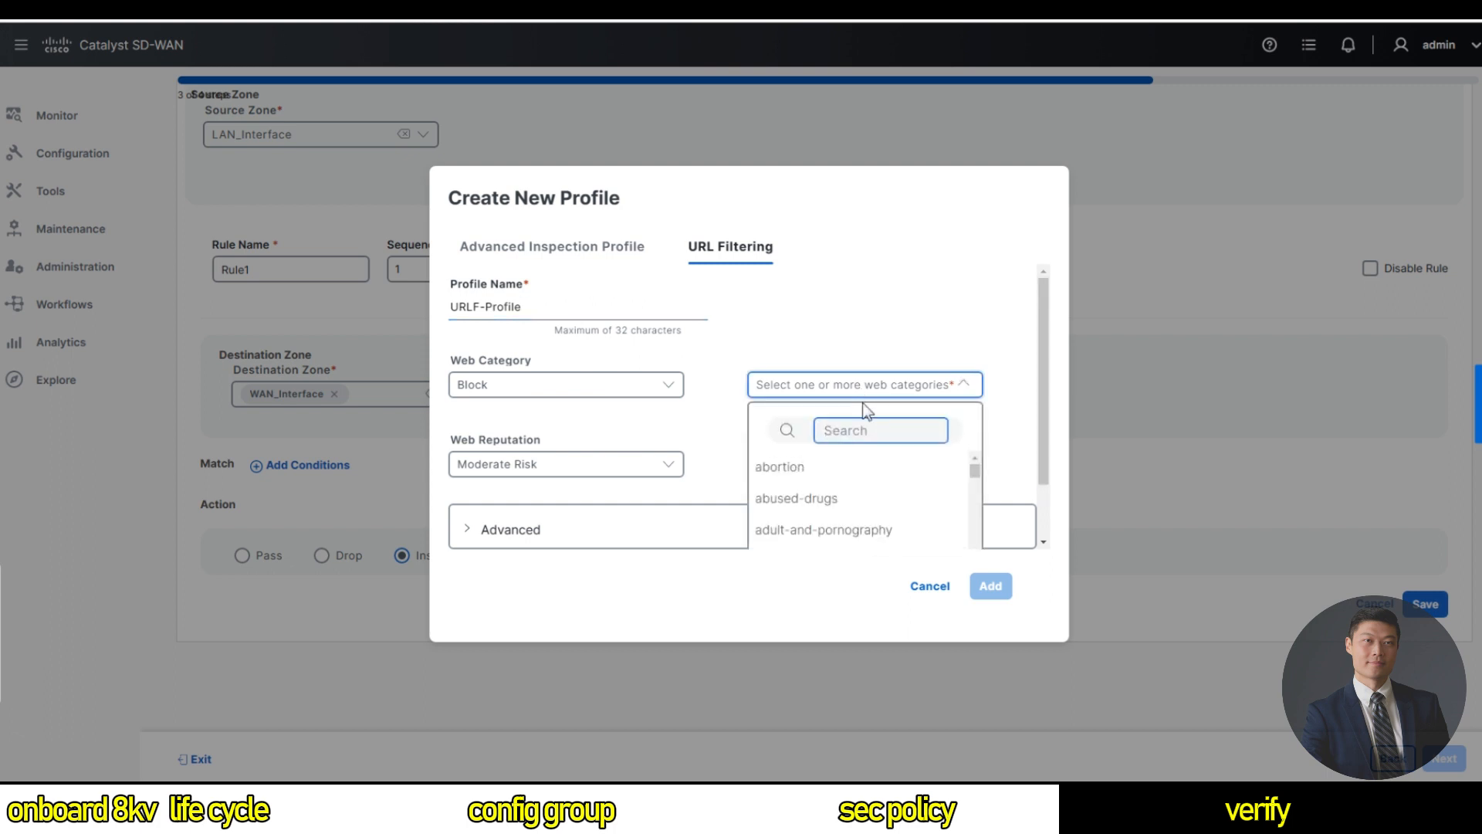
text(scotia)
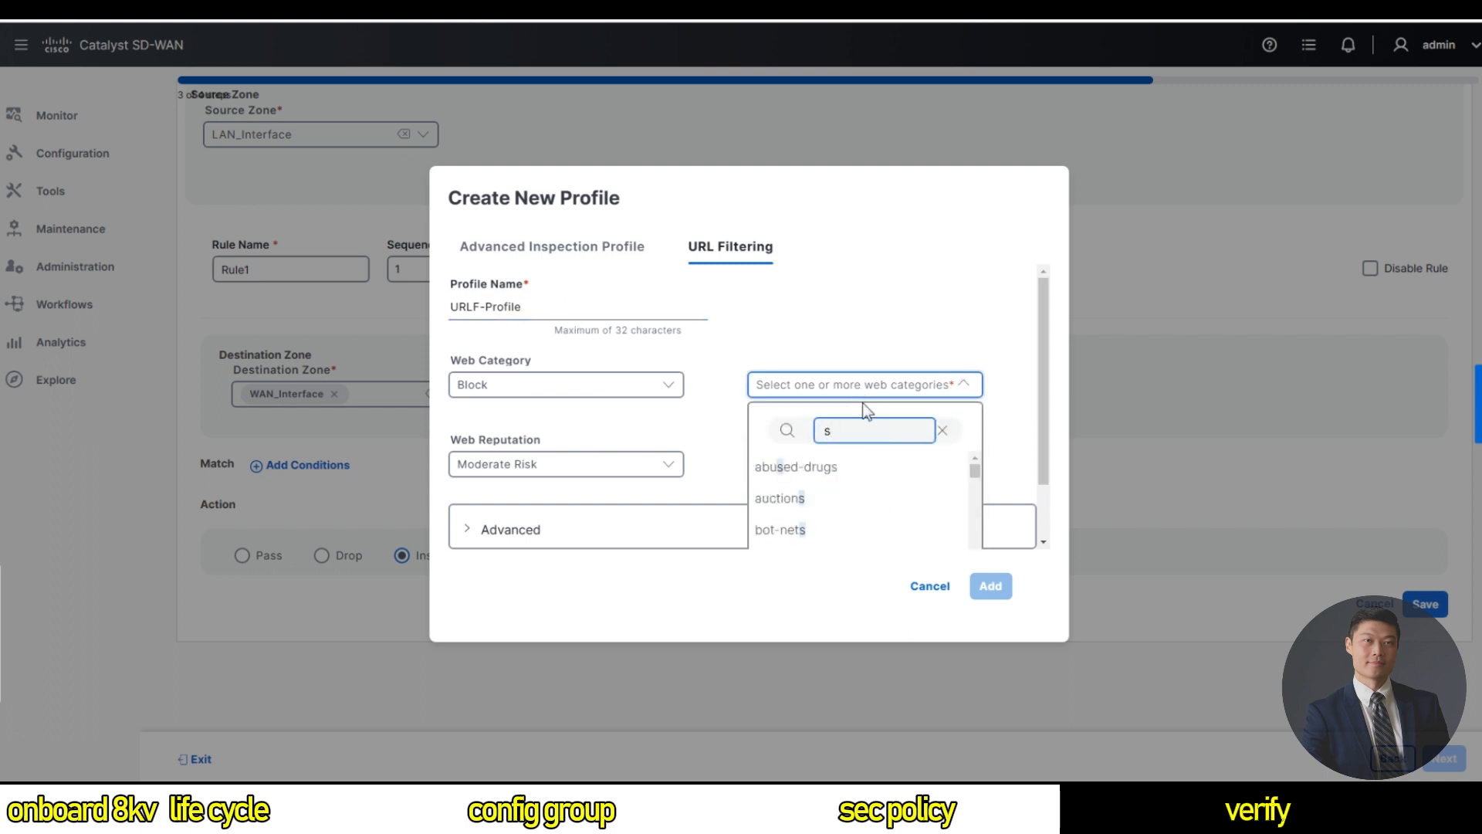
key(BackSpace)
key(BackSpace)
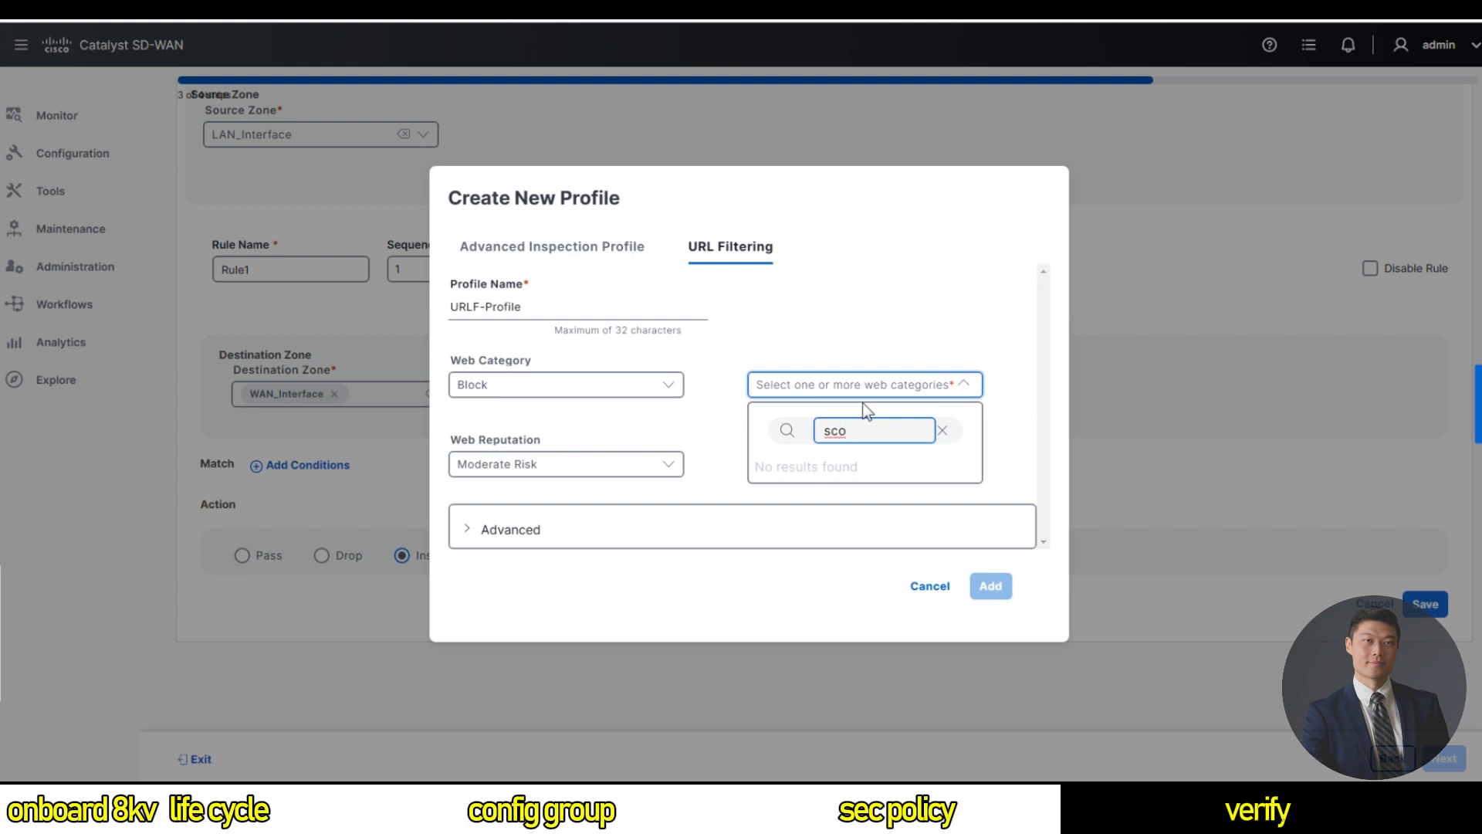
key(BackSpace)
key(BackSpace)
key(BackSpace)
key(BackSpace)
key(BackSpace)
text(social-)
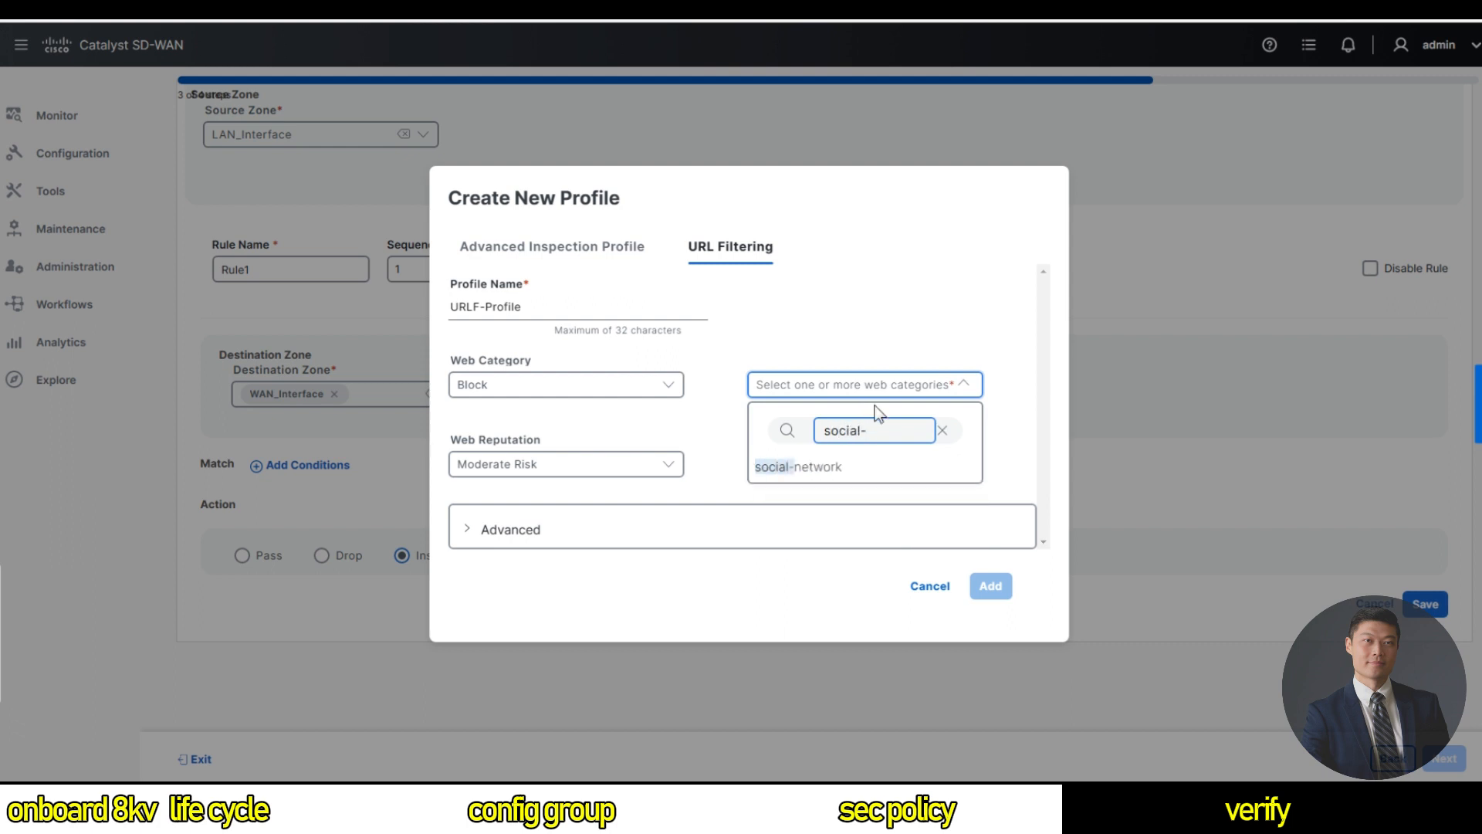
click(832, 466)
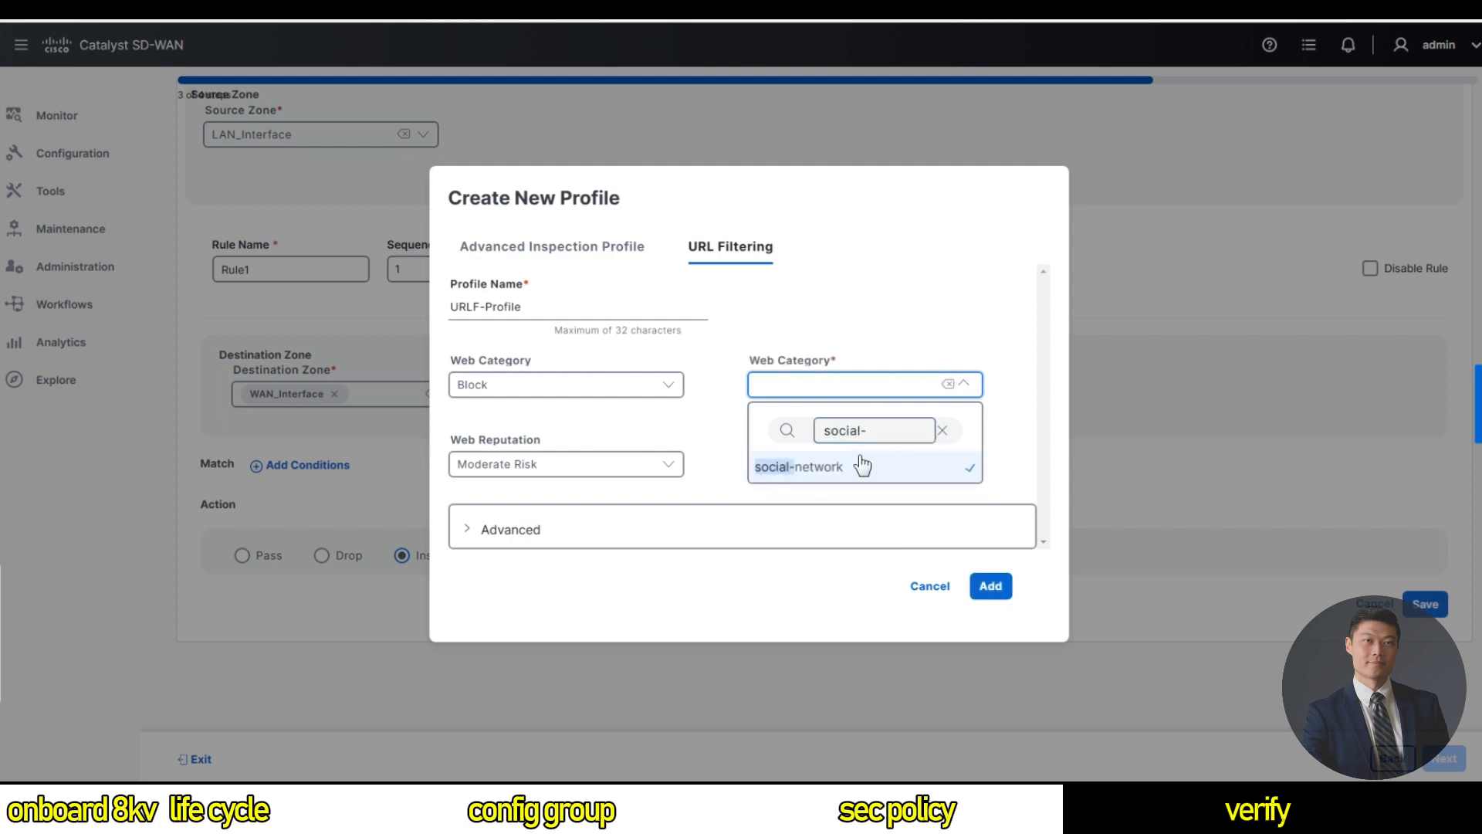
key(shift+Left)
key(BackSpace)
key(BackSpace)
key(BackSpace)
key(BackSpace)
key(BackSpace)
key(BackSpace)
key(BackSpace)
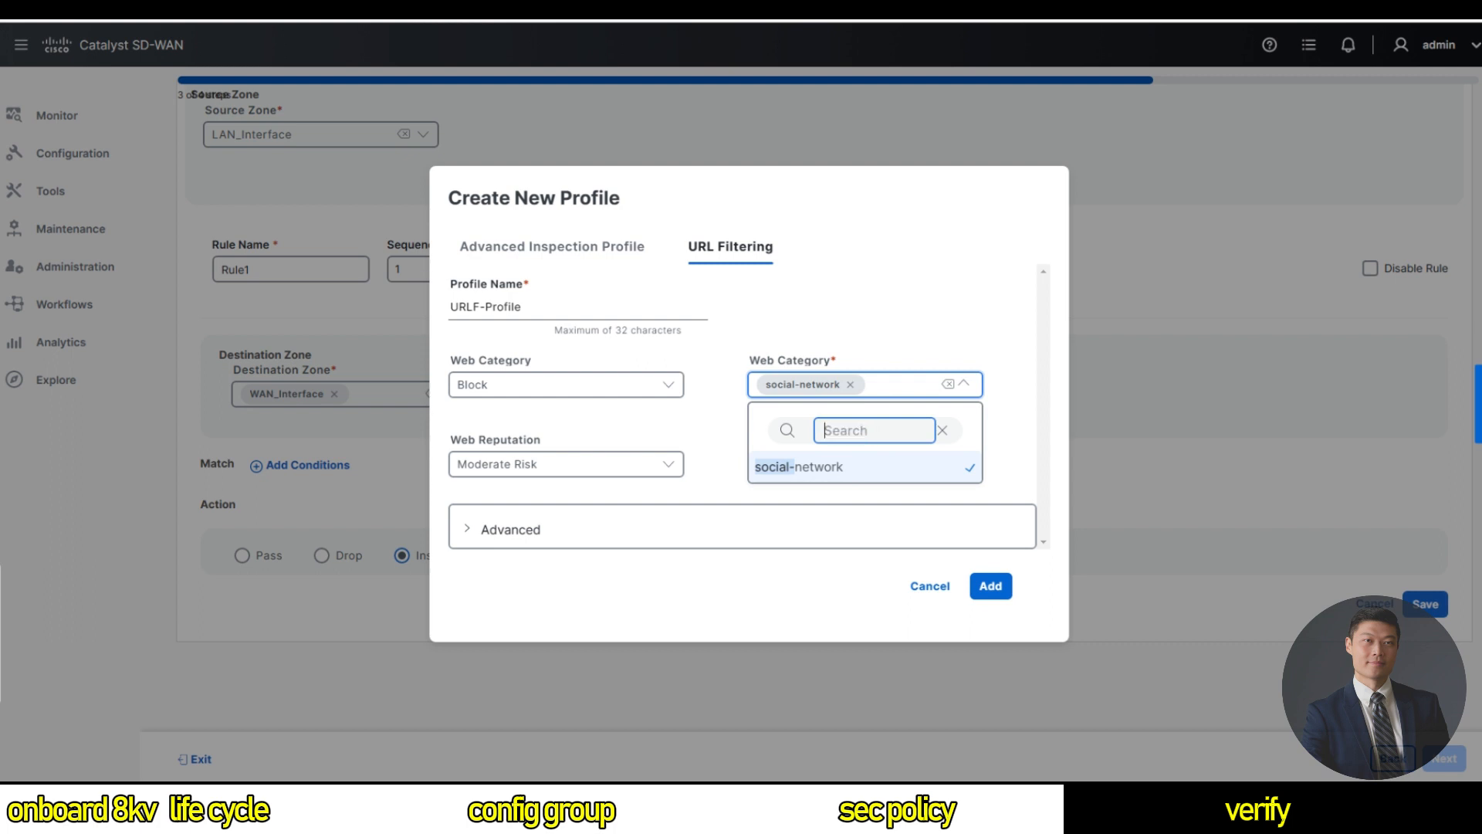
text(stre)
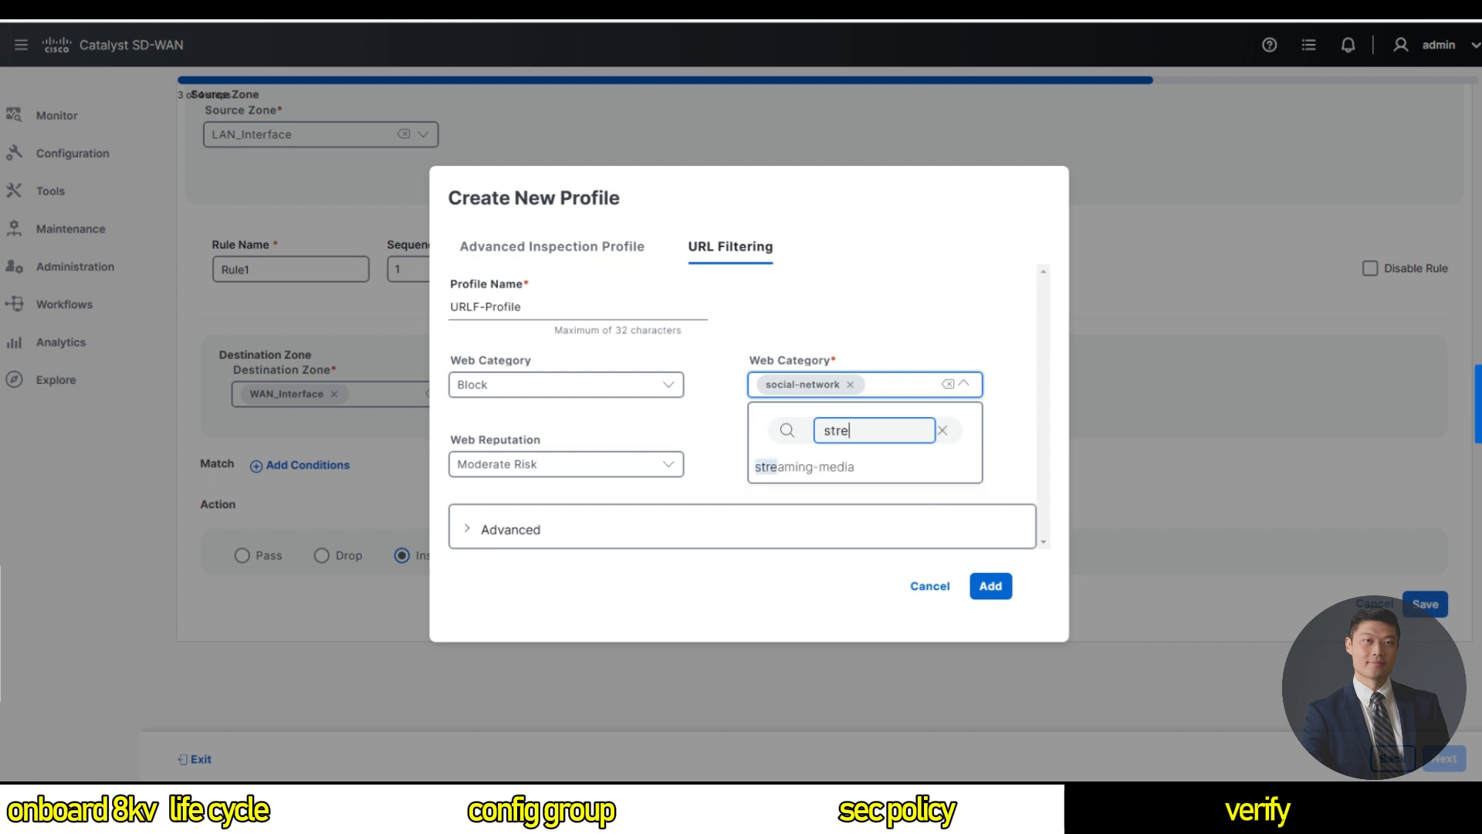
text(aming-med)
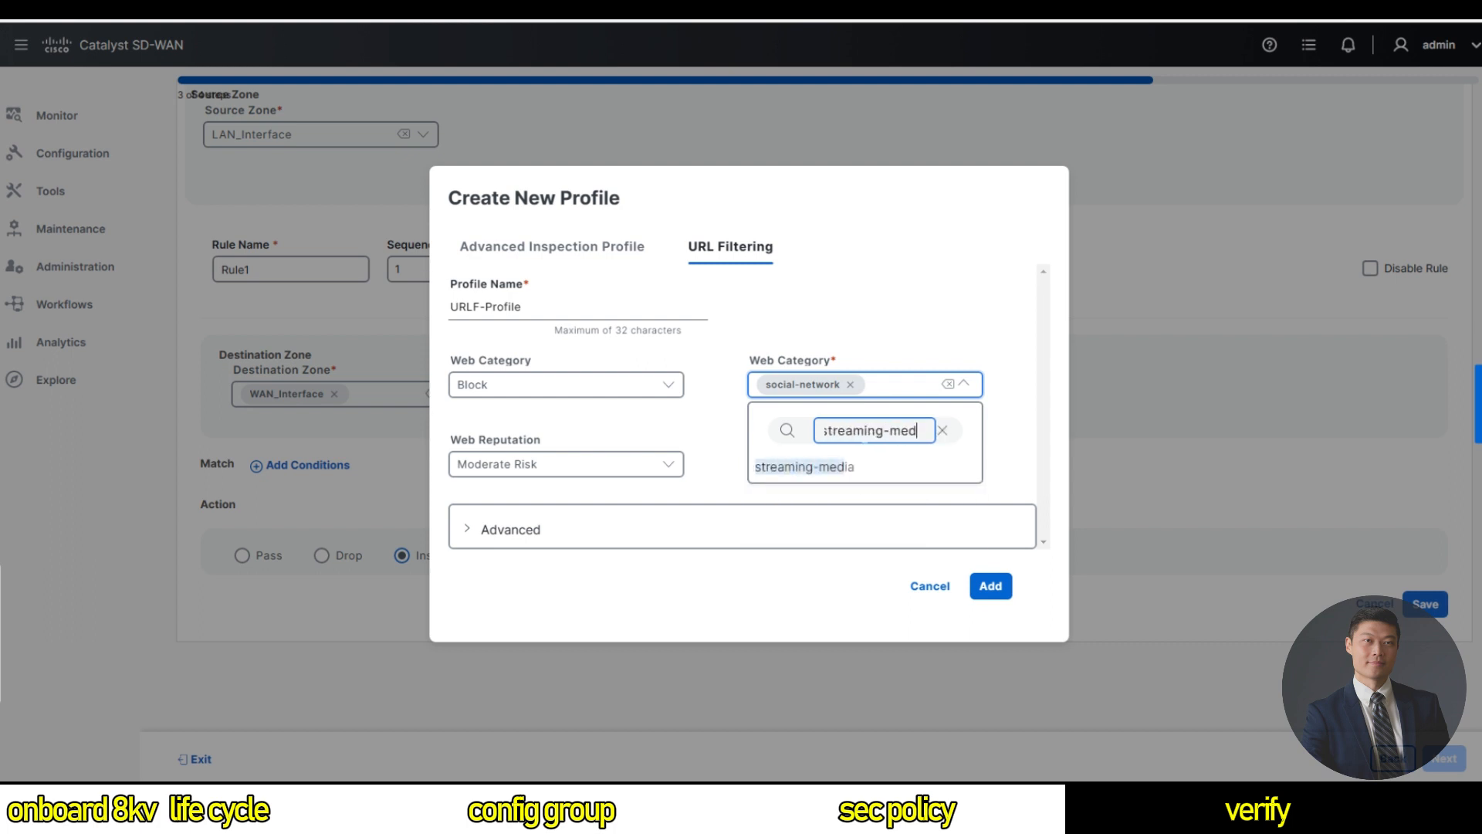
click(853, 472)
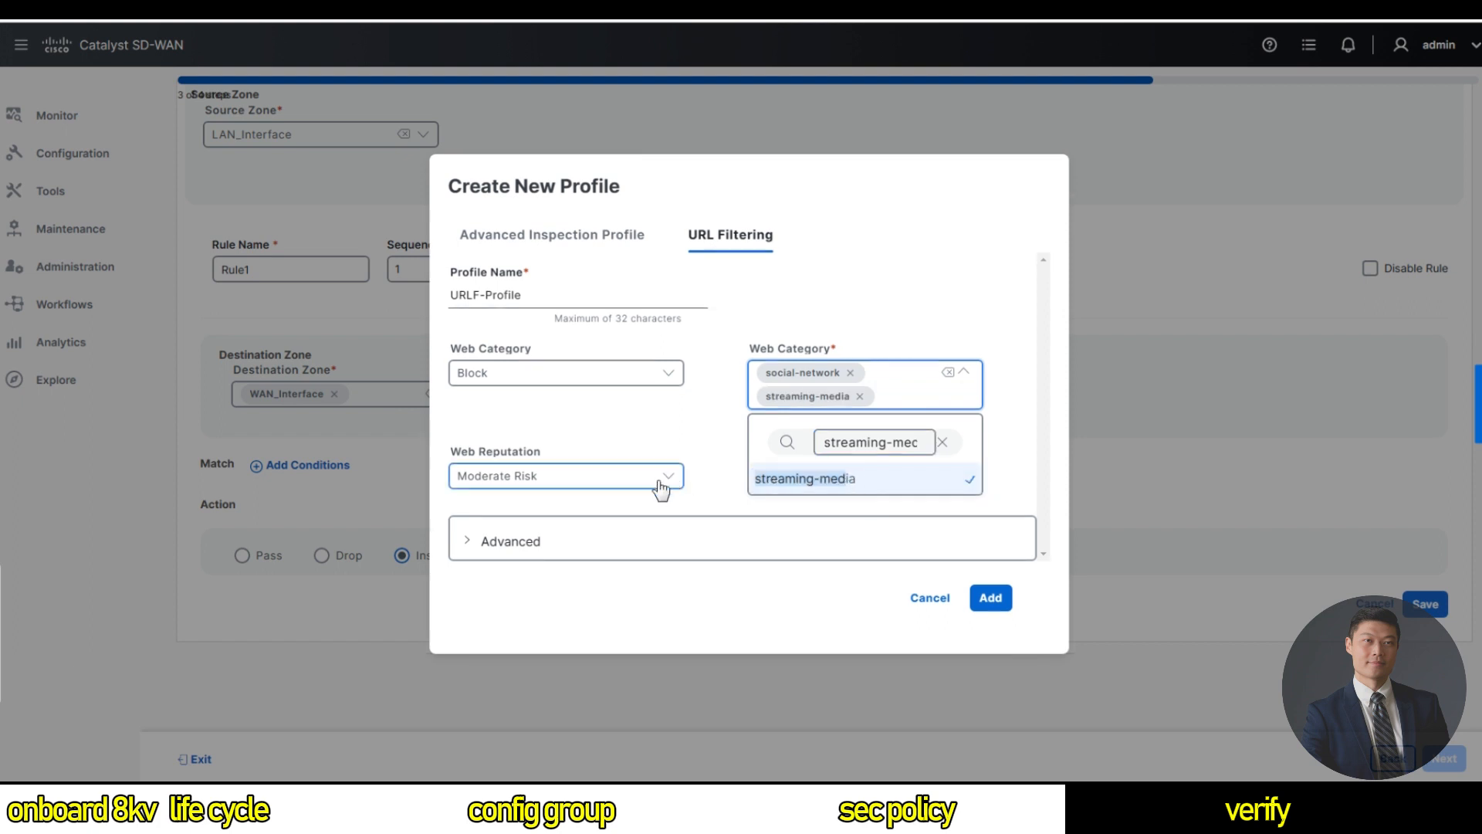
click(662, 487)
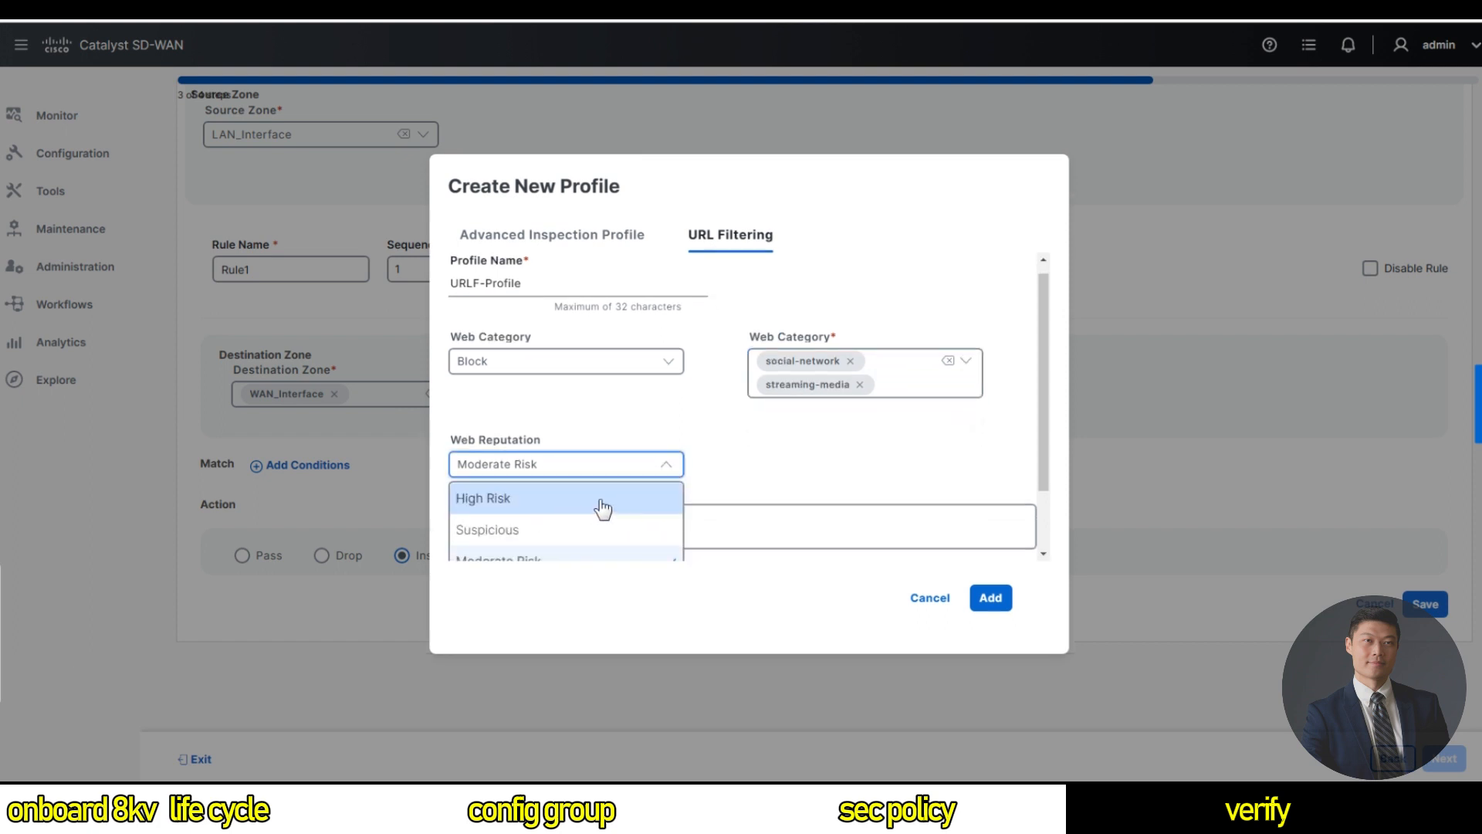
click(532, 557)
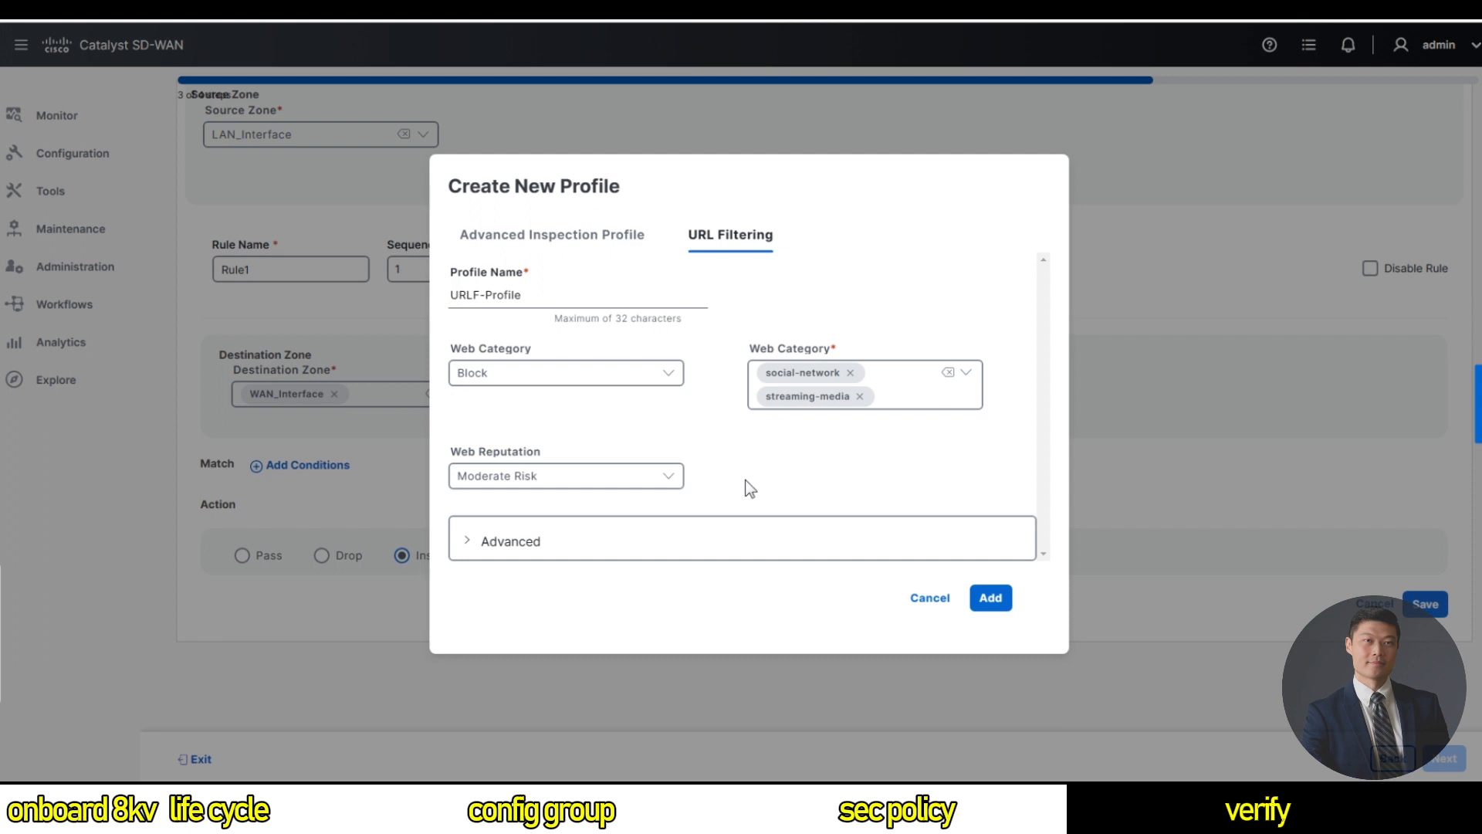
click(991, 603)
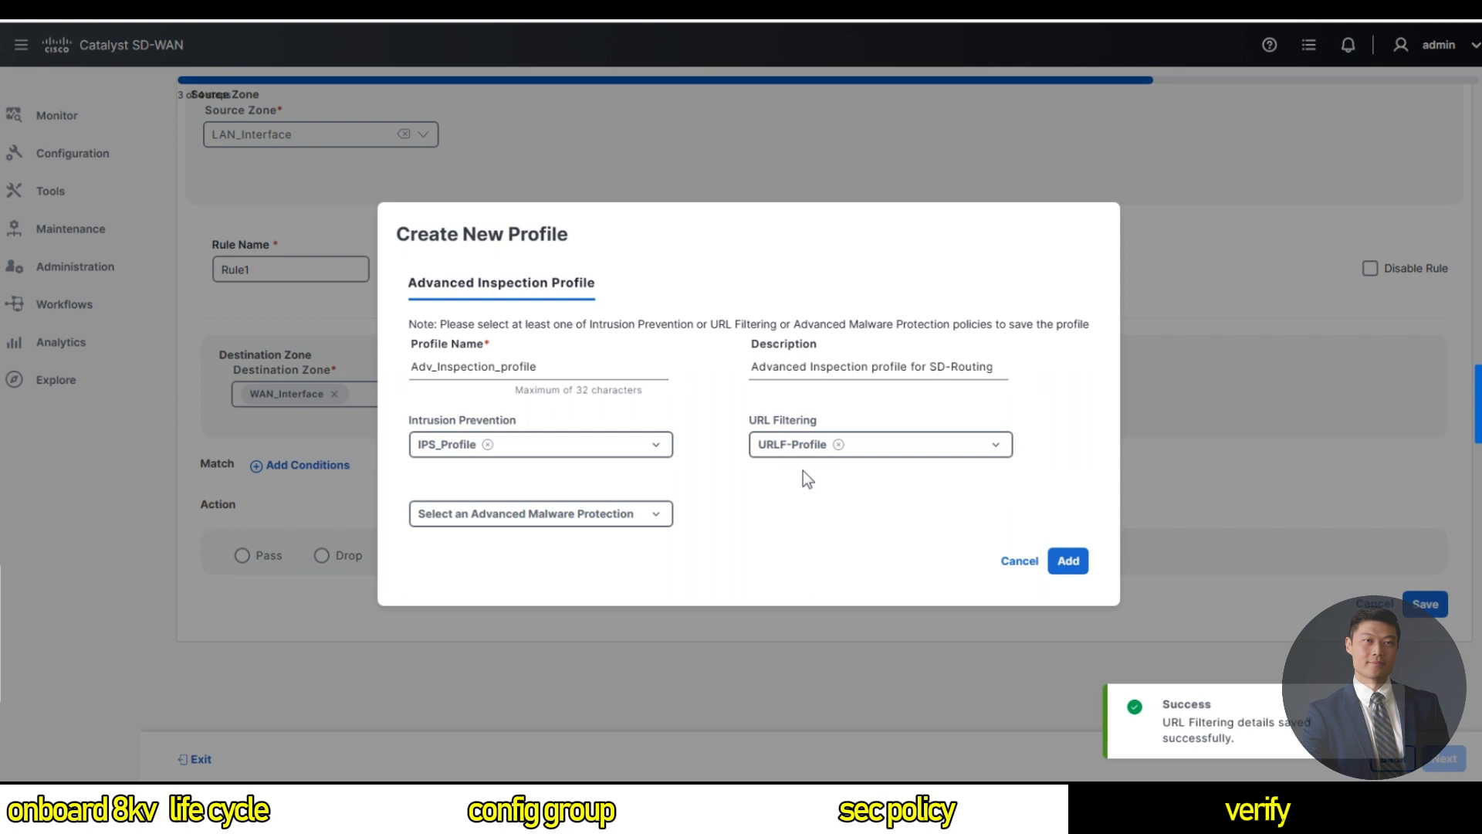
Create malware protection profile AMP_Profile with NAM cloud region and Critical alert level.
click(637, 516)
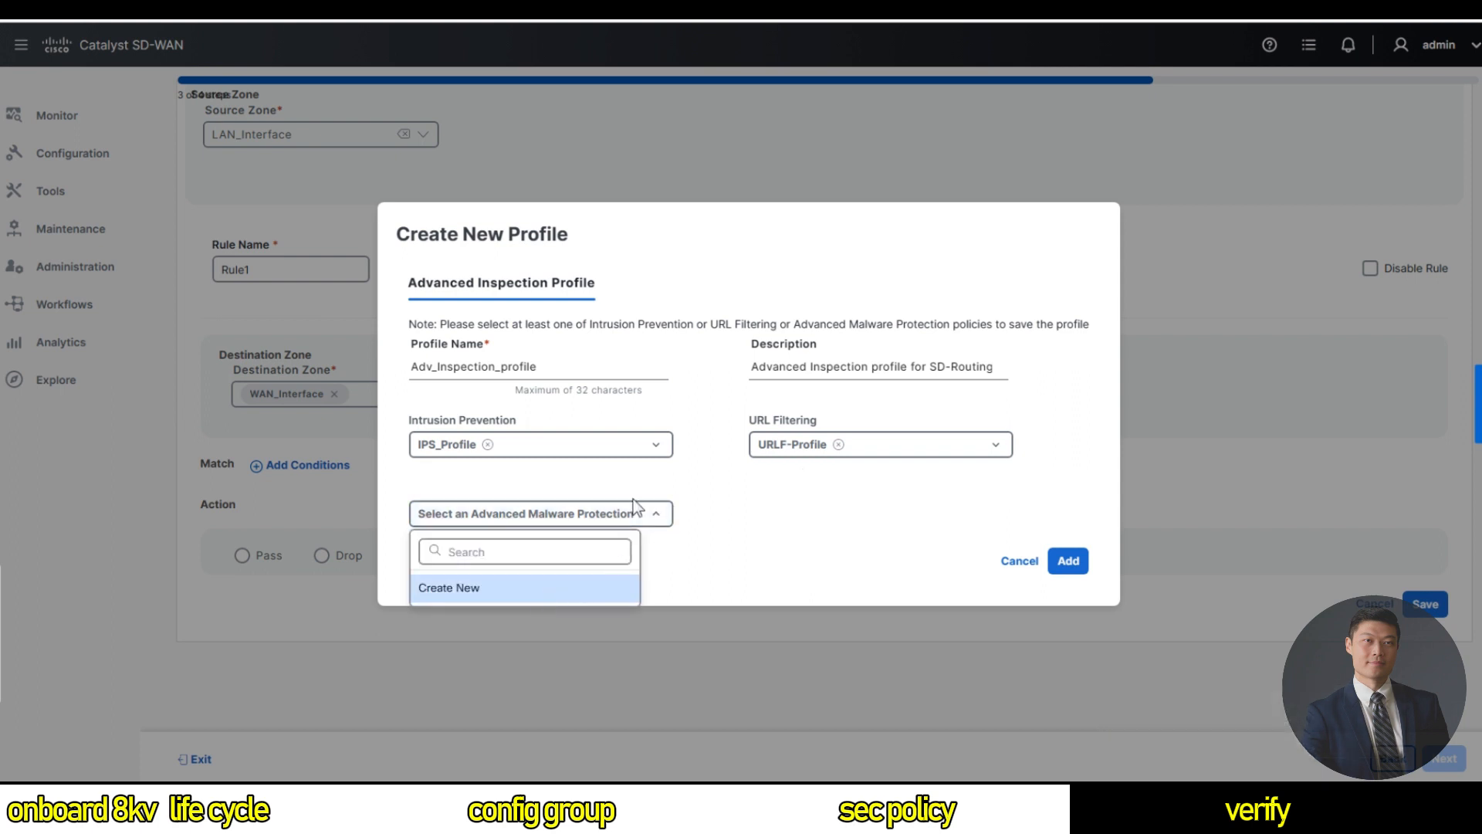
click(567, 591)
click(590, 347)
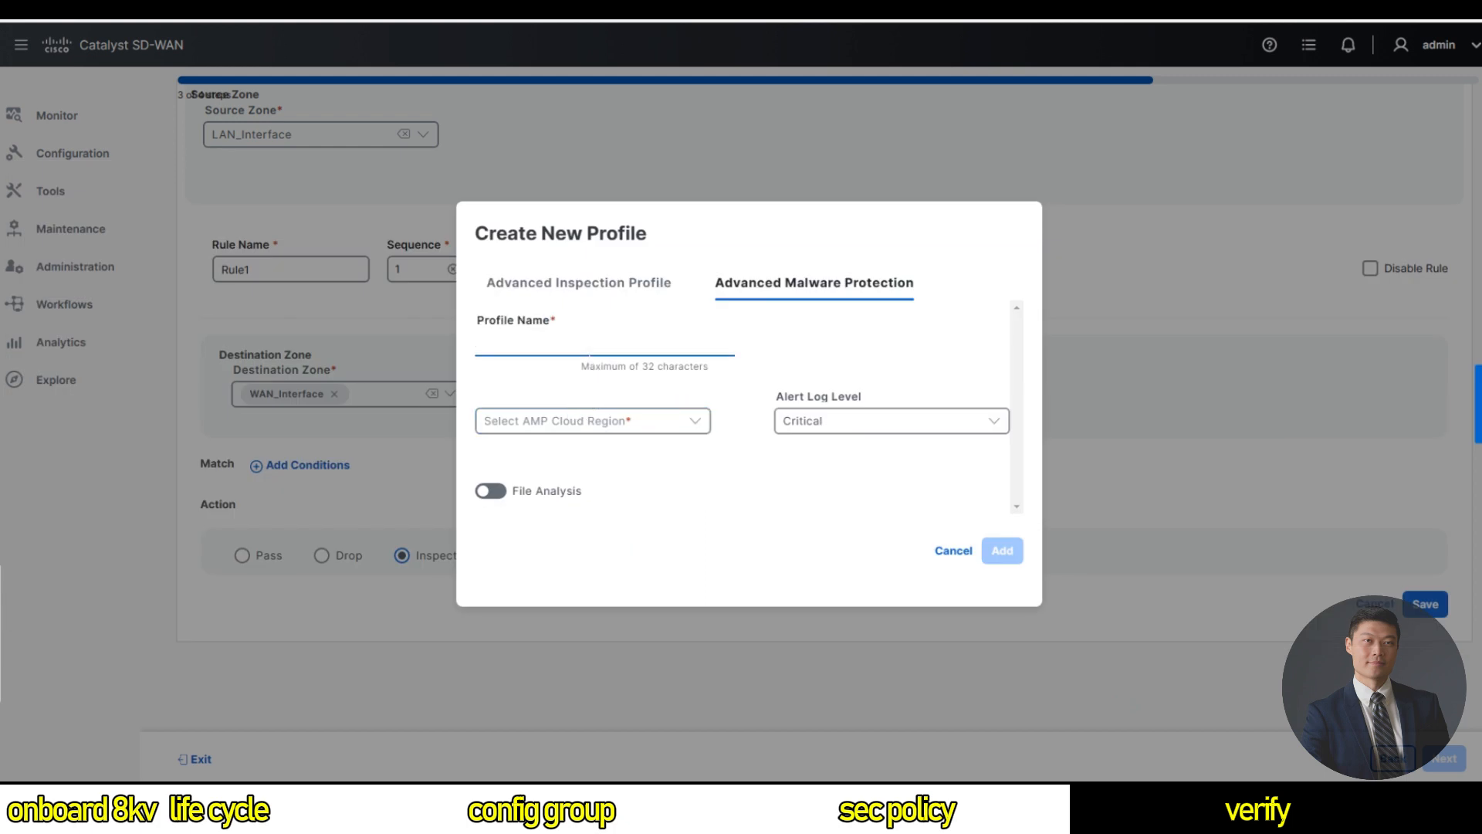
text(AMP_PROFI)
key(BackSpace)
key(BackSpace)
text(rofile)
click(569, 423)
click(513, 463)
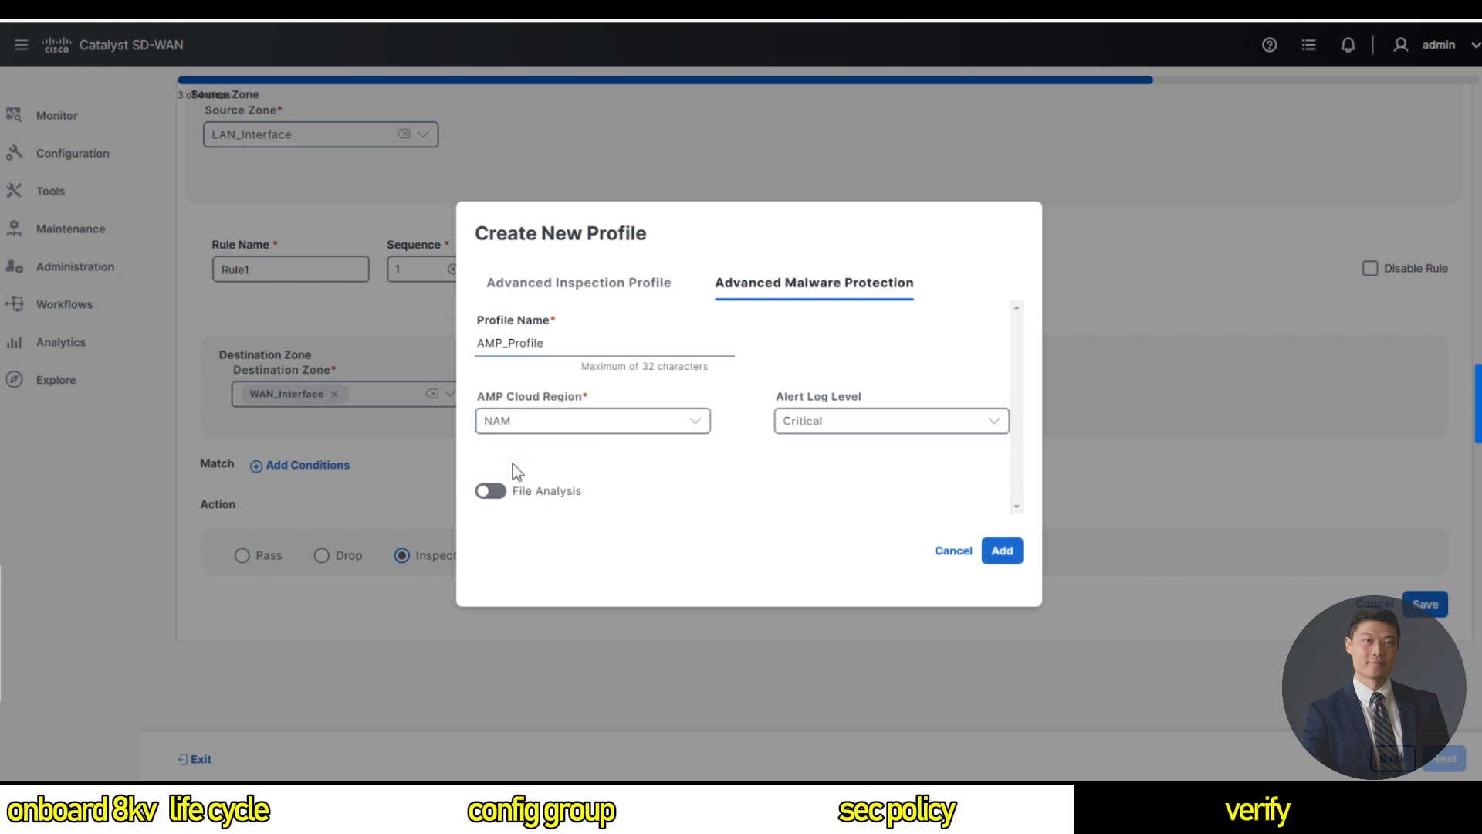
click(572, 430)
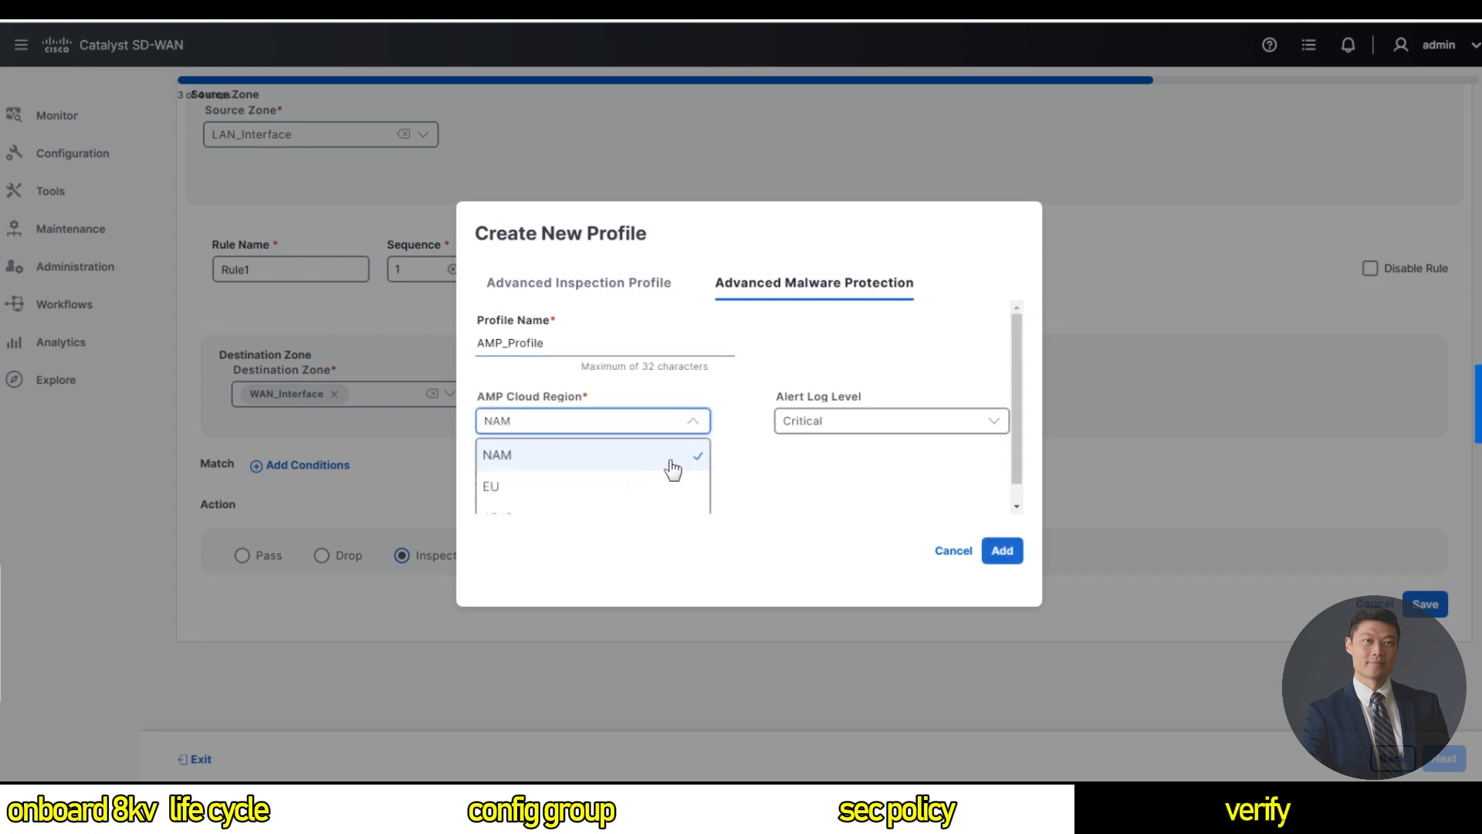
click(804, 464)
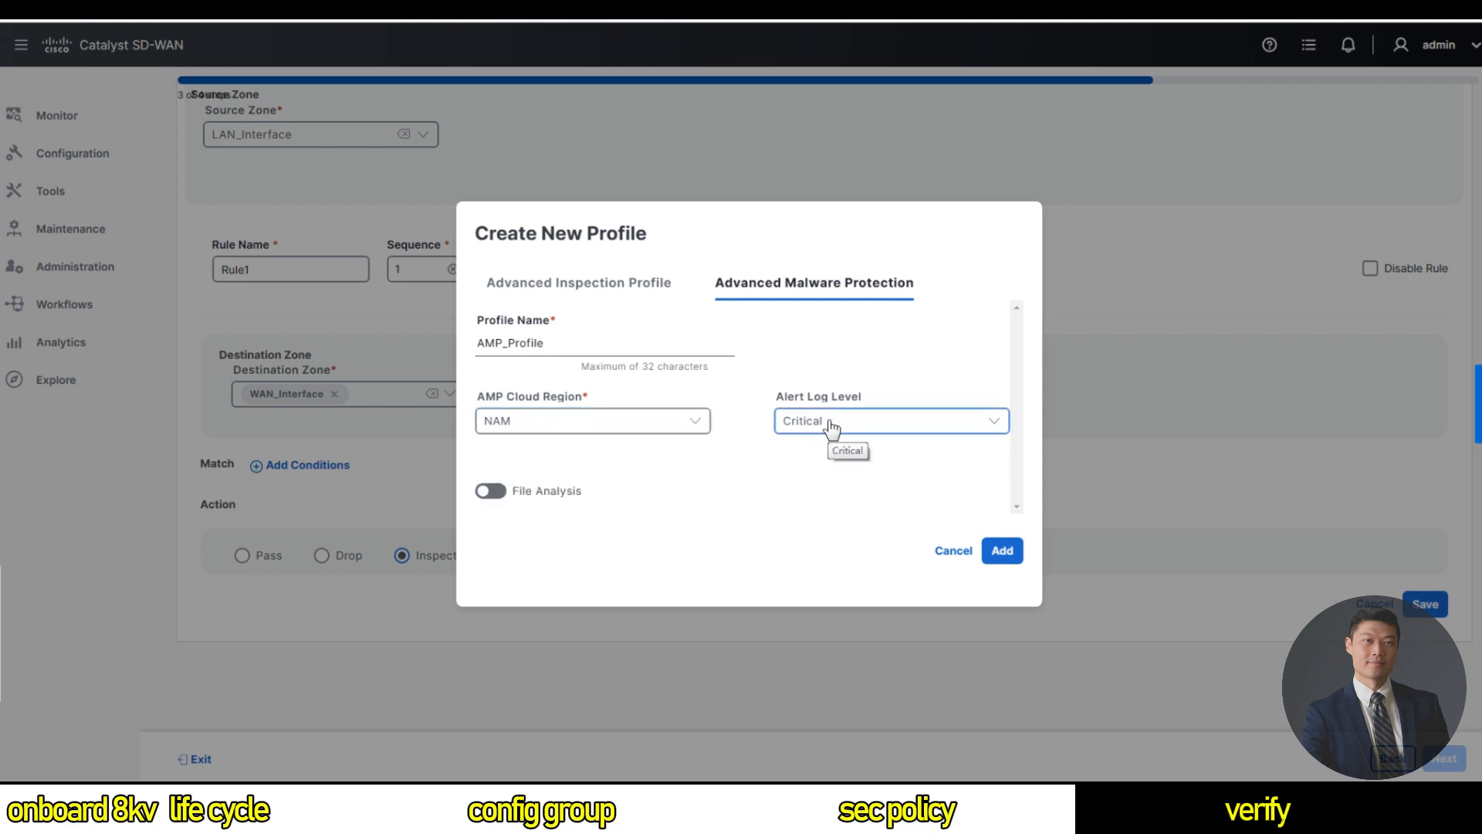
click(831, 427)
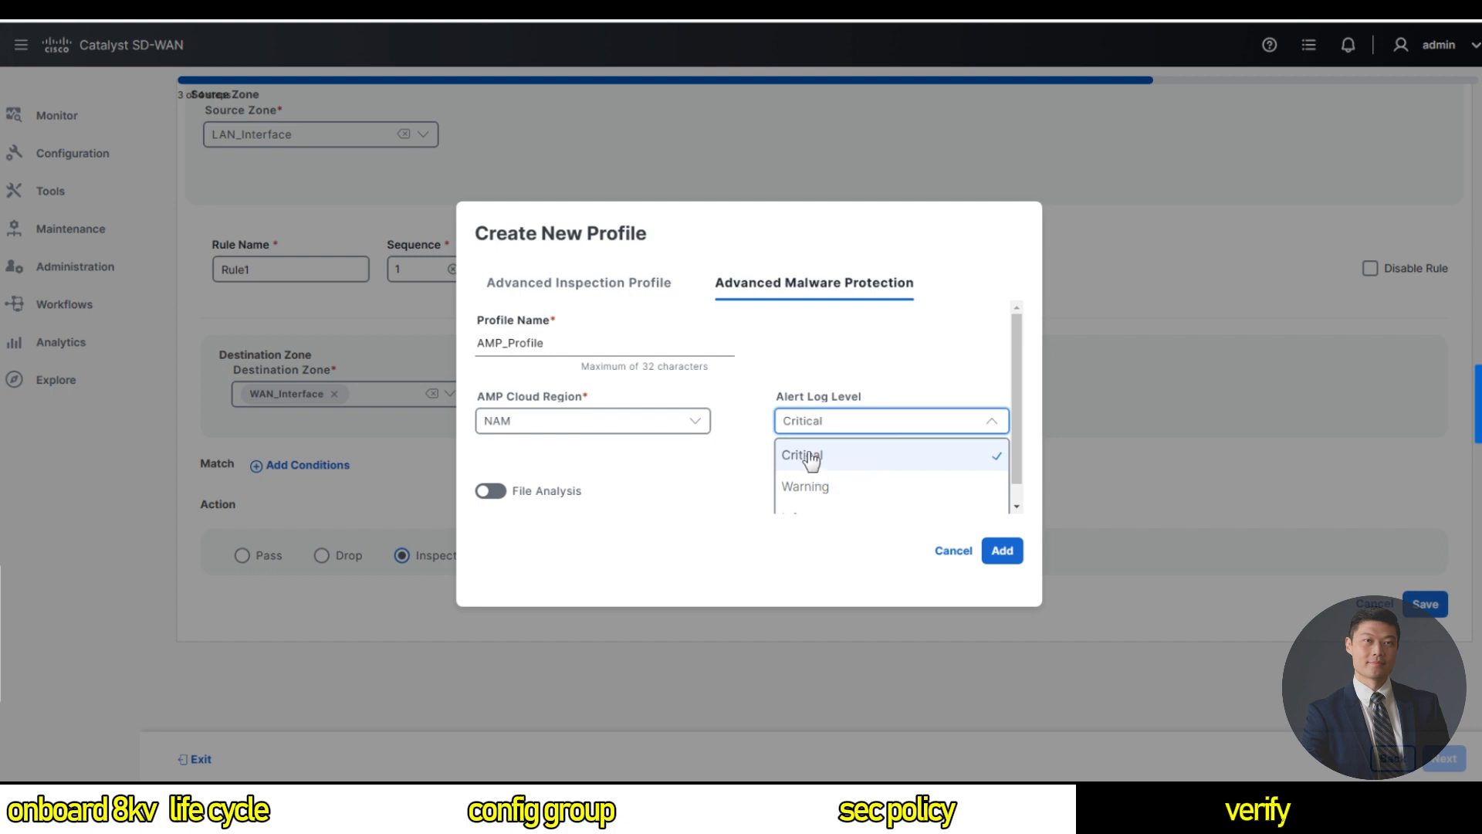
click(804, 460)
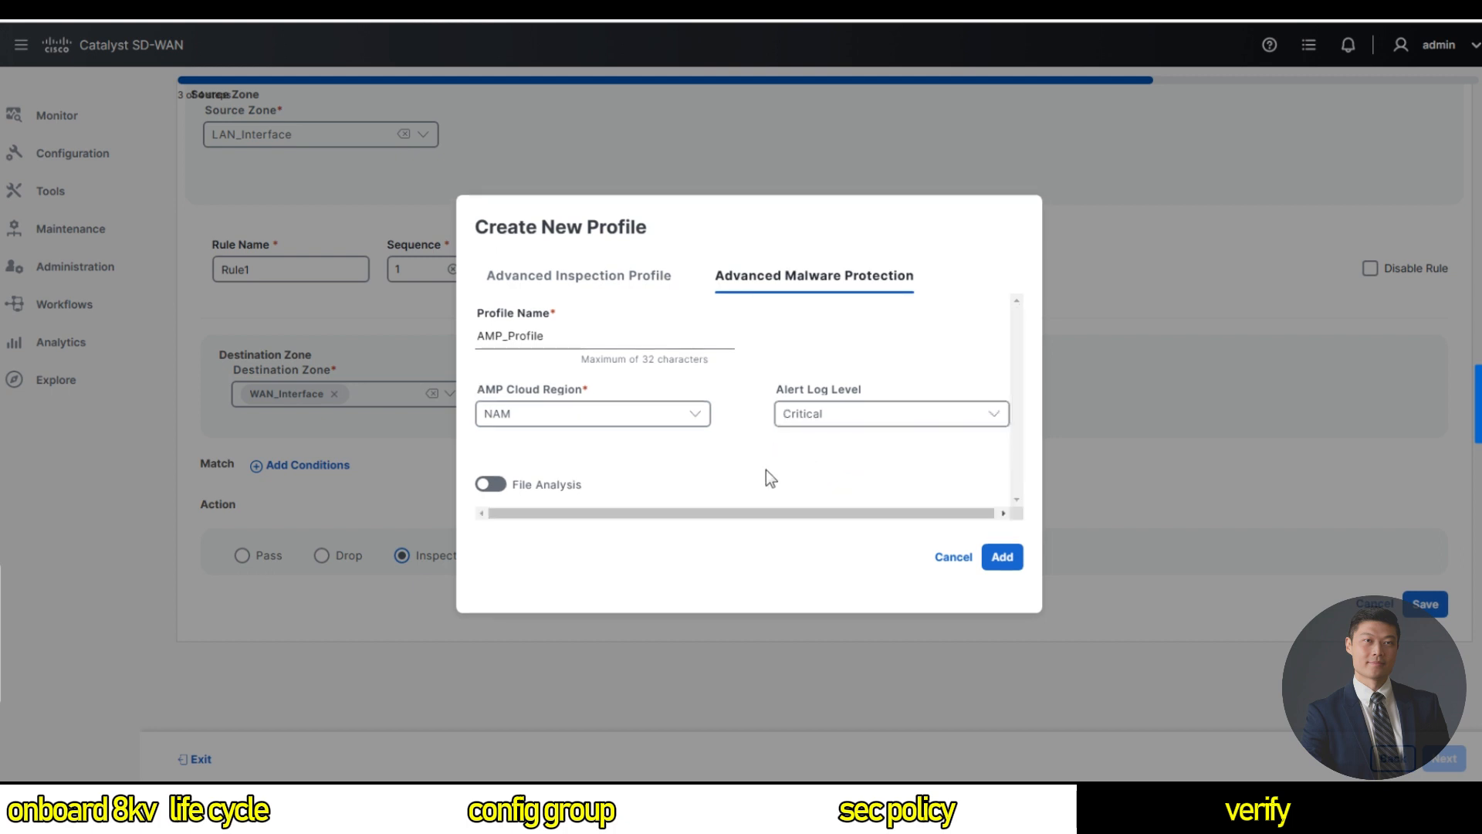
click(1002, 556)
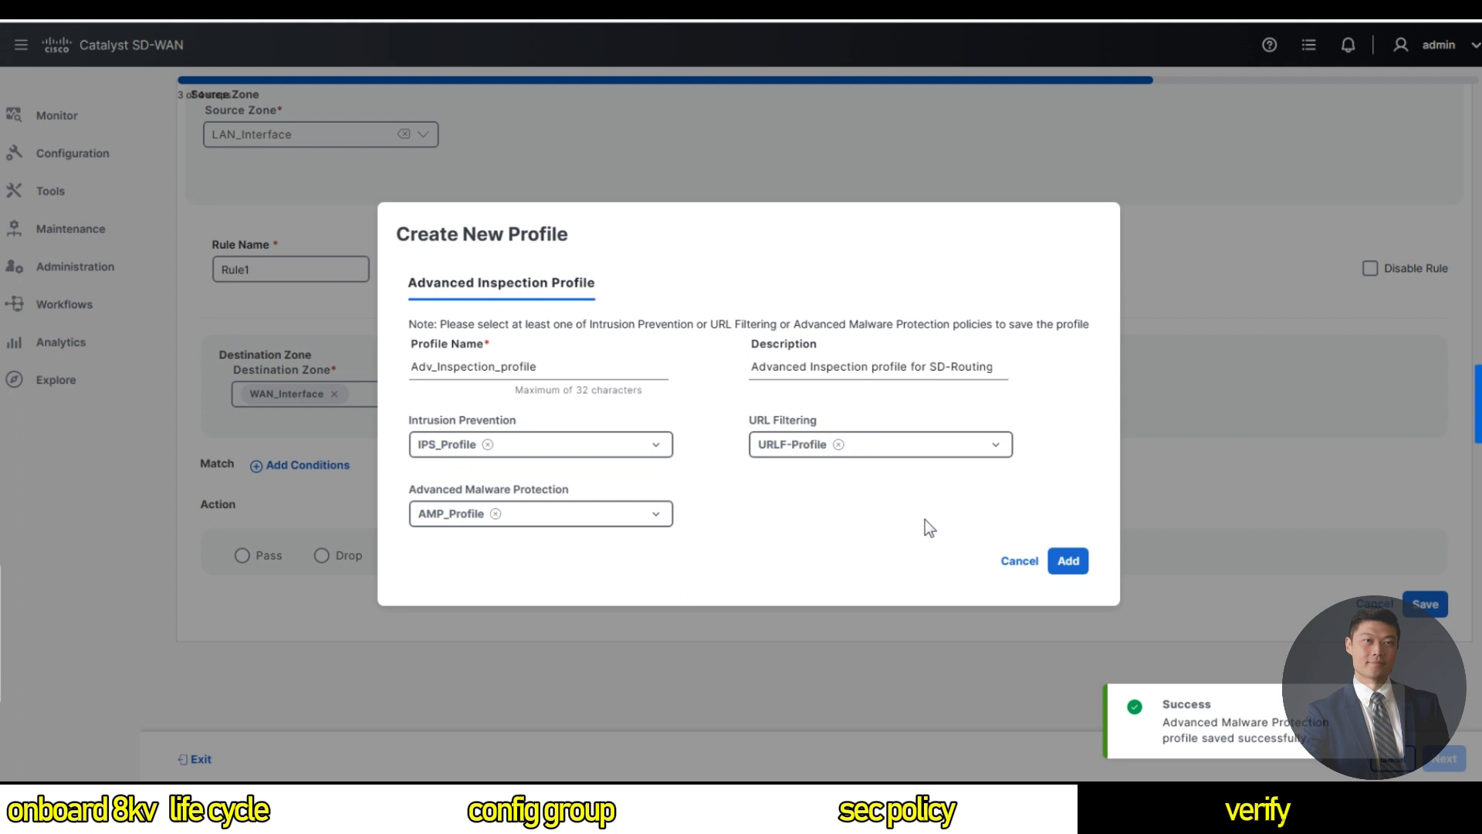
Add the completed Adv_Inspection_profile to Rule1 and continue to the policy Summary.
click(1068, 561)
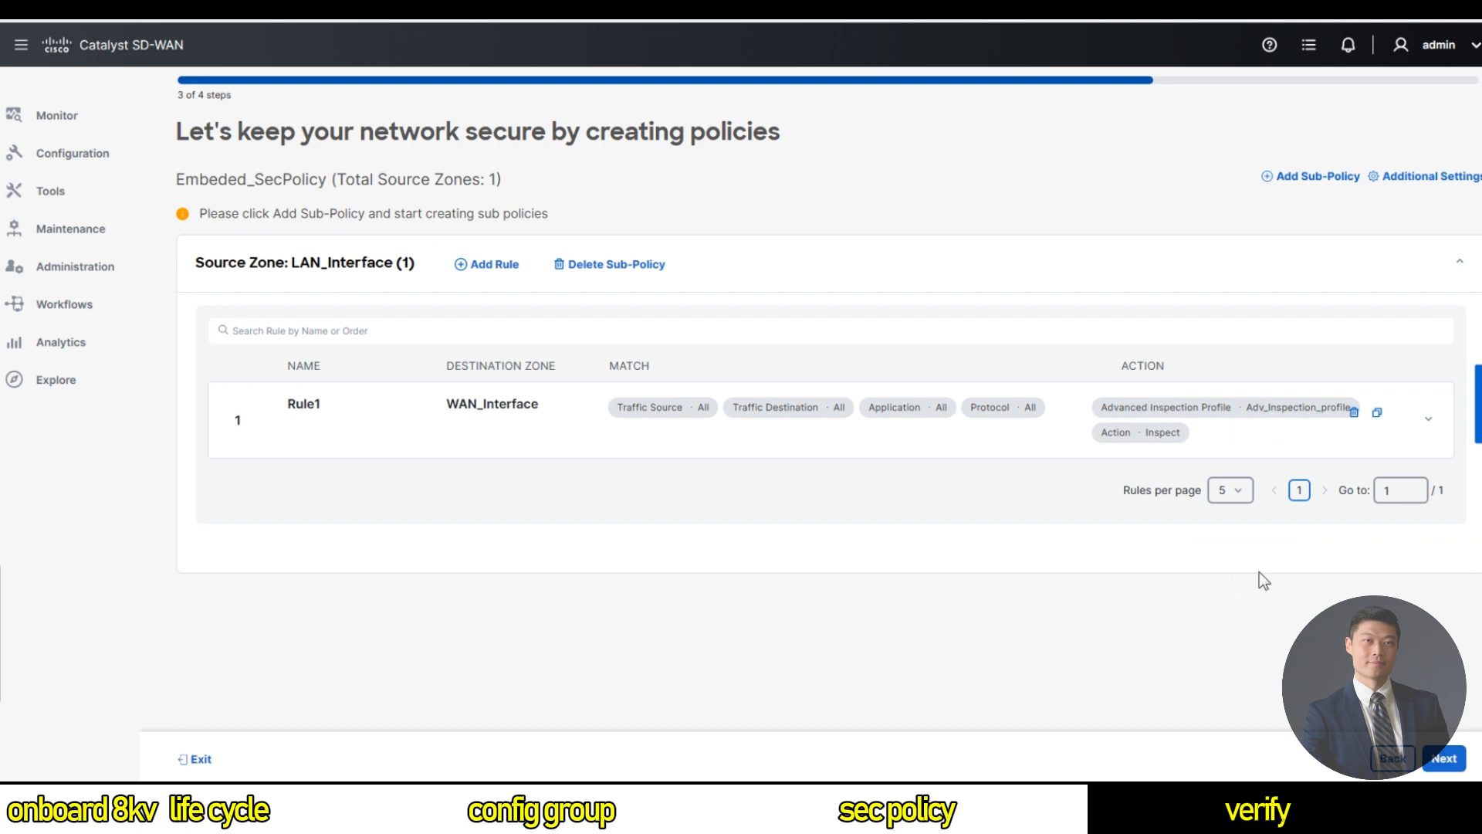
click(1445, 758)
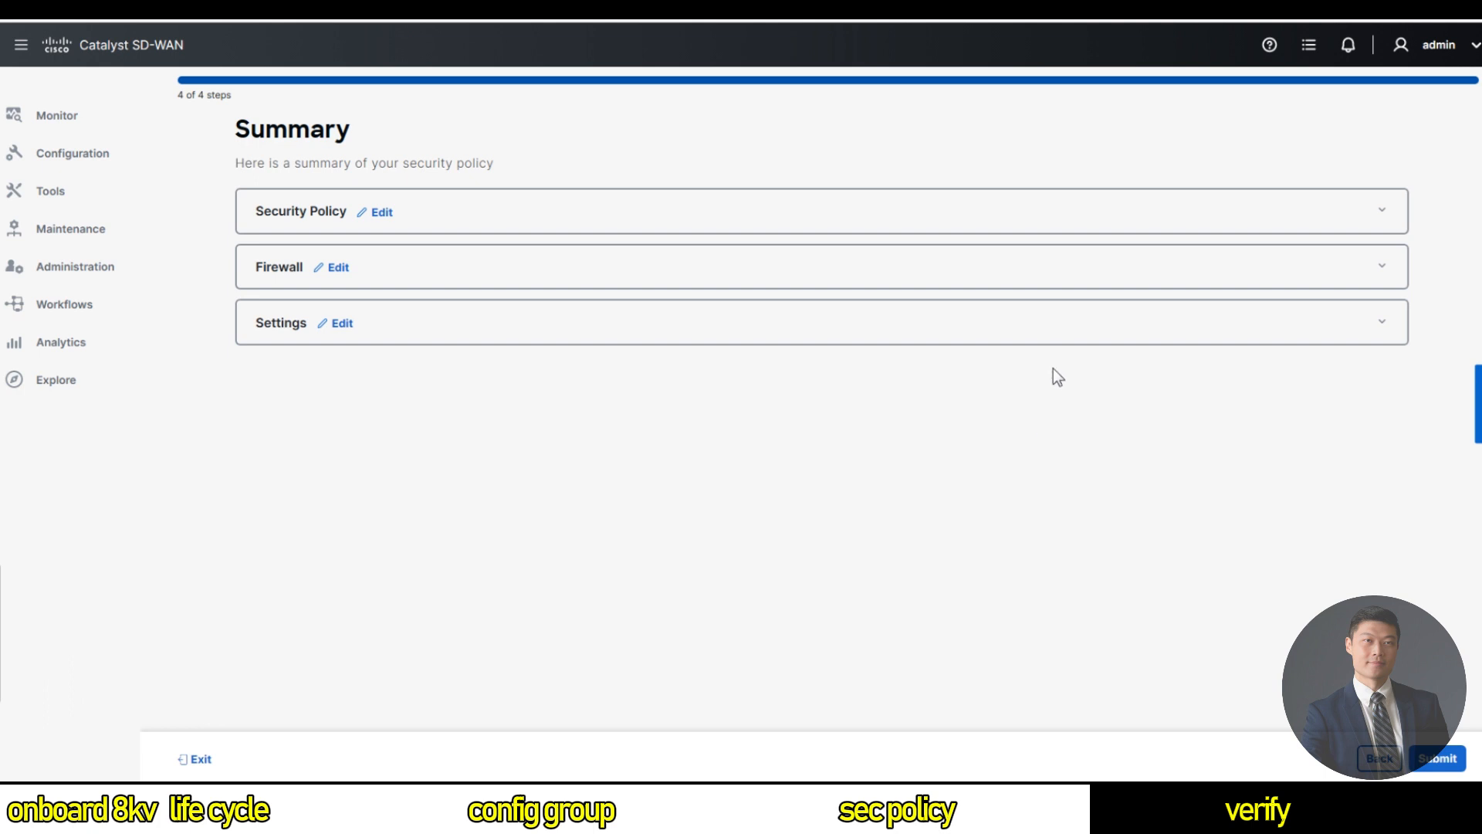
Step back through the wizard and forward again to the Summary step.
click(383, 213)
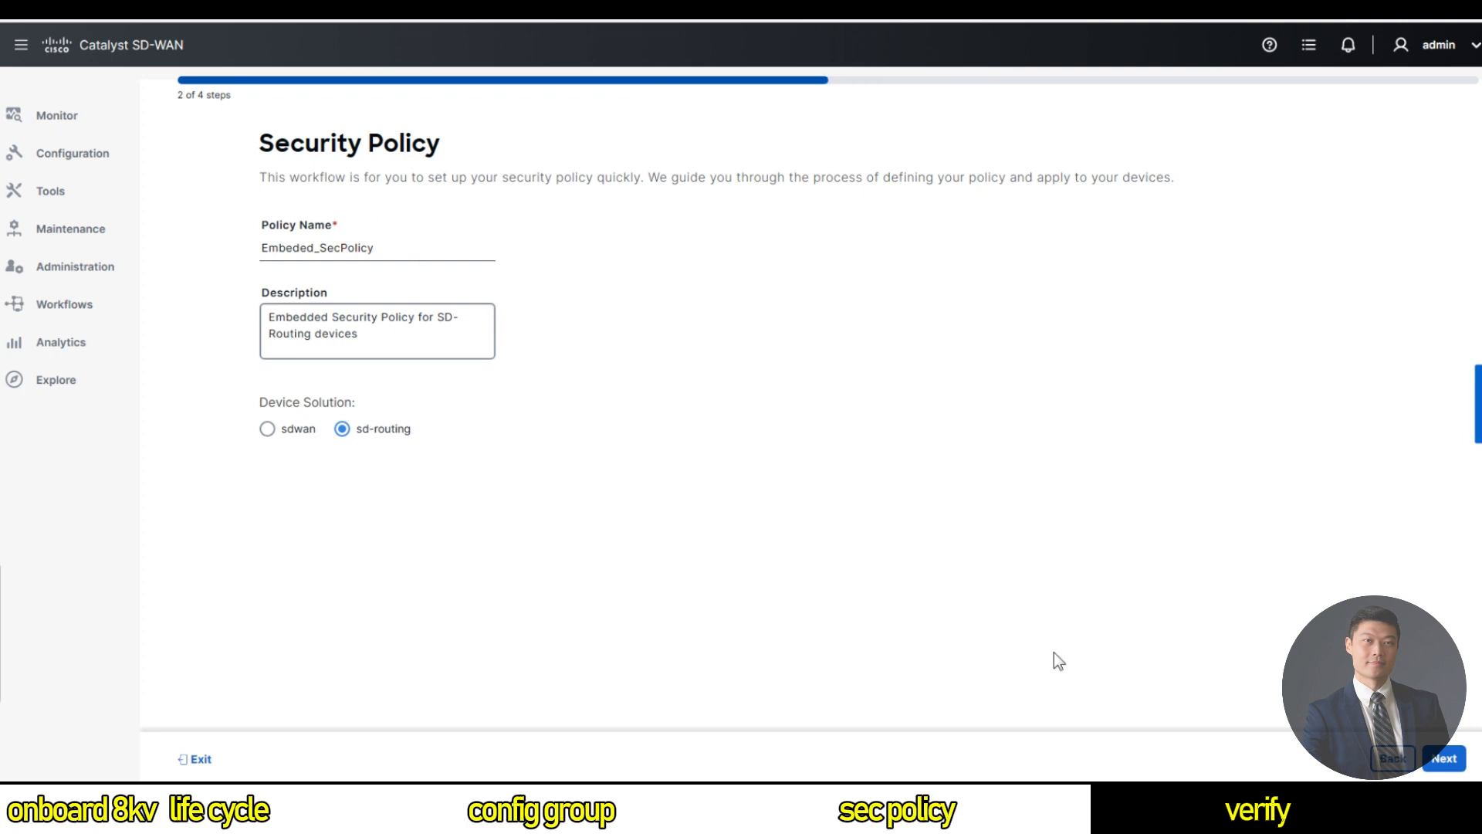
click(1398, 758)
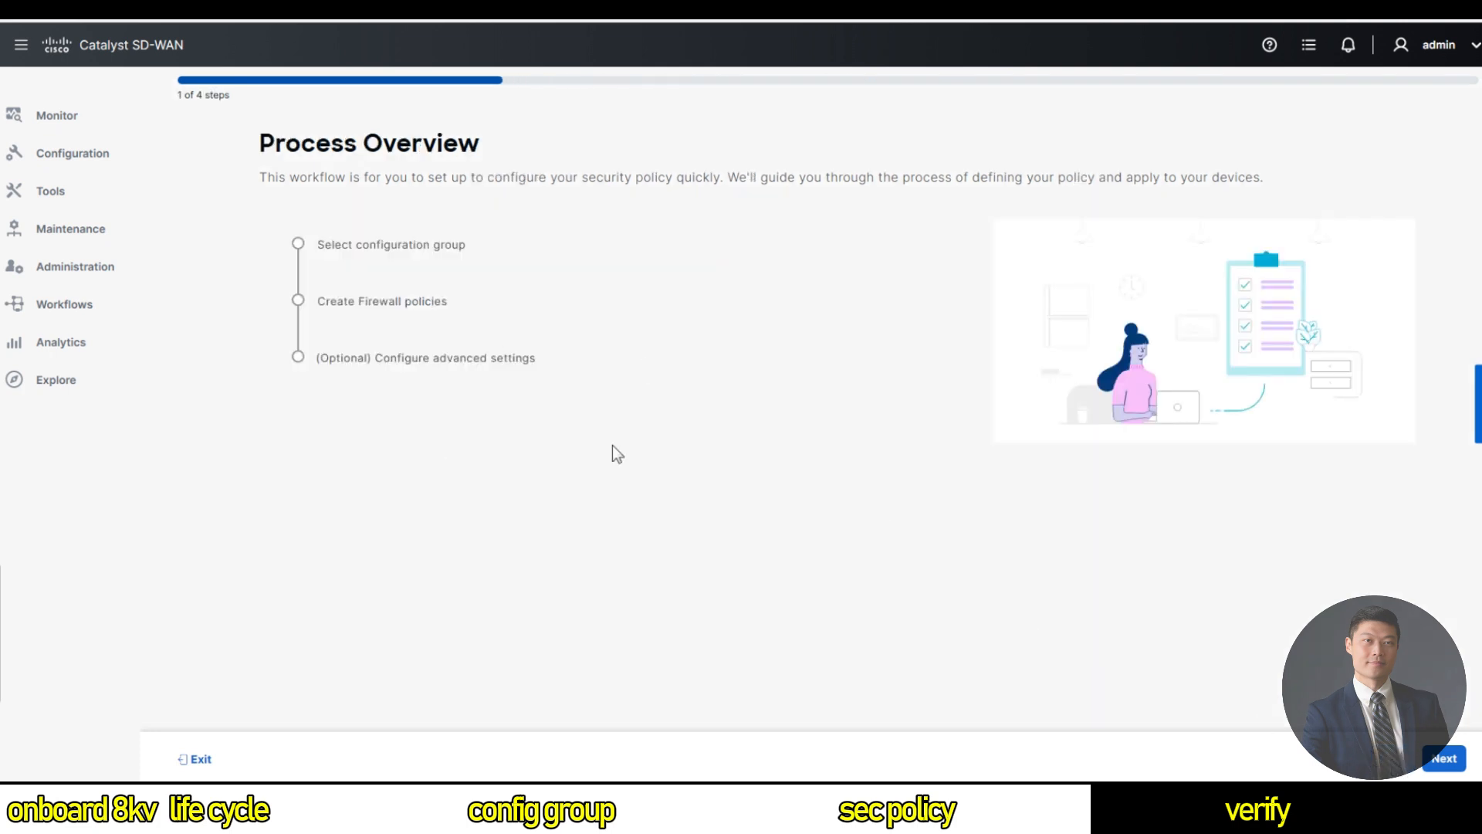
click(1445, 762)
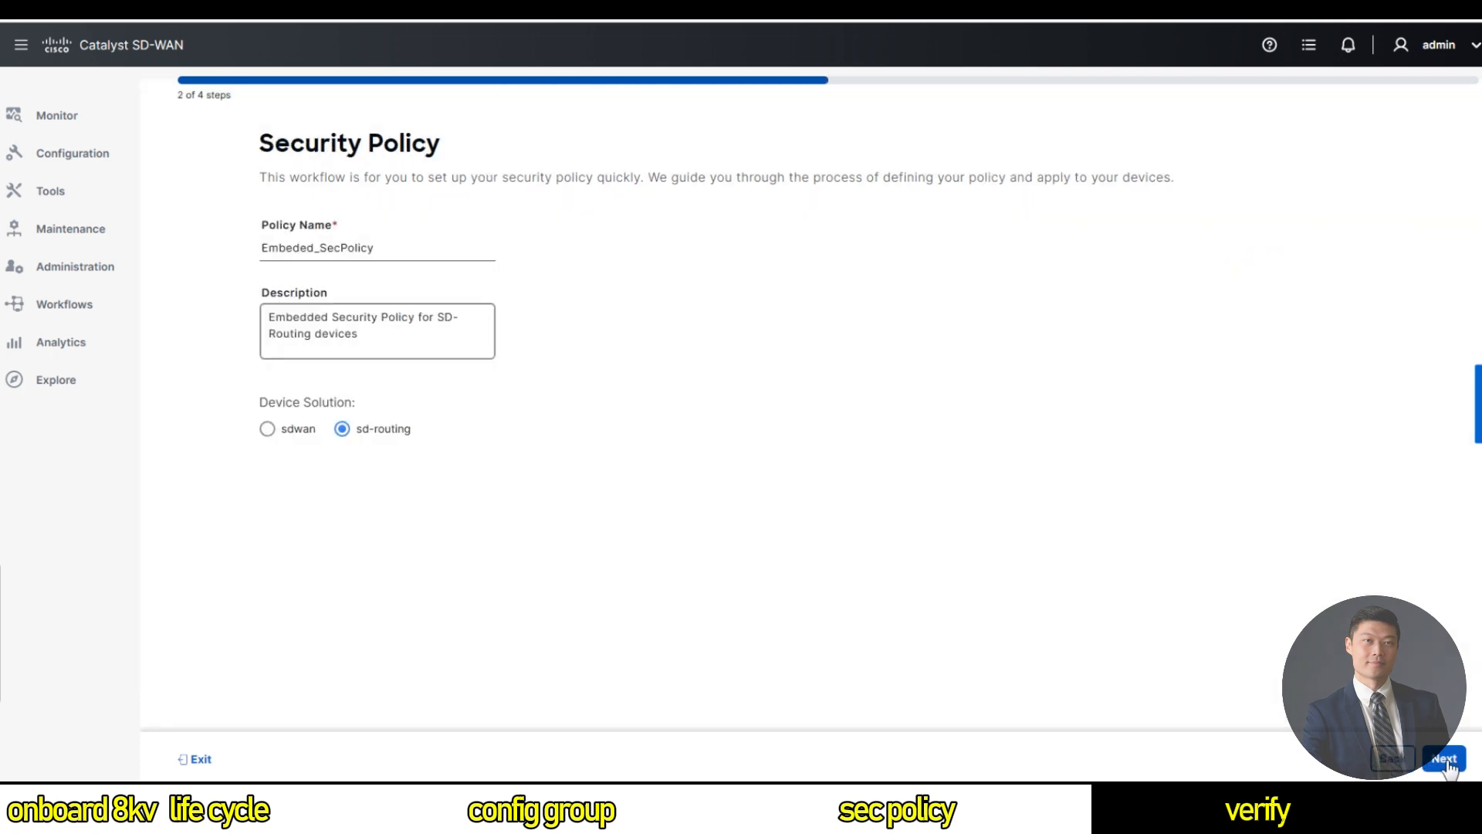
click(1445, 760)
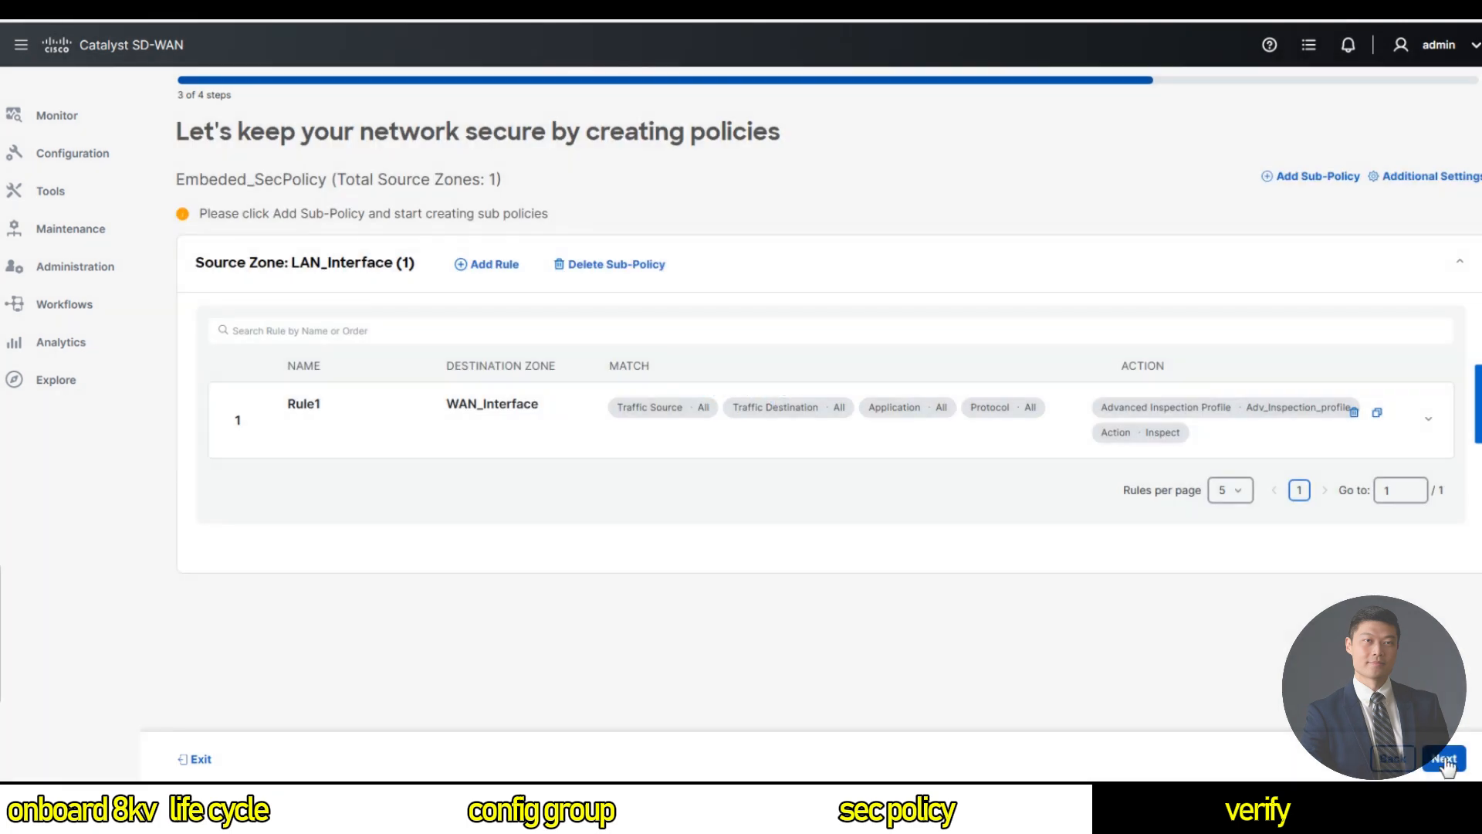
click(1444, 760)
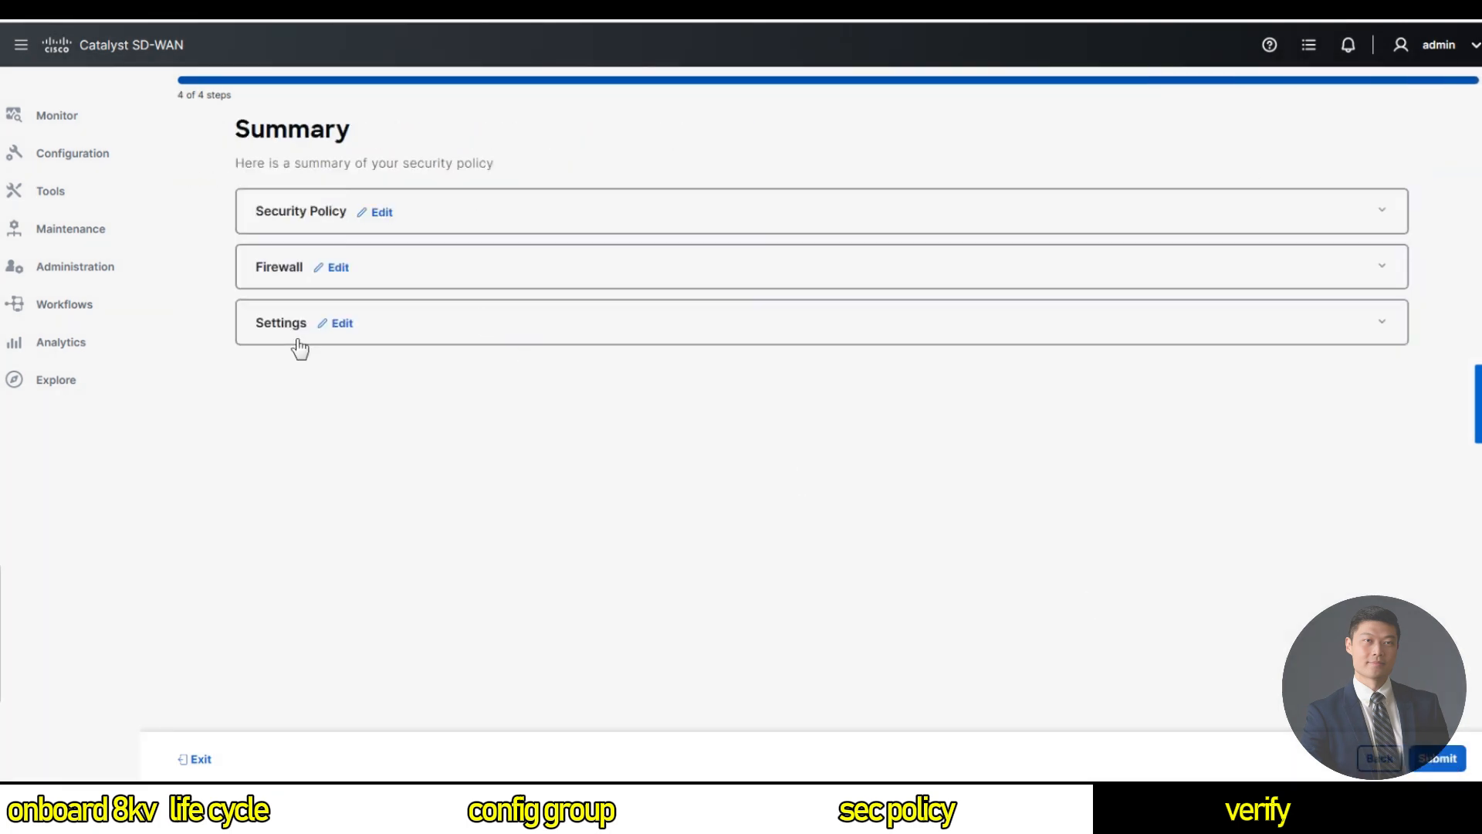
Expand the app hosting, firewall zones and policy name summaries, then submit Embeded_SecPolicy.
click(271, 328)
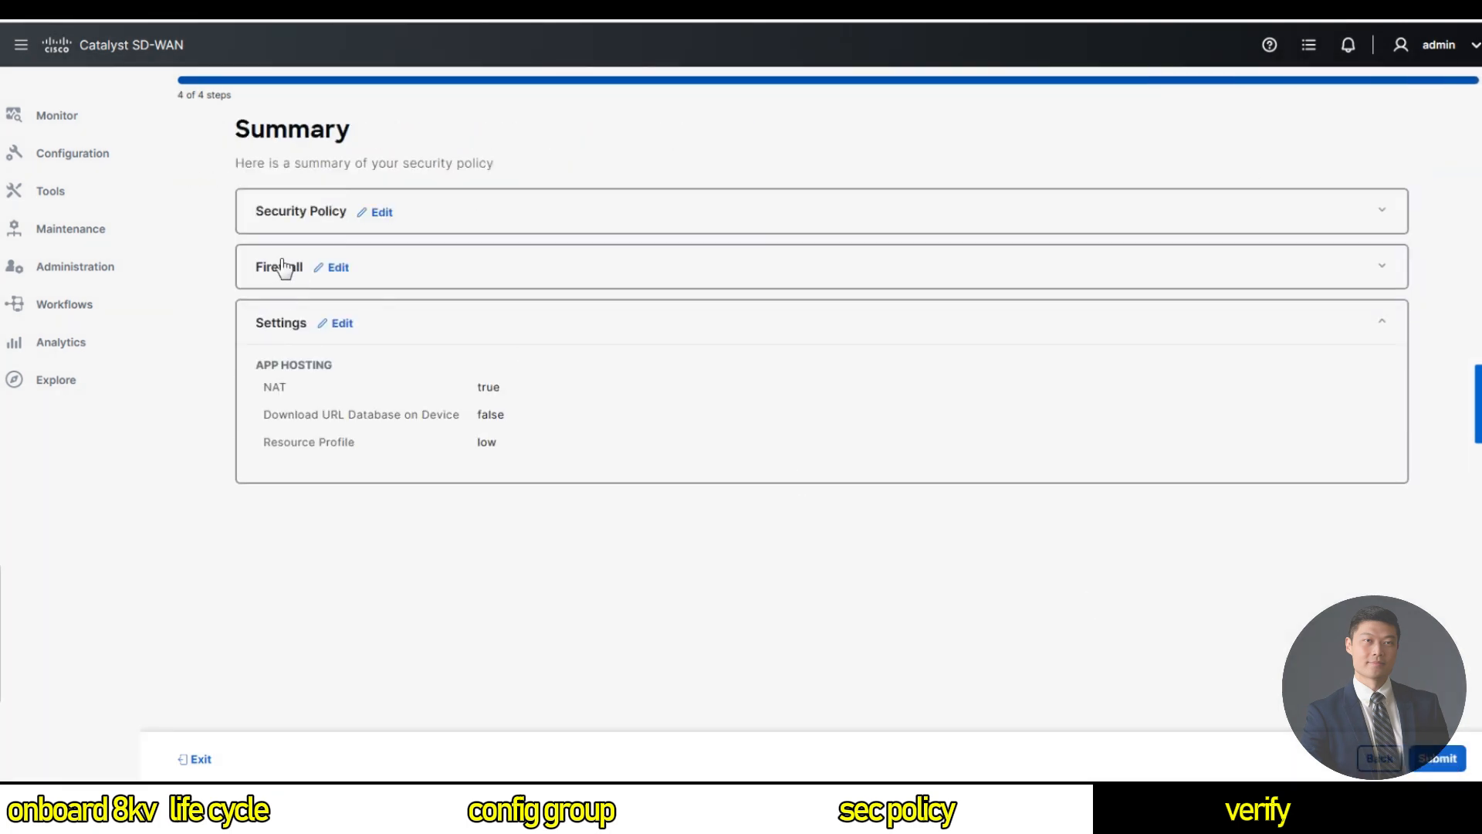
click(292, 274)
click(285, 220)
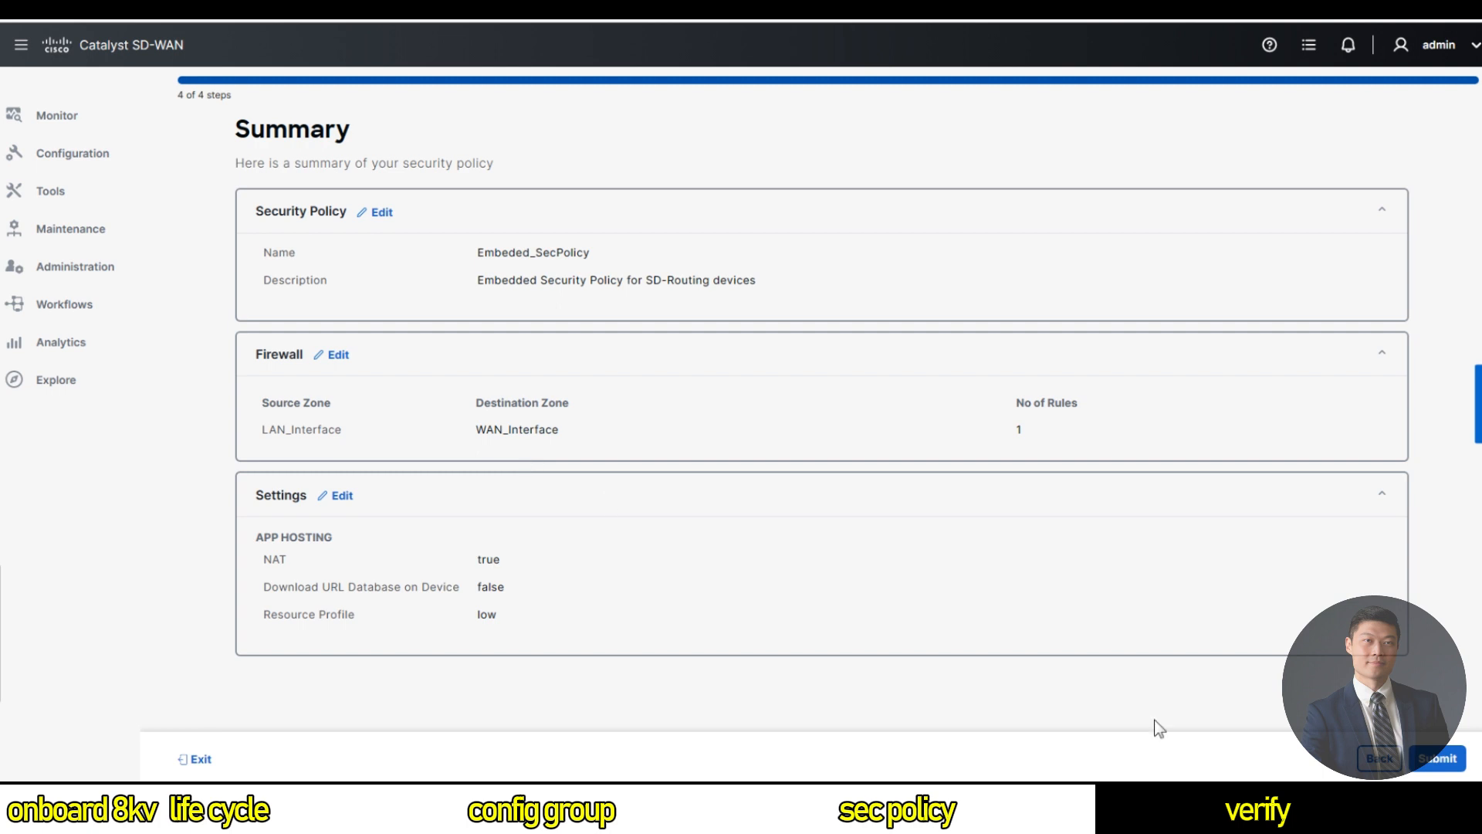
click(1440, 758)
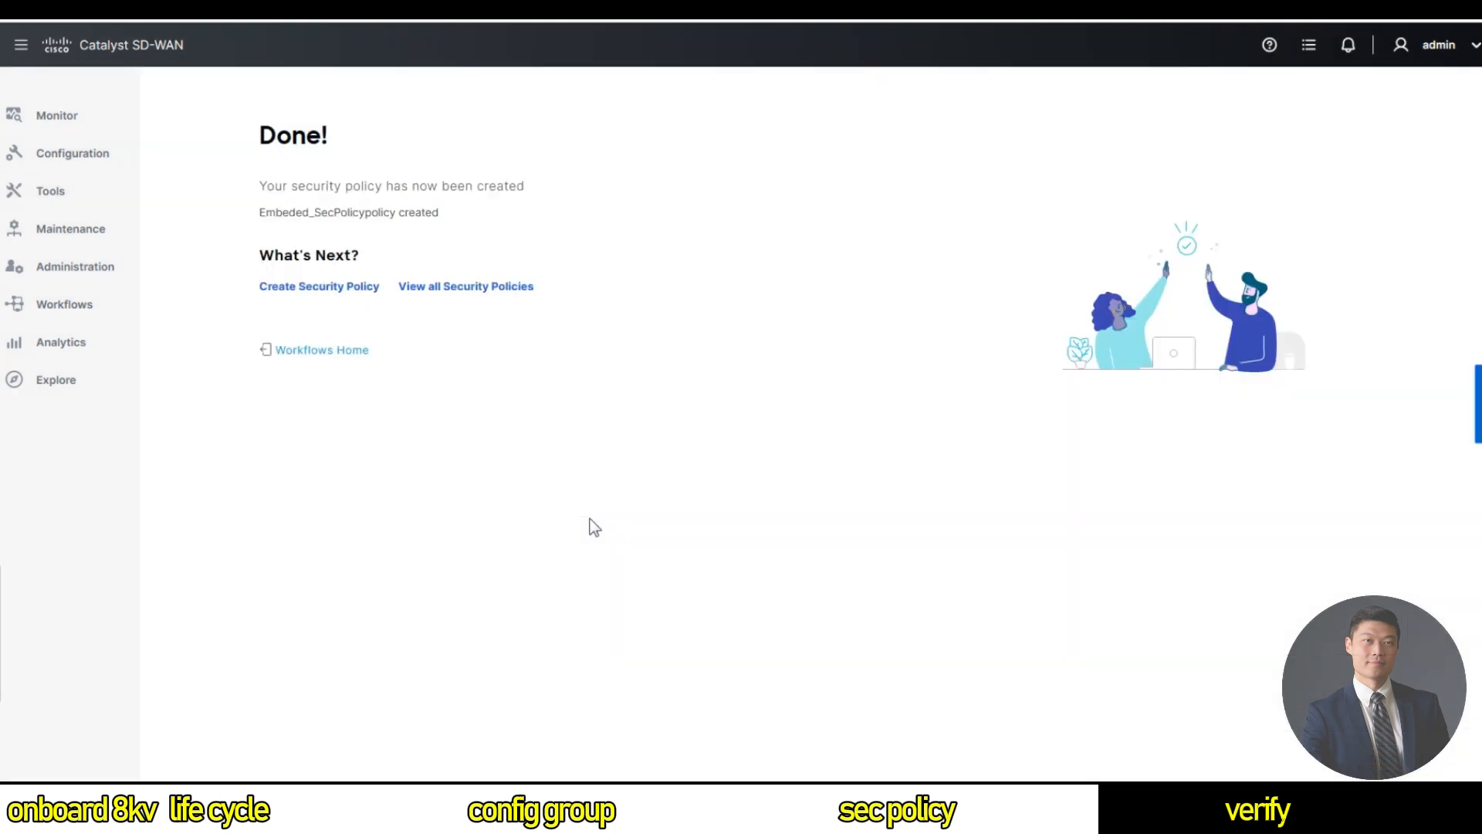
Show all security policies, then the Policy Group list with SD-RoutingPolicyGroup.
click(456, 292)
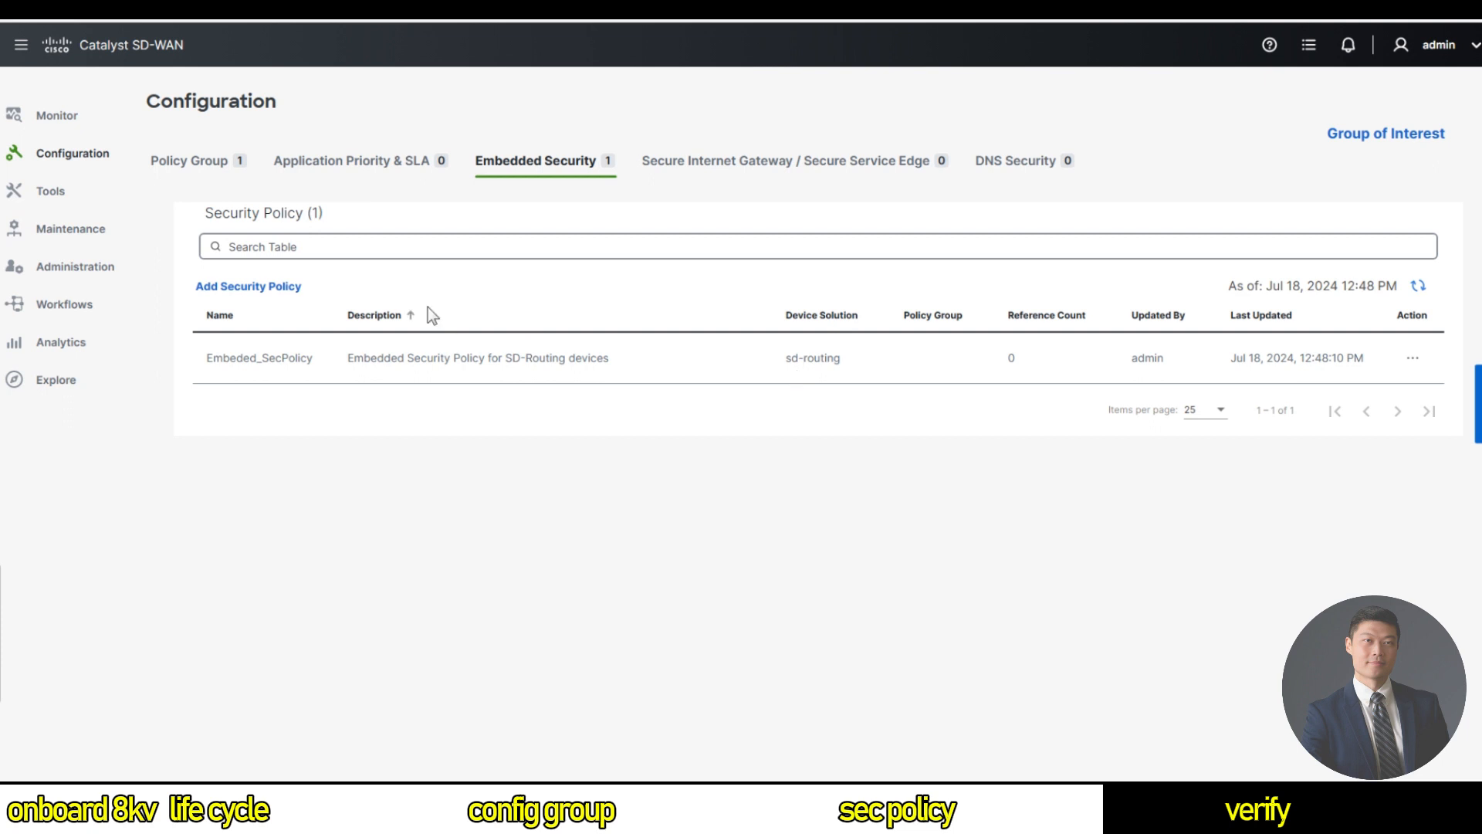
click(207, 161)
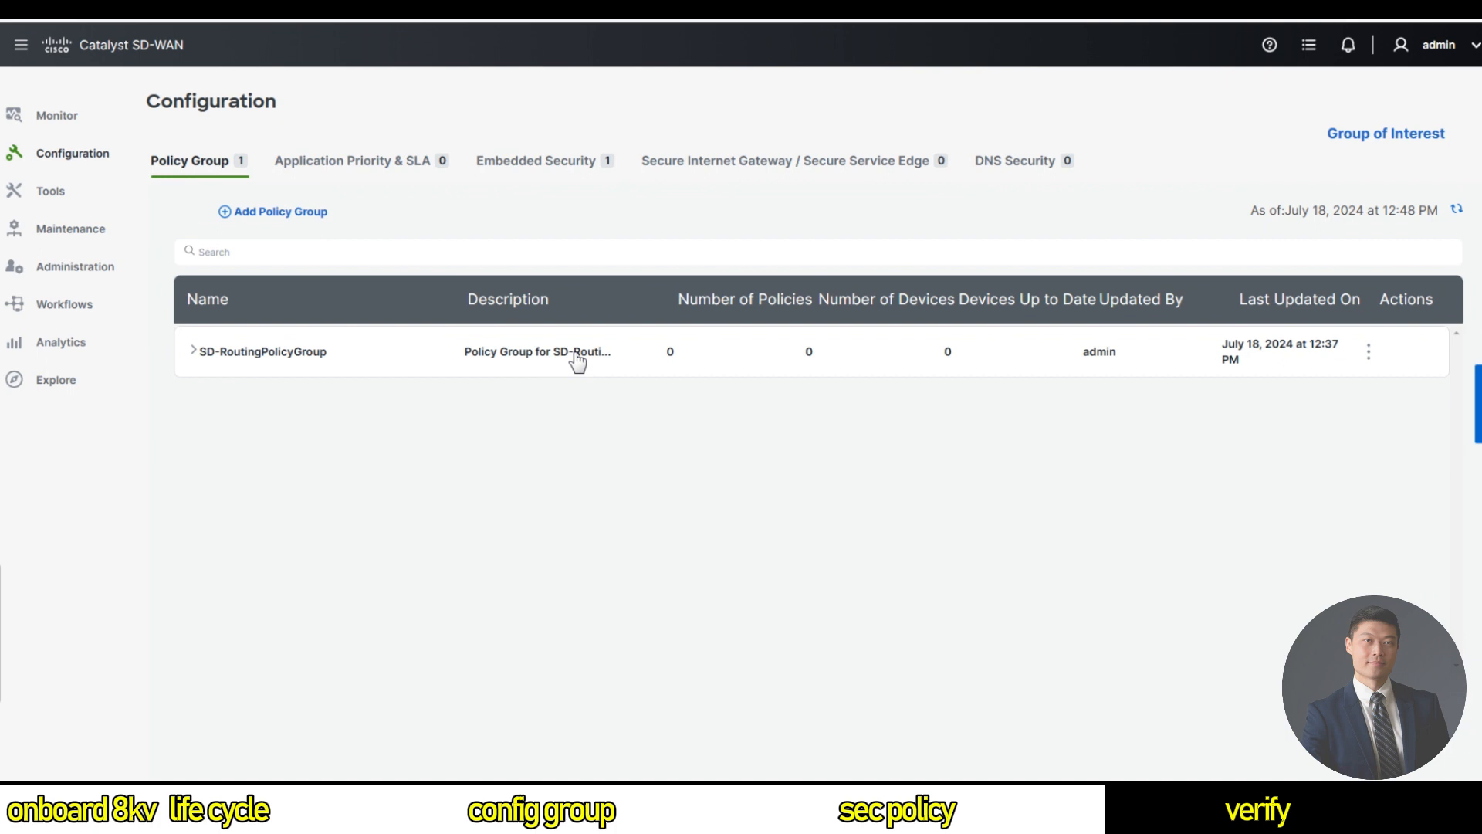
Choose Embeded_SecPolicy as SD-RoutingPolicyGroup's Embedded Security policy and save the group.
click(202, 352)
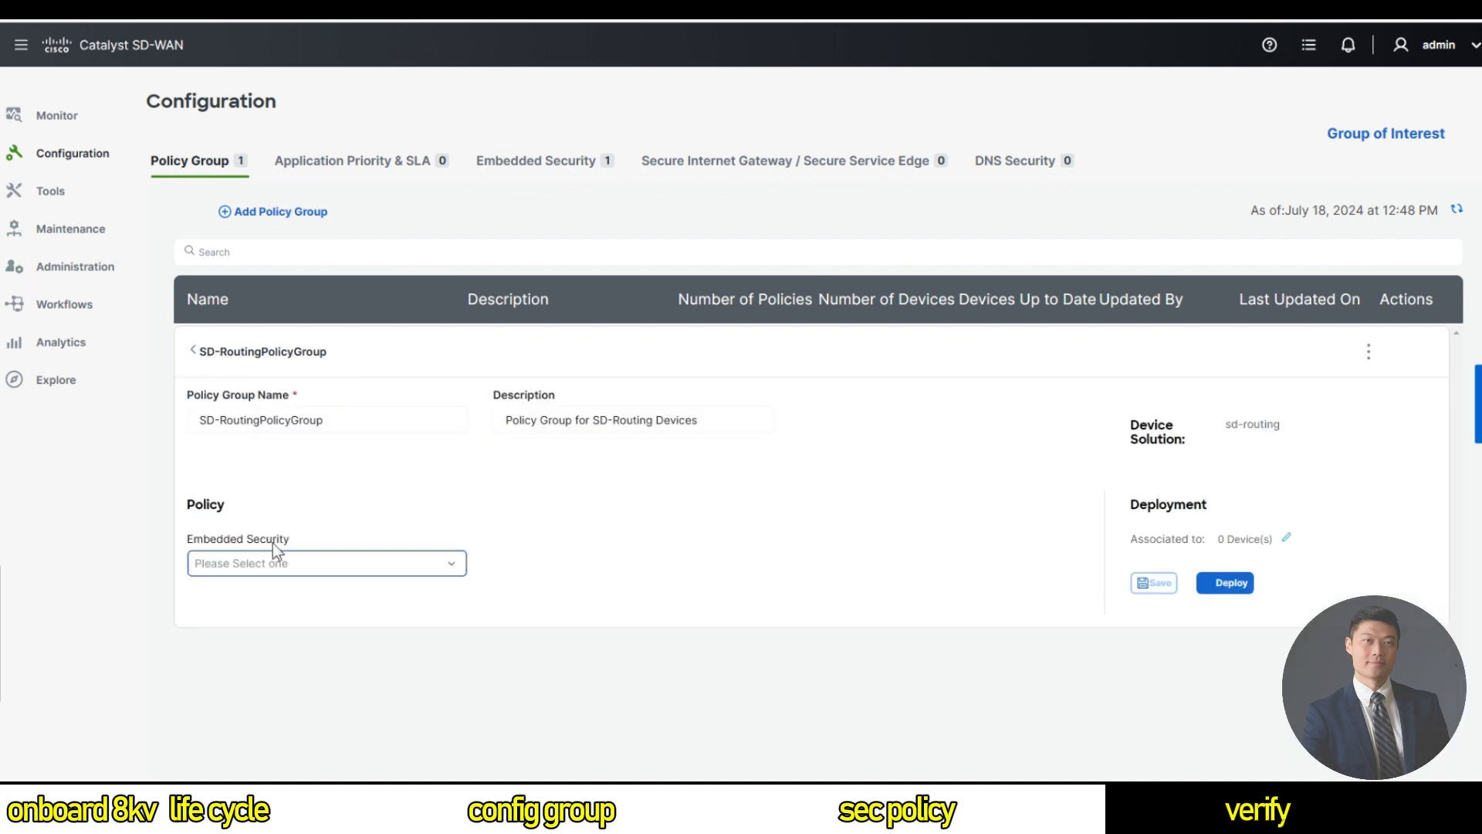
click(339, 566)
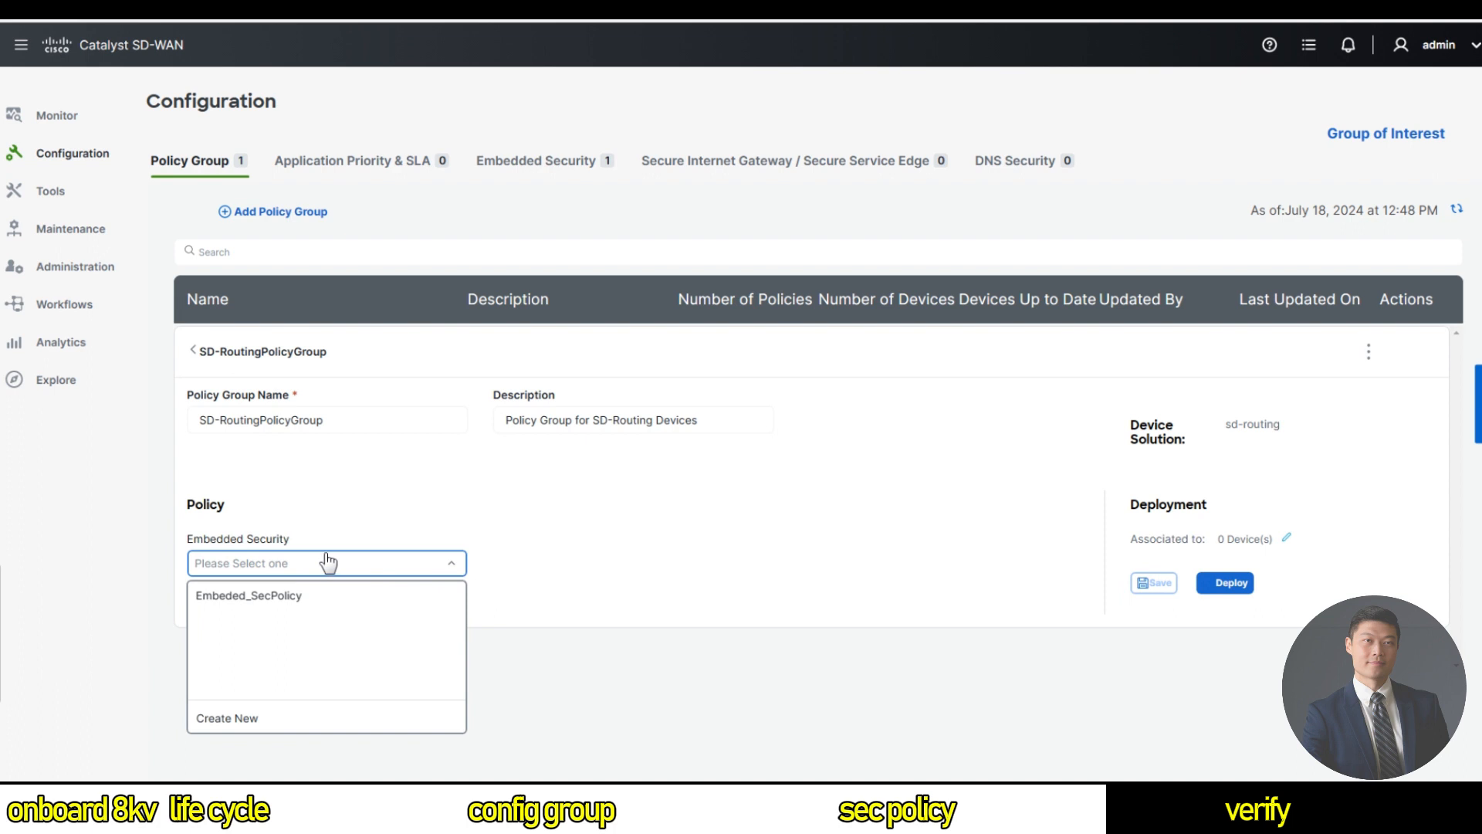
click(292, 603)
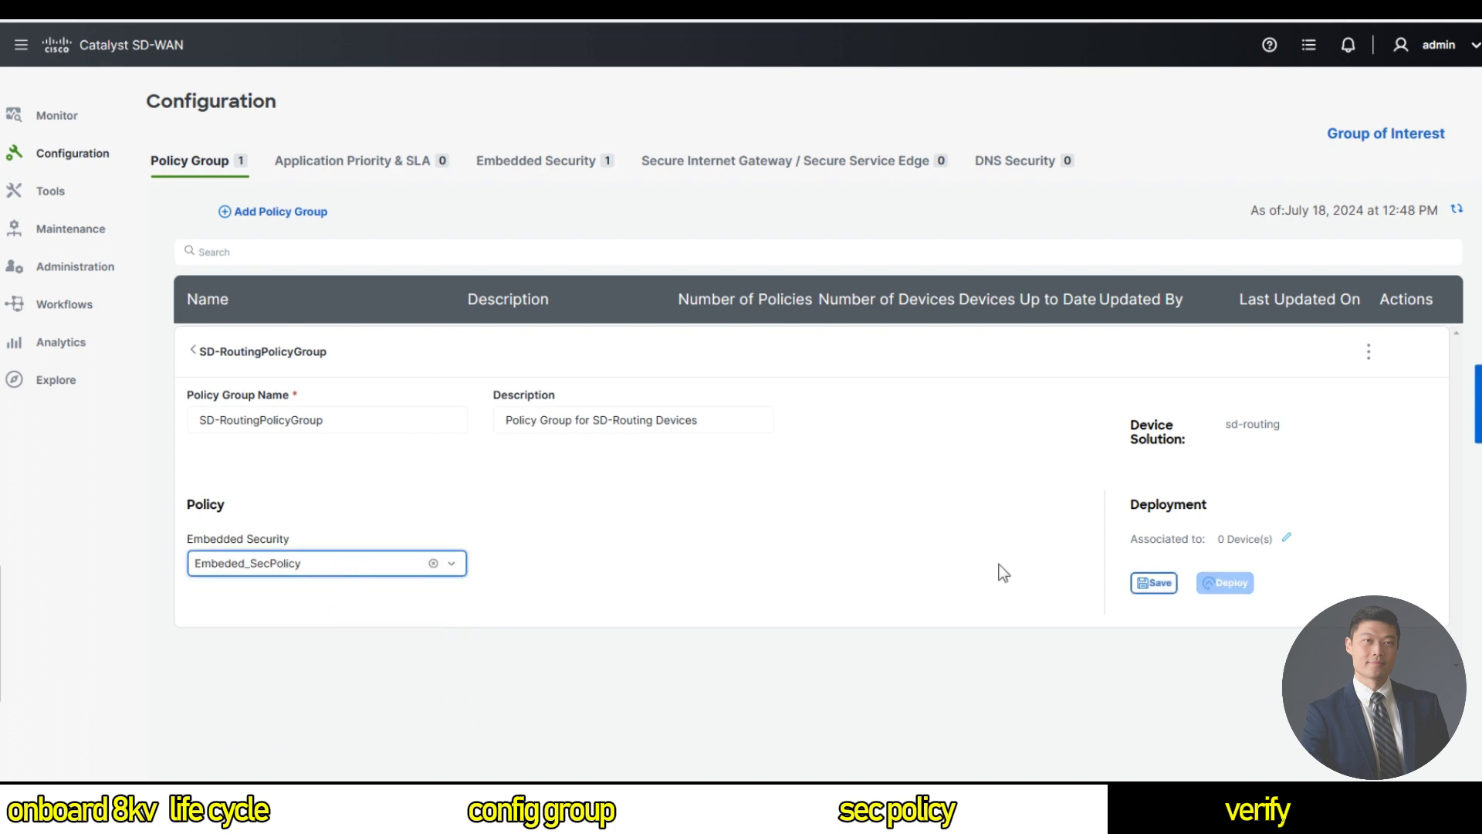
click(1158, 585)
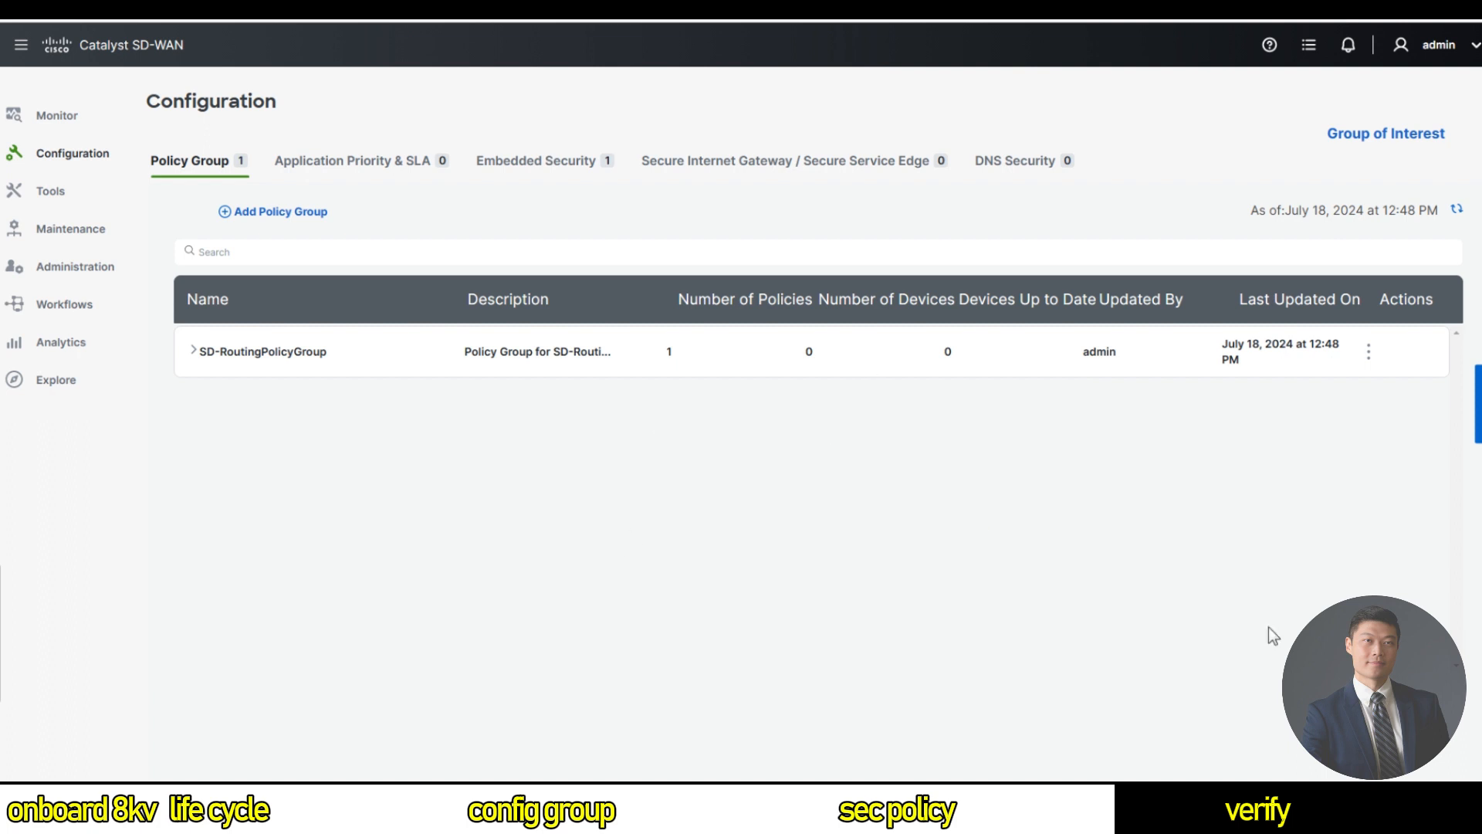
click(194, 353)
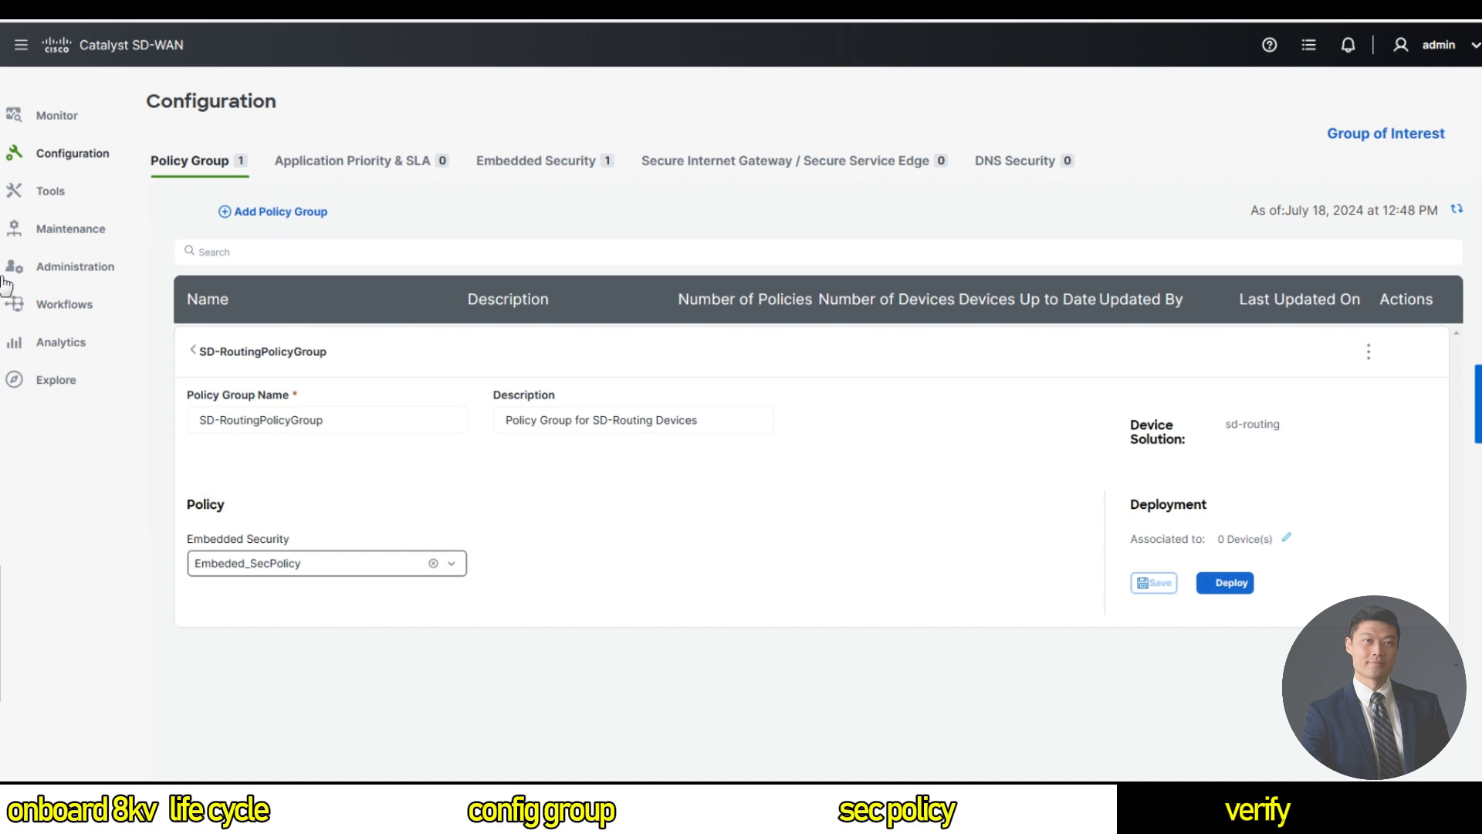
Open SD-RoutingPolicyGroup's associated devices and start the Associate Devices workflow.
mouse_move(71, 155)
drag(1143, 539, 1286, 539)
click(1286, 539)
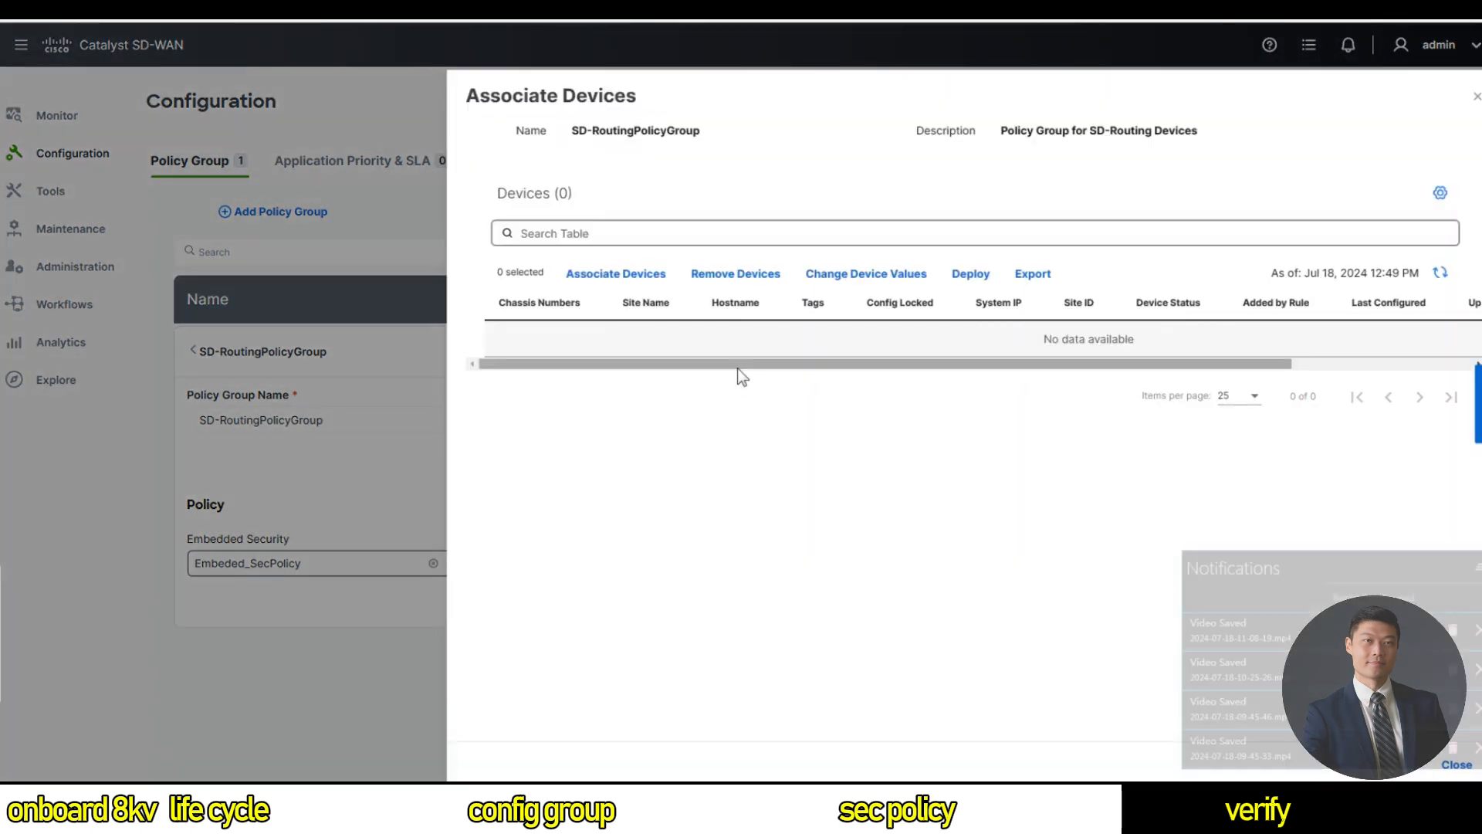
click(634, 275)
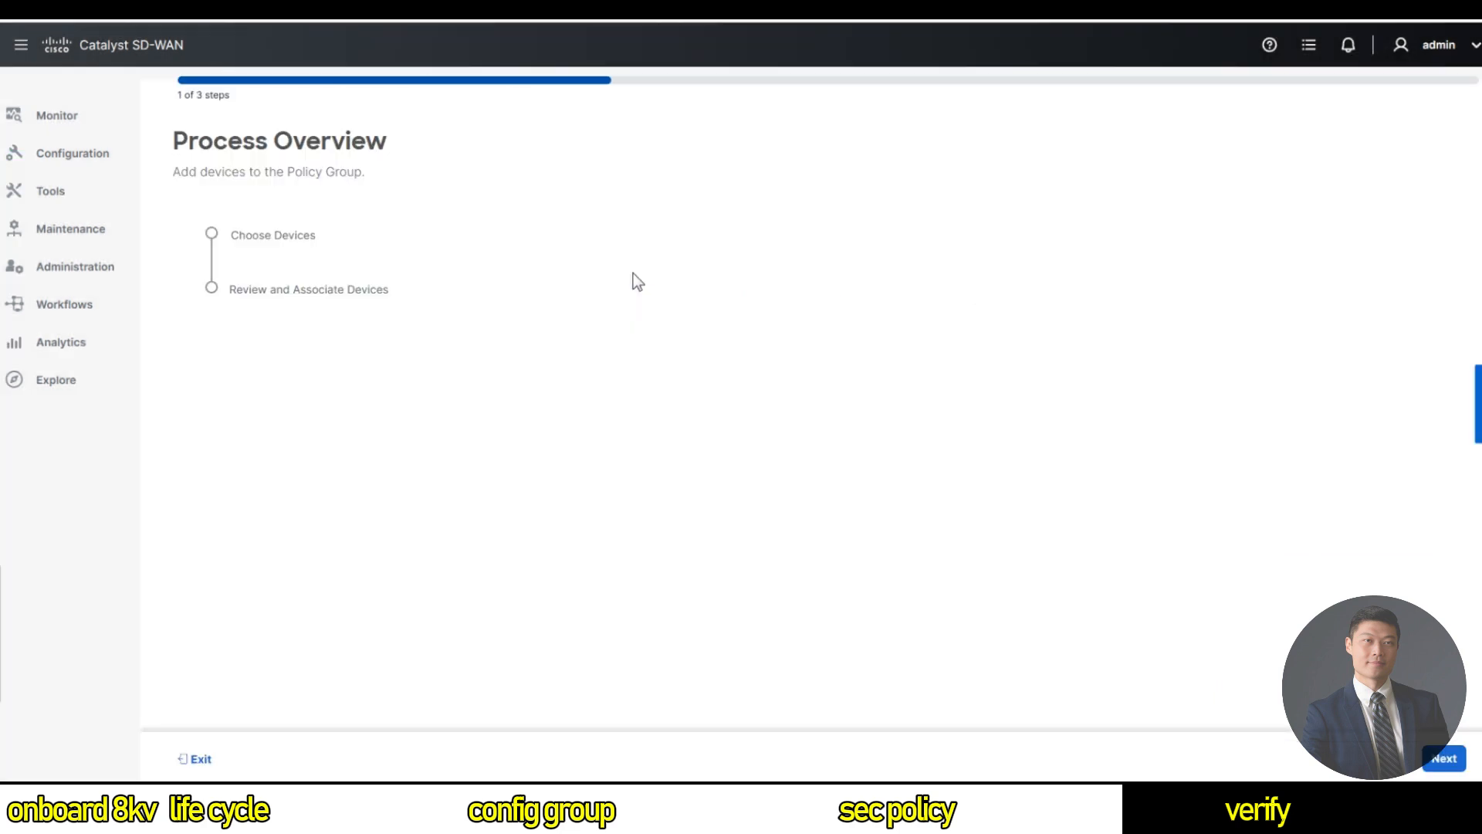
Associate the SITE_12 device with SD-RoutingPolicyGroup and choose Provision Devices.
click(1440, 761)
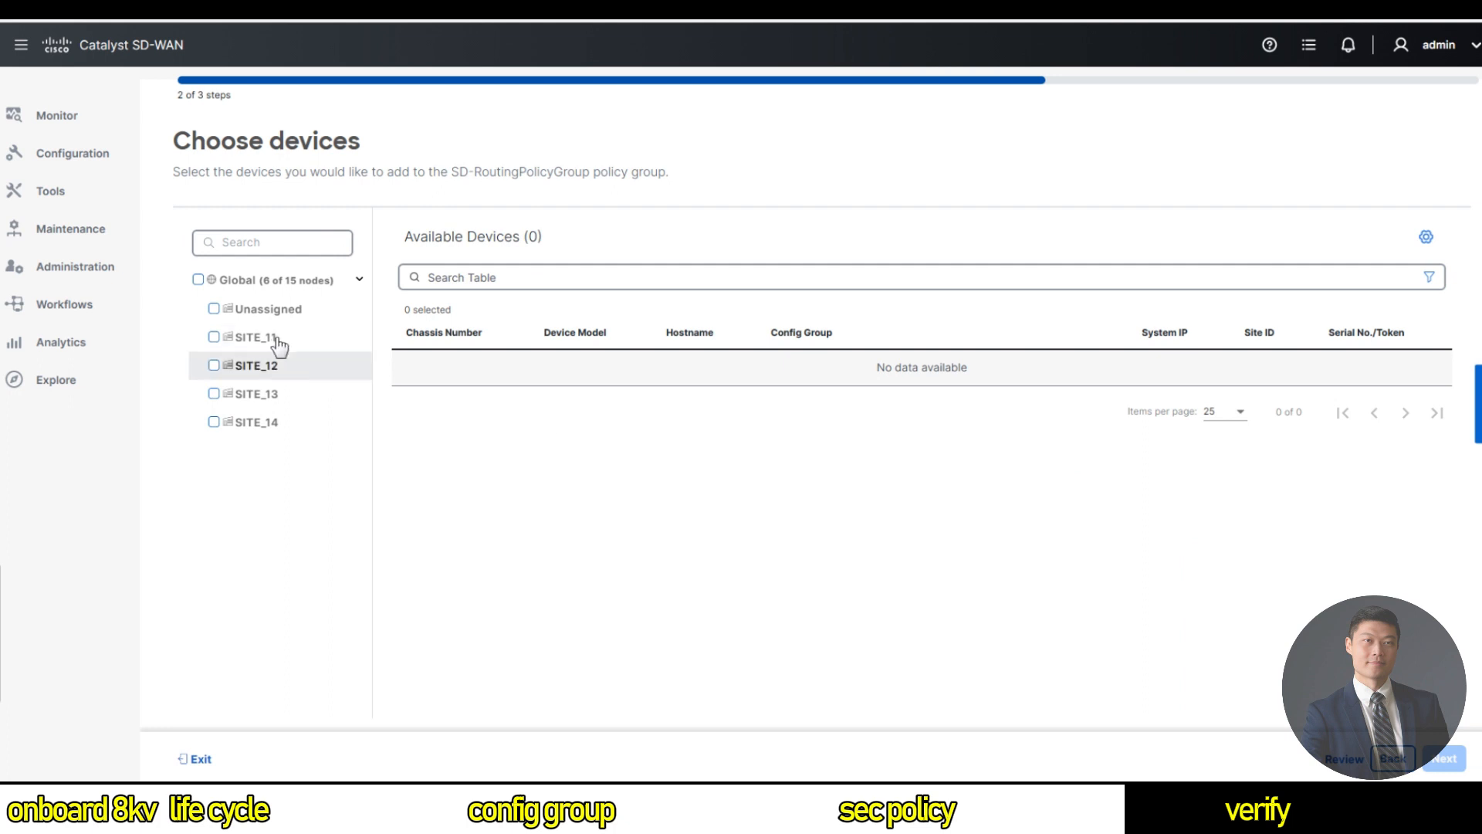
click(215, 365)
click(1444, 758)
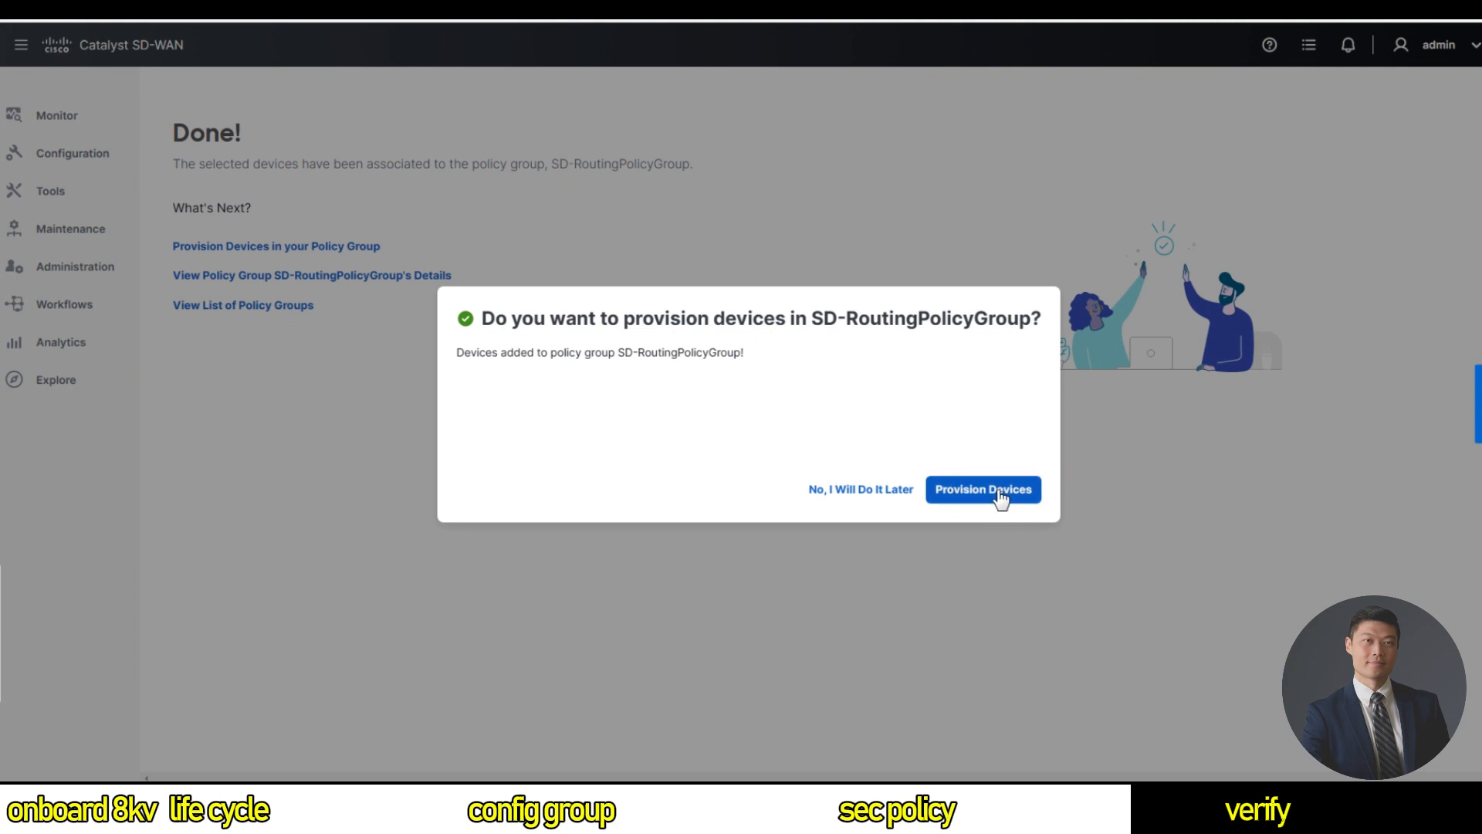
click(999, 497)
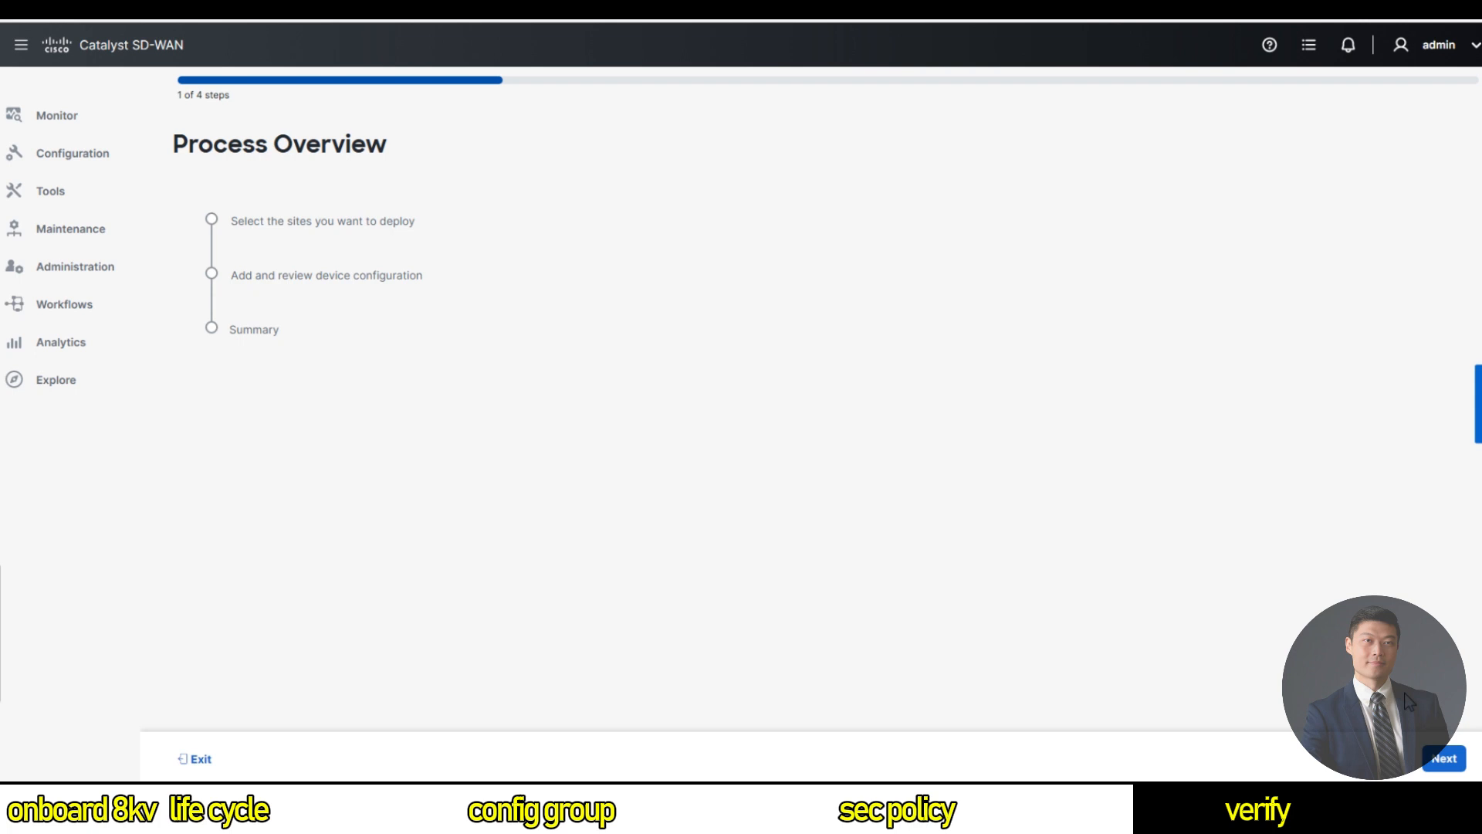
click(1445, 760)
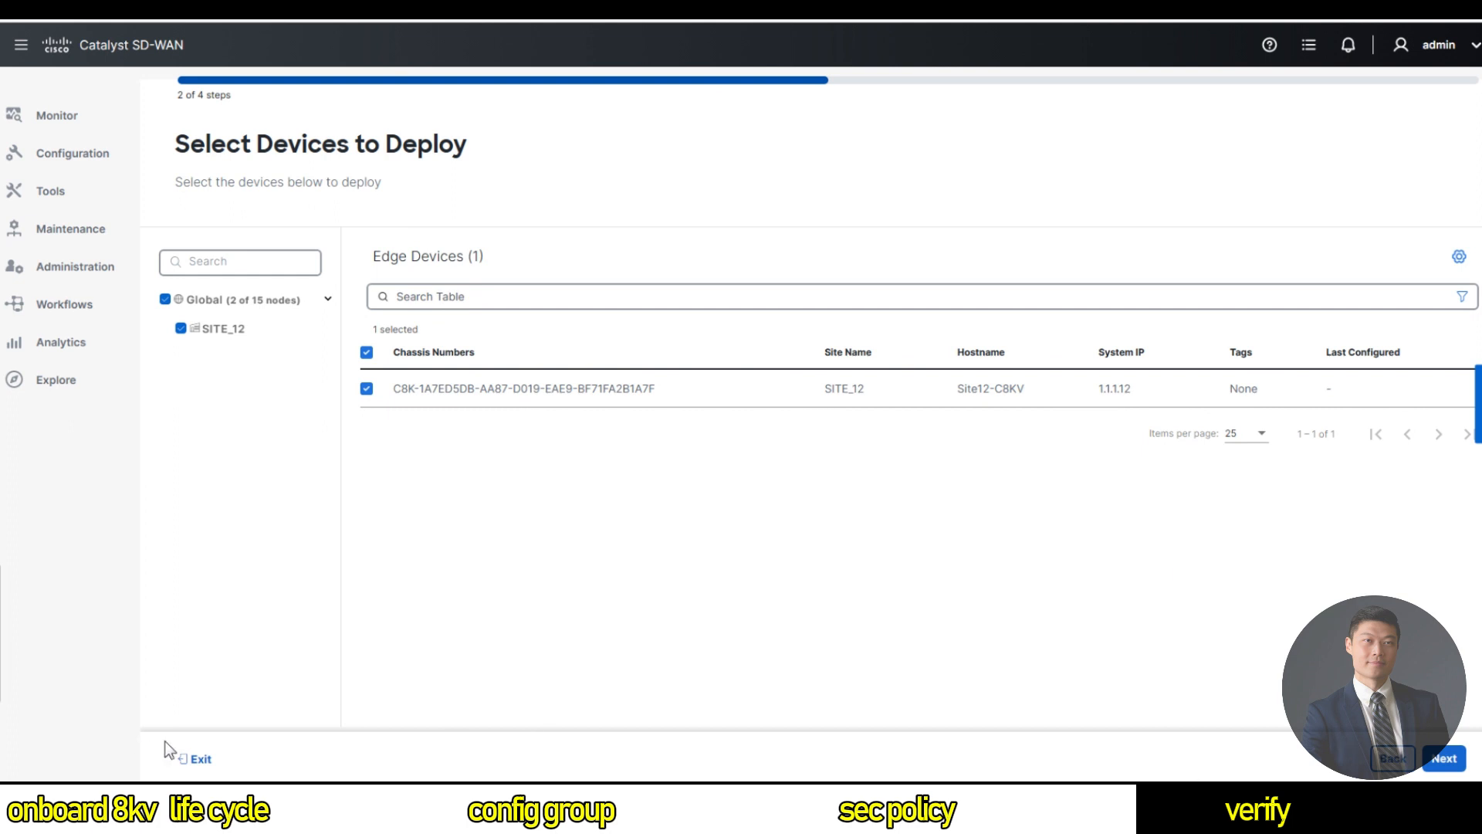
mouse_move(1, 709)
mouse_move(85, 266)
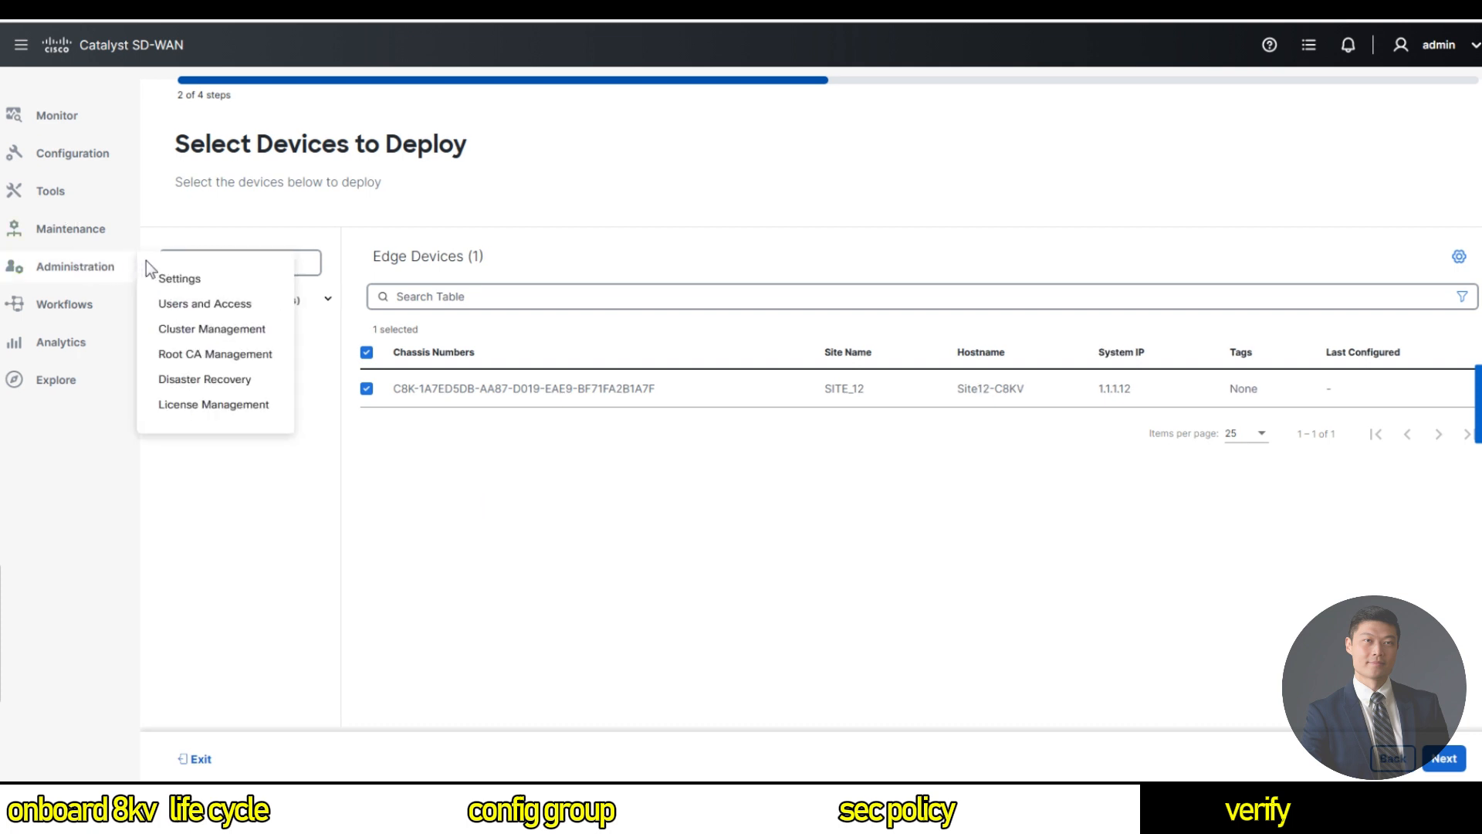
mouse_move(100, 153)
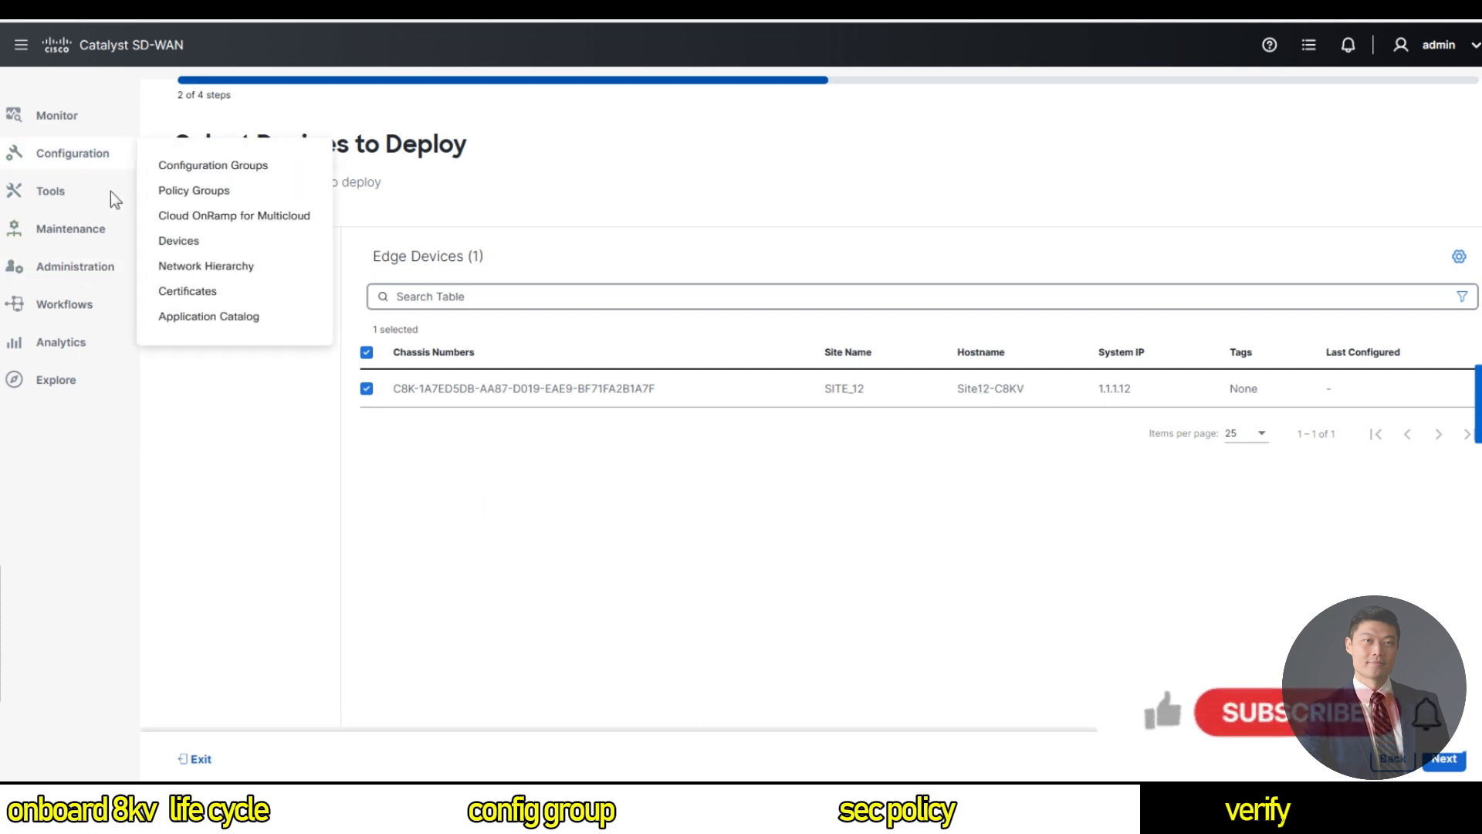
Start deploying SD-RoutingPolicyGroup with target Site12-C8KV and advance to the Summary step.
click(186, 190)
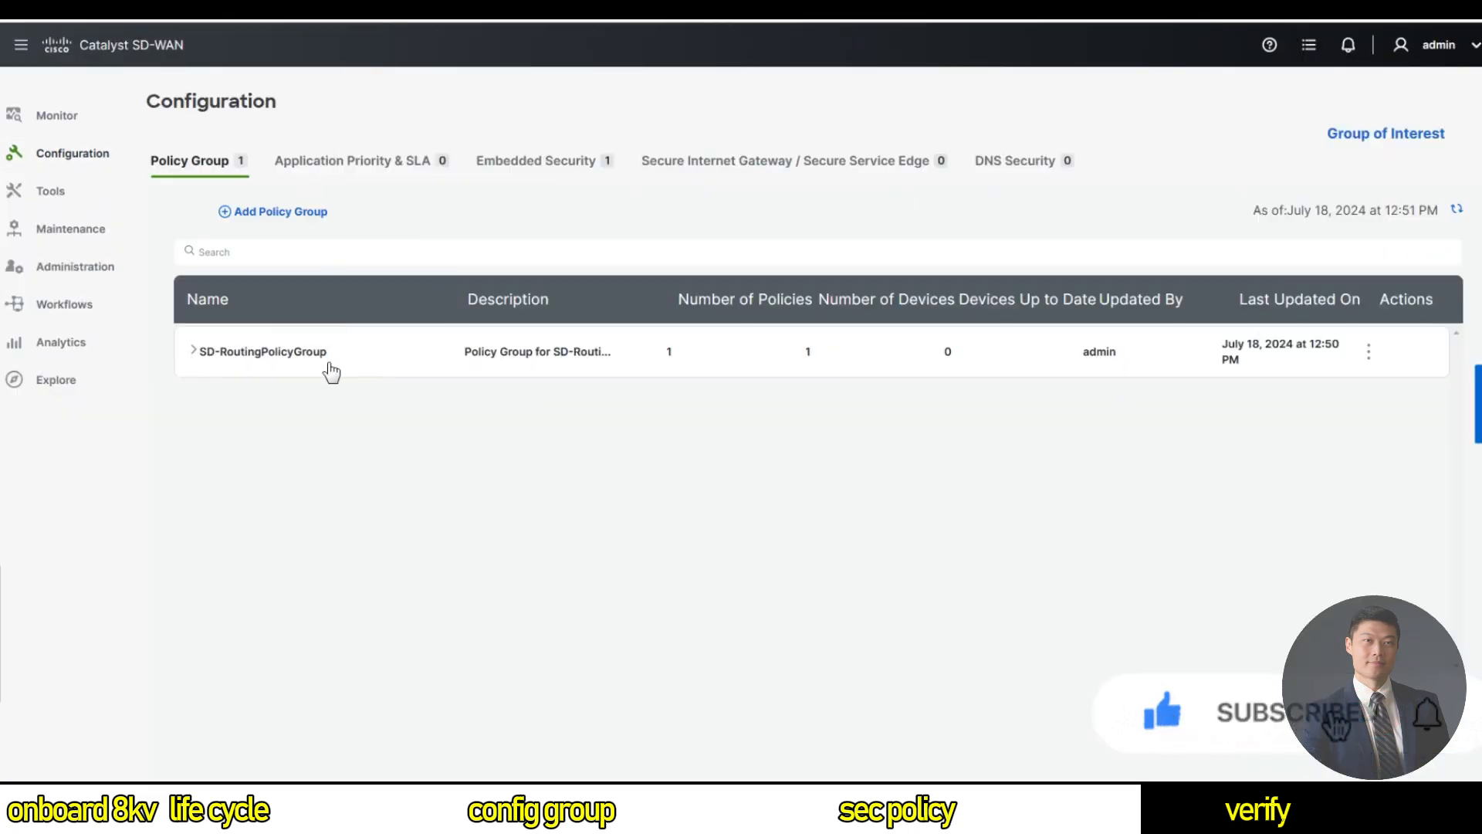
click(194, 350)
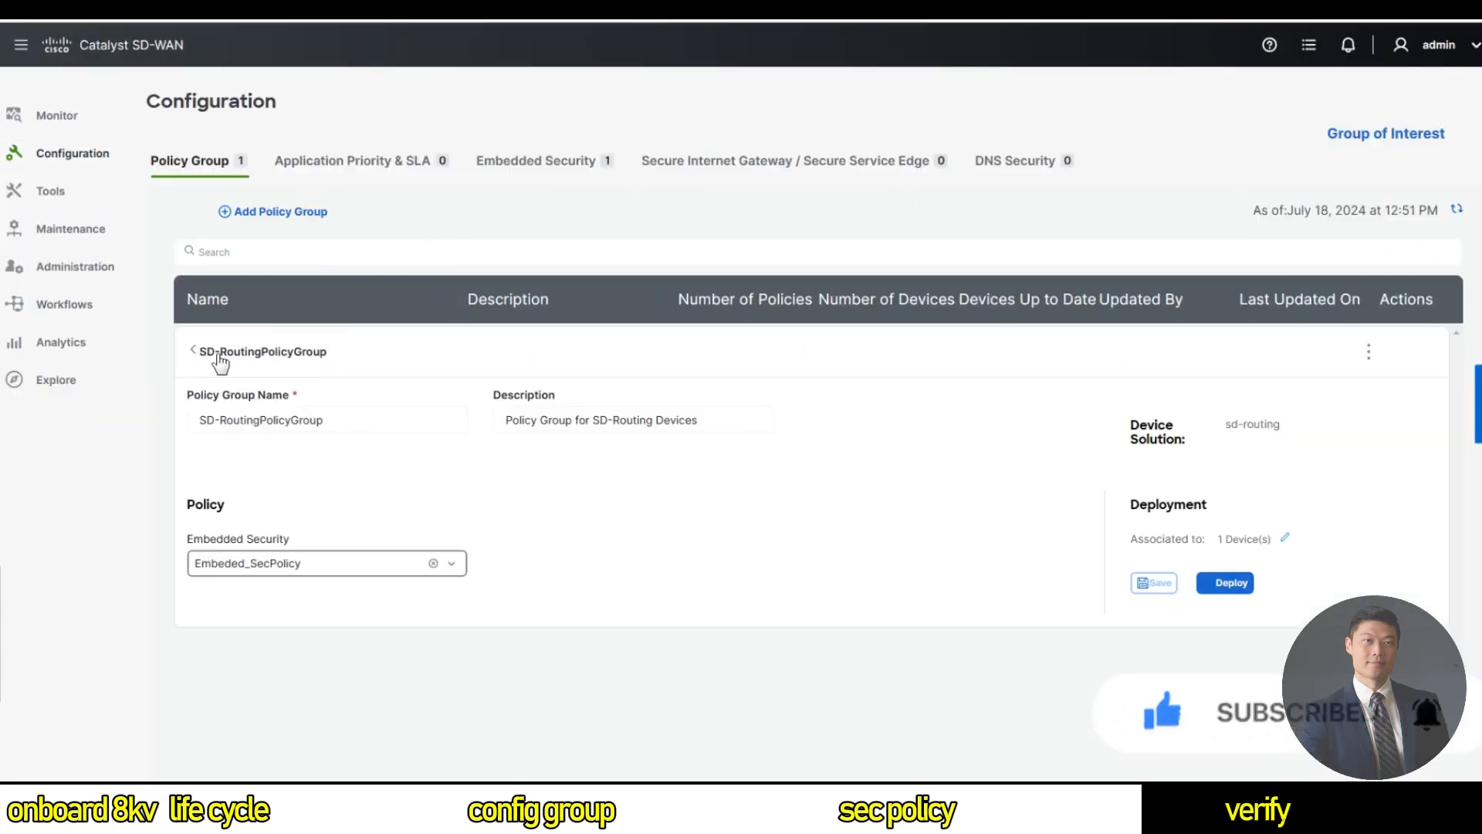
click(1235, 585)
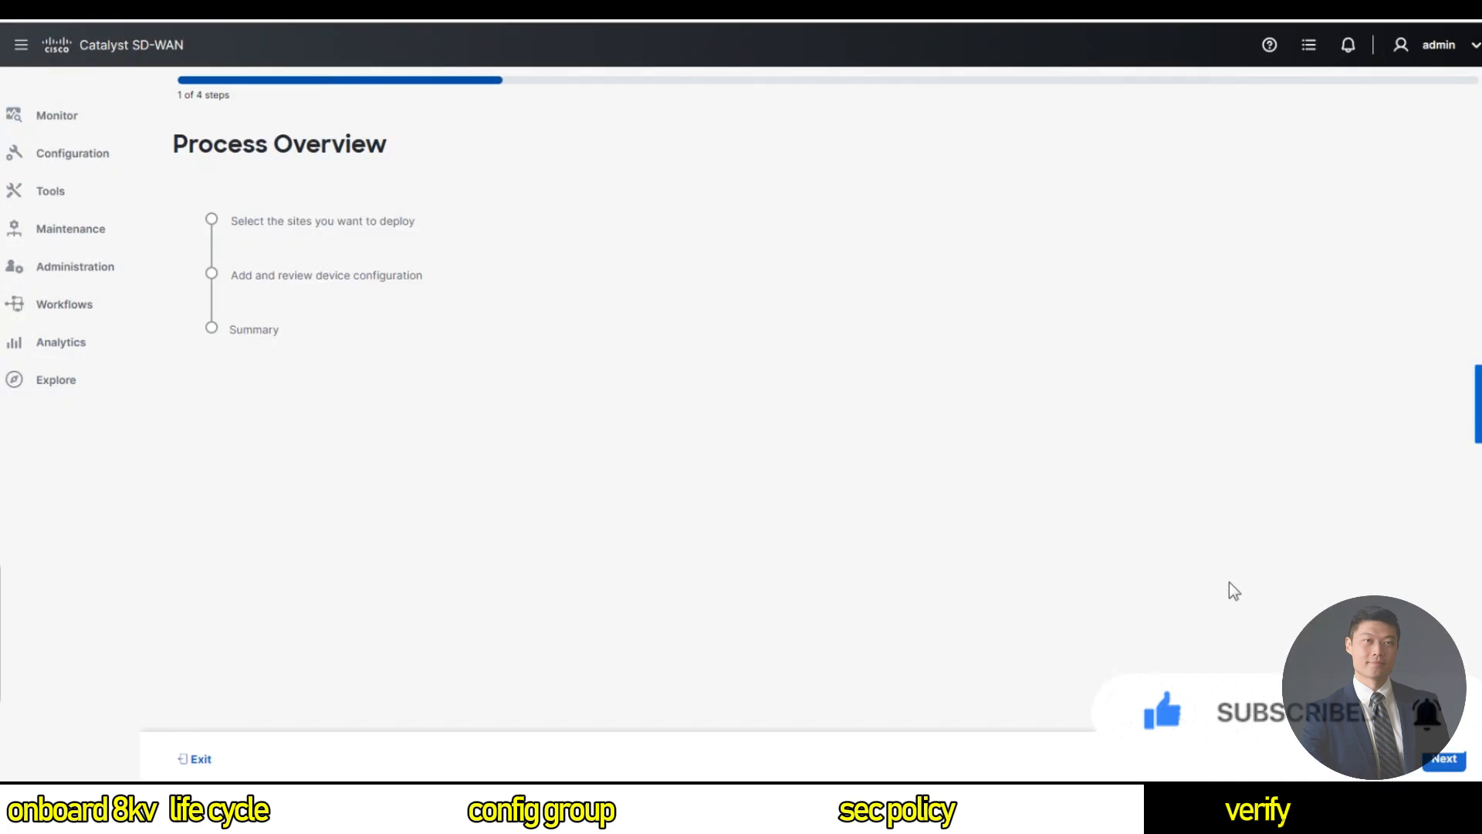
click(1446, 758)
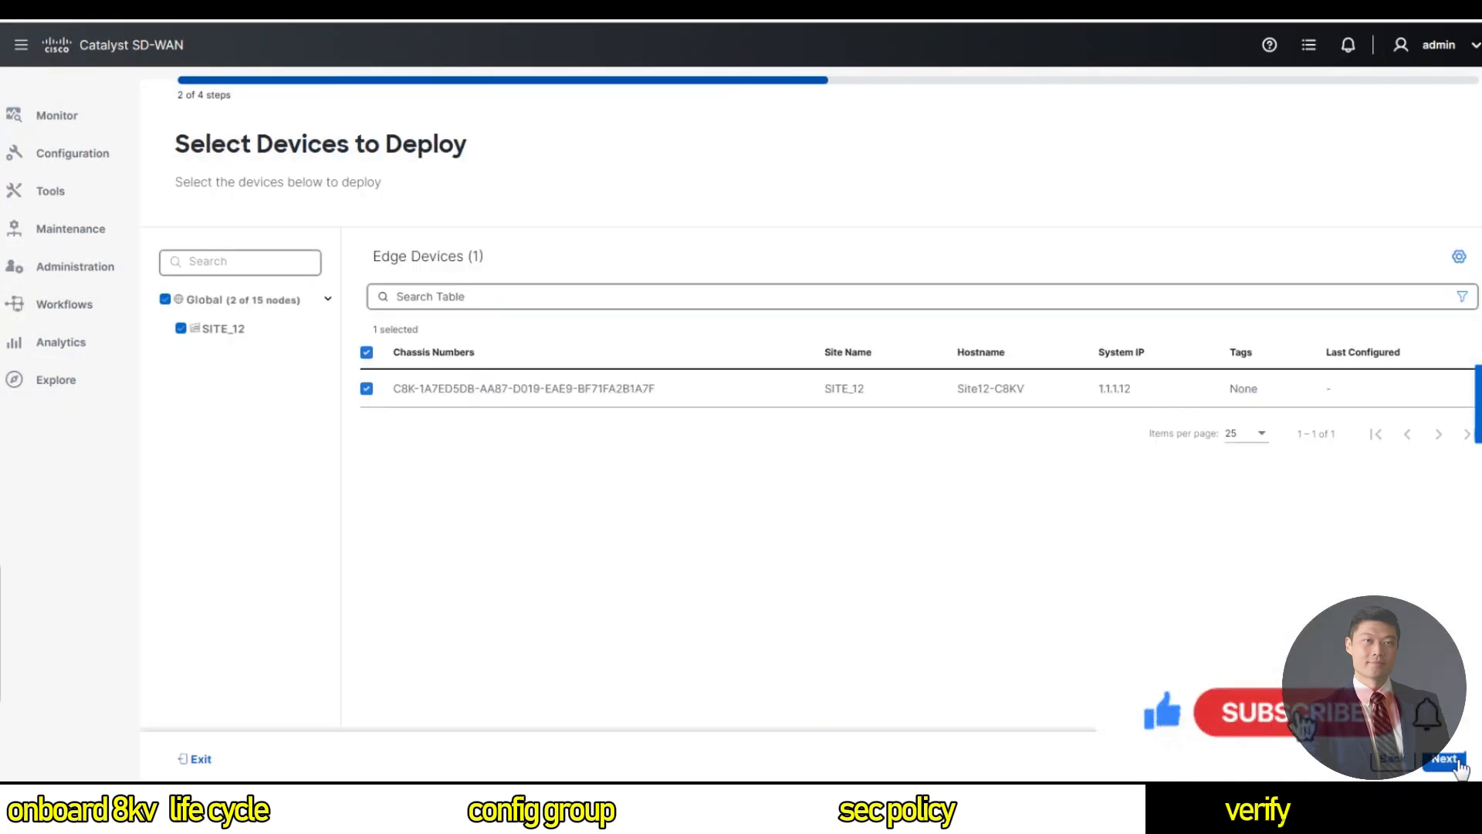
click(1454, 761)
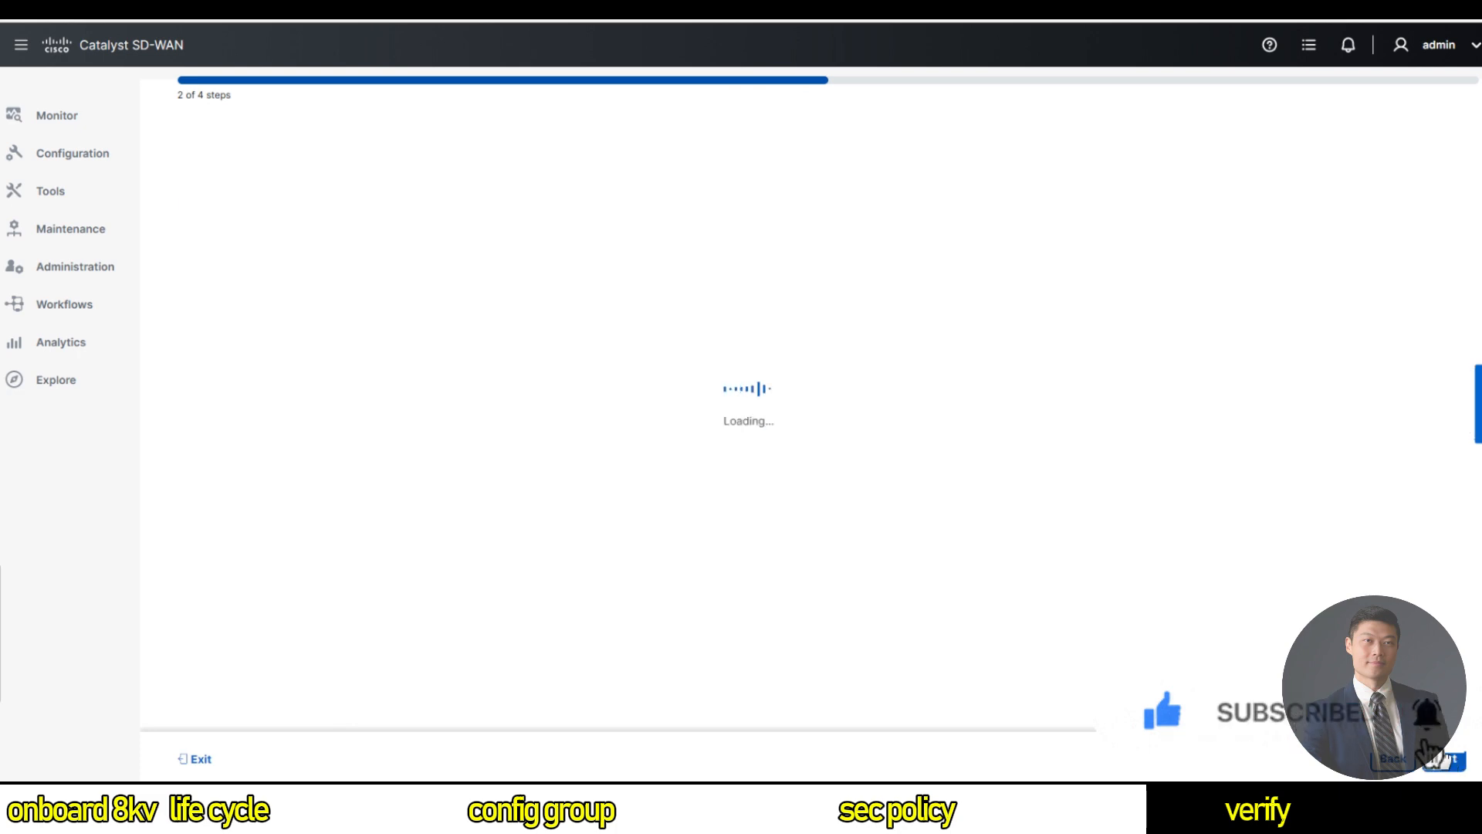
click(246, 361)
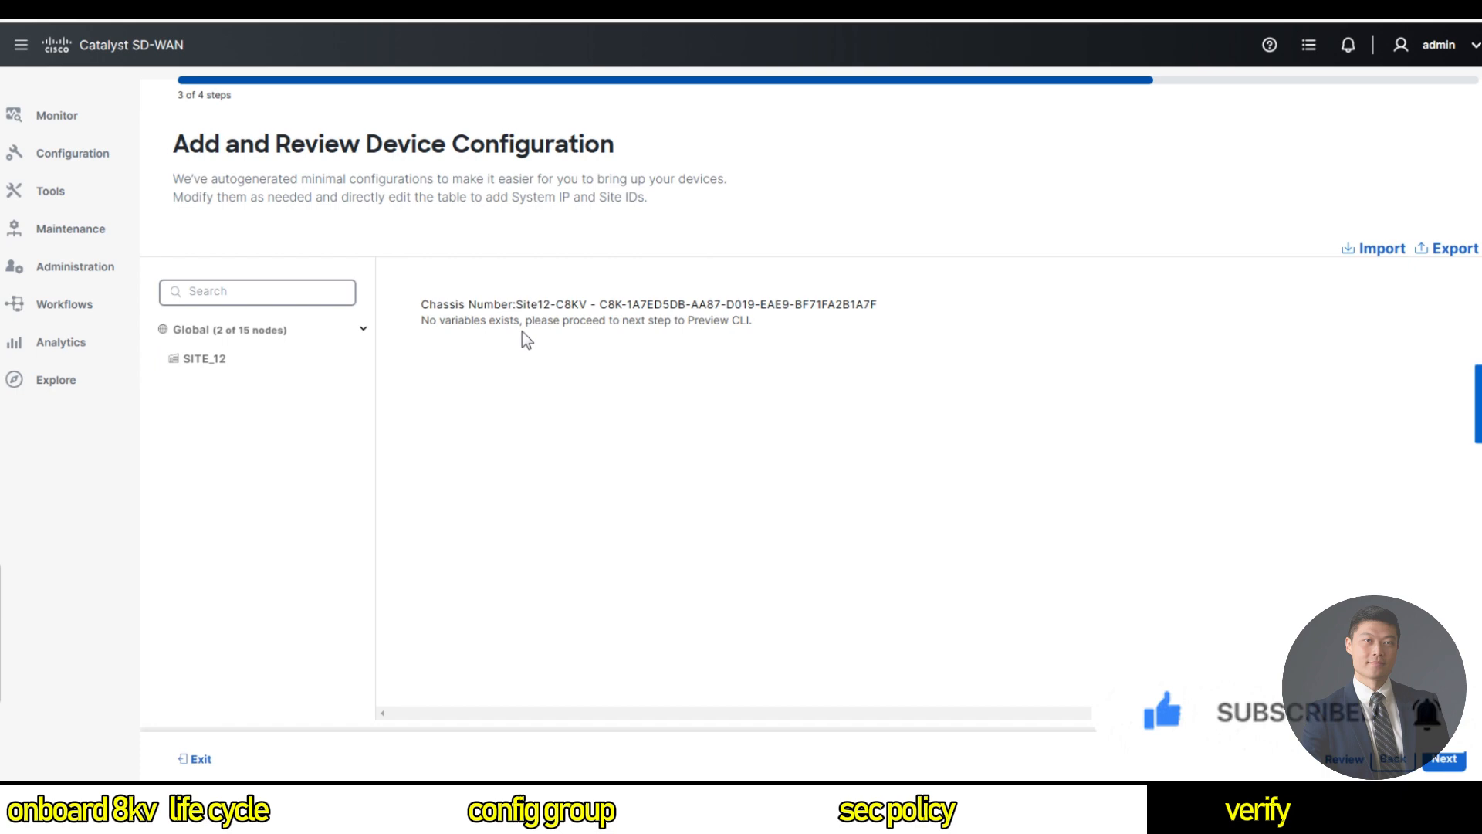
click(1445, 761)
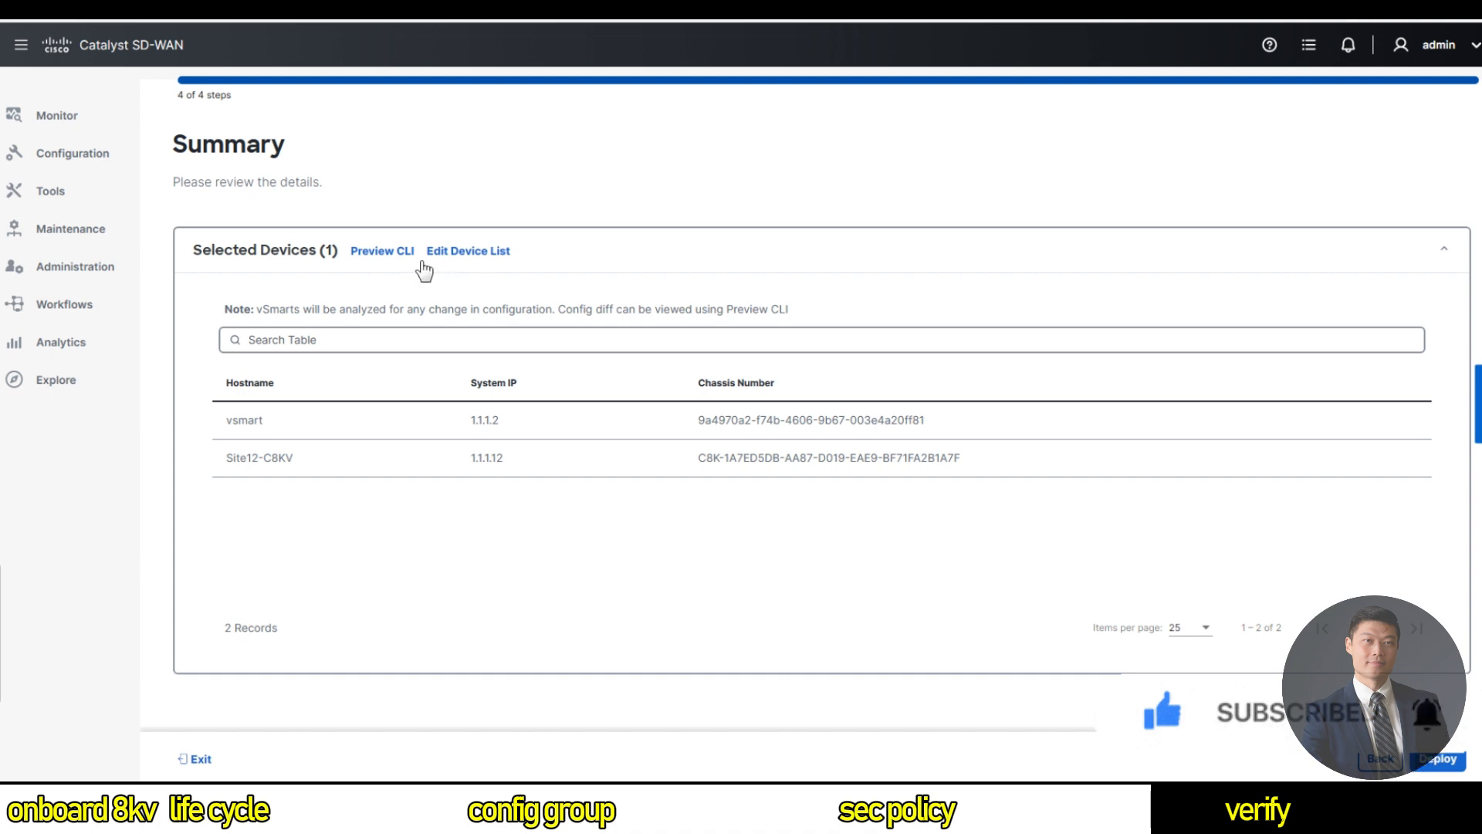
click(377, 252)
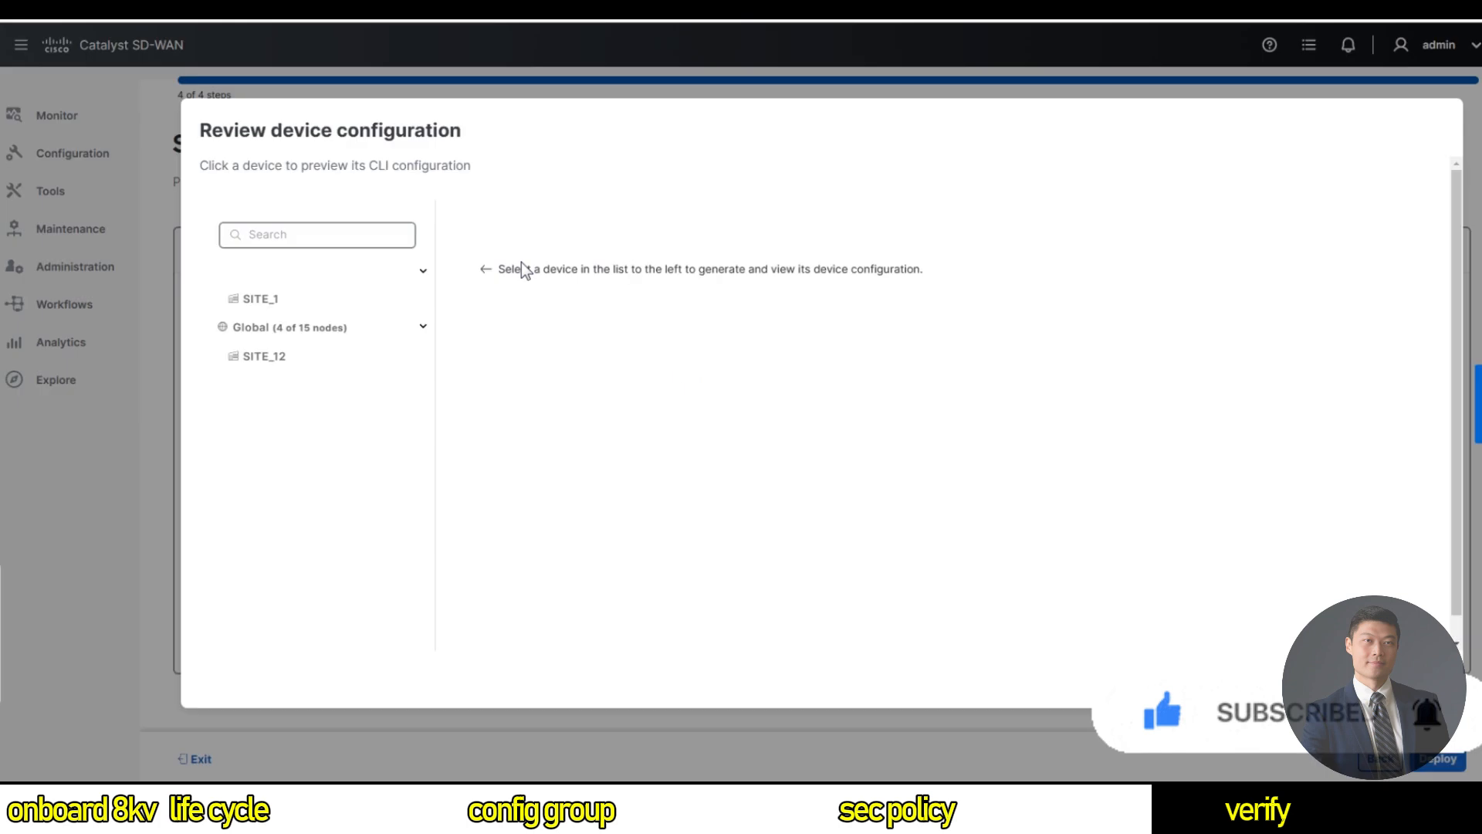
click(293, 363)
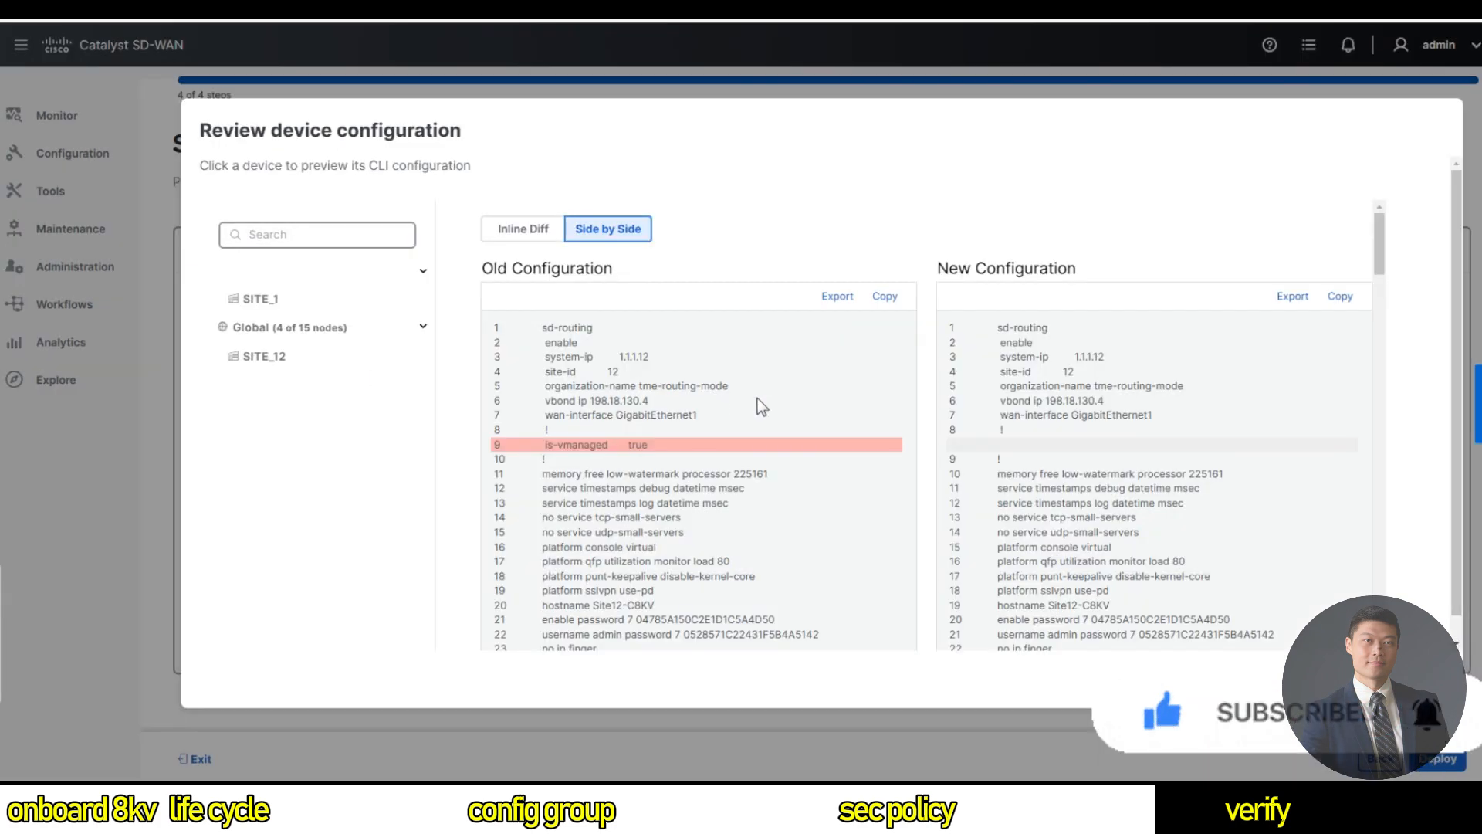
scroll(834, 417, down, 8)
scroll(843, 429, down, 4)
scroll(841, 433, up, 5)
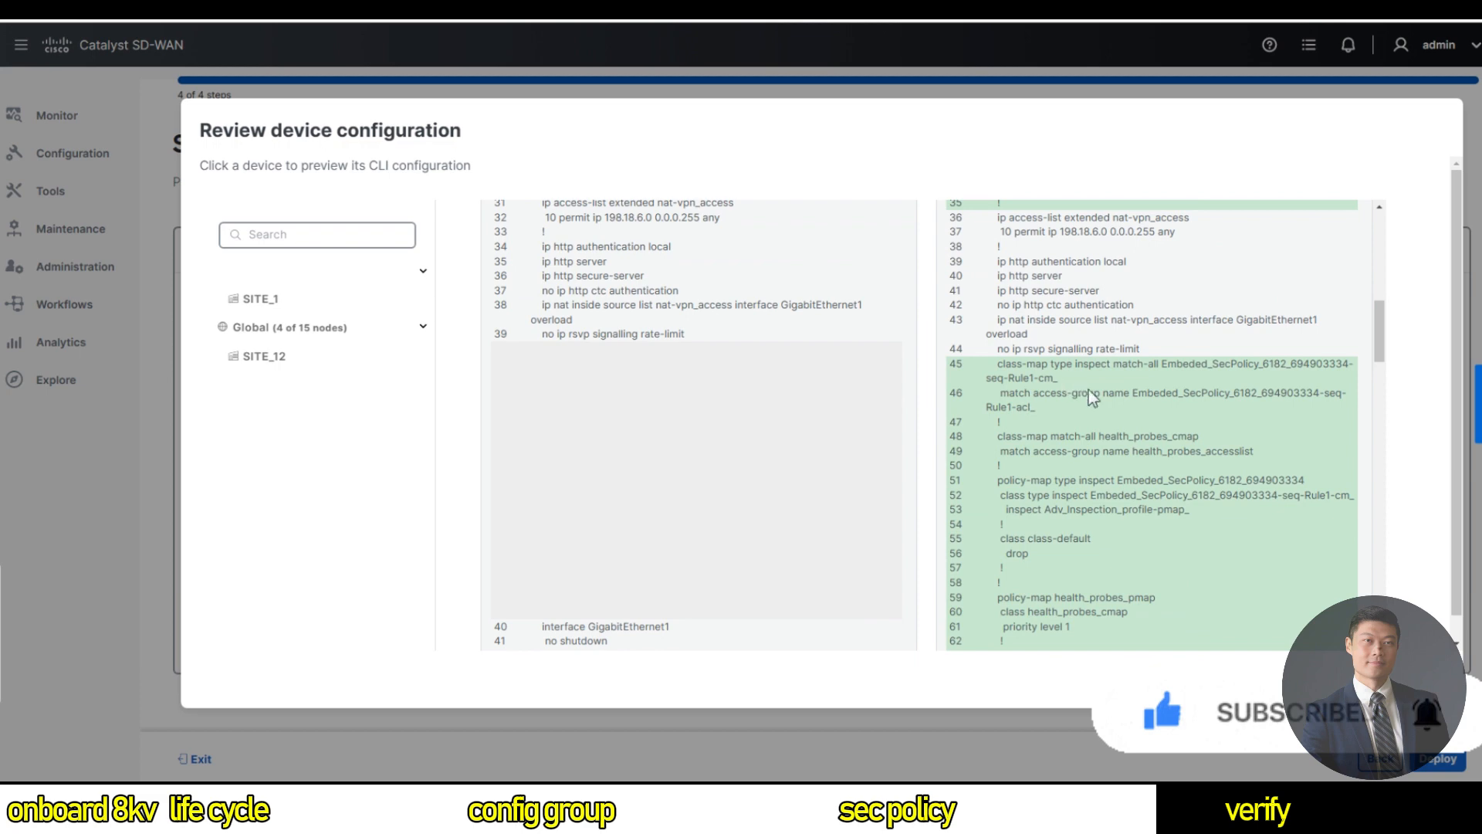
scroll(1093, 392, down, 3)
scroll(1031, 402, up, 2)
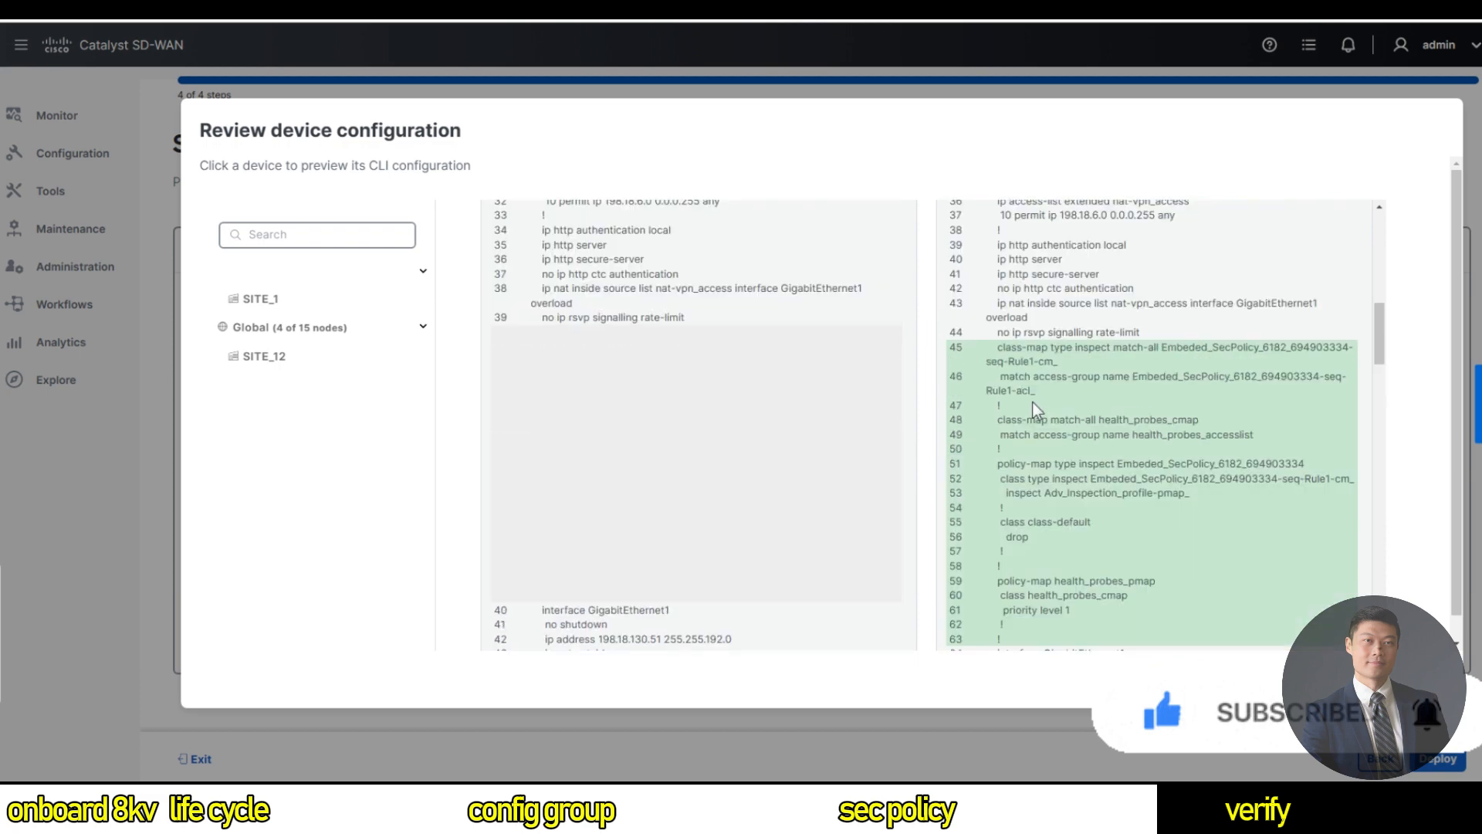
scroll(1124, 463, down, 2)
scroll(1123, 486, down, 5)
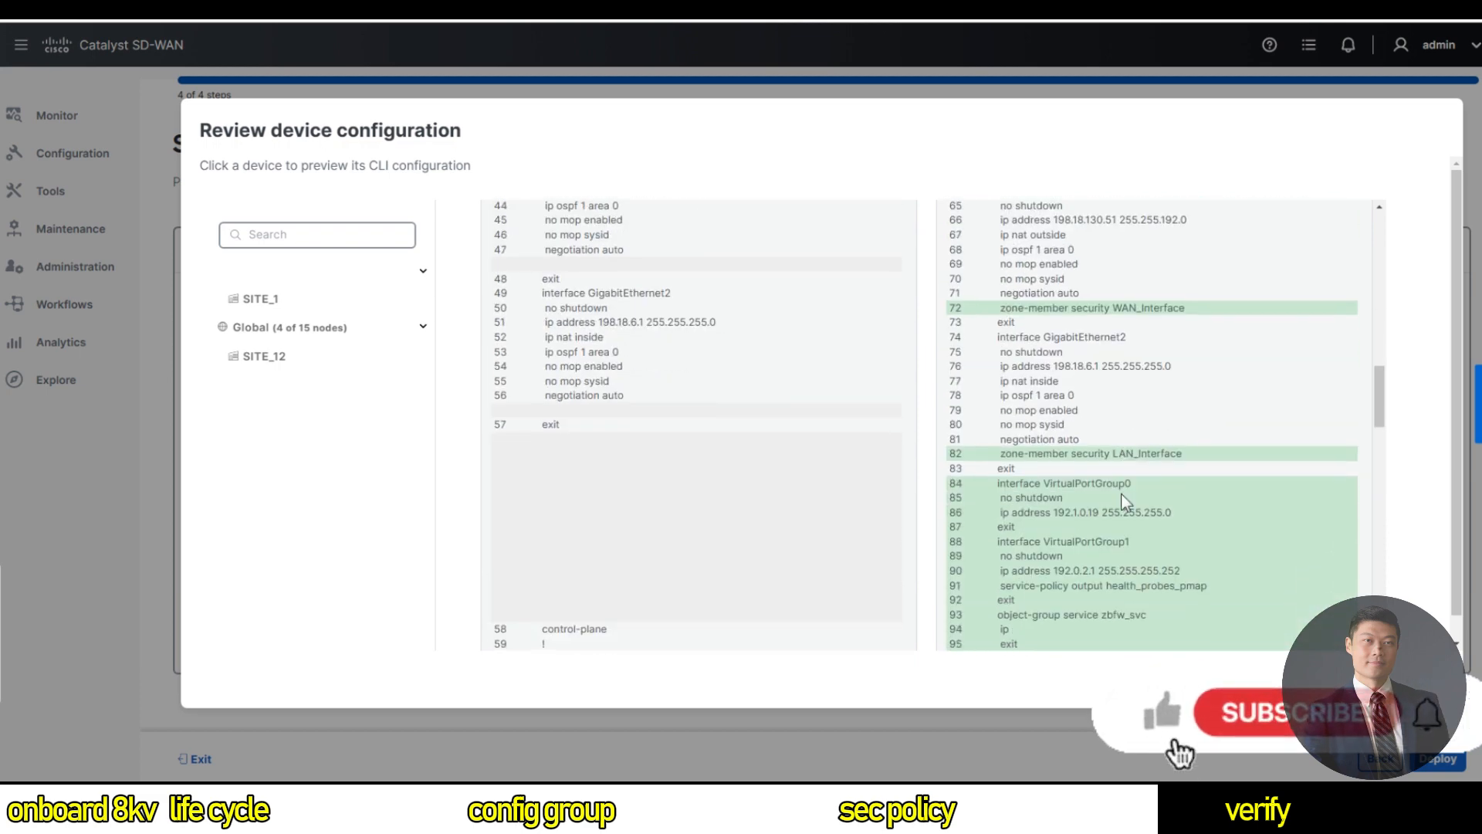
scroll(1122, 491, down, 7)
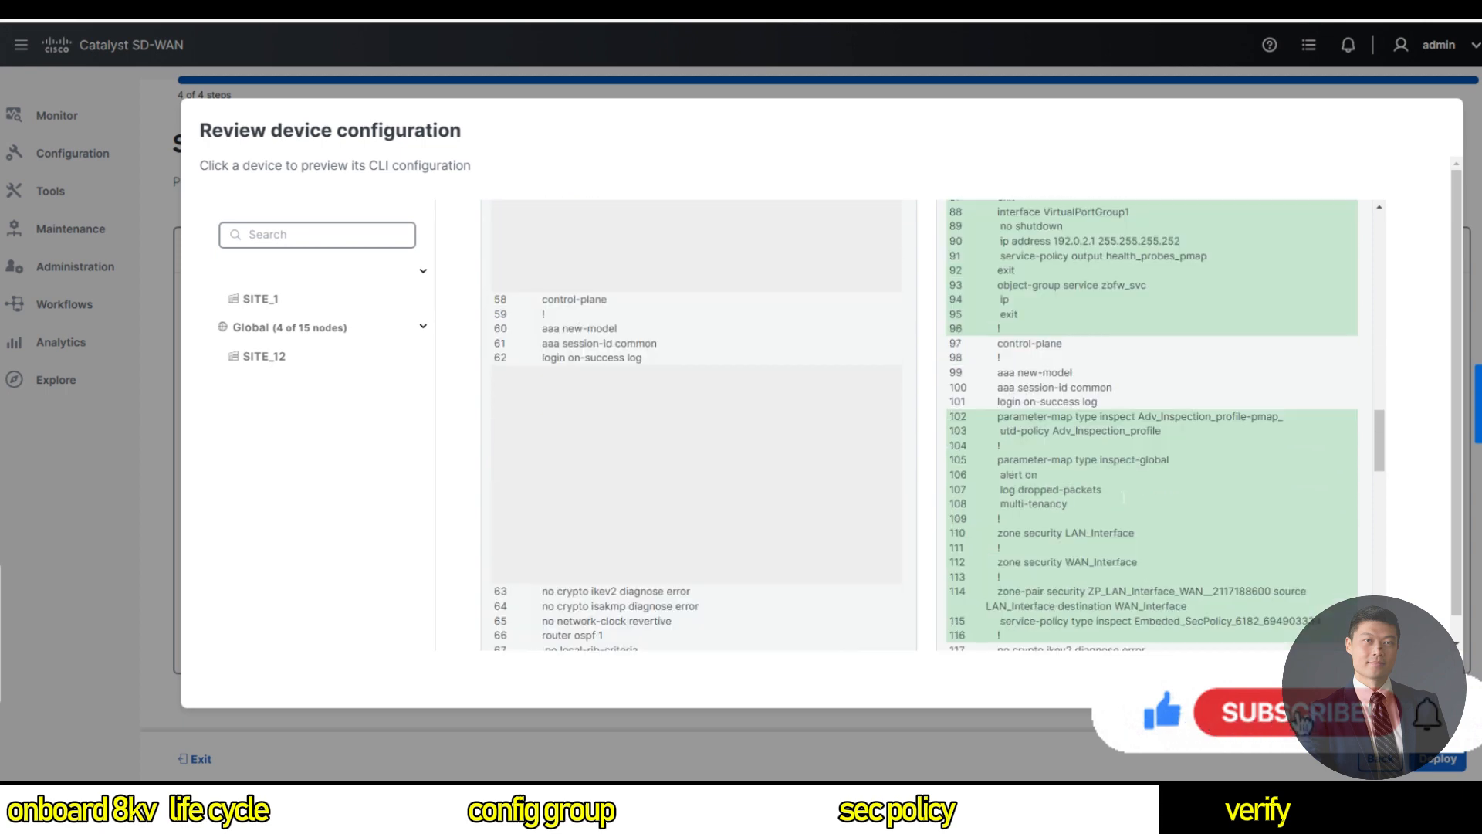
scroll(1151, 425, down, 15)
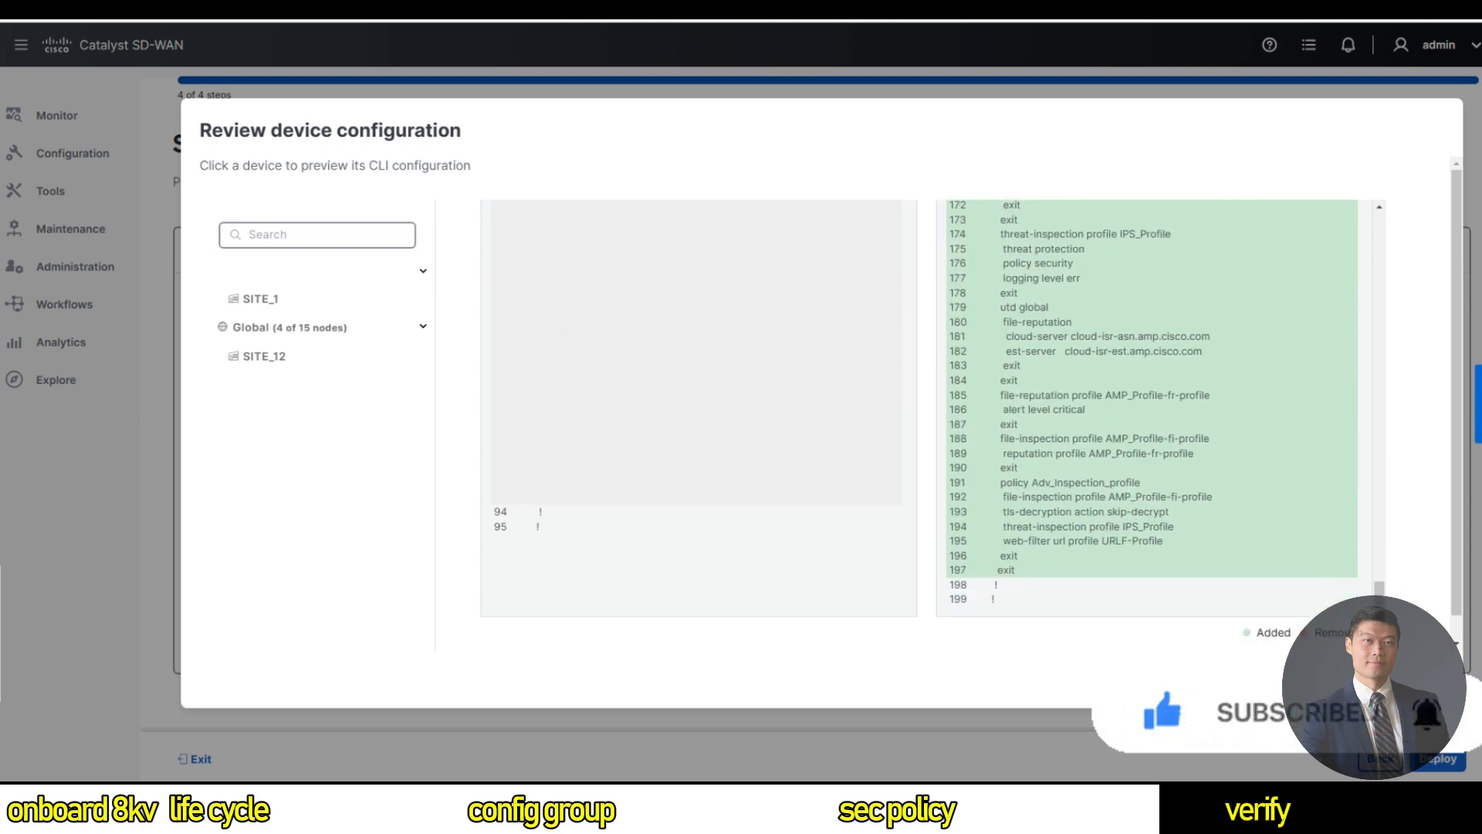
key(Escape)
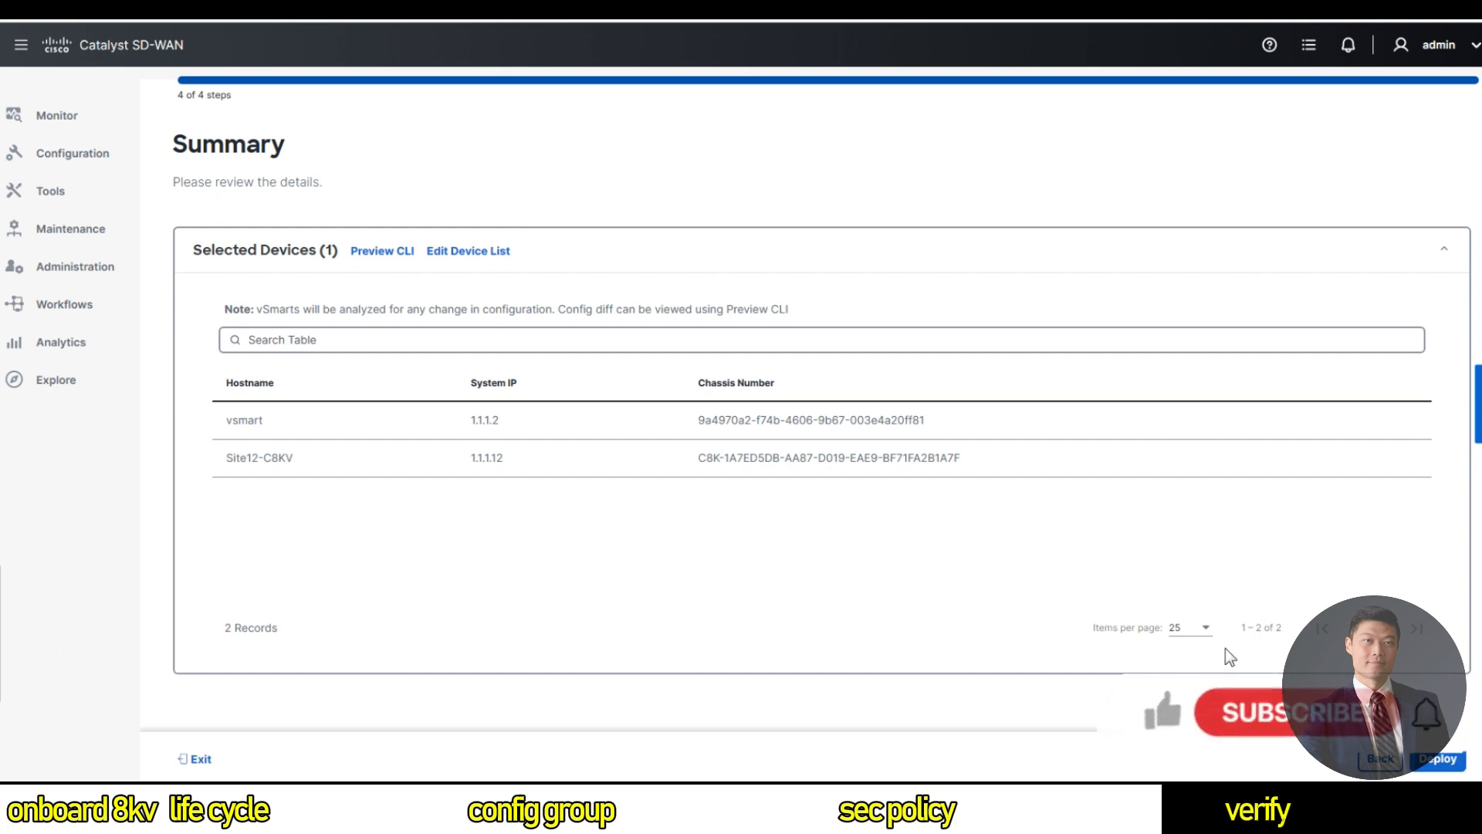
Deploy SD-RoutingPolicyGroup, then view the Site12-C8KV deployment log from the deployment status.
click(1419, 759)
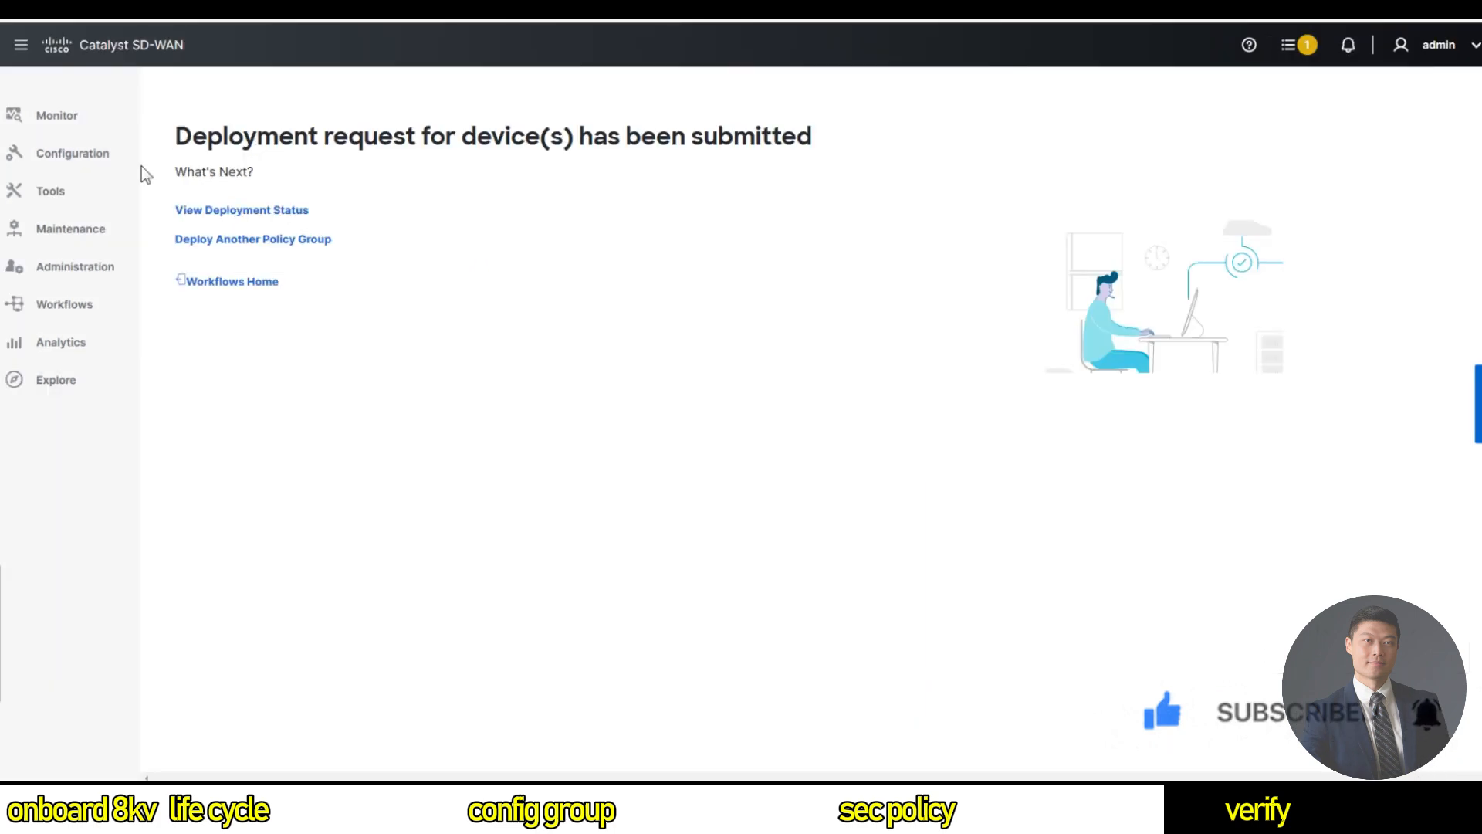
click(199, 207)
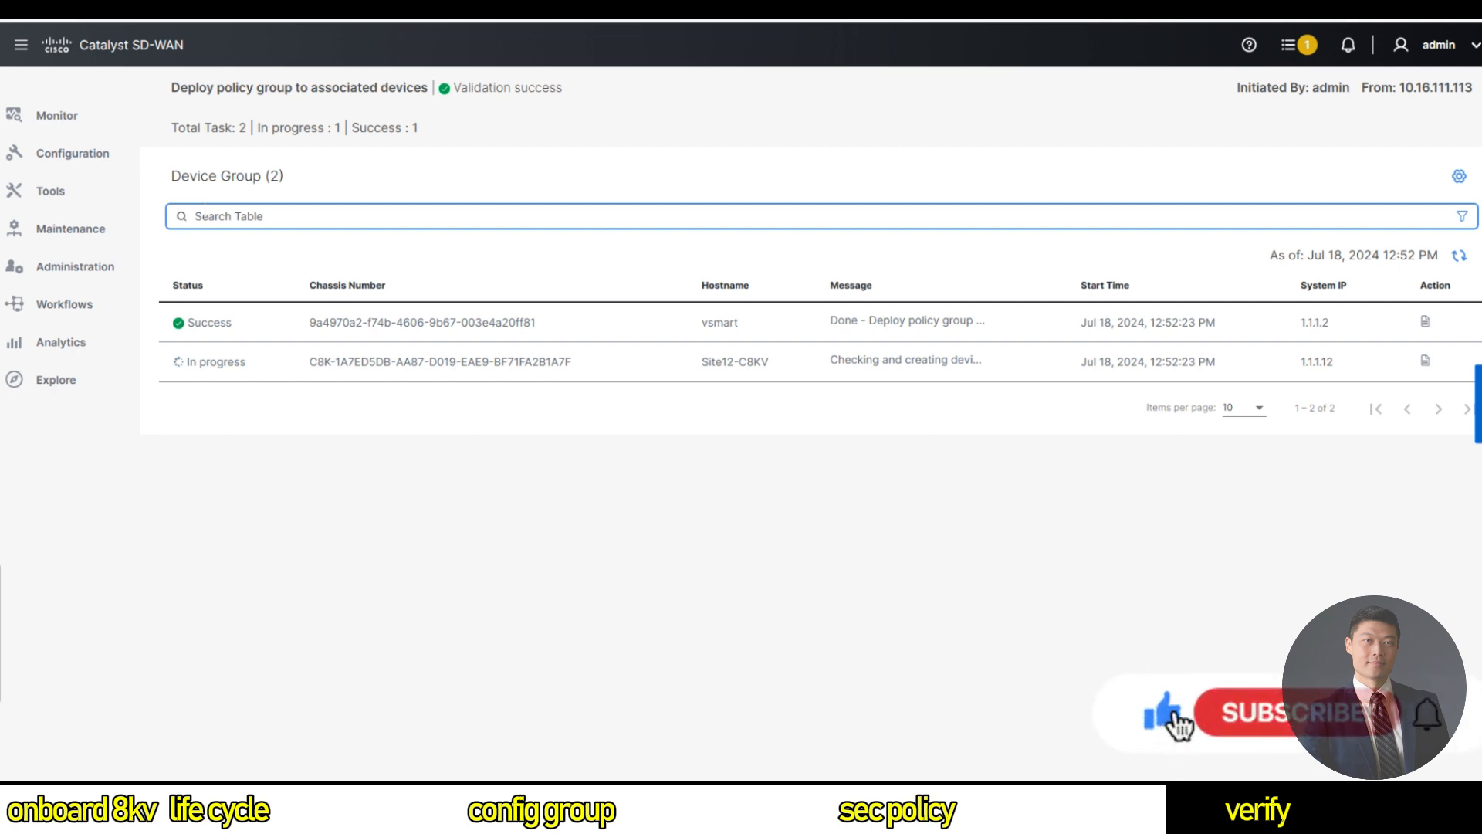
click(1426, 361)
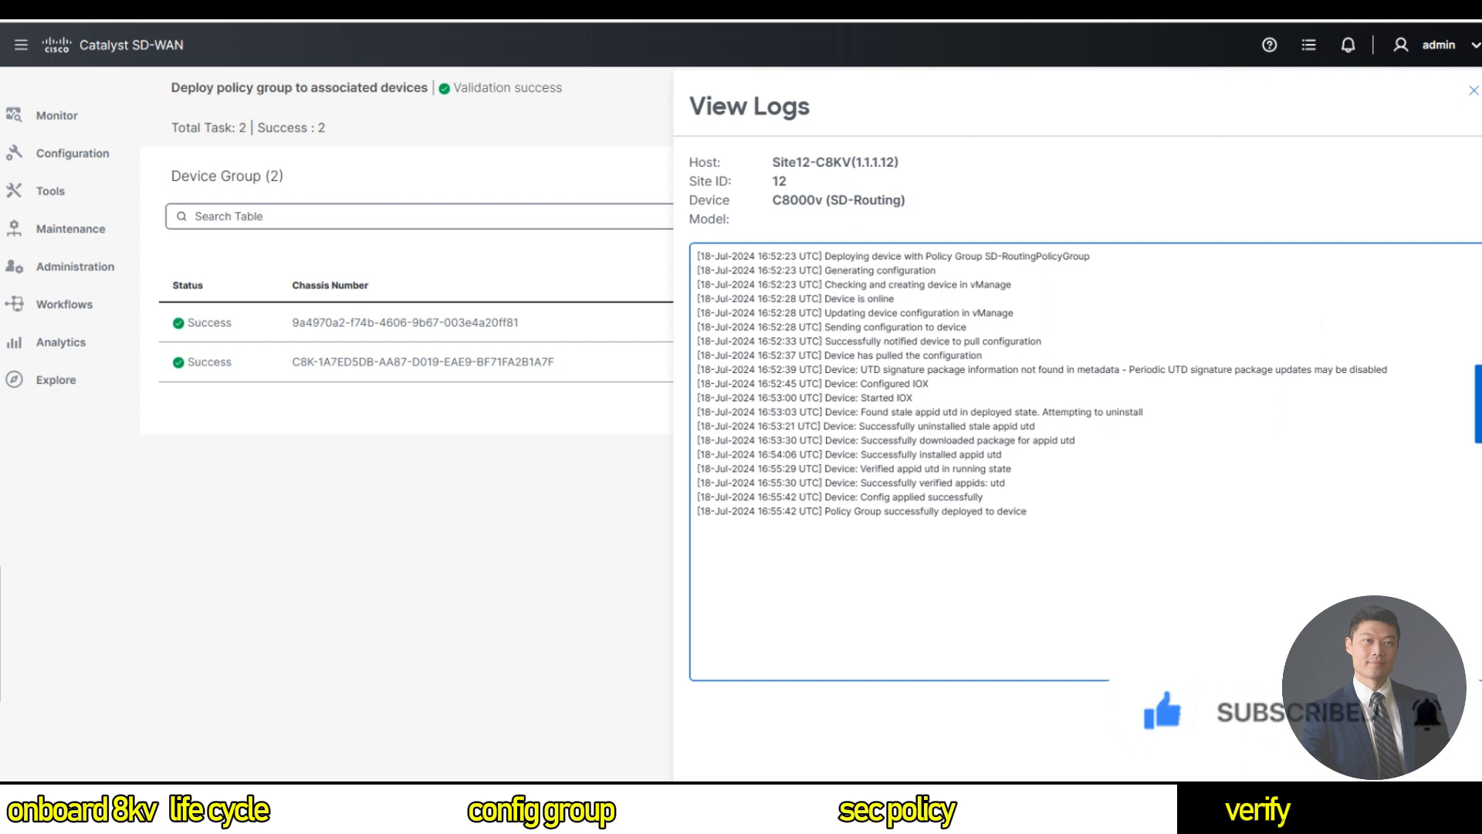
Go to Configuration Groups and edit C8KV-CG-CLI from its Actions menu.
mouse_move(94, 166)
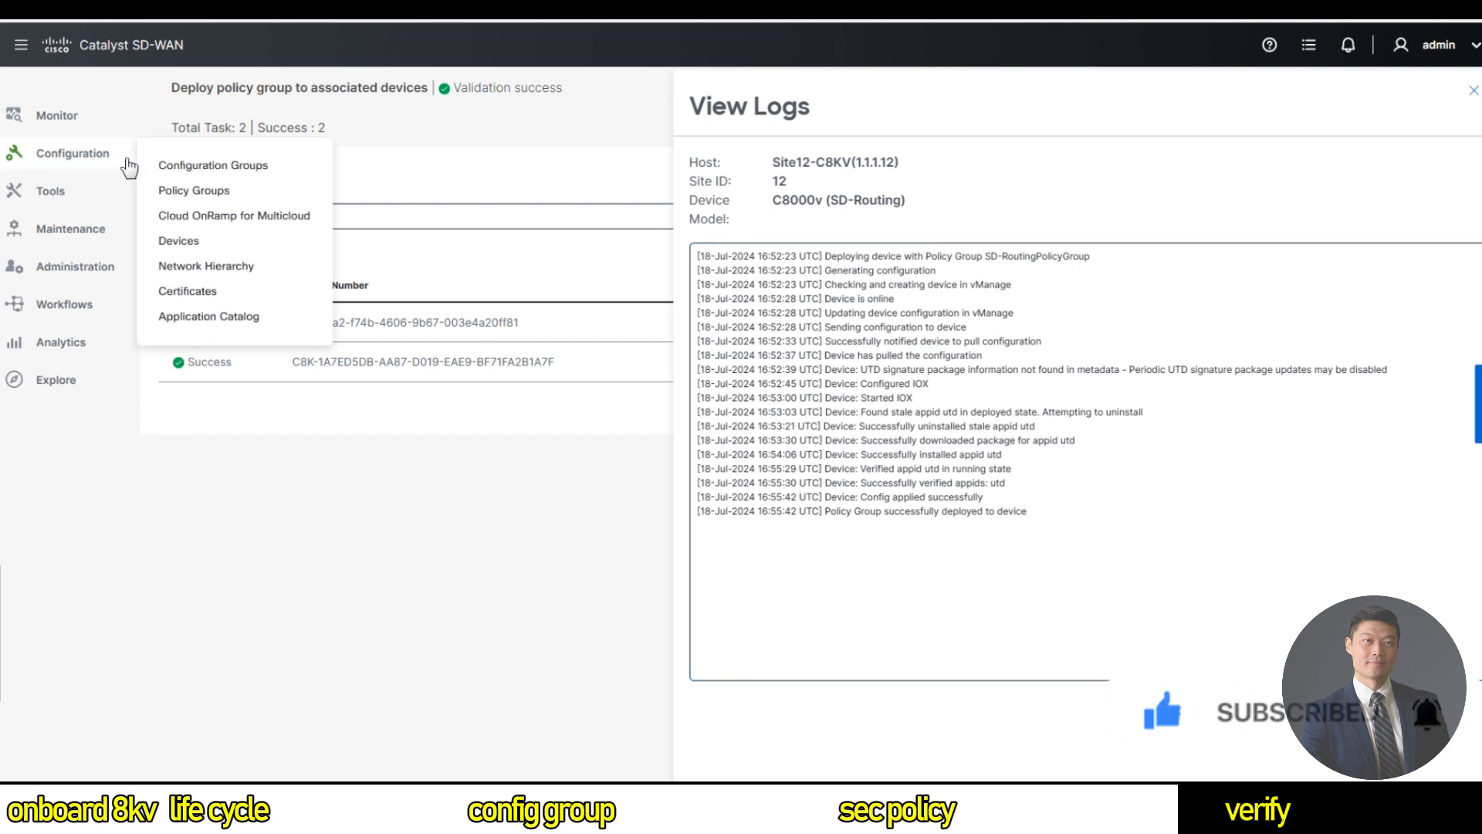
click(174, 168)
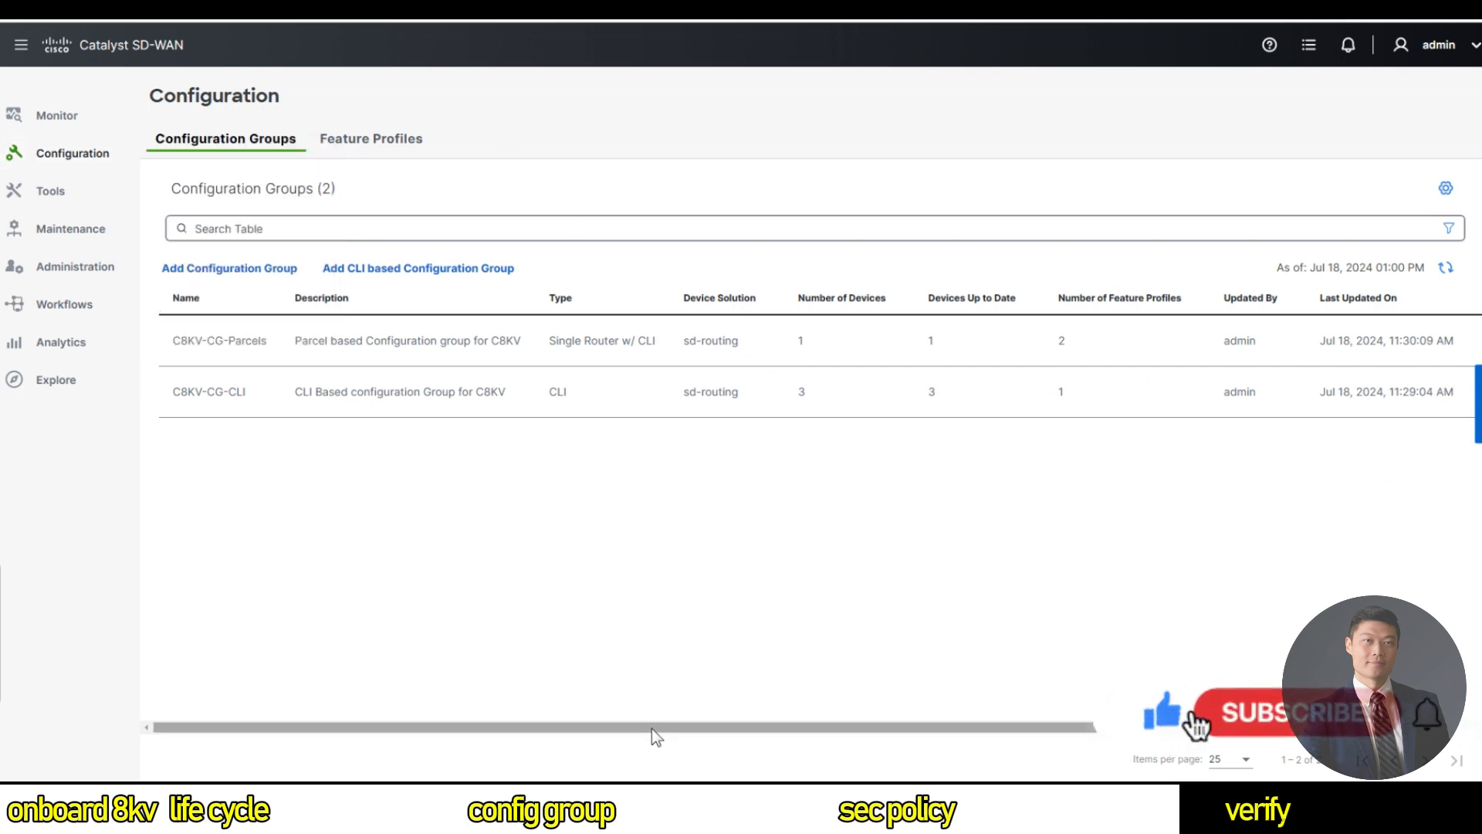
drag(656, 727, 1104, 739)
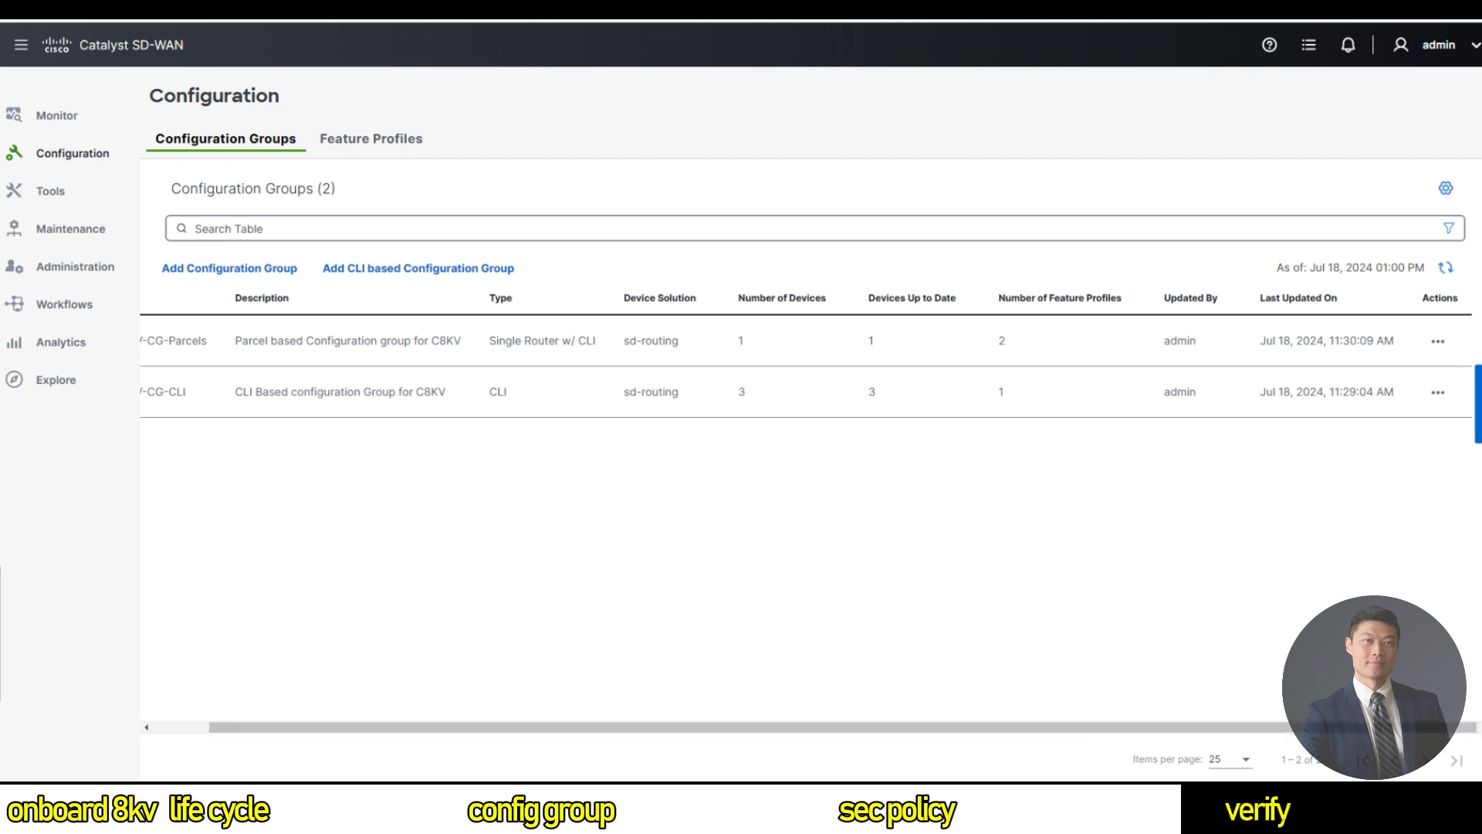
click(1429, 392)
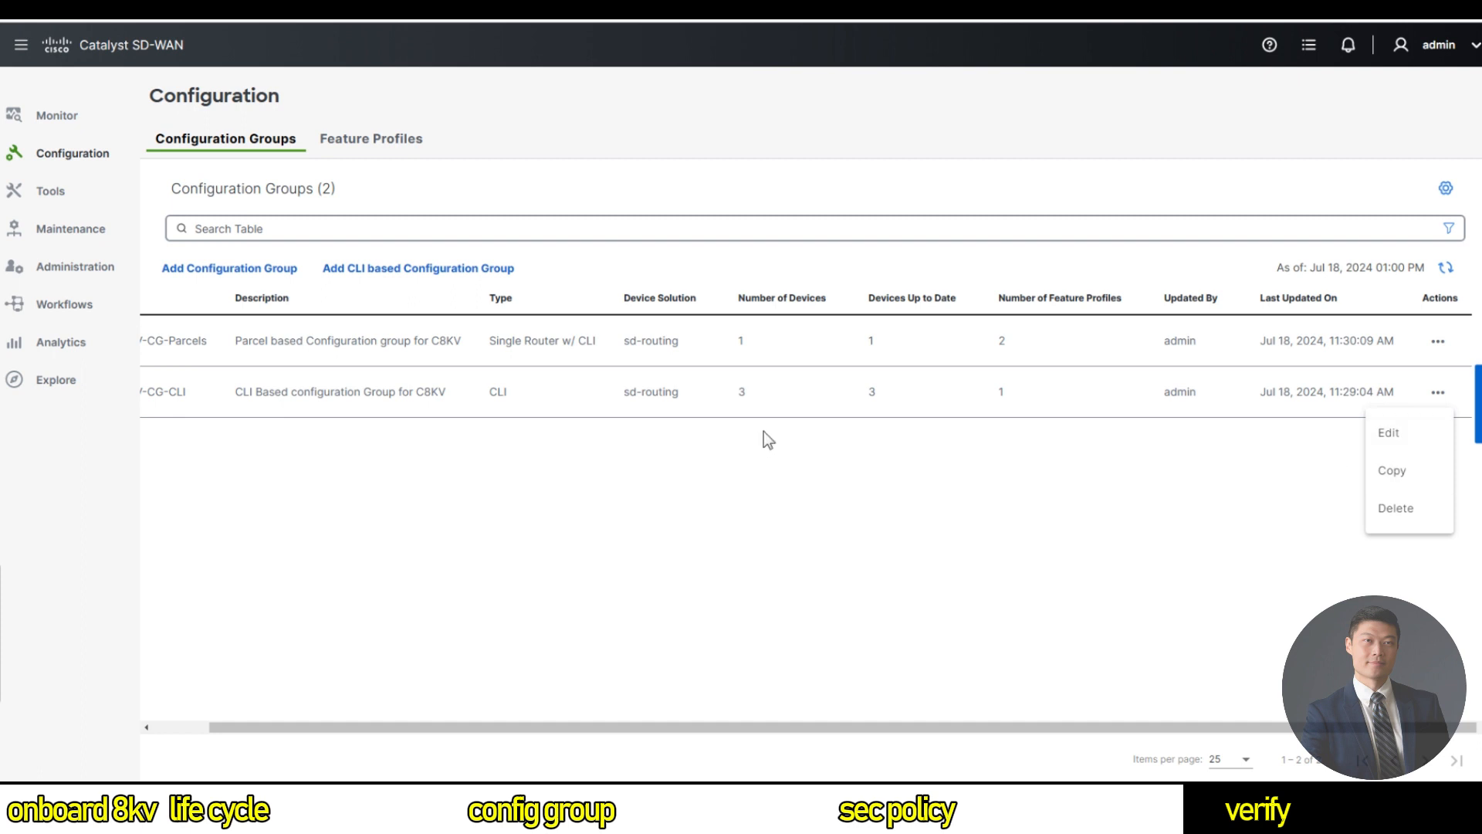
click(1388, 434)
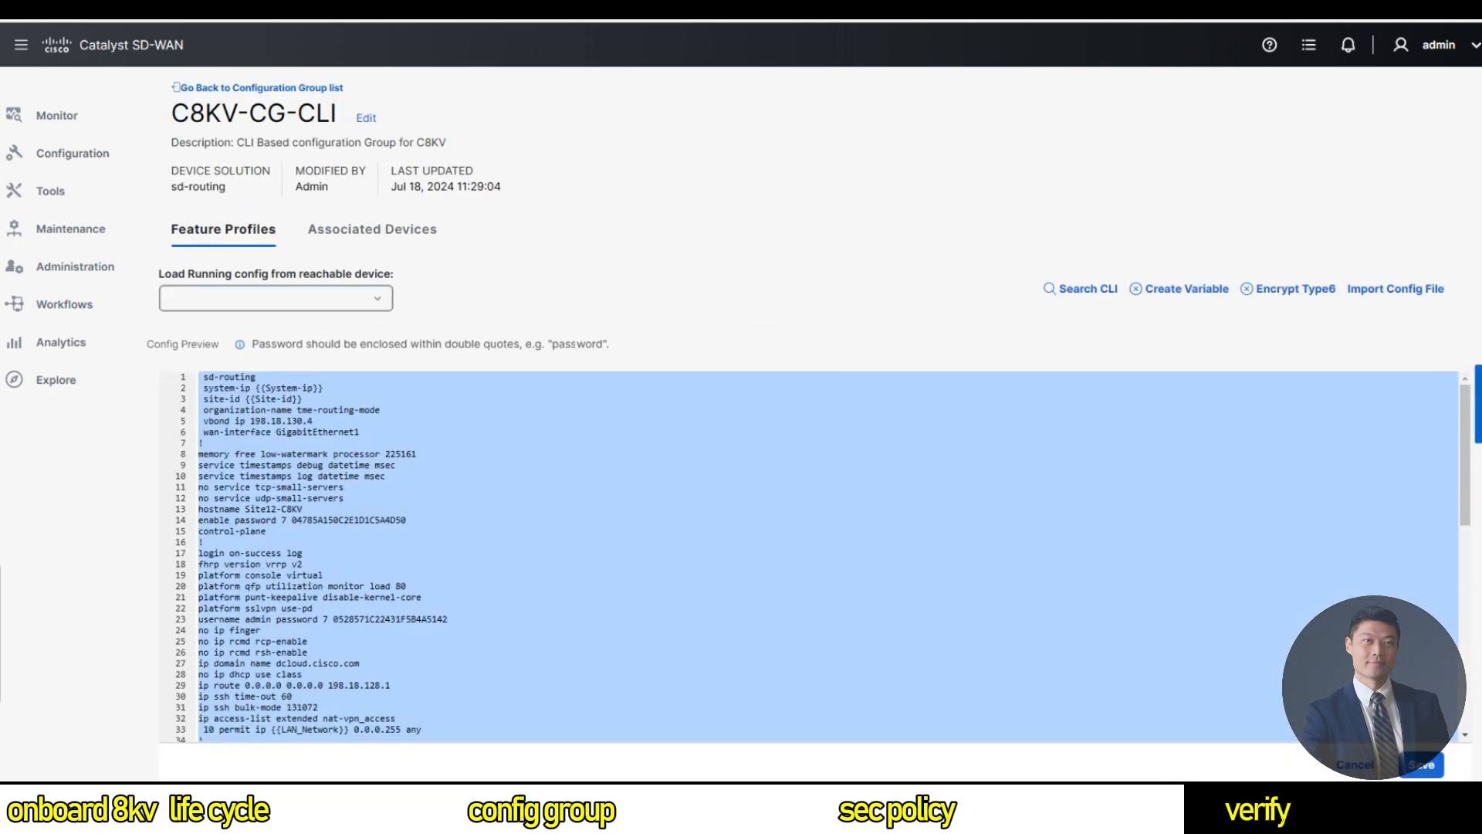
Add 'interface VirtualPortGroup0' with 'ip nat inside' after the exit on line 57.
click(304, 553)
scroll(816, 556, down, 1)
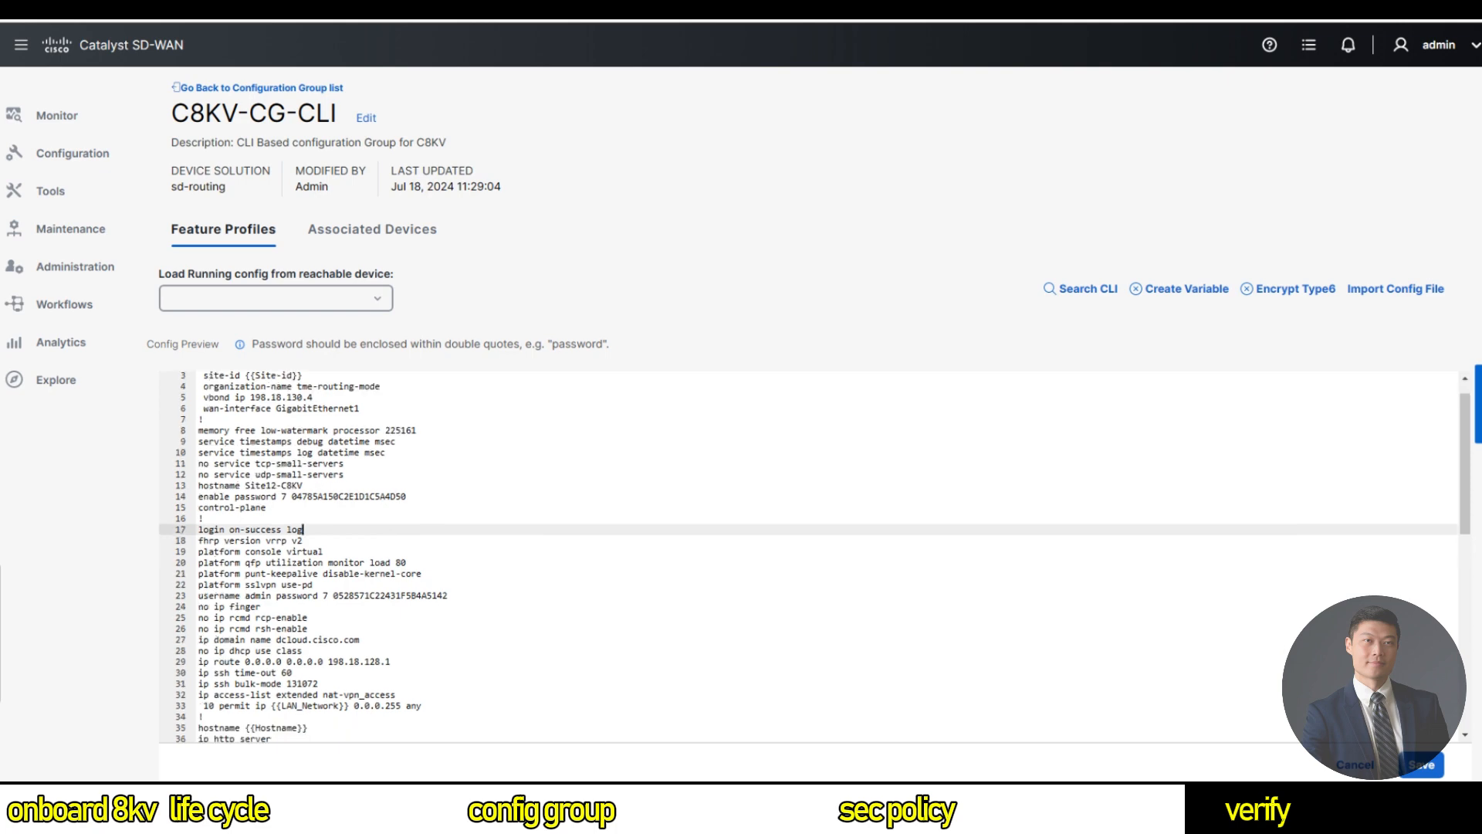
scroll(809, 557, down, 15)
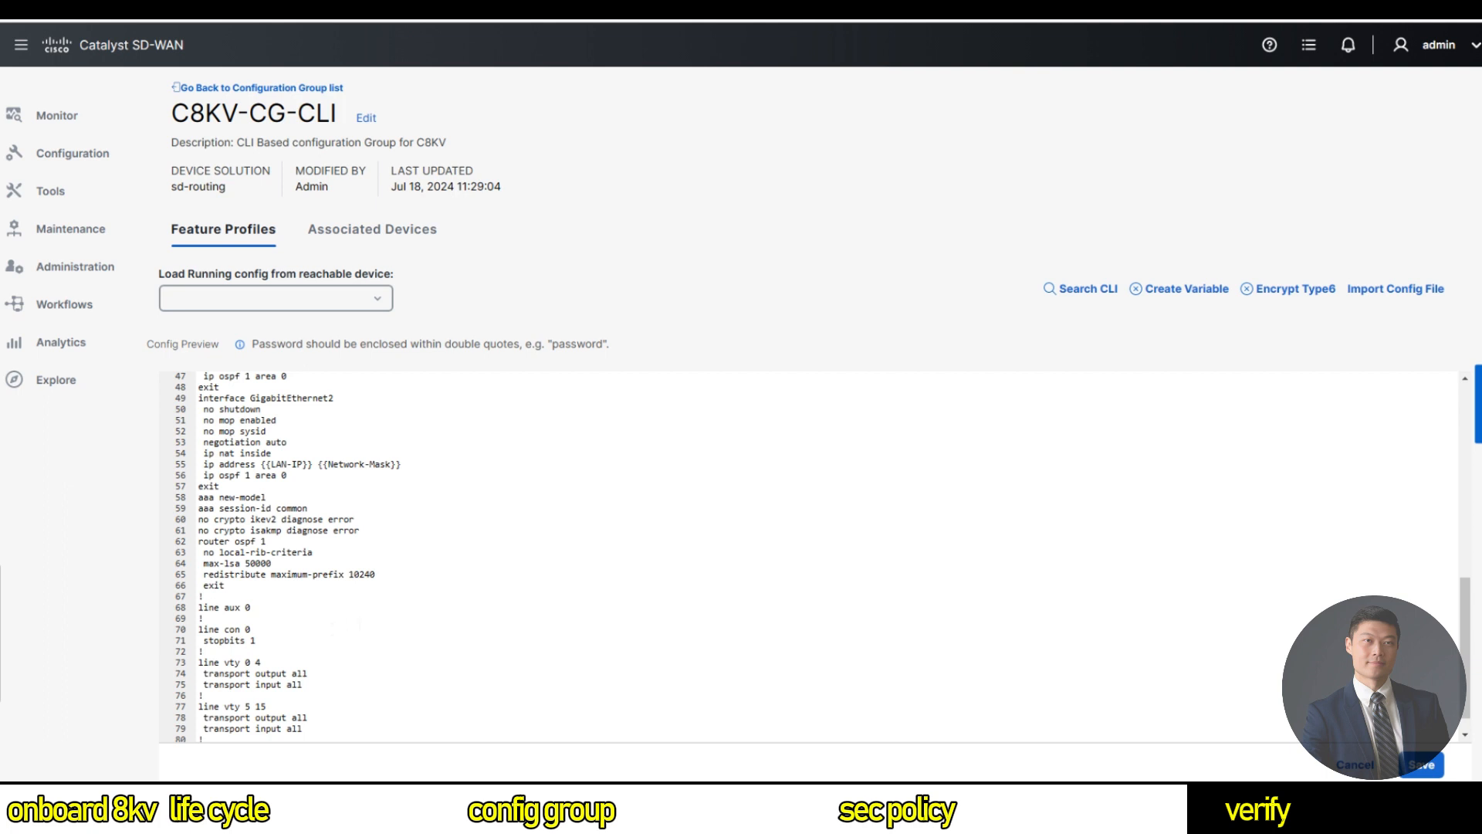
scroll(809, 557, up, 2)
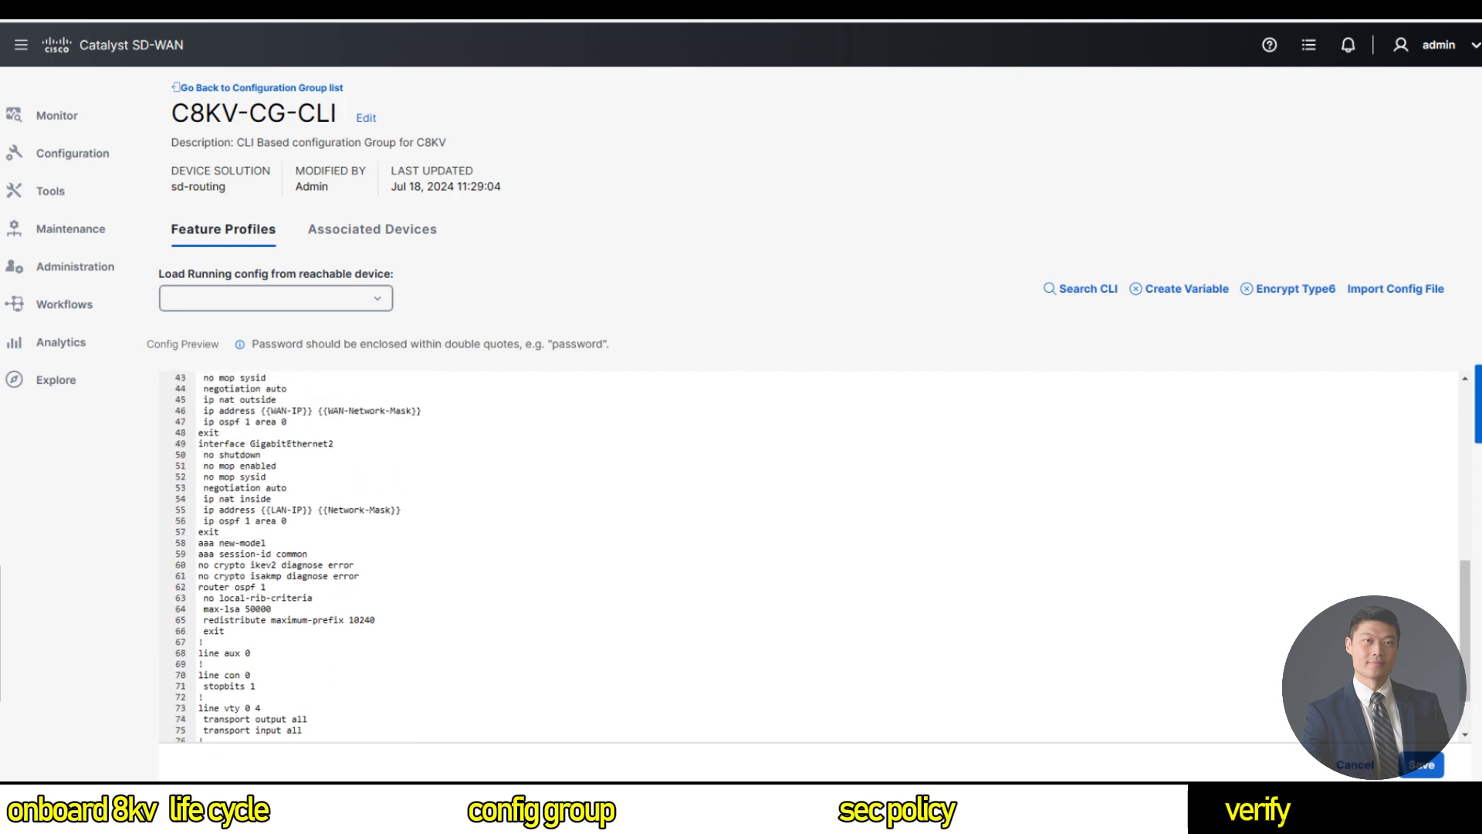
scroll(809, 557, up, 4)
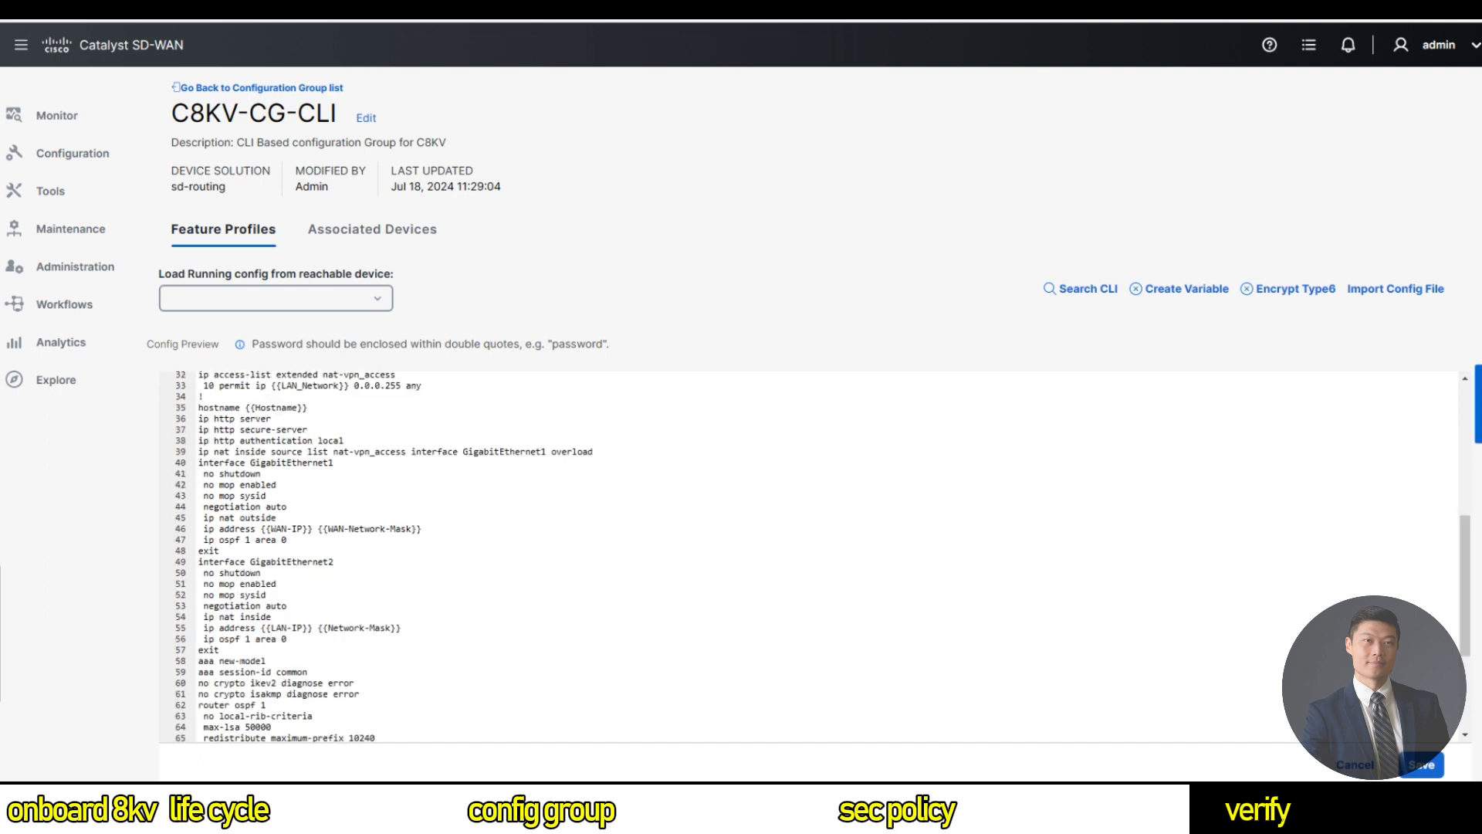
click(220, 650)
key(Return)
text(interface Virtual)
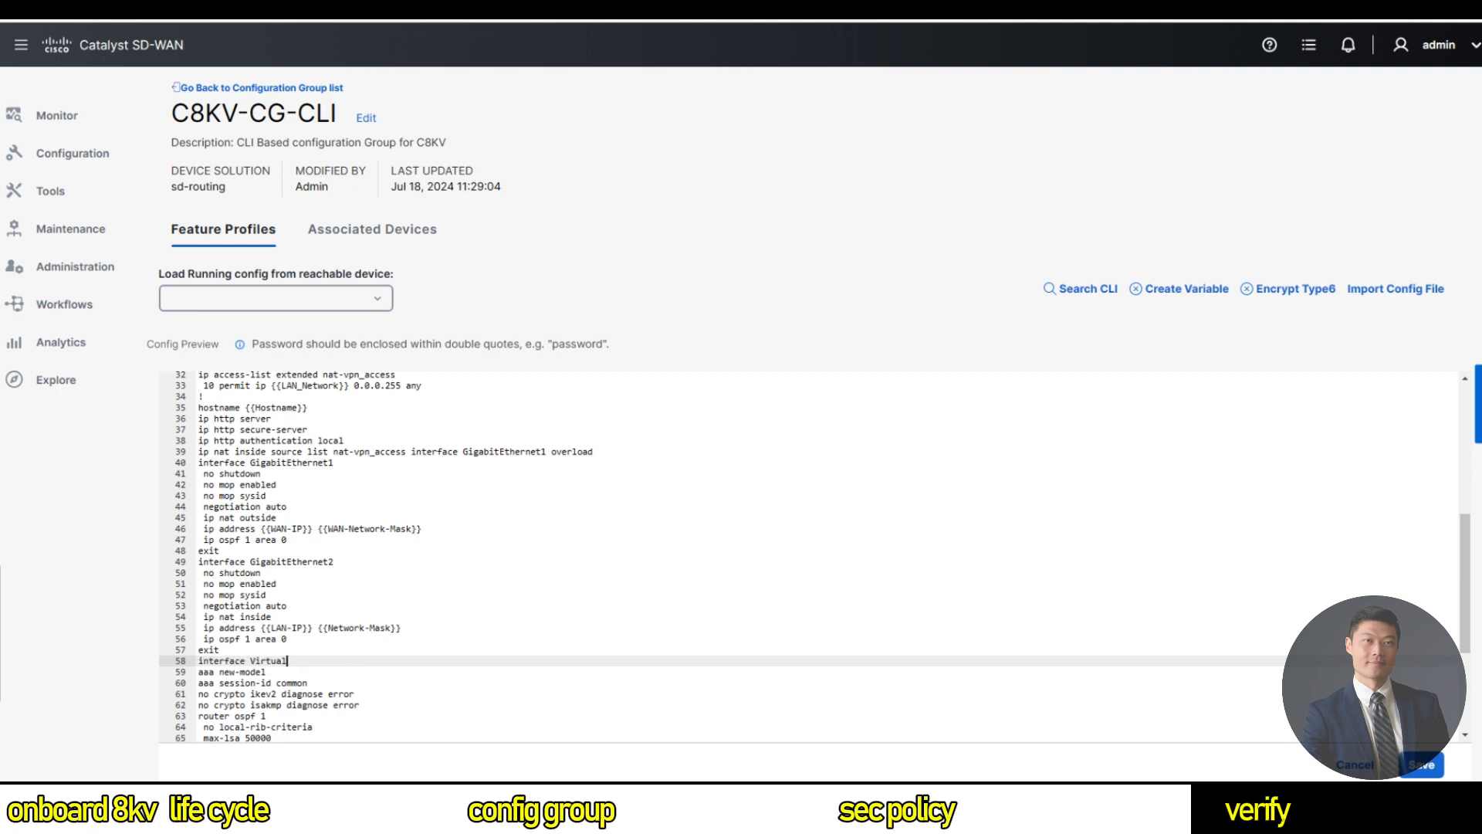
text(PortGroup0)
key(Return)
text(ip nat inside)
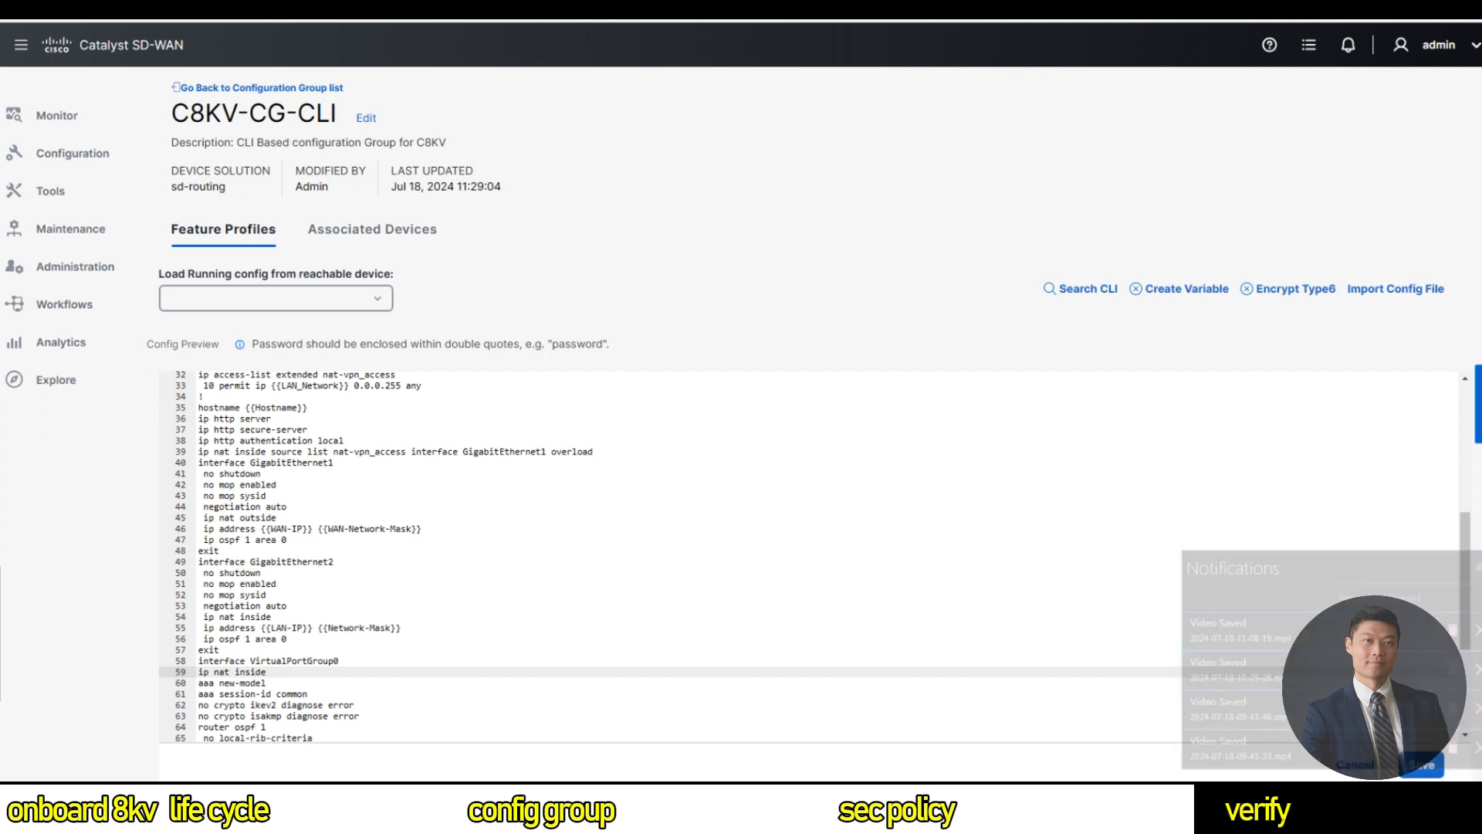
Add '20 permit ip 192.1.0.0 0.0.0.255 any' under the first permit rule and save.
scroll(809, 557, up, 2)
click(423, 538)
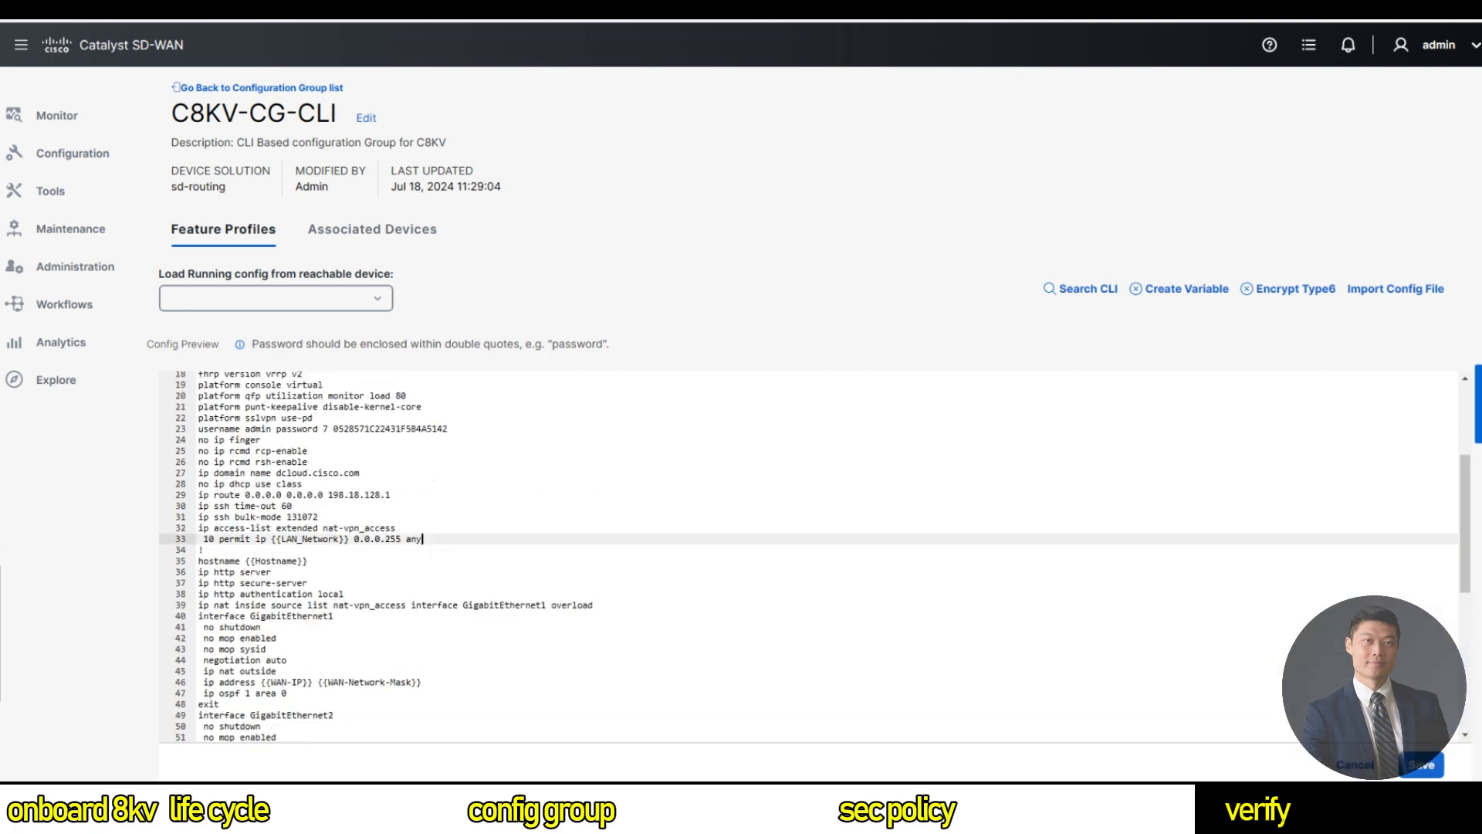
key(Return)
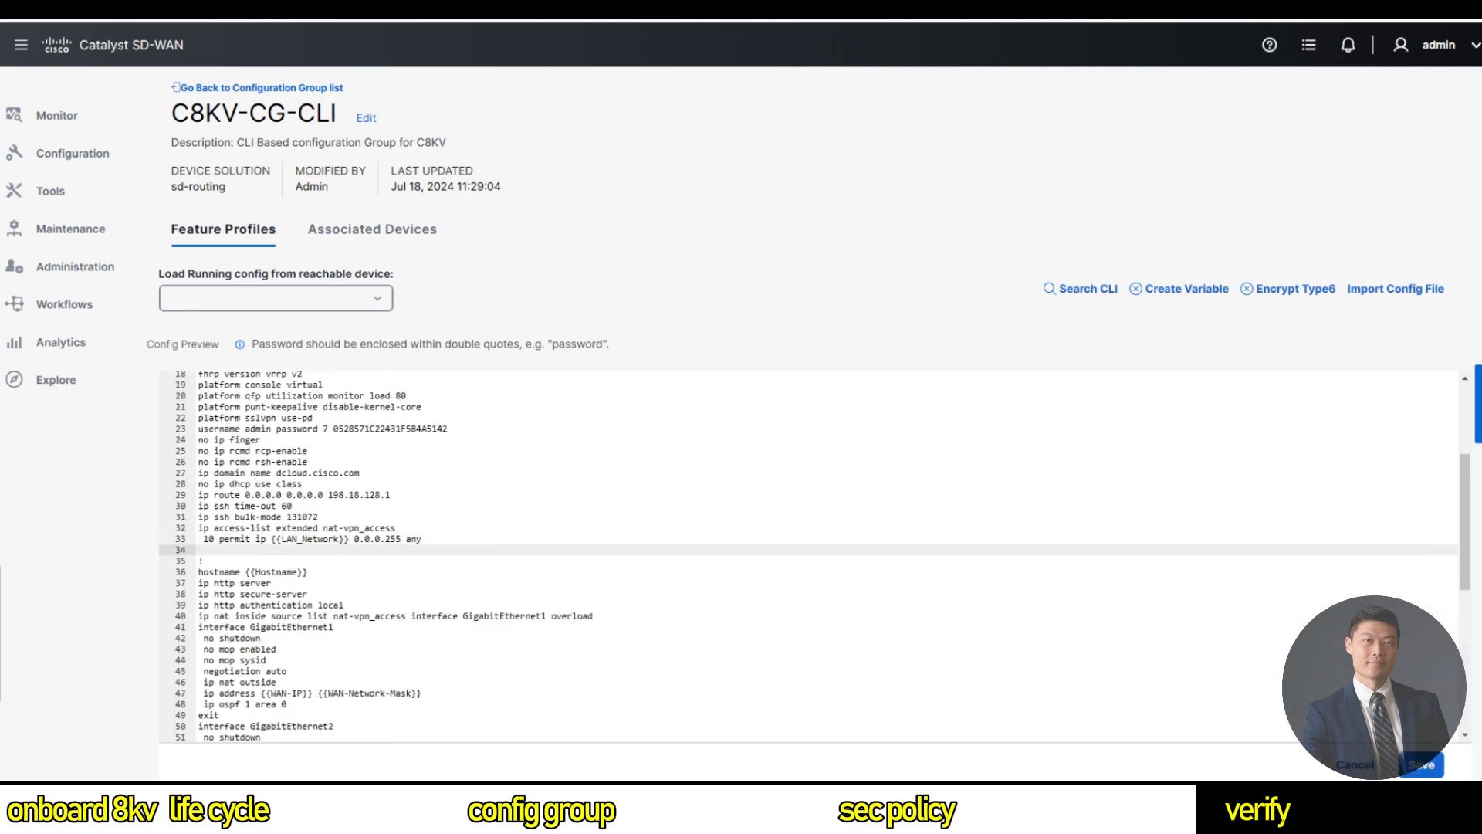
text(20 permit ip 192.1.0.0 0.0.0.255 any)
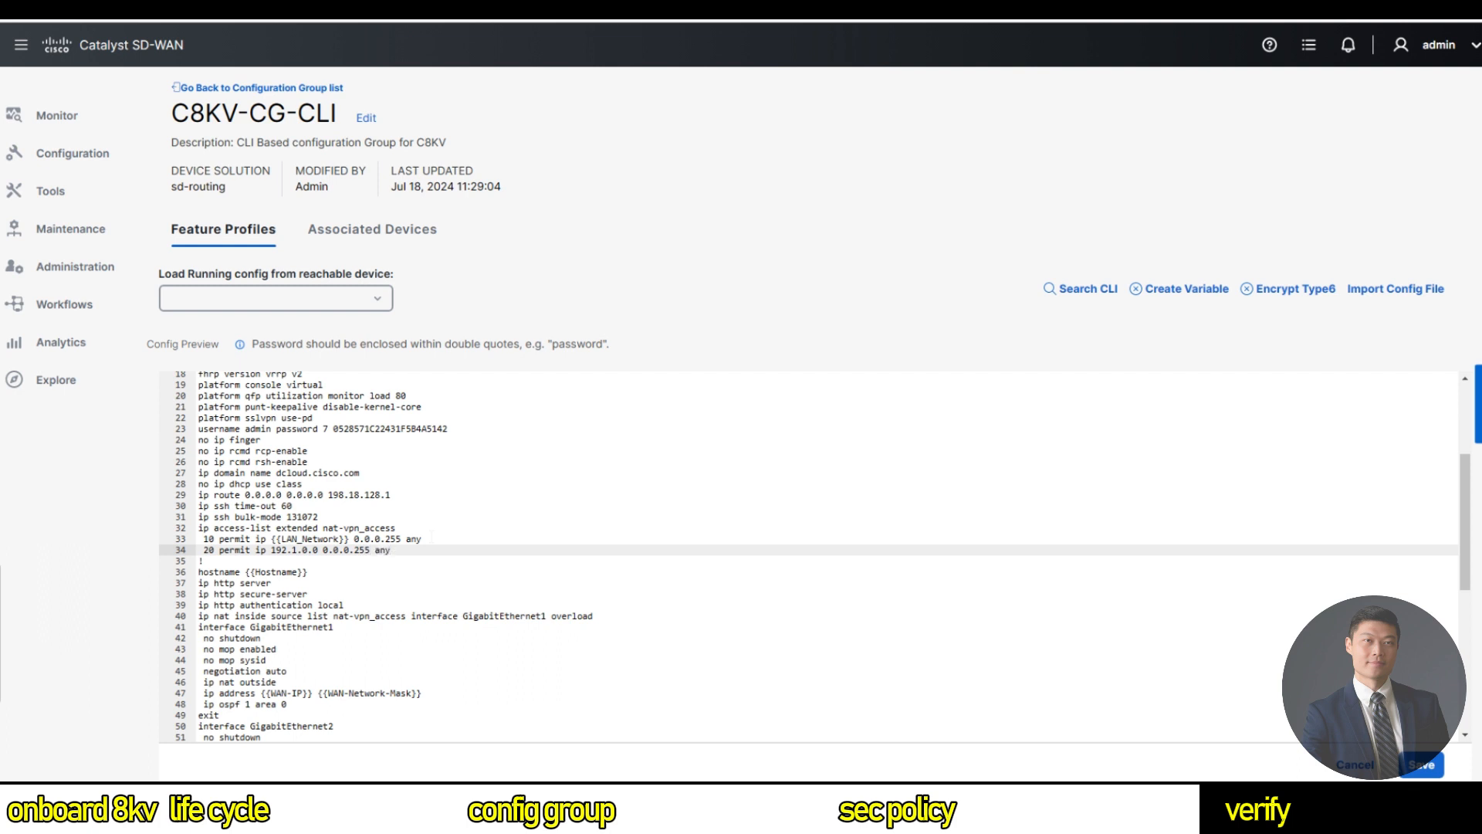
click(1421, 764)
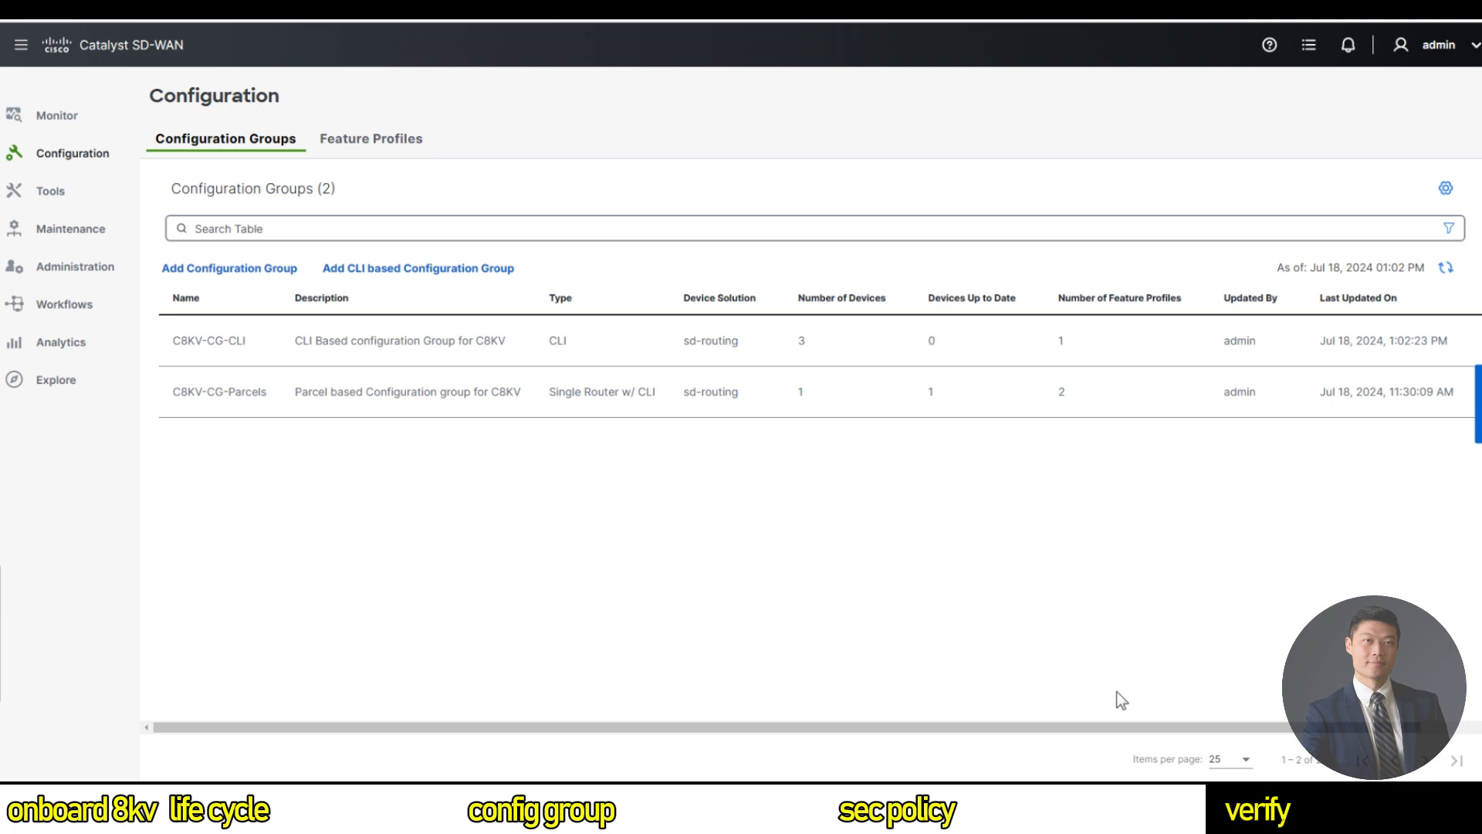
Edit C8KV-CG-CLI and list its associated devices Site12-, Site13- and Site14-C8KV.
drag(1075, 726, 1131, 726)
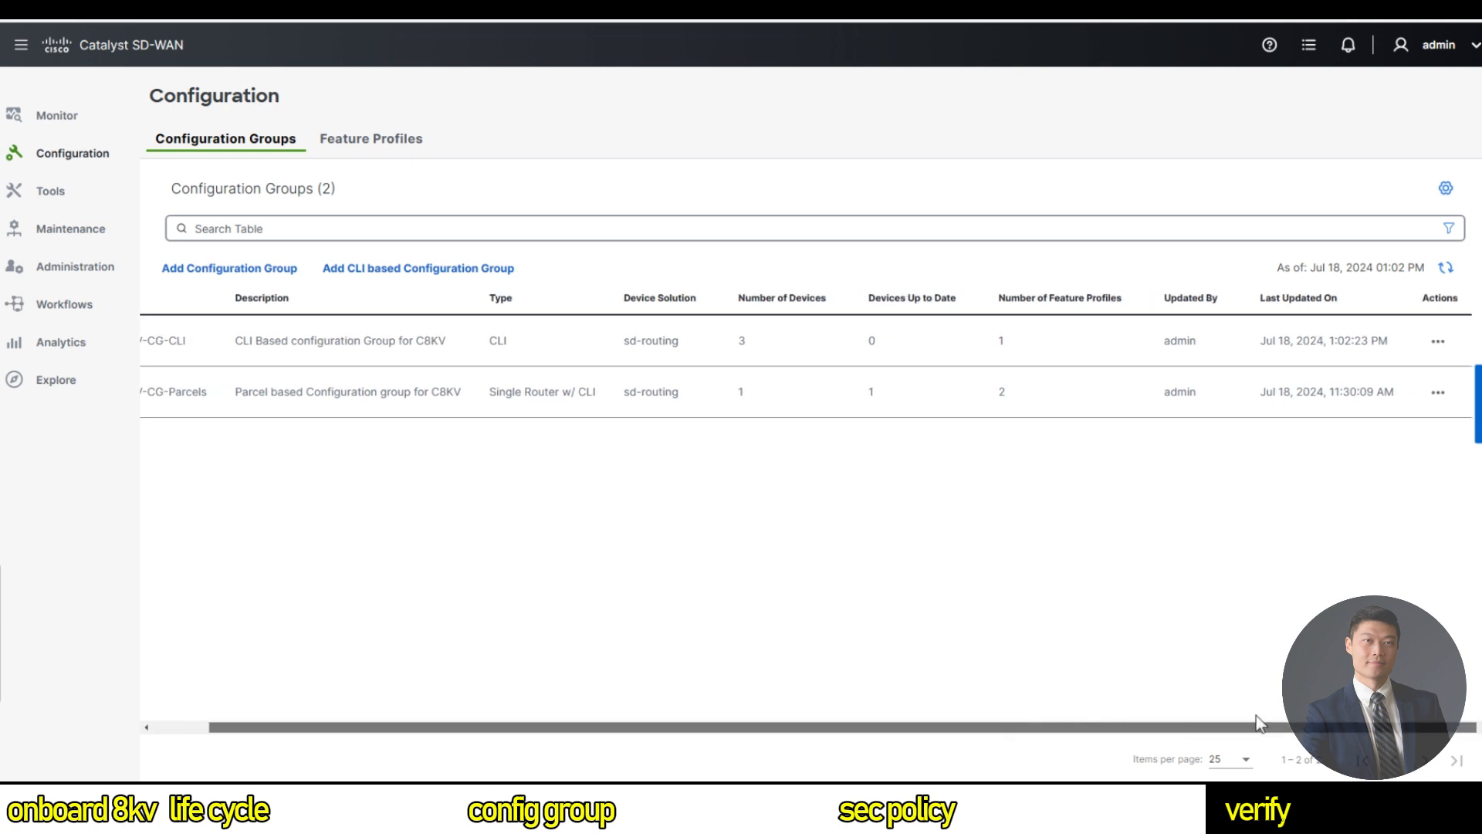
click(1437, 345)
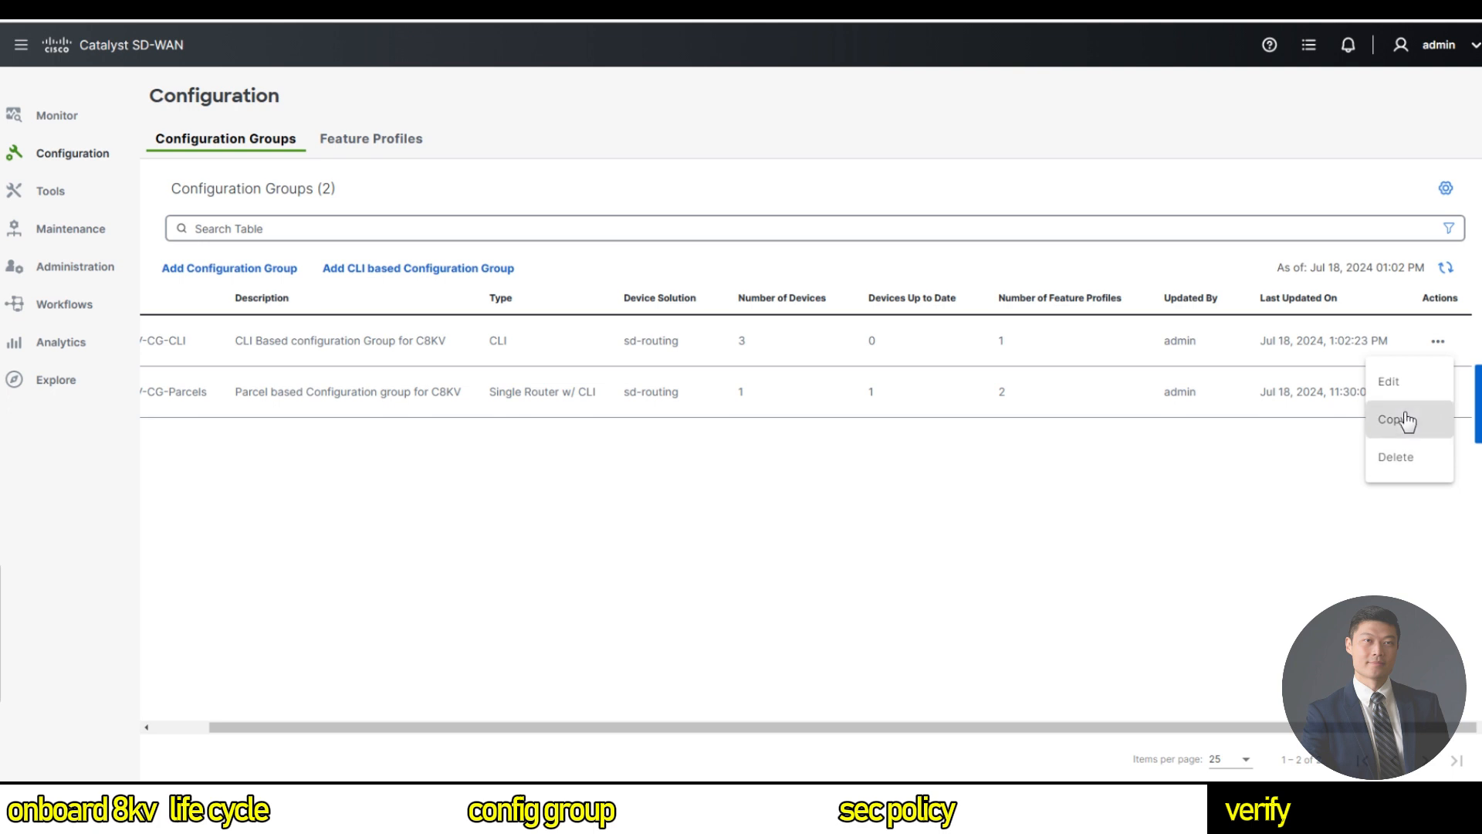
click(1405, 421)
click(980, 248)
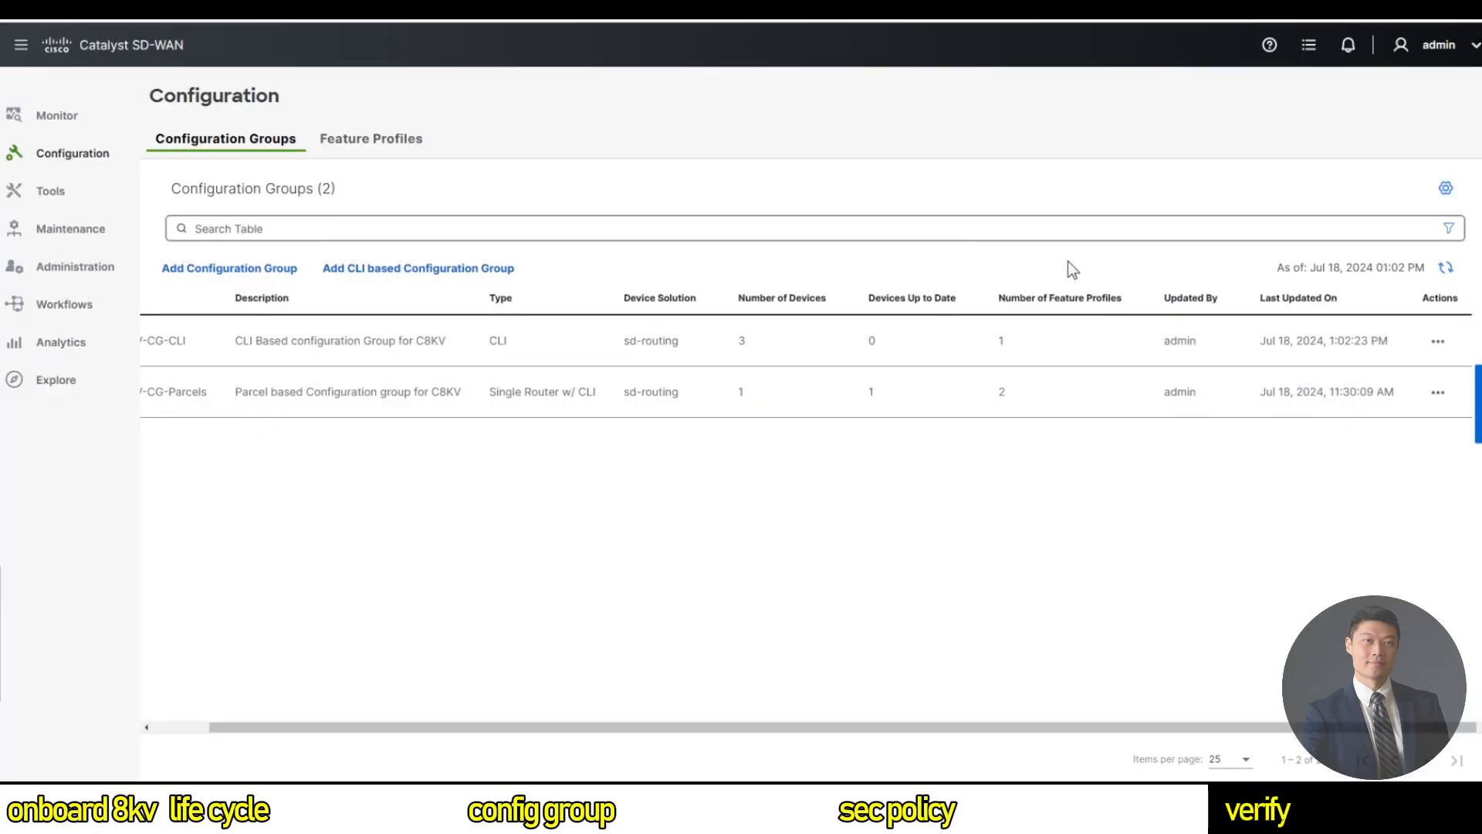
click(1437, 340)
click(1416, 385)
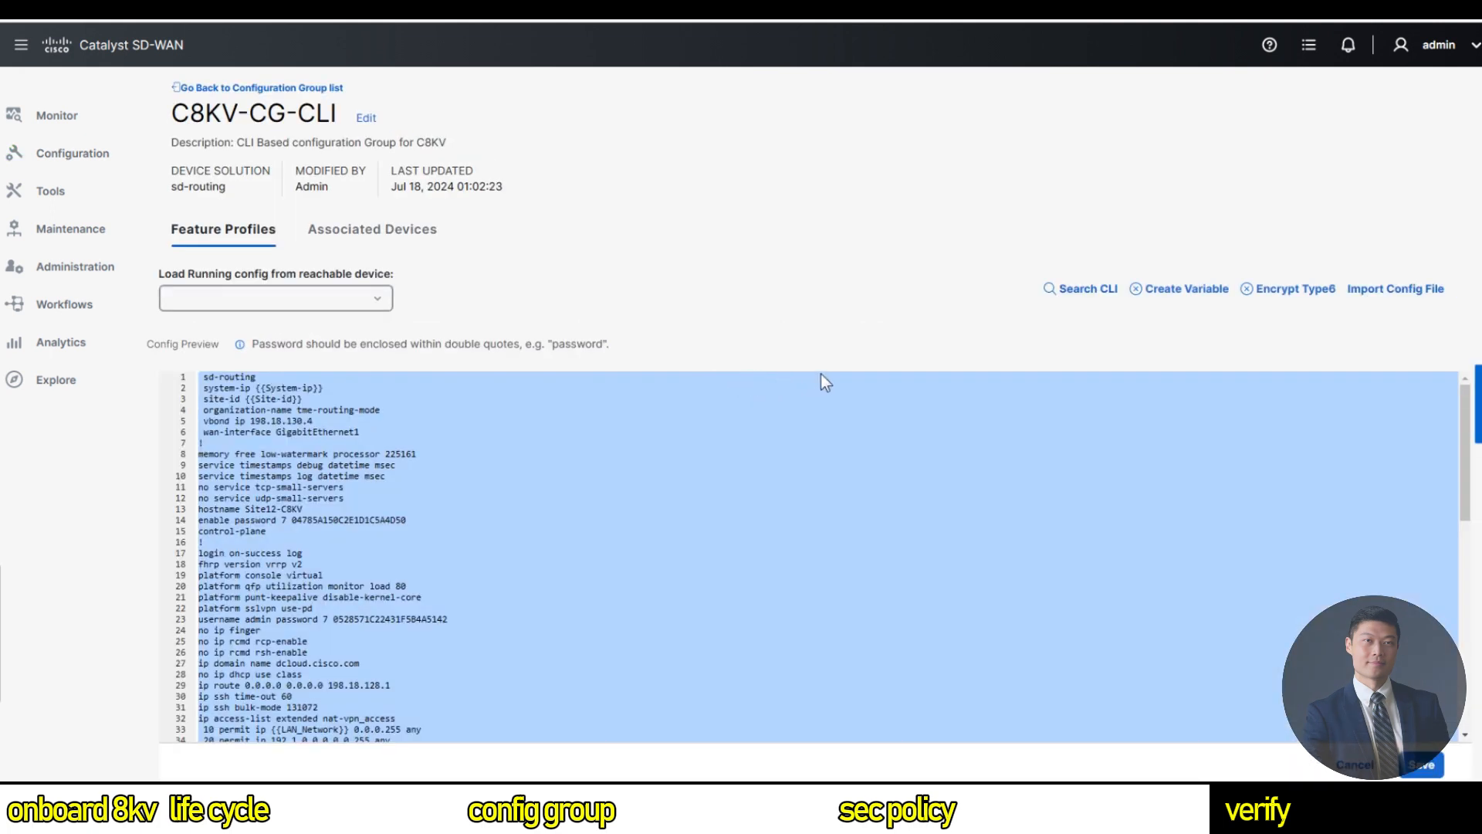
click(417, 234)
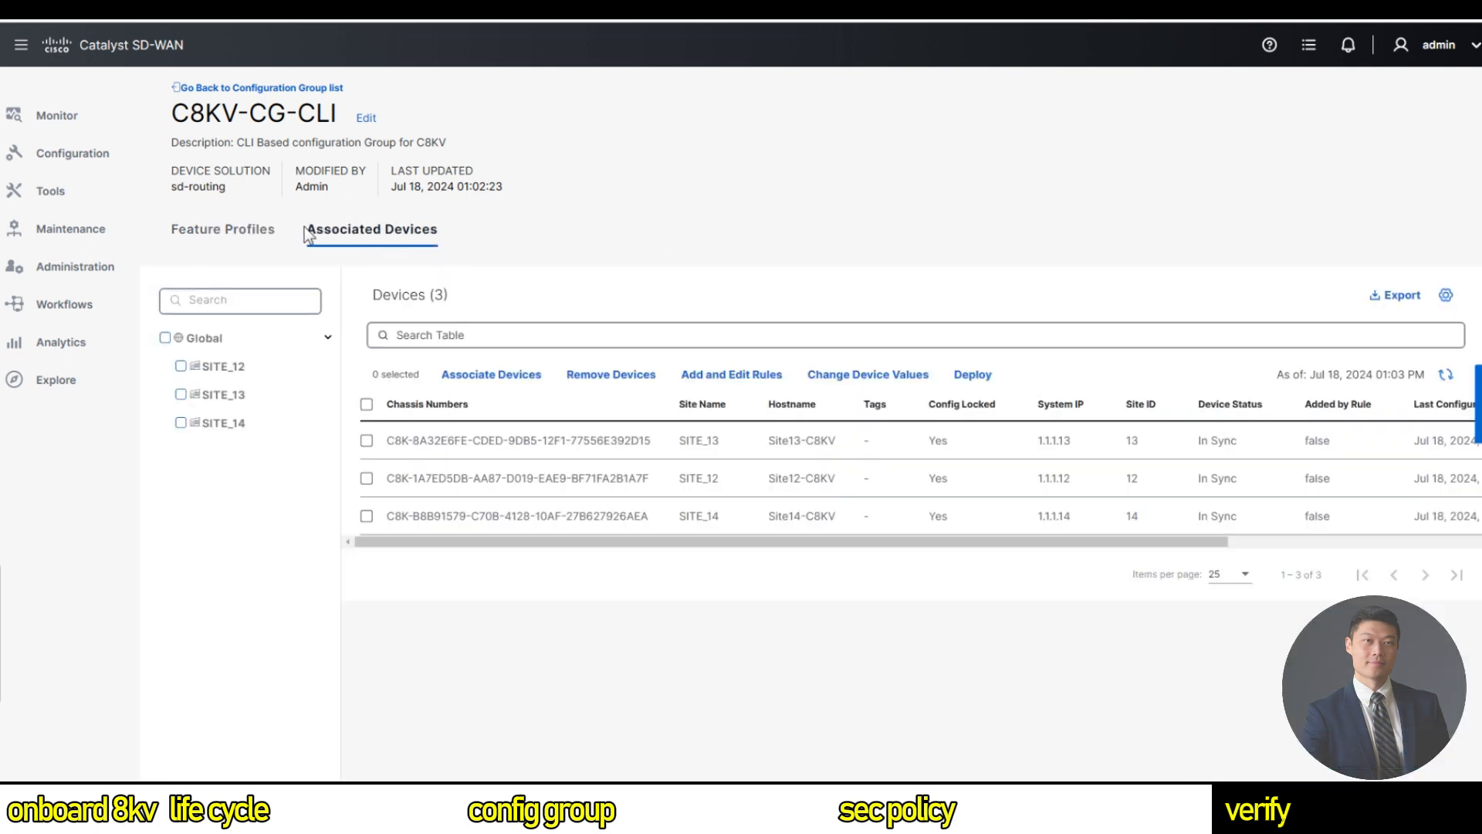
Select all three devices and start the deploy, reviewing the SITE_12 variable values.
click(367, 404)
click(968, 379)
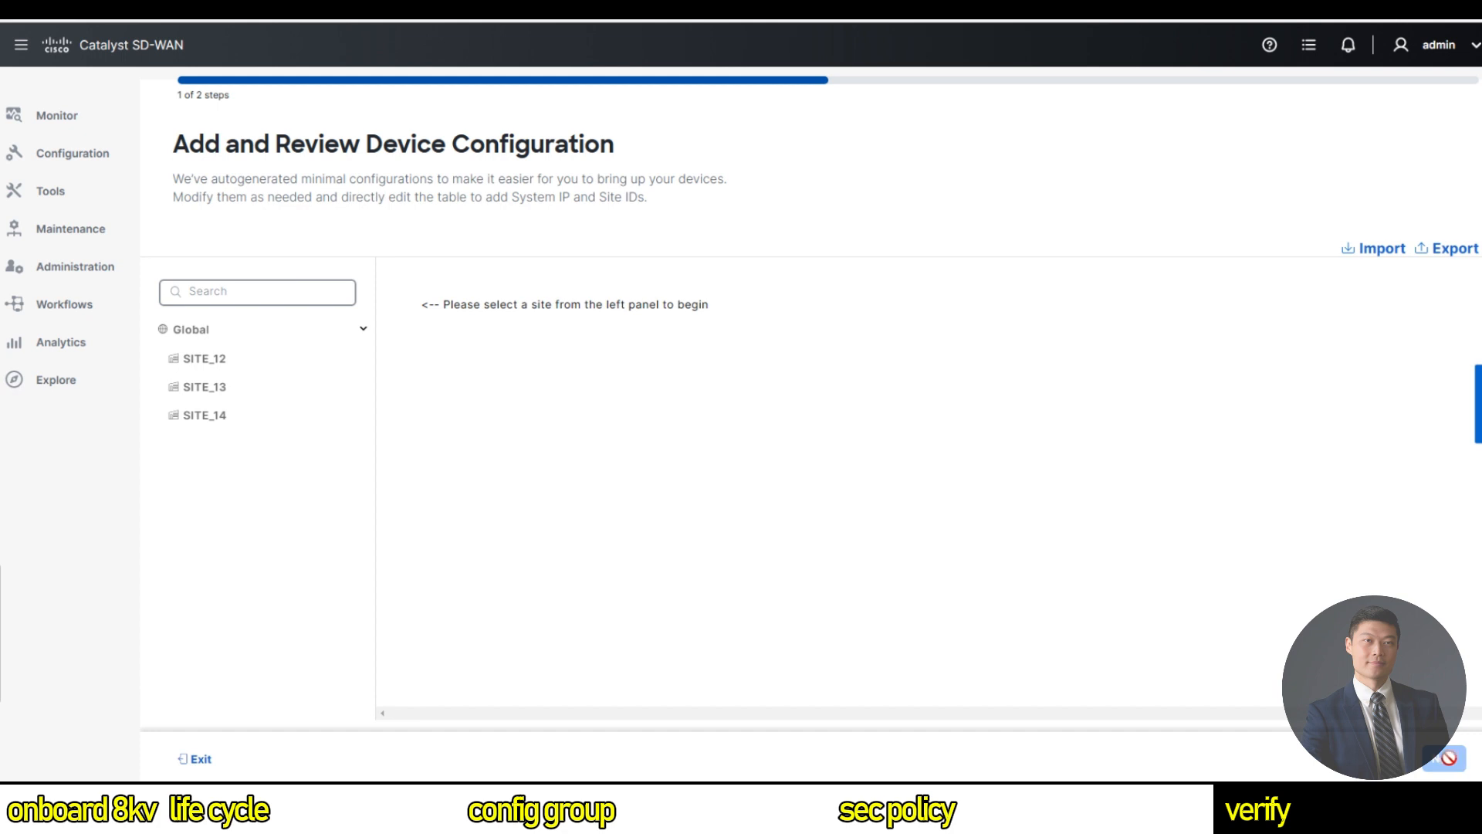
click(230, 359)
click(460, 366)
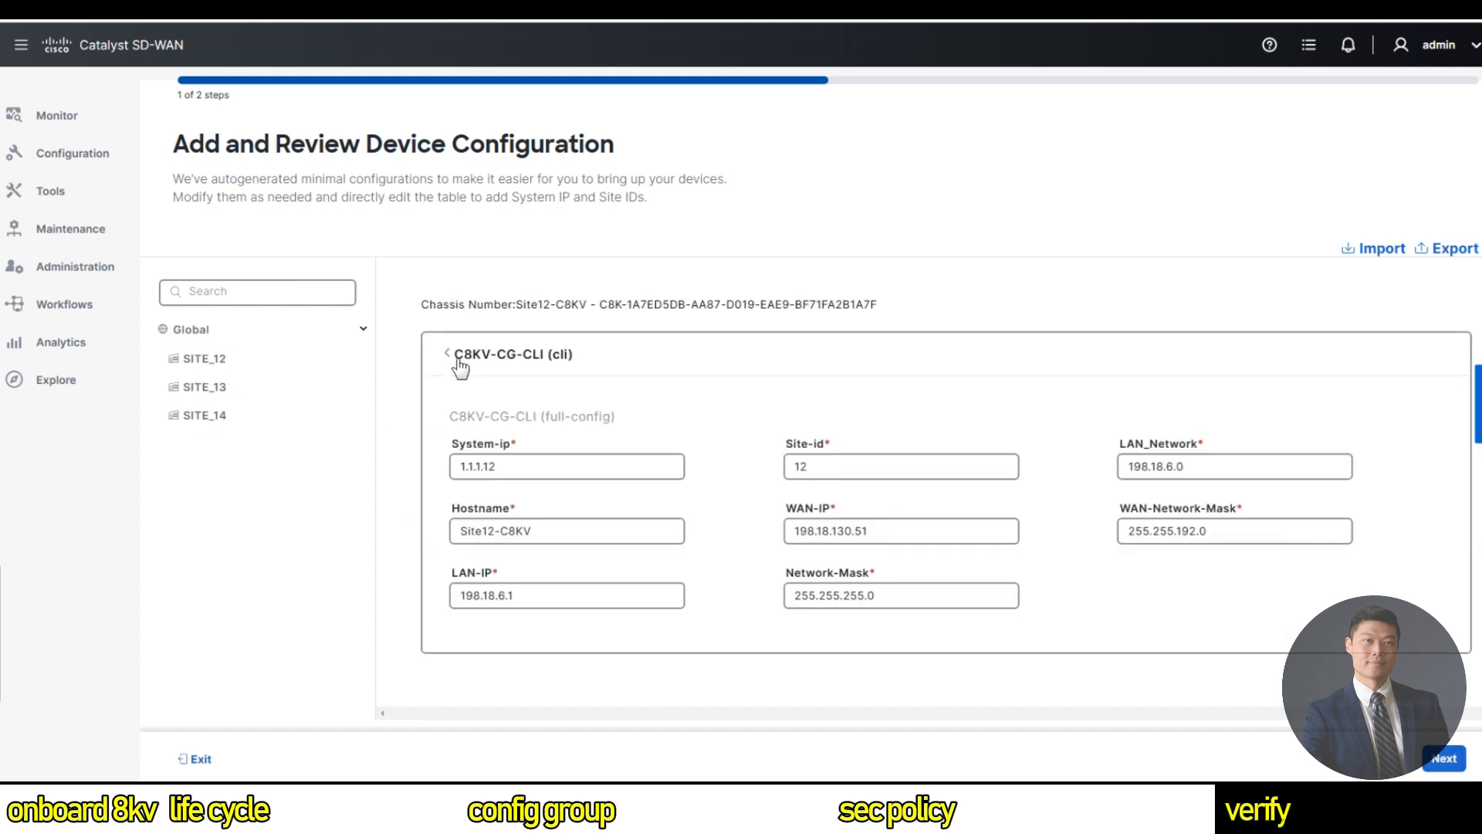
click(460, 365)
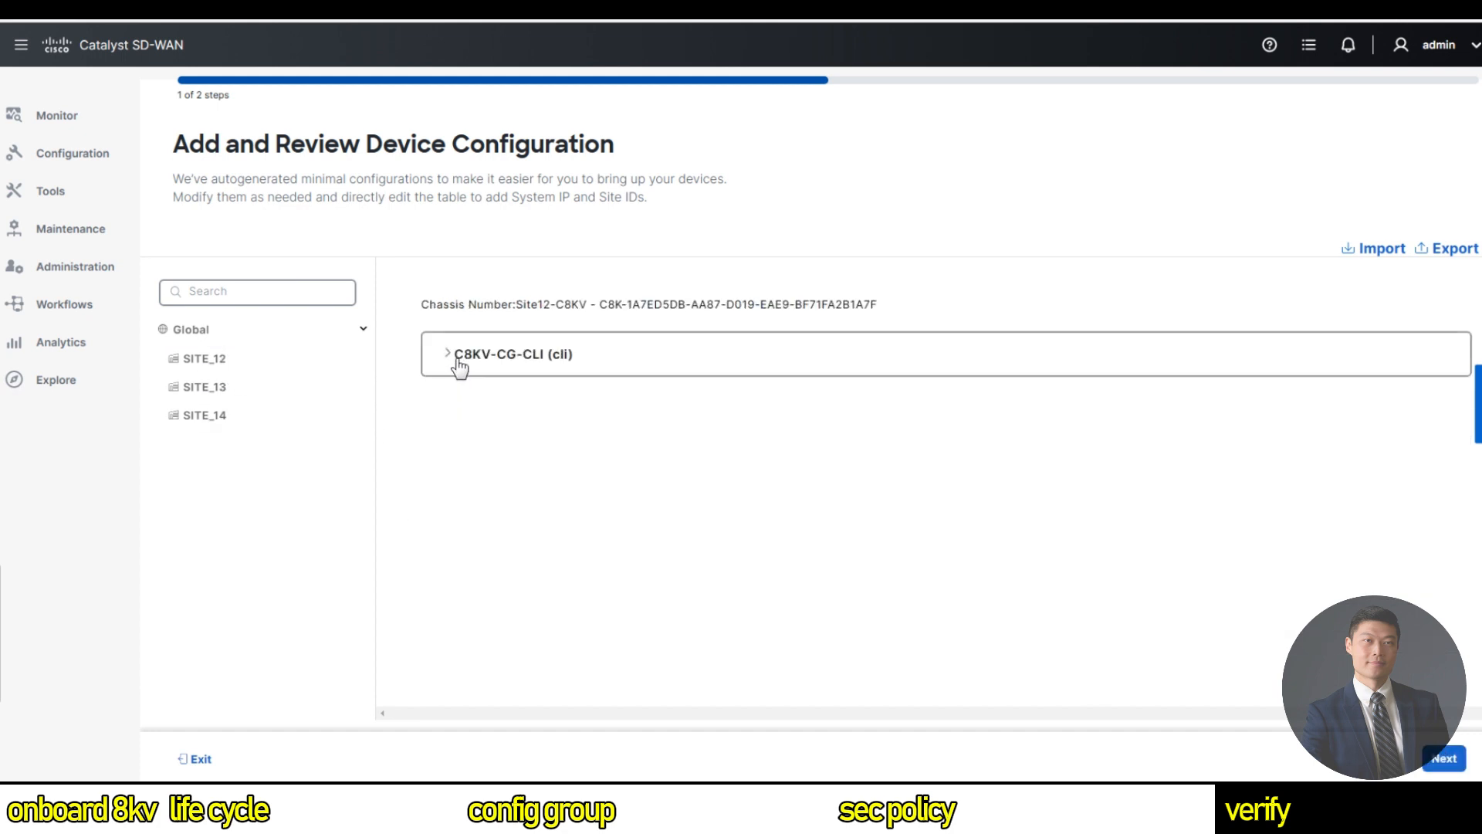
click(1443, 761)
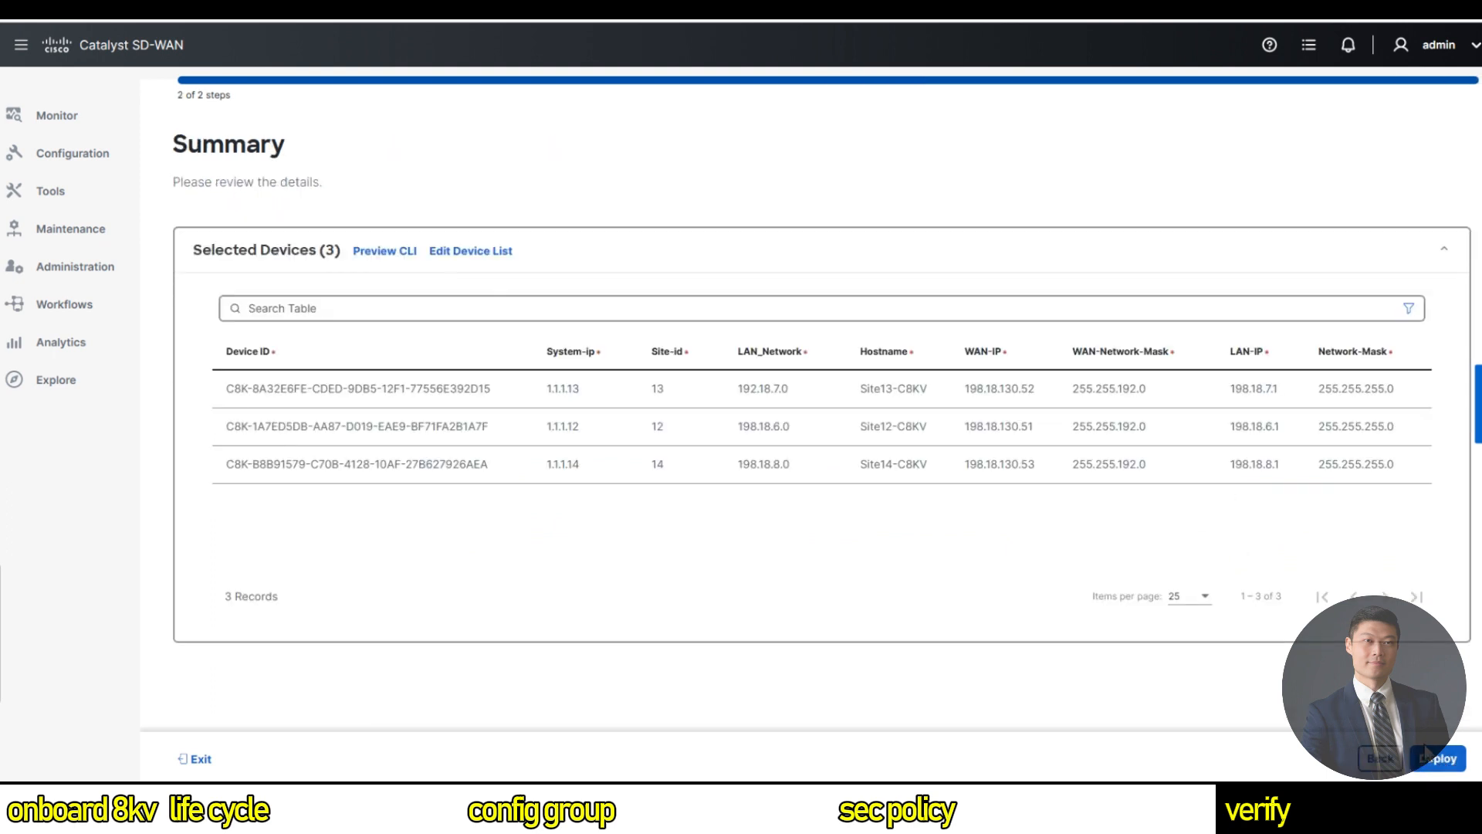
Preview the CLI changes, deploy to the three devices, and view the deployment status.
click(394, 255)
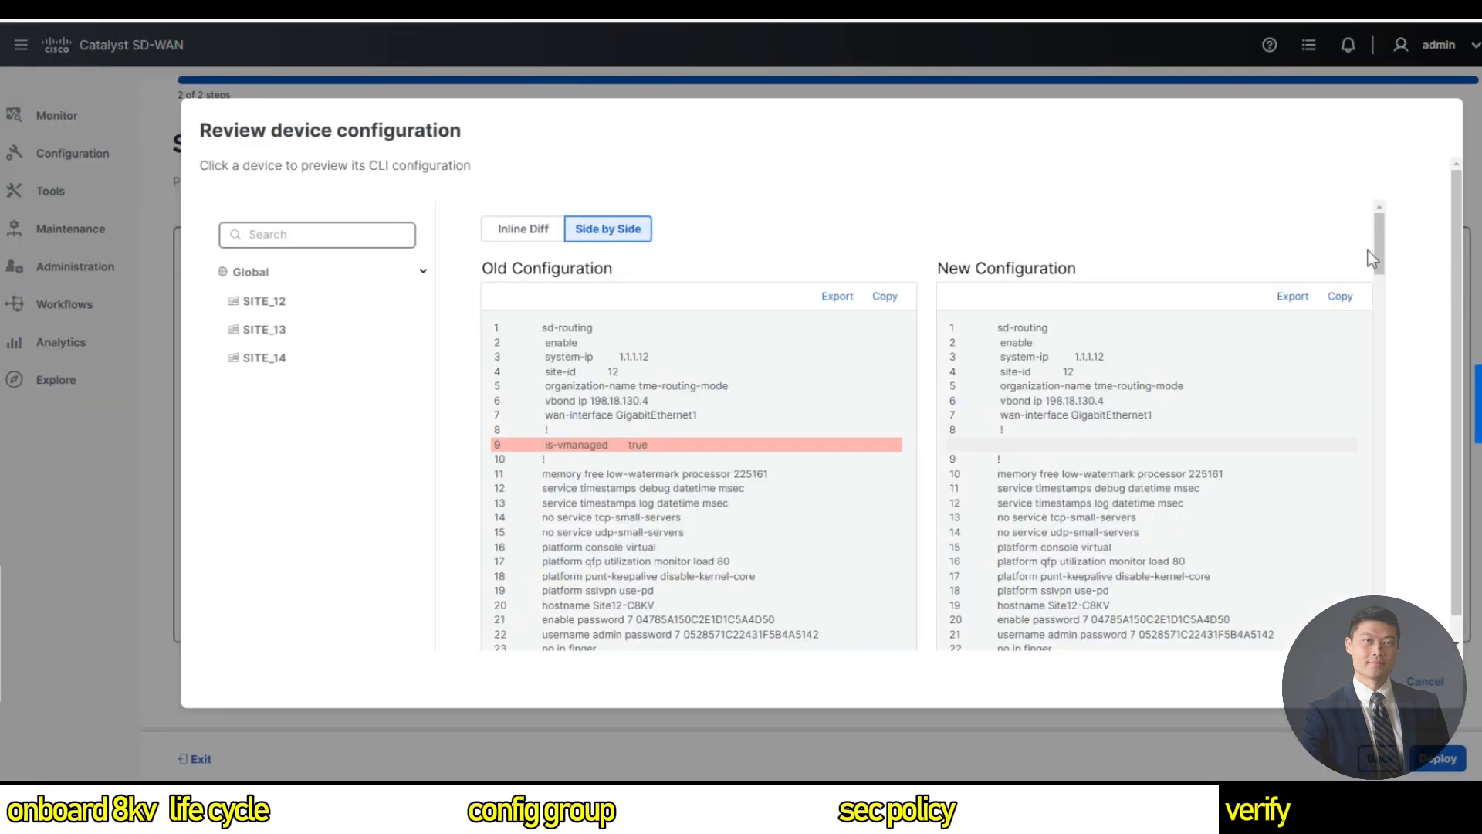
drag(1381, 247, 1365, 431)
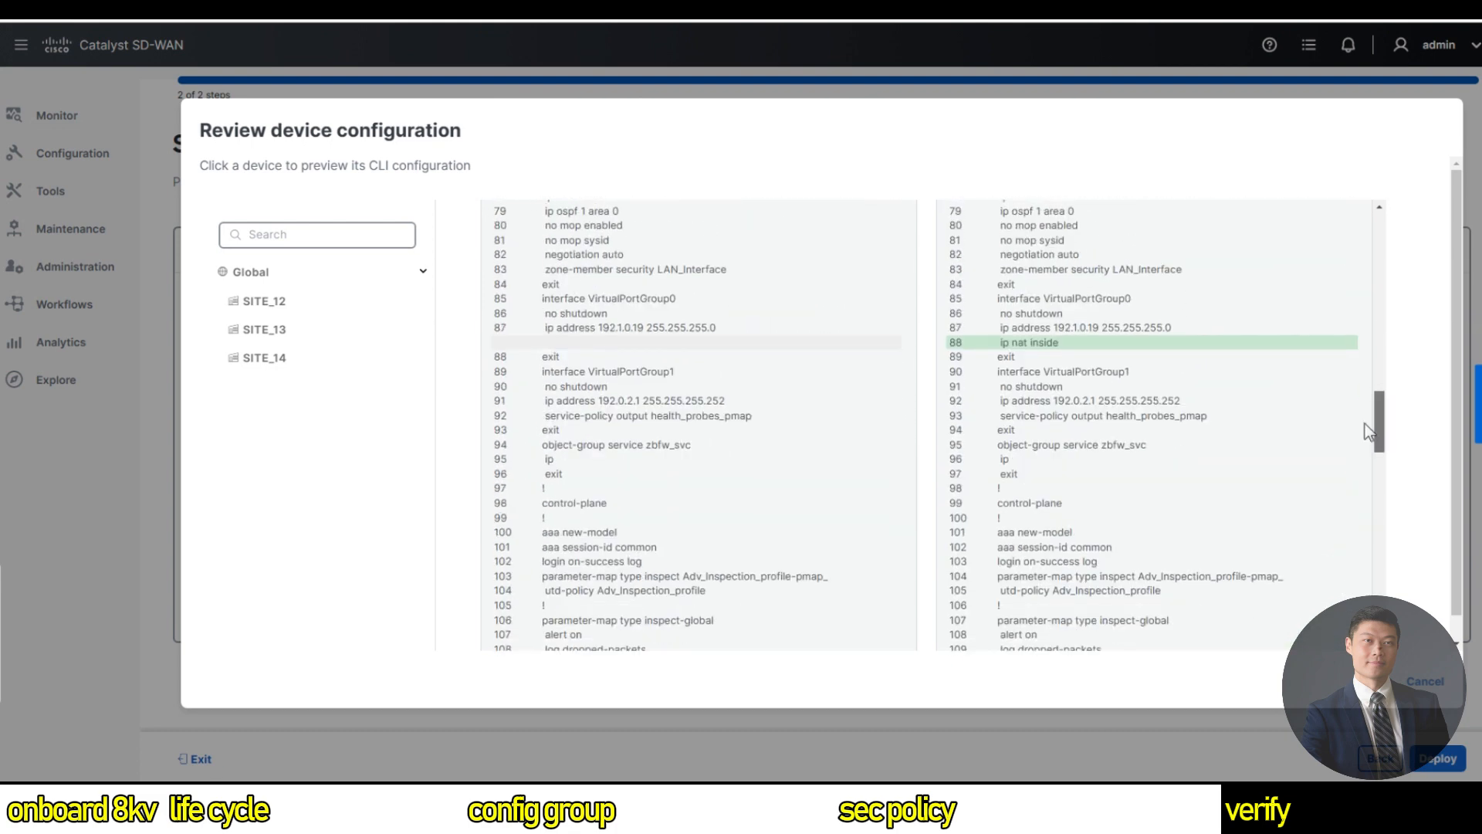
drag(1365, 431, 1370, 676)
click(1433, 684)
click(1438, 759)
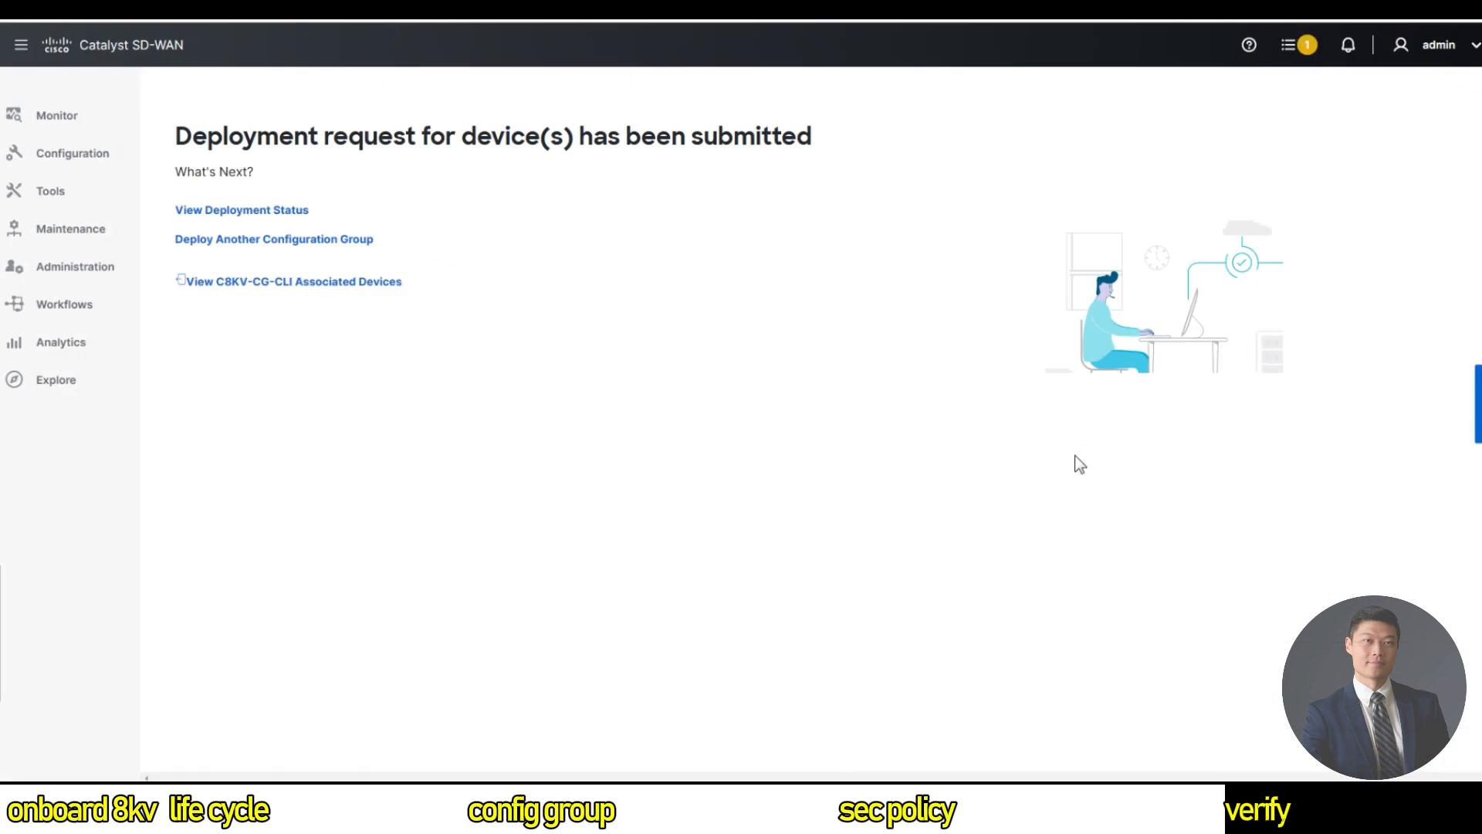
click(272, 211)
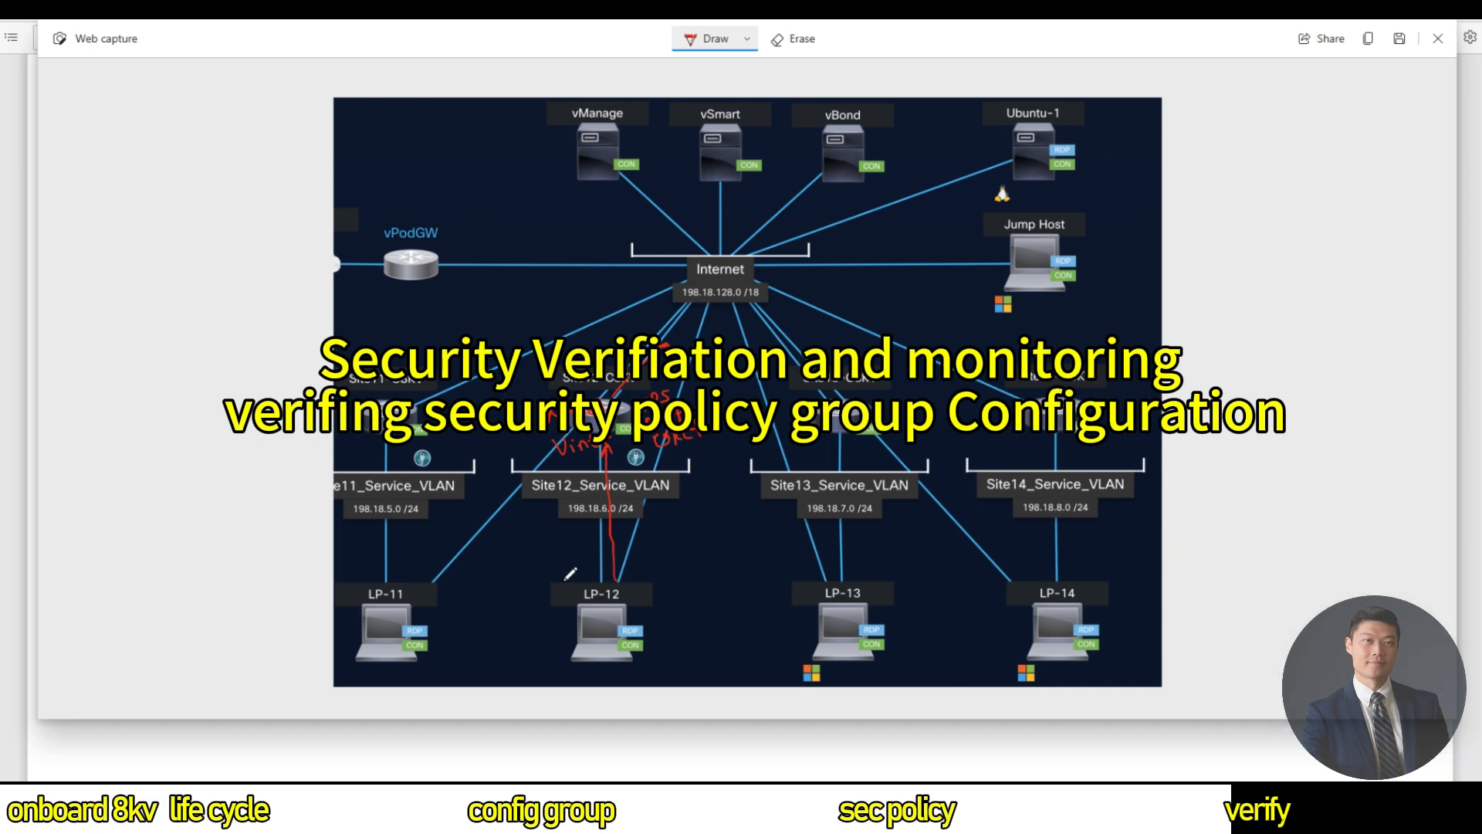
Draw red strokes beside LP-12, down to LP-12, and left of 198.18.6.0.
drag(564, 578, 582, 579)
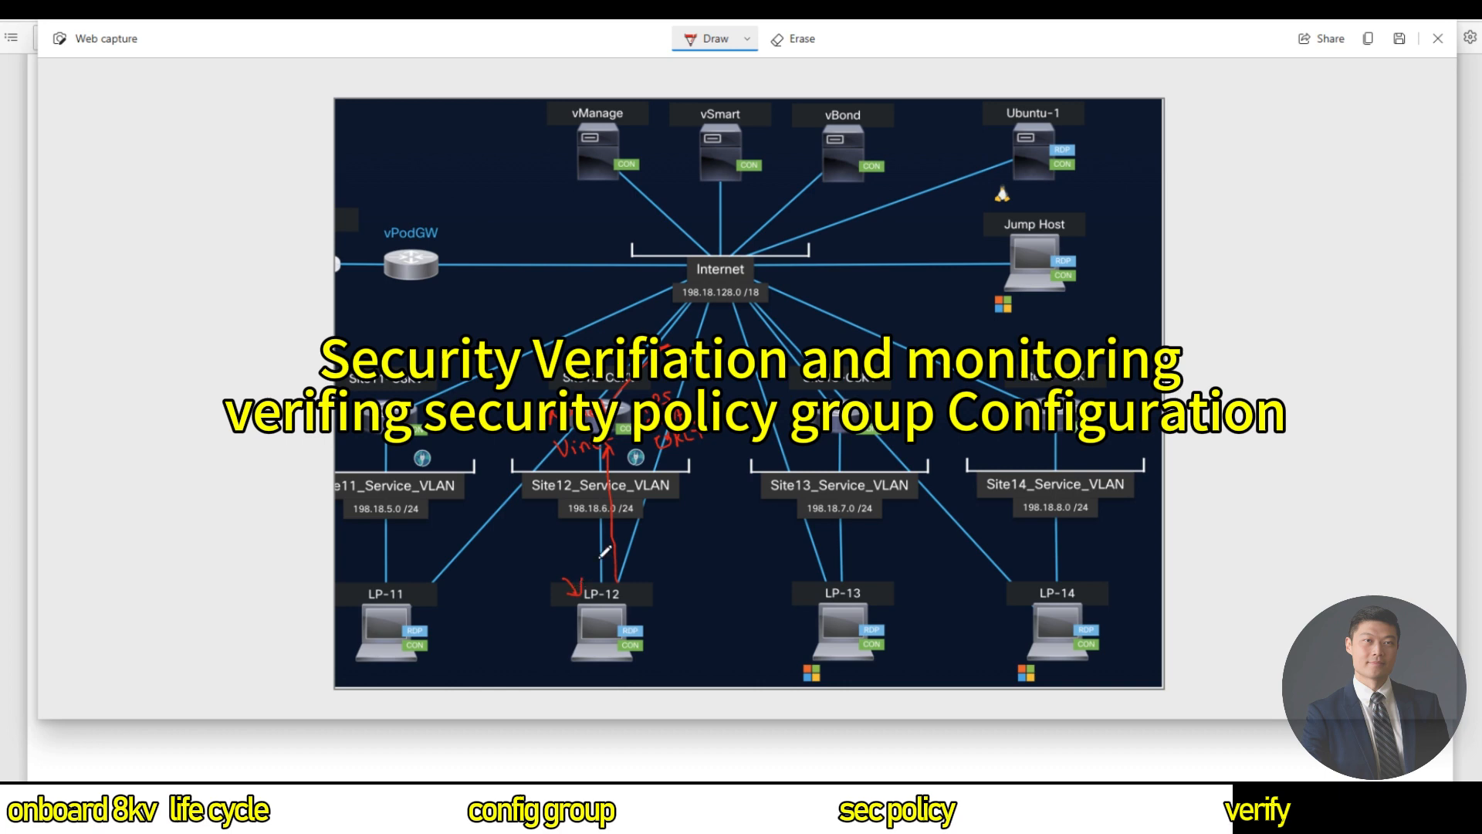
drag(610, 569, 618, 552)
drag(536, 501, 579, 507)
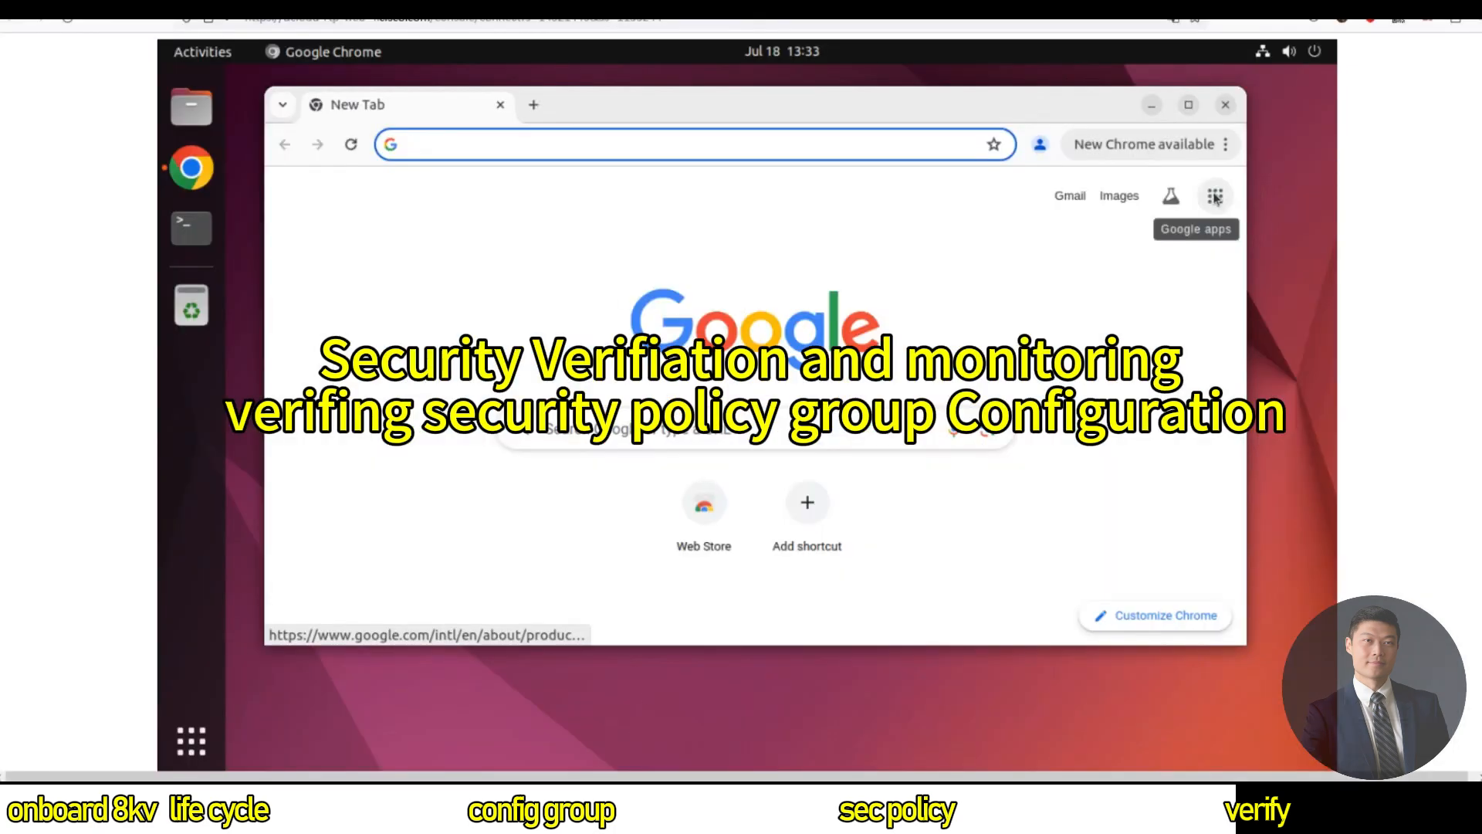
Search for and open Facebook, then load cnn.com in a new tab.
click(492, 136)
text(facebook)
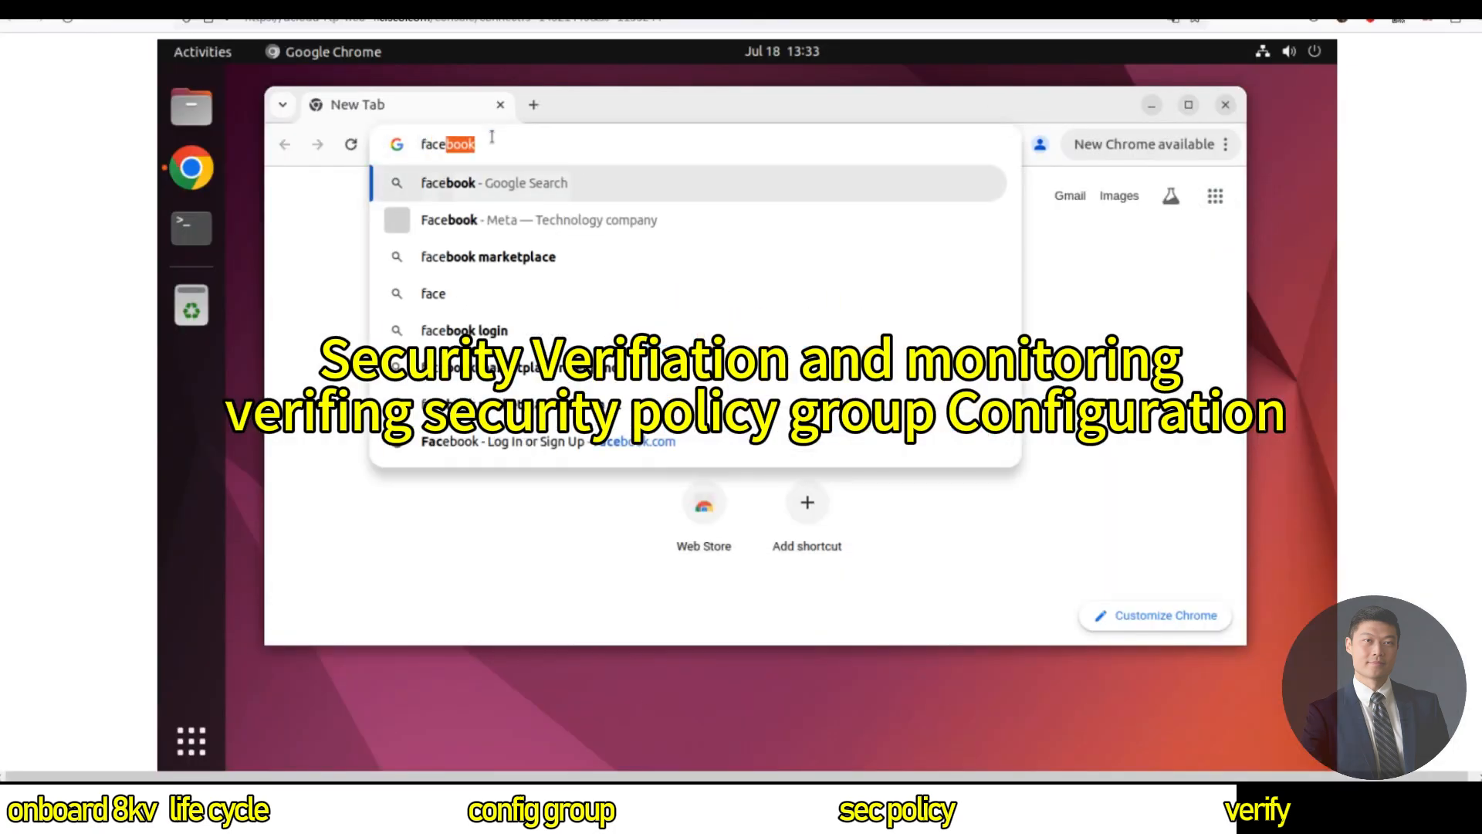
key(Return)
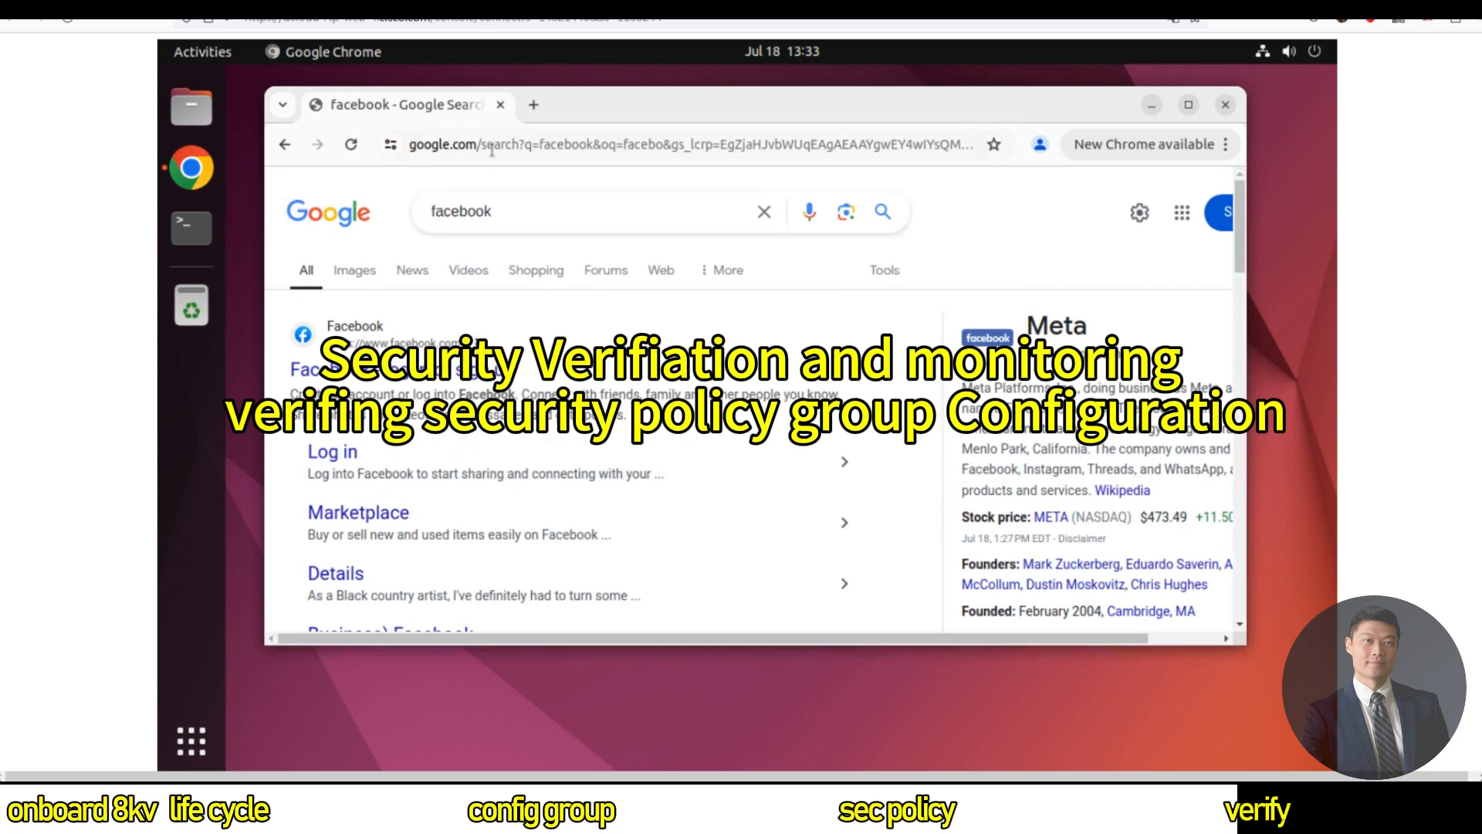
click(507, 337)
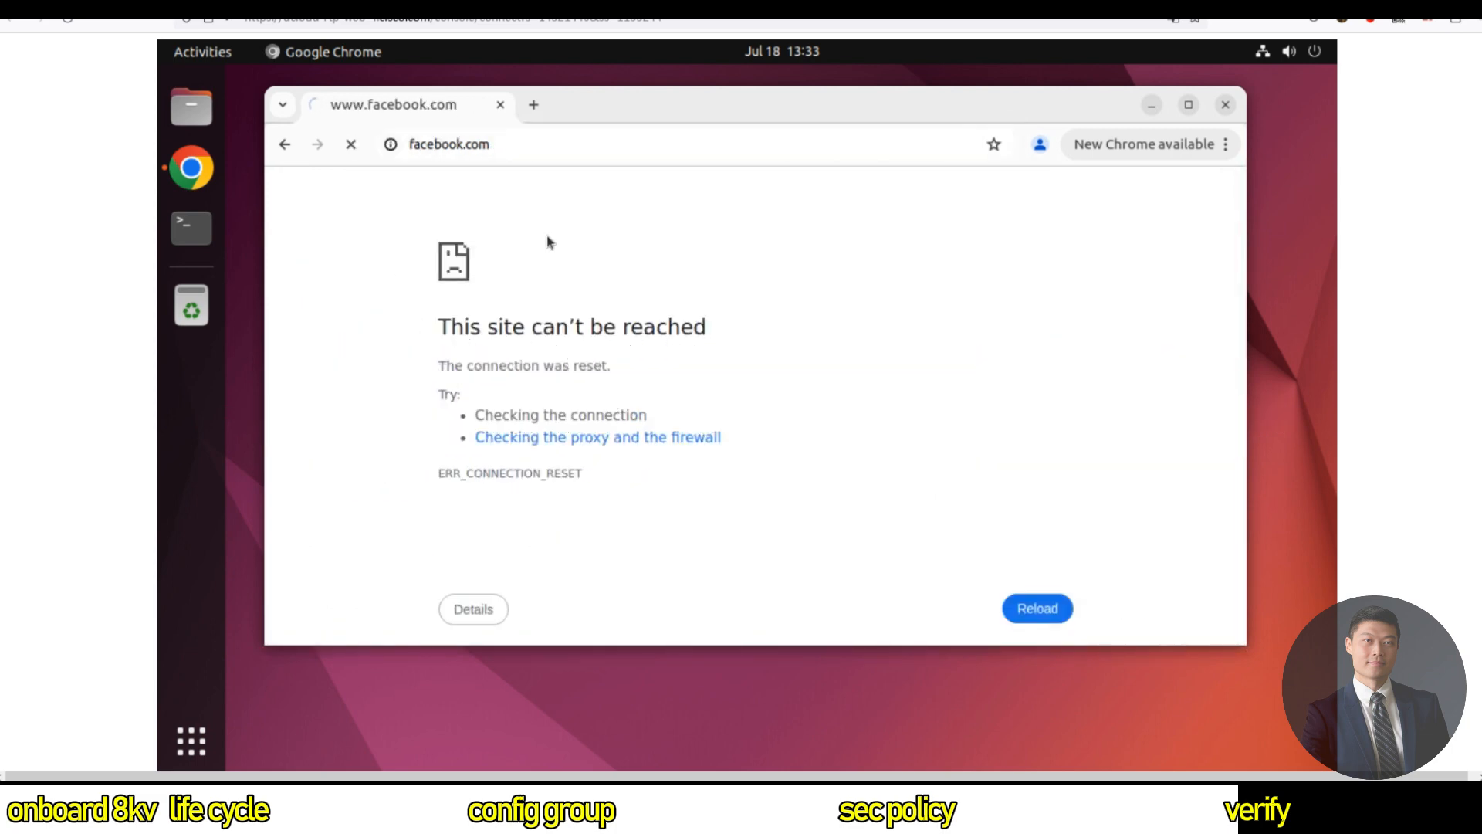
click(533, 105)
text(cnn.)
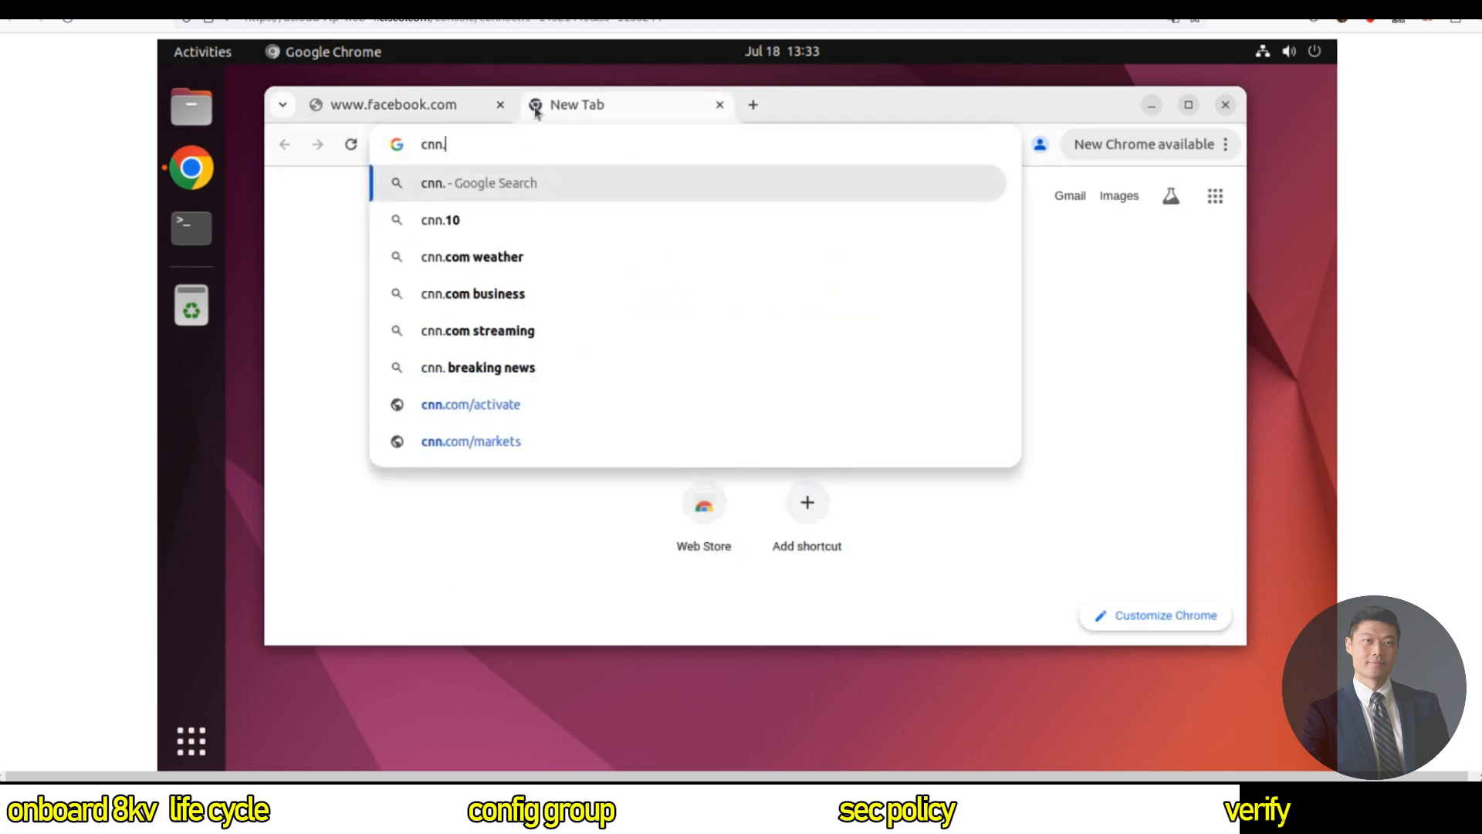
text(com)
key(Return)
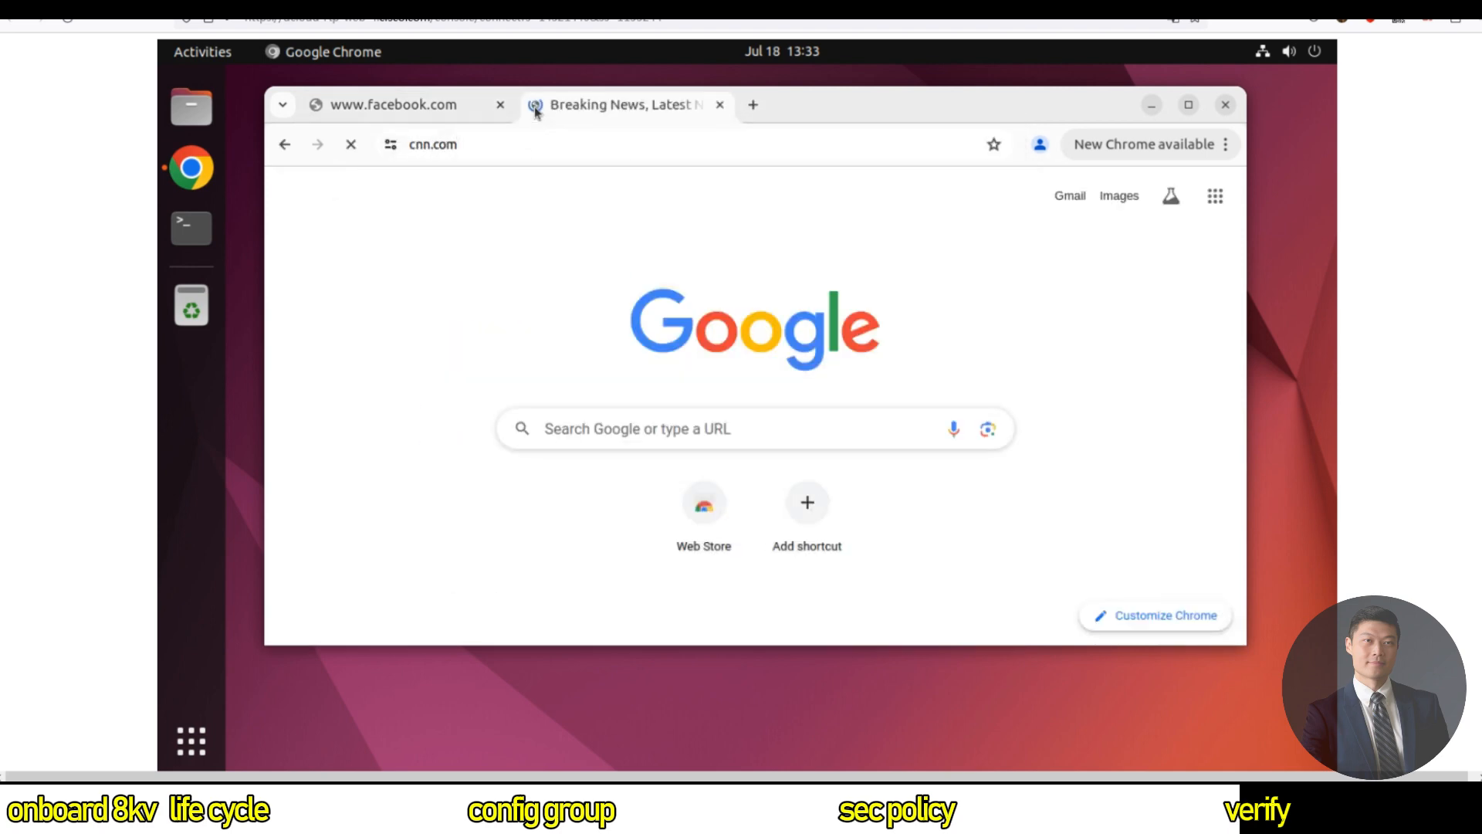
click(402, 111)
click(650, 113)
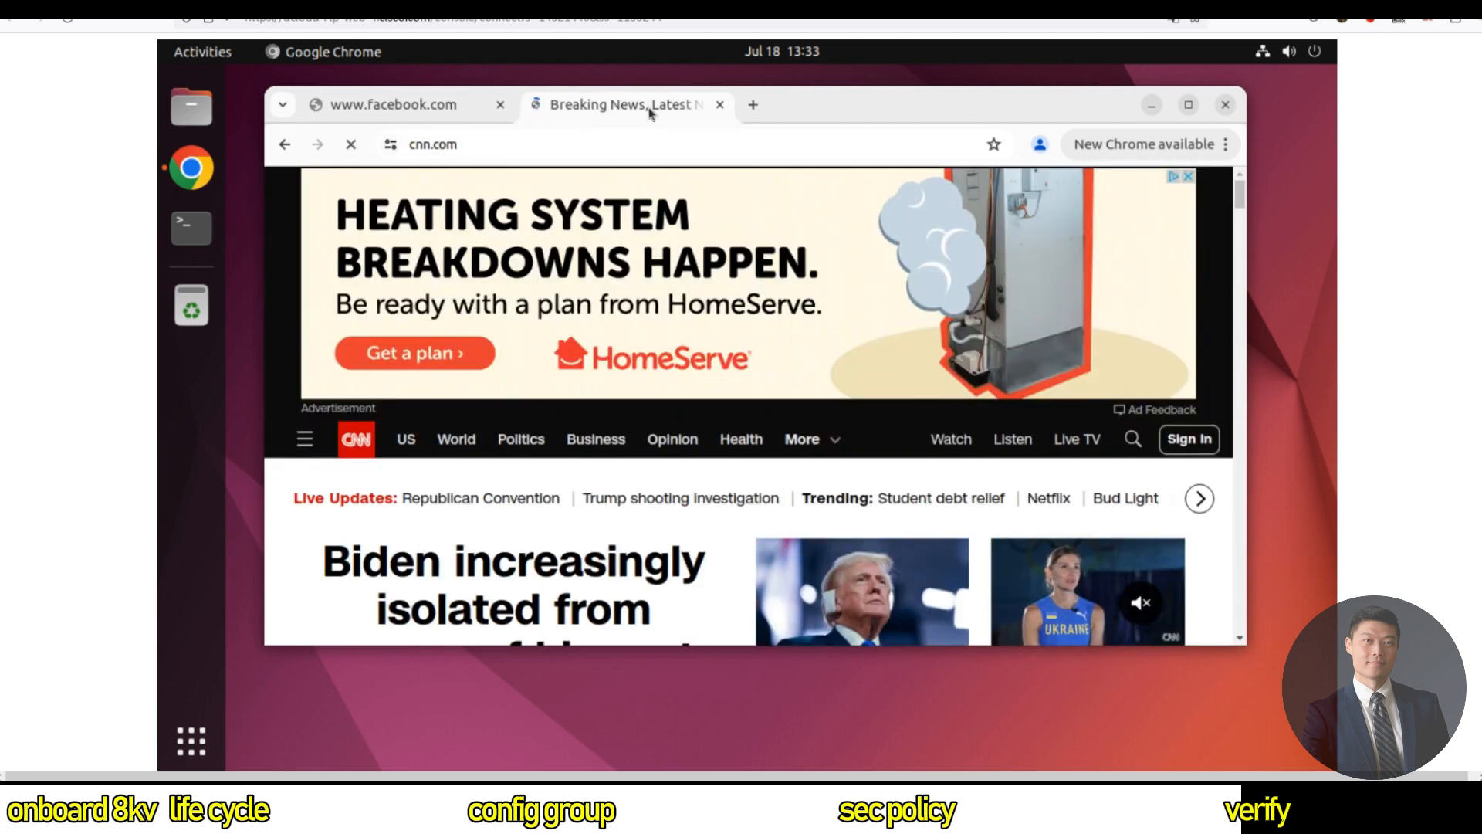
Open gmail.com, then search for and open Yahoo Finance in new tabs.
click(753, 106)
text(gmail.com)
key(Return)
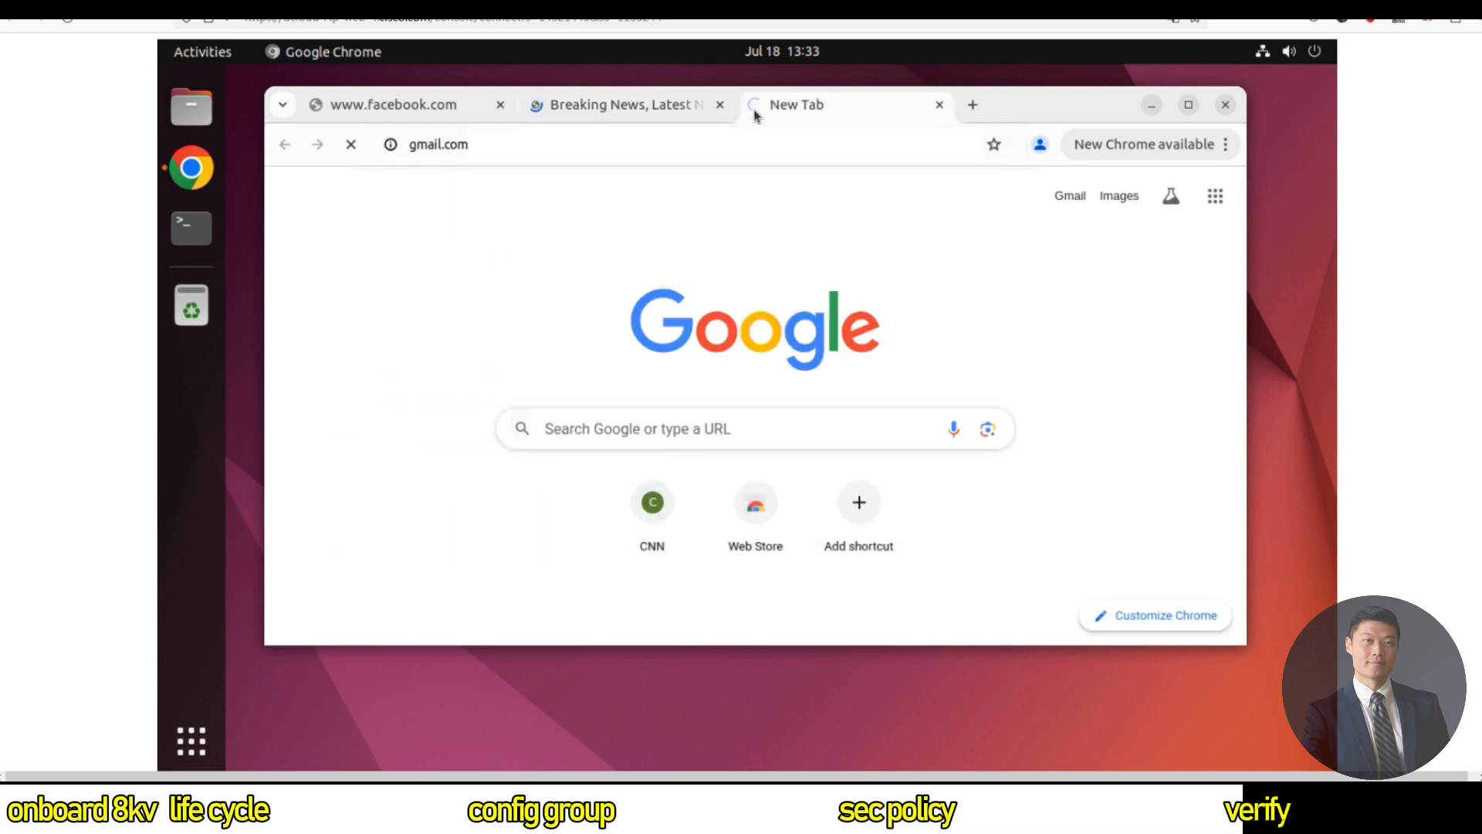
click(970, 106)
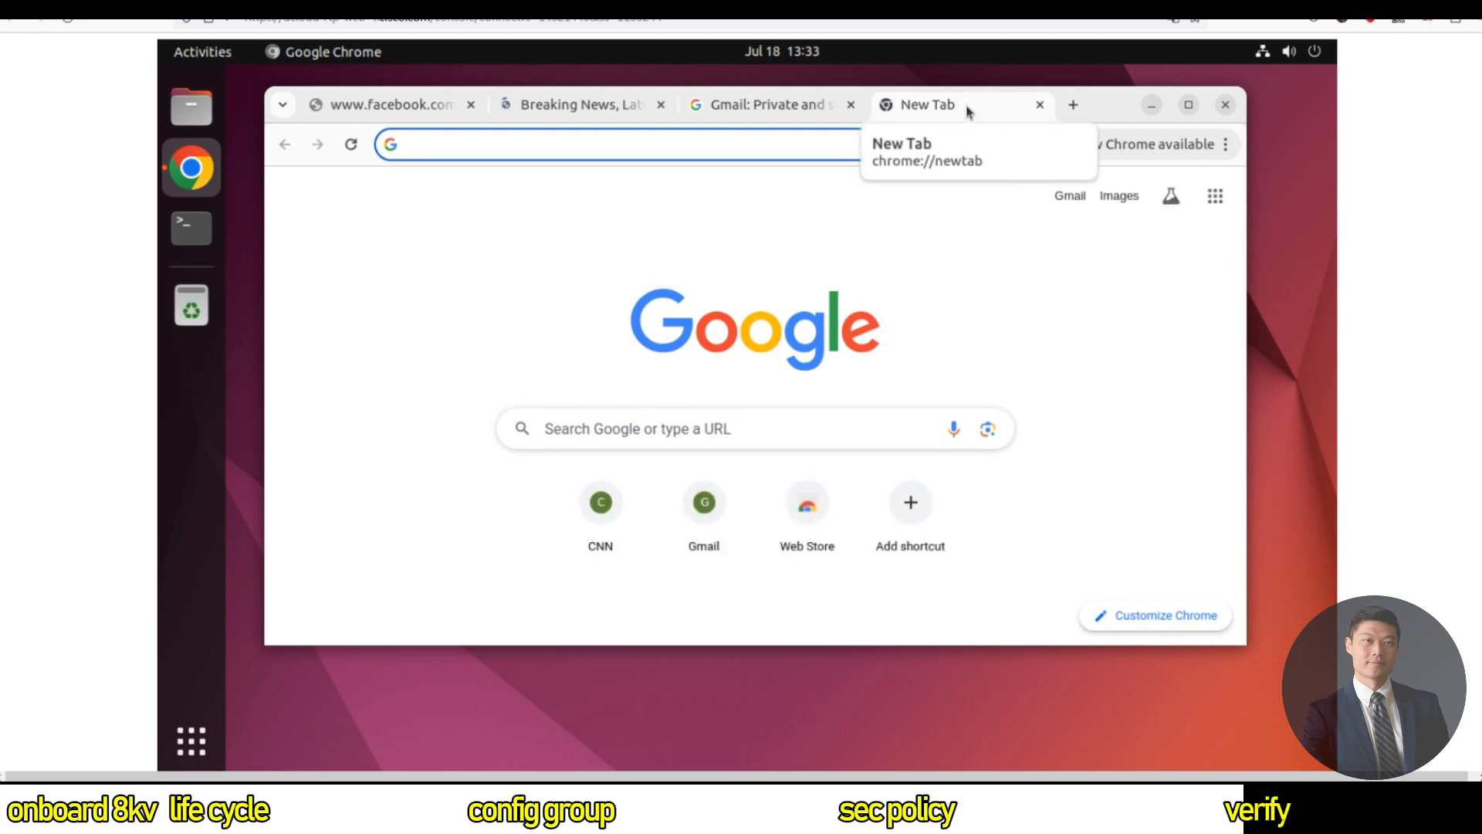
text(financeyaho)
key(BackSpace)
key(BackSpace)
key(BackSpace)
key(BackSpace)
text(y)
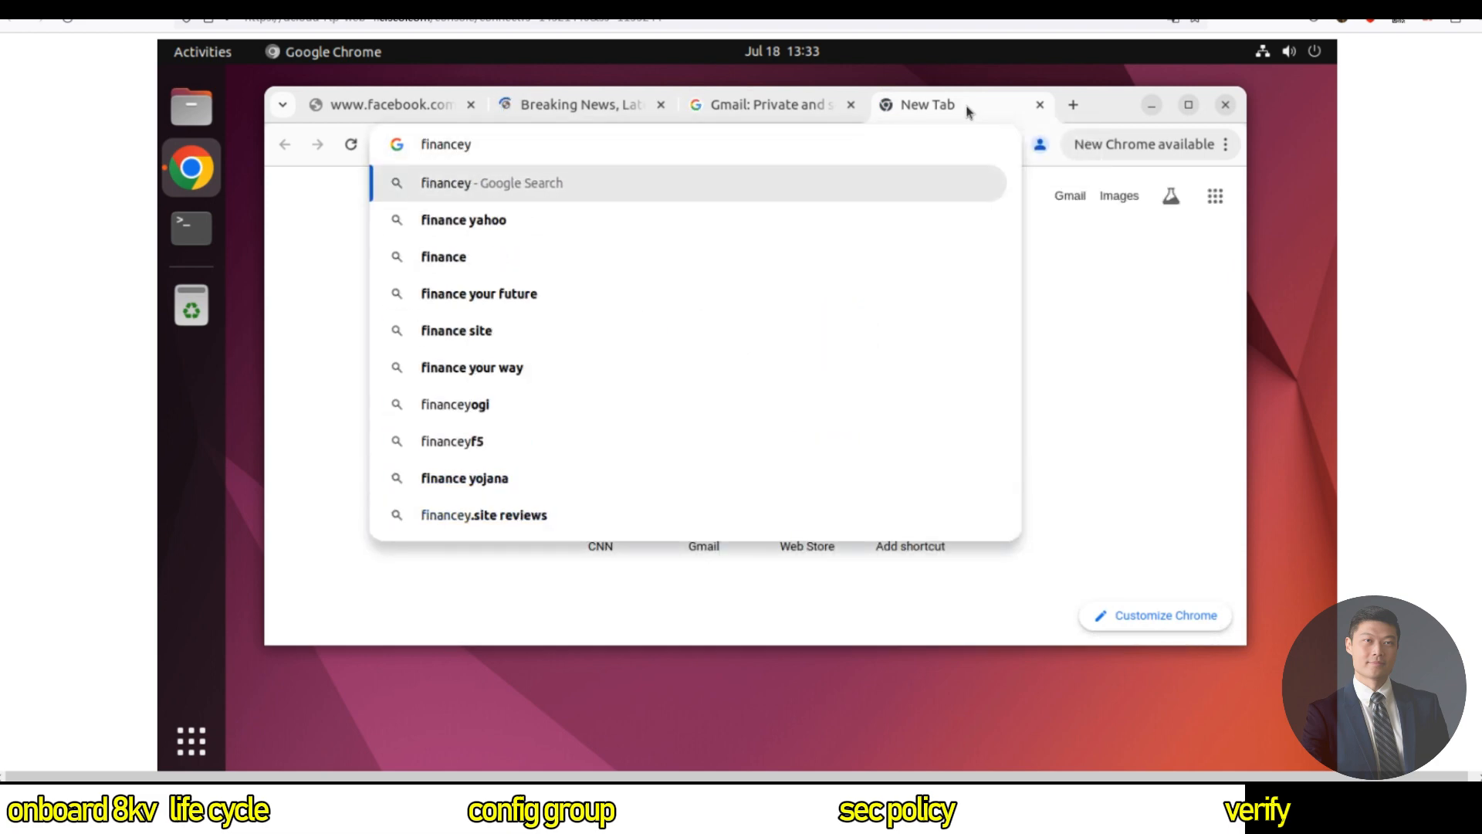
key(BackSpace)
text(yahoo)
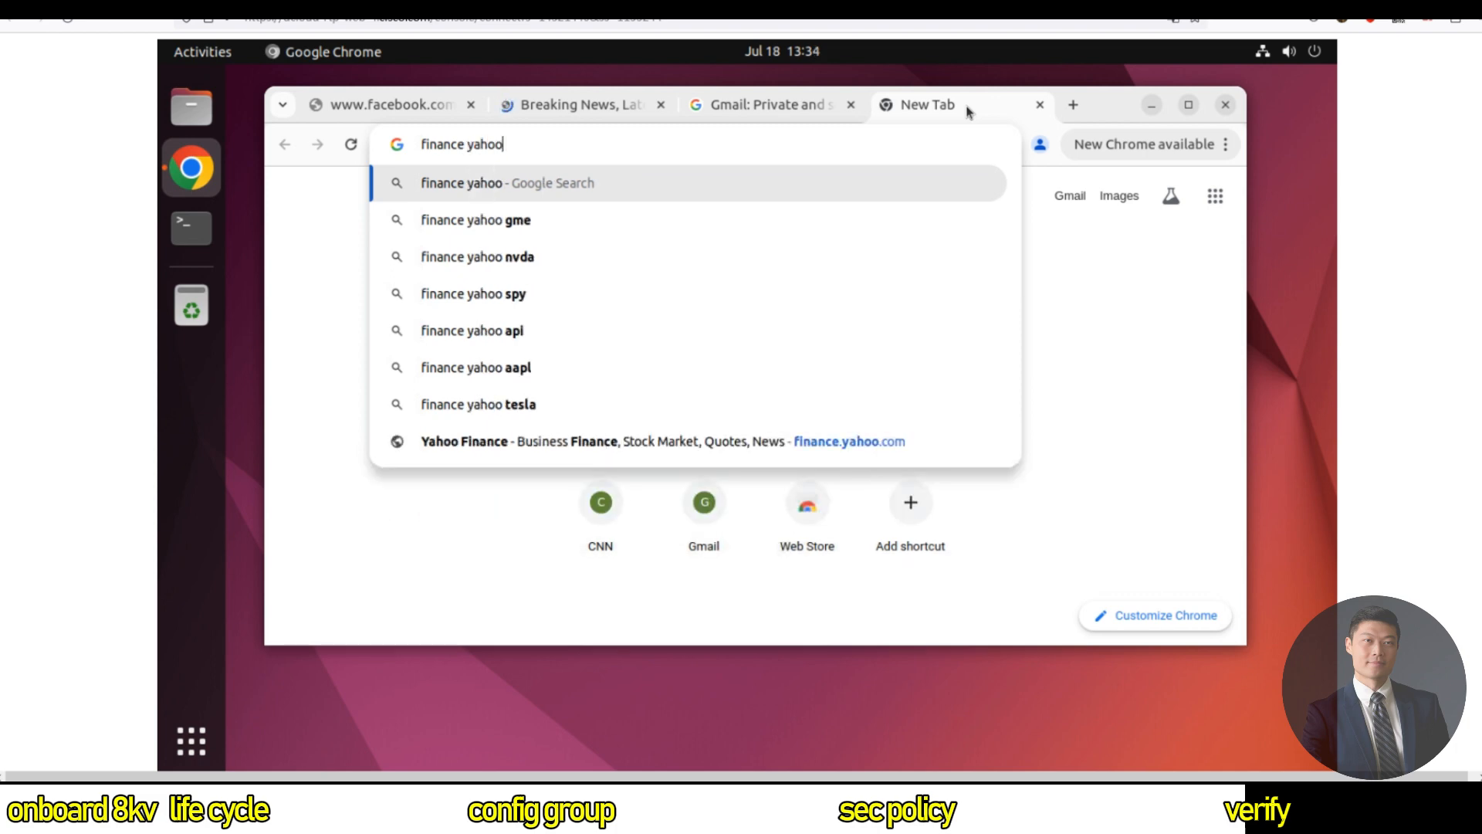
key(Return)
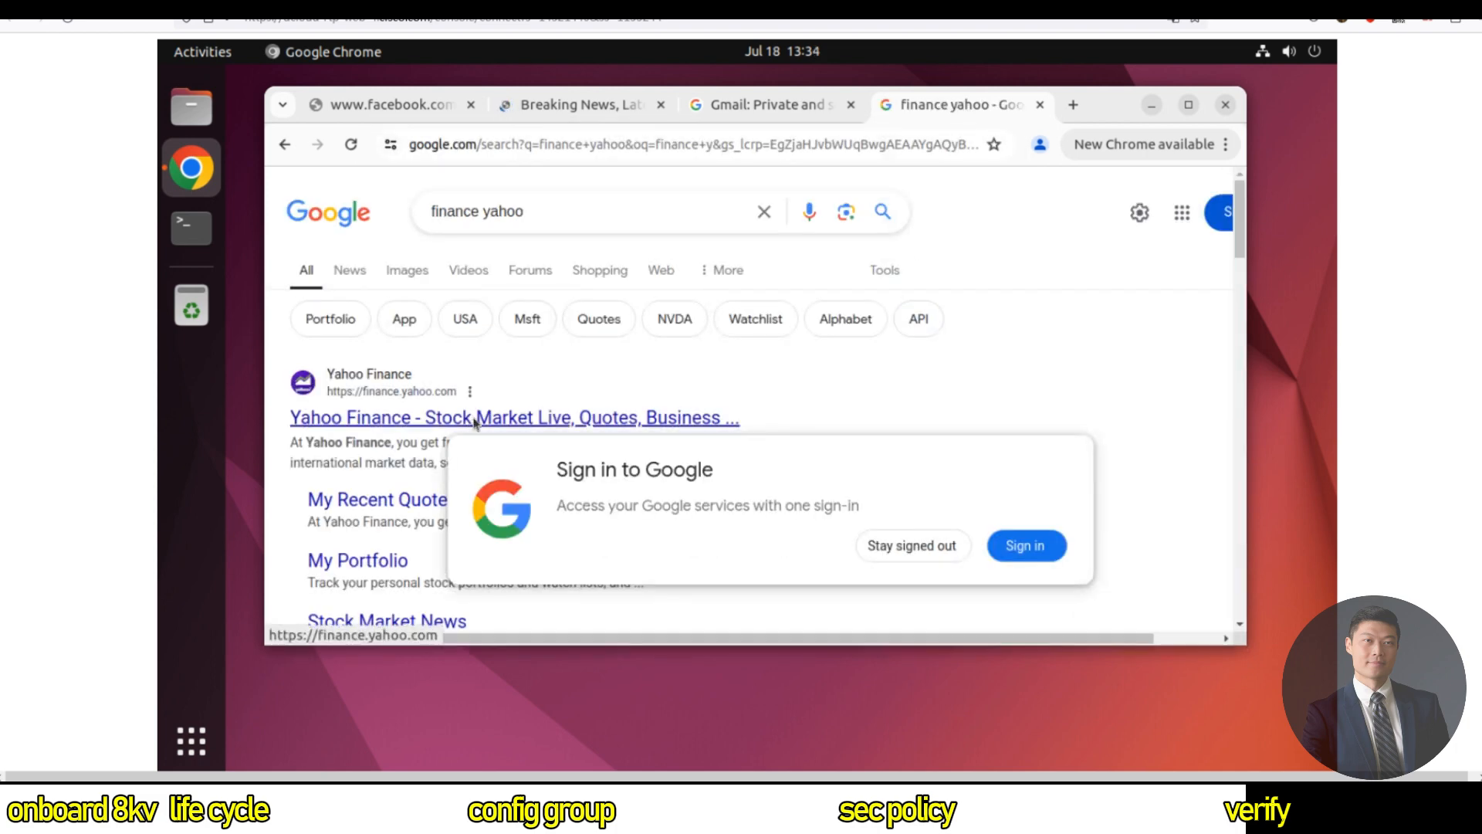
click(602, 394)
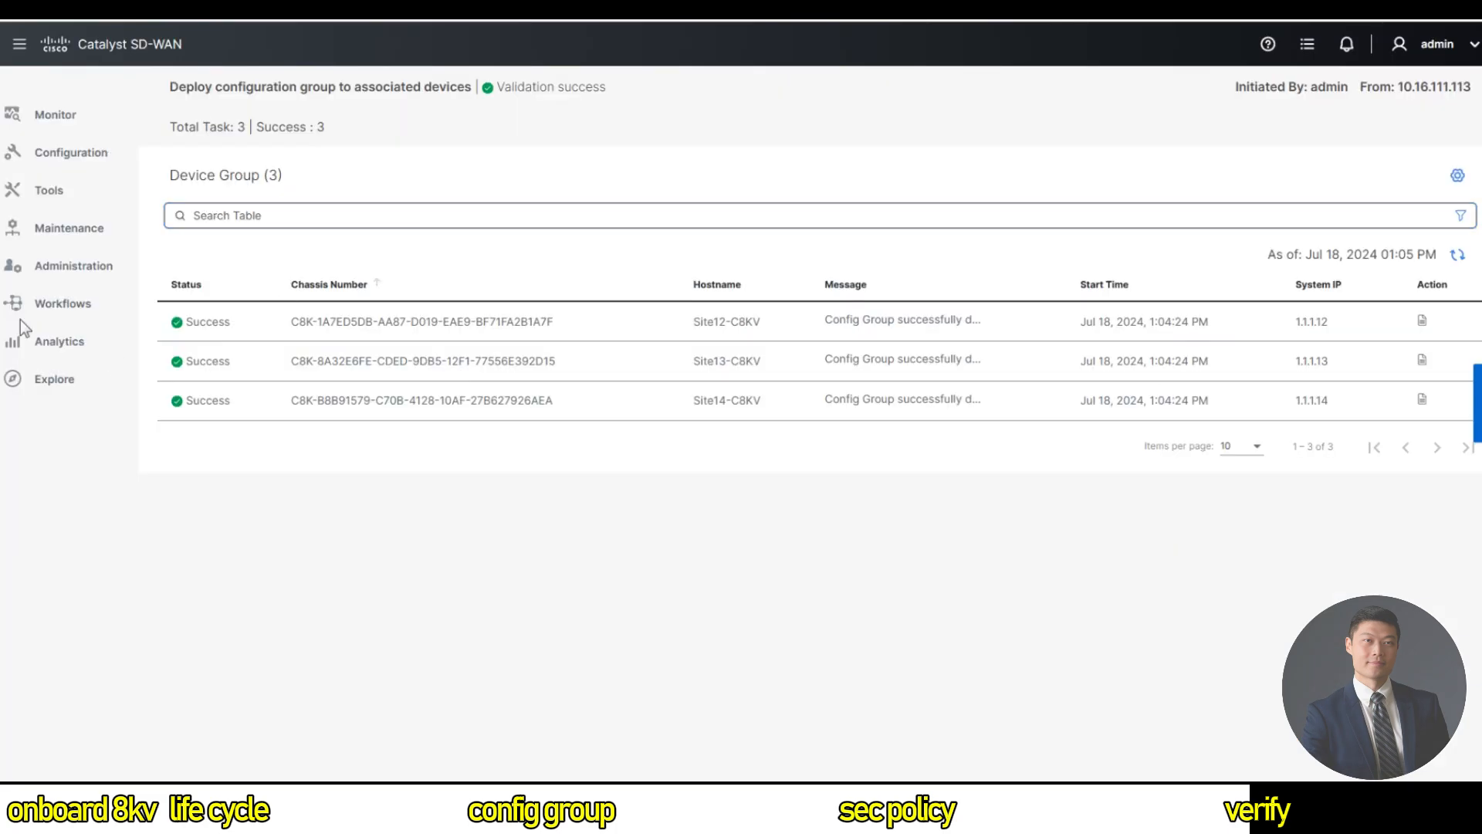
Show the Monitor Overview Security dashboard and the Firewall Rule Counter details.
mouse_move(55, 120)
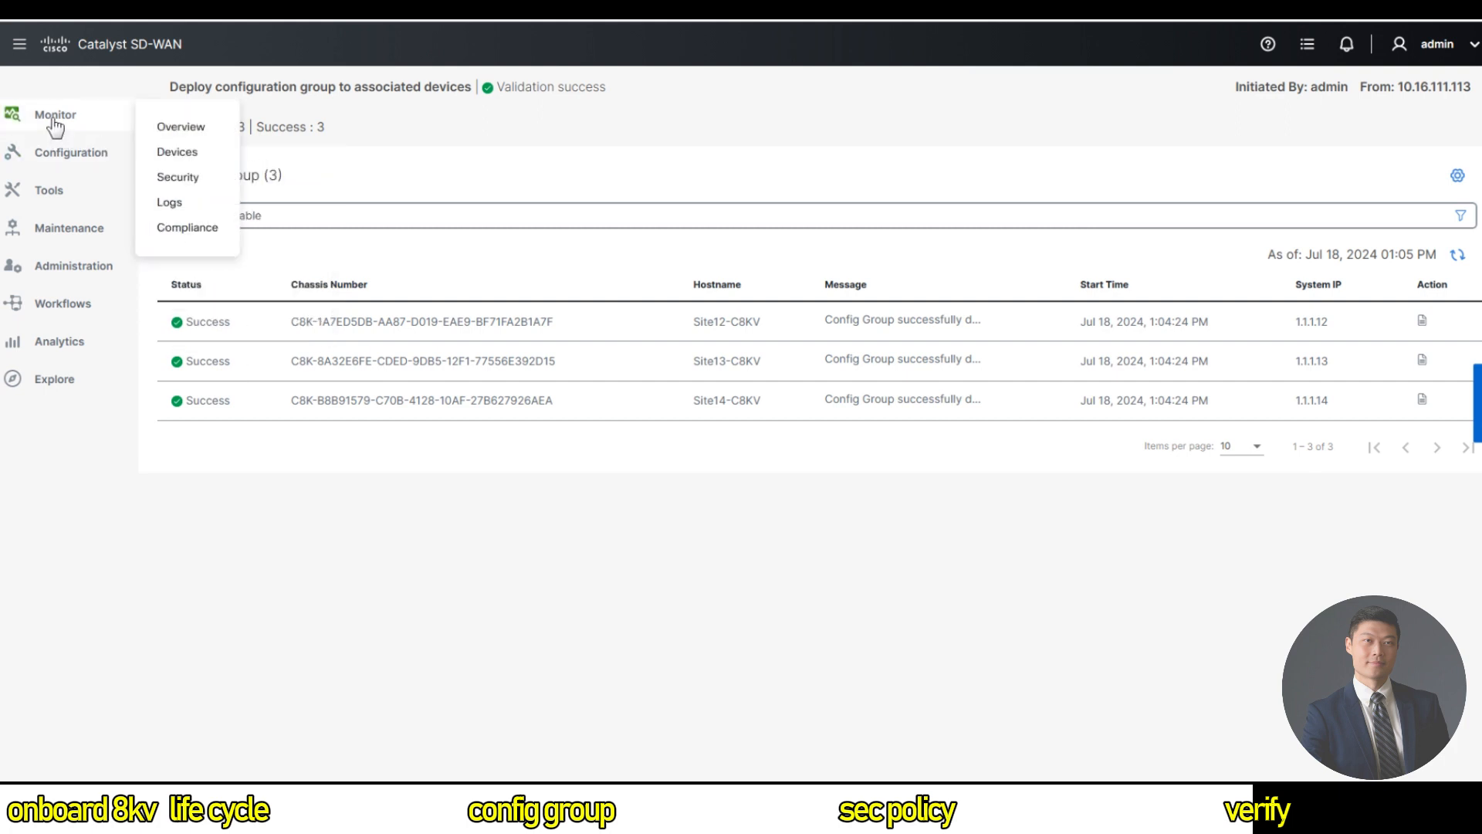
click(169, 128)
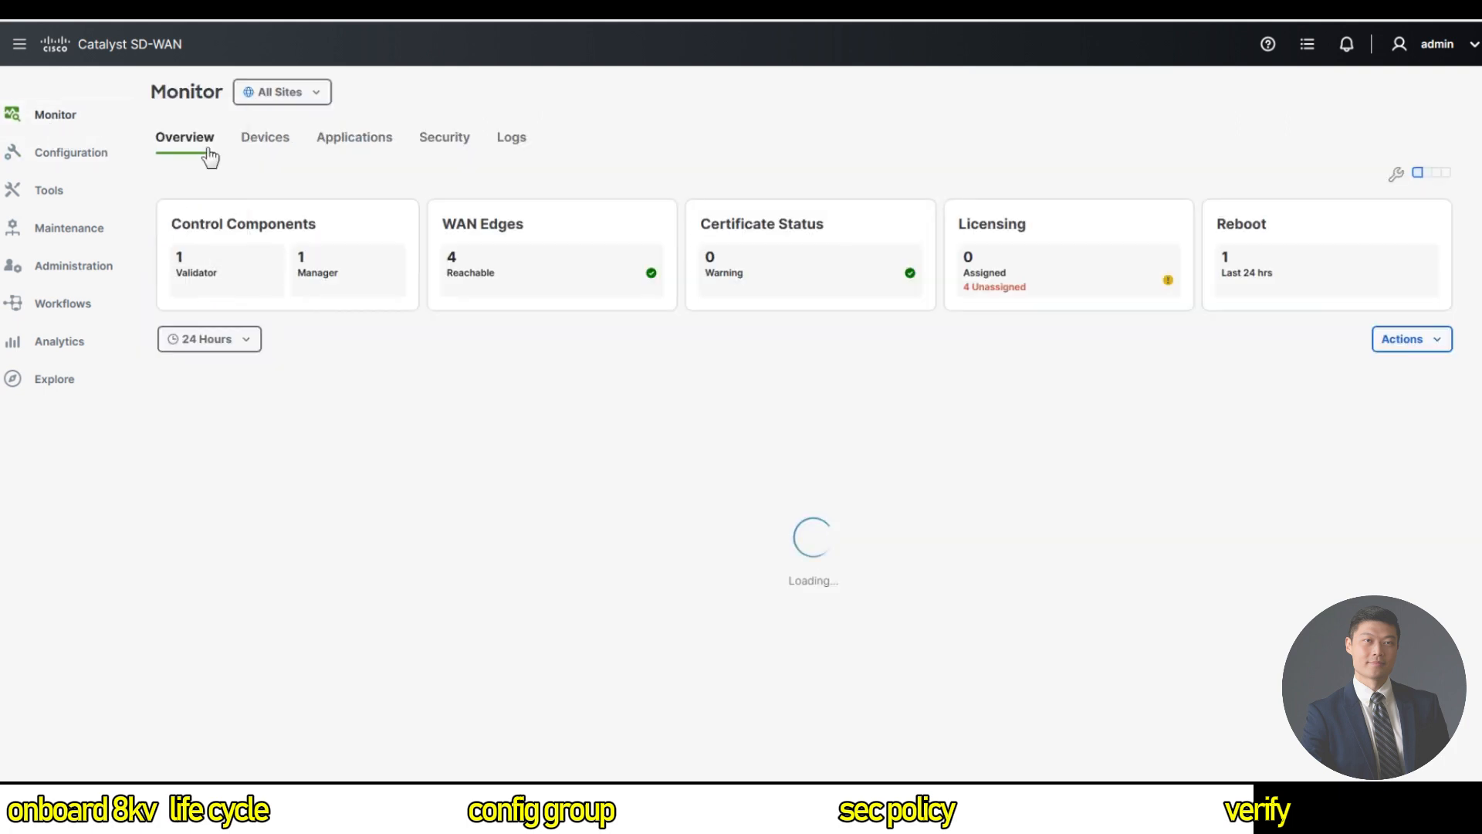
click(445, 139)
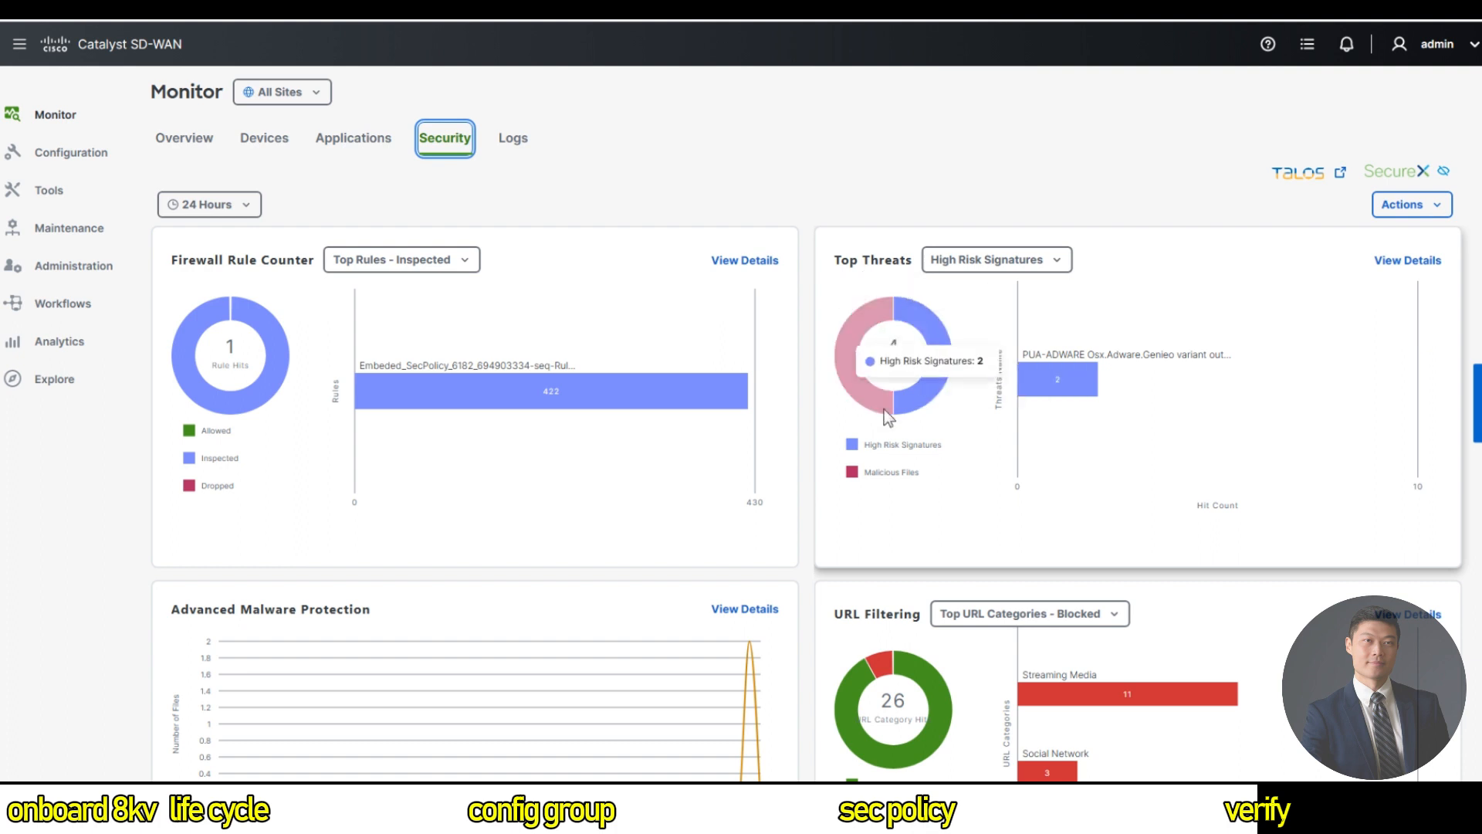
mouse_move(228, 349)
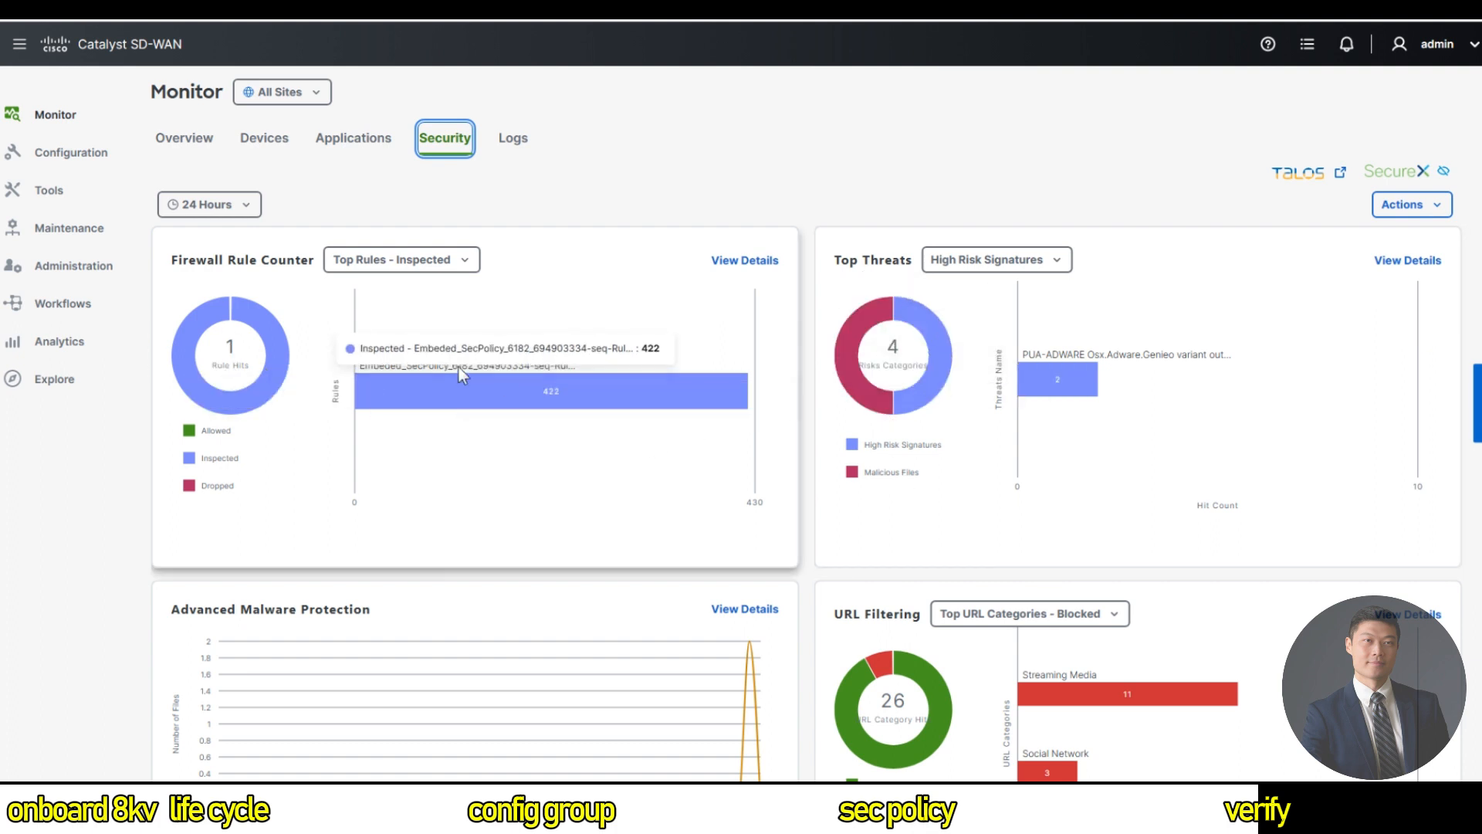
double_click(456, 389)
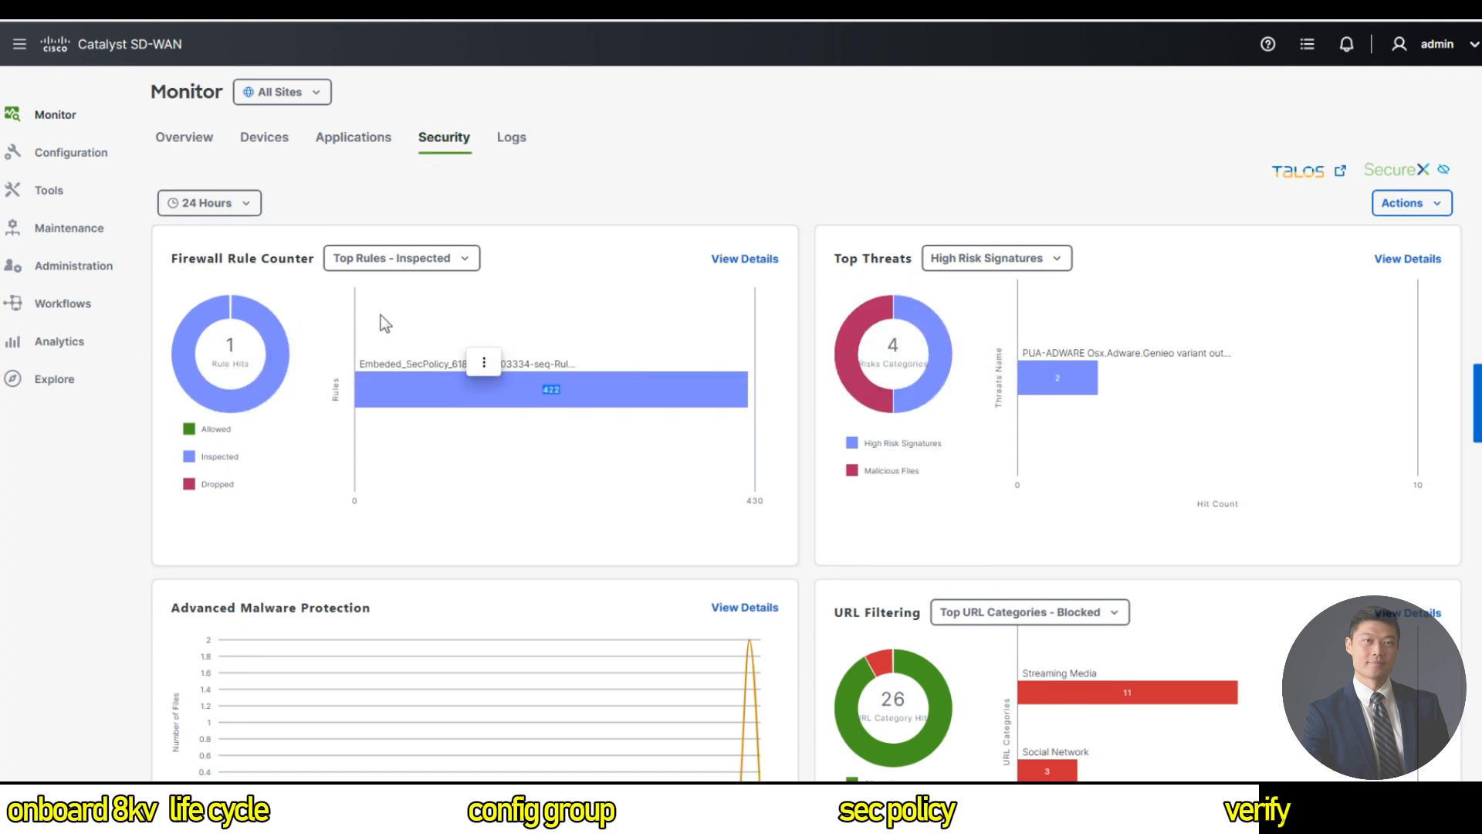
click(763, 260)
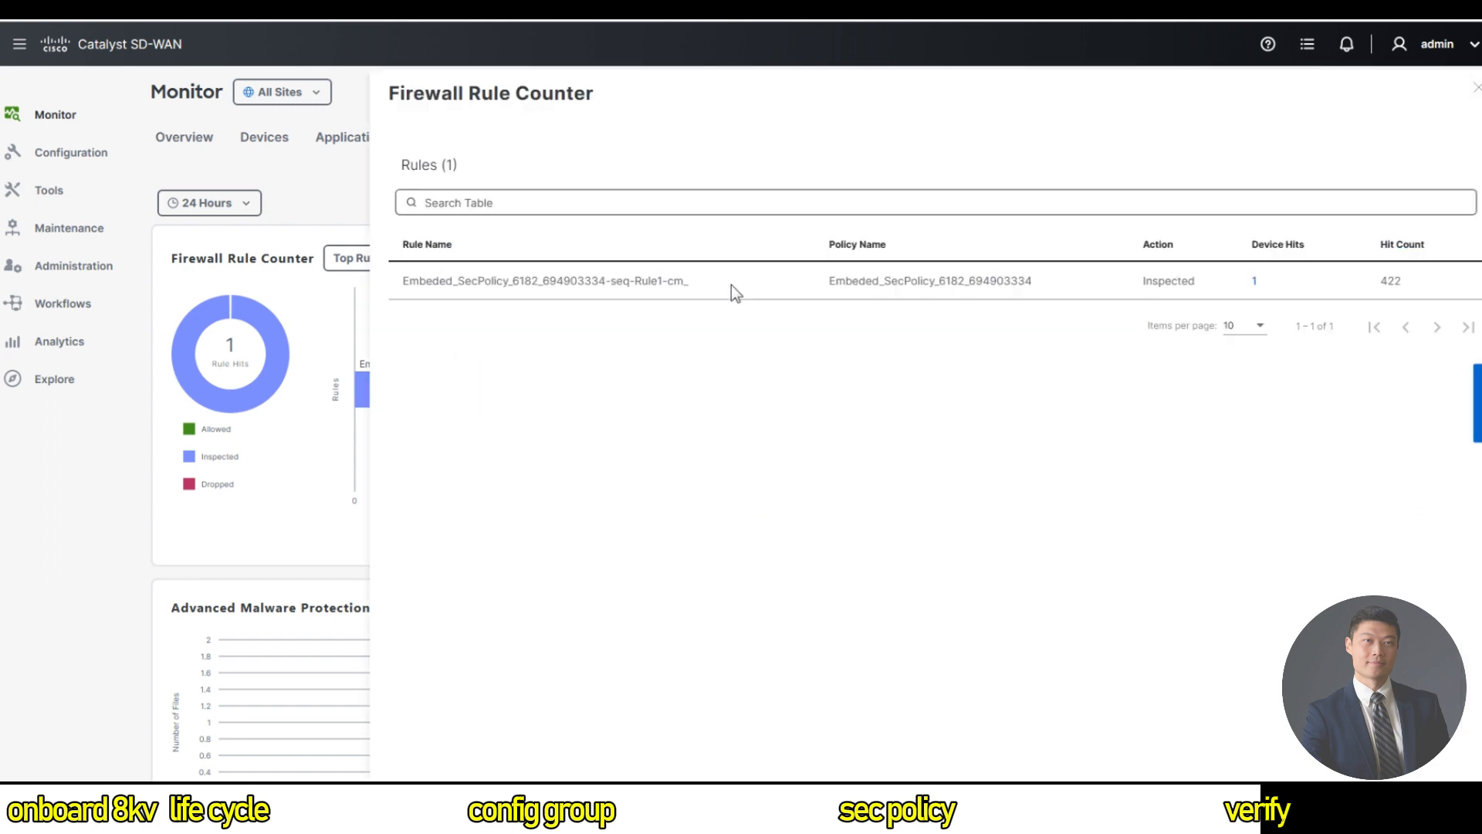
Open the inspected rule's device hits and go to Site12-C8KV's security monitoring page.
click(1255, 282)
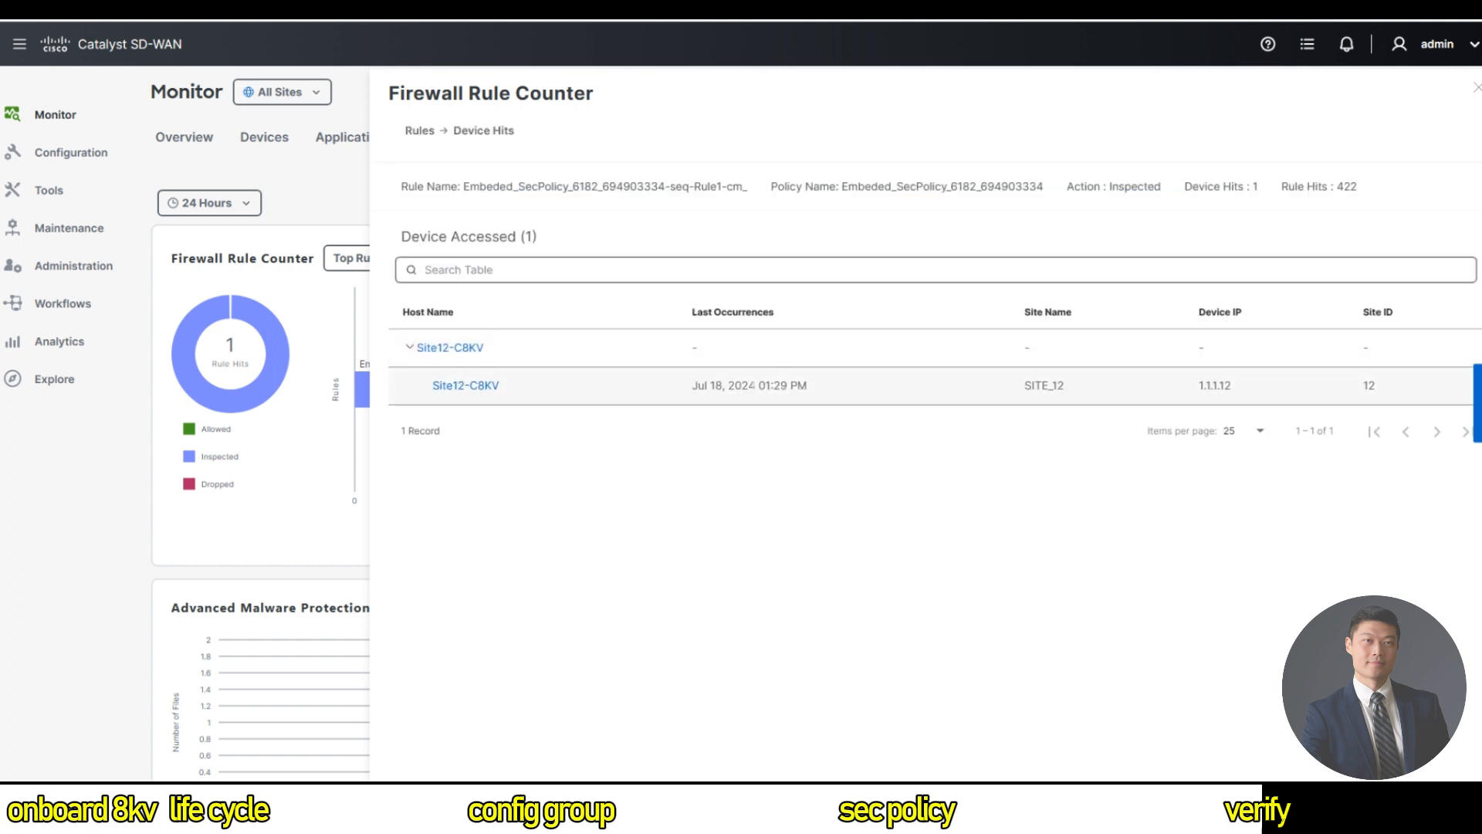
click(453, 388)
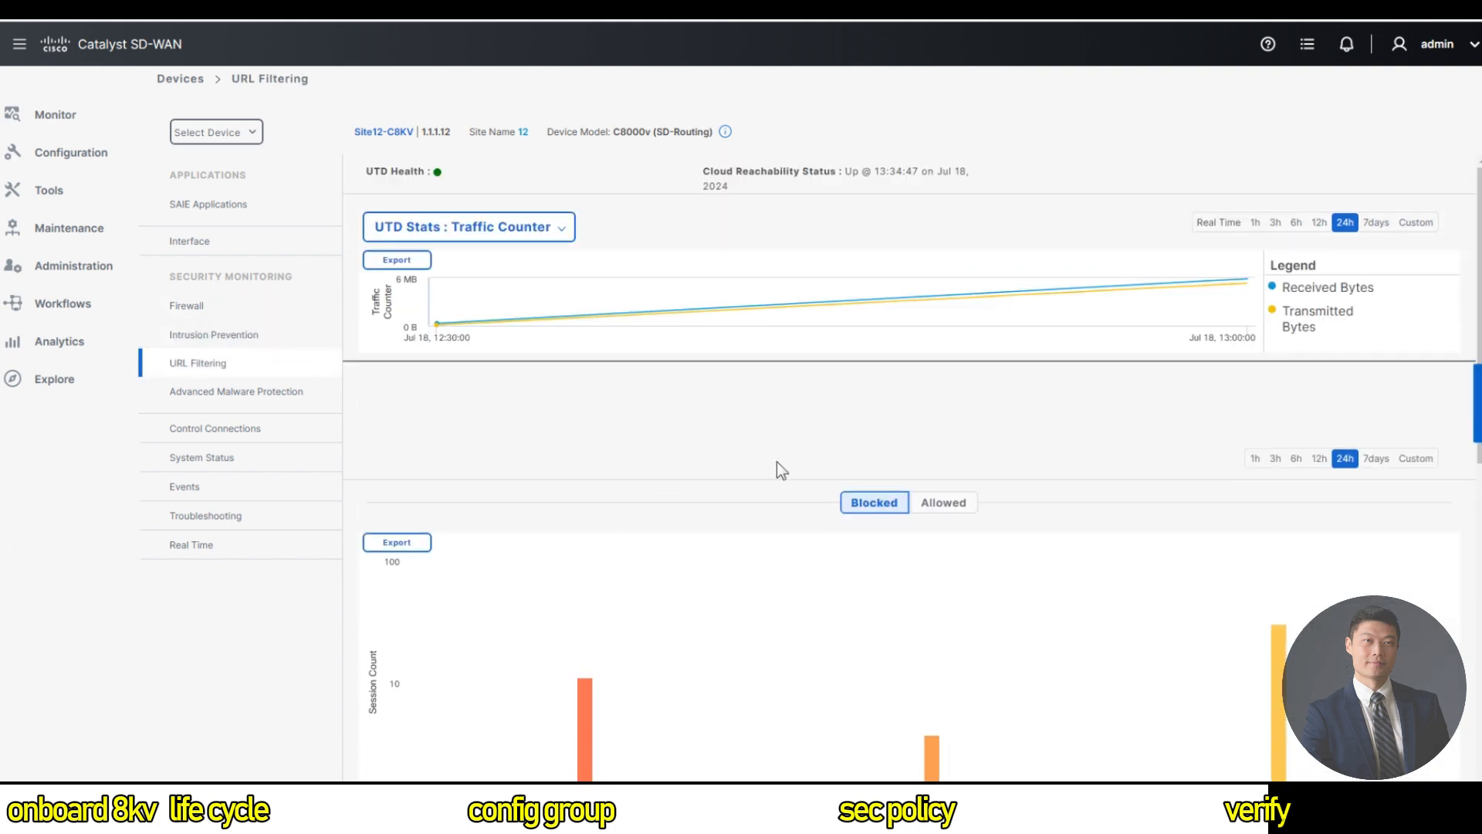
Leave Site12-C8KV's URL filtering page for Monitor > Overview and its all-sites Security tab.
scroll(778, 466, down, 2)
scroll(778, 468, down, 8)
scroll(778, 467, up, 4)
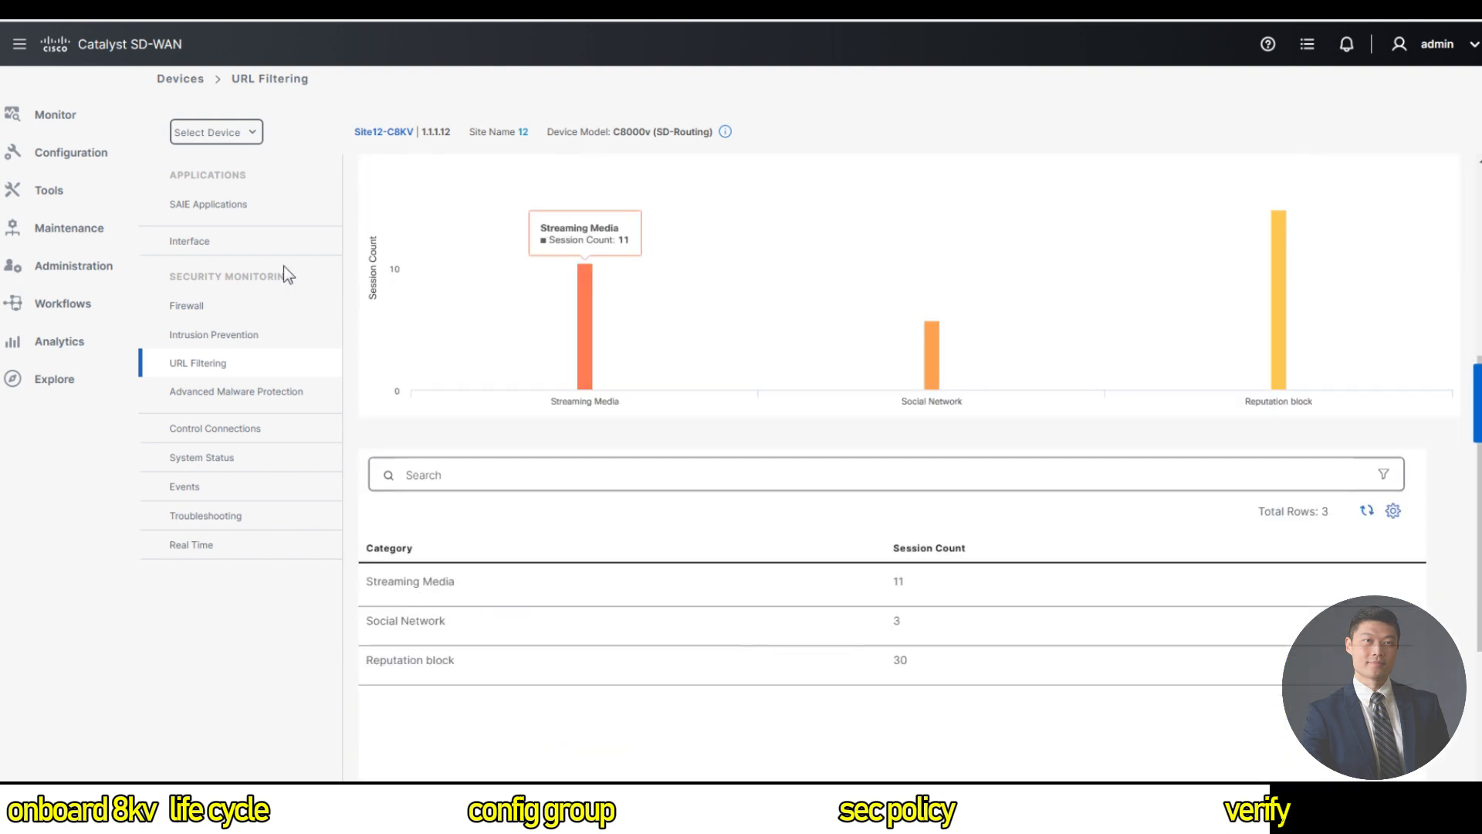
mouse_move(51, 104)
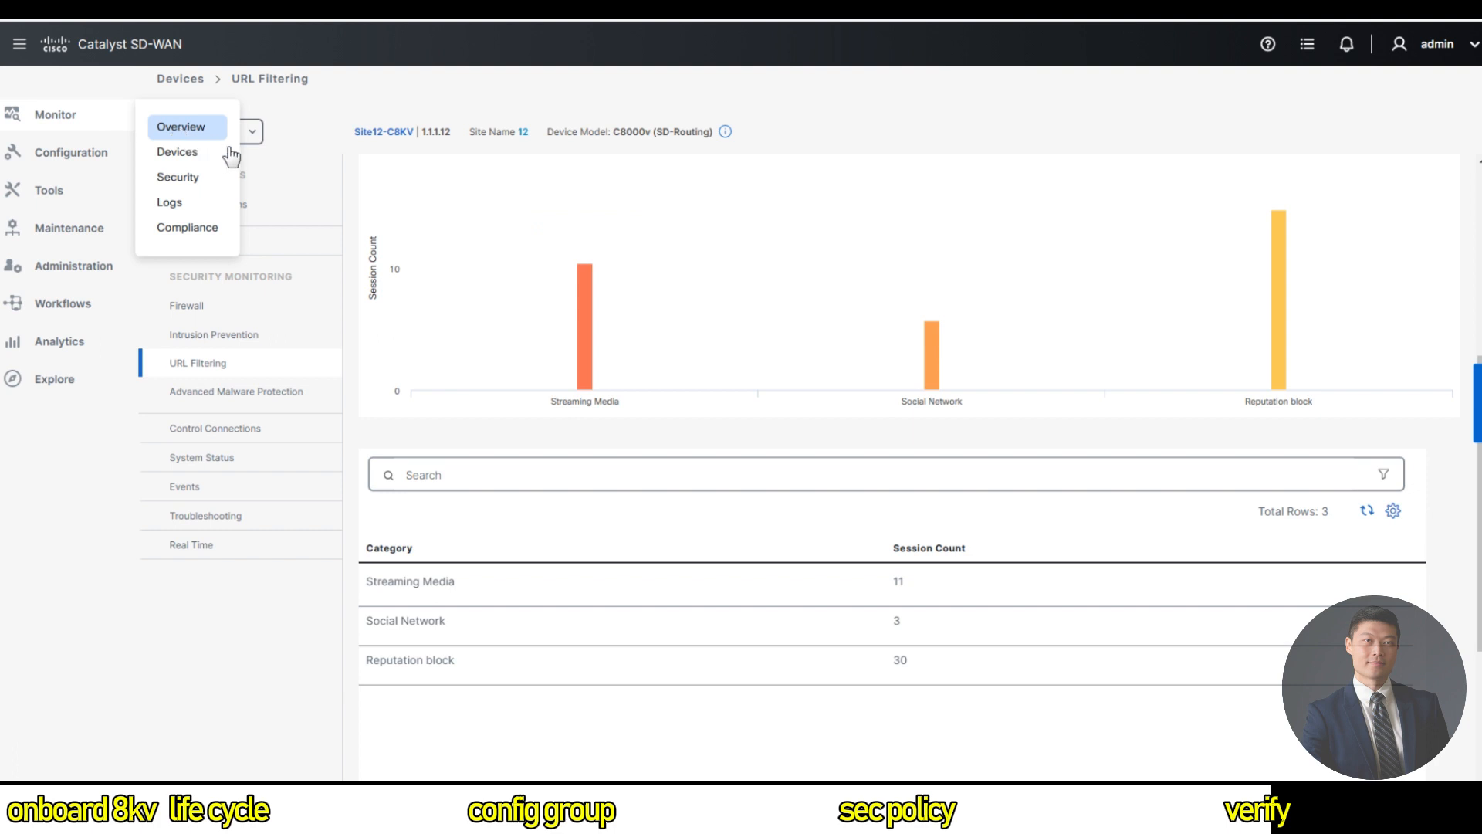
click(178, 129)
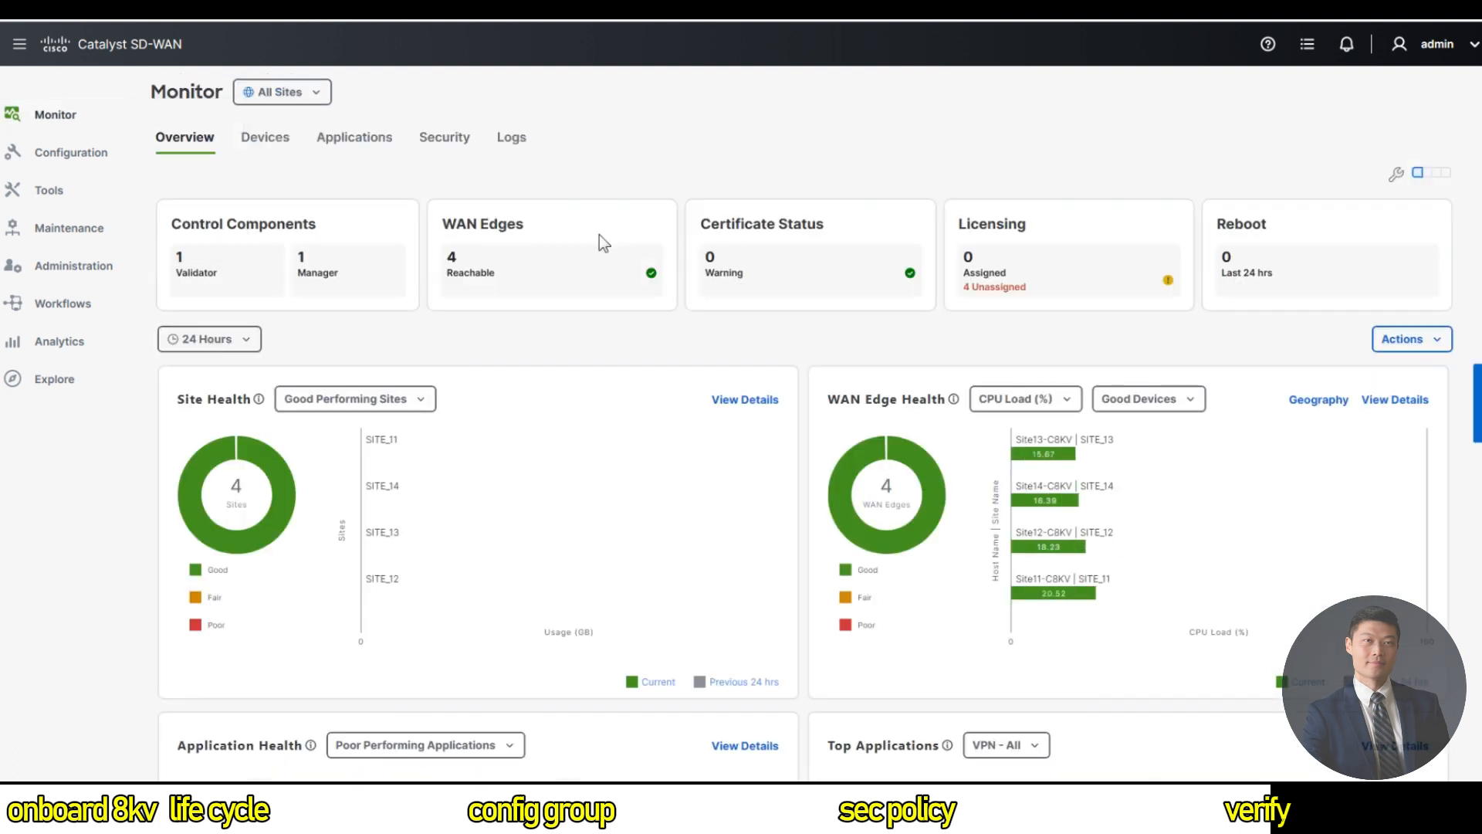
click(429, 139)
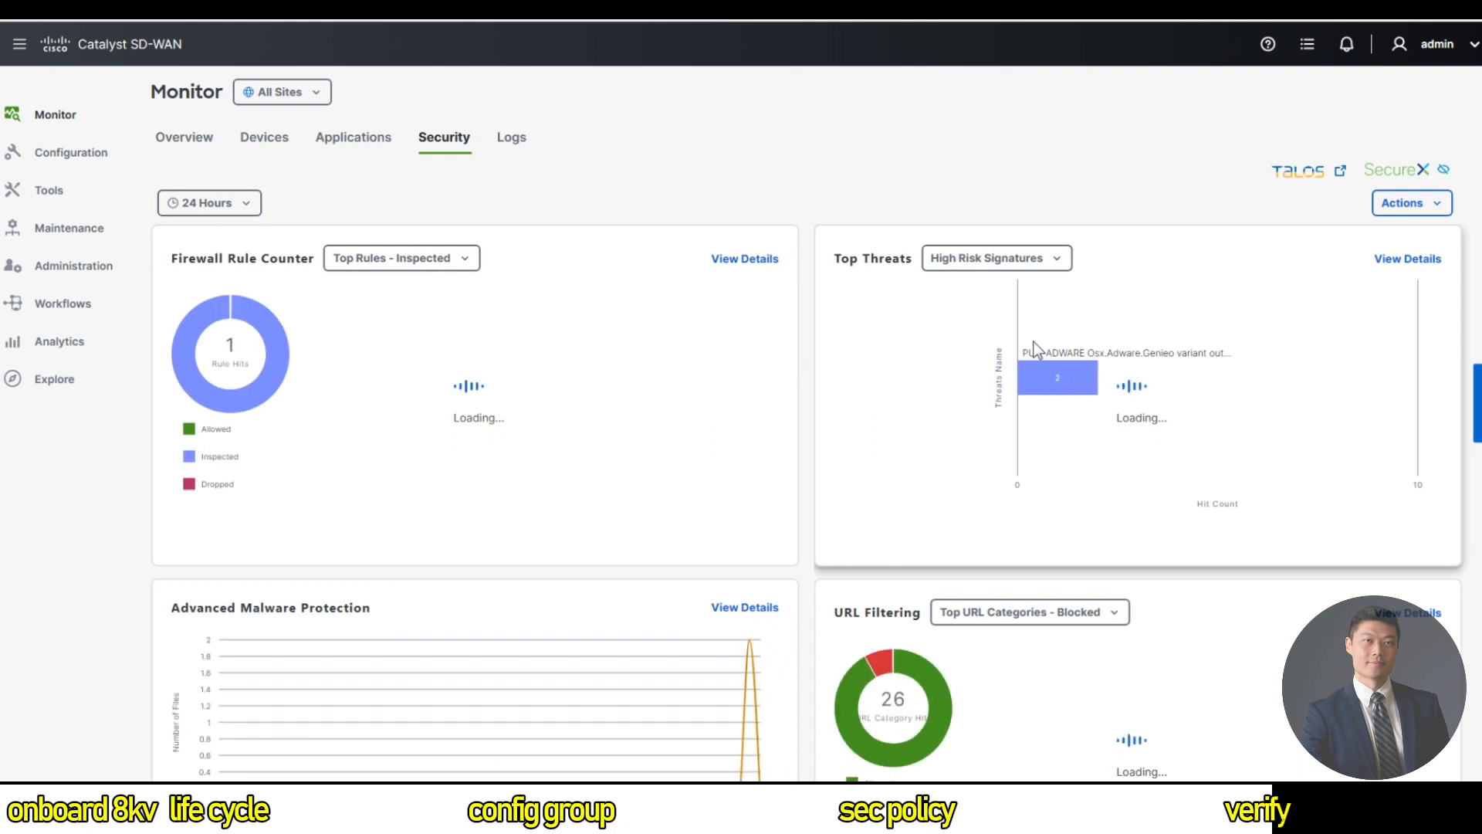
From Top Threats details, open the PUA-ADWARE impacted devices and Site12-C8KV's intrusion prevention page.
click(1036, 259)
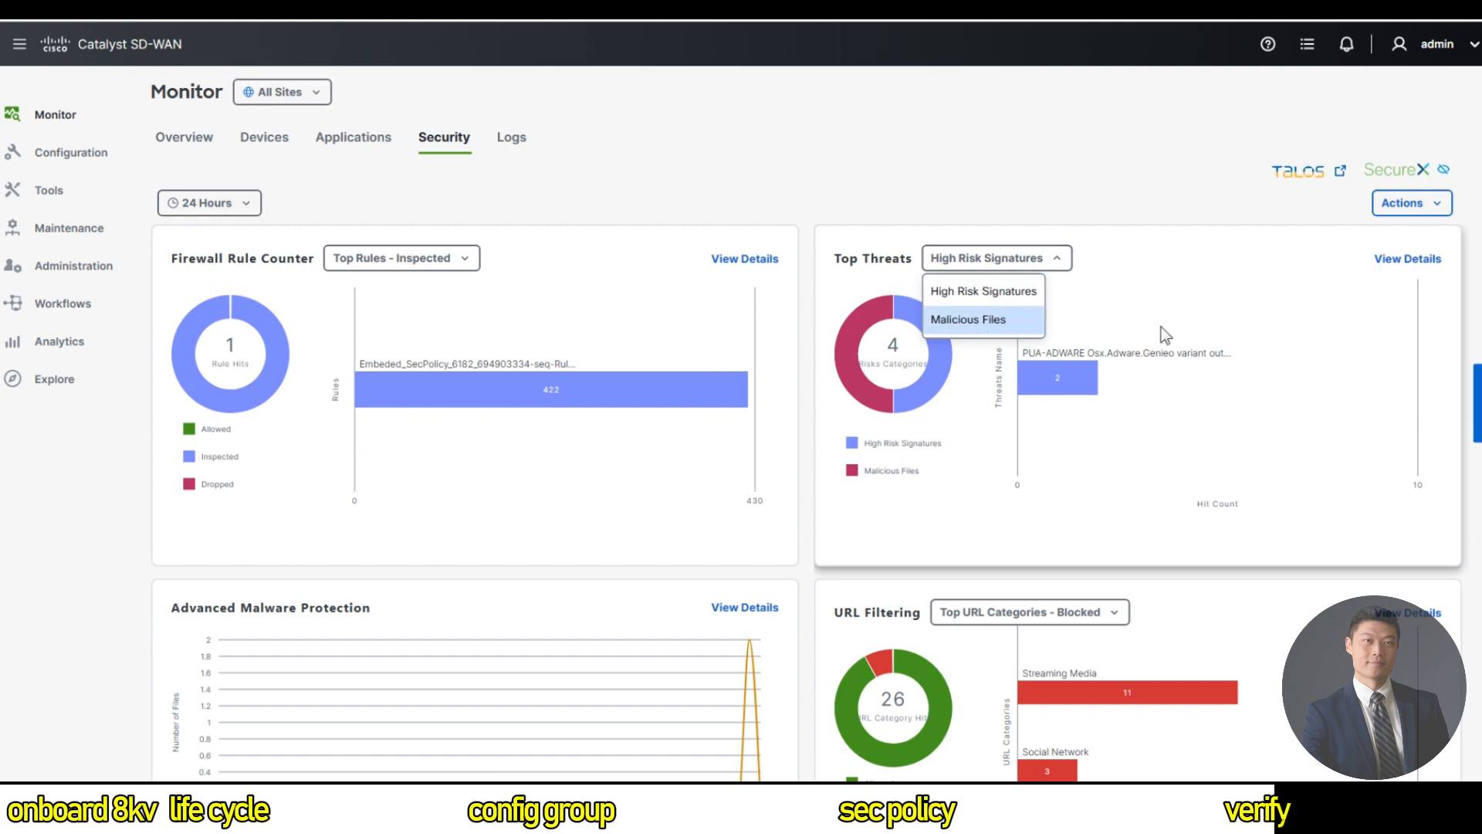
click(1235, 295)
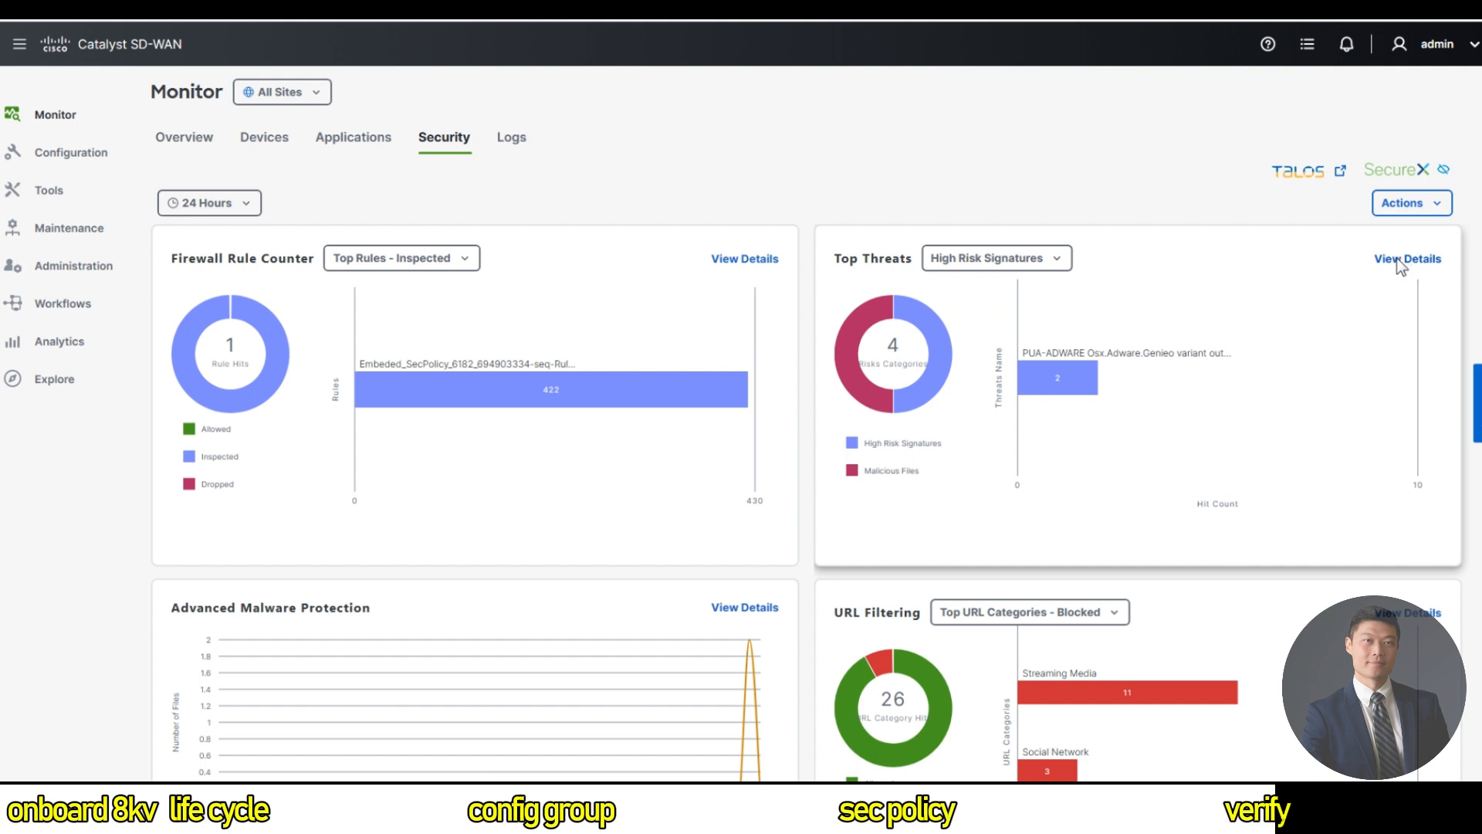
click(1407, 260)
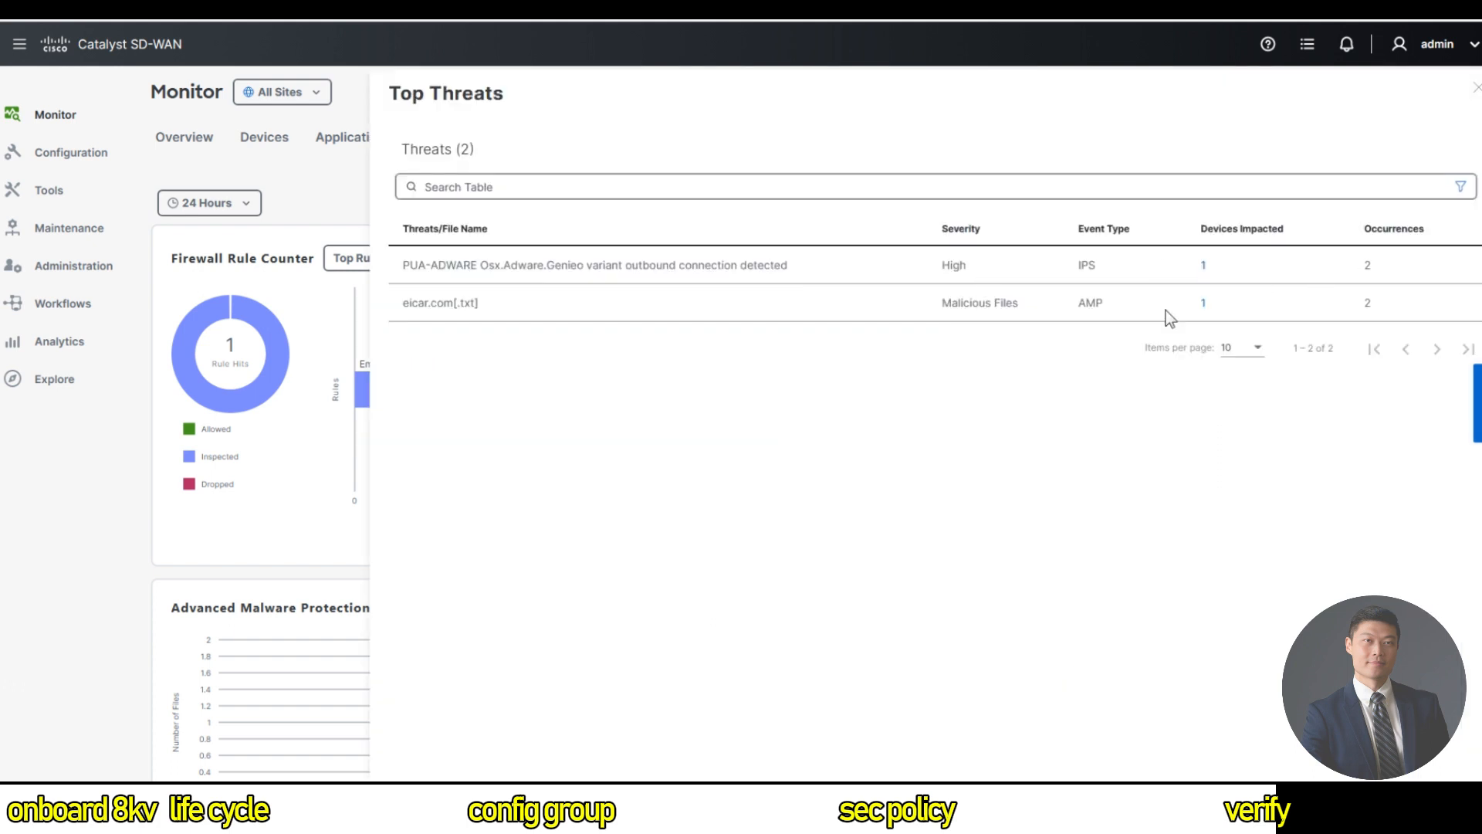
click(1203, 266)
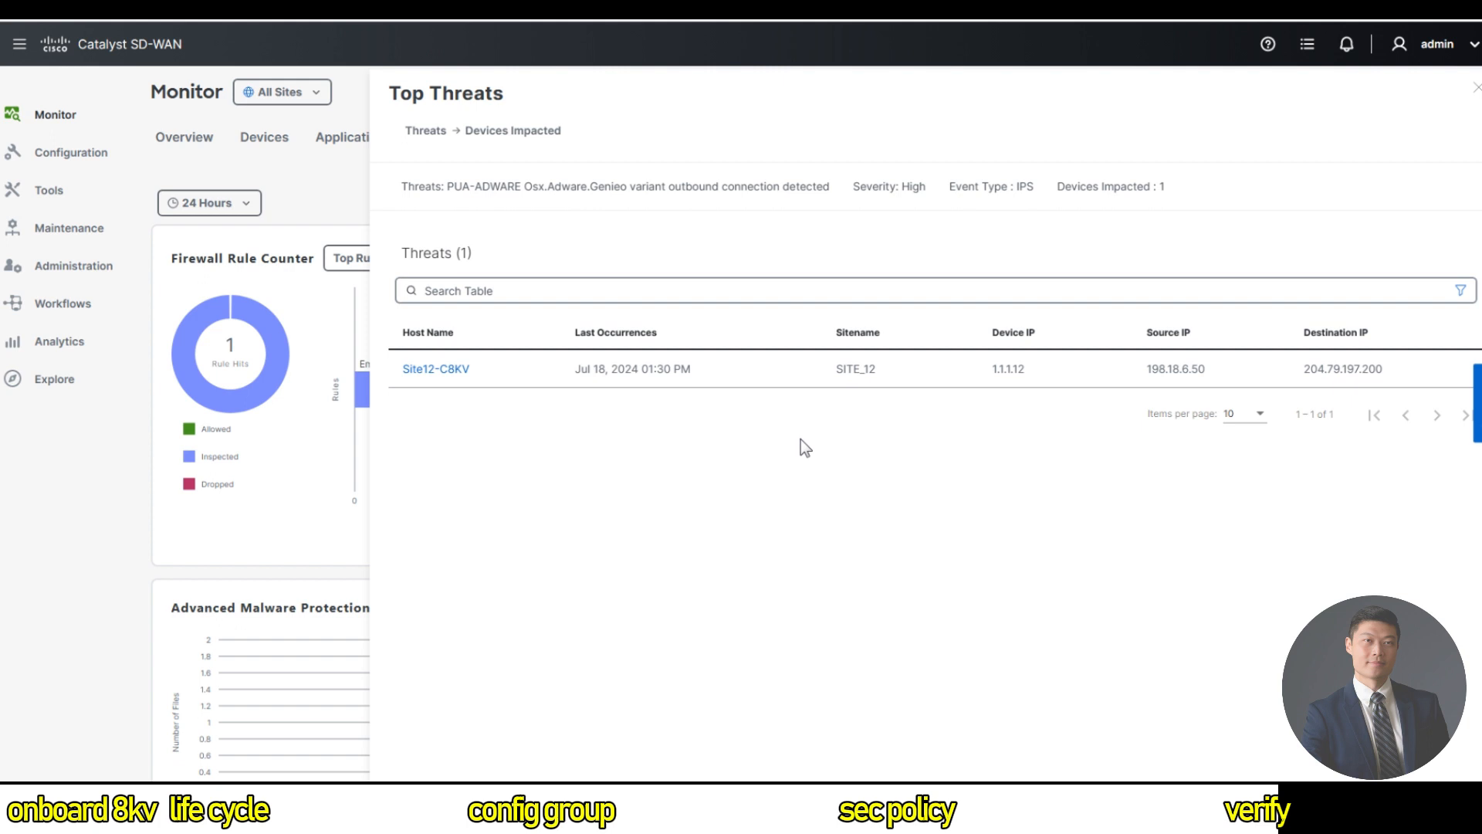
click(445, 371)
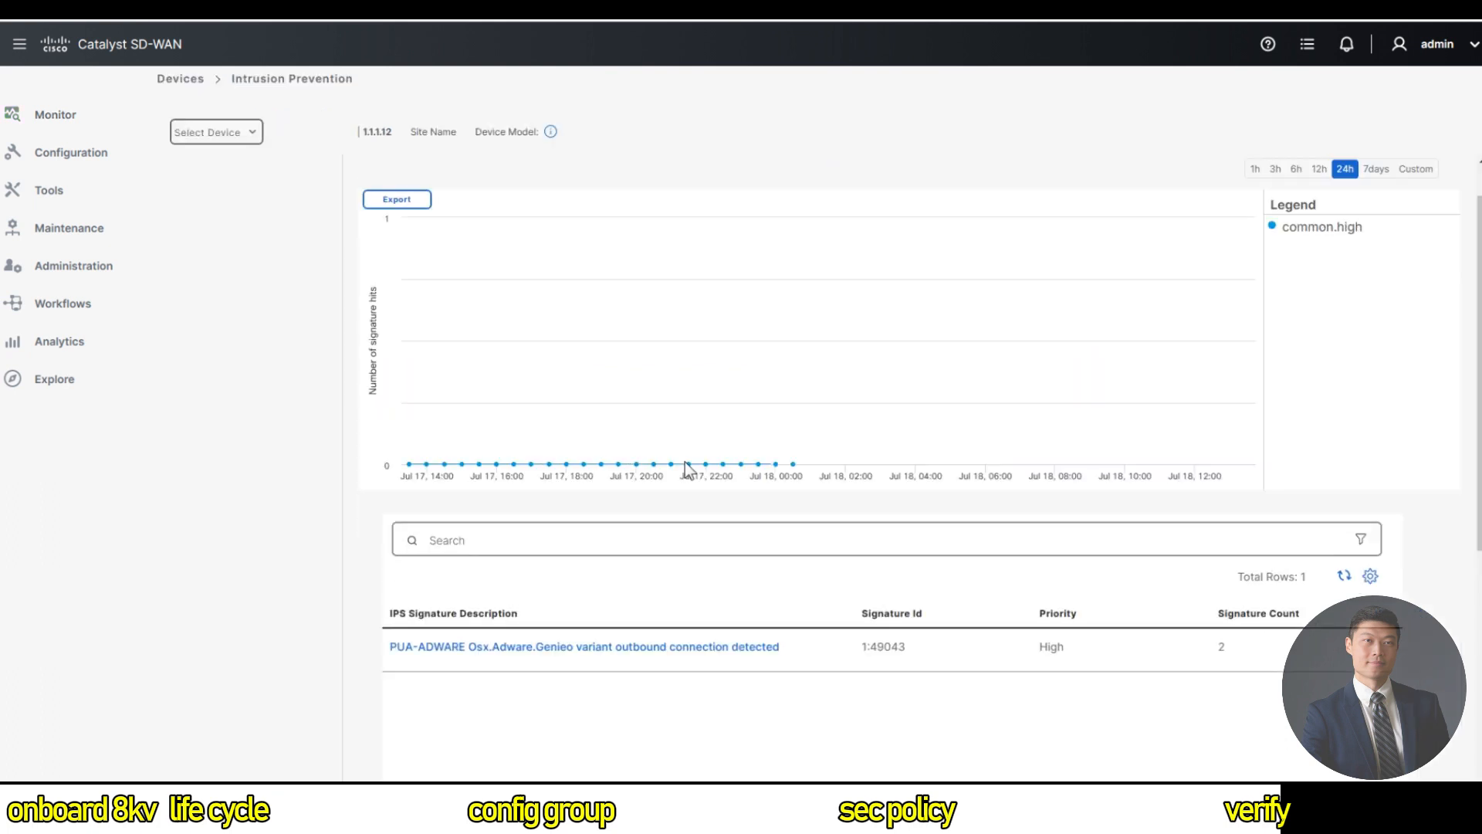
Scroll Site12-C8KV's intrusion prevention data, then switch to its Advanced Malware Protection page.
scroll(729, 500, down, 3)
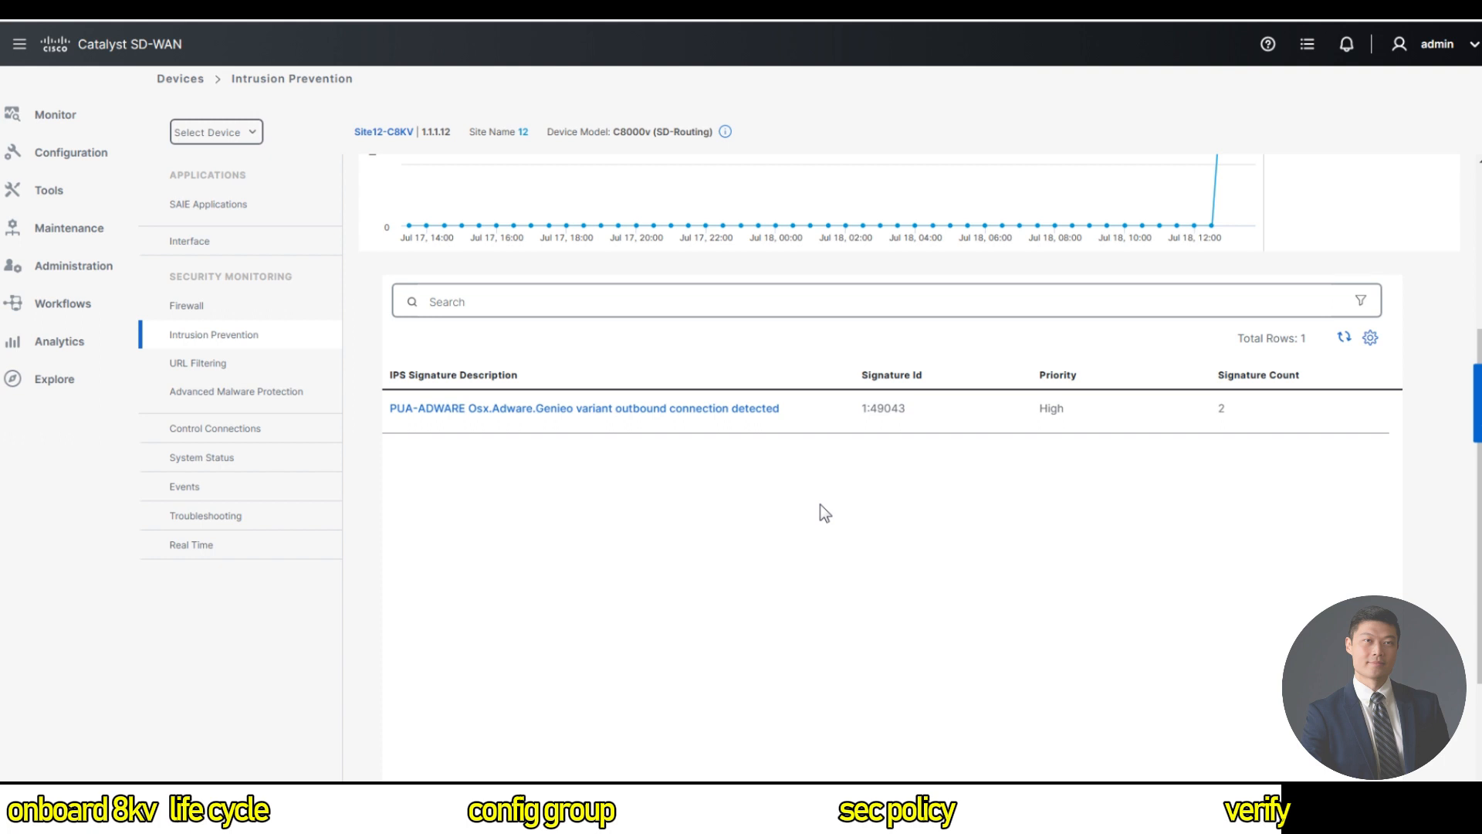
scroll(837, 485, down, 1)
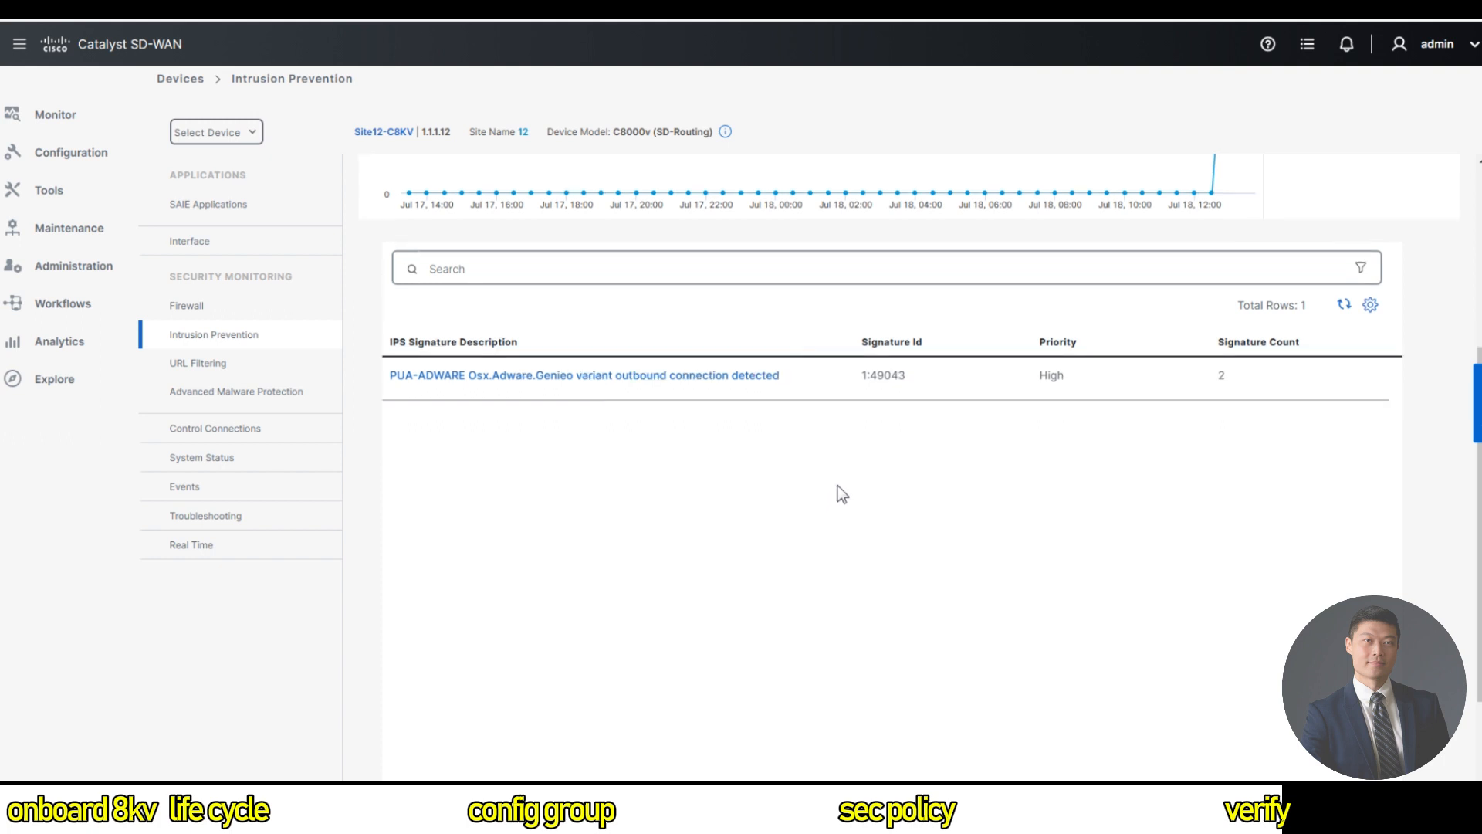
scroll(1100, 441, up, 4)
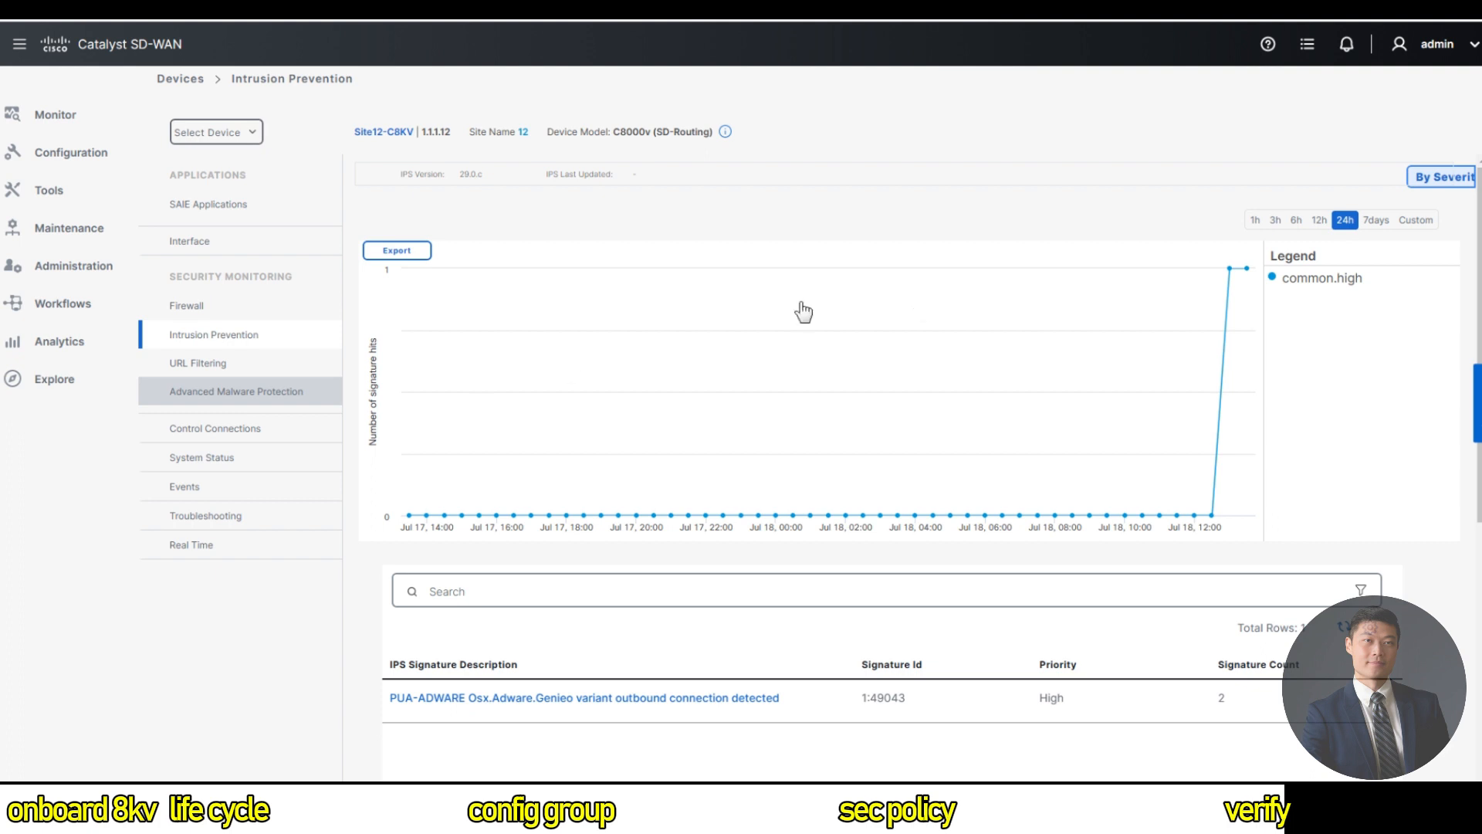
click(325, 392)
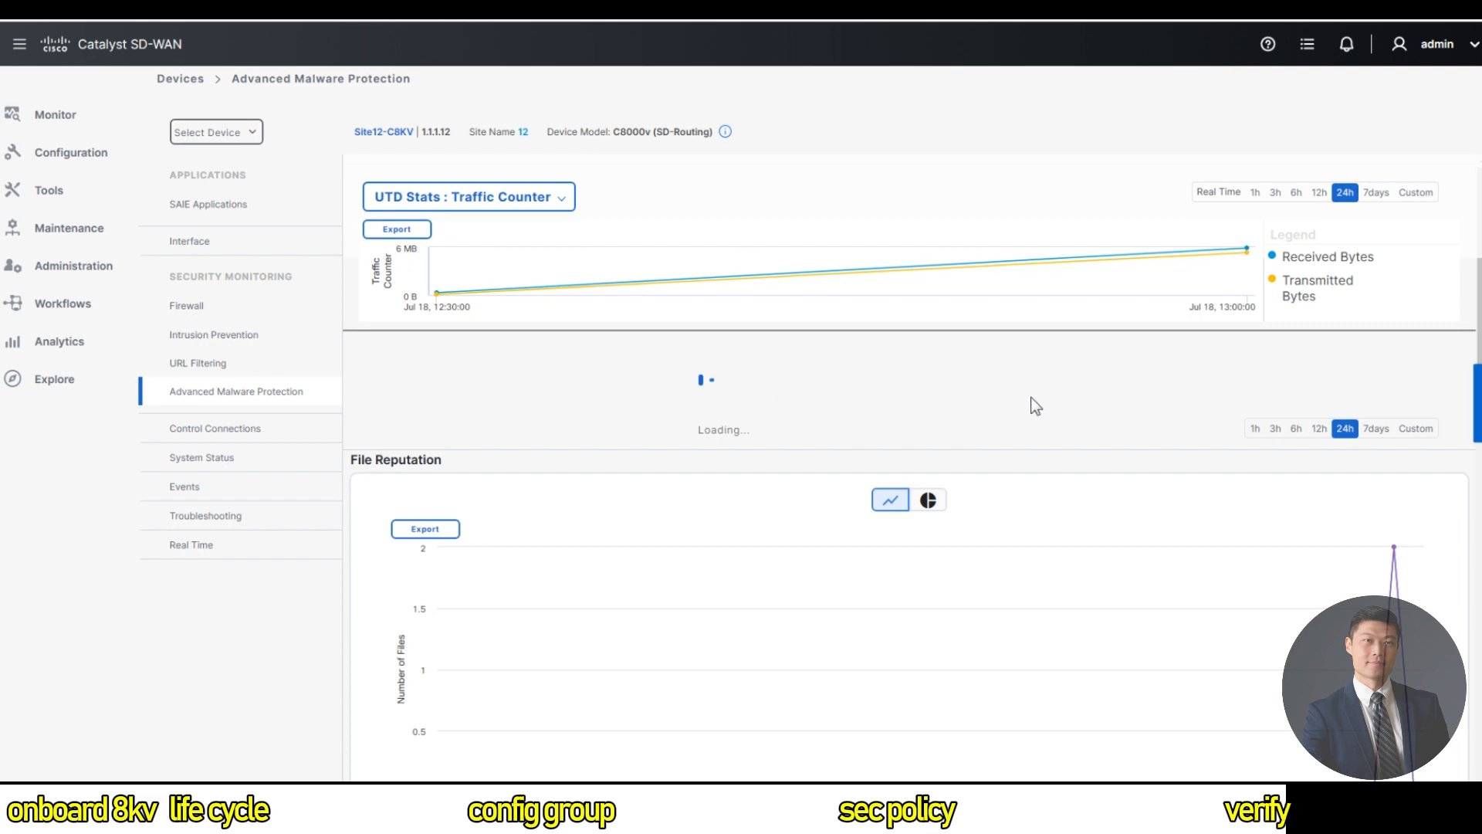
Review File Reputation, Retrospection and Analysis showing two dropped malicious eicar.com files.
scroll(1071, 425, down, 5)
scroll(1194, 443, up, 5)
scroll(1168, 447, down, 10)
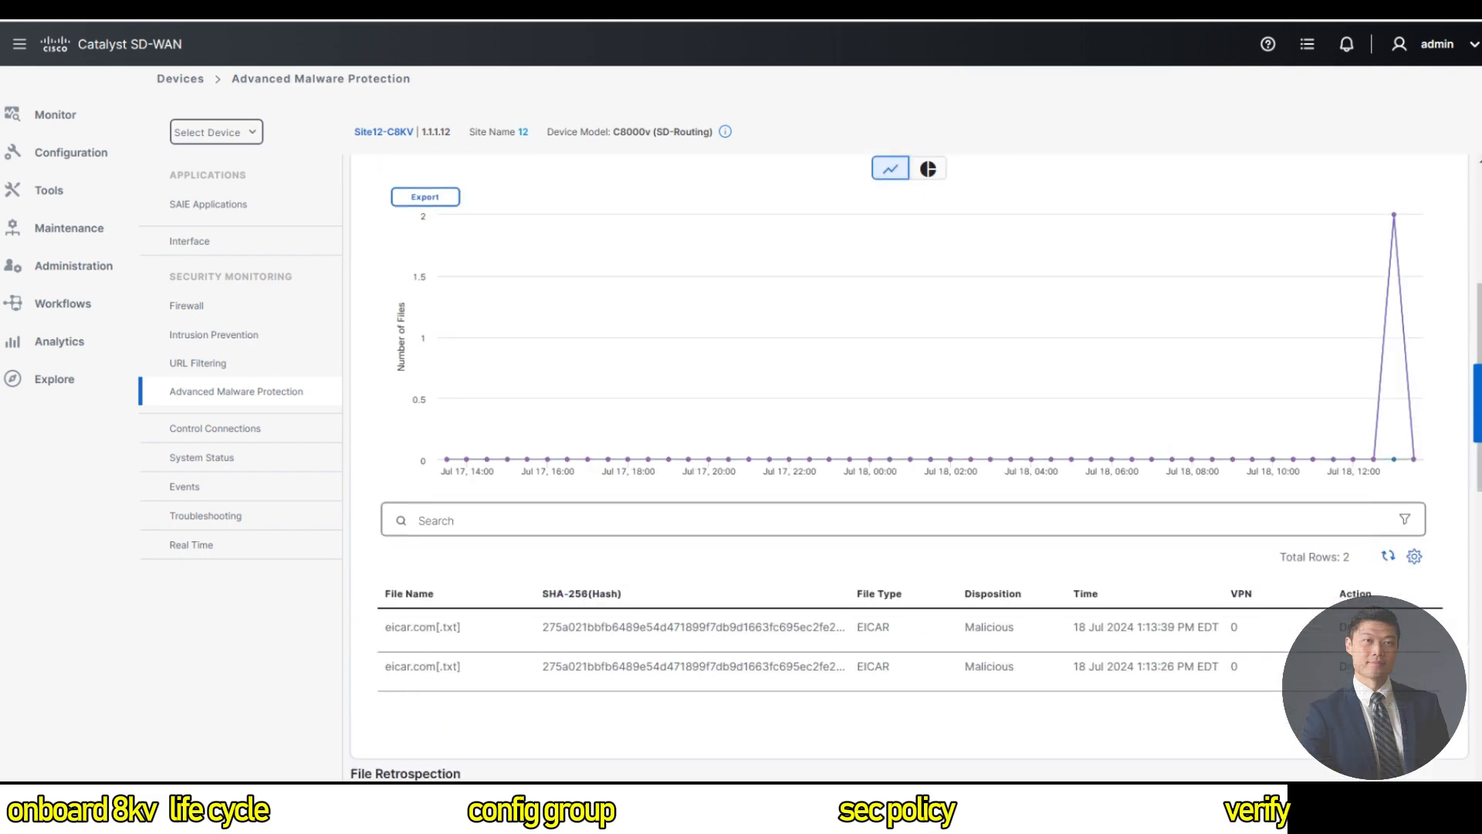
scroll(1167, 448, down, 5)
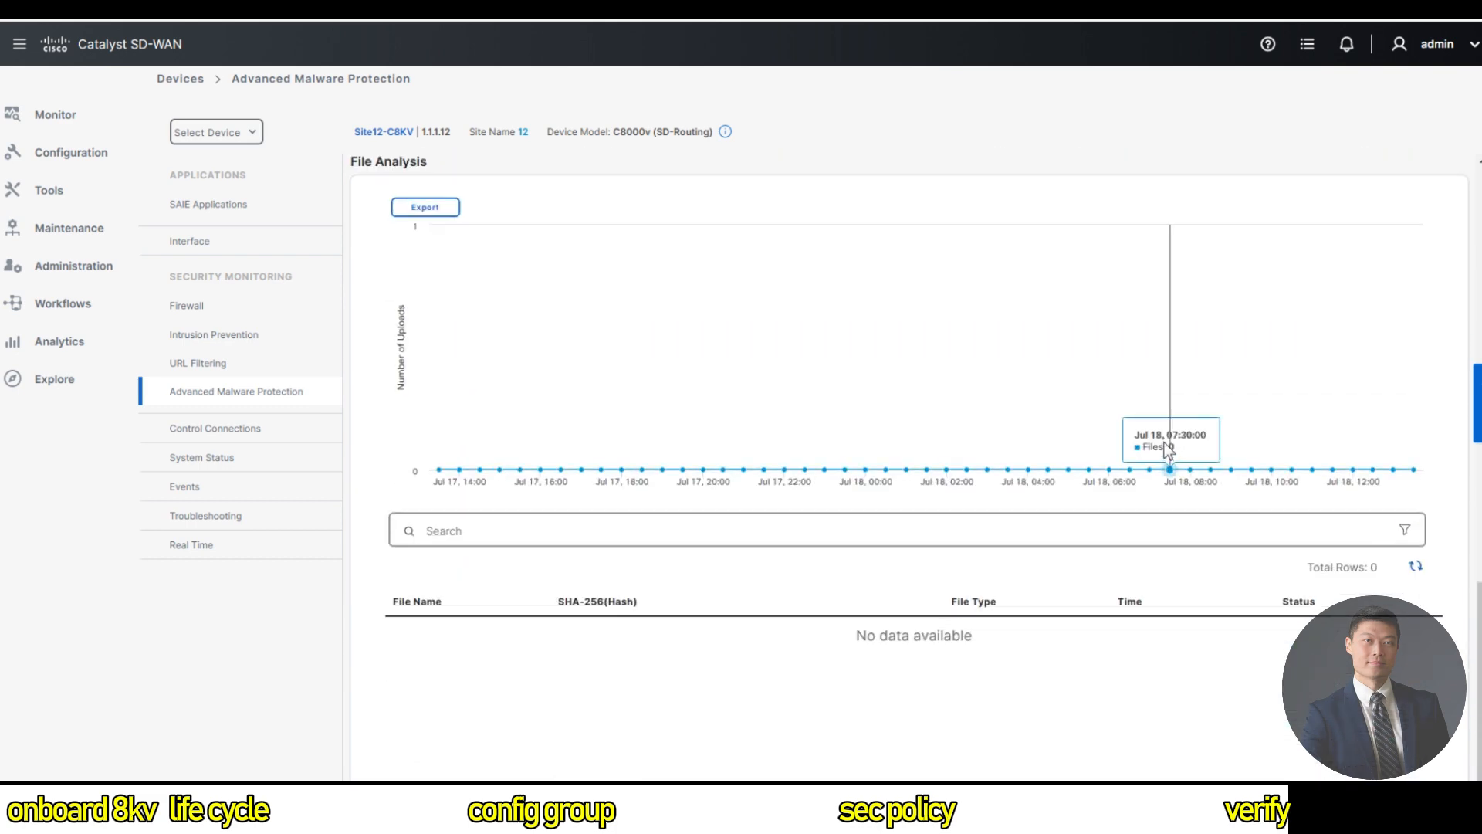
scroll(1164, 442, up, 8)
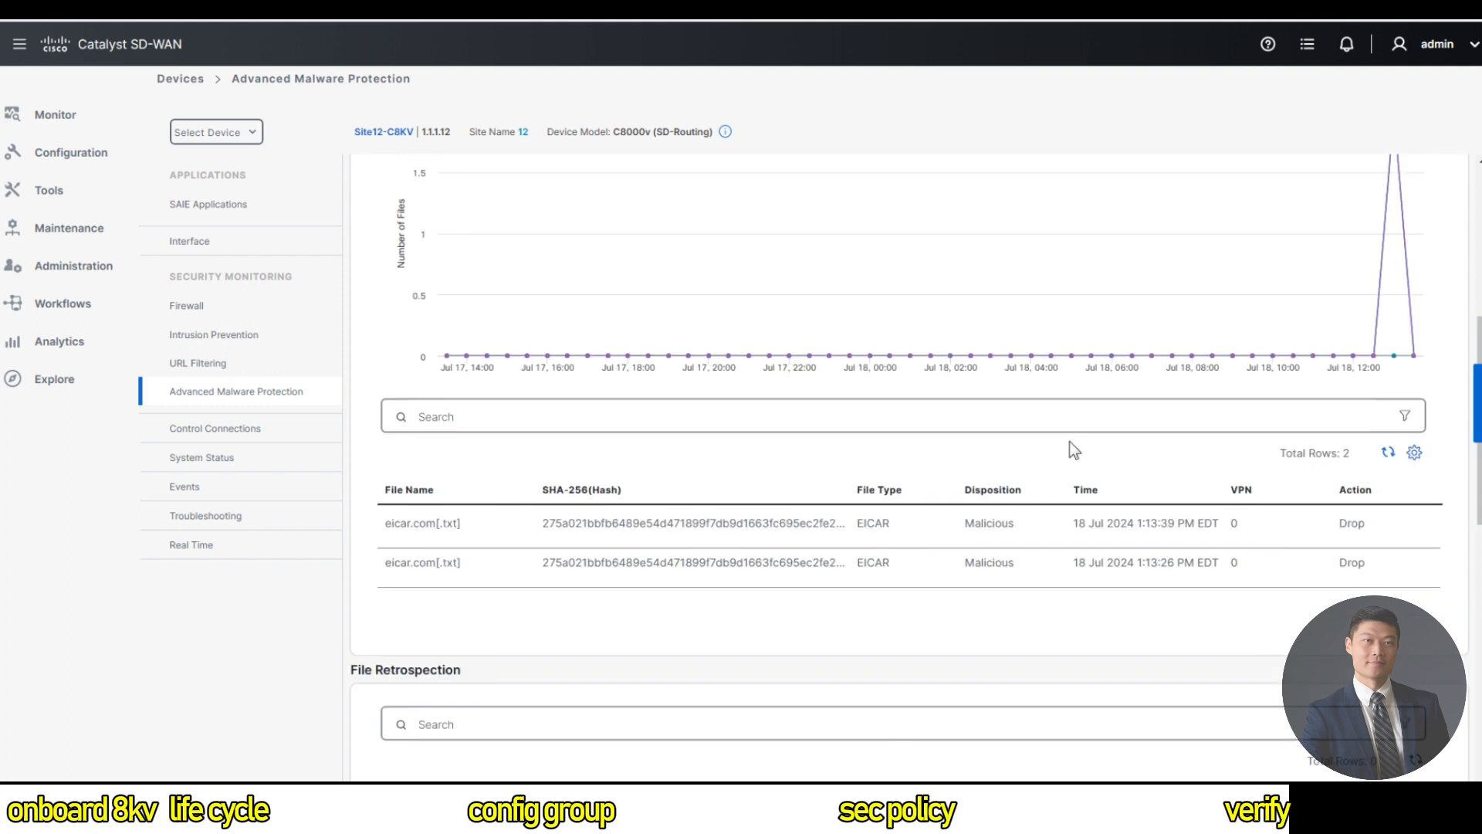
click(469, 556)
Open Site12-C8KV's URL Filtering data from the sidebar.
scroll(739, 511, up, 4)
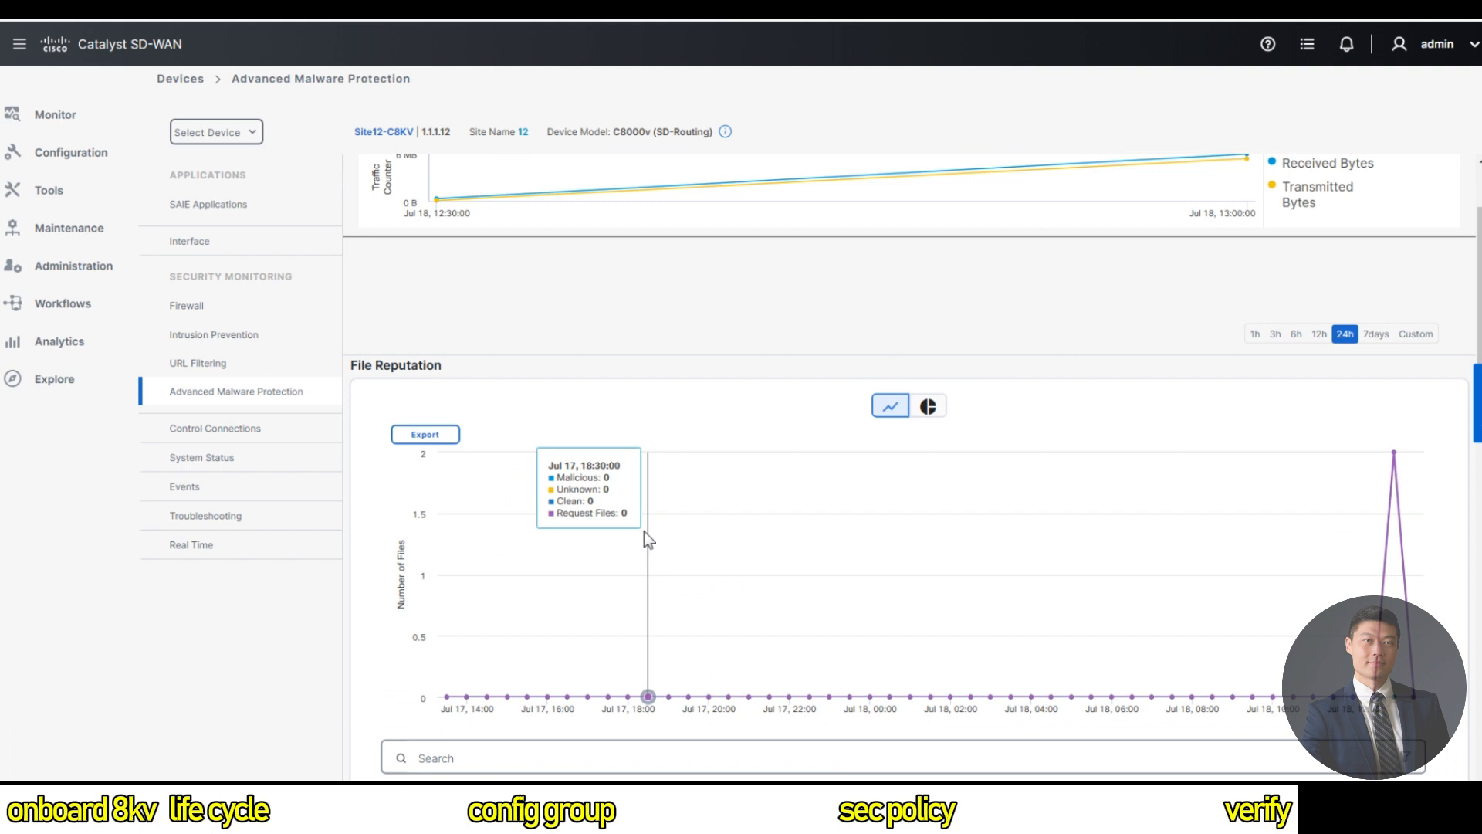
scroll(644, 531, up, 1)
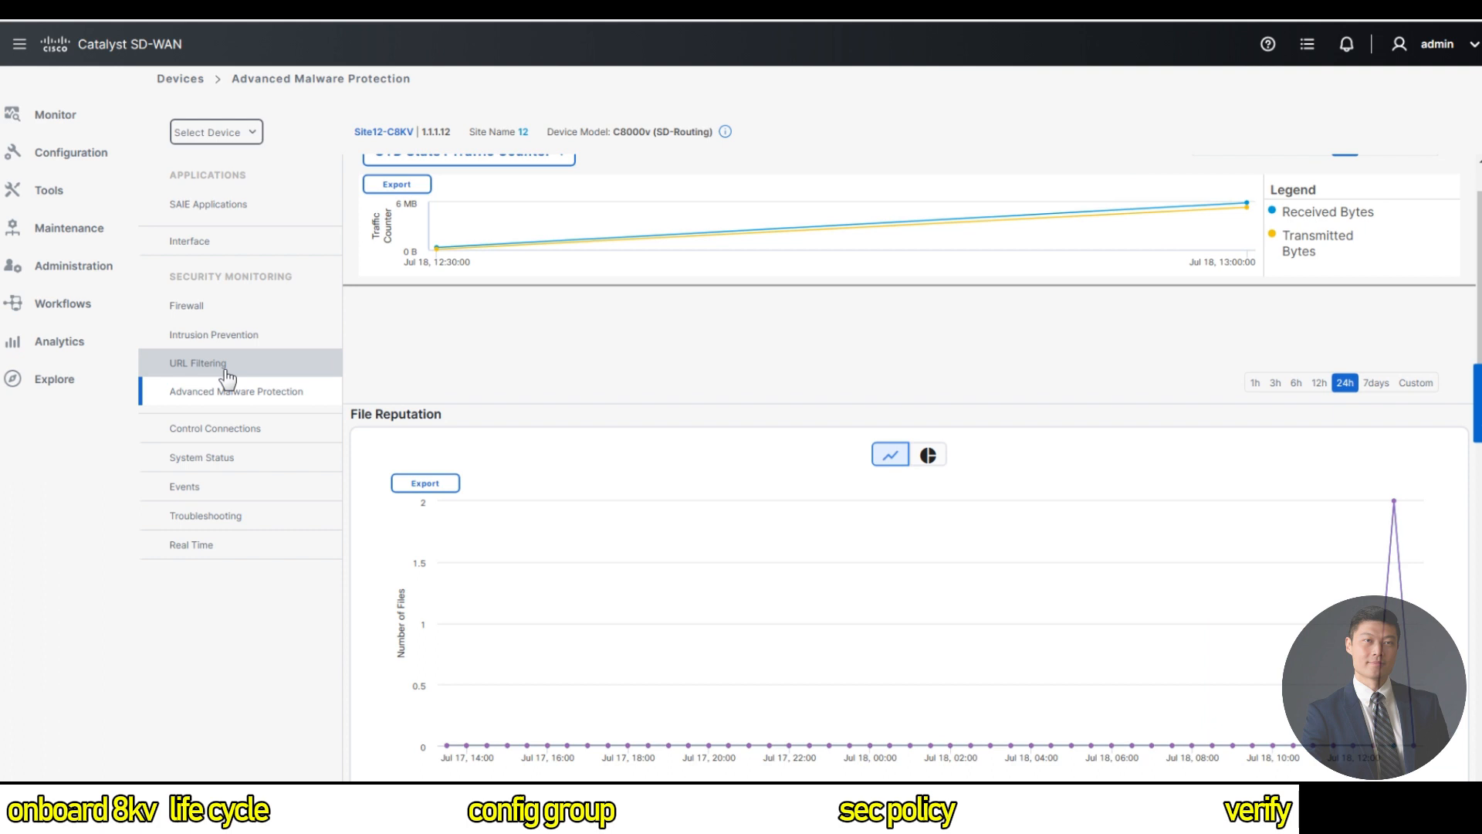
click(227, 377)
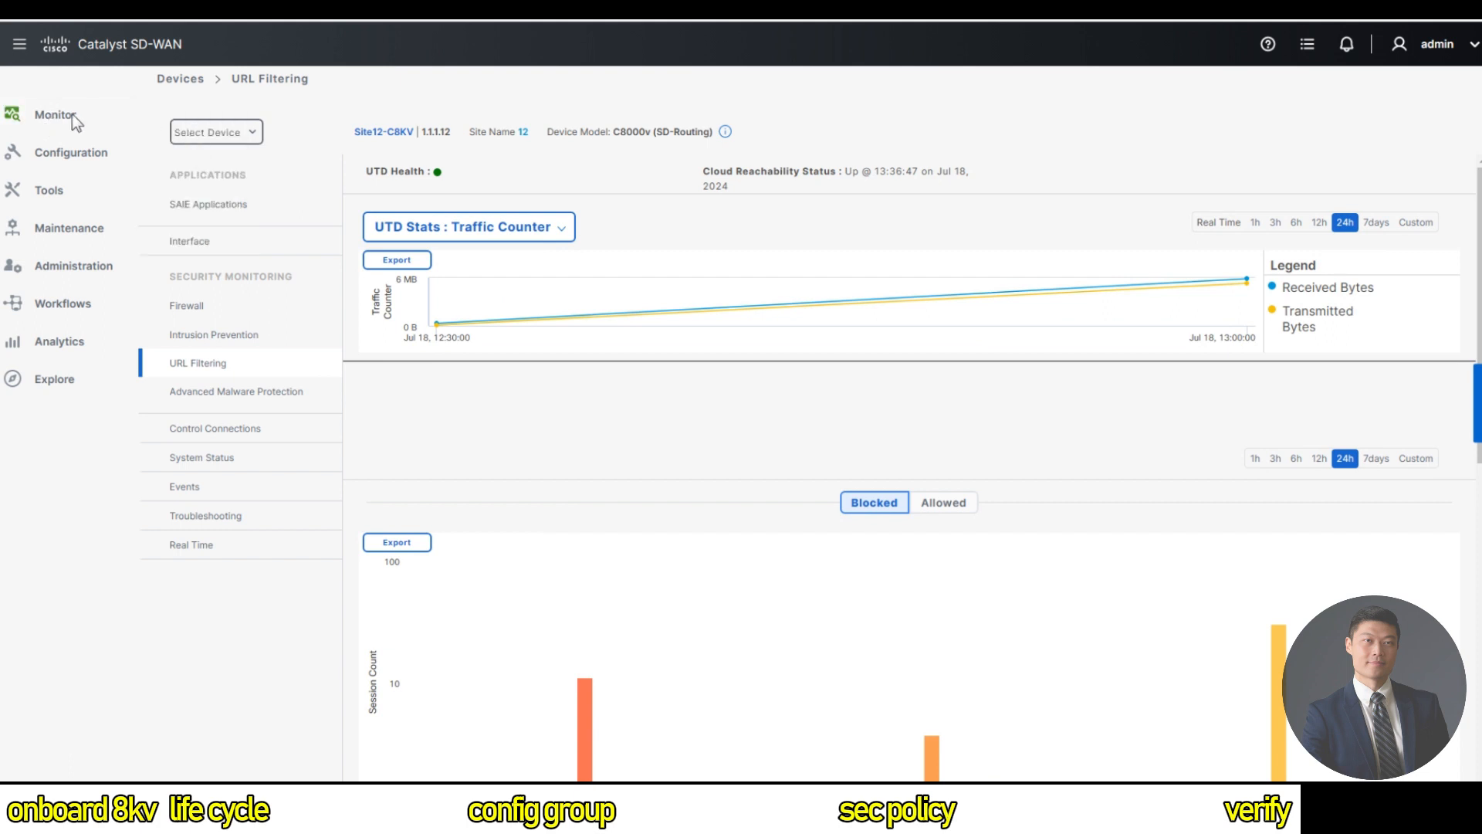
Go back to the all-sites Security dashboard and open the Top URL Categories view dropdown.
mouse_move(75, 119)
click(179, 127)
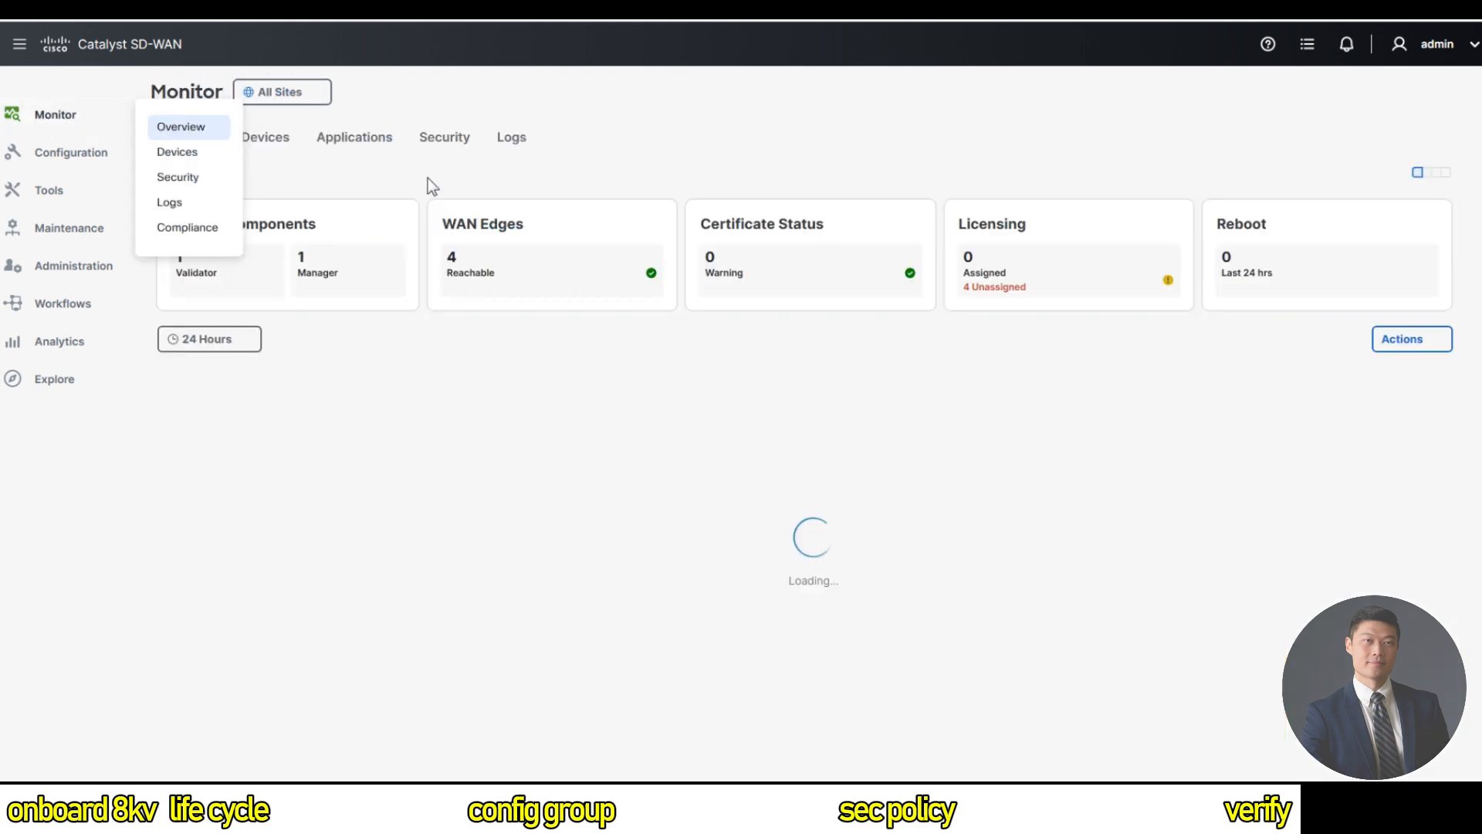
click(457, 157)
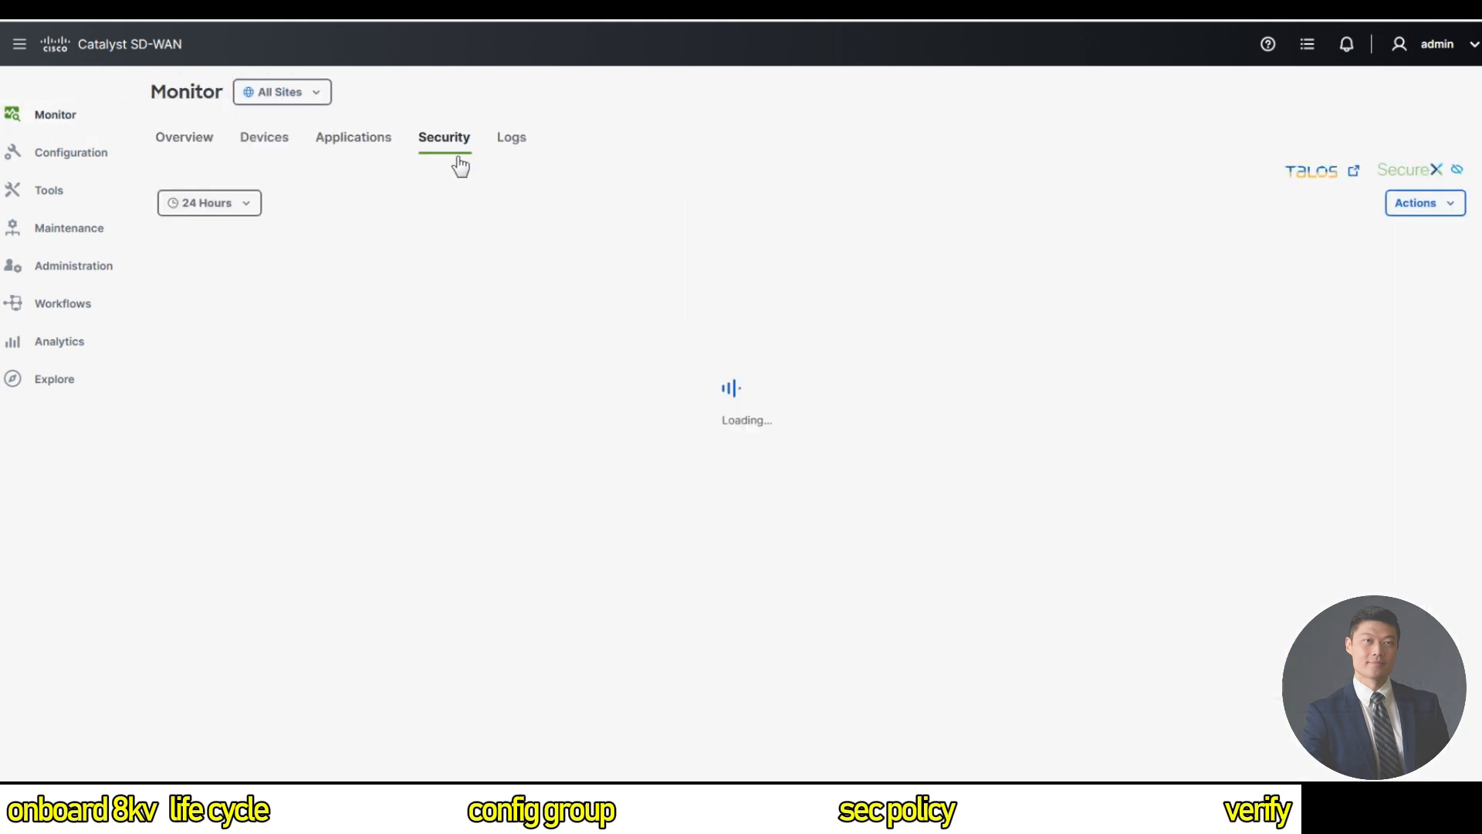
scroll(641, 424, down, 1)
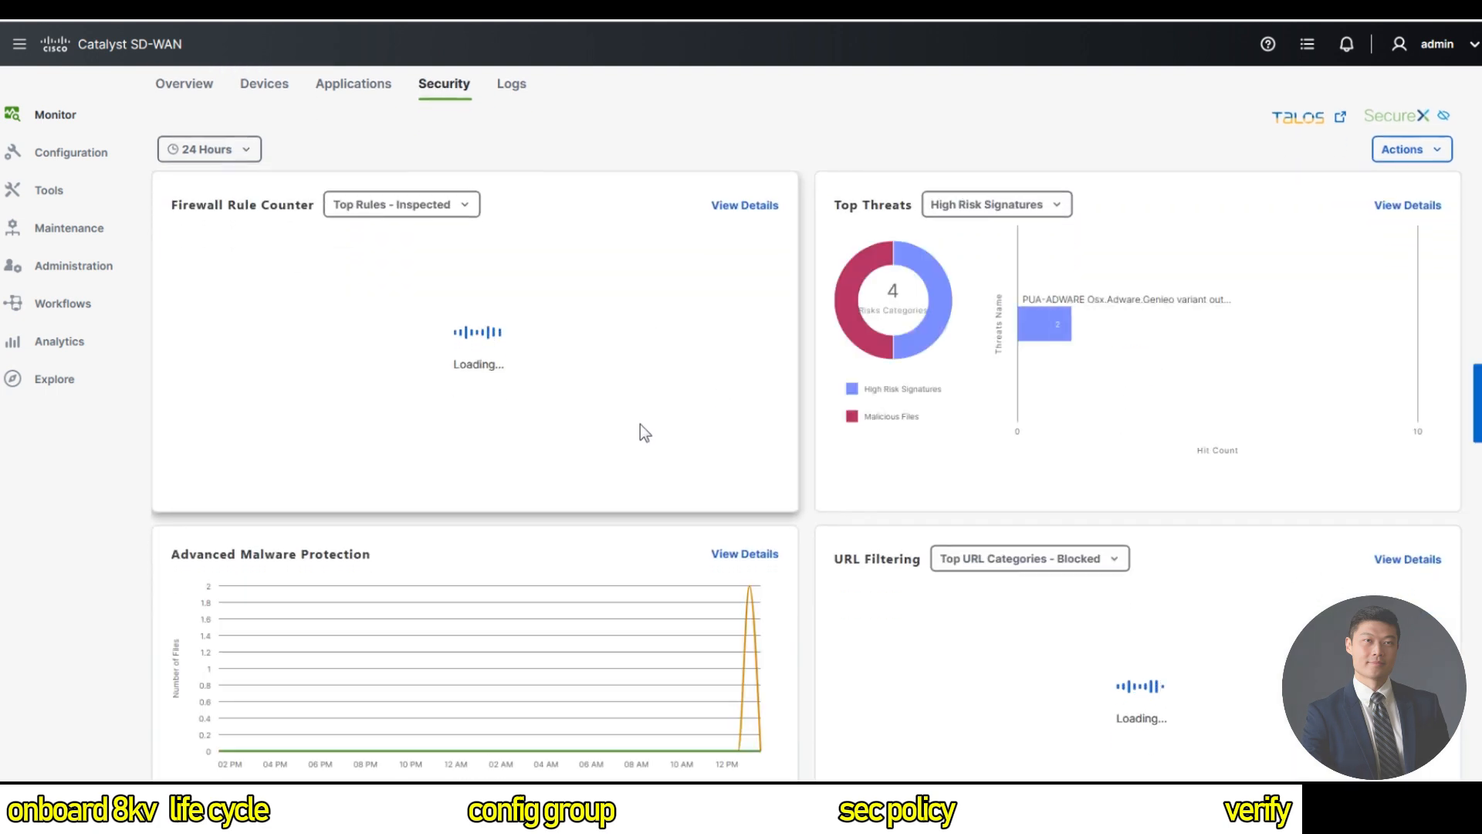
scroll(640, 423, down, 3)
click(1033, 343)
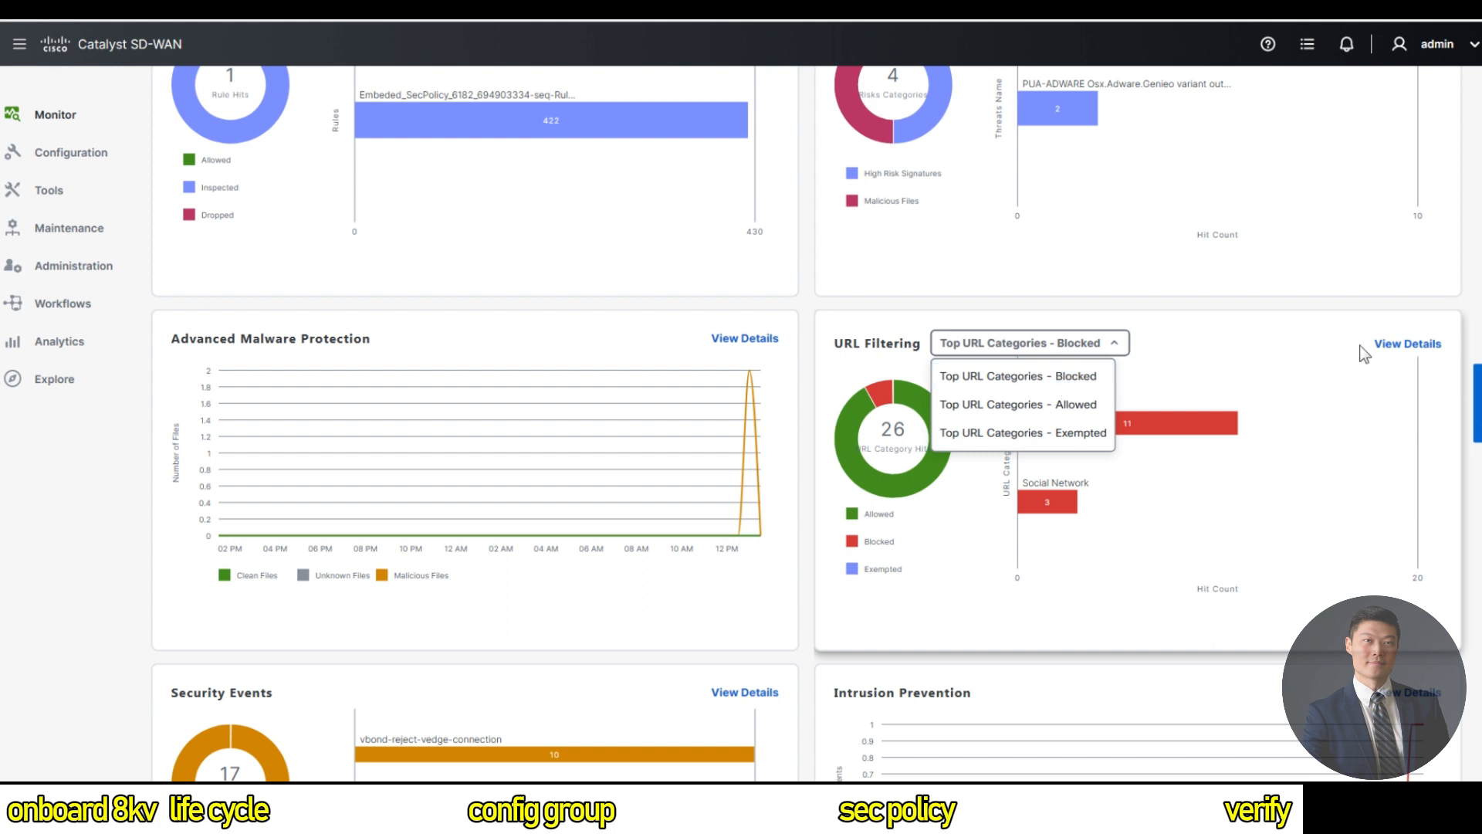
Open the 26-category URL Filtering details table, then return to Monitor > Overview.
click(1389, 345)
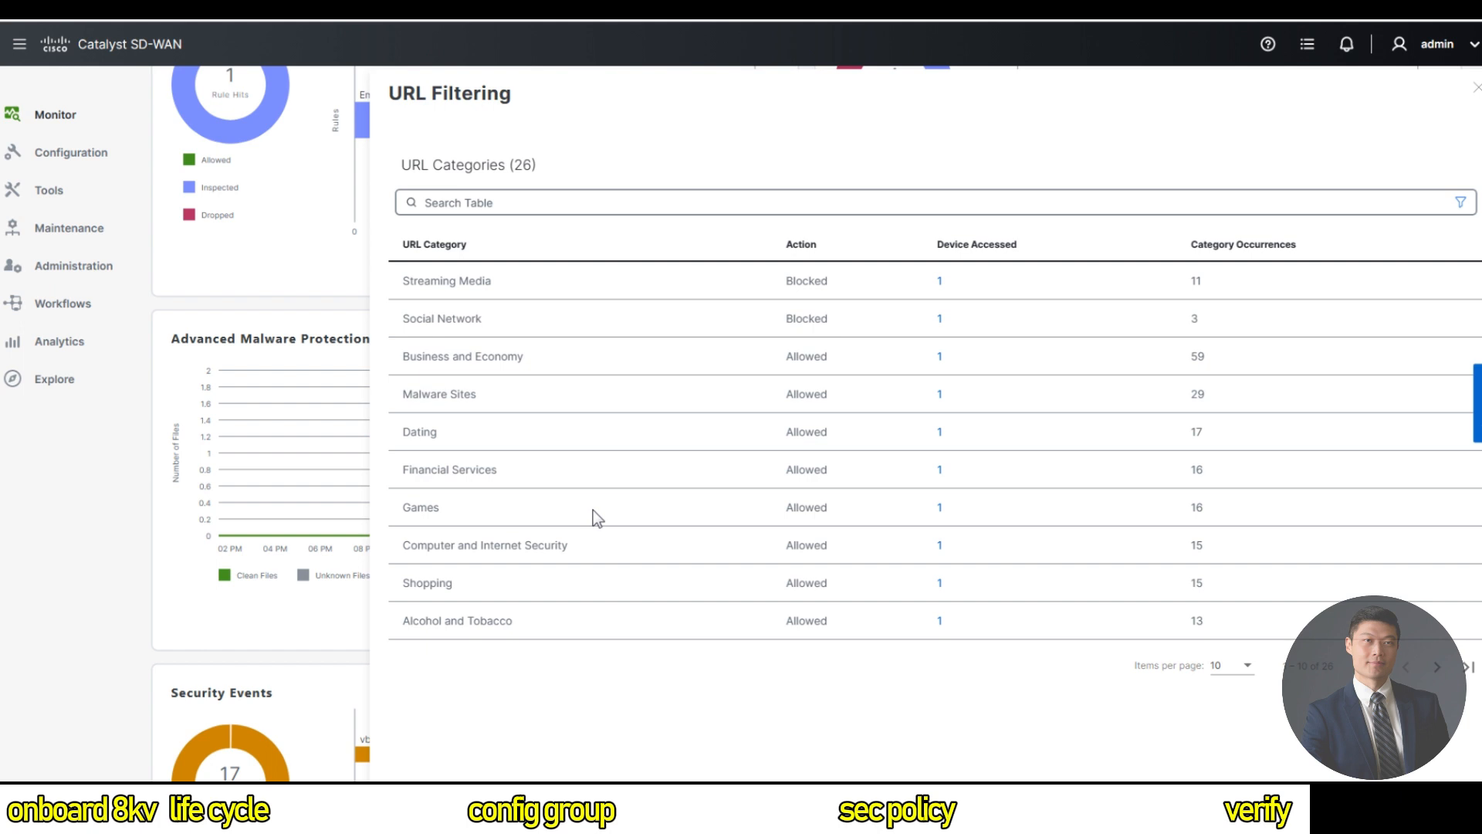
mouse_move(60, 118)
click(194, 128)
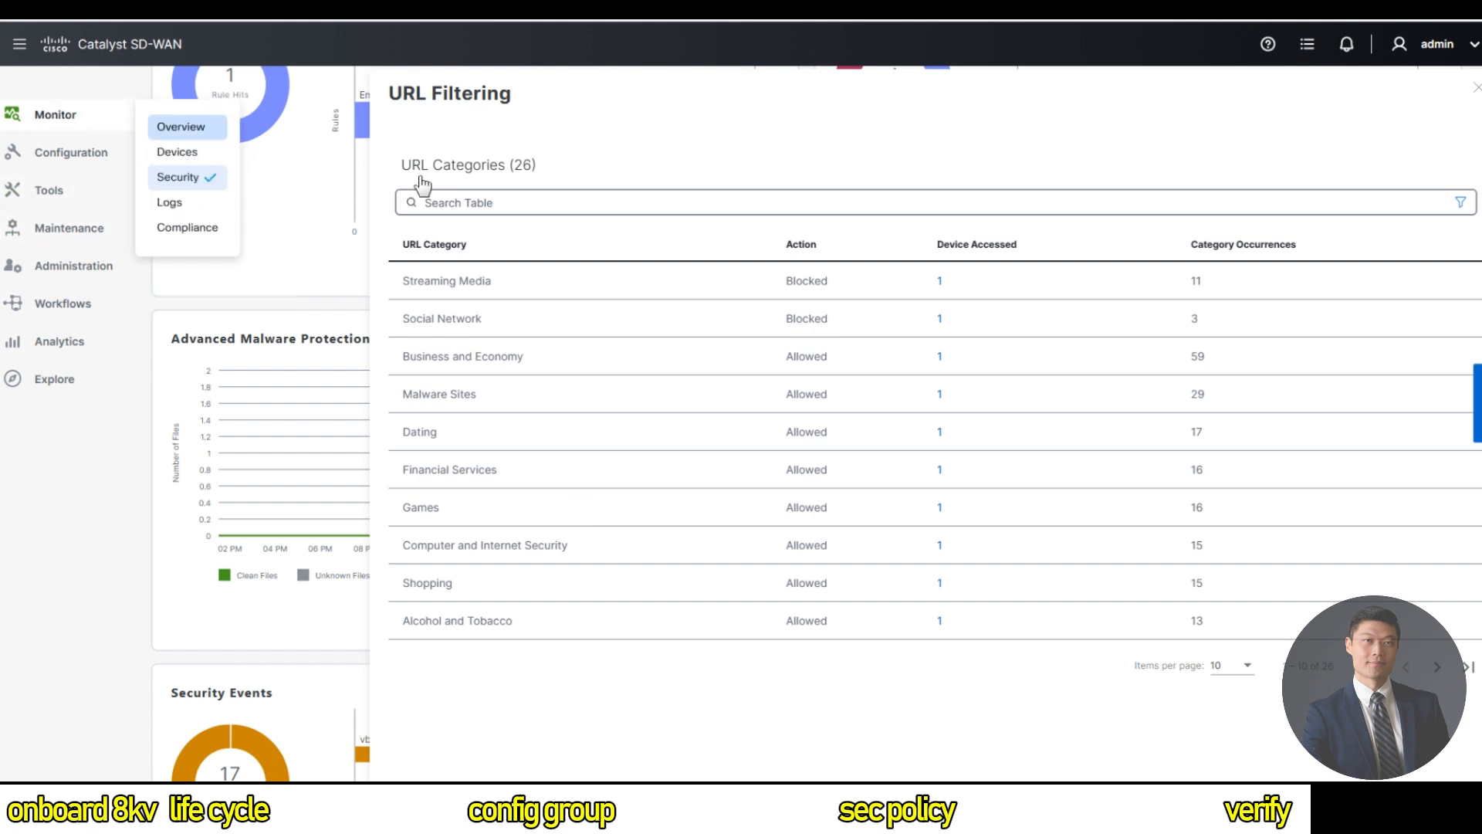
On the Security tab, drill into Intrusion Prevention's Jul 18 01:30 PM high-risk PUA-ADWARE event.
click(454, 146)
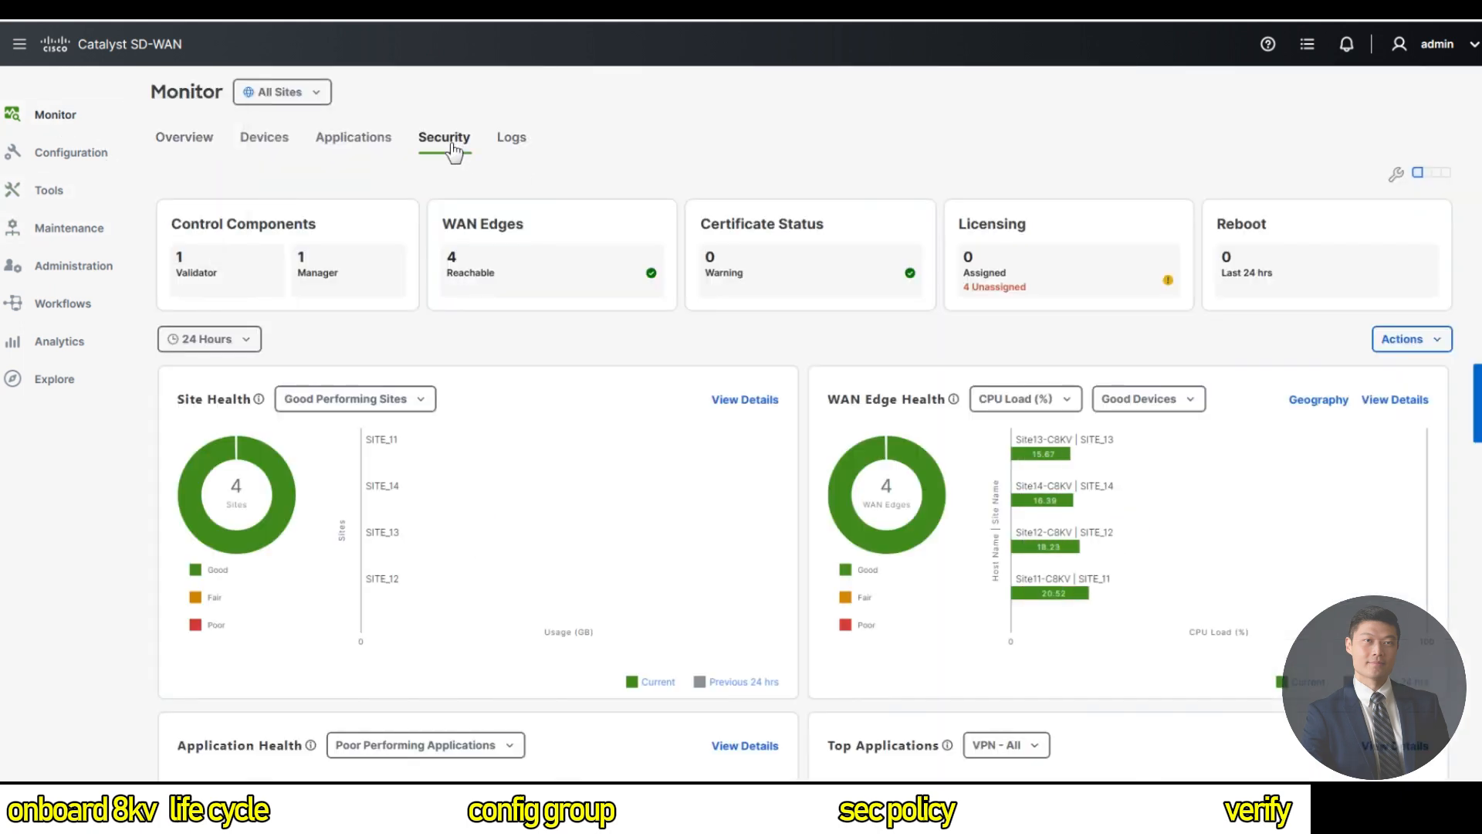
scroll(660, 522, down, 1)
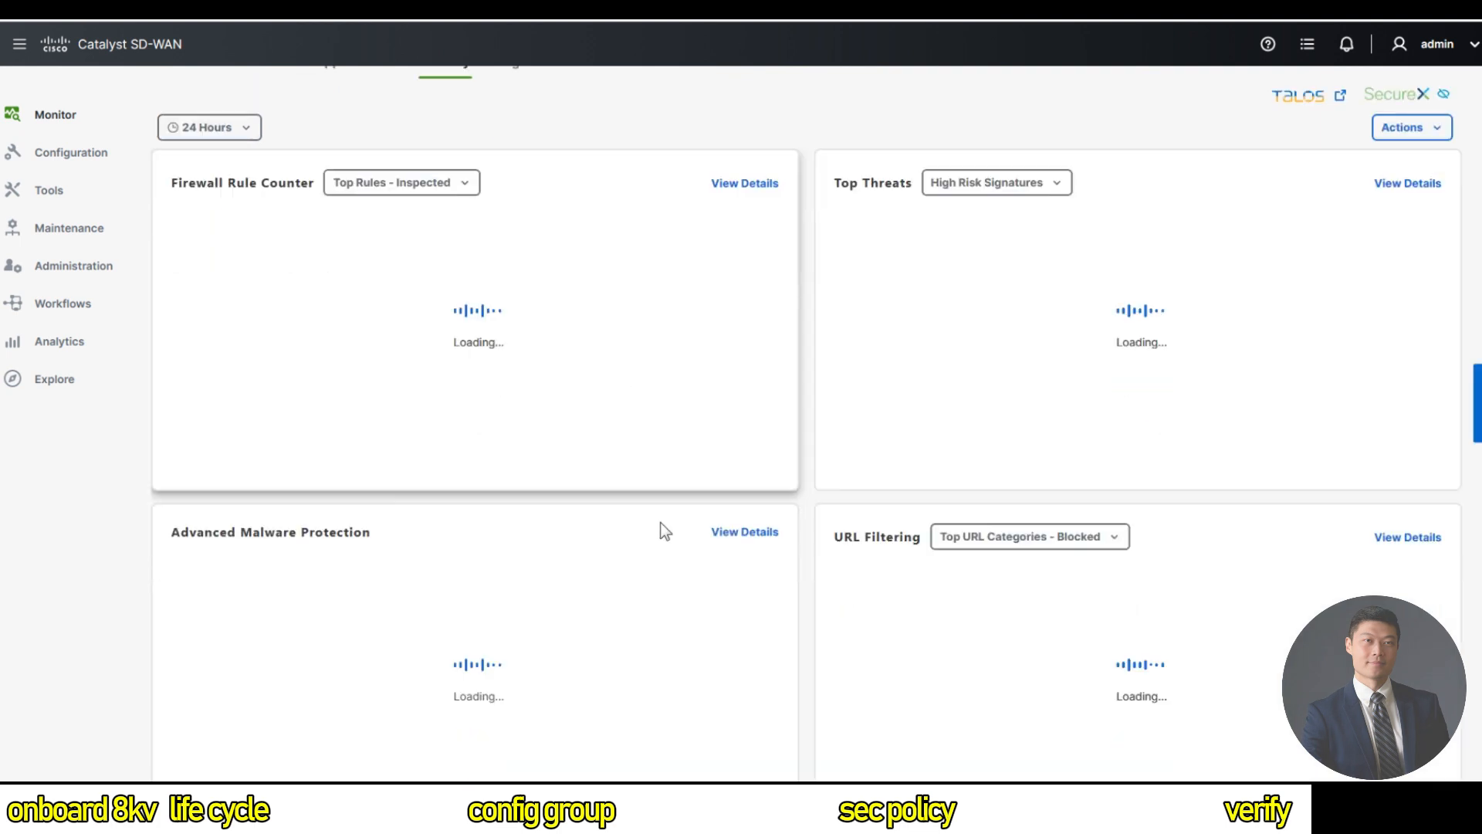
scroll(660, 522, down, 6)
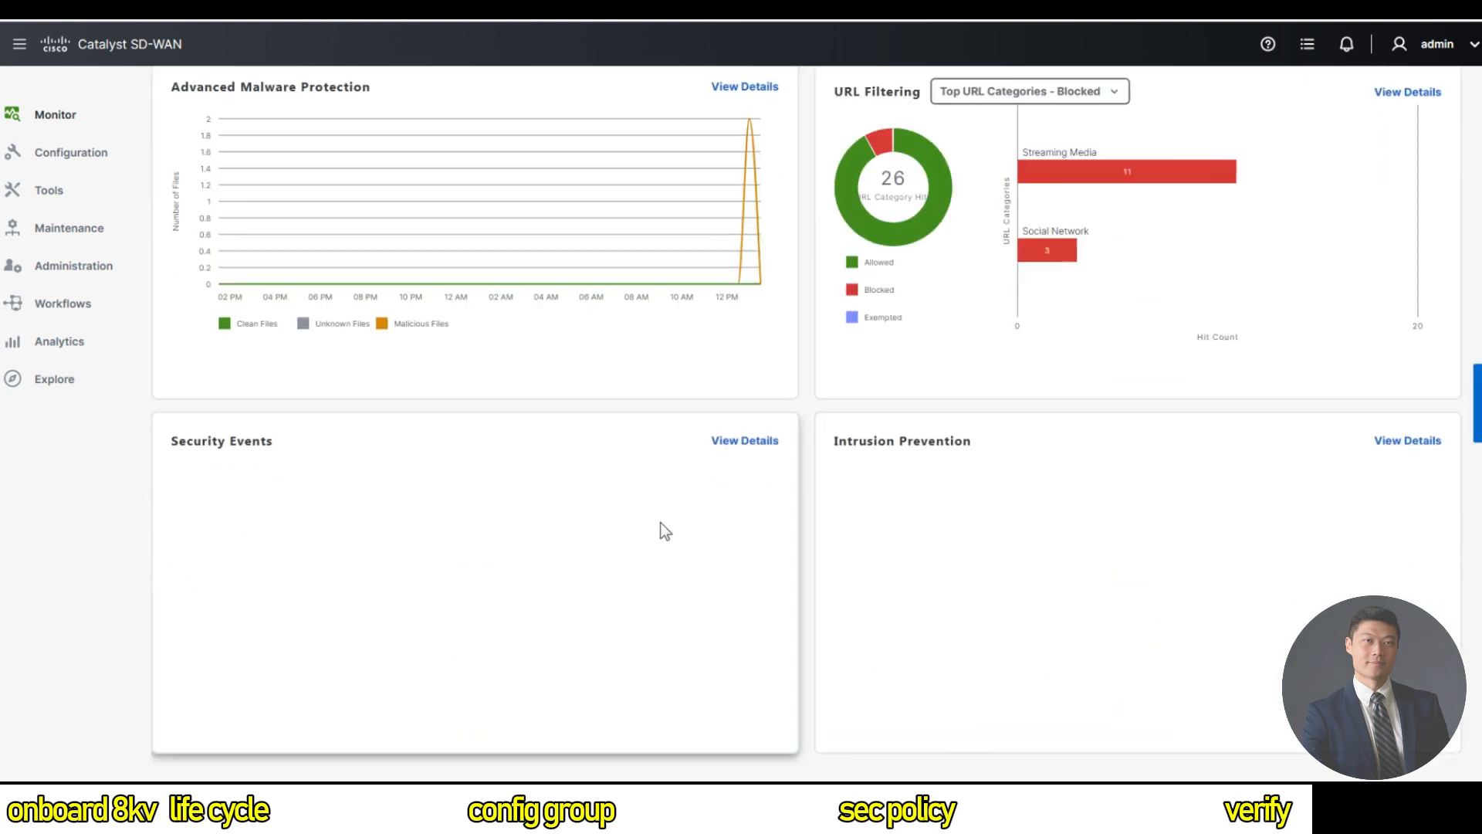
click(1412, 443)
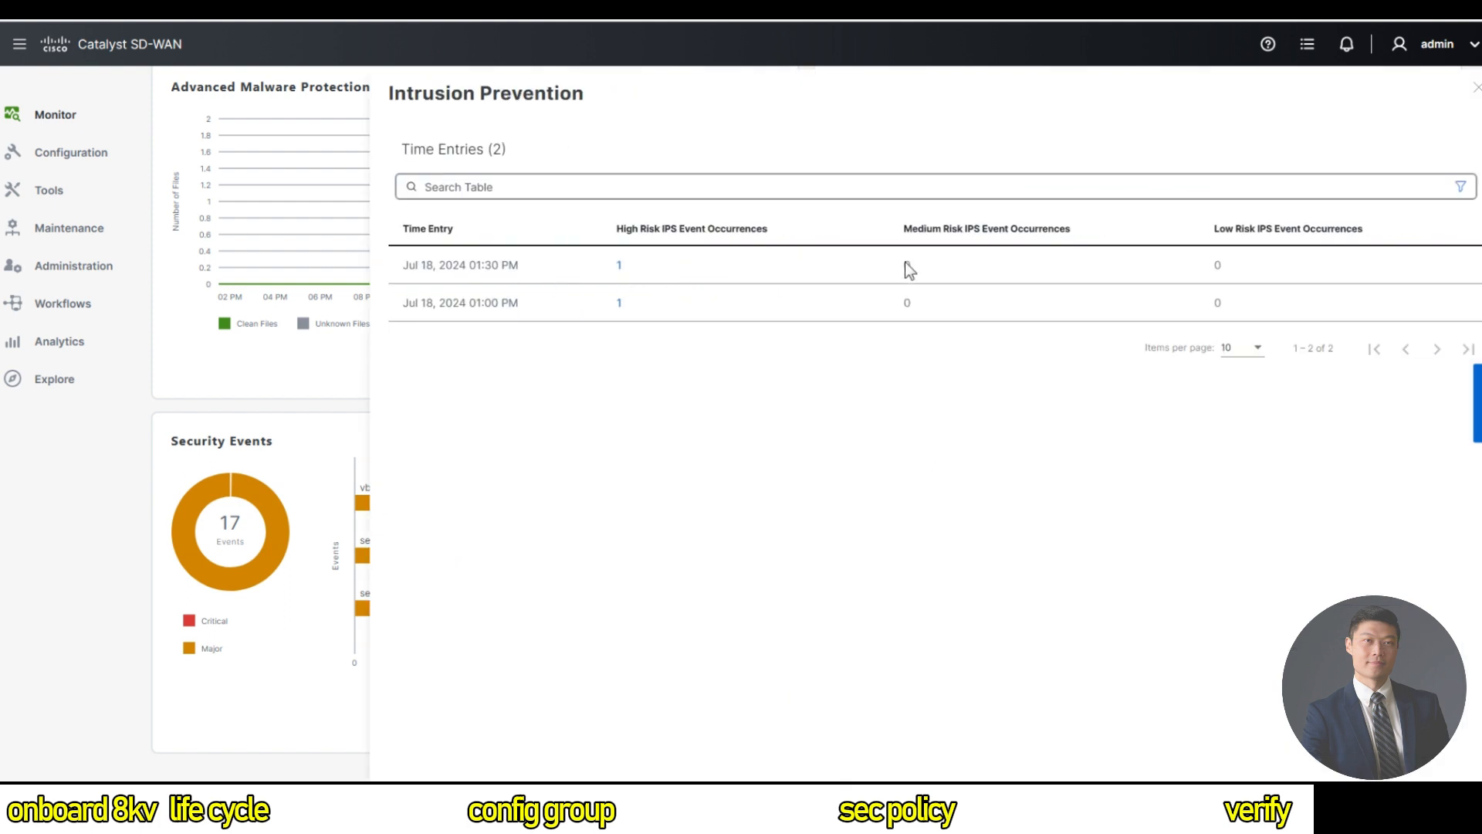
click(622, 268)
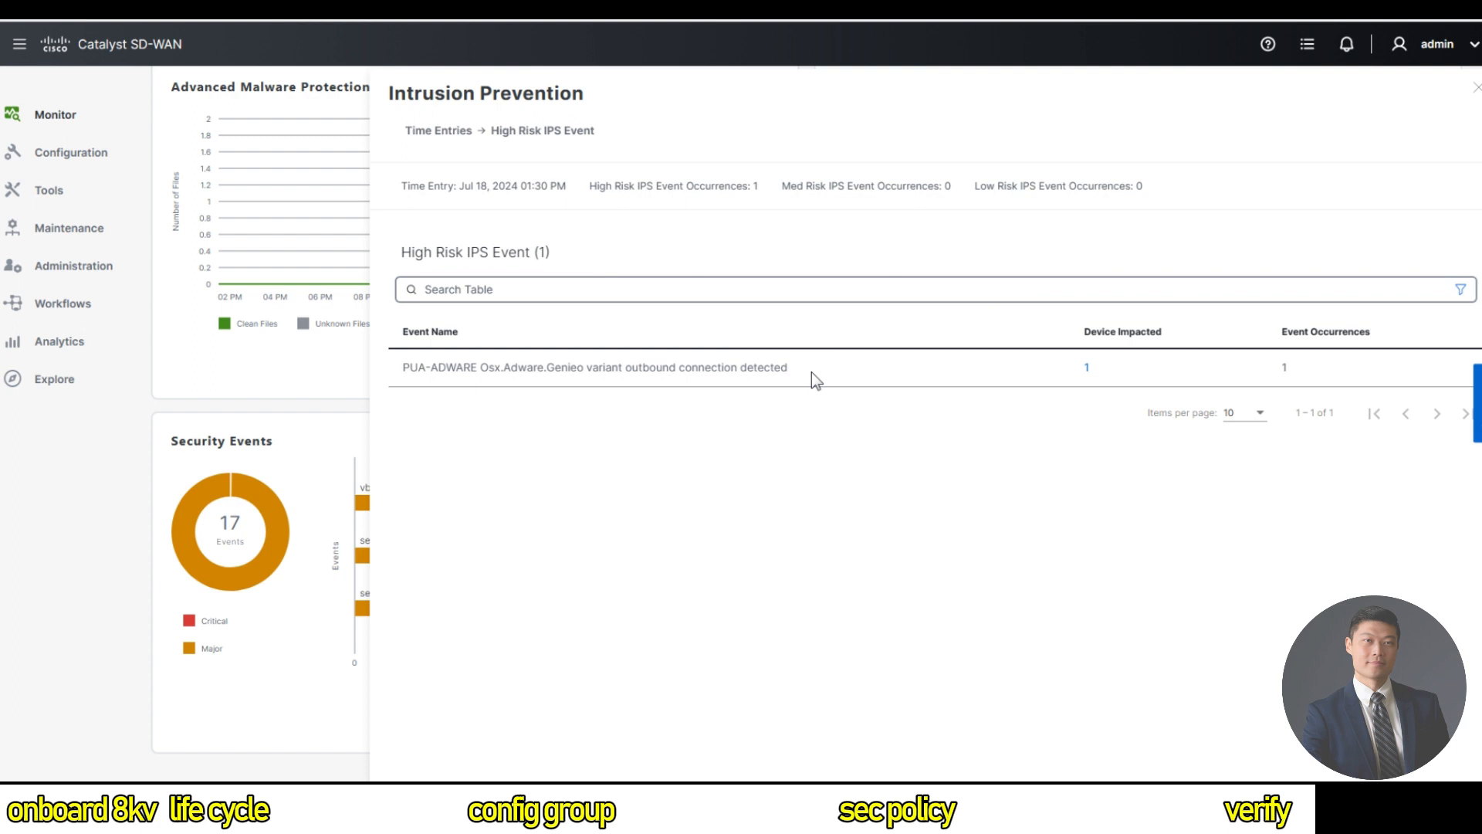
mouse_move(299, 238)
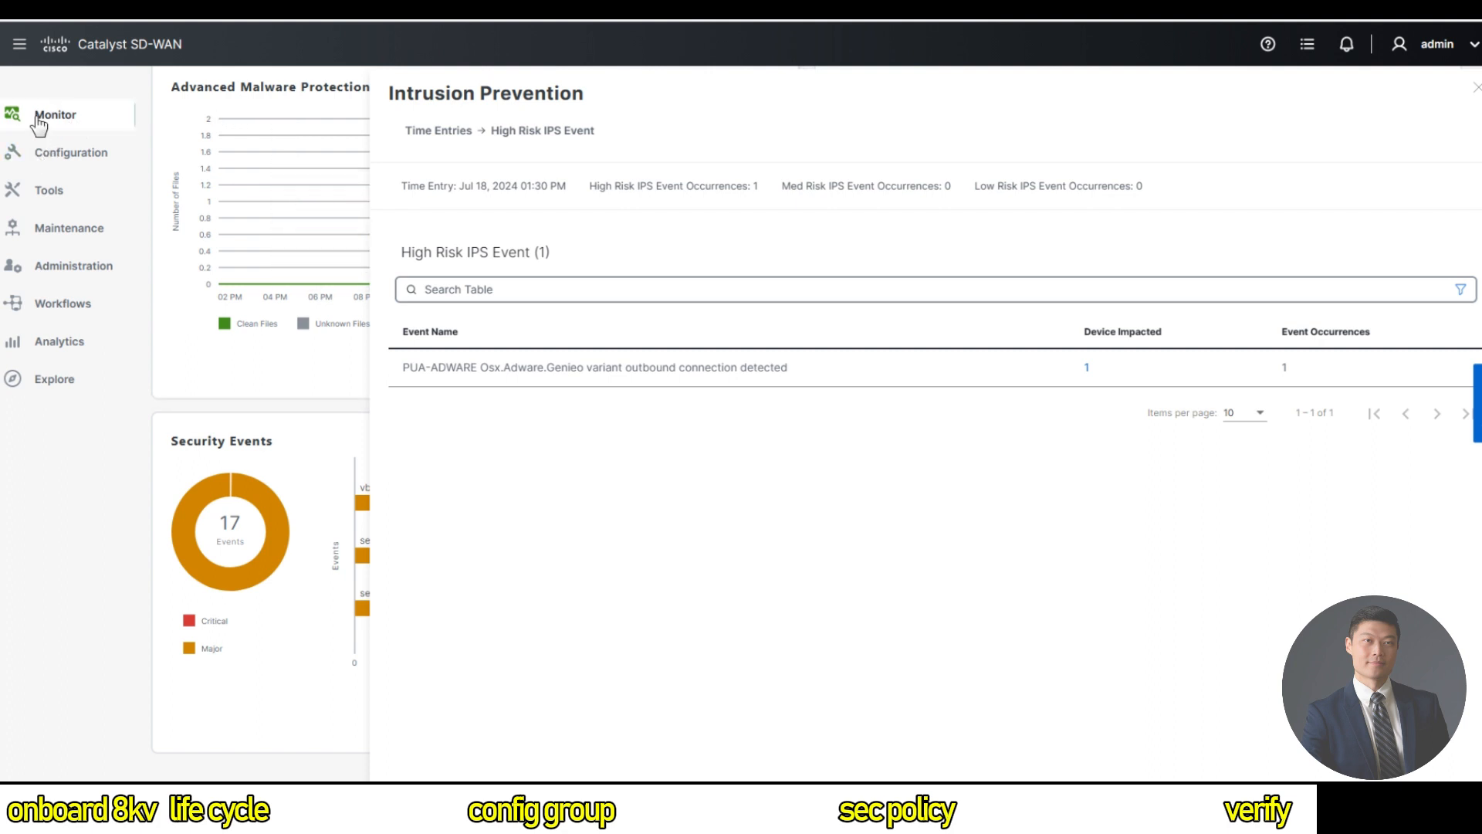
Go to Monitor > Devices and open Site12-C8KV's System Status page.
mouse_move(82, 120)
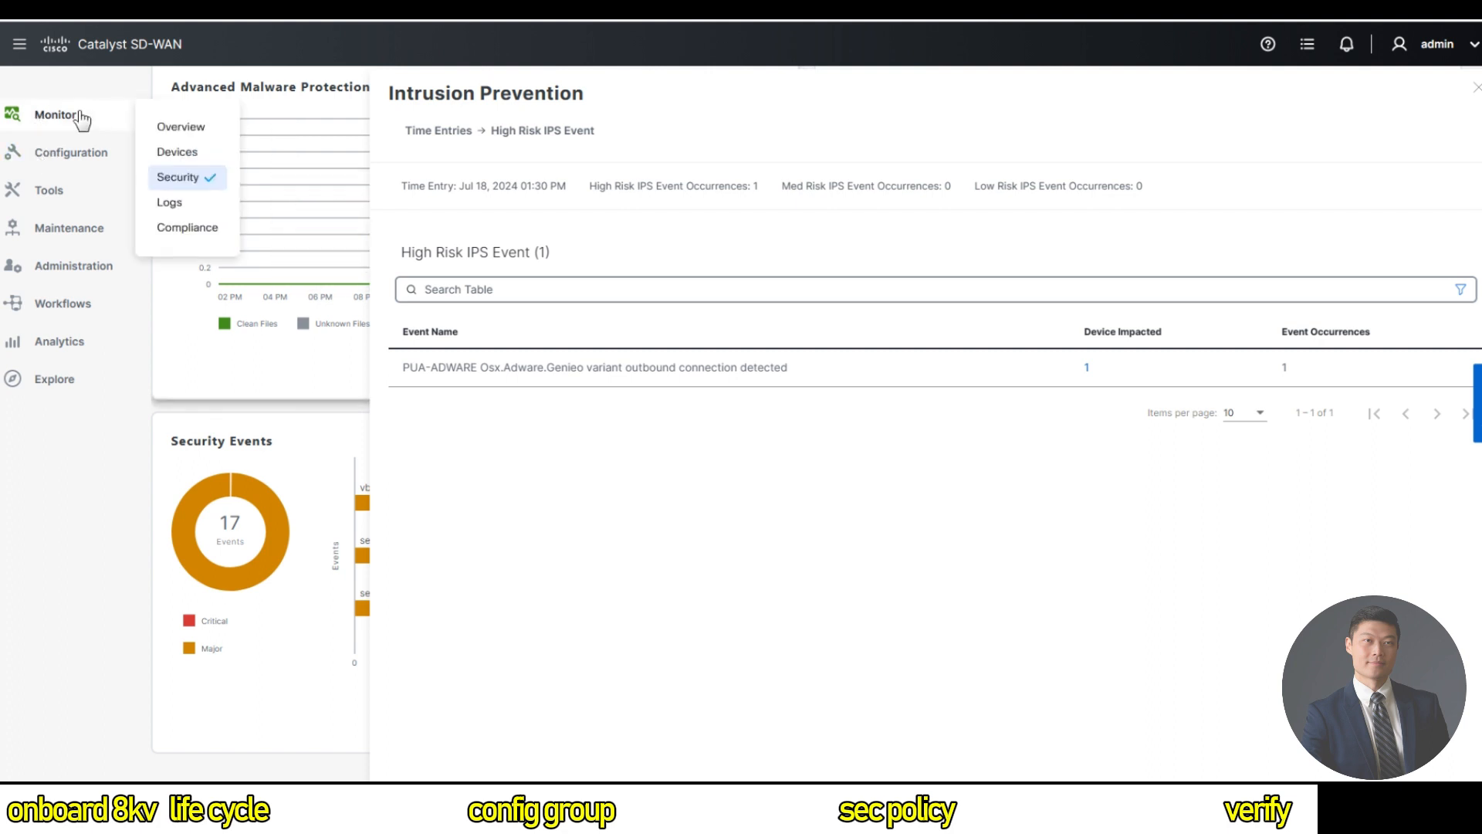
click(193, 155)
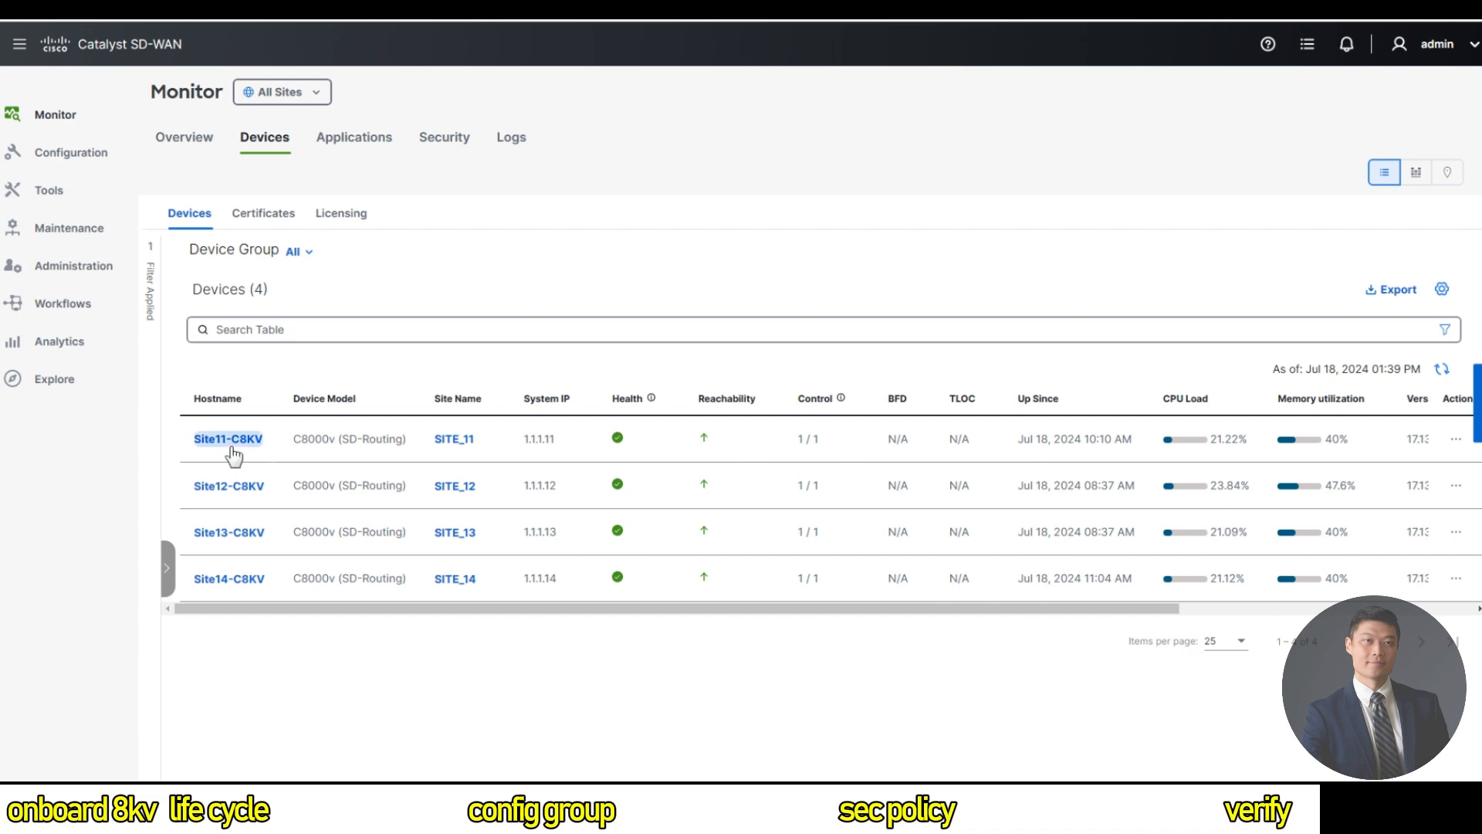
double_click(233, 488)
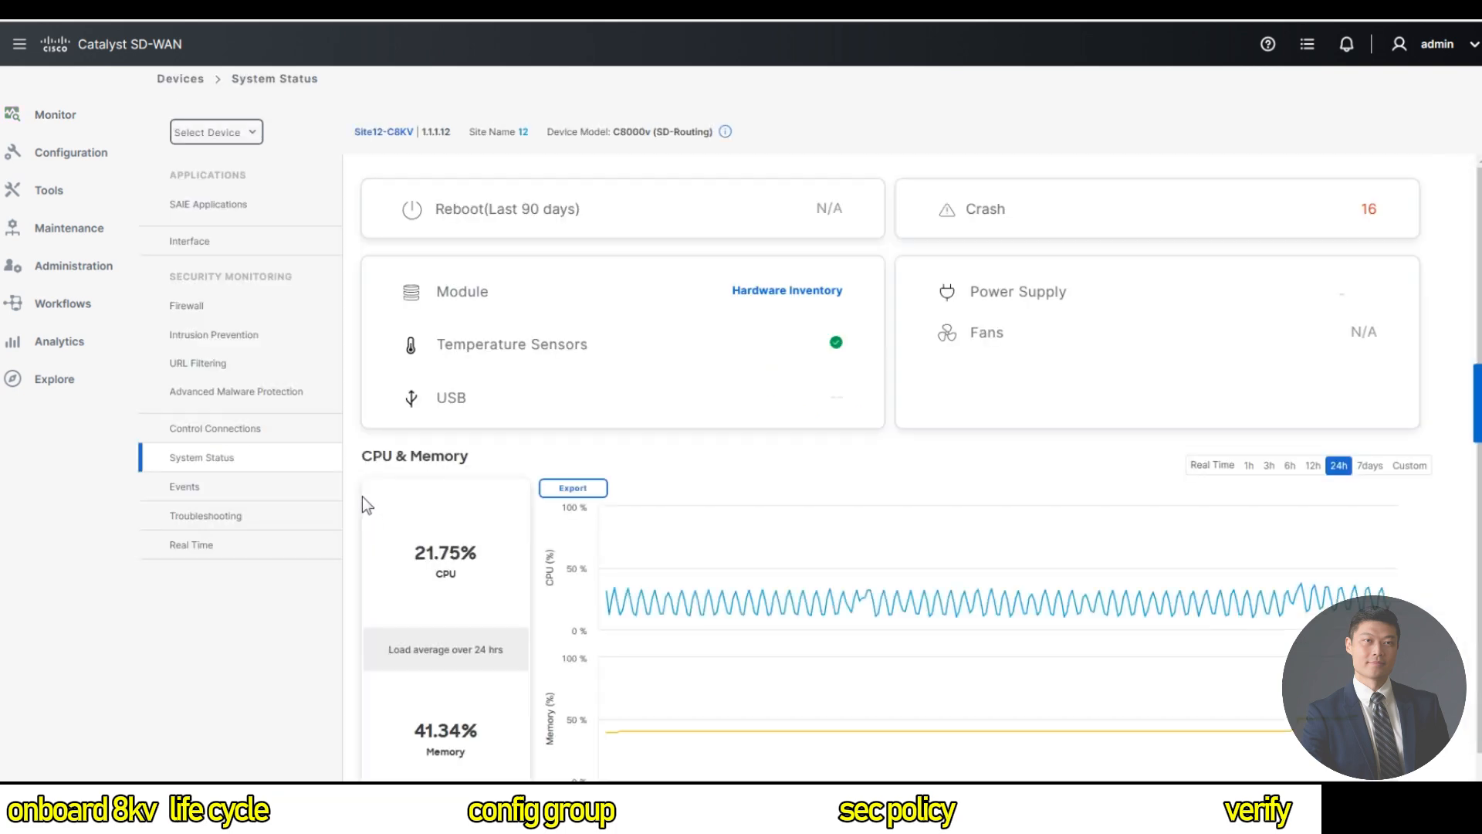
Show Site12-C8KV's firewall policy traffic chart and table.
click(245, 317)
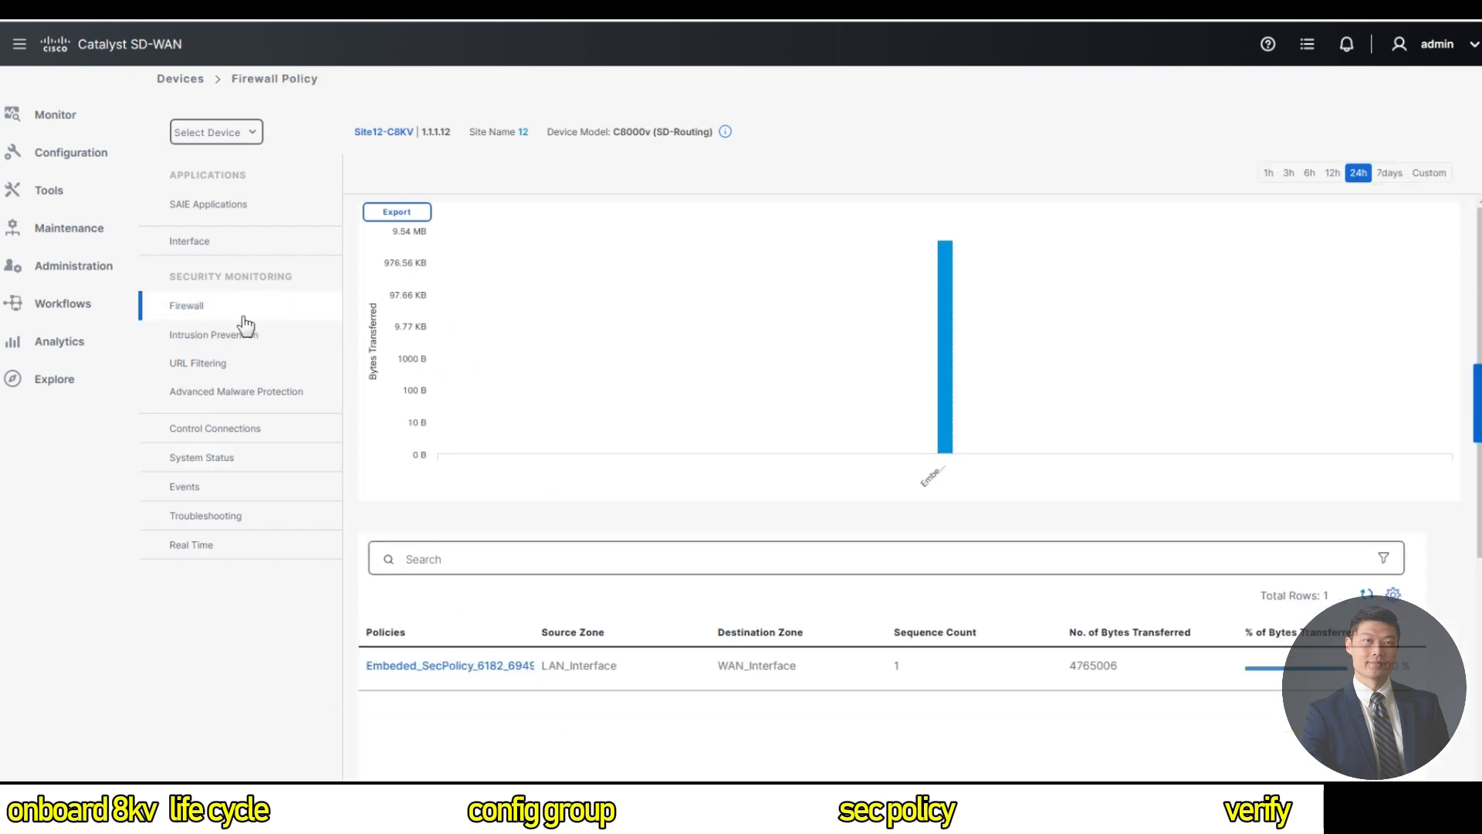
mouse_move(781, 414)
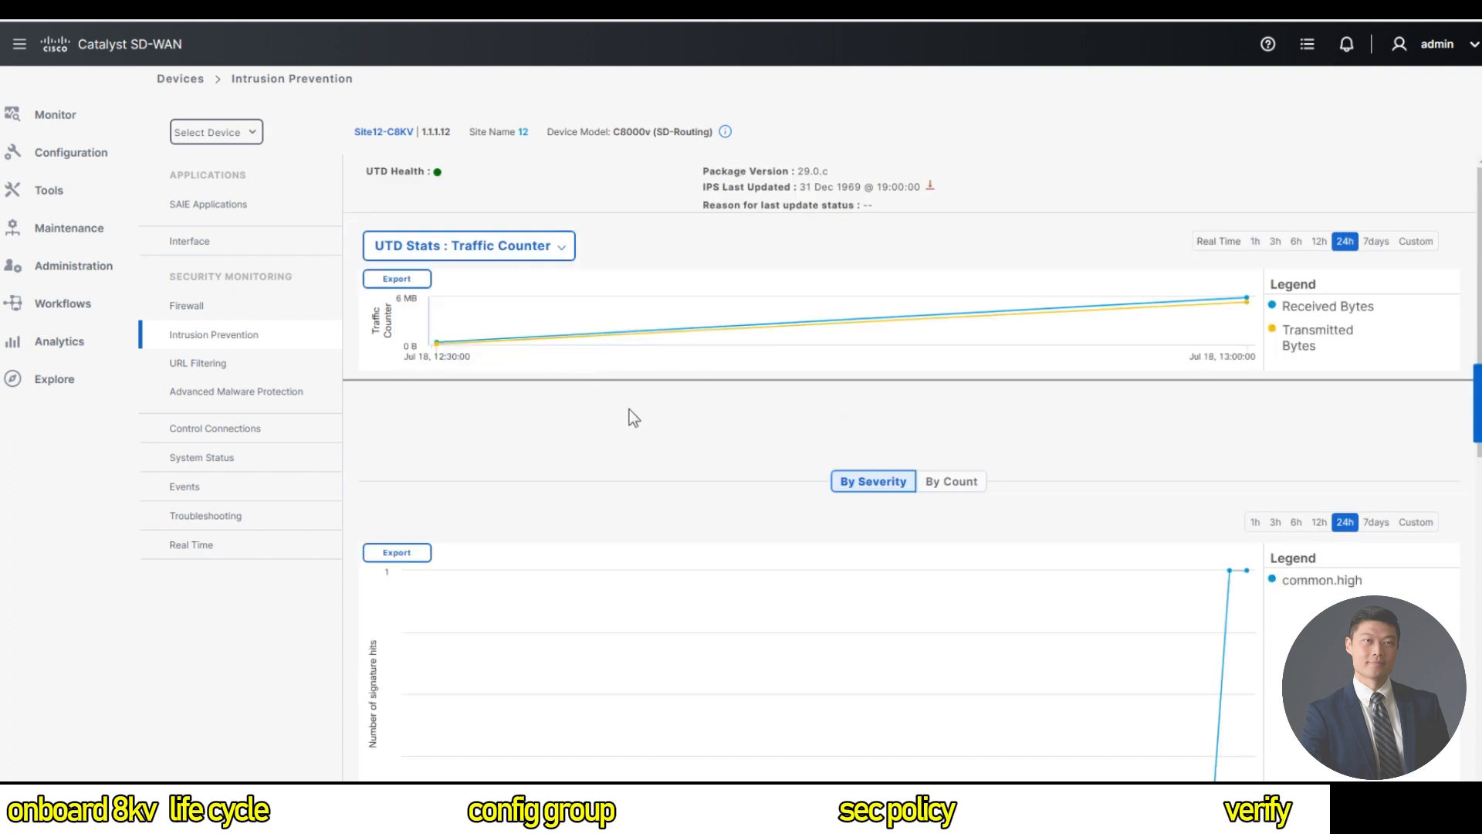
Check the UTD Stats options and review Site12-C8KV's IPS signature hit chart.
click(550, 247)
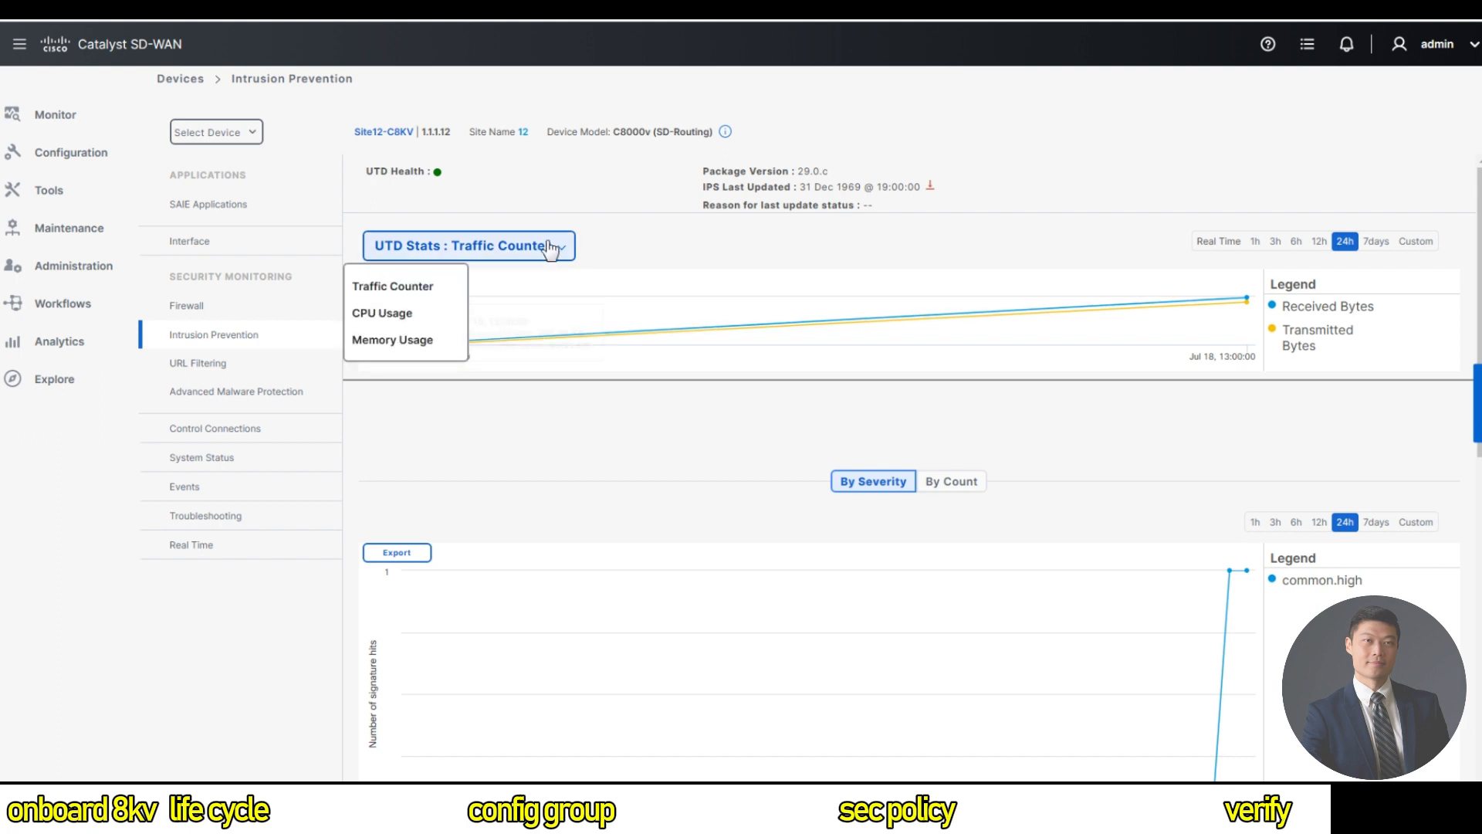
scroll(730, 439, down, 4)
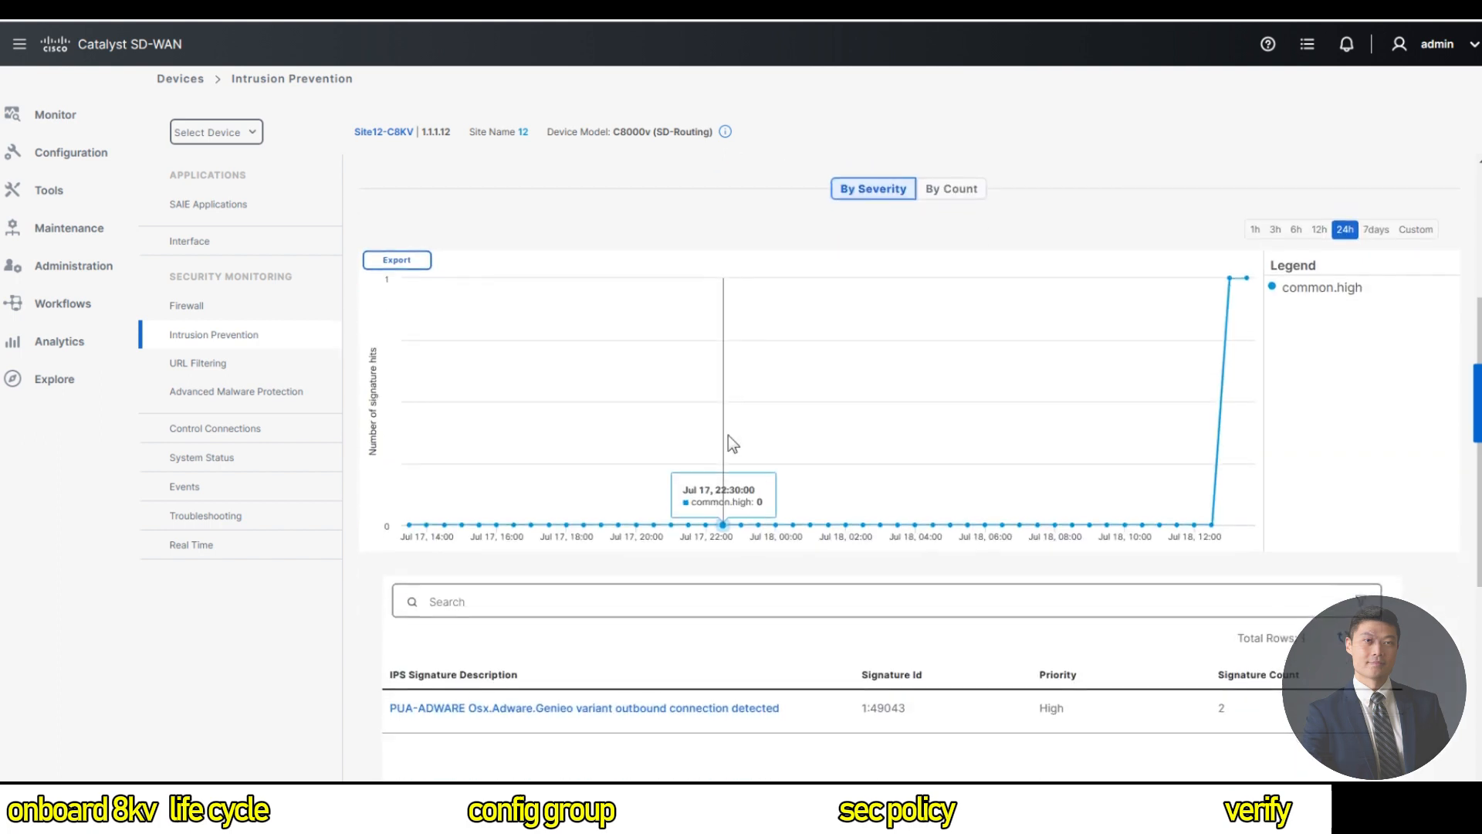
scroll(733, 444, up, 1)
scroll(729, 435, up, 1)
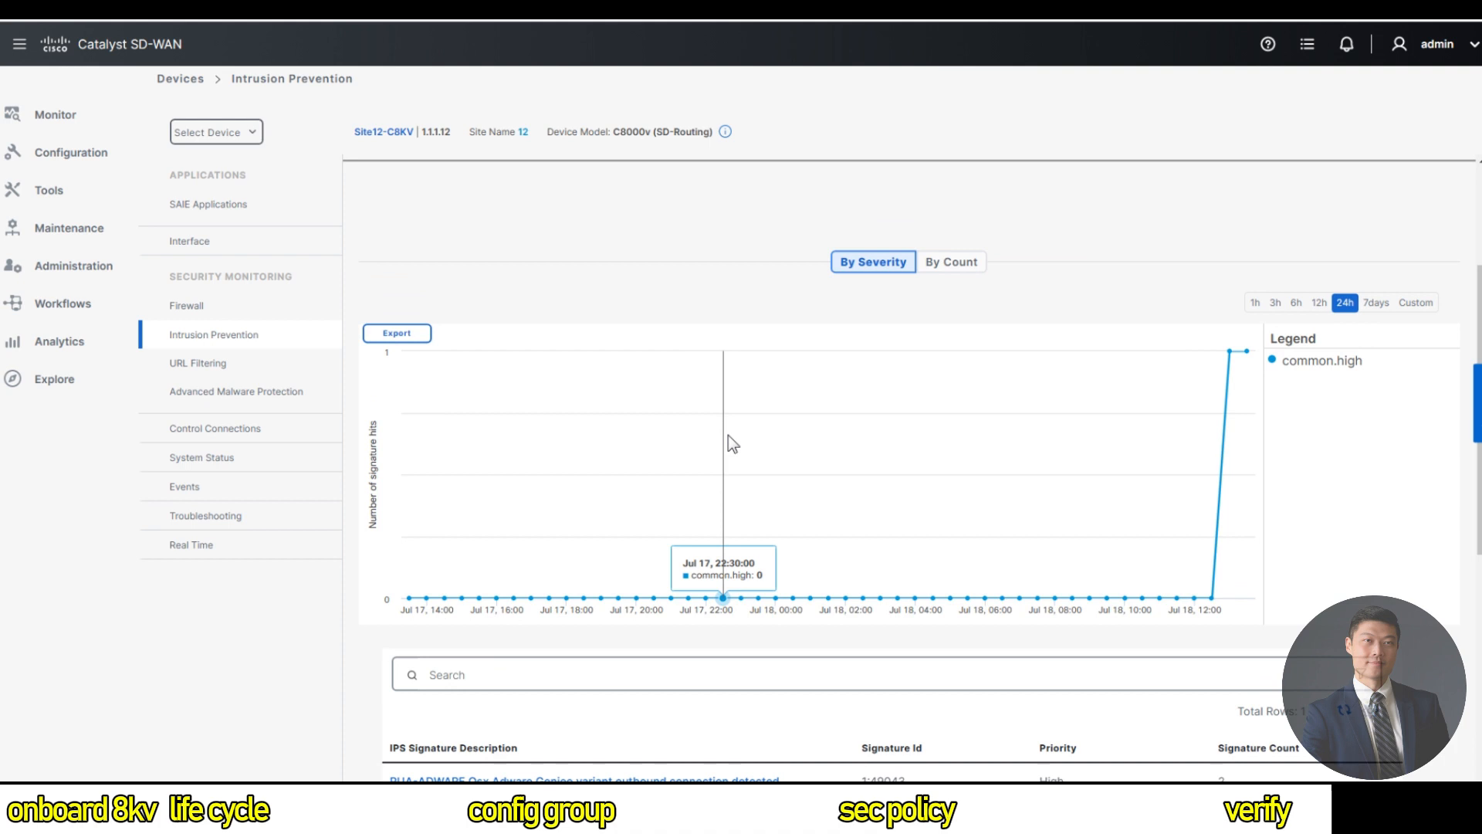
Show Site12-C8KV's allowed URL categories, then its Advanced Malware Protection statistics.
click(228, 369)
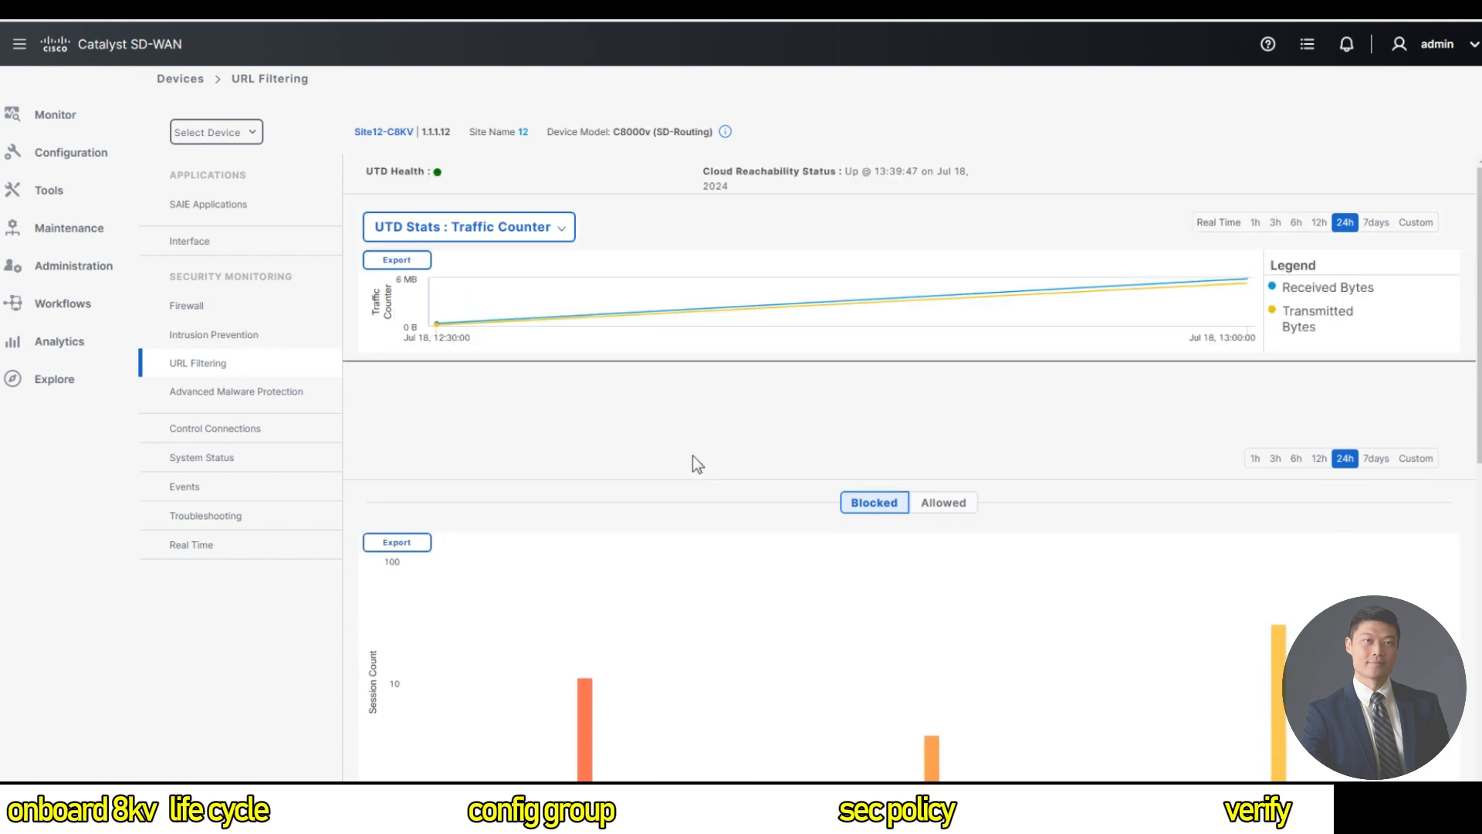
mouse_move(943, 563)
scroll(993, 490, down, 2)
click(942, 382)
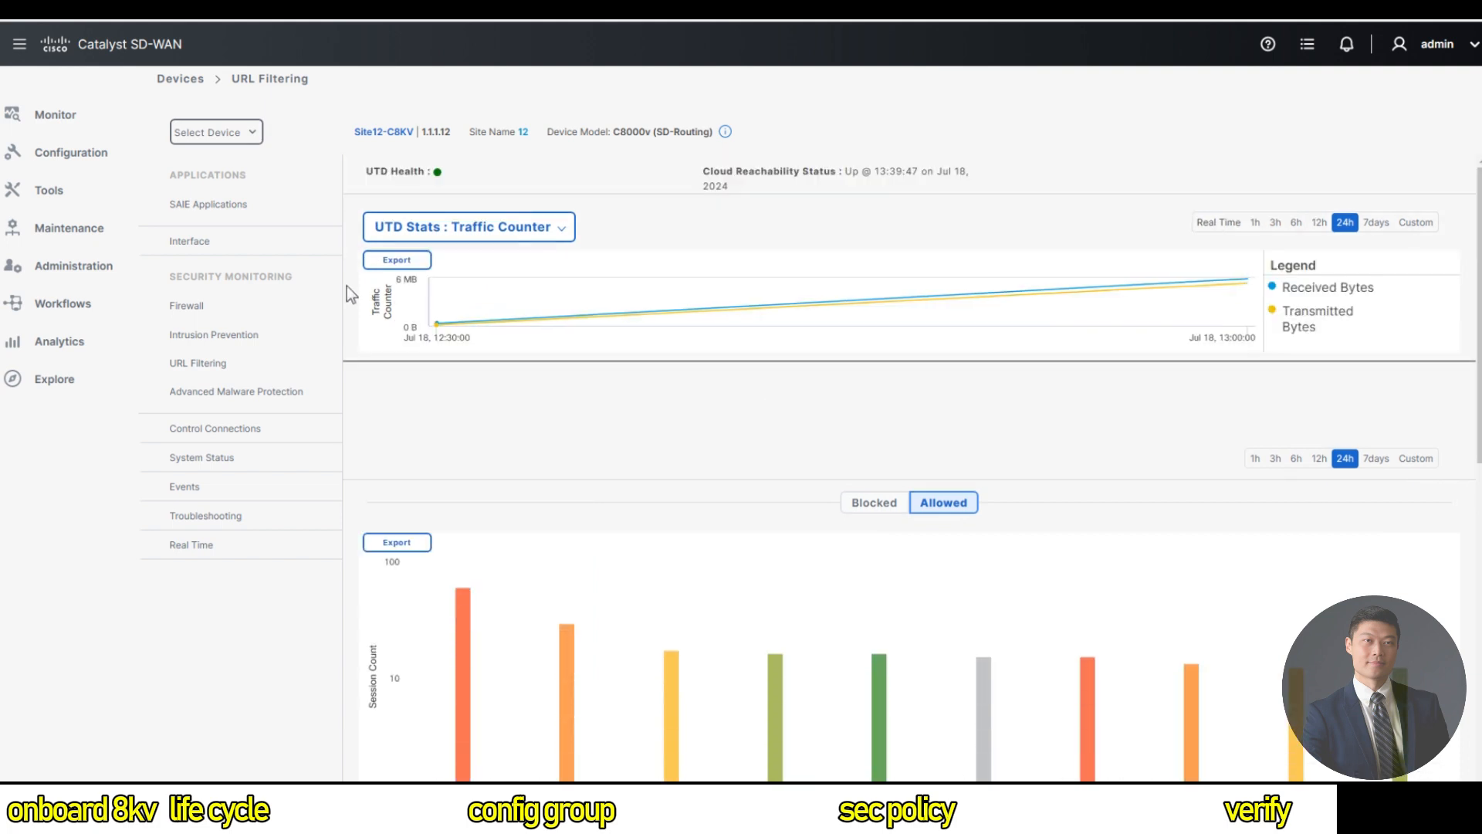
click(357, 407)
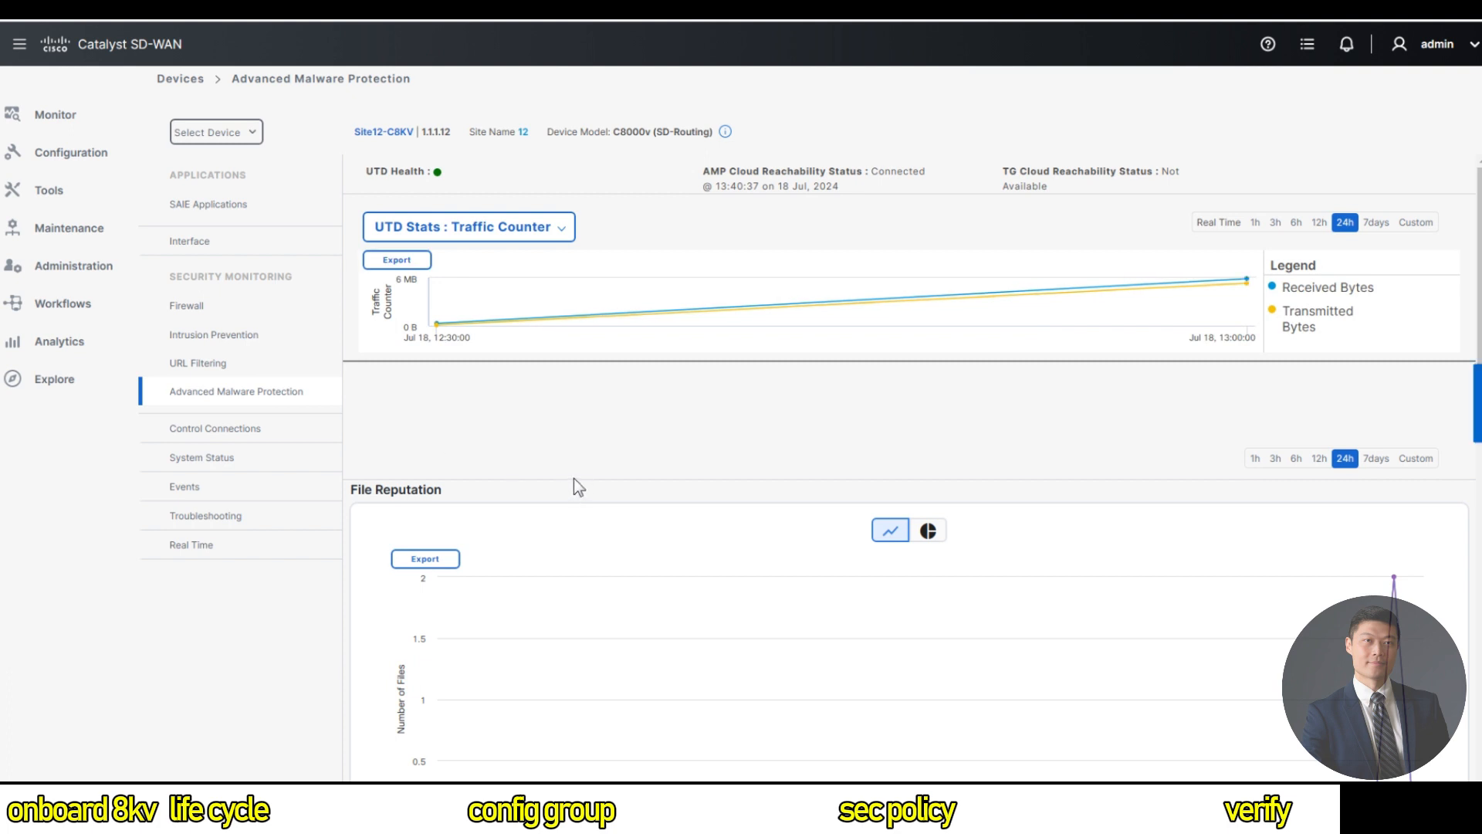
Scroll to Site12-C8KV's File Reputation table, which lists two dropped malicious eicar.com files.
scroll(579, 487, down, 6)
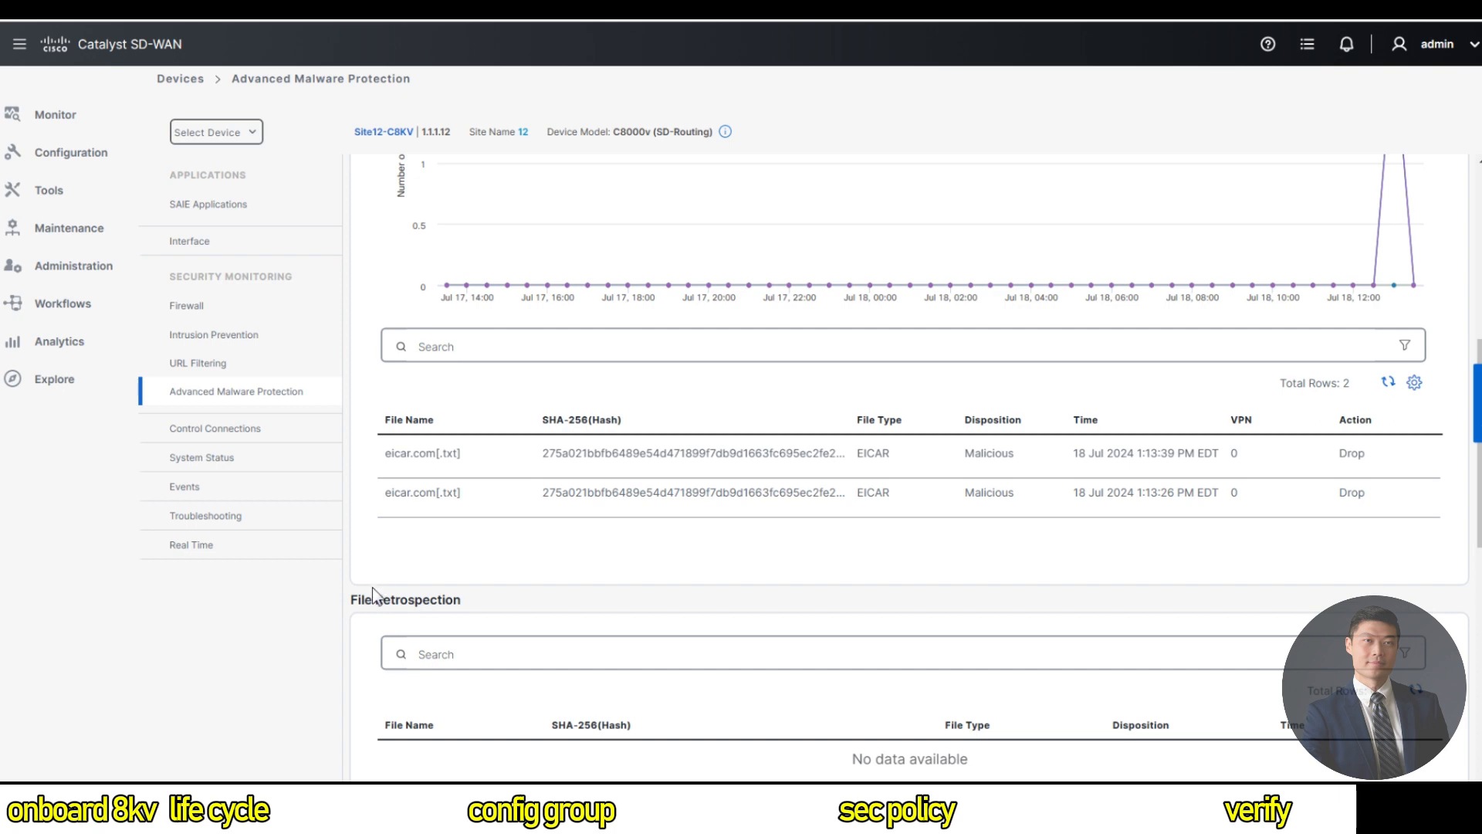
click(98, 152)
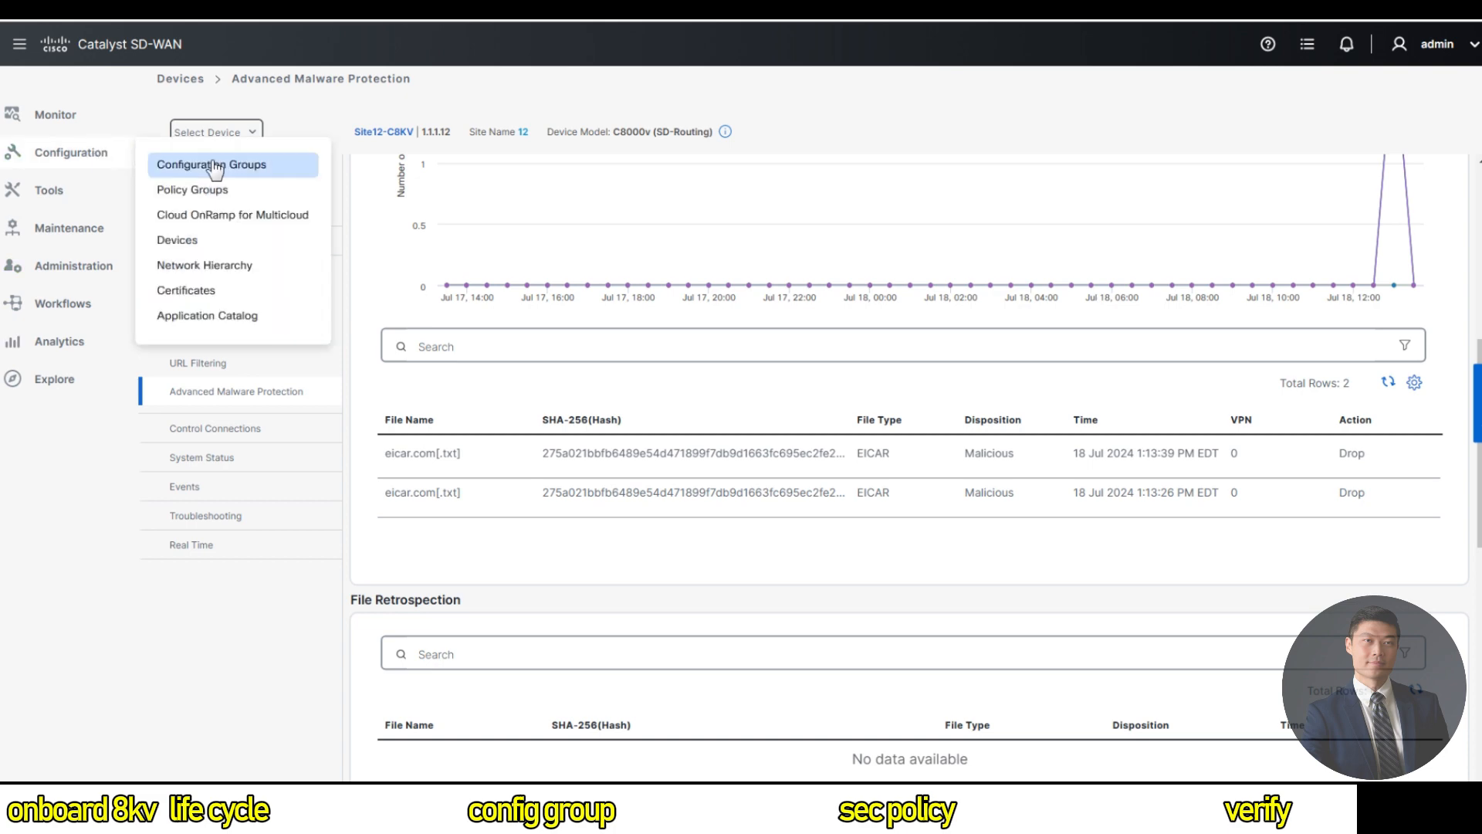
click(243, 167)
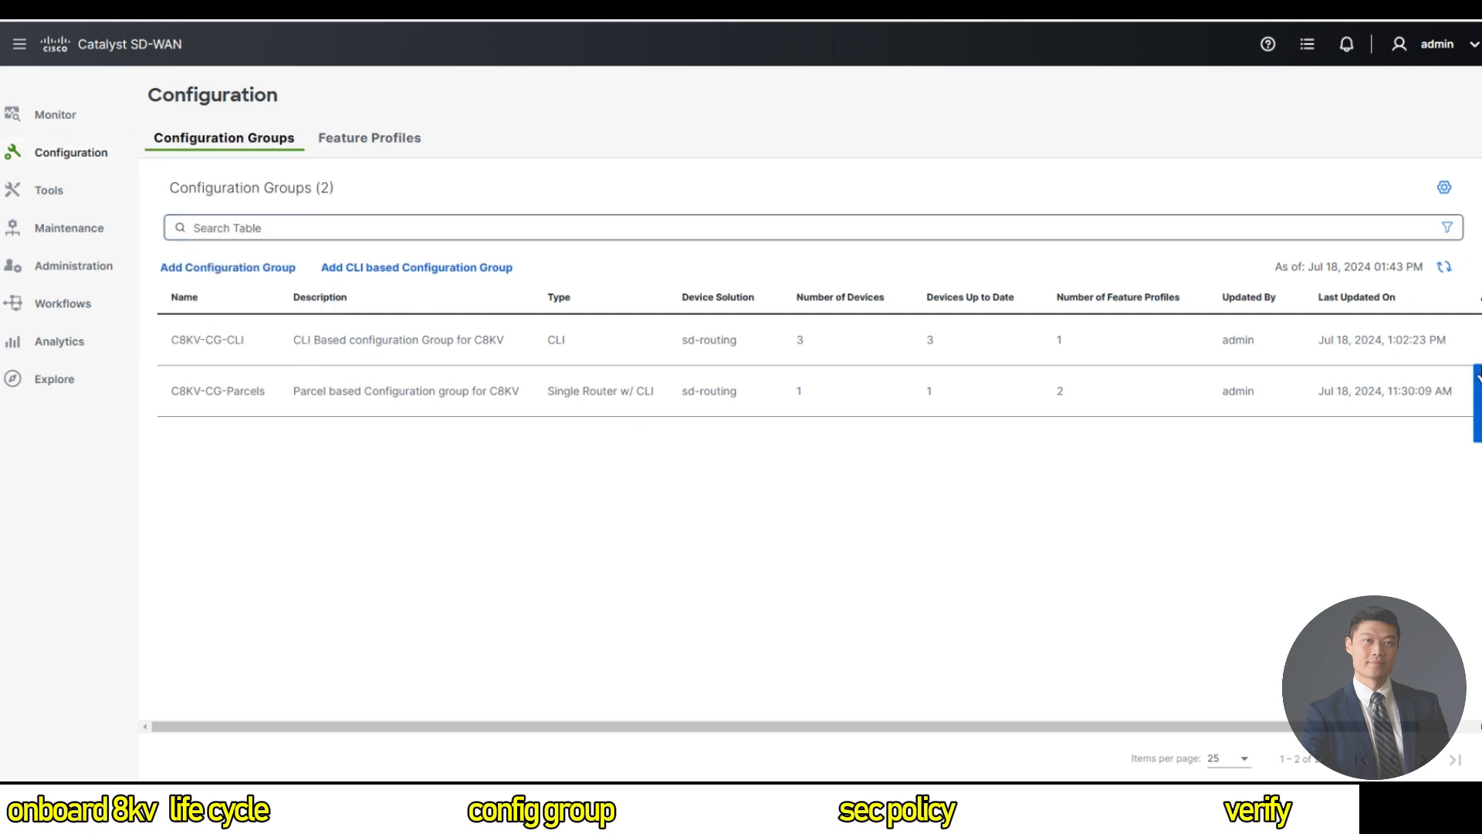
drag(1096, 727, 1152, 727)
click(1437, 341)
click(1389, 378)
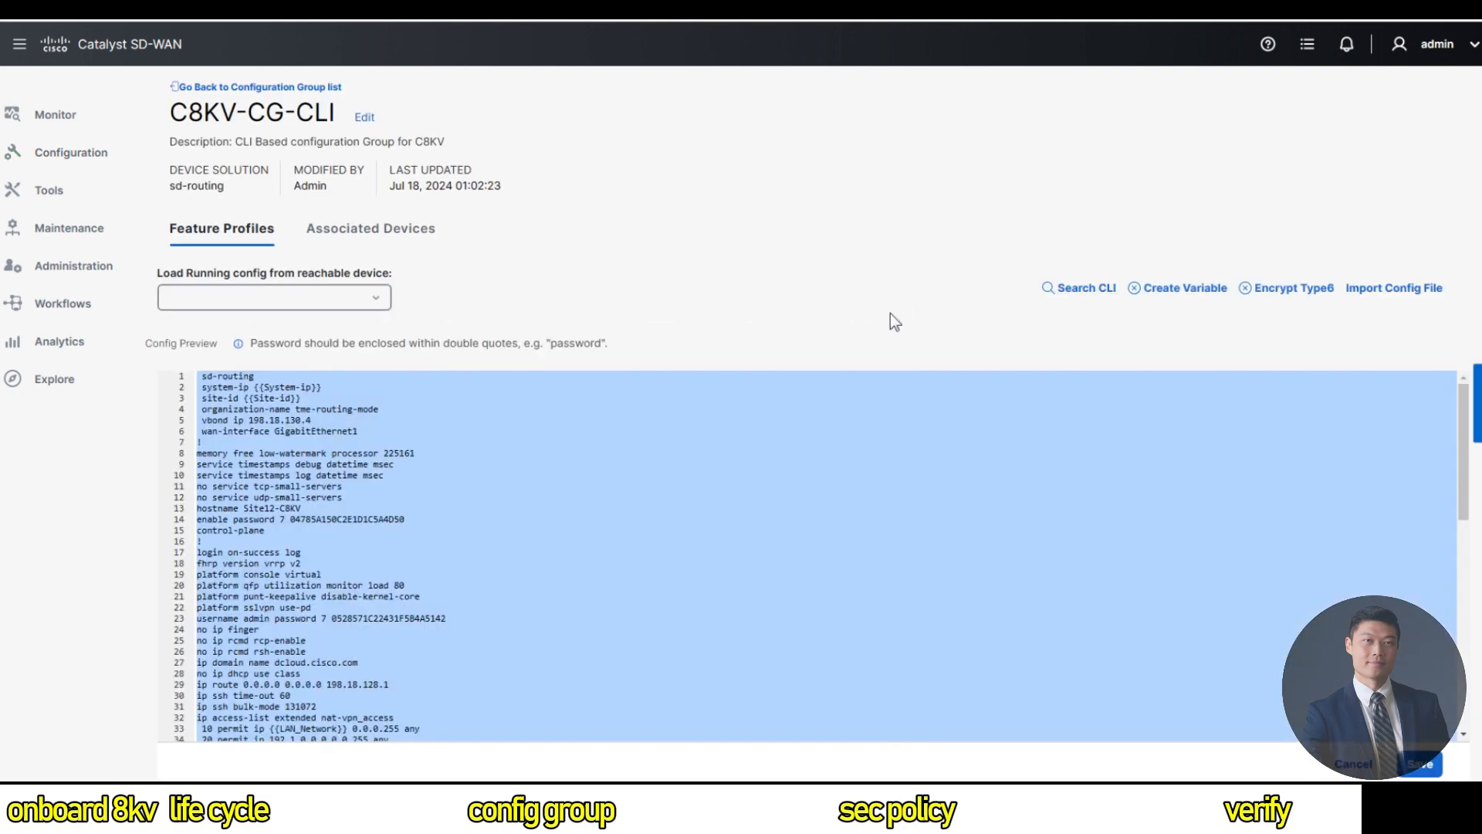
click(562, 539)
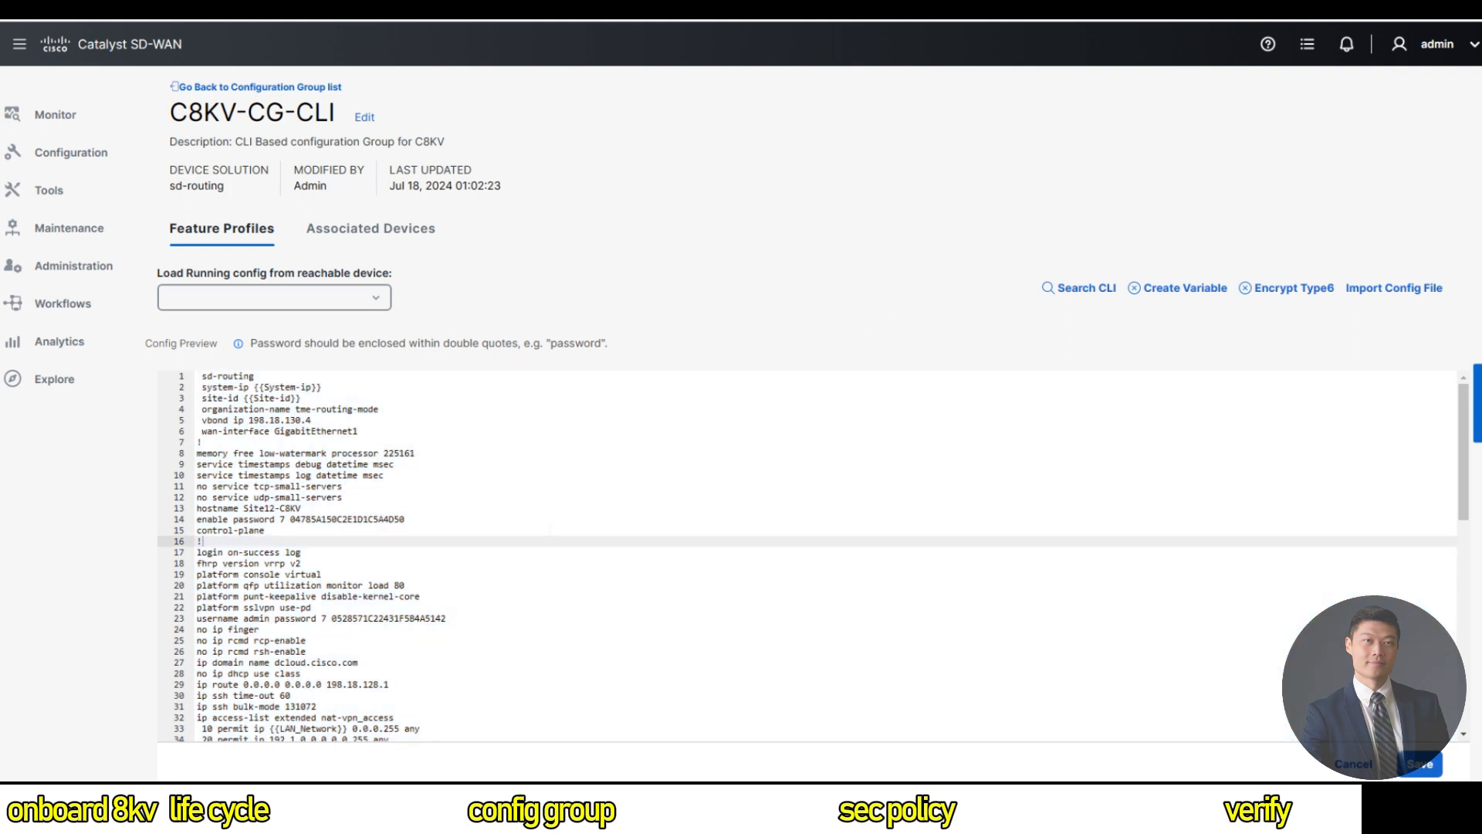
scroll(807, 556, down, 10)
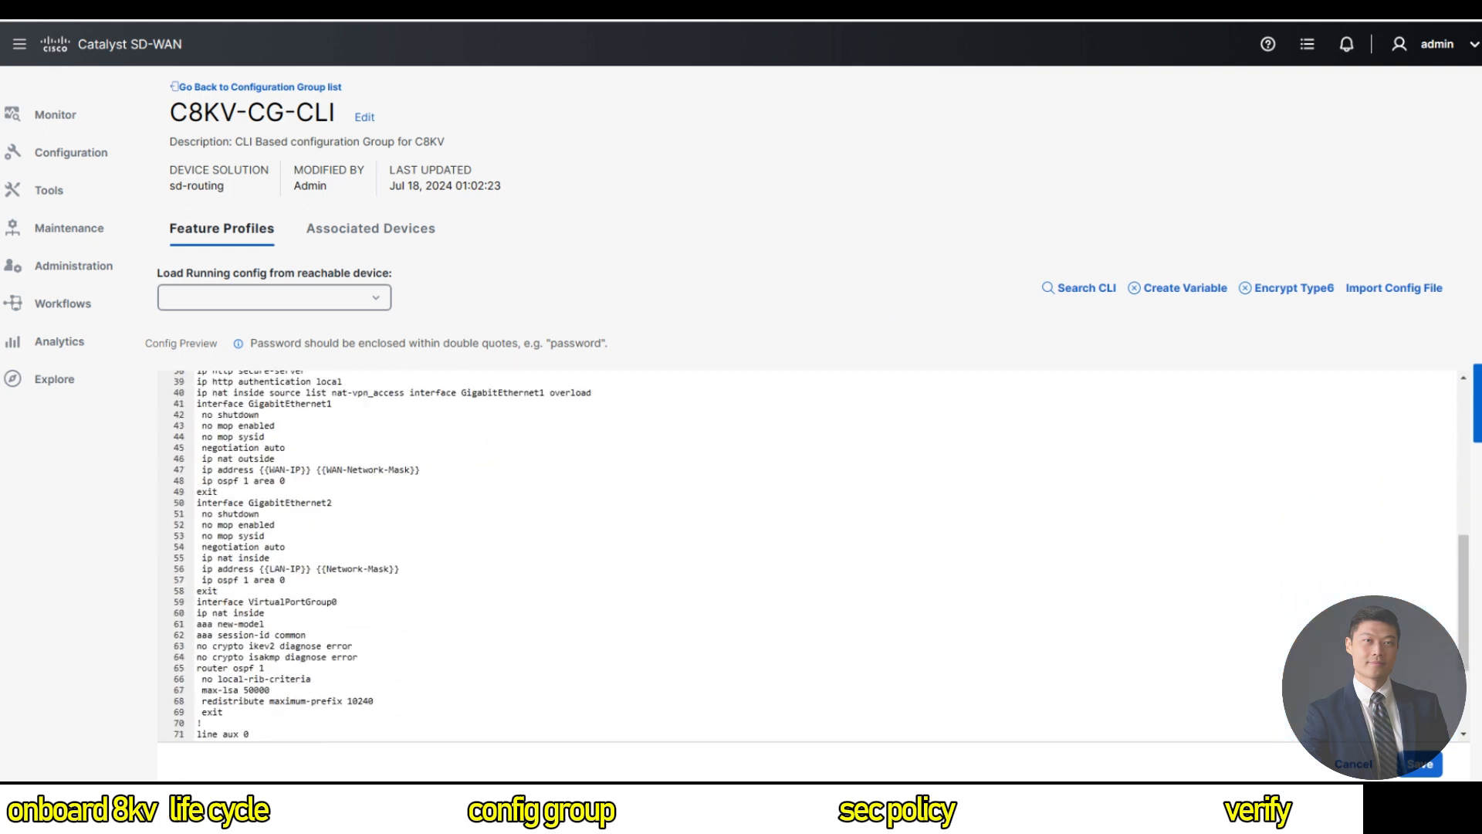
scroll(469, 545, down, 4)
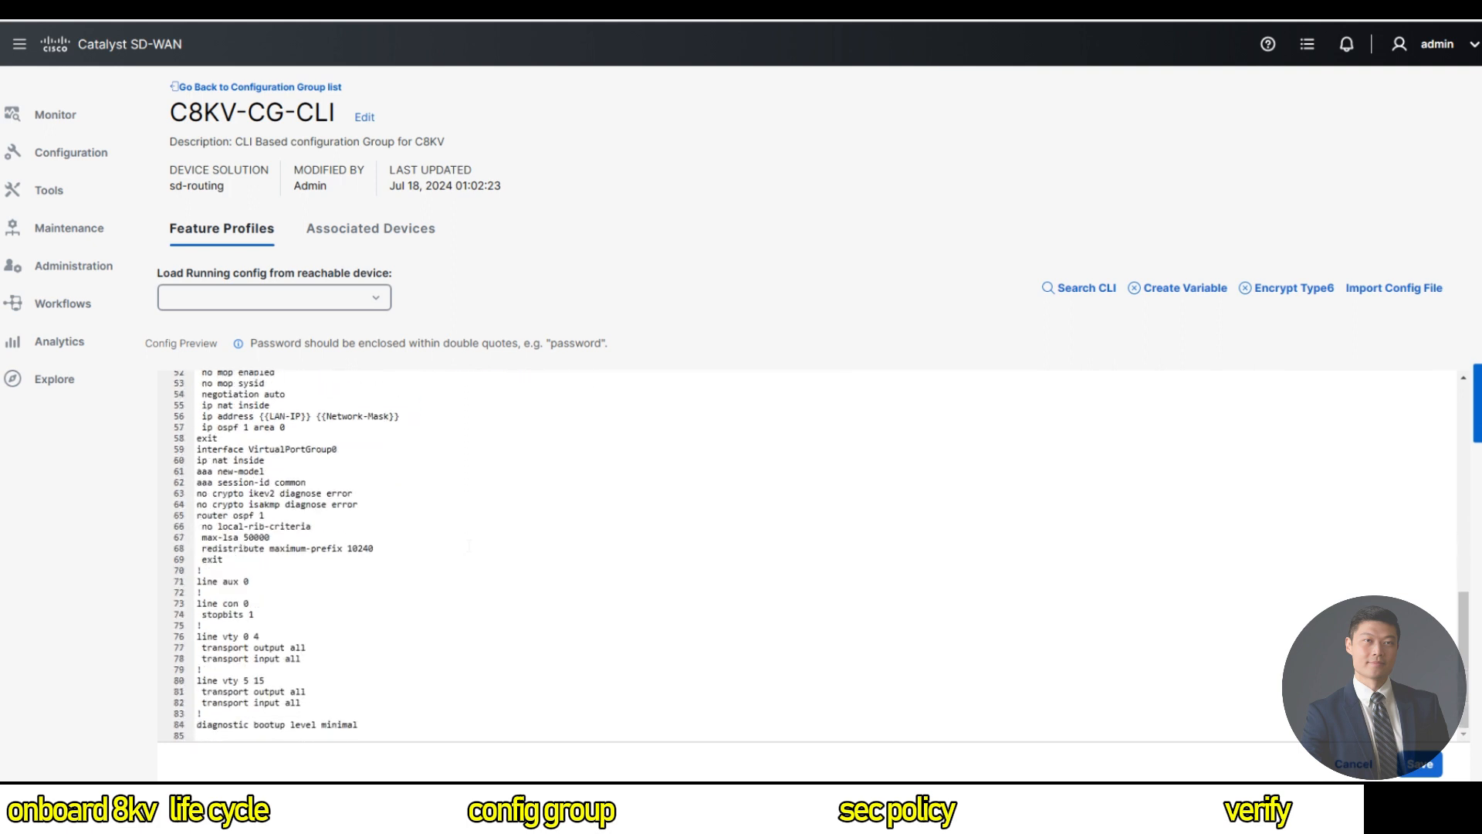
scroll(469, 545, up, 6)
click(627, 462)
key(Down)
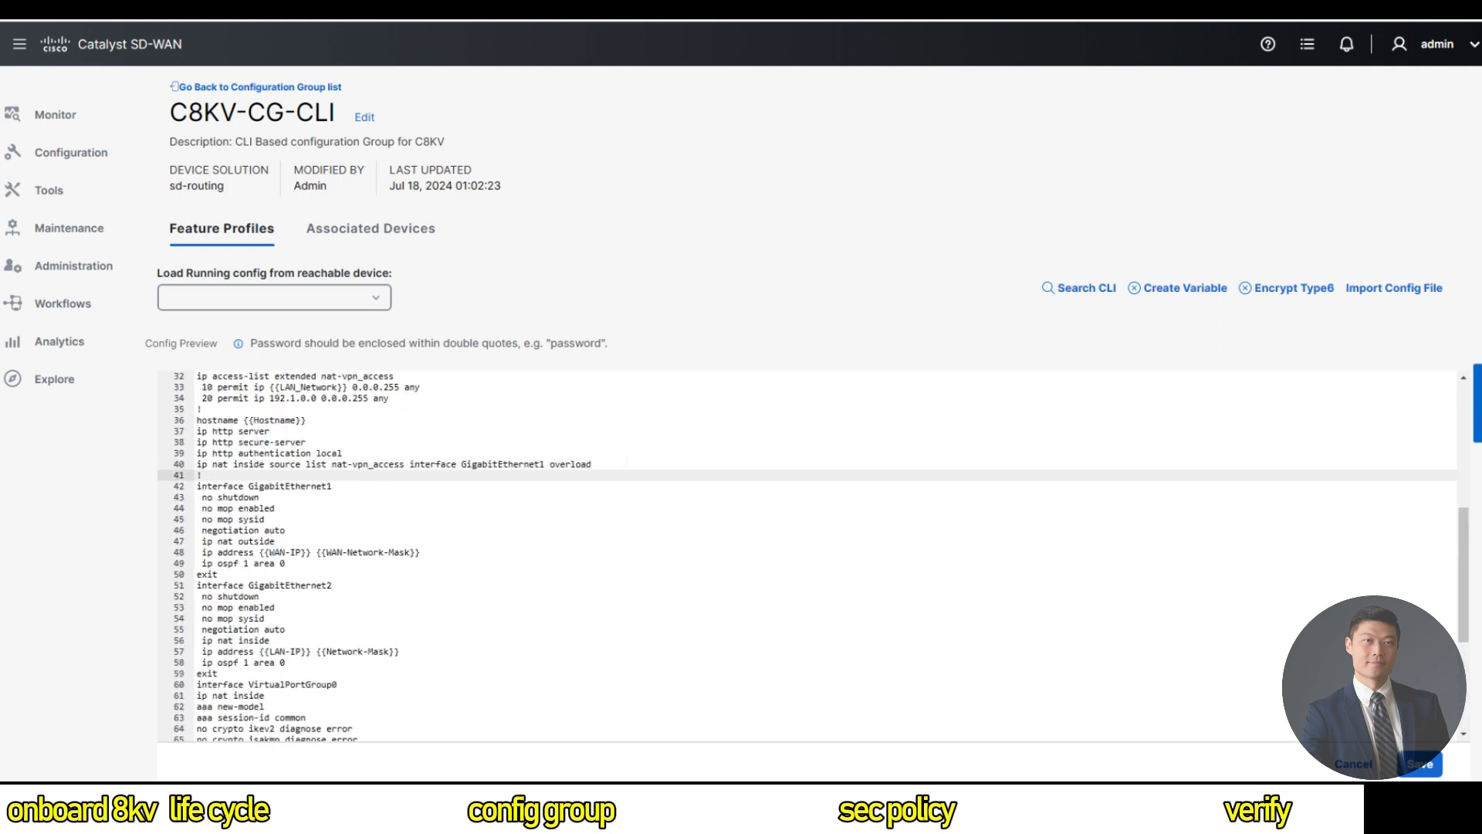
key(Return)
text(!)
key(Up)
key(Return)
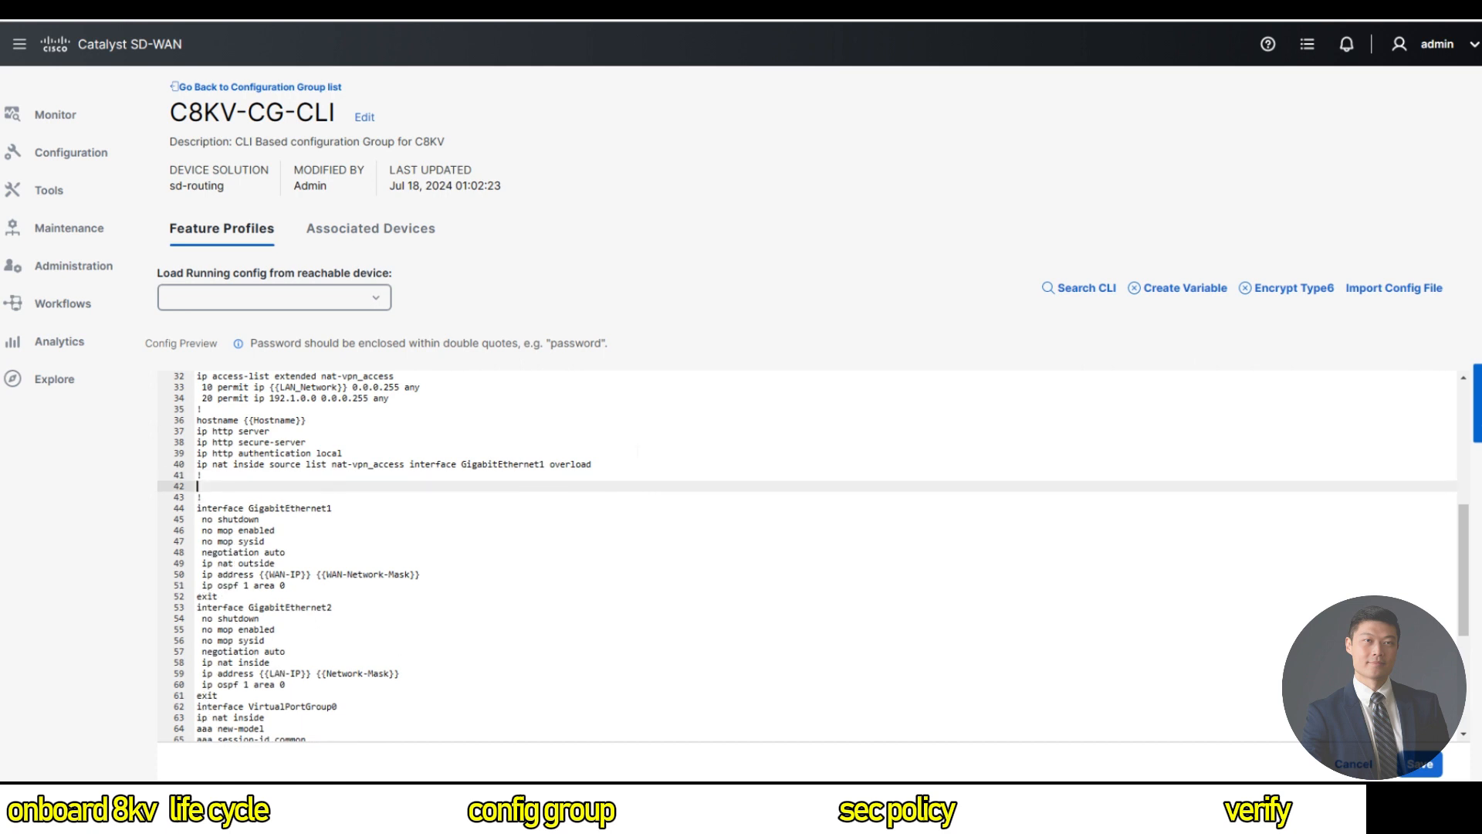
text(performance monitor context fnf-monitor profile application-aggregation exporter destination local-controller source Null0 traffic-monitor art-aggregated interval-timeout 300 sampling-interval 100 ! performance monitor context fnf-visibility profile app-visibility exporter destination local-controller source Null0 traffic-monitor app-visibility-stats ! interface GigabitEthernet1 performance monitor context fnf-visibility ! interface GigabitEthernet1 performance monitor context fnf-monitor)
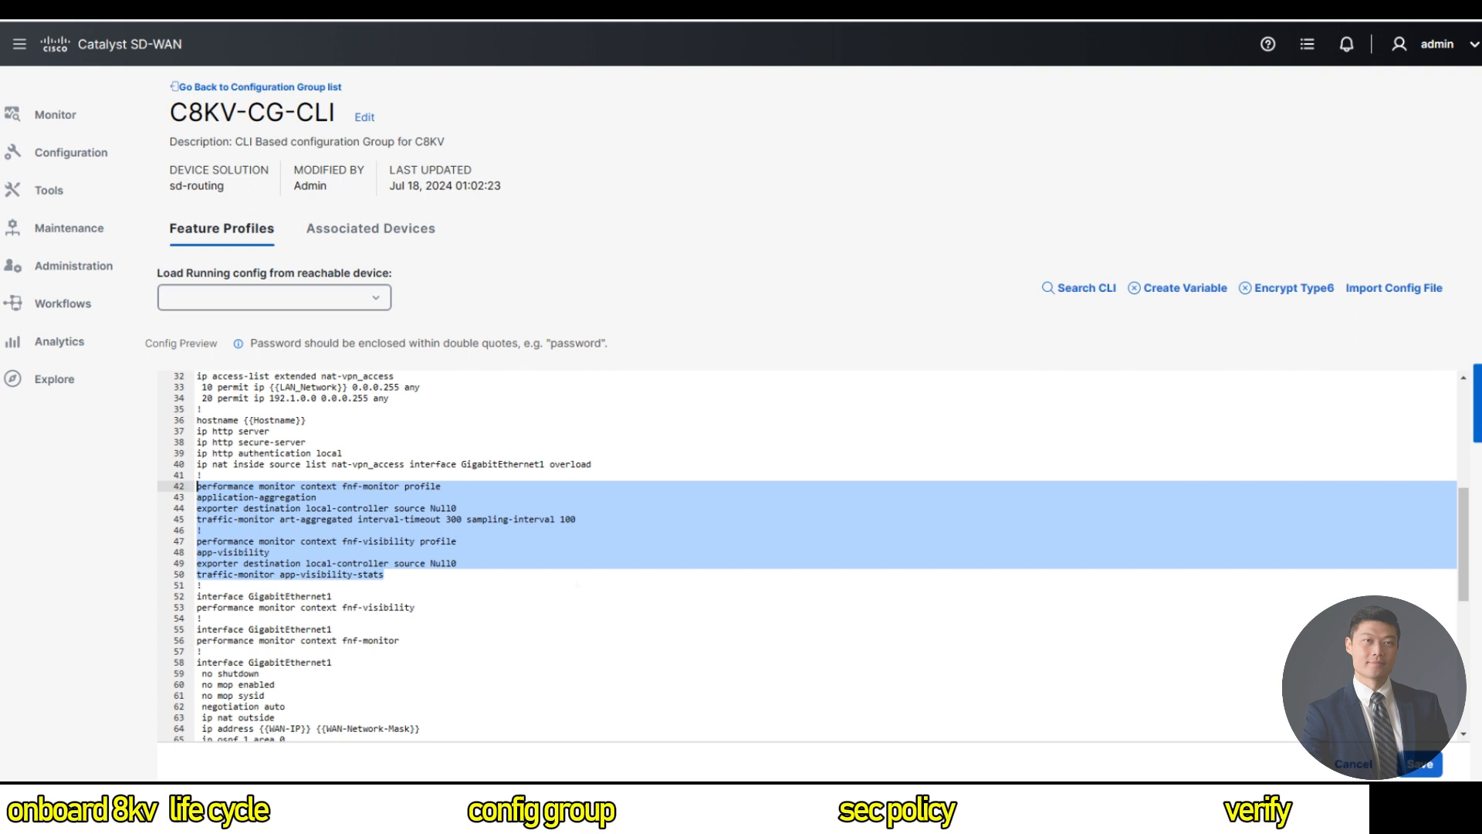
scroll(813, 555, down, 3)
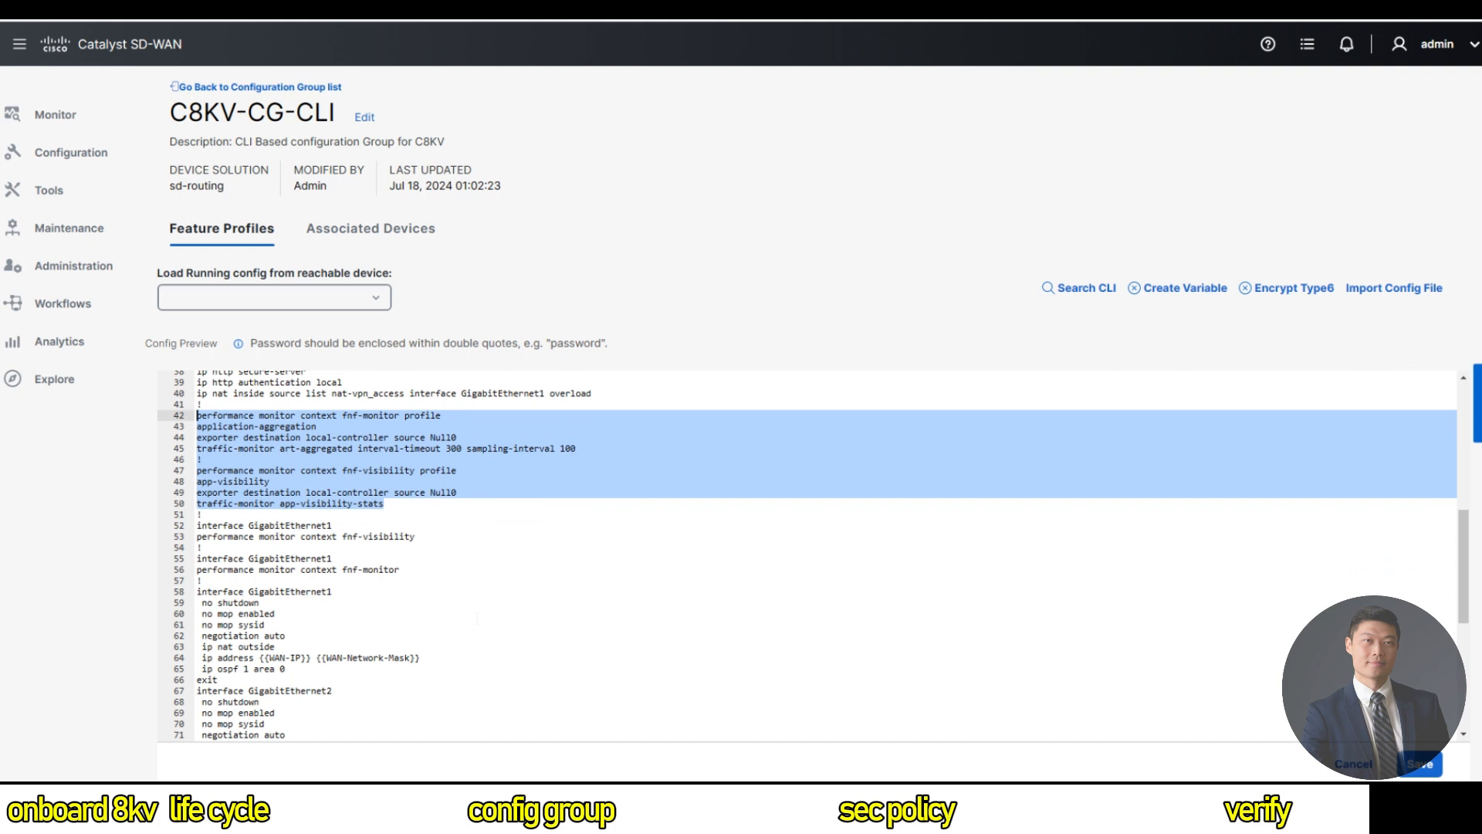
scroll(477, 617, down, 3)
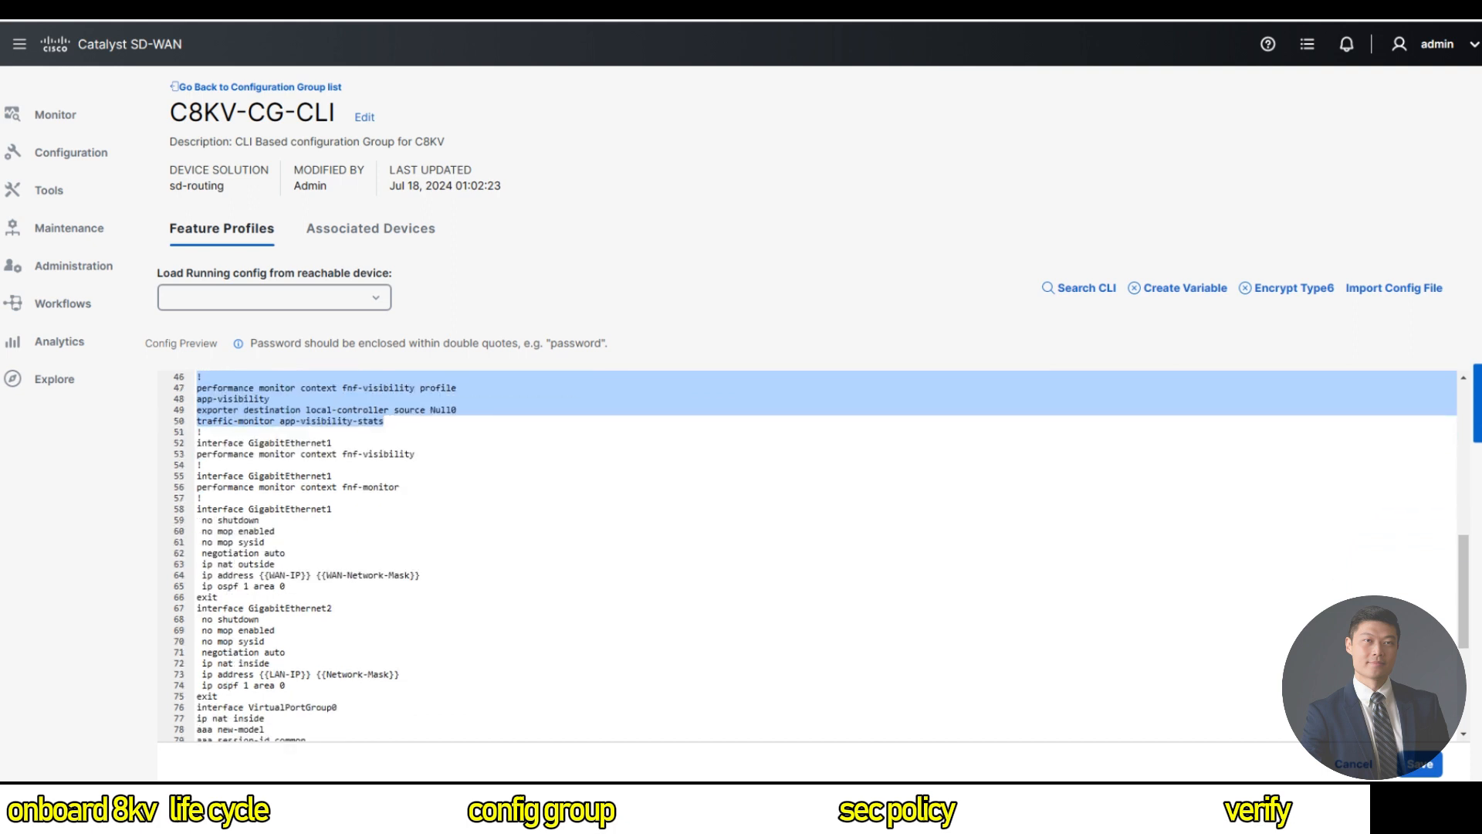
click(286, 586)
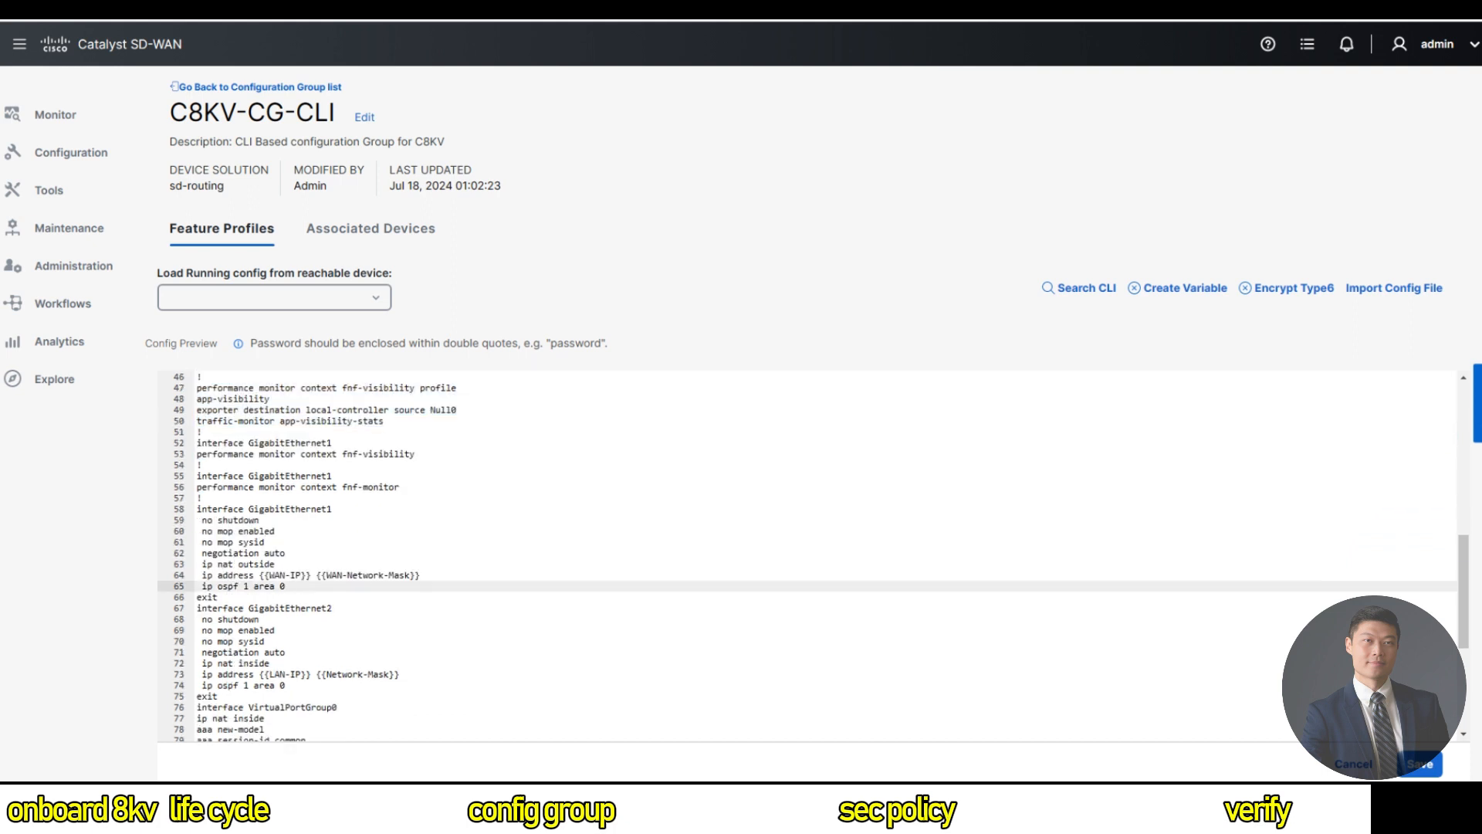
Under GigabitEthernet1, add 'performance monitor context fnf-monitor' after the ip ospf 1 area 0 line.
key(Return)
text(perfor)
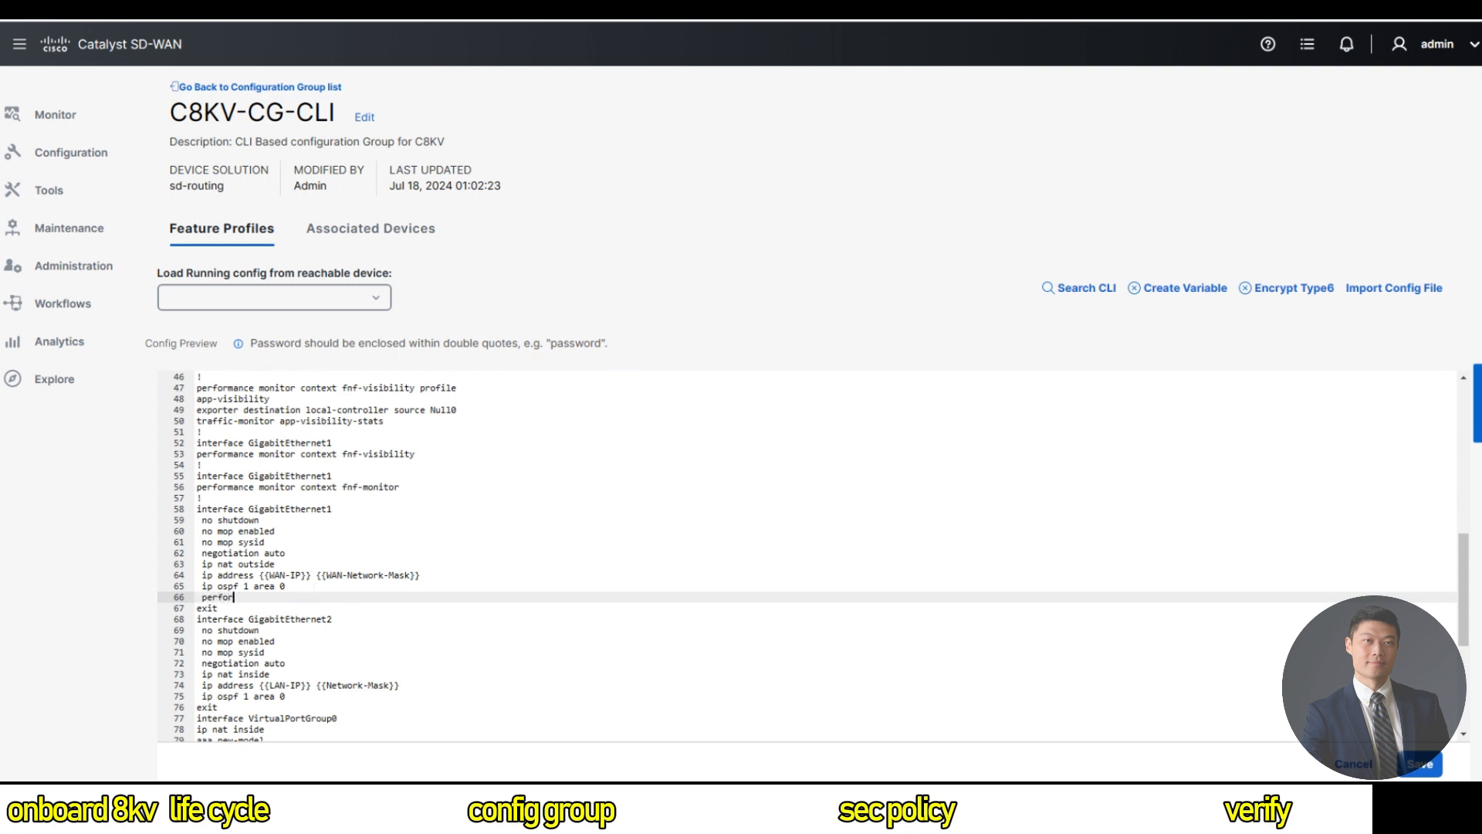
key(BackSpace)
key(BackSpace)
key(BackSpace)
key(BackSpace)
key(BackSpace)
key(BackSpace)
text(performance monitor context)
scroll(807, 556, up, 3)
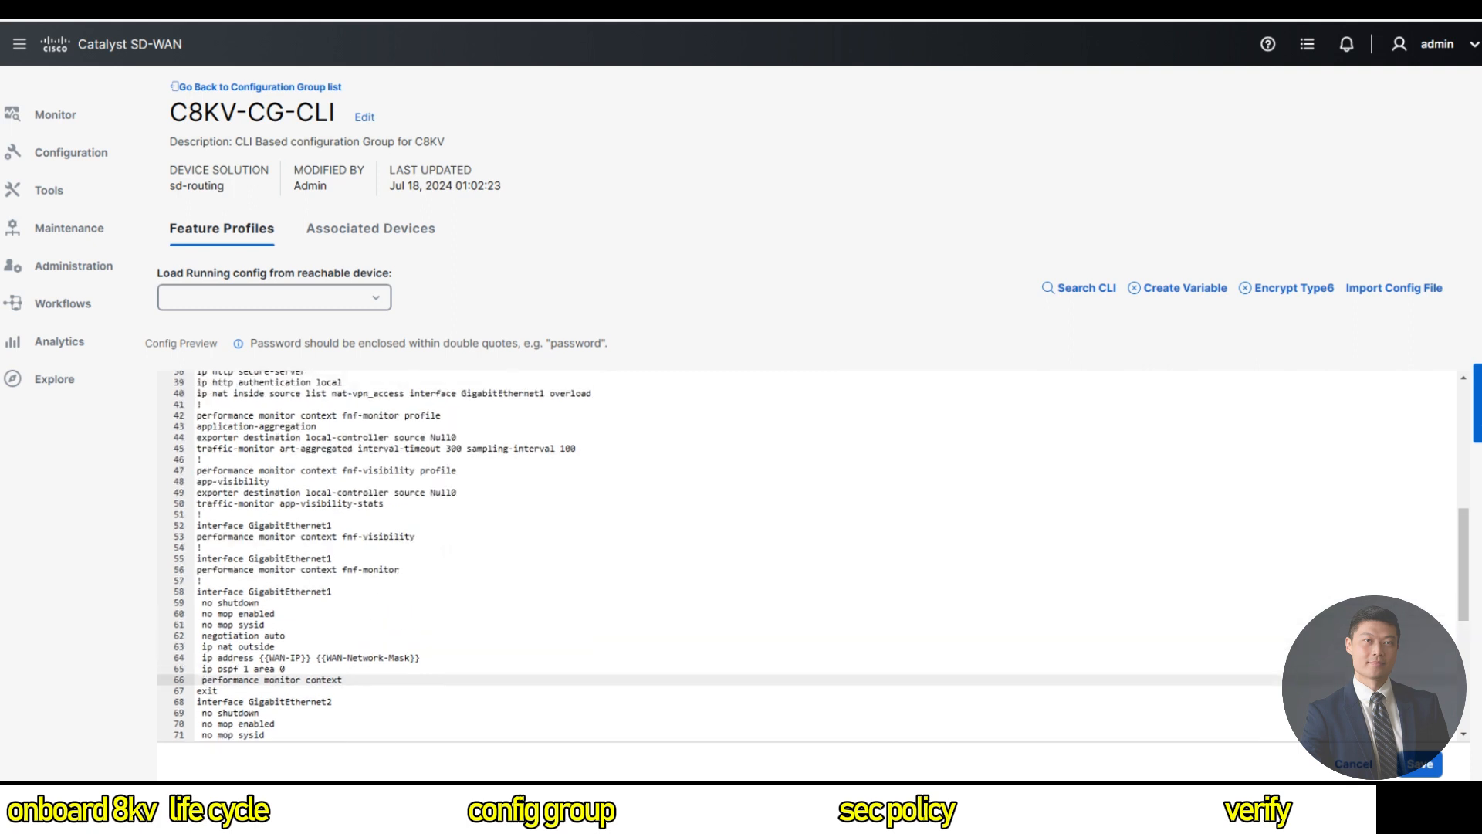
scroll(806, 556, up, 1)
click(346, 451)
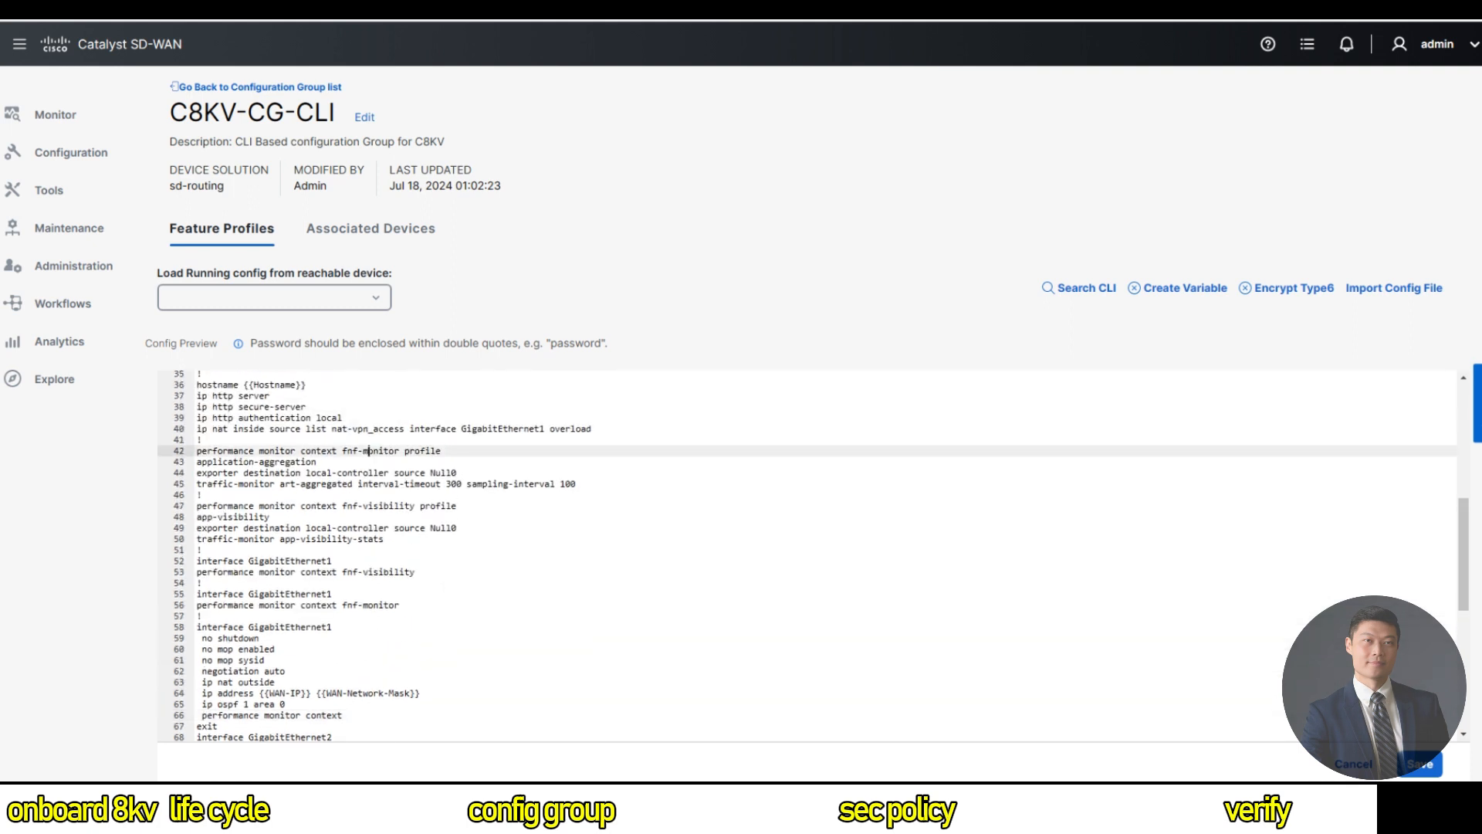
double_click(389, 506)
click(270, 517)
scroll(807, 556, down, 2)
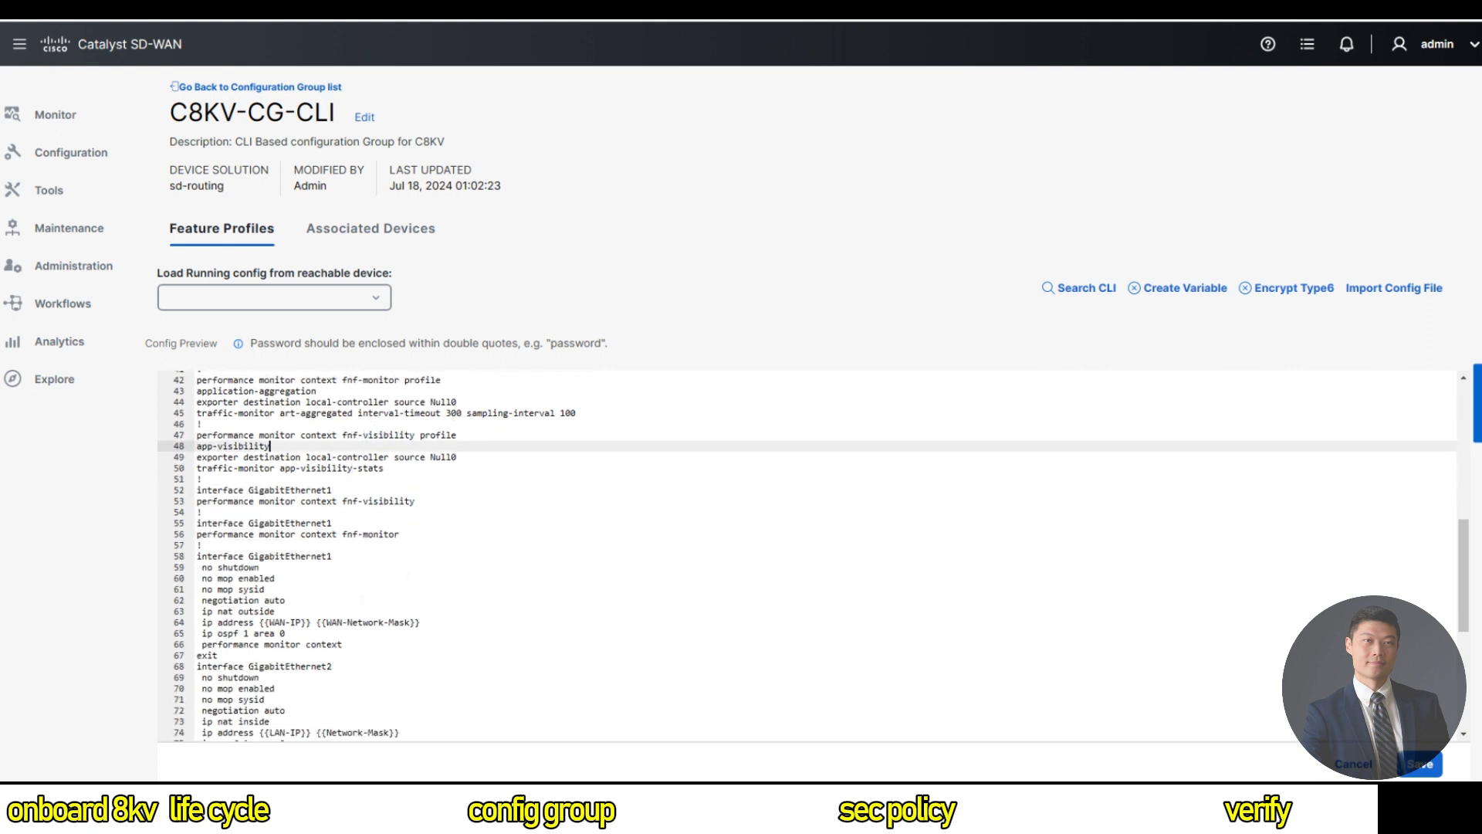
scroll(807, 555, down, 1)
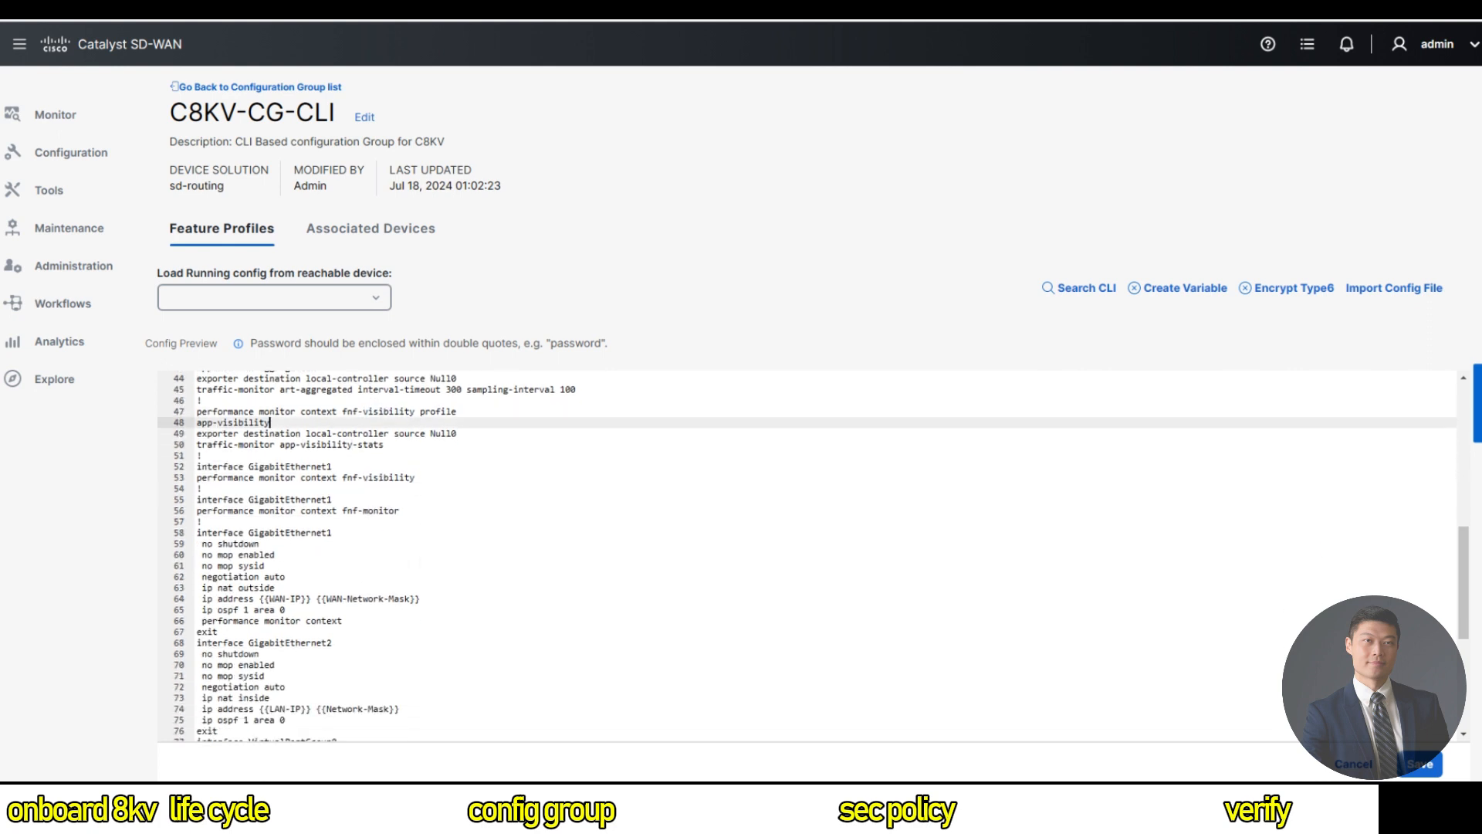
click(347, 621)
text(fnf)
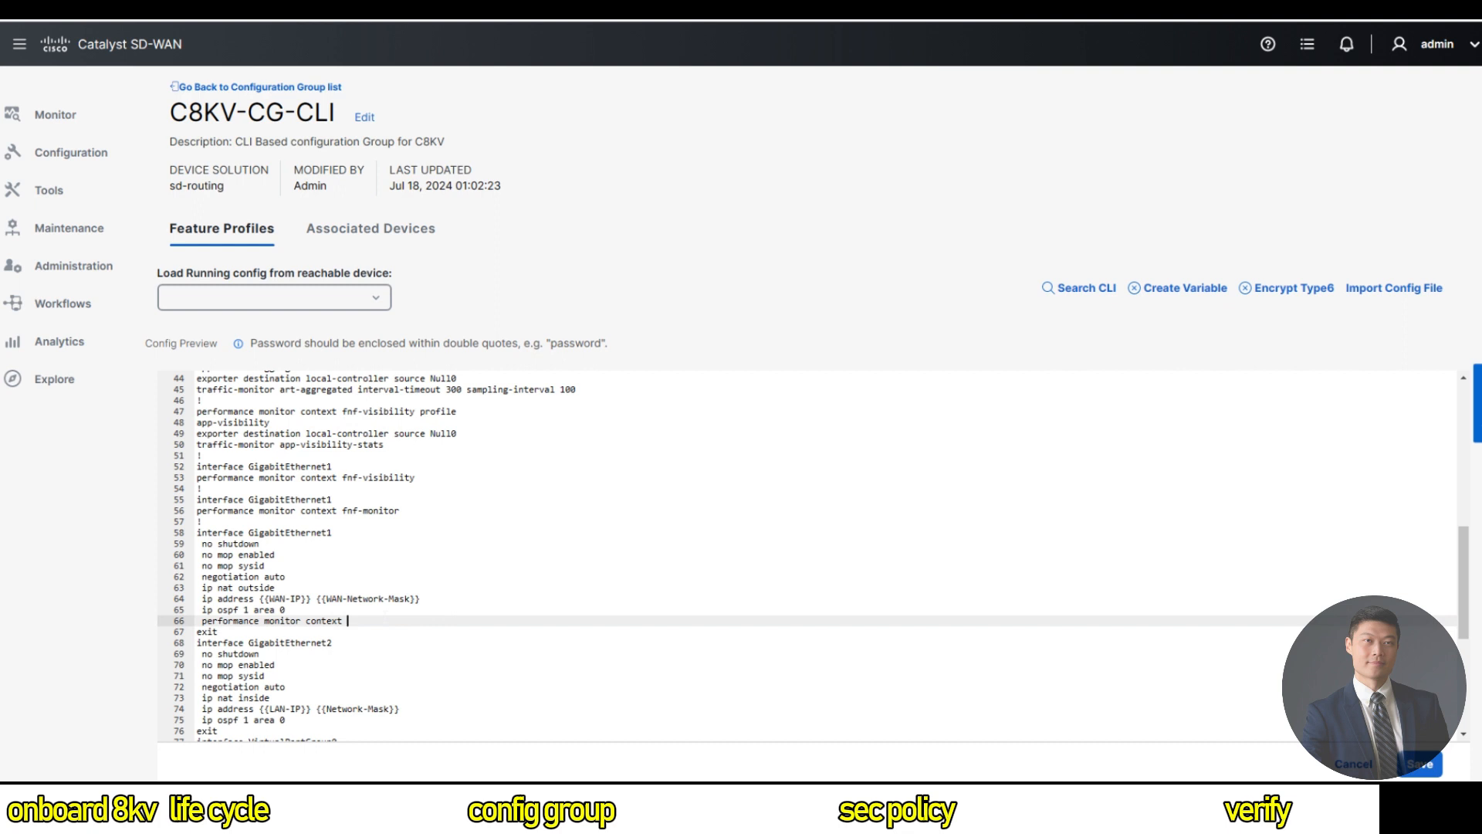
text(-monitor)
Add 'performance monitor context fnf-visibility' on the next line and save the group.
key(Return)
drag(400, 621, 249, 622)
click(250, 622)
click(249, 632)
text(p)
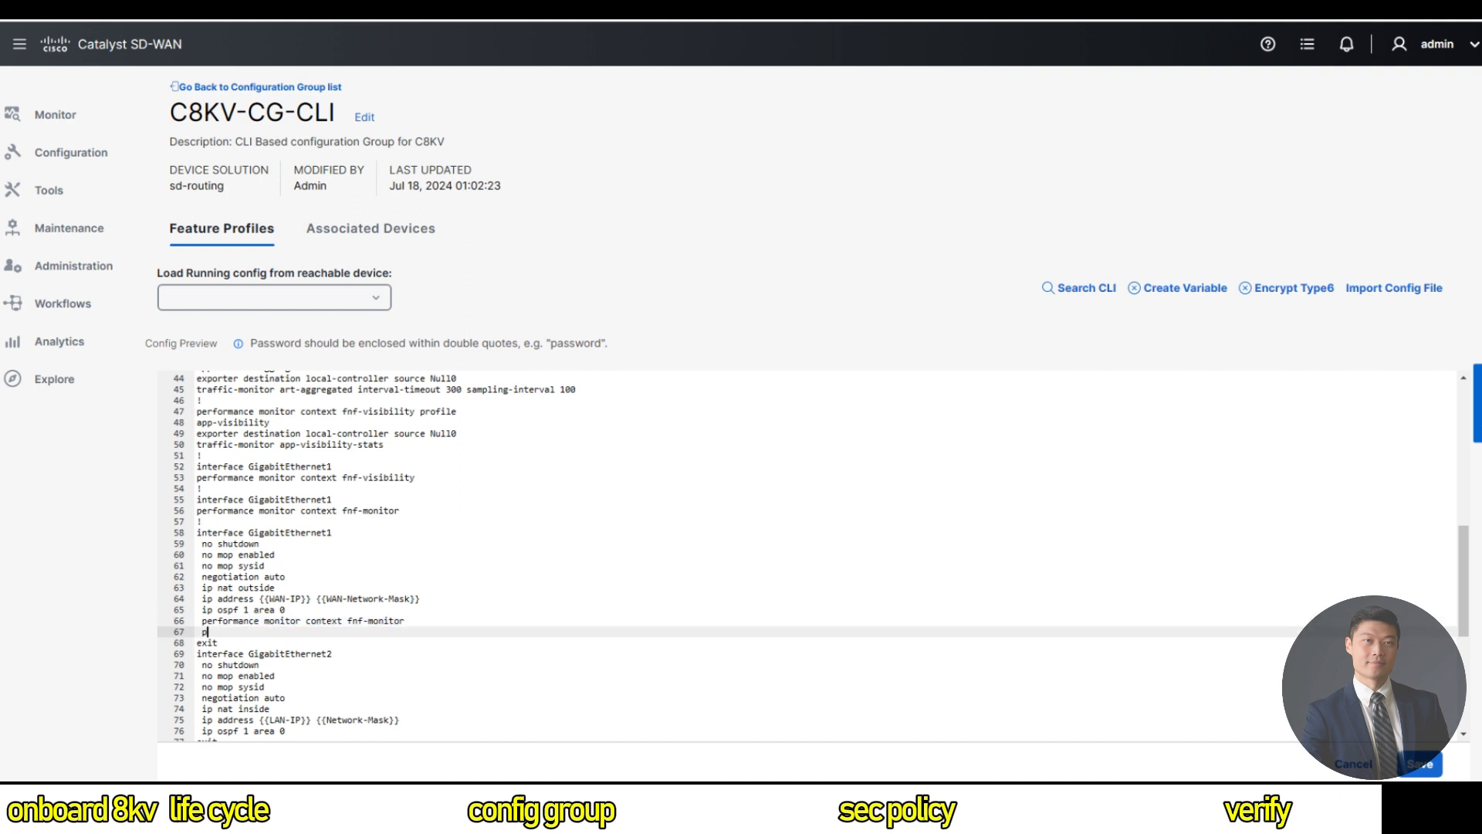
text(erformance monitor context fnf-visibility)
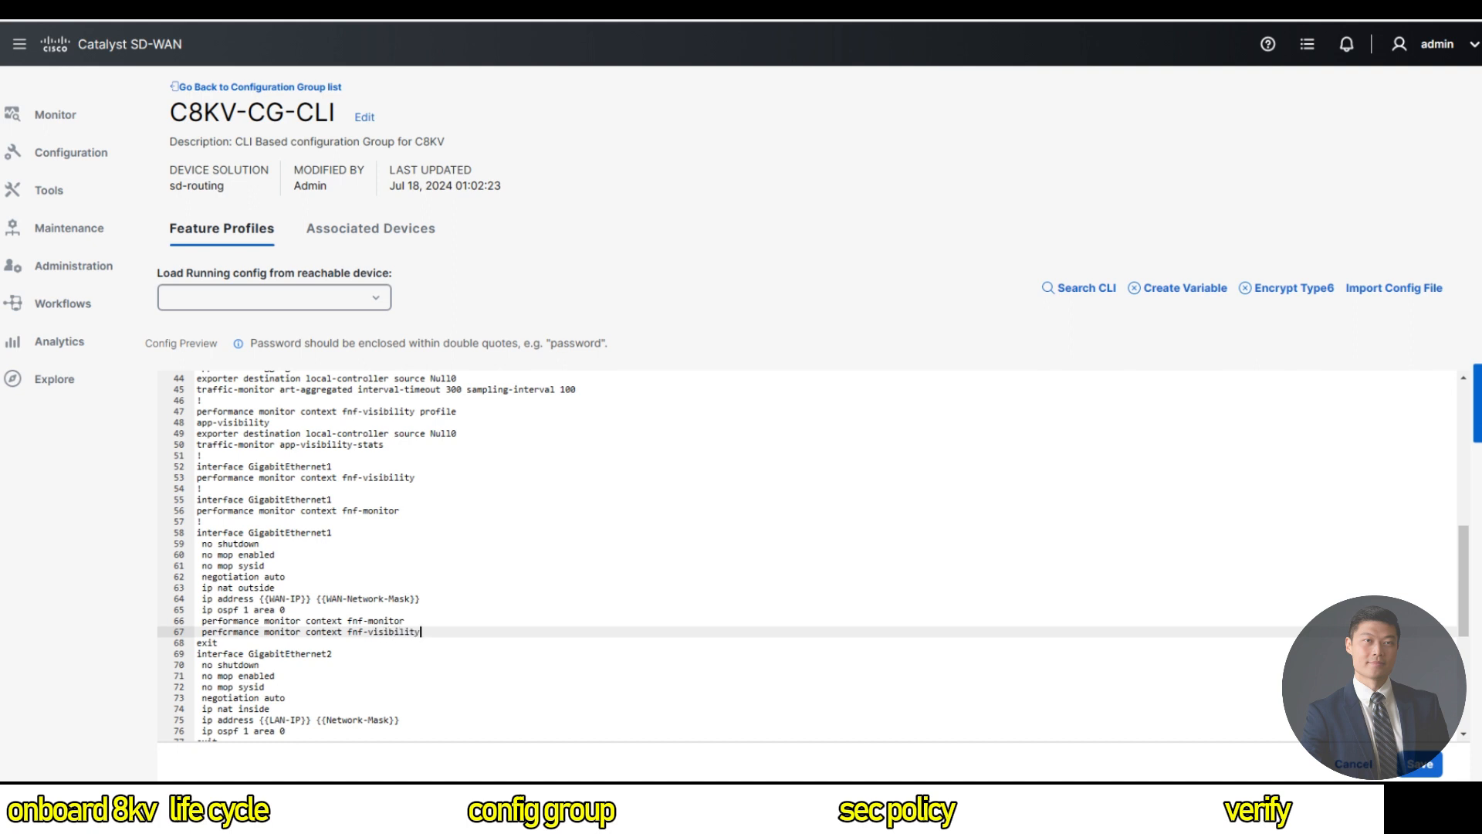
scroll(814, 556, up, 1)
drag(218, 666, 221, 569)
click(366, 569)
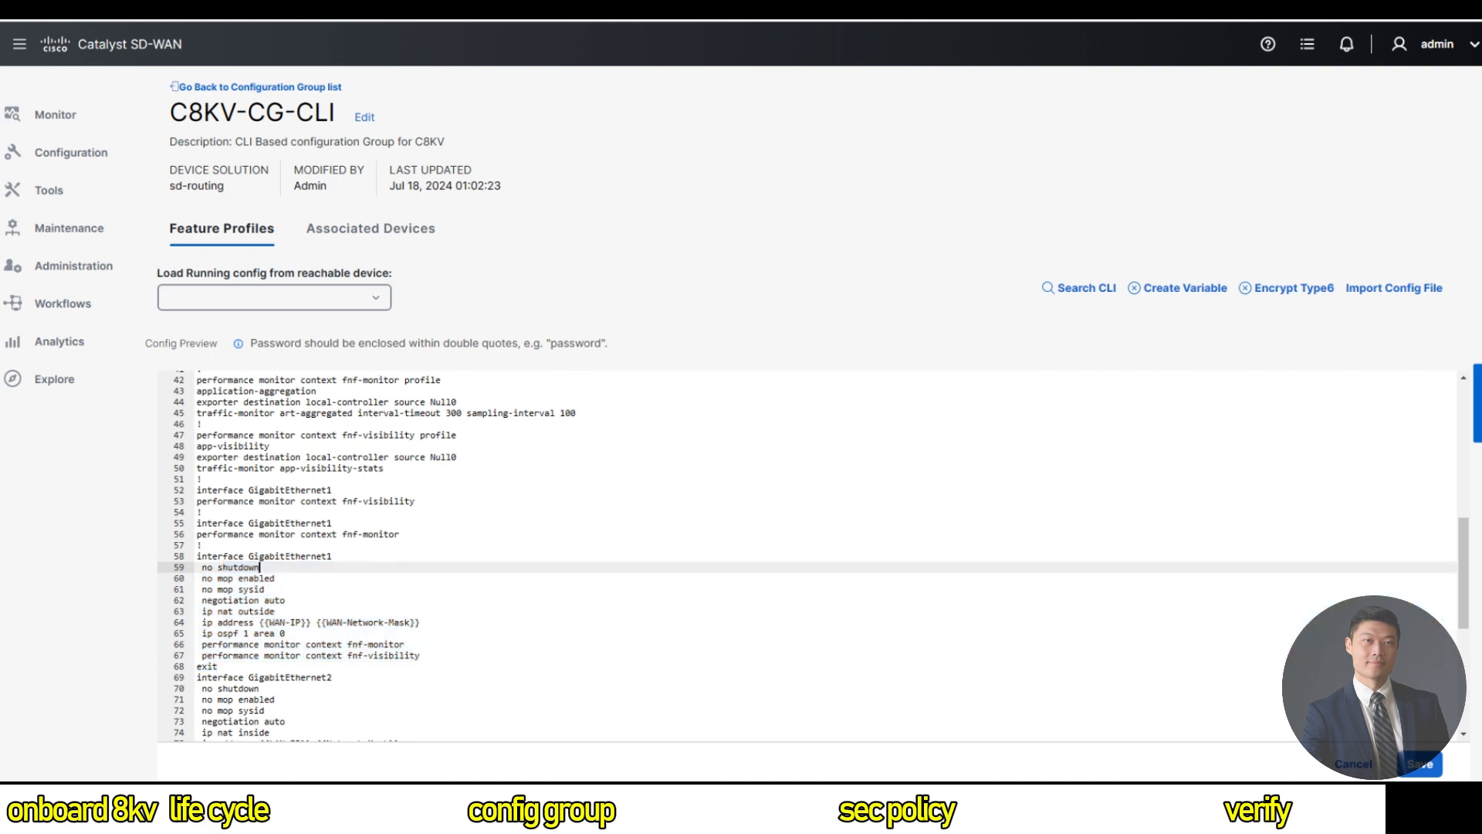
click(1421, 764)
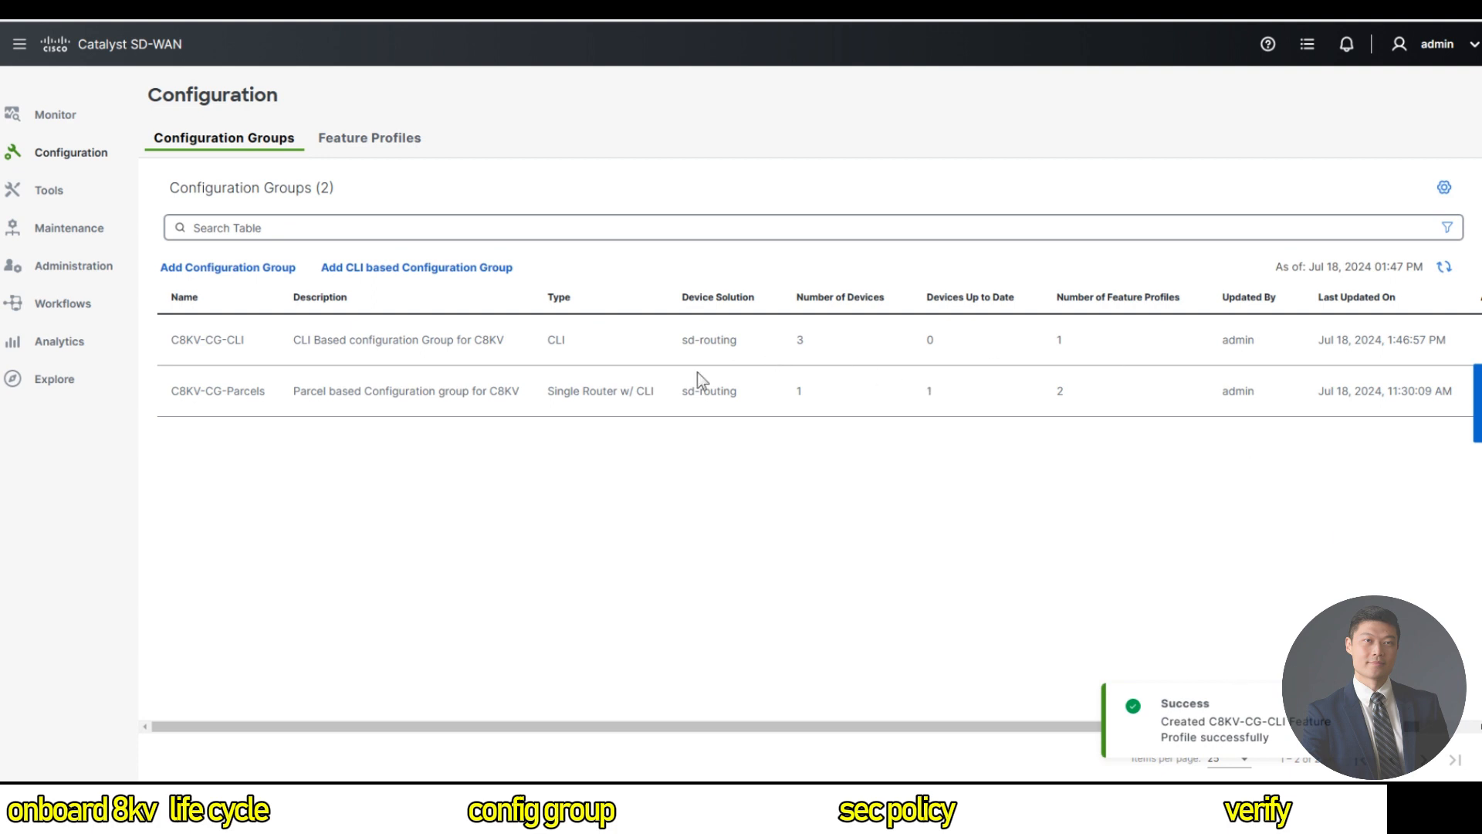
Edit C8KV-CG-CLI, select all three associated devices, and start the deployment.
drag(647, 728, 1072, 661)
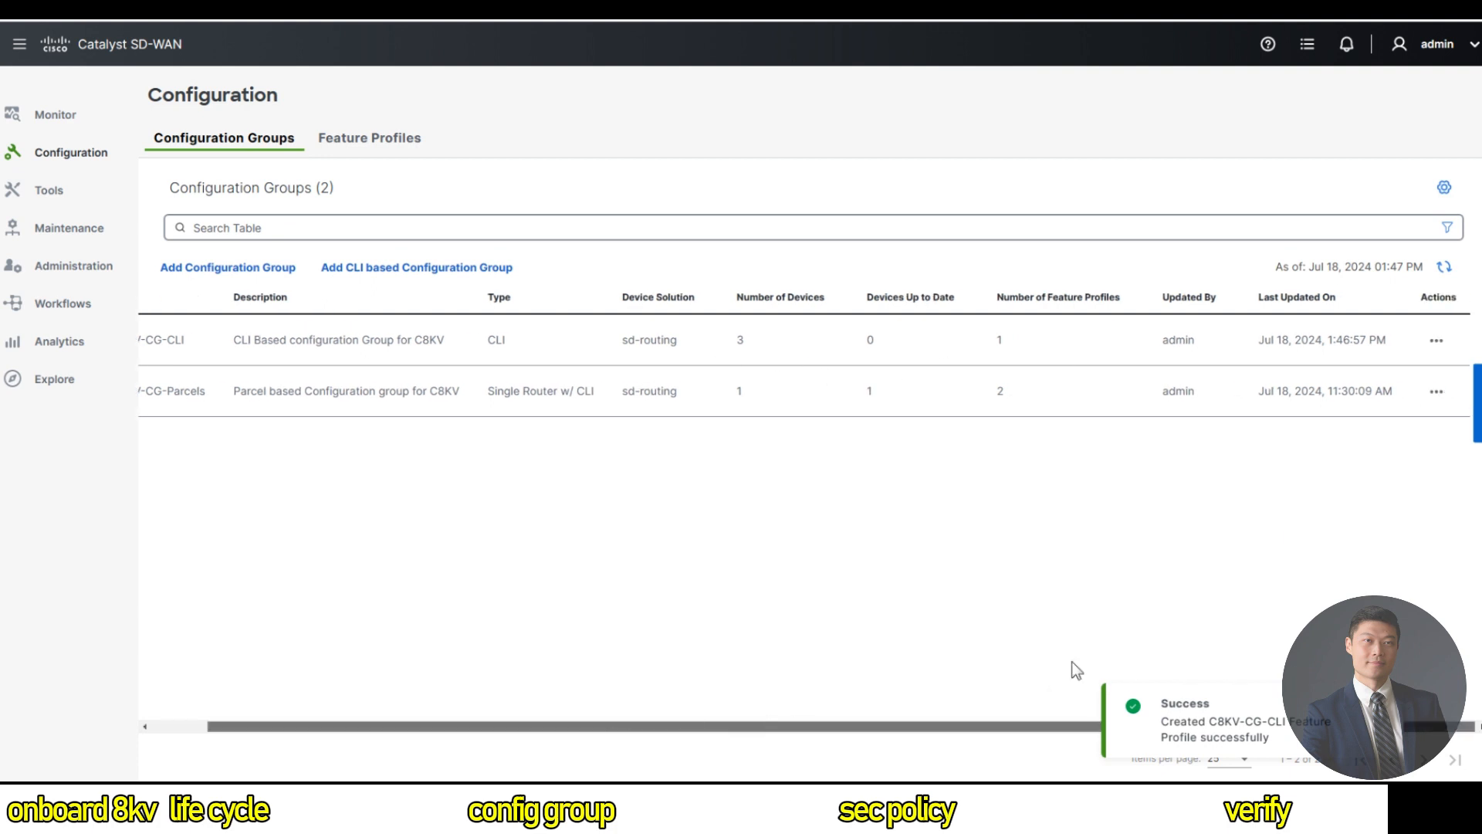
click(1437, 341)
click(1387, 382)
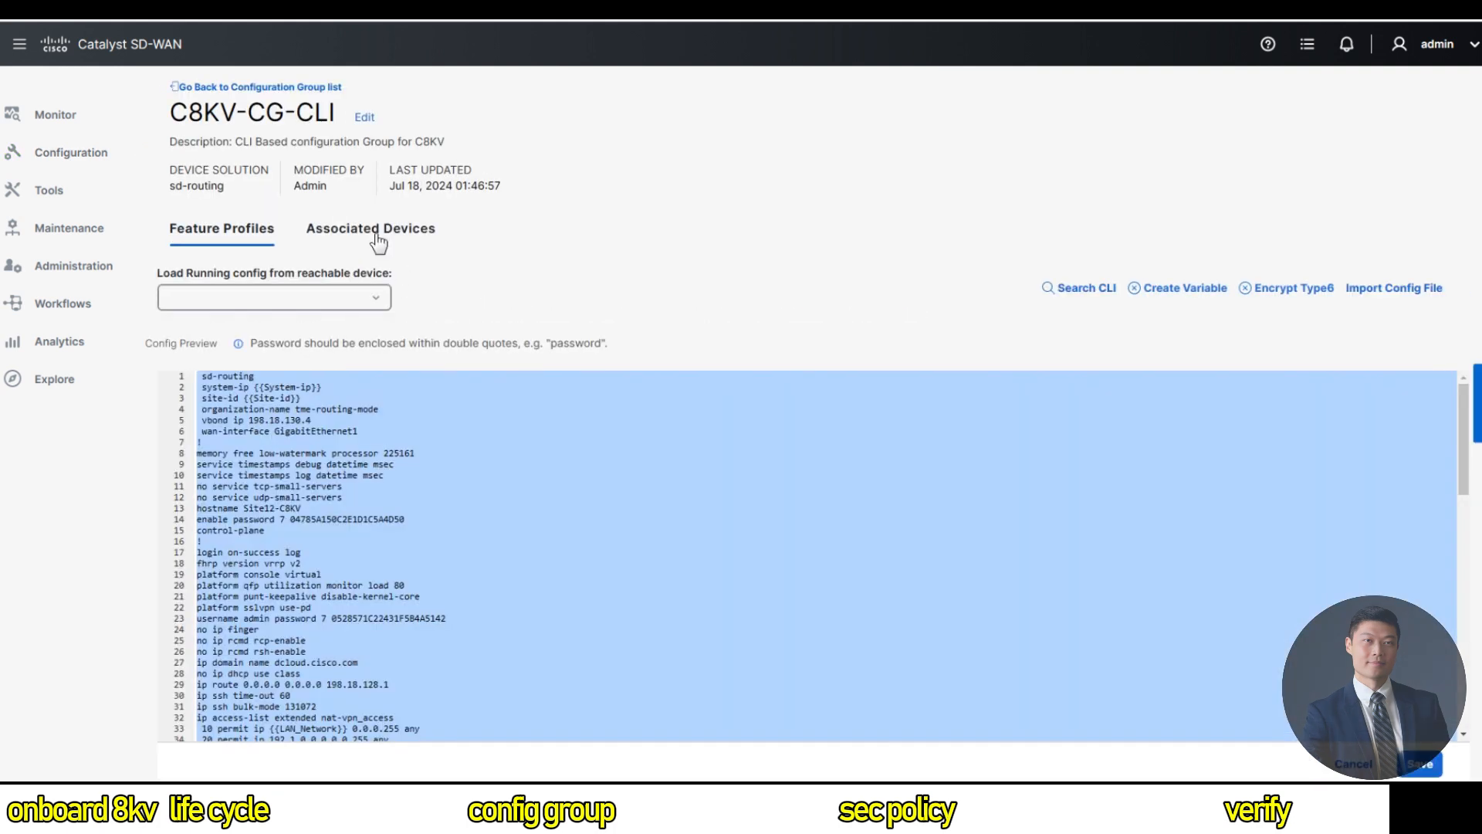
click(378, 240)
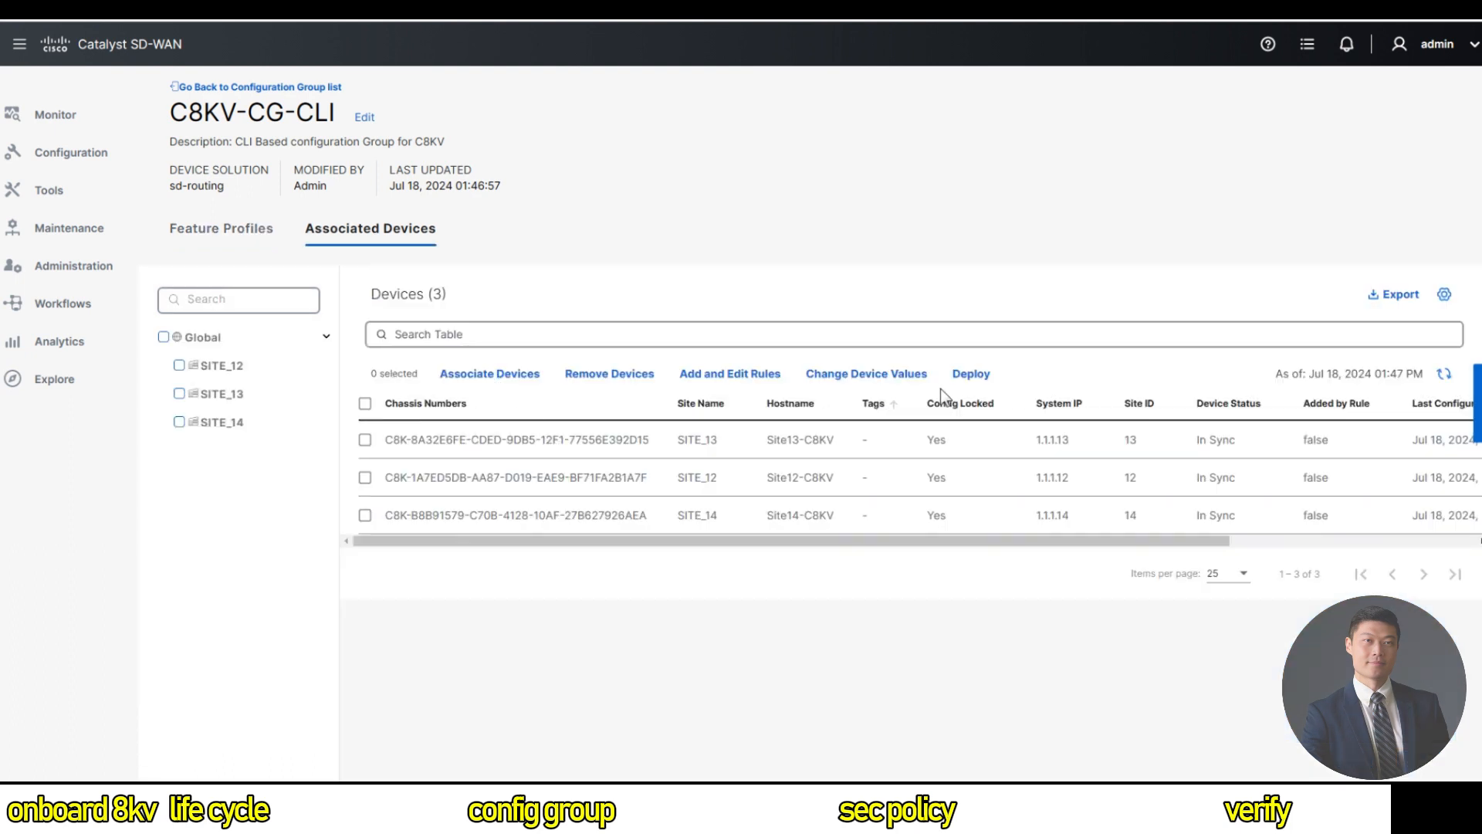
click(365, 404)
click(970, 376)
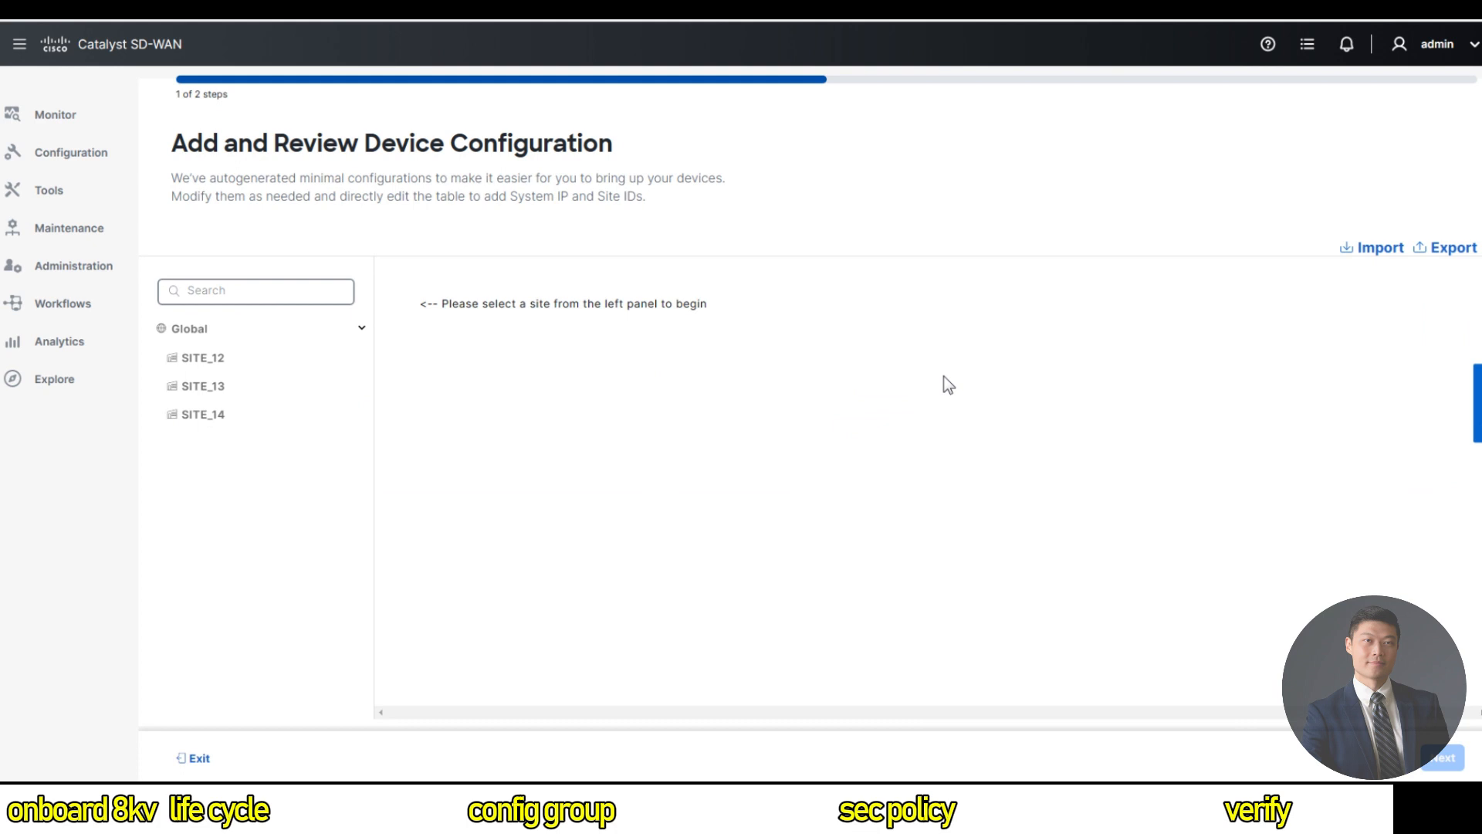
Review SITE_12's C8KV-CG-CLI values, advance to the three-device summary, and preview the CLI.
click(230, 359)
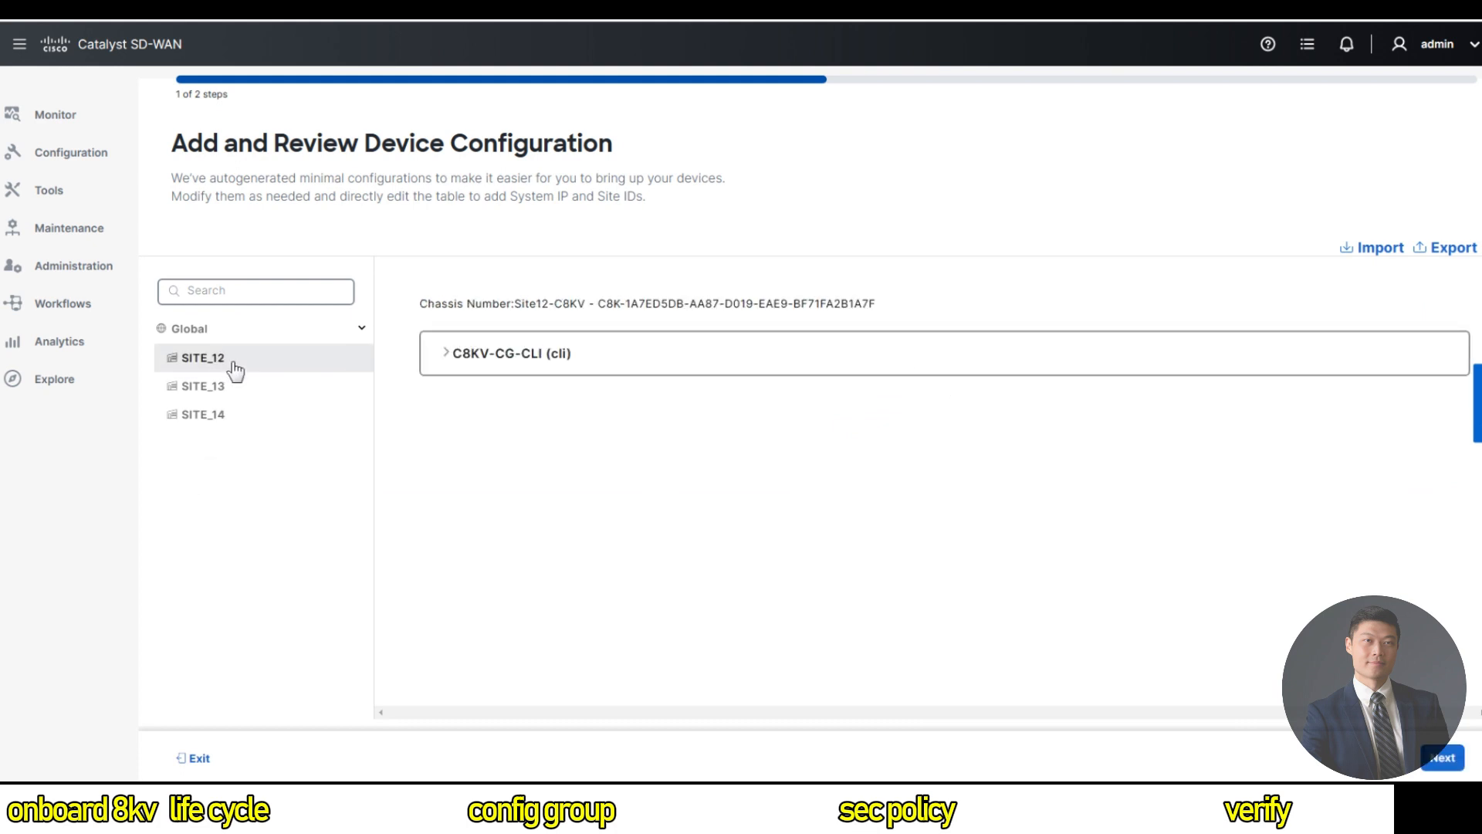
click(462, 356)
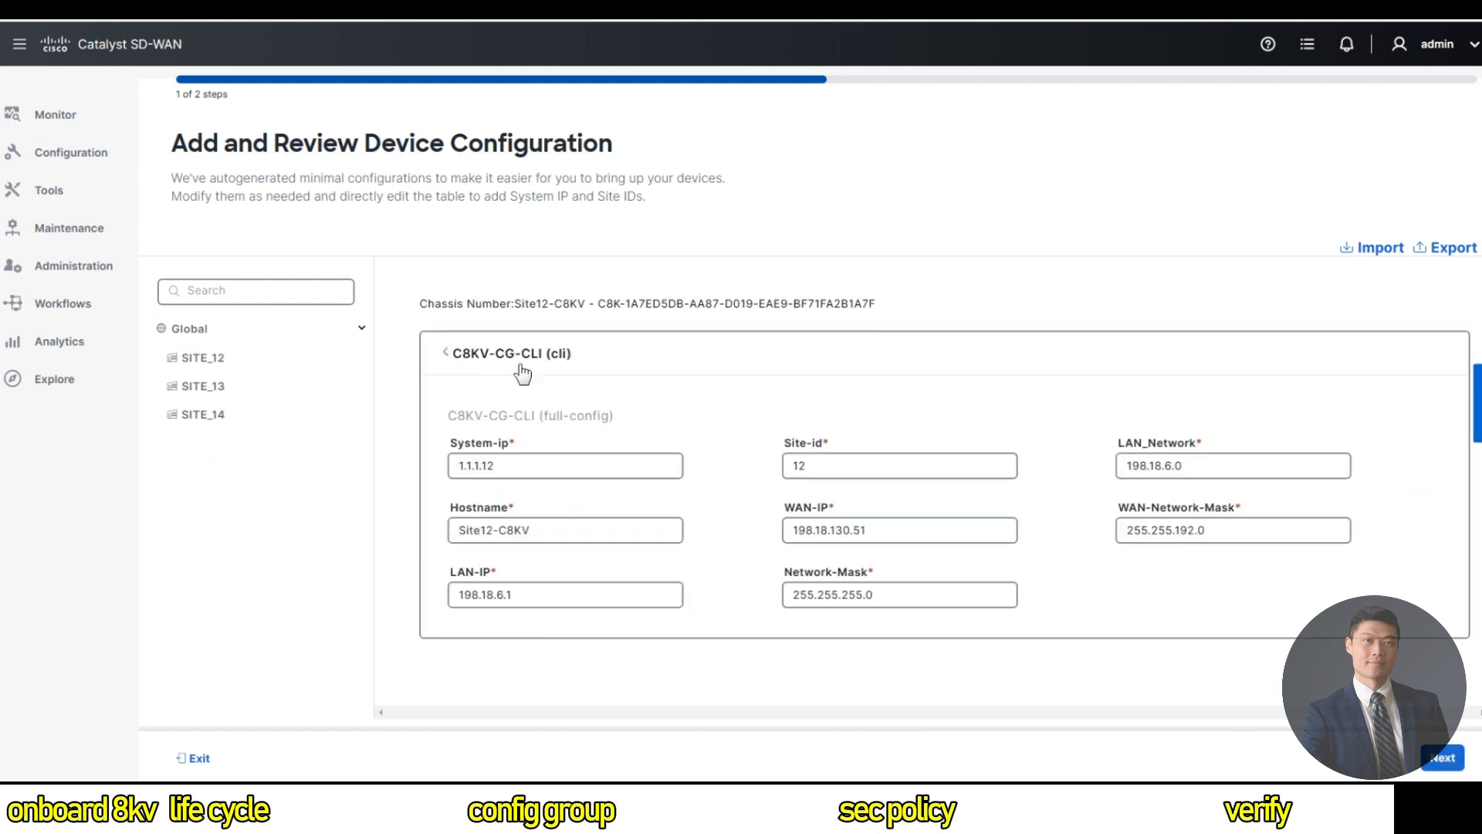
click(454, 355)
click(1441, 758)
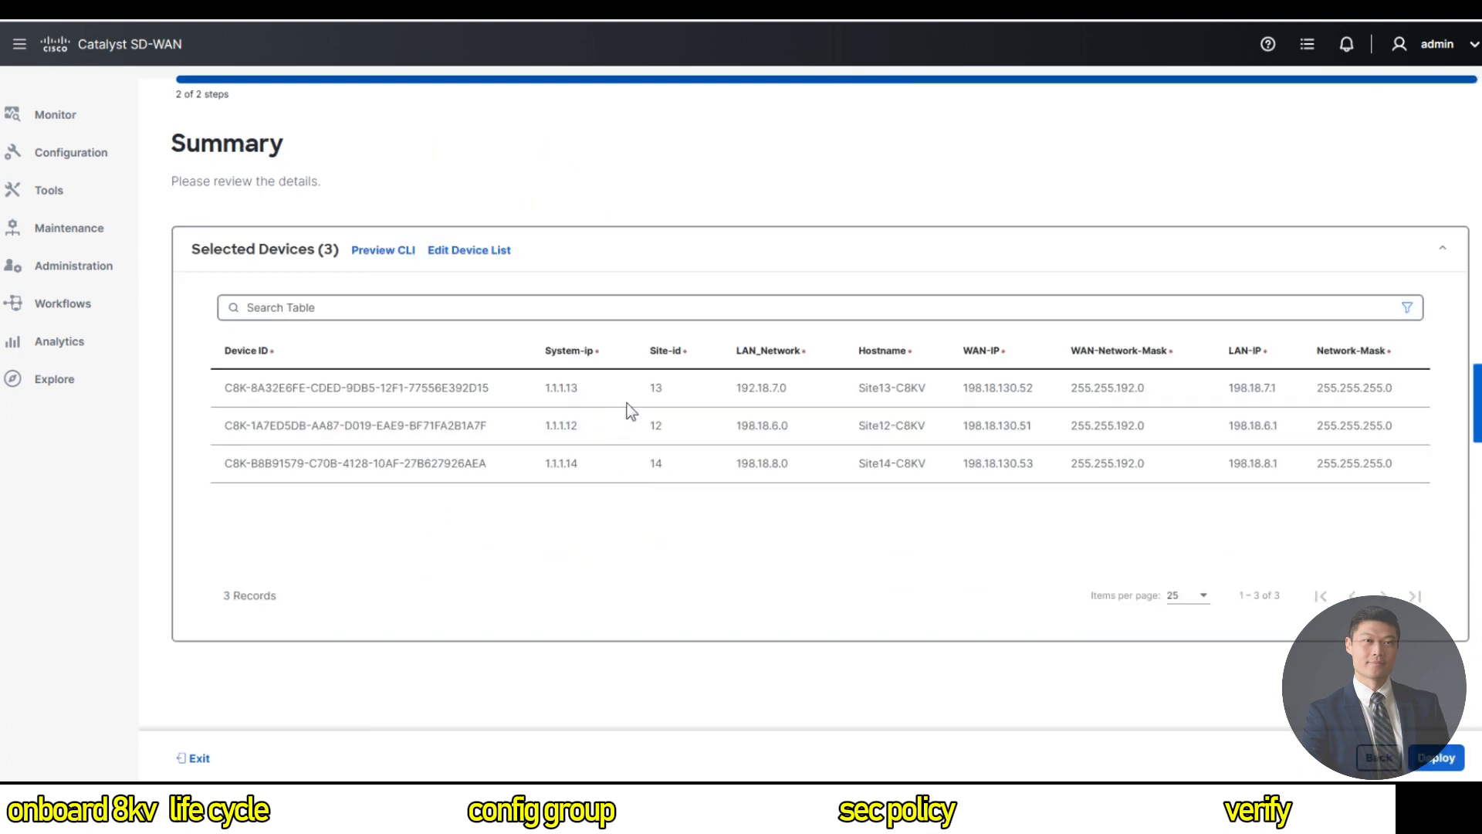
click(372, 251)
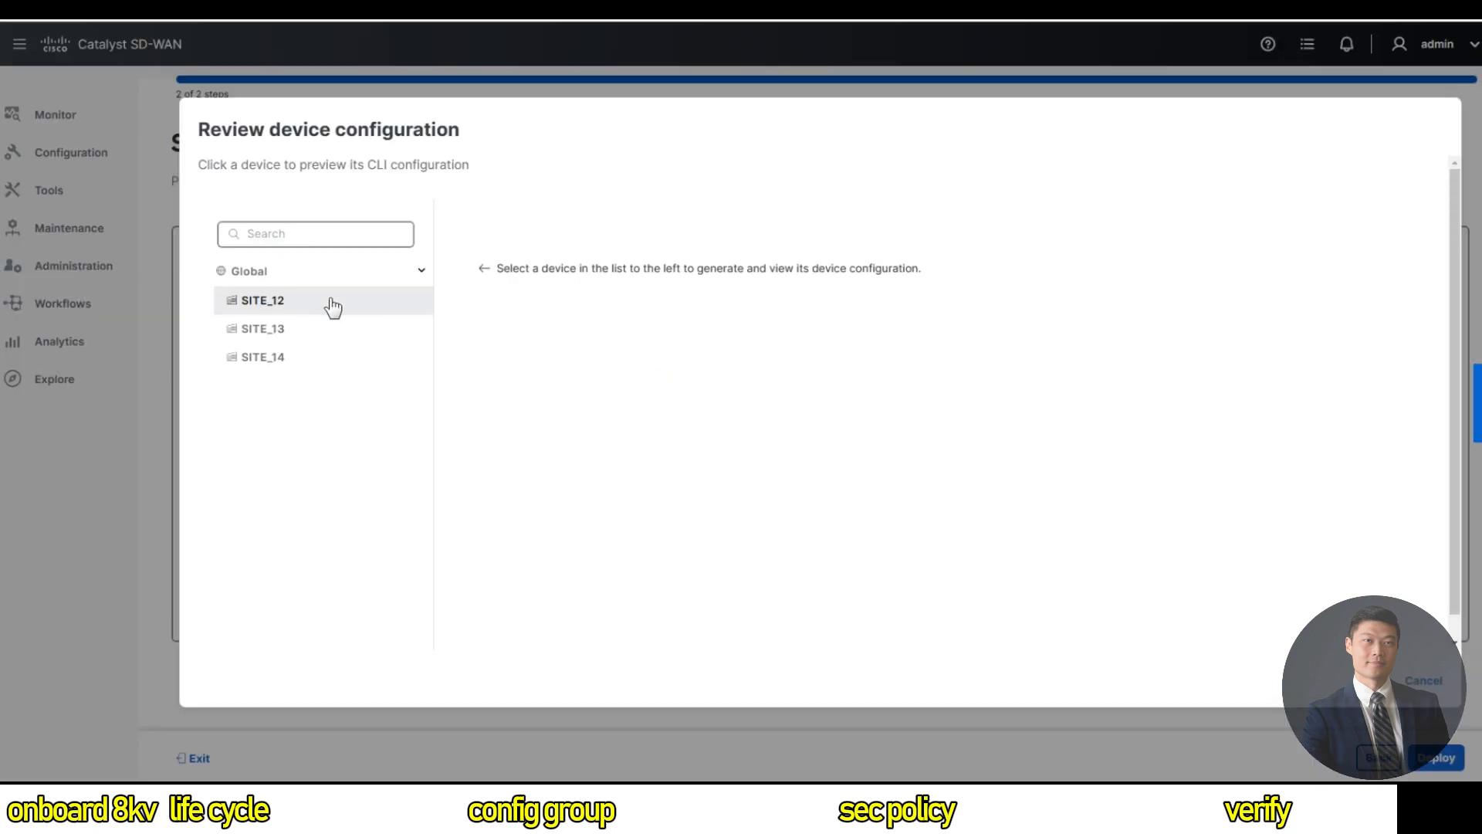
Preview SITE_12's CLI, note the fnf-monitor profile syntax error, and exit the deployment.
click(329, 301)
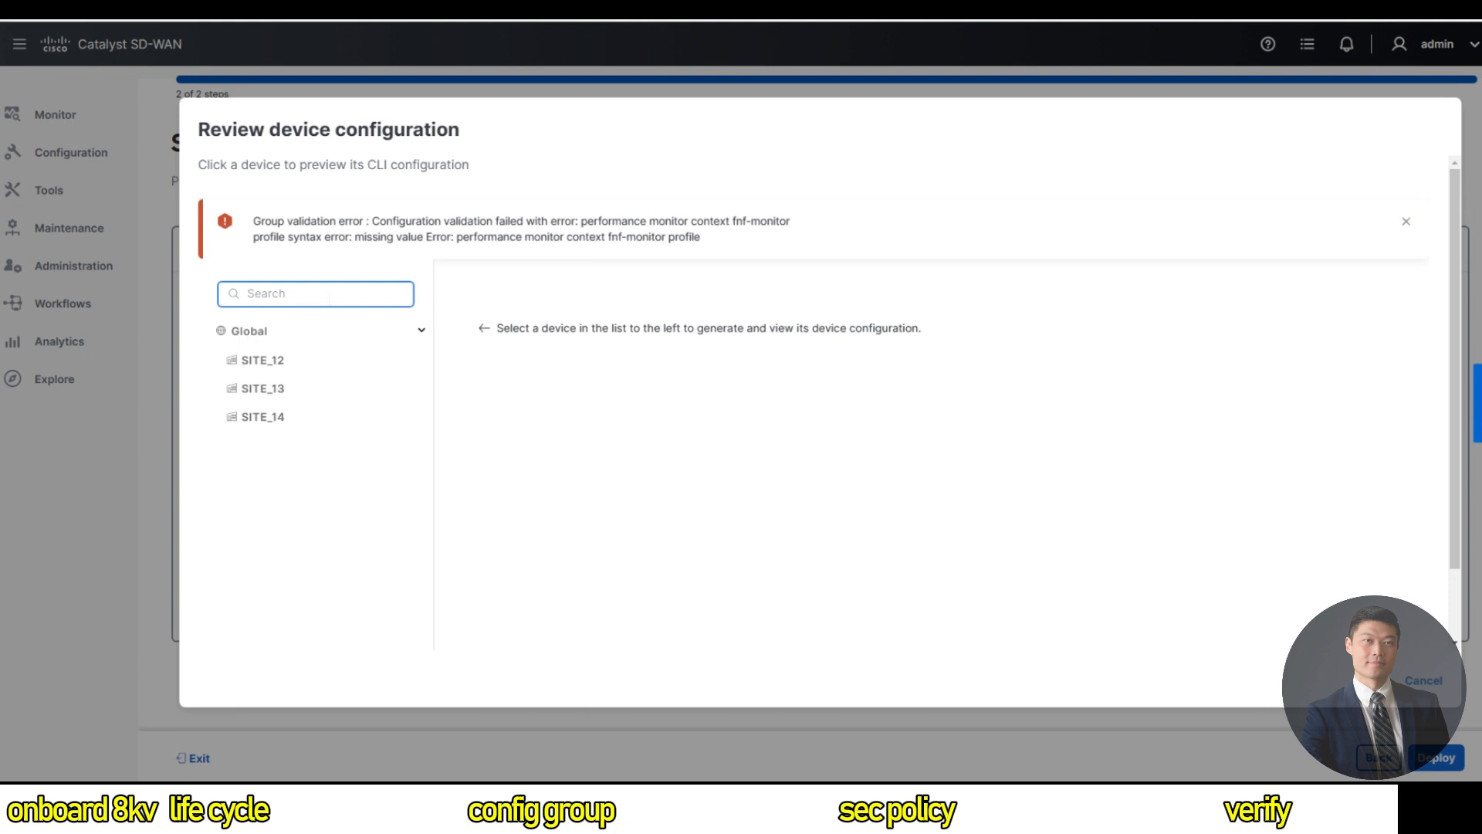
click(1367, 686)
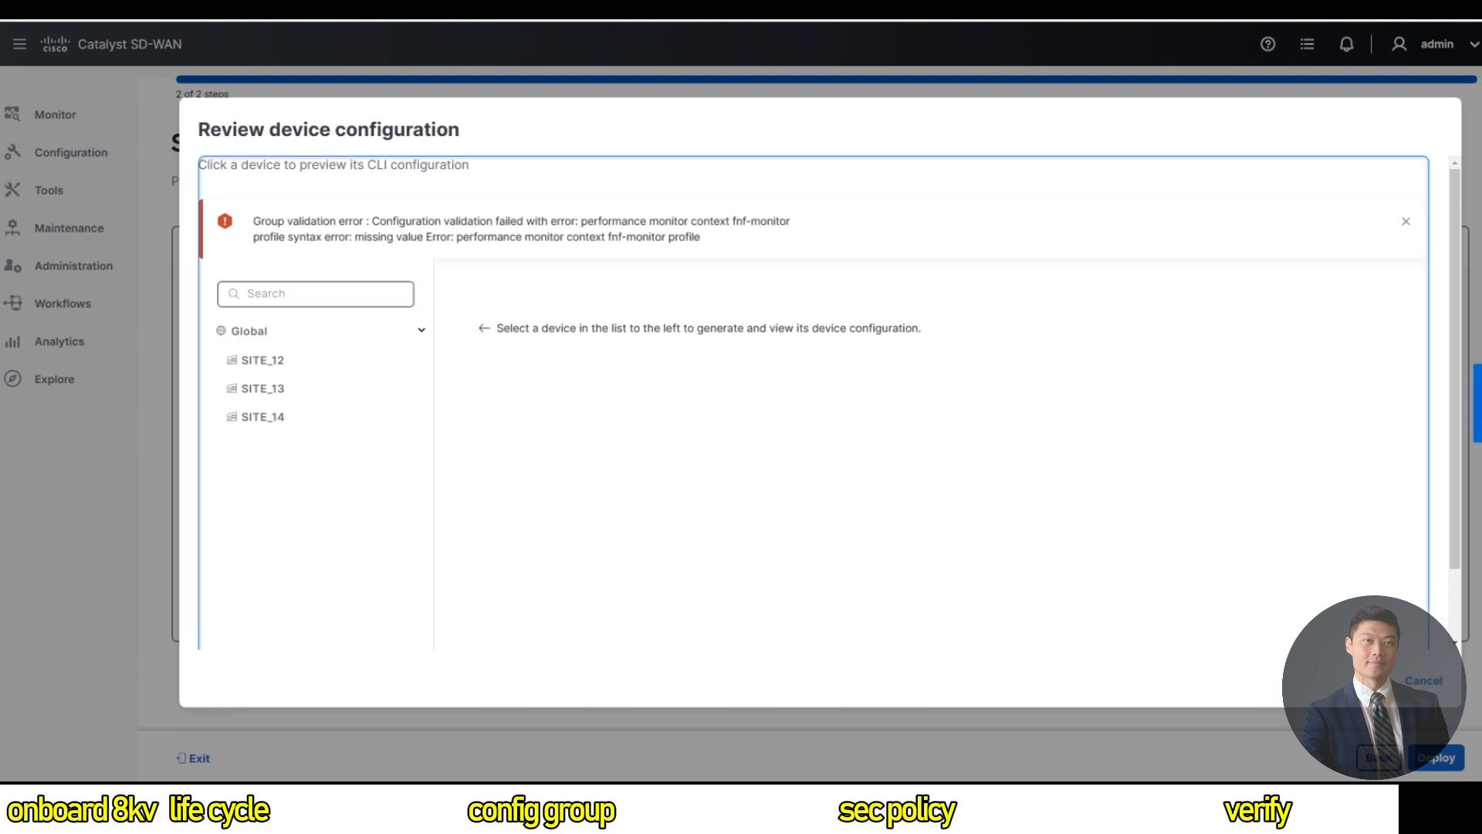
click(1428, 683)
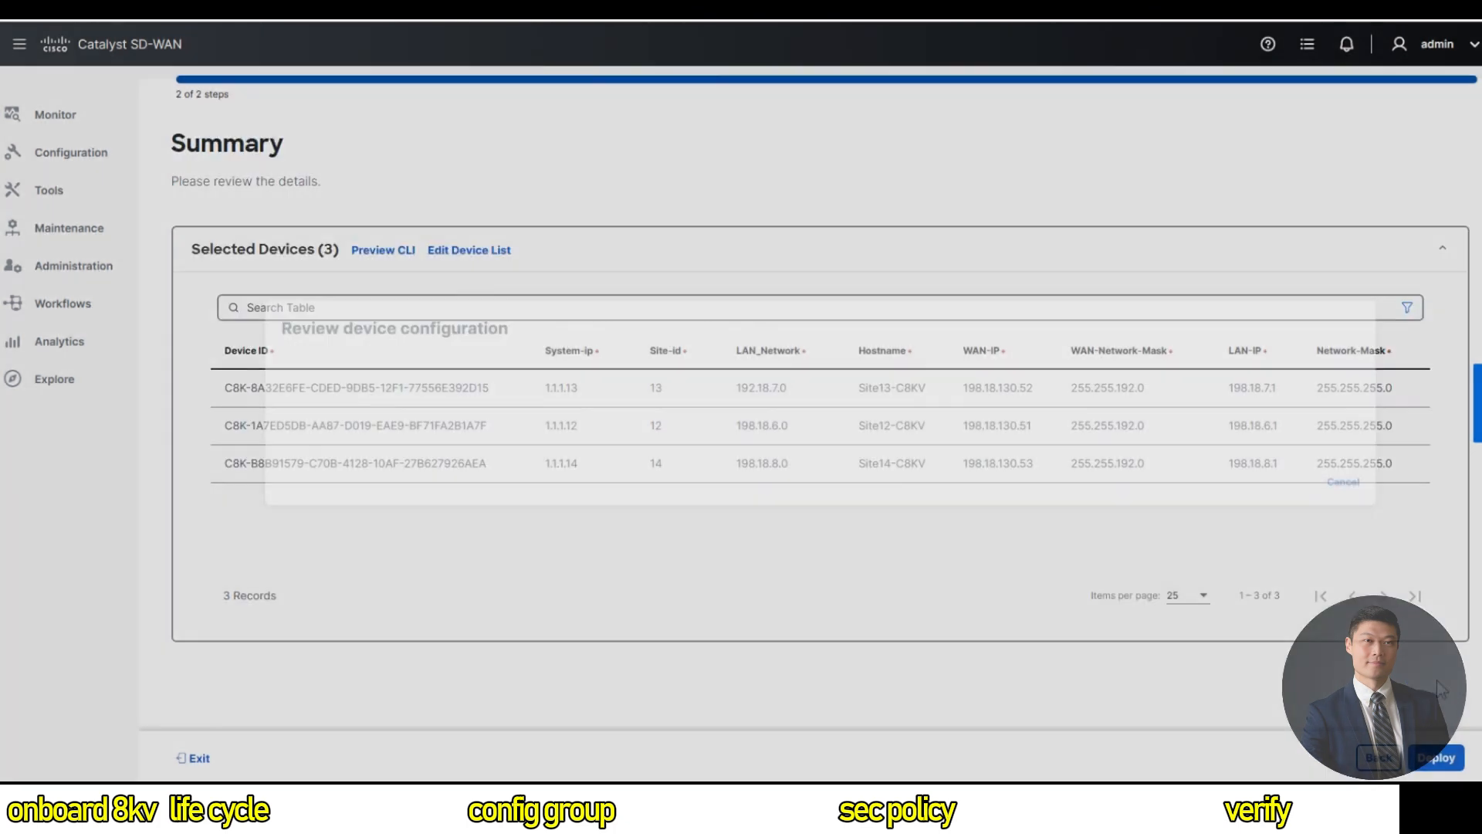
click(1368, 758)
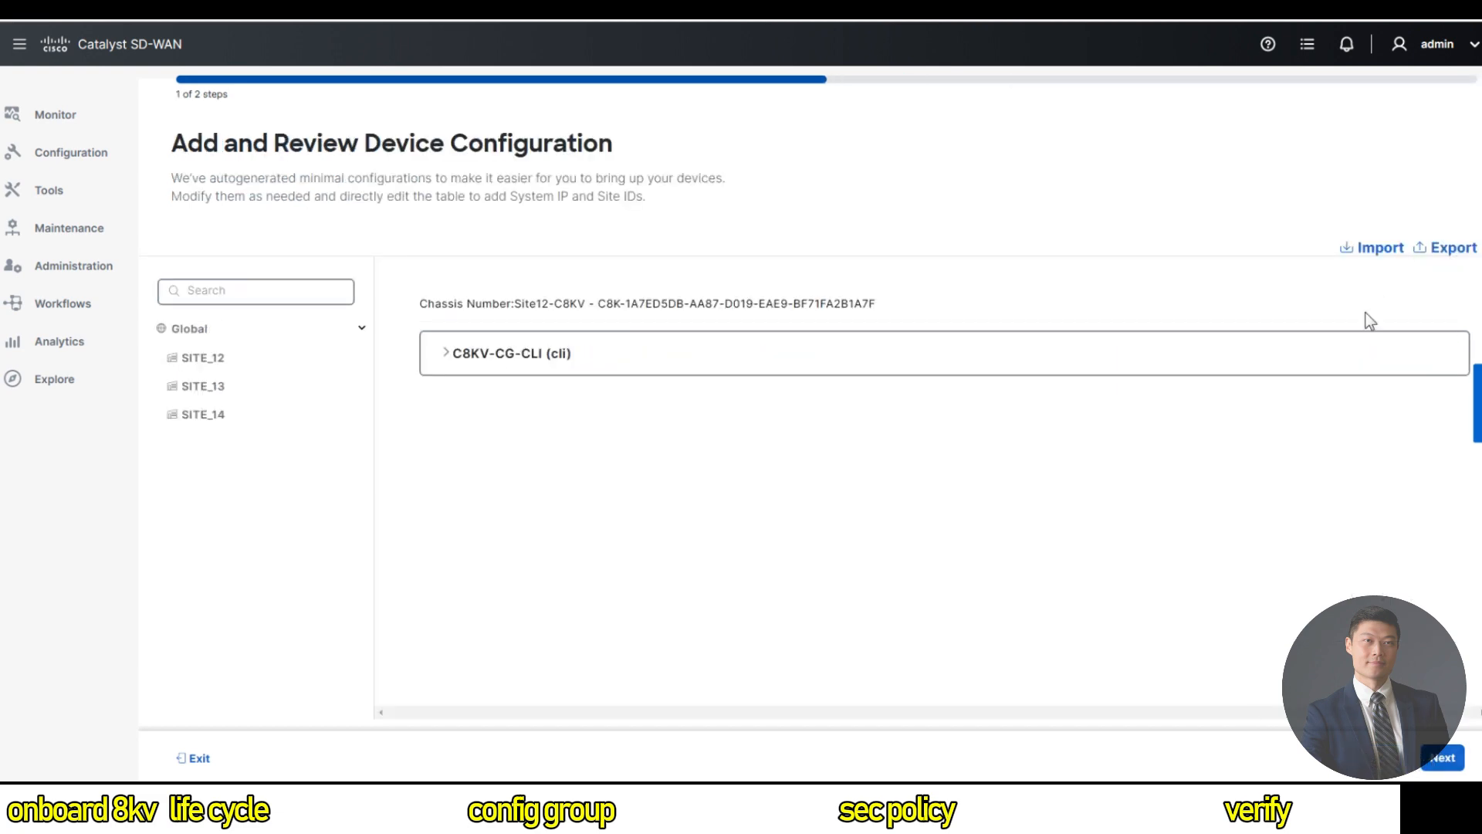
click(200, 760)
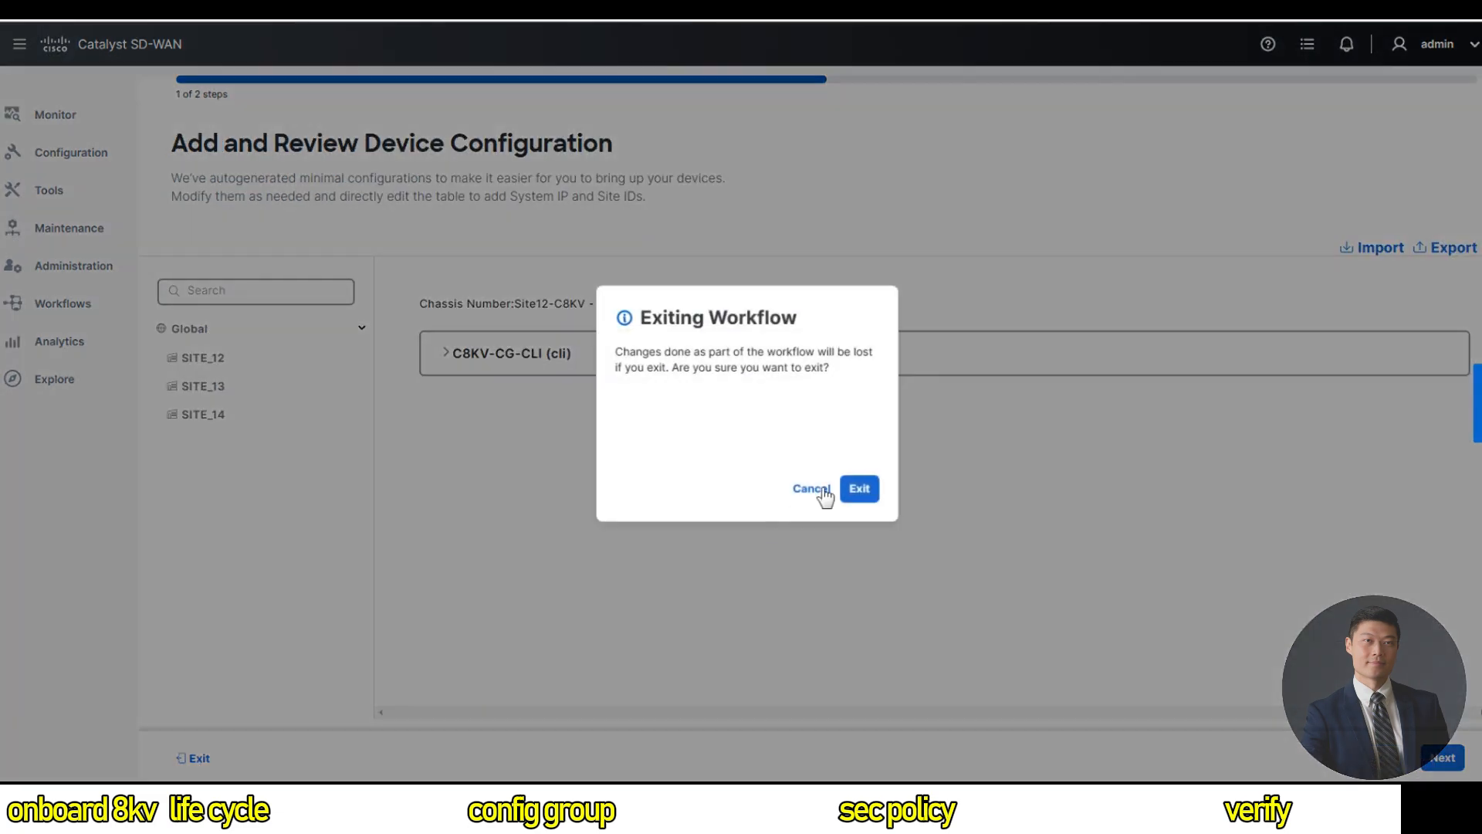
click(859, 490)
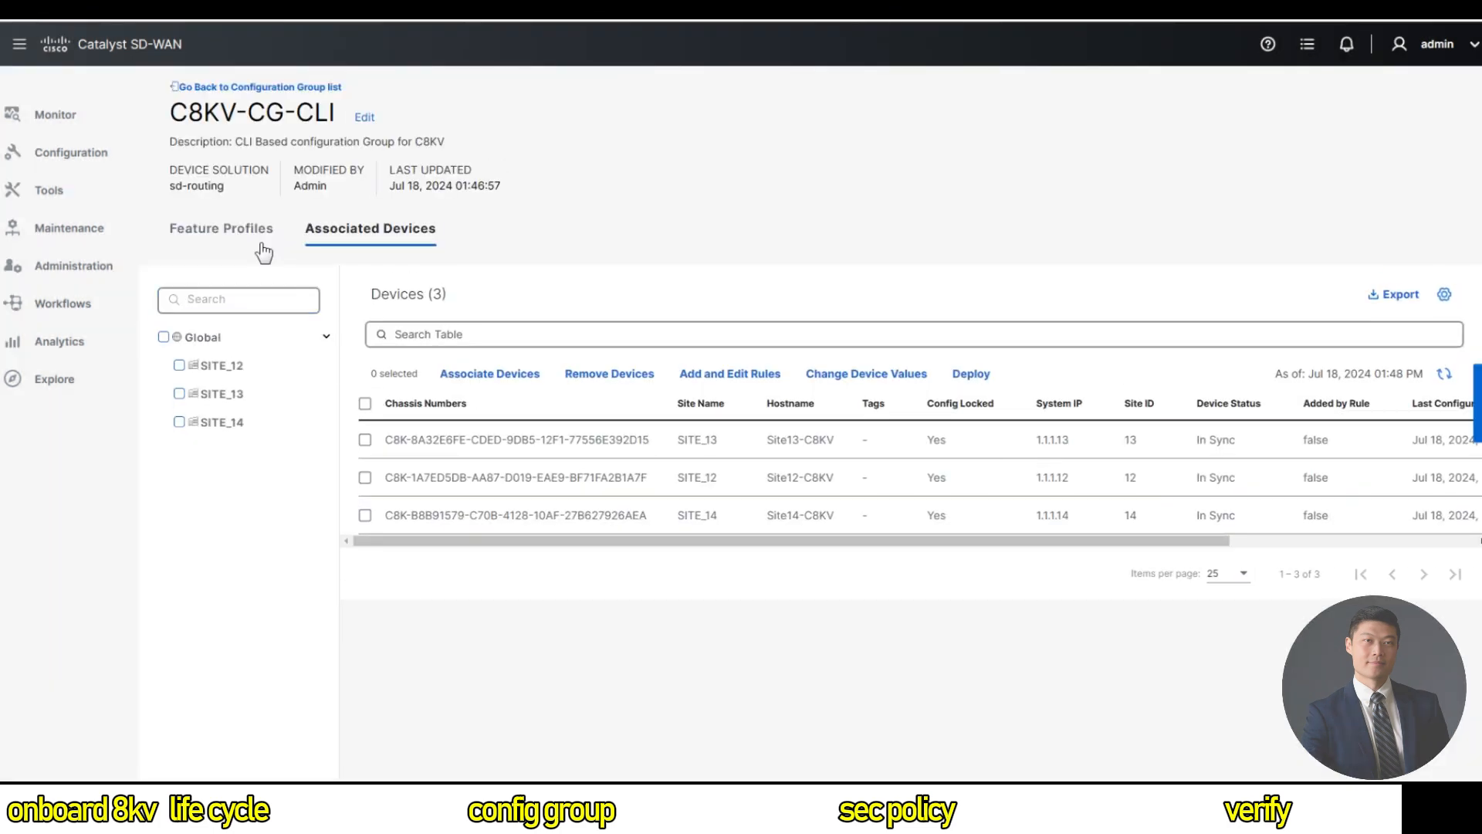
Return to C8KV-CG-CLI's CLI text and locate the two performance monitor profile blocks.
click(223, 231)
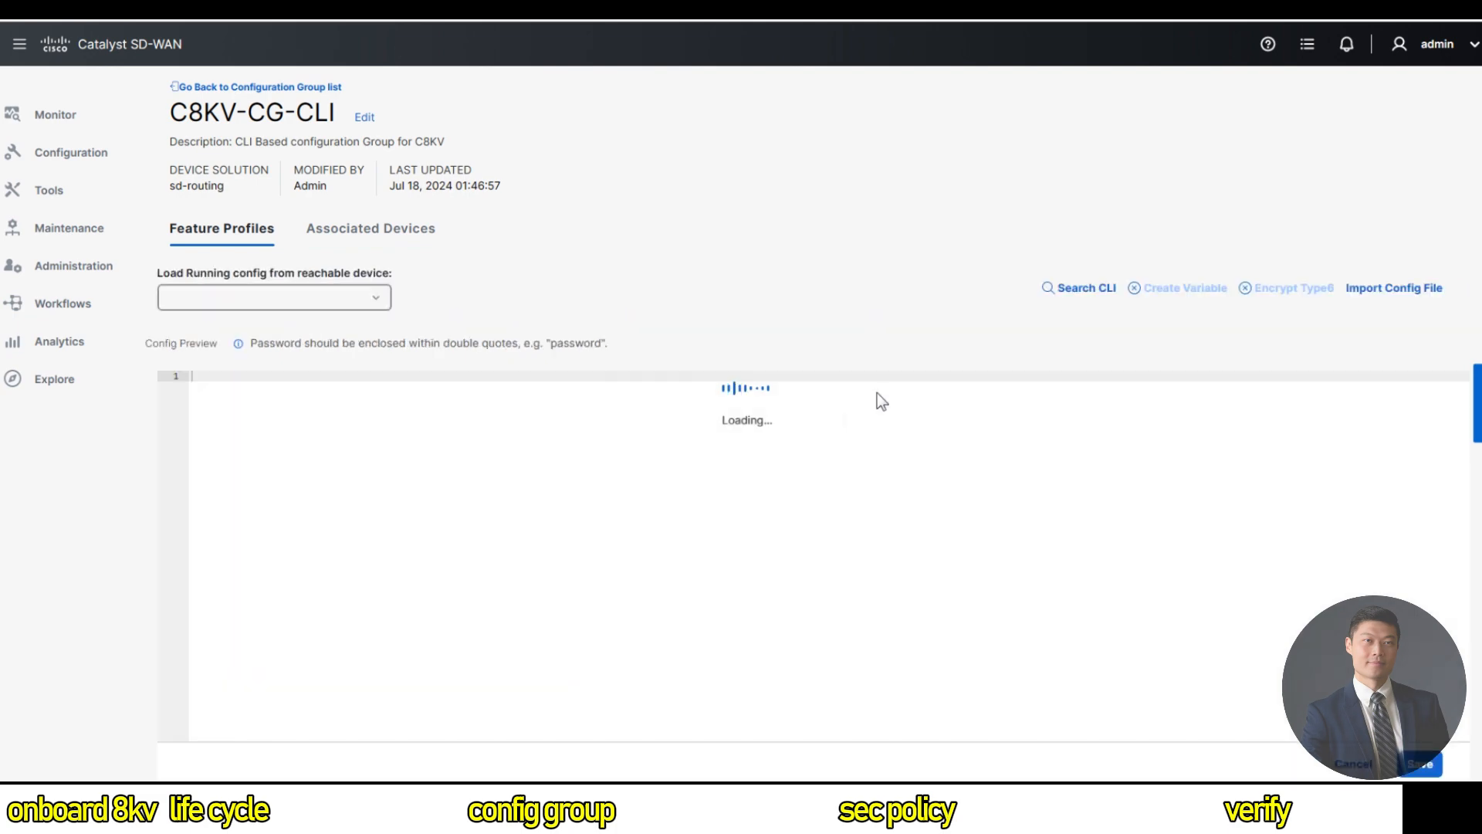
scroll(504, 550, down, 1)
scroll(495, 572, down, 10)
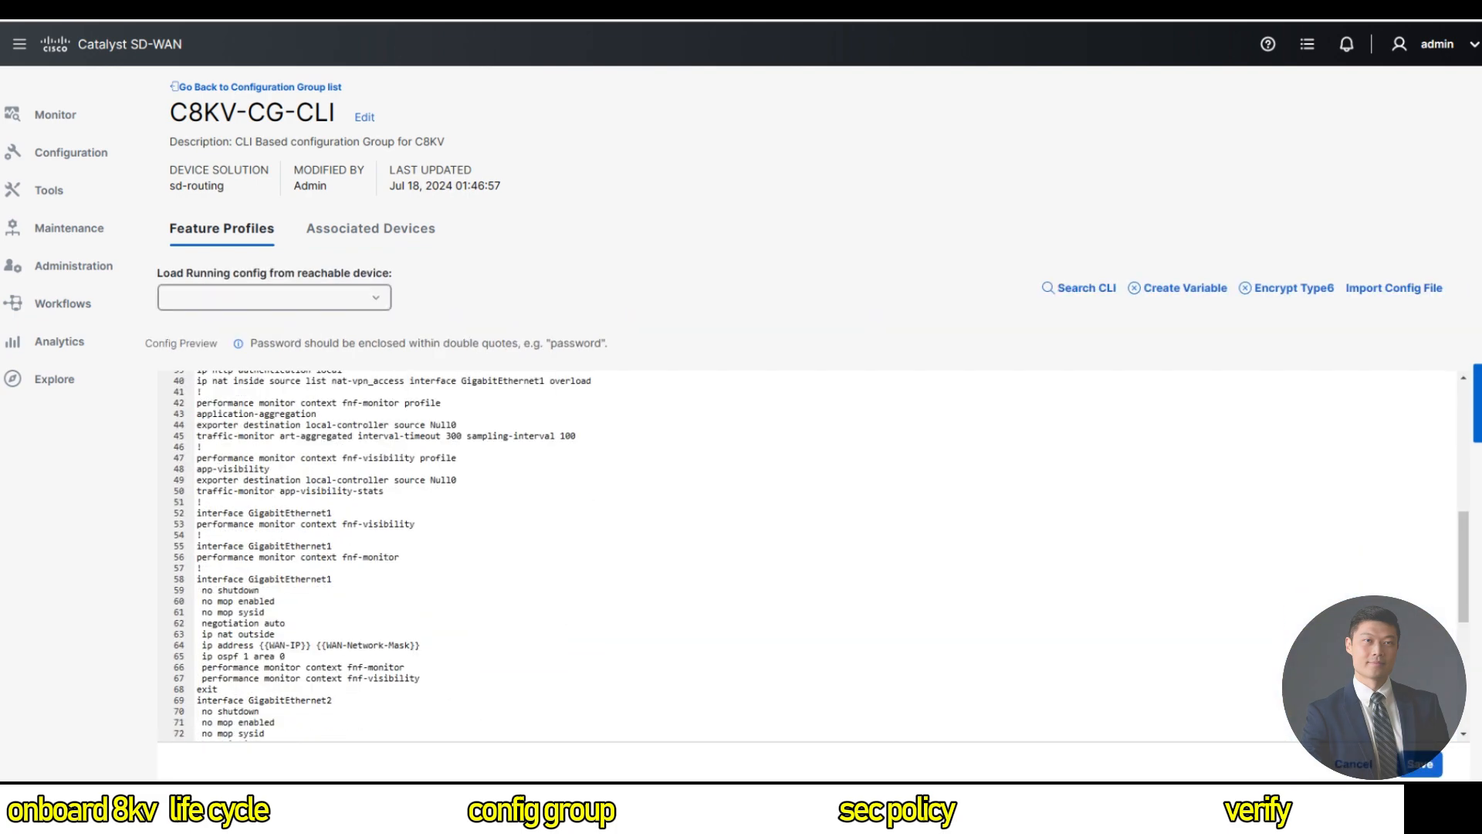
scroll(822, 555, up, 1)
drag(202, 525, 197, 426)
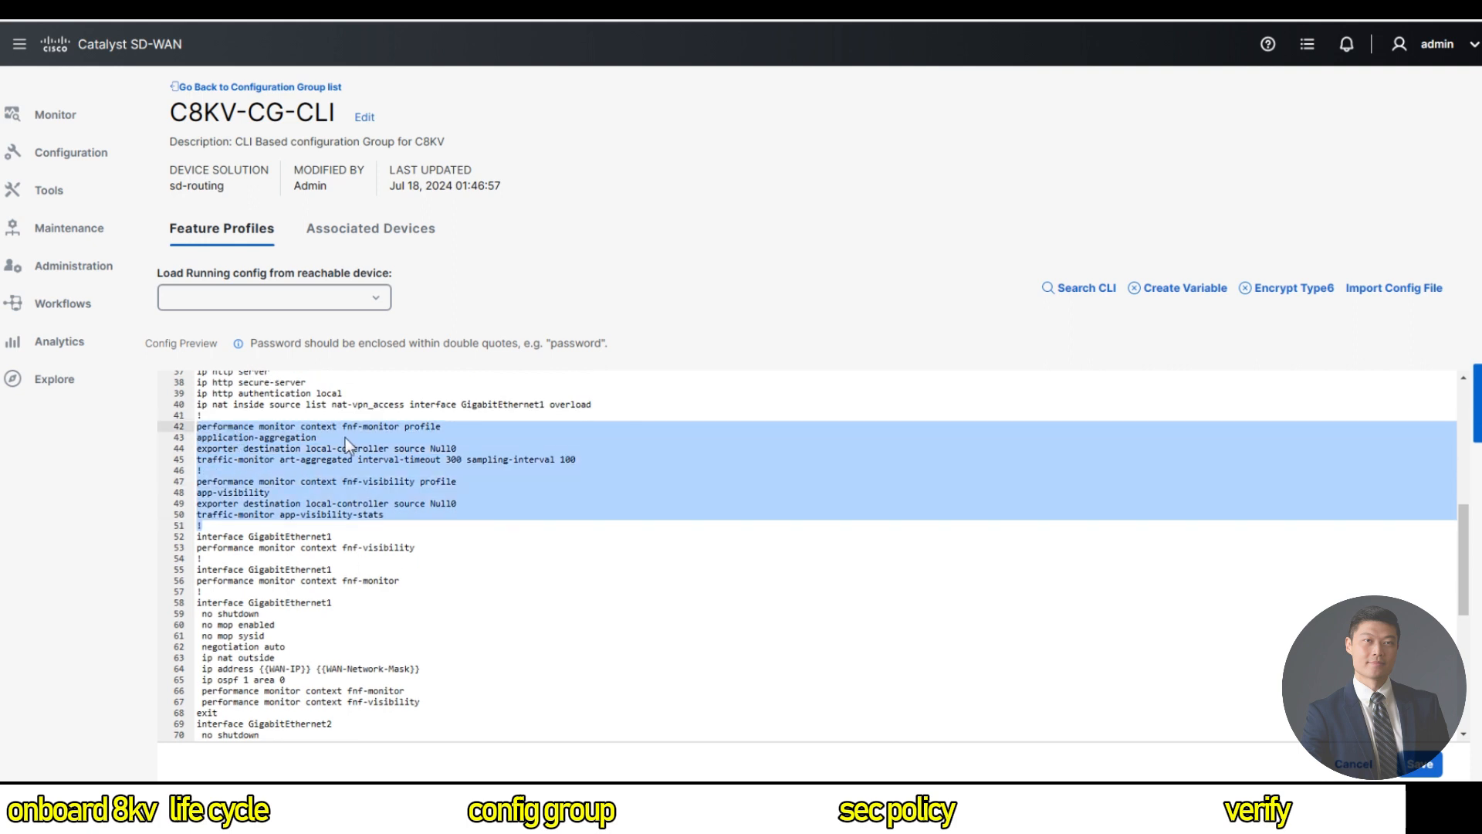
Join the profile lines so fnf-monitor reads profile application-aggregation, then save the group.
click(197, 492)
key(BackSpace)
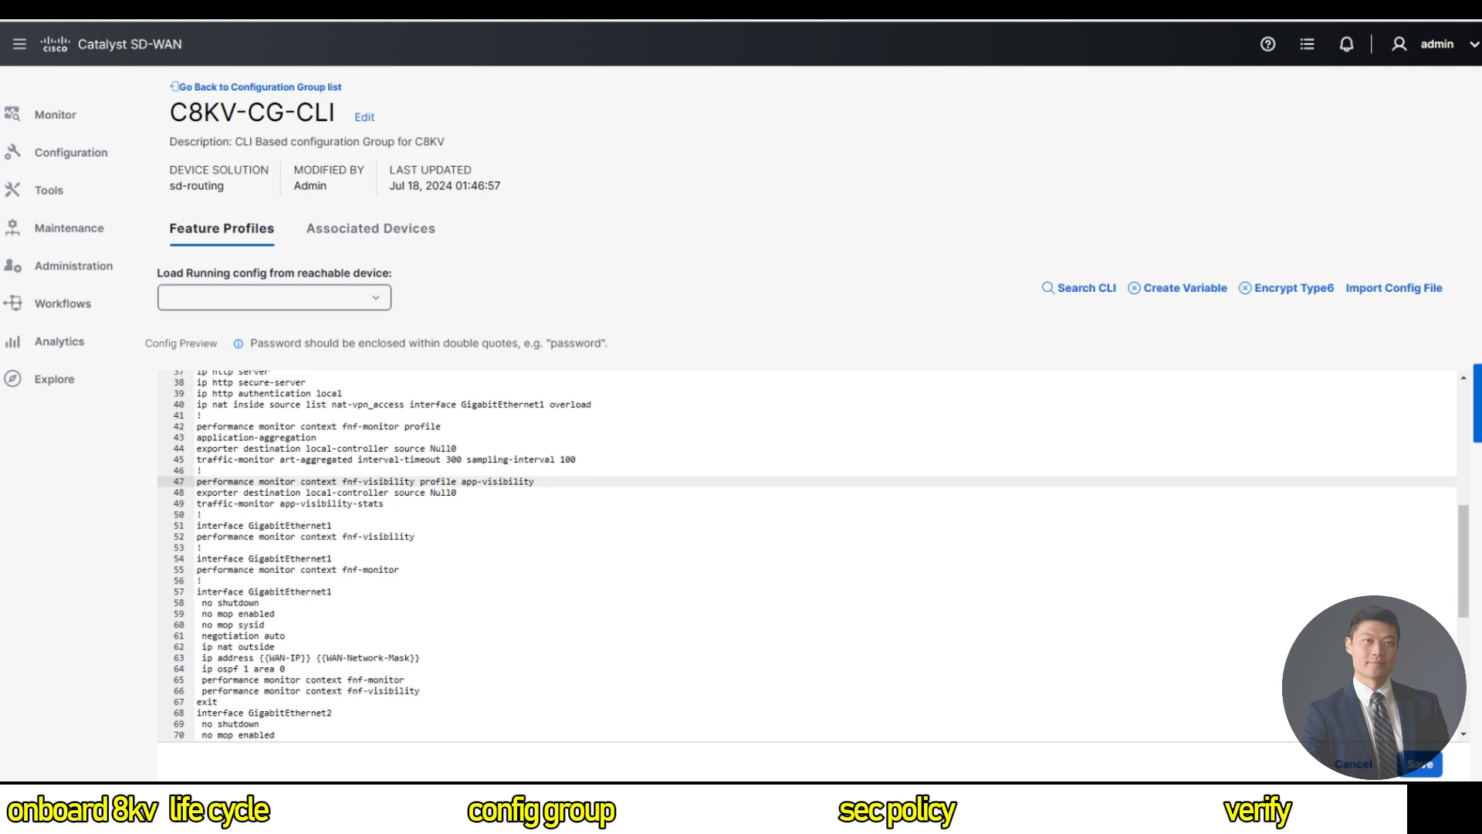
click(198, 438)
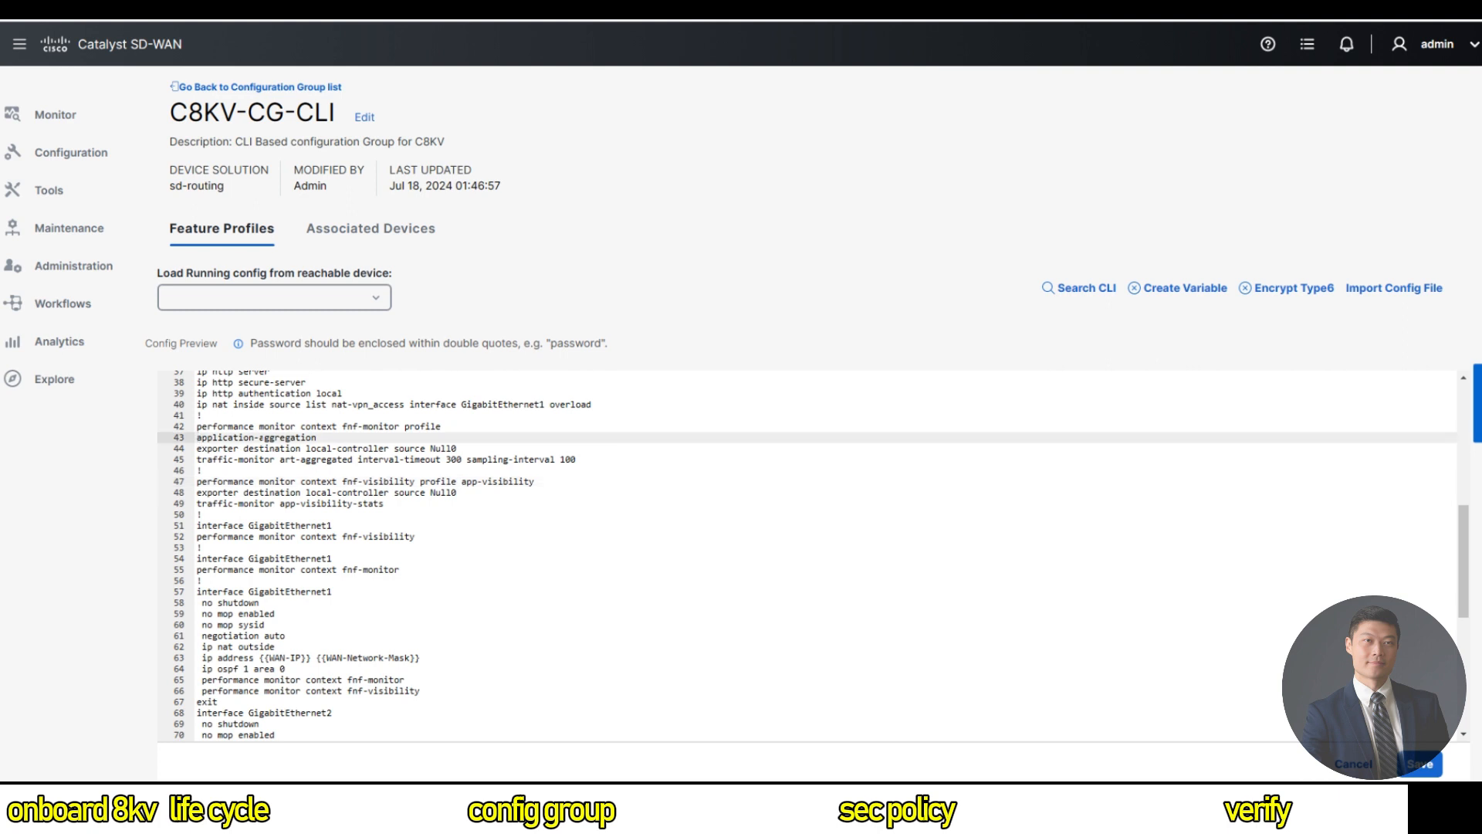
key(BackSpace)
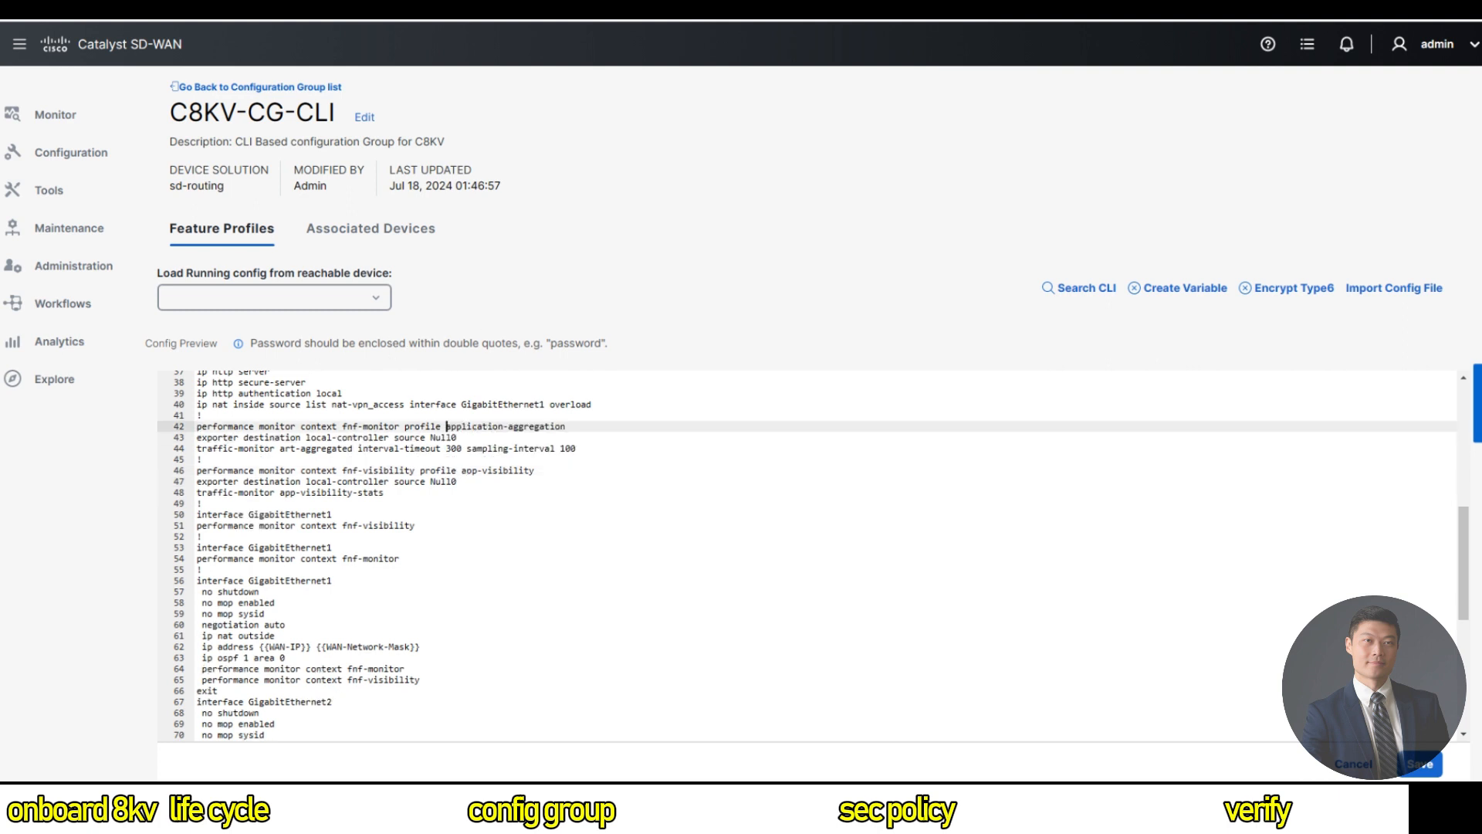
drag(198, 504, 178, 414)
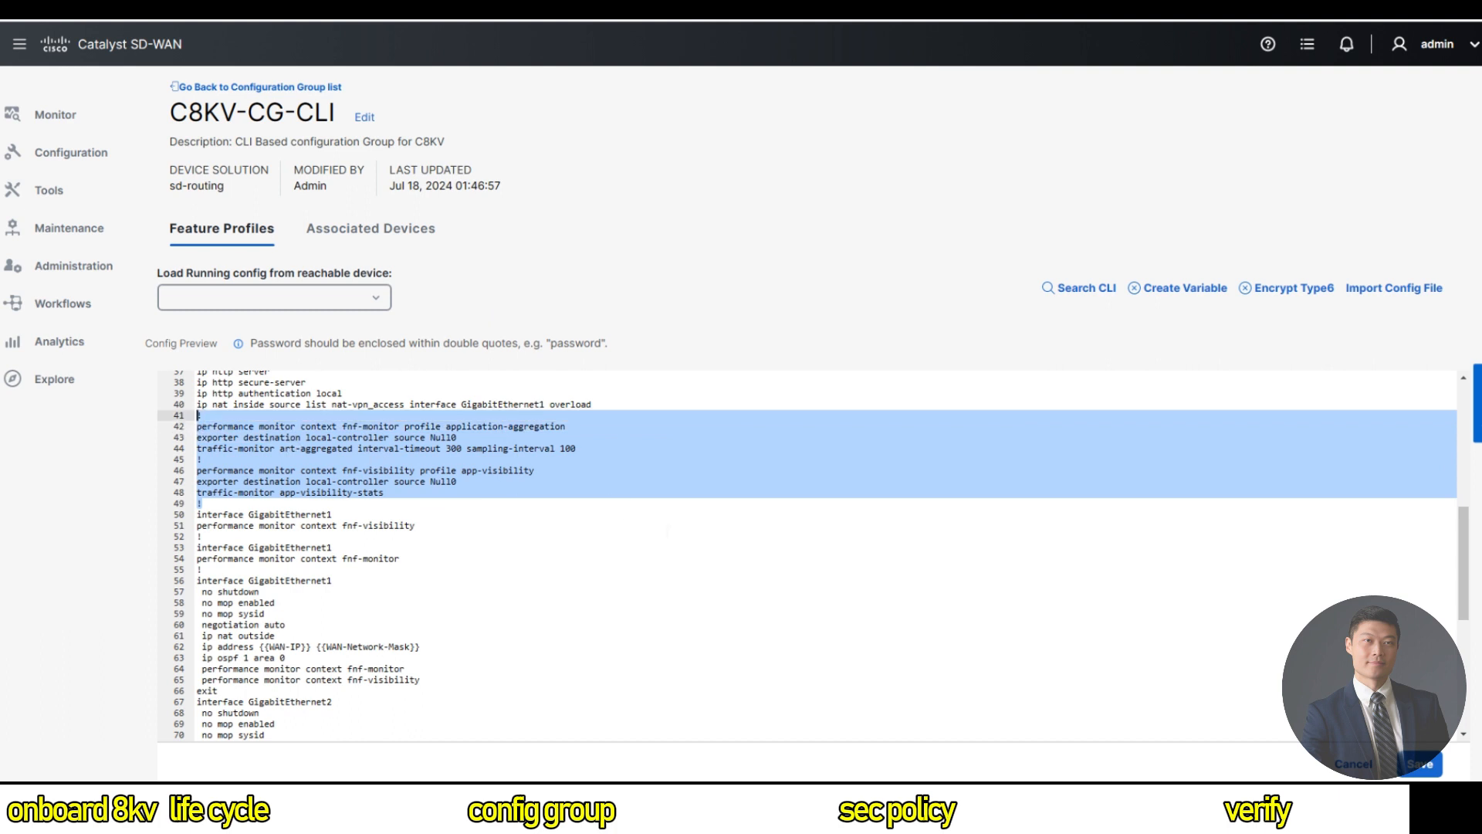
click(668, 533)
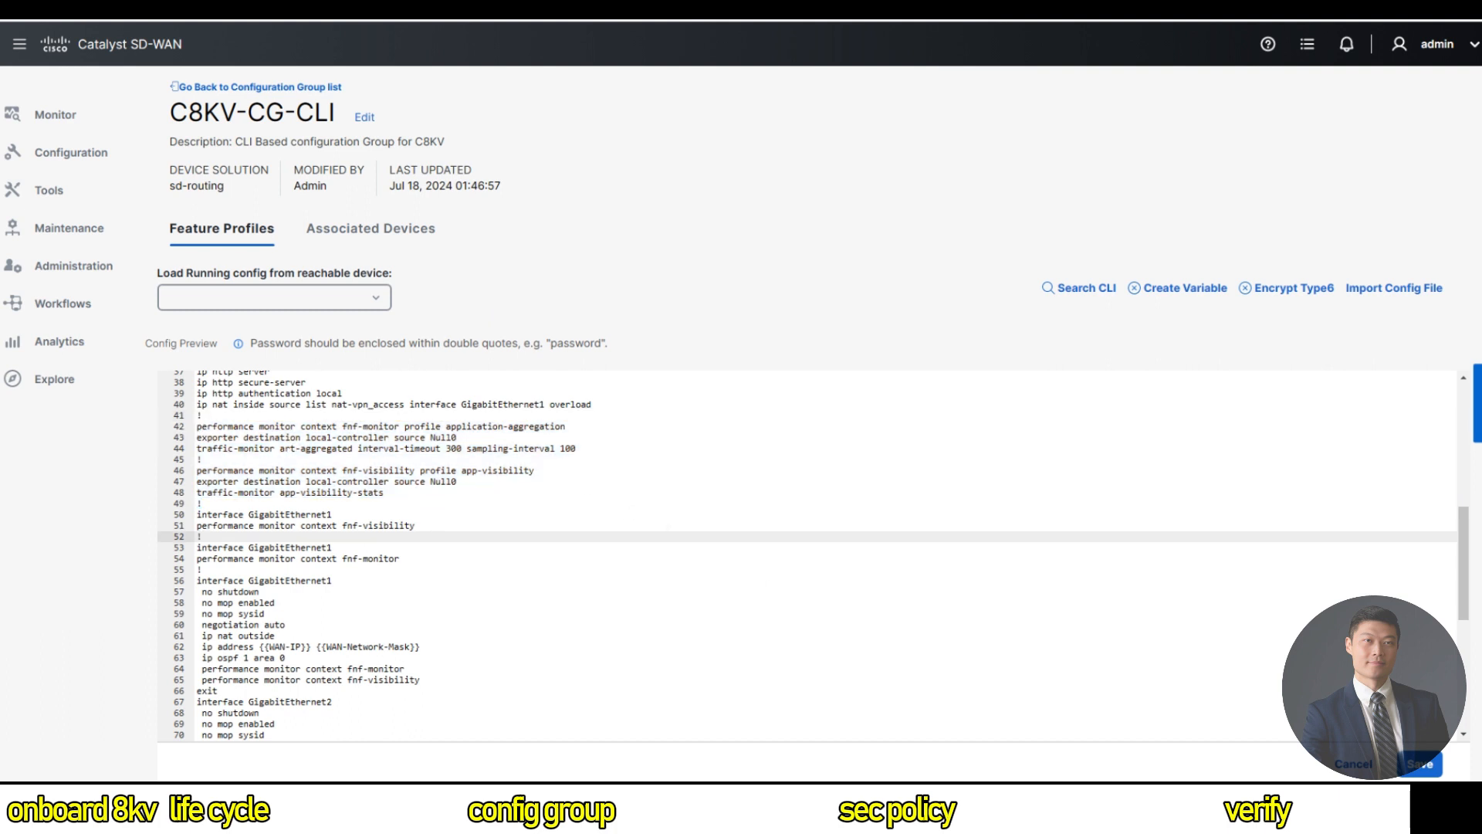
click(1420, 763)
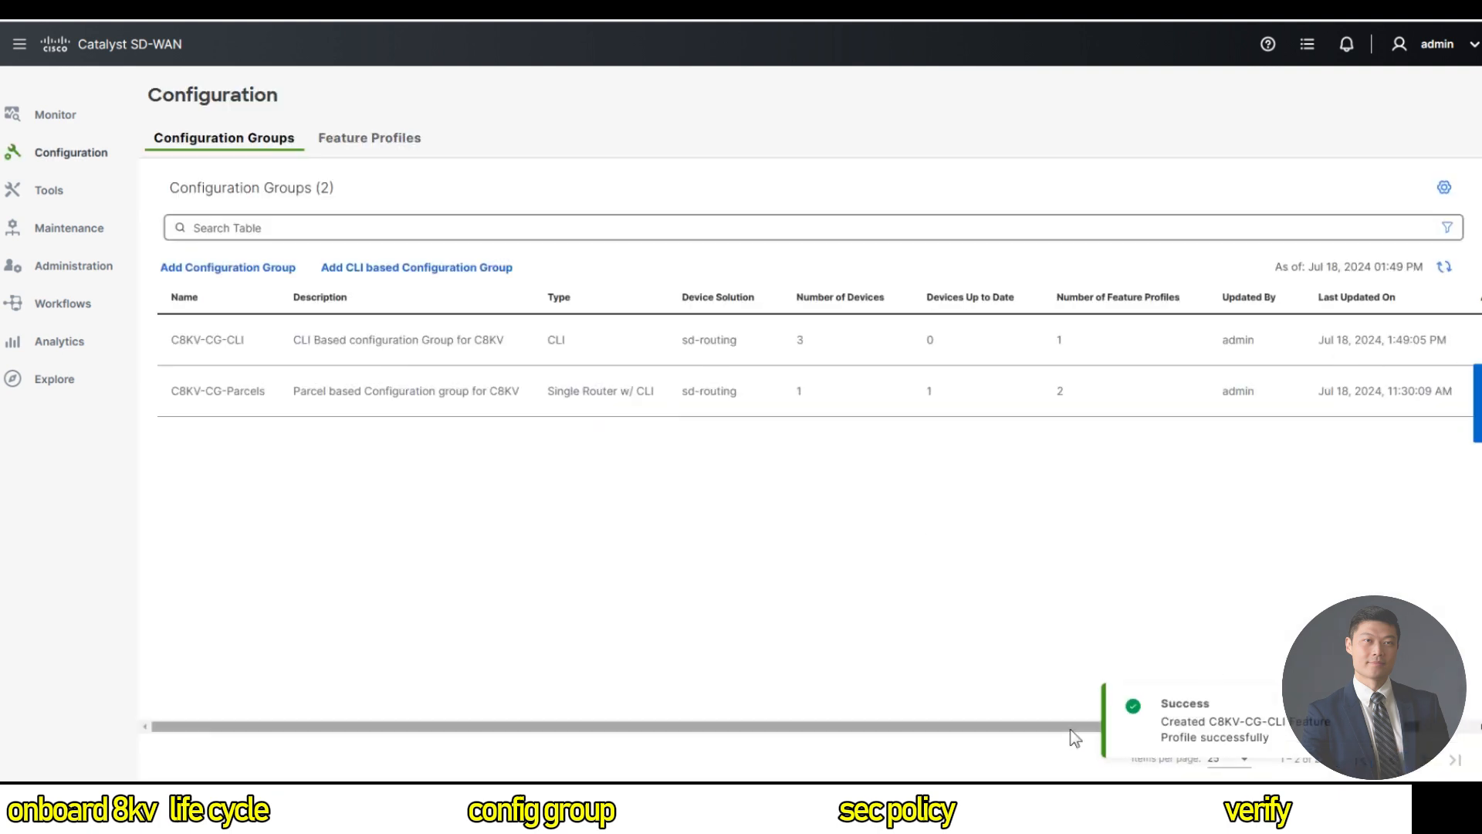
Edit C8KV-CG-CLI again, select all three associated devices, and start deploying.
drag(1069, 728, 1143, 727)
click(1437, 340)
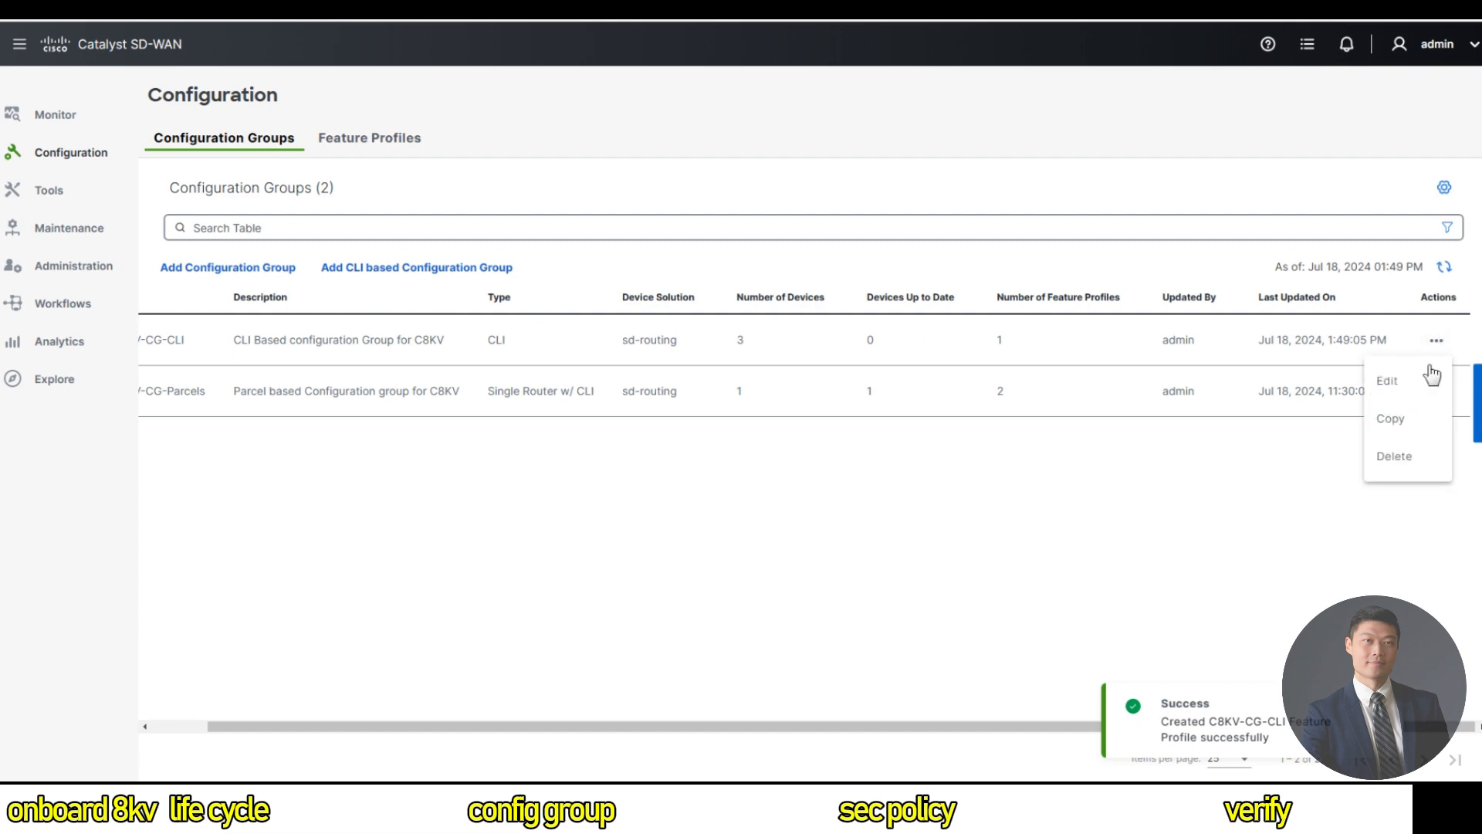
click(1402, 388)
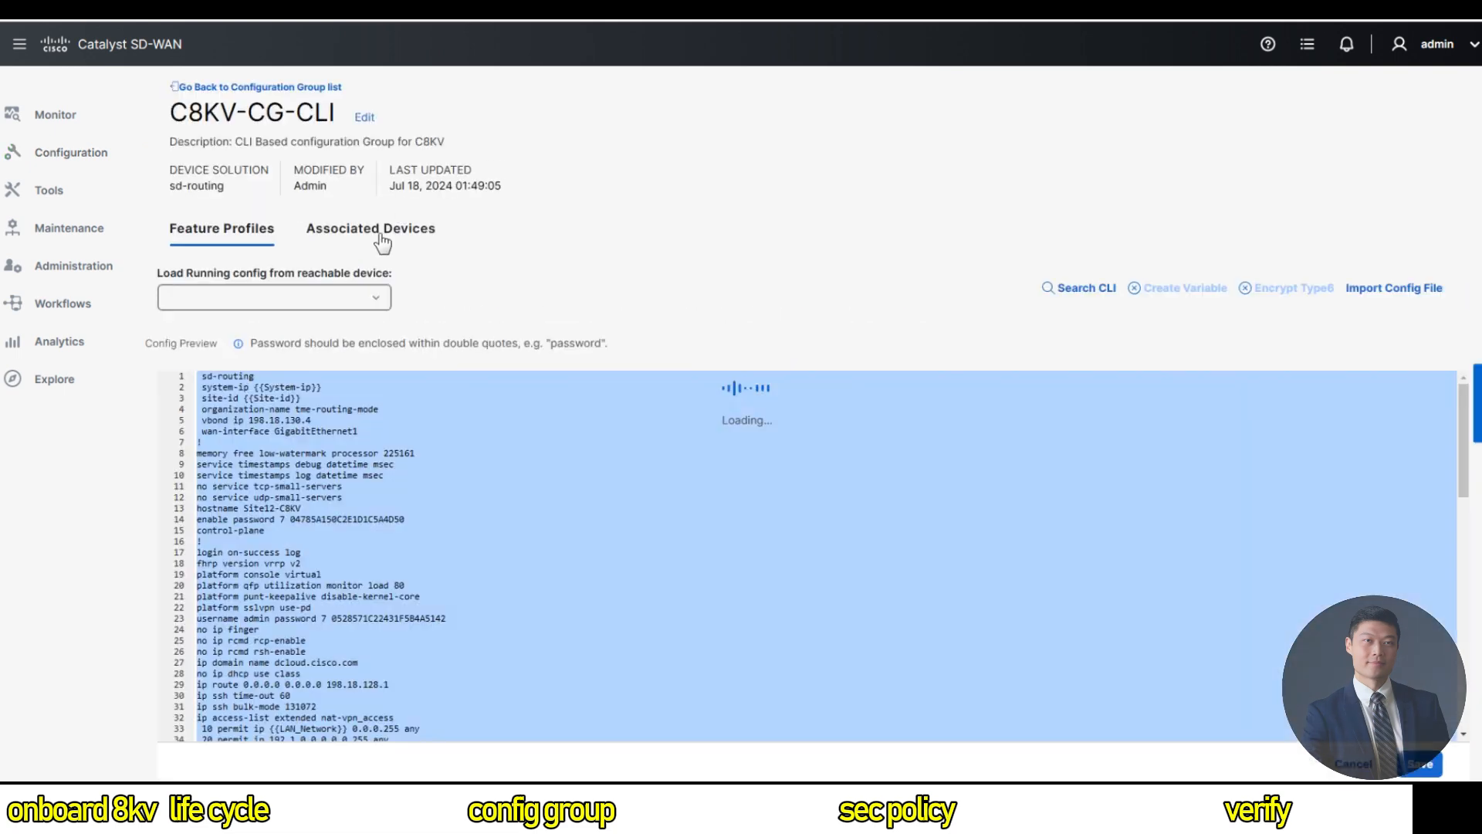
click(380, 234)
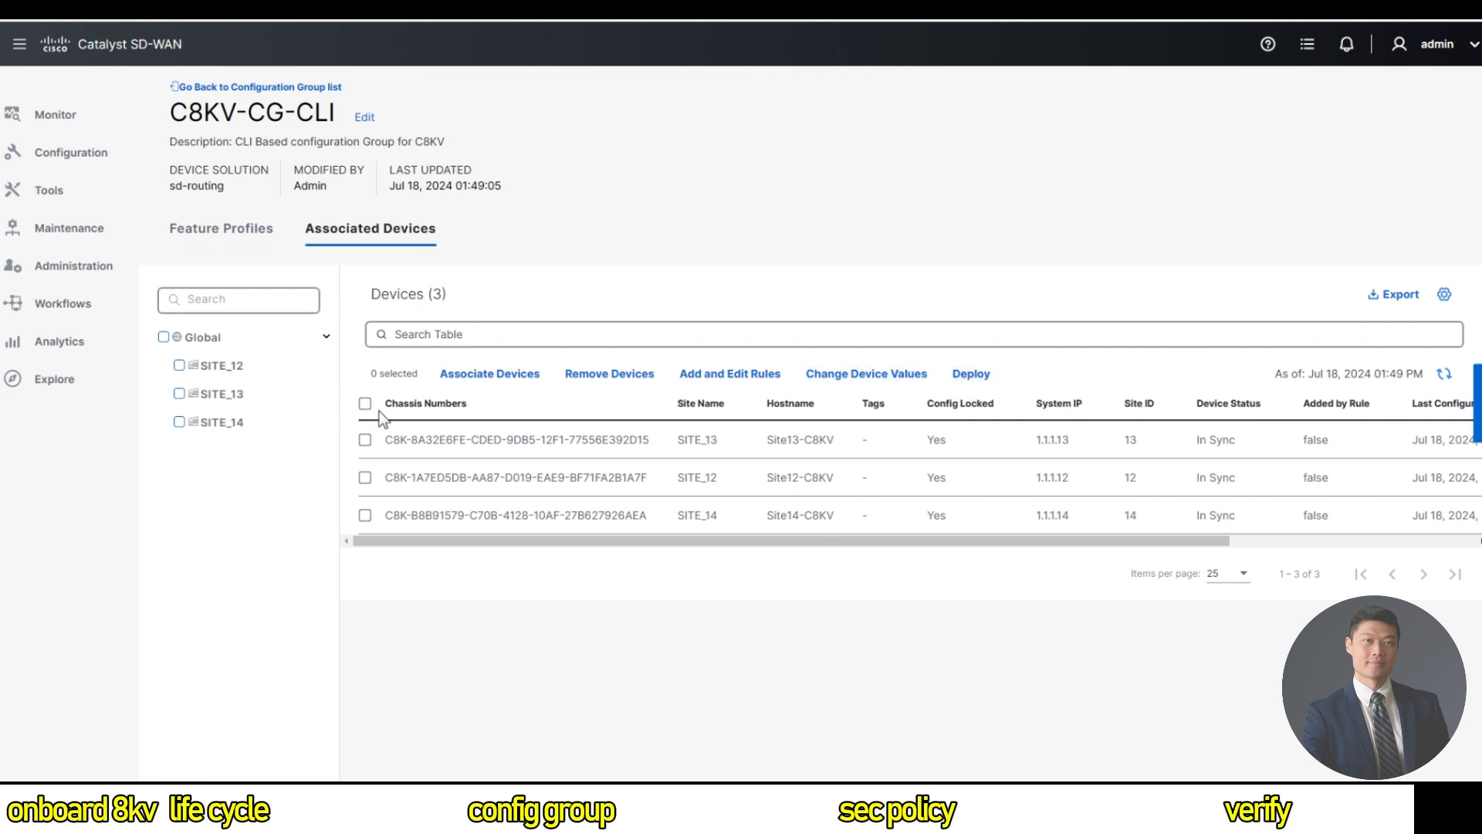
click(365, 403)
click(971, 375)
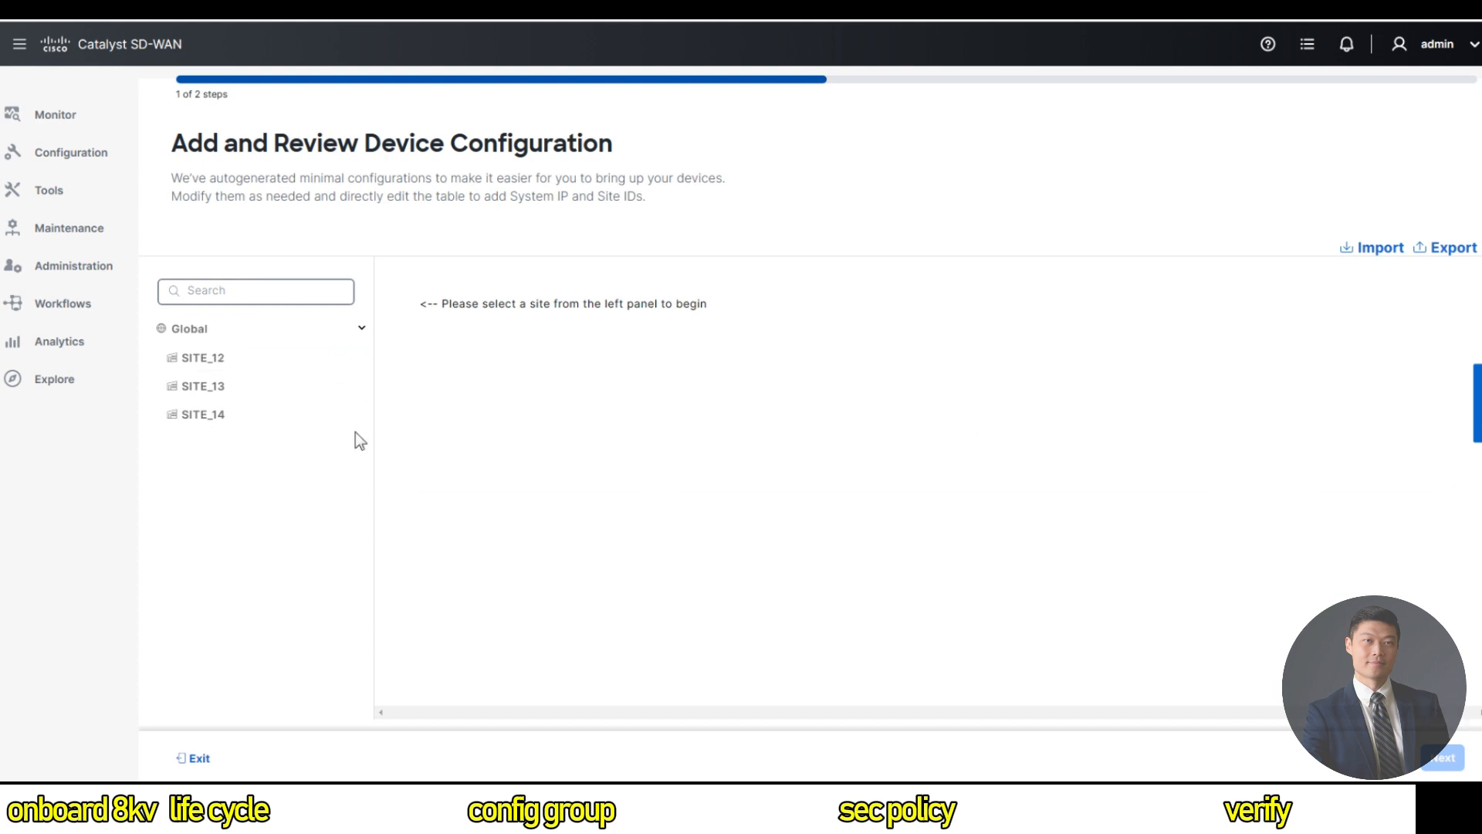
Select SITE_12, advance to the summary, and preview the CLI to be pushed.
click(247, 369)
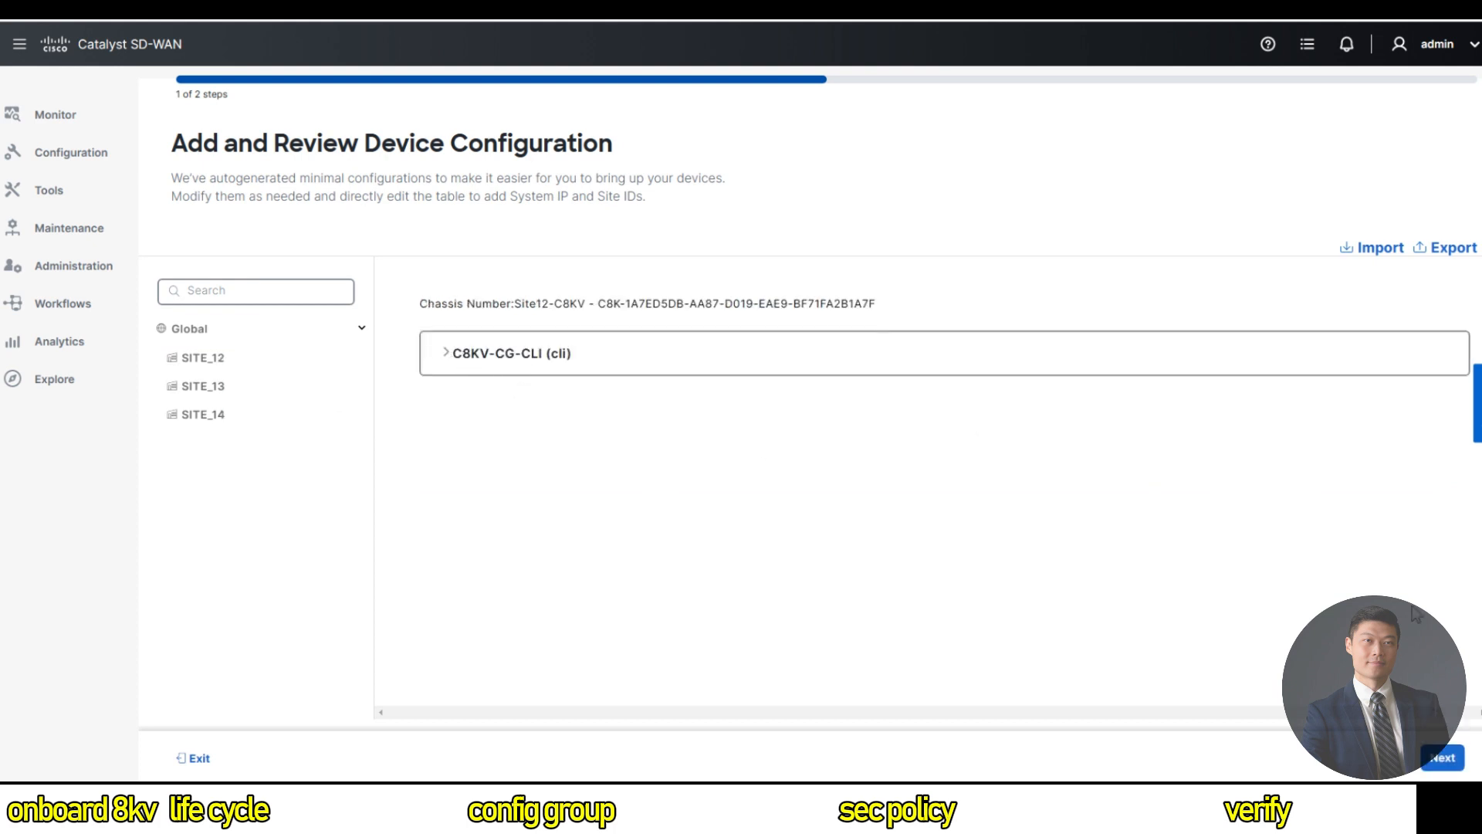
click(1442, 757)
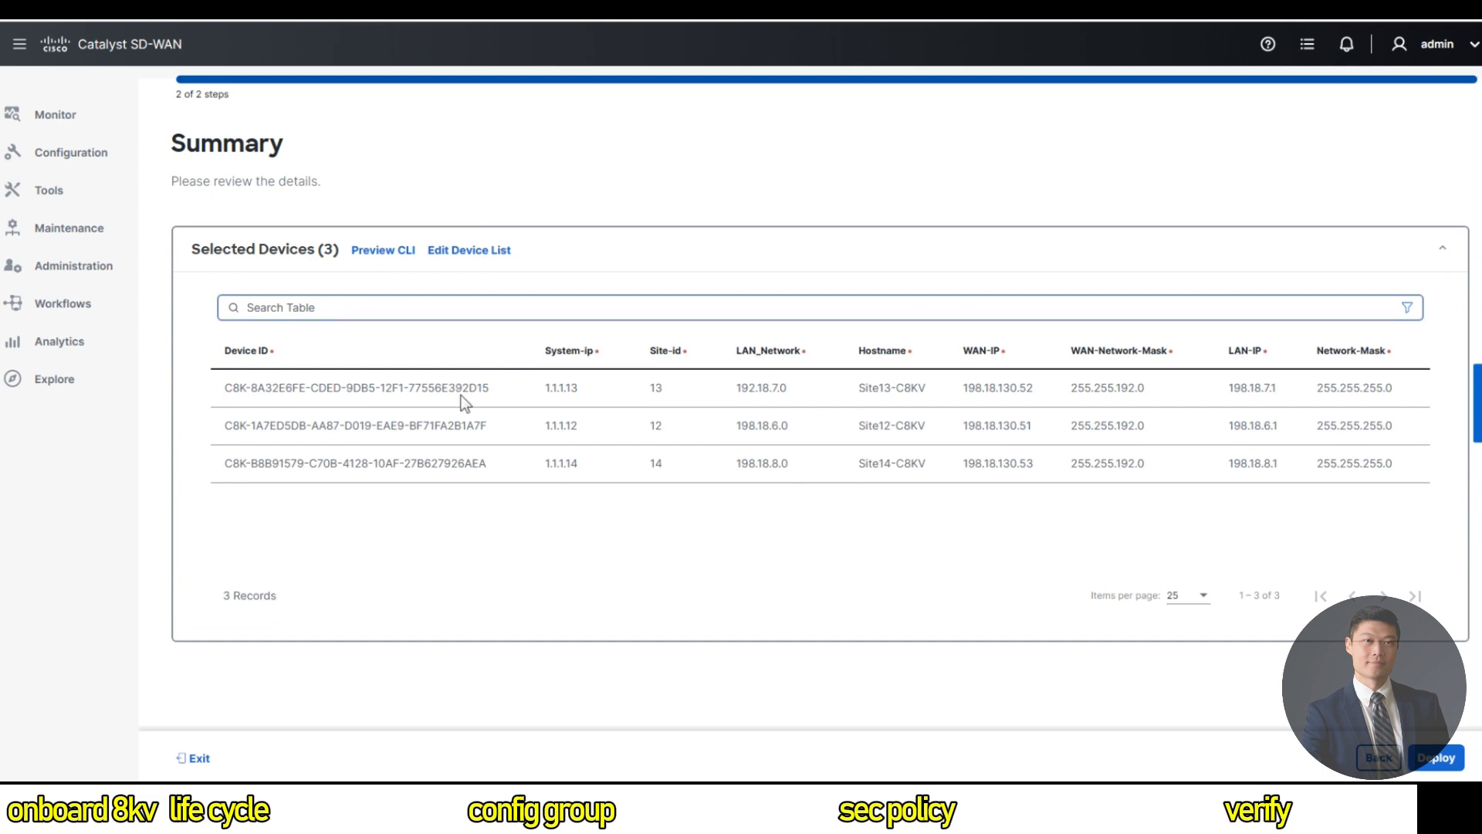
click(383, 250)
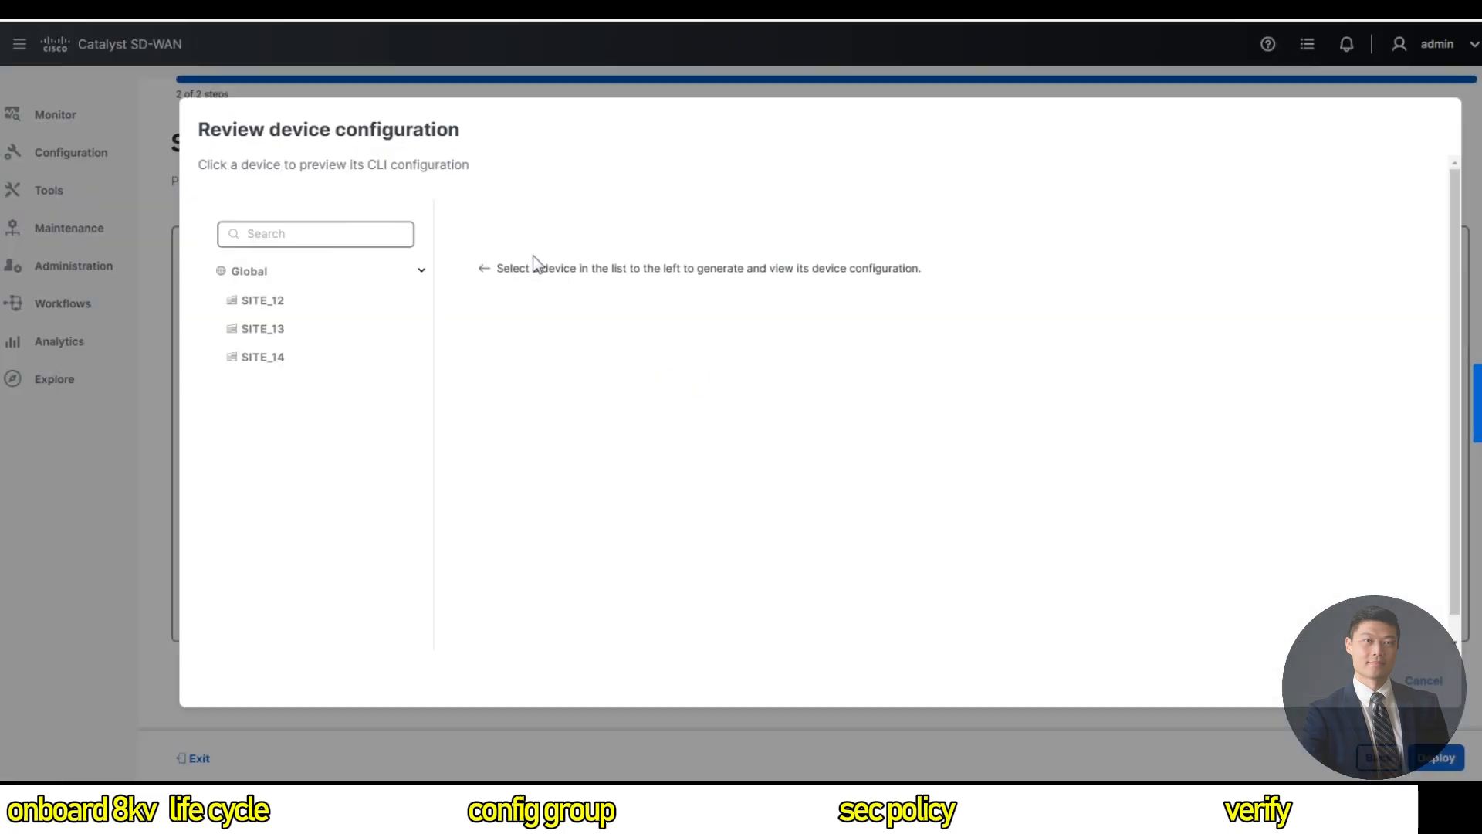
Inspect SITE_12's diff showing the added fnf-monitor and fnf-visibility lines, then close it.
click(263, 303)
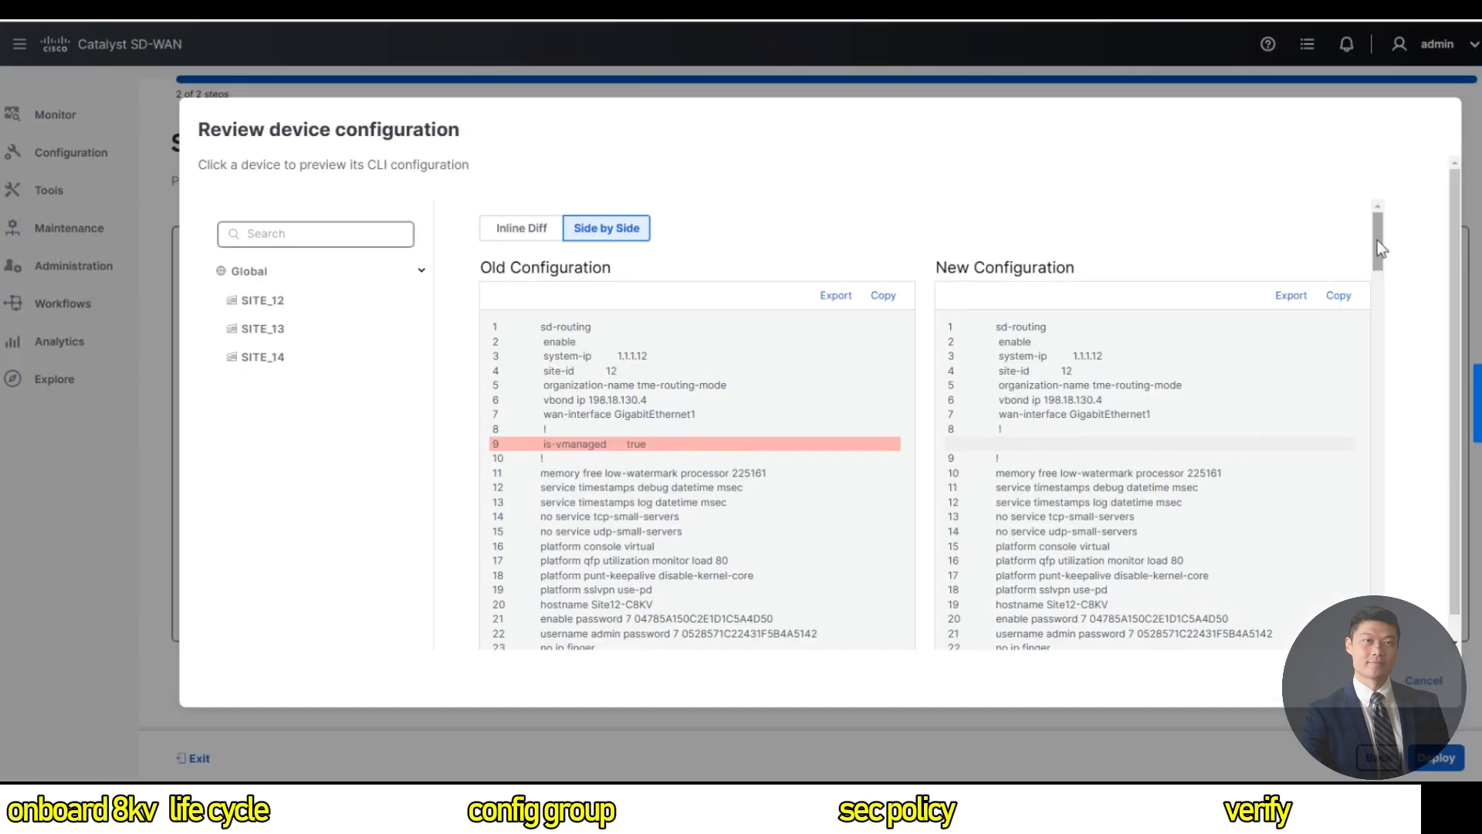
drag(1377, 239, 1365, 501)
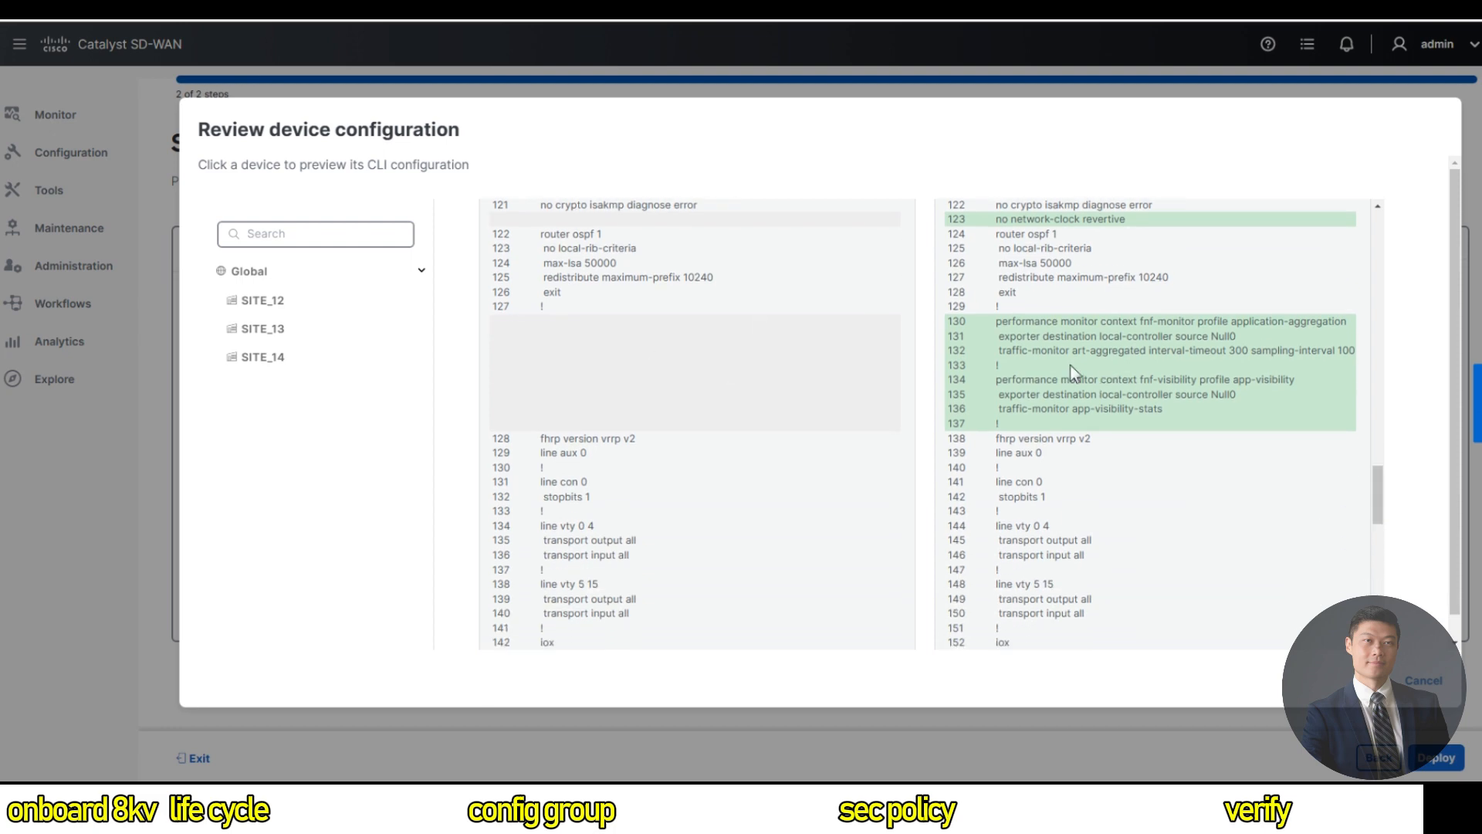
drag(1380, 533, 1397, 647)
click(1432, 683)
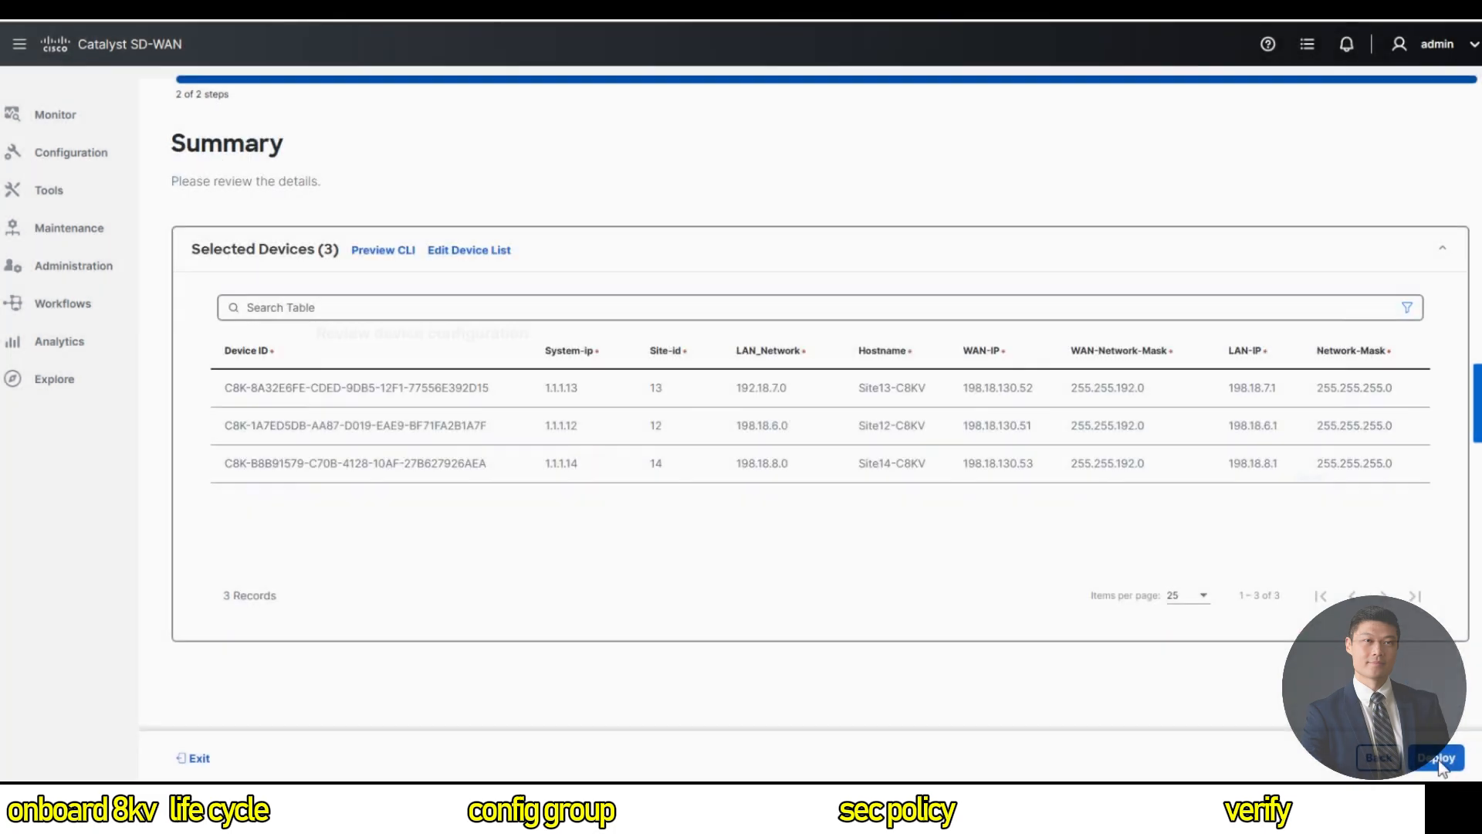
Deploy C8KV-CG-CLI, confirm three Success rows, then go to Monitor Overview's application monitoring.
click(1439, 760)
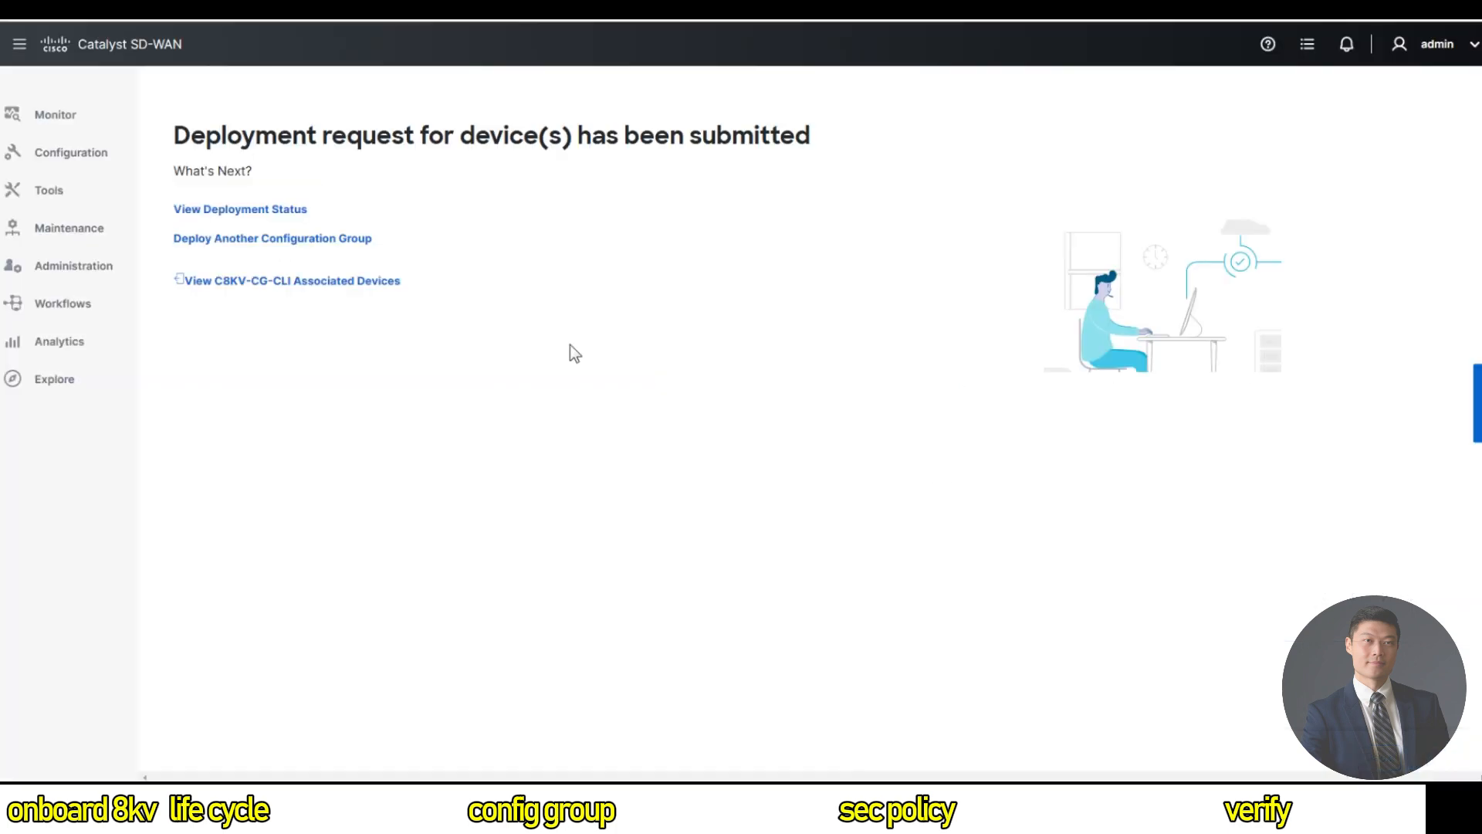
click(286, 207)
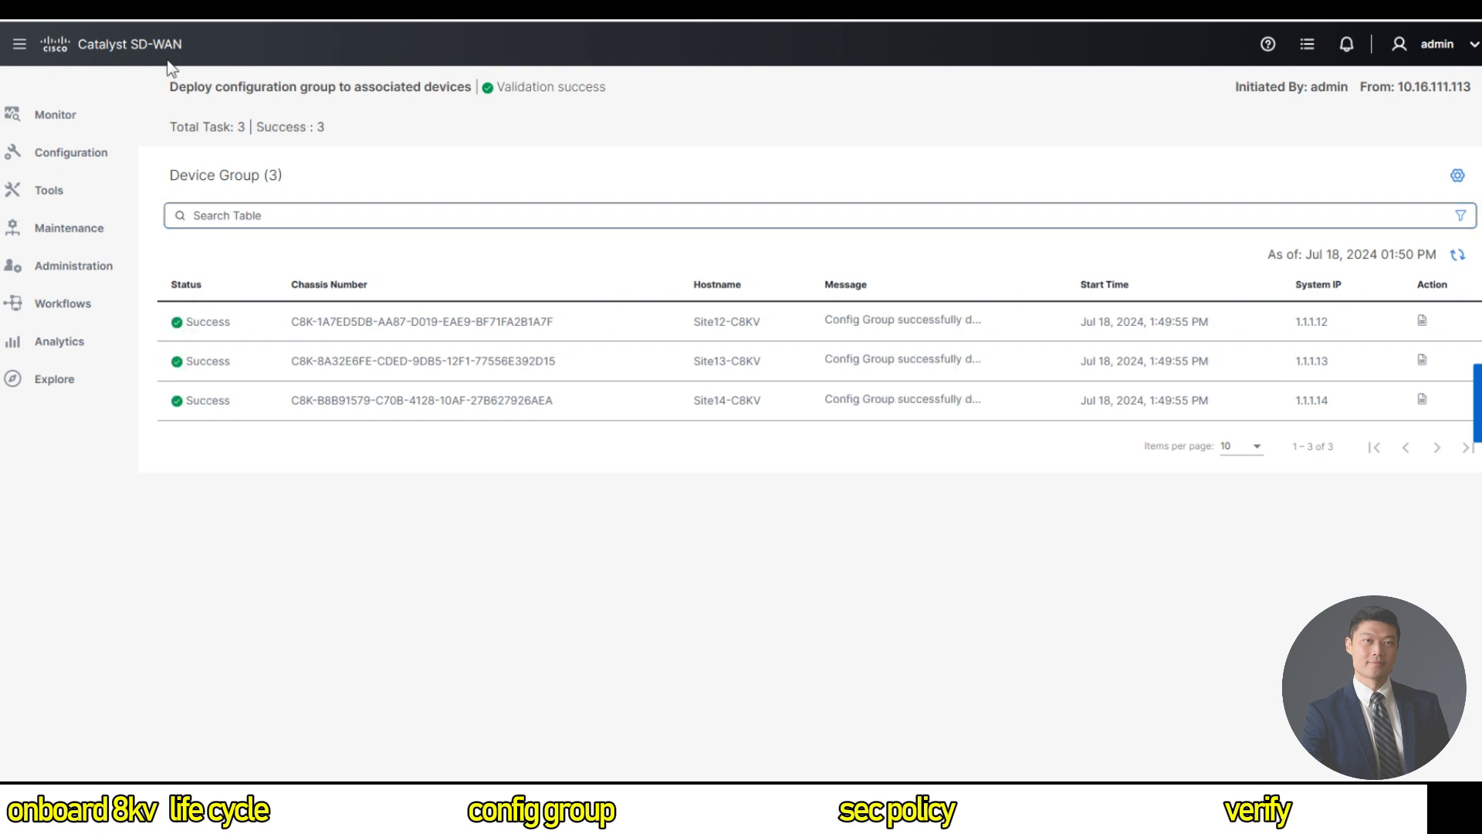
mouse_move(82, 116)
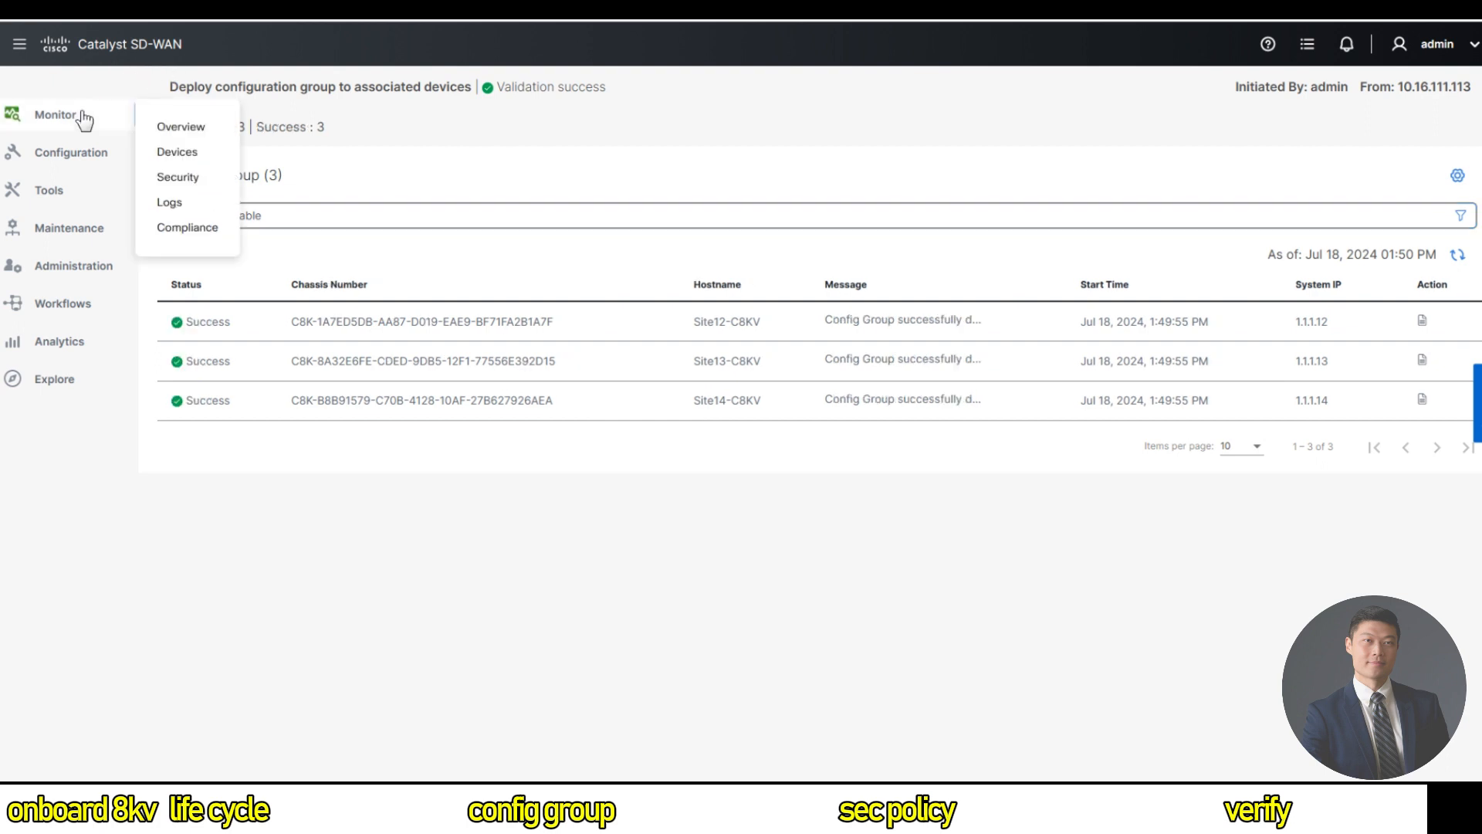
click(209, 136)
click(353, 144)
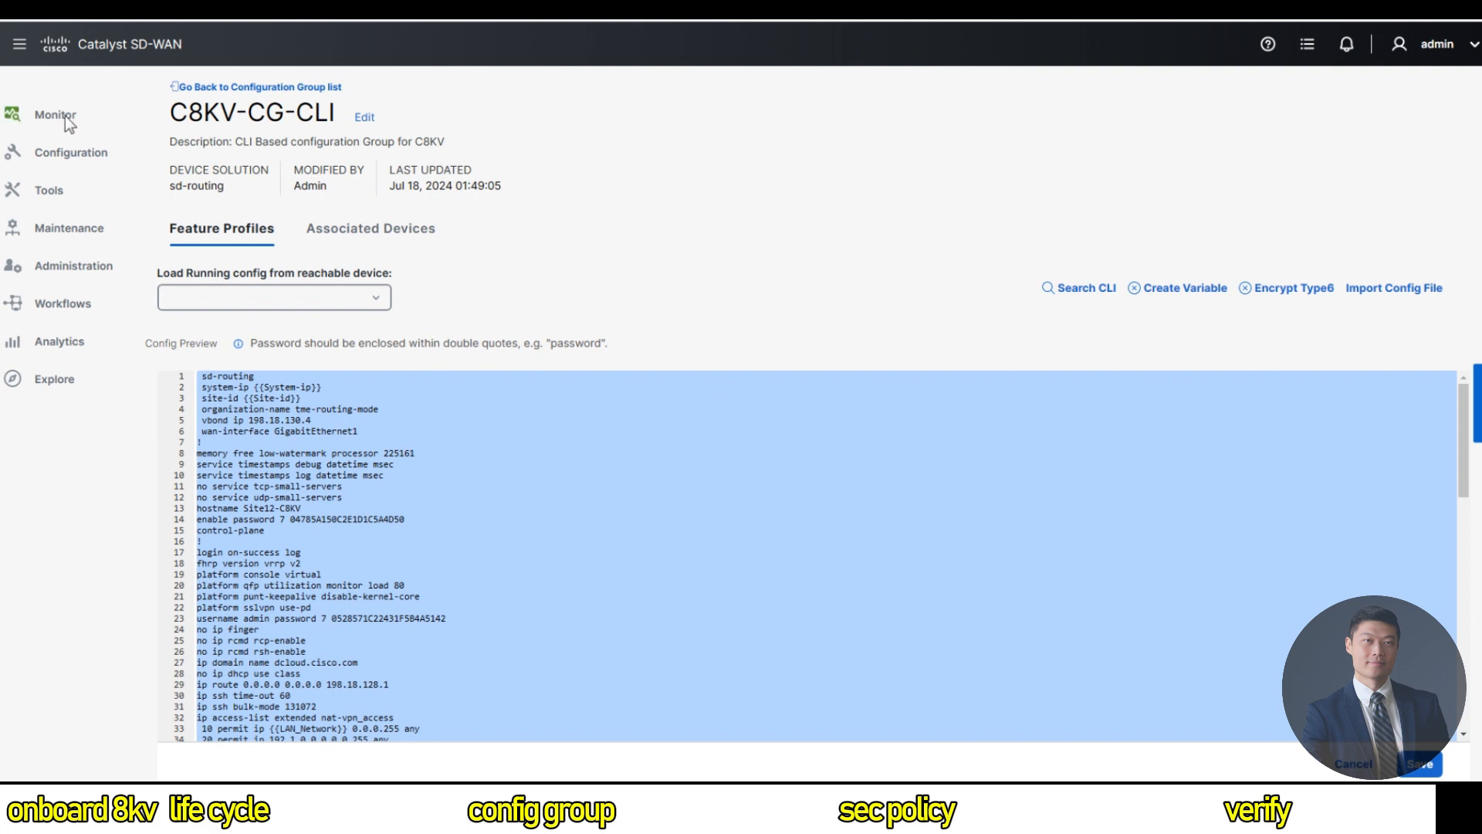
Open Site12-C8KV's SAIE Applications for the last 1h, find no data, and return to the dashboard.
mouse_move(48, 126)
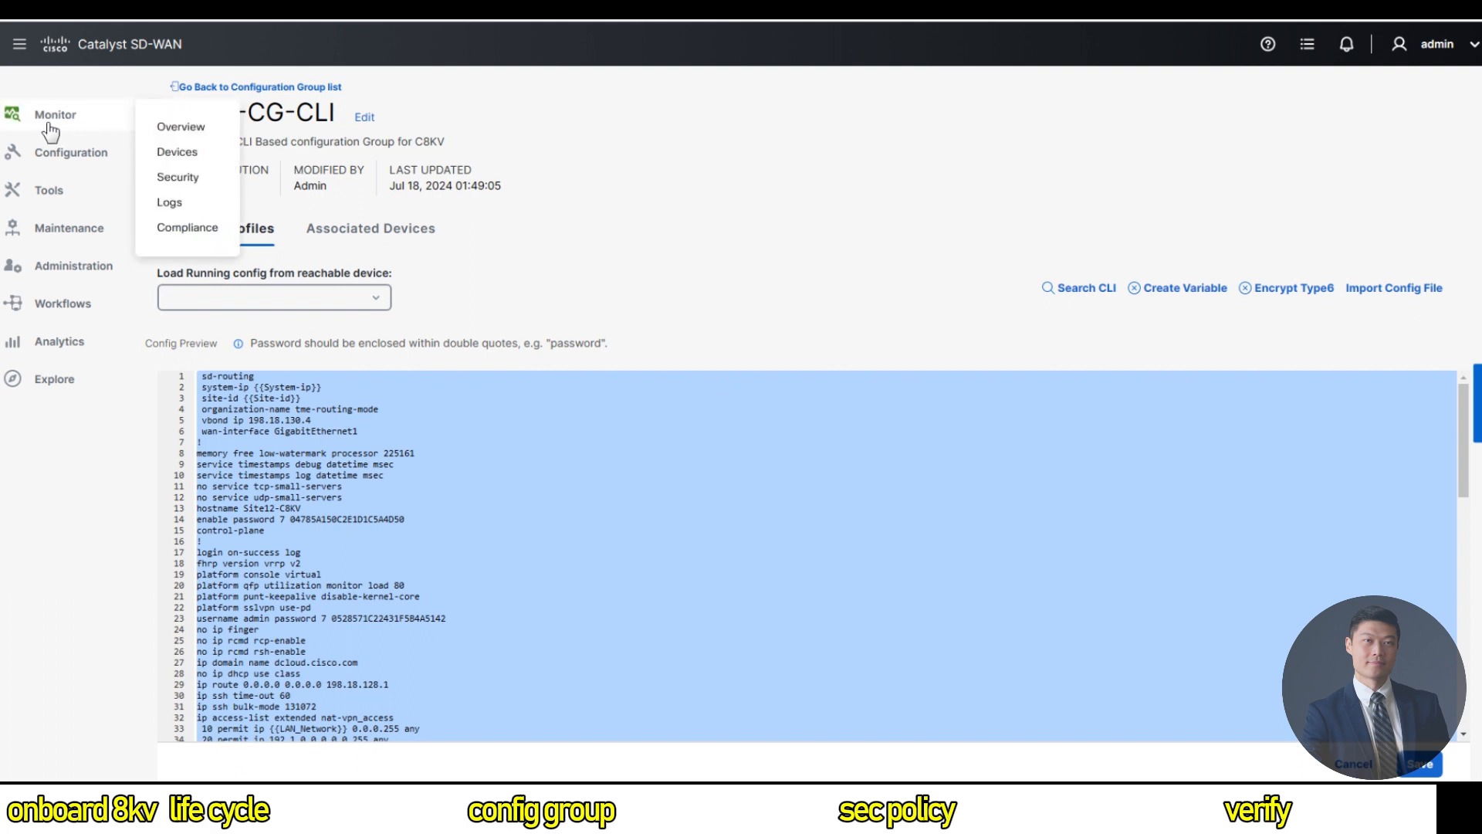
click(198, 157)
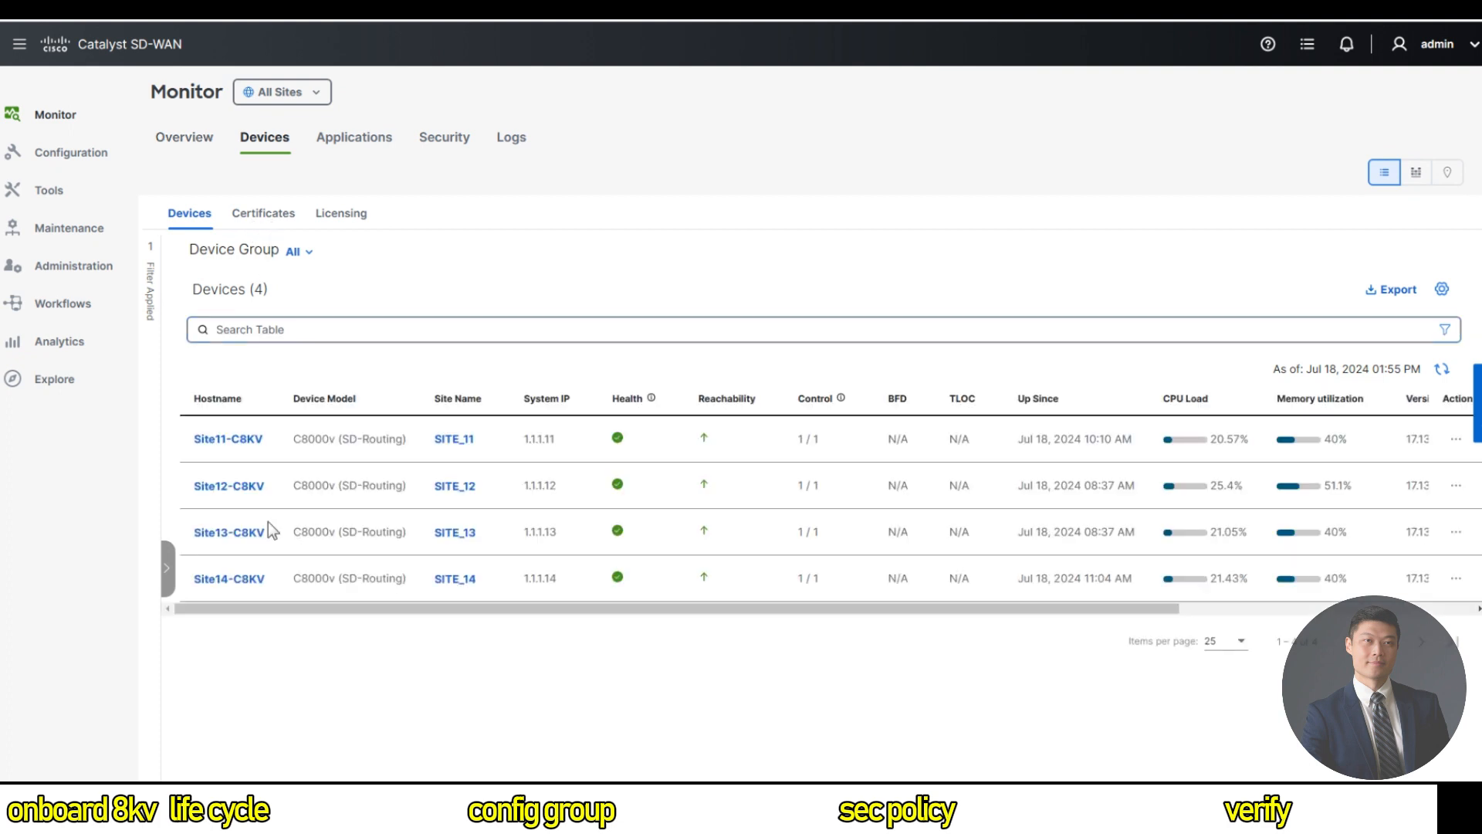
click(222, 481)
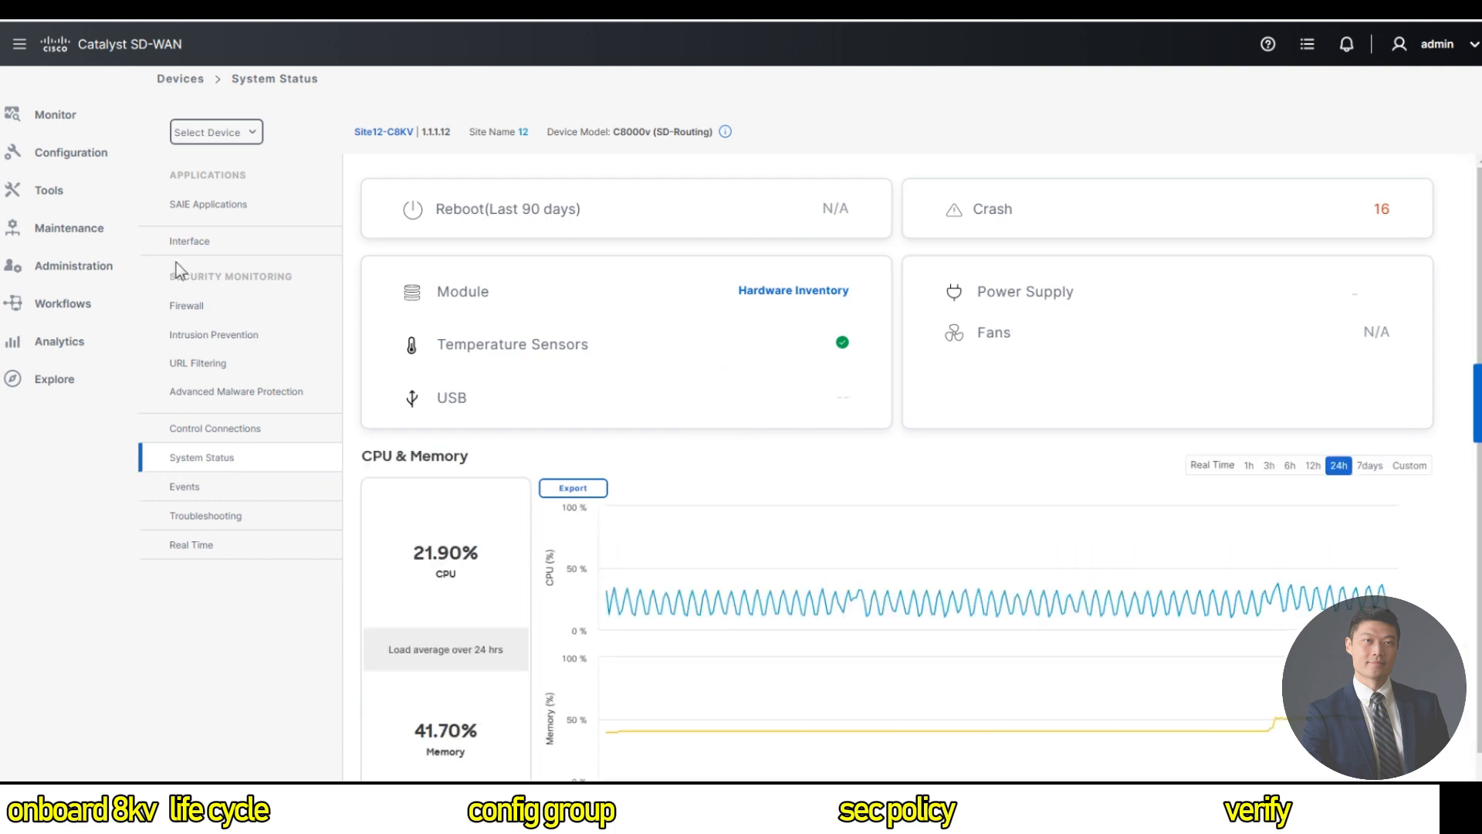
click(208, 220)
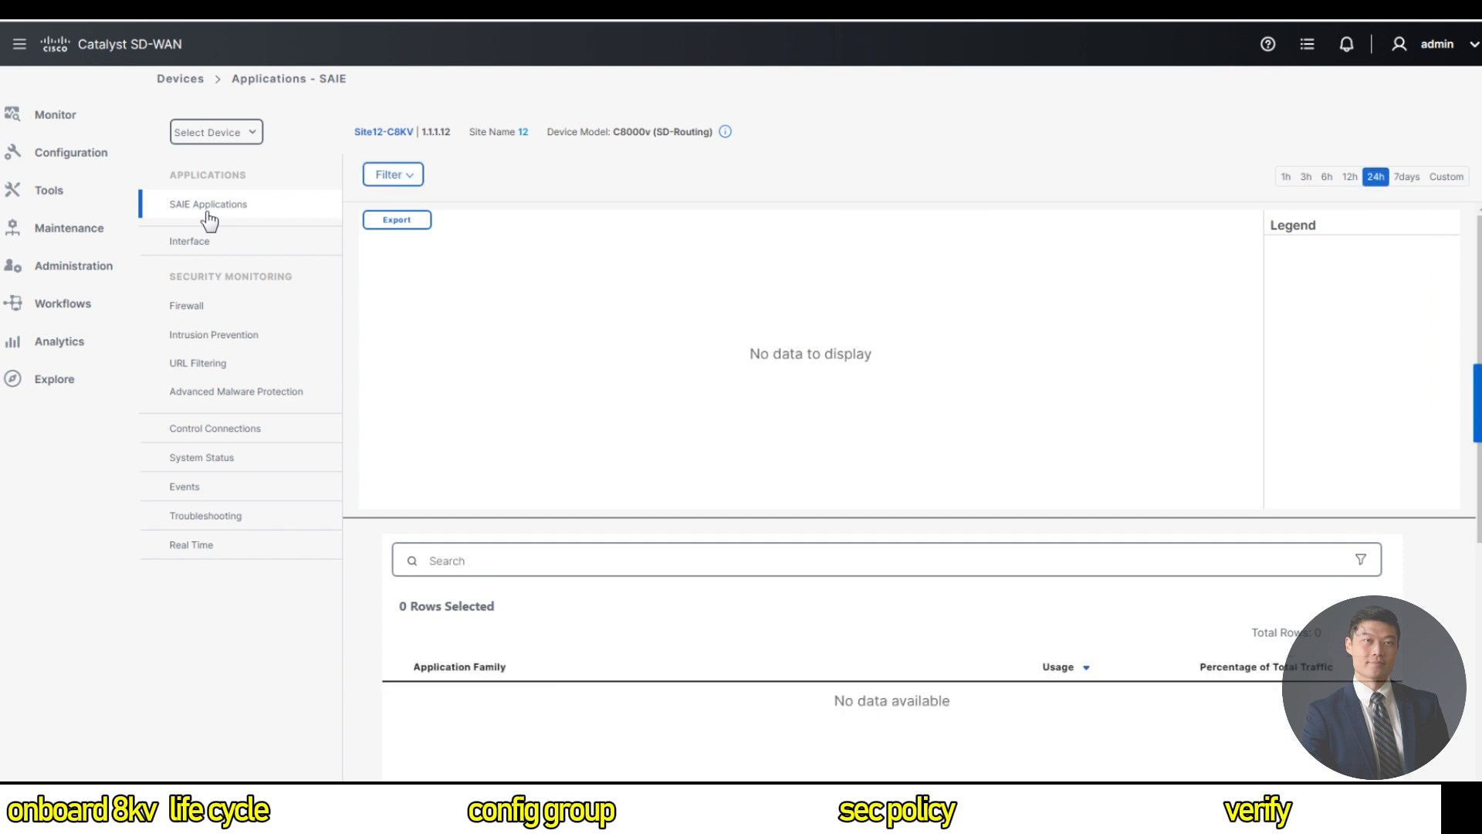
click(1288, 179)
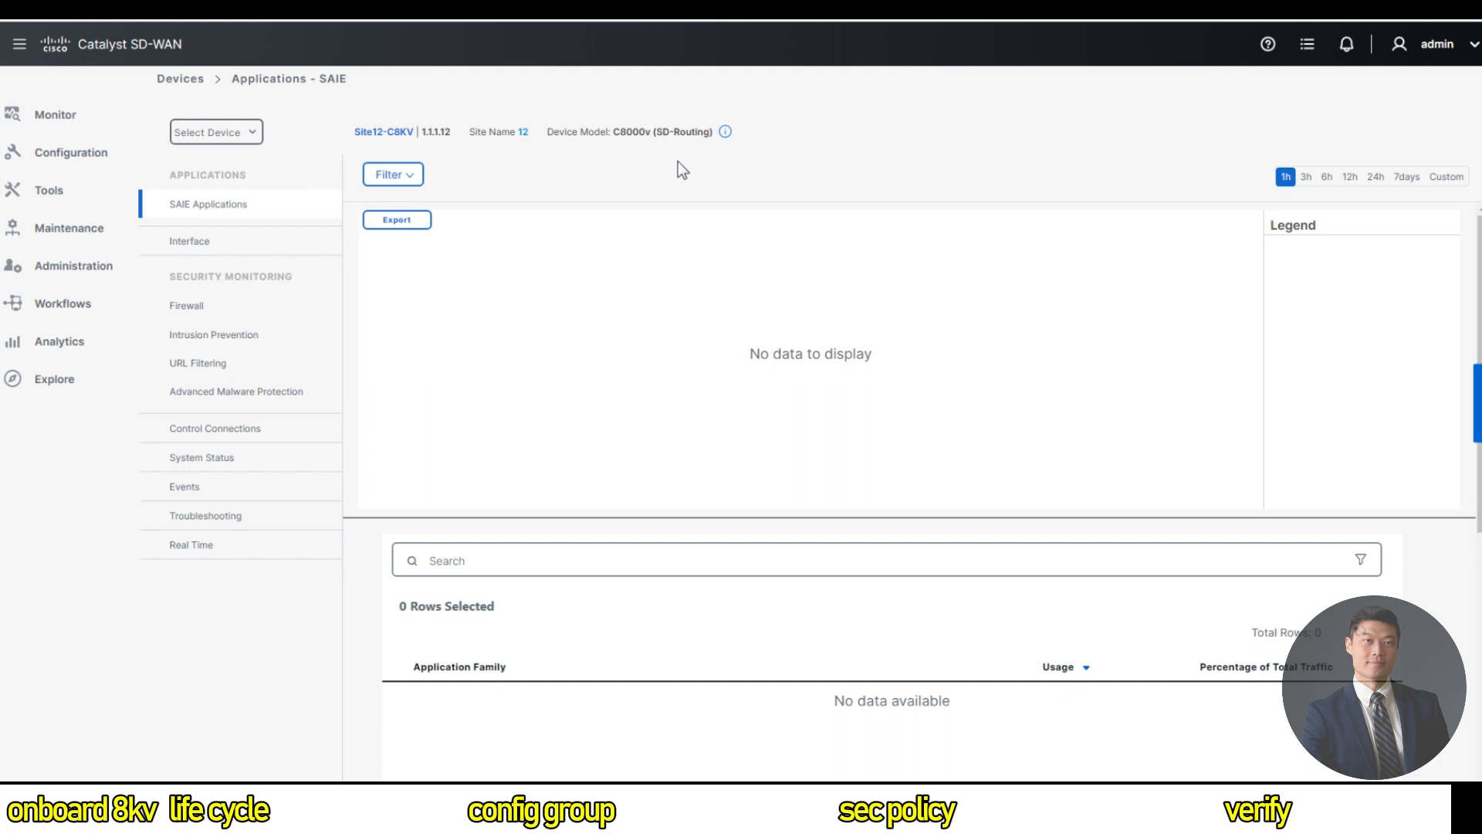
click(108, 44)
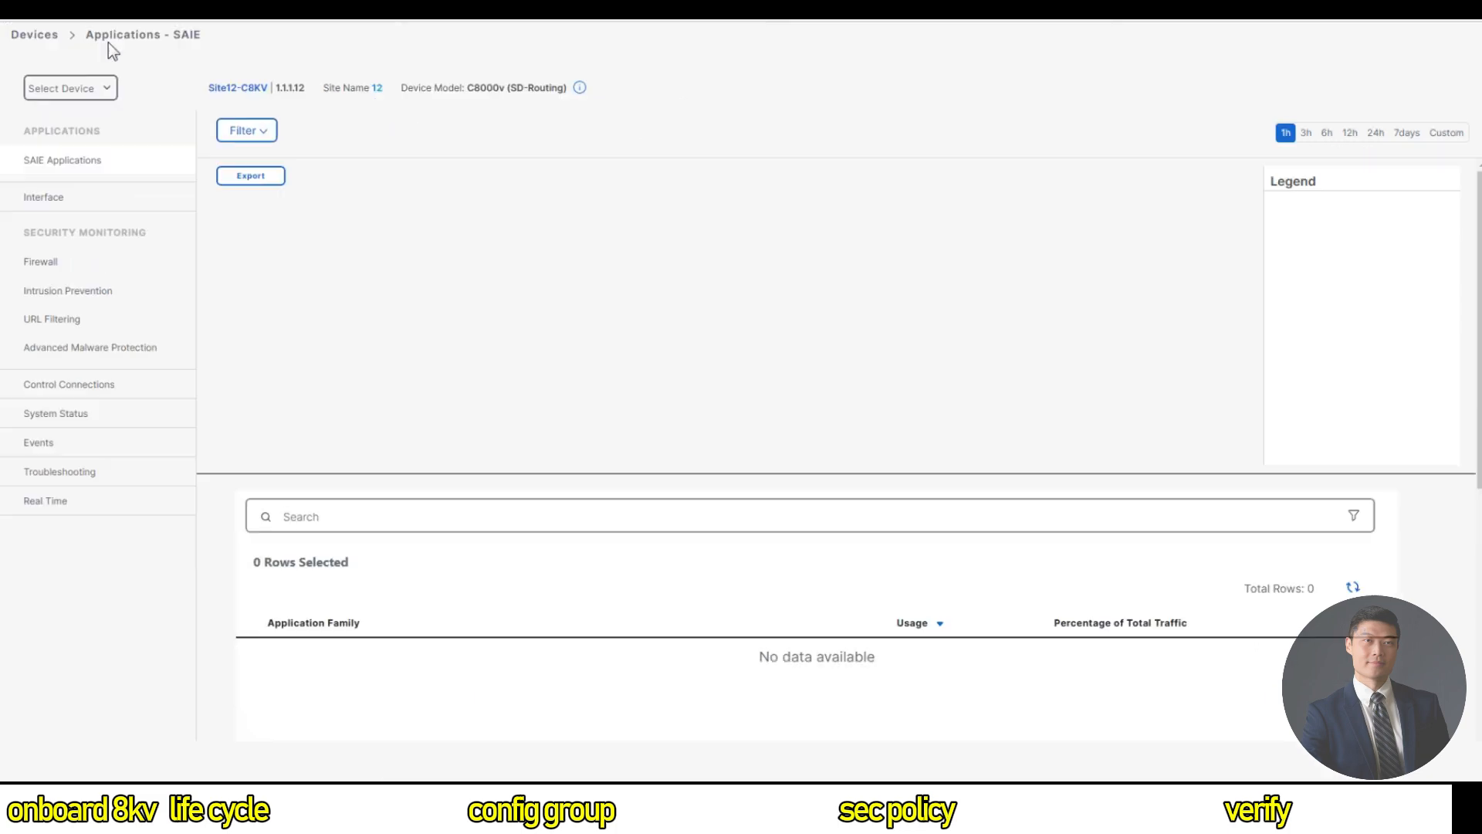